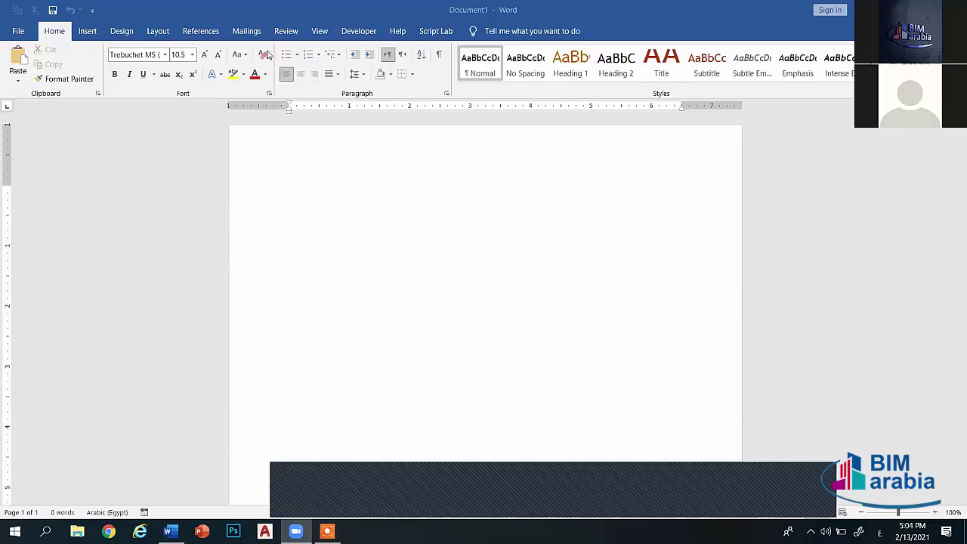
Browse the Insert, Design, Layout, References, Mailings and Developer tabs, return to Home, and minimise Word
left_click(87, 31)
left_click(121, 31)
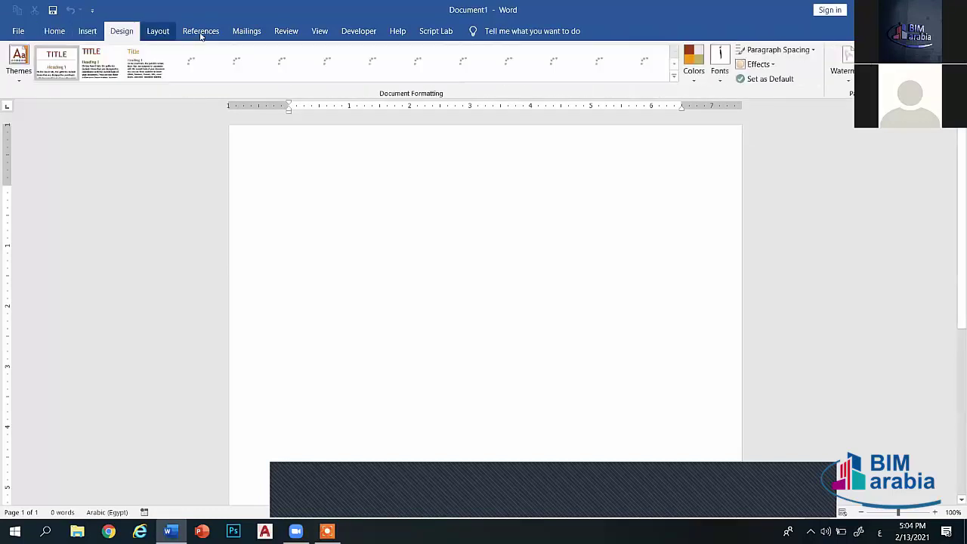
left_click(158, 31)
left_click(202, 31)
left_click(247, 31)
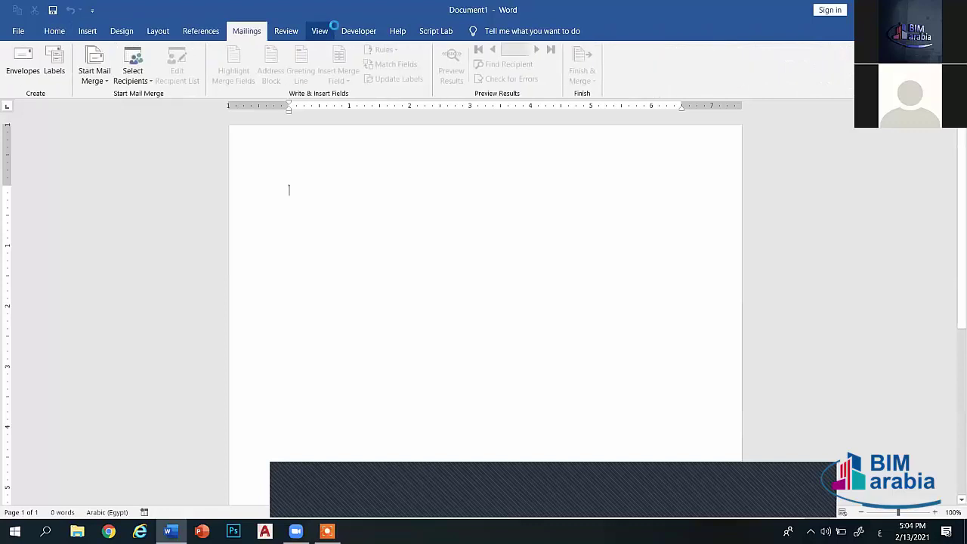
left_click(338, 31)
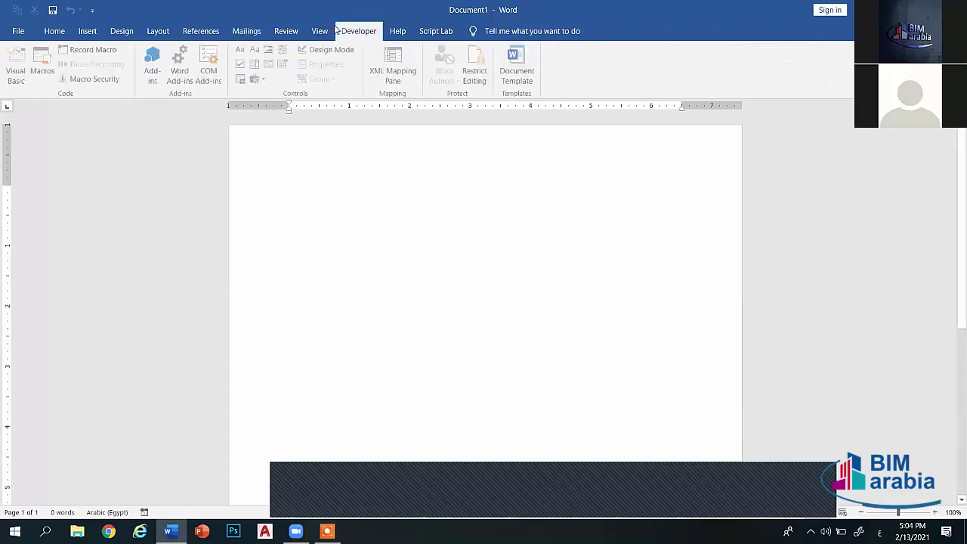
left_click(63, 33)
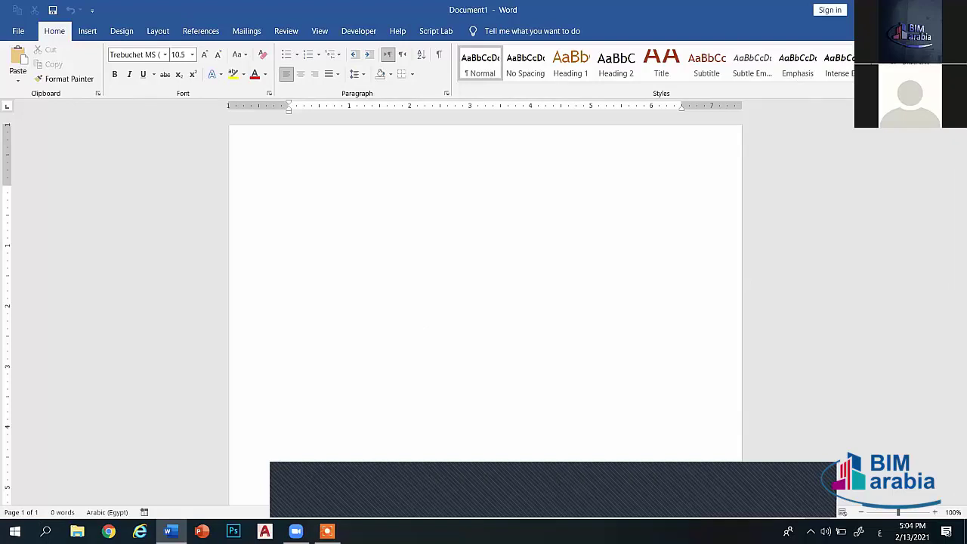
key("super+d")
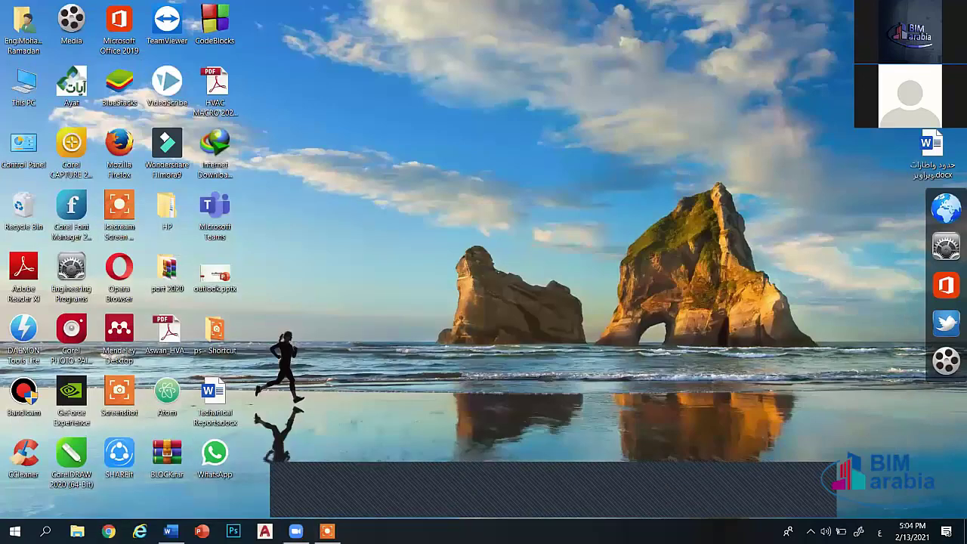
Enable editing on the protected bordered Arabic table document
key("super+d")
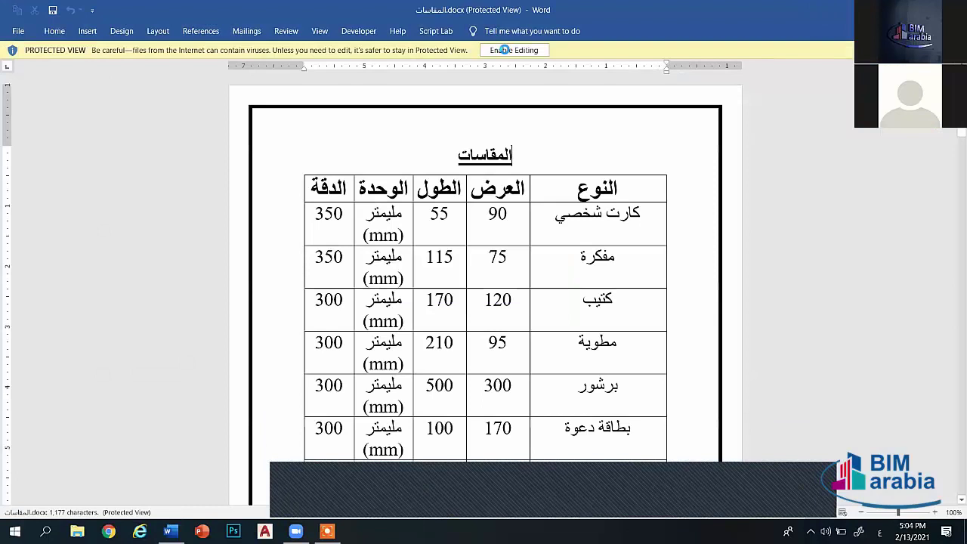
left_click(504, 50)
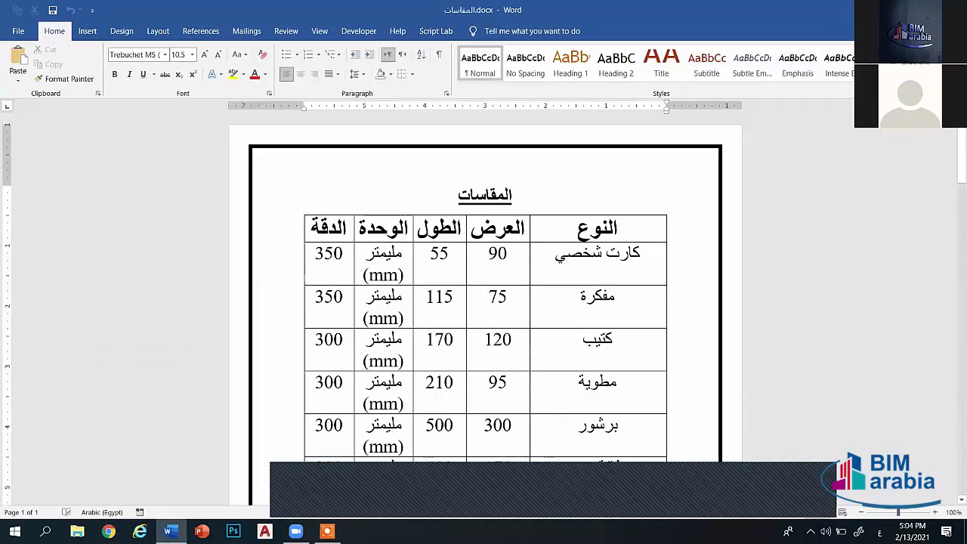
key("super+d")
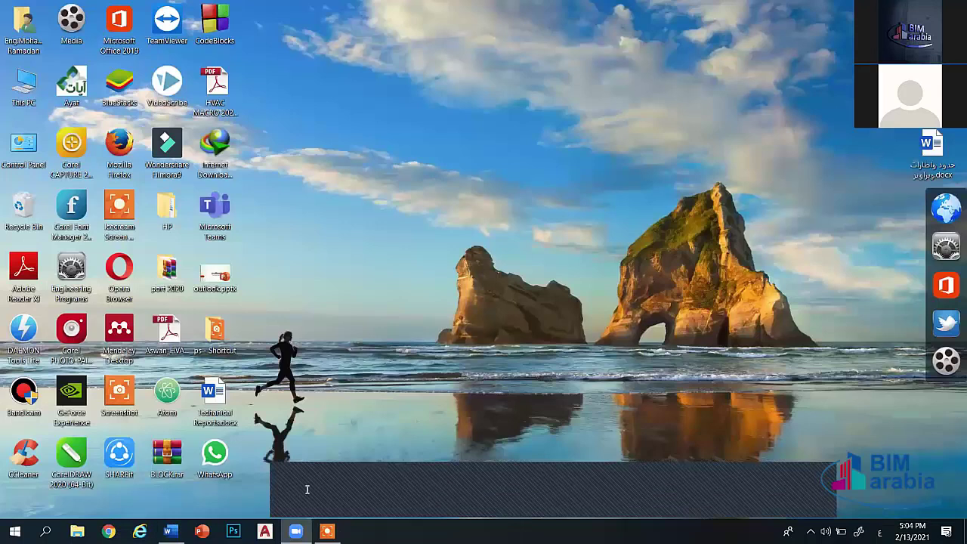
key("super+d")
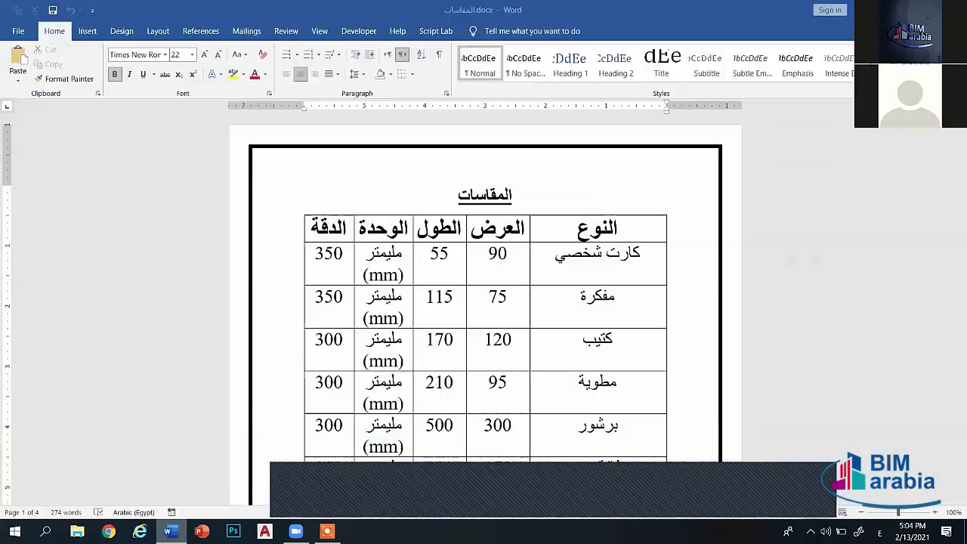
Start a new blank Word document from the taskbar Word icon
right_click(170, 531)
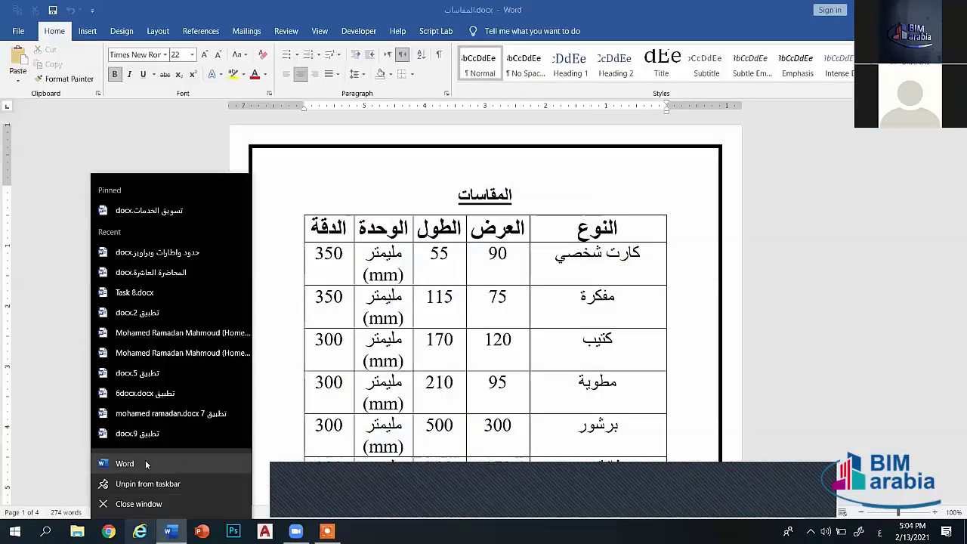
left_click(152, 464)
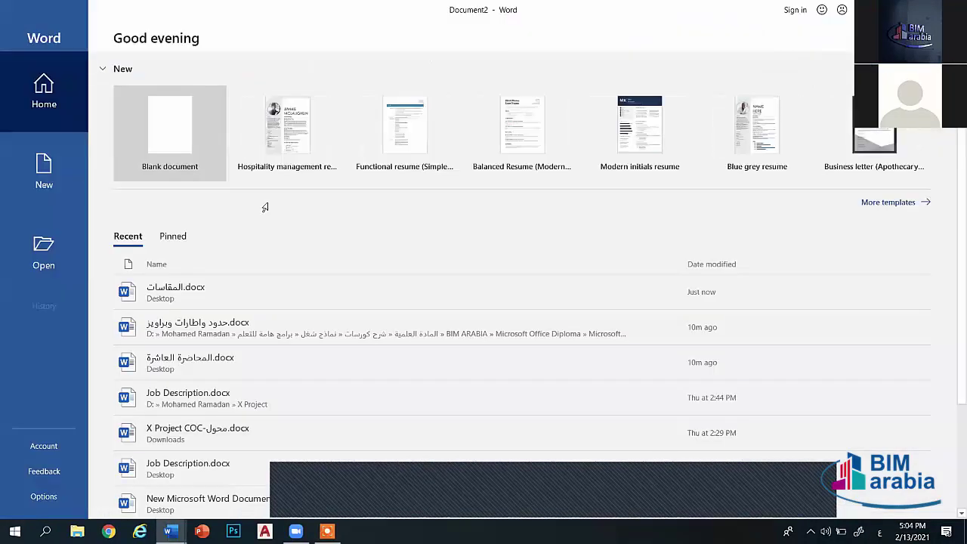
left_click(176, 144)
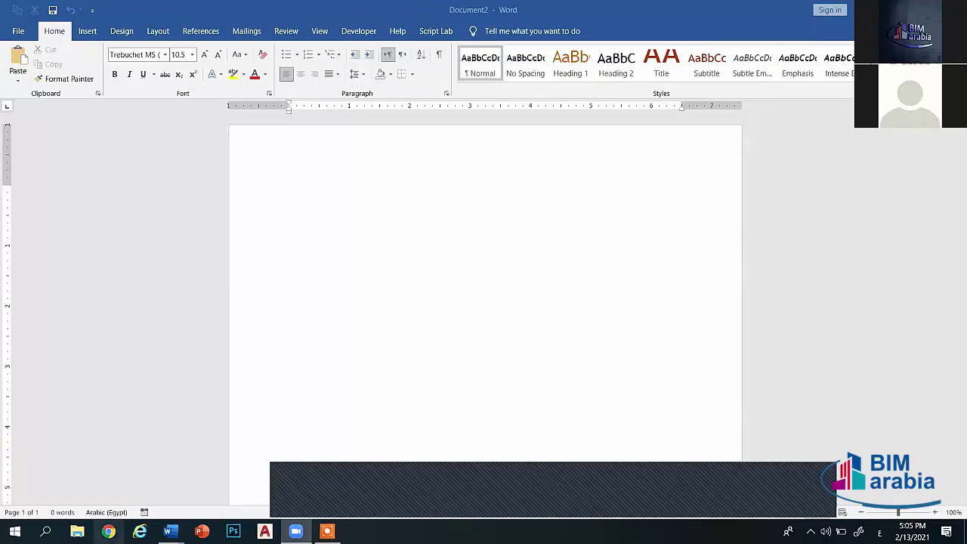
Switch the keyboard to English, search the Start menu for EXCEL and launch Excel
left_click(45, 531)
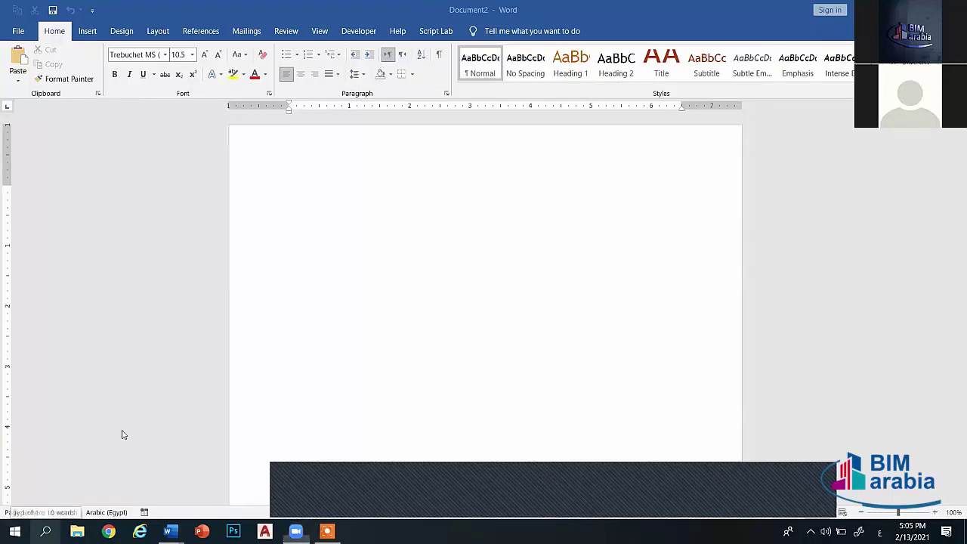
type("ثء")
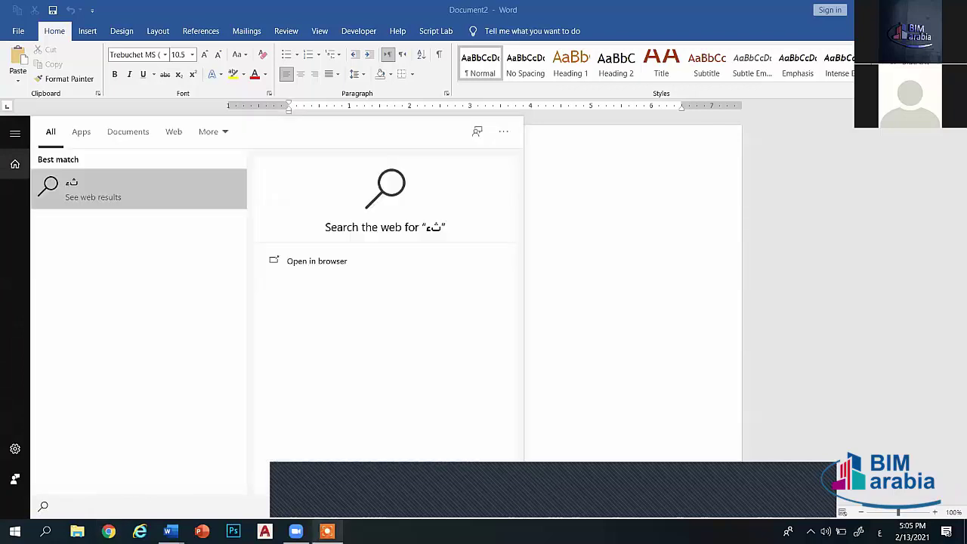
key("BackSpace")
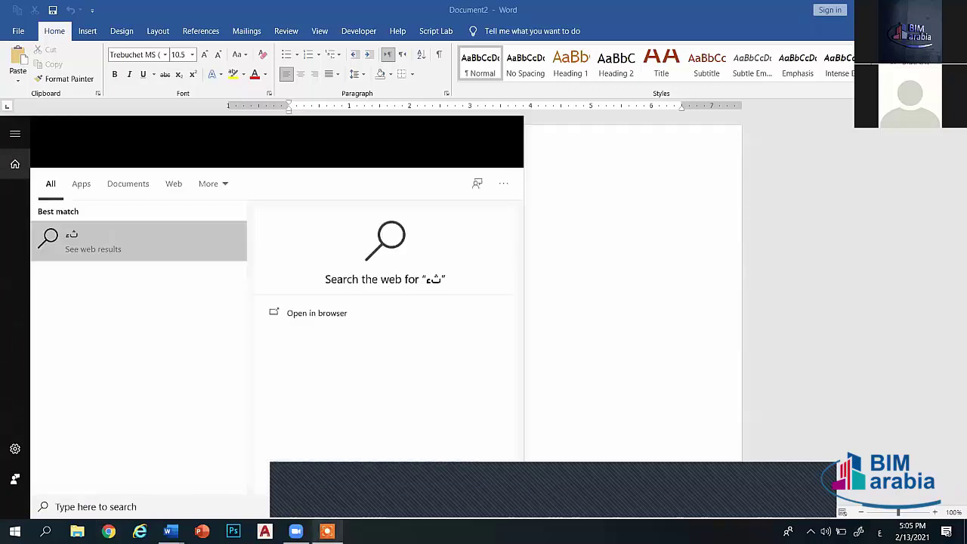
key("alt+shift")
type("EXCE")
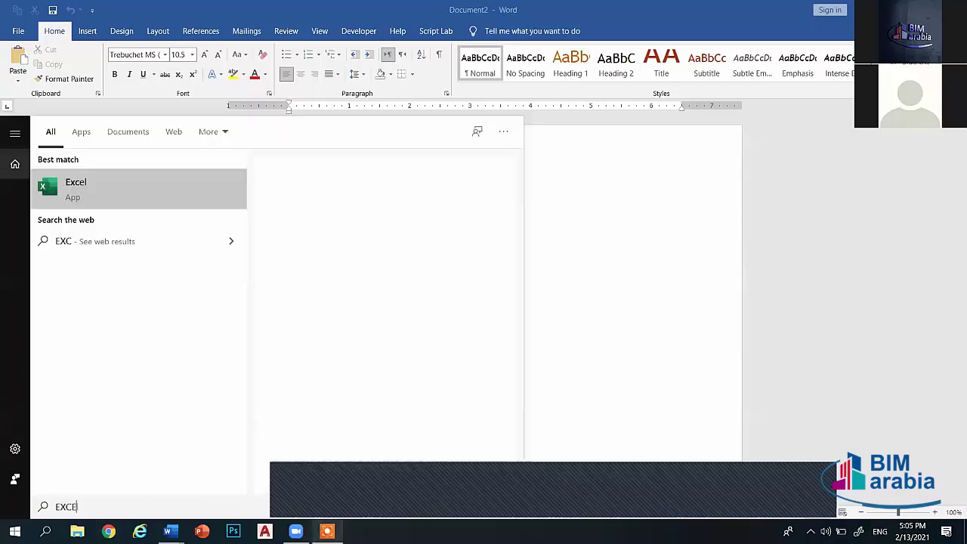
type("L")
left_click(77, 189)
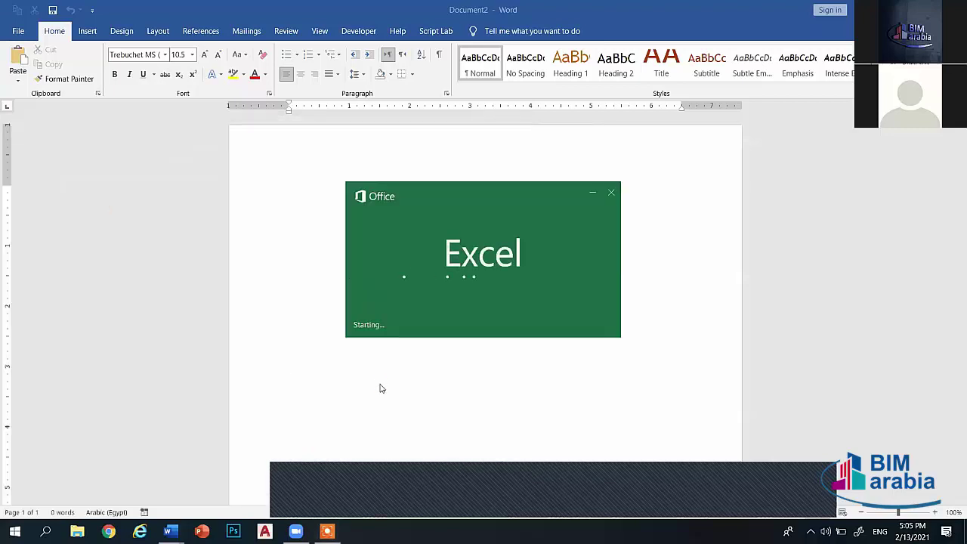
Open a blank workbook and enter 1 in M7 and 2 in M8
key("Escape")
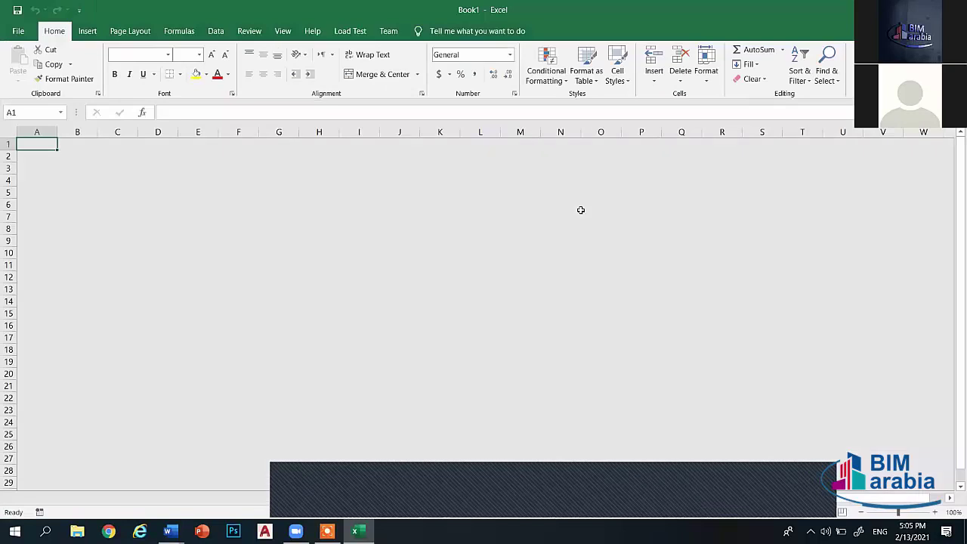
left_click(520, 217)
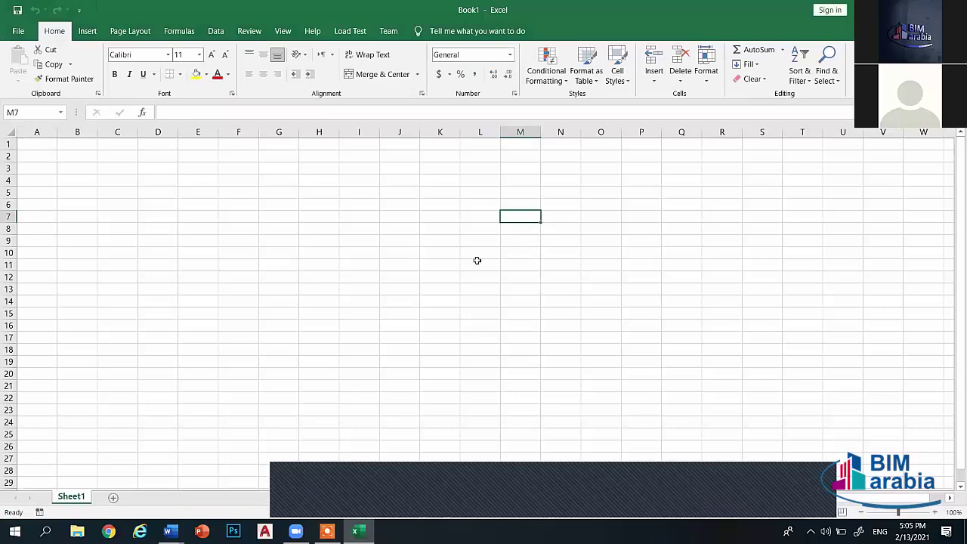
type("1")
key("Return")
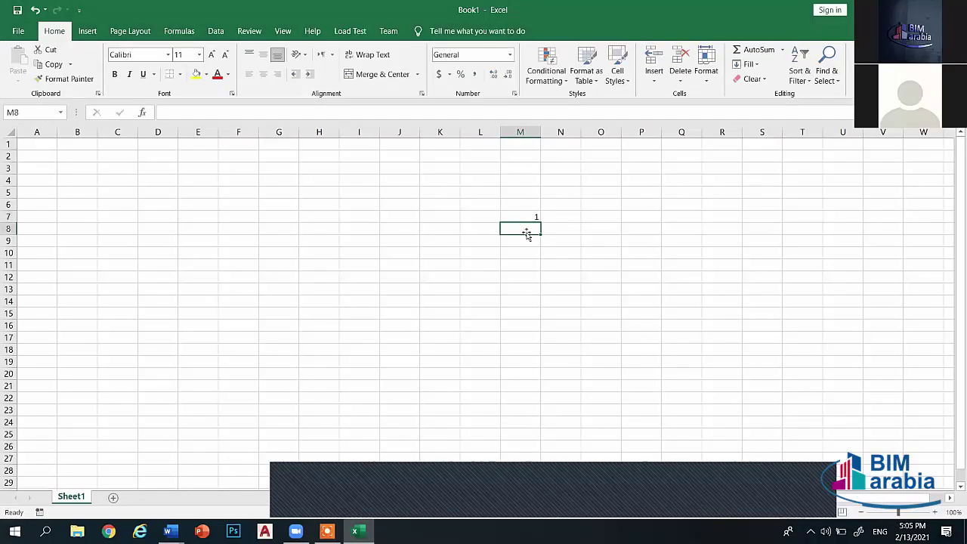
type("2")
Fill the series down to M22 so column M reads 1 to 16, then return to Word
left_click(520, 217)
left_click_drag(520, 217, 520, 228)
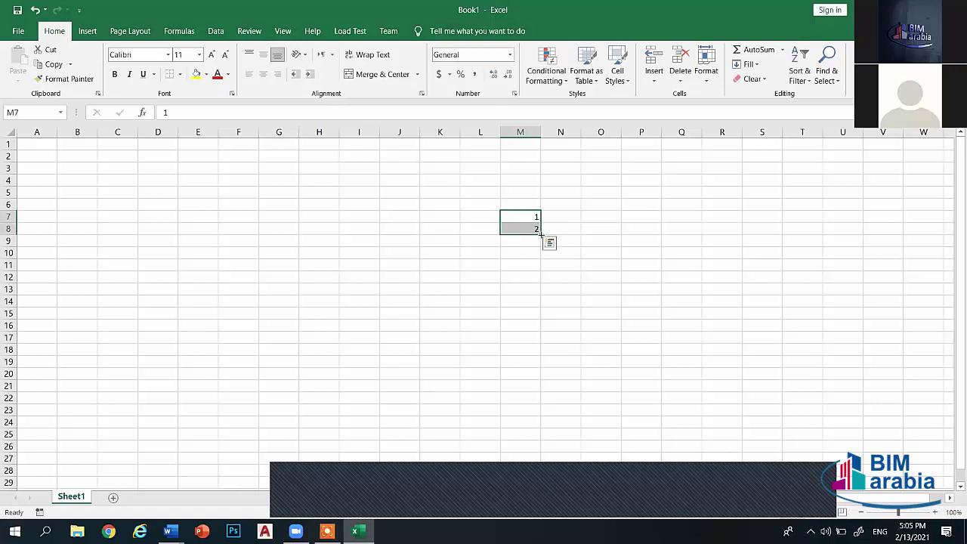
left_click_drag(541, 235, 541, 235)
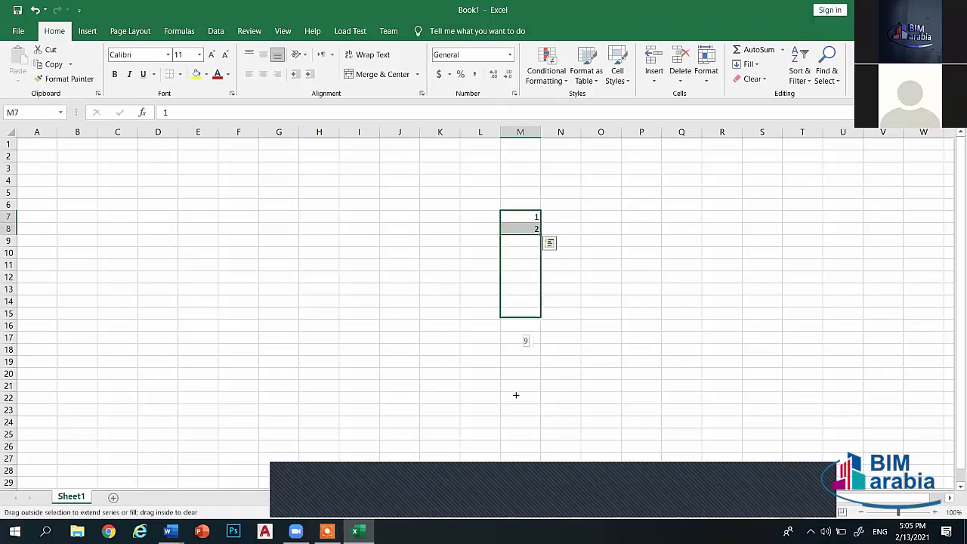
left_click_drag(523, 305, 521, 399)
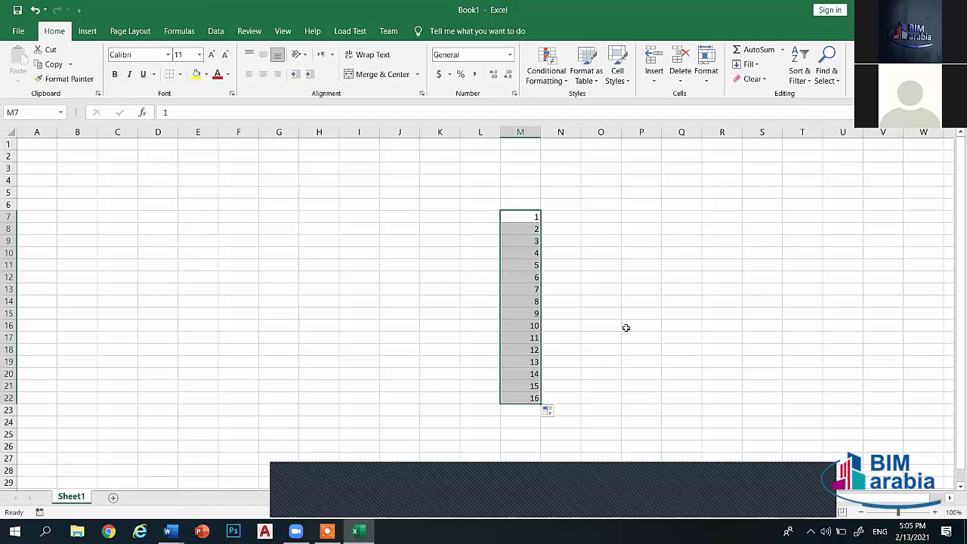
left_click(627, 327)
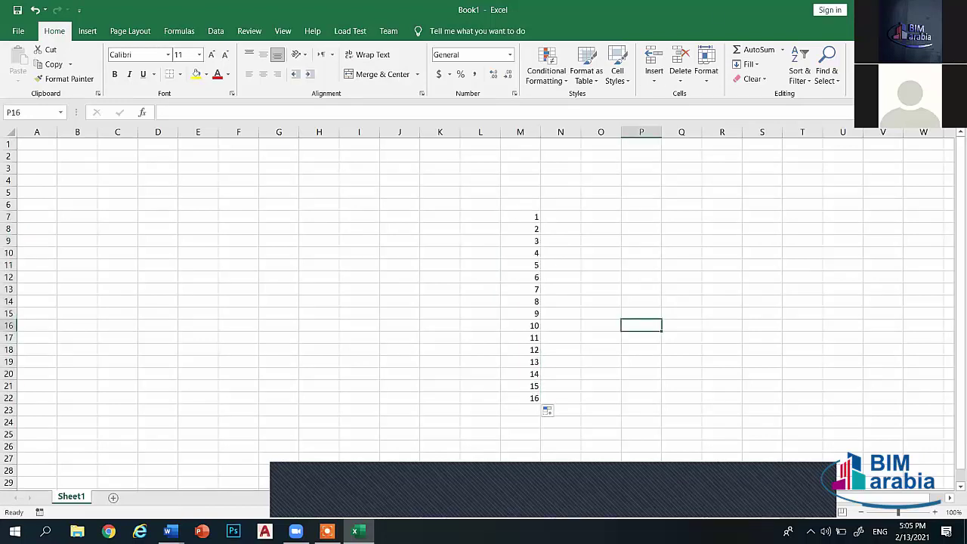
key("alt+Tab")
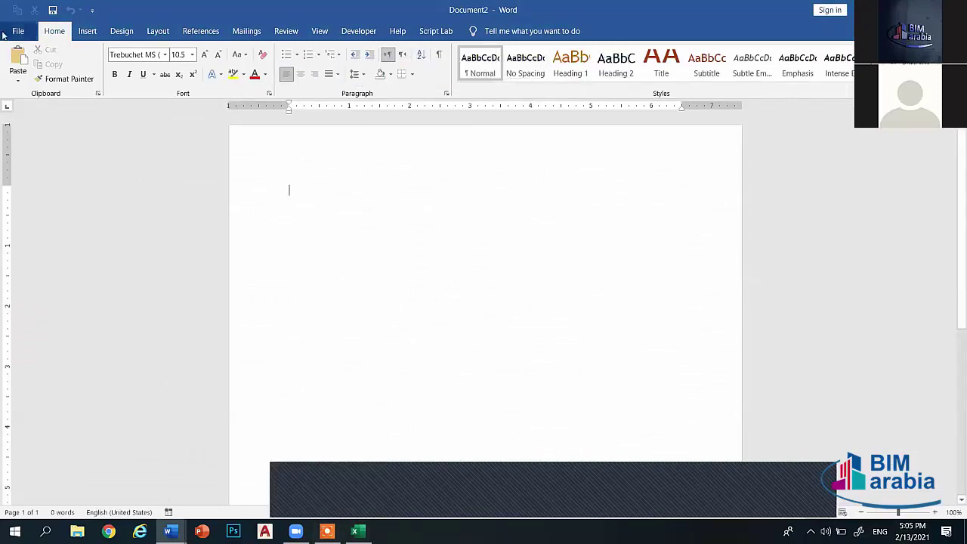
Insert a 5-column by 7-row table
left_click(86, 31)
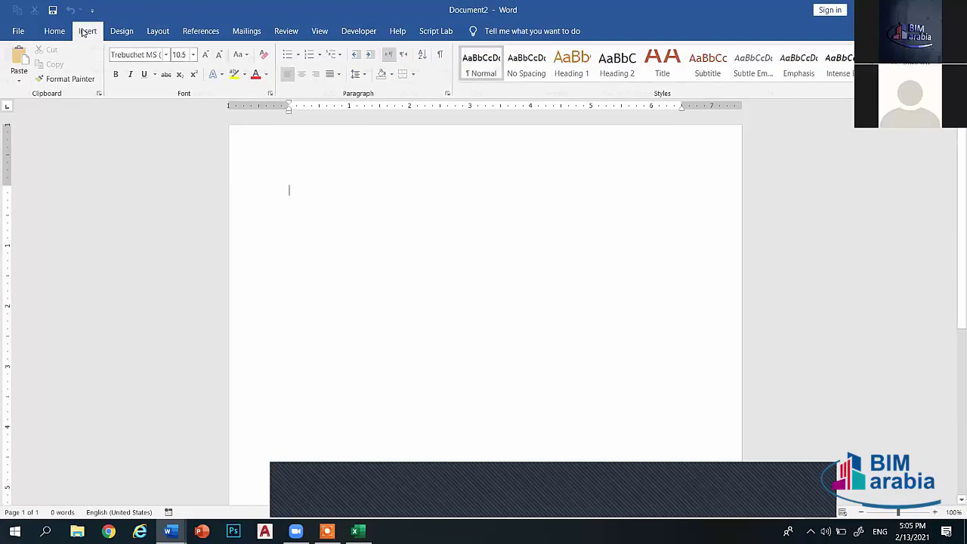
left_click(106, 72)
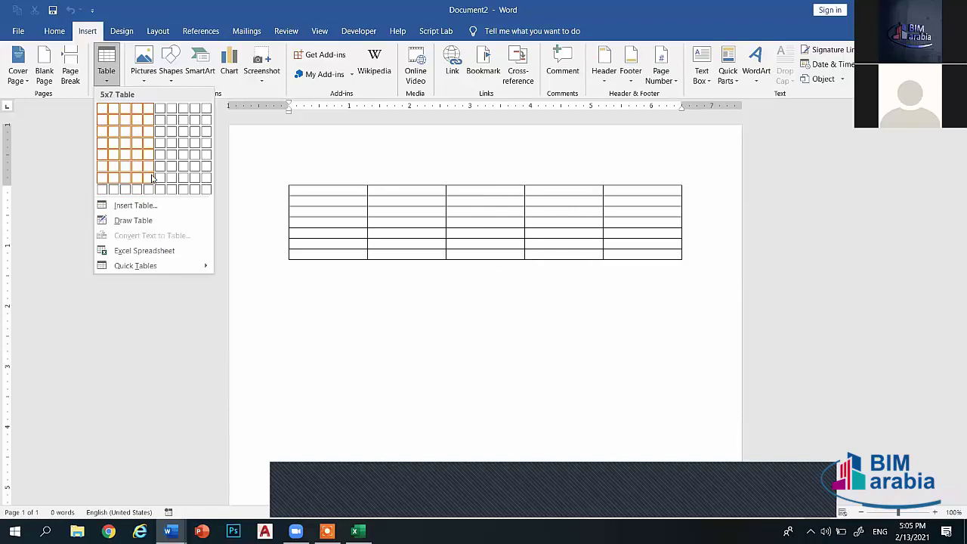
left_click(151, 177)
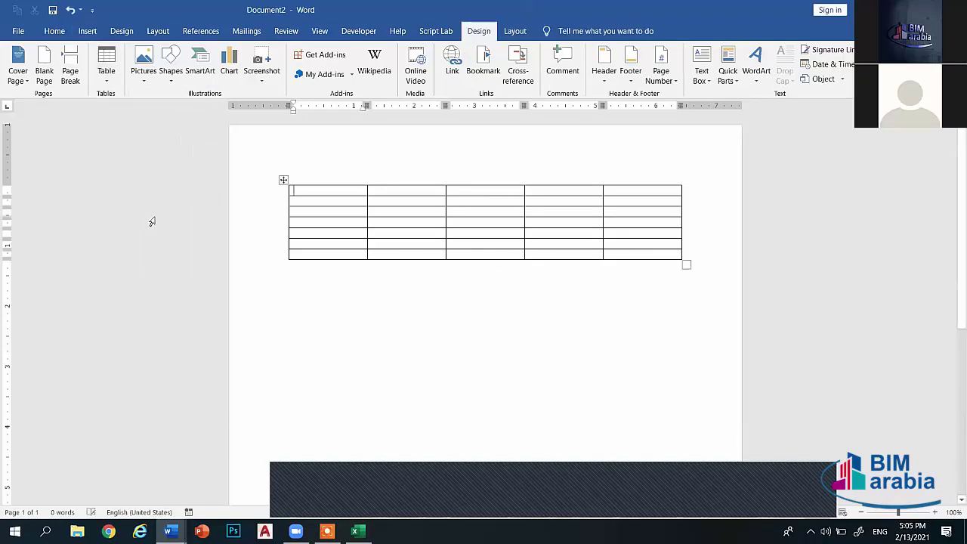
Grow the whole table's font size to 22 and place the caret in the row 1, column 5 cell
left_click(284, 182)
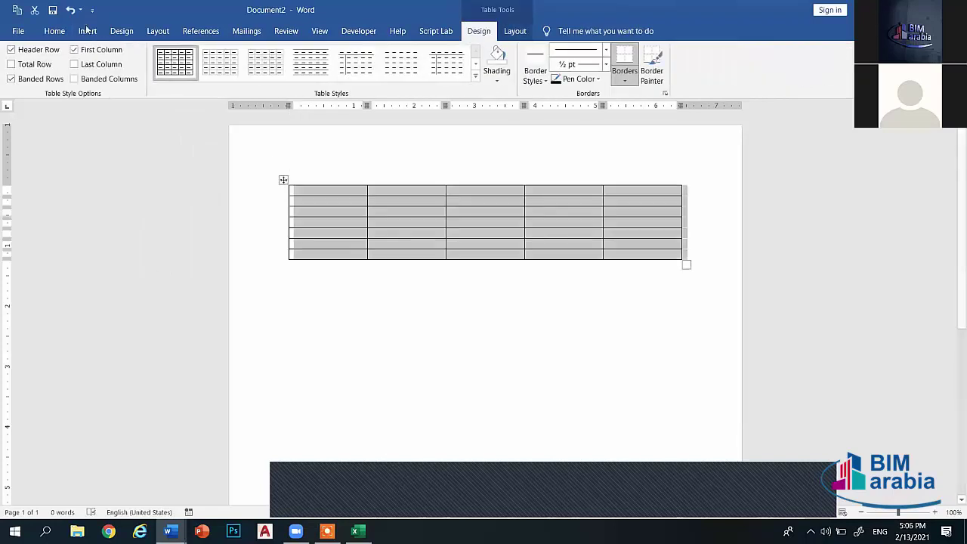
left_click(54, 31)
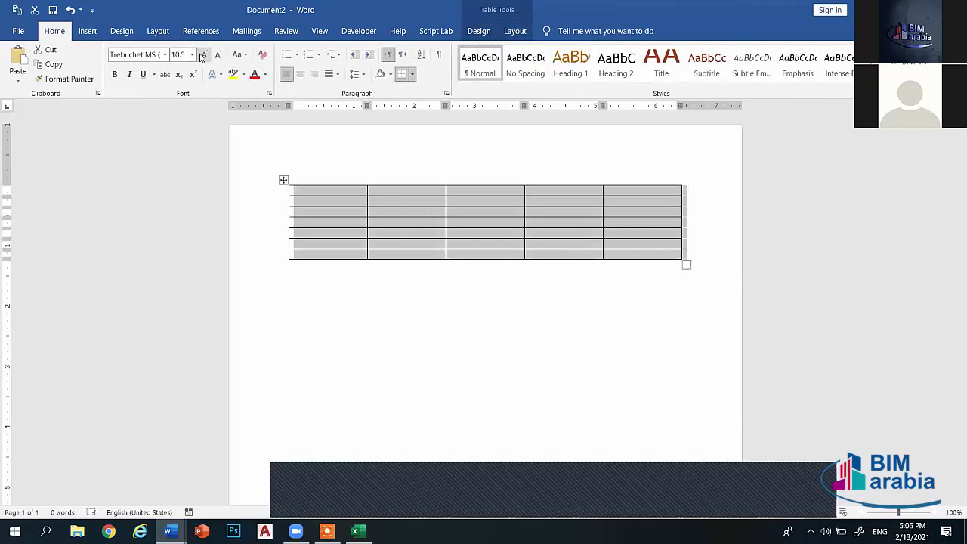
left_click(203, 56)
left_click(203, 56)
left_click(203, 56)
left_click(203, 56)
left_click(202, 56)
left_click(203, 56)
left_click(202, 56)
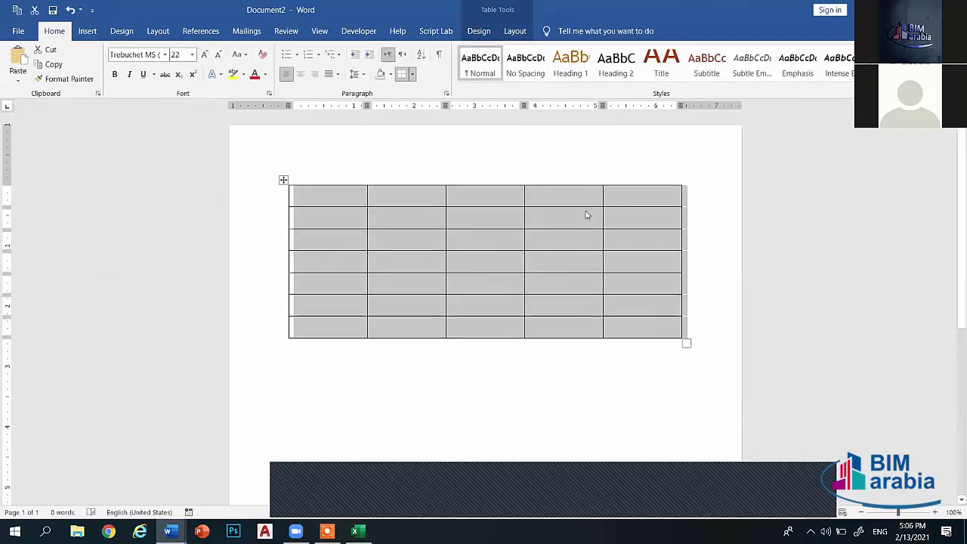
left_click(585, 214)
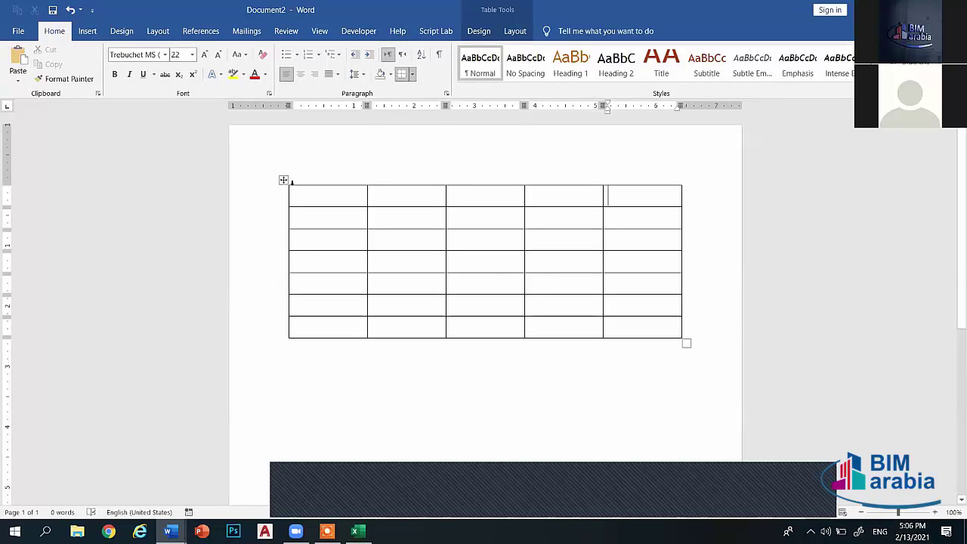
mouse_move(294, 194)
left_mouse_down()
mouse_move(621, 311)
mouse_move(534, 350)
left_mouse_up()
left_click(507, 382)
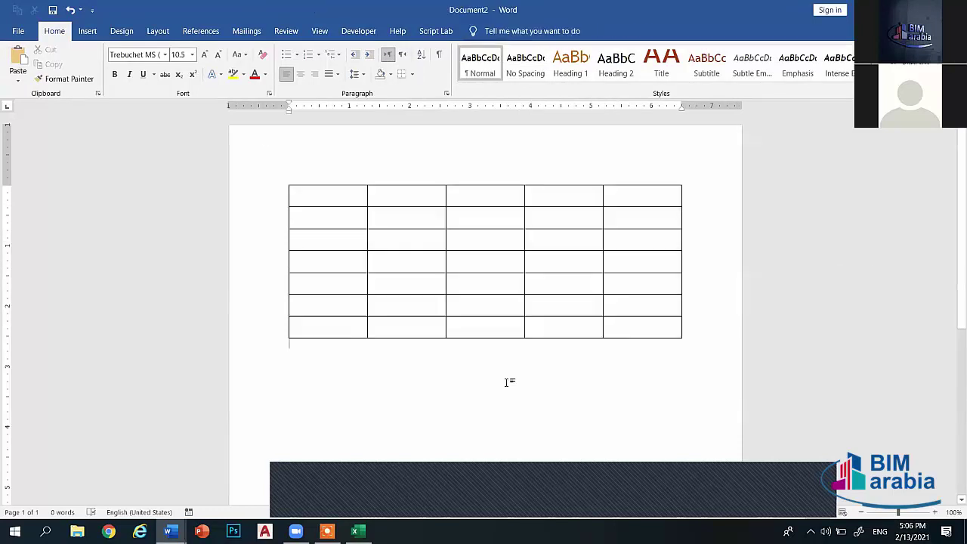
left_click(603, 187)
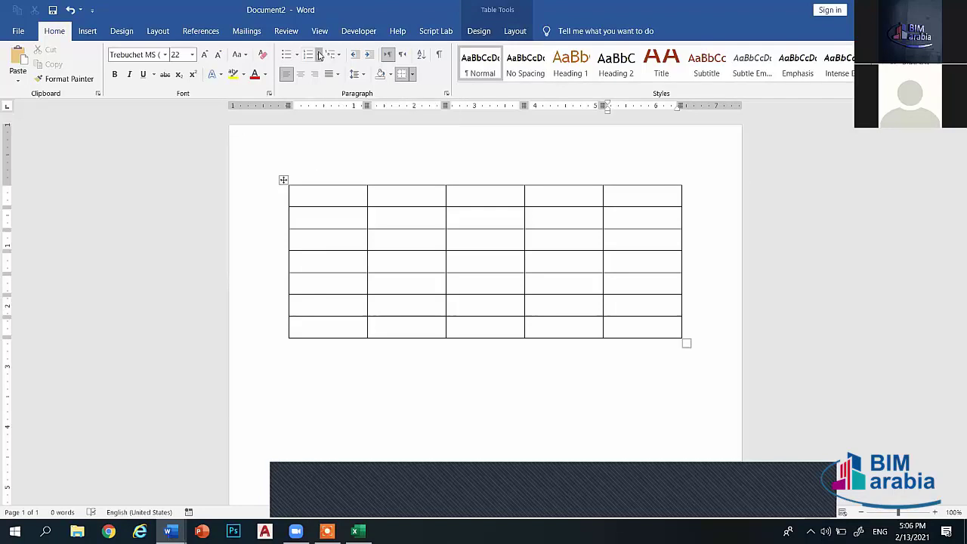
Apply 1. 2. 3. numbering to the fifth-column cell and add nine numbered rows below
left_click(318, 55)
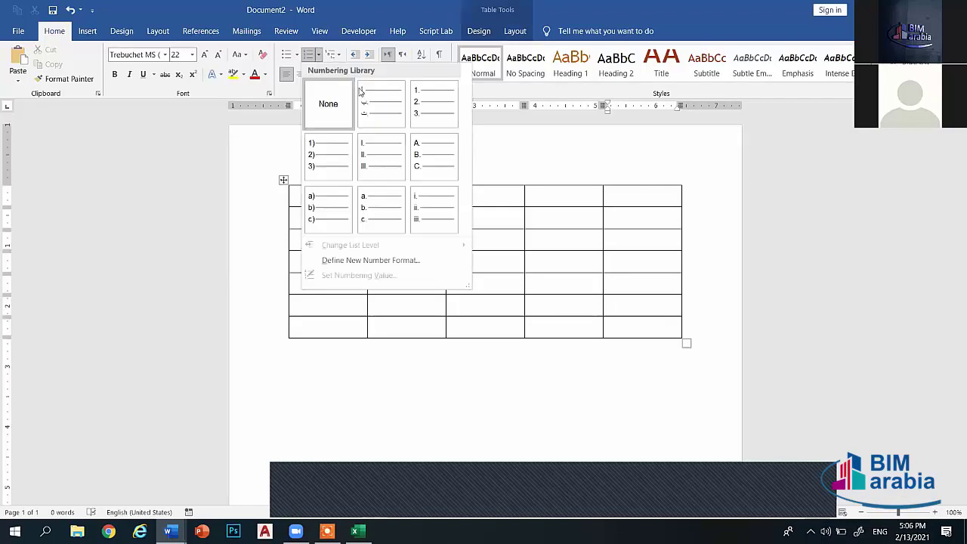
left_click(422, 97)
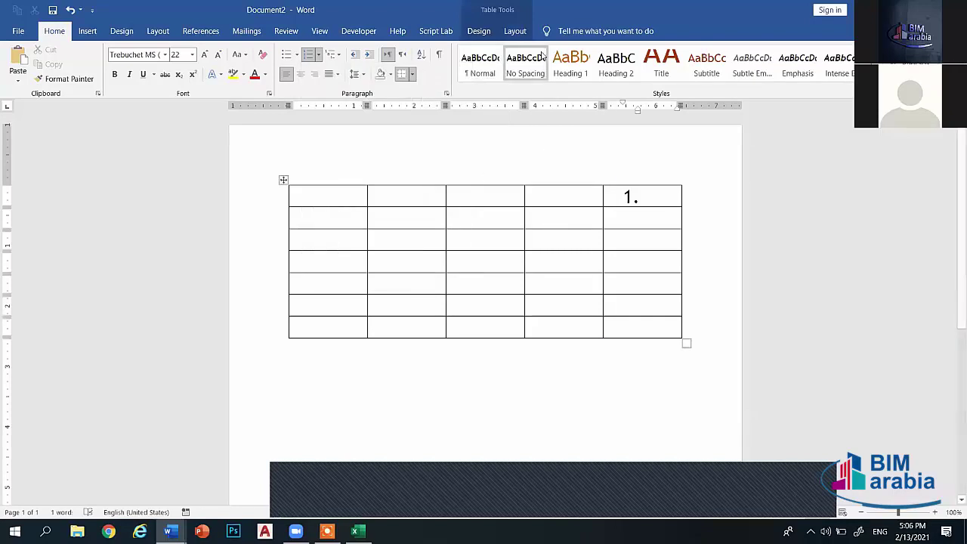
left_click(495, 32)
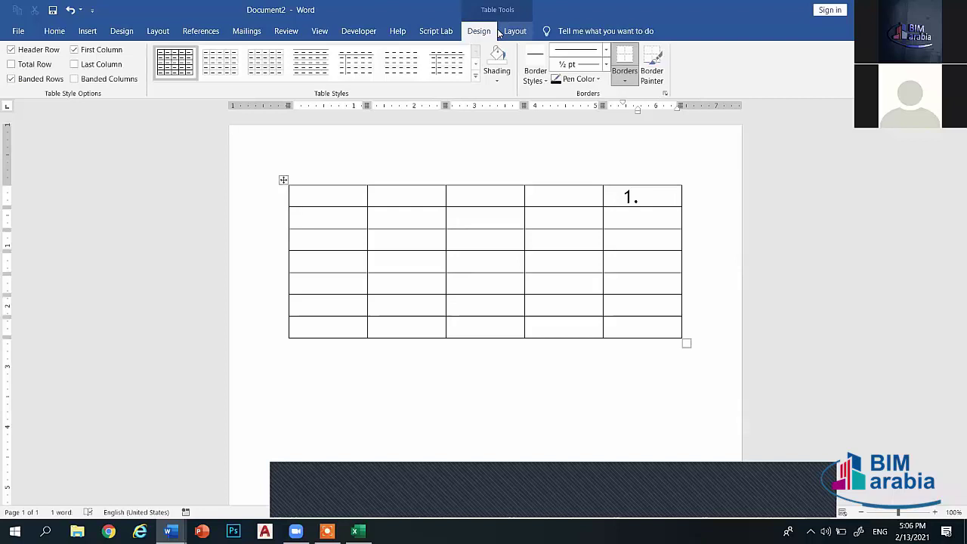
left_click(516, 30)
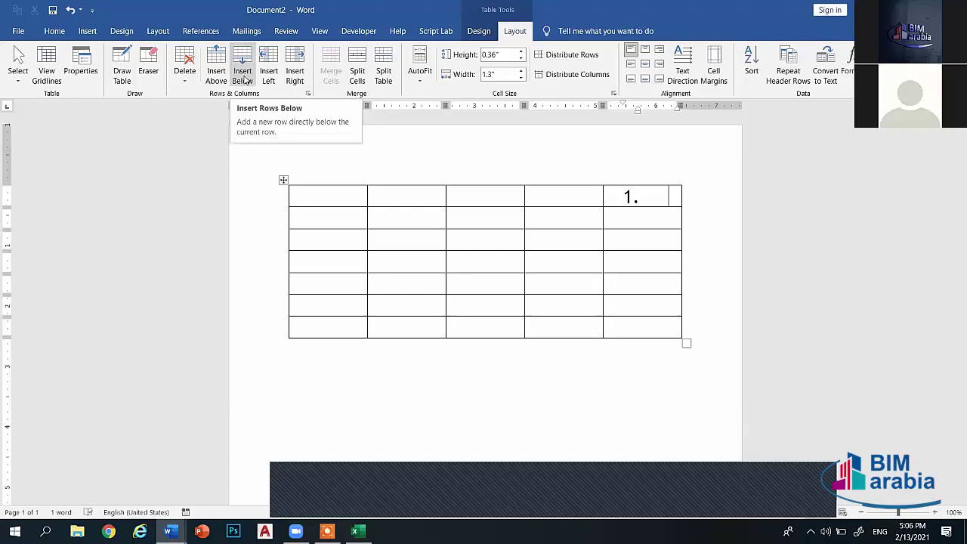
left_click(243, 76)
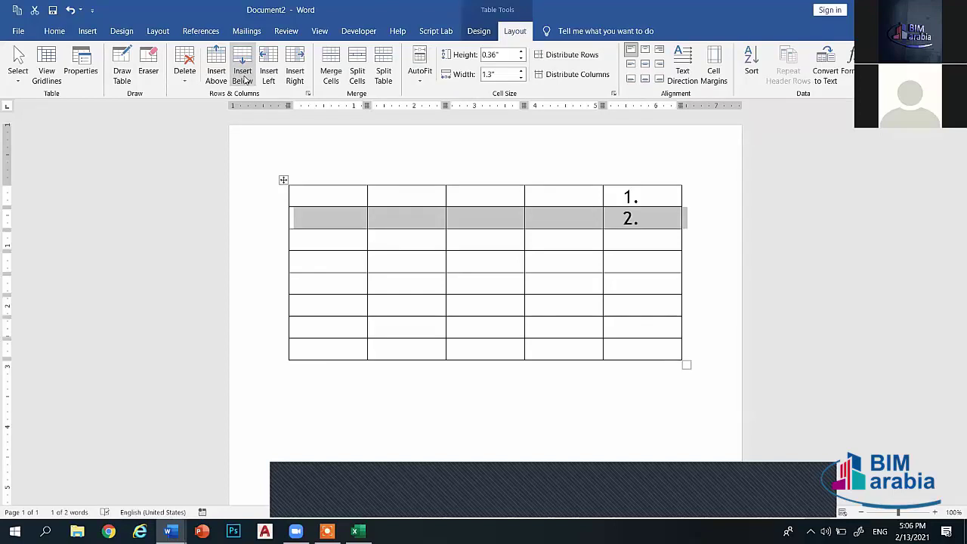
left_click(243, 77)
left_click(244, 76)
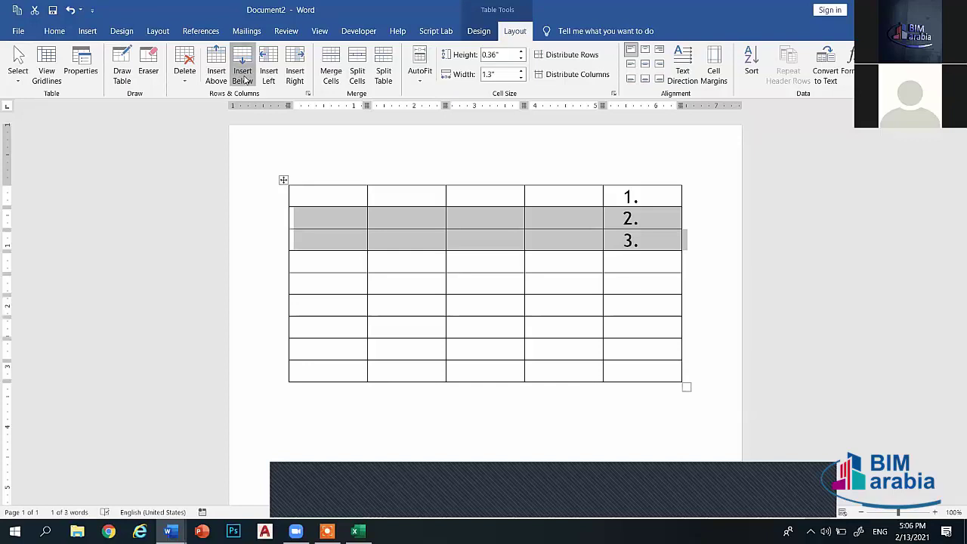
left_click(244, 77)
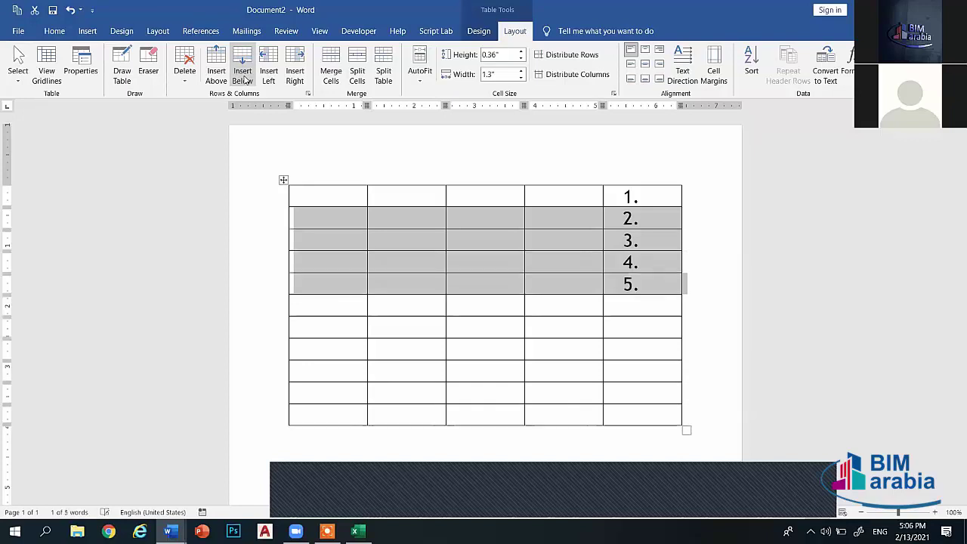
left_click(243, 78)
left_click(243, 78)
left_click(244, 78)
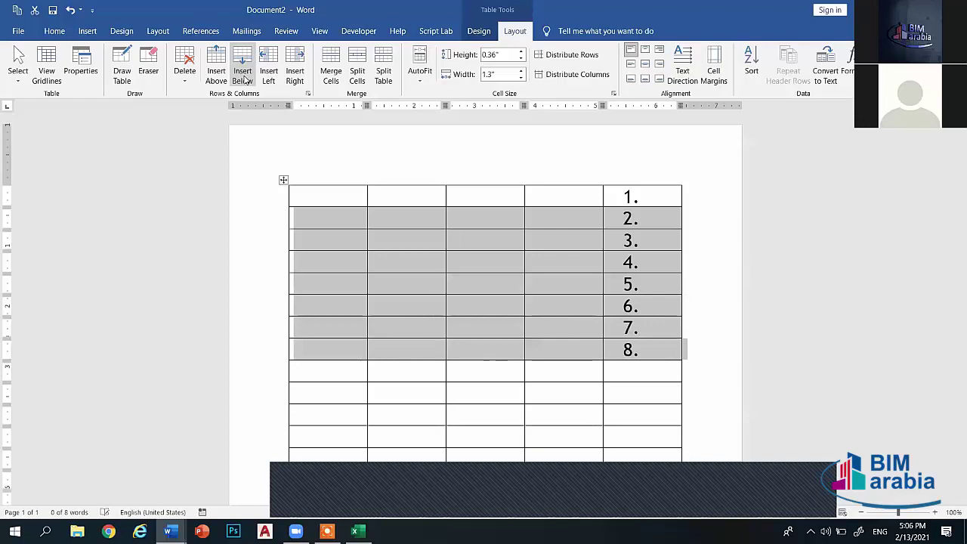
left_click(243, 78)
left_click(243, 78)
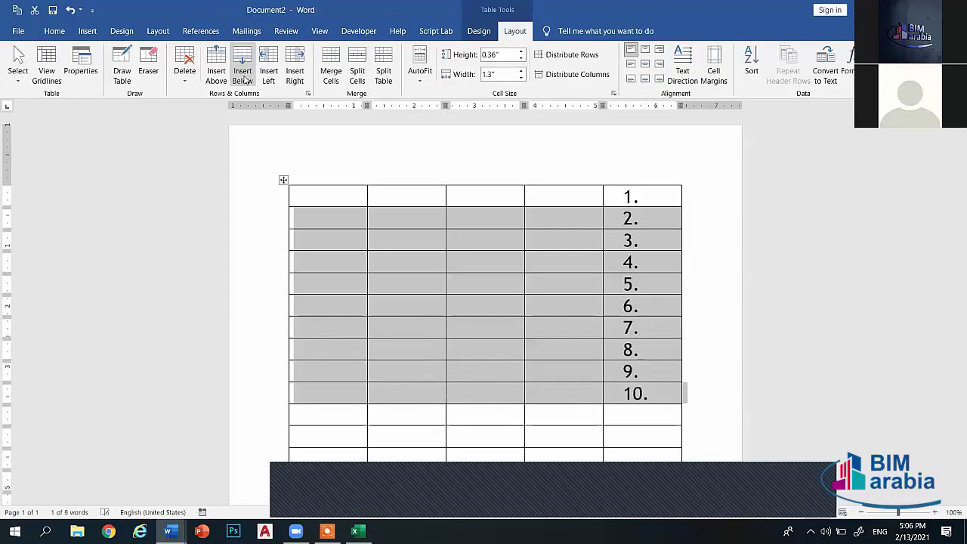
Select table rows 1 to 10 and open the Insert table grid without inserting anything
left_click(490, 447)
scroll(621, 268, "down", 2)
scroll(621, 268, "up", 2)
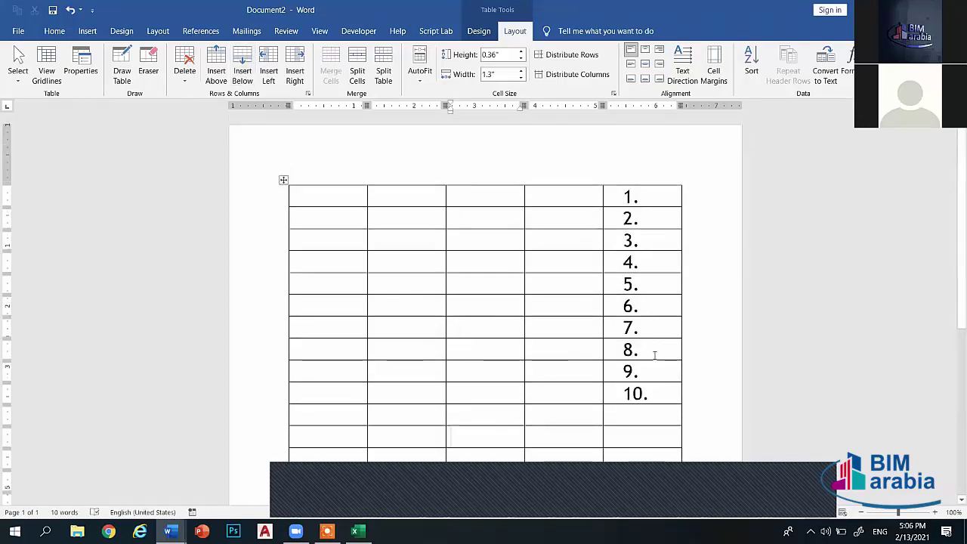
left_click_drag(523, 393, 280, 195)
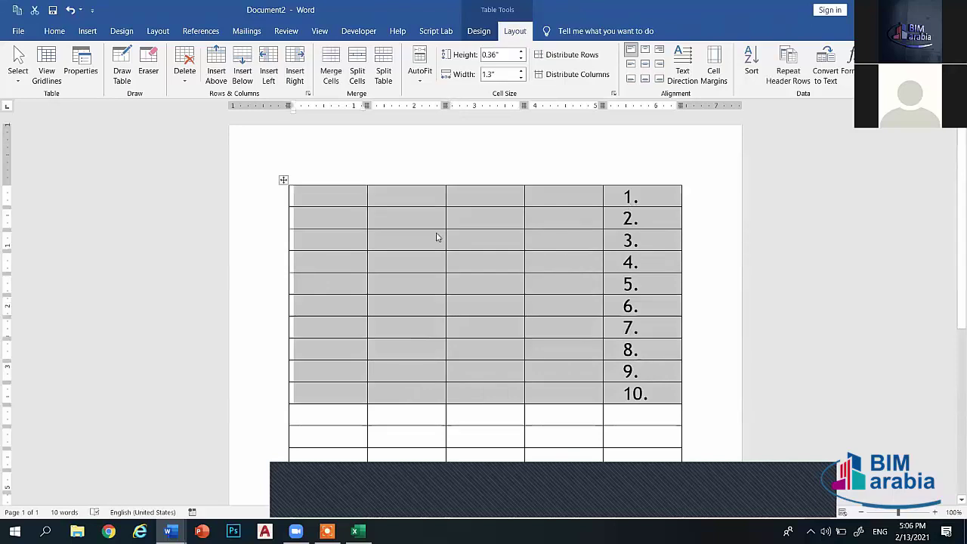
left_click(58, 33)
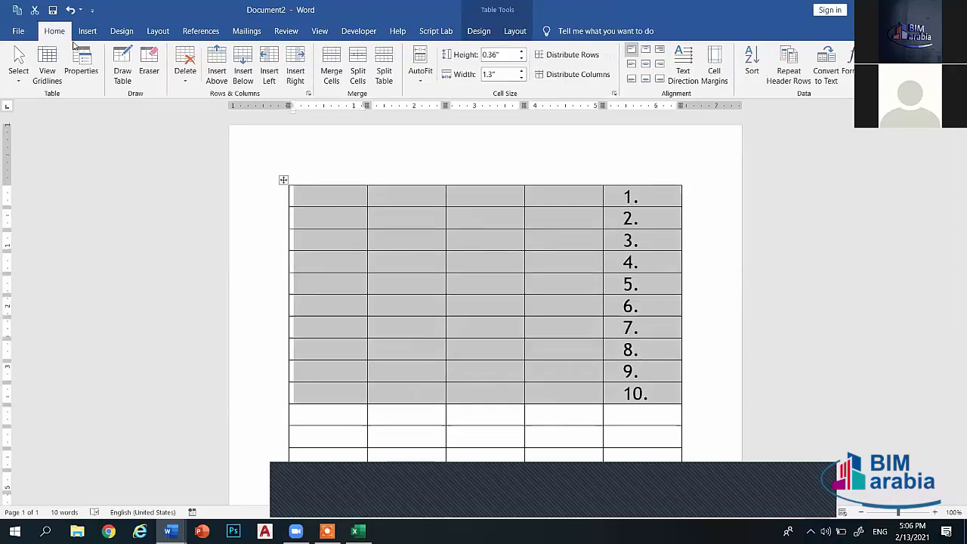
left_click(88, 31)
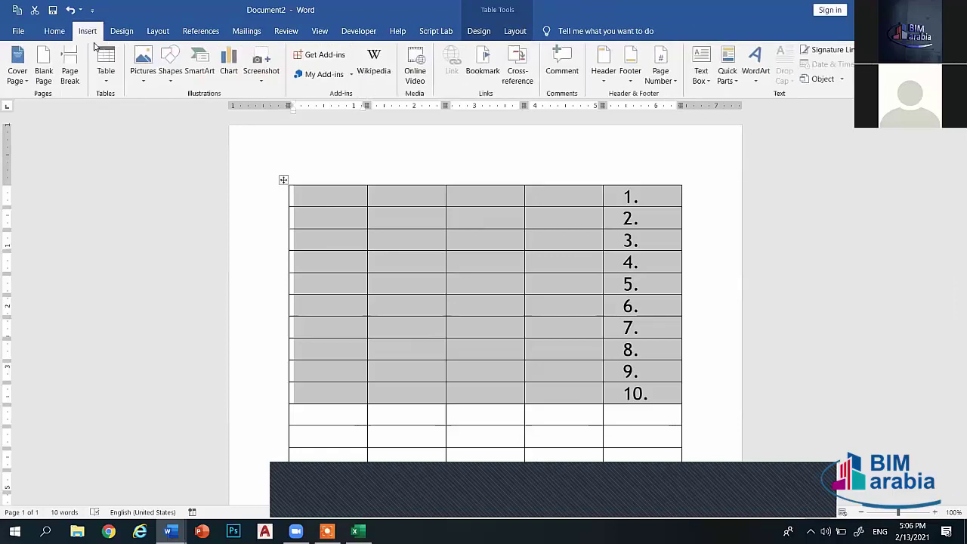
left_click(106, 81)
left_click(514, 371)
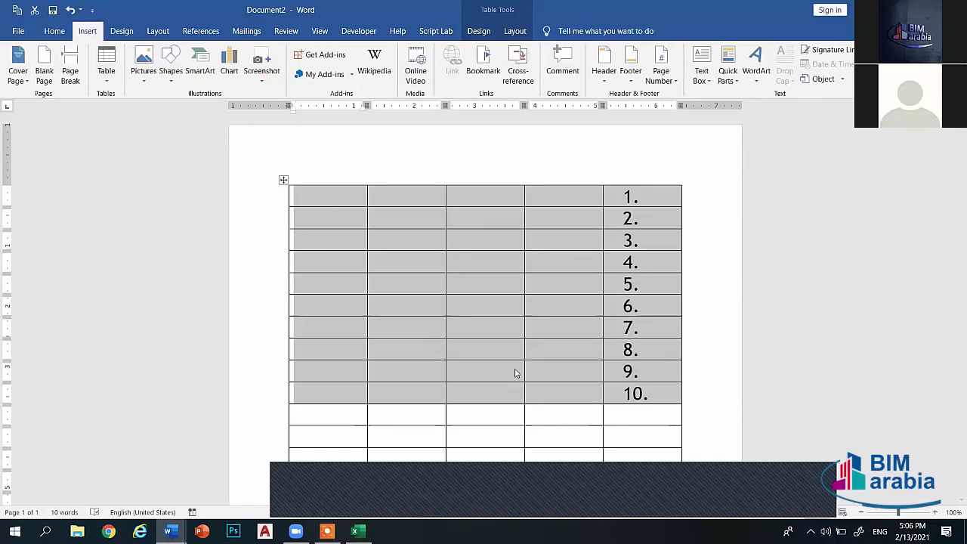
Check the numbering formats for the fifth-column list numbers, leaving them unchanged
left_click(634, 285)
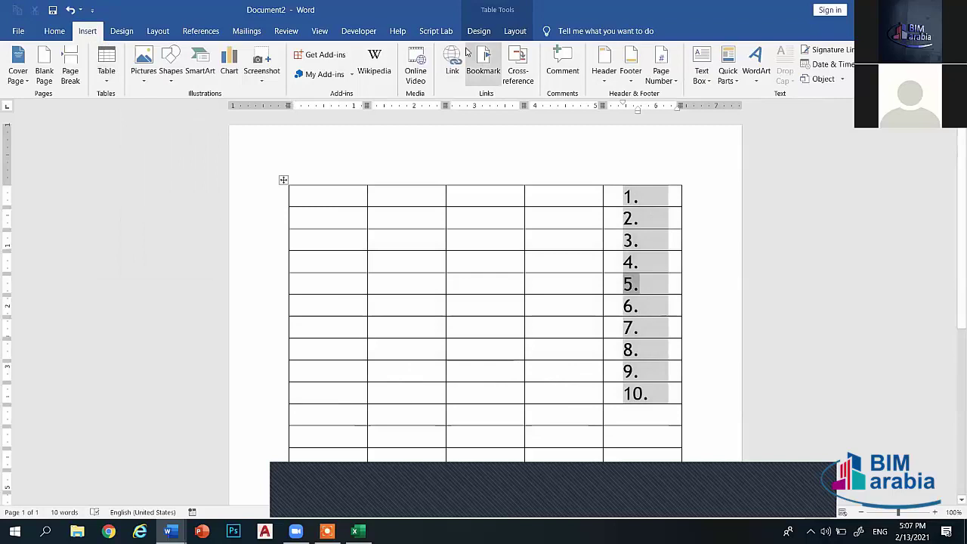
left_click(54, 31)
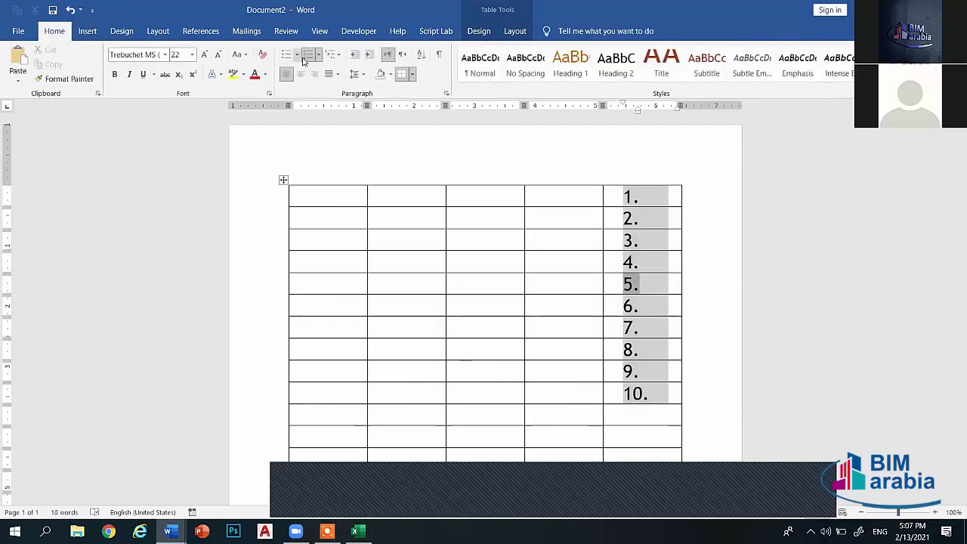
left_click(318, 56)
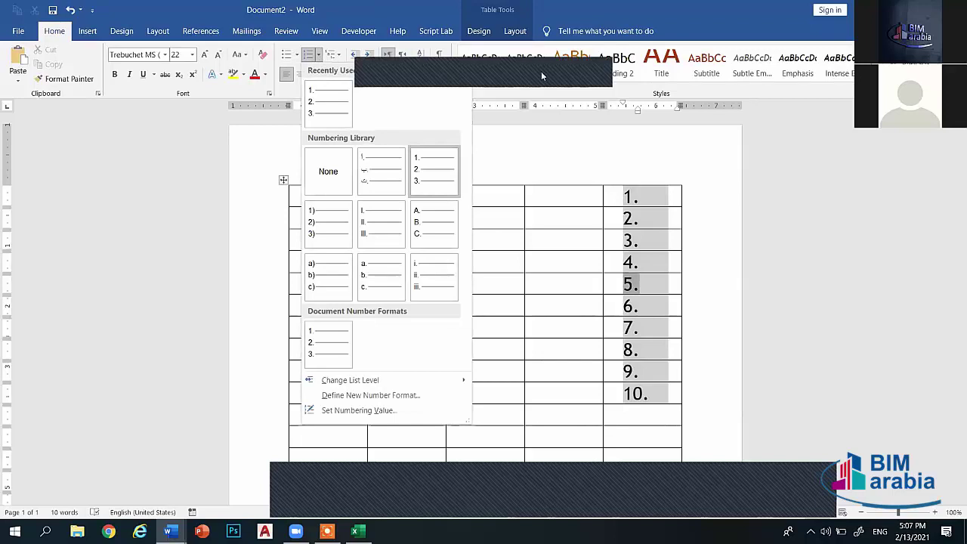
left_click(499, 78)
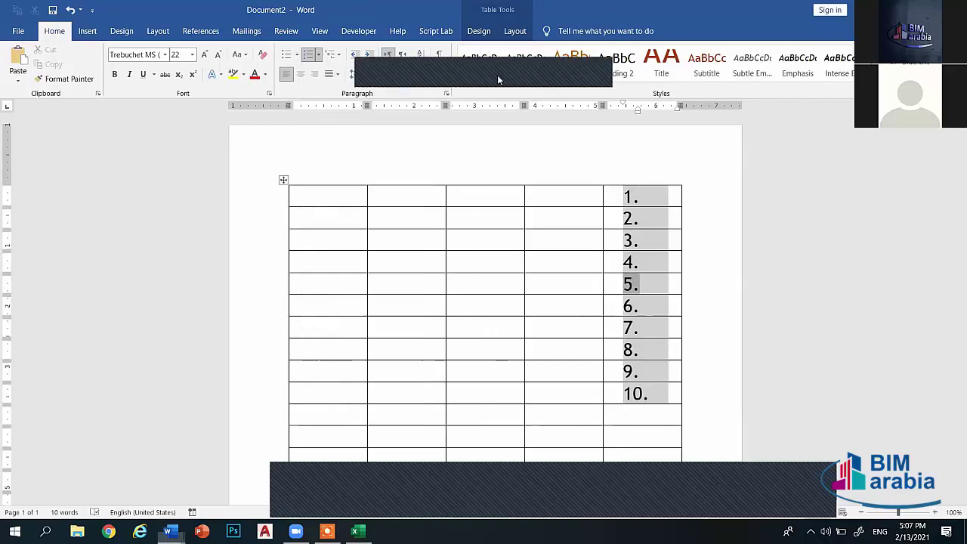
left_click(321, 55)
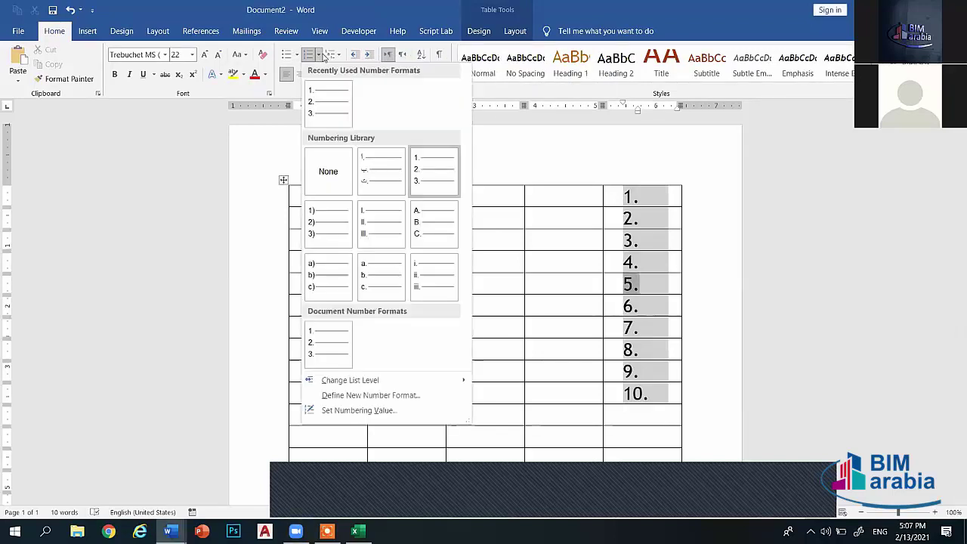
left_click(671, 205)
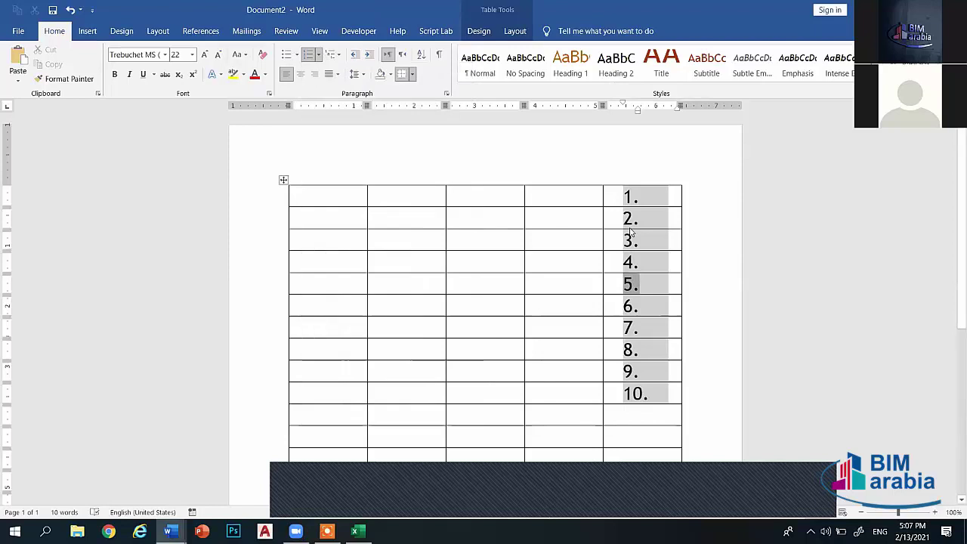
Insert seven more numbered rows below row 1 of the table
left_click(641, 198)
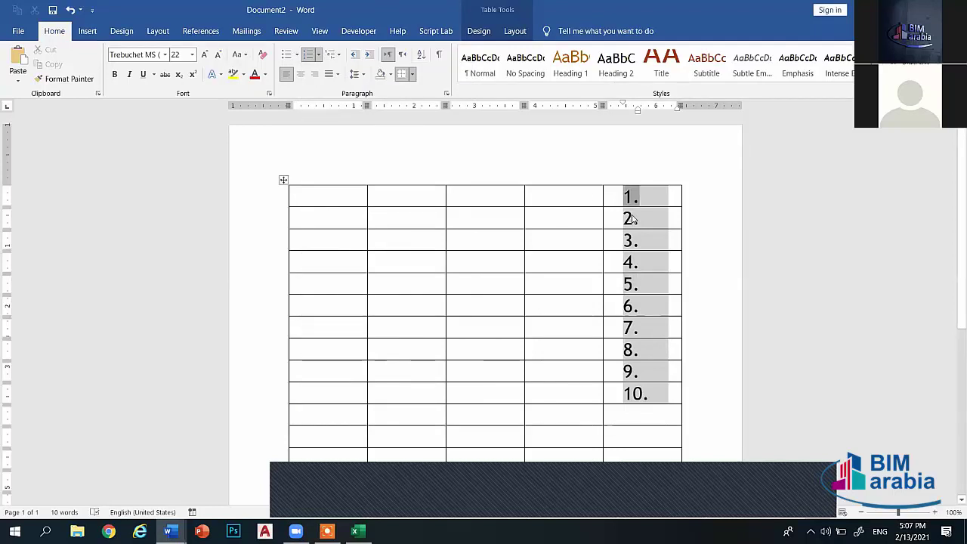
left_click(513, 31)
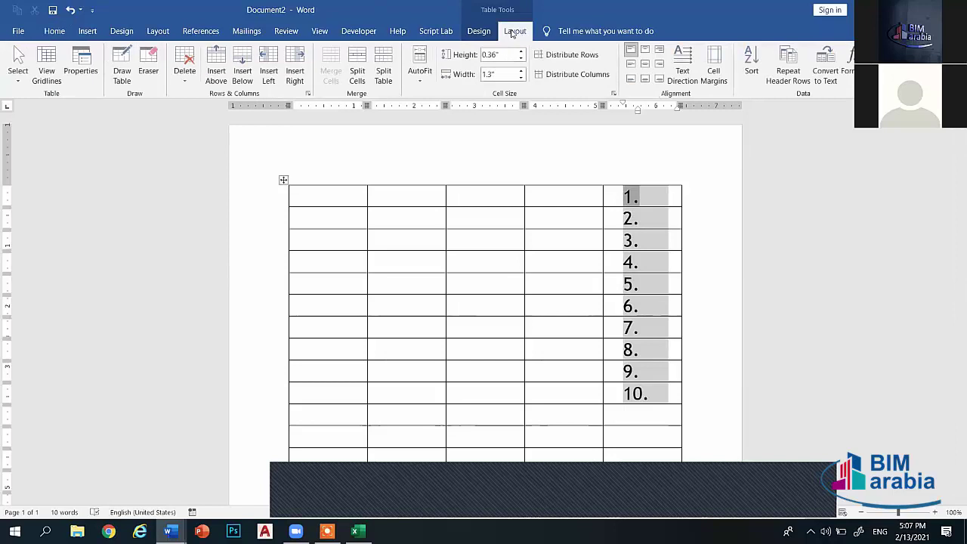
left_click(244, 79)
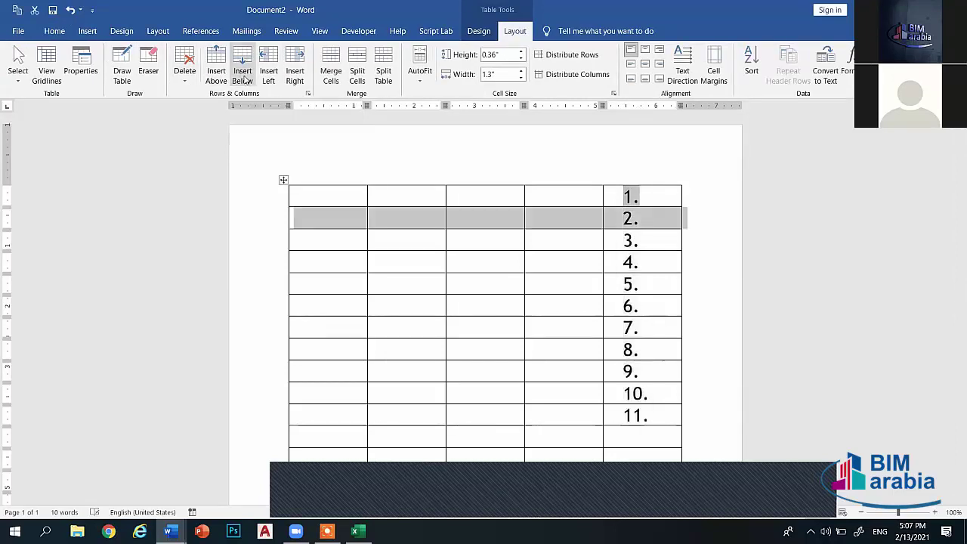
left_click(244, 79)
left_click(244, 78)
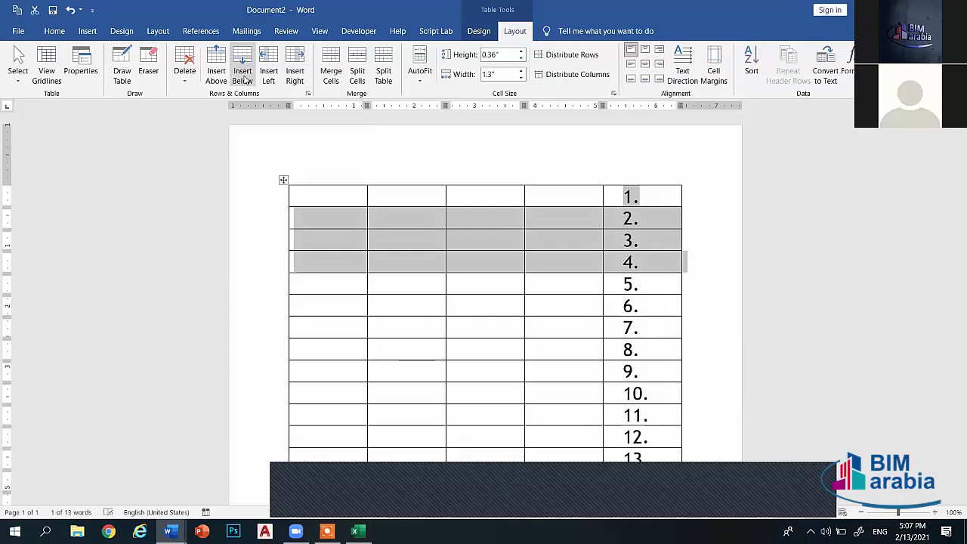
left_click(243, 79)
left_click(243, 79)
left_click(243, 79)
left_click(244, 78)
left_click(244, 79)
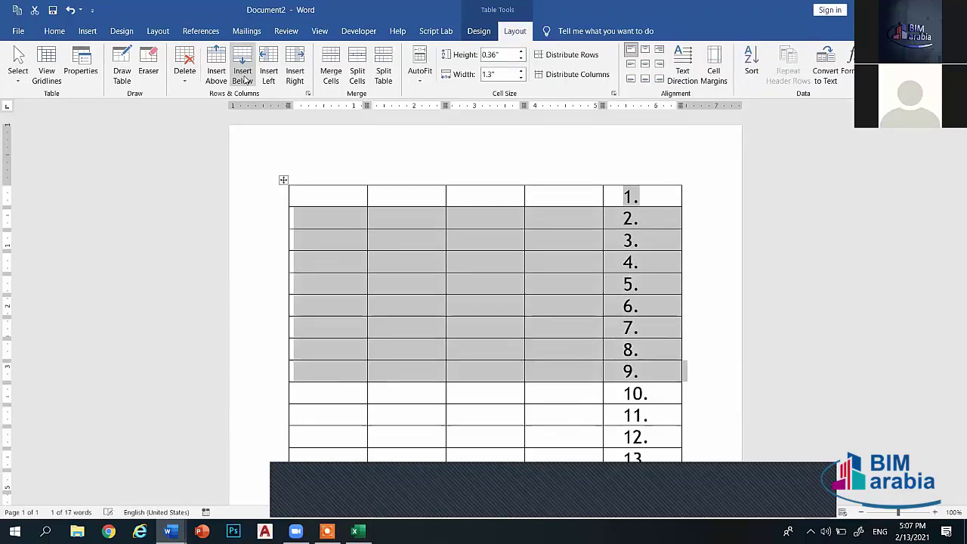
left_click(243, 79)
Add one more row so the numbering reaches 19, then select the whole table
scroll(521, 253, "down", 4)
left_click(519, 250)
scroll(521, 253, "down", 4)
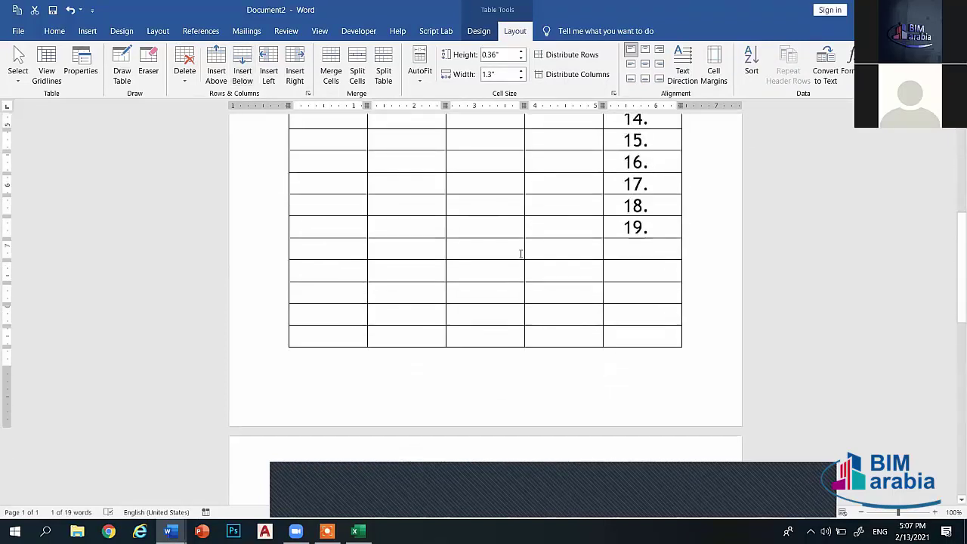
scroll(521, 254, "up", 5)
scroll(526, 255, "up", 3)
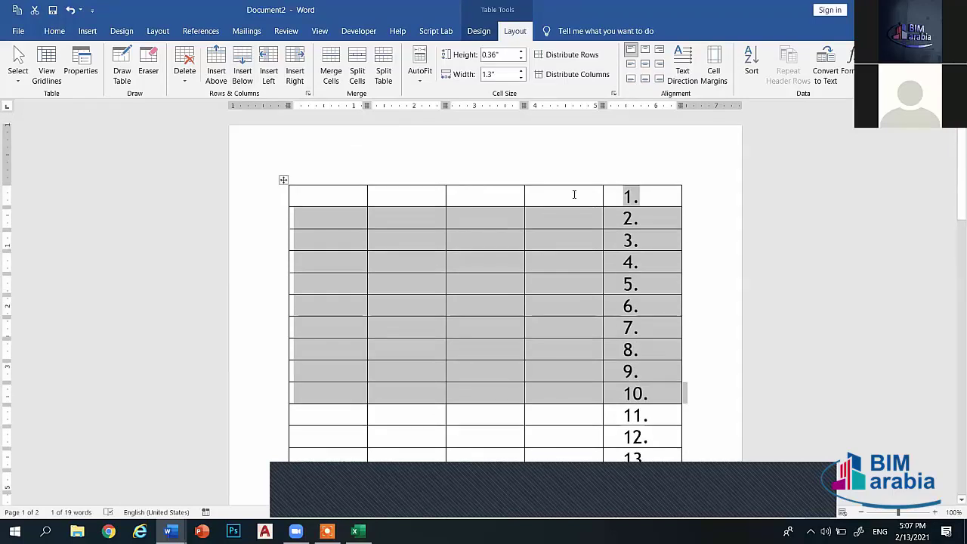
left_click(575, 195)
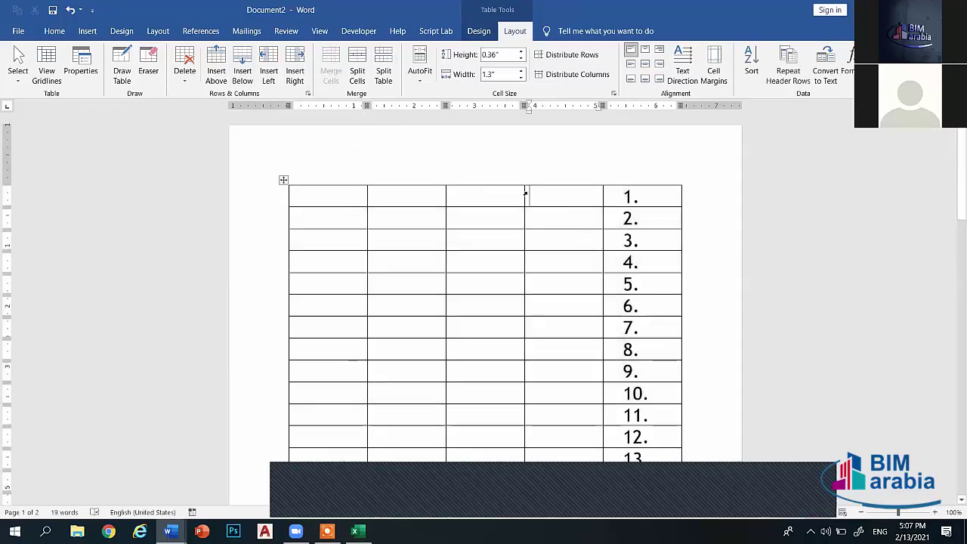
left_click(283, 180)
Delete the table and generate five sample paragraphs with =RAND()
key("BackSpace")
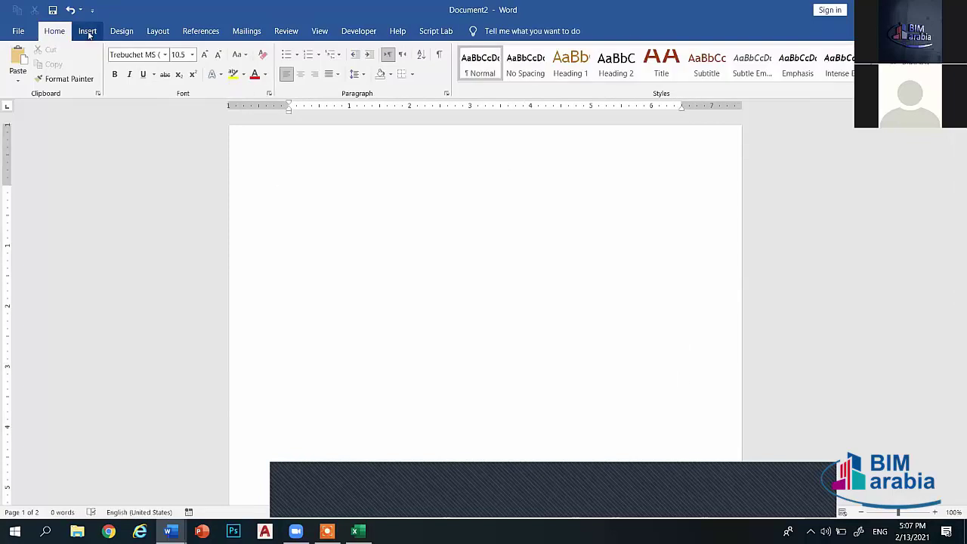
type("=")
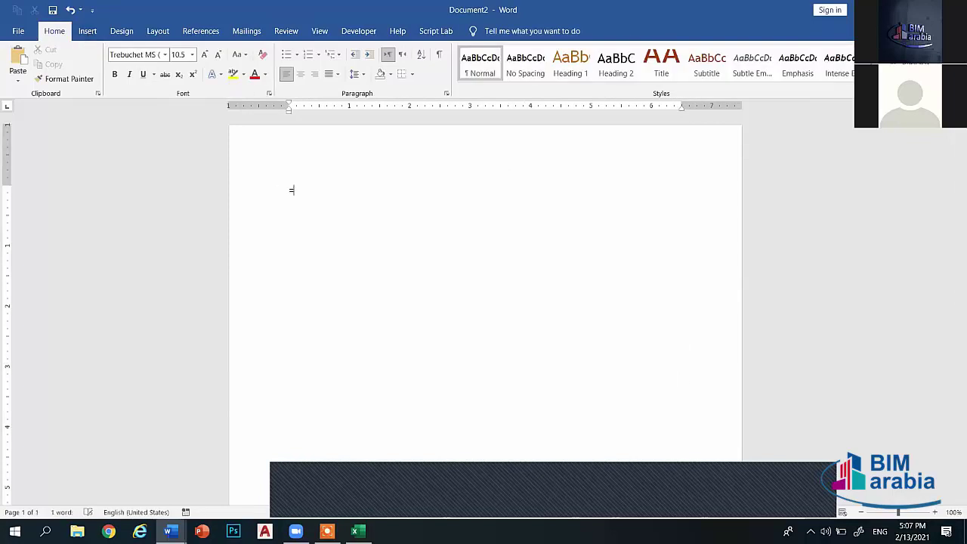
double_click(291, 189)
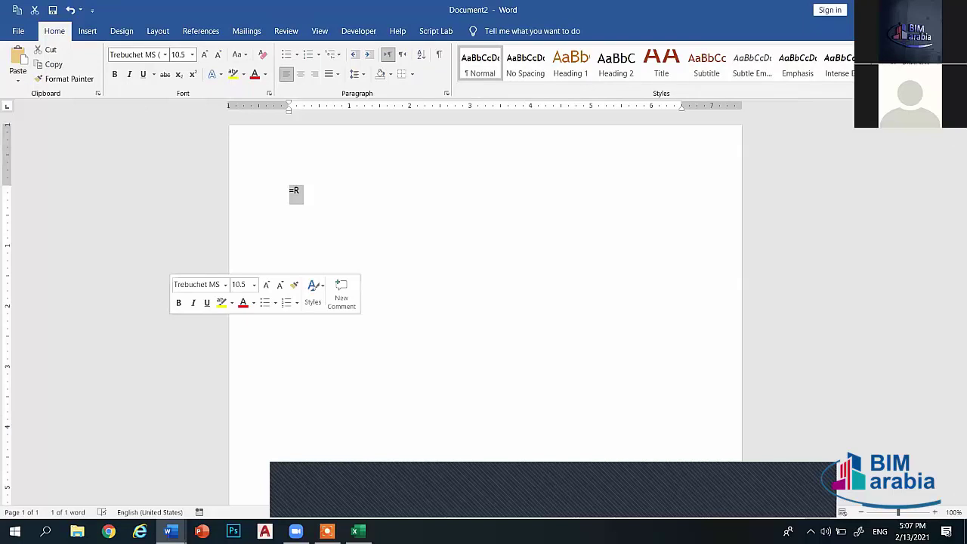
type("A")
key("ctrl+z")
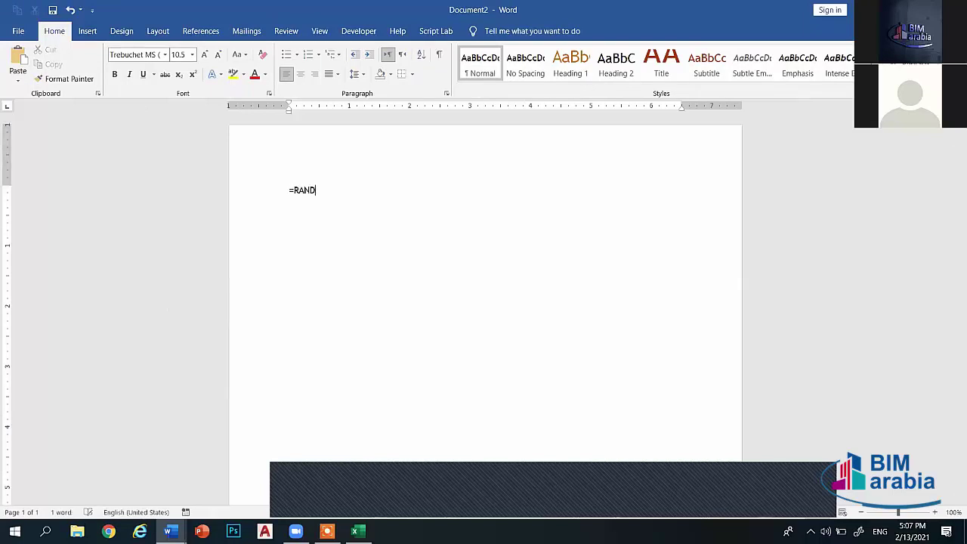
type("(")
key("Return")
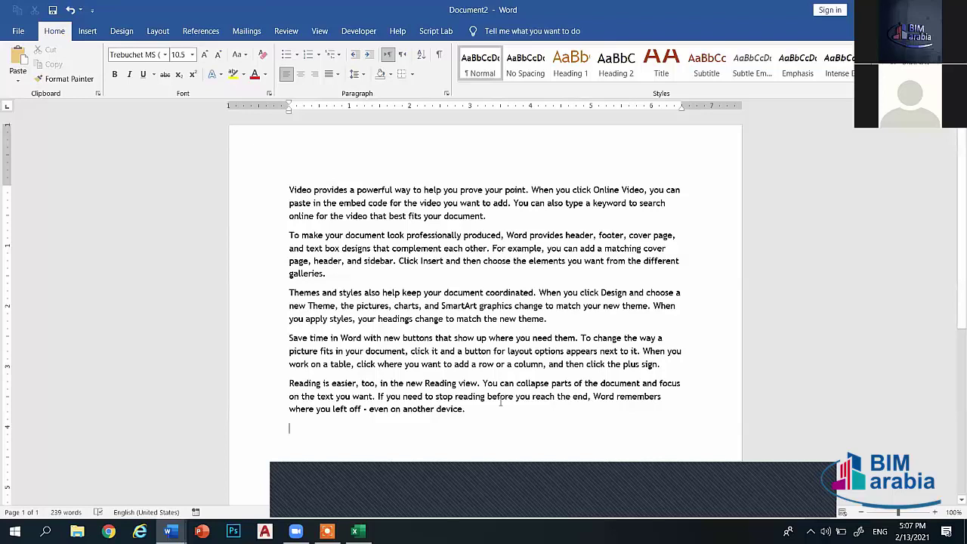
Generate a larger batch of sample text with =RAND(18,20), filling nine pages
type("=RAND")
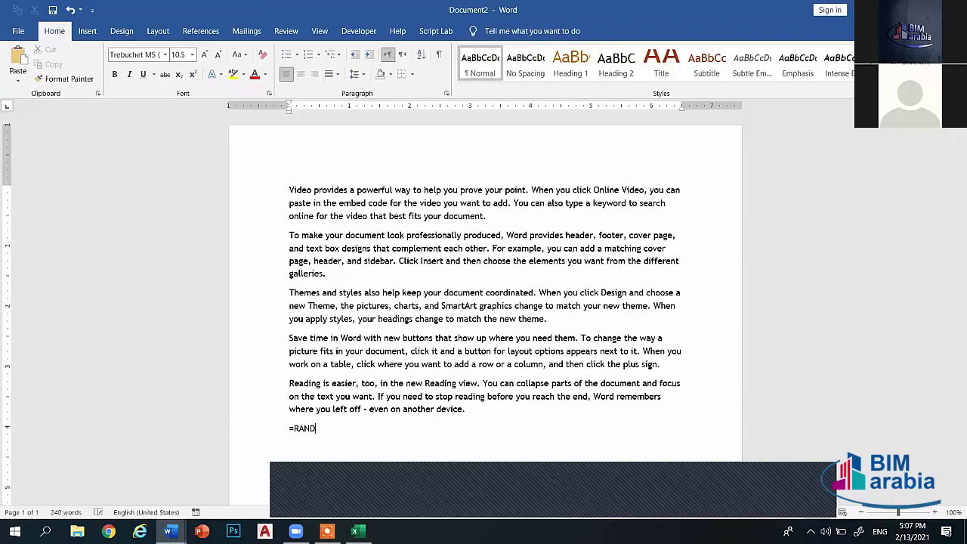
type("(18,20")
key("Return")
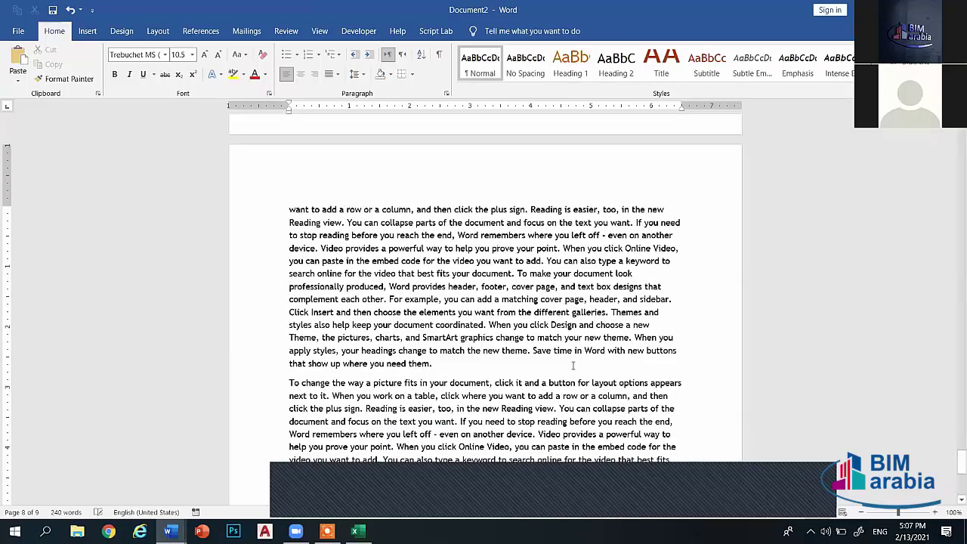
left_click_drag(962, 457, 961, 140)
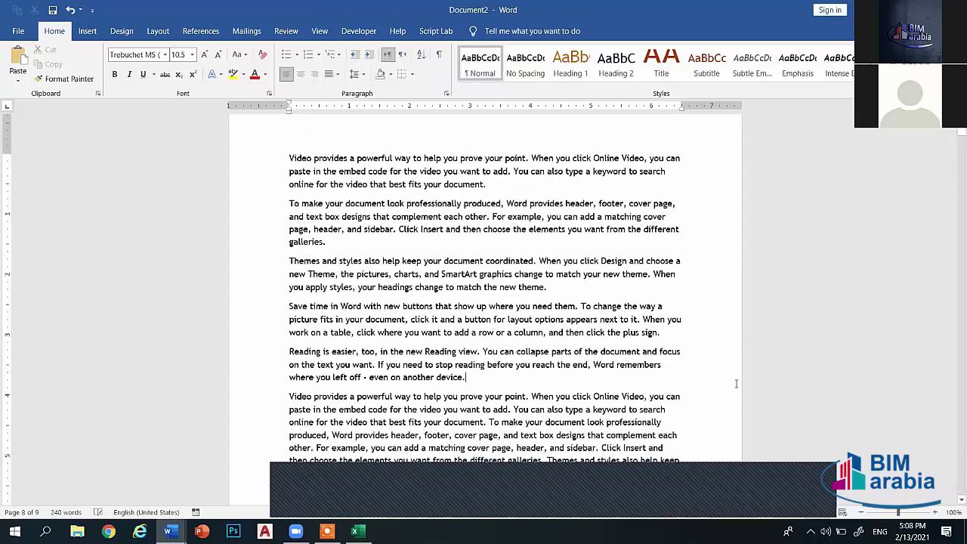
scroll(12, 136, "down", 3)
scroll(11, 136, "down", 2)
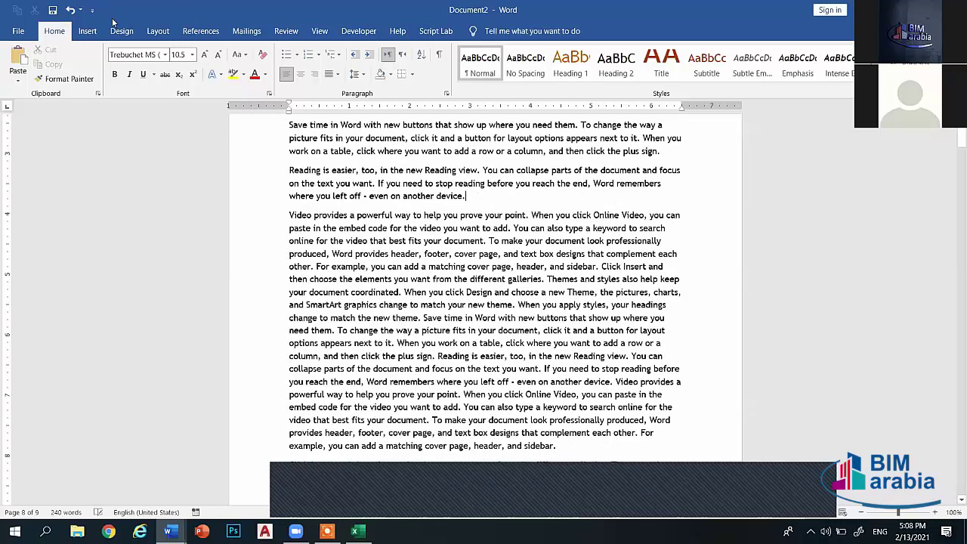
Add Plain Number 2 centred page numbers at the bottom of every page
left_click(87, 31)
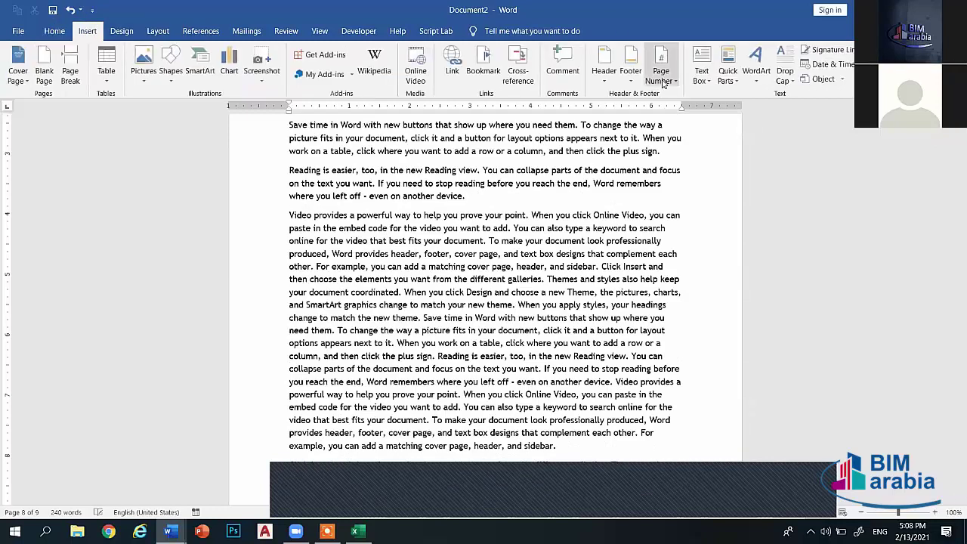
left_click(661, 75)
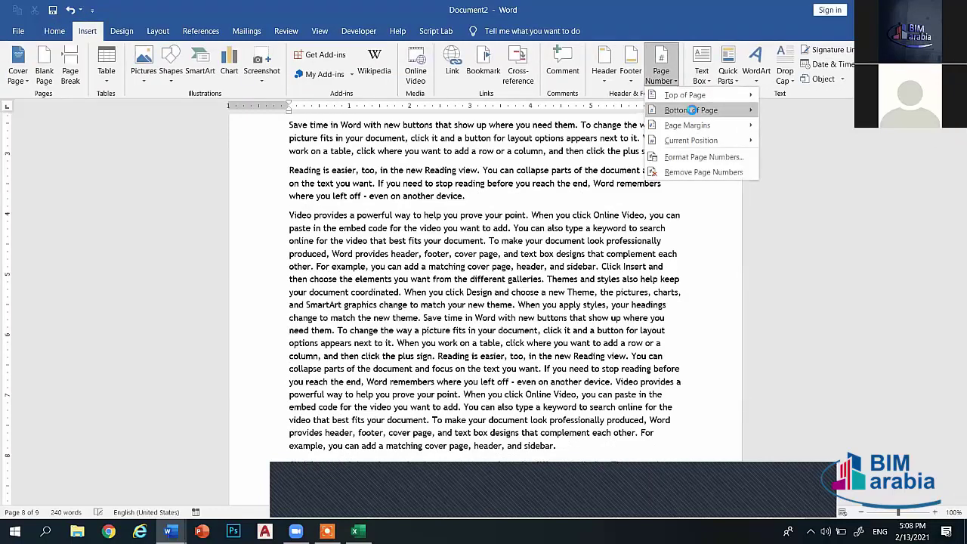
mouse_move(693, 113)
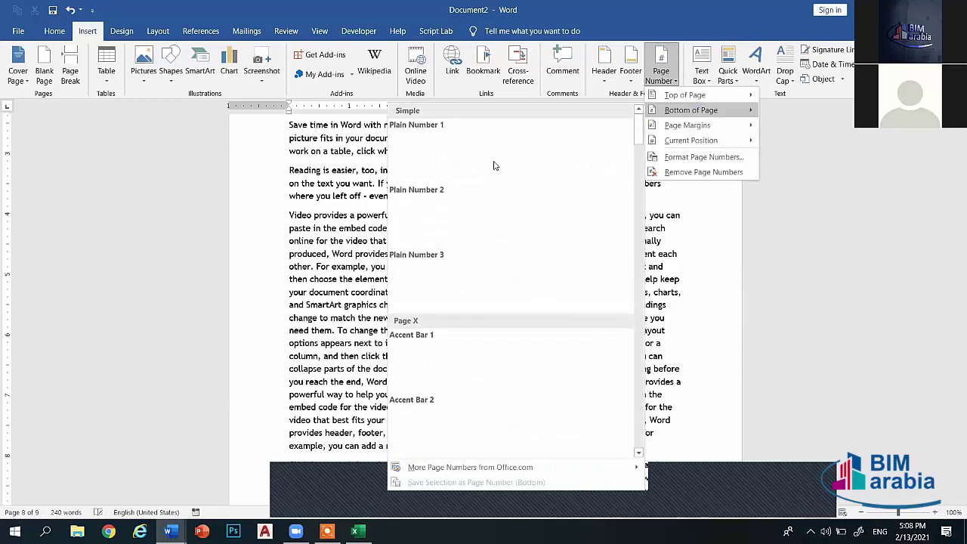
left_click(520, 227)
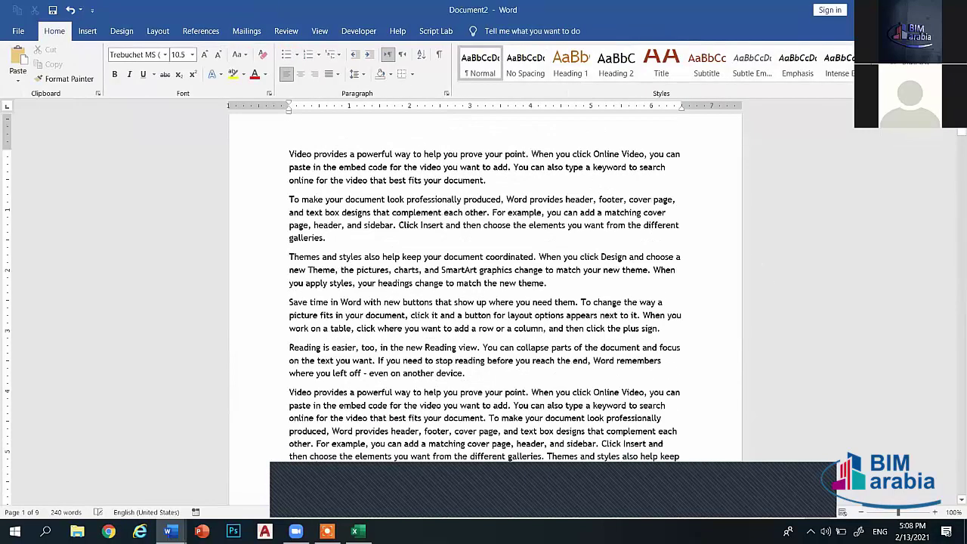
scroll(954, 143, "down", 8)
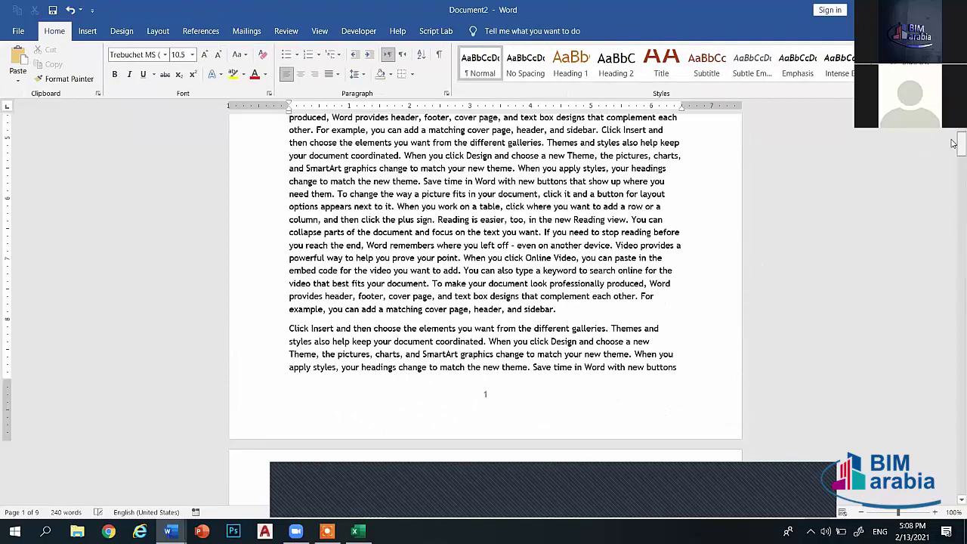
left_click(688, 367)
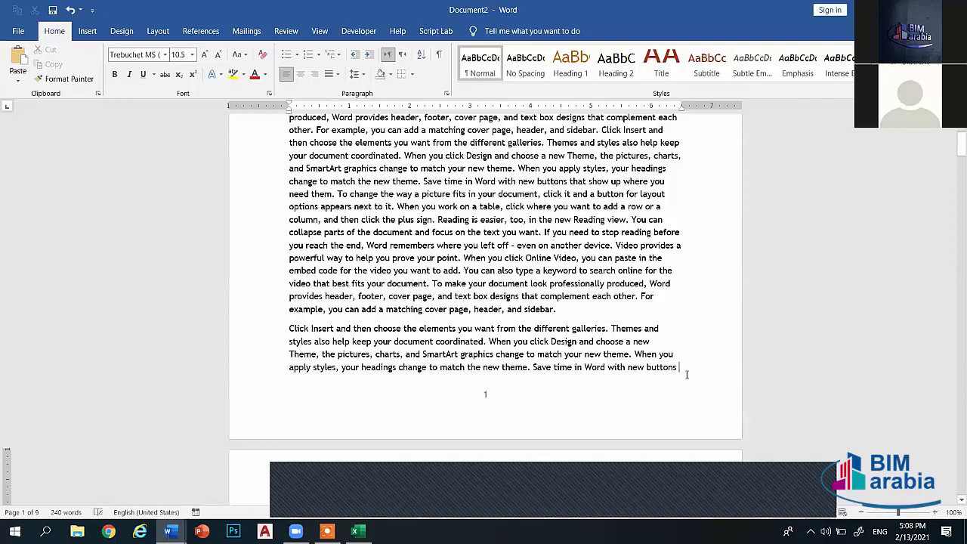
Insert a Next Page section break after the word 'buttons'
left_click(161, 31)
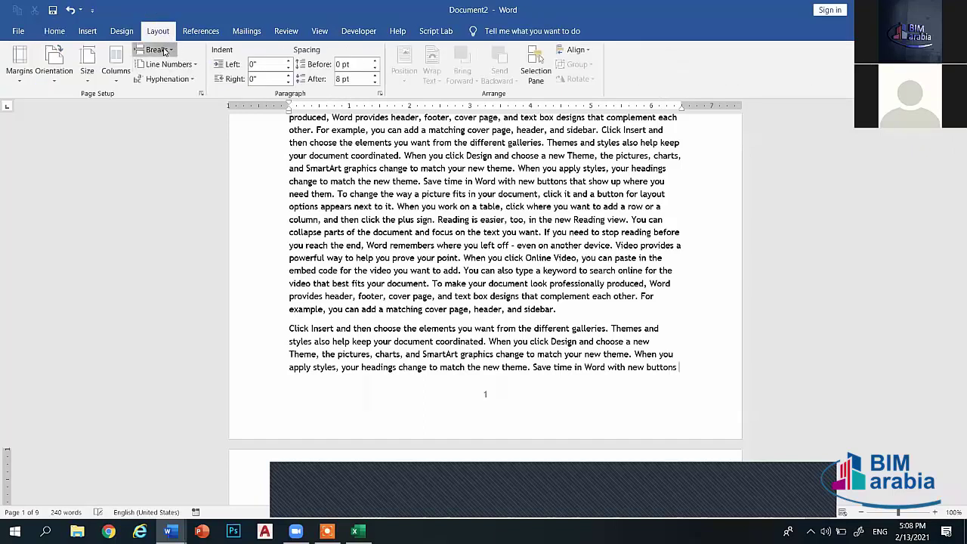
left_click(159, 49)
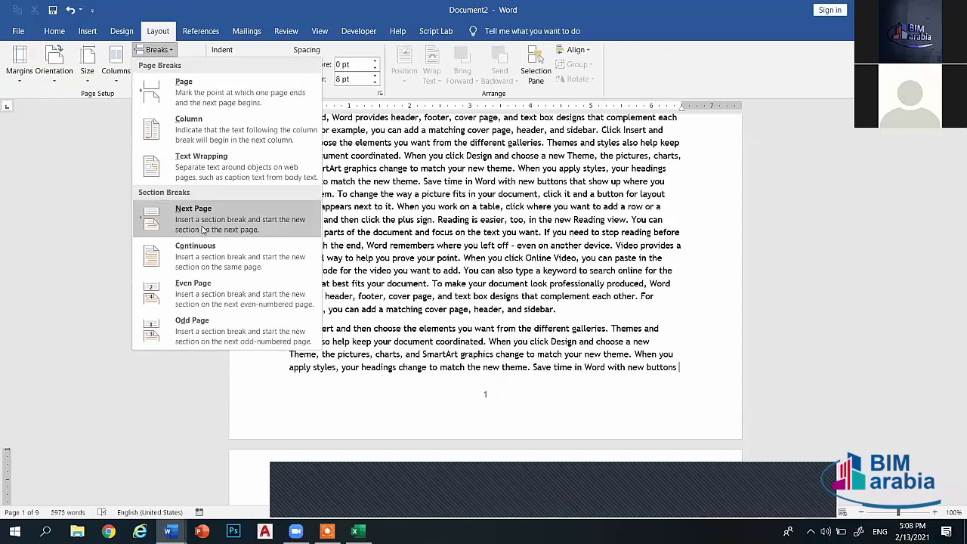
left_click(202, 227)
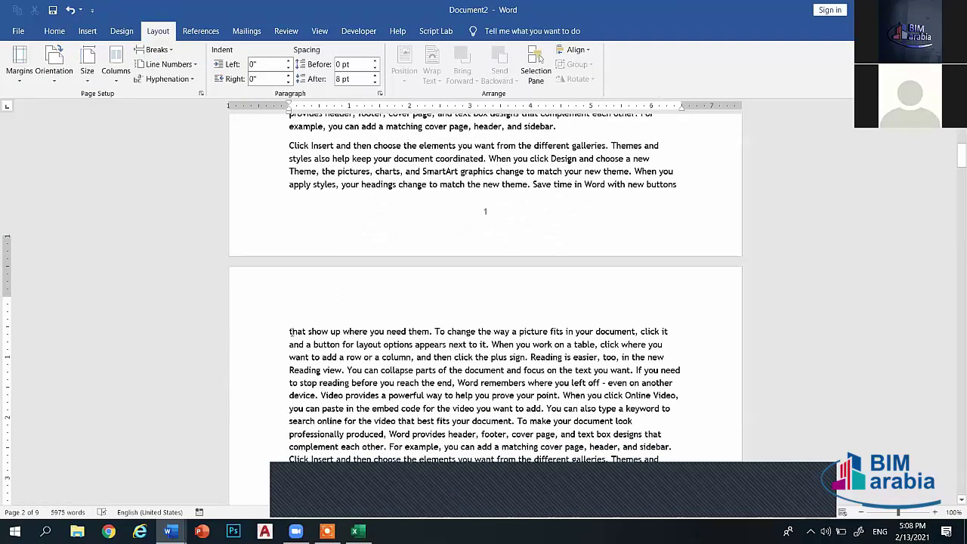
scroll(437, 345, "down", 5)
scroll(437, 346, "down", 2)
scroll(437, 346, "down", 4)
scroll(502, 345, "down", 3)
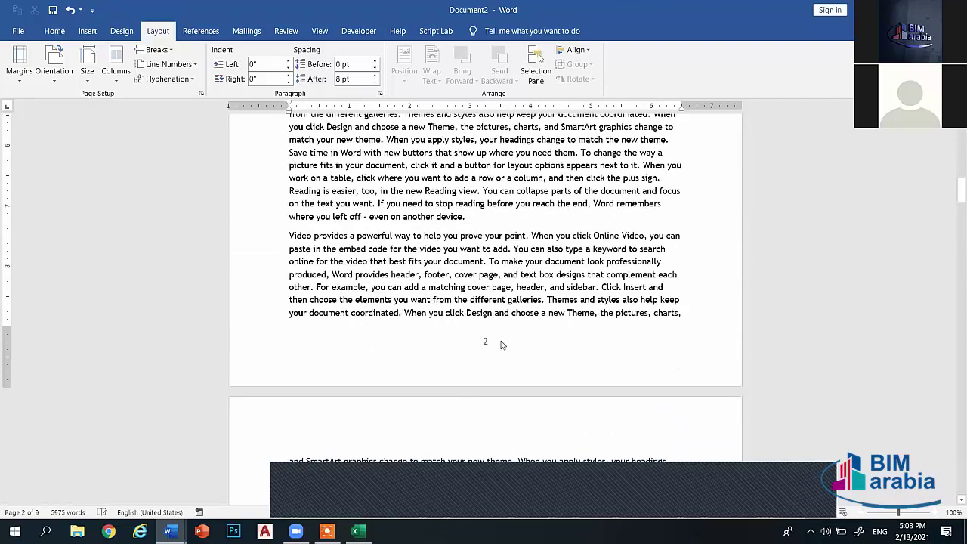
Format Section 2's footer page numbers to start at 1
double_click(487, 344)
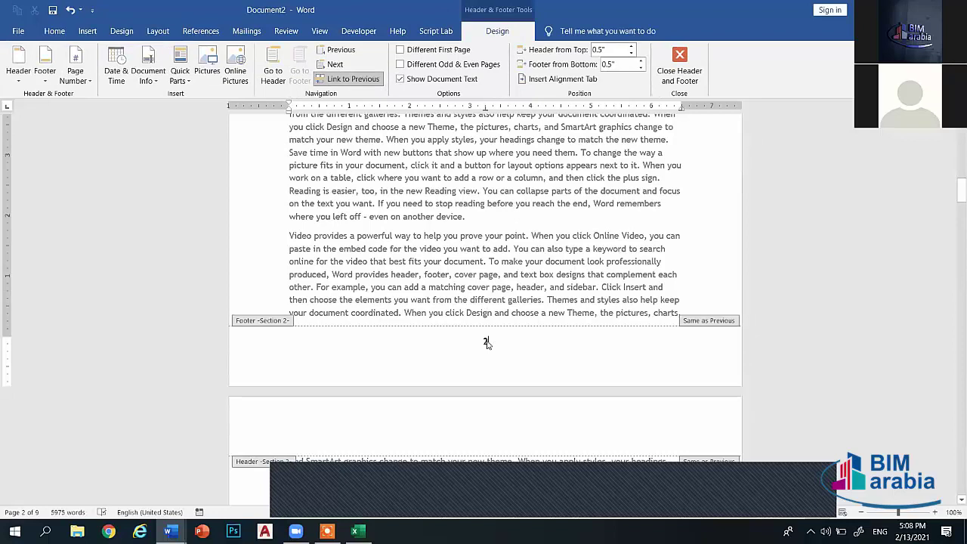
double_click(487, 344)
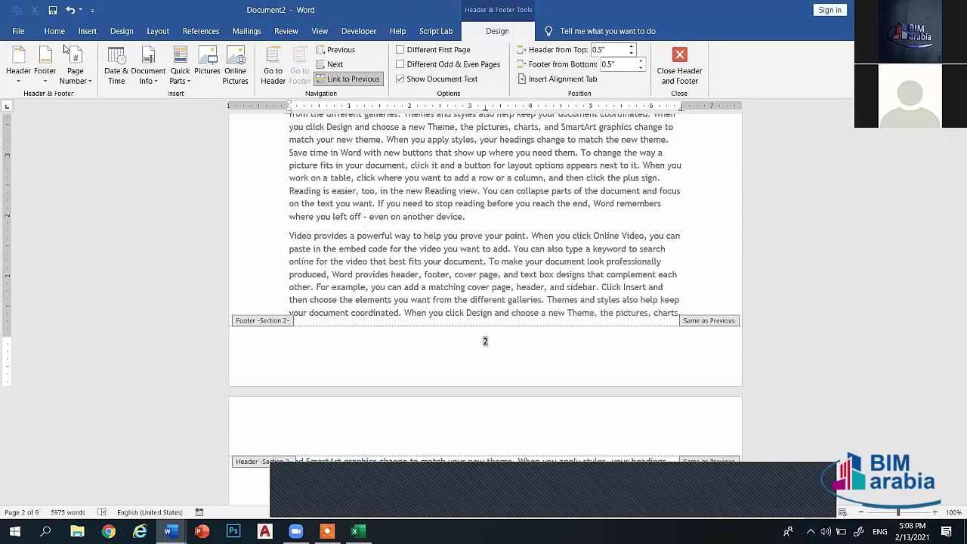
left_click(88, 31)
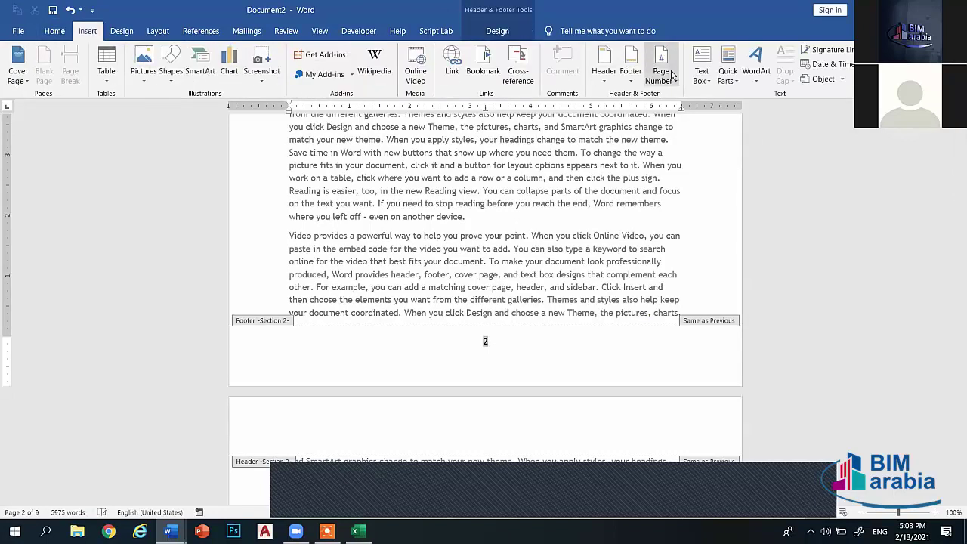
left_click(668, 81)
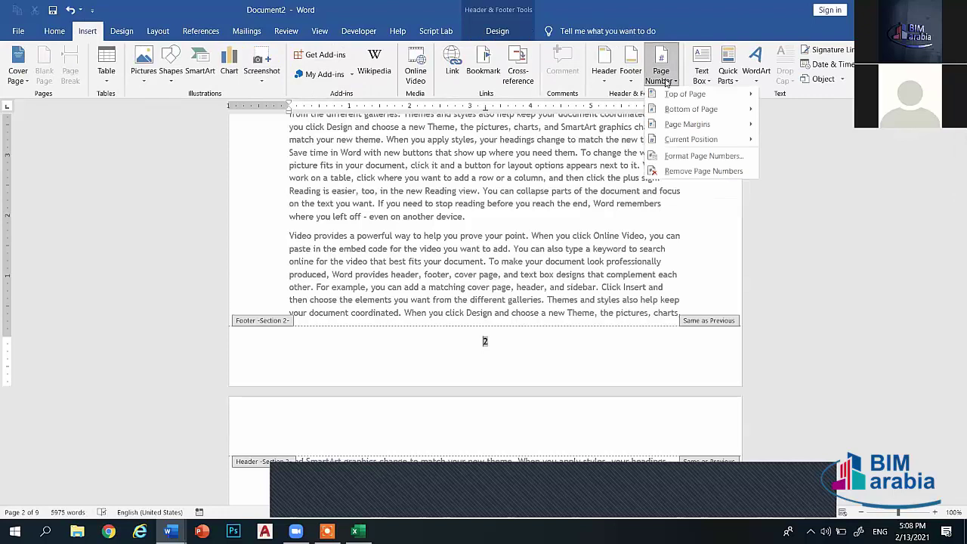
left_click(681, 157)
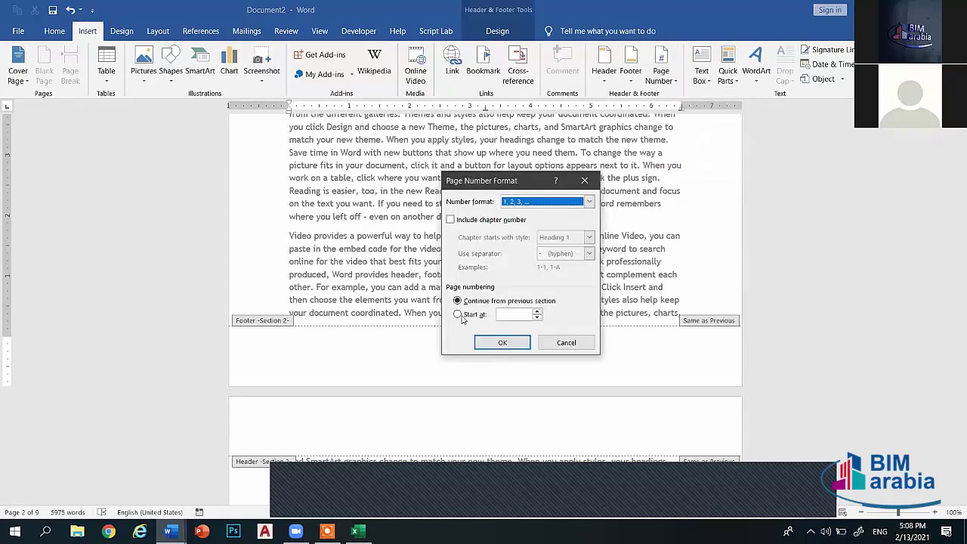
left_click(458, 315)
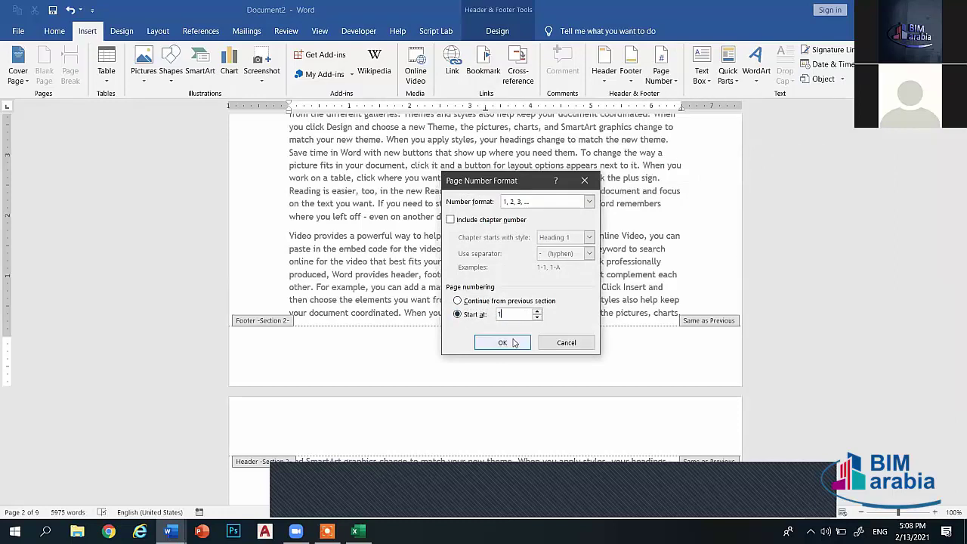
left_click(517, 338)
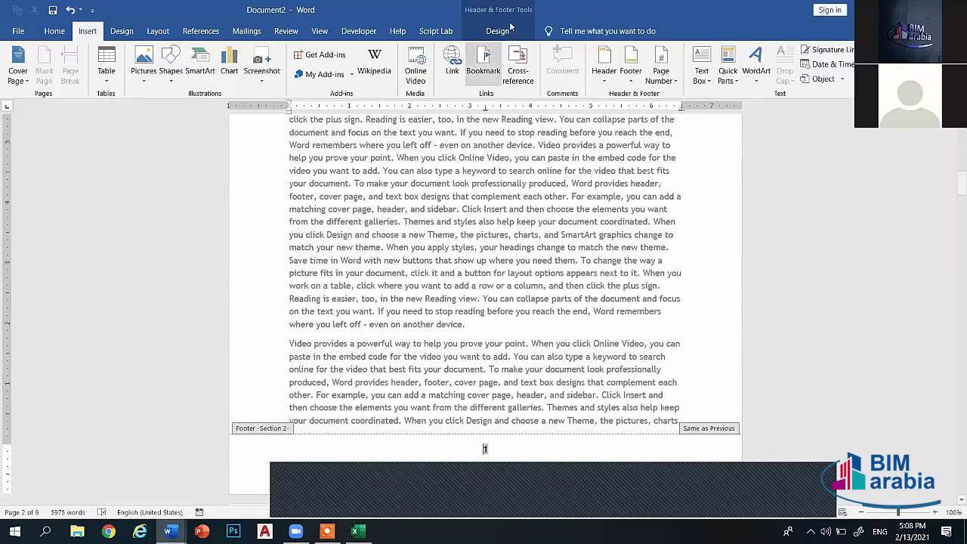
left_click(497, 31)
Review the pages and footer, then select all 5975 words of the document
key("Escape")
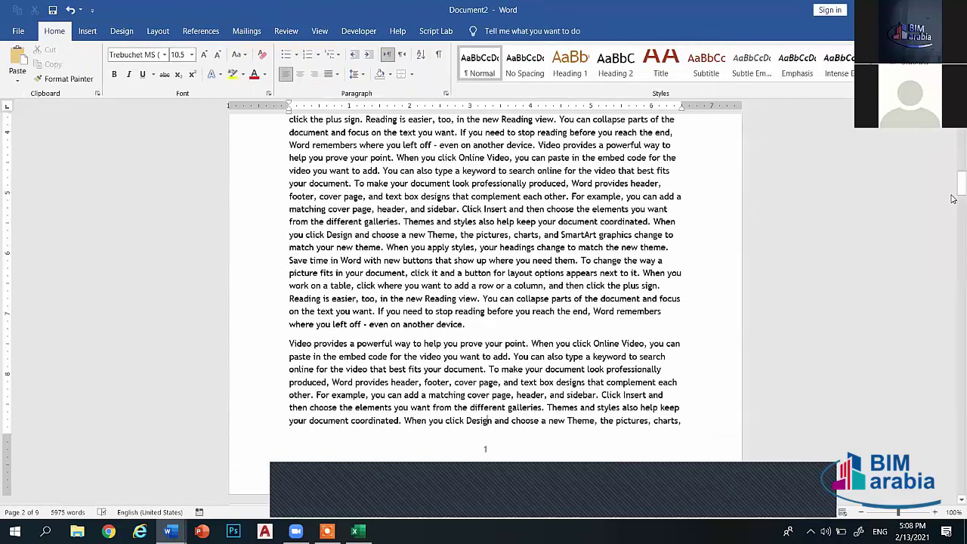
left_click_drag(955, 236, 955, 244)
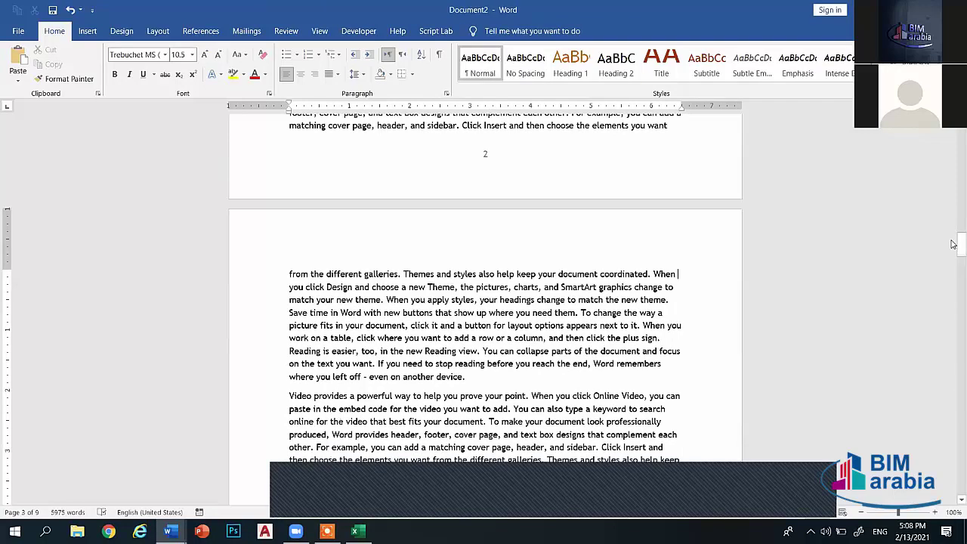
left_click_drag(954, 252, 953, 325)
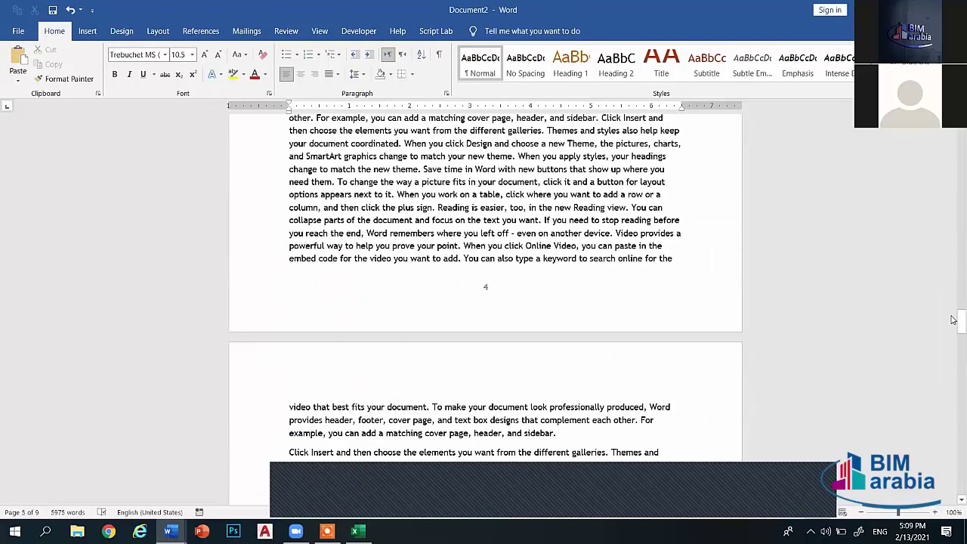
left_click_drag(953, 159, 954, 141)
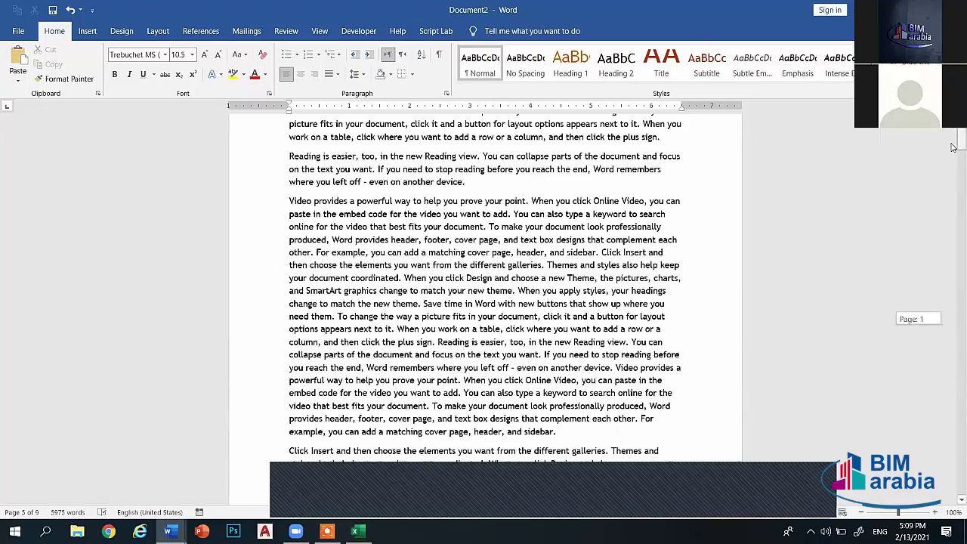
scroll(578, 291, "down", 2)
double_click(493, 346)
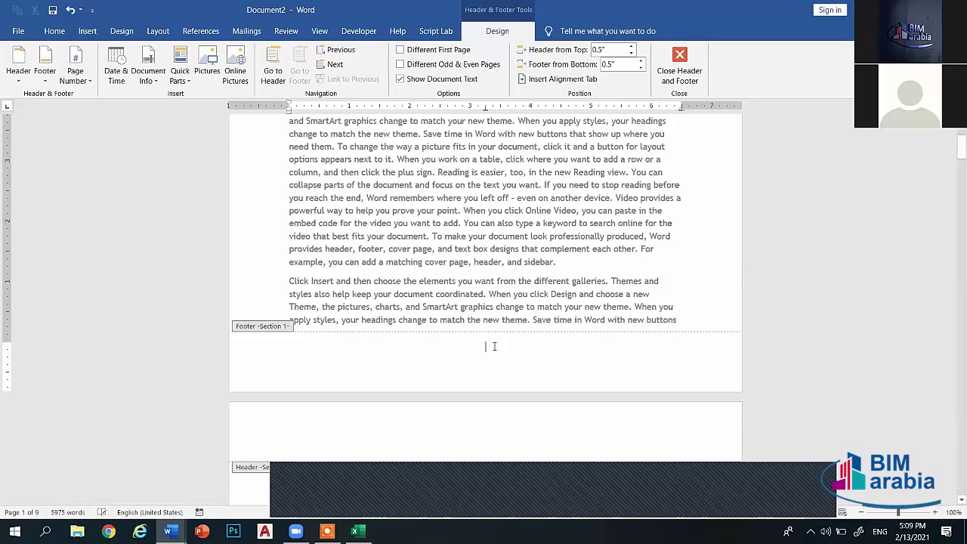
left_click(671, 64)
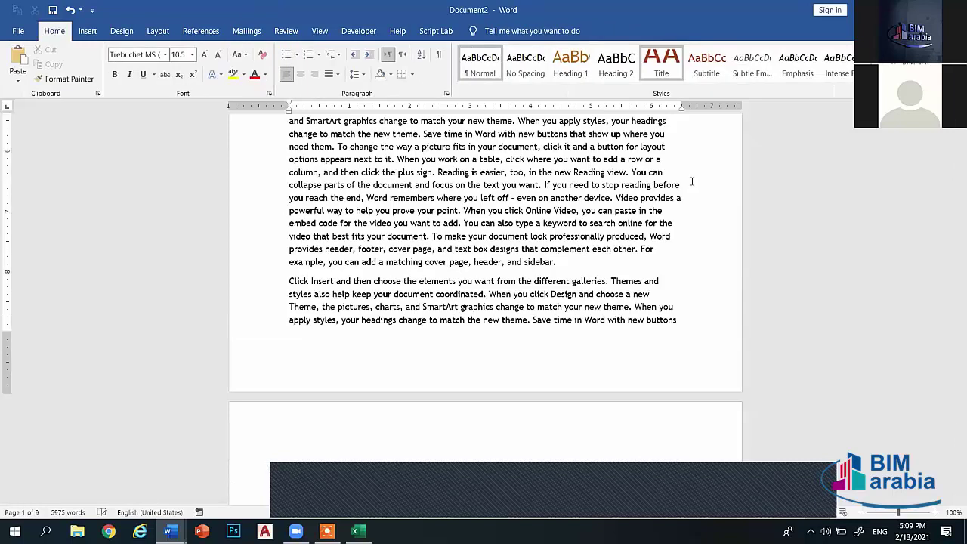
scroll(391, 202, "up", 5)
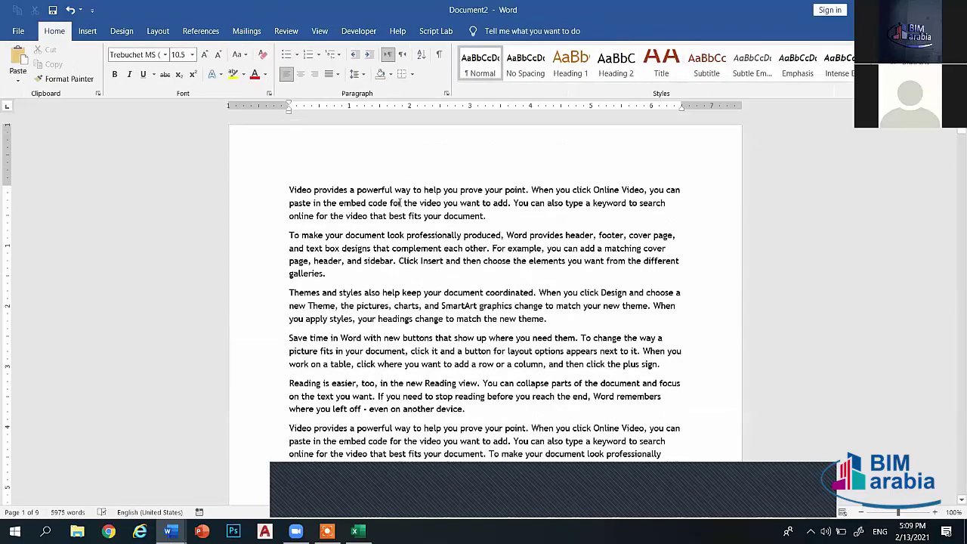
key("ctrl+a")
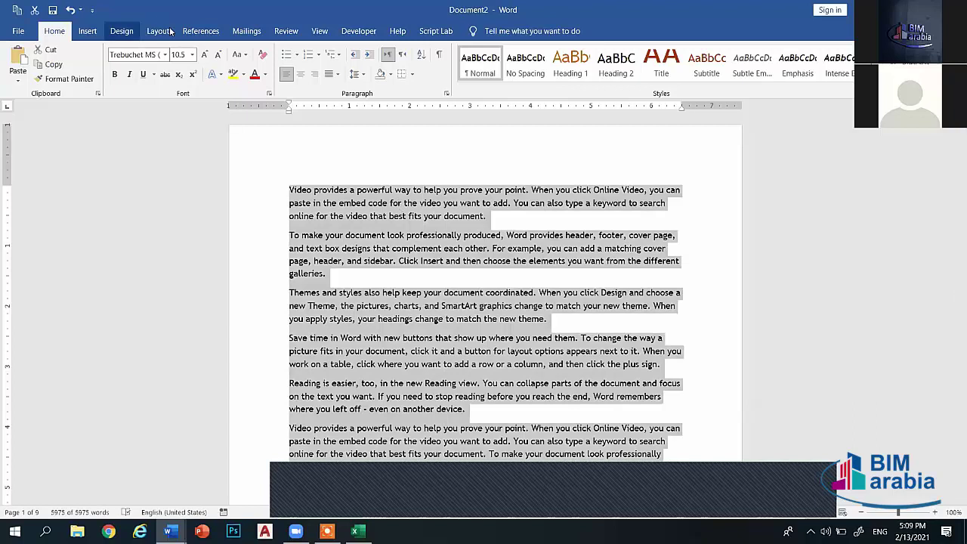
Turn on continuous line numbering and scroll to confirm numbers run unbroken past line 180
left_click(157, 32)
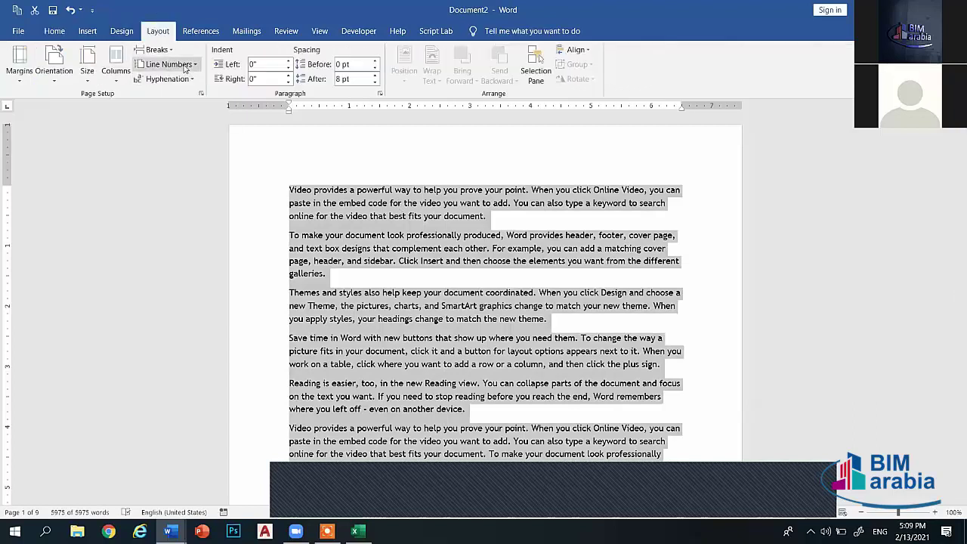
left_click(187, 62)
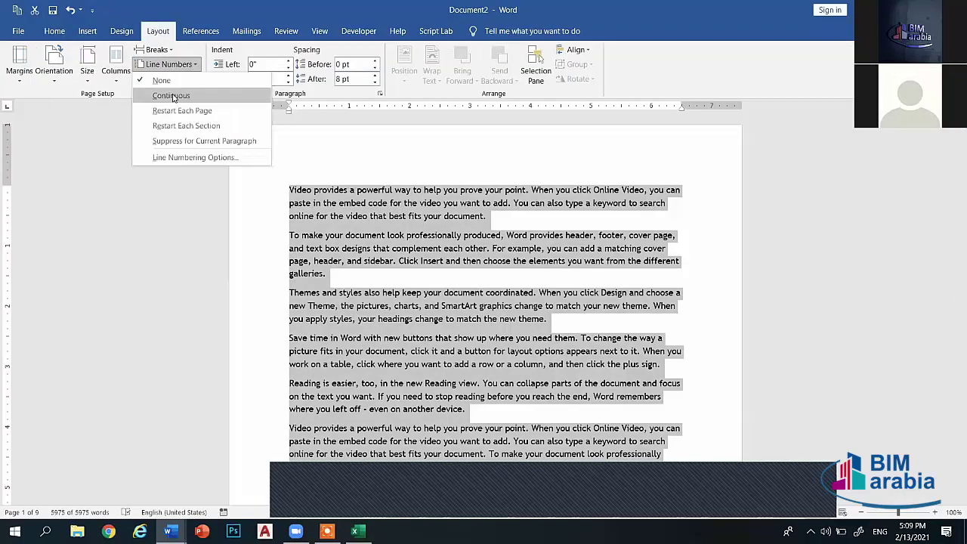
left_click(173, 96)
left_click(341, 171)
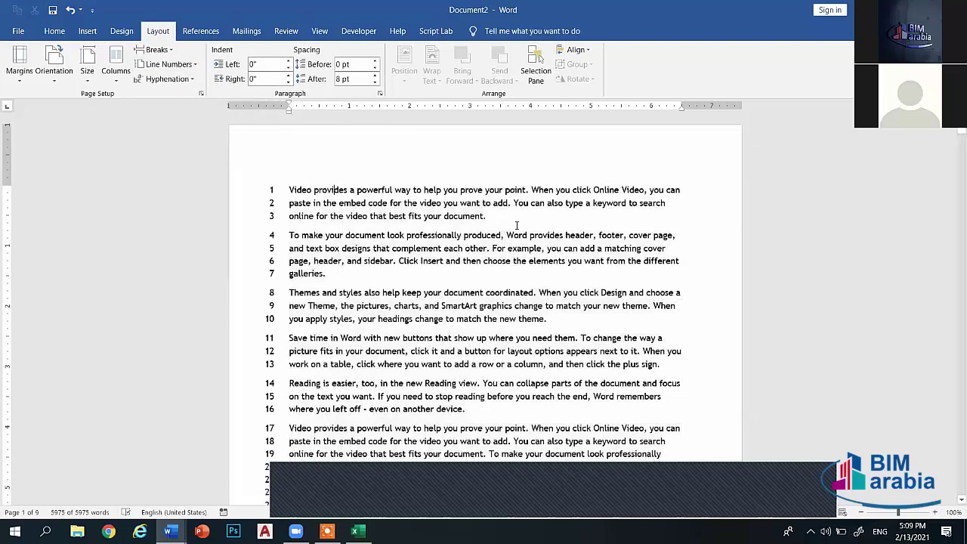
scroll(660, 272, "down", 3)
scroll(660, 272, "down", 1)
scroll(724, 259, "down", 9)
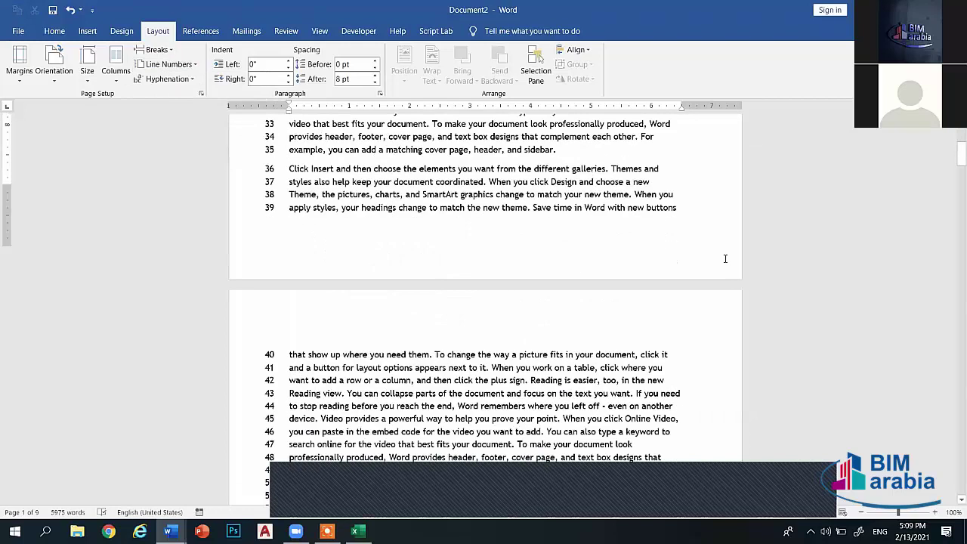
scroll(725, 259, "down", 3)
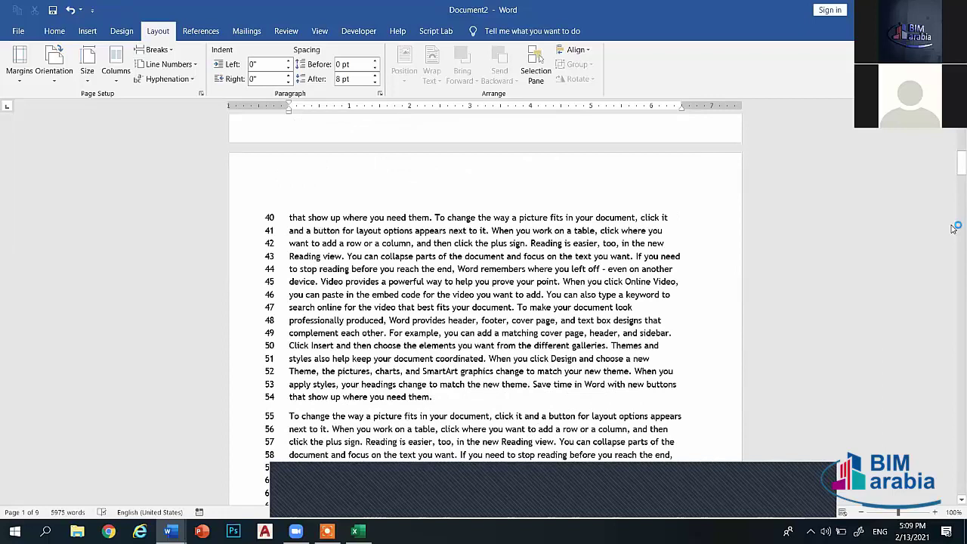
left_click_drag(961, 162, 946, 211)
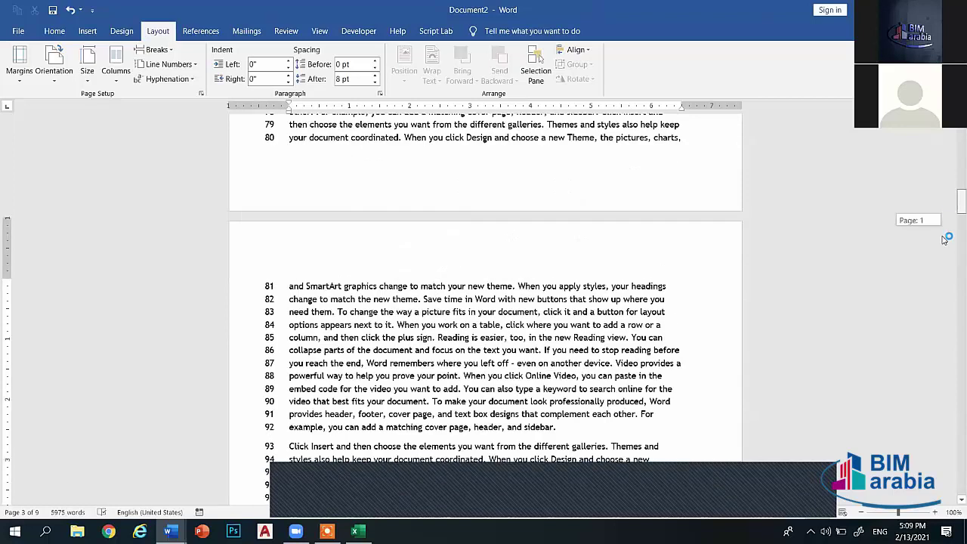
scroll(680, 255, "down", 10)
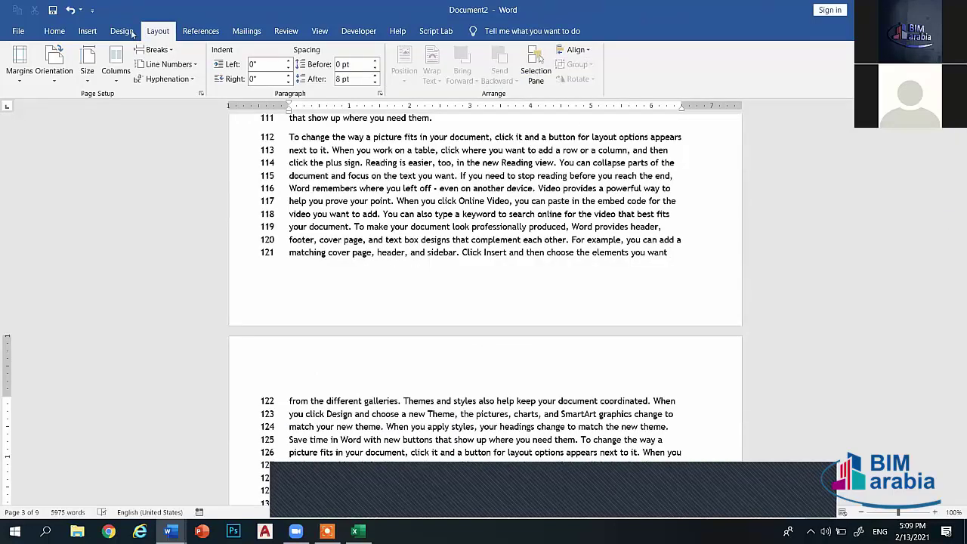
Insert a next-page section break after line 121 and turn off line numbers in the new section
left_click(163, 55)
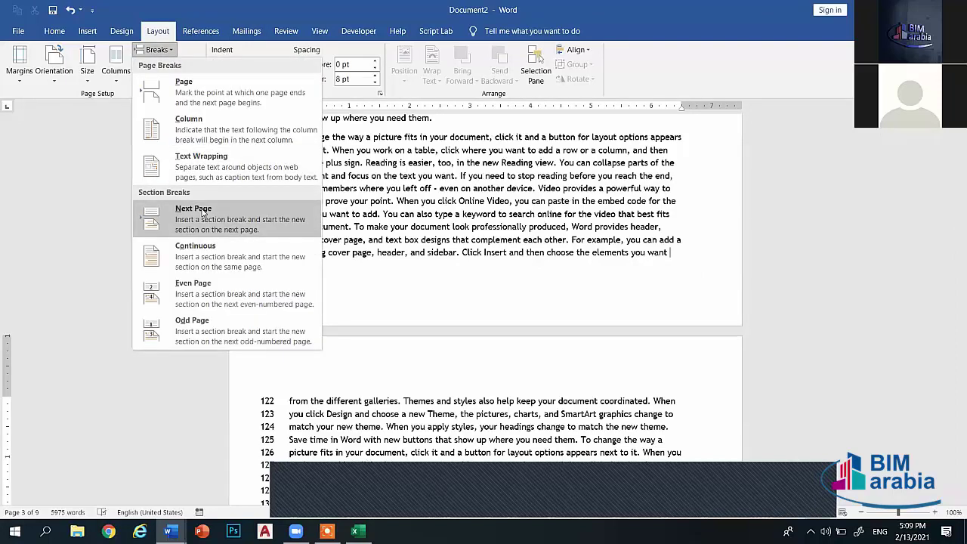
left_click(202, 213)
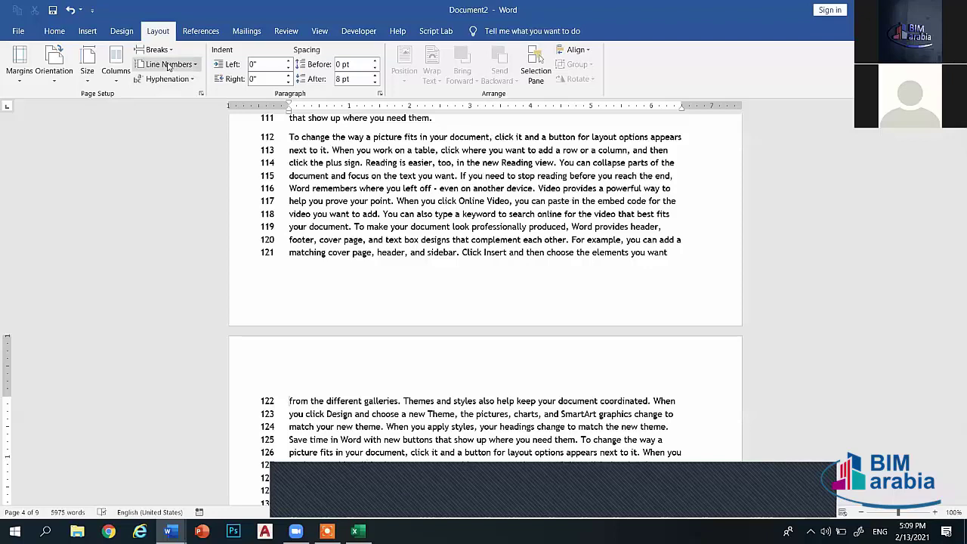
left_click(170, 65)
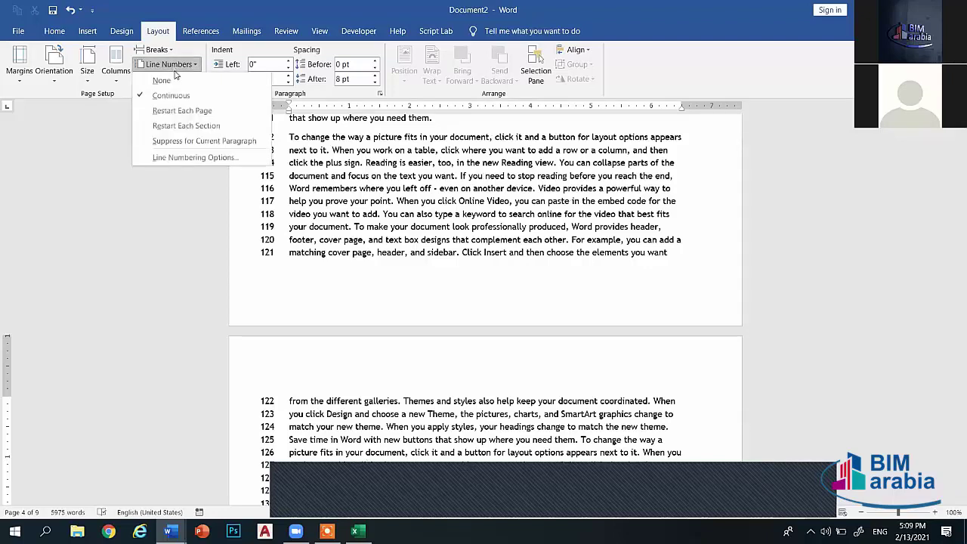
left_click(162, 81)
Add another next-page section break after line 39
scroll(960, 430, "down", 2)
left_click(963, 355)
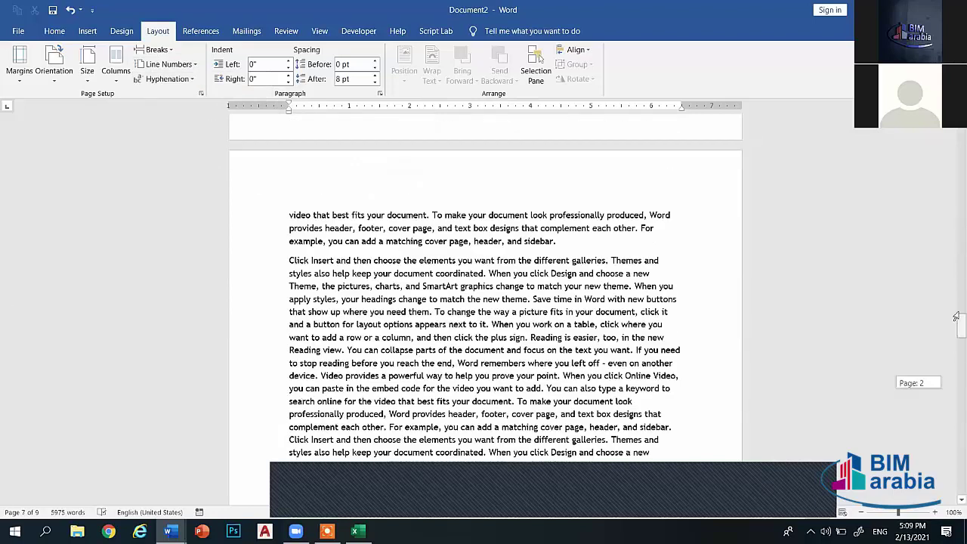
left_click_drag(961, 325, 877, 178)
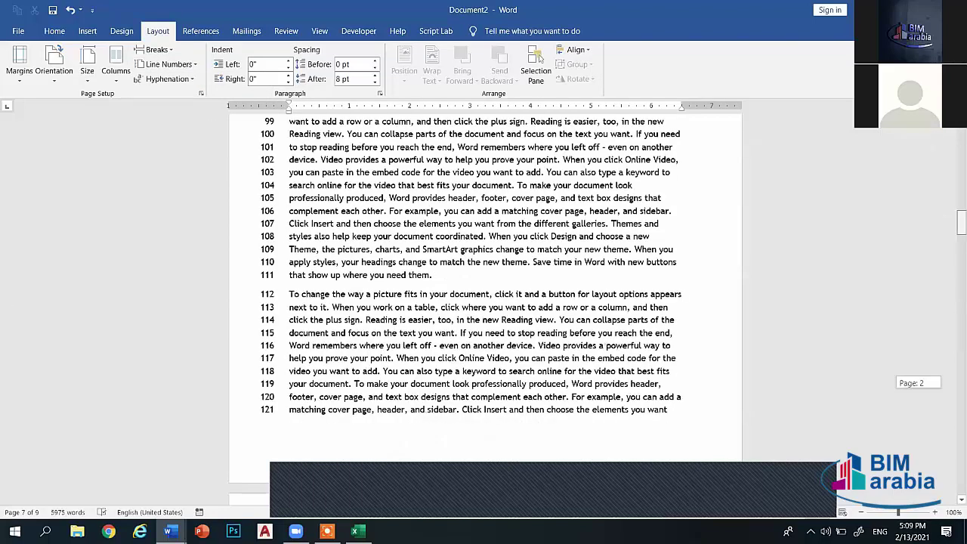
scroll(697, 391, "down", 7)
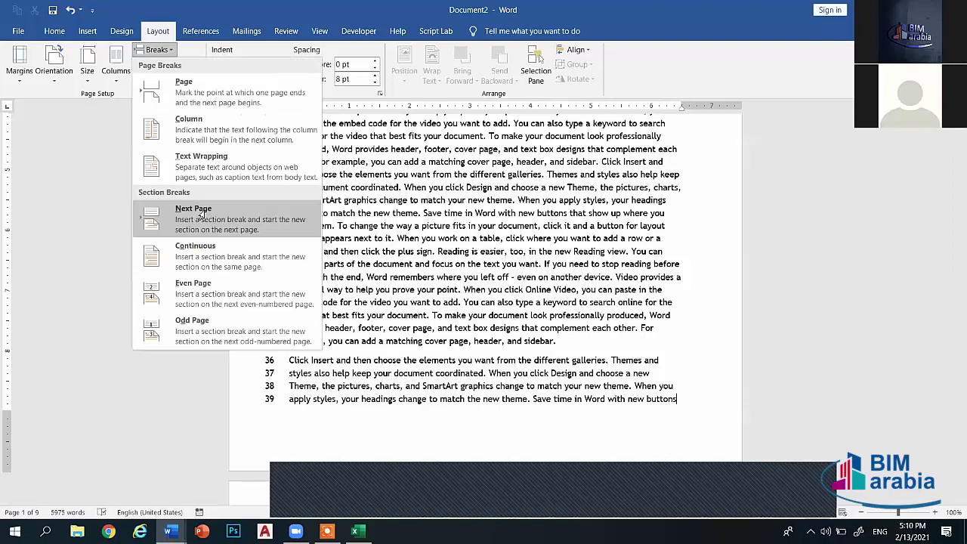
left_click(201, 215)
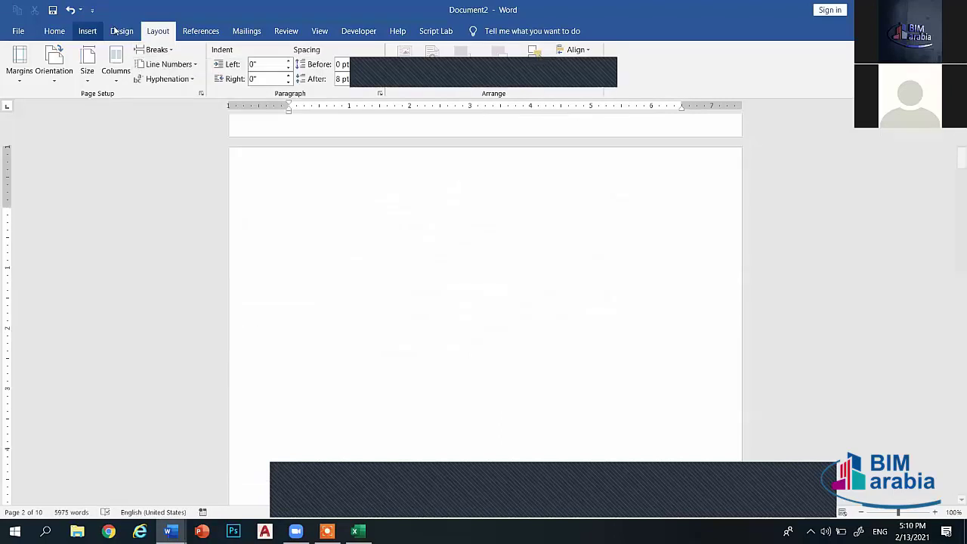
Apply the Box page border to This section only, then check the bordered page after line 39
scroll(178, 45, "up", 1)
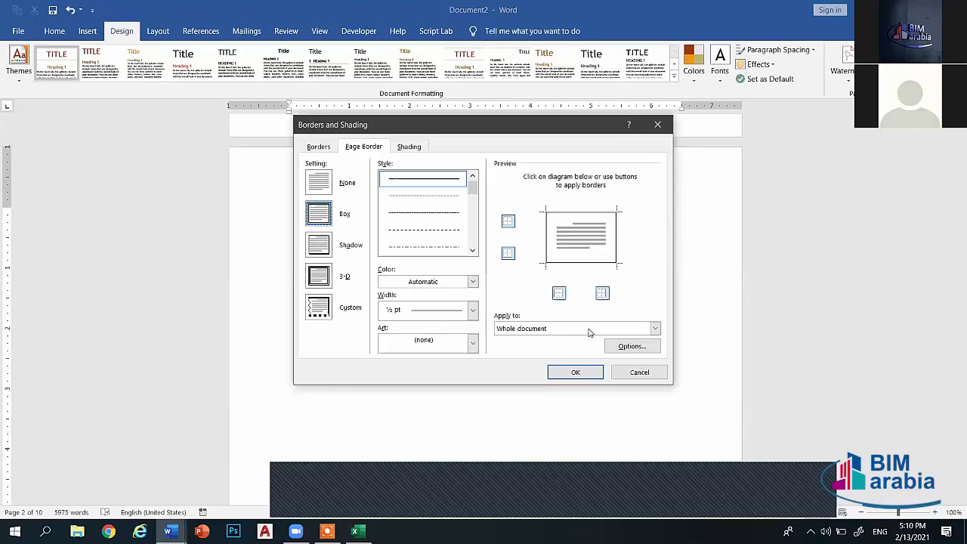
left_click(559, 334)
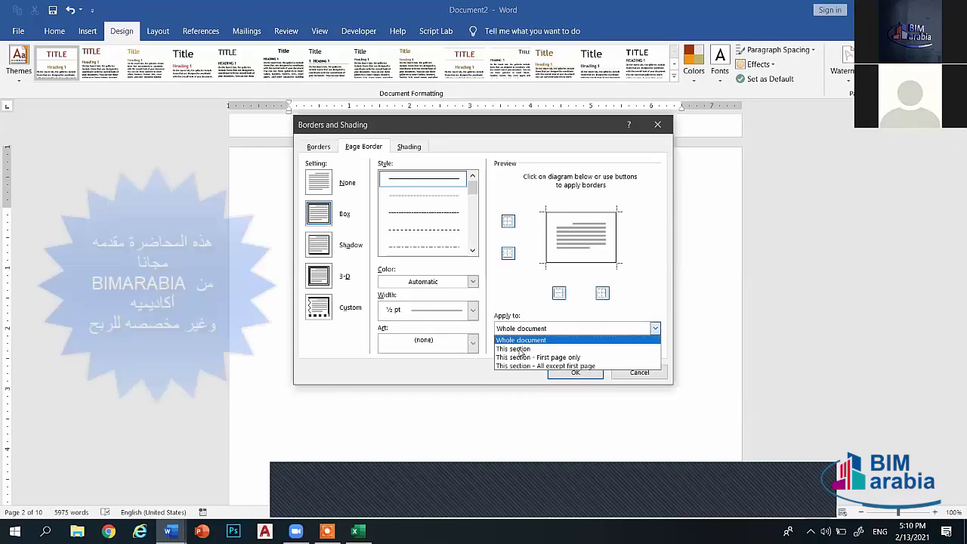
left_click(576, 375)
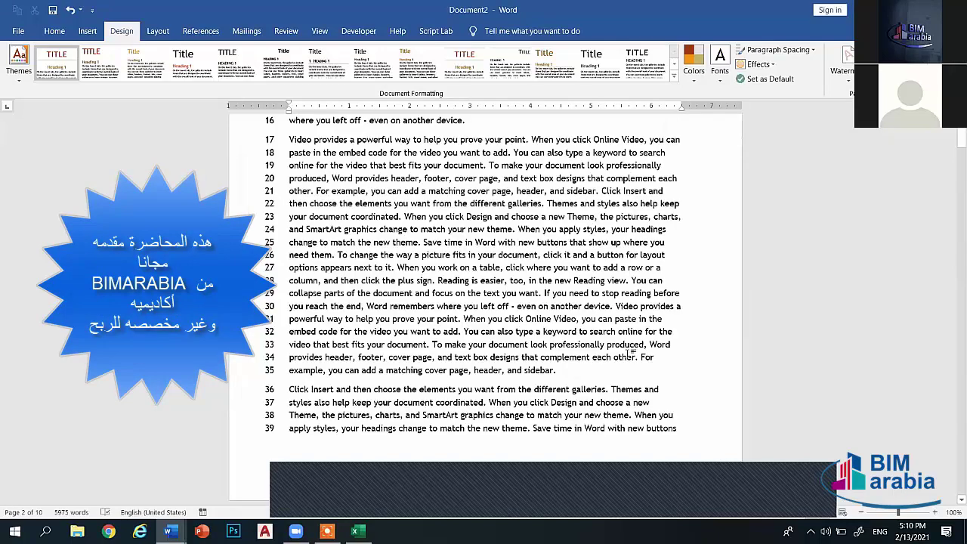
scroll(724, 399, "up", 3)
scroll(635, 359, "down", 8)
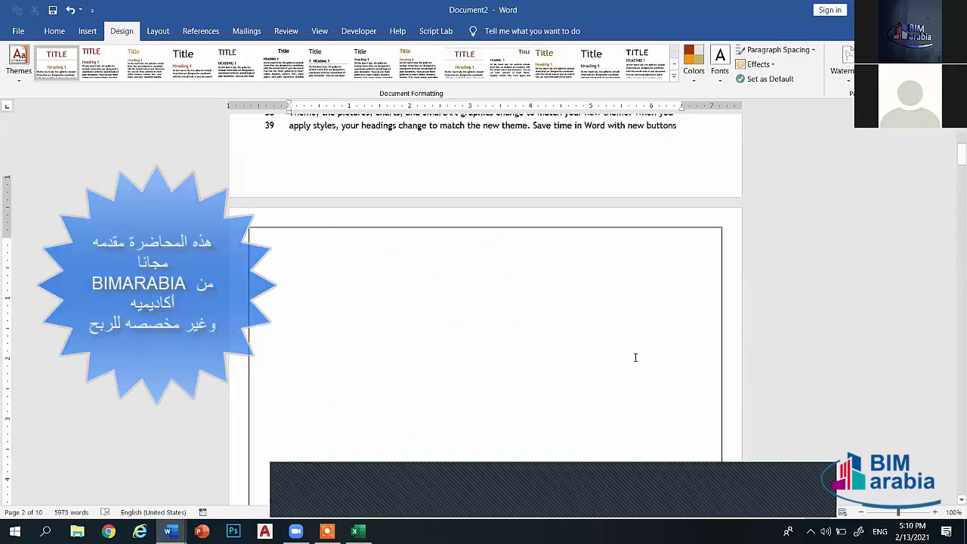
scroll(635, 359, "down", 10)
scroll(634, 359, "down", 3)
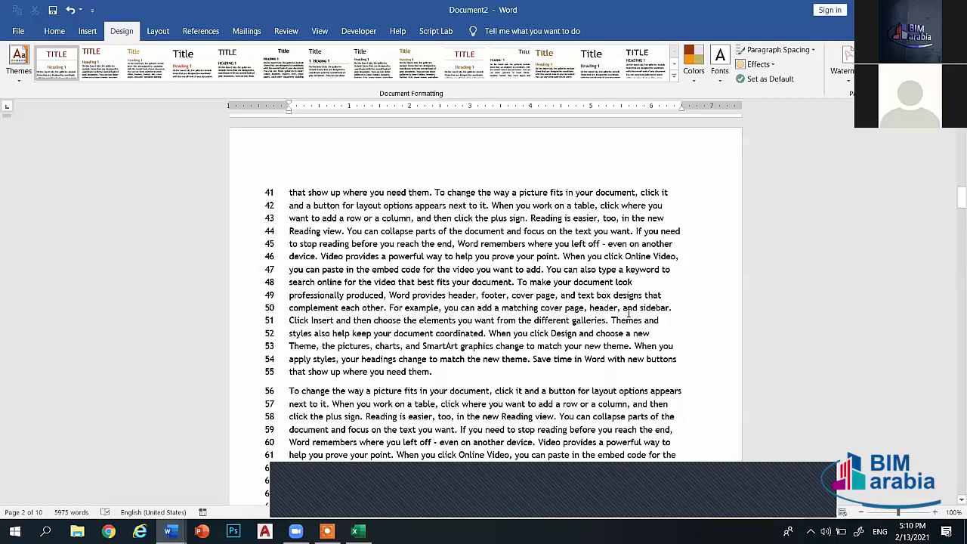
scroll(634, 303, "down", 13)
scroll(676, 276, "up", 15)
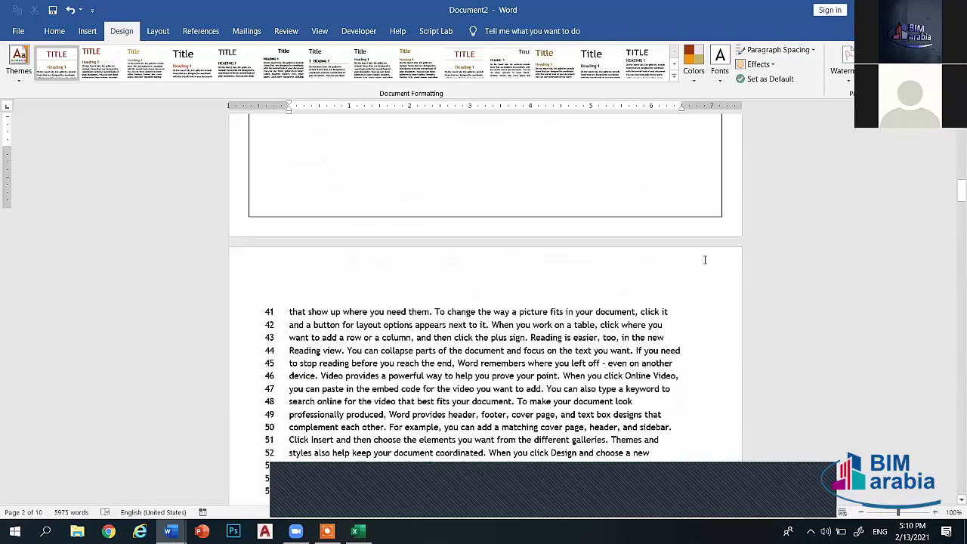
scroll(704, 262, "down", 13)
scroll(660, 170, "down", 1)
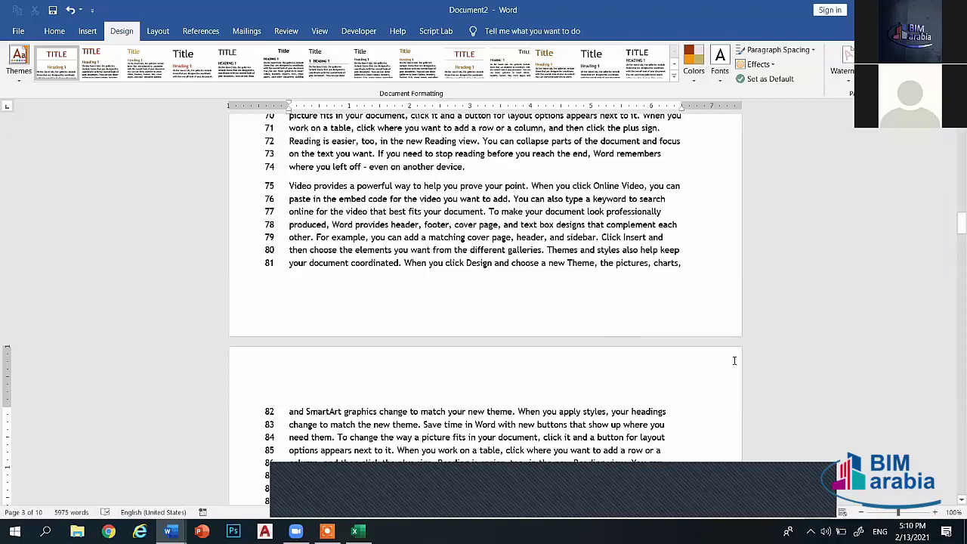
Insert a next-page section break after line 81
left_click(190, 31)
left_click(159, 31)
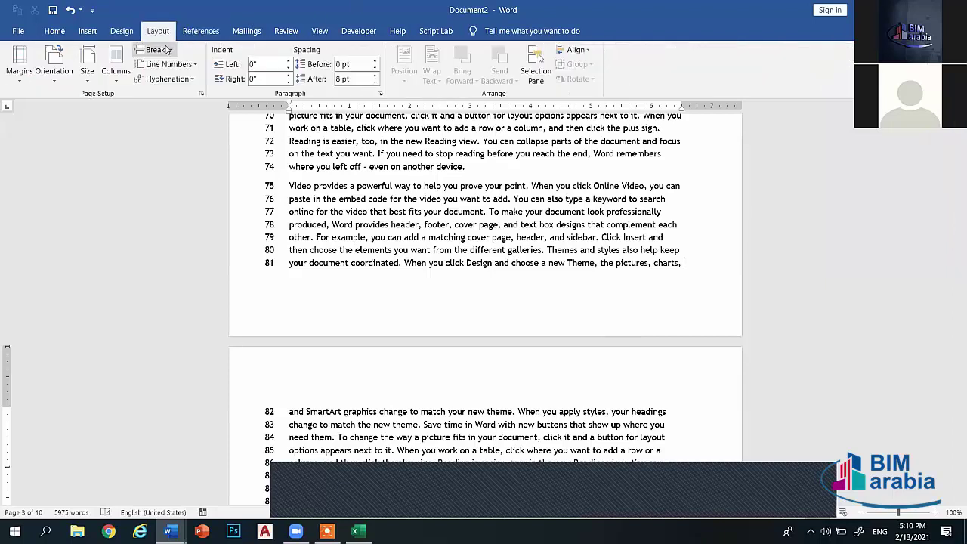
left_click(155, 49)
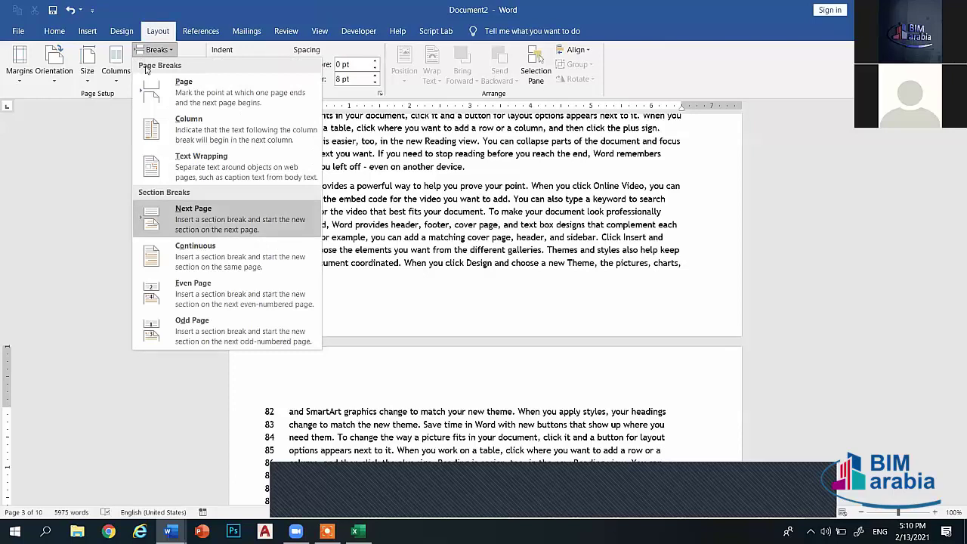
left_click(121, 66)
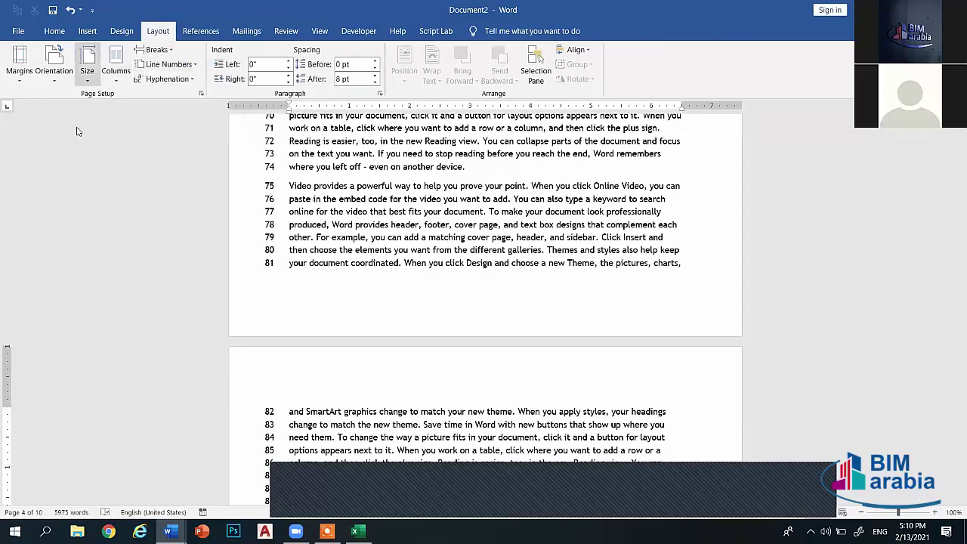
Make the new section starting at line 82 landscape and check the reflowed pages
left_click(55, 62)
left_click(77, 130)
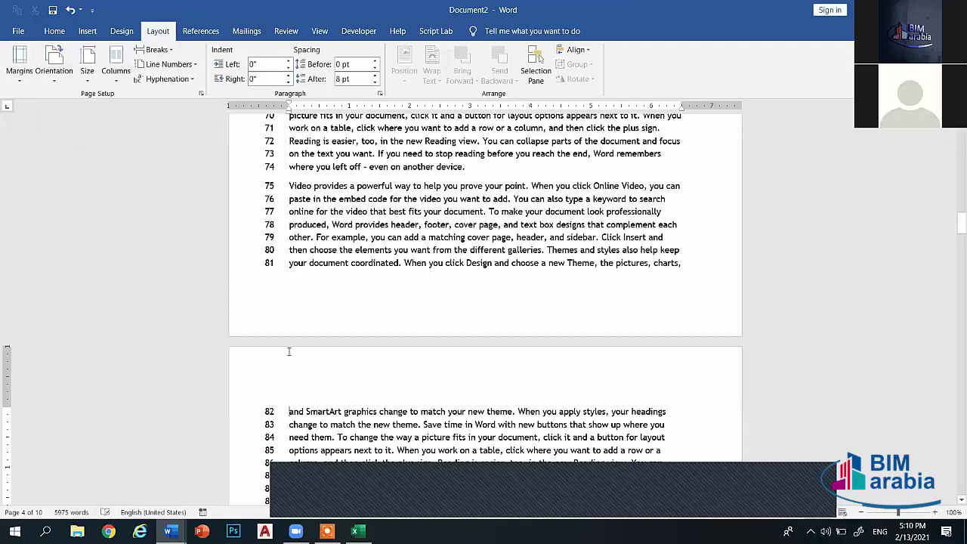
scroll(317, 327, "down", 4)
scroll(322, 318, "down", 2)
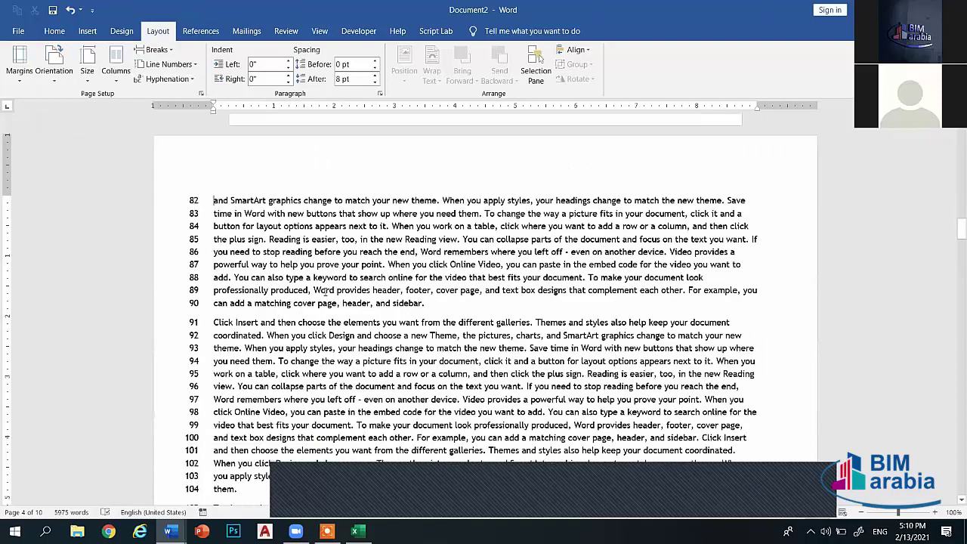
scroll(325, 291, "down", 3)
scroll(325, 291, "down", 2)
scroll(326, 292, "up", 2)
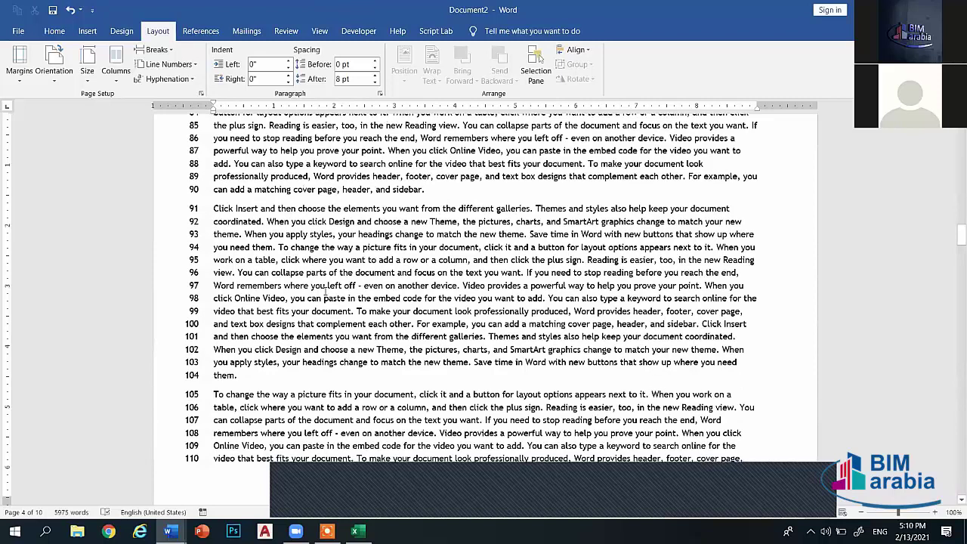
scroll(325, 292, "up", 1)
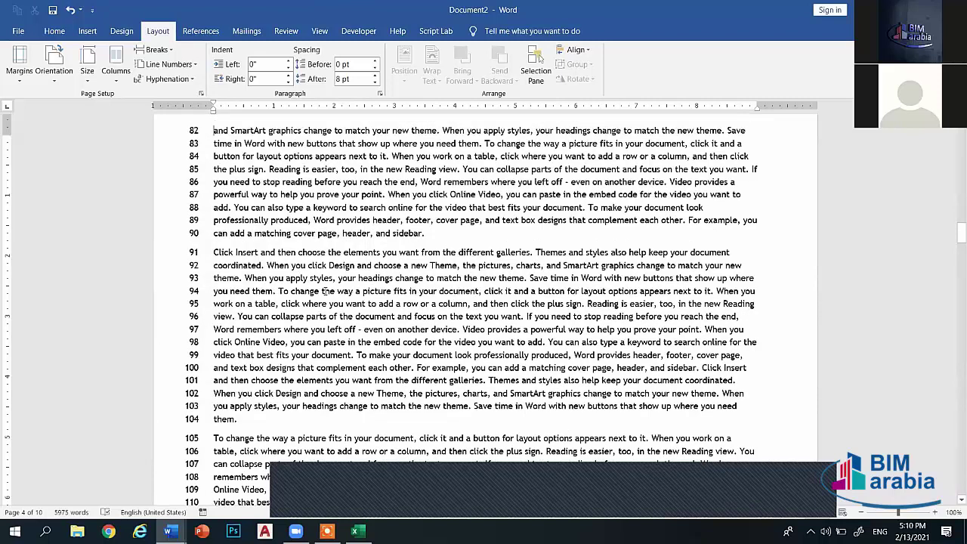
scroll(325, 292, "up", 6)
scroll(325, 292, "up", 3)
scroll(308, 330, "up", 2)
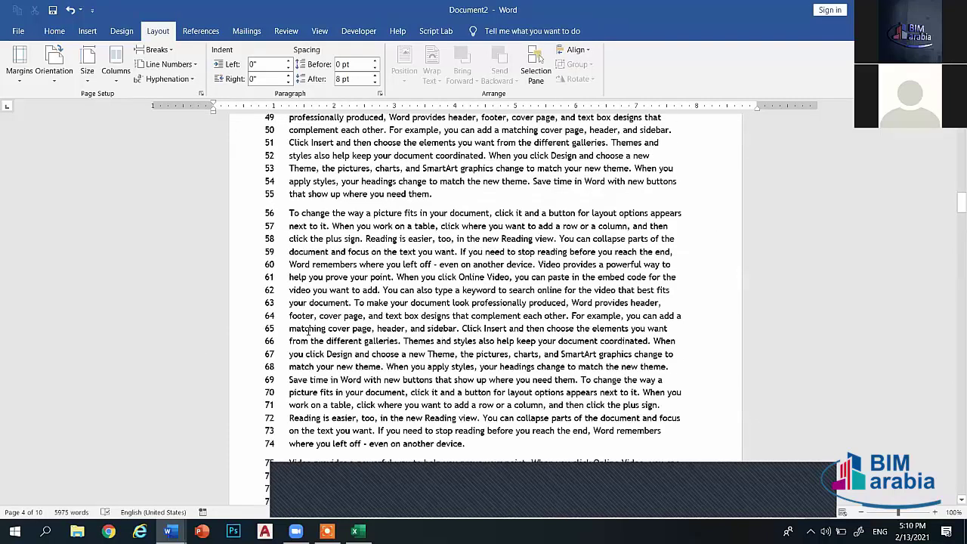
scroll(308, 331, "down", 8)
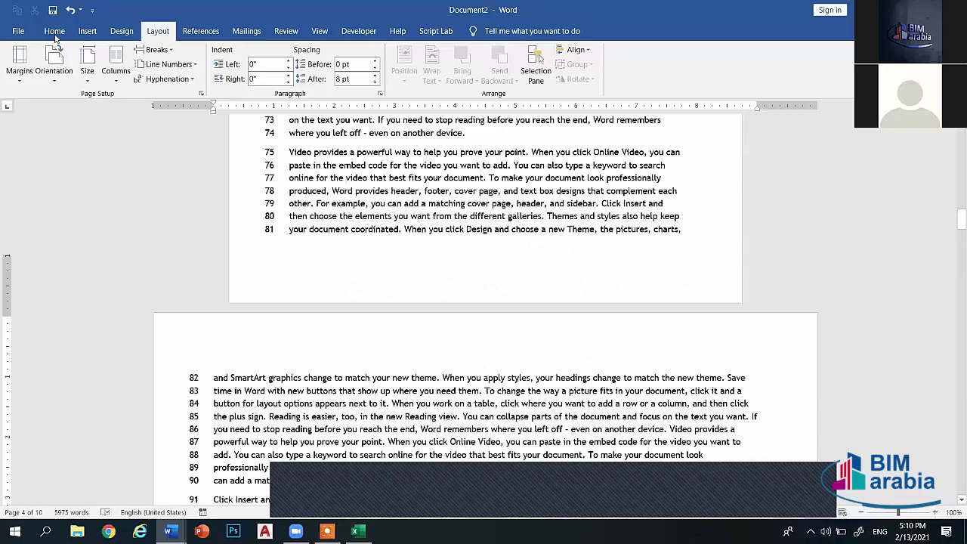
scroll(187, 38, "up", 2)
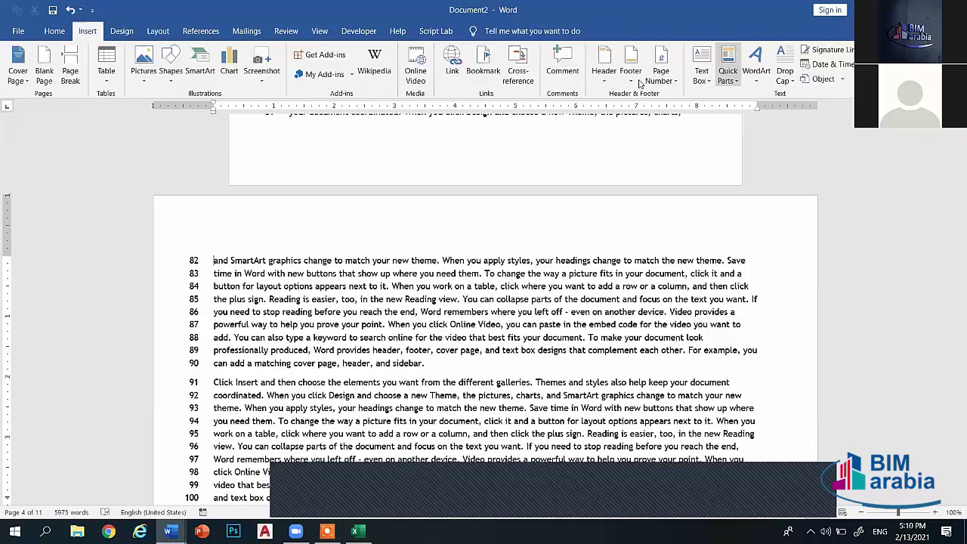
Add a Blank (Three Columns) header reading R, M, M, then return to the body text
key("alt+n")
key("h")
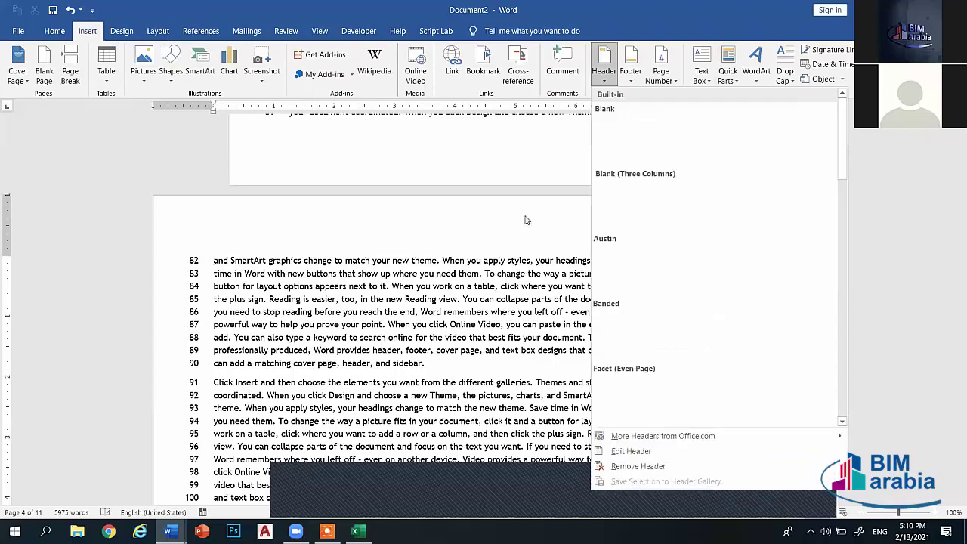
key("Escape")
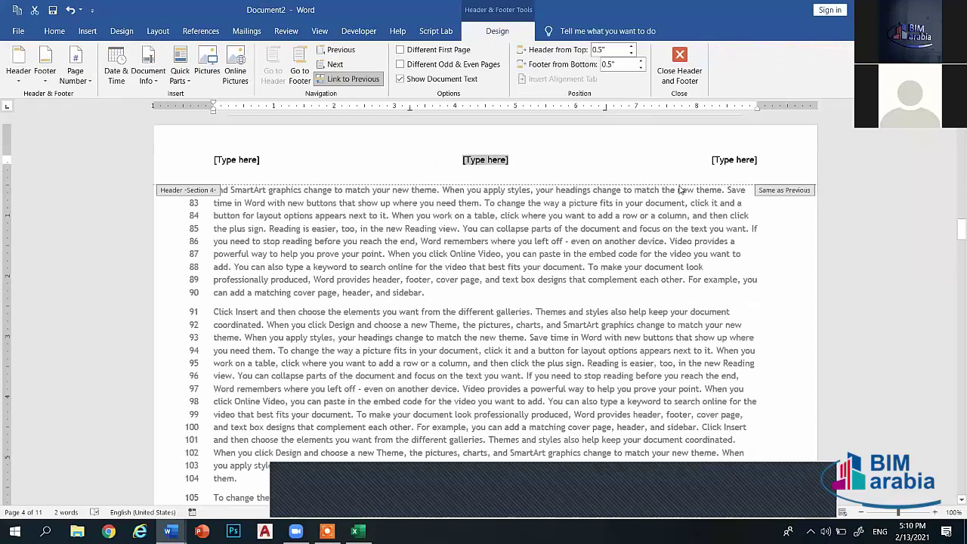
type("M")
key("shift+Tab")
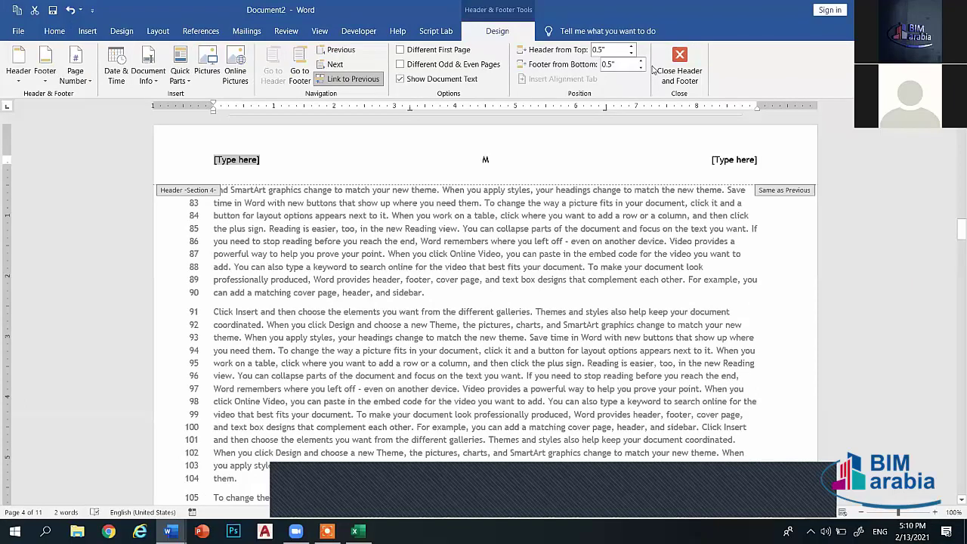
type("R")
key("Tab")
type("M")
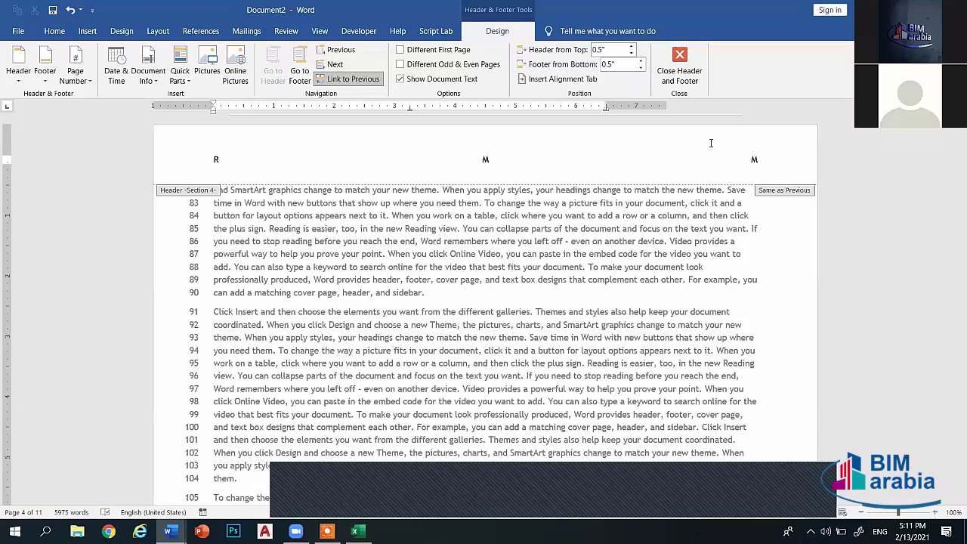
double_click(750, 346)
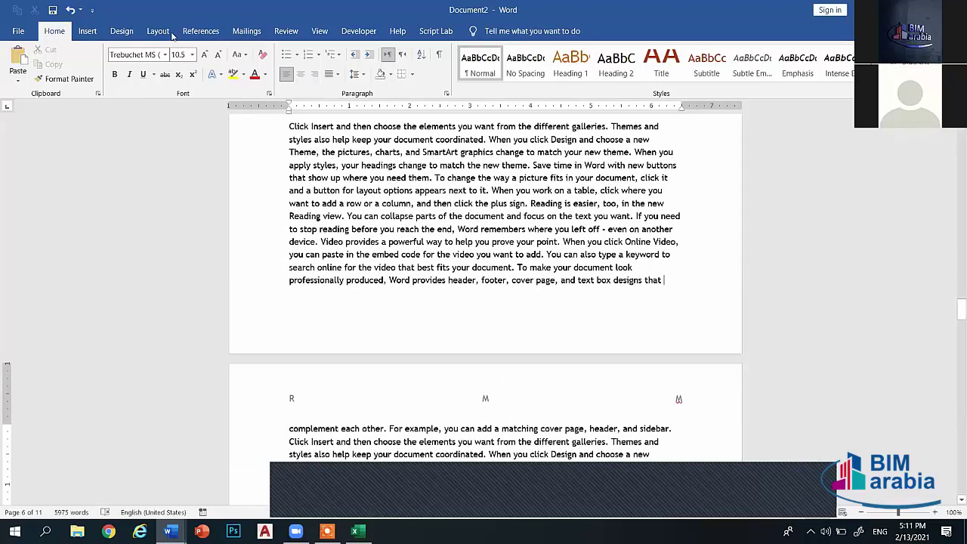
Set the Section 6 header on page 7 to just 1 and close header editing
left_click(87, 31)
left_click(158, 31)
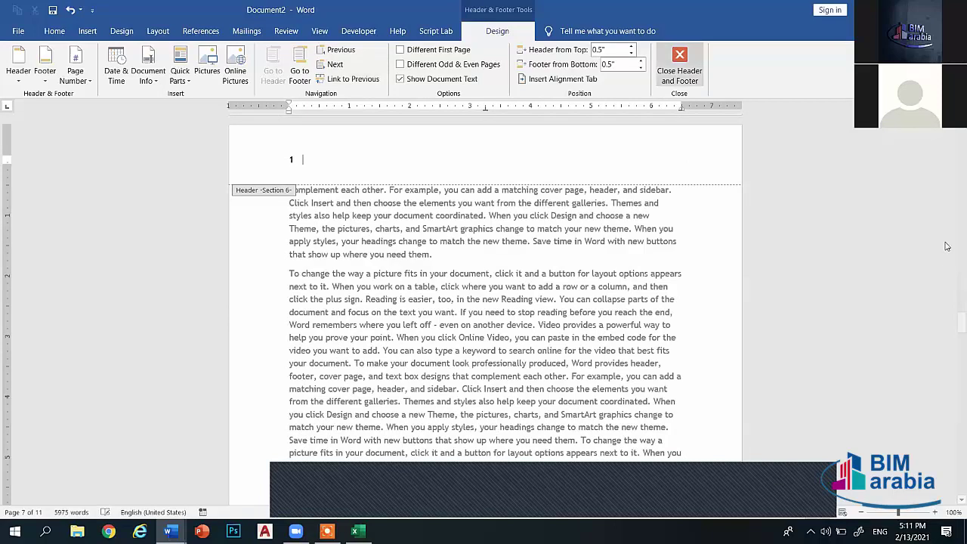
key("Escape")
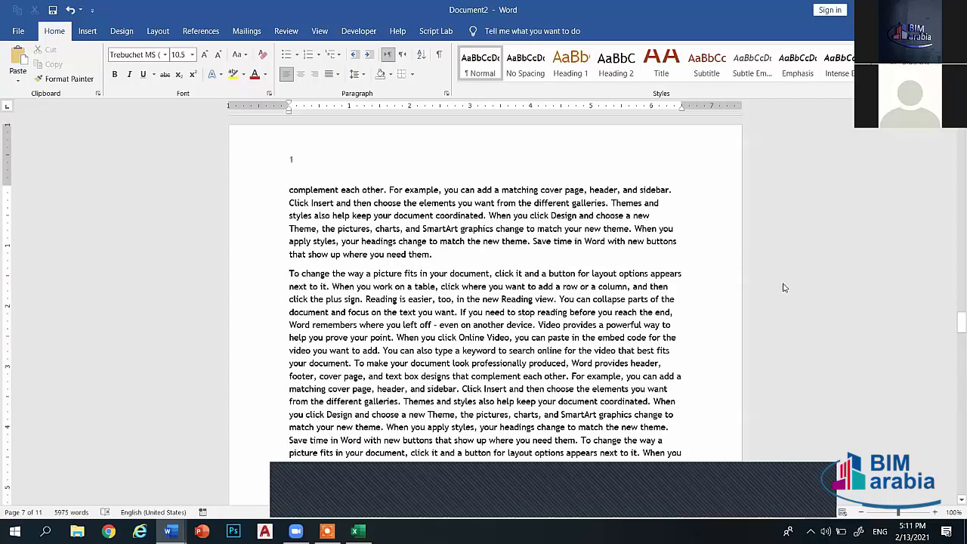
Put the insertion point at the end of page 7's last line and show the Layout Breaks list
scroll(651, 247, "up", 10)
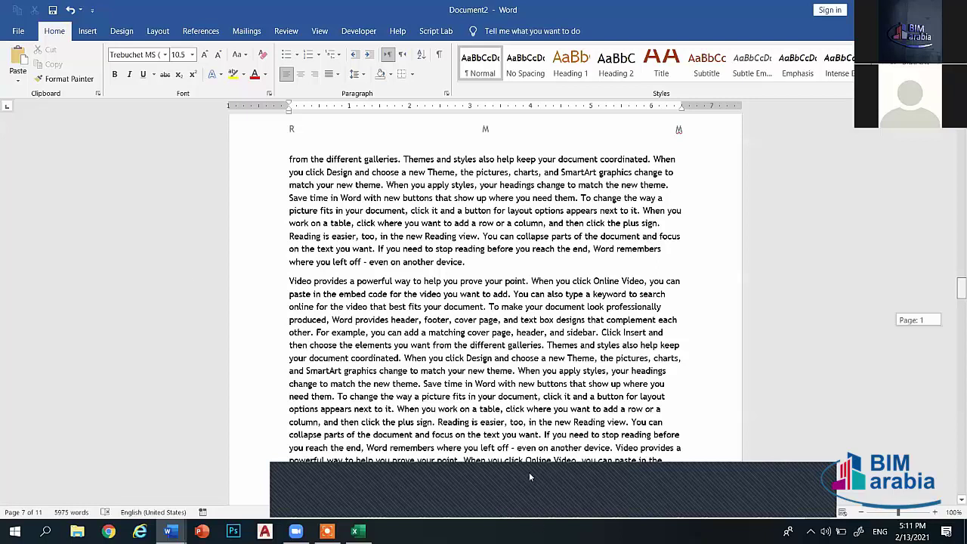
scroll(506, 474, "down", 5)
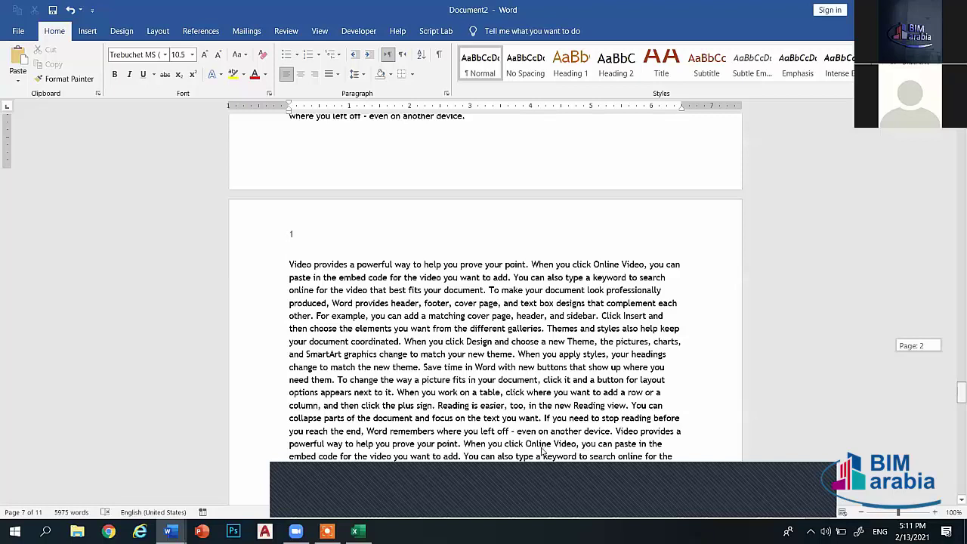
scroll(569, 456, "down", 1)
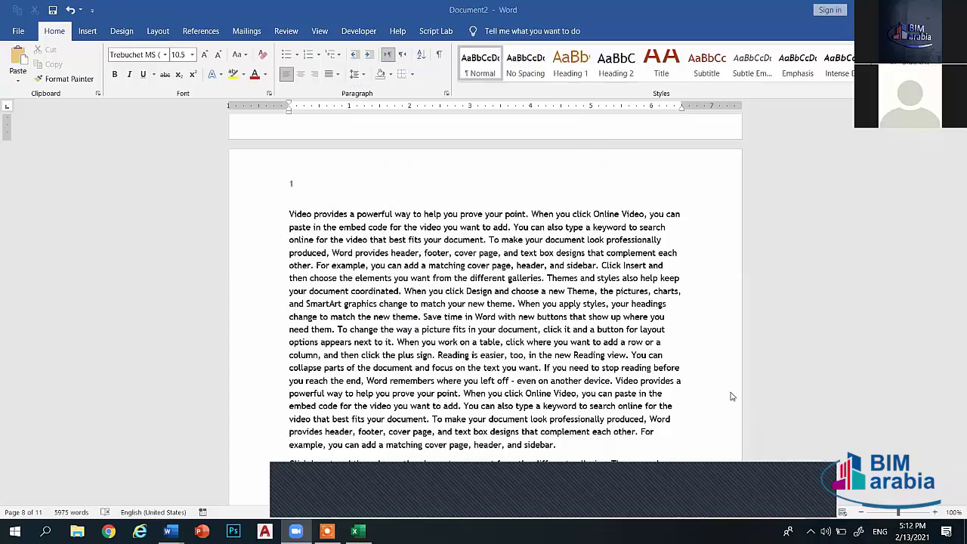
scroll(605, 354, "up", 3)
scroll(542, 395, "up", 5)
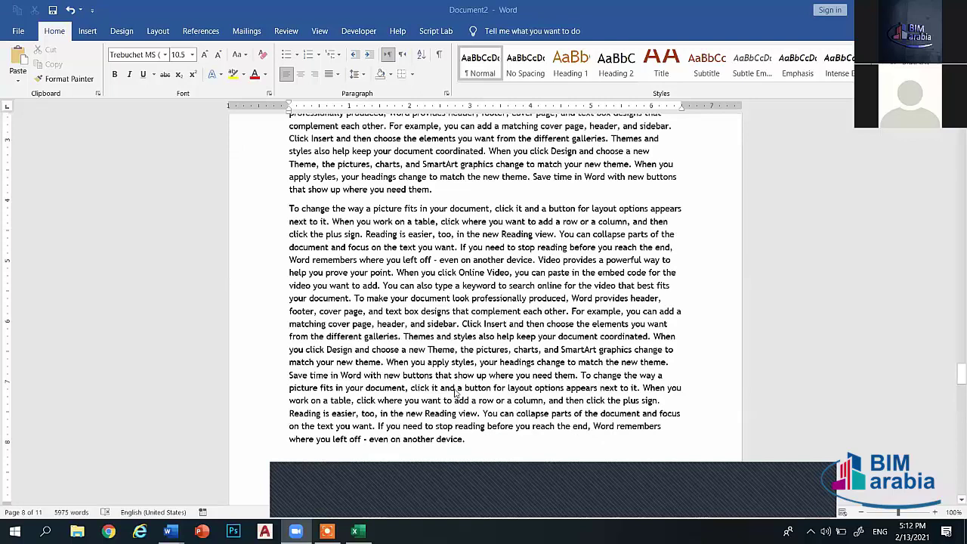
scroll(450, 392, "up", 4)
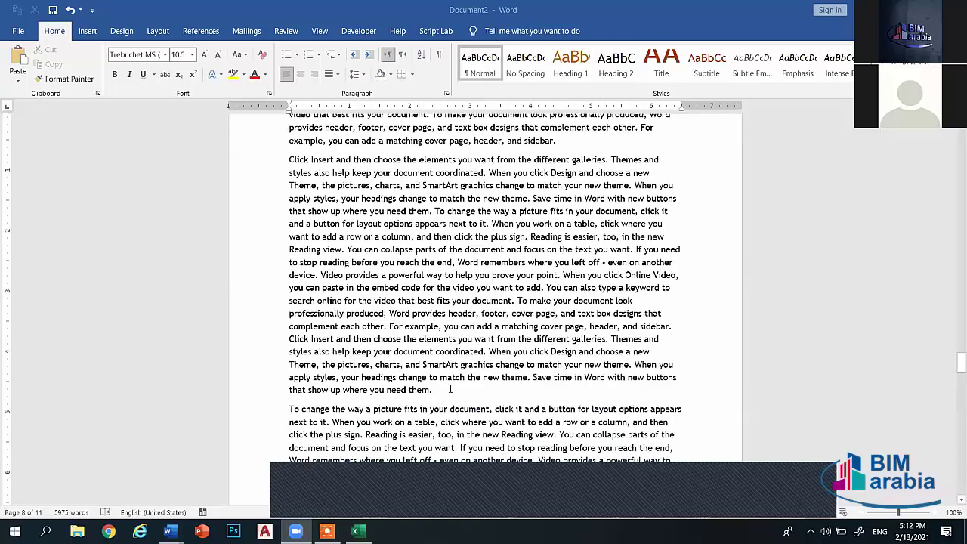
left_click(449, 388)
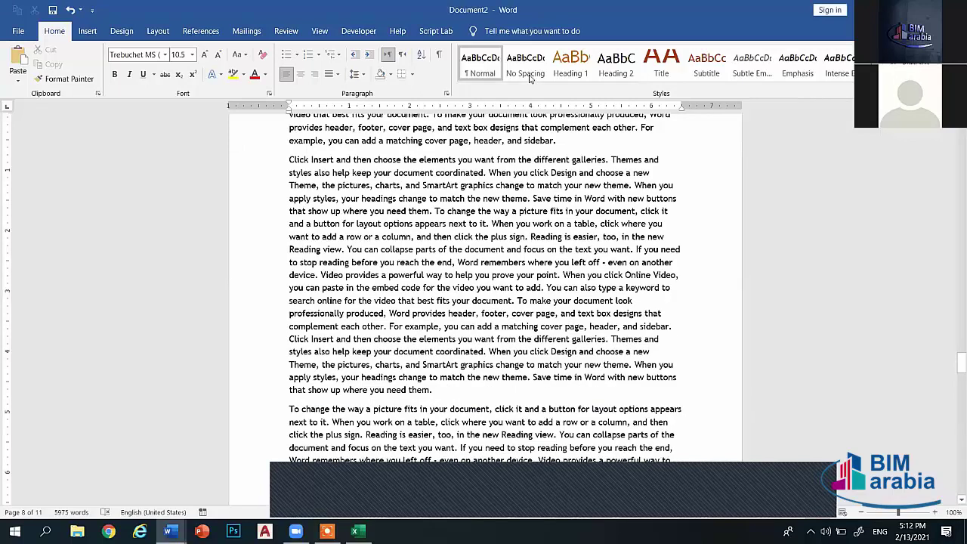
scroll(520, 231, "down", 5)
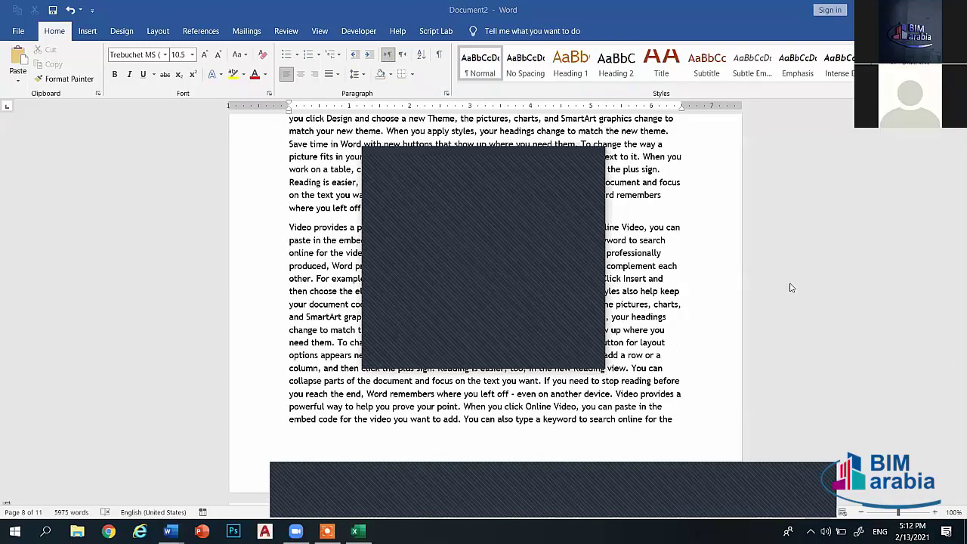
left_click(688, 421)
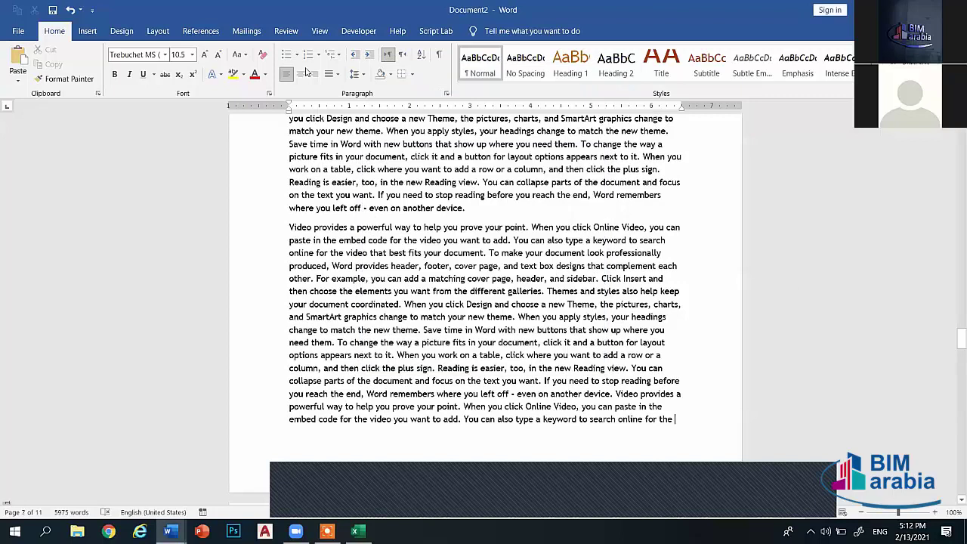
left_click(158, 31)
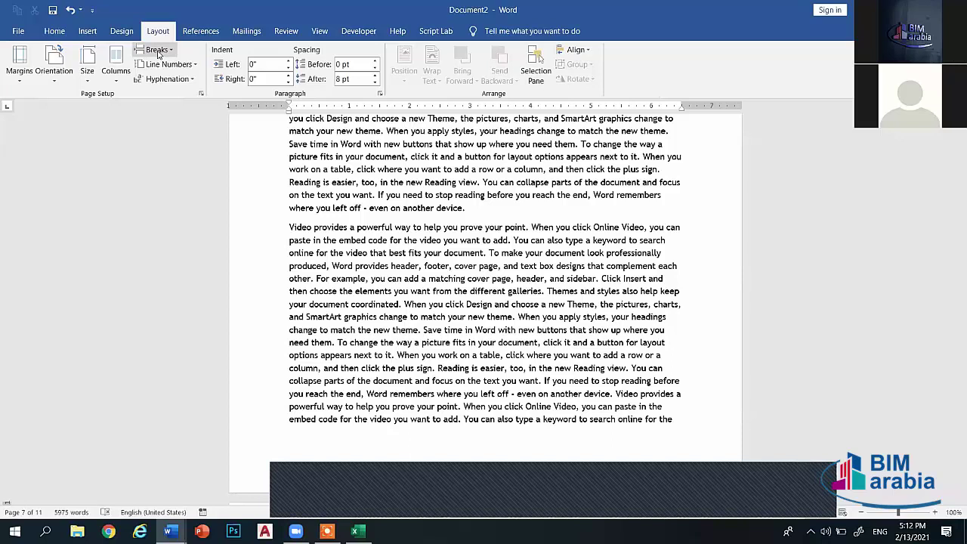
left_click(158, 51)
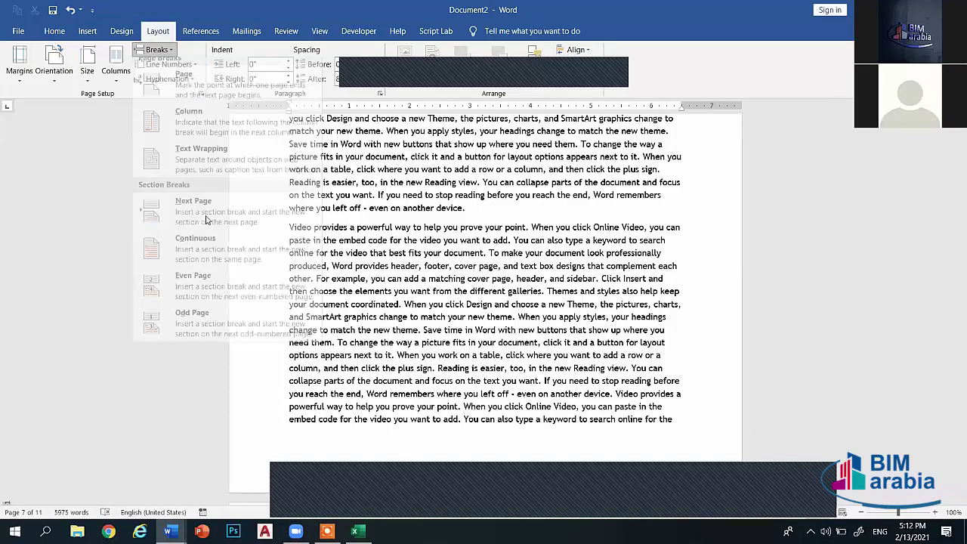
Insert a Next Page section break after the text ending 'text box designs that', making 12 pages
left_click(511, 72)
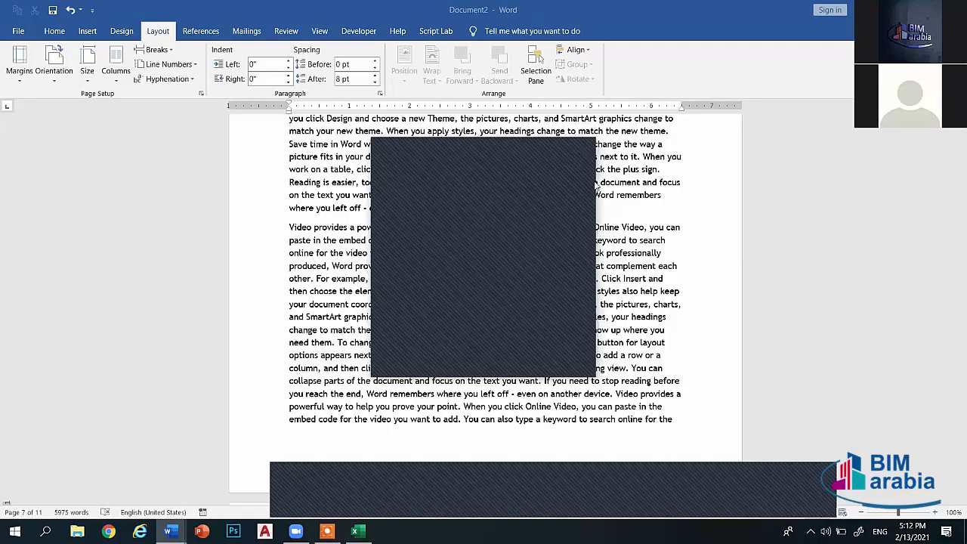
scroll(599, 186, "up", 3)
scroll(599, 185, "up", 3)
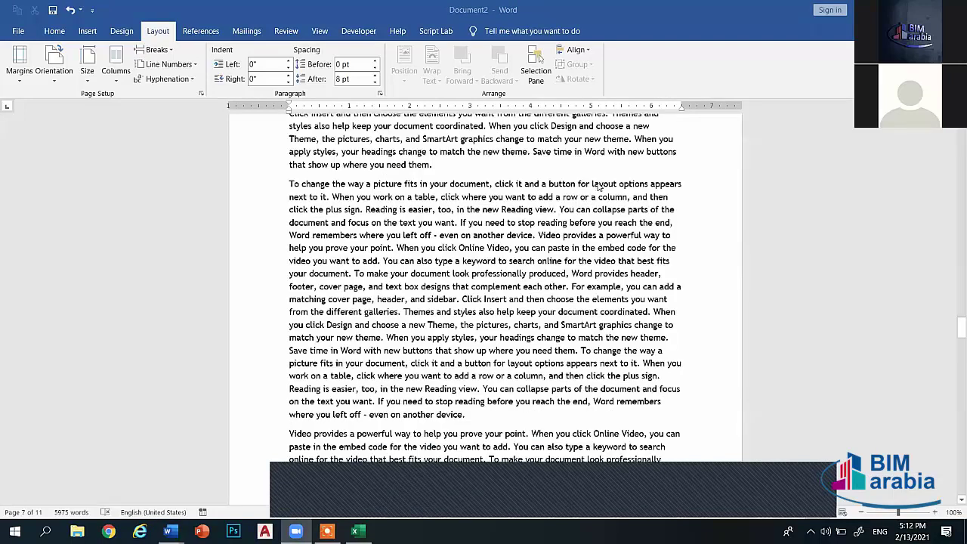
scroll(627, 197, "up", 3)
scroll(654, 208, "up", 3)
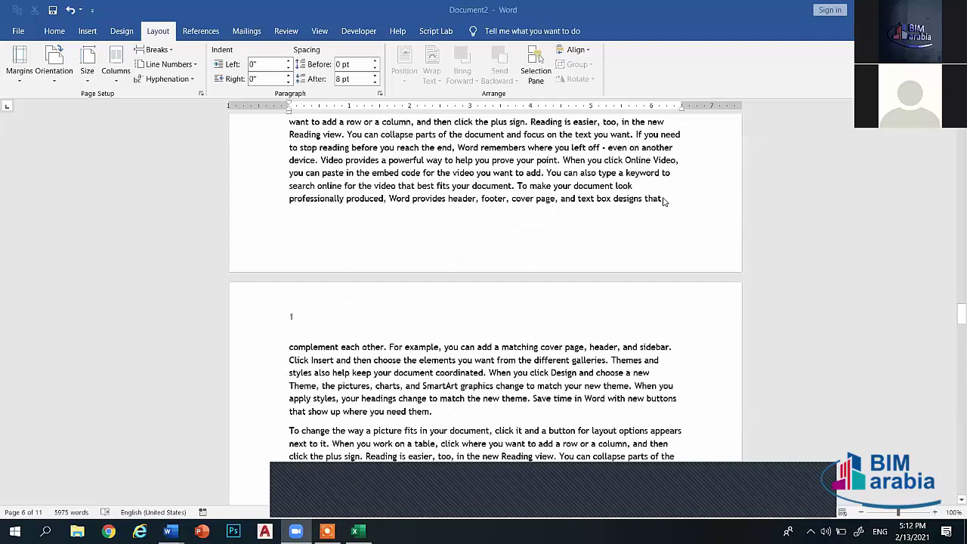
left_click(665, 200)
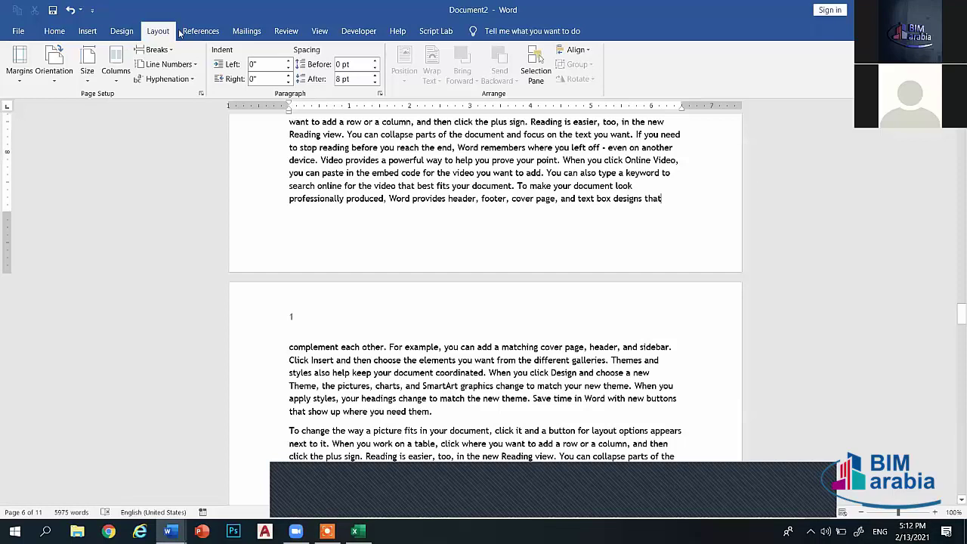
key("alt+p")
key("b")
left_click(227, 220)
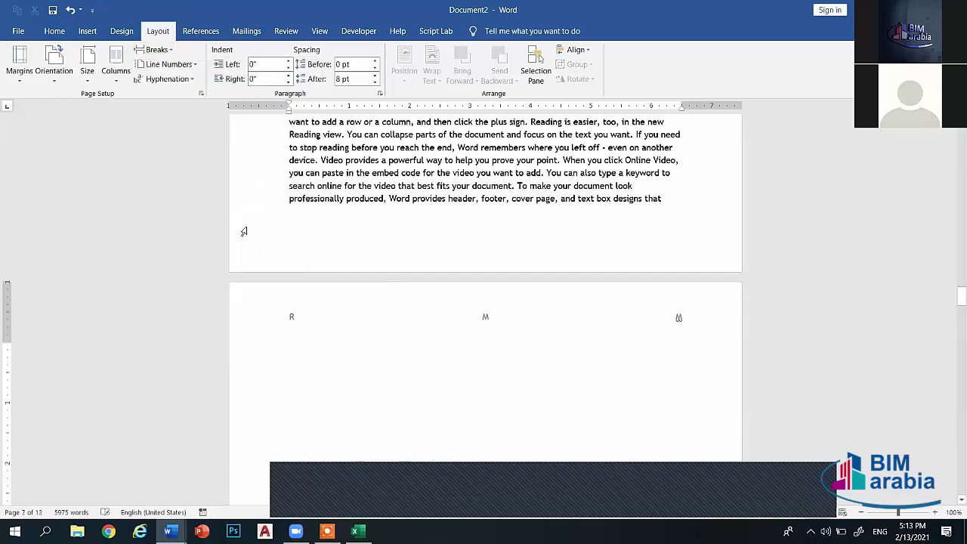
left_click(121, 31)
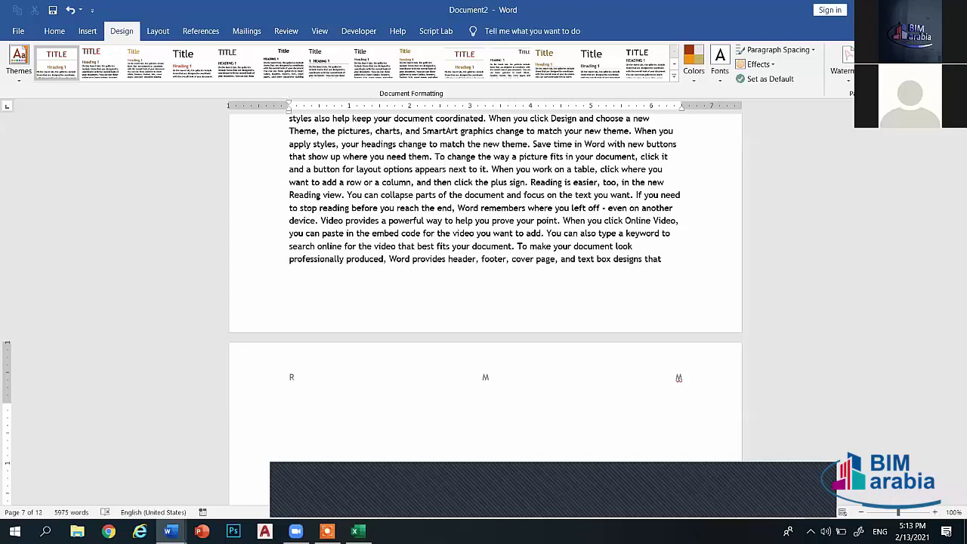
Give the current section only a thick solid Box page border, then scroll to check
left_click(835, 91)
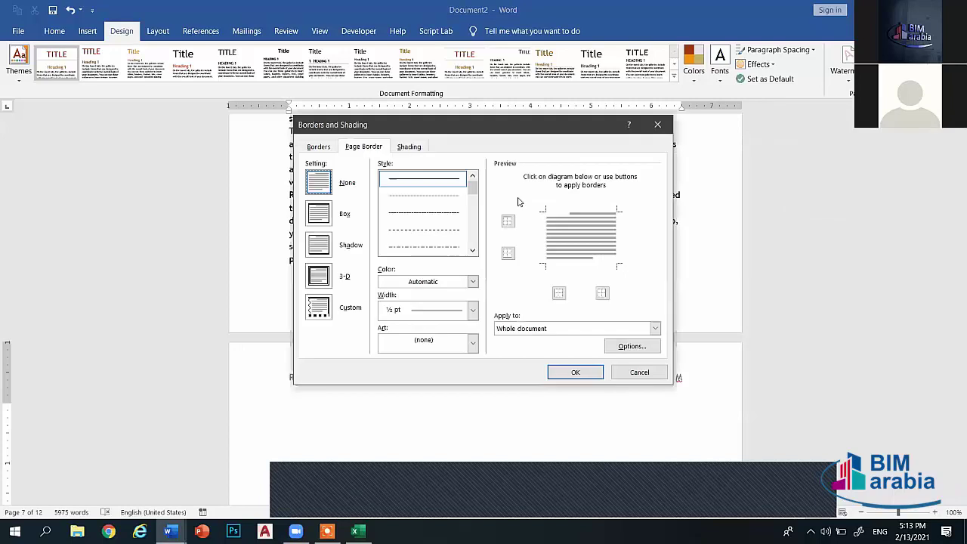
left_click(464, 217)
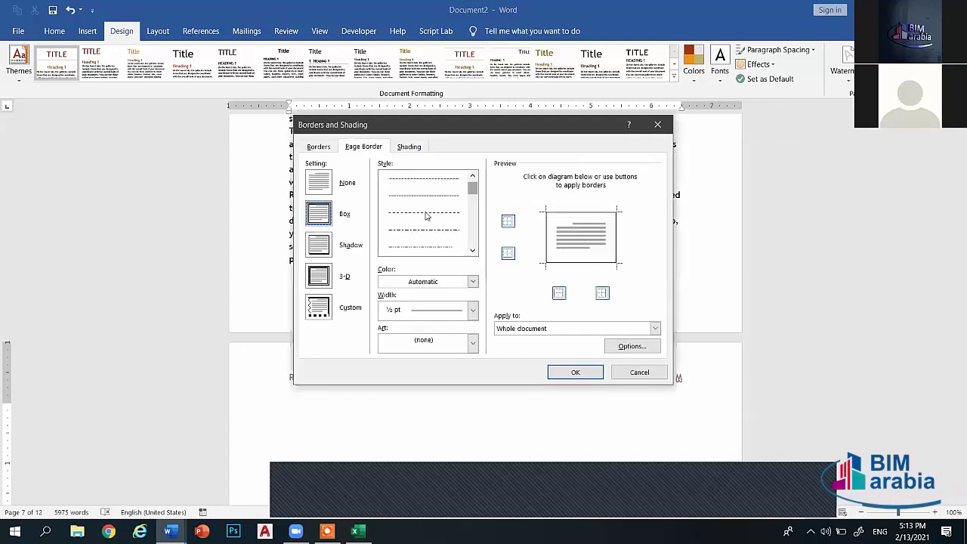
key("Down")
key("Down")
key("Down")
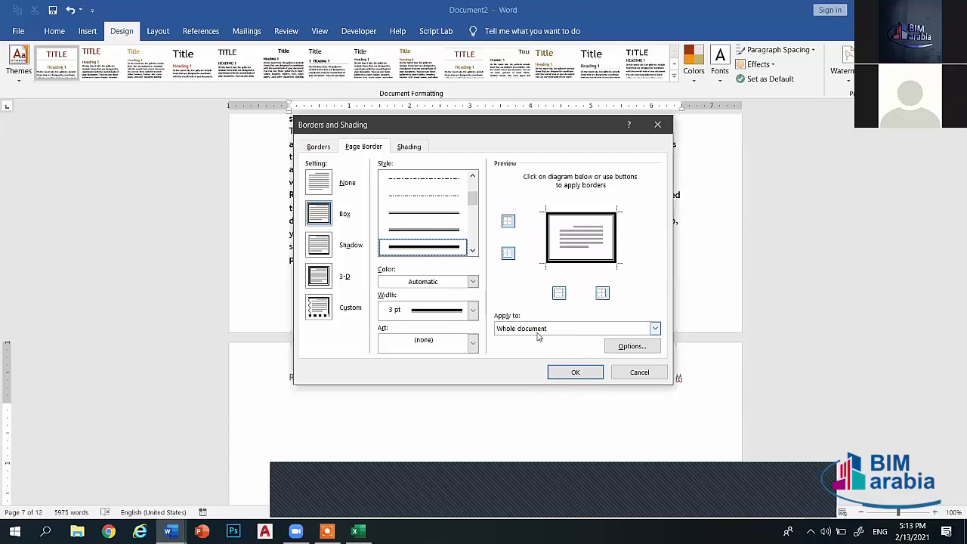
left_click(529, 328)
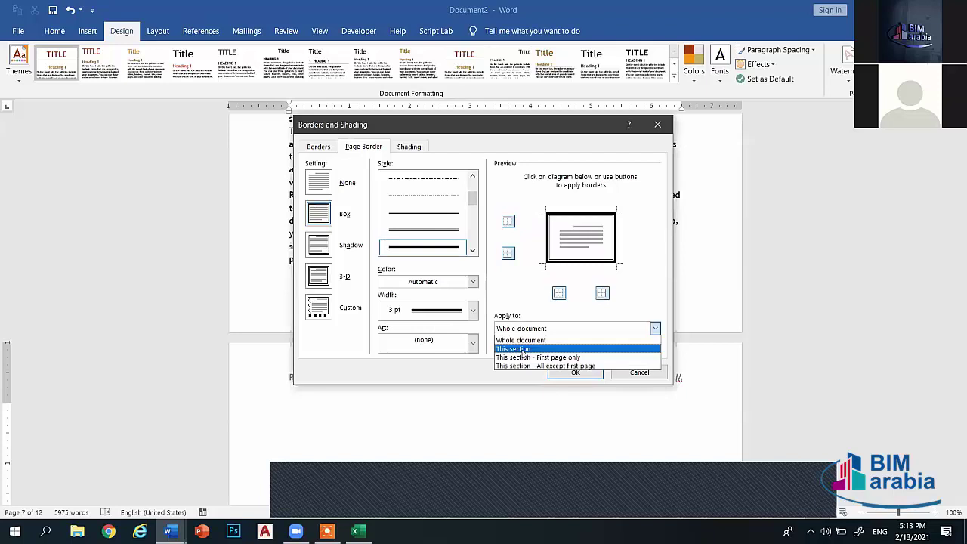
left_click(572, 374)
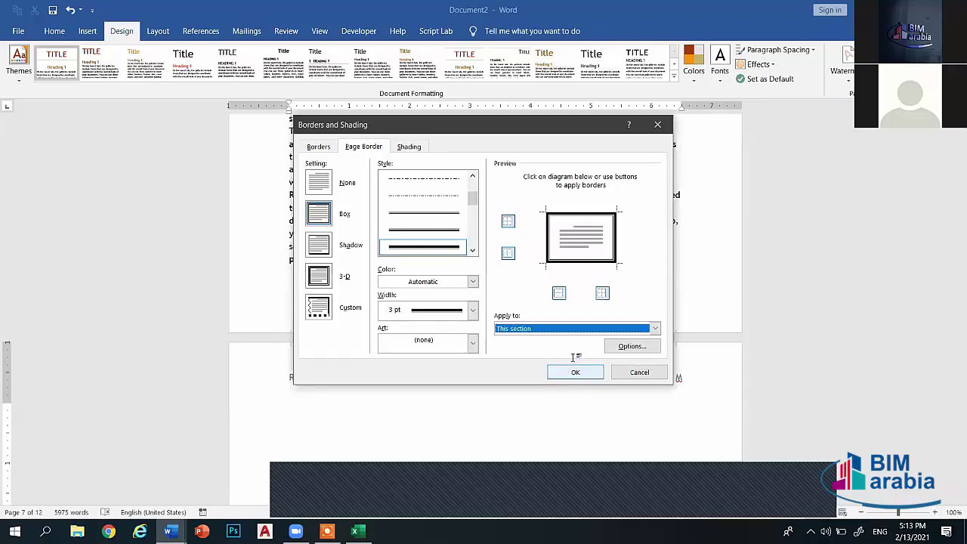
scroll(579, 333, "up", 5)
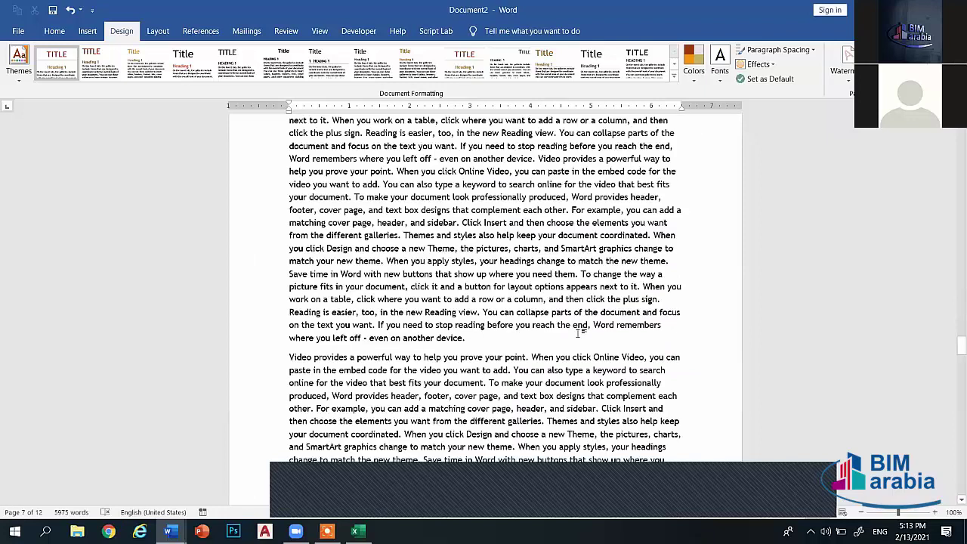
scroll(579, 332, "down", 10)
scroll(580, 332, "up", 8)
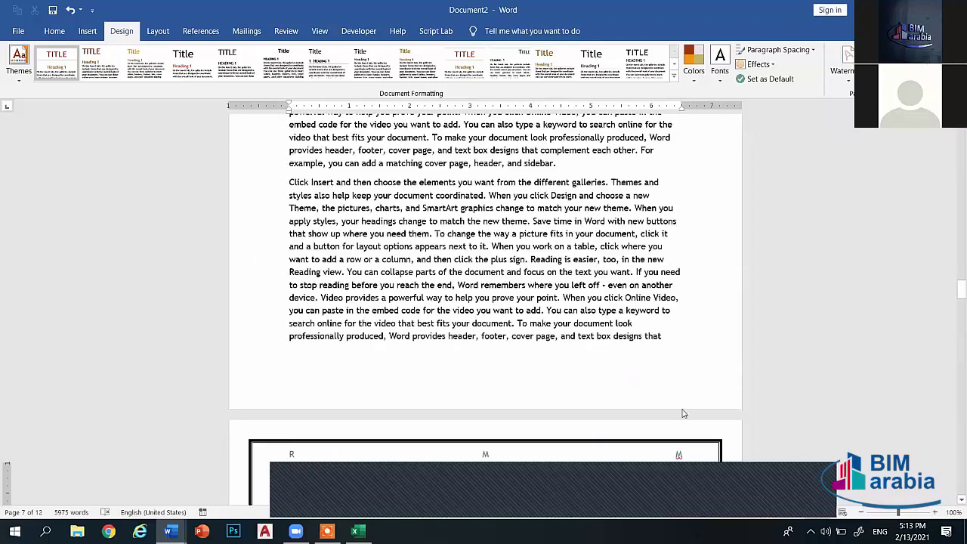
scroll(682, 414, "up", 1)
scroll(650, 373, "up", 1)
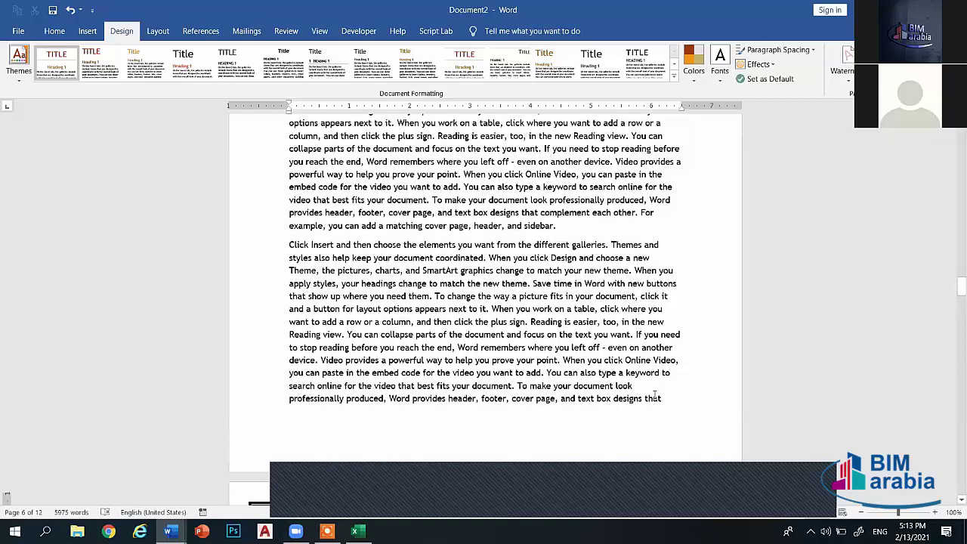
scroll(807, 282, "up", 1)
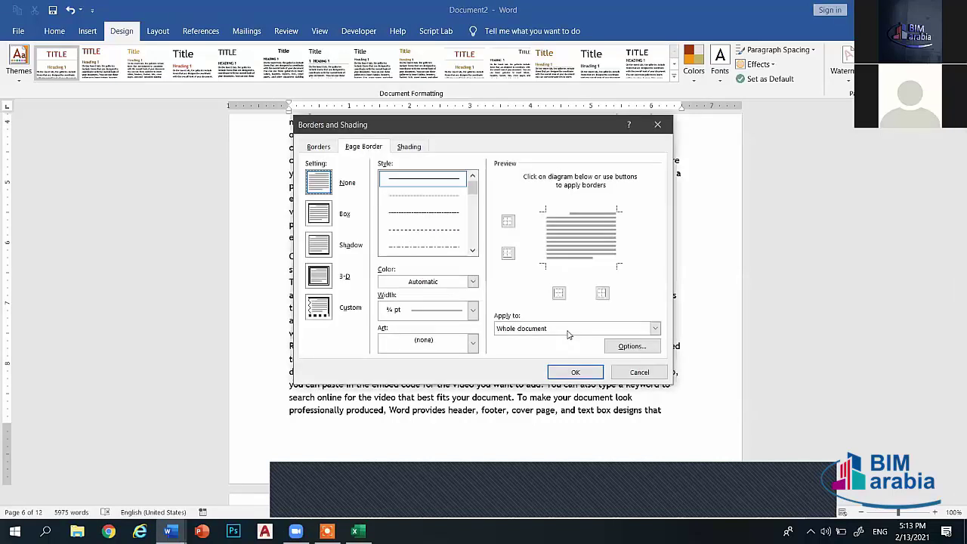
left_click(570, 328)
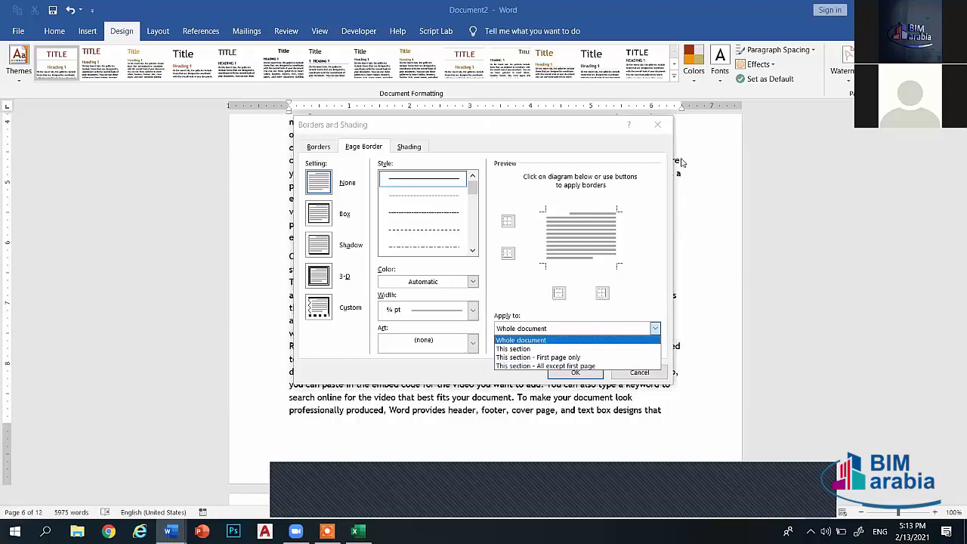
left_click(662, 131)
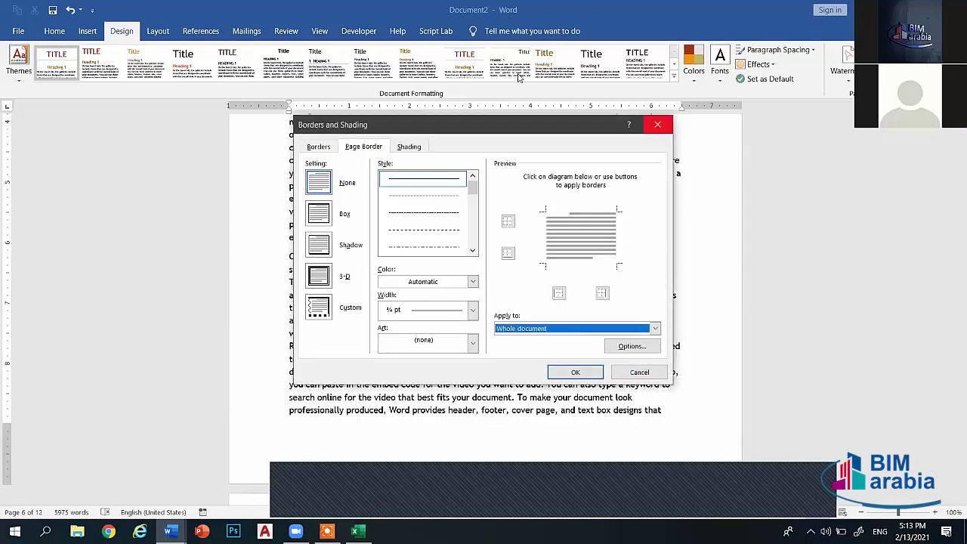
left_click(639, 371)
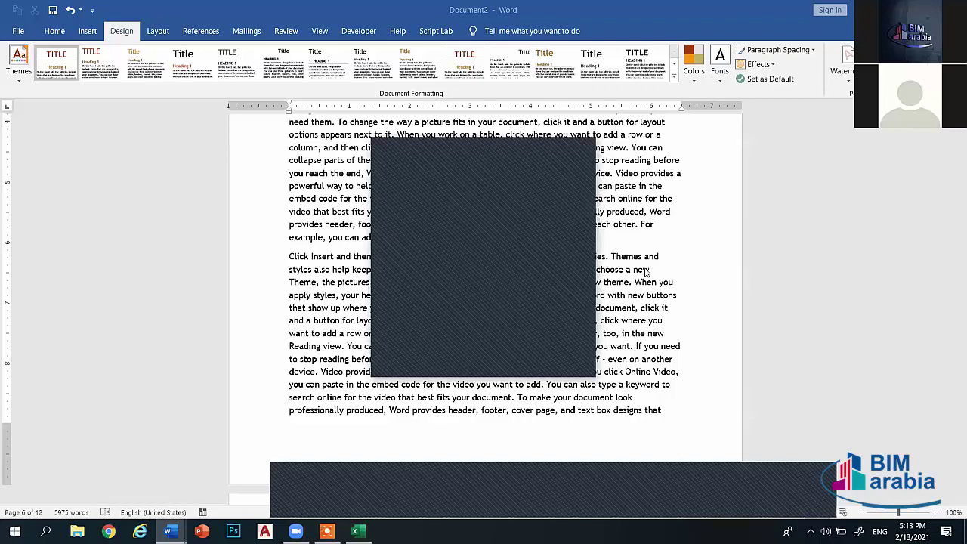
Insert a Next Page section break further down, growing the document to 13 pages
scroll(817, 296, "down", 5)
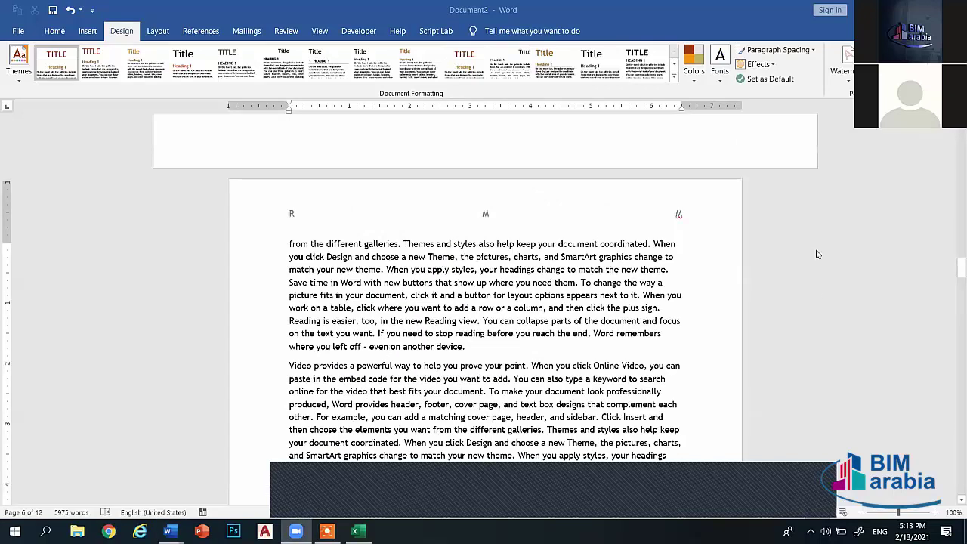
scroll(791, 305, "up", 5)
mouse_move(941, 273)
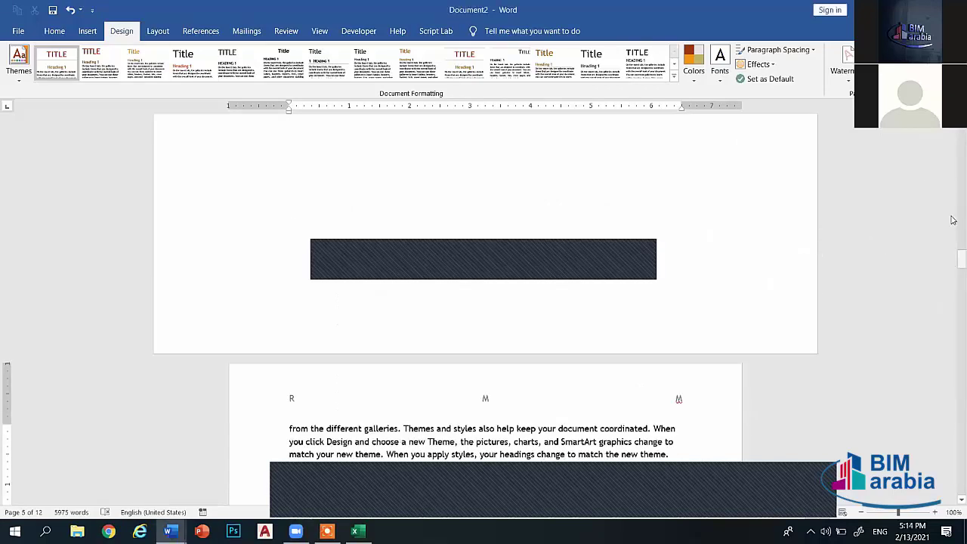
scroll(578, 269, "down", 10)
scroll(579, 269, "up", 5)
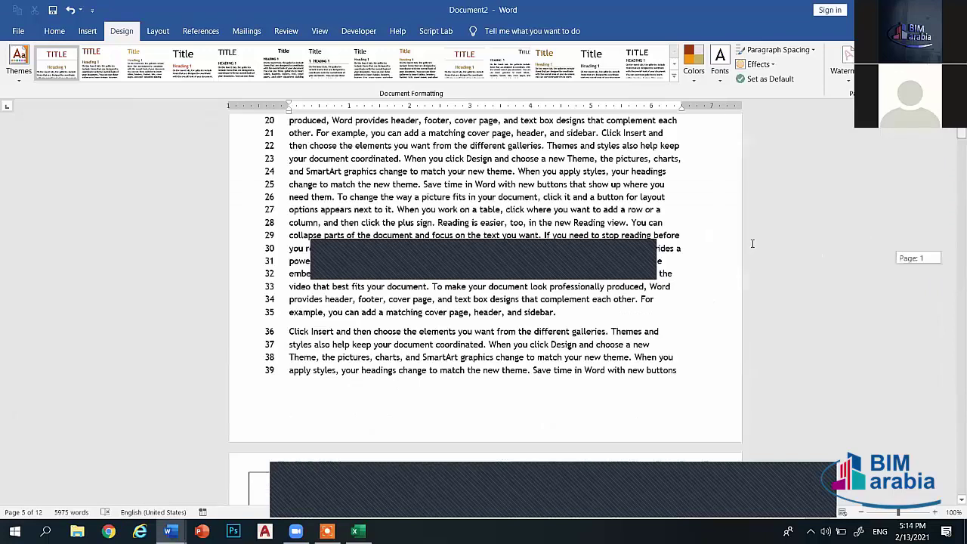
scroll(578, 268, "up", 3)
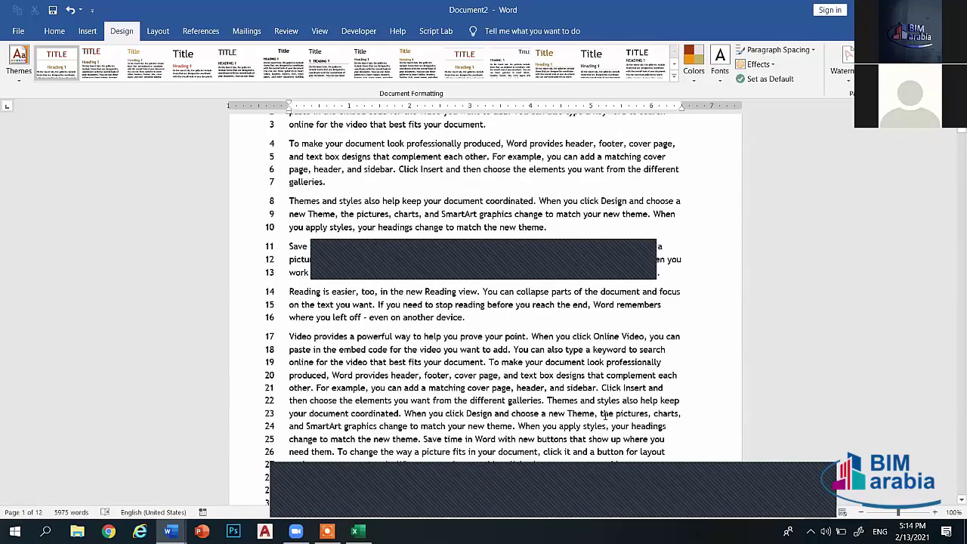
scroll(596, 357, "down", 7)
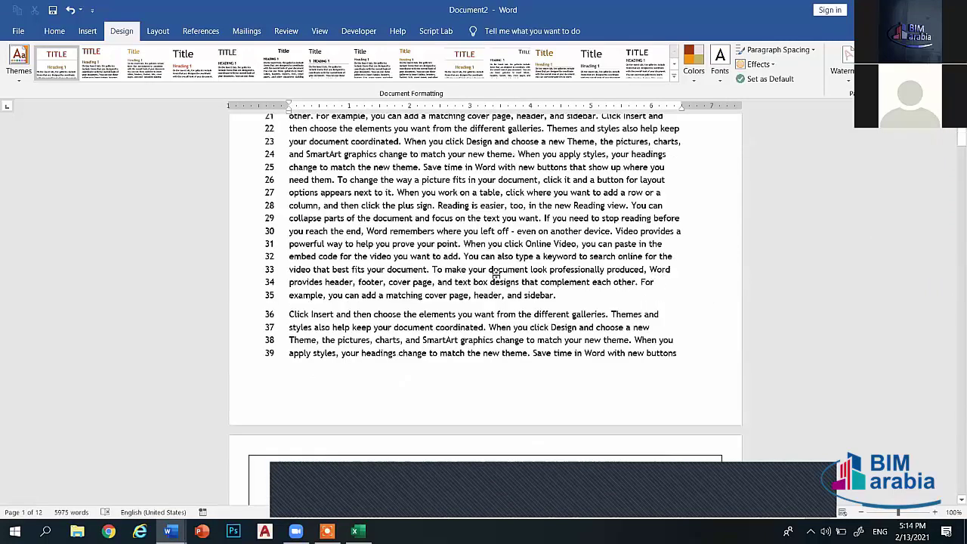
scroll(427, 258, "down", 4)
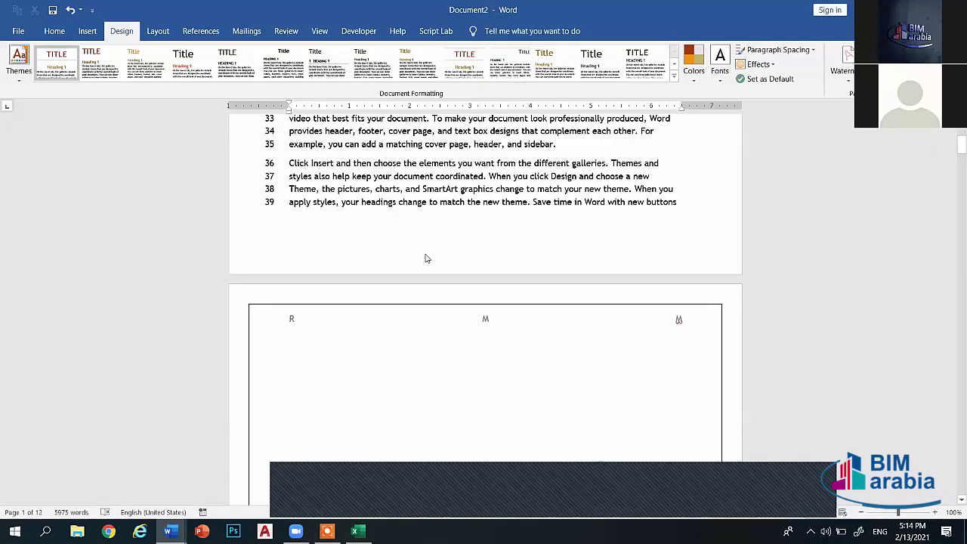
scroll(468, 277, "down", 5)
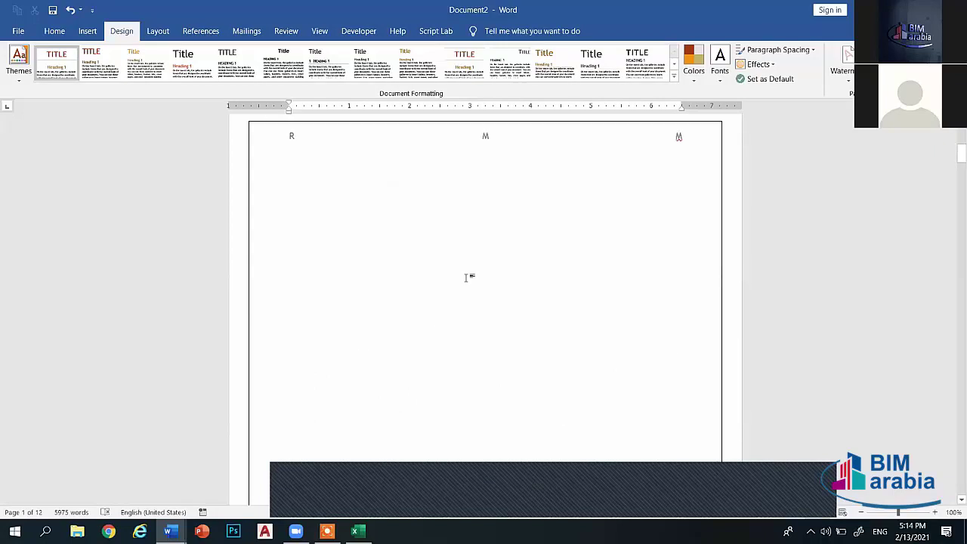
scroll(654, 378, "down", 1)
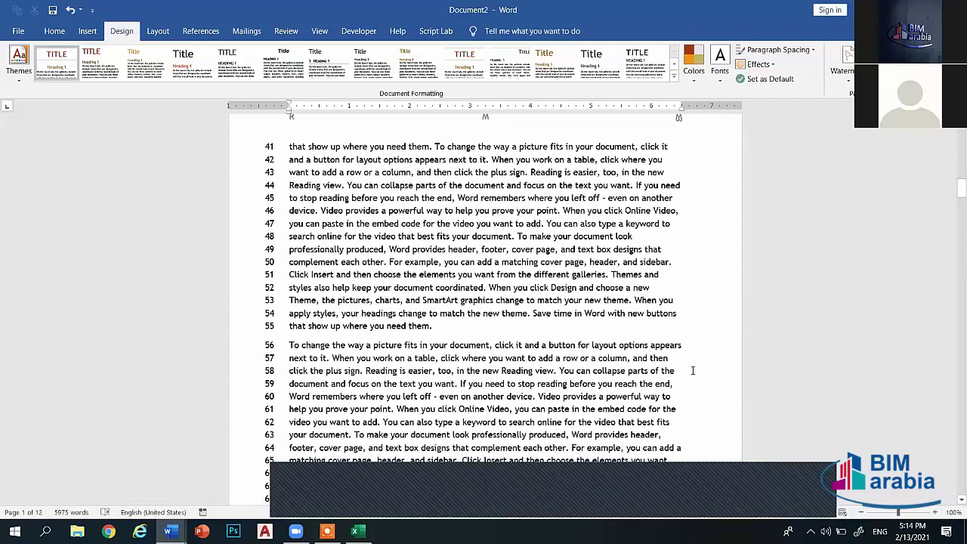
scroll(692, 371, "down", 7)
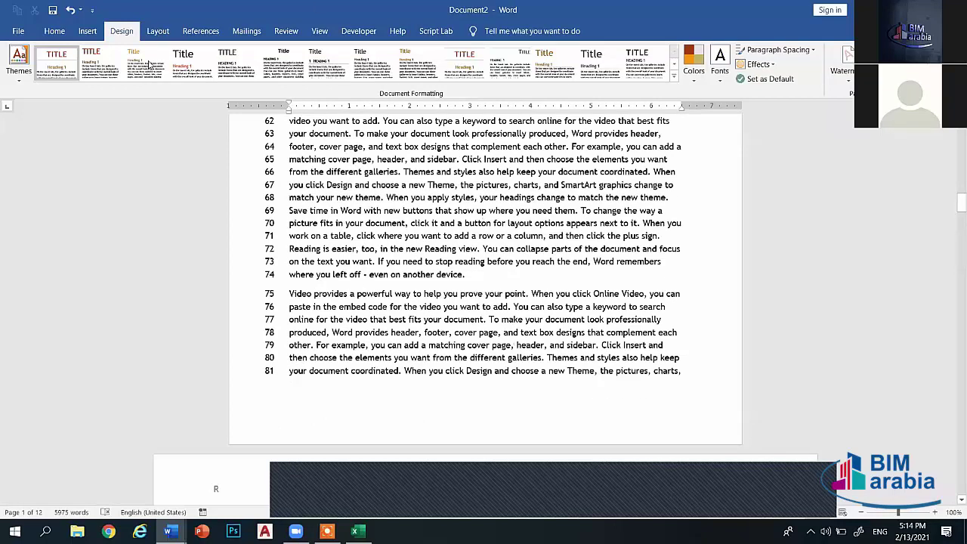
left_click(158, 31)
left_click(157, 49)
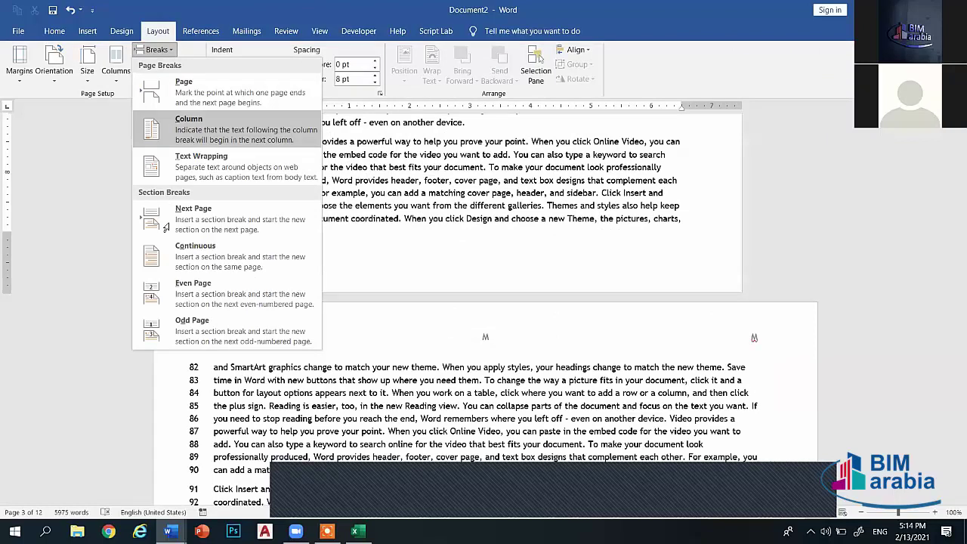
left_click(244, 236)
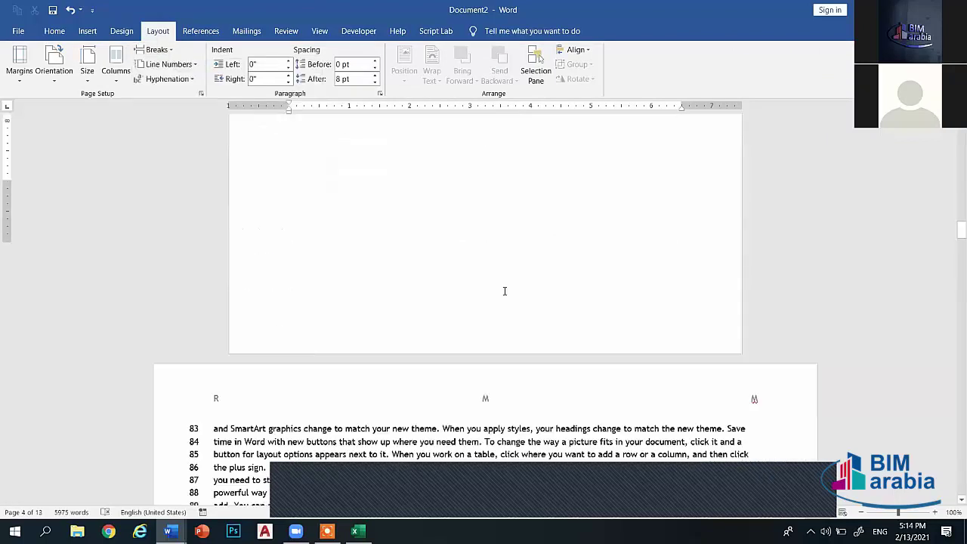
scroll(378, 240, "down", 5)
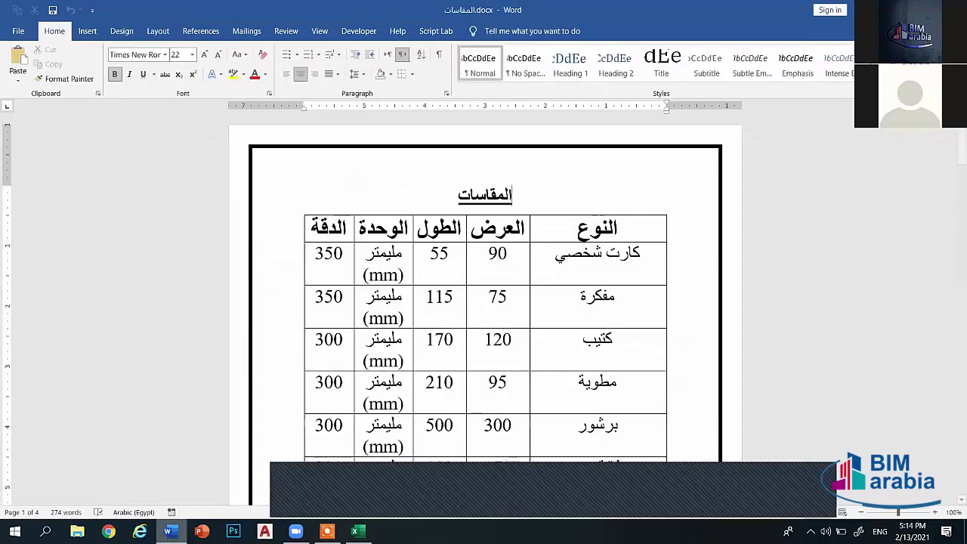
Start a new blank Word document and fill it with sample paragraphs using =RAND(18,20)
right_click(170, 531)
left_click(172, 469)
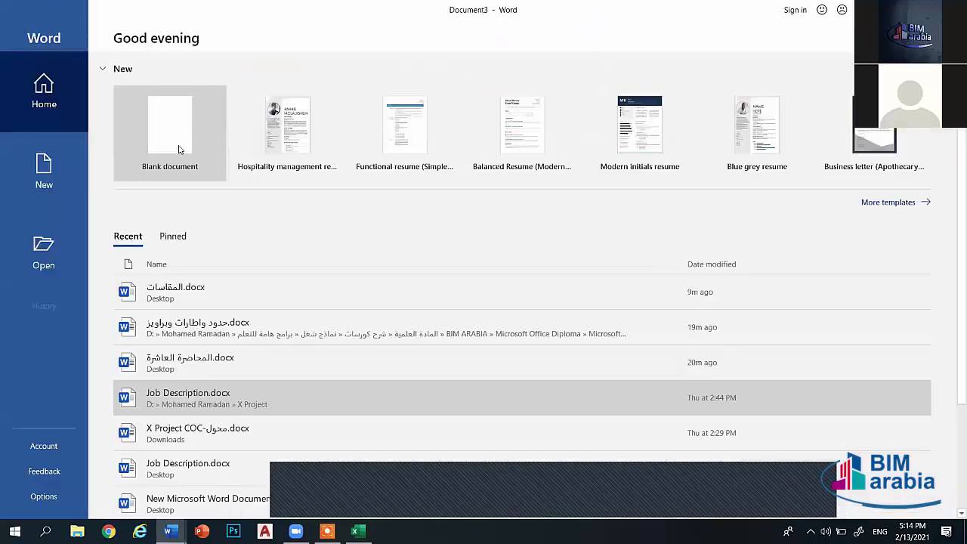
left_click(162, 177)
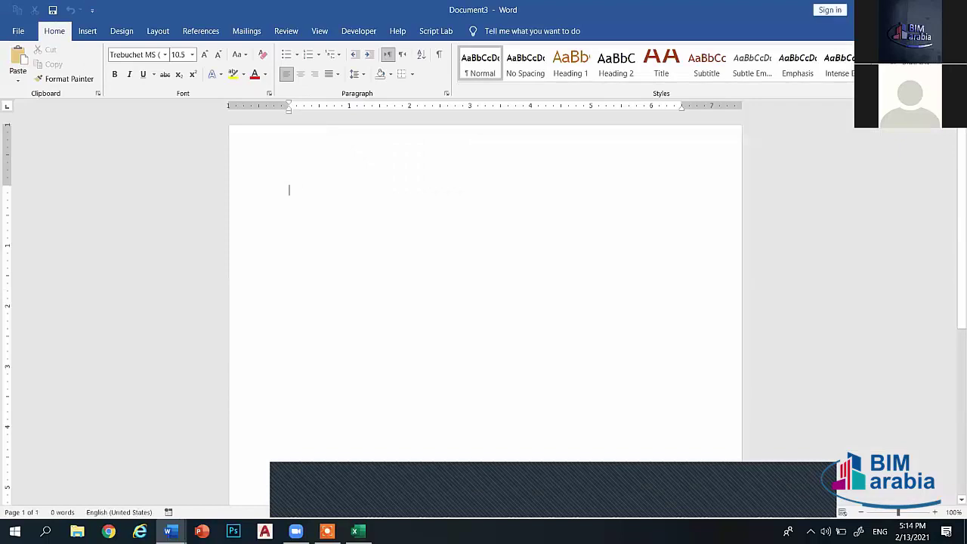
type("=RA")
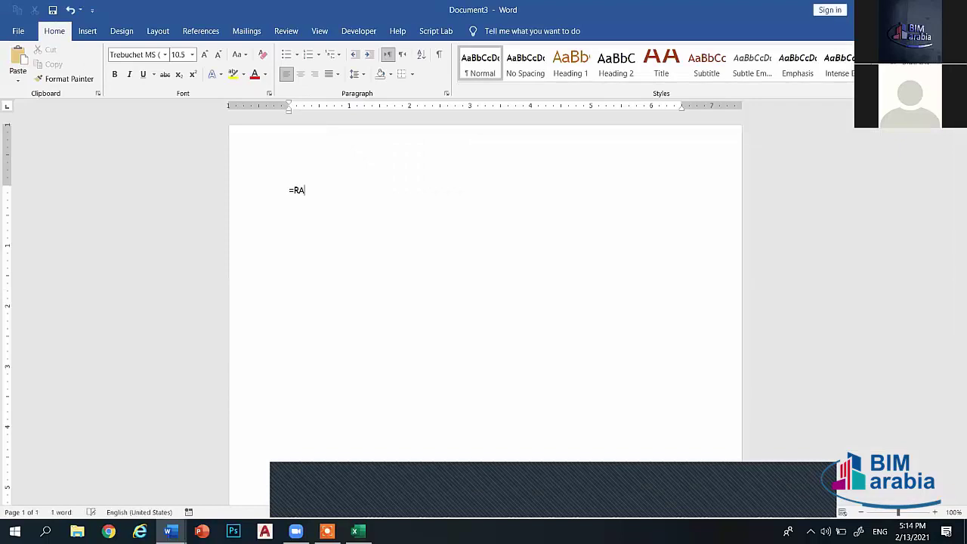
type("B")
type("ND")
type("18,")
type(")")
key("Return")
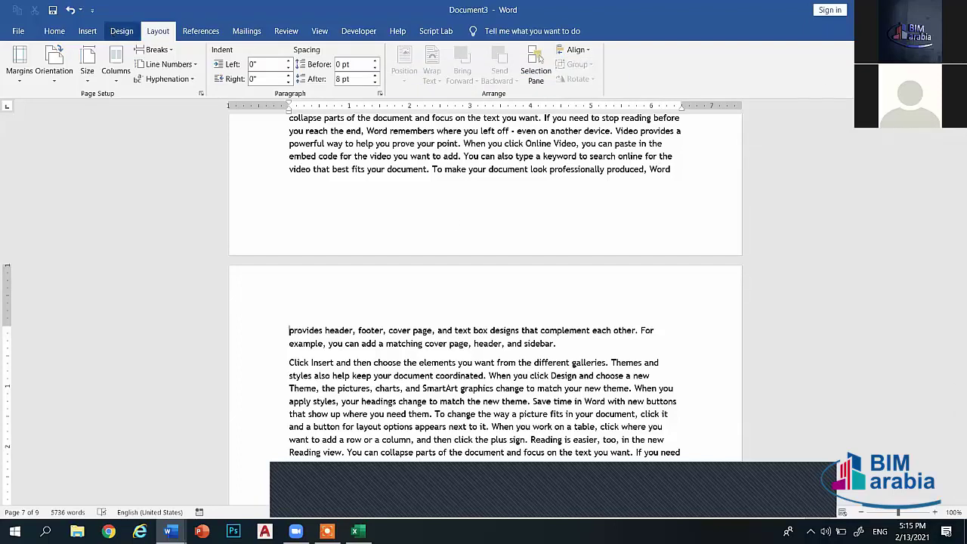
Add a Box page border with the thickest 3 pt line, applied to this section only
left_click(122, 31)
left_click(906, 68)
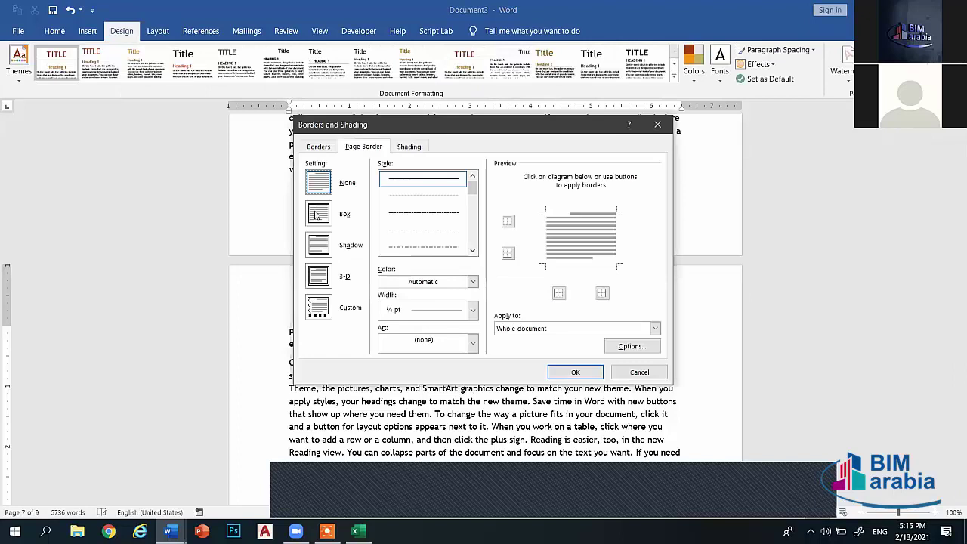
left_click(317, 214)
scroll(445, 242, "down", 3)
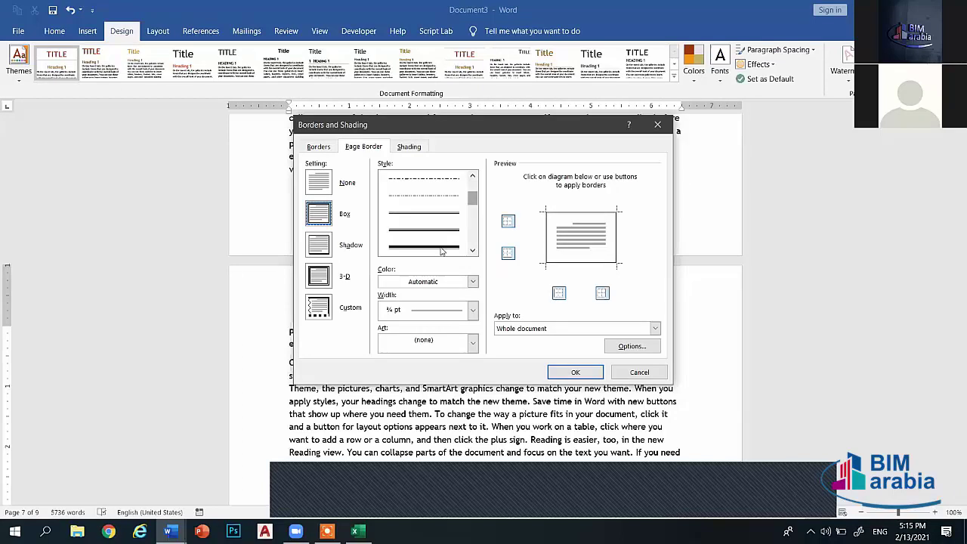
left_click(442, 252)
left_click(579, 330)
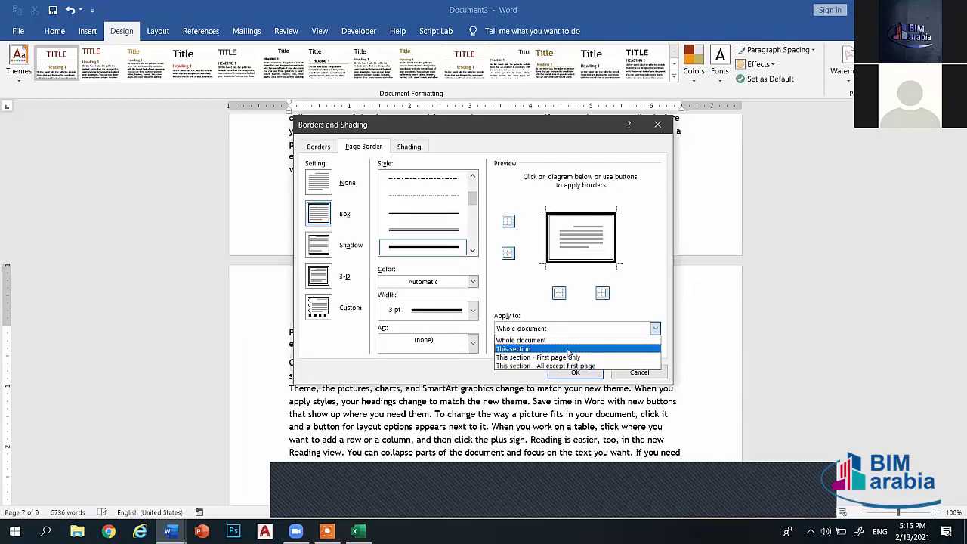
left_click(576, 376)
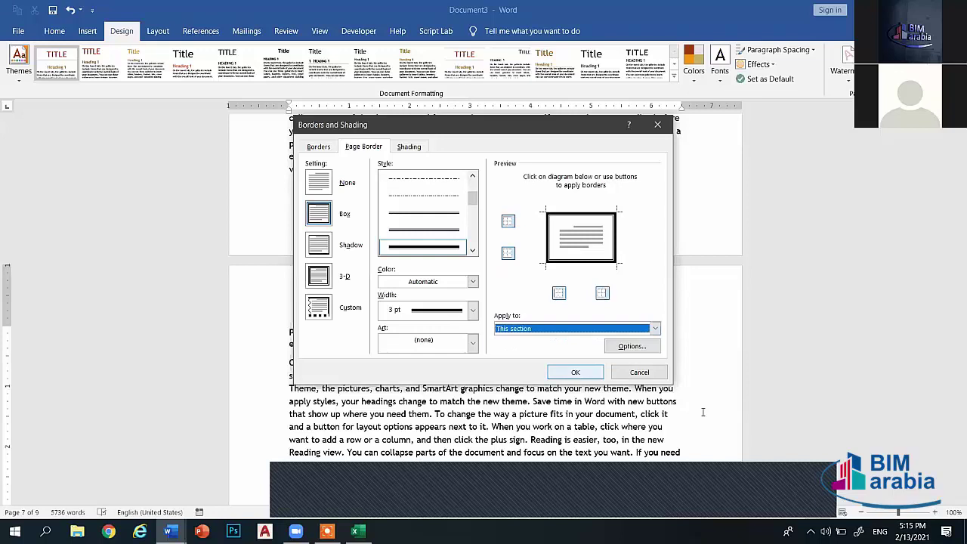
key("Return")
scroll(788, 275, "down", 2)
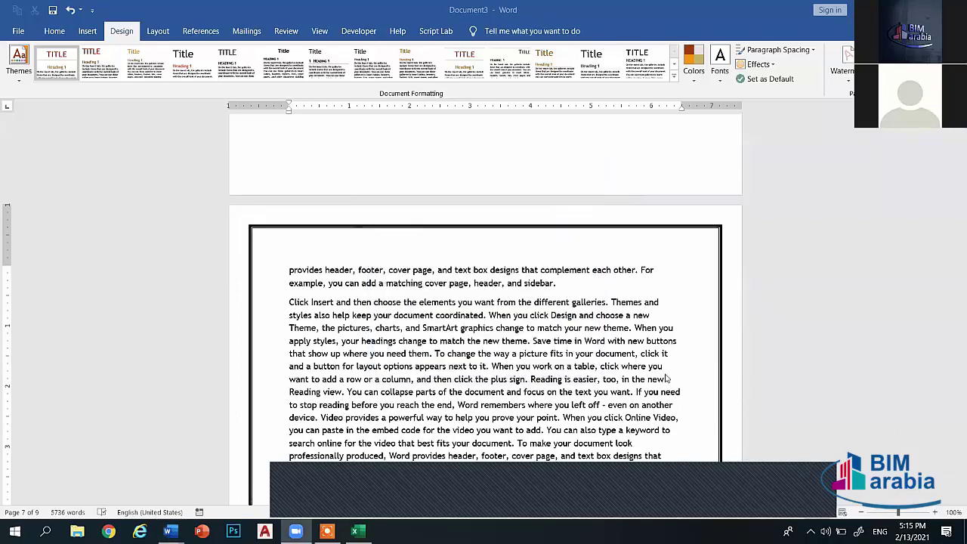
scroll(790, 466, "up", 5)
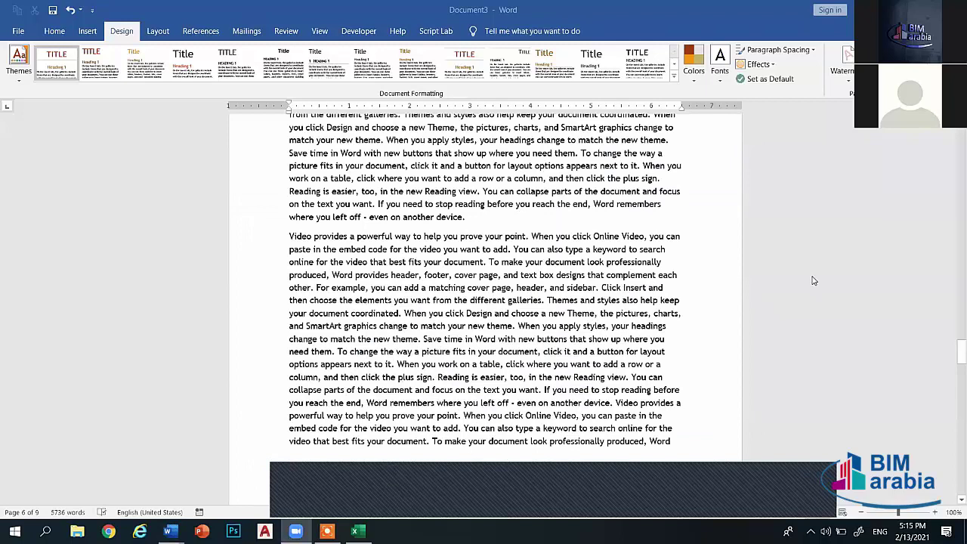
scroll(813, 281, "down", 1)
scroll(576, 176, "down", 1)
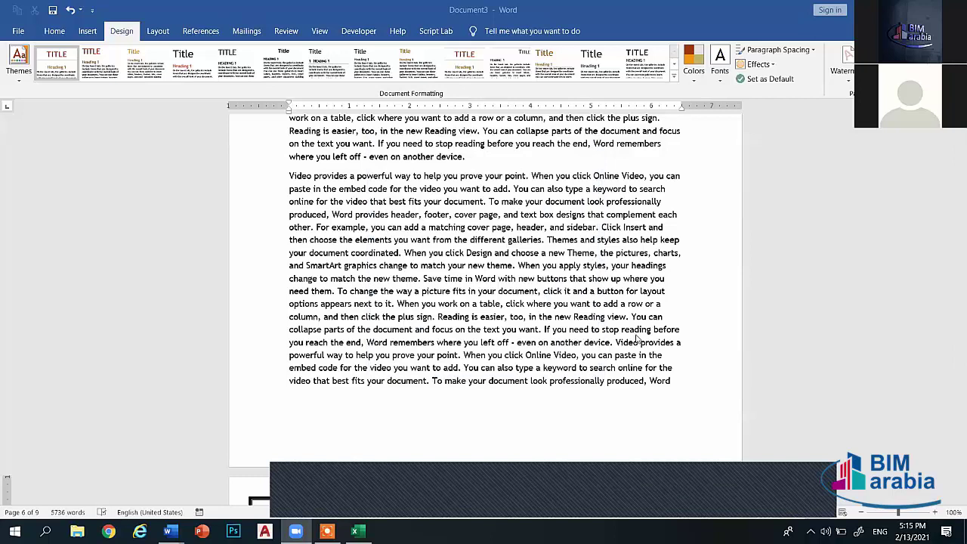
scroll(642, 342, "up", 6)
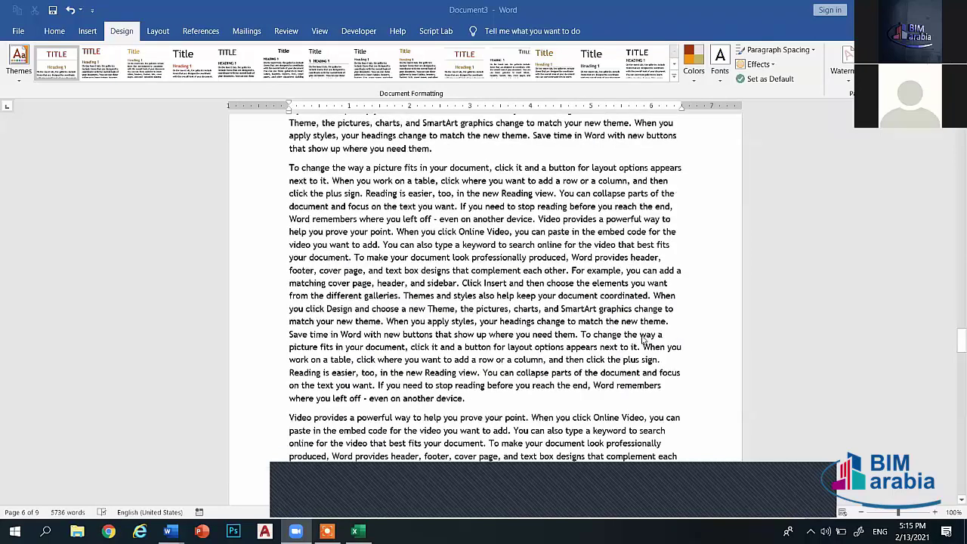
scroll(674, 283, "down", 8)
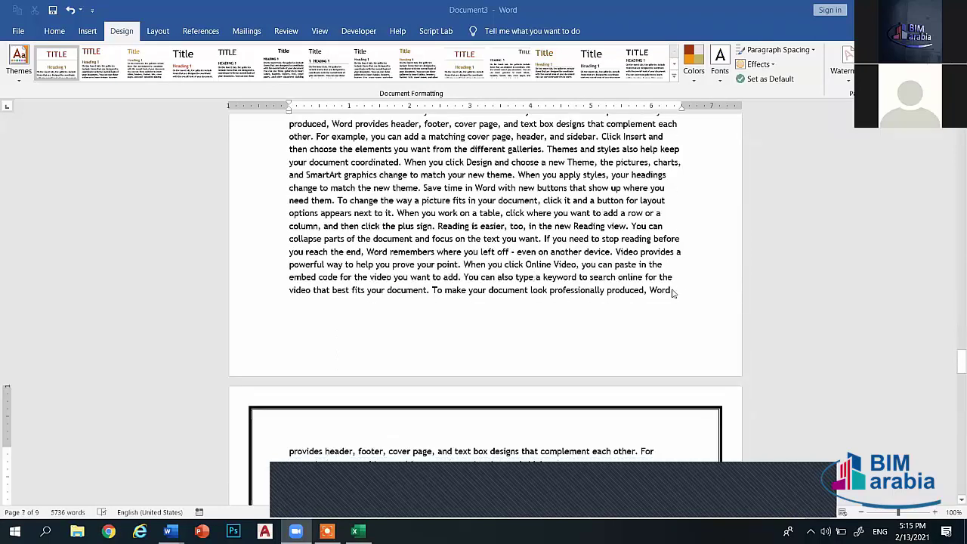
key("alt+p")
key("s")
key("p")
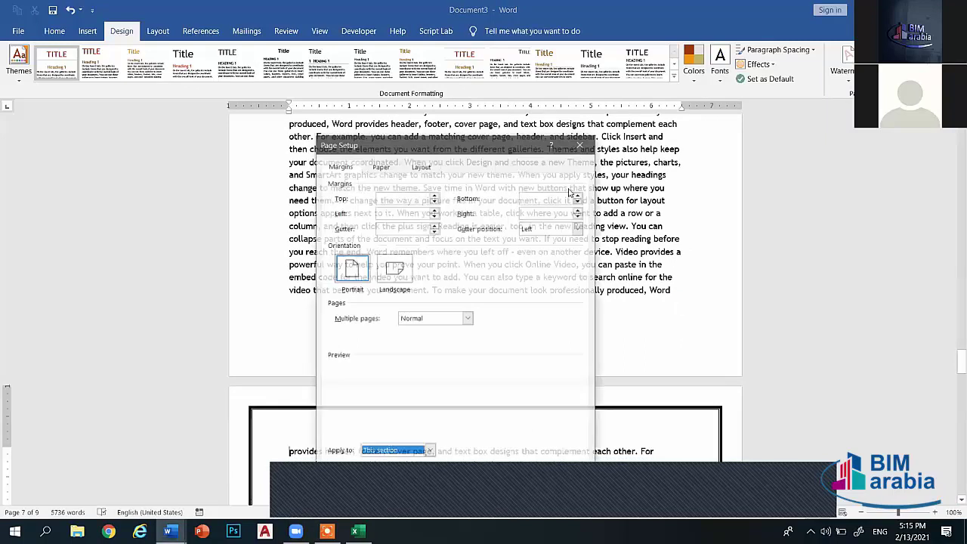
key("Escape")
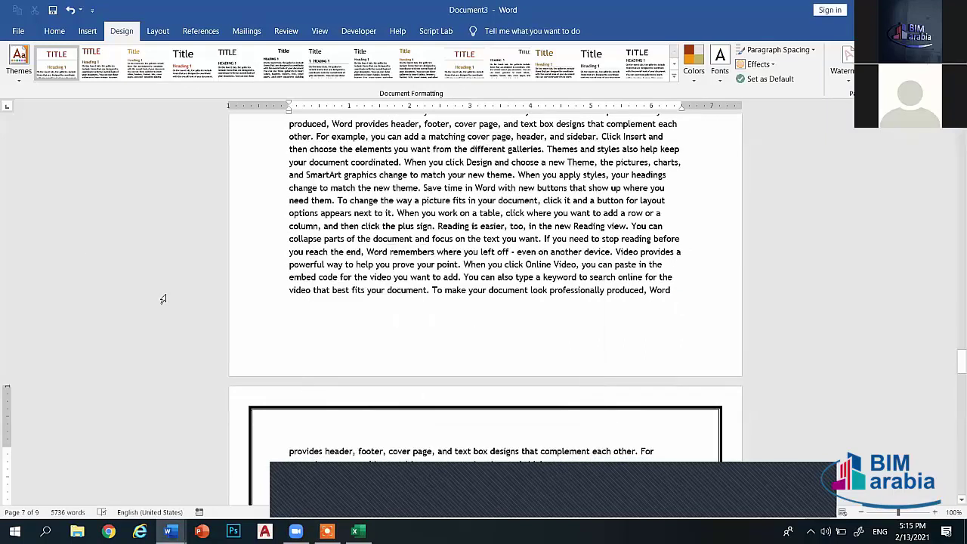
scroll(371, 242, "down", 3)
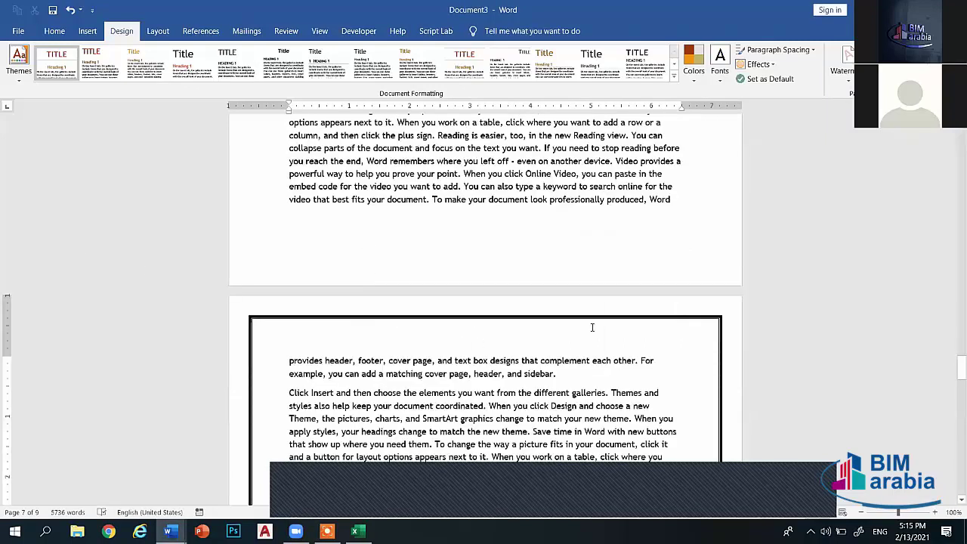
scroll(488, 278, "down", 6)
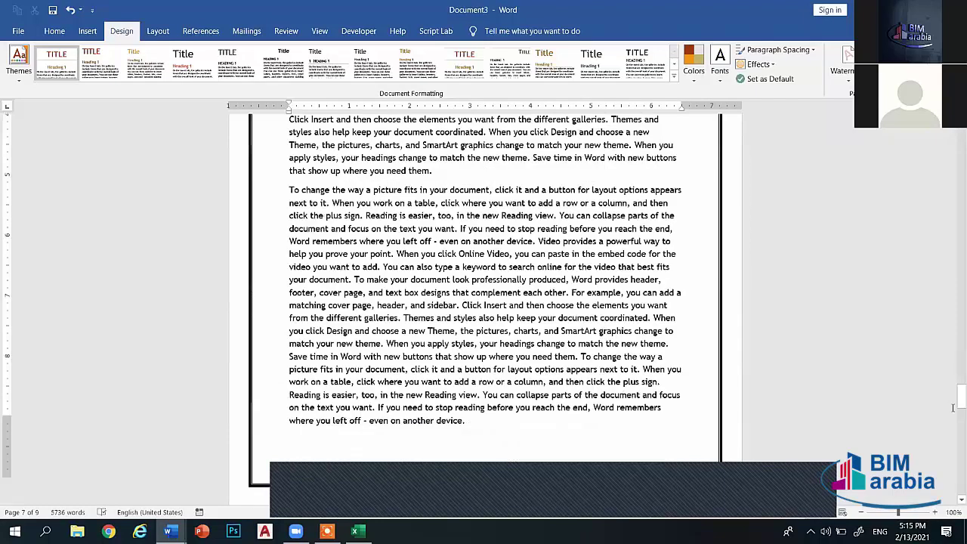
mouse_move(954, 408)
left_mouse_down()
mouse_move(953, 483)
mouse_move(954, 469)
left_mouse_up()
Delete the extra repeated paragraph and the leftover fragment at the top of the last page
scroll(390, 269, "up", 3)
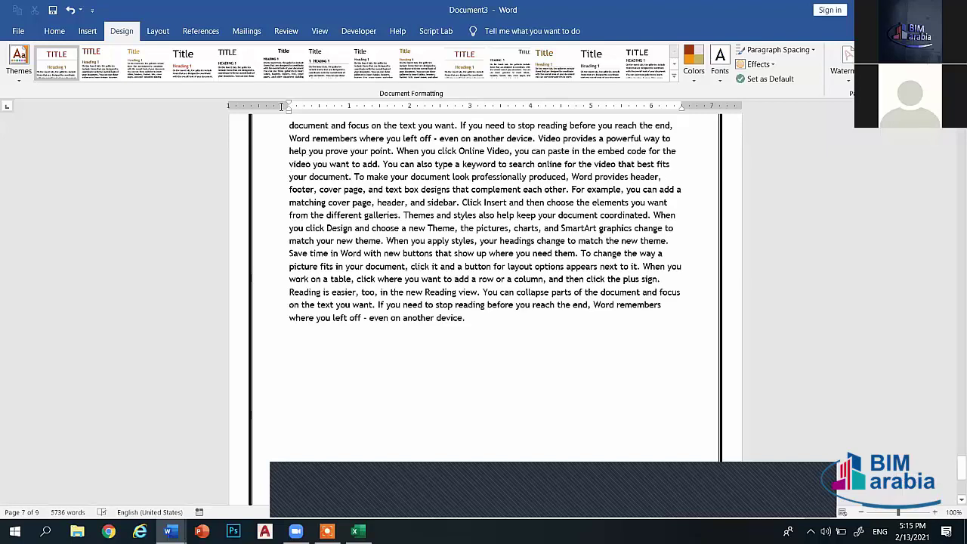
left_click_drag(328, 364, 327, 247)
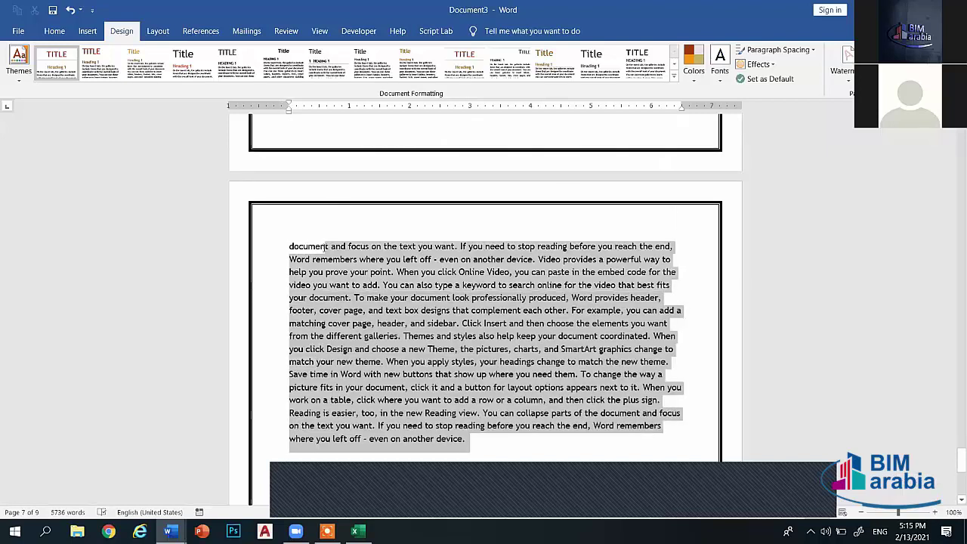
key("Delete")
left_click(290, 250, "shift")
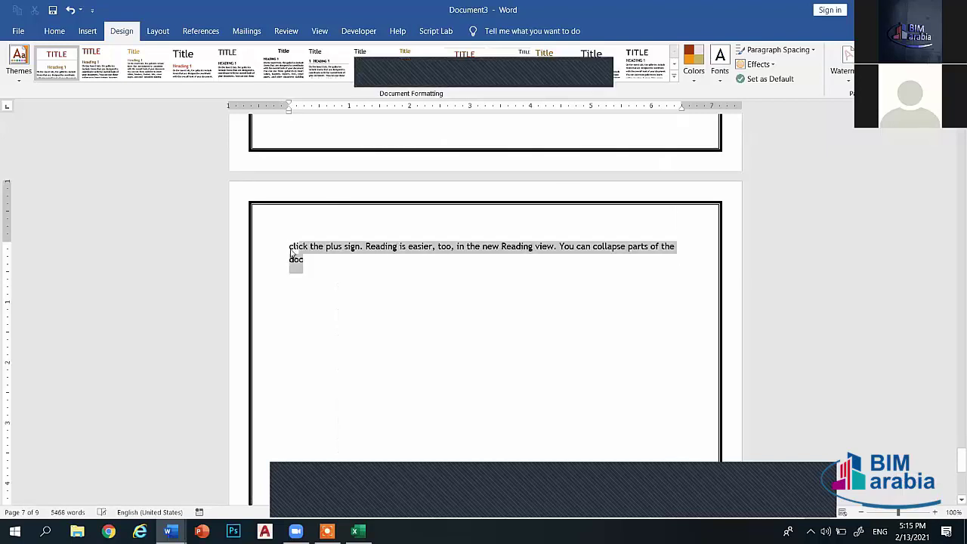
key("Delete")
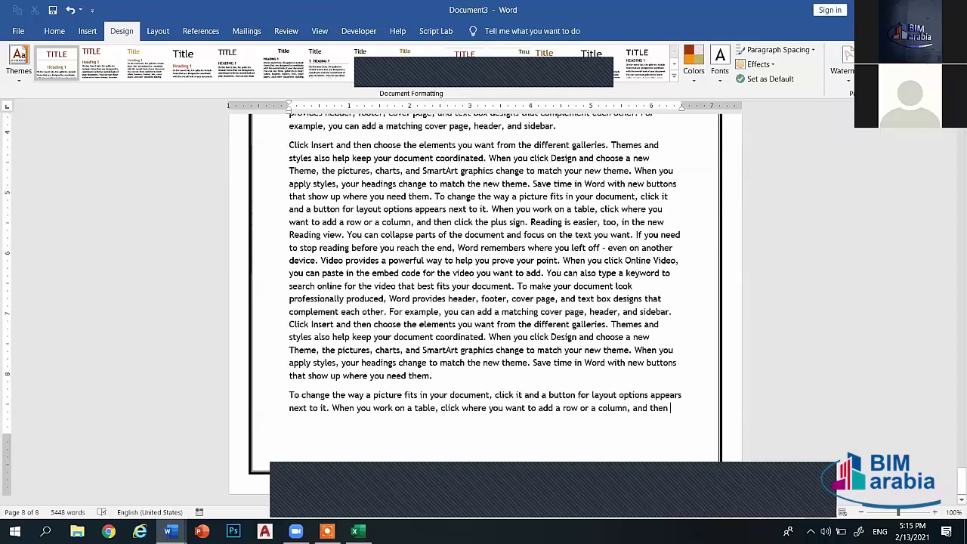
Remove the added blank final page so the document ends at 8 pages
key("ctrl+Return")
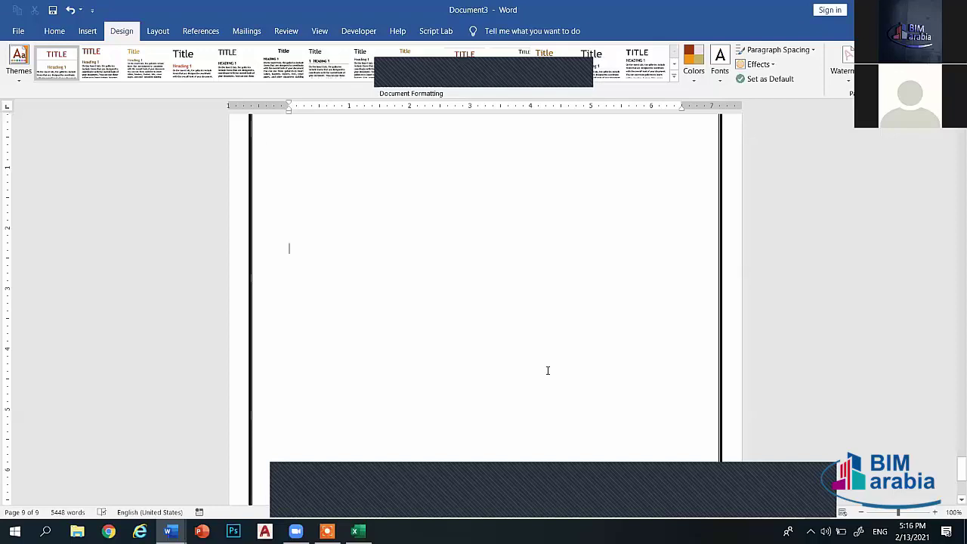
scroll(548, 370, "up", 5)
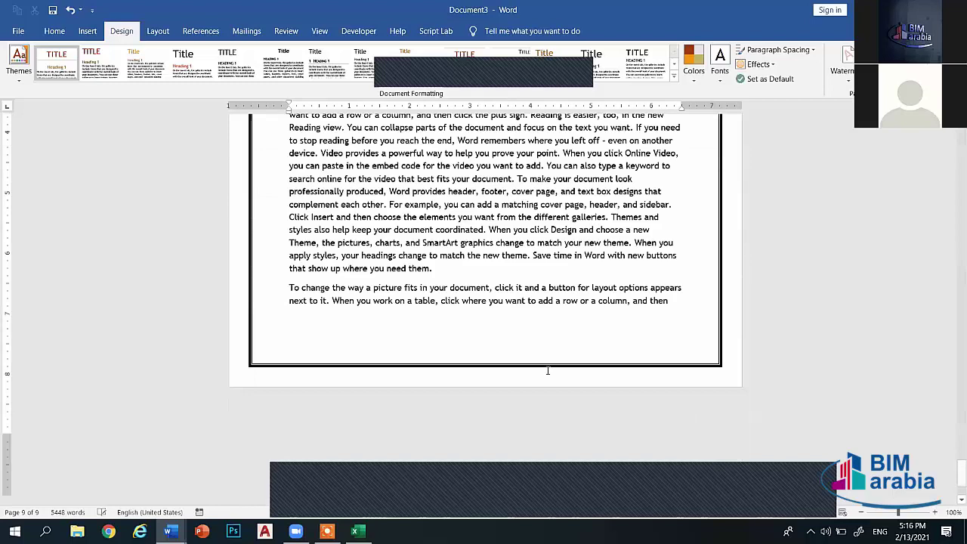
scroll(548, 370, "up", 3)
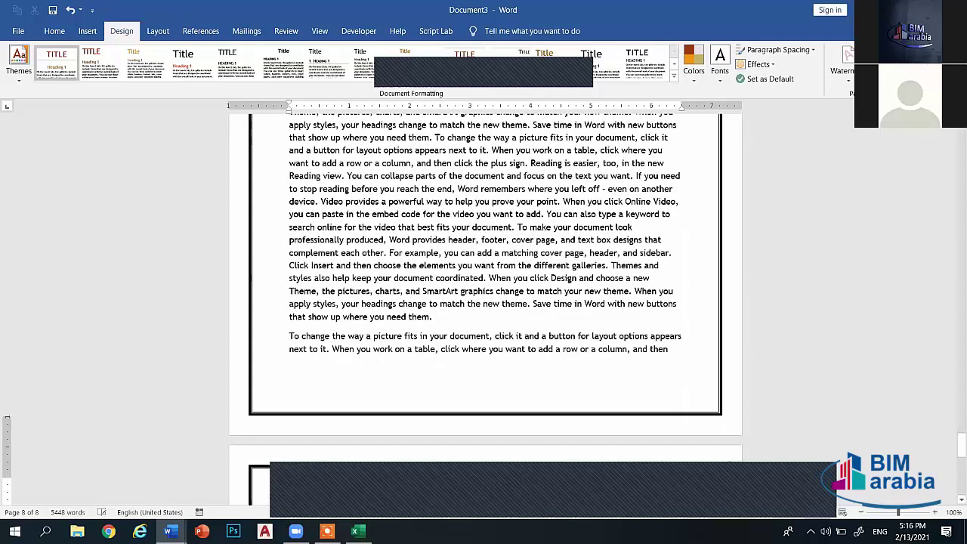
scroll(487, 290, "down", 1)
scroll(486, 290, "down", 5)
scroll(487, 290, "down", 2)
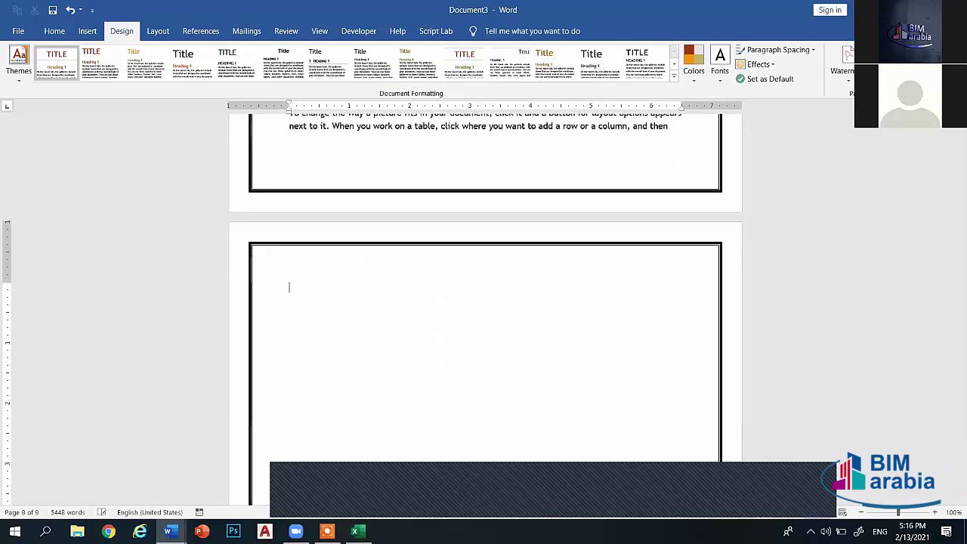
key("BackSpace")
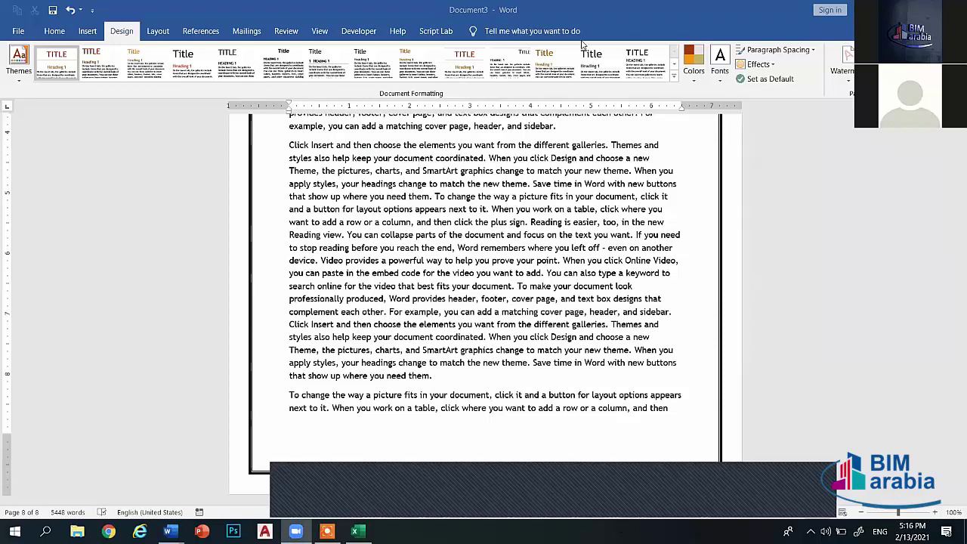
scroll(522, 423, "up", 2)
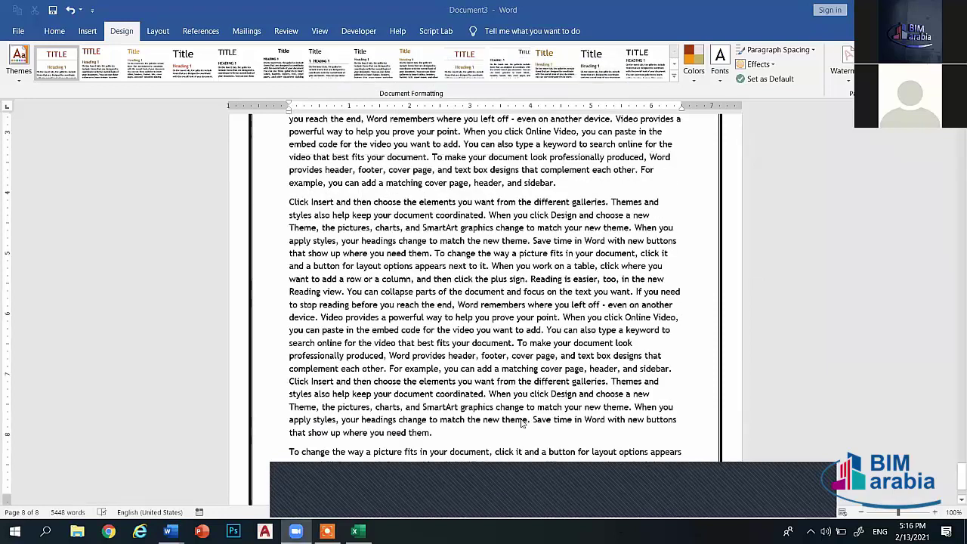
scroll(521, 423, "up", 10)
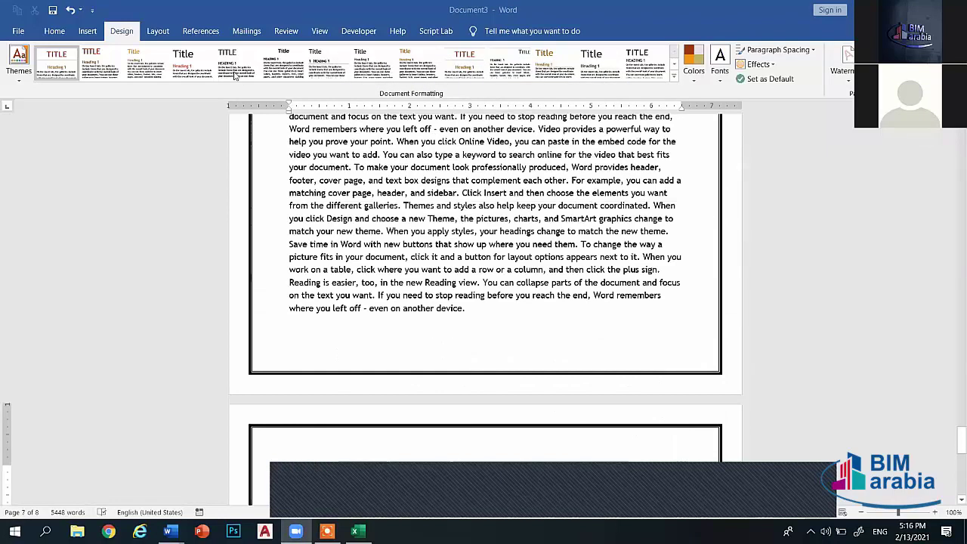
scroll(487, 323, "up", 7)
scroll(476, 257, "up", 1)
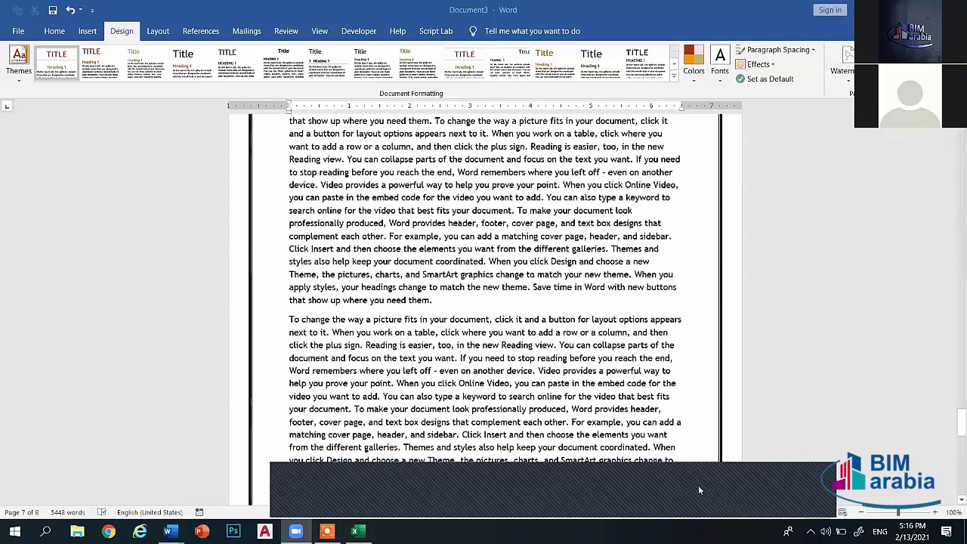
Place the cursor after the paragraph ending 'them.' and browse the ribbon tabs from Layout through Developer back to Home
left_click(444, 306)
left_click(158, 31)
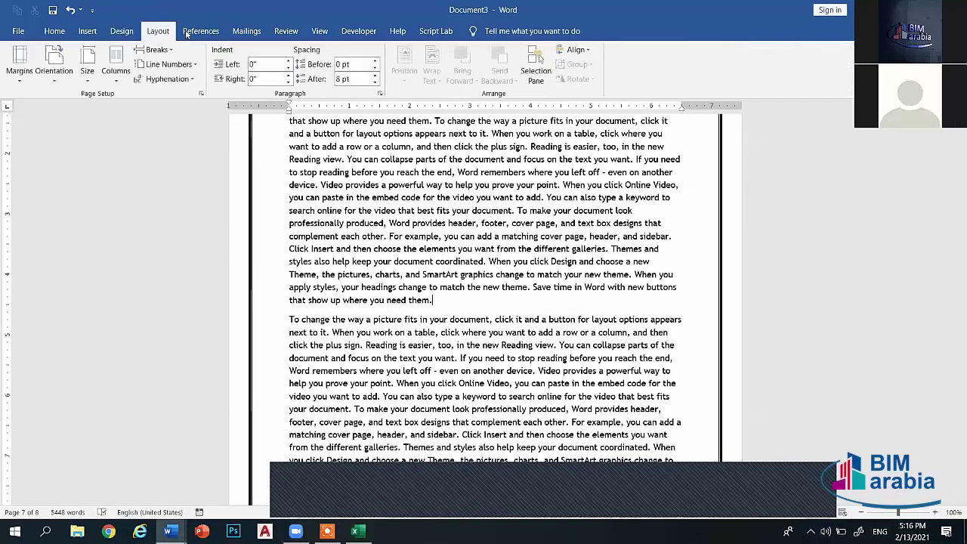
left_click(200, 31)
left_click(246, 31)
left_click(285, 31)
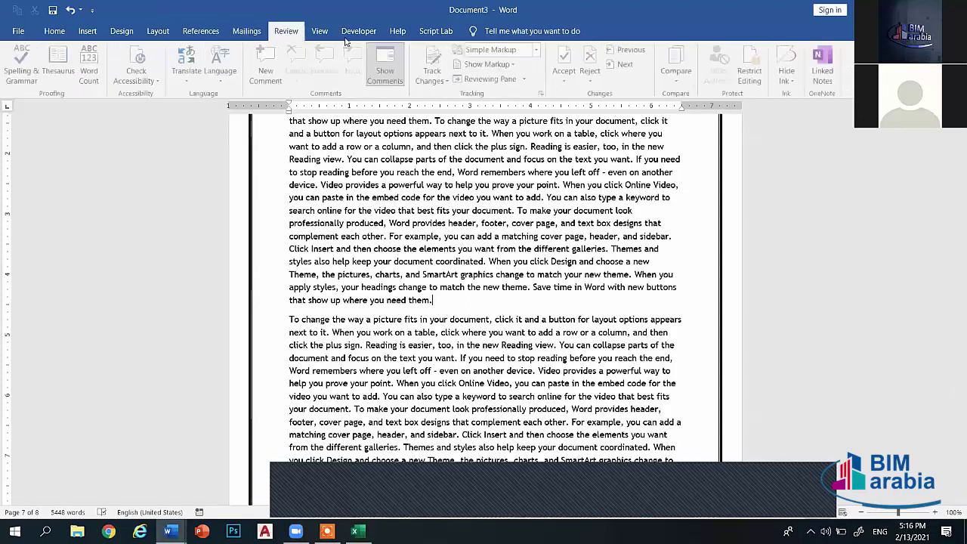
left_click(319, 31)
left_click(359, 31)
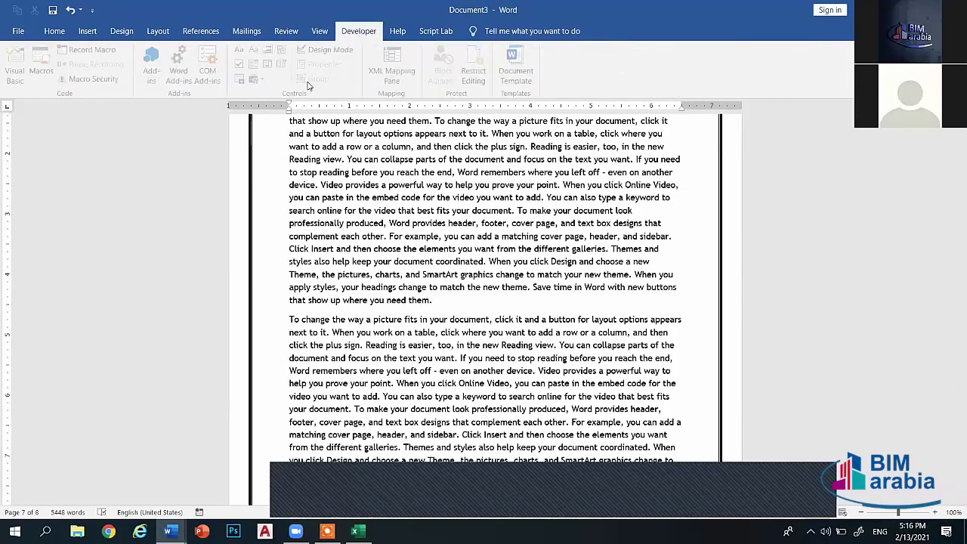
left_click(117, 31)
left_click(87, 31)
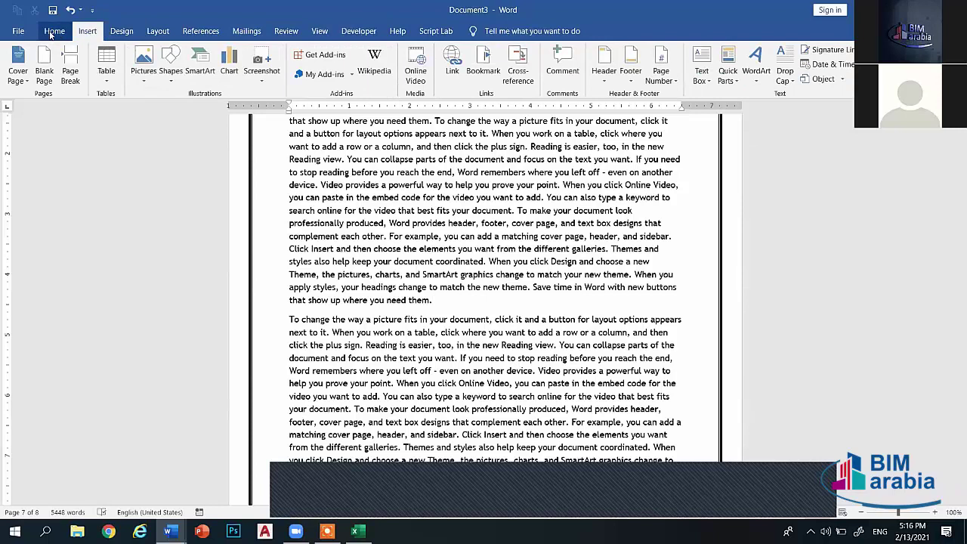
left_click(54, 31)
Close Document3 without saving its changes
scroll(783, 211, "up", 4)
scroll(784, 212, "up", 4)
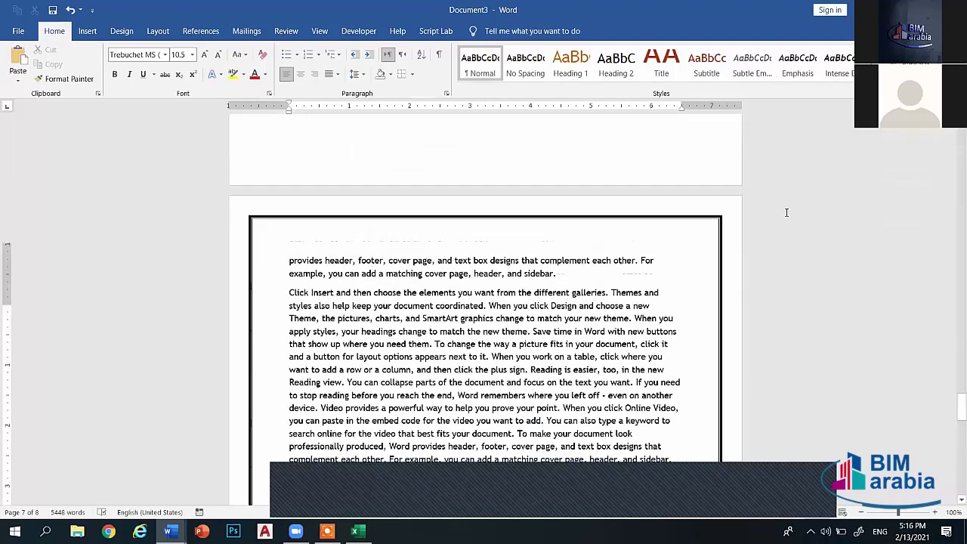
scroll(784, 212, "up", 4)
scroll(954, 418, "up", 4)
left_click_drag(962, 381, 960, 151)
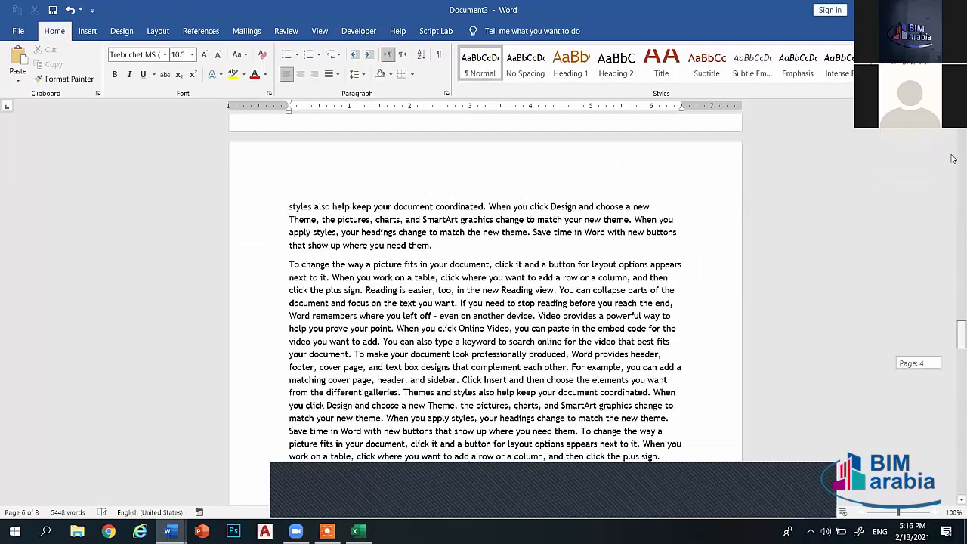
left_click_drag(961, 363, 962, 318)
left_click(954, 10)
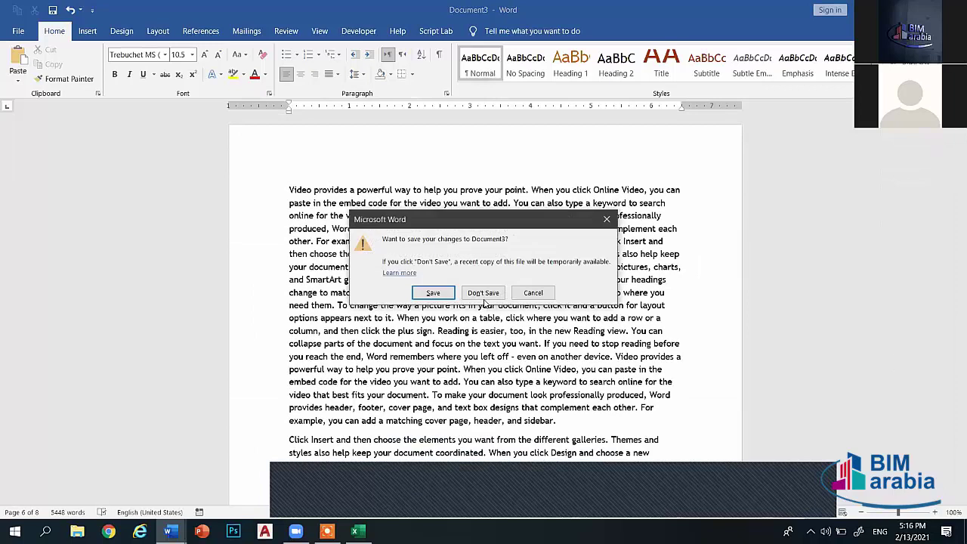
left_click(484, 296)
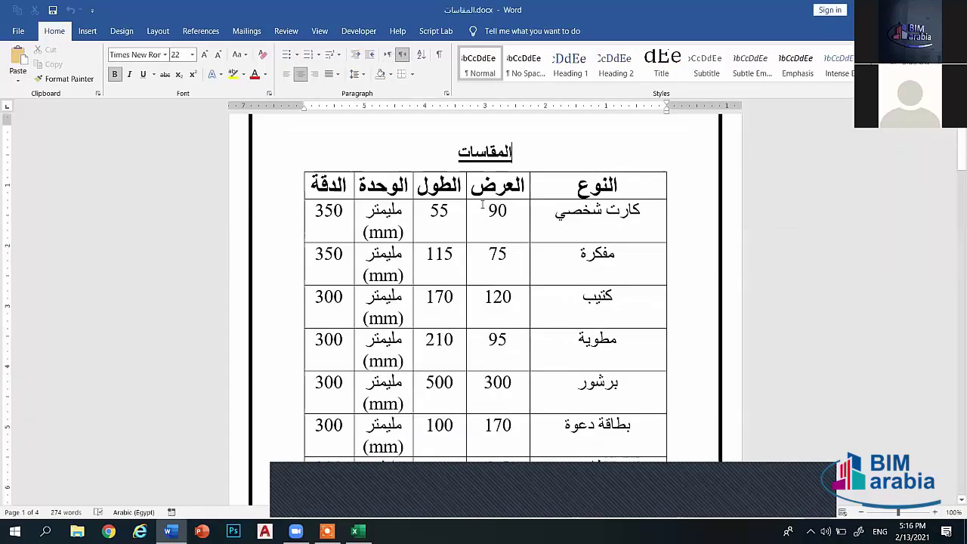
scroll(551, 216, "down", 4)
scroll(841, 286, "up", 4)
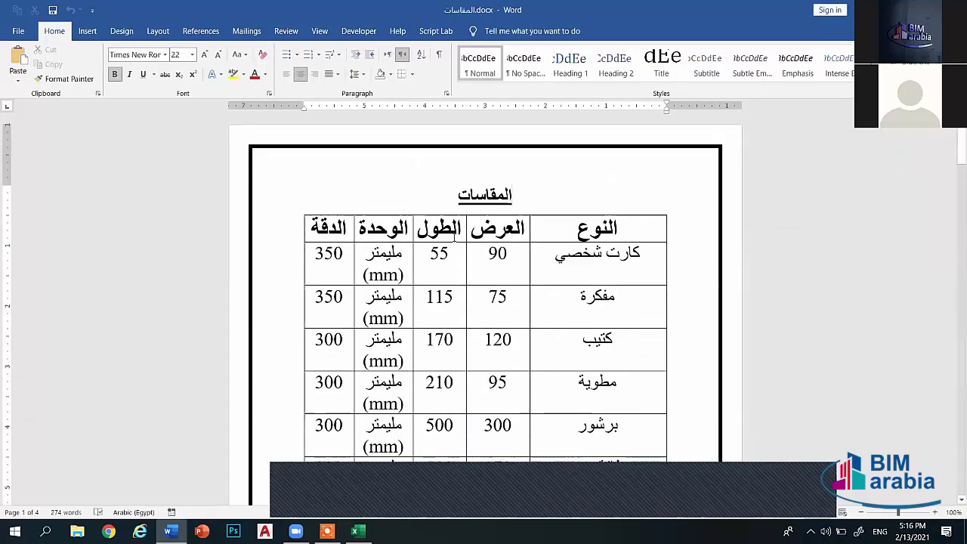
double_click(484, 195)
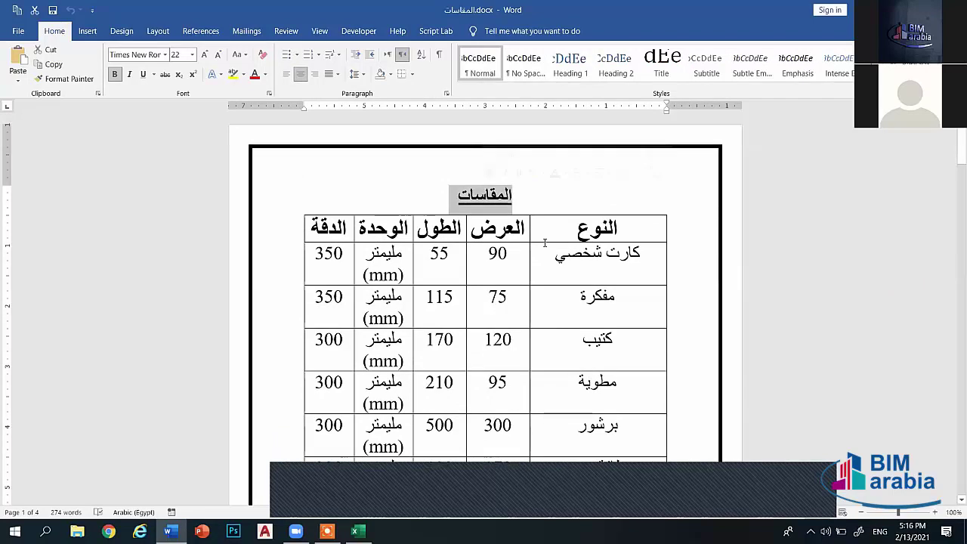
left_click(580, 254)
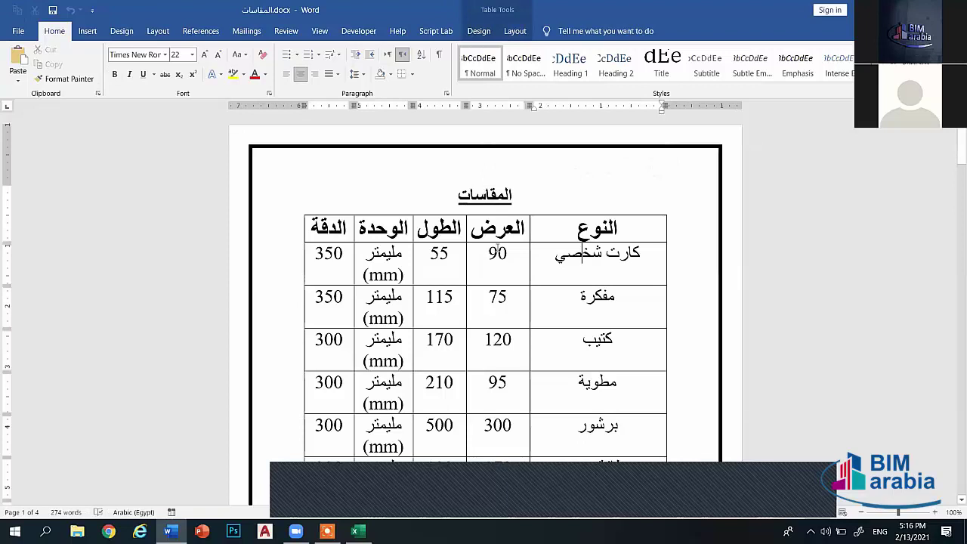
left_click_drag(488, 253, 507, 254)
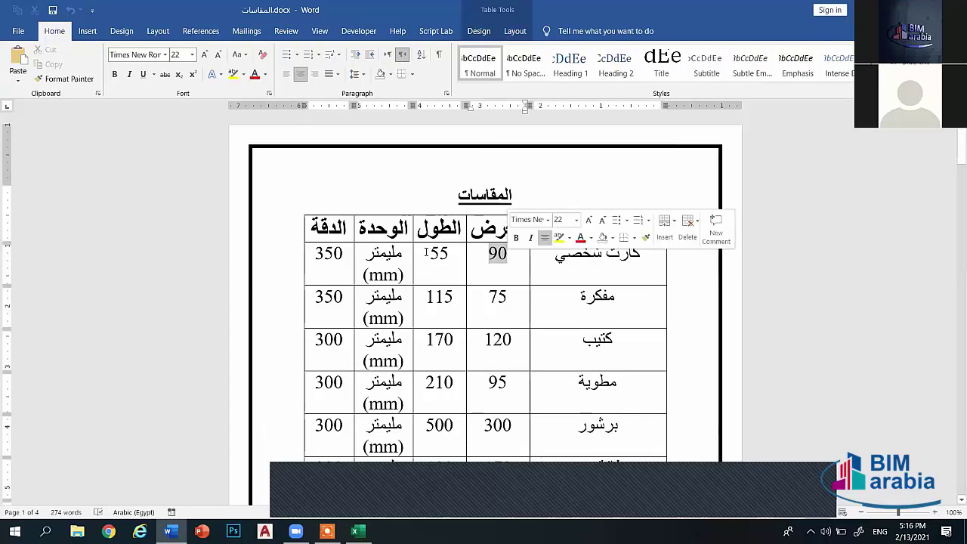
left_click_drag(428, 253, 451, 254)
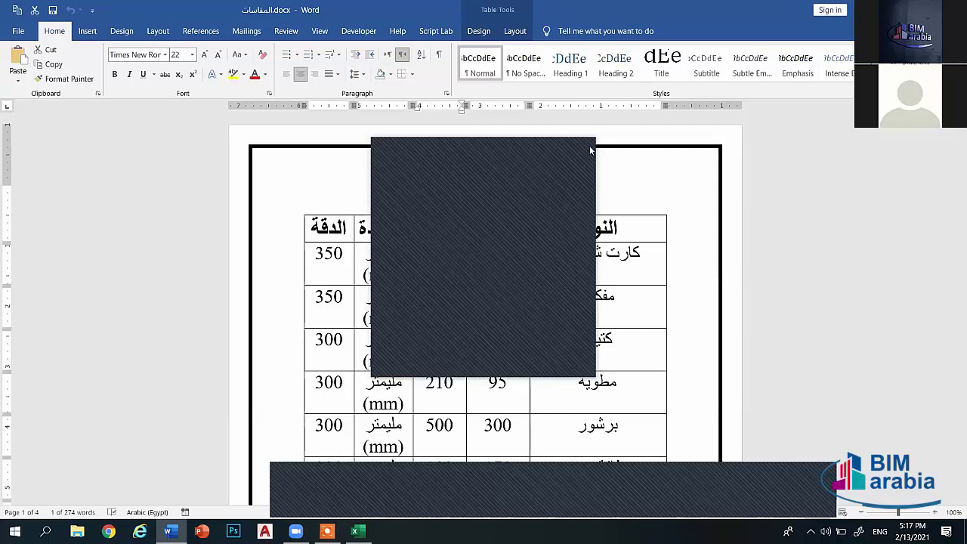
scroll(459, 303, "down", 1)
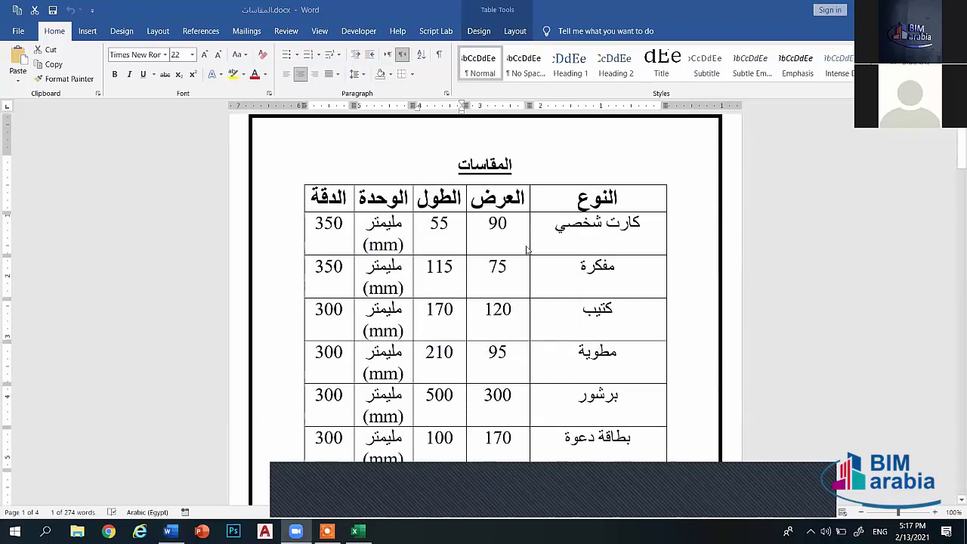
left_click(549, 236)
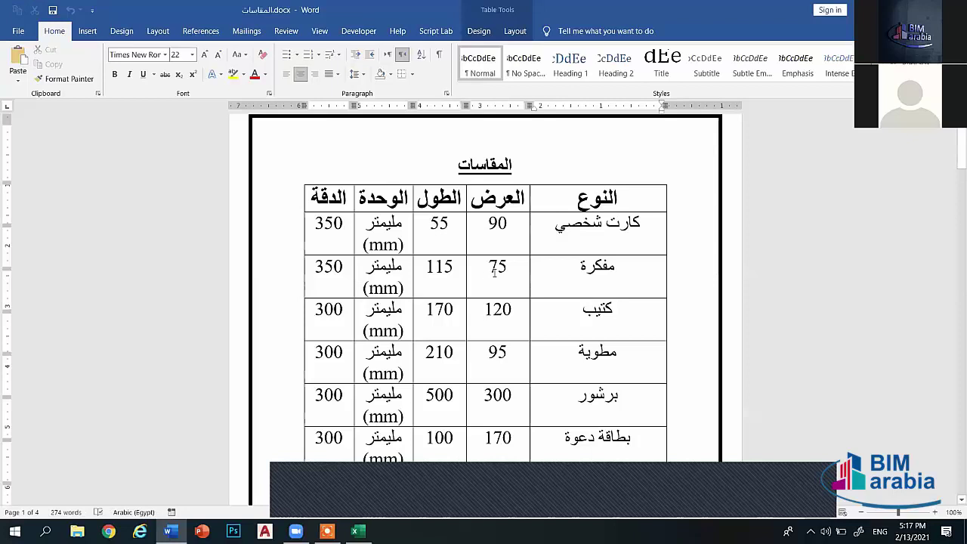
scroll(495, 273, "down", 5)
scroll(495, 273, "down", 4)
scroll(495, 273, "down", 5)
scroll(495, 273, "down", 7)
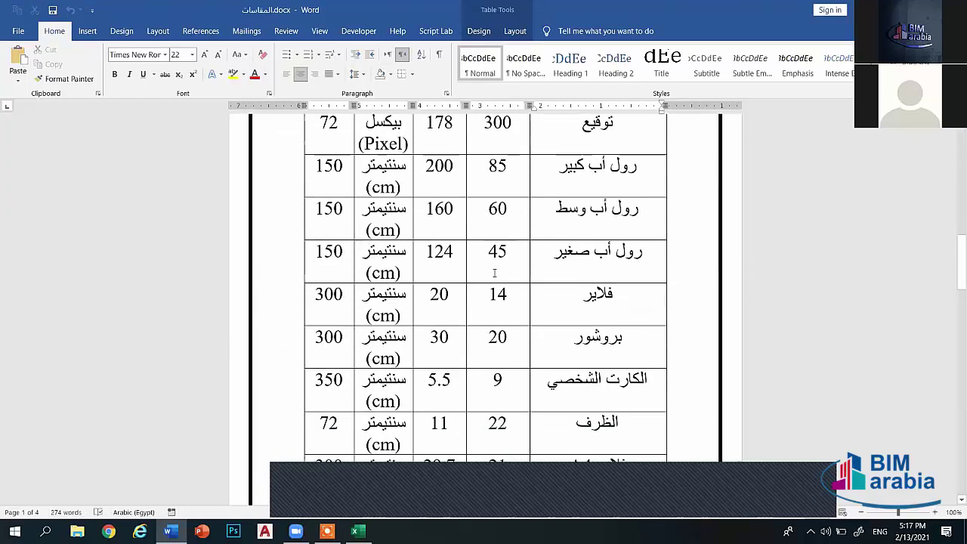
scroll(635, 334, "down", 5)
scroll(635, 334, "down", 4)
scroll(554, 335, "down", 5)
scroll(555, 334, "down", 4)
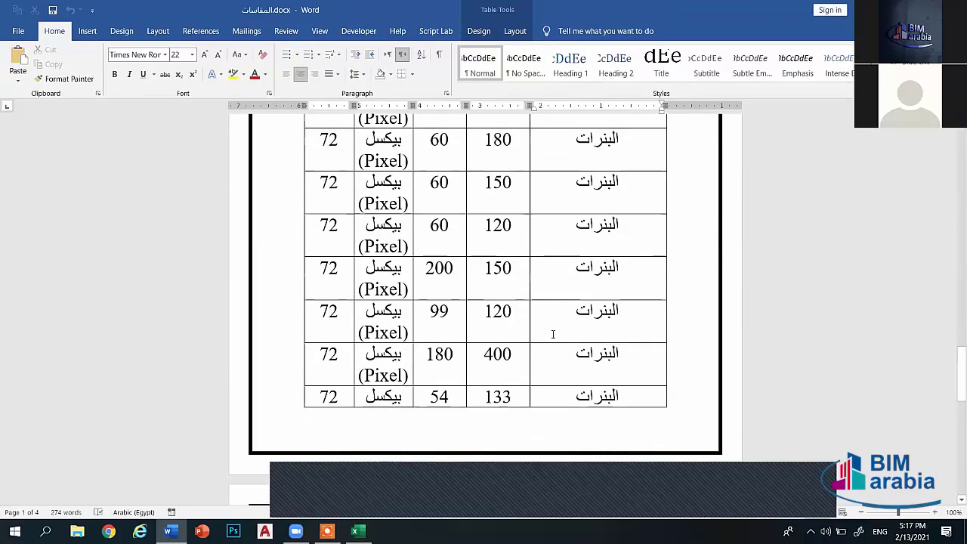
scroll(554, 334, "down", 6)
scroll(553, 334, "down", 3)
scroll(554, 334, "up", 5)
scroll(554, 334, "up", 3)
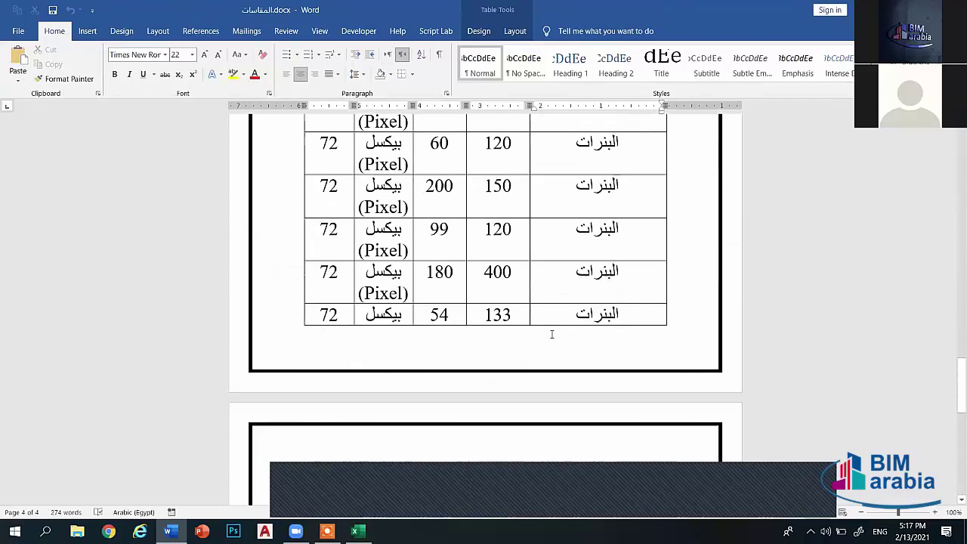
scroll(552, 333, "up", 7)
scroll(552, 333, "up", 5)
scroll(552, 335, "up", 7)
scroll(552, 335, "up", 6)
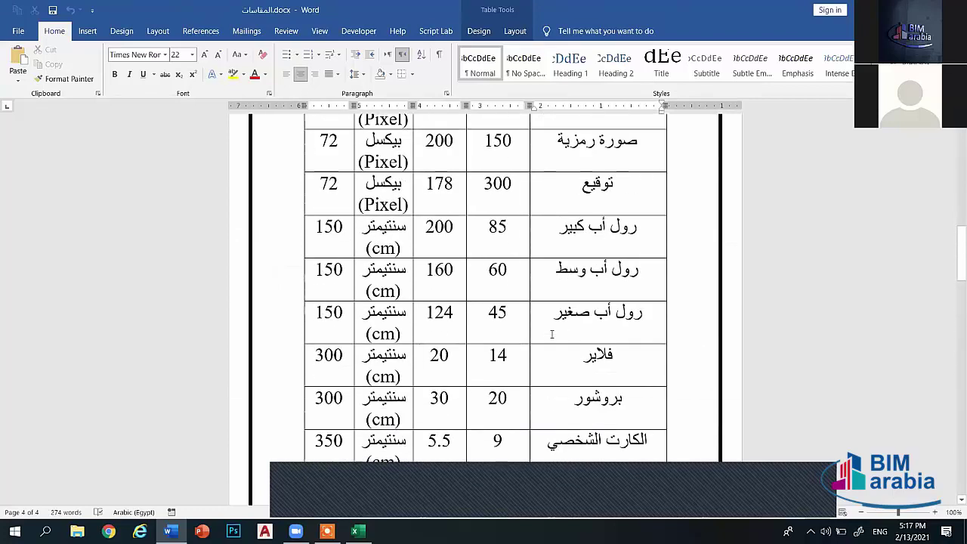
scroll(554, 337, "up", 7)
scroll(553, 336, "up", 10)
scroll(553, 335, "up", 5)
scroll(529, 317, "up", 1)
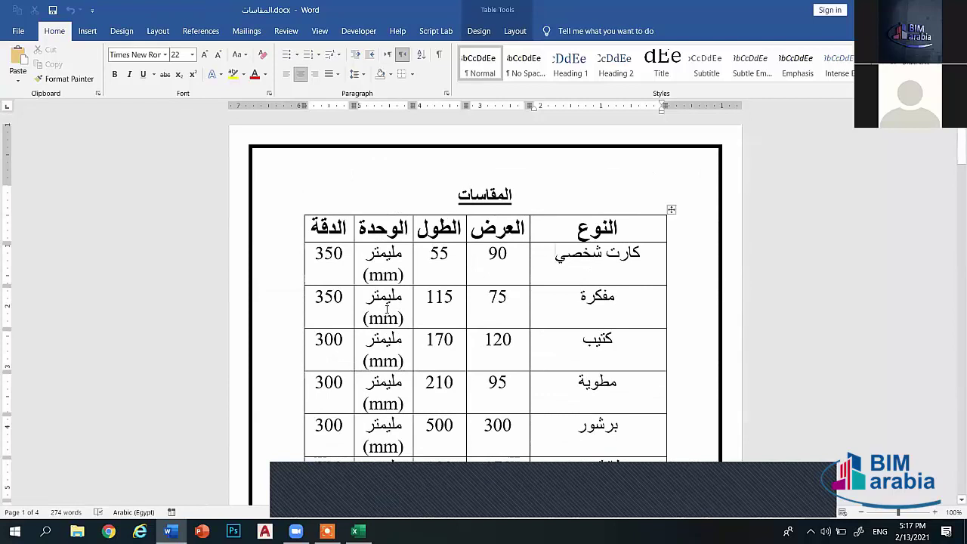
scroll(388, 343, "down", 5)
scroll(388, 410, "down", 2)
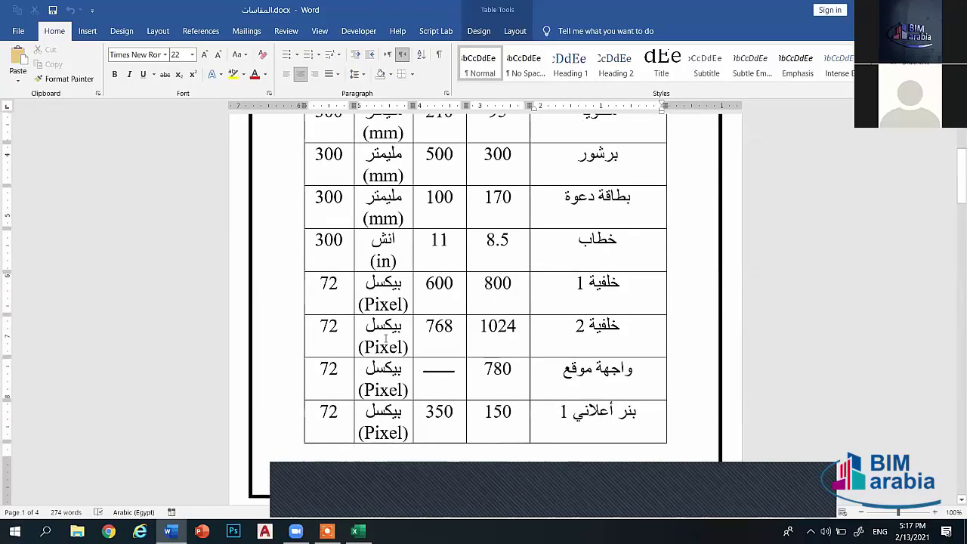
scroll(384, 411, "down", 3)
scroll(384, 408, "down", 4)
scroll(385, 404, "down", 5)
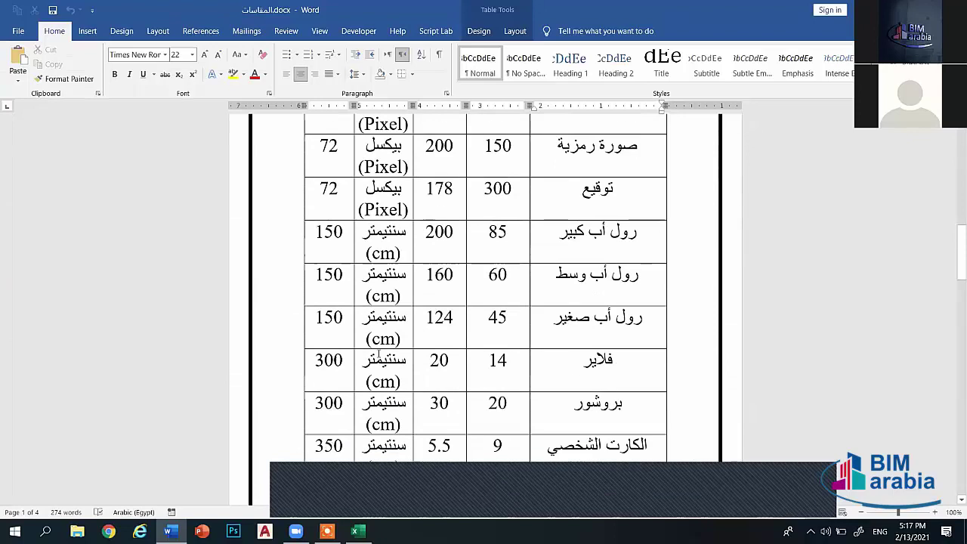
scroll(386, 396, "down", 4)
scroll(386, 396, "down", 3)
scroll(385, 396, "down", 3)
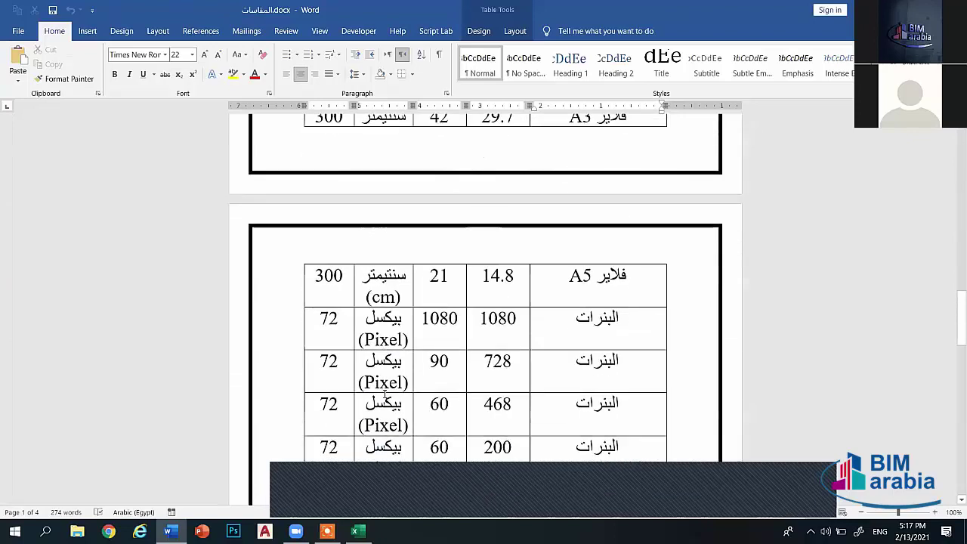
scroll(385, 396, "up", 10)
scroll(386, 396, "up", 5)
scroll(378, 340, "up", 8)
scroll(366, 272, "up", 6)
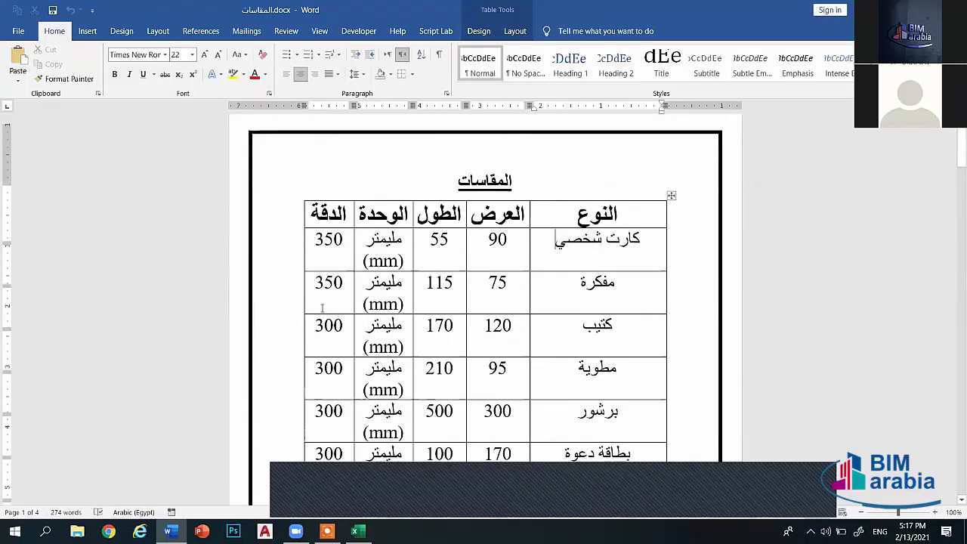
left_click(358, 250)
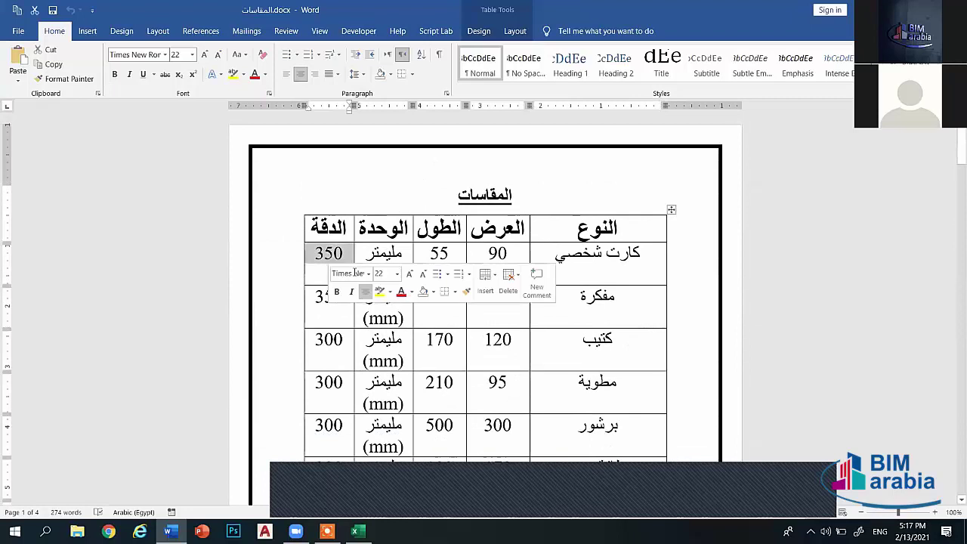
left_click(602, 254)
left_click(386, 270)
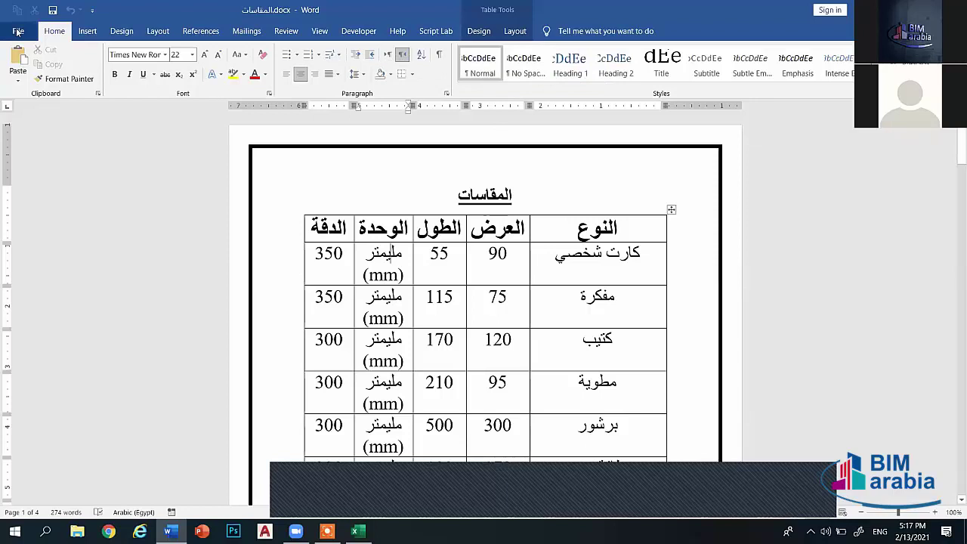
Open Word Options from the File menu on the Advanced page
left_click(18, 31)
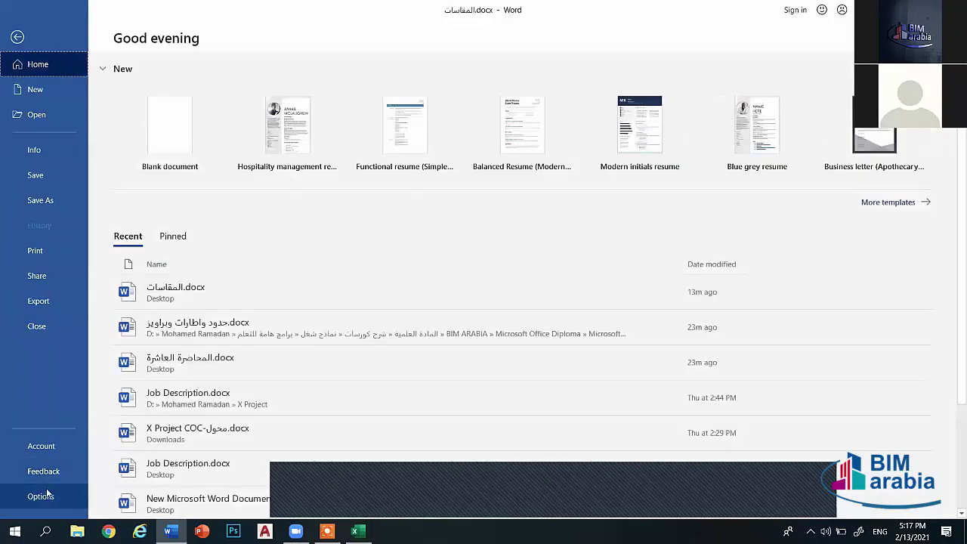
left_click(45, 496)
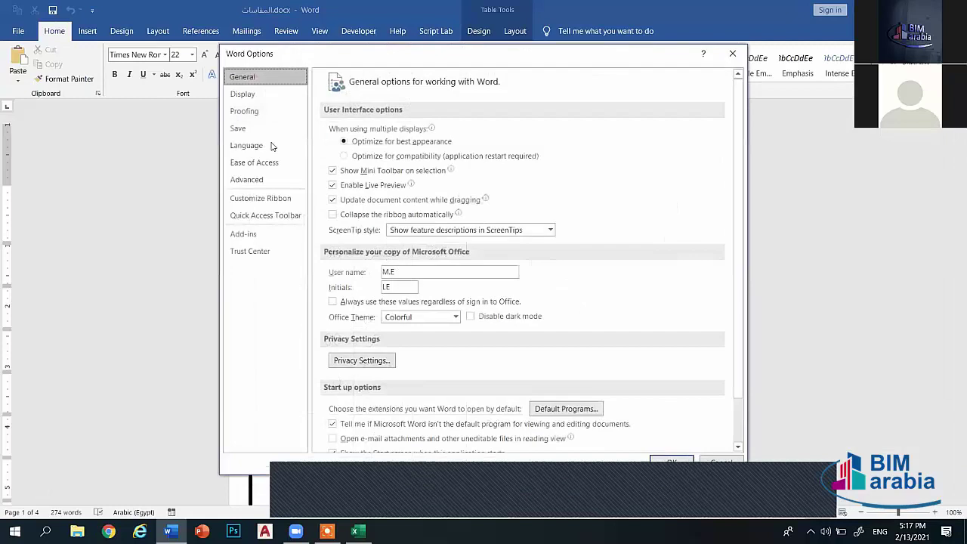
left_click(248, 179)
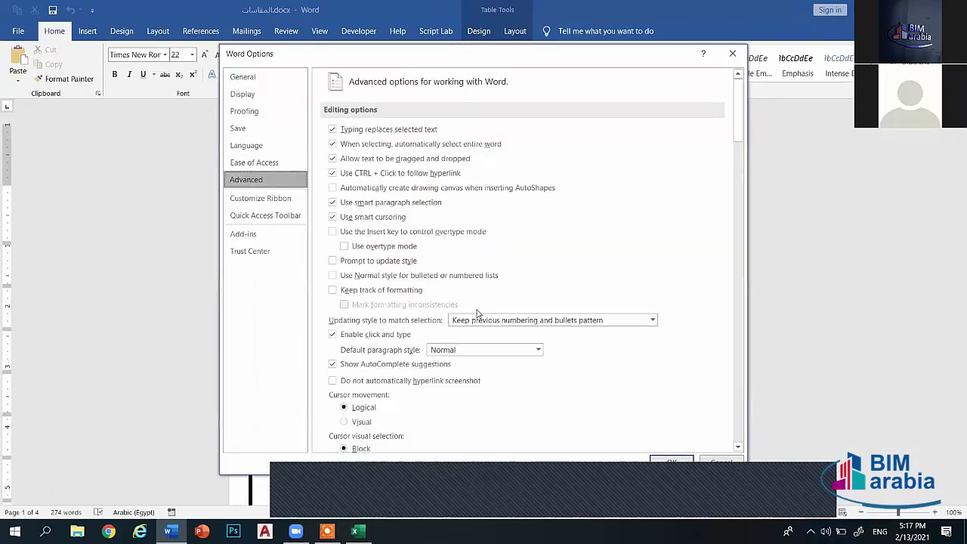
Scroll through the Advanced settings to review the editing, display and layout options
scroll(478, 313, "down", 15)
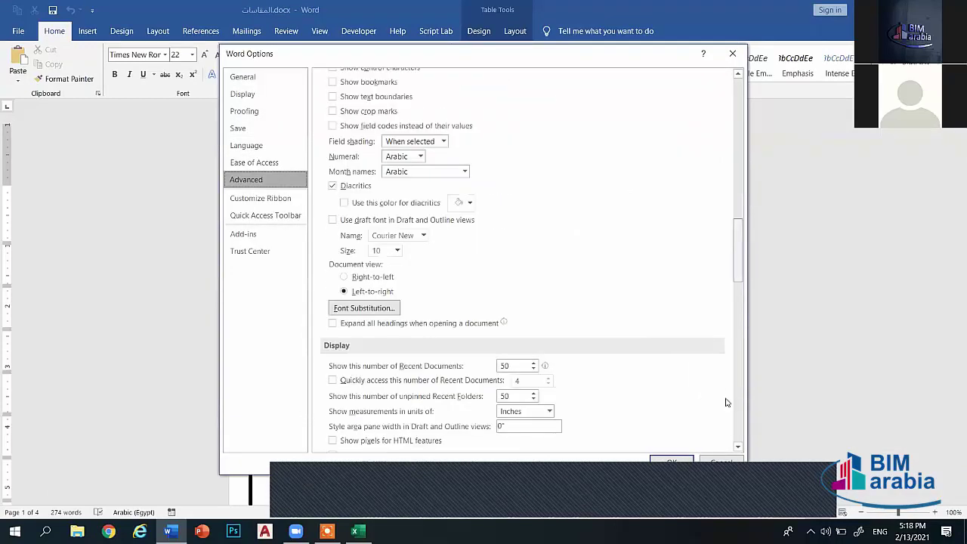
scroll(725, 402, "down", 15)
scroll(723, 434, "down", 2)
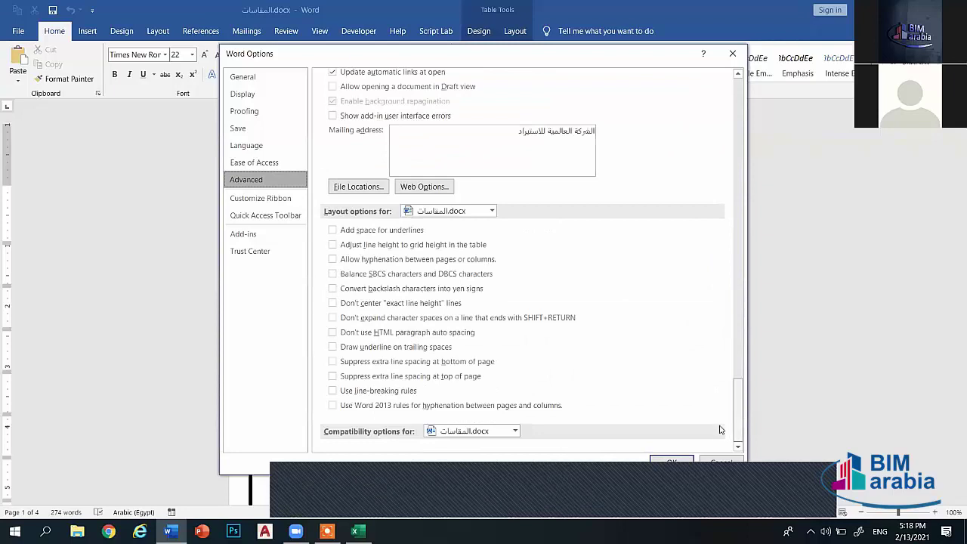
scroll(725, 389, "up", 4)
scroll(726, 380, "up", 1)
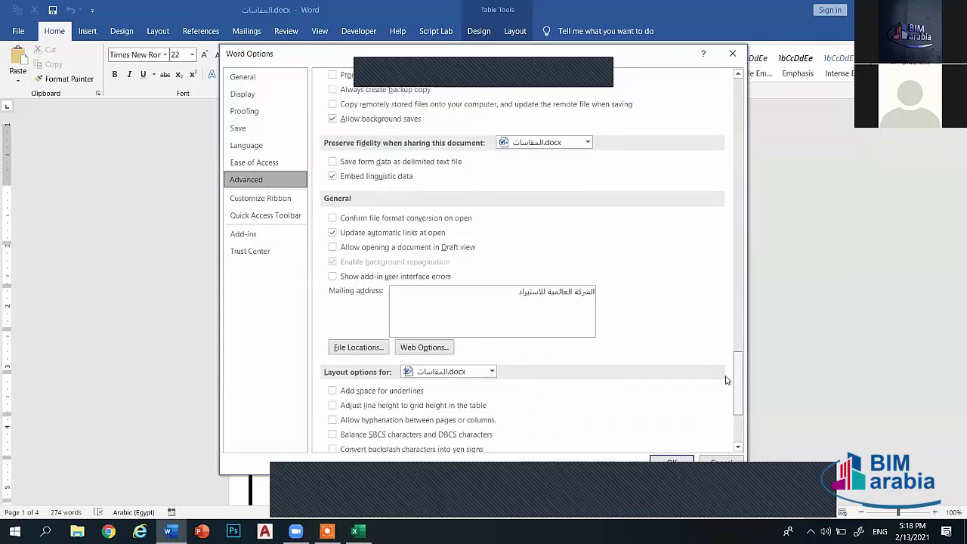
scroll(726, 380, "up", 1)
scroll(726, 374, "up", 1)
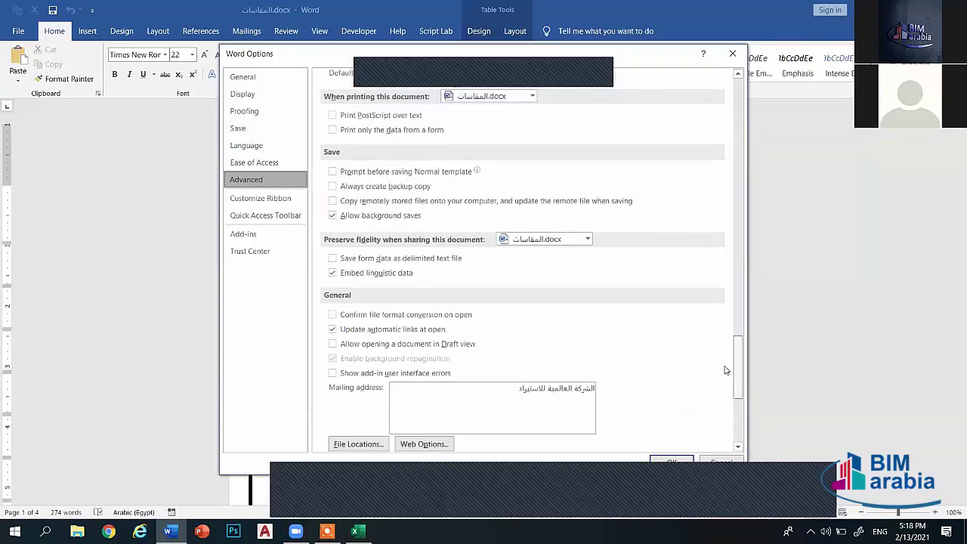
scroll(725, 370, "up", 1)
scroll(727, 378, "down", 5)
scroll(742, 430, "down", 1)
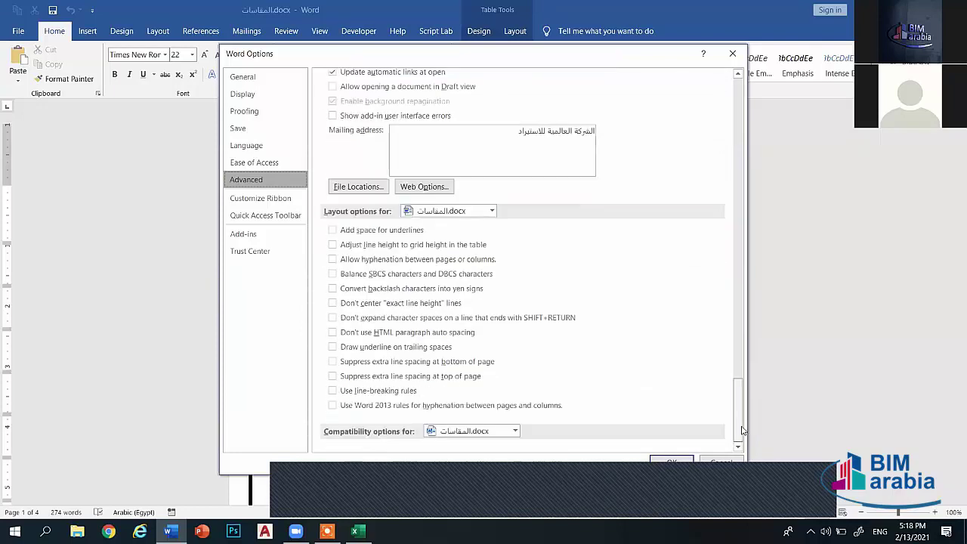
left_click_drag(742, 412, 732, 280)
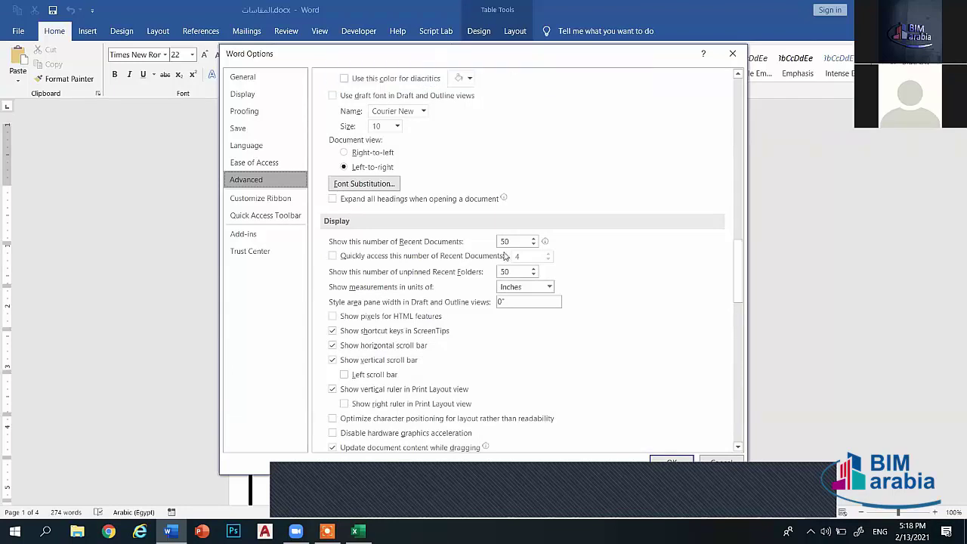
Check the 'Show measurements in units of' list in Word Options > Advanced, leaving it on Inches
left_click(550, 287)
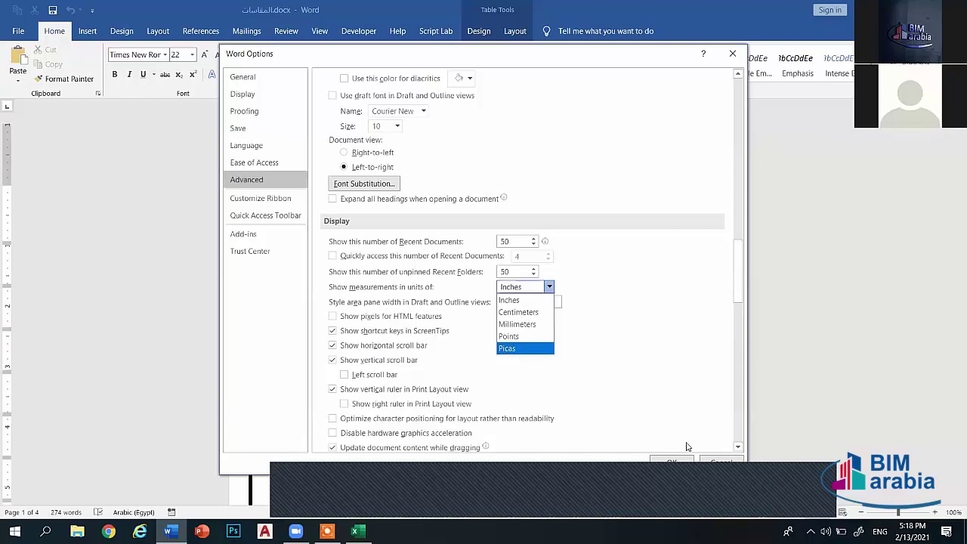
left_click(708, 460)
left_click(708, 462)
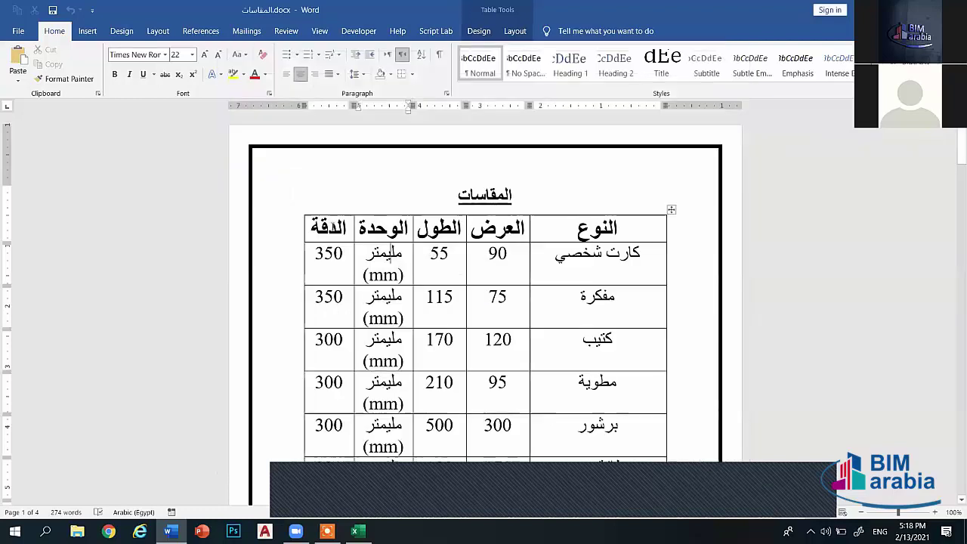
left_click(20, 34)
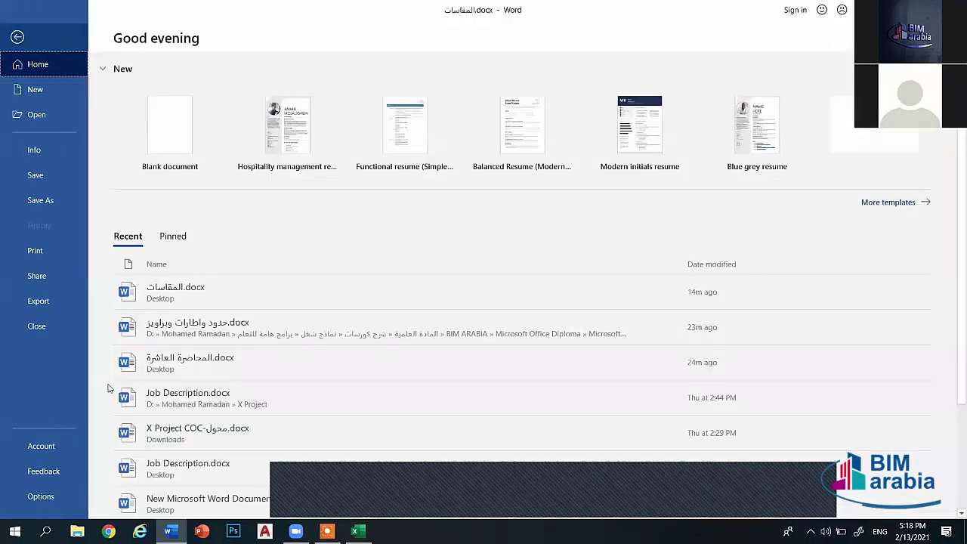
left_click(41, 497)
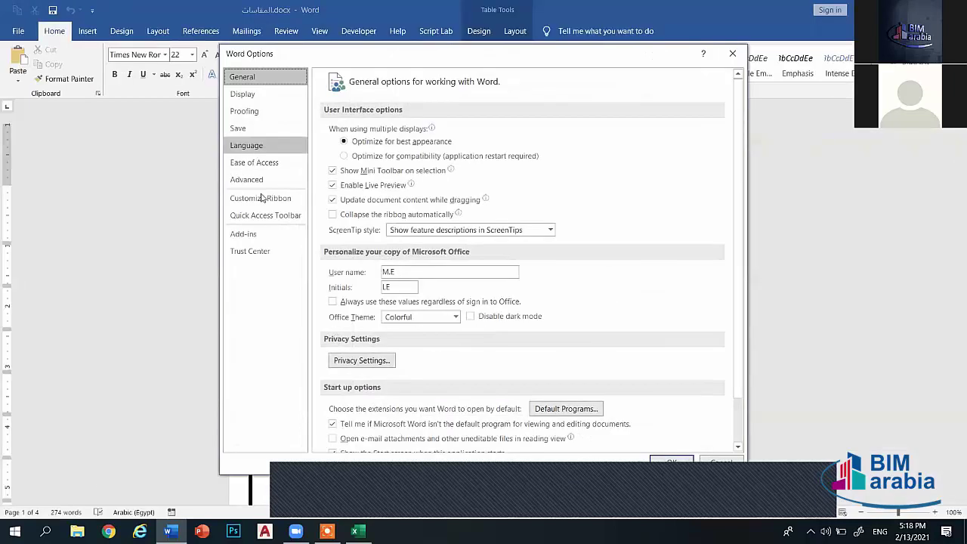
left_click(257, 179)
scroll(570, 228, "down", 15)
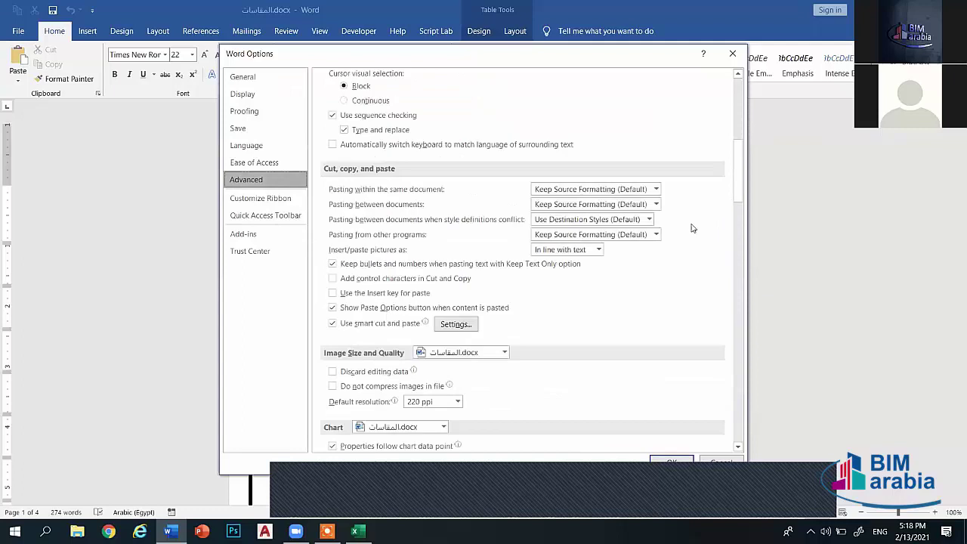
scroll(570, 229, "down", 4)
scroll(393, 199, "down", 5)
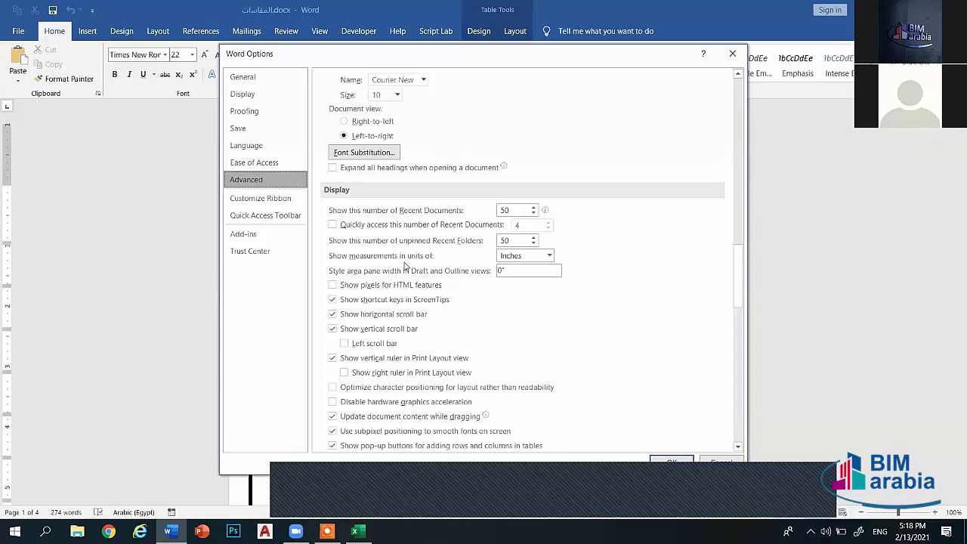
left_click(549, 255)
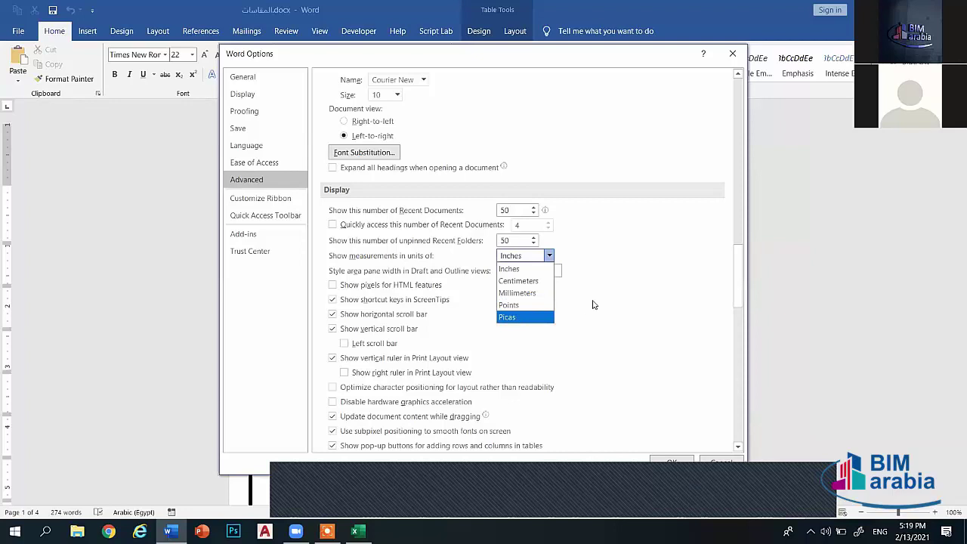
left_click(570, 286)
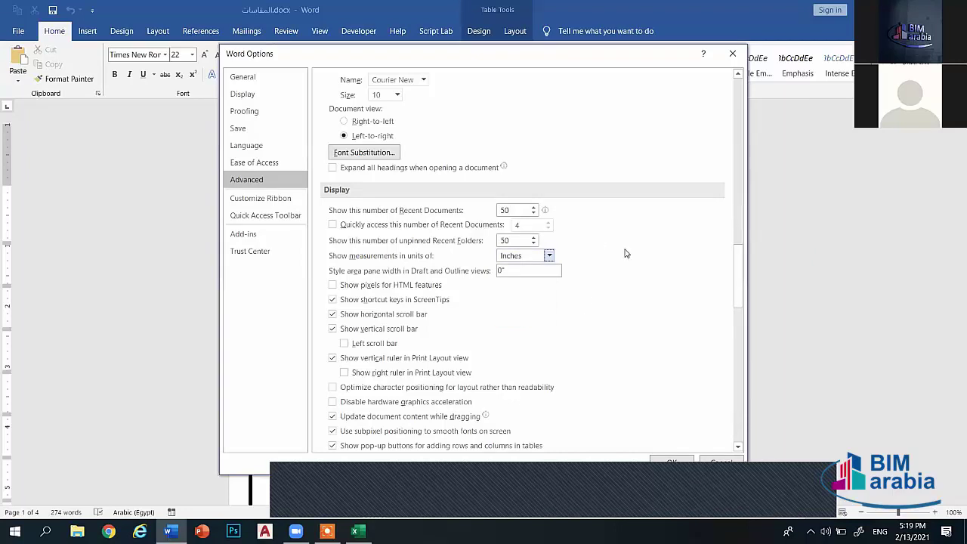
left_click(726, 463)
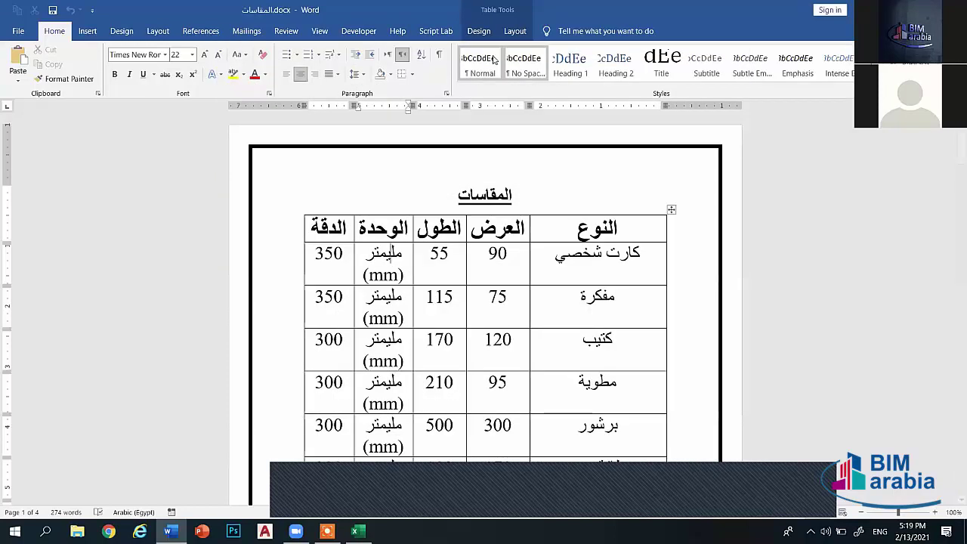
Bring up the custom paper size settings and move Page Setup beside the table
left_click(158, 31)
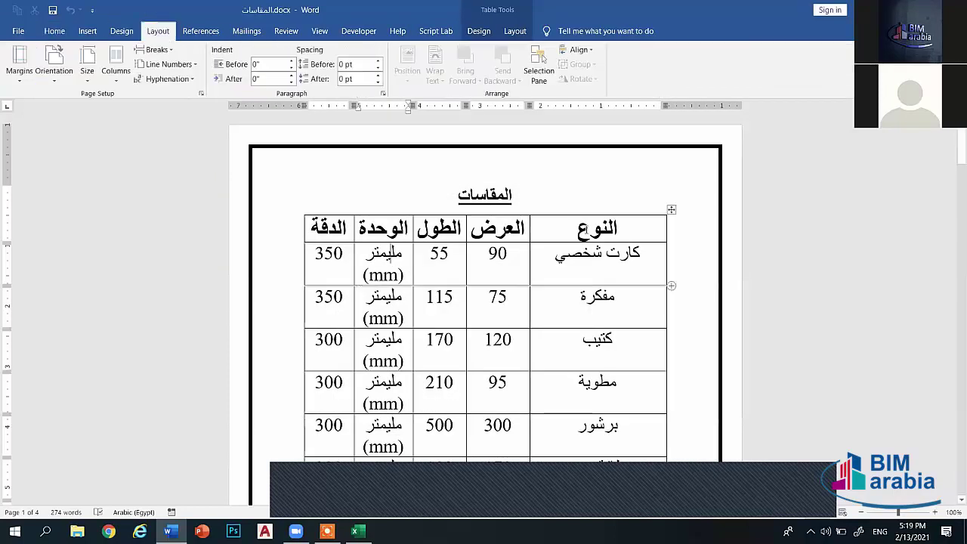
left_click(200, 94)
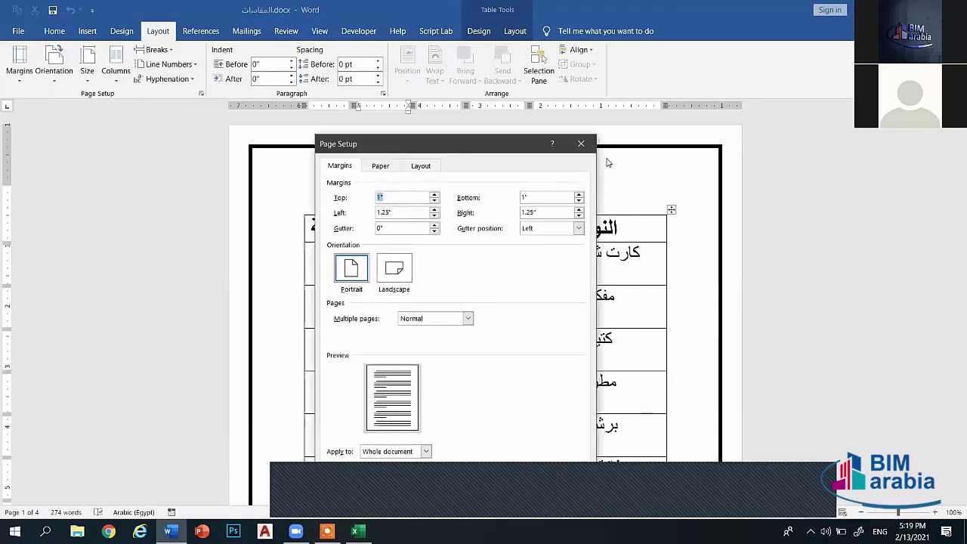
left_click(581, 143)
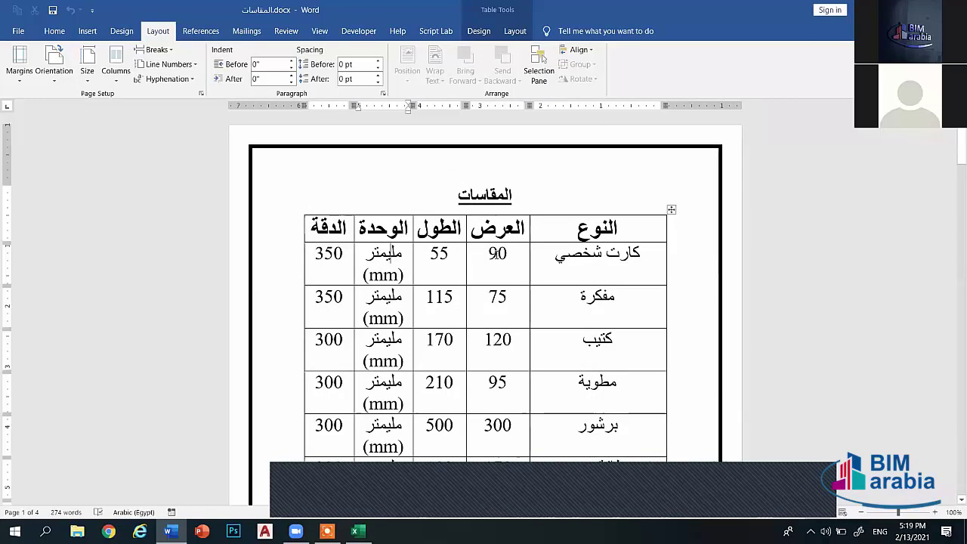
left_click(87, 75)
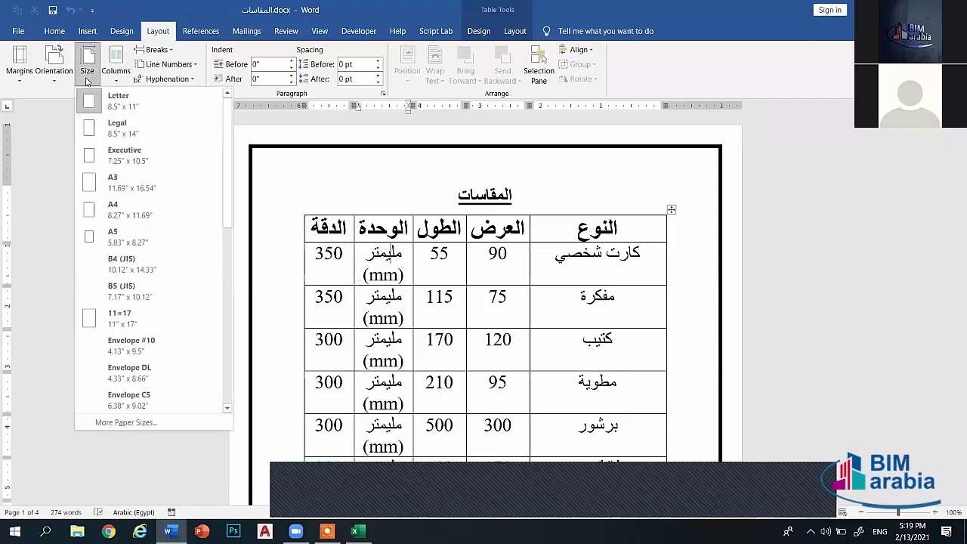
left_click(132, 425)
left_click_drag(427, 144, 758, 96)
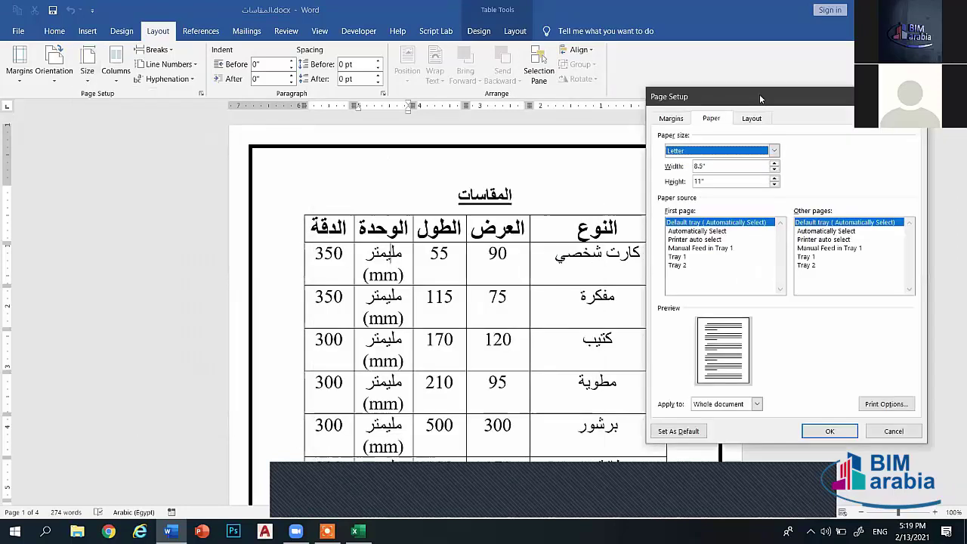
Enter a 90 by 55 custom paper size and try to apply it
left_click(705, 165)
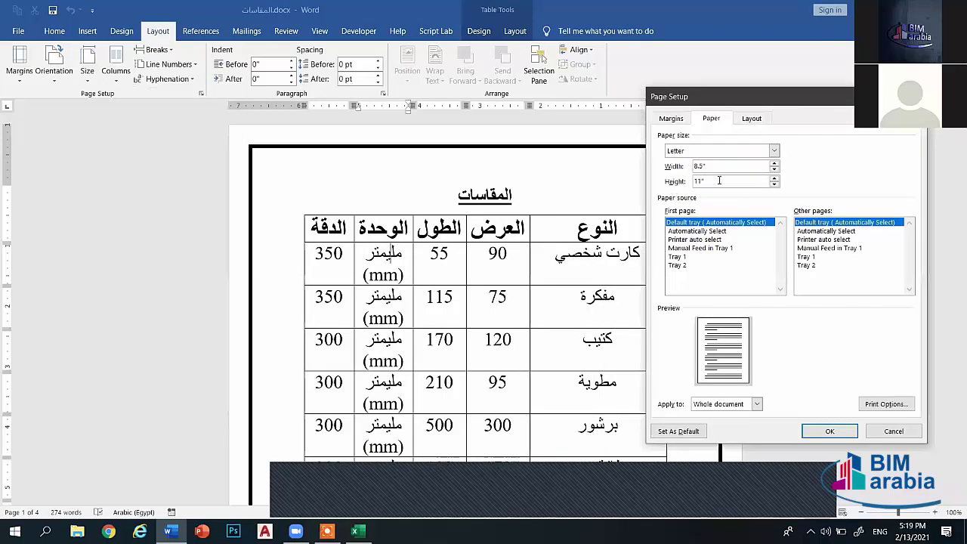
double_click(707, 181)
double_click(706, 166)
key("BackSpace")
left_click_drag(711, 165, 678, 172)
type("0")
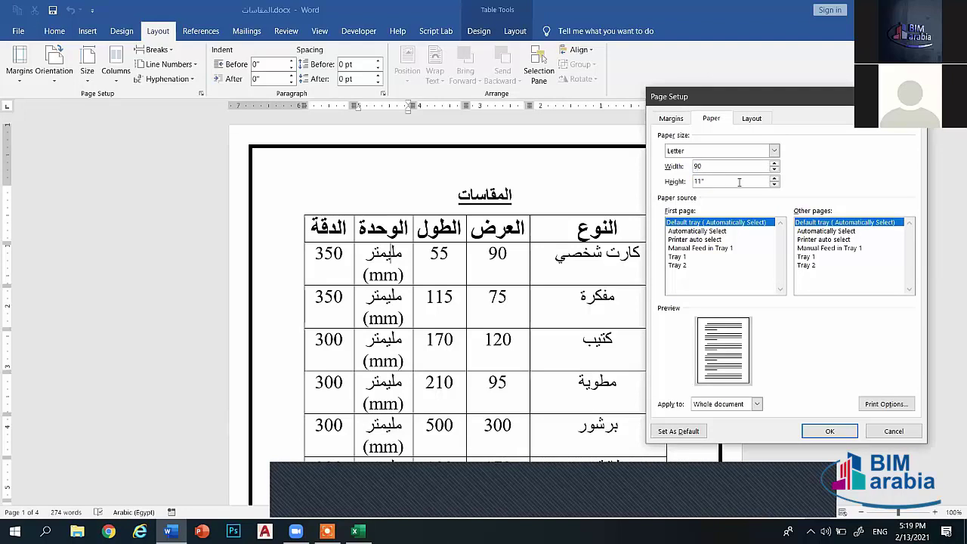
key("Tab")
left_click(829, 430)
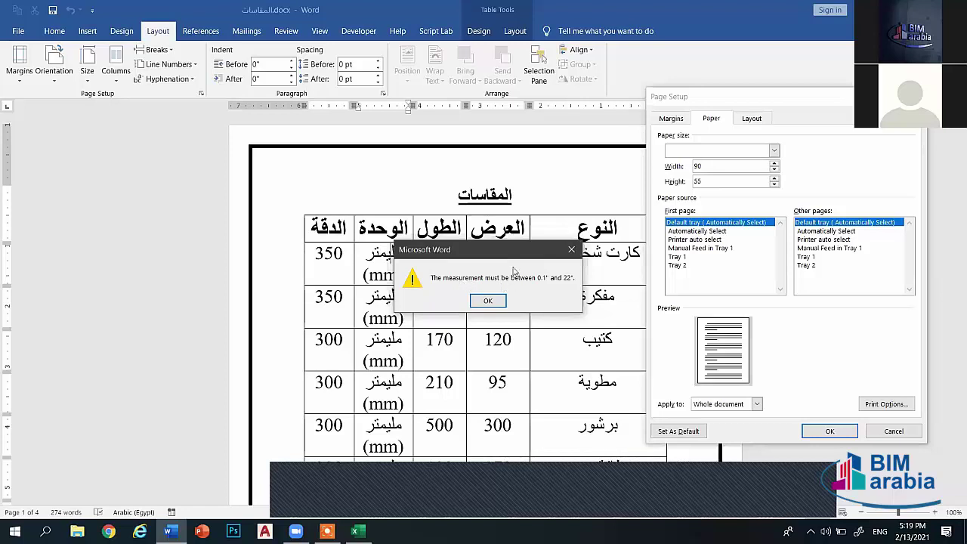
Dismiss the 0.1–22 inch out-of-range error and close Page Setup unchanged
left_click_drag(508, 257, 560, 356)
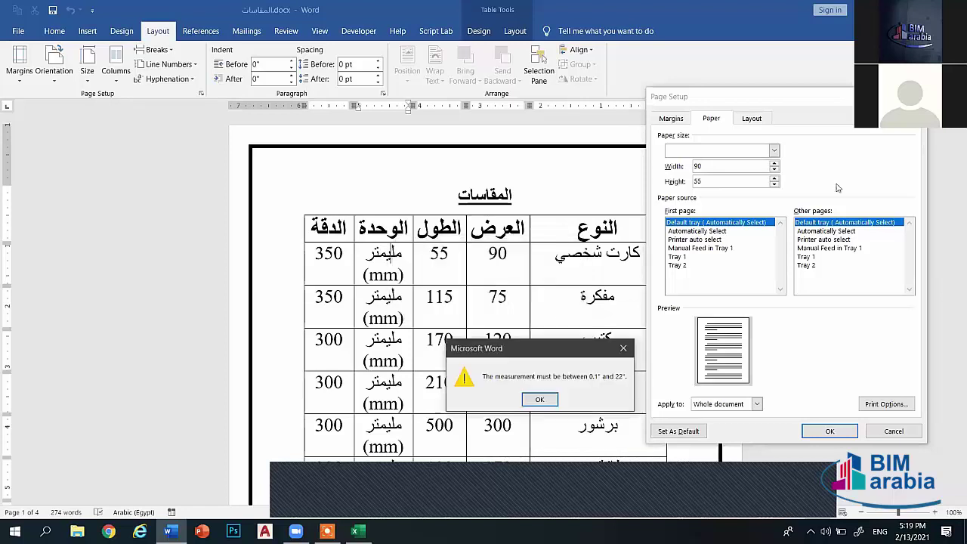
left_click(705, 165)
left_click(535, 399)
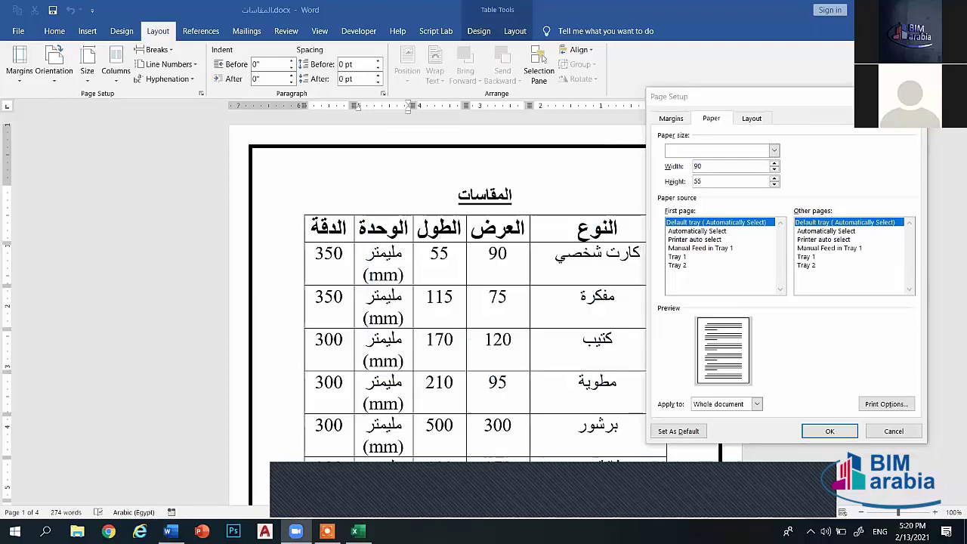
key("Escape")
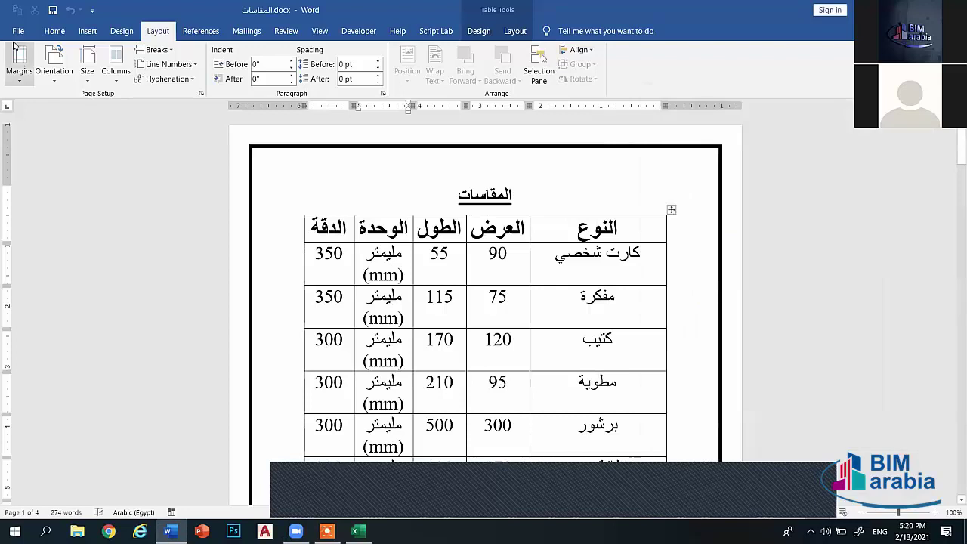
Switch Word's measurement units to Millimeters in Options > Advanced
left_click(18, 31)
left_click(41, 496)
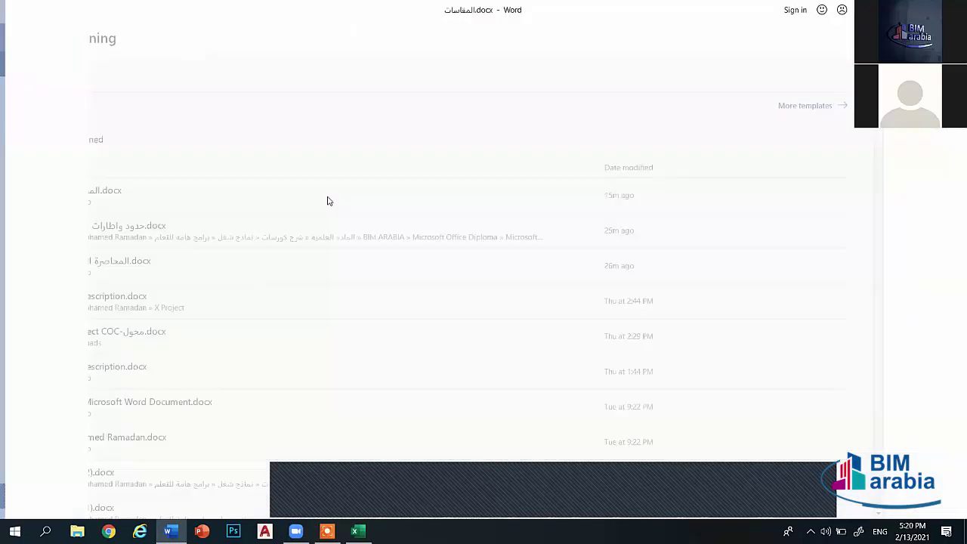
left_click(257, 179)
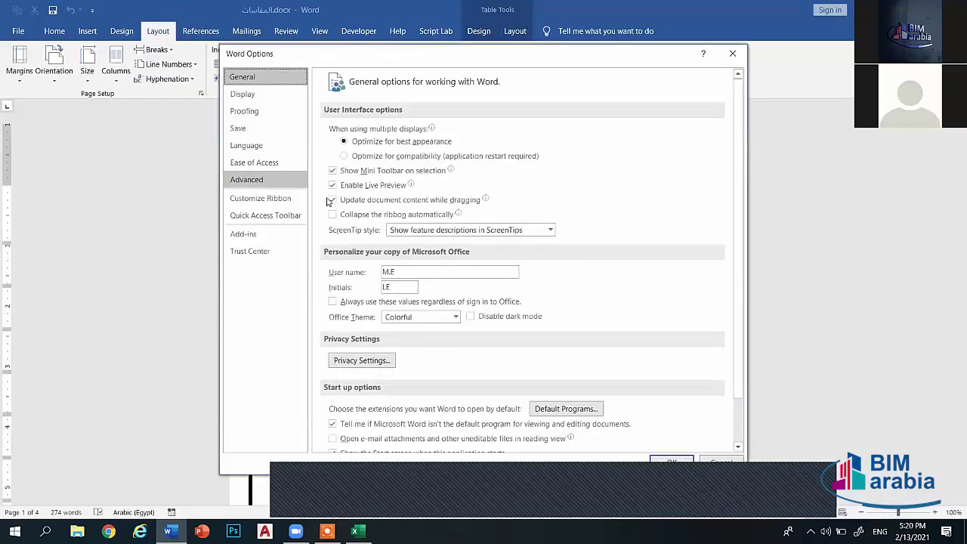
scroll(497, 286, "down", 5)
scroll(497, 287, "down", 5)
scroll(495, 284, "down", 10)
scroll(492, 283, "up", 3)
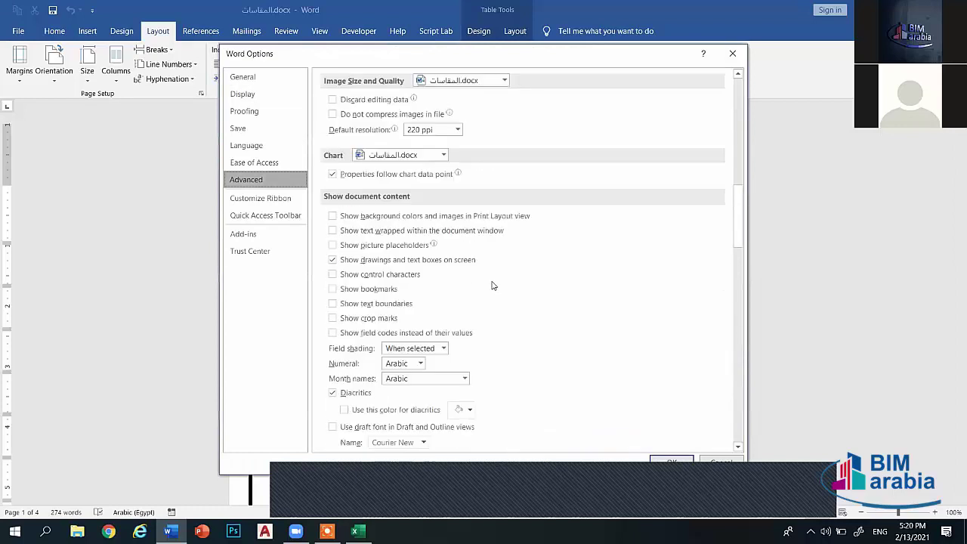
scroll(489, 282, "down", 10)
scroll(479, 278, "down", 3)
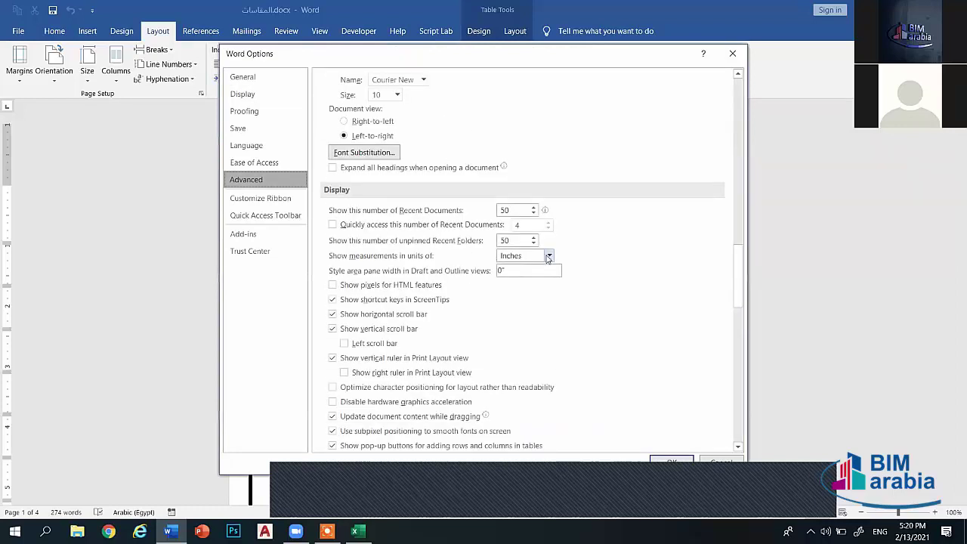
left_click(500, 255)
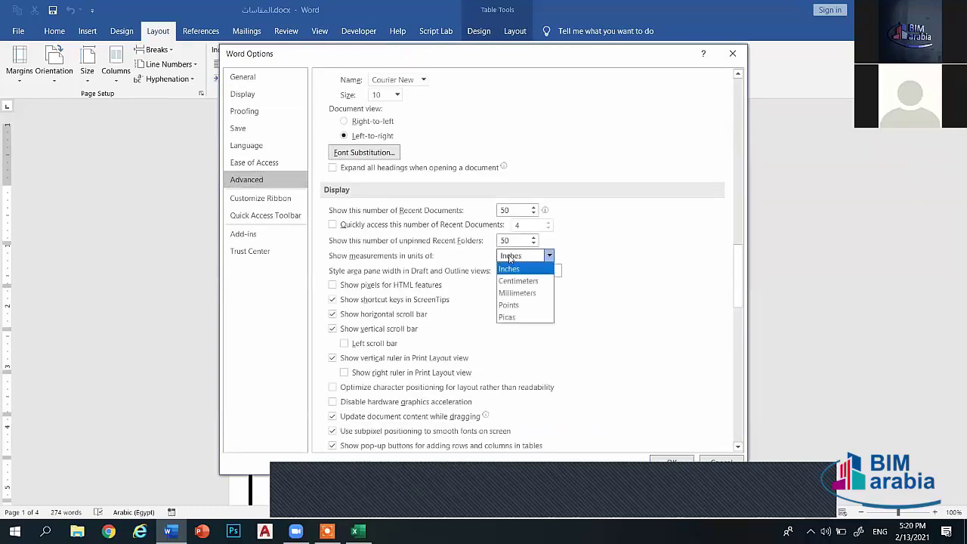
left_click(514, 296)
left_click(669, 463)
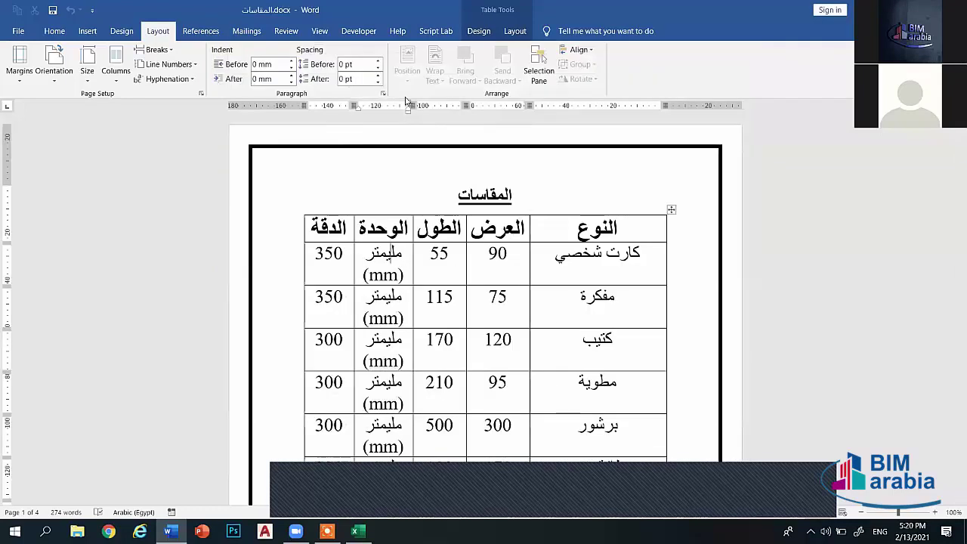
Enter a custom paper size of 90 mm width and 55 mm height
left_click(87, 72)
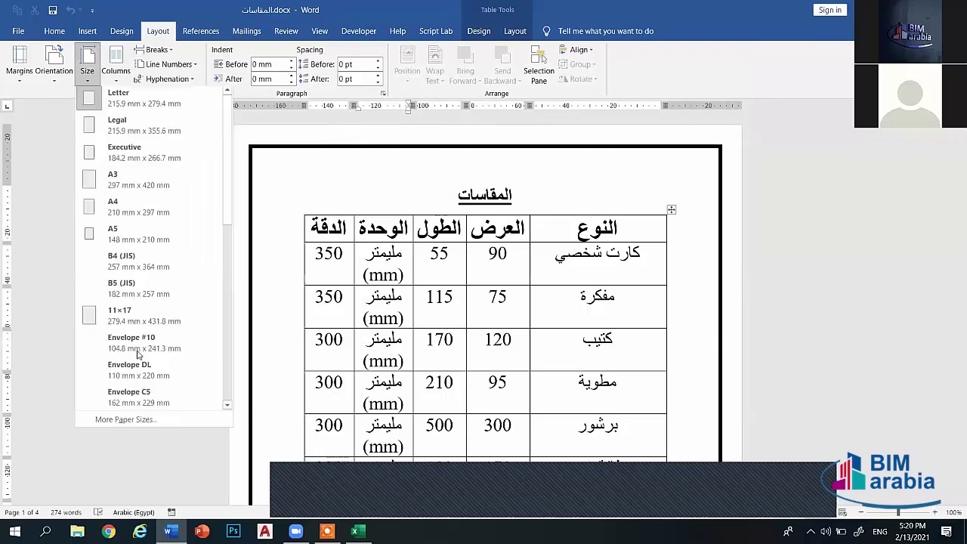
left_click(120, 423)
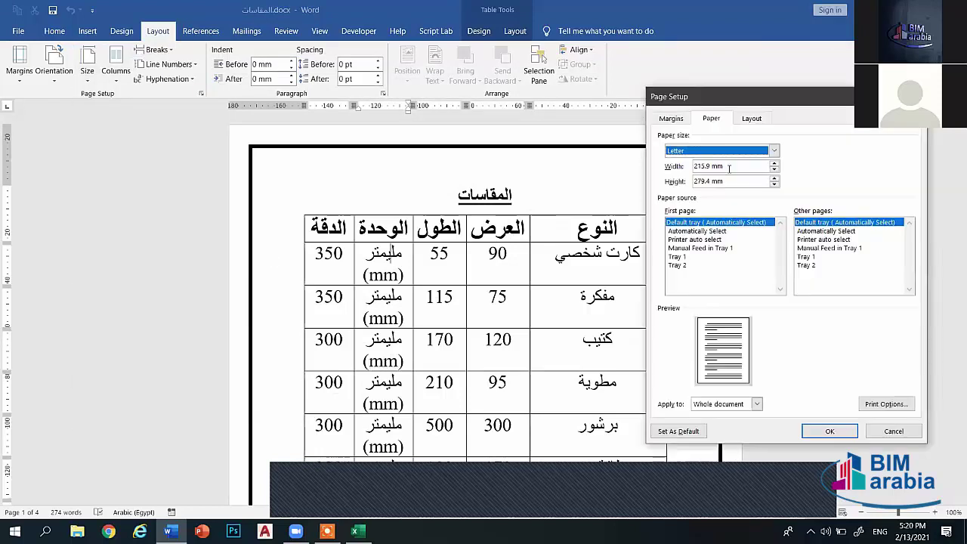
double_click(708, 167)
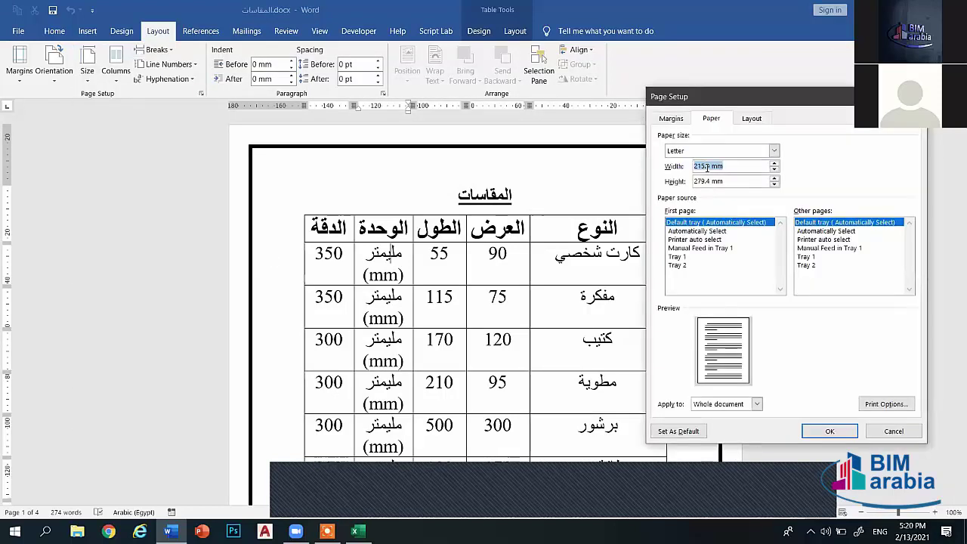
type("90")
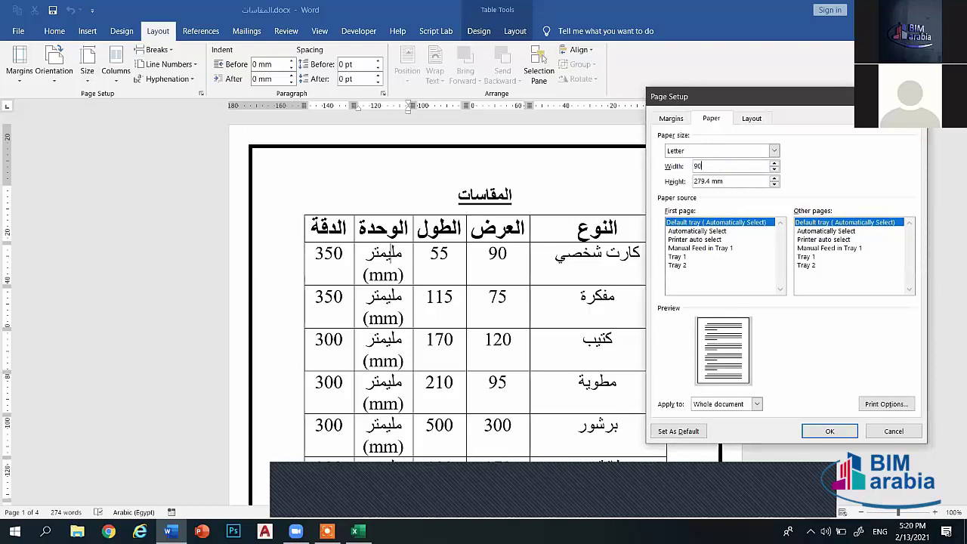
double_click(715, 181)
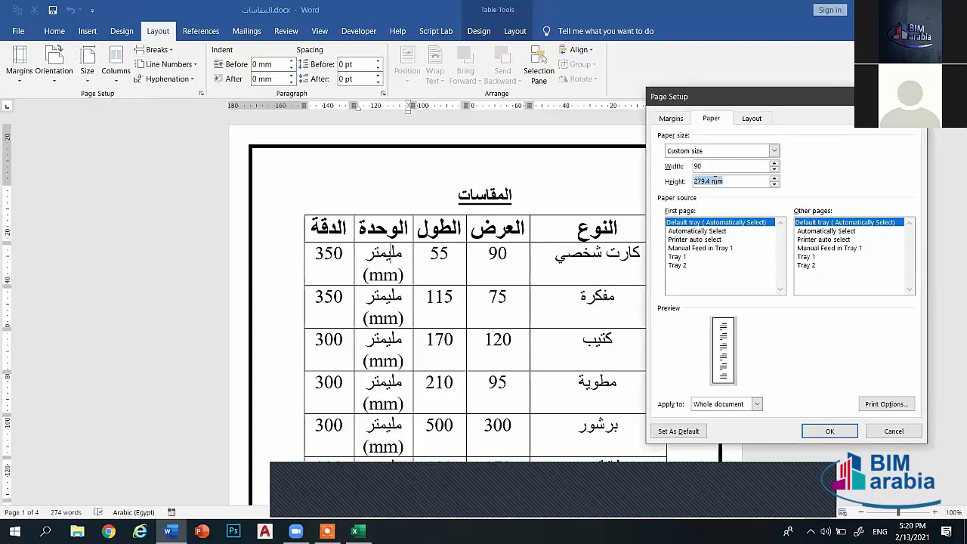
type("55")
Apply the 90 × 55 mm page size and zoom in on the first card's title المقاسات
left_click(825, 432)
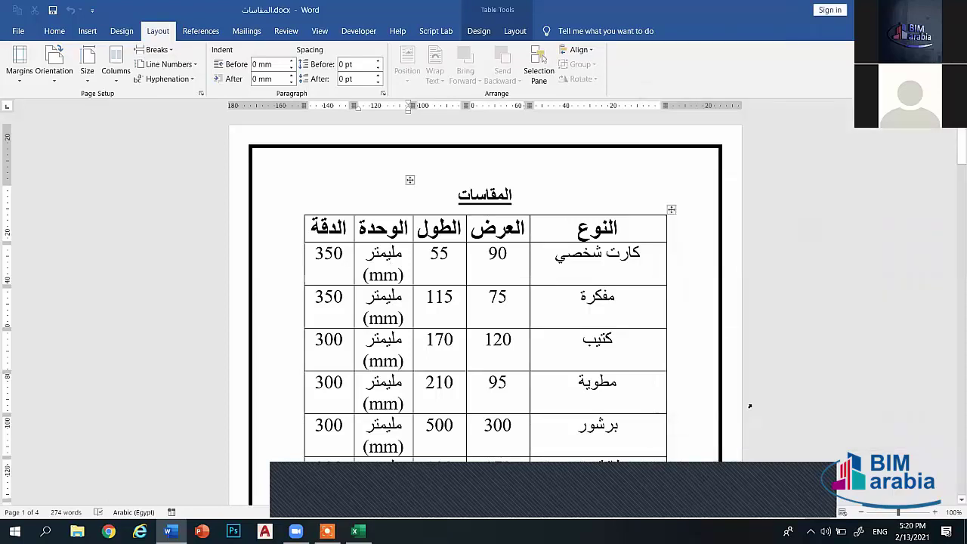
scroll(313, 184, "down", 2)
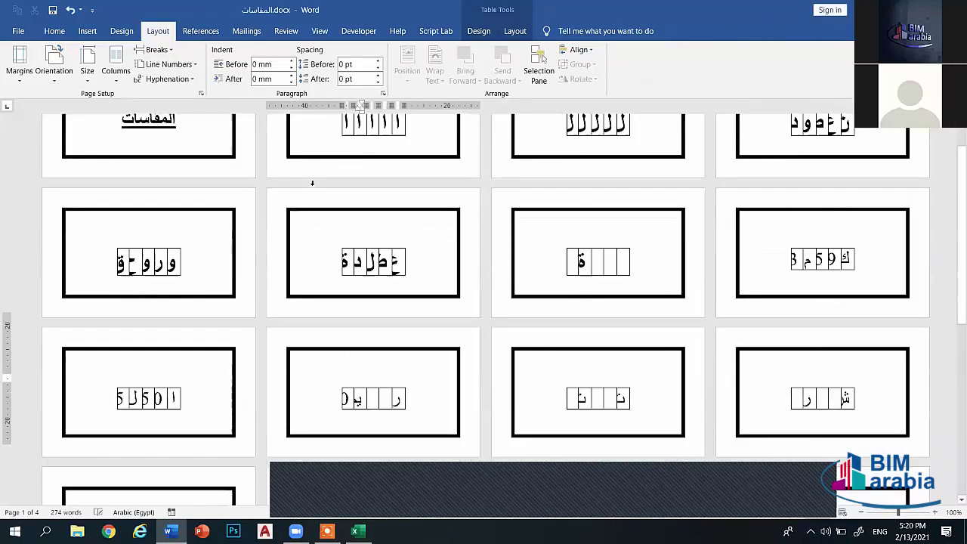
scroll(434, 252, "down", 1)
scroll(433, 251, "down", 3)
scroll(435, 254, "up", 6)
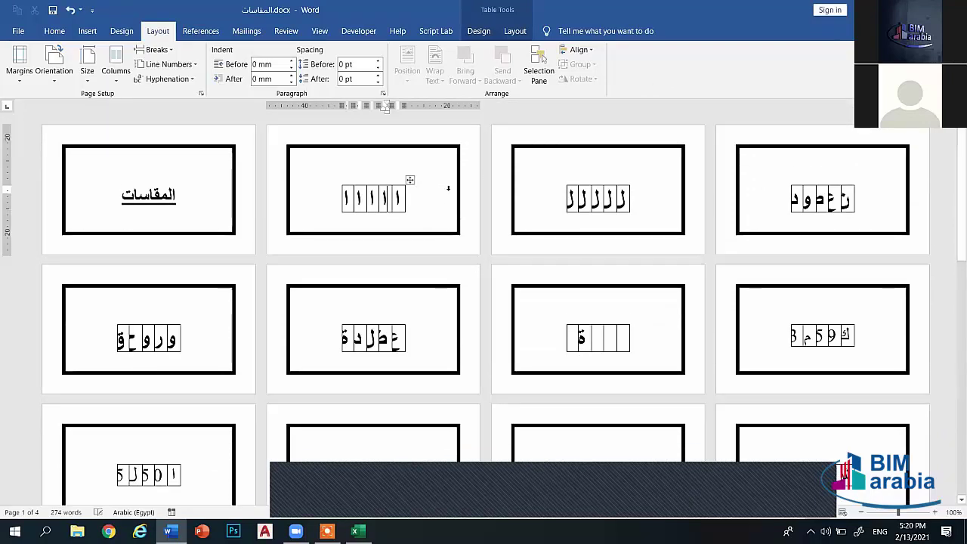
left_click(155, 195)
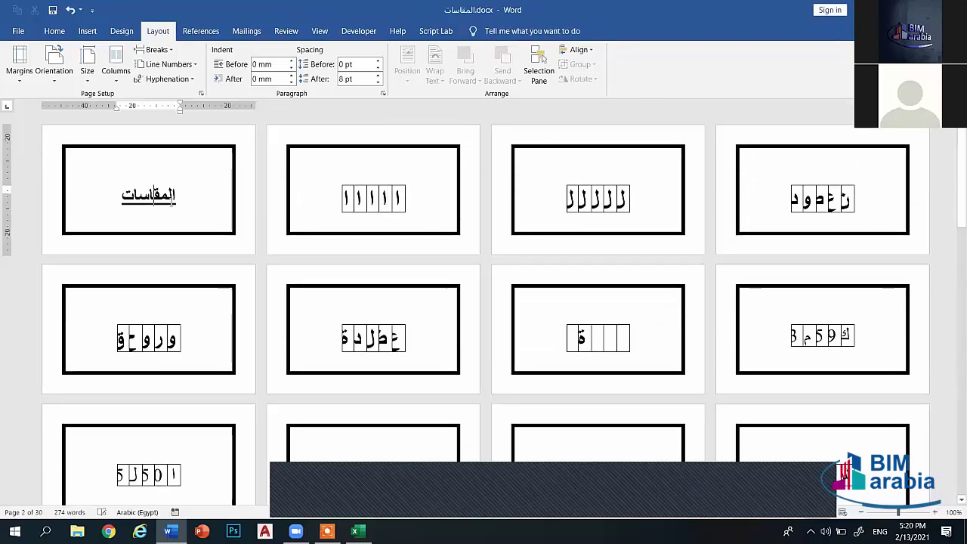
double_click(155, 194)
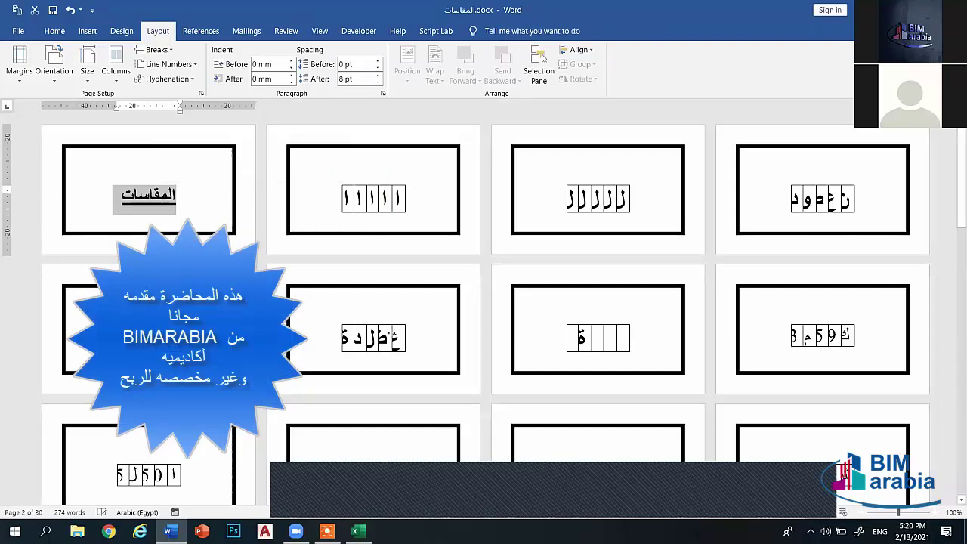
left_click_drag(899, 514, 902, 513)
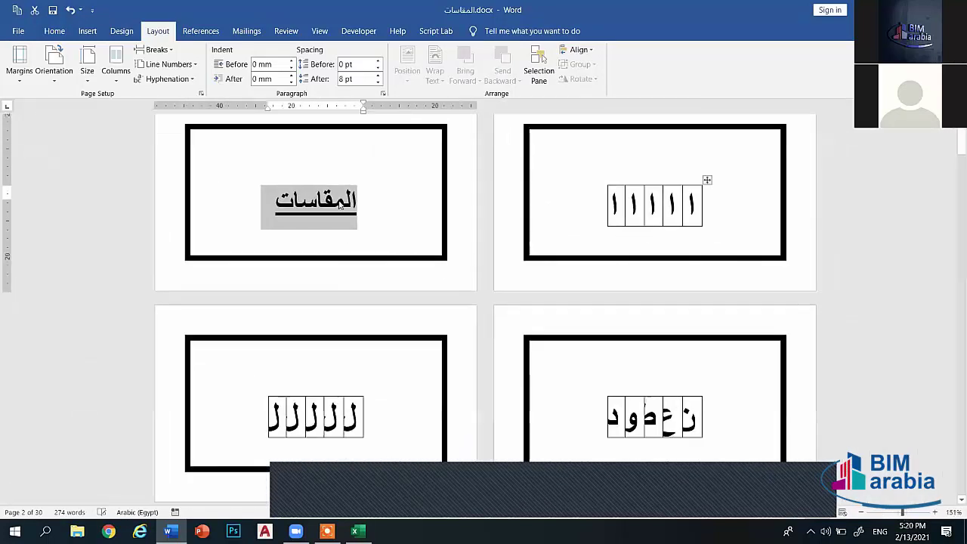
Undo back to the original full-size page showing the whole measurements table
left_click(344, 204)
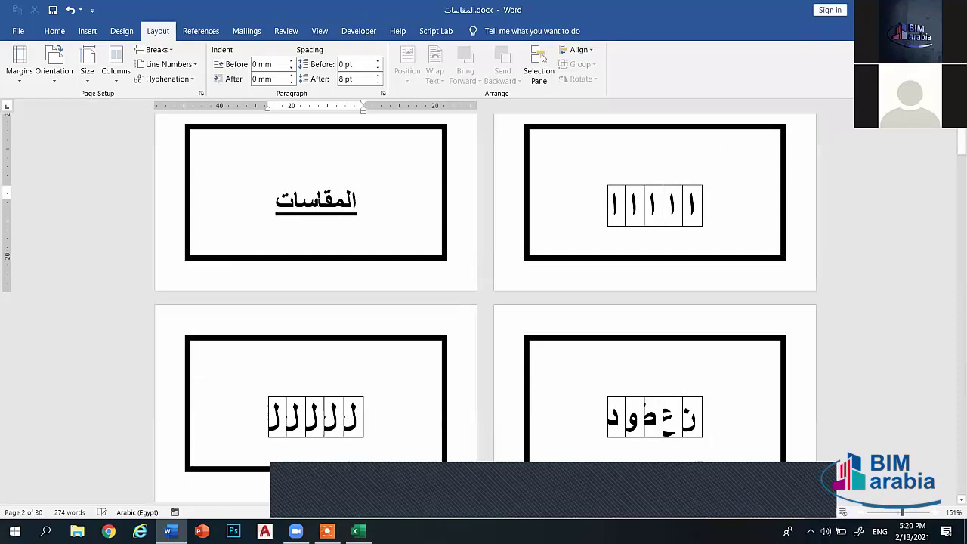
left_click_drag(374, 214, 421, 231)
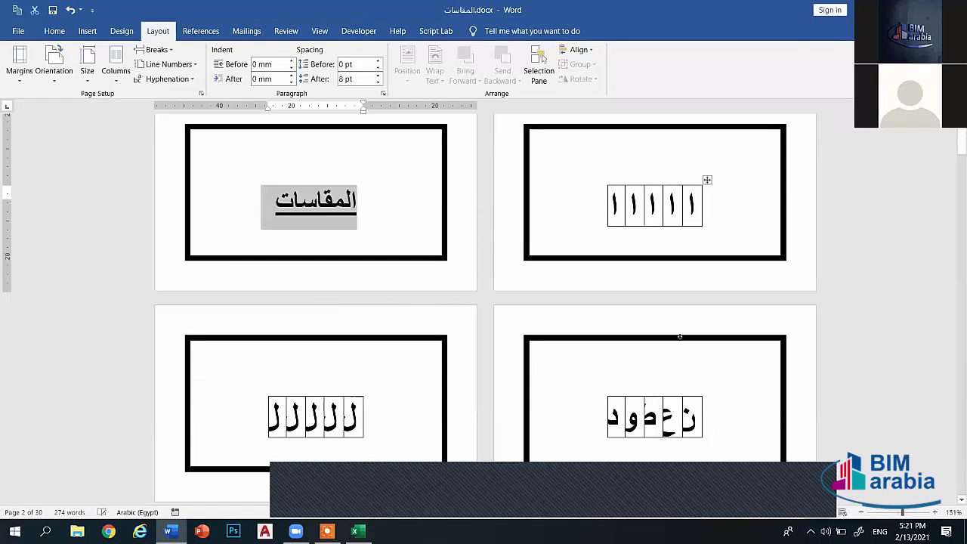
left_click(497, 263)
scroll(497, 263, "up", 10)
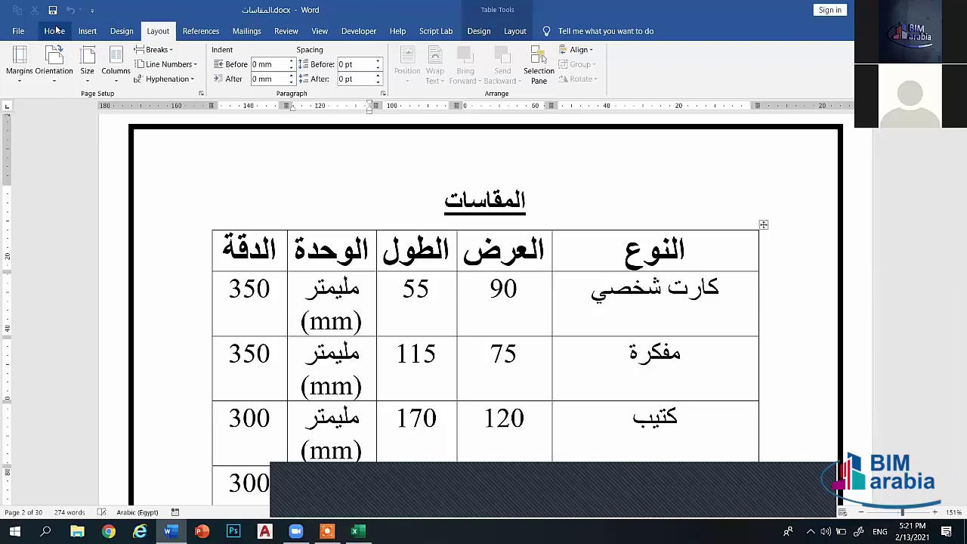
left_click(18, 31)
Switch measurement units back to Inches and set the paper size to A4
left_click(30, 494)
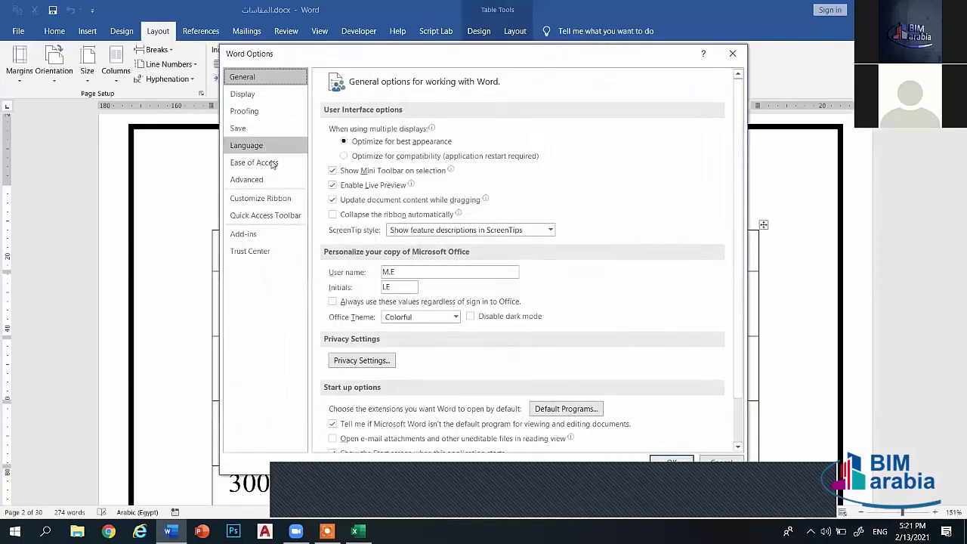
left_click(246, 179)
scroll(722, 159, "down", 3)
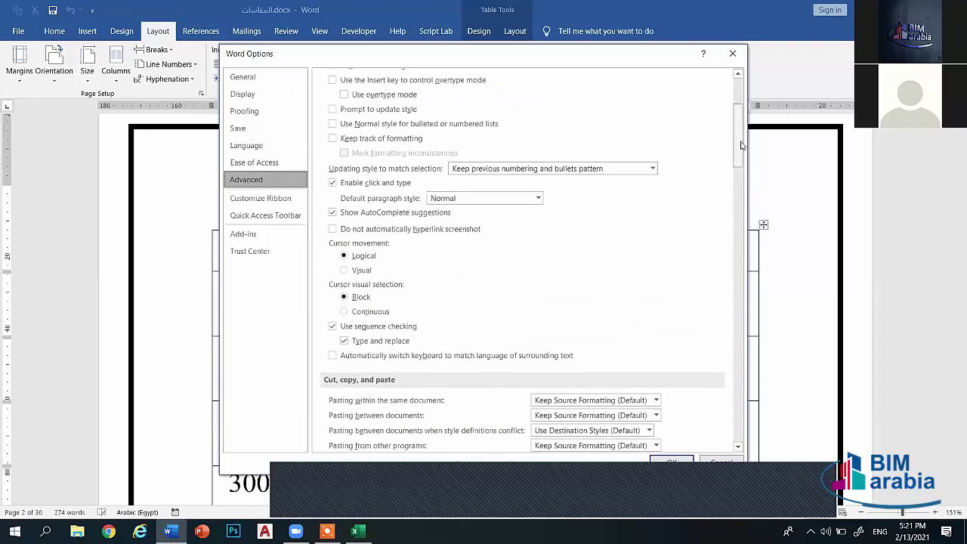
left_click_drag(741, 145, 748, 276)
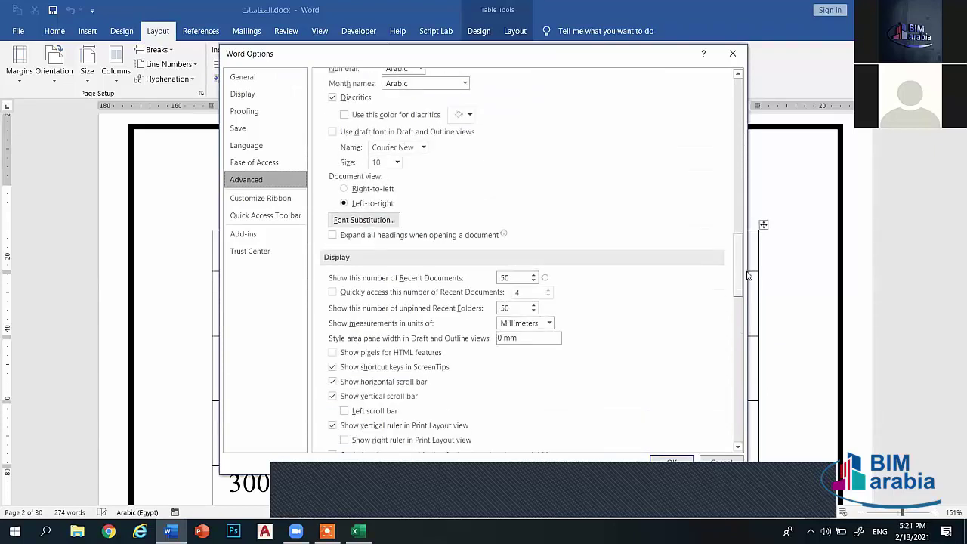
left_click(547, 324)
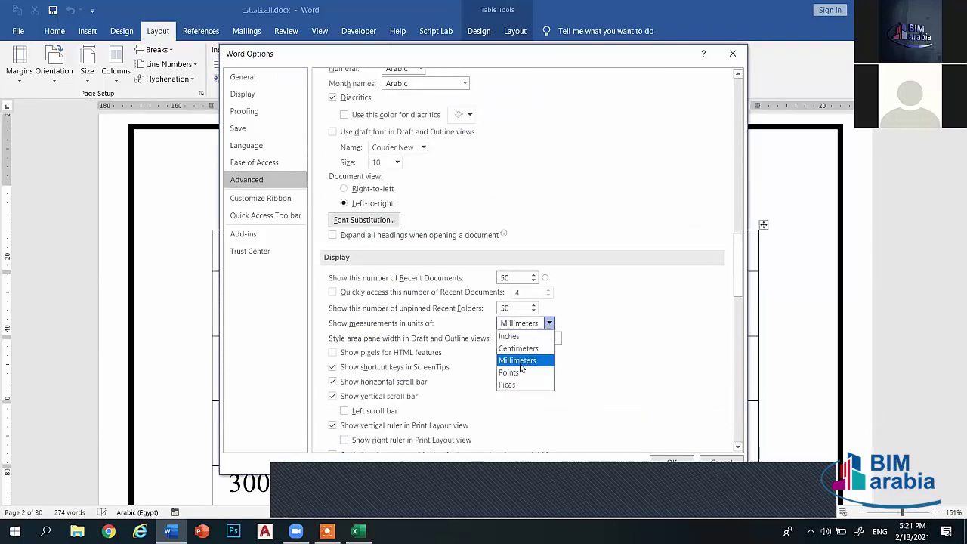
left_click(514, 337)
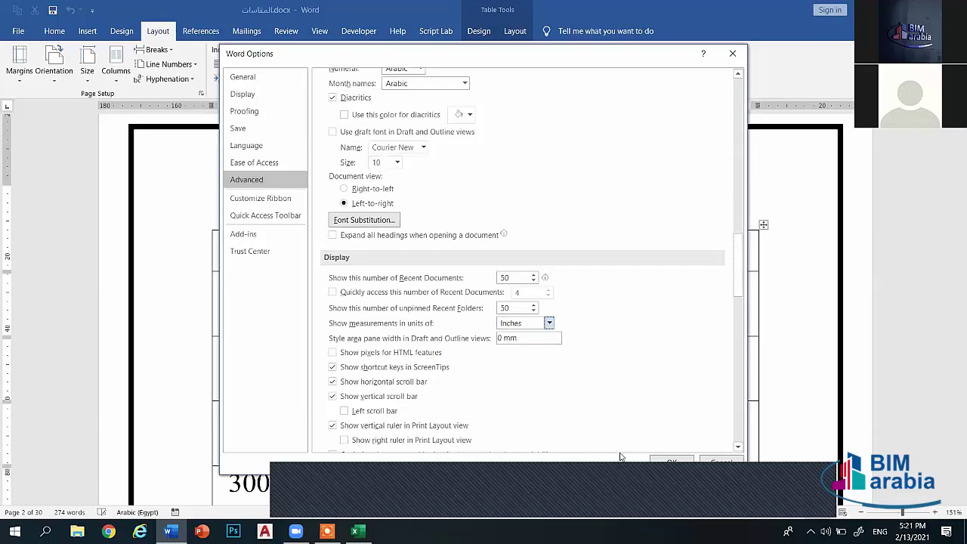
left_click(668, 460)
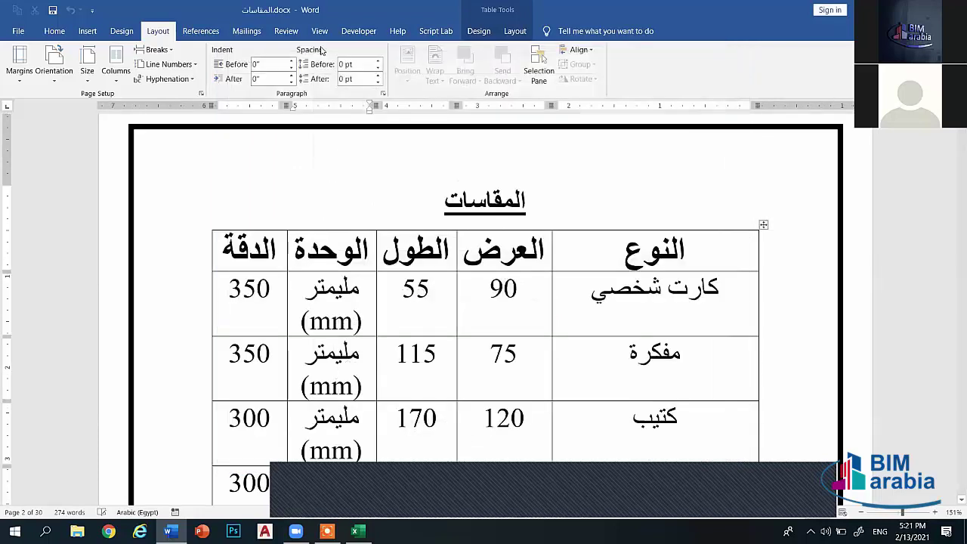
left_click(87, 64)
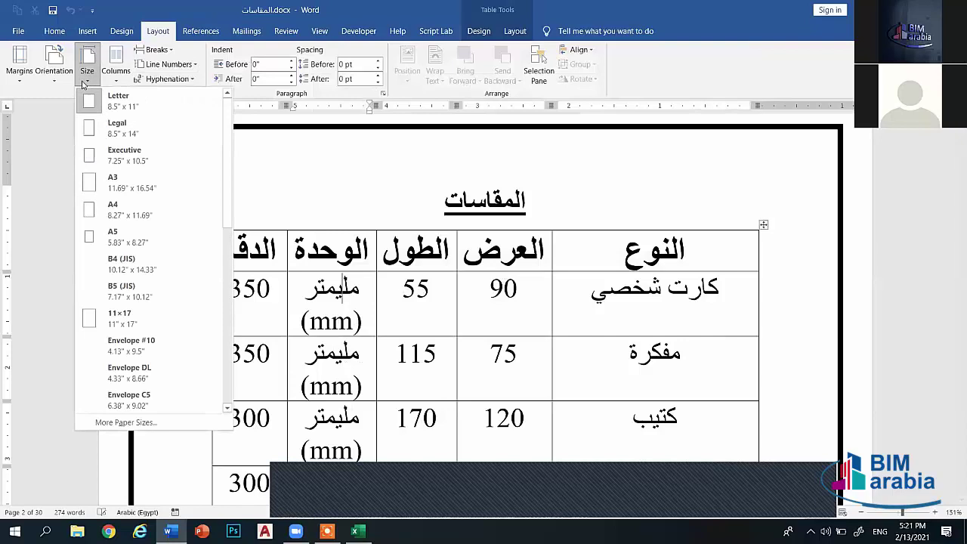
left_click(146, 205)
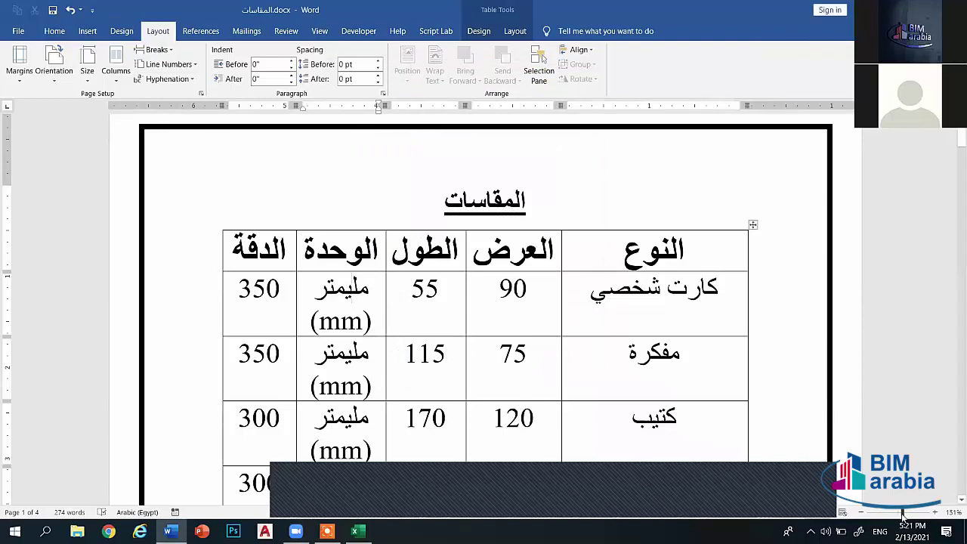
Zoom out and place the caret in the table's last rows, browsing the Breaks list without choosing
left_click_drag(903, 516, 898, 516)
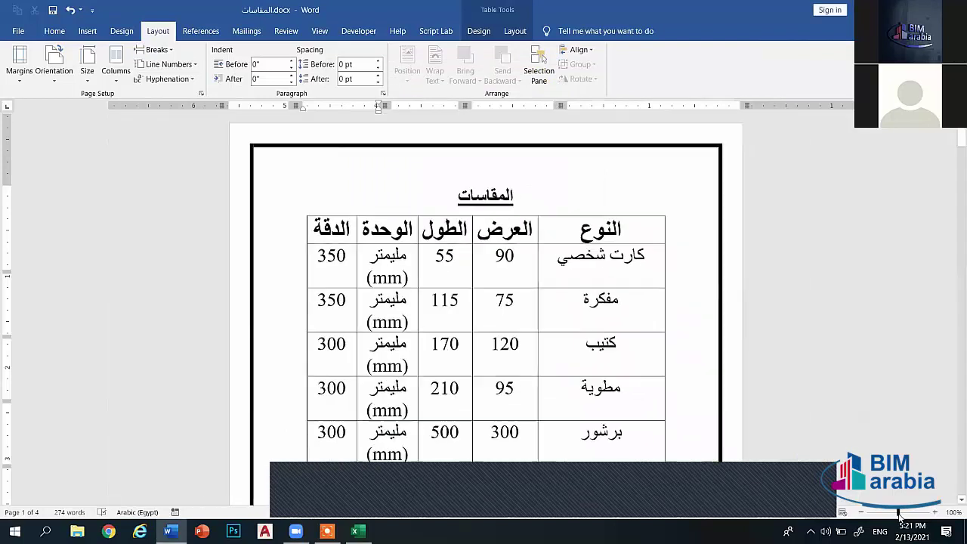
left_click(517, 191)
scroll(546, 225, "down", 7)
scroll(545, 225, "down", 6)
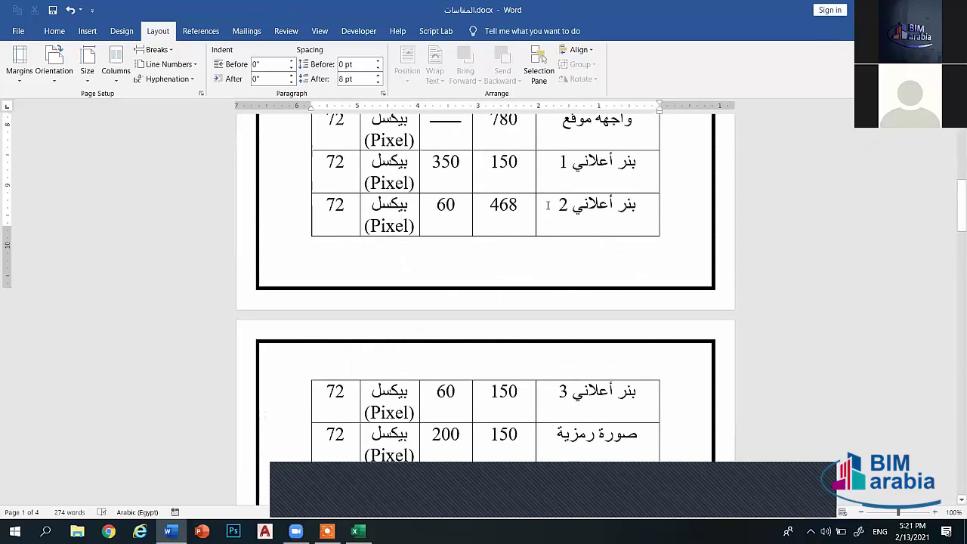
left_click(317, 212)
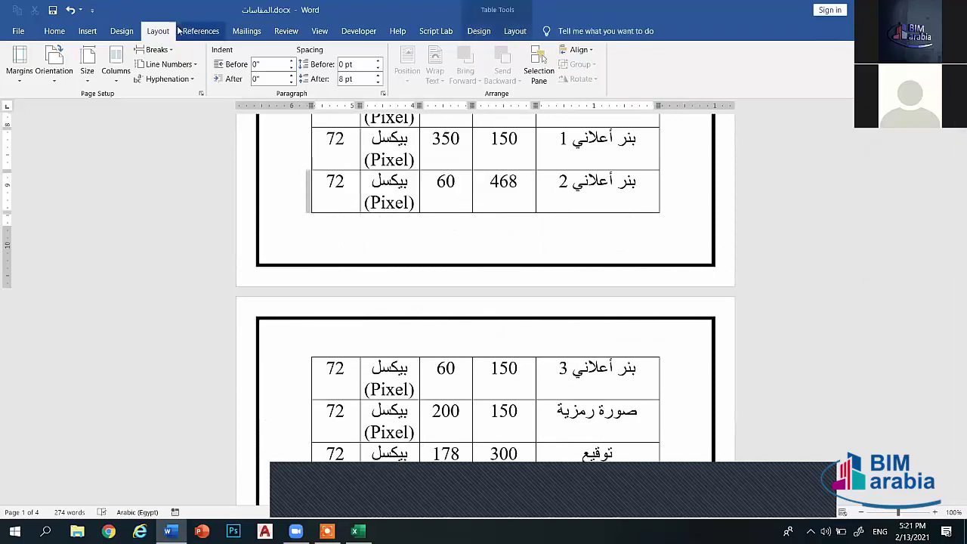
left_click(156, 49)
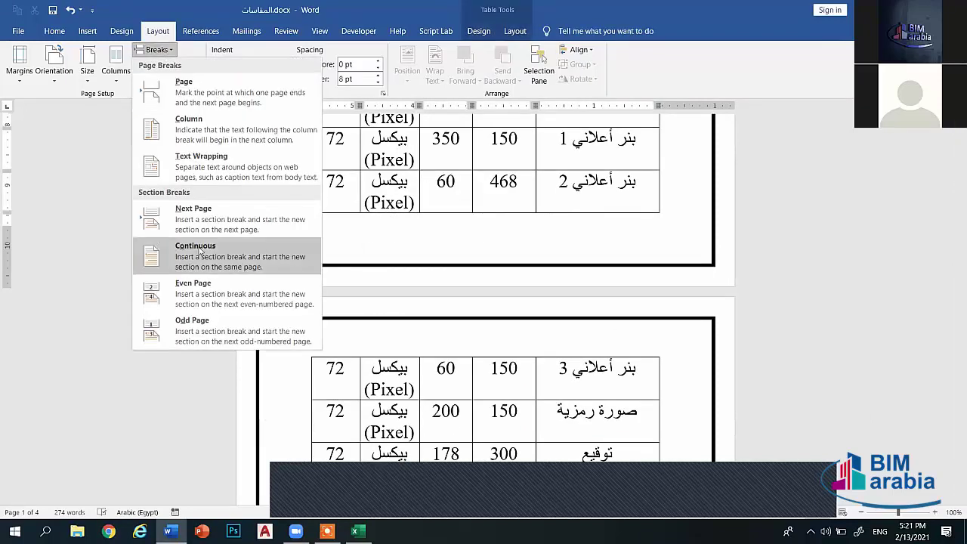
left_click(437, 351)
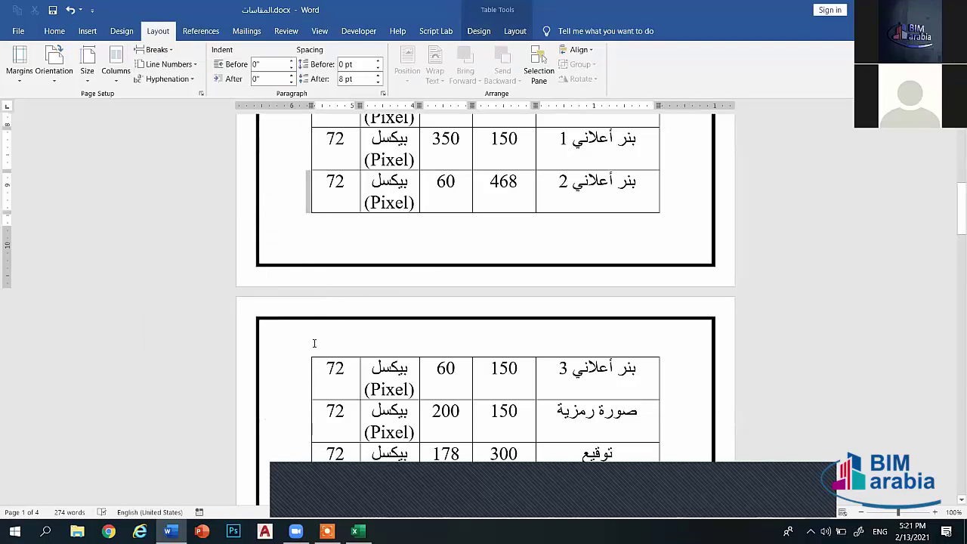
left_click(328, 368)
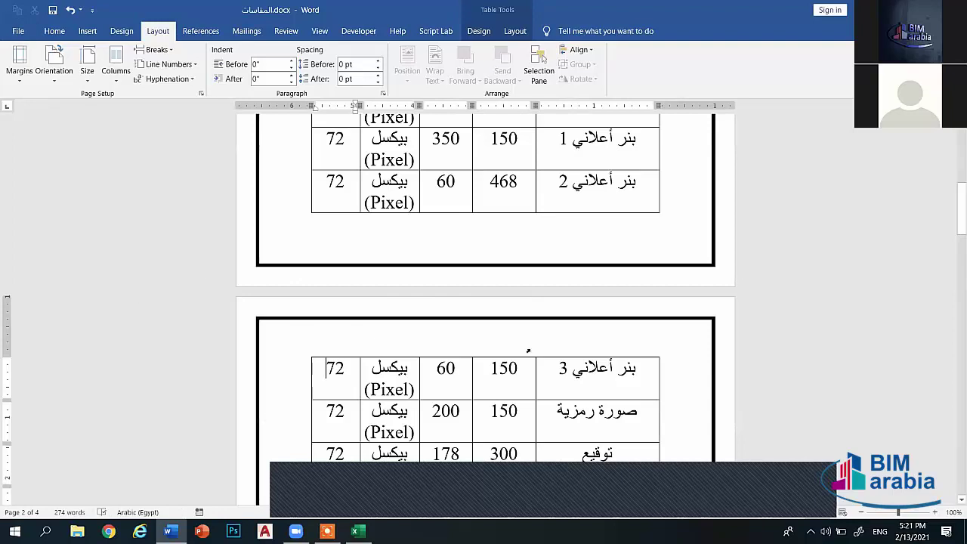
Review the Breaks list again, then scroll down to page 4's final 300 mm vertical certificate row
scroll(508, 219, "up", 1)
scroll(514, 219, "up", 4)
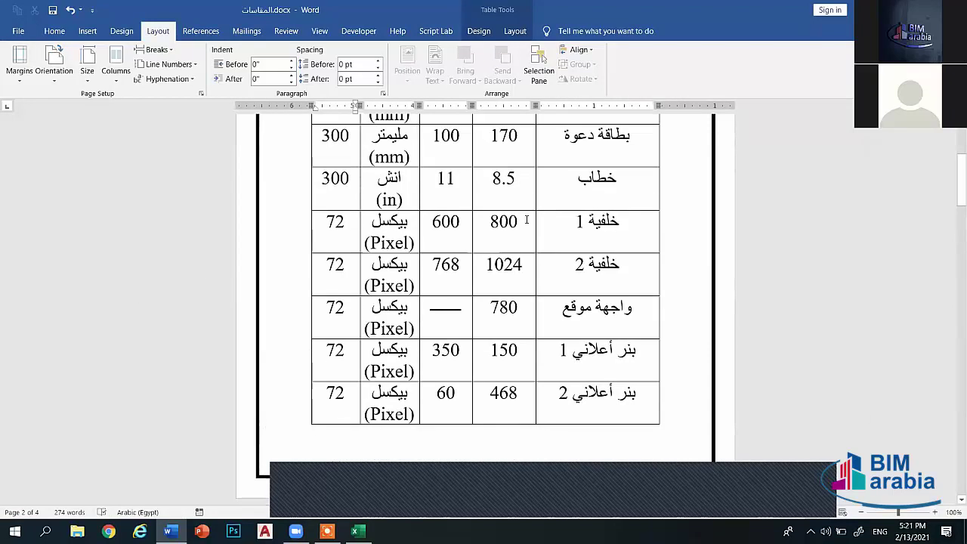
scroll(534, 221, "up", 6)
scroll(544, 219, "down", 5)
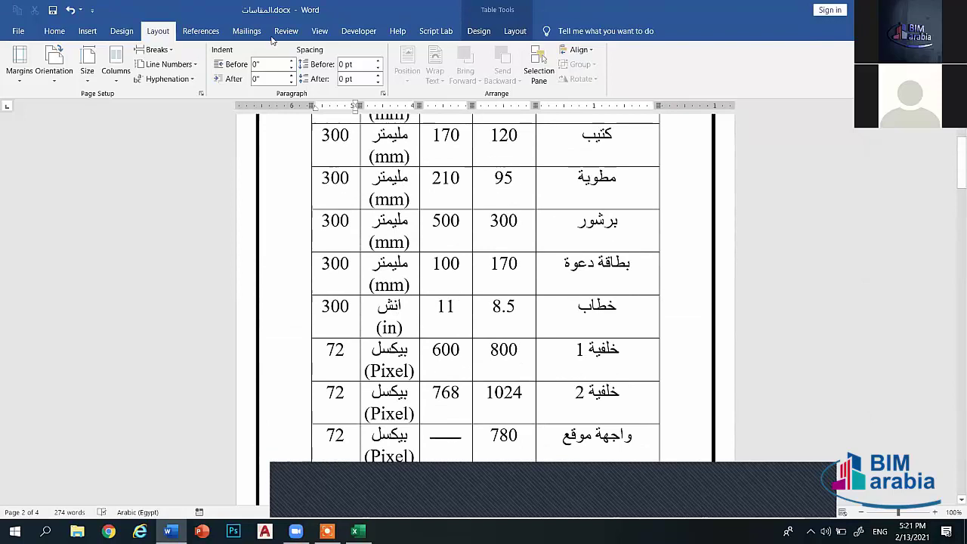
scroll(545, 219, "up", 1)
left_click(168, 51)
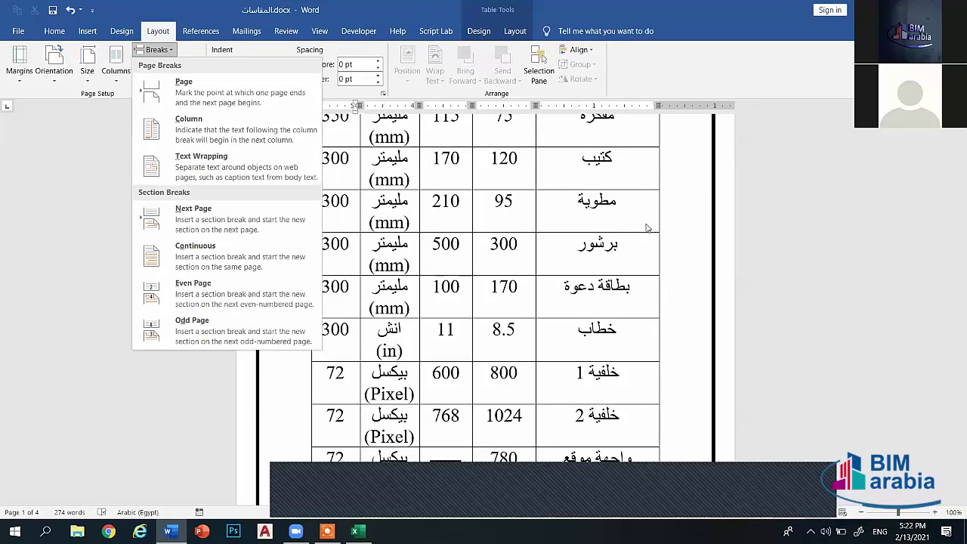
left_click(597, 243)
scroll(597, 243, "up", 5)
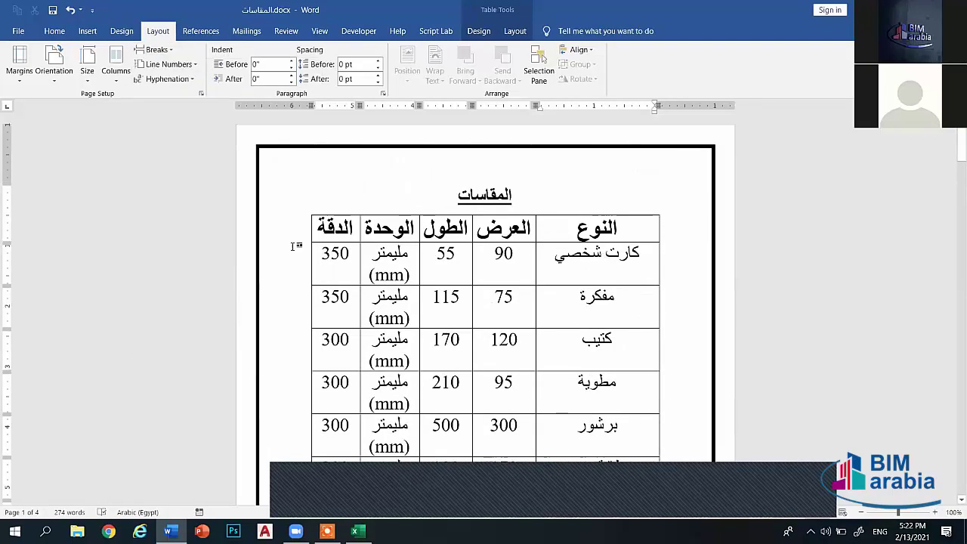
scroll(401, 241, "down", 3)
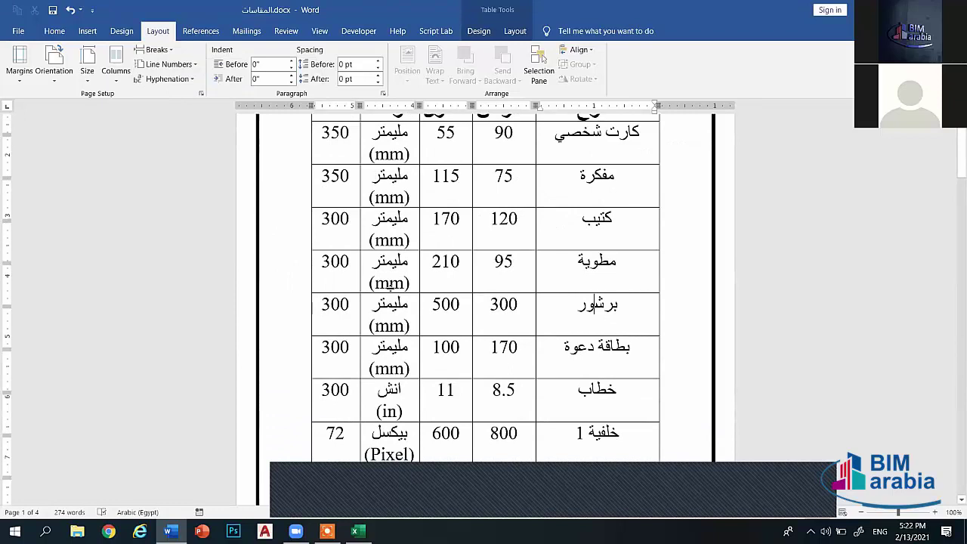
scroll(391, 287, "down", 8)
scroll(391, 287, "down", 5)
scroll(391, 287, "down", 10)
scroll(391, 287, "down", 5)
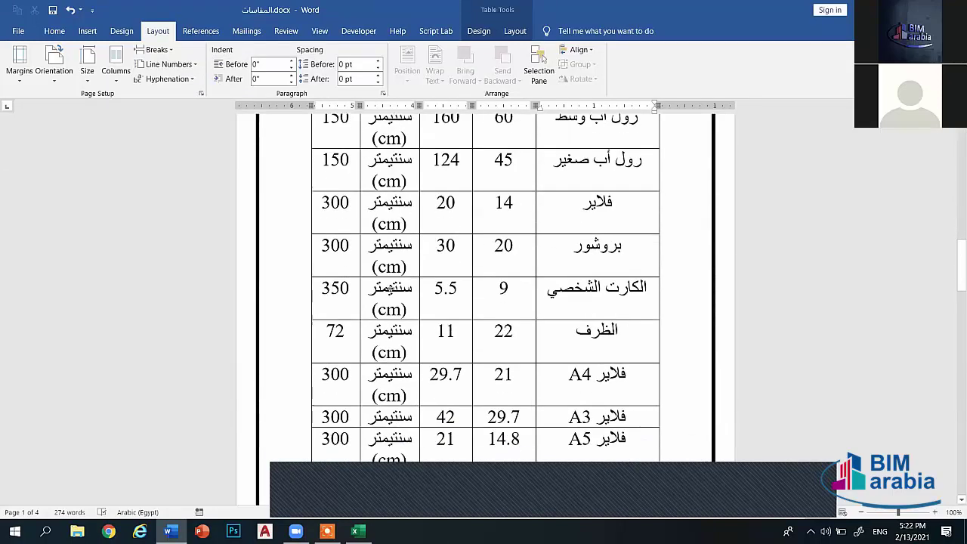
scroll(391, 288, "down", 8)
scroll(391, 289, "down", 4)
scroll(391, 289, "down", 6)
scroll(391, 289, "down", 5)
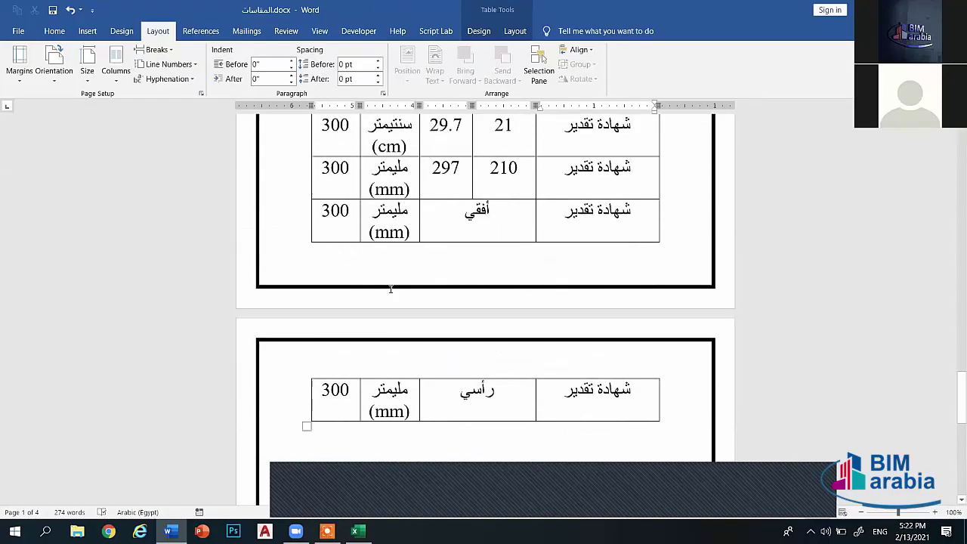
scroll(391, 289, "down", 5)
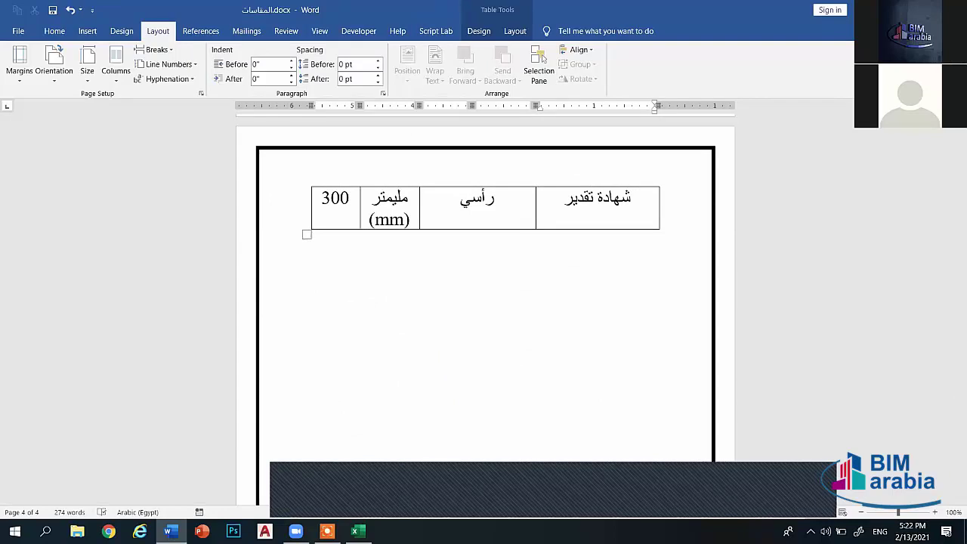
Start a new blank Word document, Document4, from the Word taskbar icon
key("super+d")
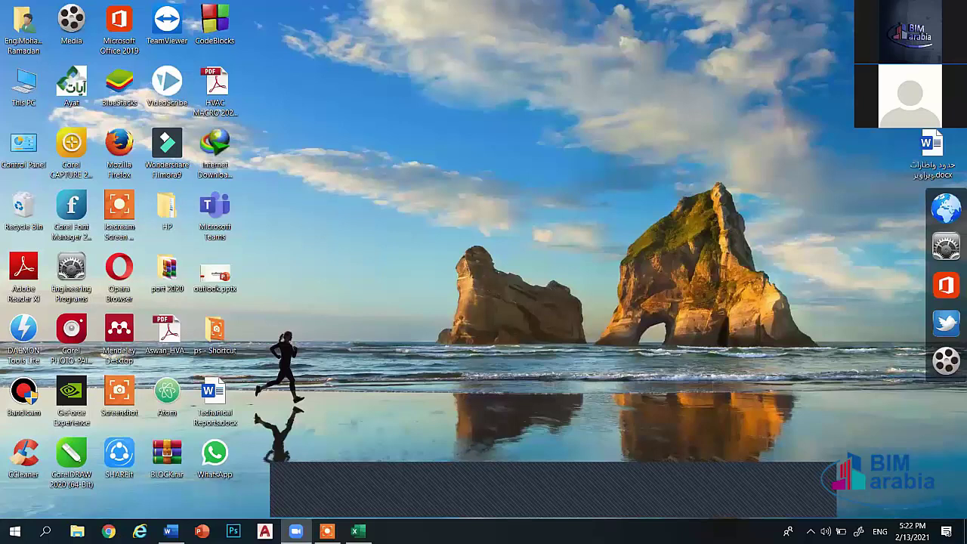
left_click(171, 532)
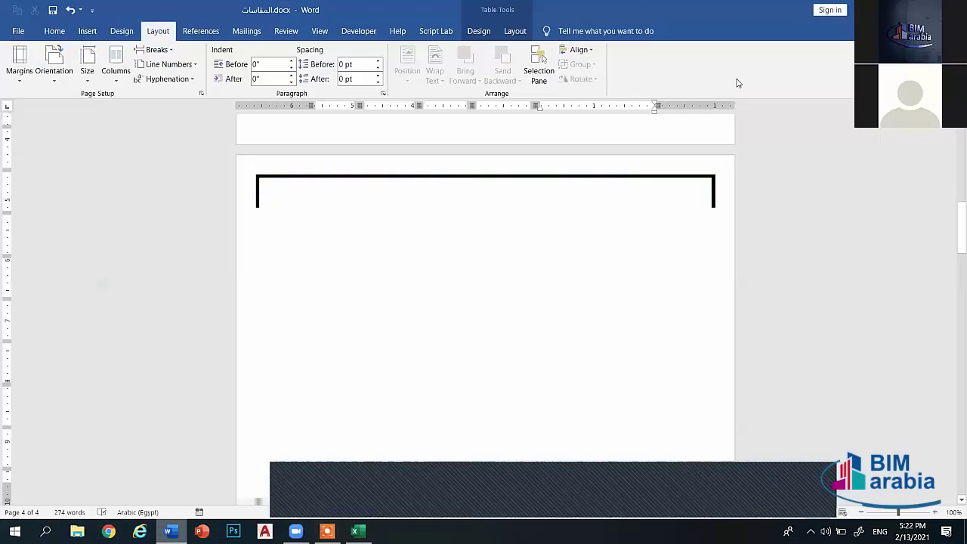
right_click(171, 532)
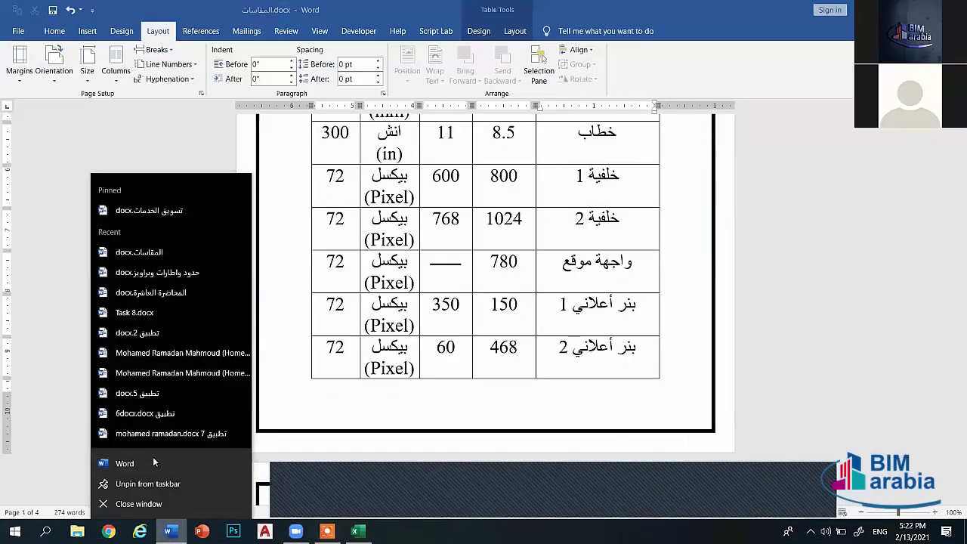
left_click(360, 390)
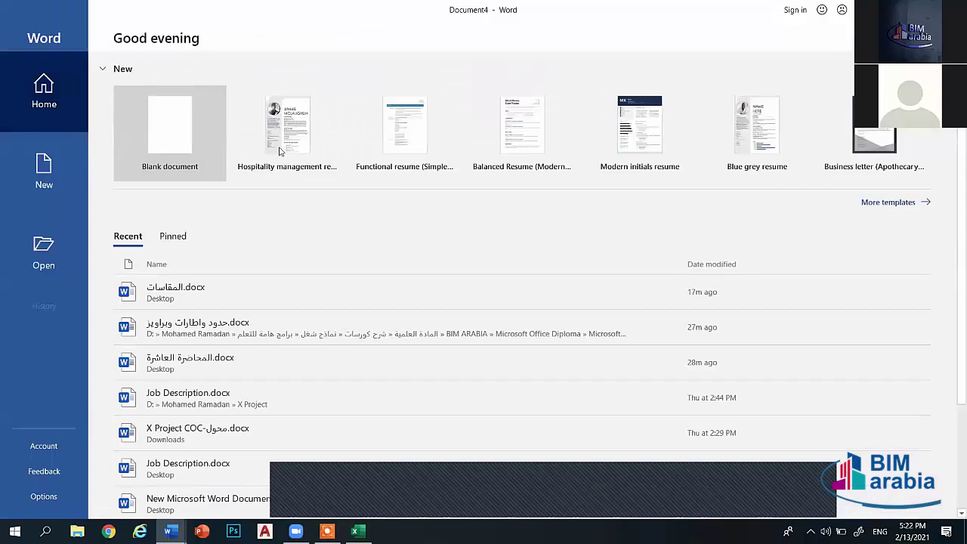
left_click(199, 134)
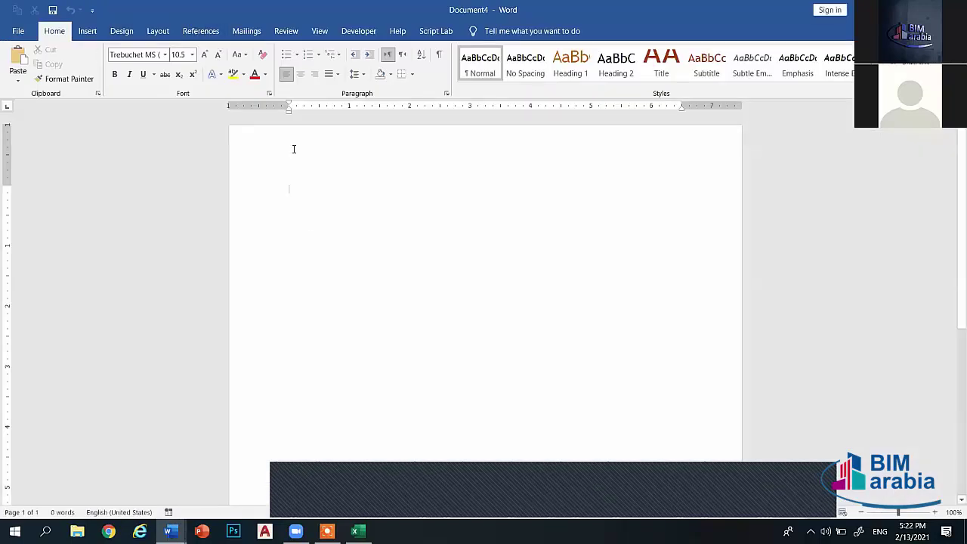
Generate nine pages of sample paragraphs with =RAND(18,20)
type("=RAND(18,")
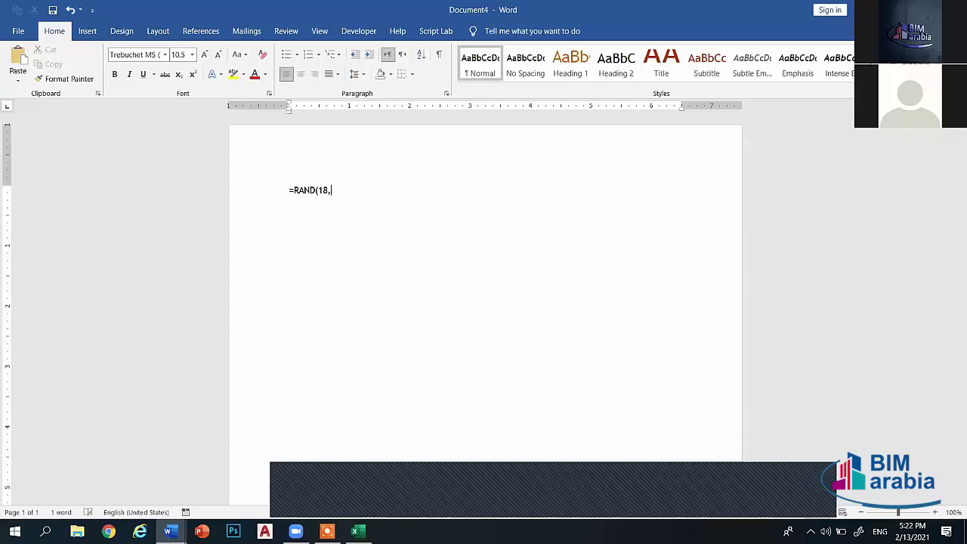
type("20")
key("Return")
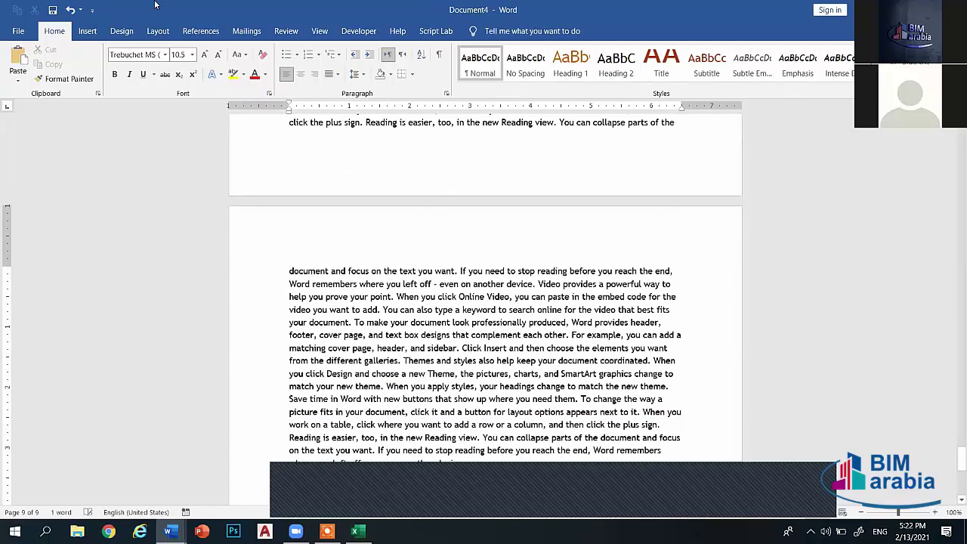
left_click(87, 31)
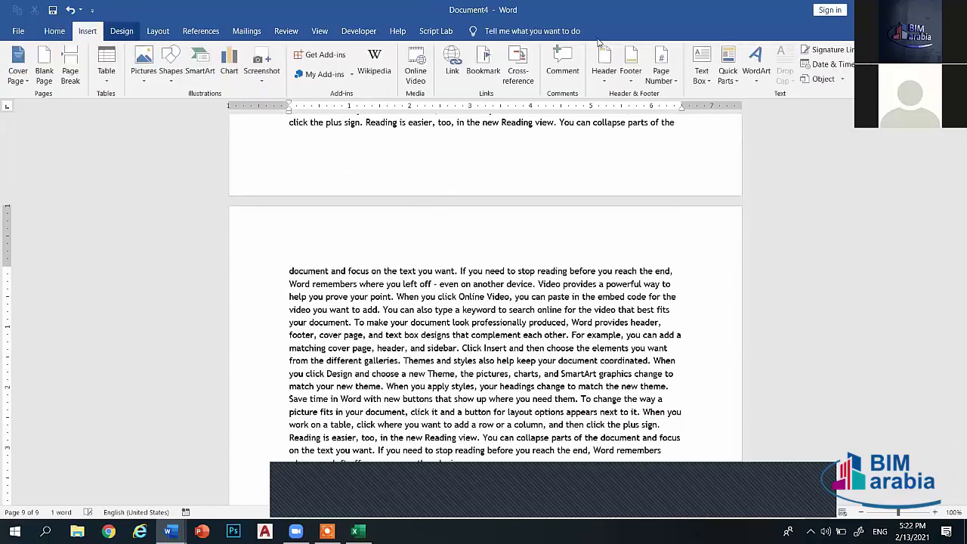
Add a Plain Number 2 page number centred at the bottom of each page
left_click(662, 68)
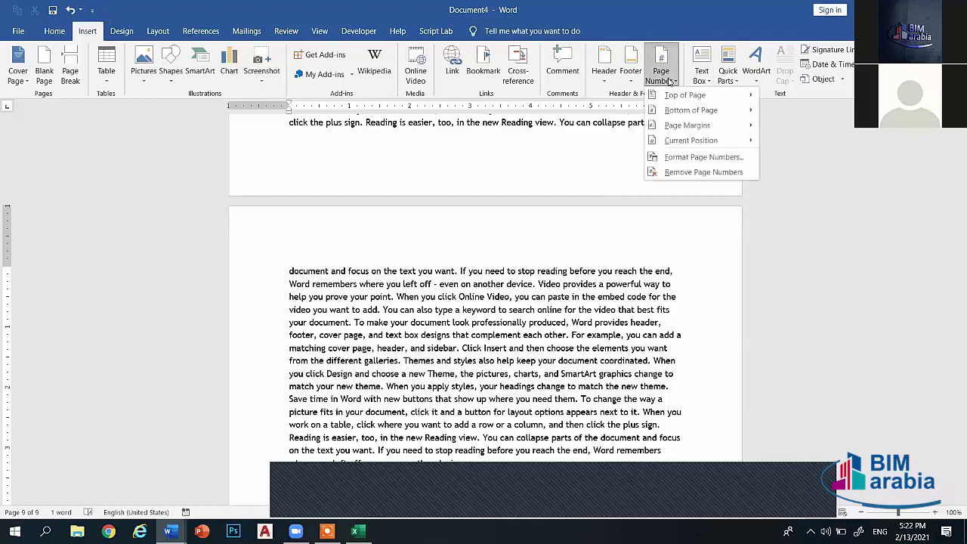
mouse_move(691, 111)
left_click(509, 220)
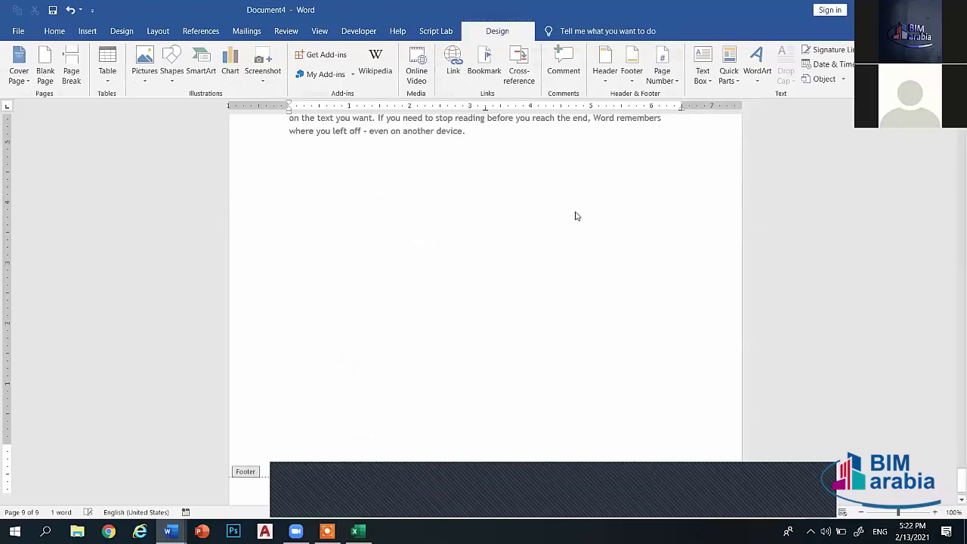
double_click(725, 165)
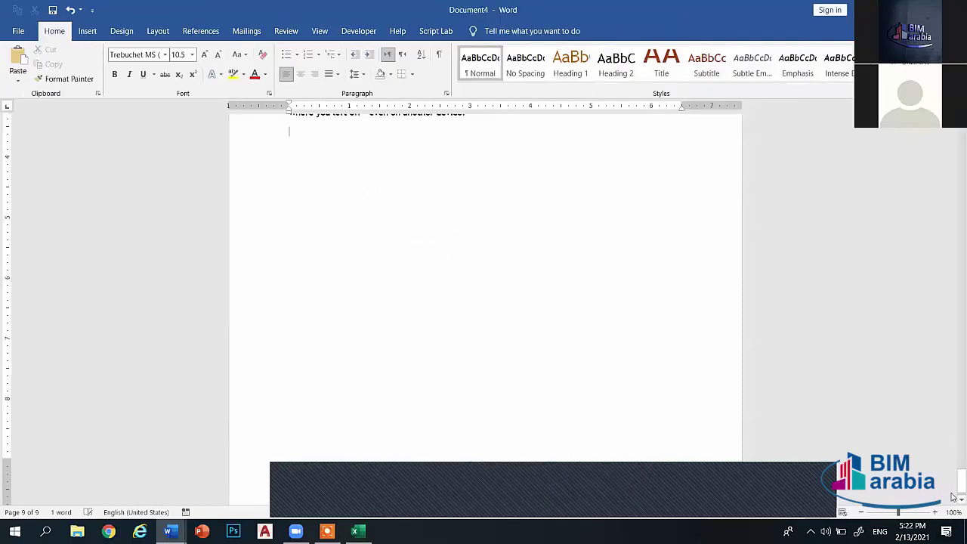
Insert a Next Page section break to start a second section
scroll(951, 227, "up", 5)
scroll(954, 151, "up", 5)
scroll(953, 159, "up", 5)
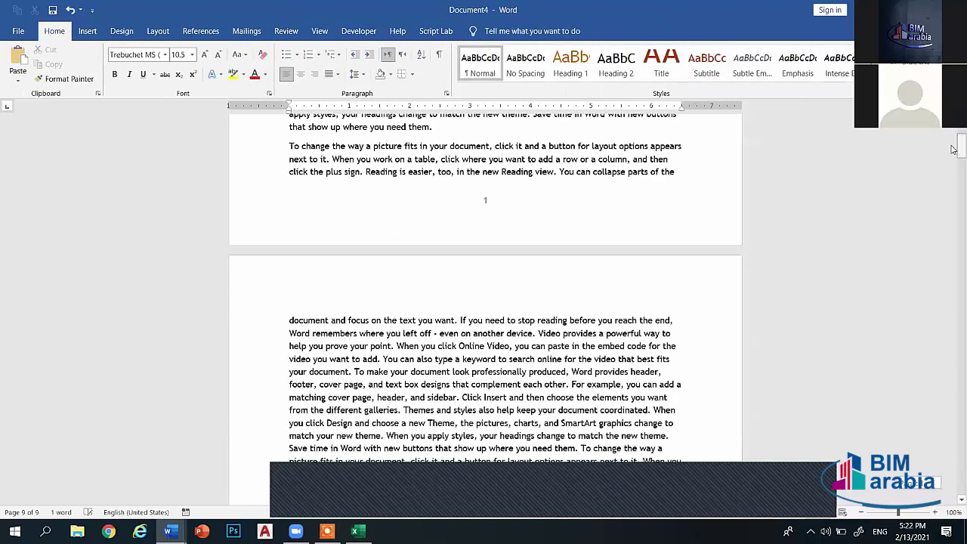
scroll(954, 165, "up", 5)
scroll(954, 170, "up", 5)
scroll(953, 177, "down", 5)
scroll(953, 200, "down", 5)
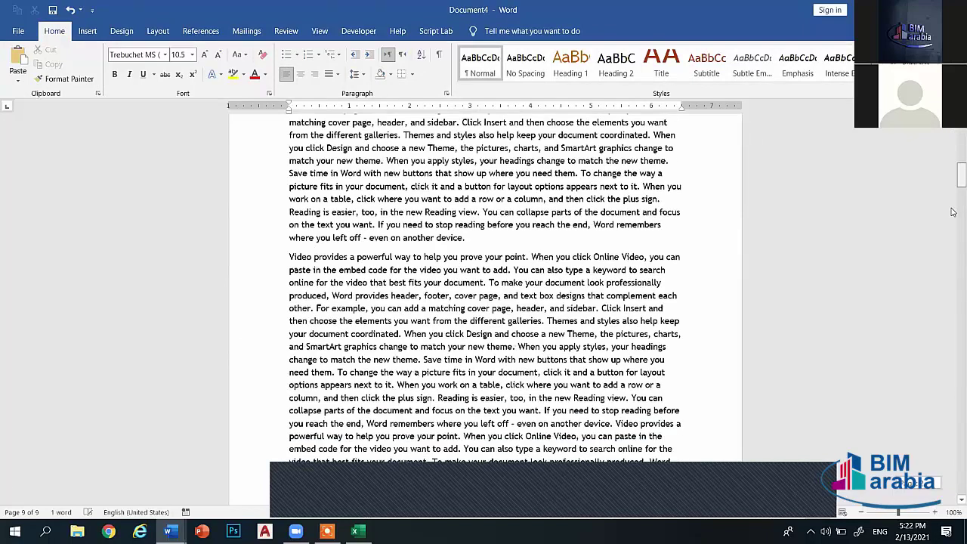
scroll(953, 227, "down", 5)
scroll(953, 257, "down", 5)
scroll(952, 261, "down", 3)
scroll(953, 261, "down", 3)
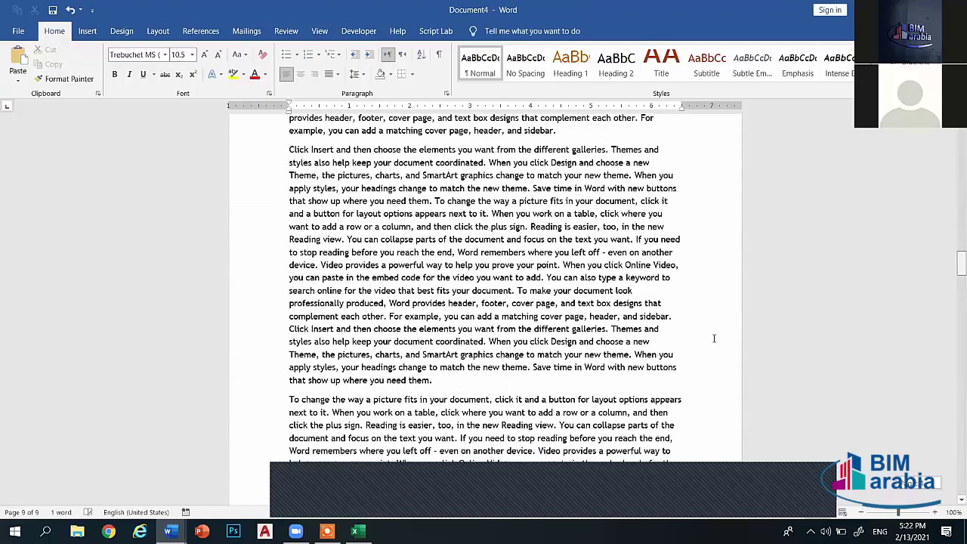
scroll(953, 262, "down", 3)
scroll(953, 262, "down", 2)
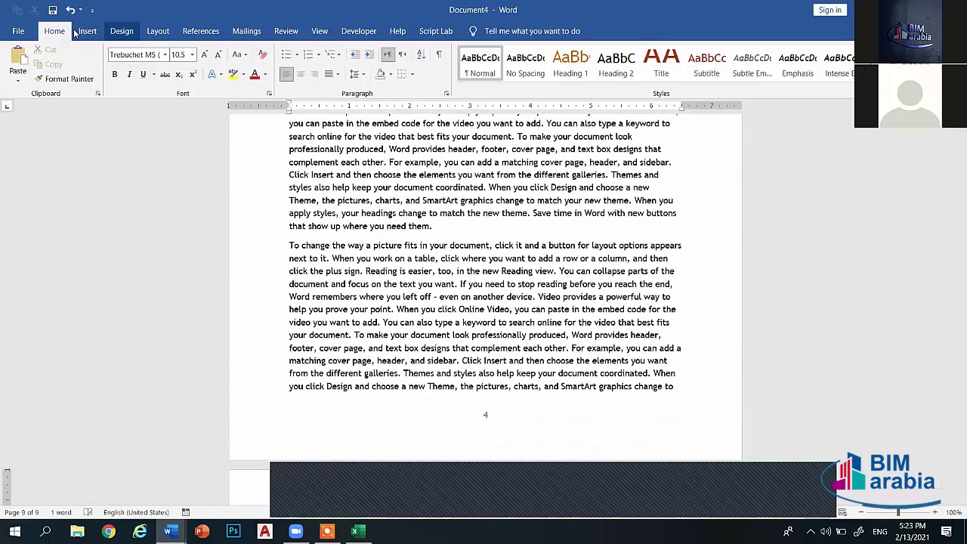
left_click(158, 31)
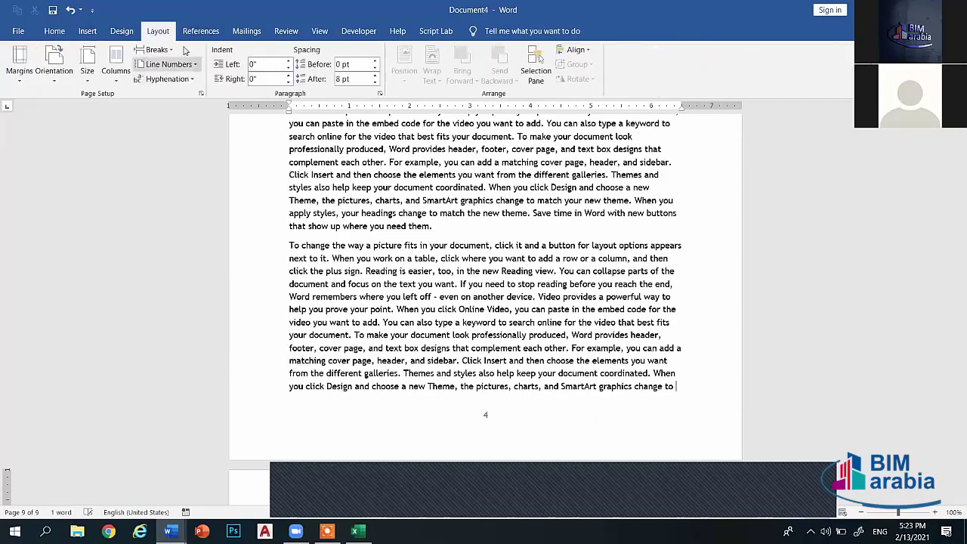
left_click(155, 49)
left_click(194, 212)
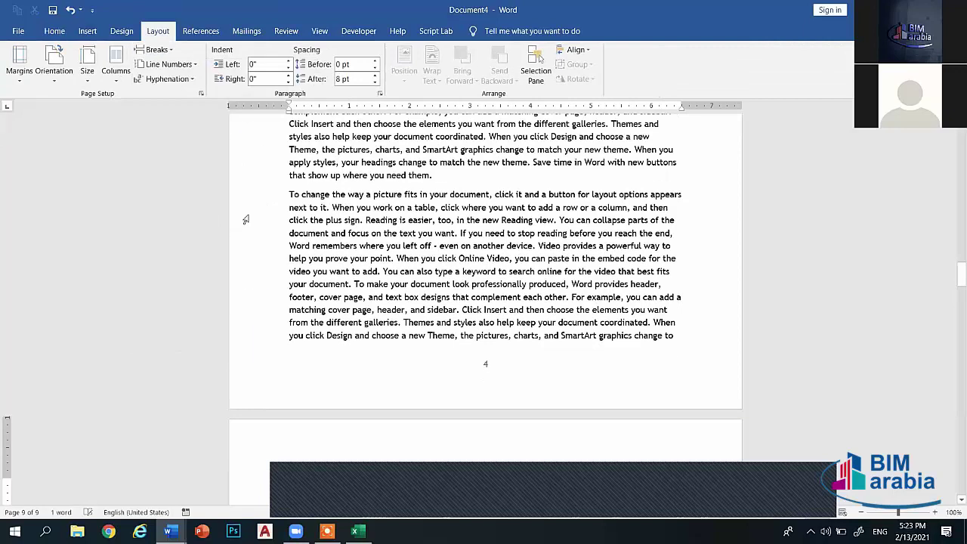
Open the second section's footer for editing
scroll(458, 294, "down", 5)
scroll(527, 323, "down", 5)
scroll(507, 303, "down", 4)
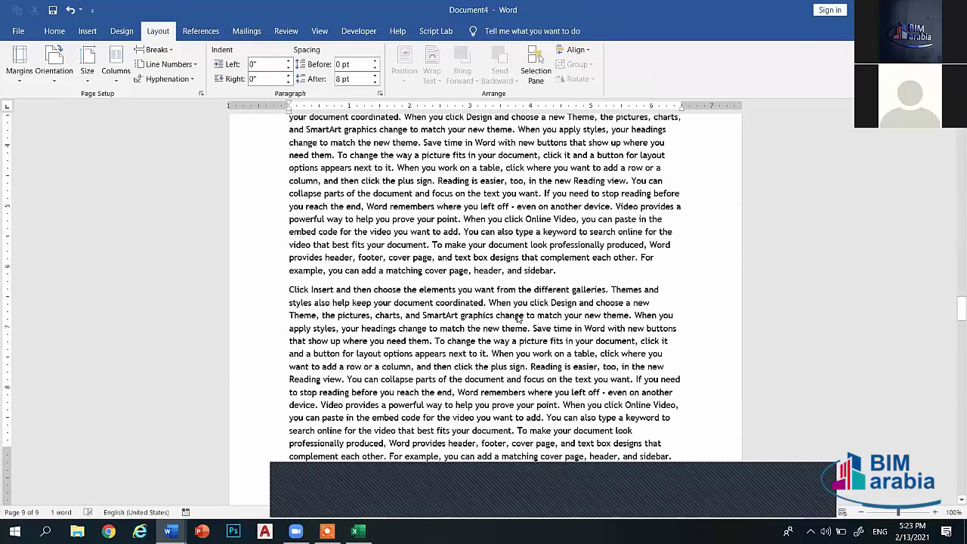
scroll(482, 286, "down", 4)
double_click(484, 282)
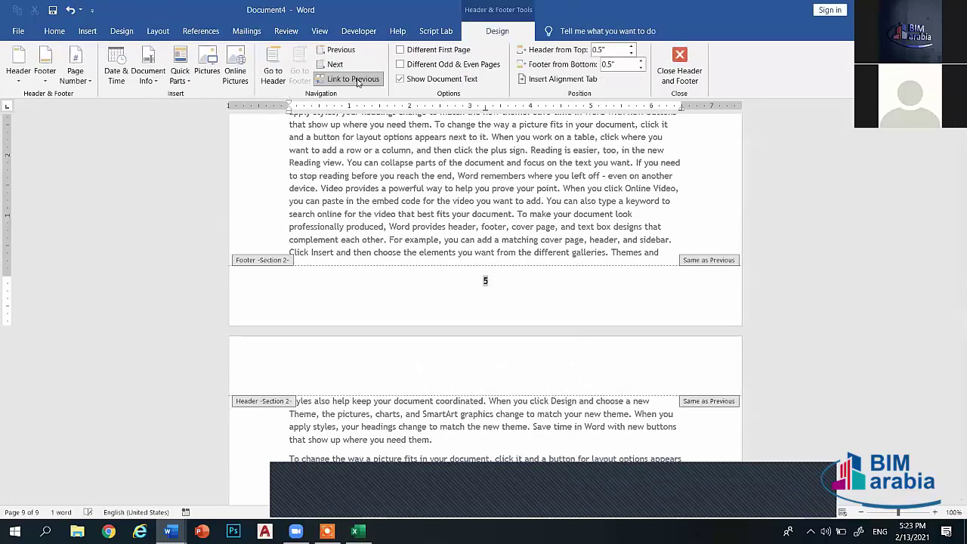
scroll(484, 303, "up", 4)
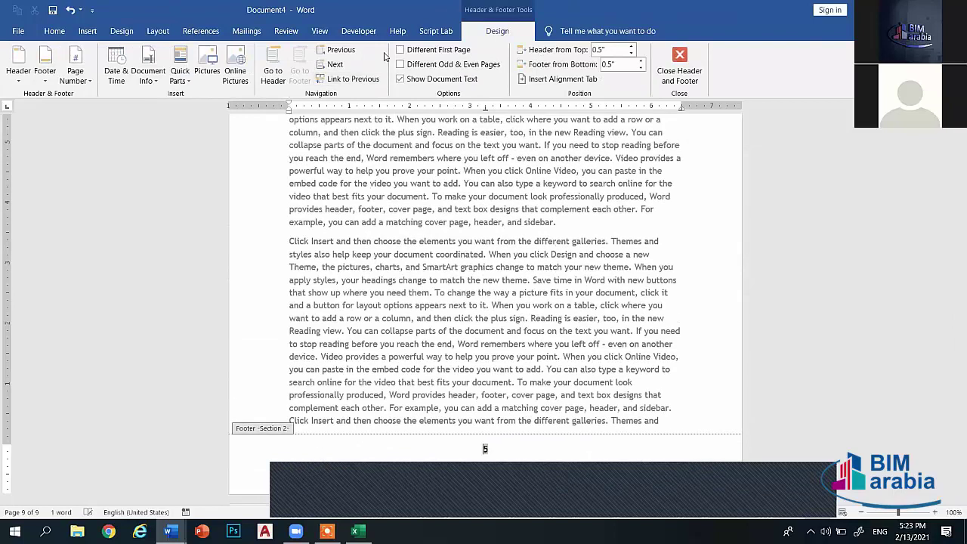
Switch section 2's page numbers to Arabic letters, continuing from the previous section, and close the footer
left_click(88, 31)
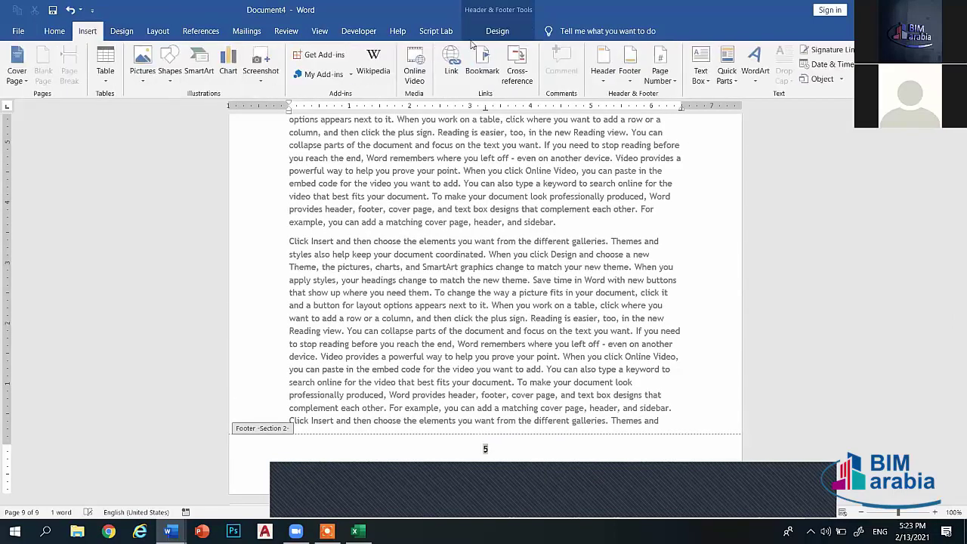
left_click(658, 73)
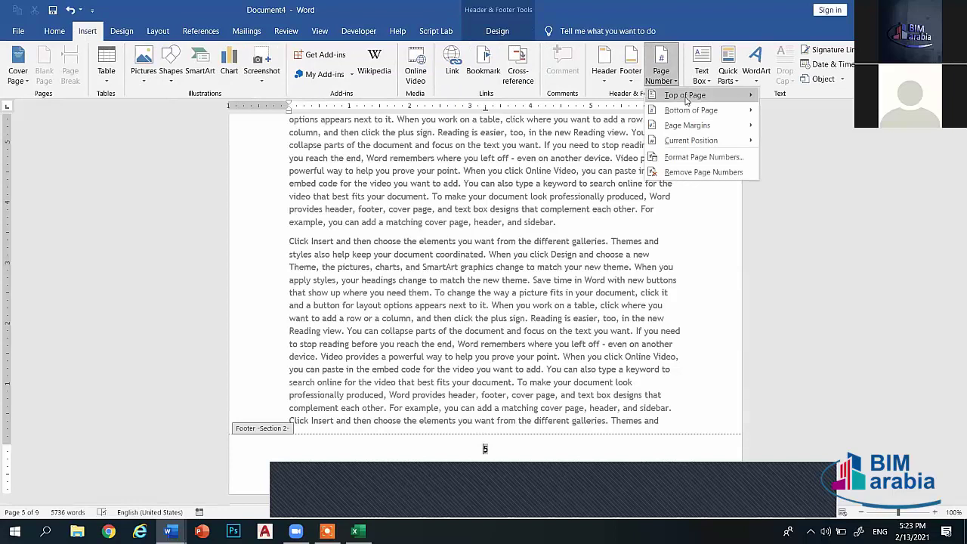
mouse_move(684, 97)
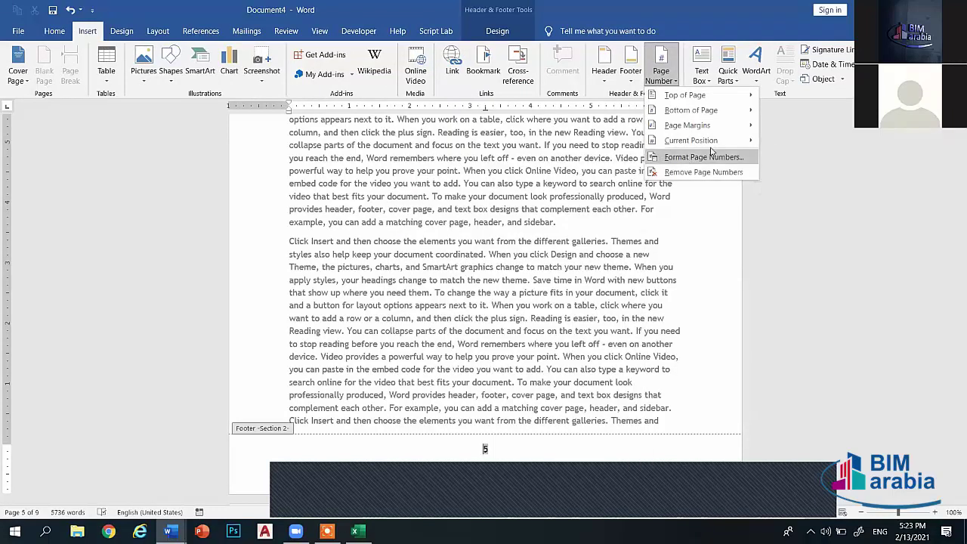
left_click(703, 157)
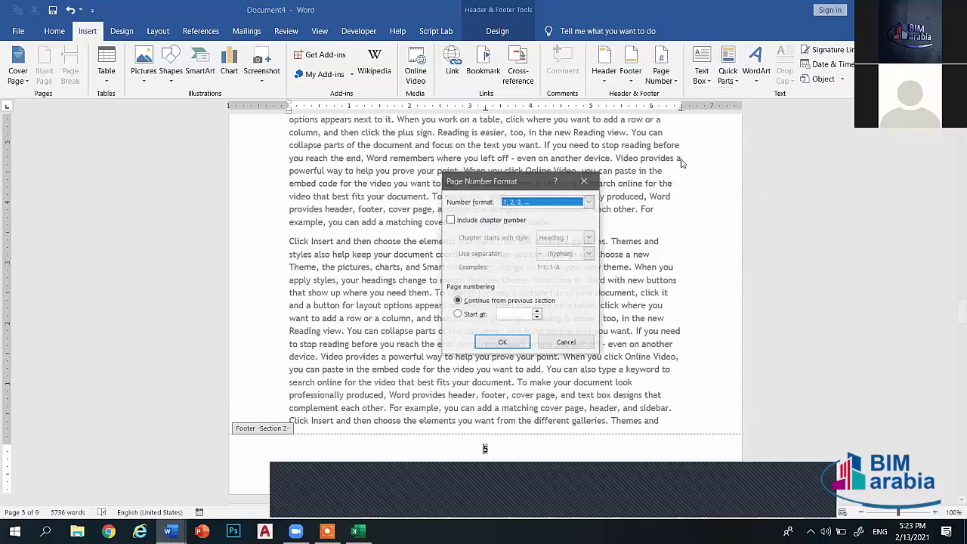
left_click(460, 315)
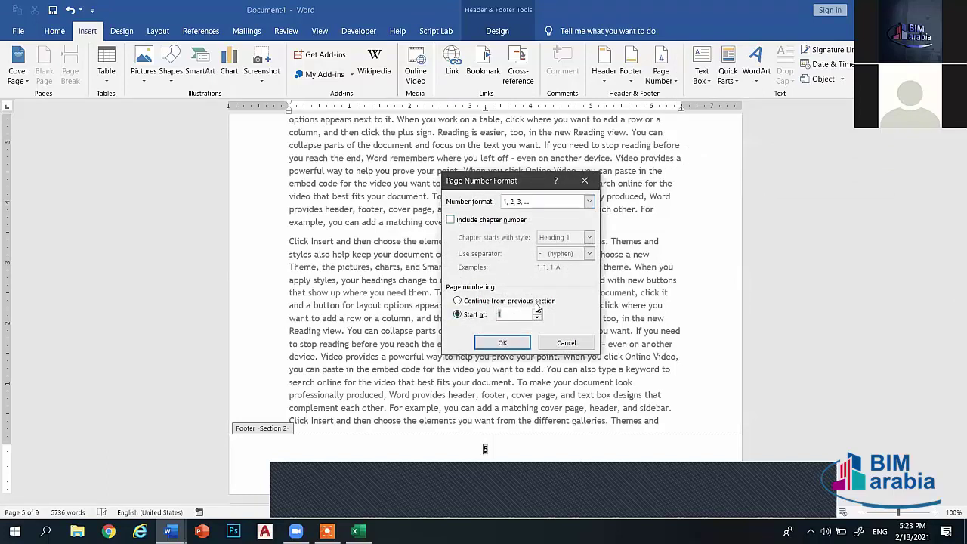
left_click(588, 202)
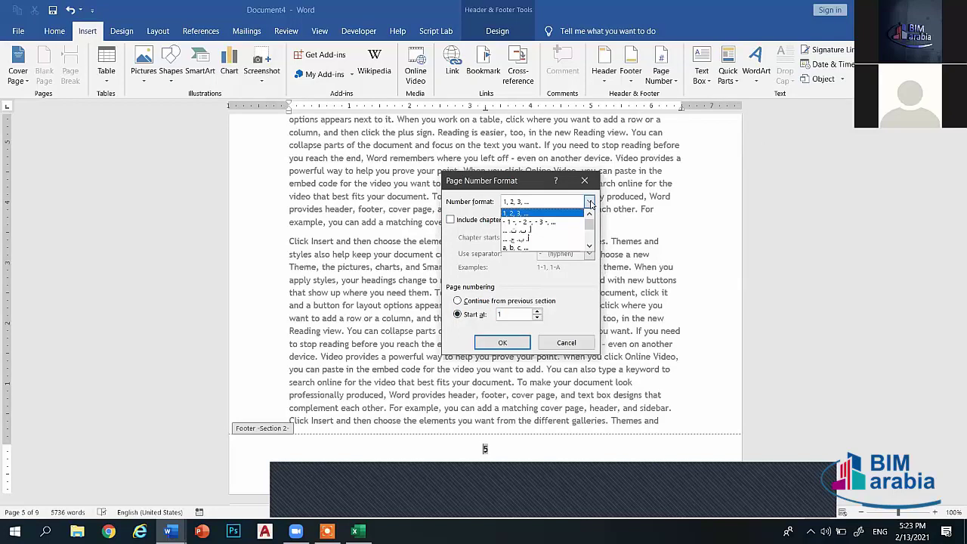
left_click(543, 230)
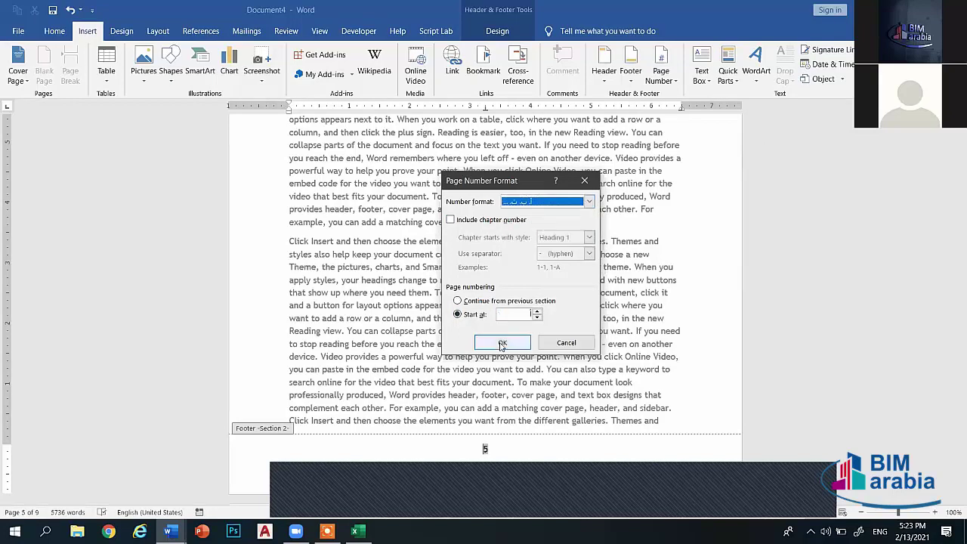
left_click(457, 302)
left_click(515, 344)
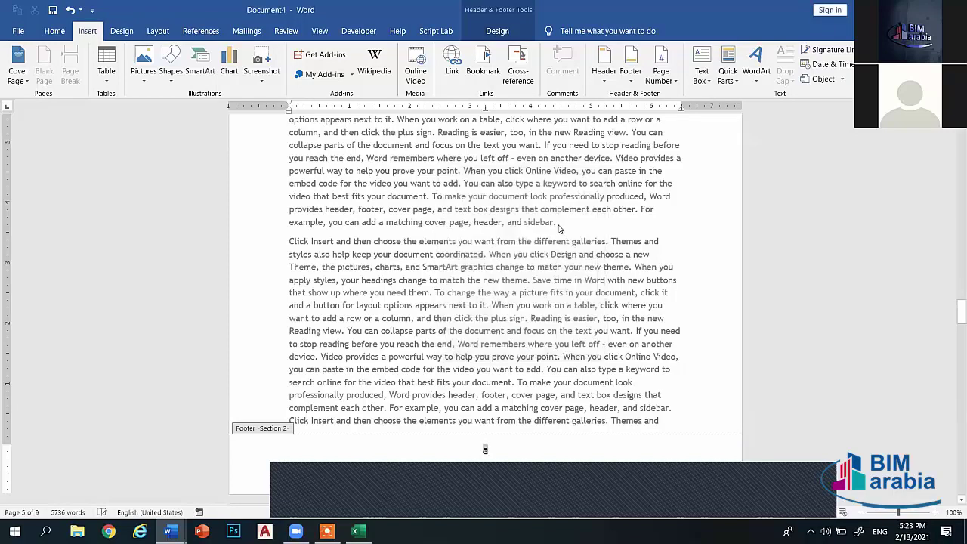
left_click(511, 32)
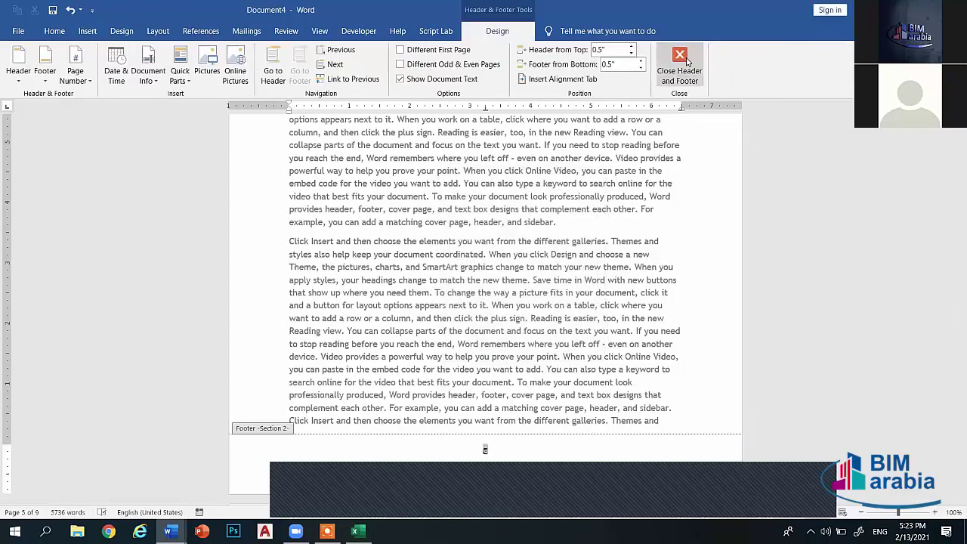
left_click(685, 64)
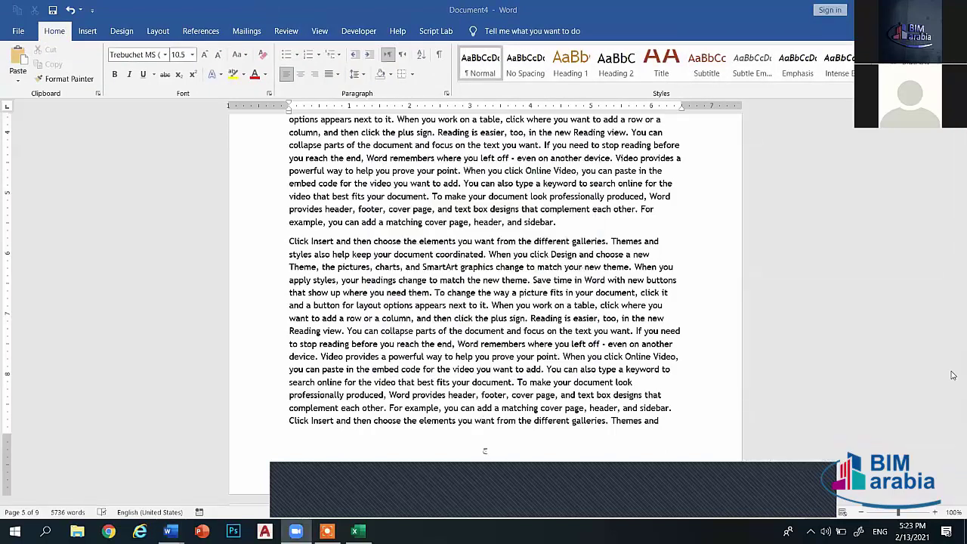
Close Document4 with Ctrl+W, choosing Don't Save
mouse_move(954, 308)
left_mouse_down()
mouse_move(953, 284)
mouse_move(942, 452)
left_mouse_up()
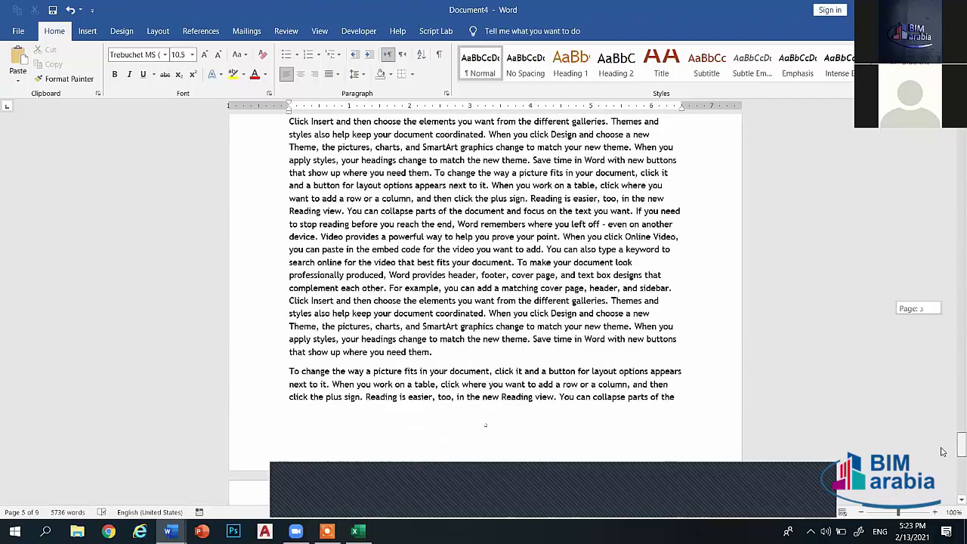
mouse_move(942, 452)
left_mouse_down()
mouse_move(953, 178)
mouse_move(960, 198)
left_mouse_up()
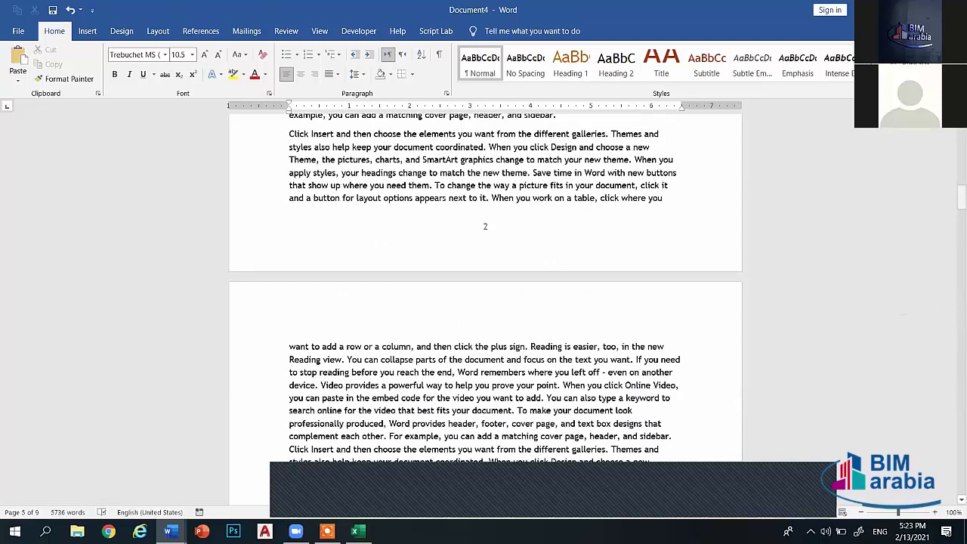
key("ctrl+w")
left_click(475, 289)
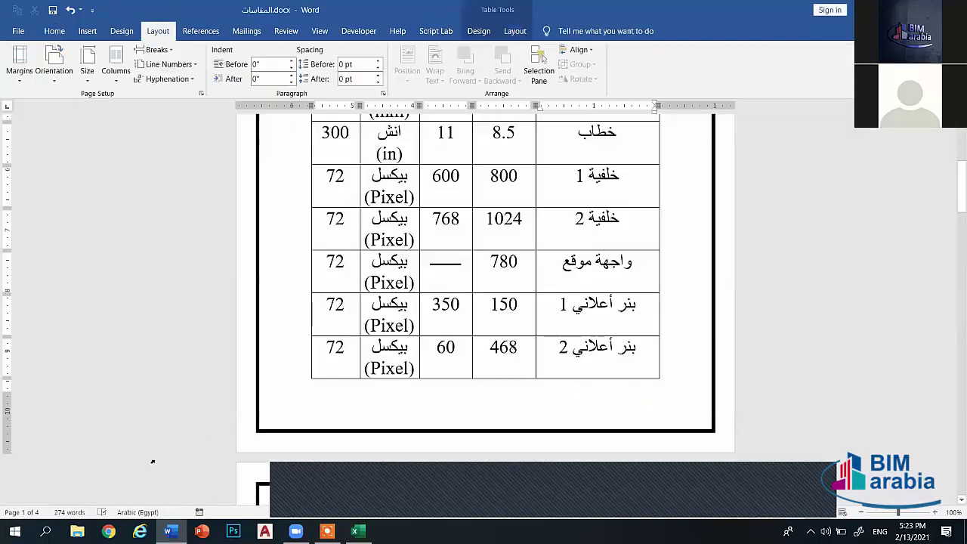
Start a new blank document from Word's taskbar jump list and type =RAND()
key("super+d")
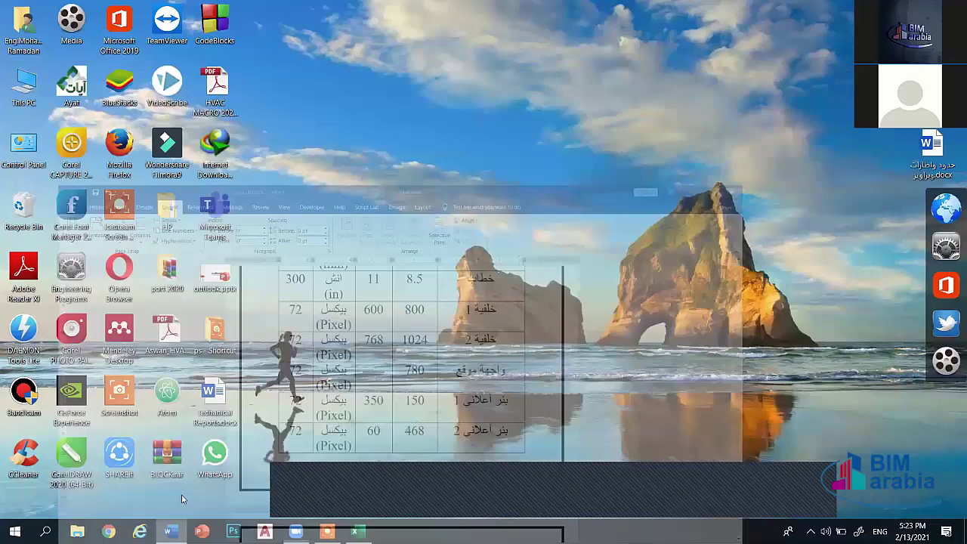
left_click(171, 532)
right_click(171, 531)
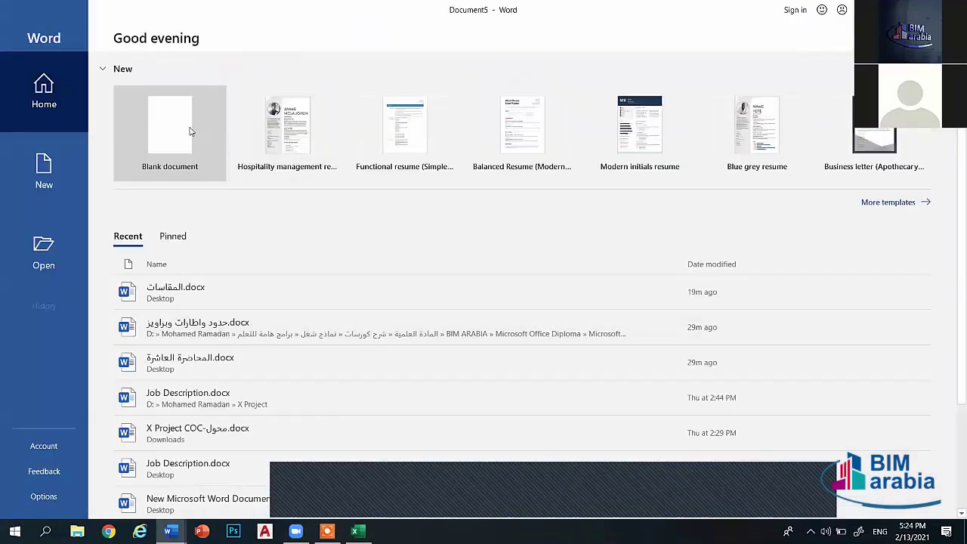
left_click(189, 131)
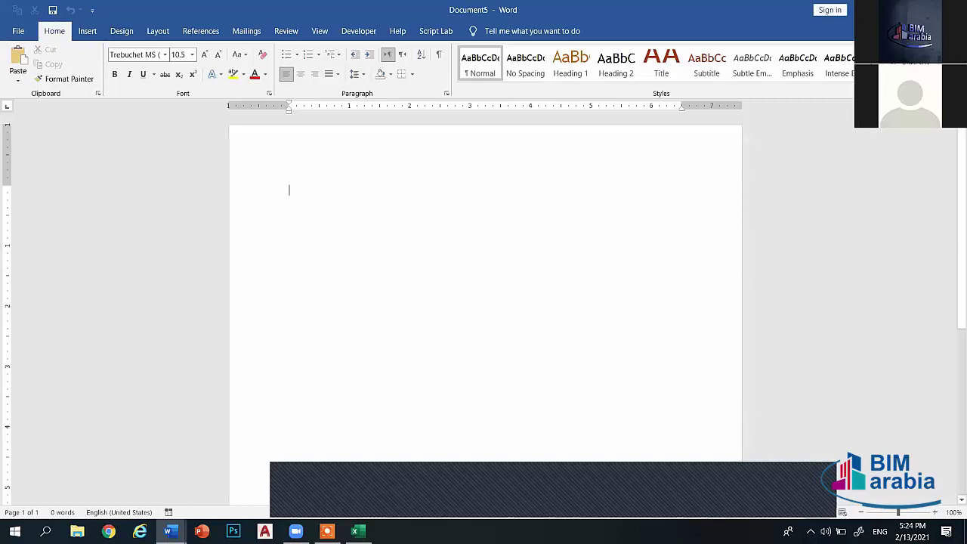
type("=RAND")
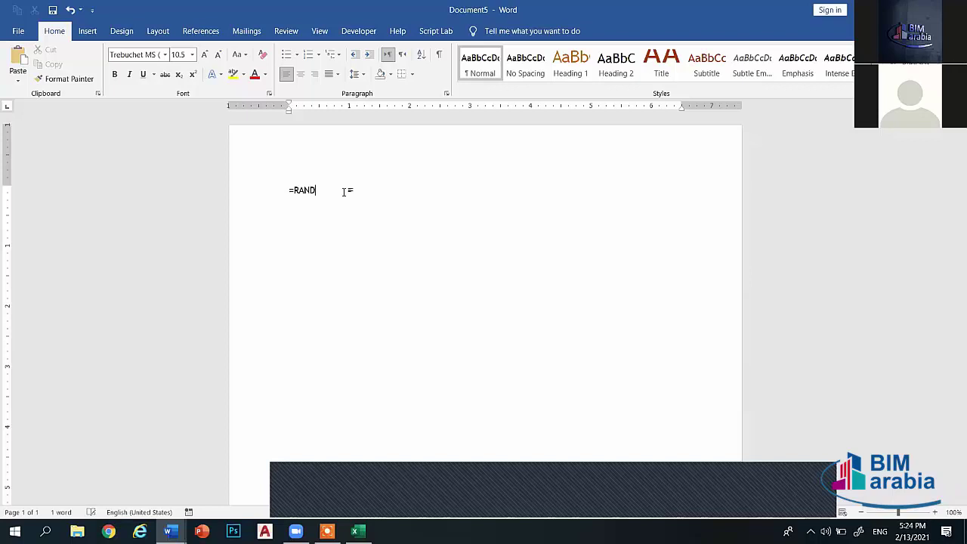
type("()")
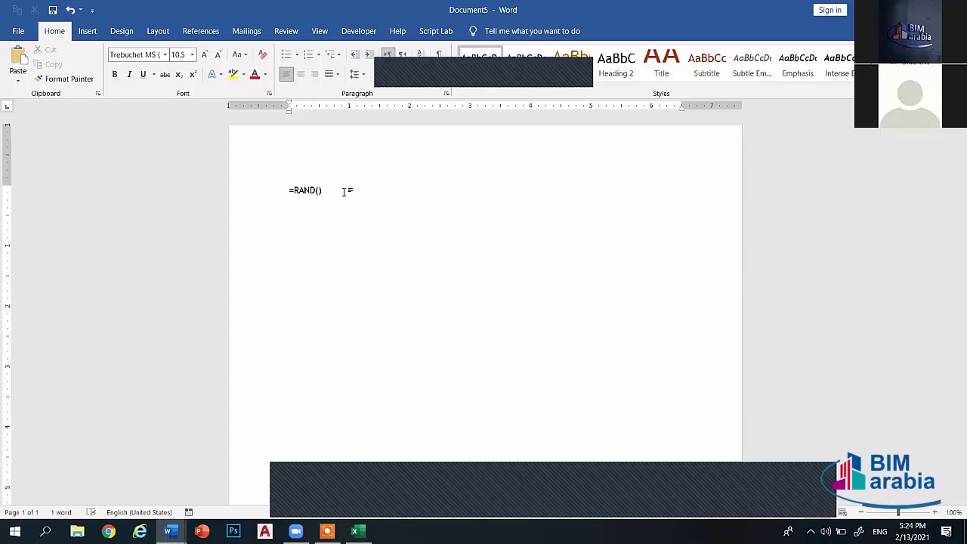
Grow the =RAND() line to 90 pt and centre it
triple_click(307, 190)
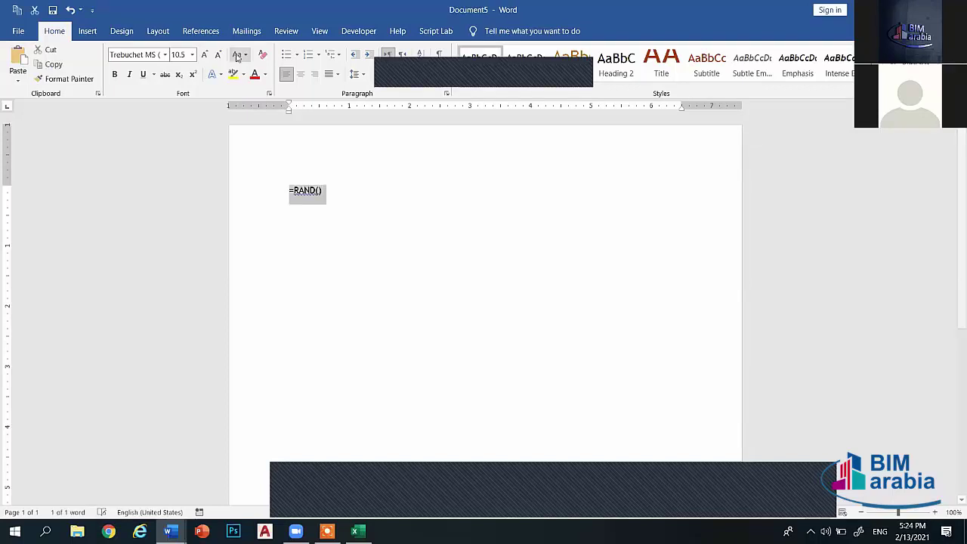
left_click(204, 55)
left_click(204, 55)
left_click(204, 55)
left_click(204, 55)
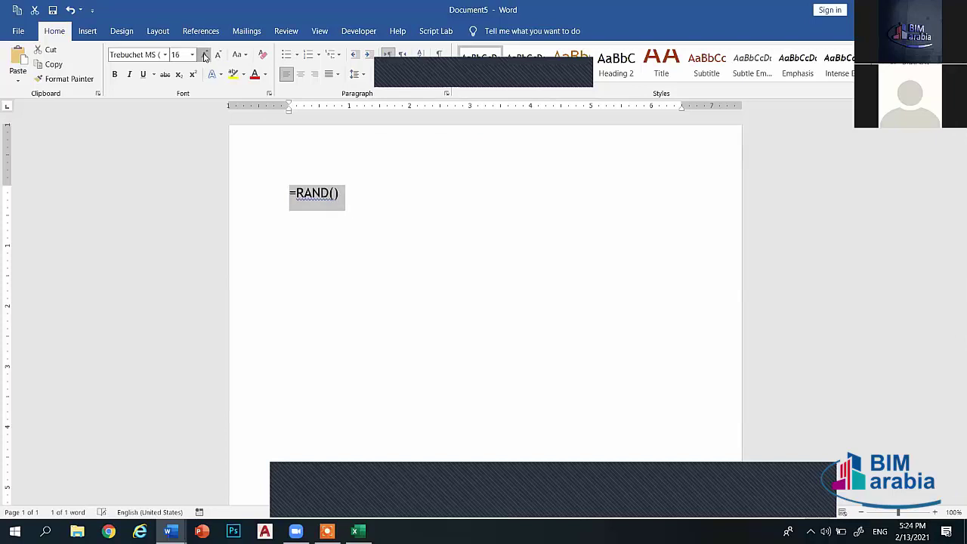
left_click(204, 56)
left_click(204, 55)
left_click(204, 55)
left_click(204, 55)
left_click(204, 56)
left_click(204, 55)
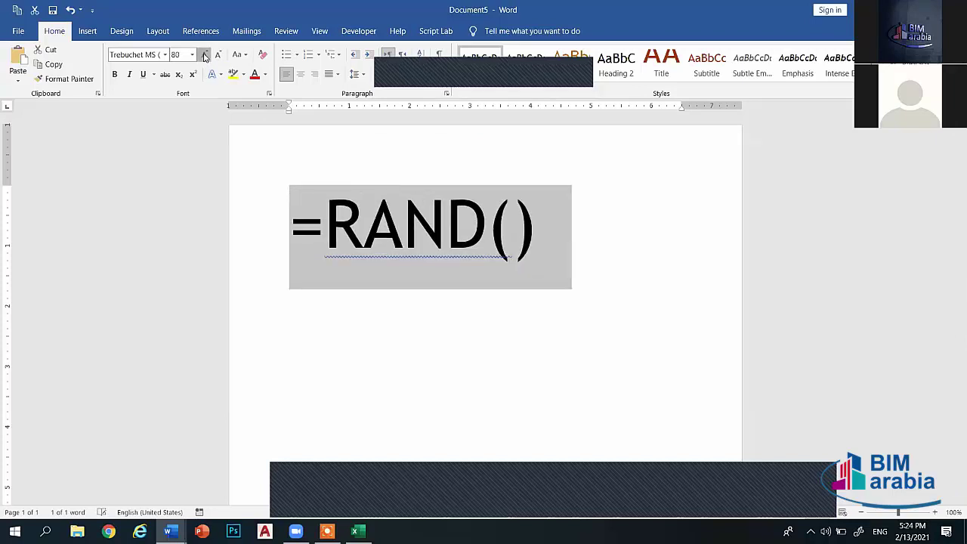
left_click(204, 55)
left_click(300, 74)
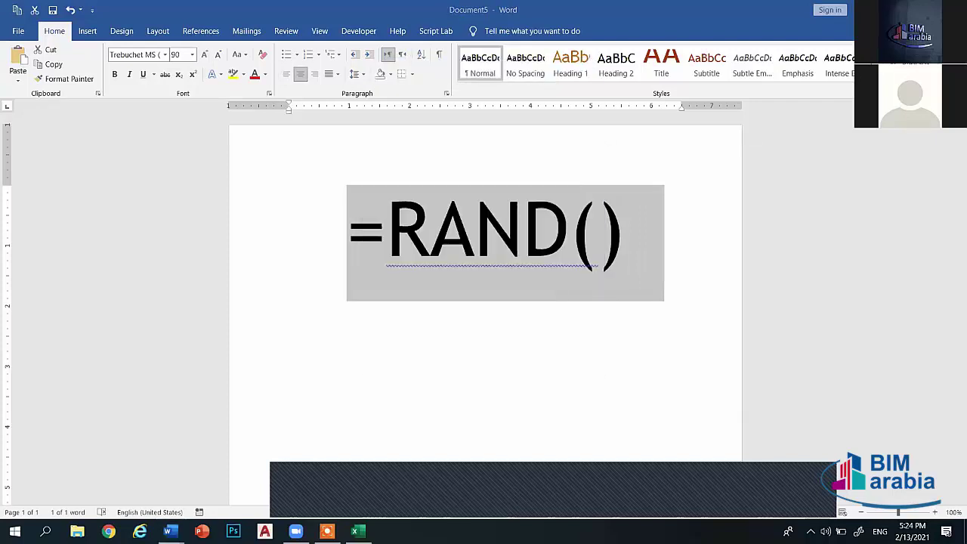
left_click(540, 269)
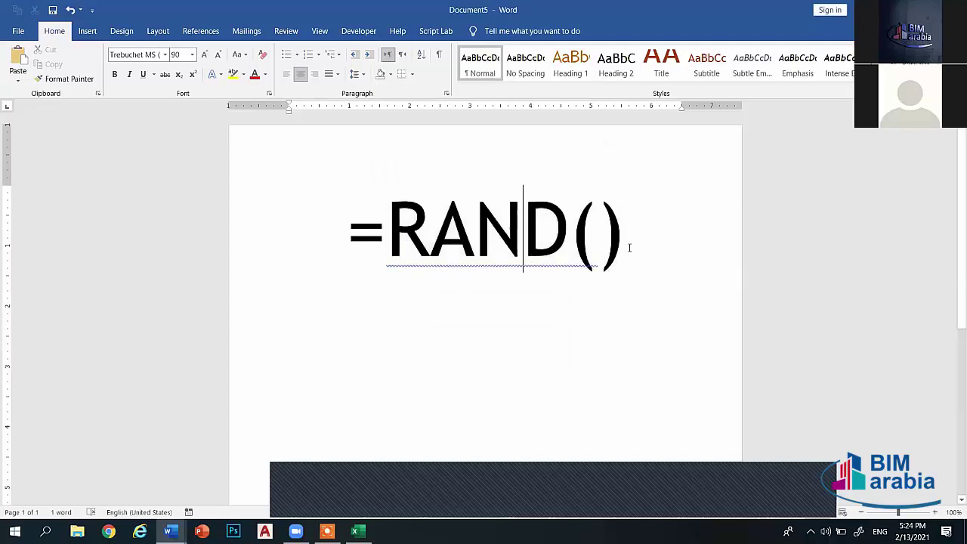
left_click(677, 231)
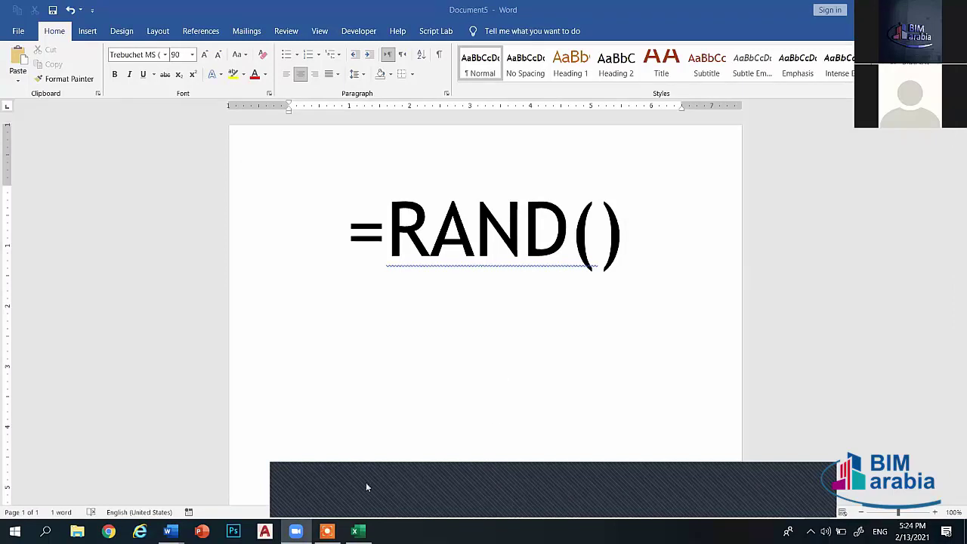
Change the formula to =RAND(18,20) and shrink it to 72 pt
left_click(607, 246)
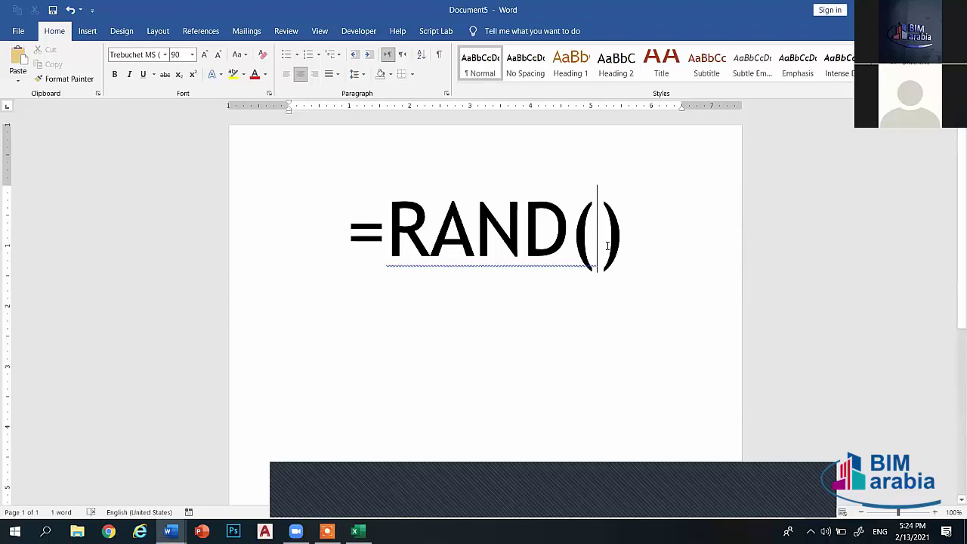
type("18")
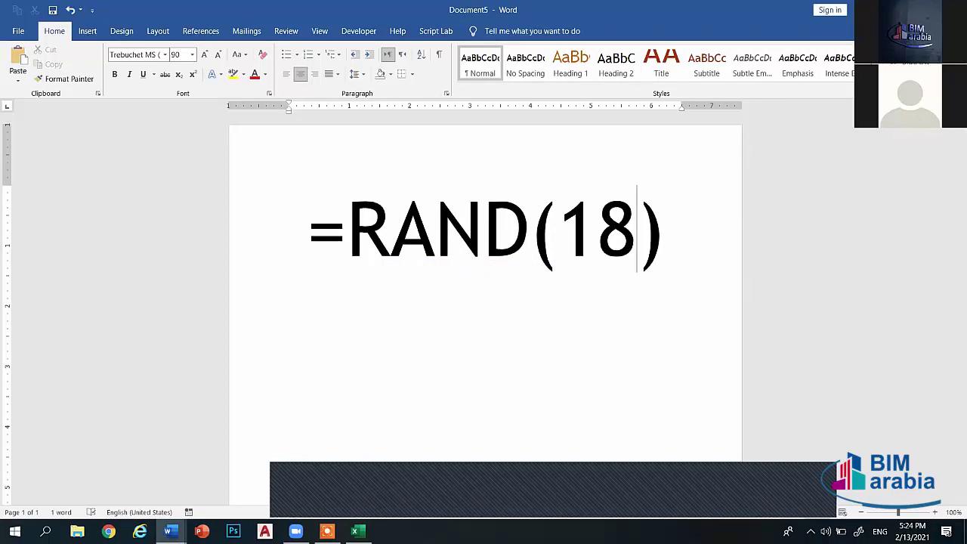
type(",20")
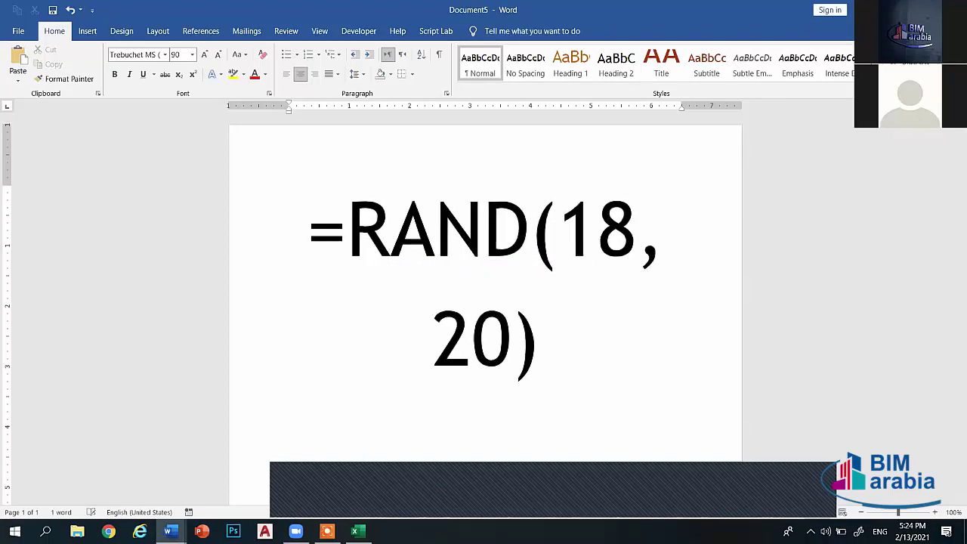
key("ctrl+a")
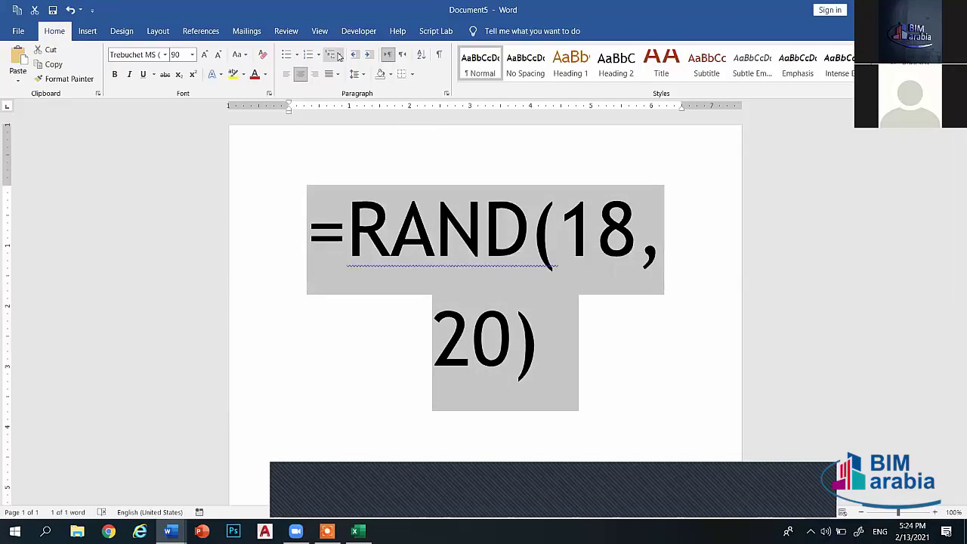
left_click(217, 55)
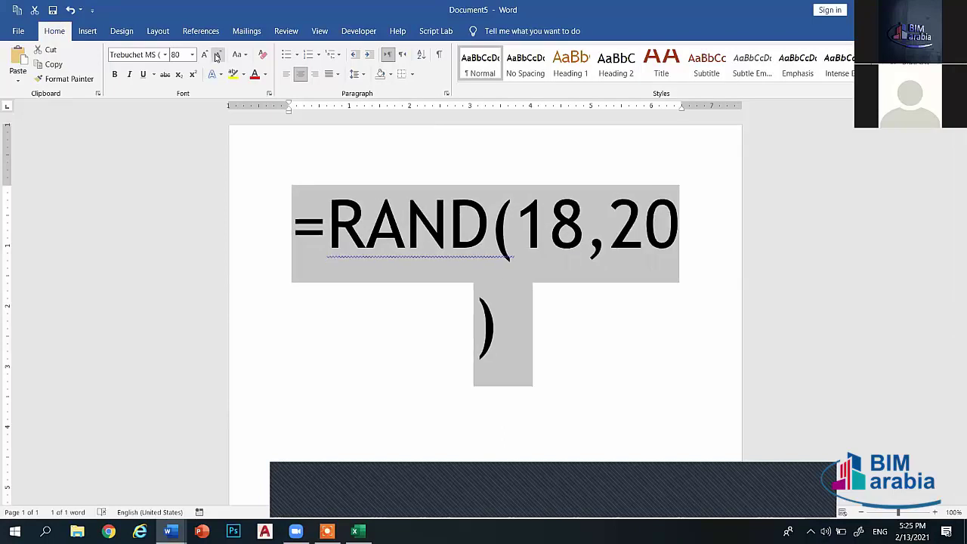
left_click(217, 55)
Colour the argument 18 red and the argument 20 green
left_click(566, 227)
left_click(533, 226)
key("shift+Left")
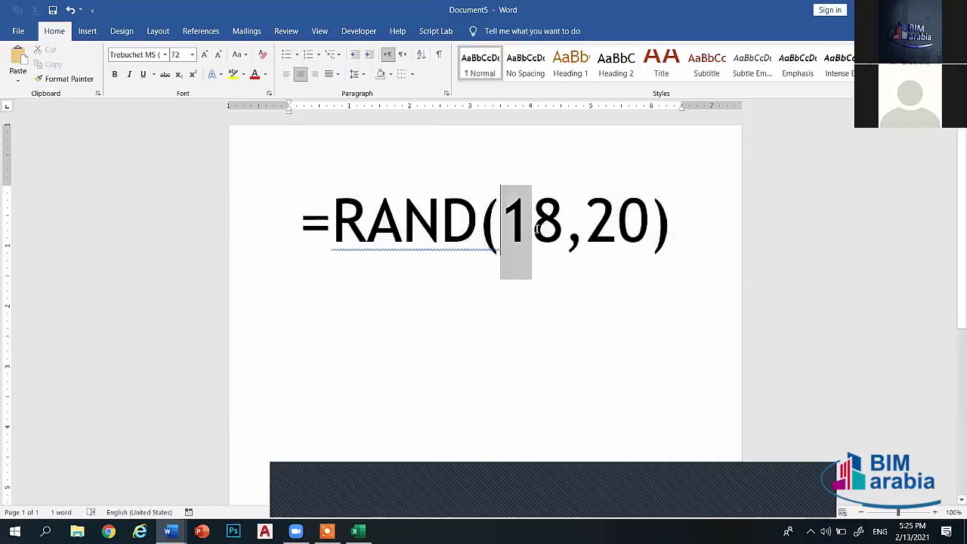
key("shift+Right")
left_click(255, 74)
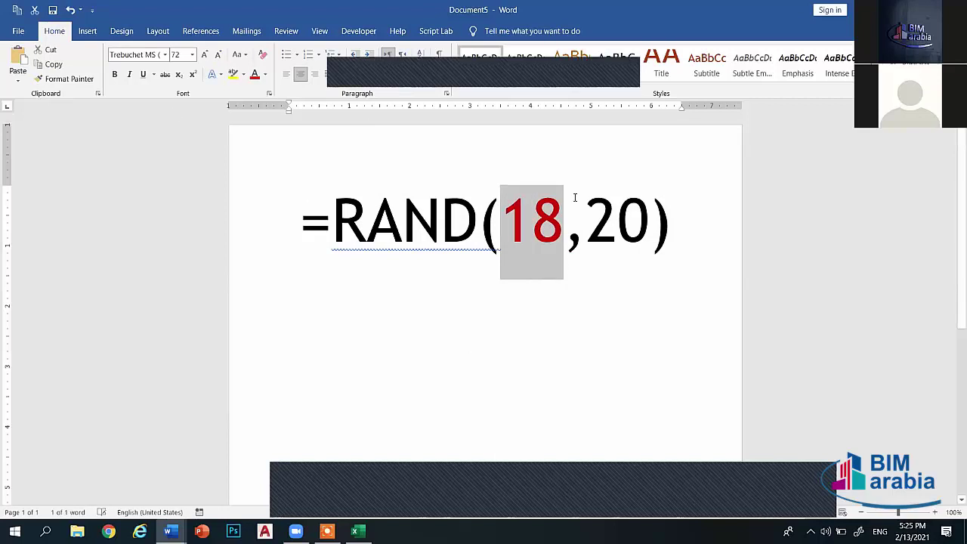
left_click_drag(588, 227, 642, 235)
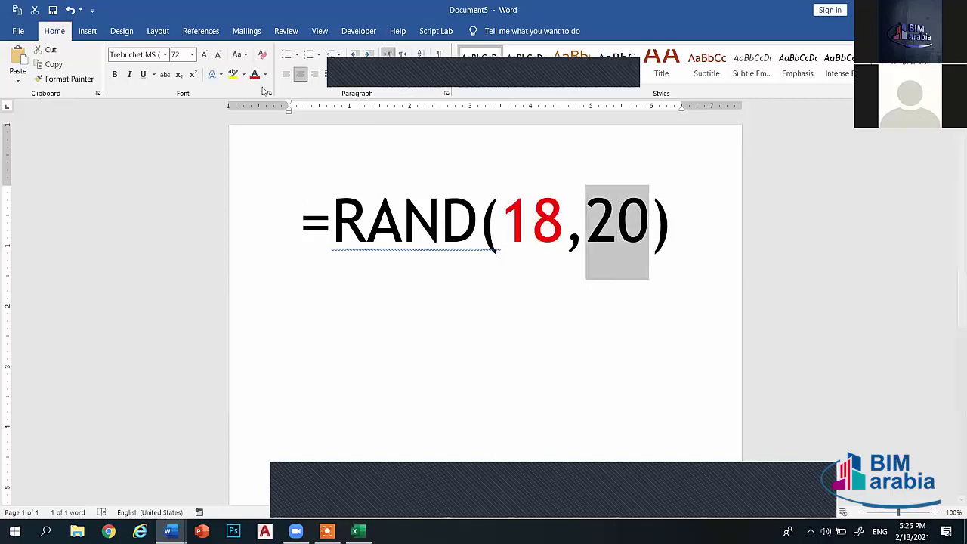
left_click(266, 74)
left_click(308, 187)
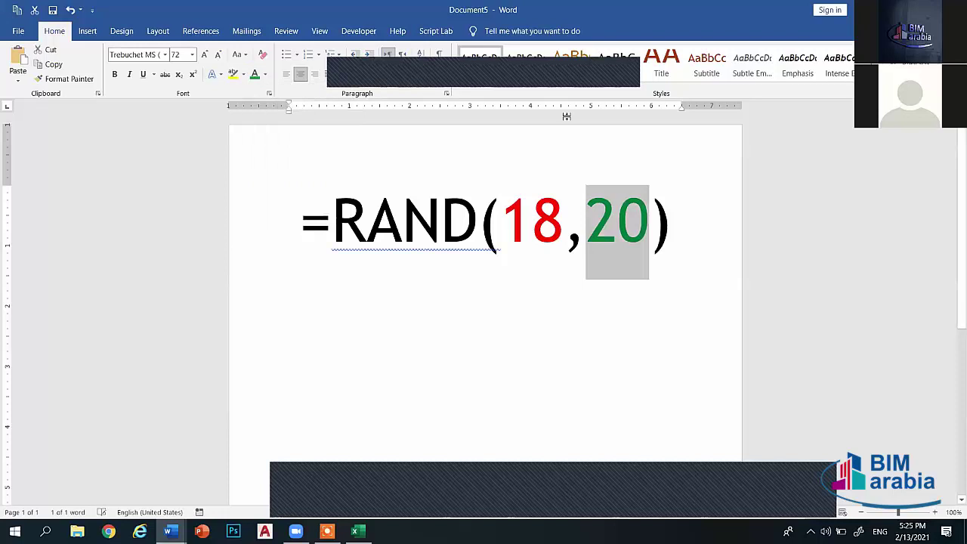
left_click(534, 280)
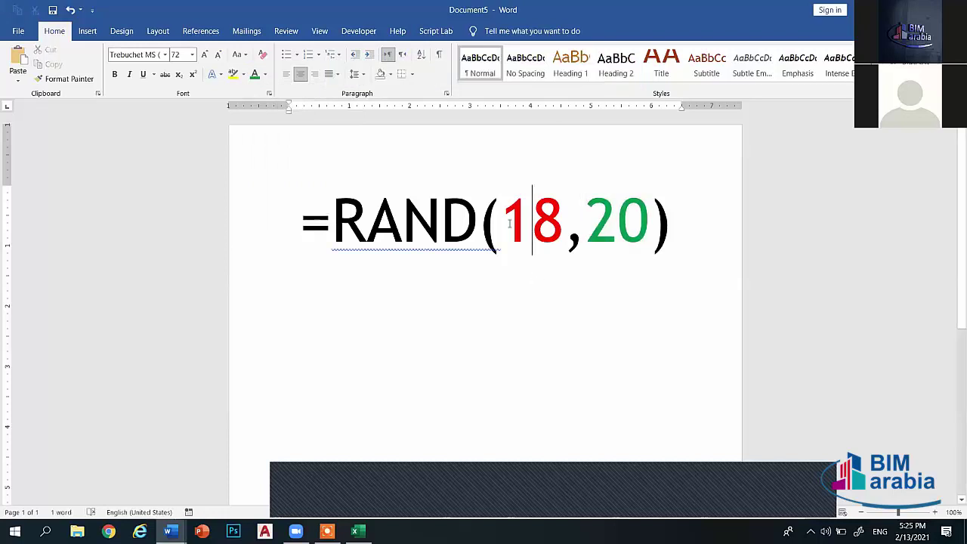
Delete the arguments, leaving =RAND(), and press Enter to generate 20 pages of sample text
left_click_drag(506, 222, 548, 225)
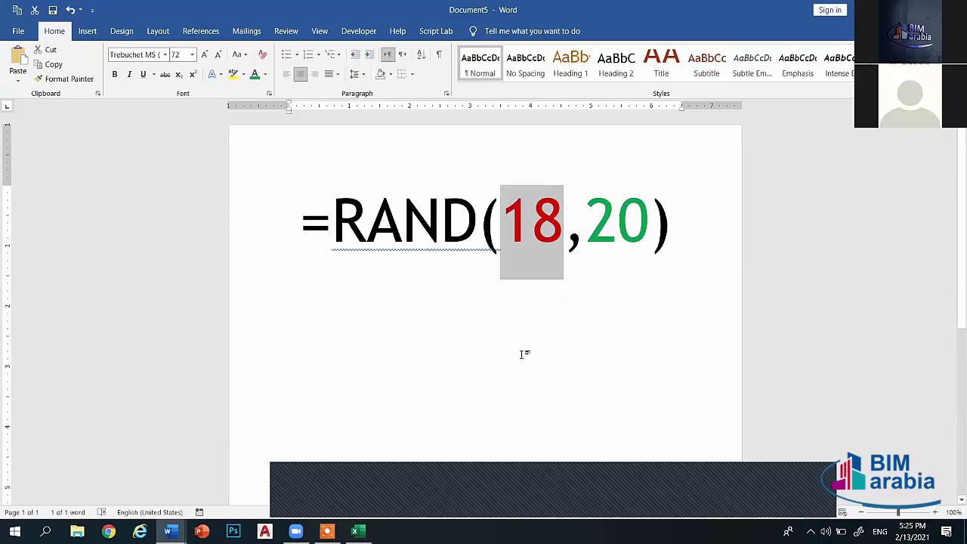
left_click(530, 228)
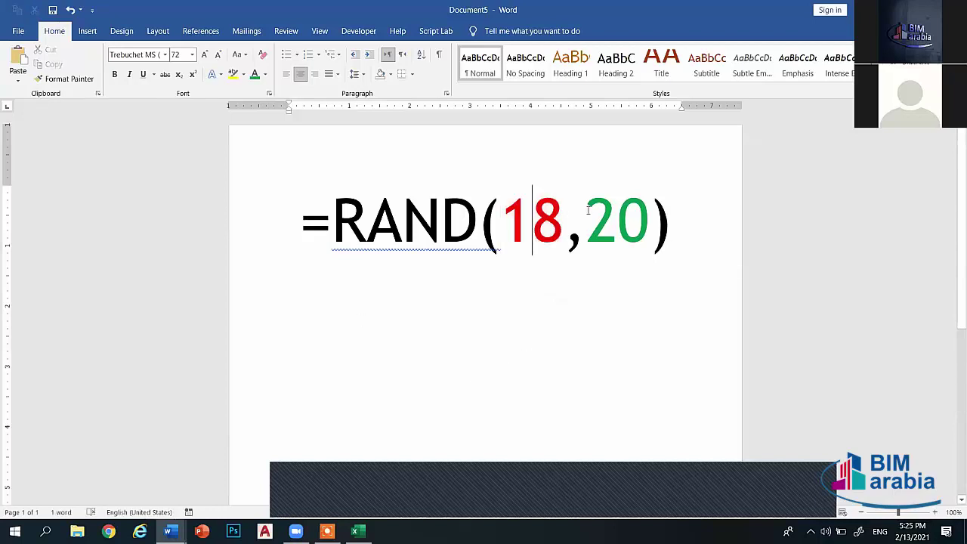
left_click_drag(588, 215, 641, 221)
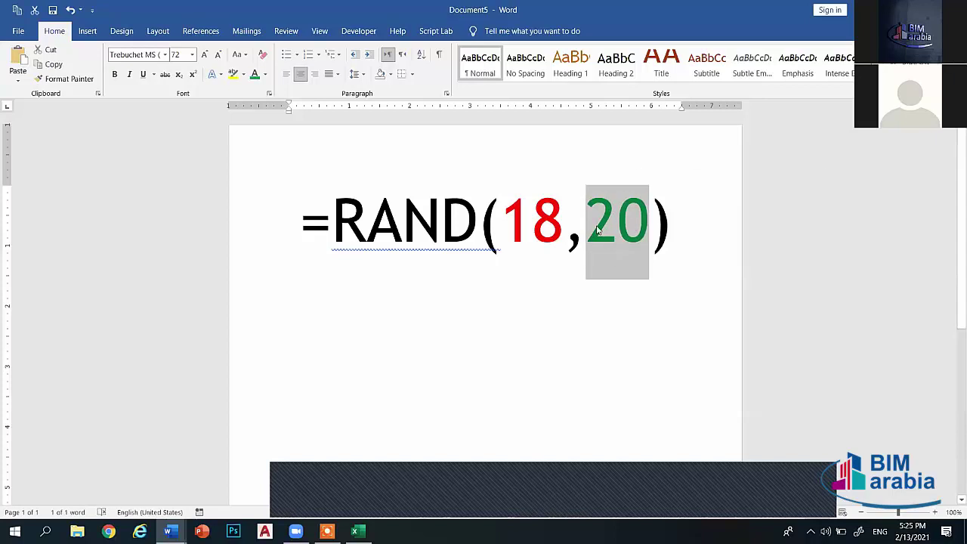
left_click(649, 216)
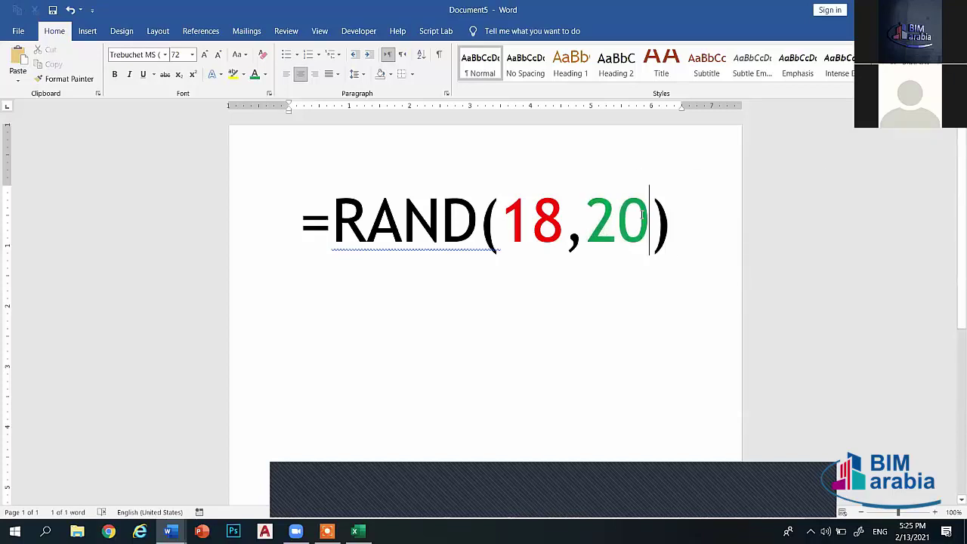
left_click_drag(588, 217, 647, 236)
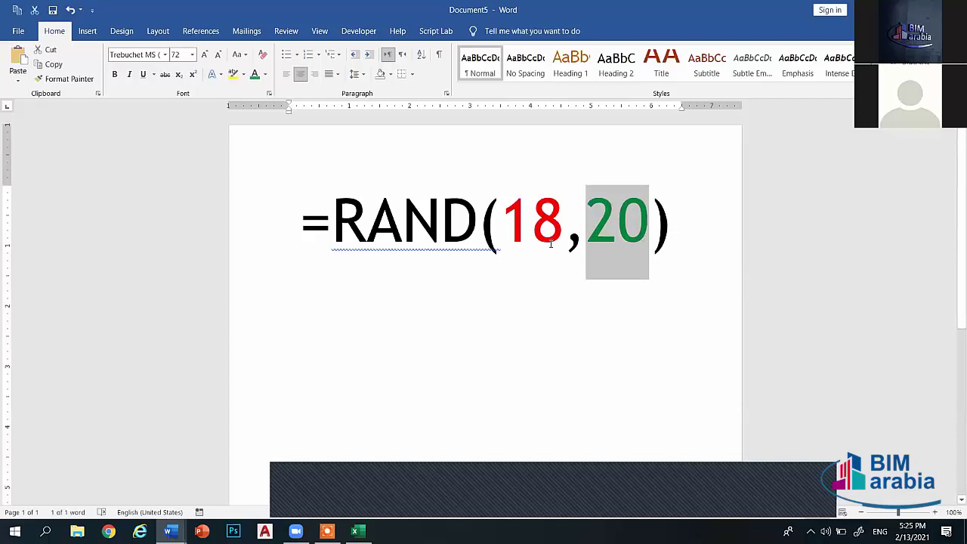
key("BackSpace")
key("BackSpace")
key("BackSpace")
key("BackSpace")
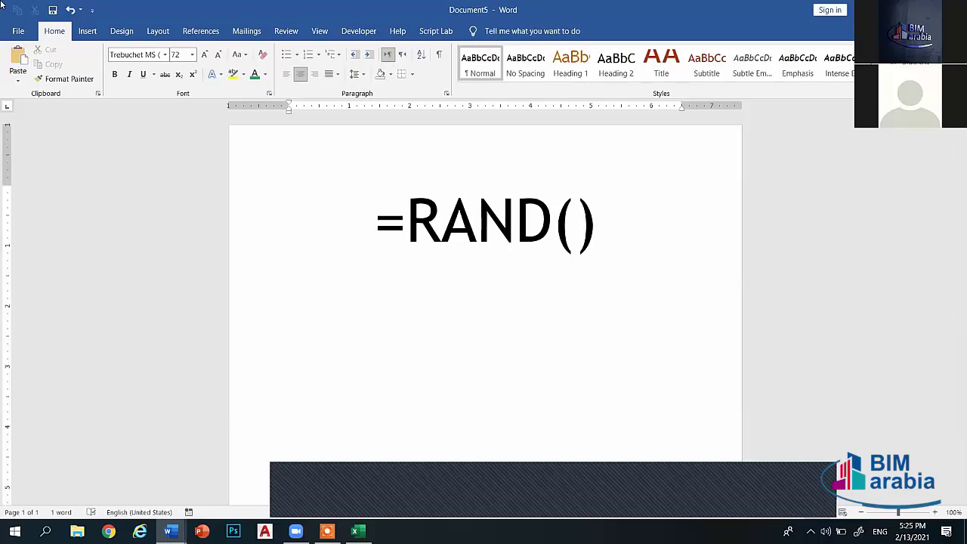
key("Return")
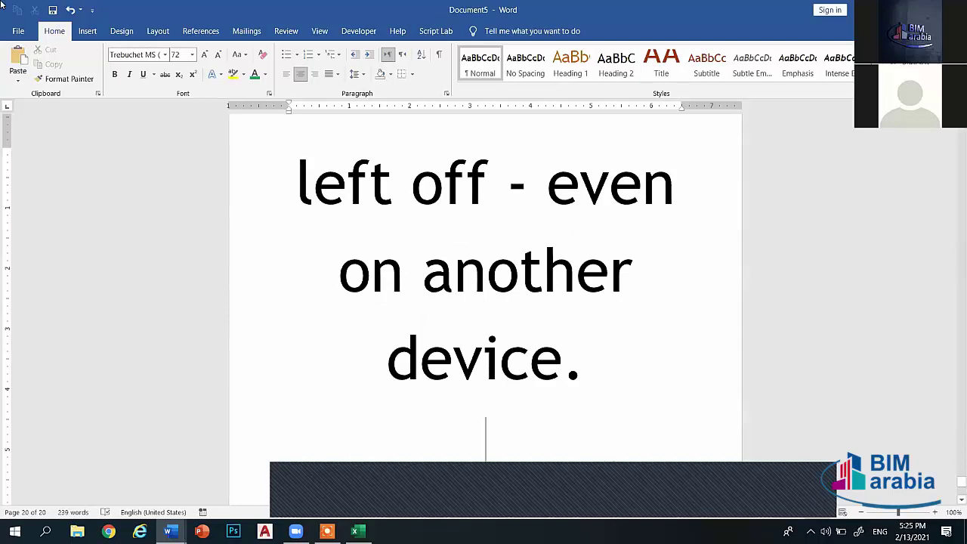
Undo the generated text and shrink the =RAND() line from 72 to 24 pt
key("ctrl+z")
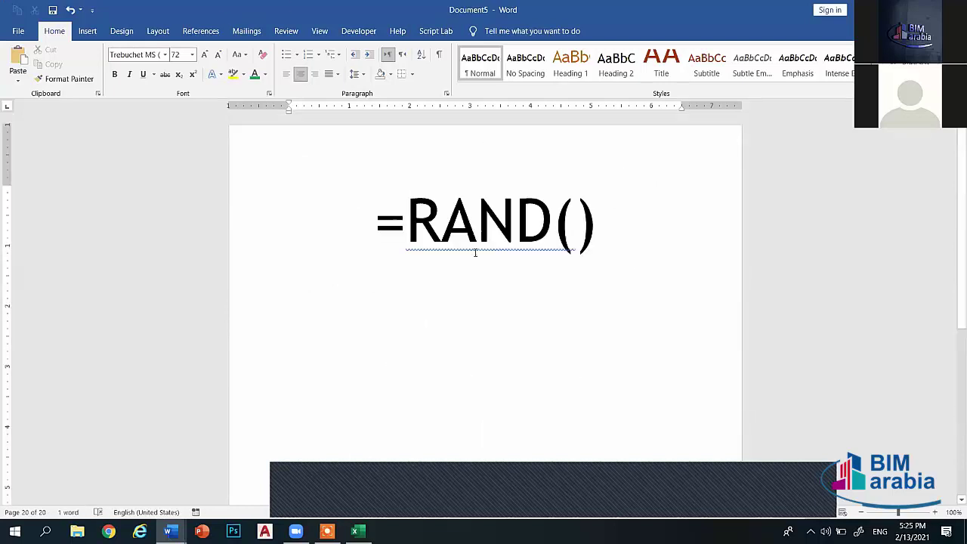
triple_click(475, 226)
left_click(216, 55)
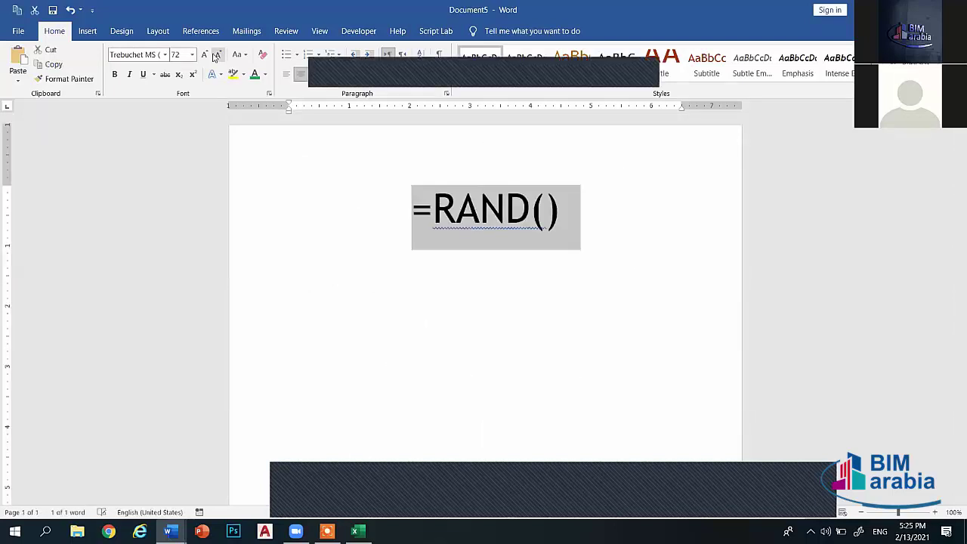
left_click(216, 55)
left_click(216, 55)
left_click(216, 56)
left_click(216, 55)
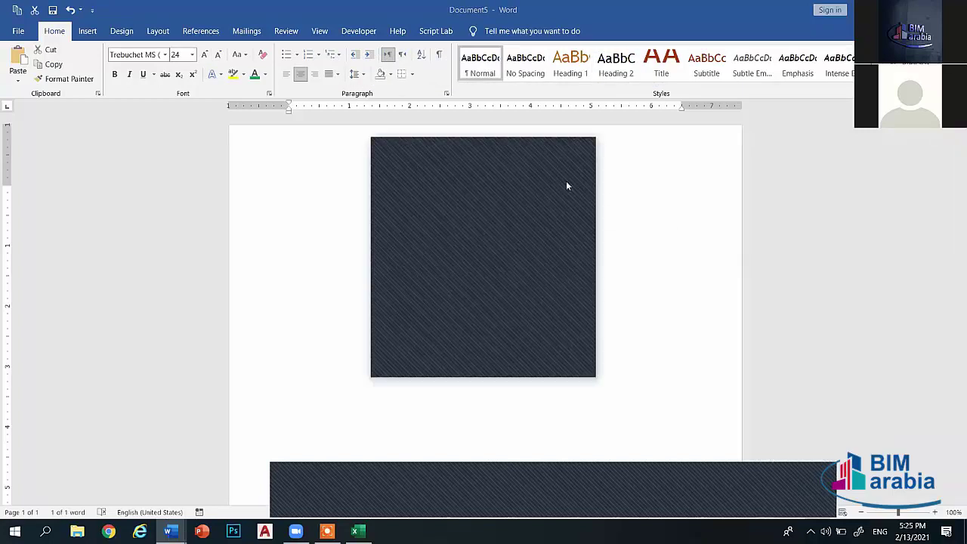
scroll(492, 222, "down", 5)
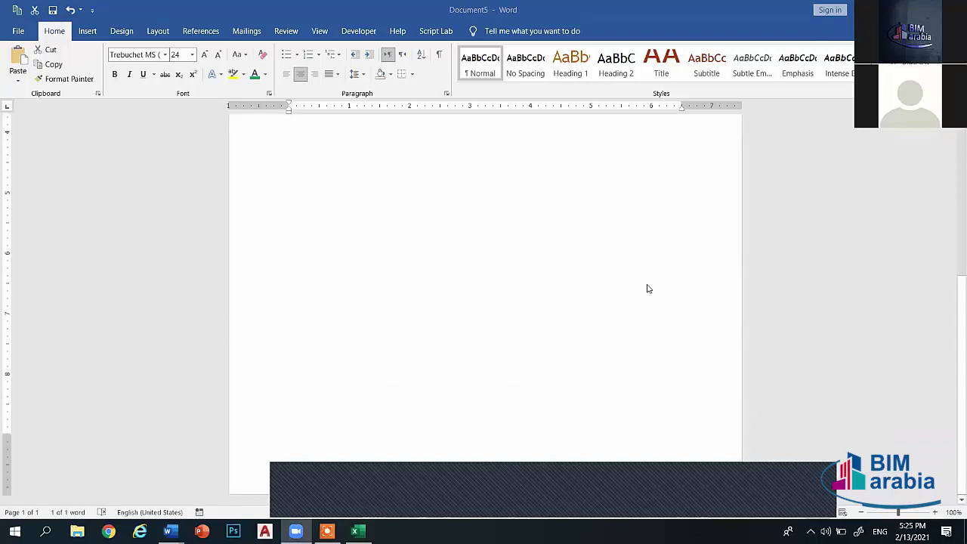
scroll(648, 289, "up", 3)
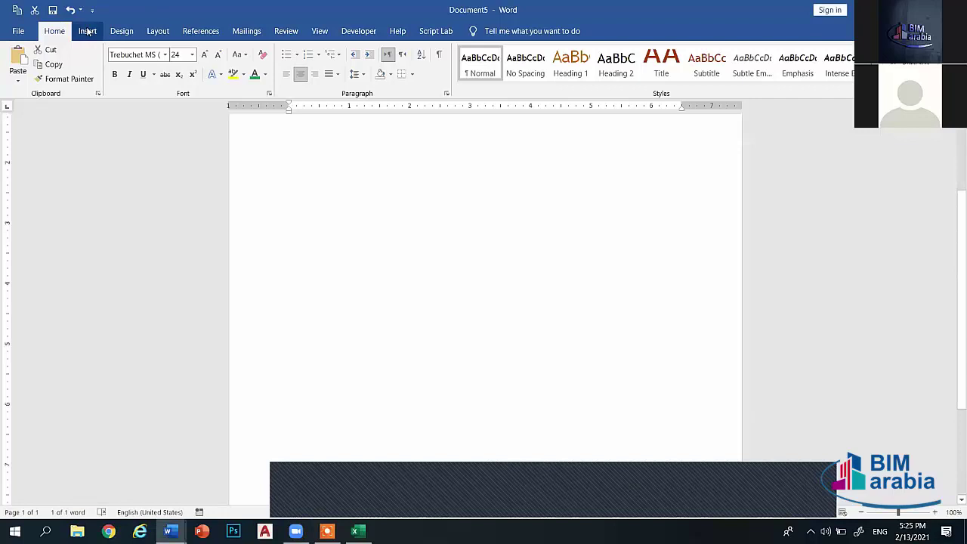
Add a Plain Number 2 page number centred at the bottom of the page, then close the footer
left_click(88, 32)
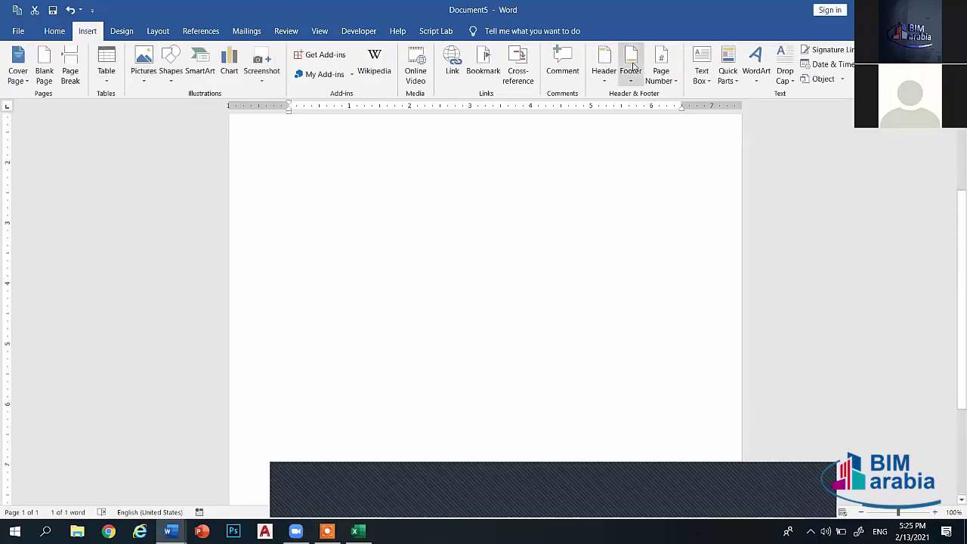
left_click(661, 64)
mouse_move(706, 111)
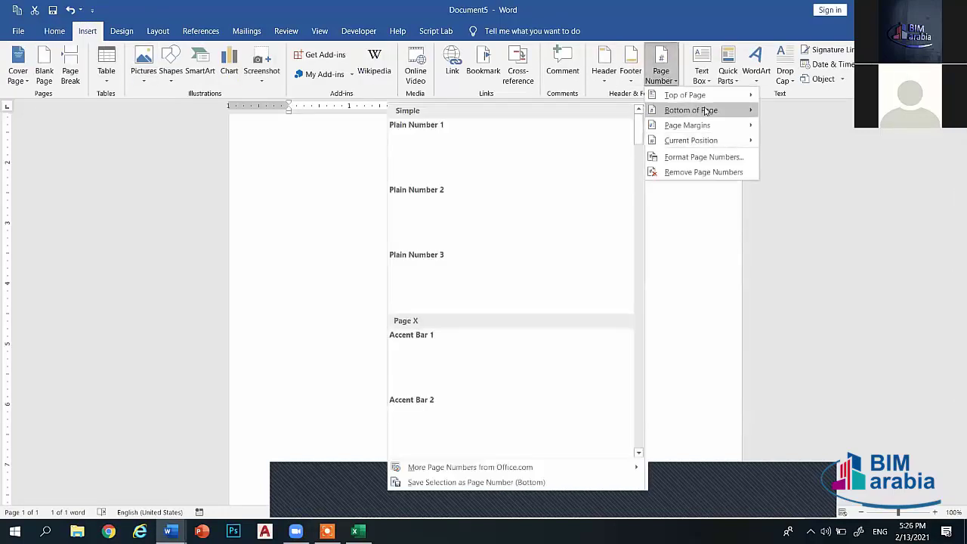
left_click(494, 216)
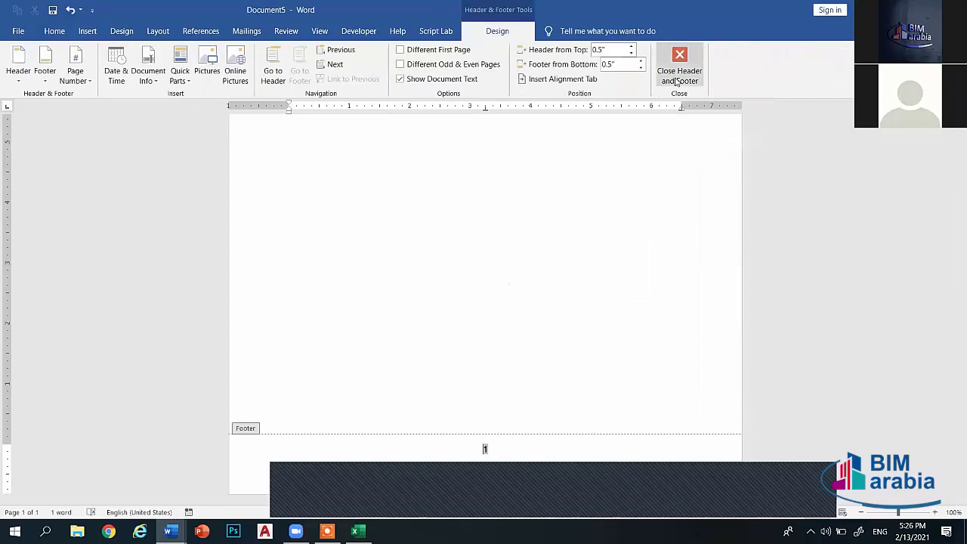
left_click(677, 81)
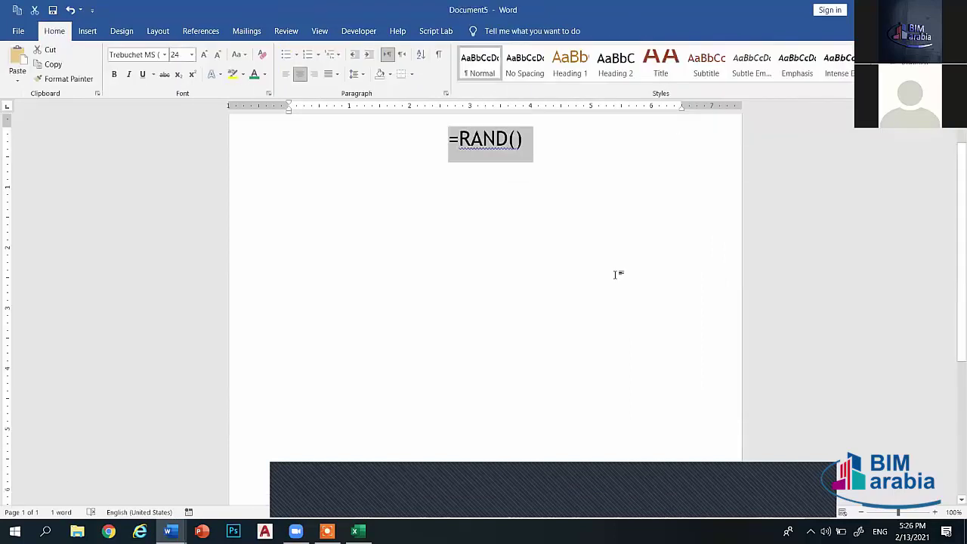
double_click(487, 453)
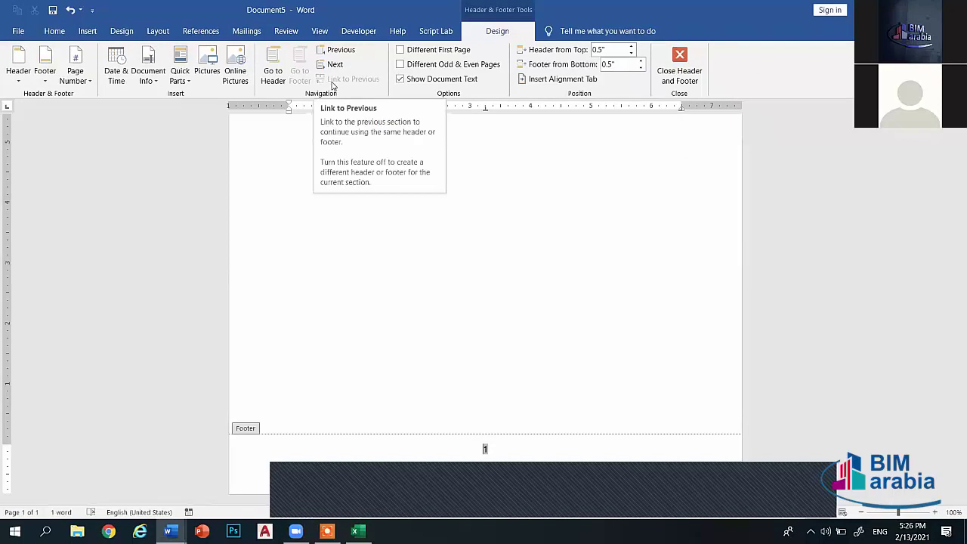
left_click(680, 71)
Expand =RAND() into sample paragraphs and check the page 4 footer
key("Return")
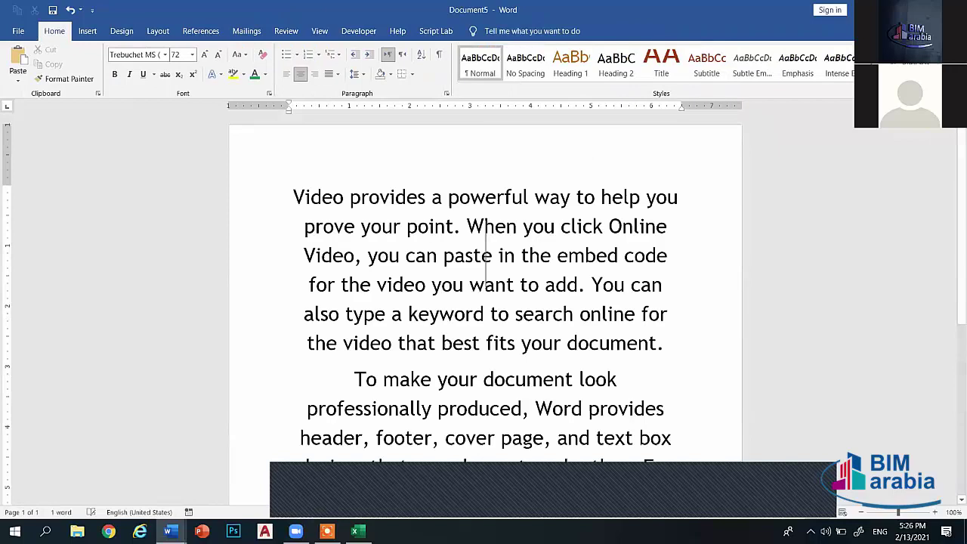
scroll(574, 215, "down", 10)
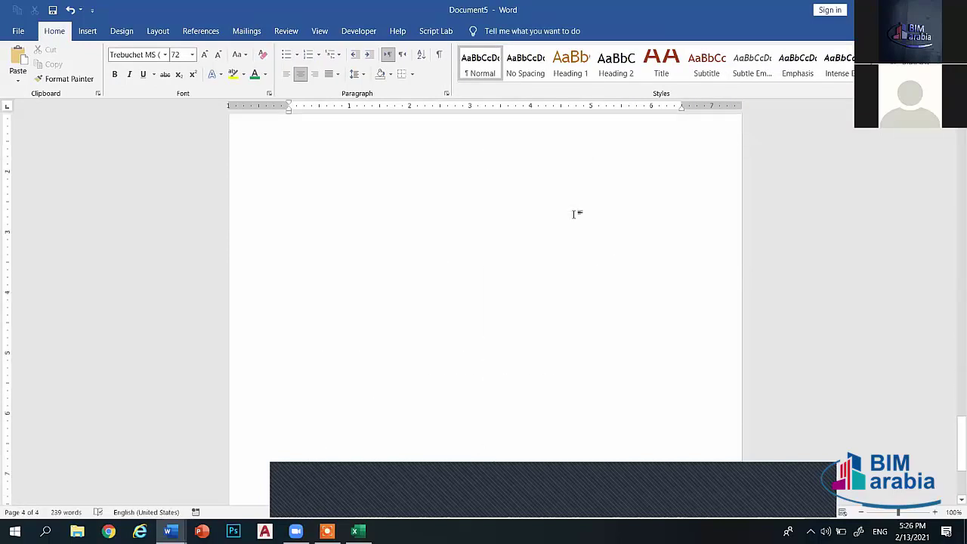
scroll(516, 382, "down", 3)
double_click(487, 449)
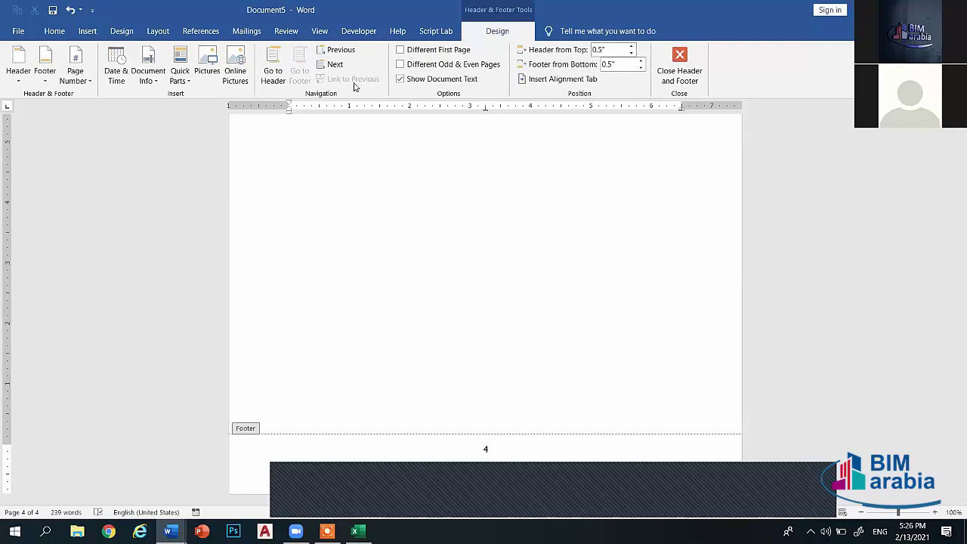
Close Document5 and open a new blank document, Document6, from the taskbar jump list
key("ctrl+w")
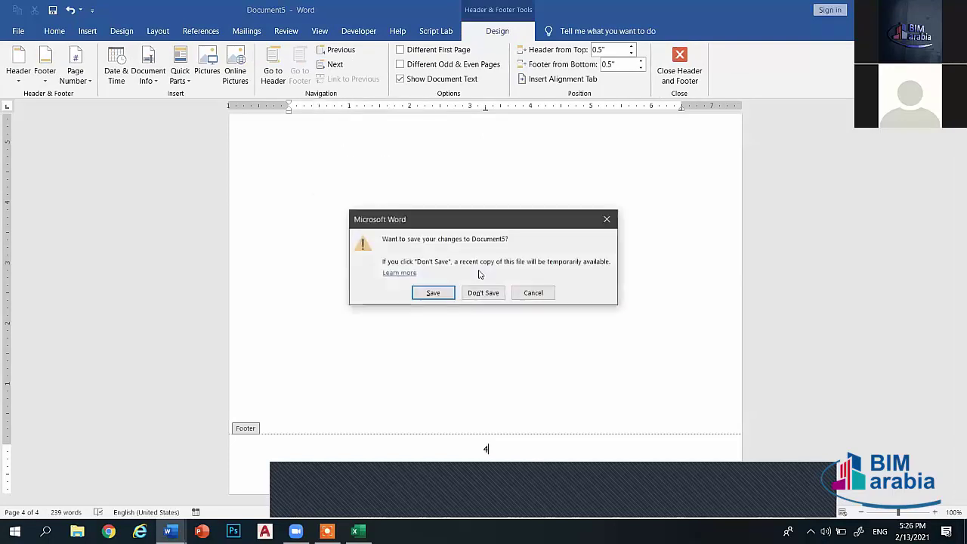
left_click(483, 292)
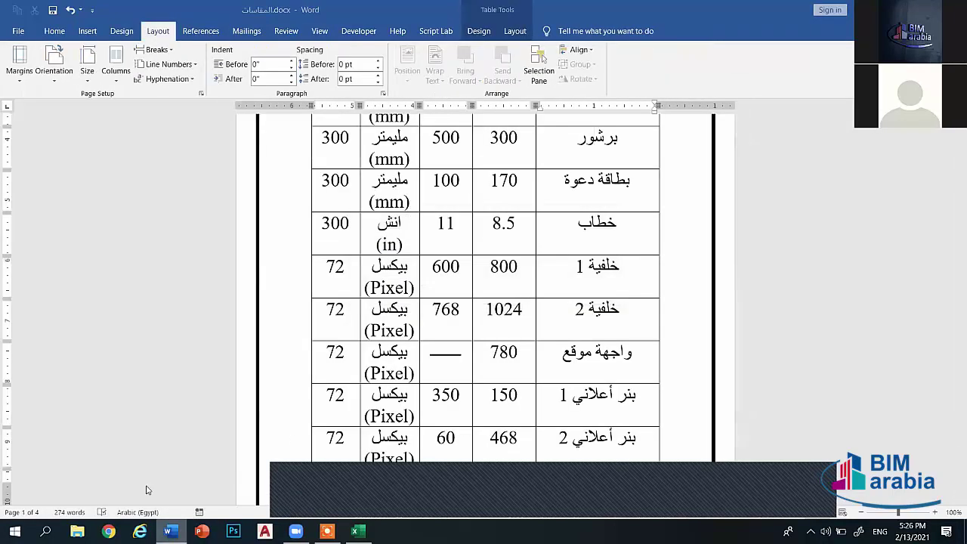
left_click_drag(169, 531, 144, 492)
left_click(132, 463)
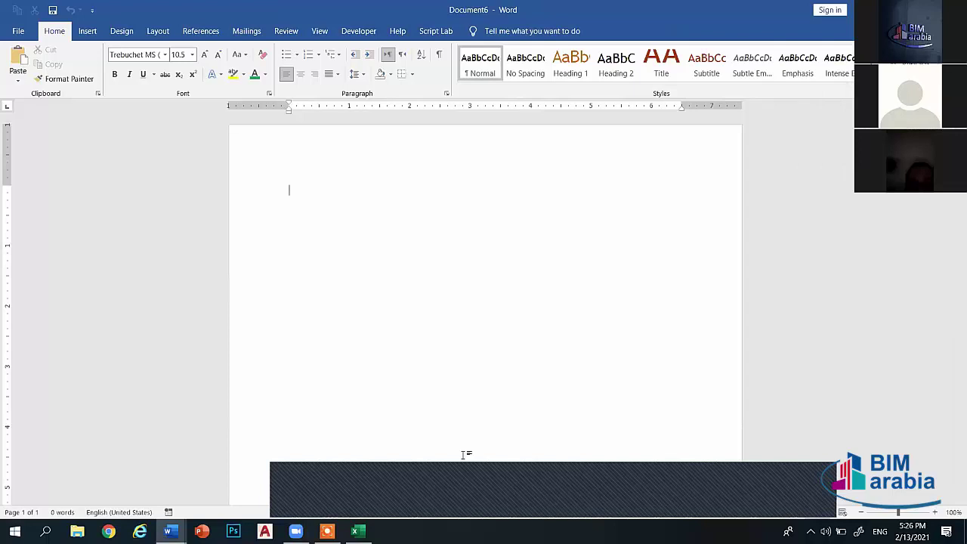
Generate five =RAND() paragraphs, then a longer block with =RAND(18,20)
type("=RAND")
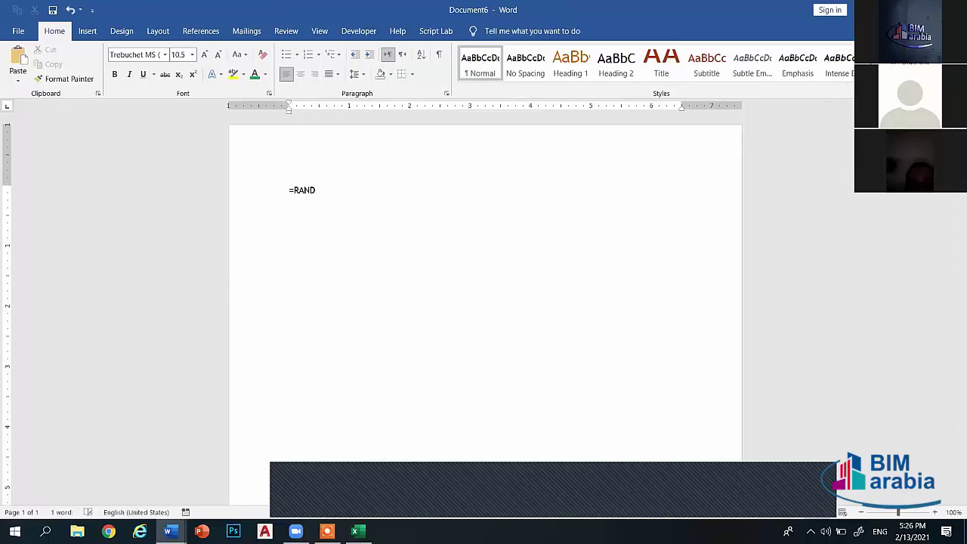
type("()")
key("Return")
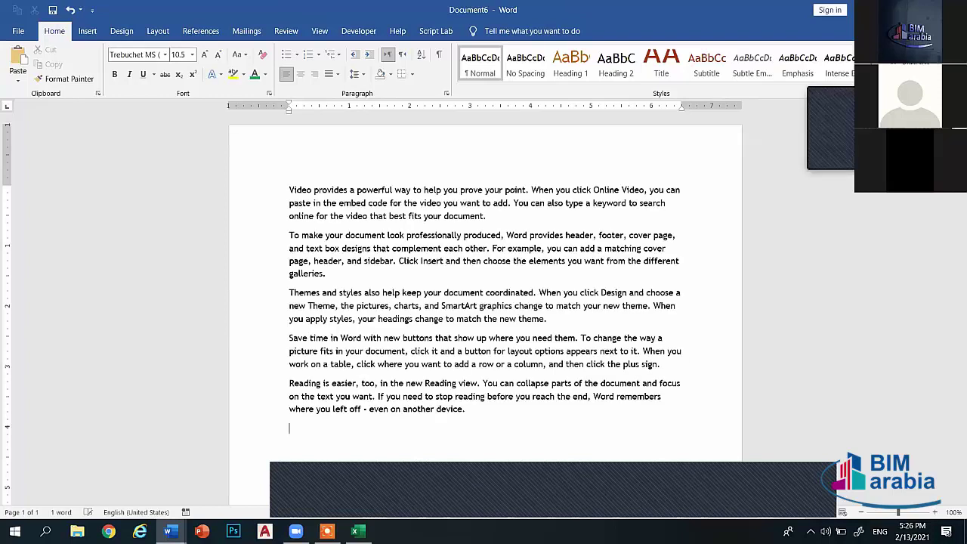
type("=")
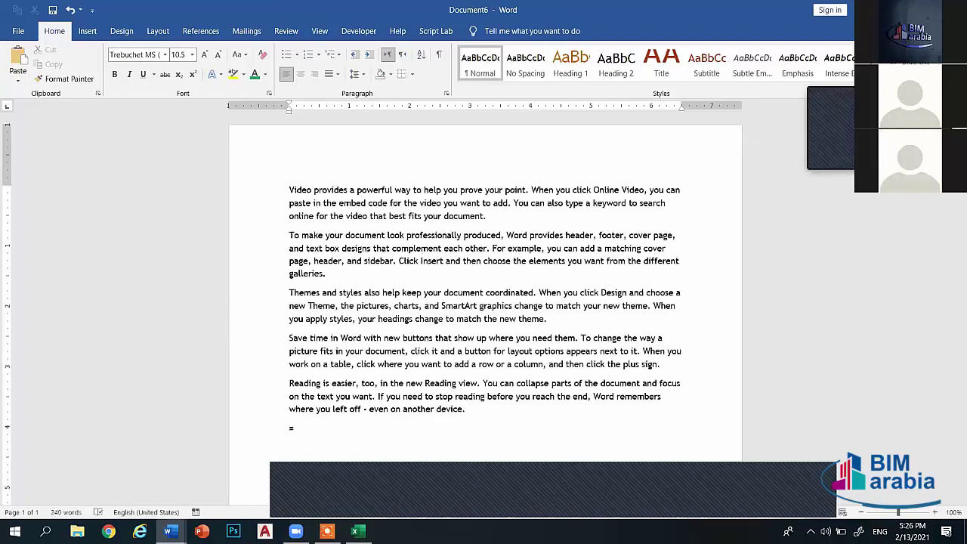
type("RAND(18,")
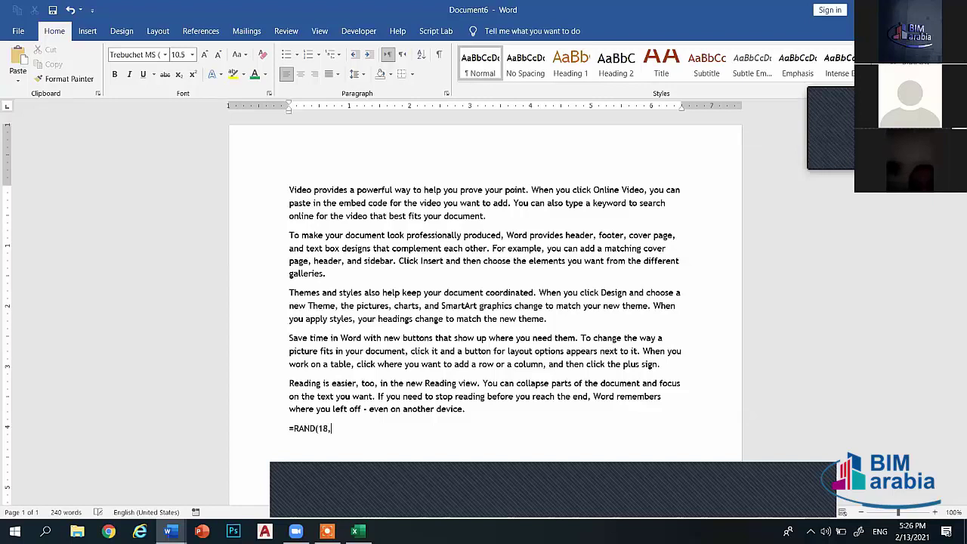
type(")")
key("Return")
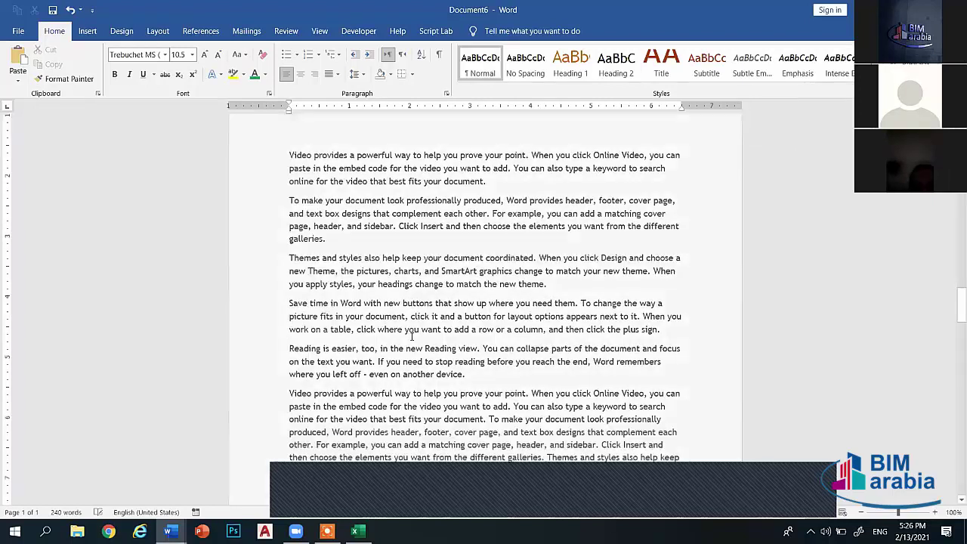
Insert a Plain Number 2 page number at the bottom centre of every page
left_click(88, 31)
left_click(661, 72)
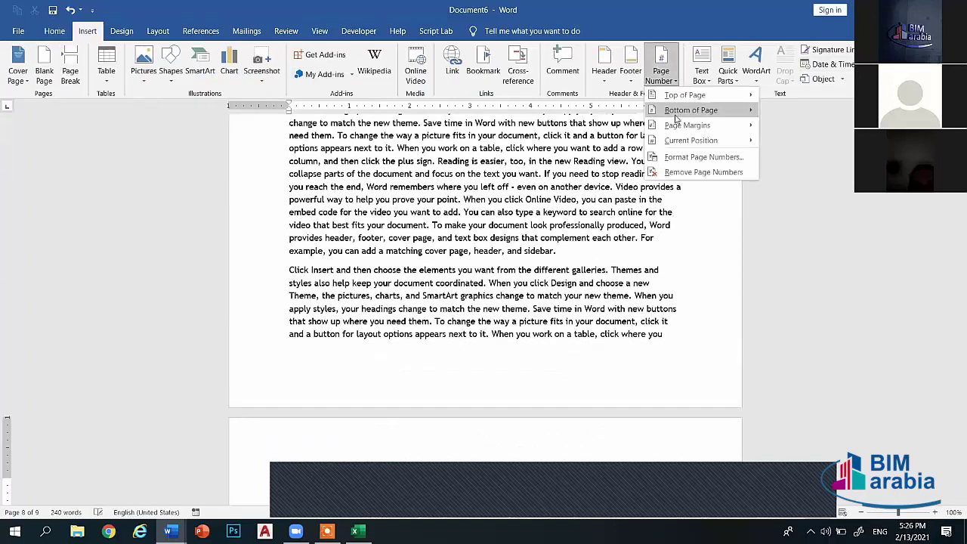
mouse_move(677, 114)
left_click(492, 220)
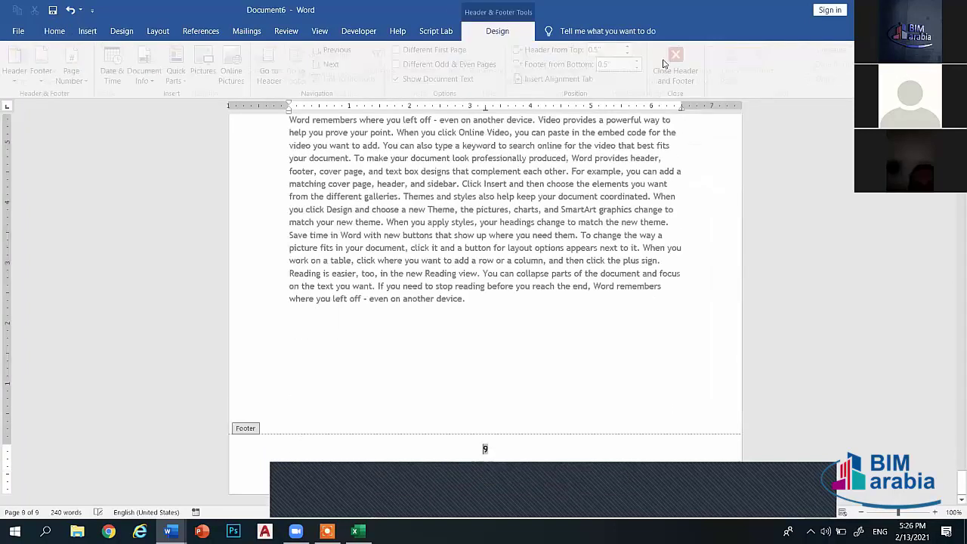
left_click(681, 66)
Check the page 6 footer and scroll through all 9 numbered pages
left_click_drag(961, 477, 954, 375)
left_click(481, 219)
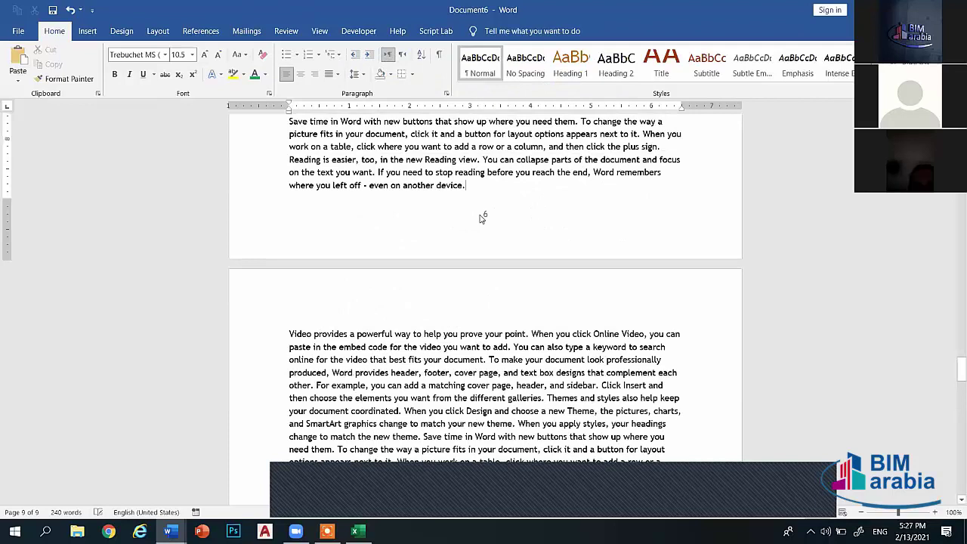
double_click(485, 215)
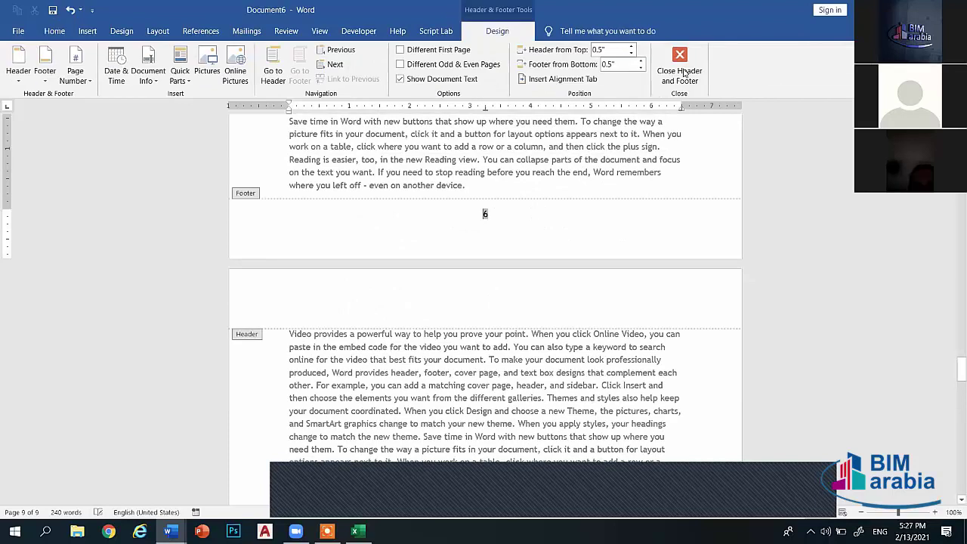
left_click(684, 71)
scroll(954, 347, "up", 5)
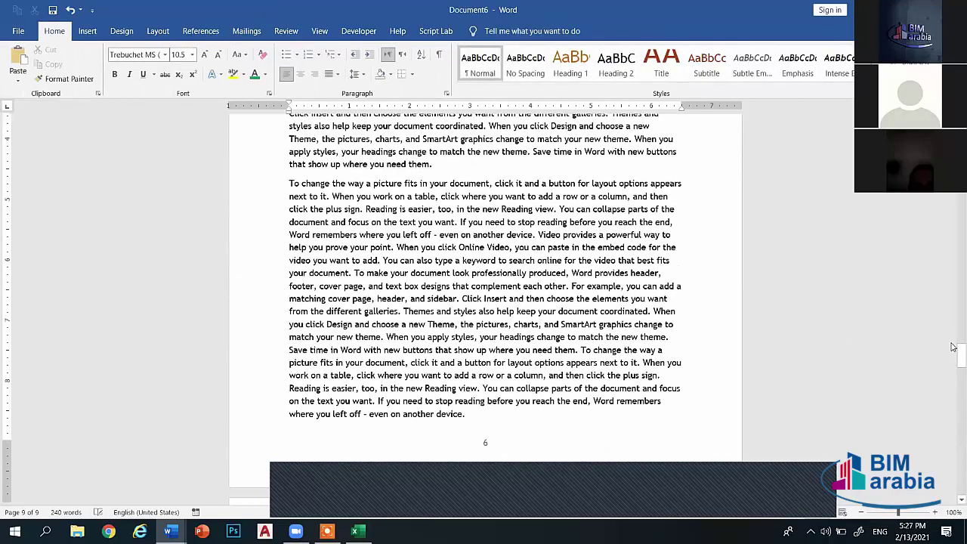
mouse_move(954, 347)
left_mouse_down()
mouse_move(961, 121)
mouse_move(954, 229)
mouse_move(621, 291)
left_mouse_up()
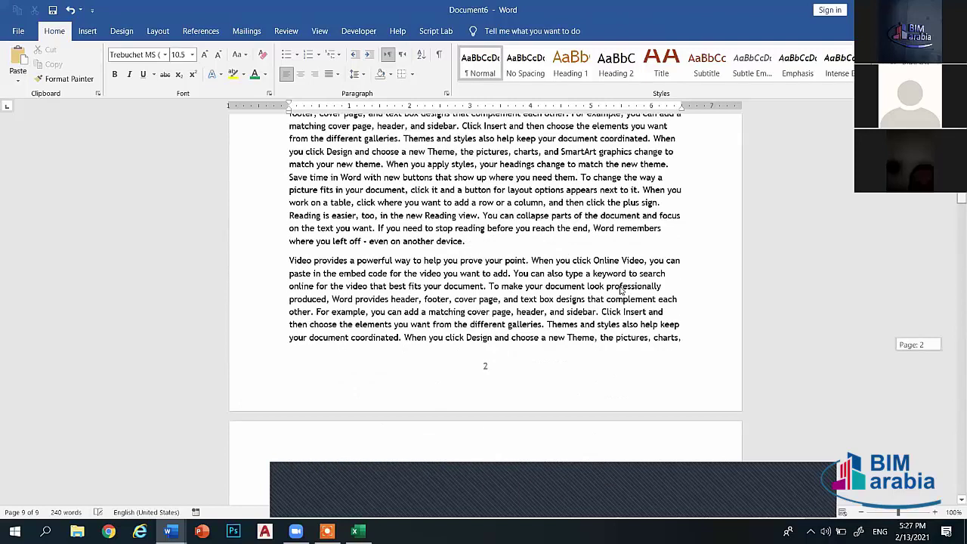
scroll(677, 299, "down", 5)
scroll(677, 299, "down", 10)
scroll(676, 298, "down", 5)
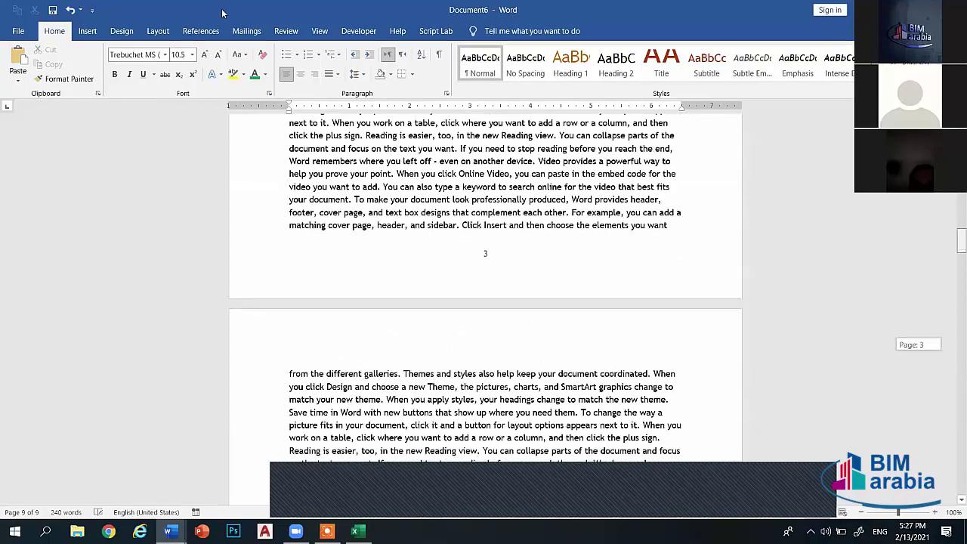
scroll(677, 298, "down", 5)
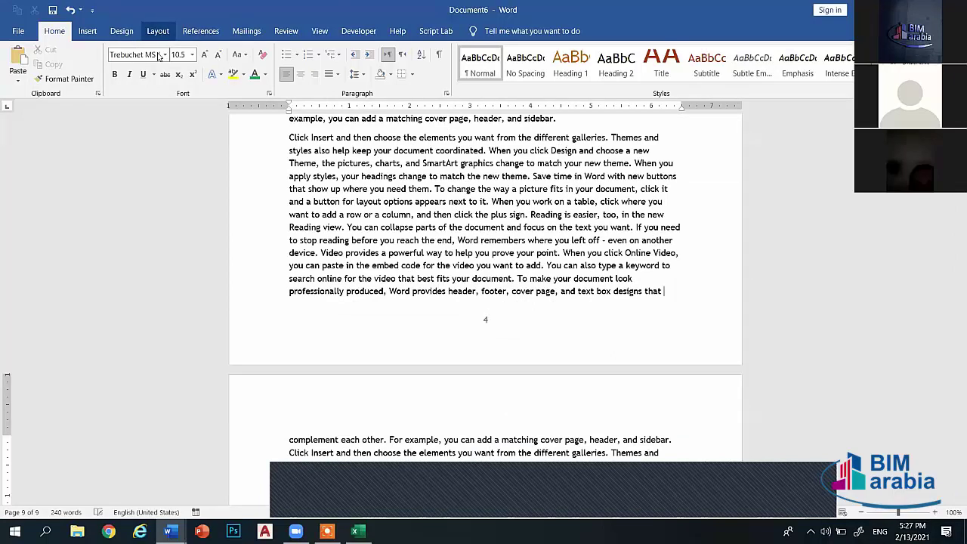
Insert a Next Page section break to start section 2
left_click(158, 31)
left_click(156, 49)
left_click(250, 210)
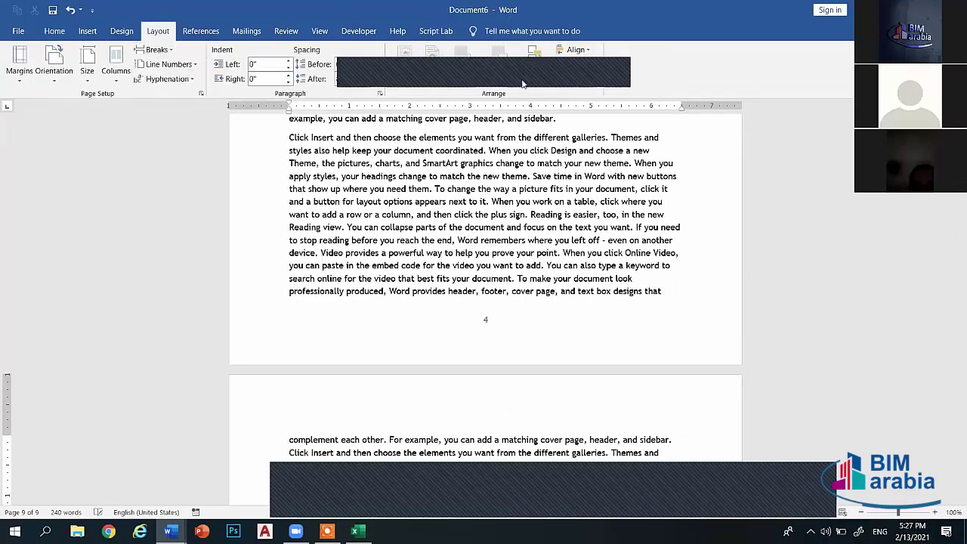
scroll(398, 248, "down", 6)
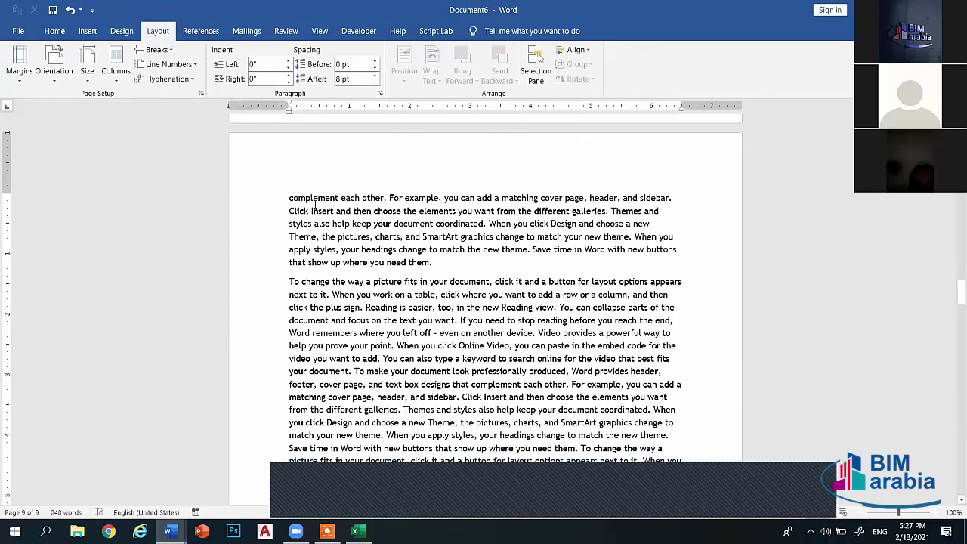
scroll(400, 250, "down", 3)
scroll(454, 288, "down", 3)
scroll(485, 300, "down", 3)
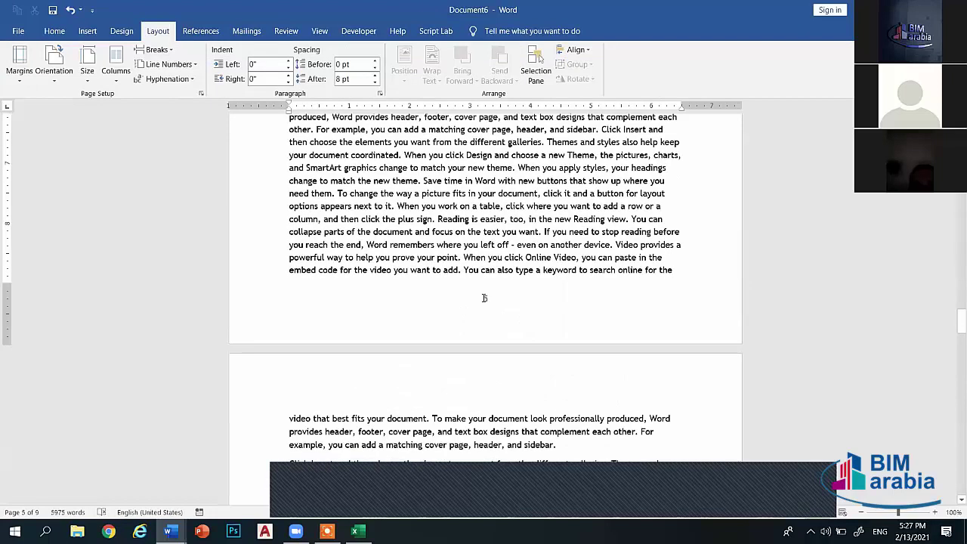
Format section 2's page numbers as Arabic-Indic numerals with restarted numbering
double_click(485, 298)
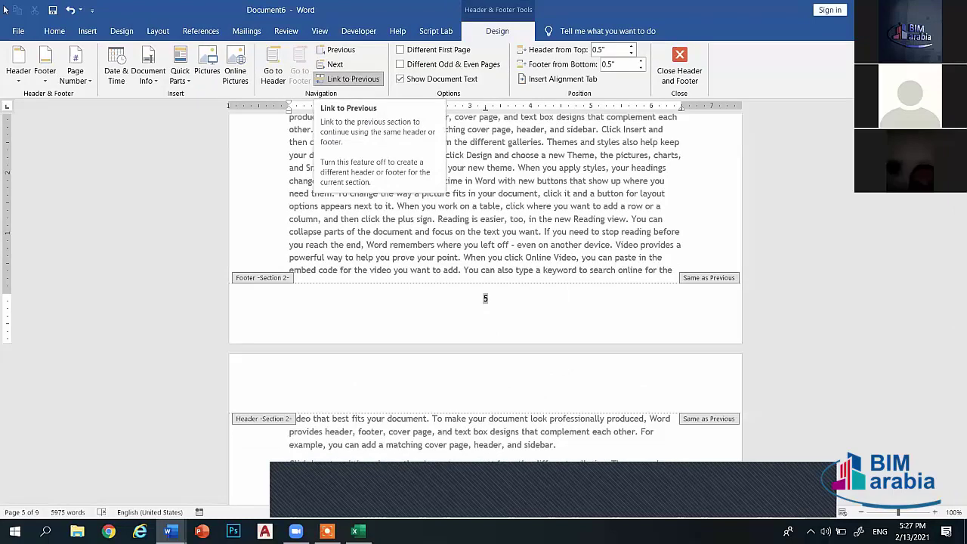
left_click(86, 33)
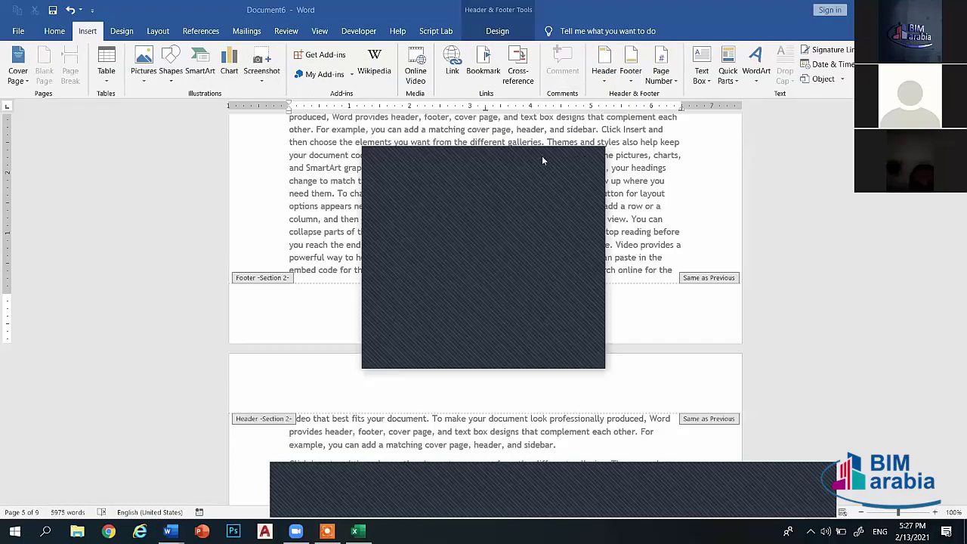
key("Escape")
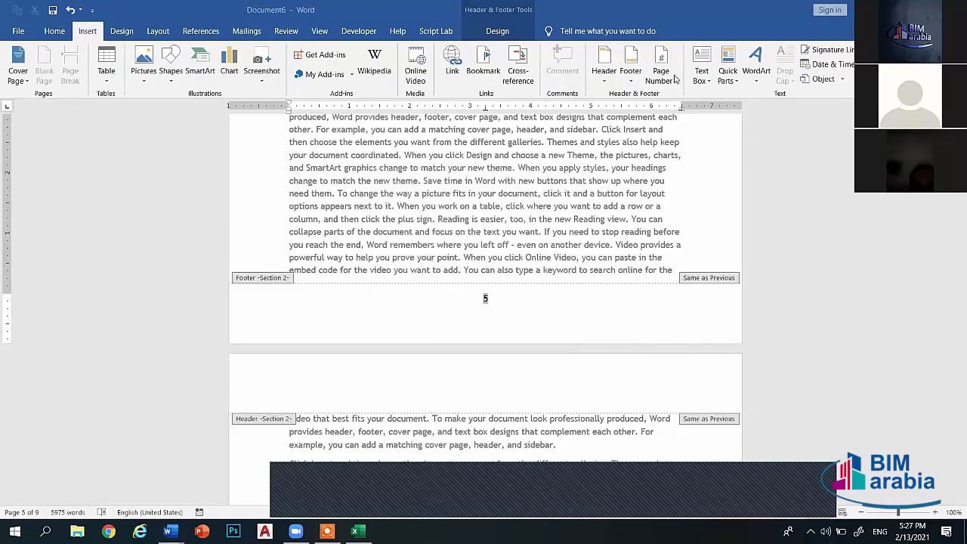
left_click(665, 75)
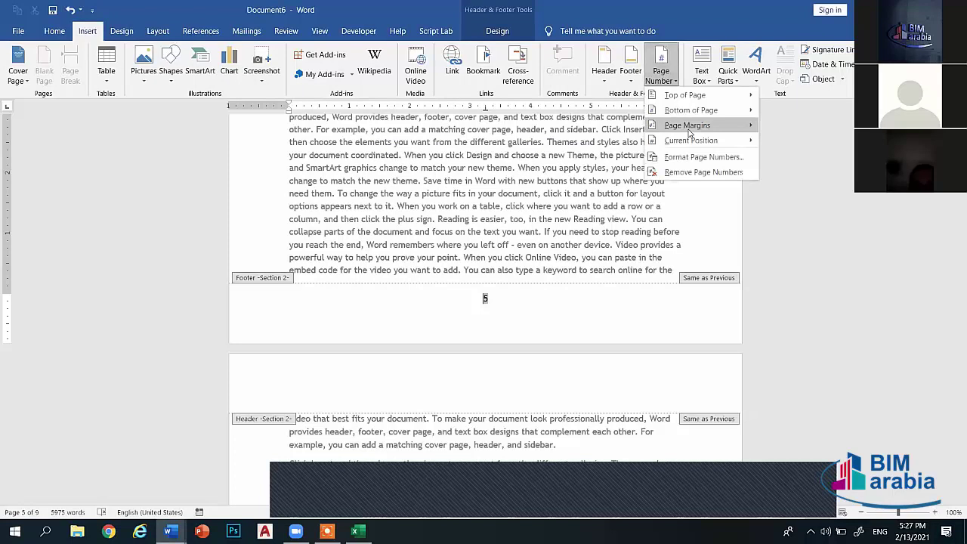
mouse_move(706, 140)
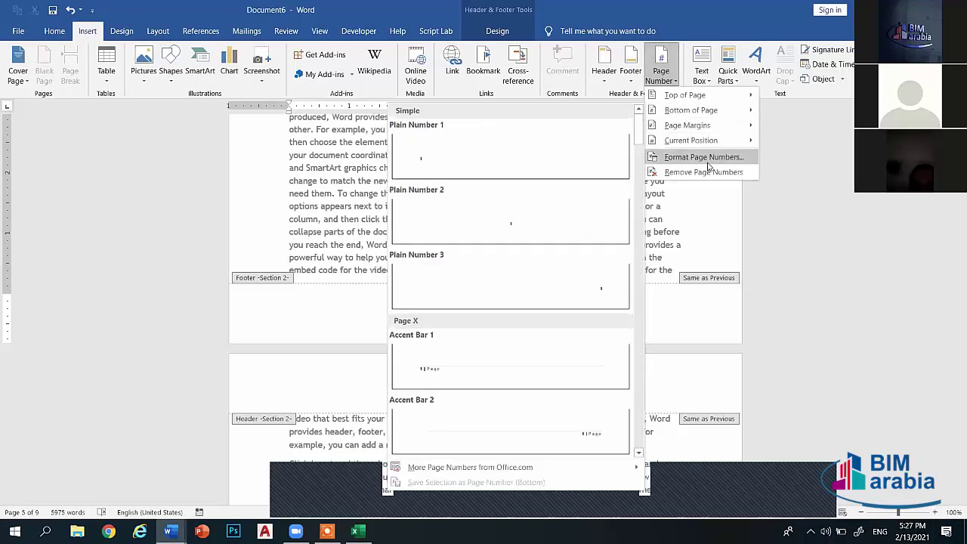
left_click(709, 158)
left_click(589, 202)
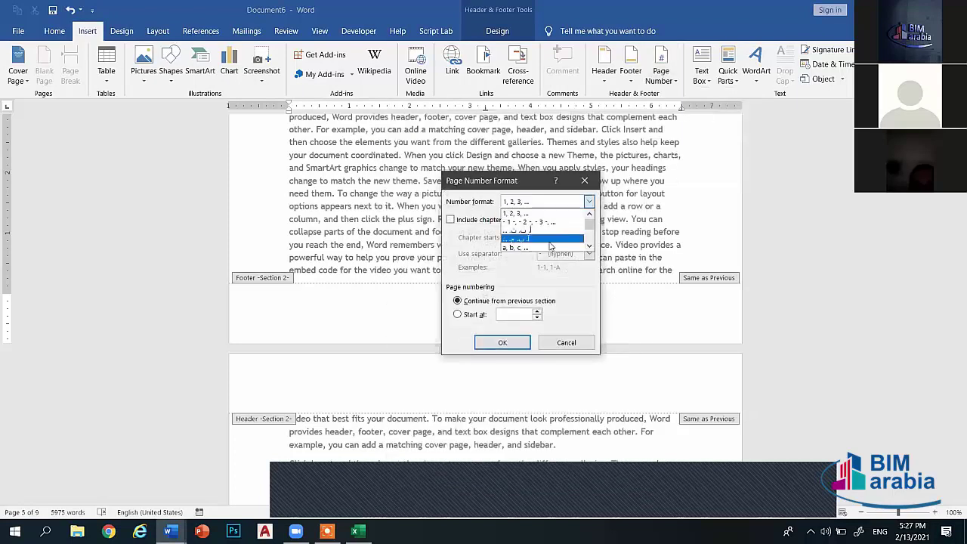
left_click(530, 238)
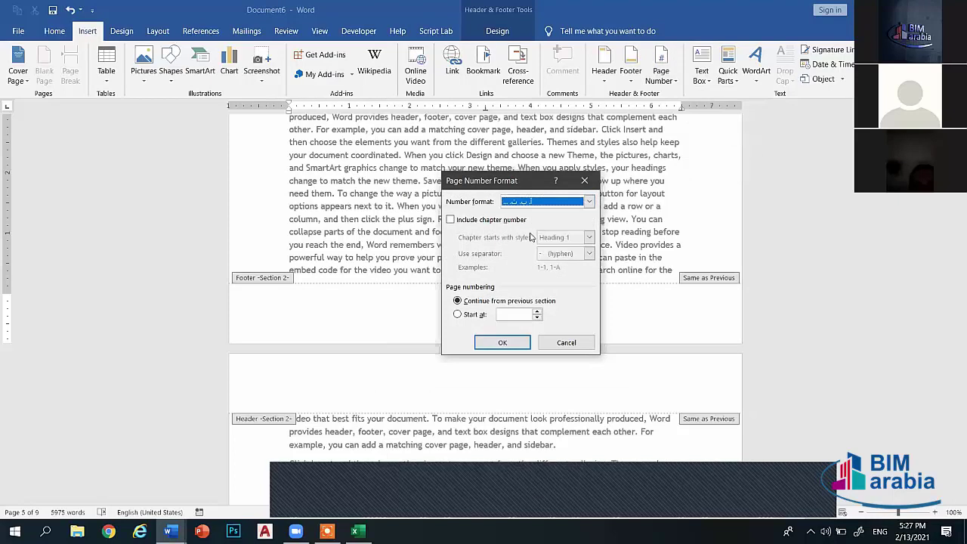
left_click(459, 315)
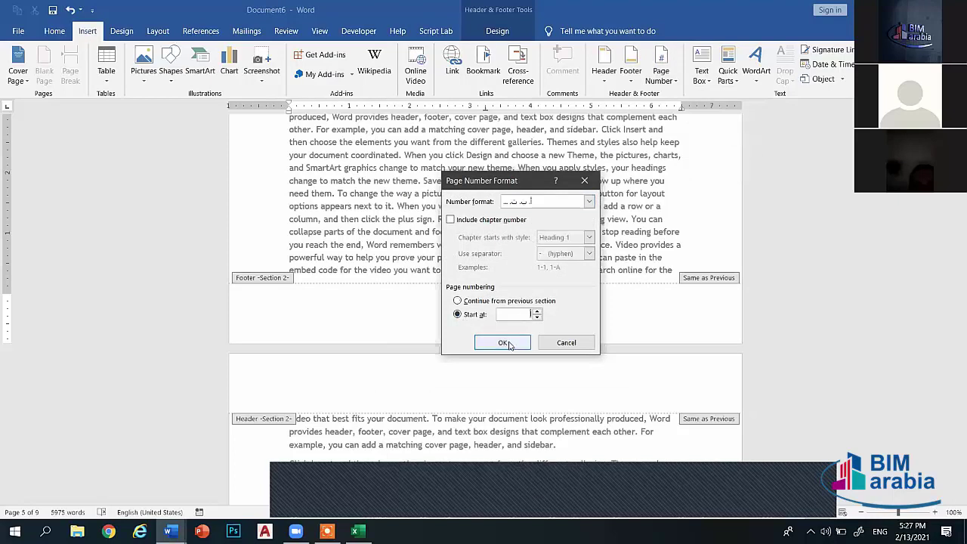
left_click(502, 343)
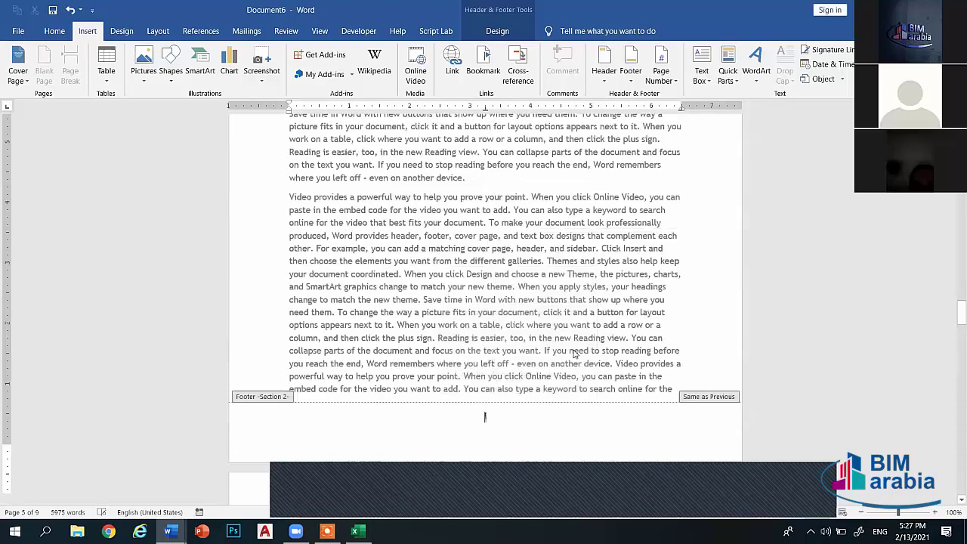
Turn off Link to Previous for the footer, close it, and review the page numbers
left_click(497, 31)
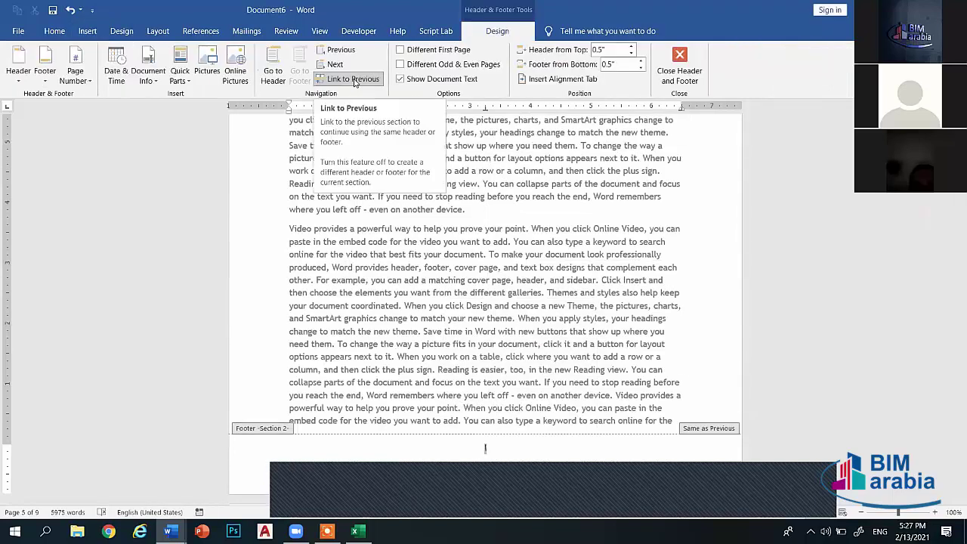
left_click(352, 79)
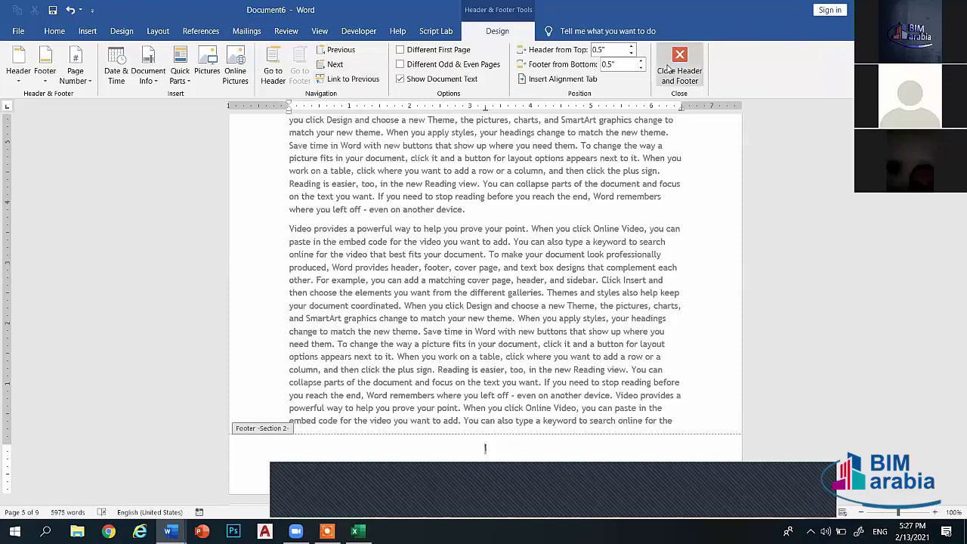
left_click(676, 68)
scroll(832, 362, "down", 2)
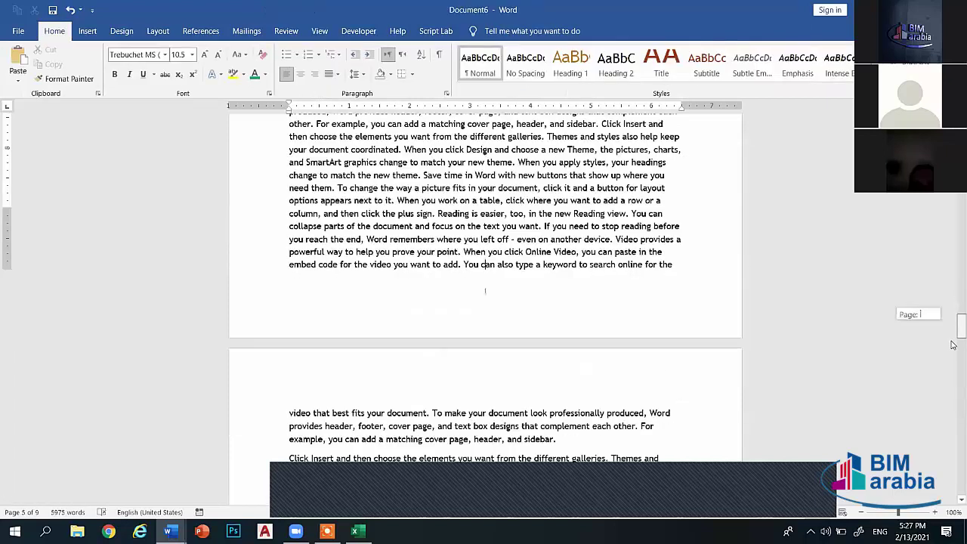
scroll(756, 393, "down", 4)
scroll(726, 418, "down", 4)
scroll(727, 418, "down", 4)
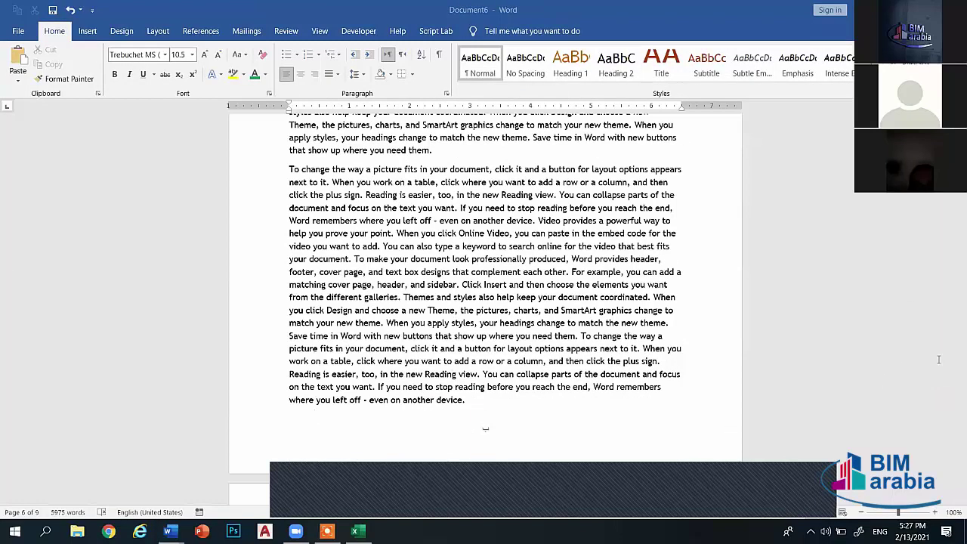
mouse_move(955, 377)
left_mouse_down()
mouse_move(953, 414)
mouse_move(954, 213)
left_mouse_up()
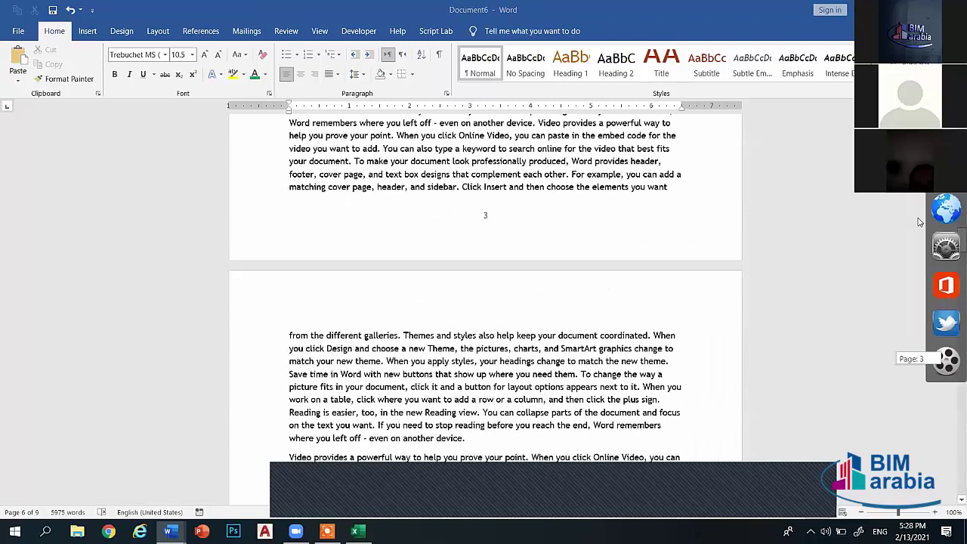
scroll(953, 219, "up", 5)
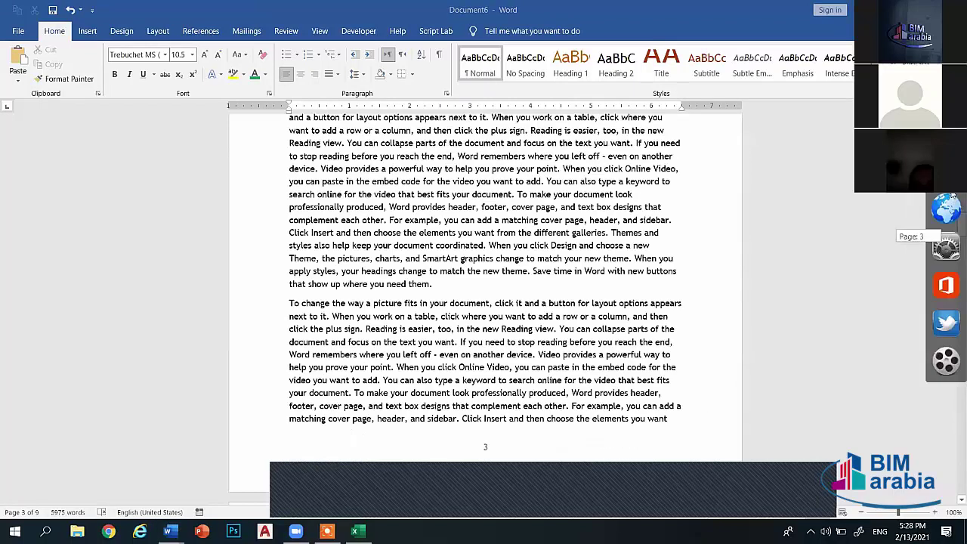
left_click_drag(954, 218, 954, 198)
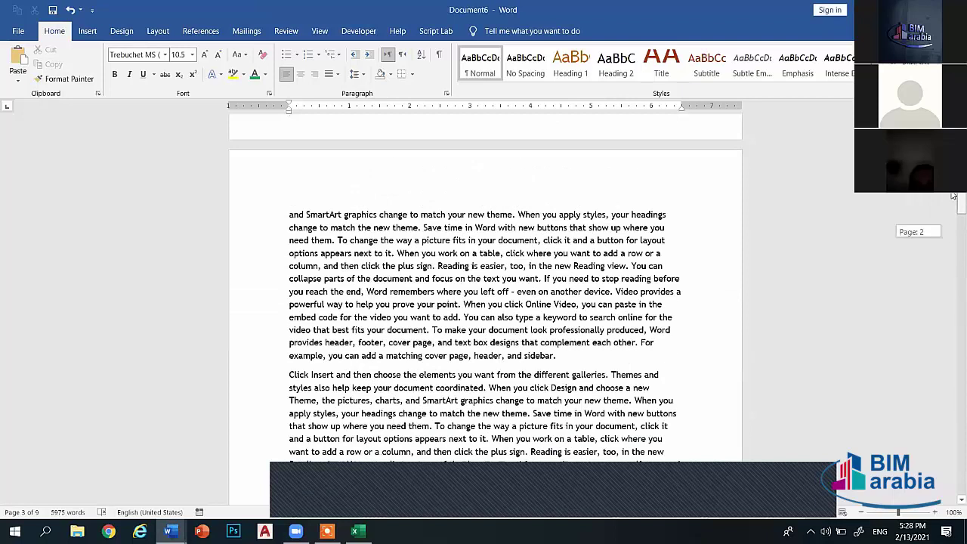
scroll(485, 378, "up", 5)
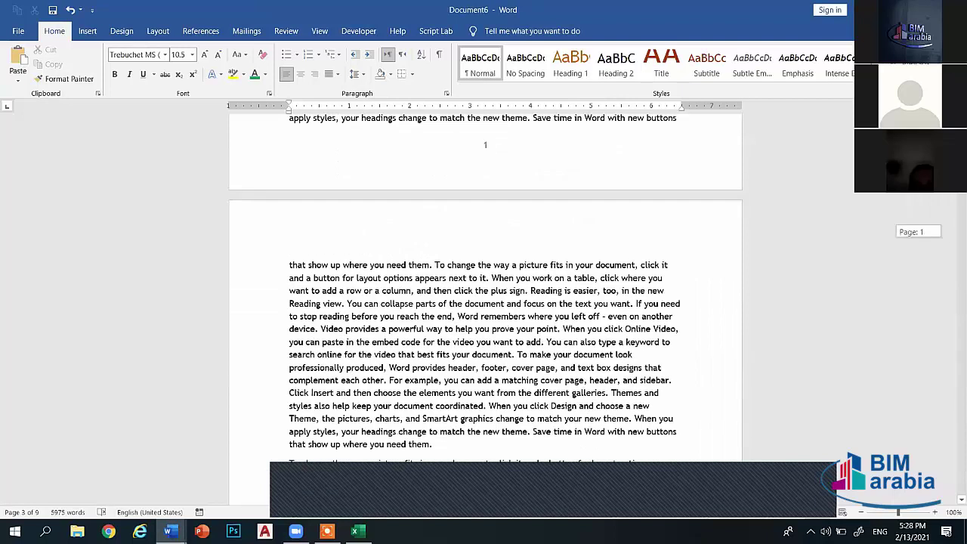
scroll(486, 303, "up", 5)
scroll(487, 226, "up", 5)
scroll(487, 195, "up", 5)
scroll(487, 194, "up", 1)
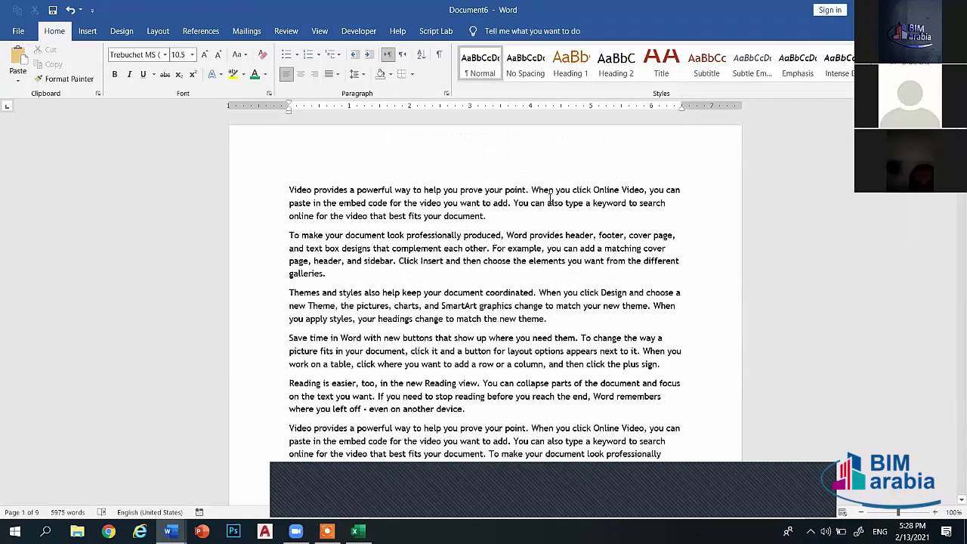
Switch between the open Word windows and bring Document6 back to the front
left_click(85, 32)
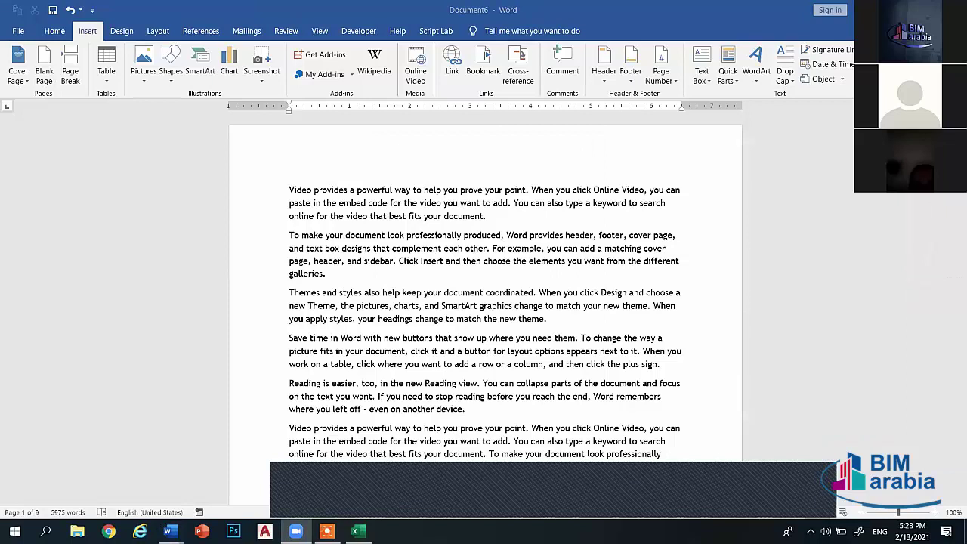
key("alt+Tab")
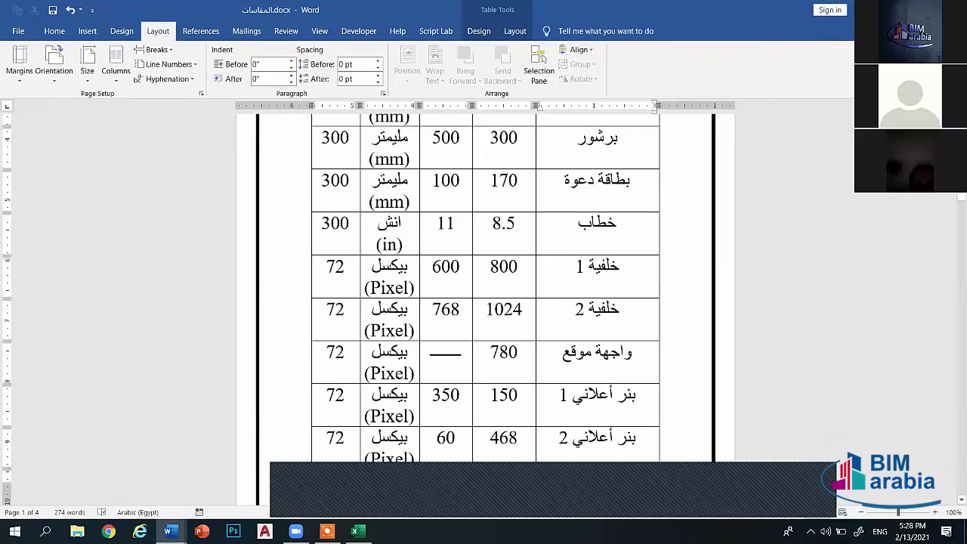
left_click(173, 531)
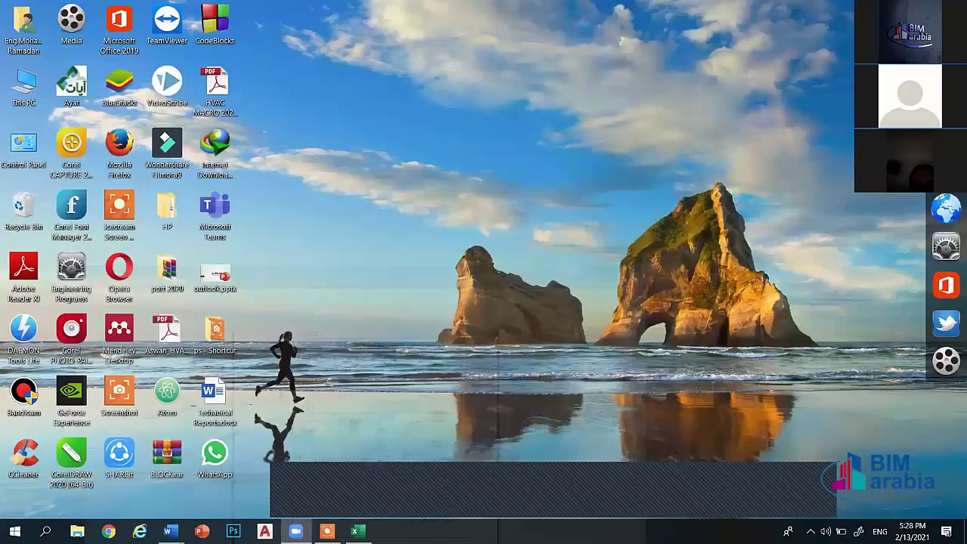
mouse_move(170, 531)
left_click(242, 469)
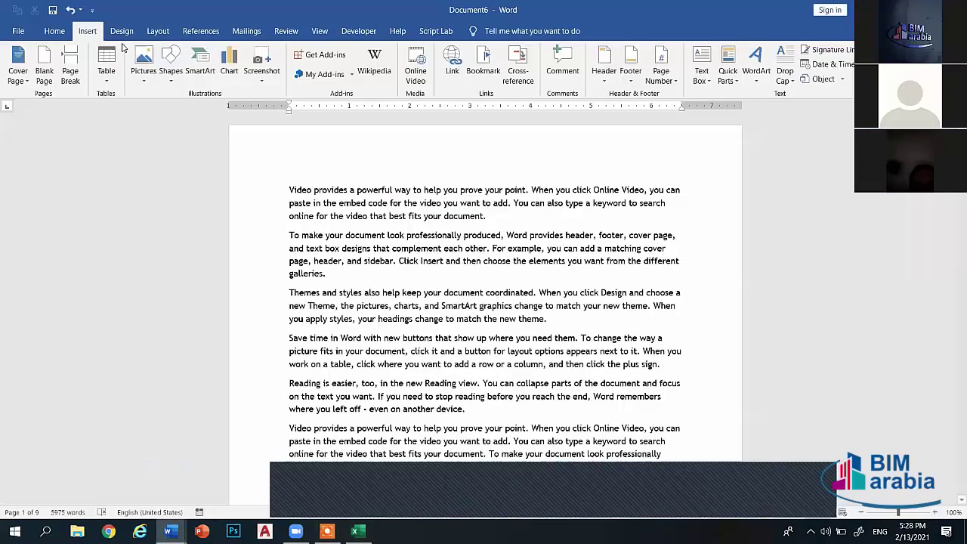
Apply the palm-tree art page border to Document6
left_click(121, 31)
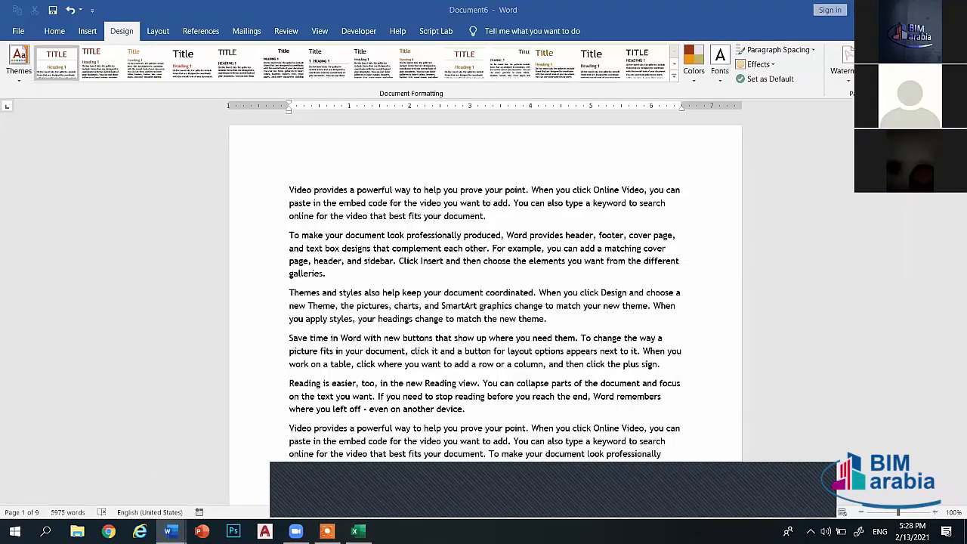
left_click(907, 65)
left_click(473, 347)
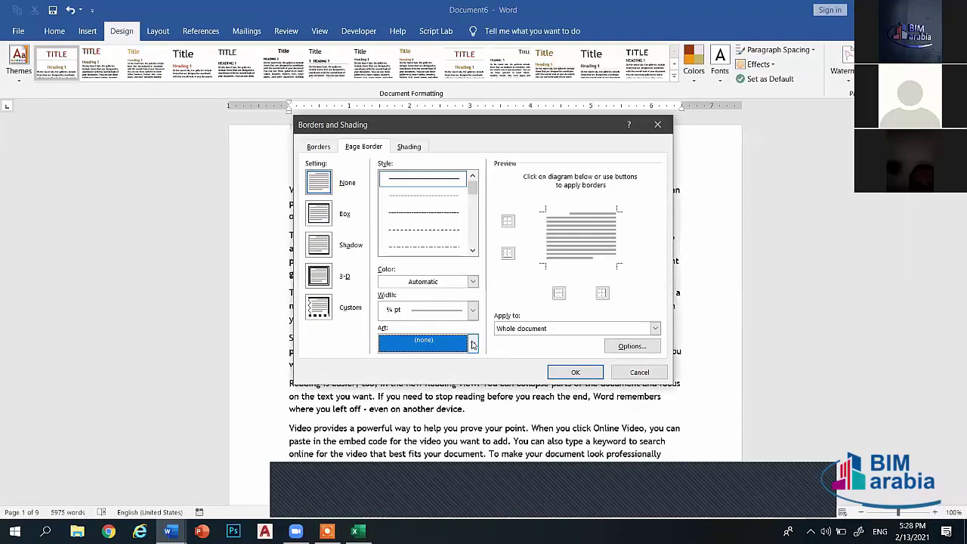
left_click(474, 345)
left_click(451, 393)
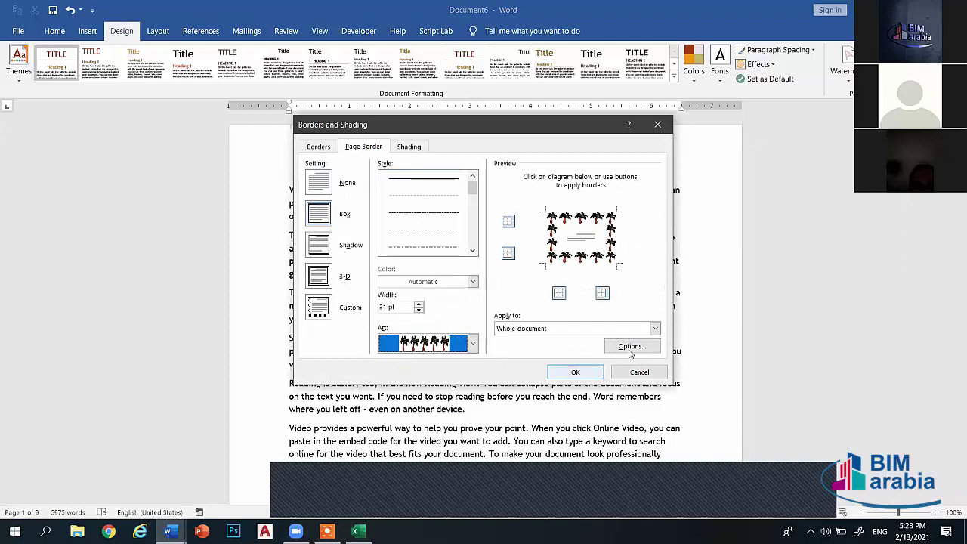
left_click(572, 372)
Scroll down the bordered pages, then hide Word to reach the desktop
scroll(484, 303, "down", 10)
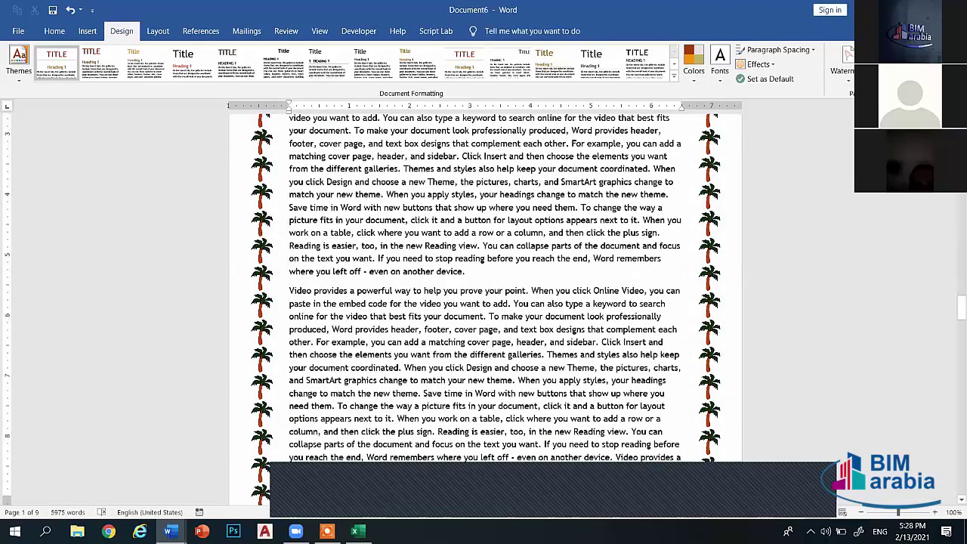
scroll(483, 302, "down", 5)
left_click(53, 31)
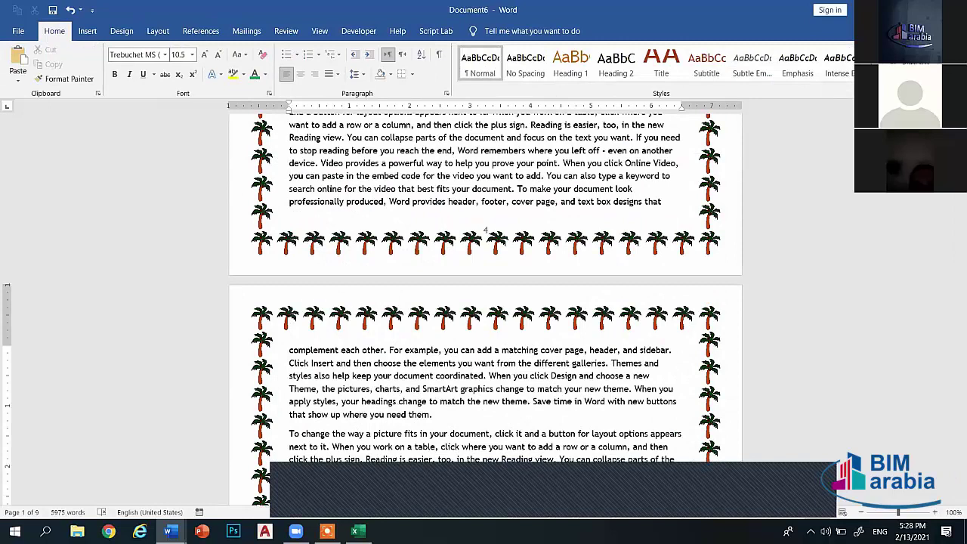
key("super+d")
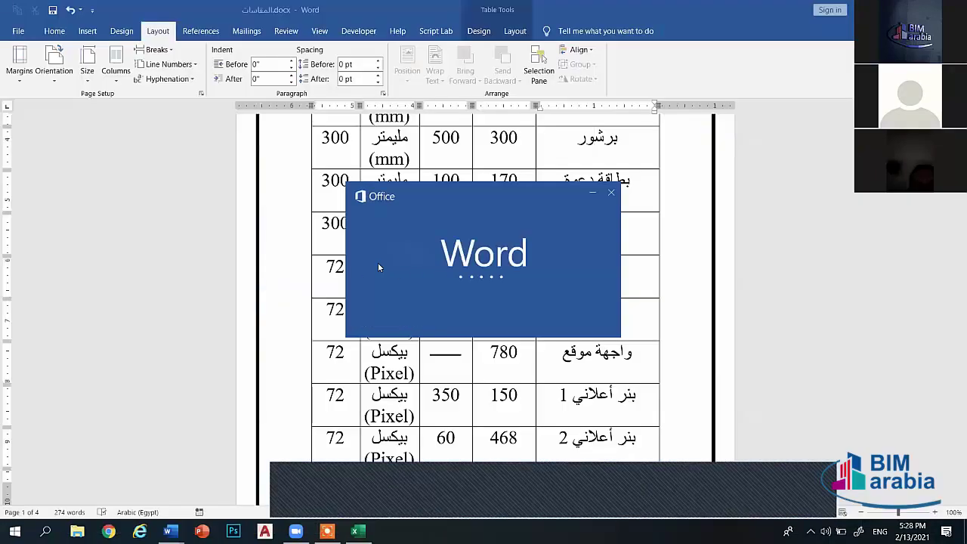
Enable editing in the frames document and scroll to the green-and-gold border picture
left_click(523, 52)
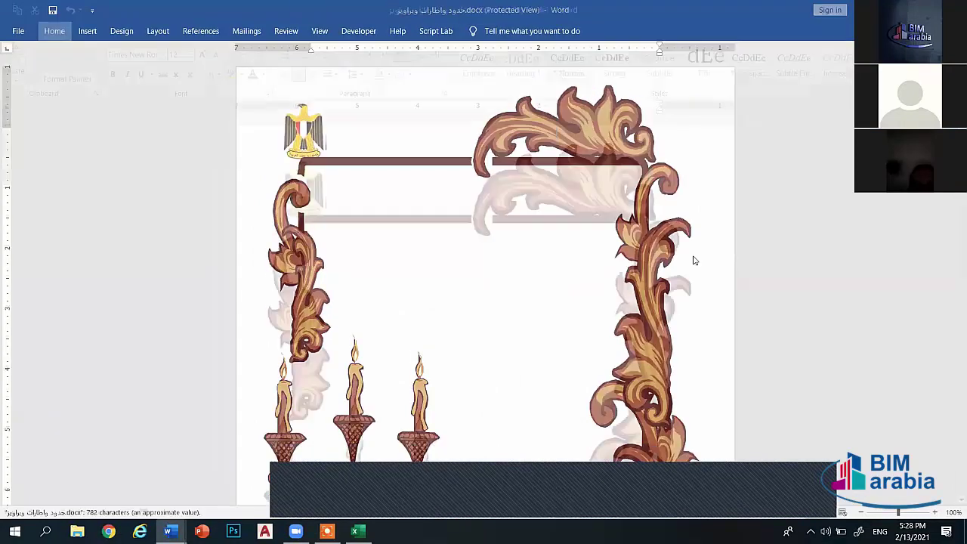
scroll(953, 204, "down", 10)
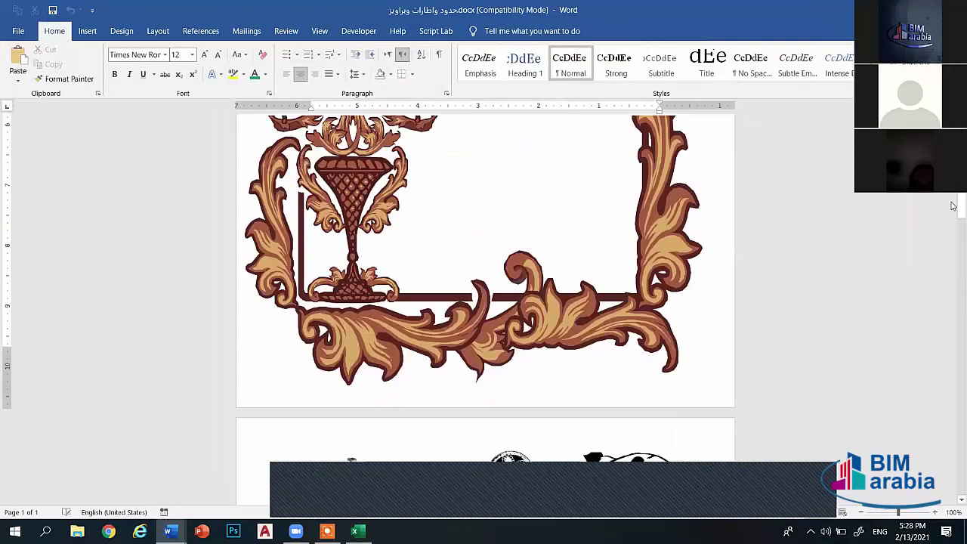
scroll(486, 287, "down", 3)
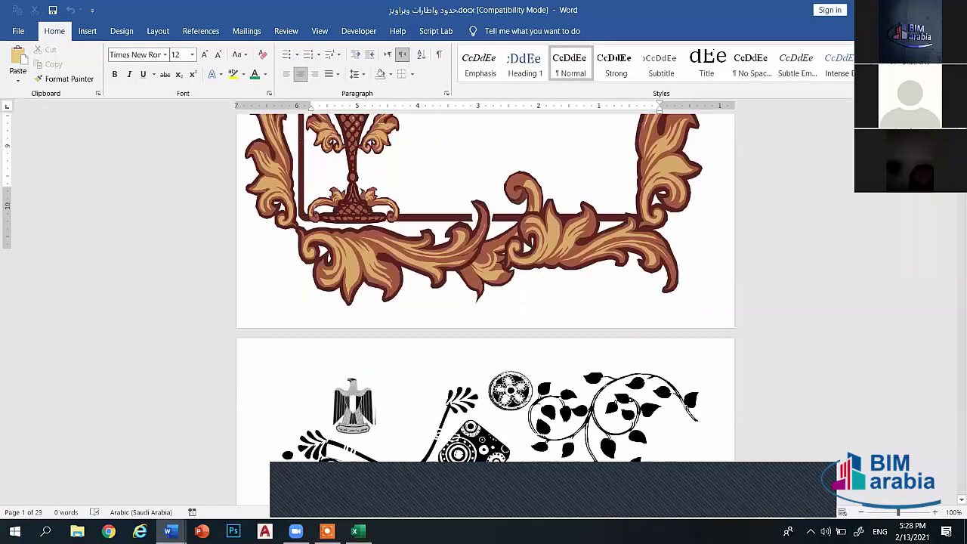
scroll(486, 287, "down", 8)
scroll(485, 287, "down", 8)
scroll(486, 287, "down", 6)
scroll(485, 287, "down", 8)
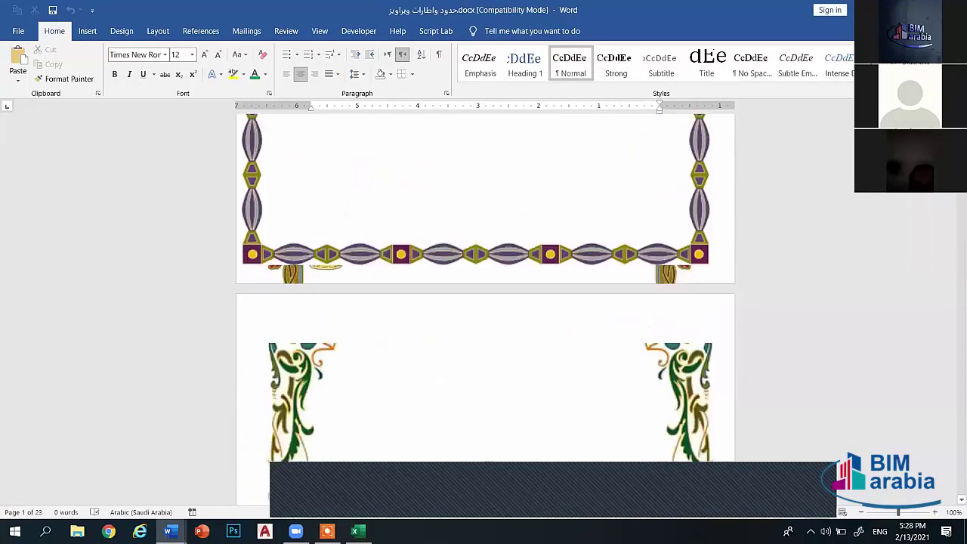
scroll(485, 287, "down", 6)
scroll(486, 287, "down", 5)
scroll(486, 287, "down", 2)
scroll(486, 287, "up", 5)
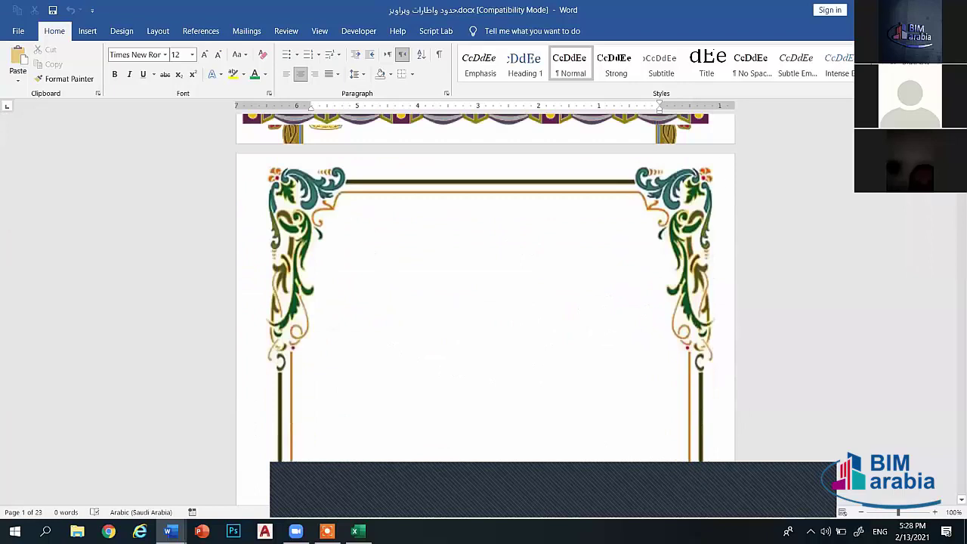
Copy the green-and-gold border picture, then launch a new Word window from the taskbar
left_click(696, 191)
right_click(679, 196)
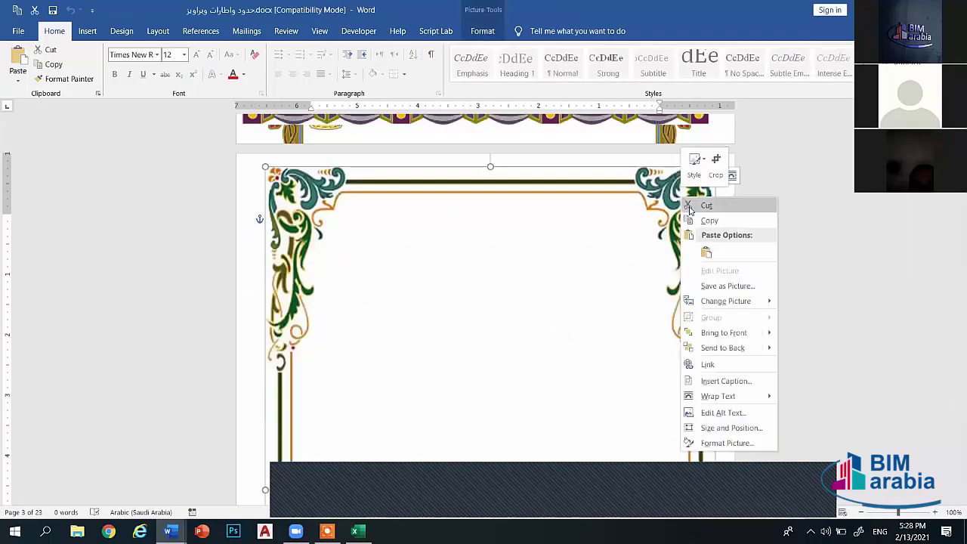
left_click(706, 217)
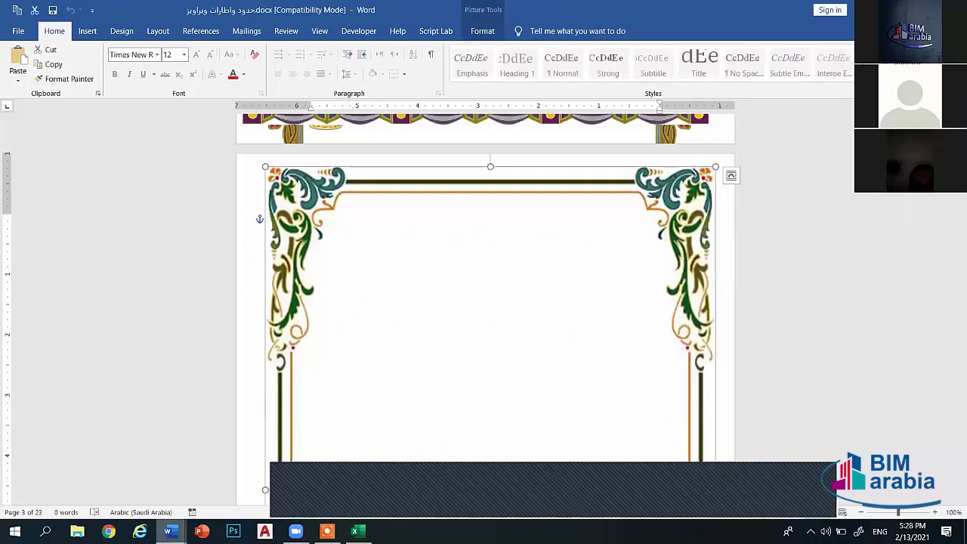
right_click(171, 531)
left_click(132, 462)
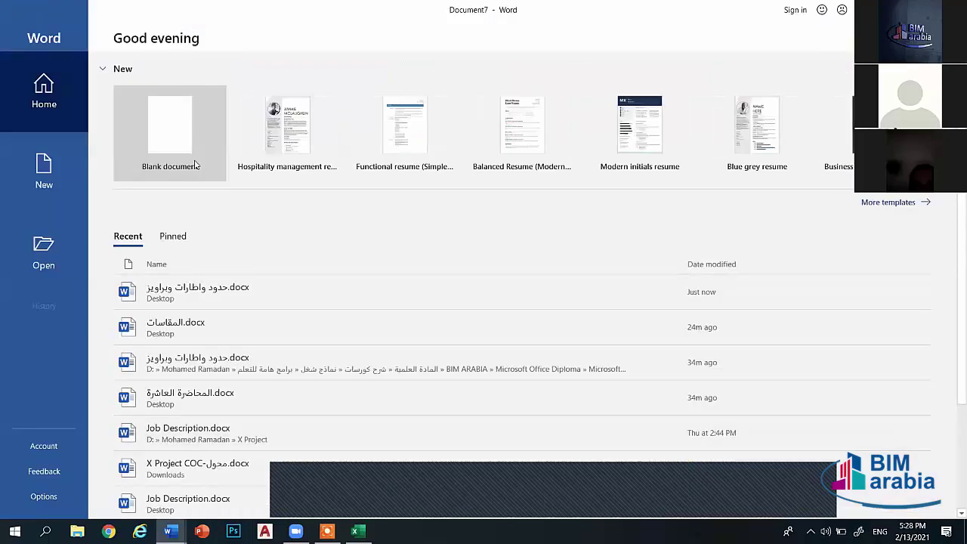
Create a blank document and paste the green-and-gold border into it
left_click(170, 132)
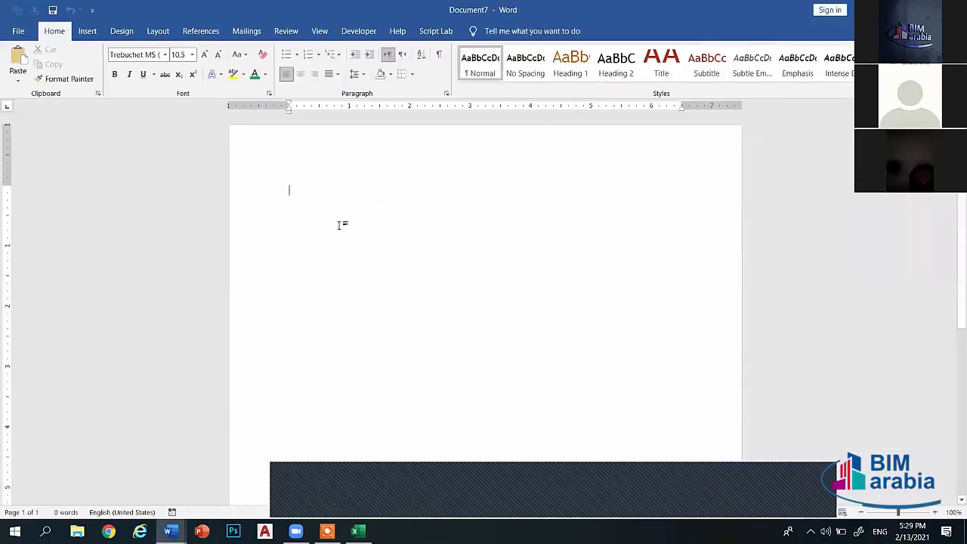
right_click(341, 224)
left_click(365, 282)
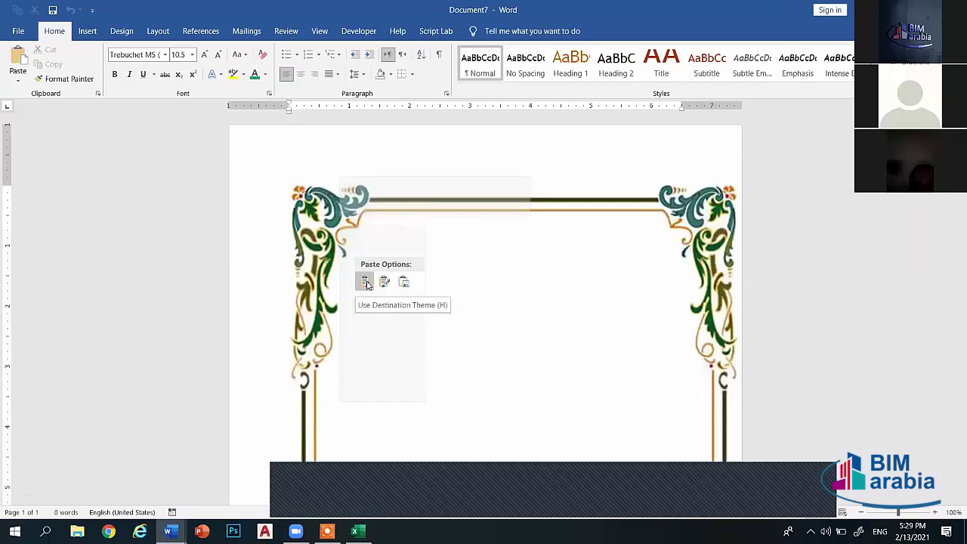
Move the border to the top-left corner and stretch it to the page's right and bottom edges
left_click_drag(340, 209, 281, 150)
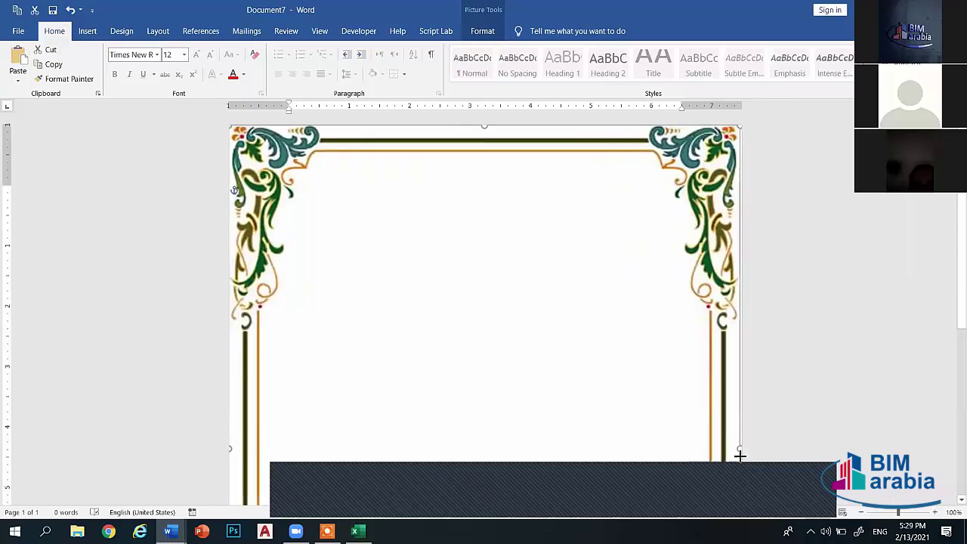
left_click_drag(686, 450, 737, 453)
scroll(641, 408, "down", 5)
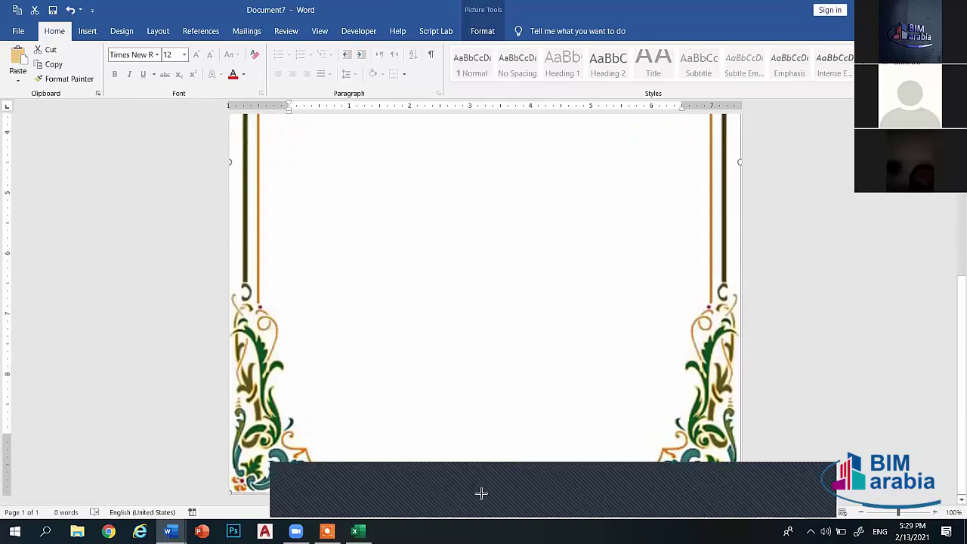
left_click_drag(484, 476, 479, 492)
scroll(518, 265, "up", 5)
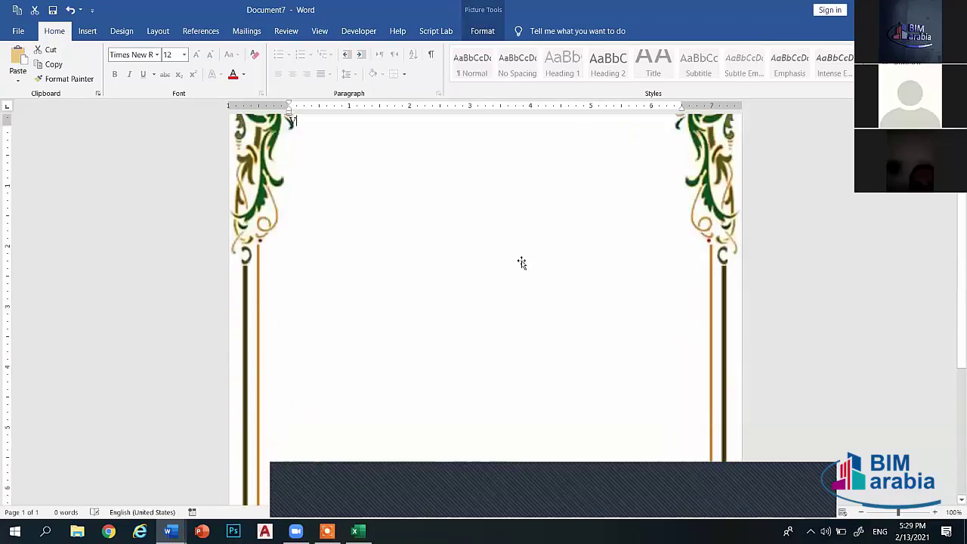
Type a line of test text at the top of the page, then delete it
left_click(544, 257)
scroll(544, 257, "up", 1)
type("vvvv")
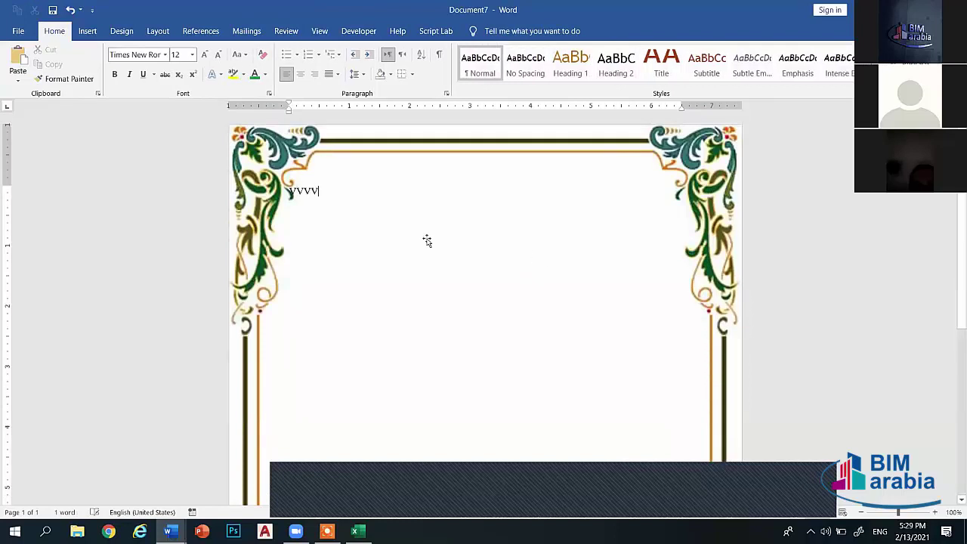
type("cxvcxv")
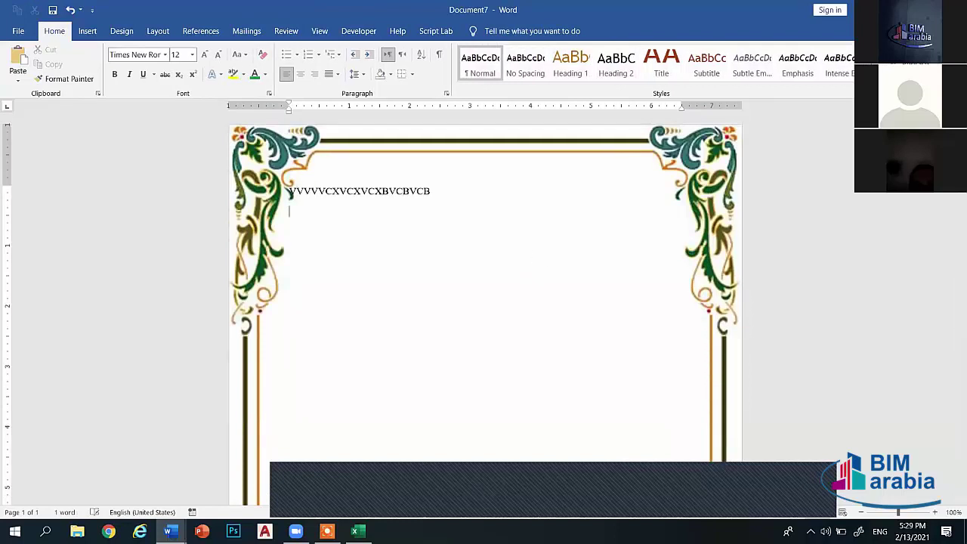
type("FGJFDN GNJDFXN GD")
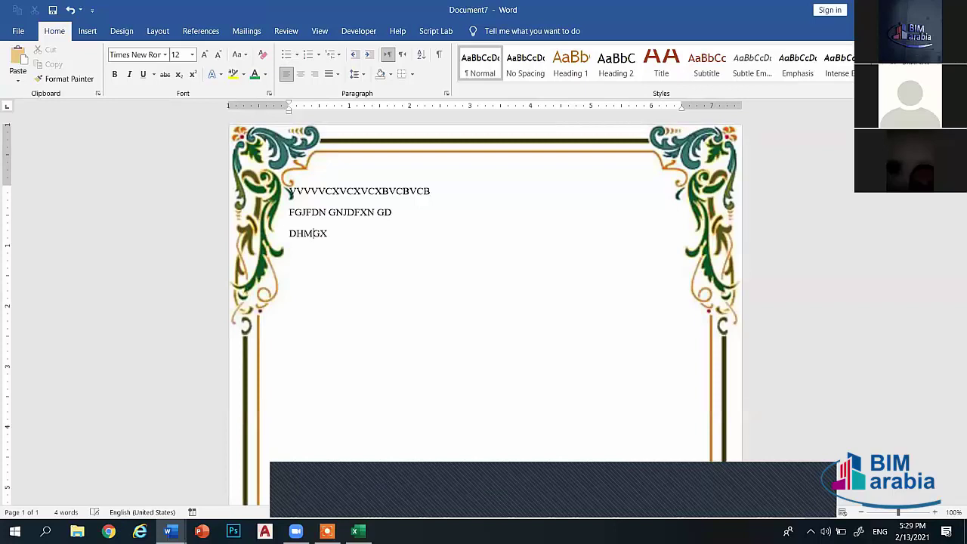
type("FMHKMXGF")
key("BackSpace")
key("BackSpace")
key("BackSpace")
key("BackSpace")
key("BackSpace")
key("BackSpace")
key("BackSpace")
key("BackSpace")
key("BackSpace")
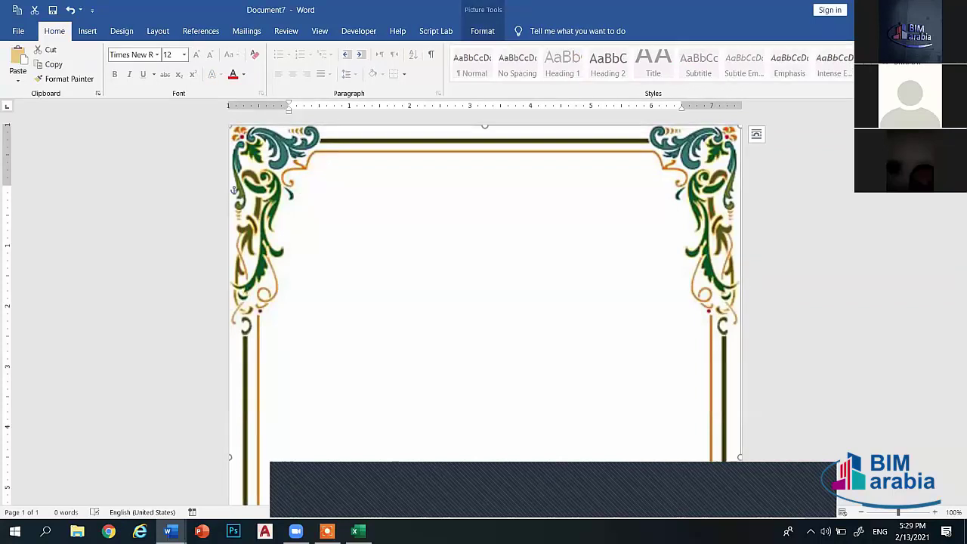
Close the test document without saving and scroll the frames collection down to the eagle-crest page
key("ctrl+w")
left_click(482, 291)
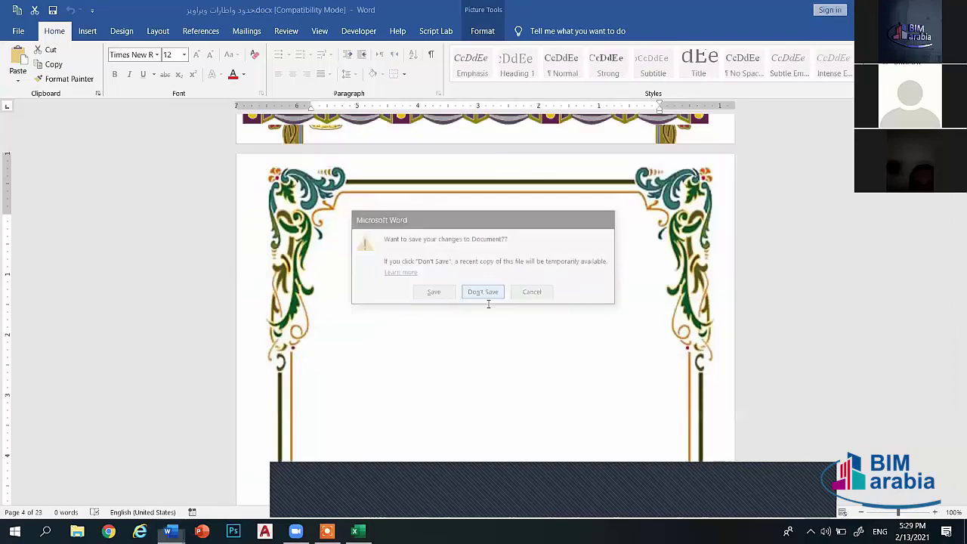
scroll(569, 304, "down", 5)
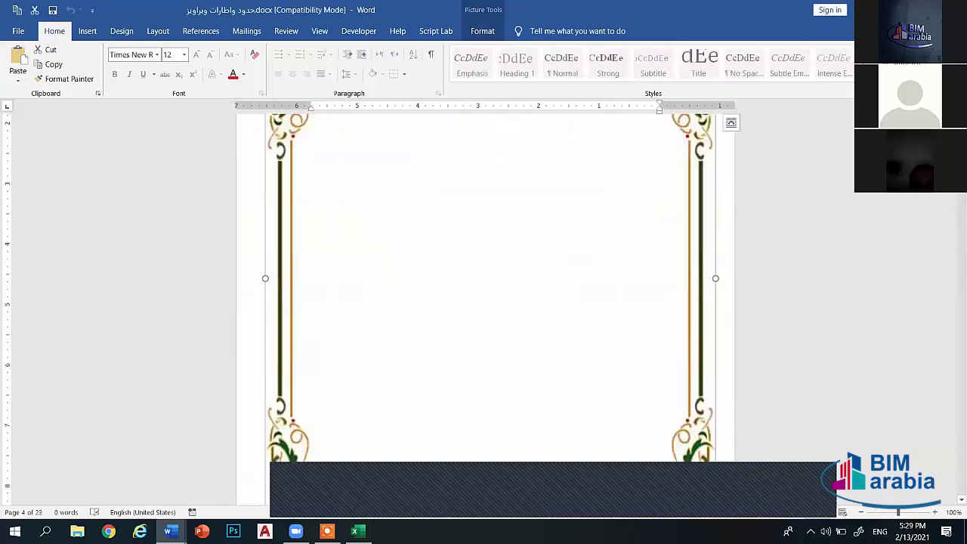
scroll(953, 210, "down", 5)
scroll(954, 211, "down", 5)
scroll(954, 210, "down", 5)
scroll(954, 210, "down", 3)
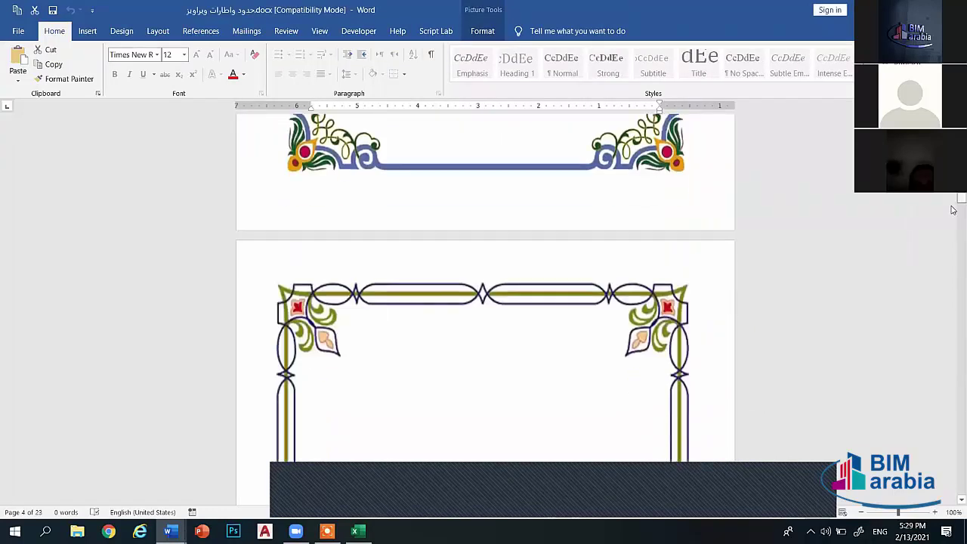
mouse_move(953, 210)
left_mouse_down()
mouse_move(954, 293)
mouse_move(903, 355)
left_mouse_up()
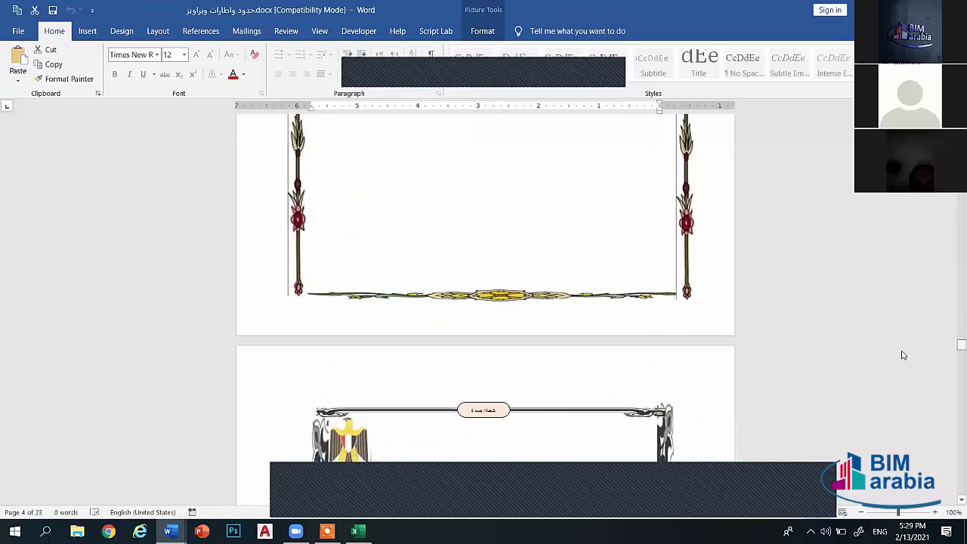
Hide Word to the desktop and restore the borders document window from the taskbar
left_click_drag(903, 356, 896, 352)
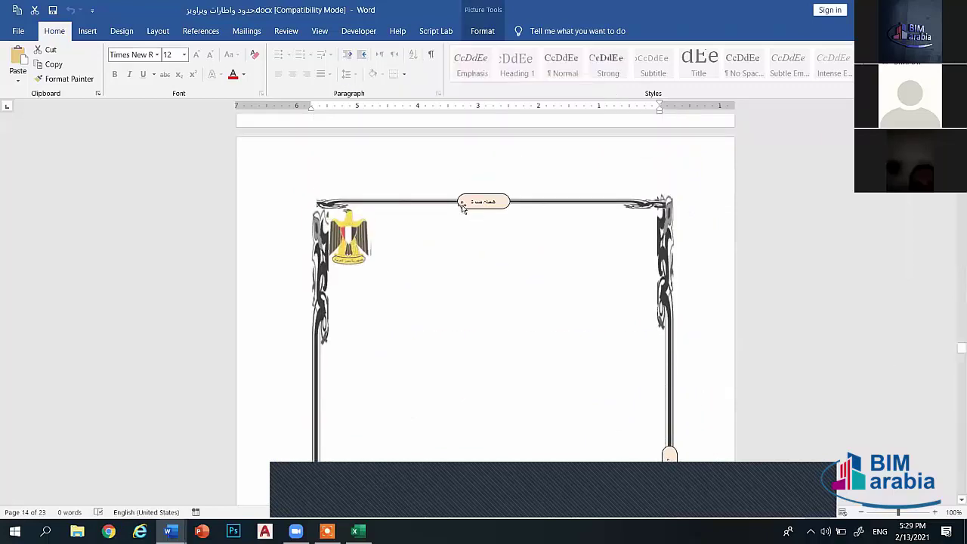
mouse_move(954, 350)
left_mouse_down()
mouse_move(954, 389)
mouse_move(908, 400)
left_mouse_up()
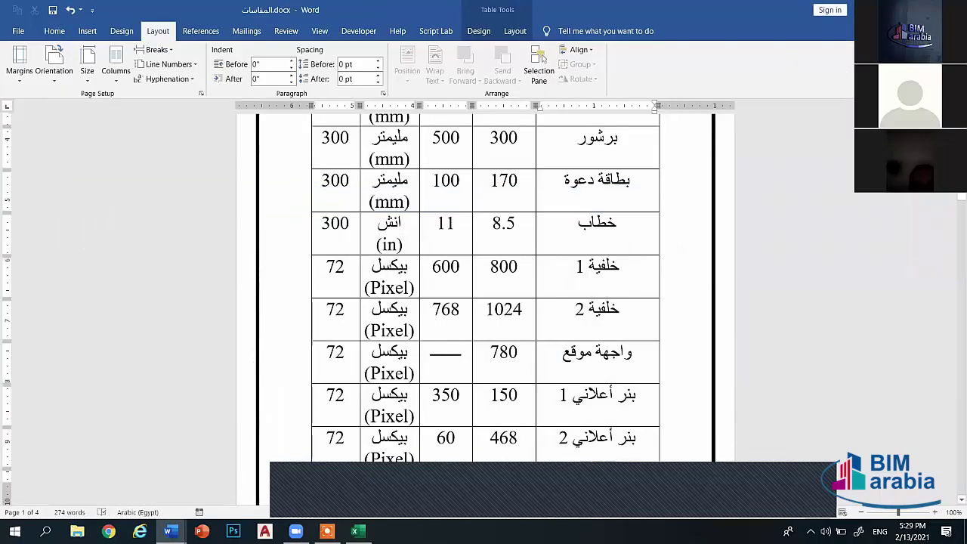
key("super+d")
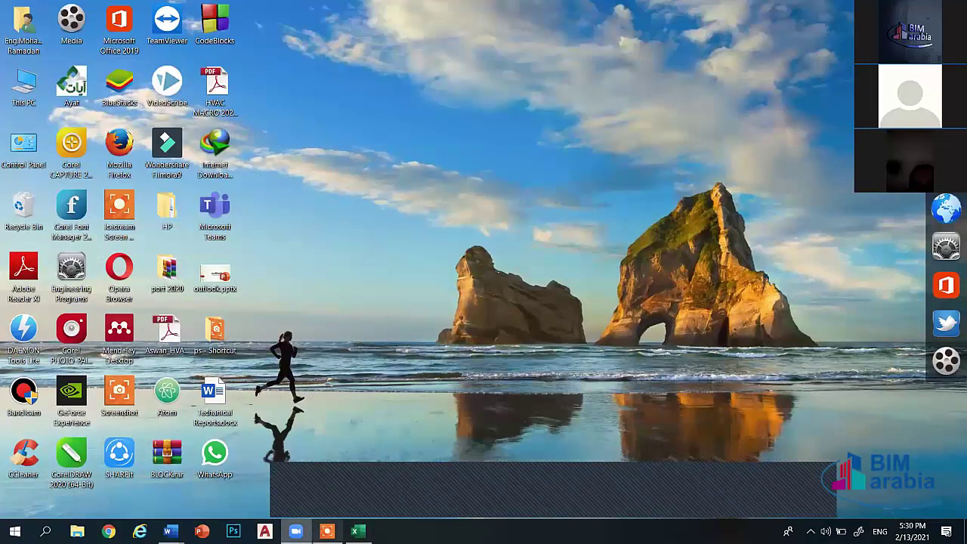
mouse_move(170, 532)
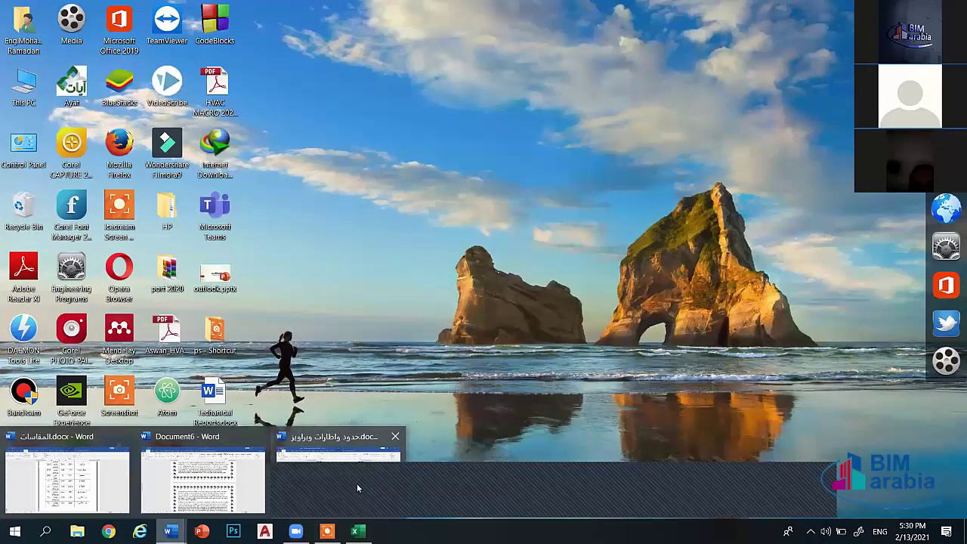
left_click(359, 488)
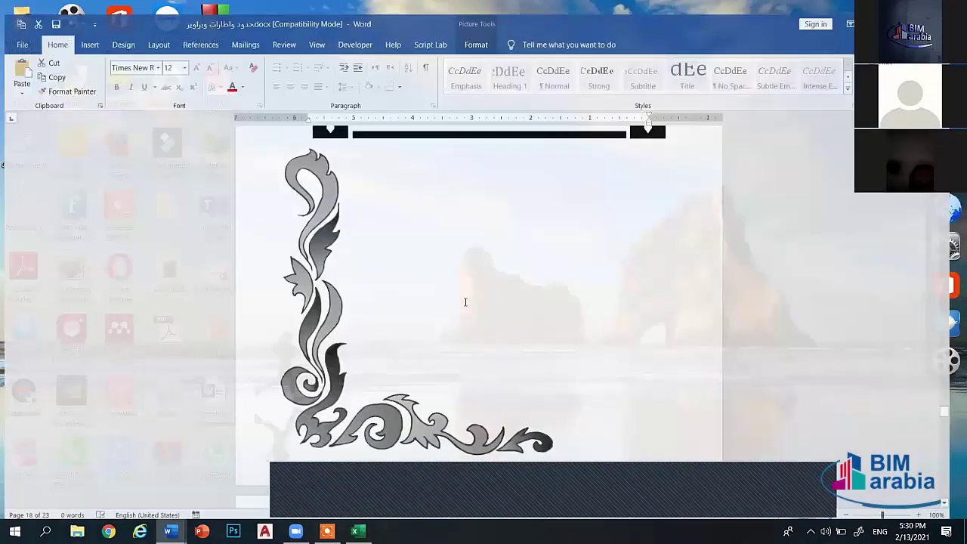
Scroll through the frames collection down to the red-and-blue looping border page
scroll(466, 303, "down", 5)
scroll(467, 310, "down", 2)
scroll(470, 318, "down", 3)
scroll(470, 318, "up", 5)
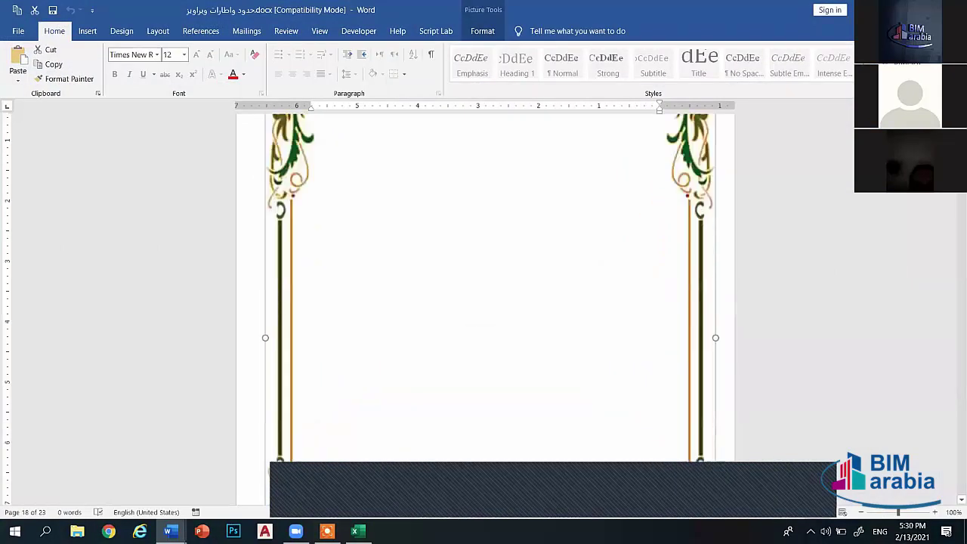
scroll(470, 318, "up", 1)
scroll(953, 317, "down", 10)
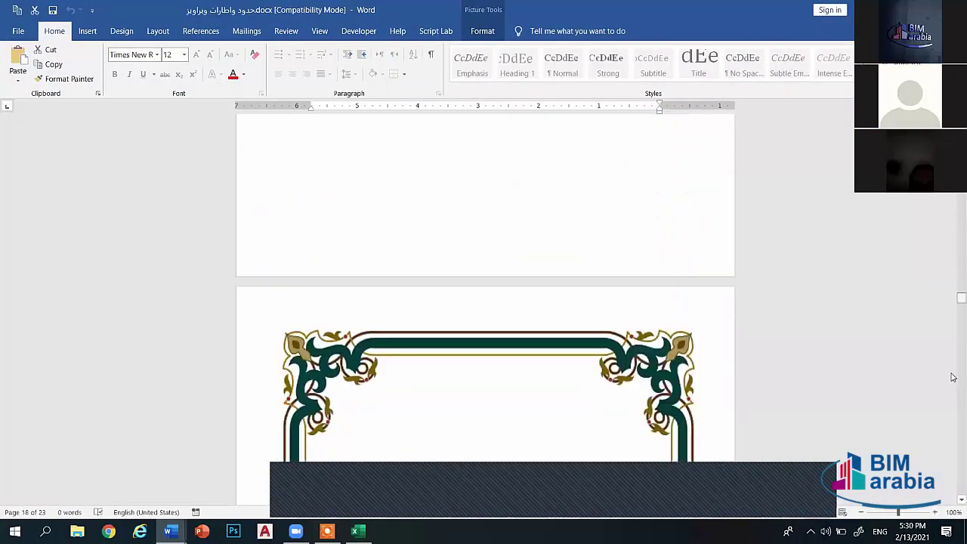
scroll(953, 377, "down", 10)
scroll(947, 434, "down", 10)
scroll(947, 439, "down", 5)
scroll(944, 446, "down", 5)
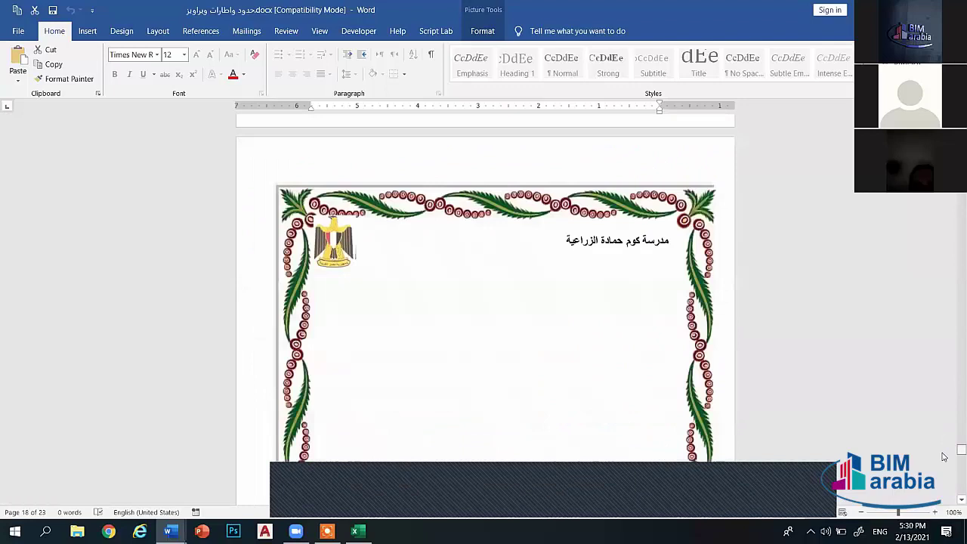
scroll(941, 457, "down", 5)
scroll(938, 467, "down", 5)
scroll(939, 467, "down", 5)
scroll(756, 408, "down", 5)
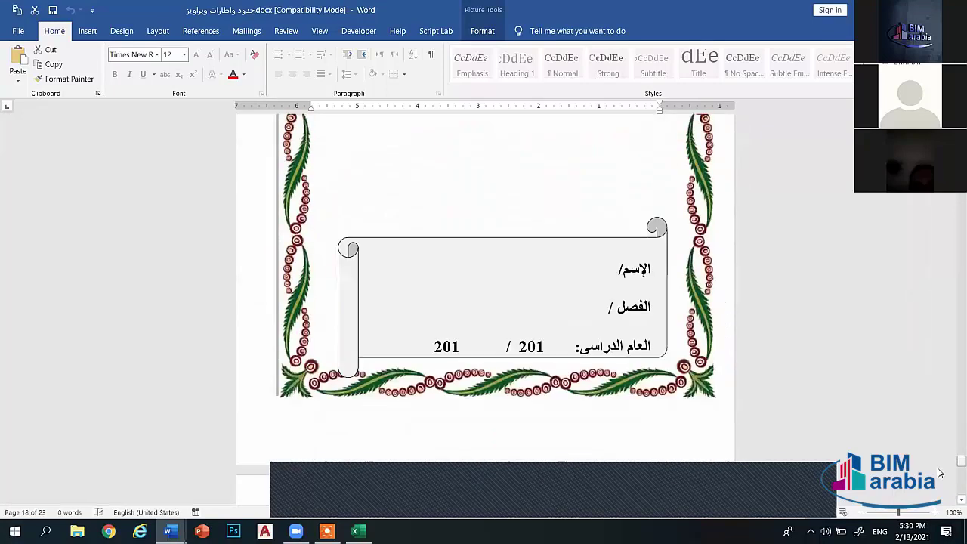
scroll(535, 347, "down", 5)
Copy the red-and-blue border with the eagle emblem
left_click(295, 255)
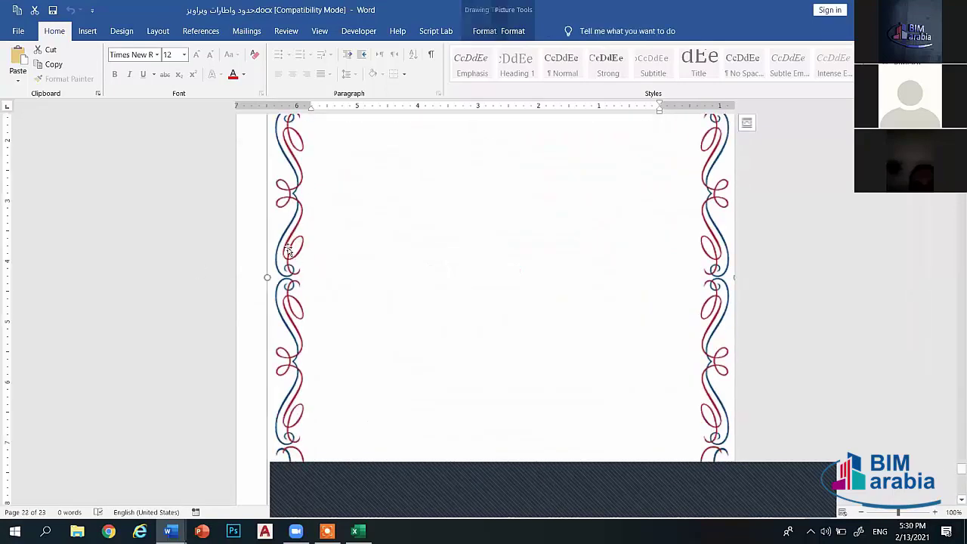
scroll(340, 264, "up", 5)
scroll(363, 272, "up", 3)
scroll(382, 275, "up", 3)
right_click(383, 275)
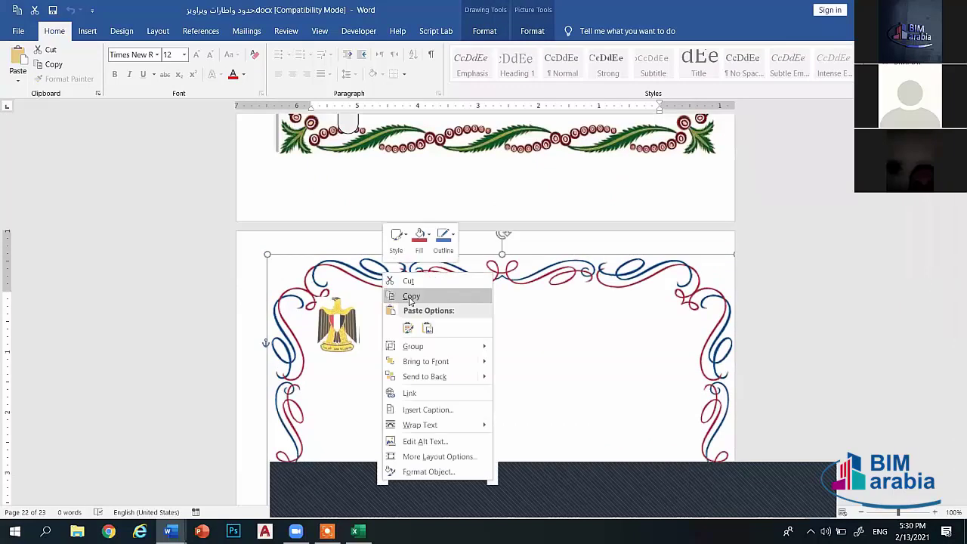
left_click(411, 297)
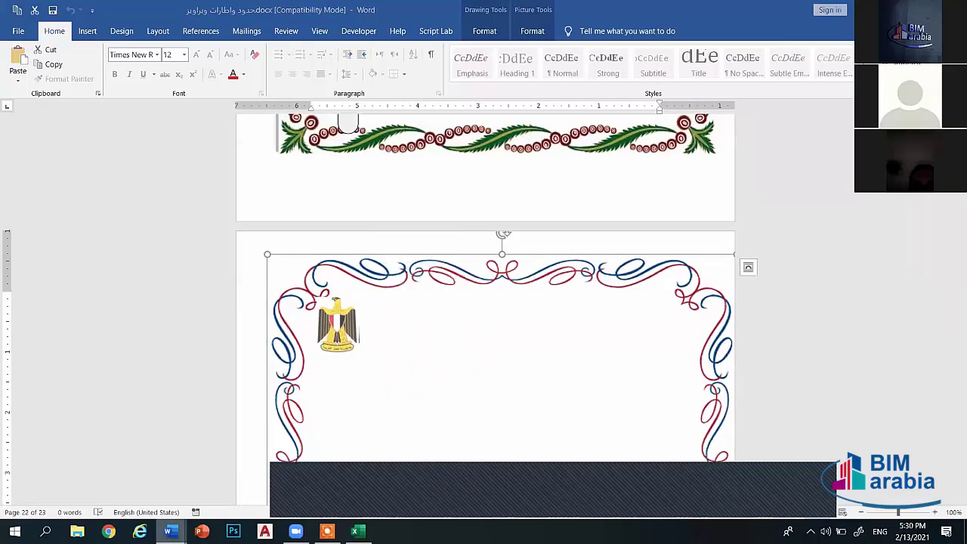
Switch to the المقاسات document and place the caret in its last table row
right_click(170, 531)
left_click(170, 531)
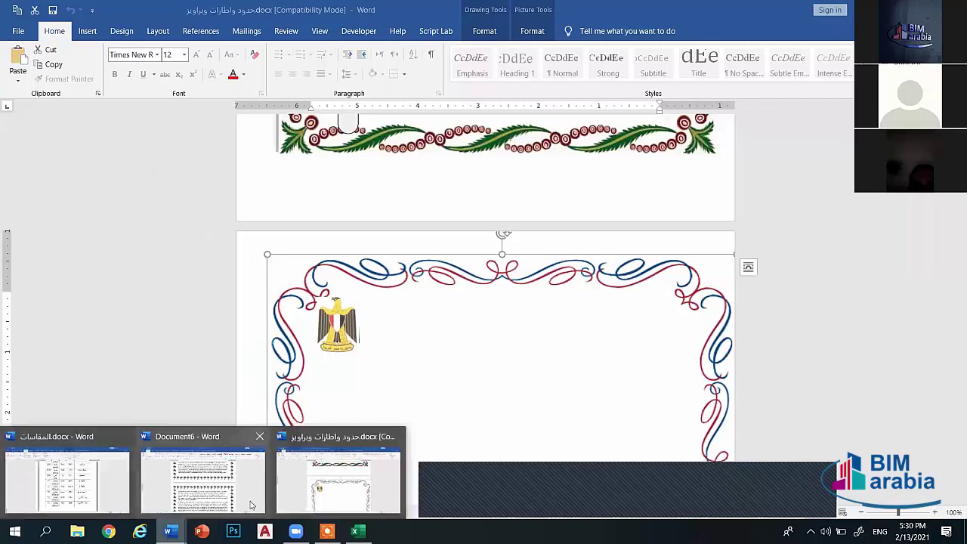
left_click(81, 487)
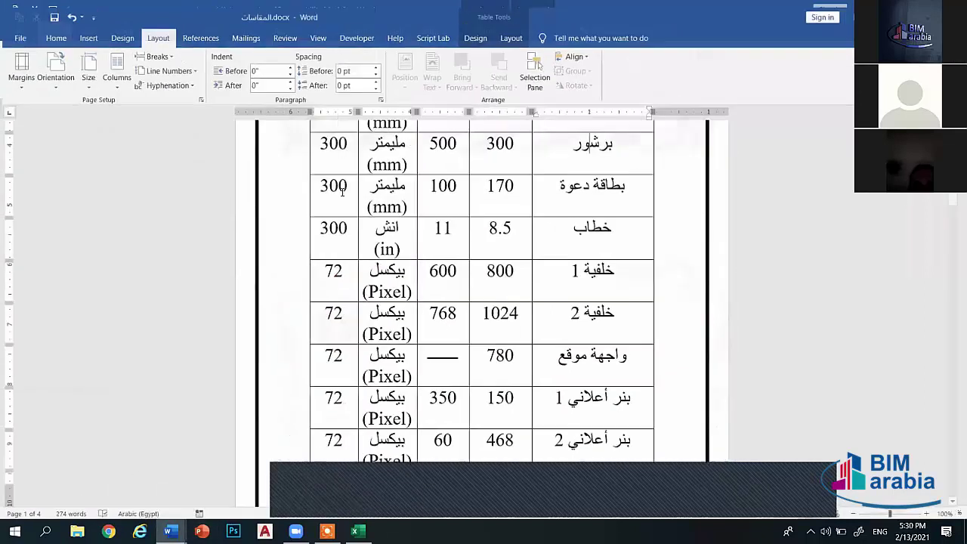
right_click(306, 188)
left_click(306, 187)
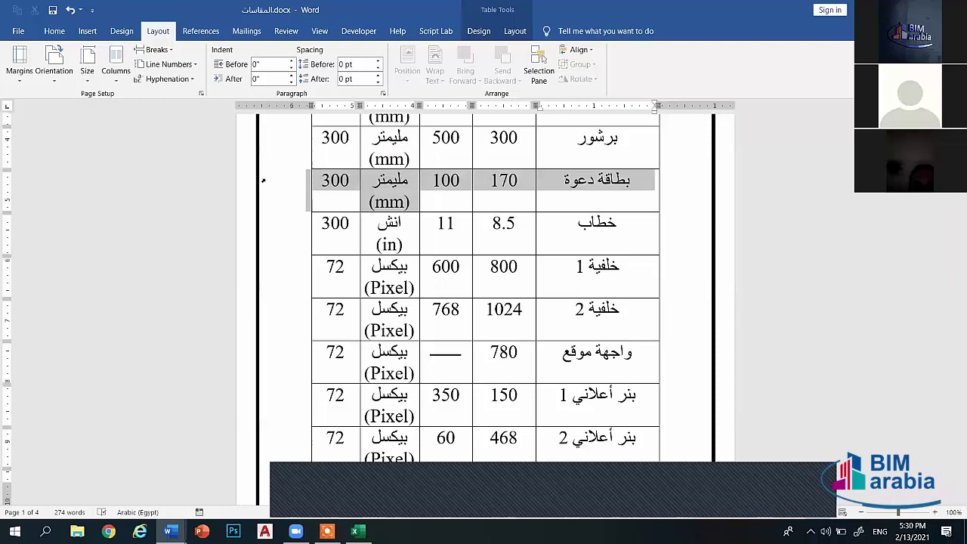
right_click(299, 277)
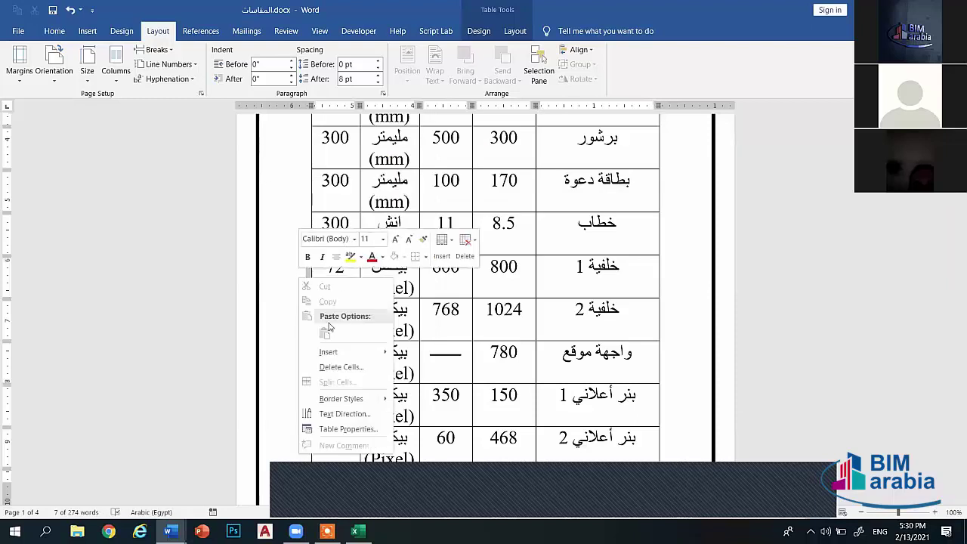
left_click(401, 492)
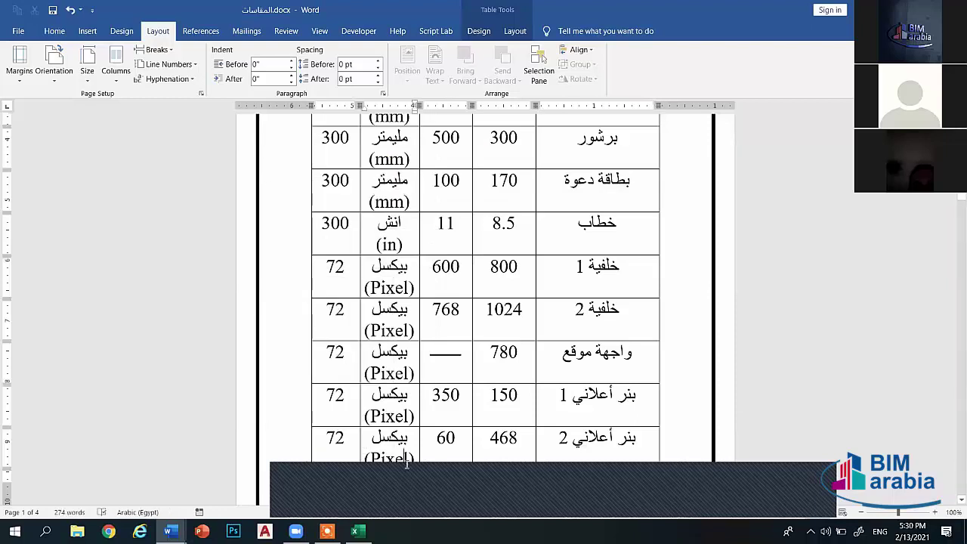
scroll(408, 453, "down", 3)
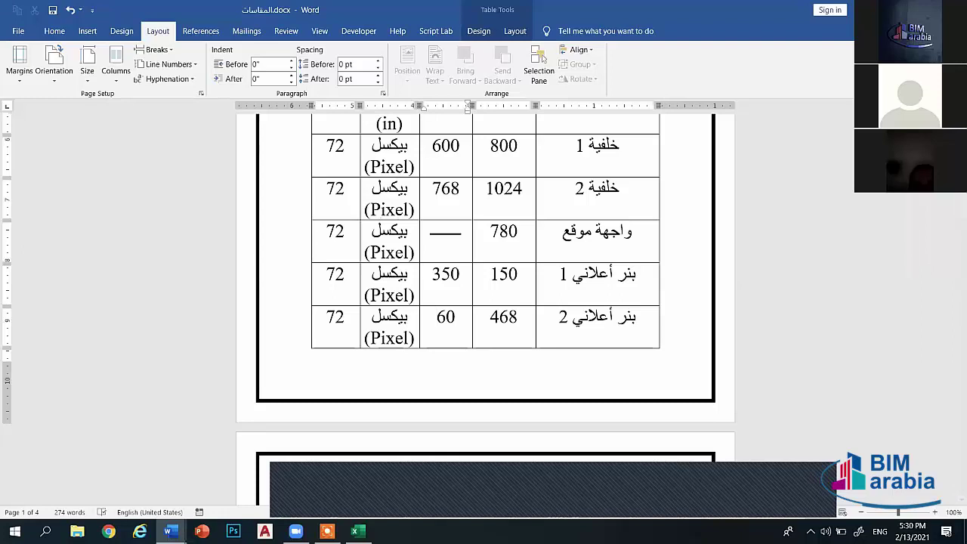
left_click(437, 317)
Copy the emblem frame again in the frames document and switch to Document6
key("alt+Tab")
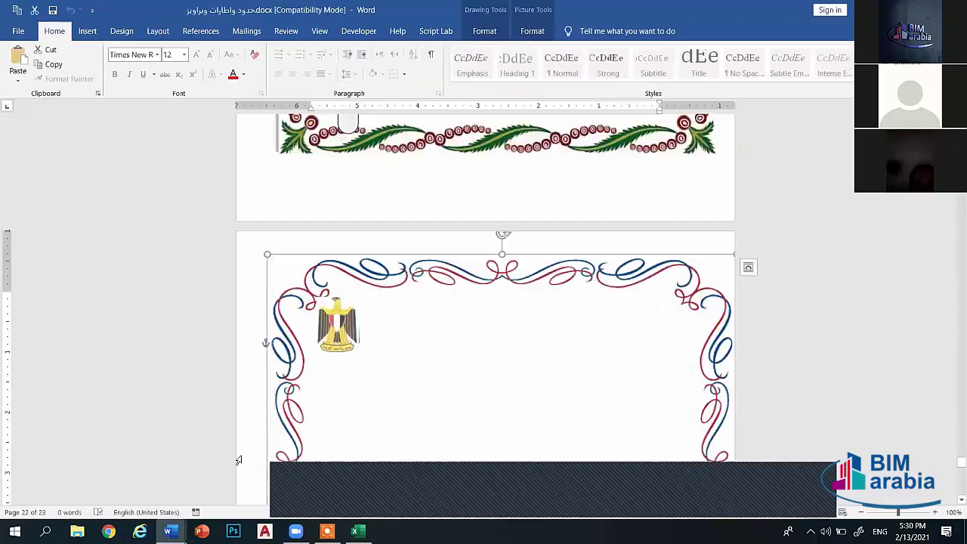
right_click(297, 302)
left_click(334, 331)
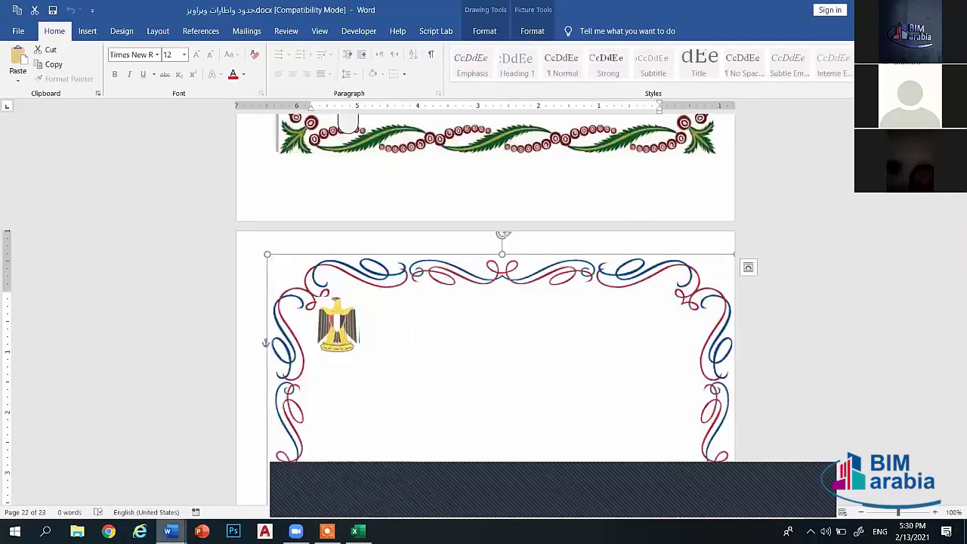
mouse_move(171, 532)
left_click(192, 478)
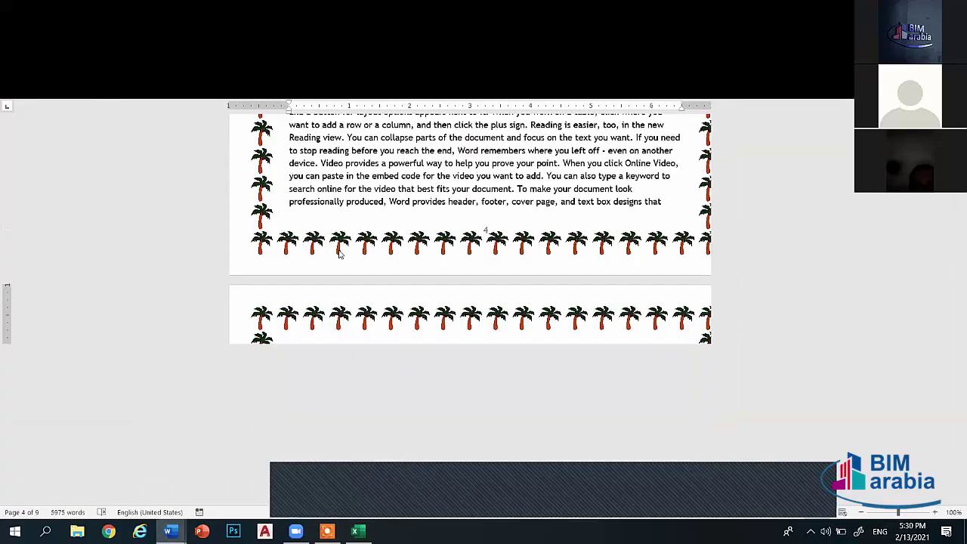
Set Document6's page border art to (none) and setting to None, removing the palm-tree border
scroll(554, 231, "up", 4)
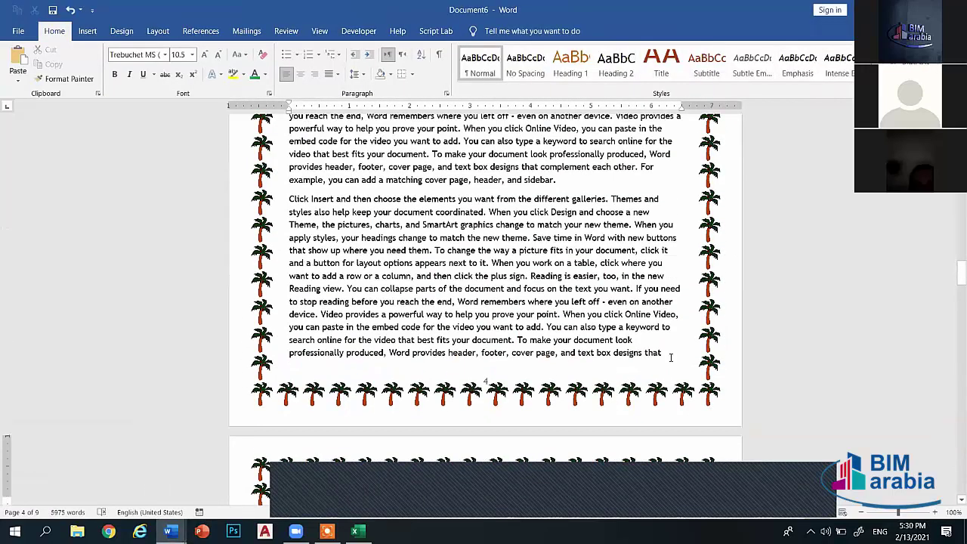
left_click(122, 31)
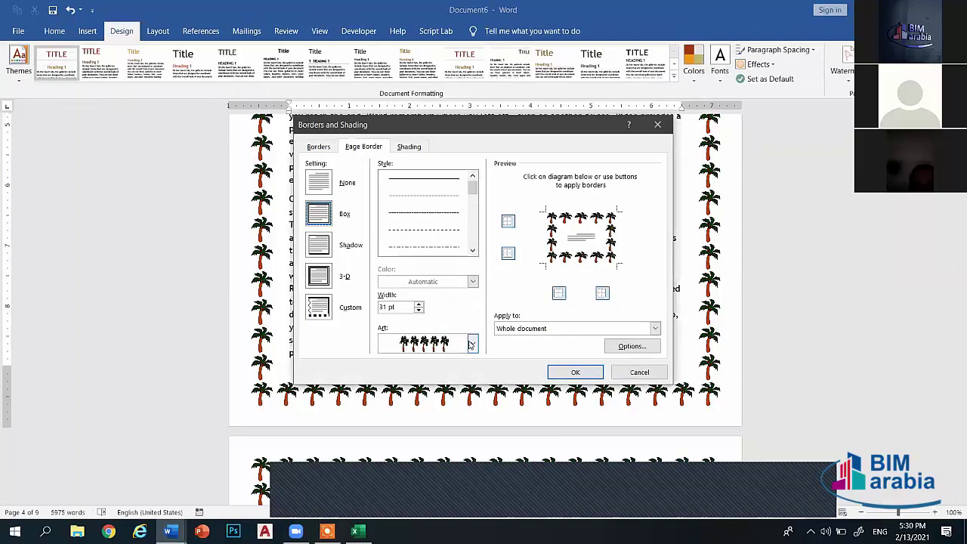
left_click(472, 344)
left_click(435, 358)
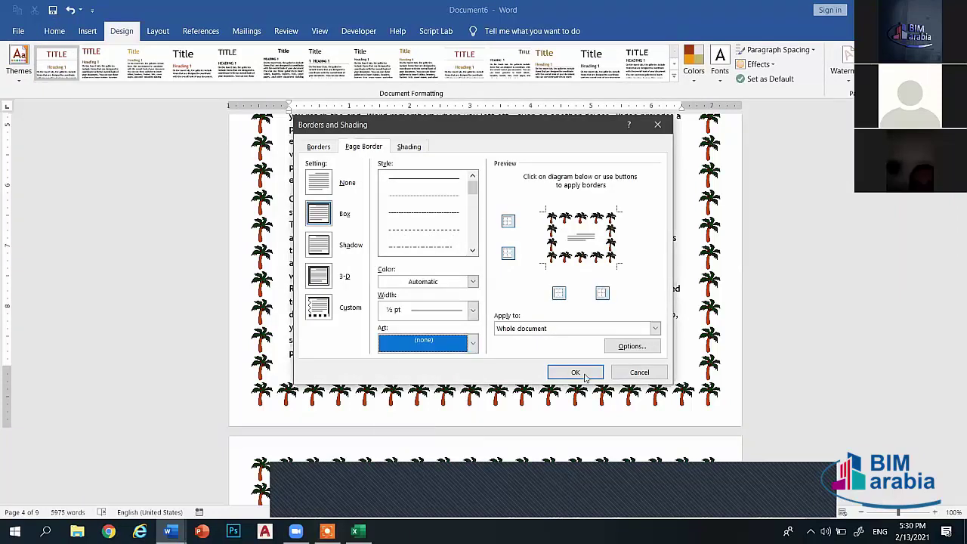
left_click(577, 372)
scroll(551, 272, "up", 10)
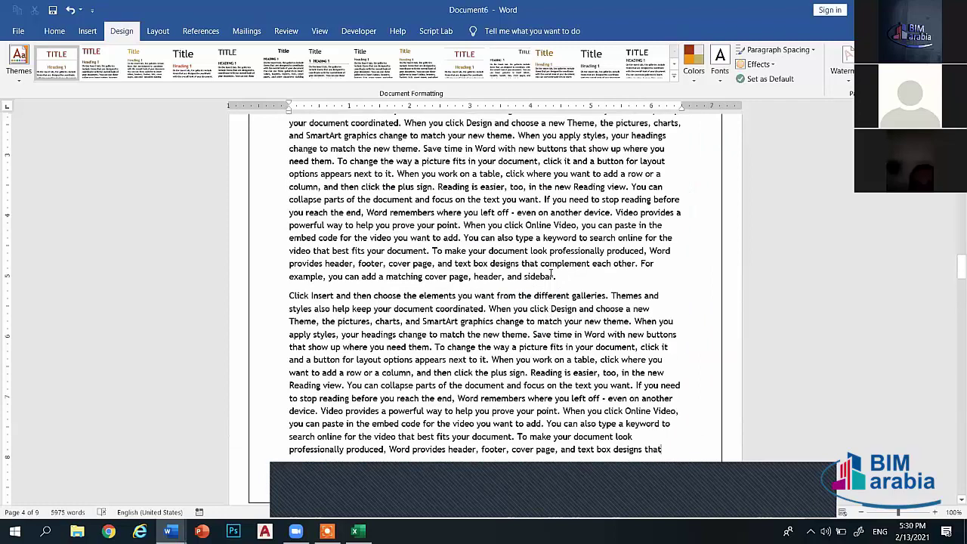
scroll(791, 104, "up", 2)
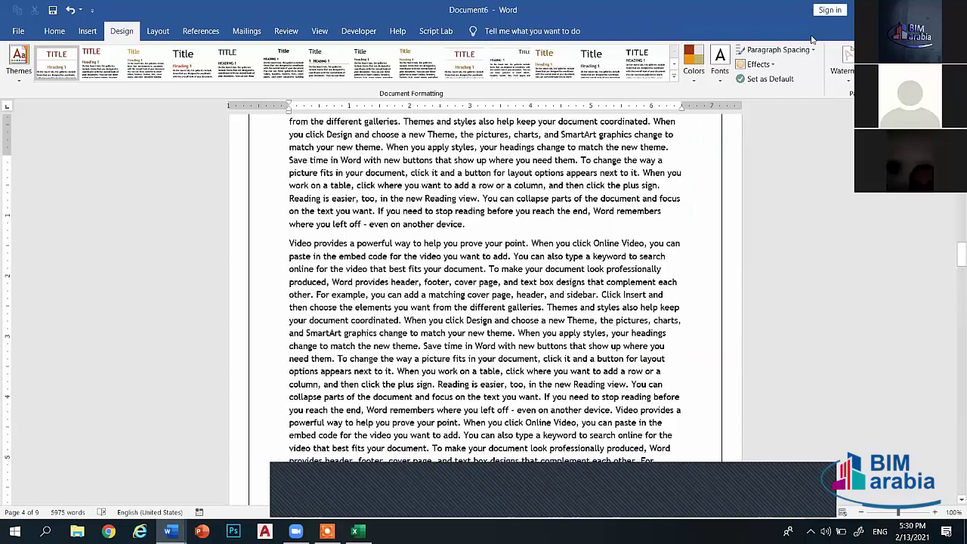
scroll(372, 186, "up", 1)
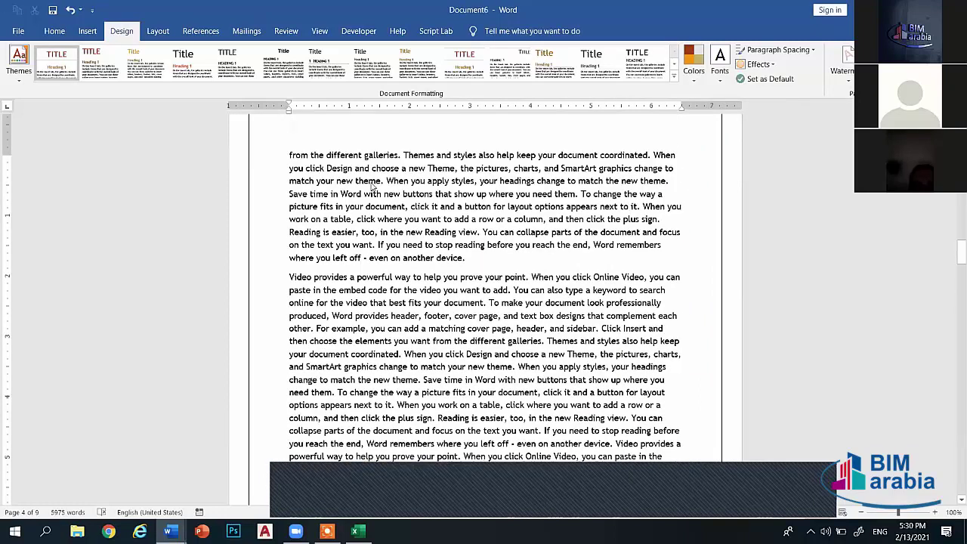
scroll(594, 370, "up", 4)
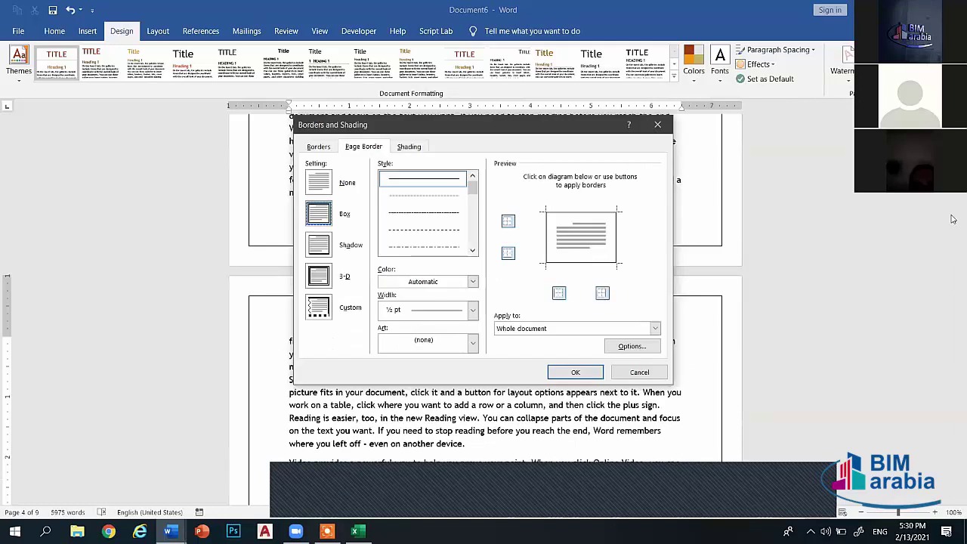
left_click(319, 182)
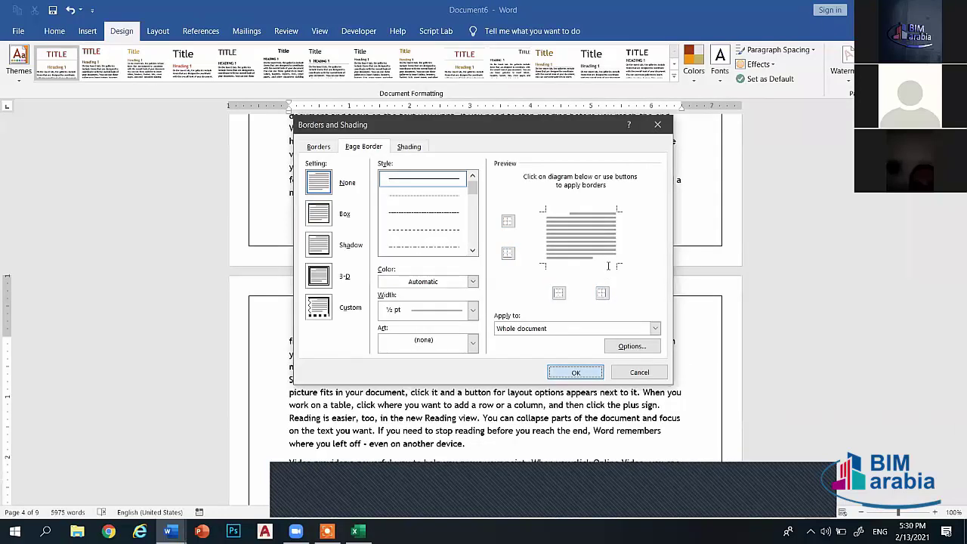
key("Return")
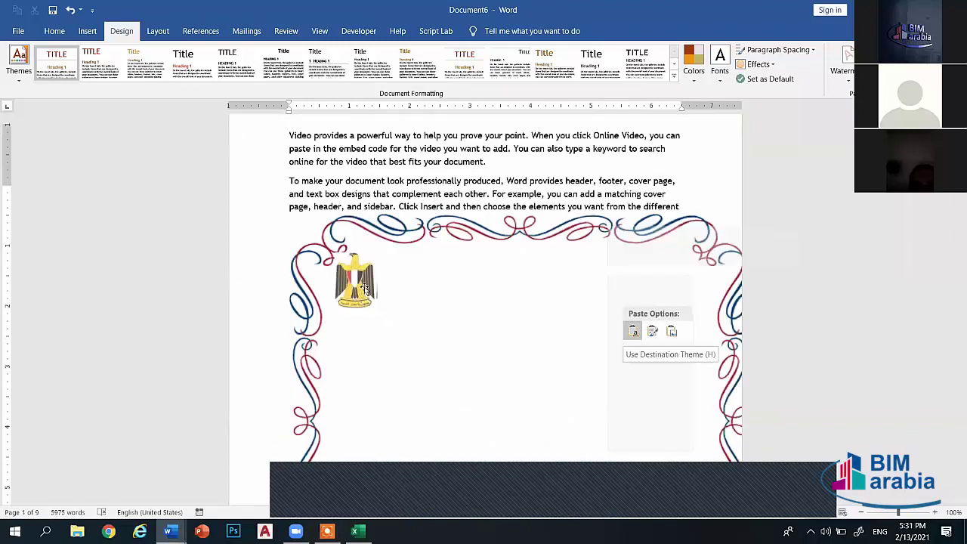
Drag the pasted frame's side and bottom handles out so it reaches the page edges
left_click(633, 331)
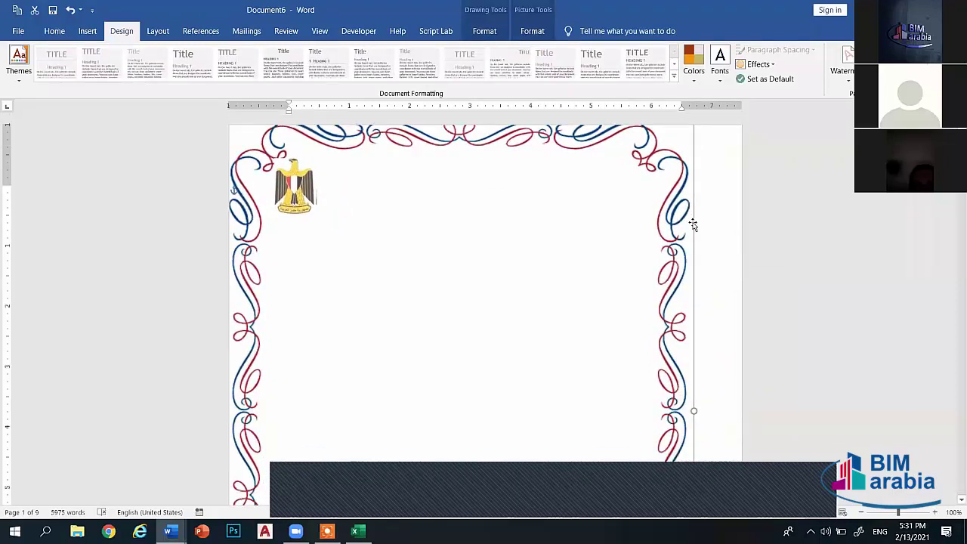
scroll(698, 216, "down", 5)
left_click_drag(700, 214, 738, 219)
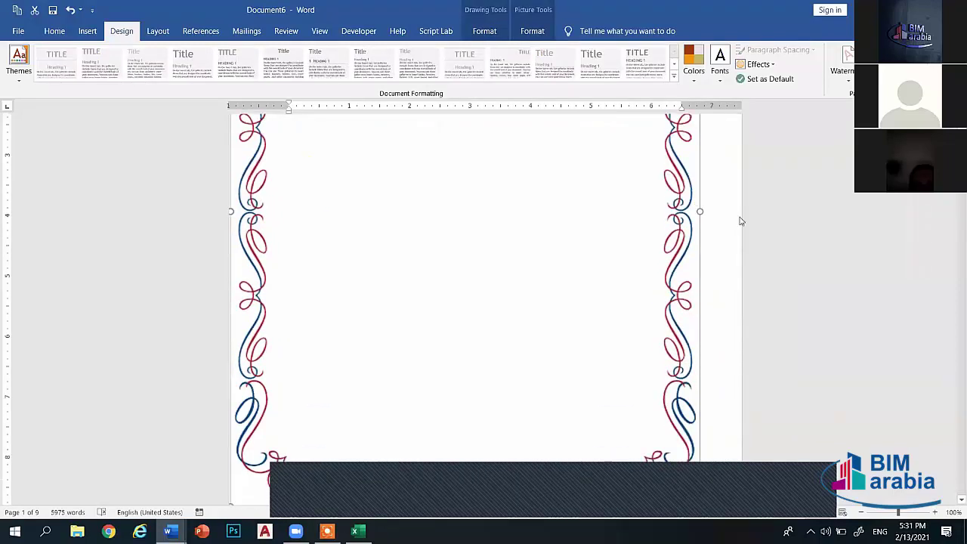
scroll(491, 203, "down", 3)
scroll(491, 203, "down", 2)
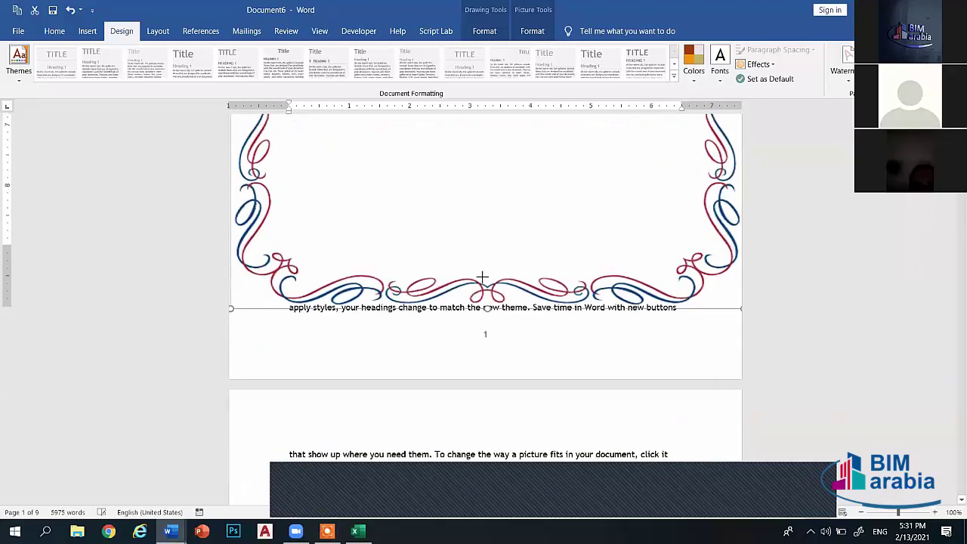
scroll(482, 278, "down", 2)
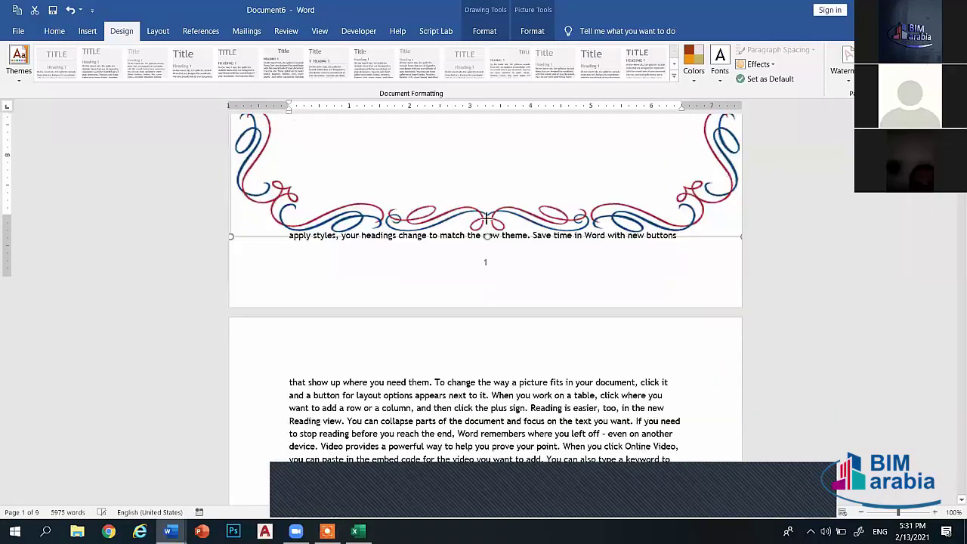
left_click_drag(487, 219, 488, 265)
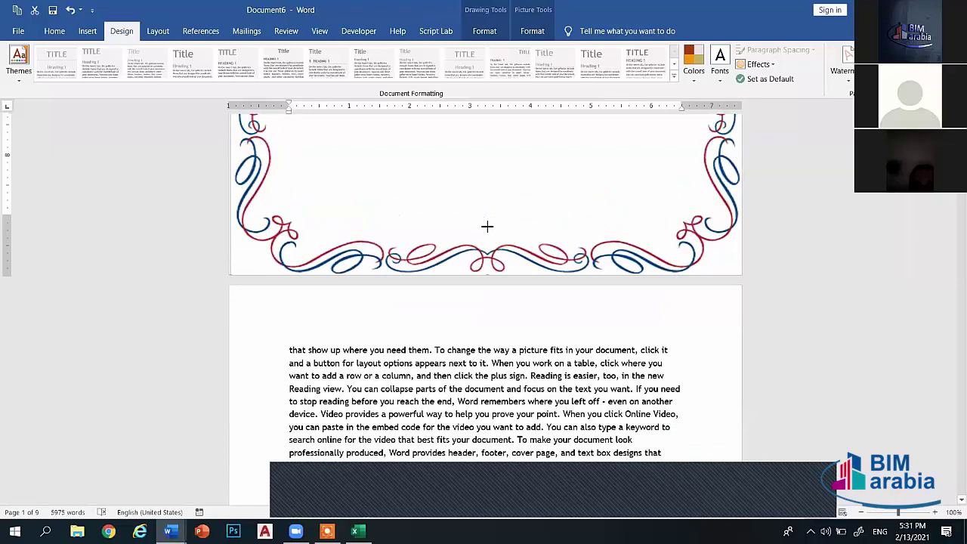
left_click_drag(488, 223, 487, 263)
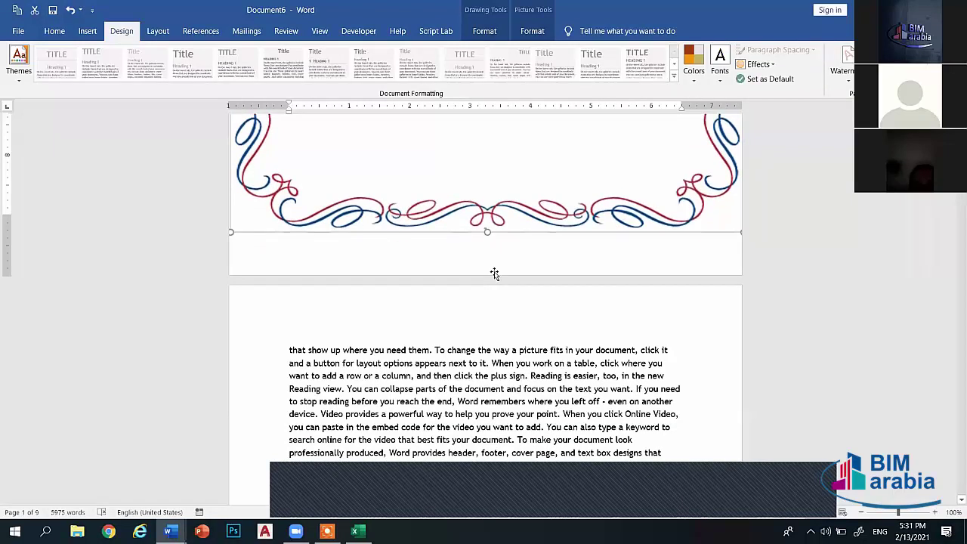
scroll(346, 234, "up", 5)
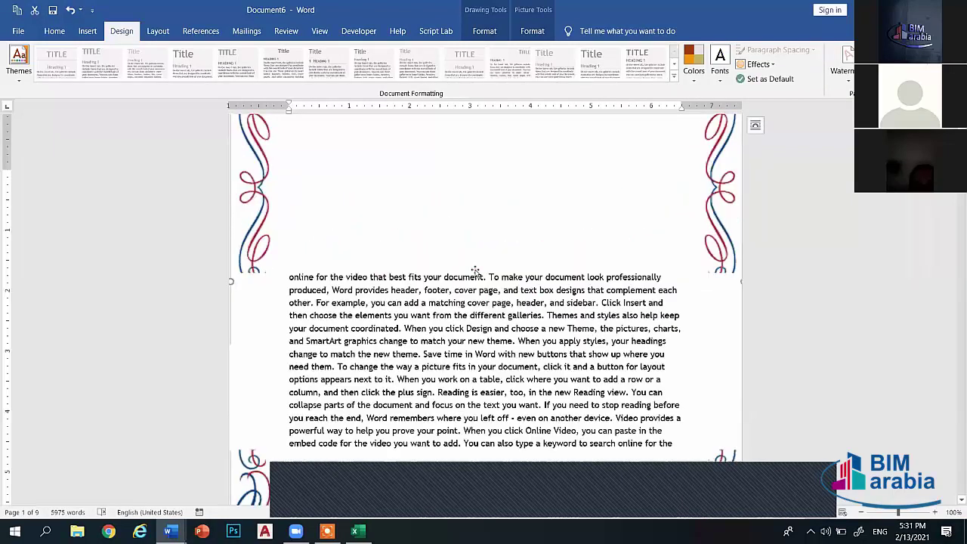
scroll(346, 235, "up", 1)
left_click(393, 222)
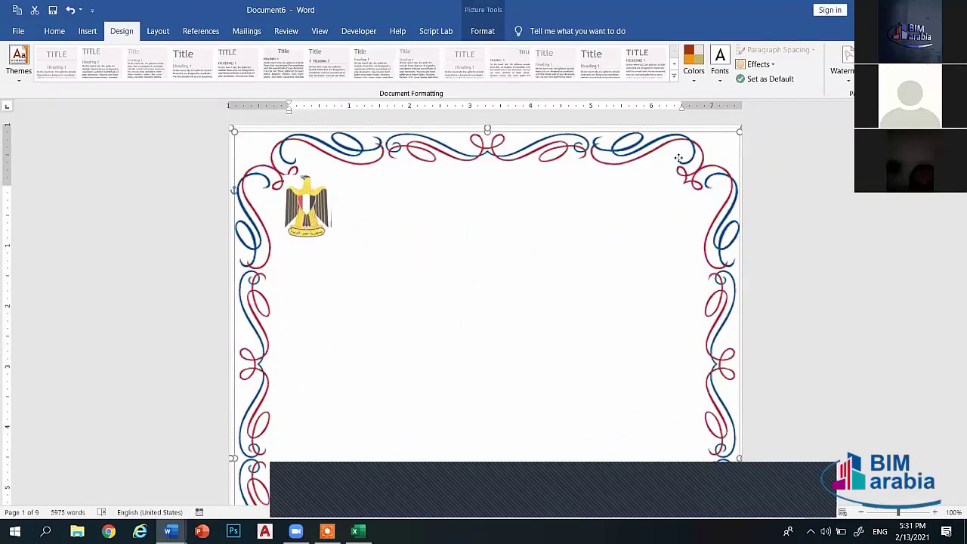
Delete the frame picture and drag the eagle emblem to the page's top-right corner
key("Delete")
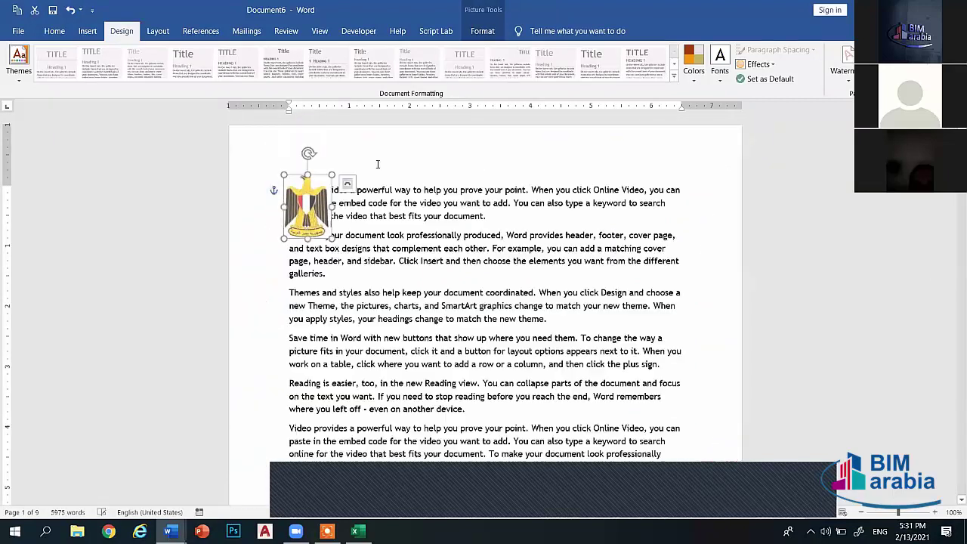
left_click_drag(299, 215, 699, 182)
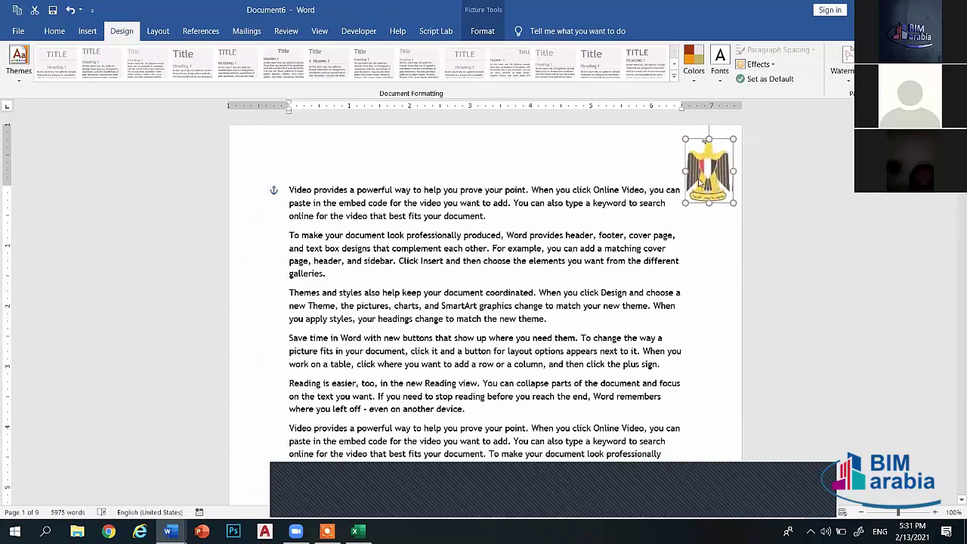
left_click(679, 236)
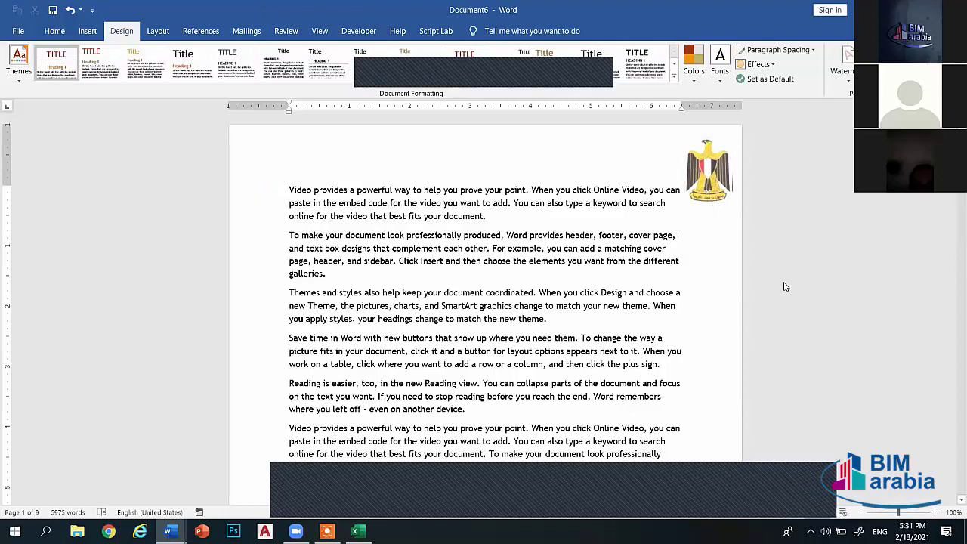
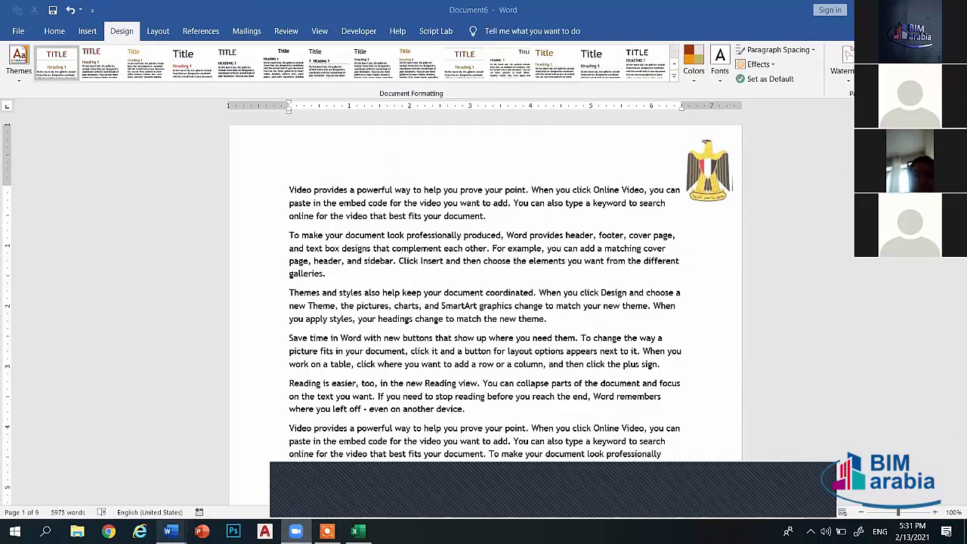
Copy the green and gold ornamental frame picture from the borders document
mouse_move(170, 531)
left_click(313, 488)
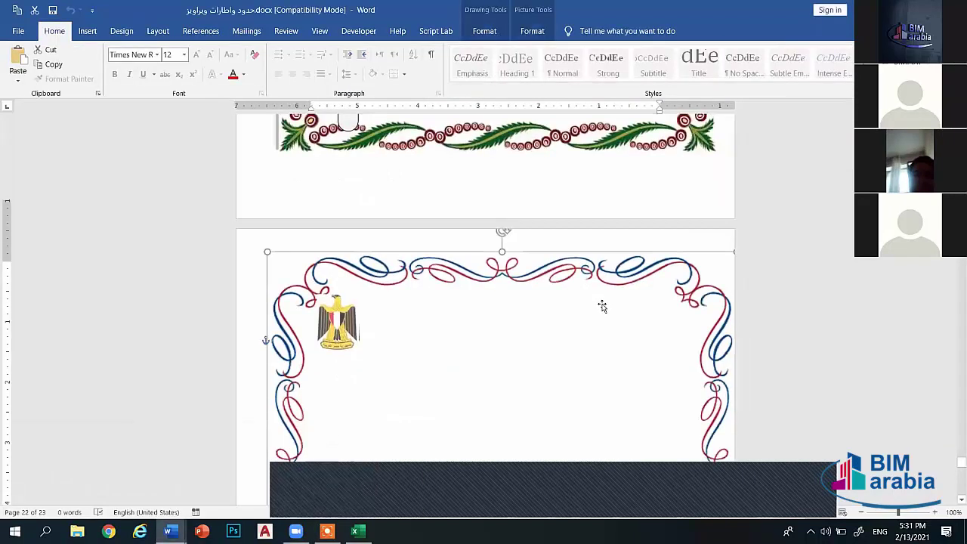
scroll(603, 308, "down", 5)
scroll(603, 308, "down", 2)
scroll(686, 300, "down", 2)
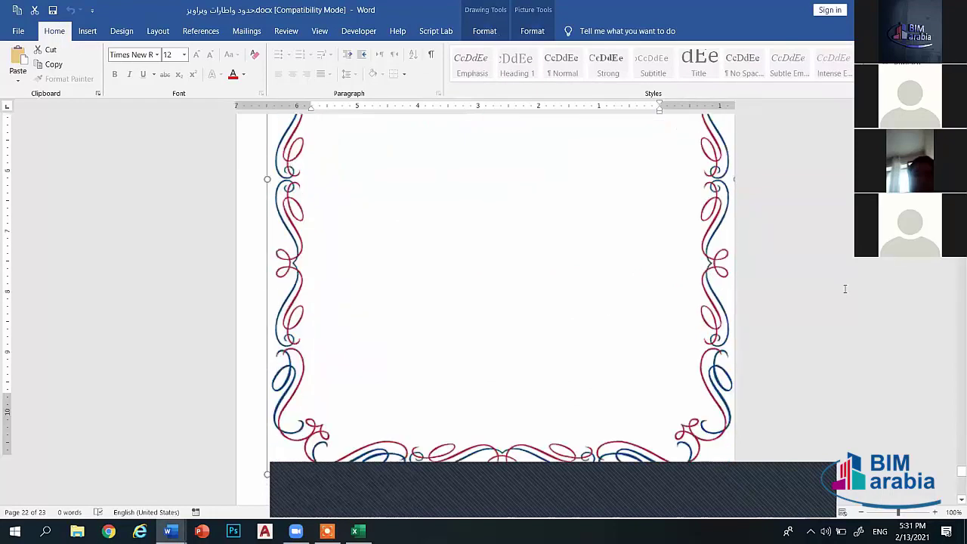
scroll(669, 401, "down", 3)
scroll(678, 404, "down", 4)
scroll(666, 330, "down", 5)
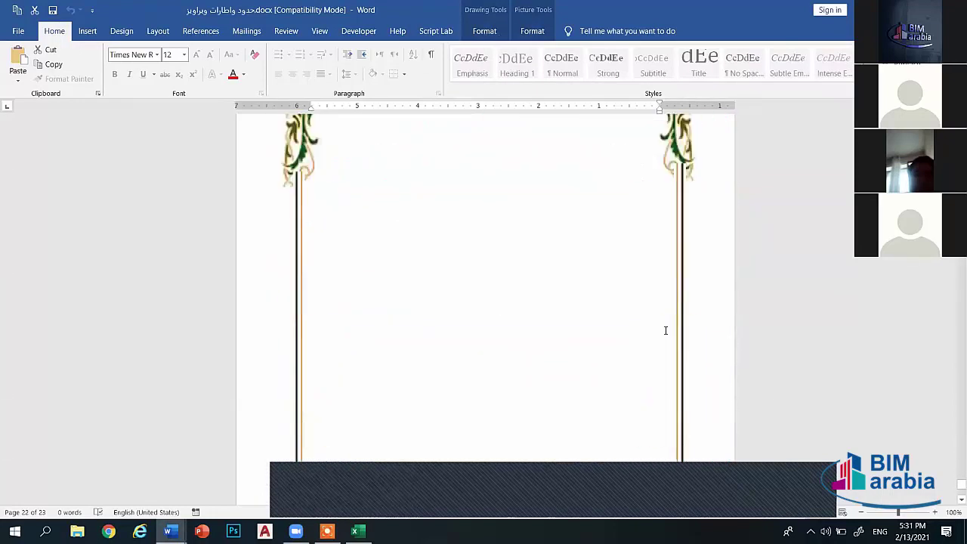
scroll(328, 320, "down", 4)
scroll(328, 320, "down", 4)
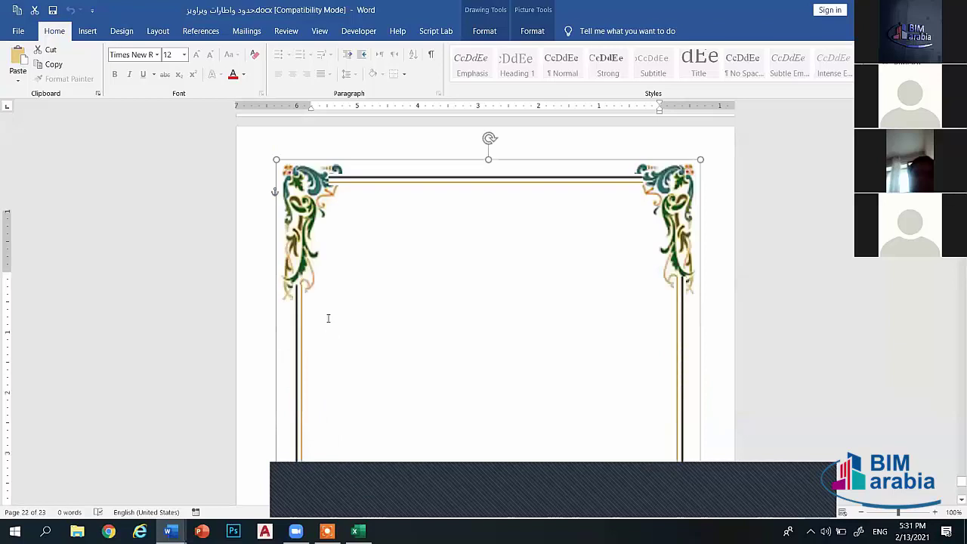
scroll(328, 319, "up", 2)
right_click(299, 300)
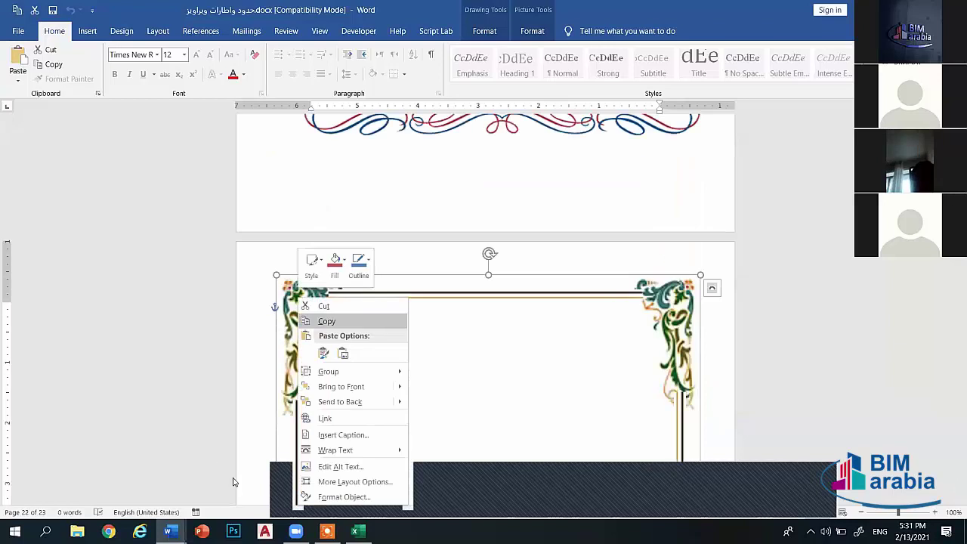
left_click(170, 531)
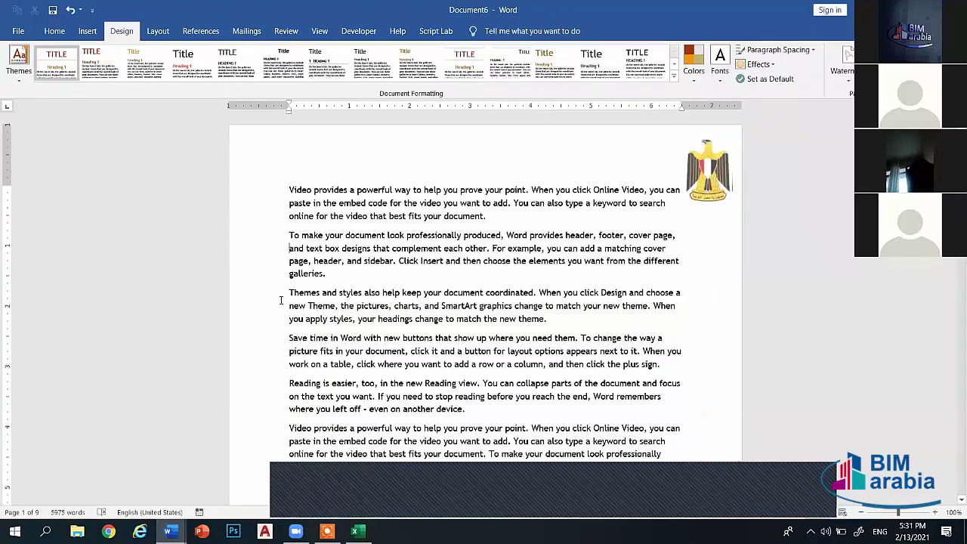
Paste the copied green and gold frame onto Document6's first page
scroll(280, 300, "down", 5)
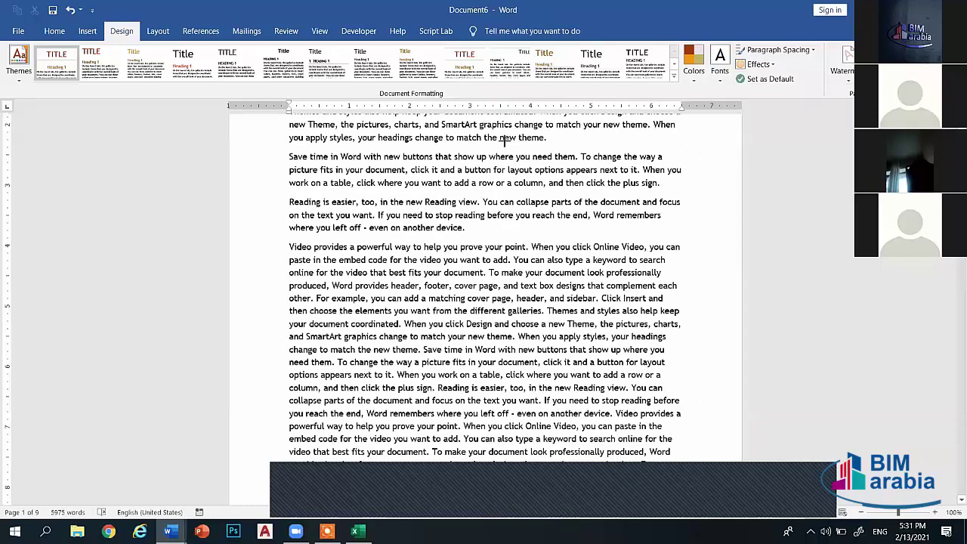
right_click(578, 138)
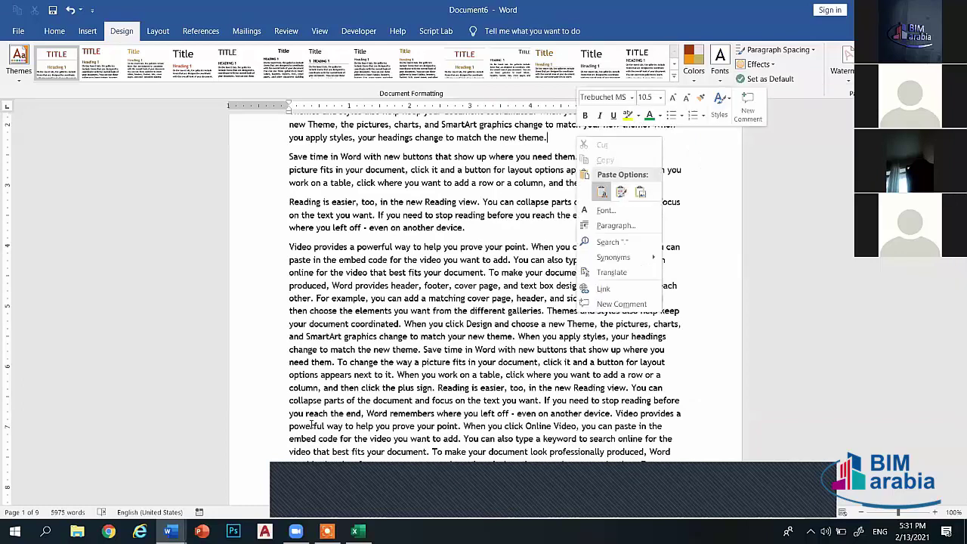
key("ctrl+v")
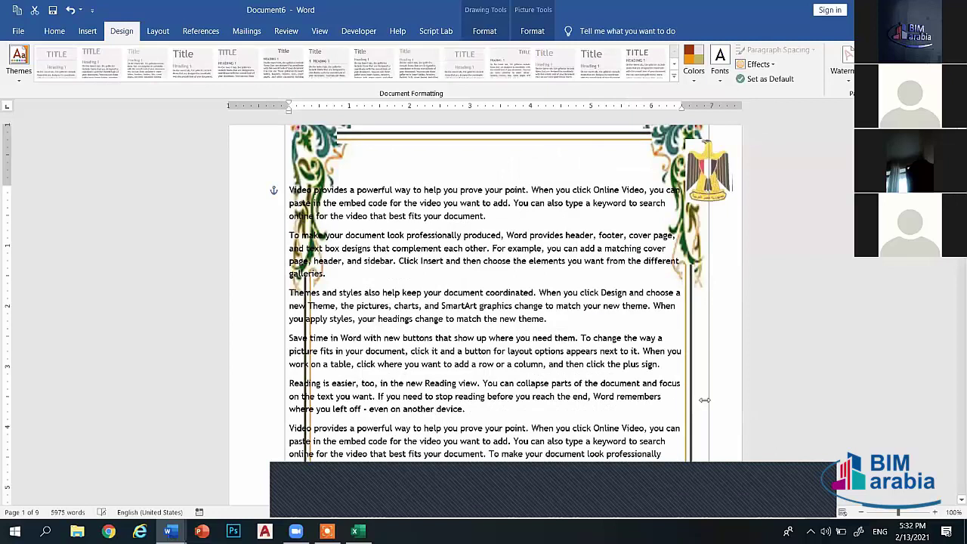
Stretch the pasted frame to span the full page width
left_click_drag(704, 399, 744, 404)
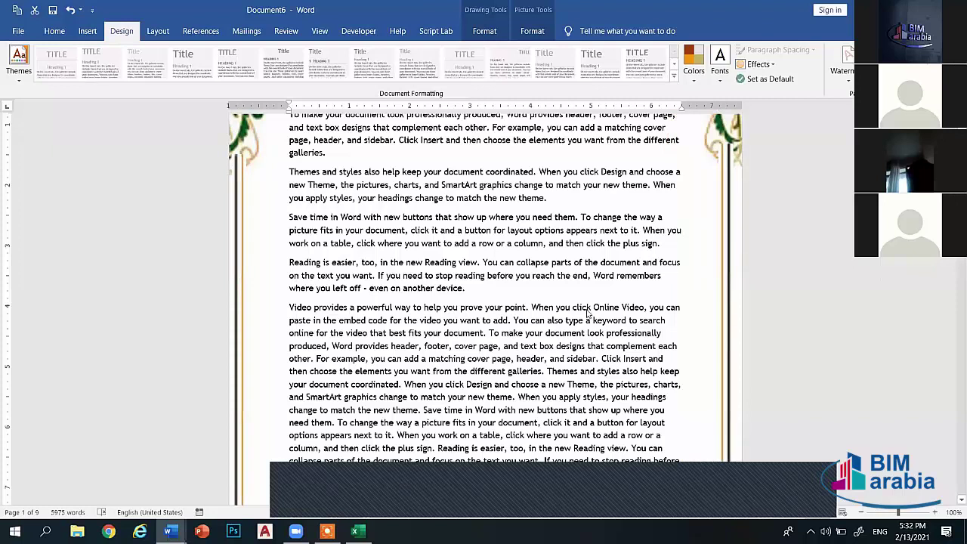
scroll(587, 314, "down", 8)
scroll(711, 330, "down", 1)
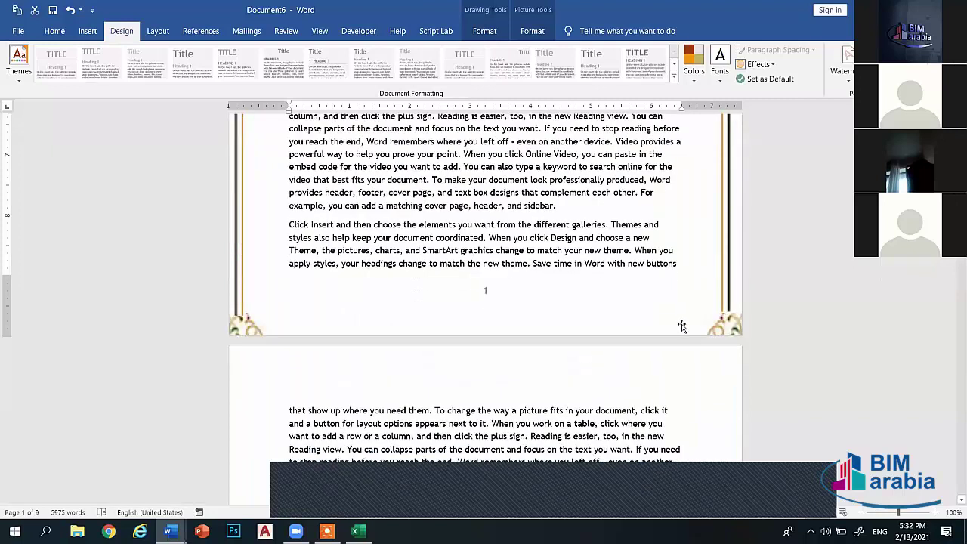
left_click(674, 268)
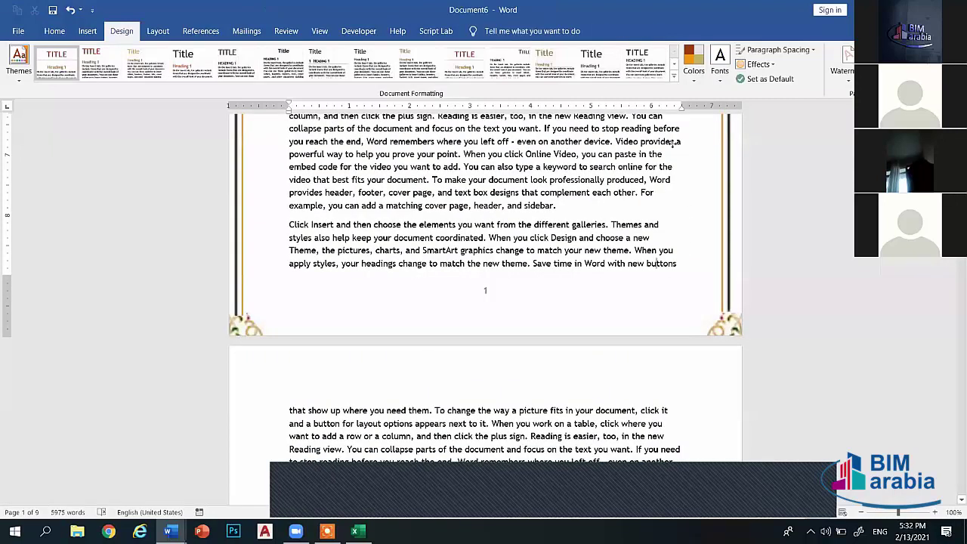
left_click(682, 187)
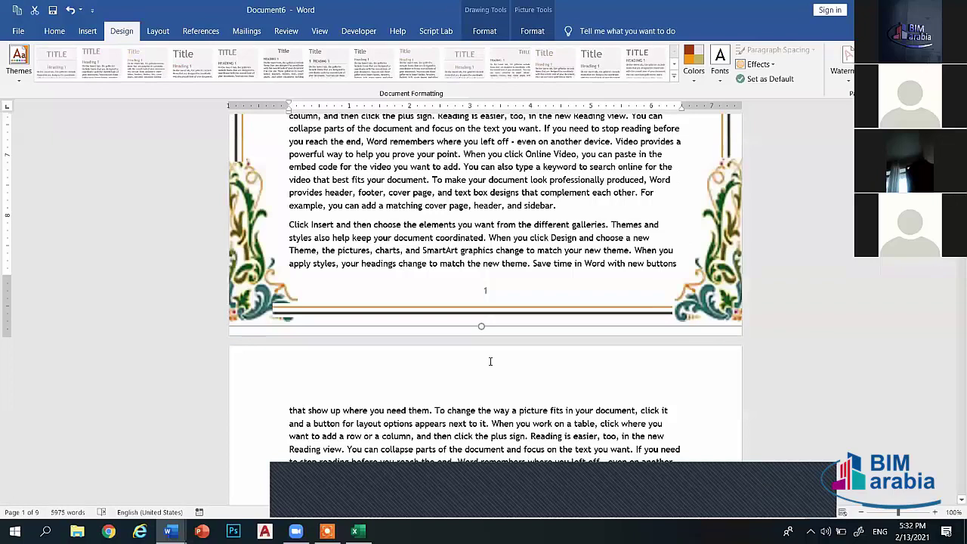
scroll(479, 390, "down", 10)
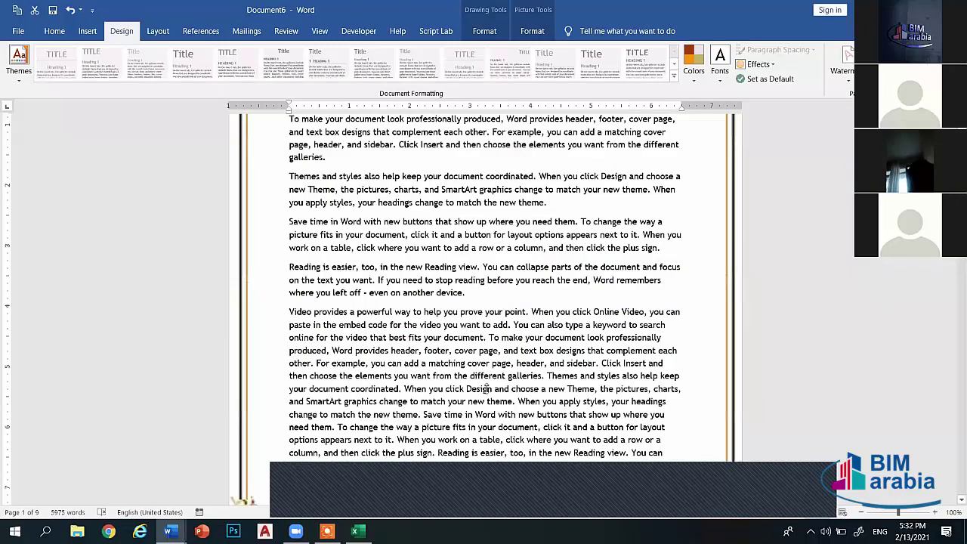
scroll(486, 388, "down", 7)
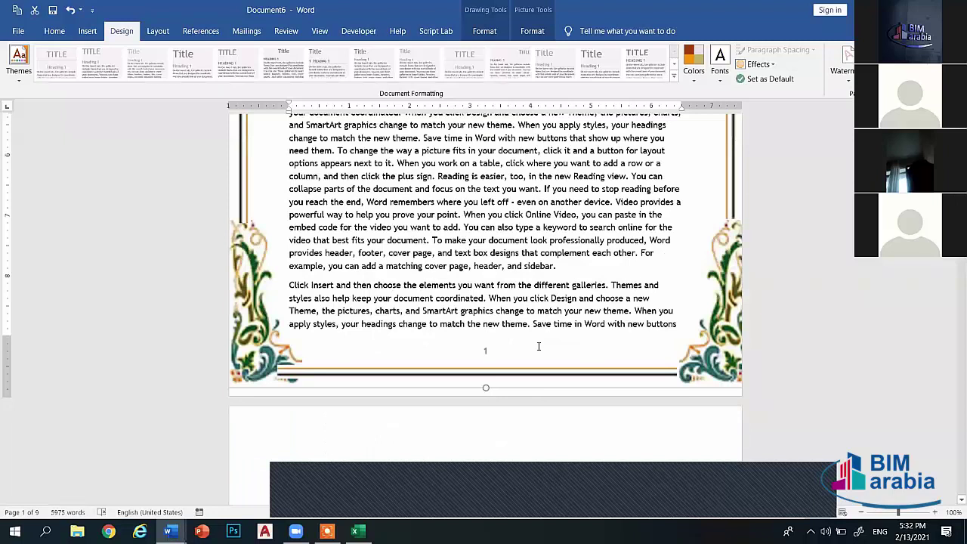
scroll(539, 346, "down", 8)
scroll(549, 306, "down", 3)
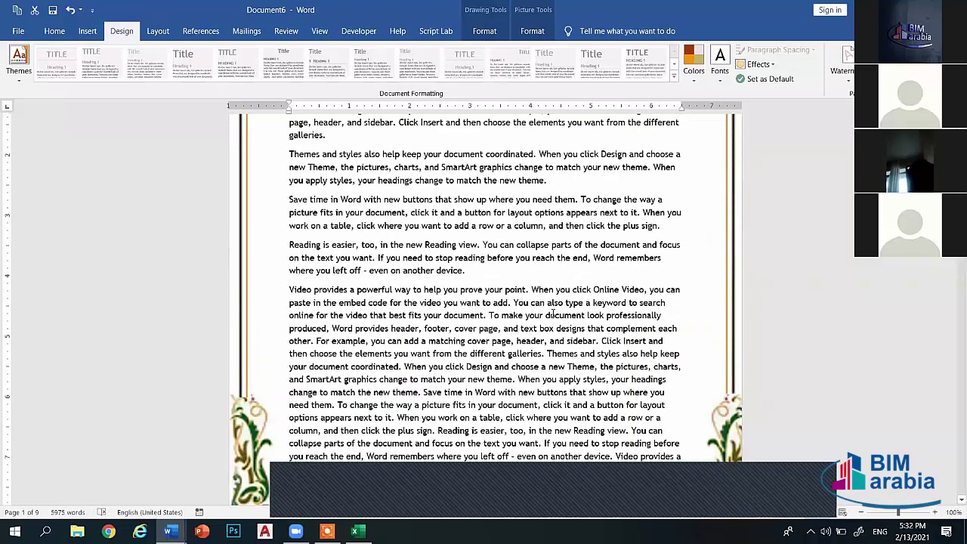
scroll(552, 324, "down", 10)
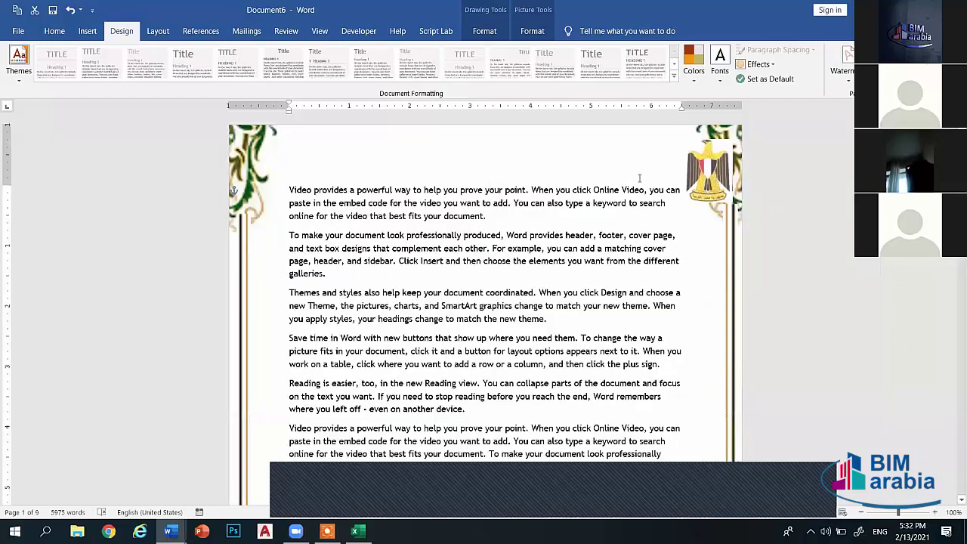
Move the eagle emblem from the top-right corner to the top centre of the page
left_click(256, 145)
mouse_move(688, 162)
left_mouse_down()
mouse_move(479, 166)
mouse_move(462, 198)
left_mouse_up()
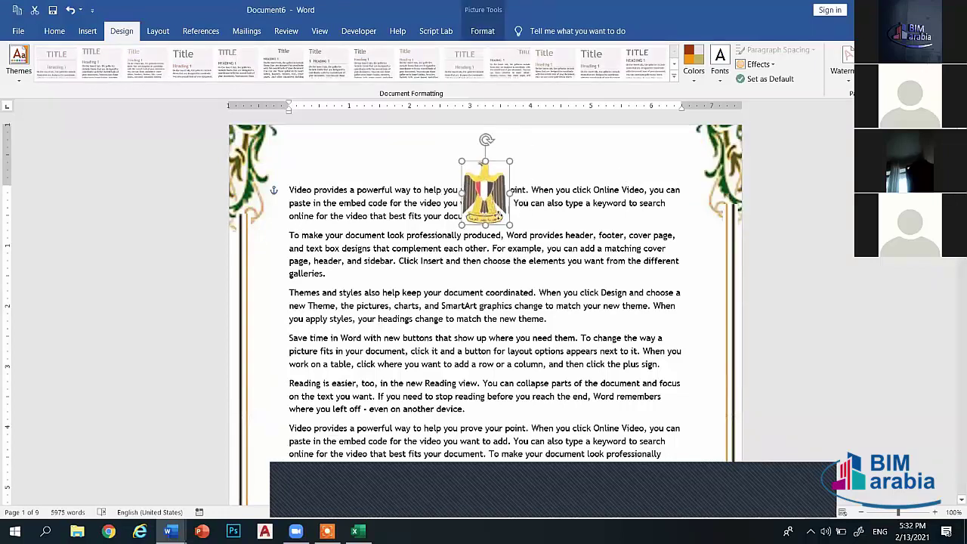
left_click_drag(600, 287, 676, 309)
left_click_drag(494, 180, 492, 190)
left_click(594, 287)
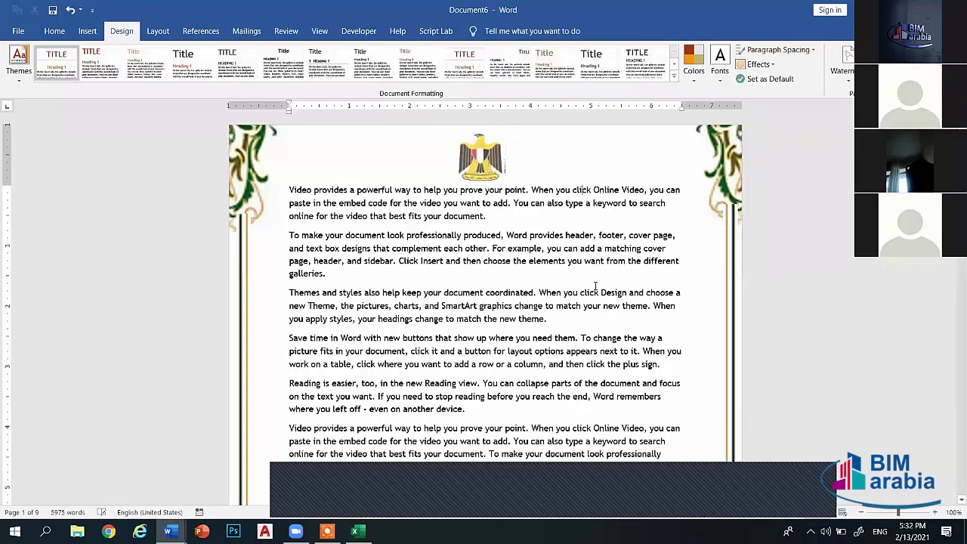
Reselect the page frame to check it encloses the whole first page of text
scroll(527, 349, "down", 4)
scroll(527, 359, "down", 1)
scroll(527, 359, "down", 5)
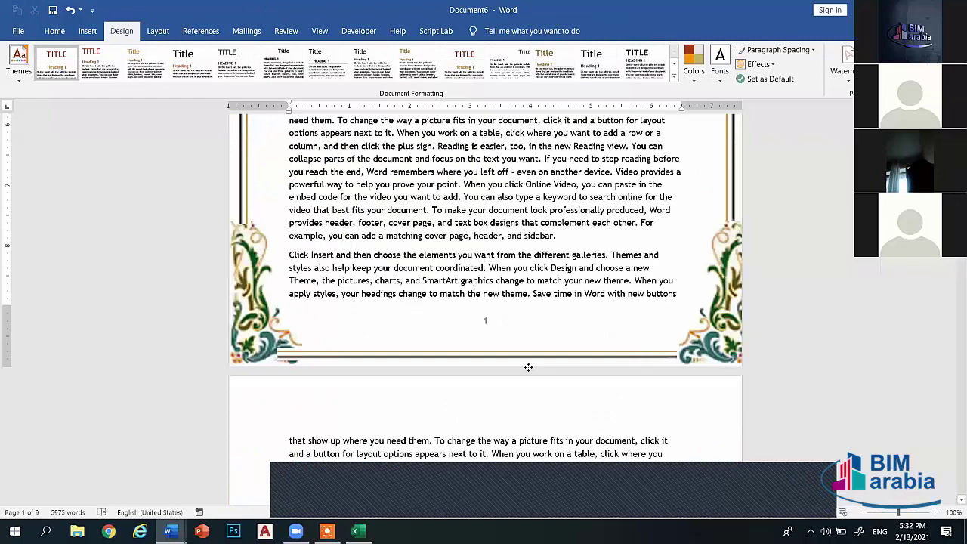
left_click(548, 208)
scroll(547, 207, "down", 20)
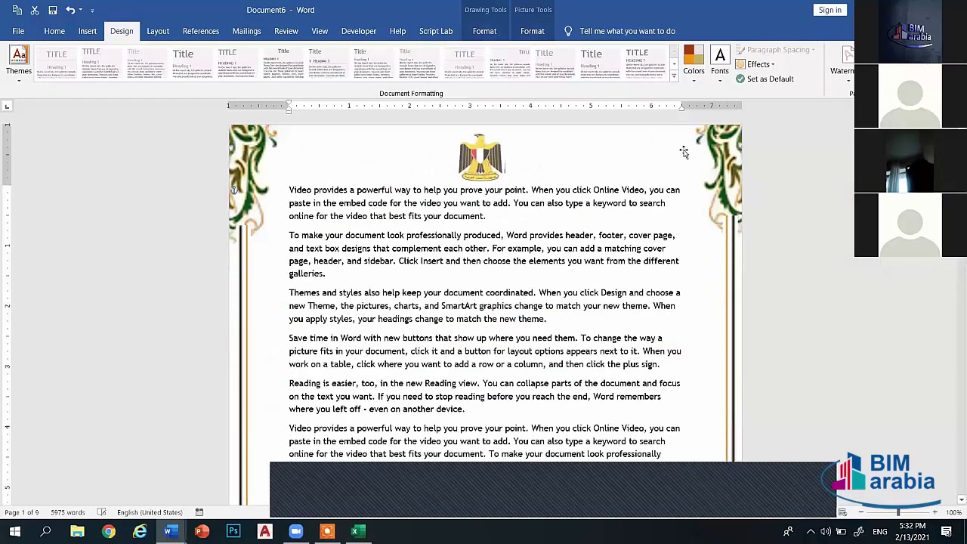
left_click(574, 158)
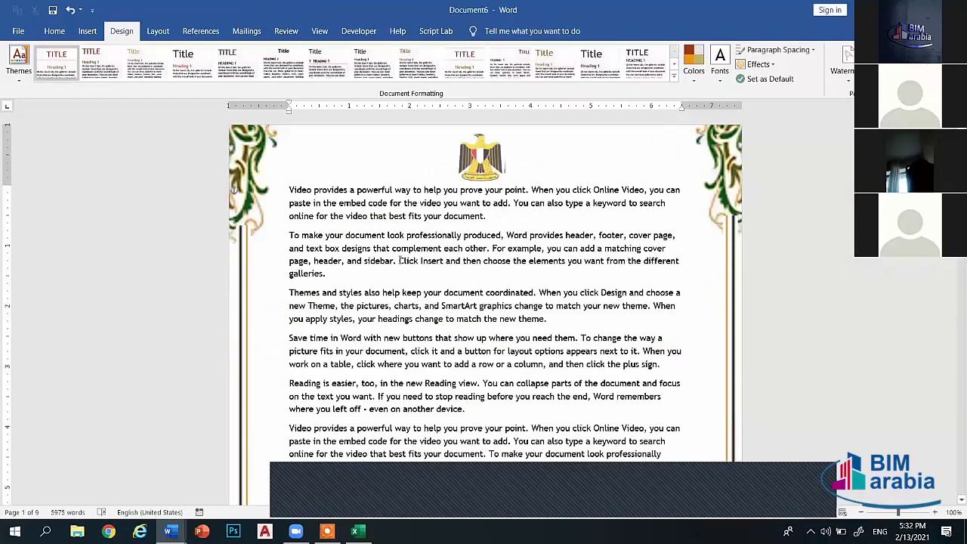
left_click(401, 261)
scroll(348, 326, "down", 2)
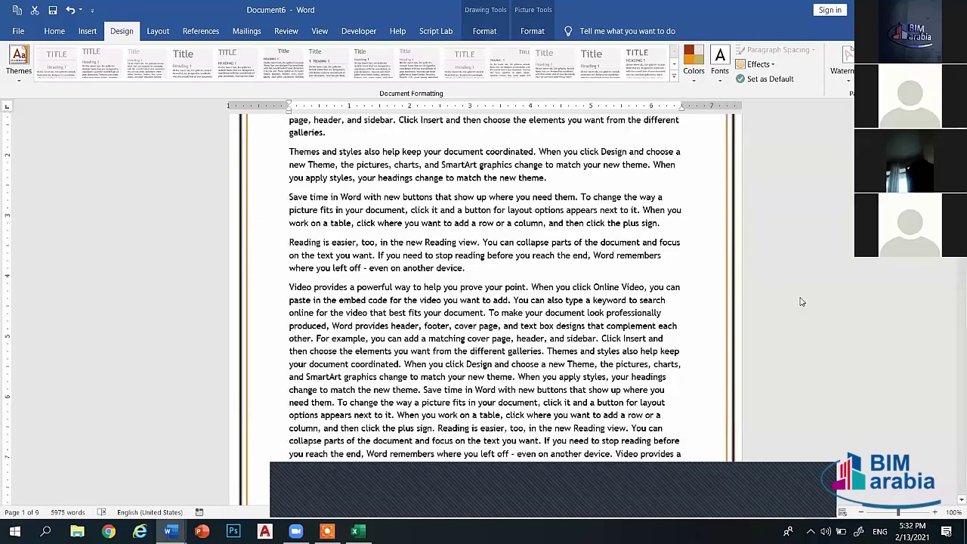
scroll(793, 283, "down", 2)
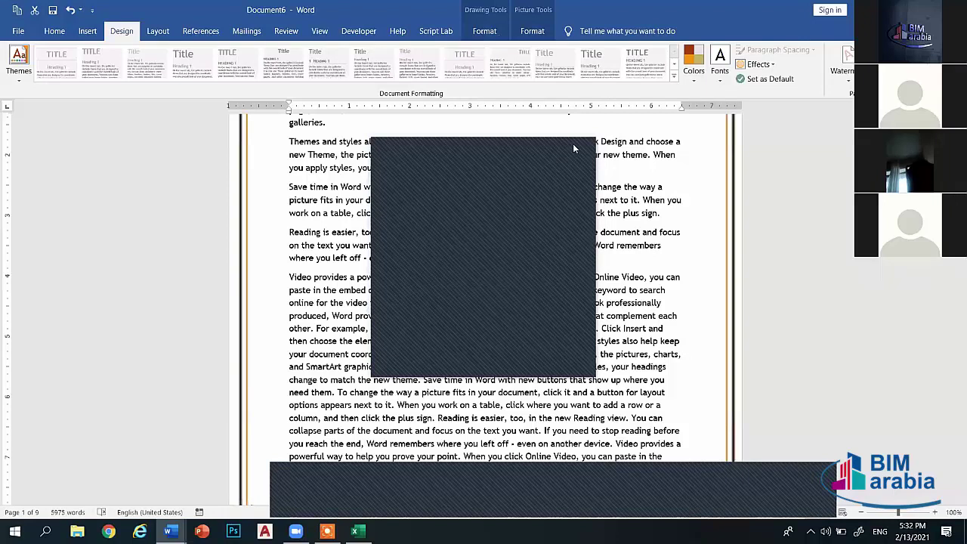
Copy the dark green and gold ornamental frame from the borders document
mouse_move(171, 531)
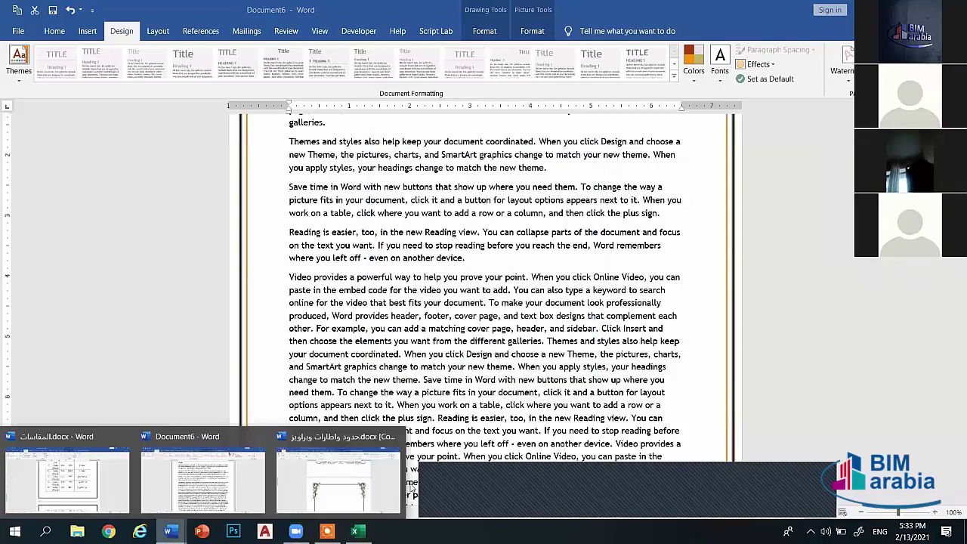
left_click(340, 479)
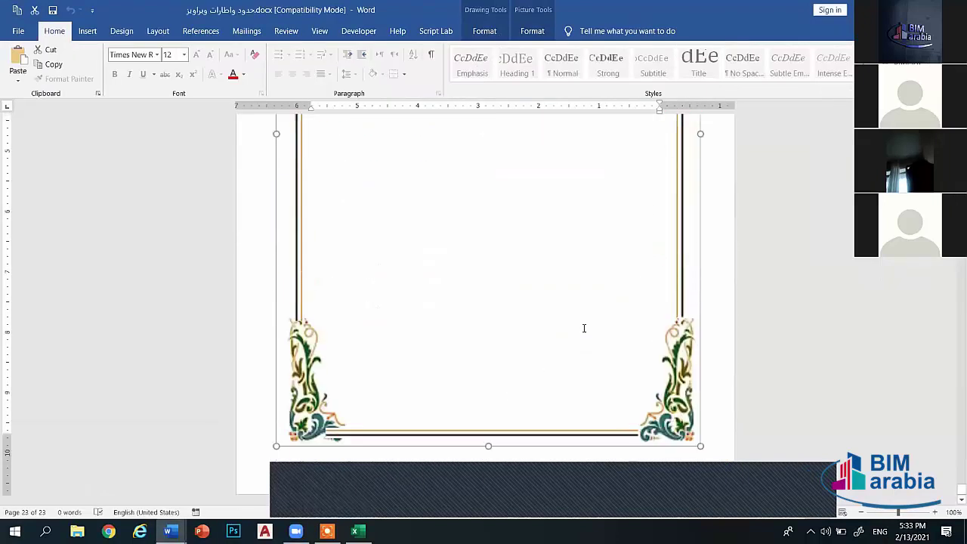
scroll(344, 440, "up", 15)
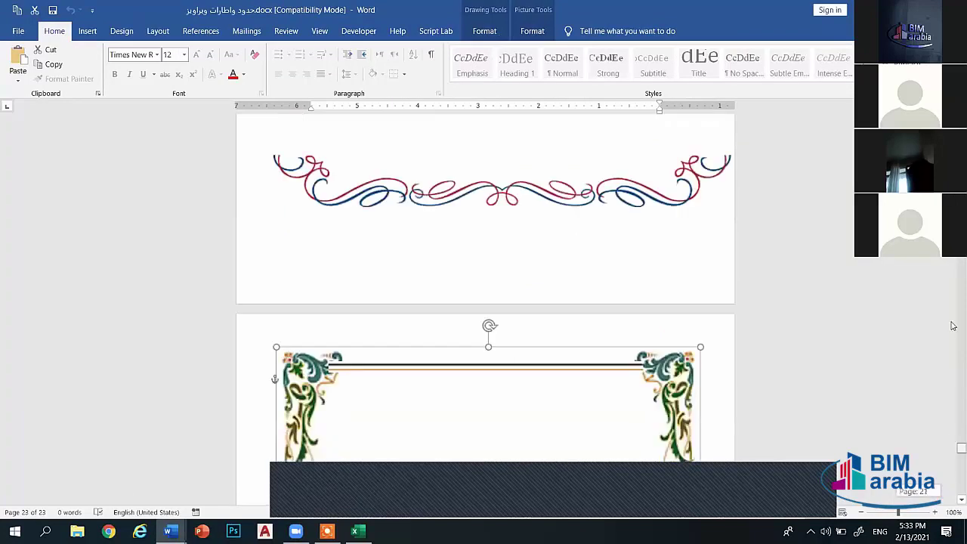
scroll(343, 440, "down", 3)
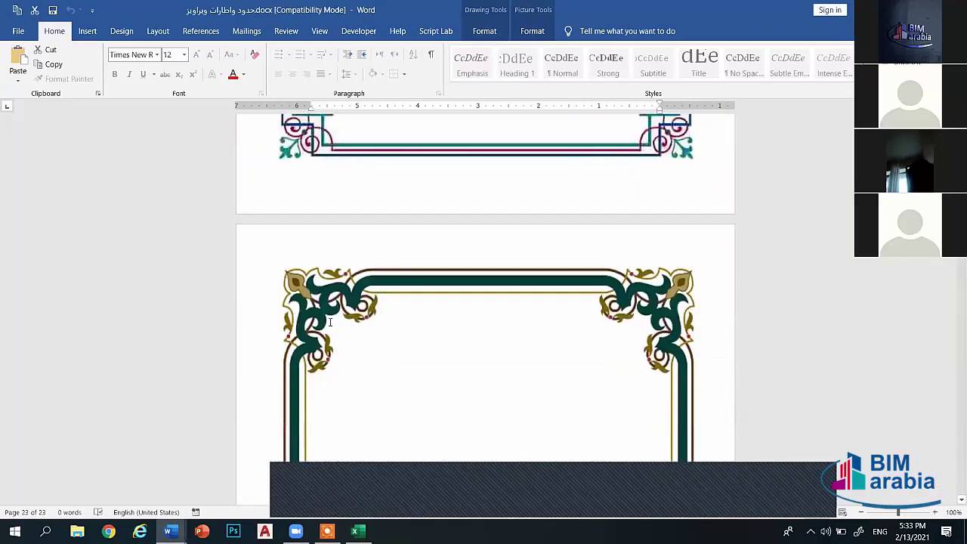
left_click(339, 306)
right_click(330, 302)
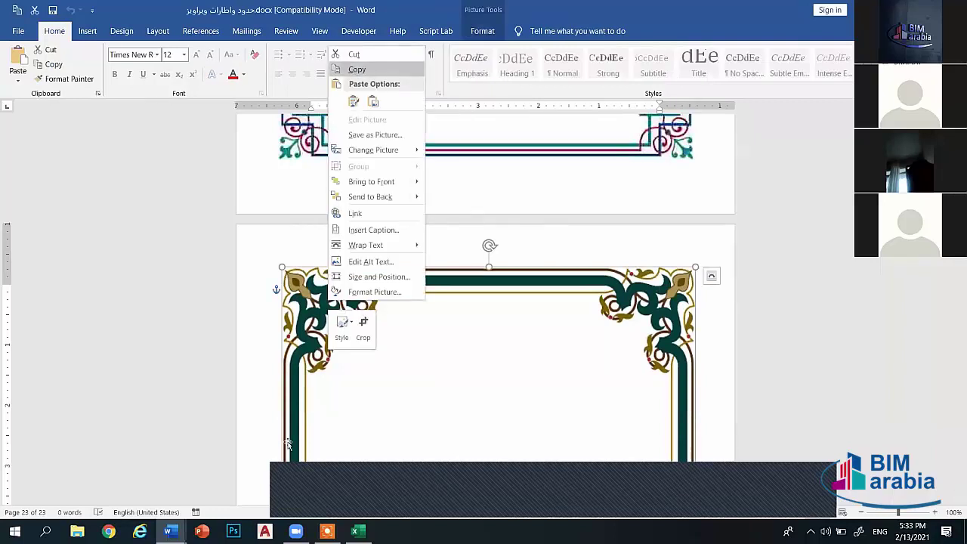
key("Escape")
Return to Document6 at the top of page 2
left_click(170, 531)
left_click(204, 479)
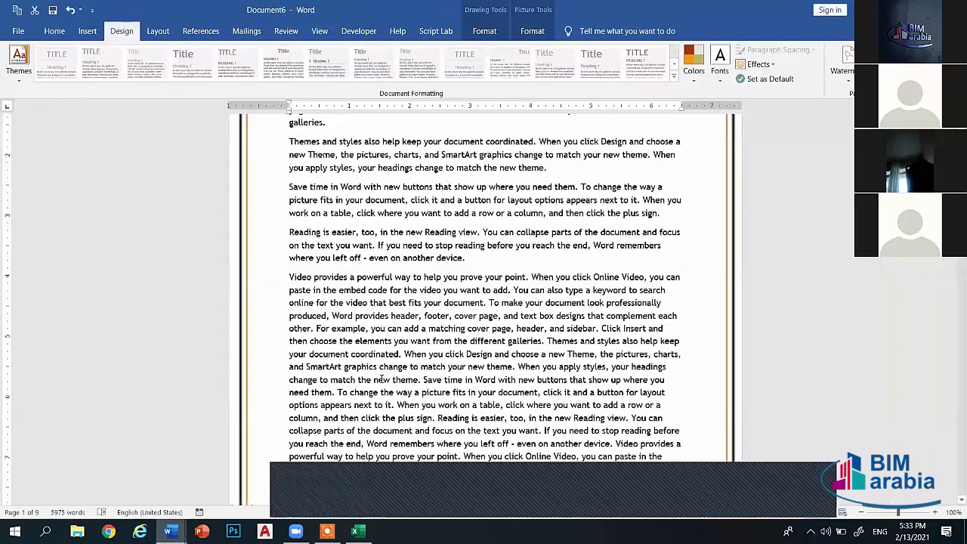
scroll(382, 379, "up", 5)
scroll(691, 224, "down", 15)
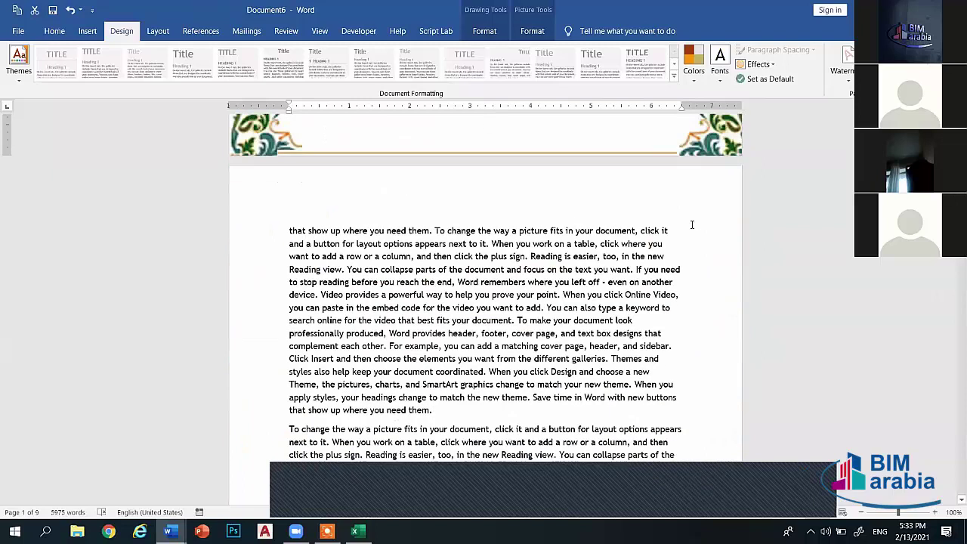
Paste the dark green and gold frame onto page 2 and move it up
right_click(690, 226)
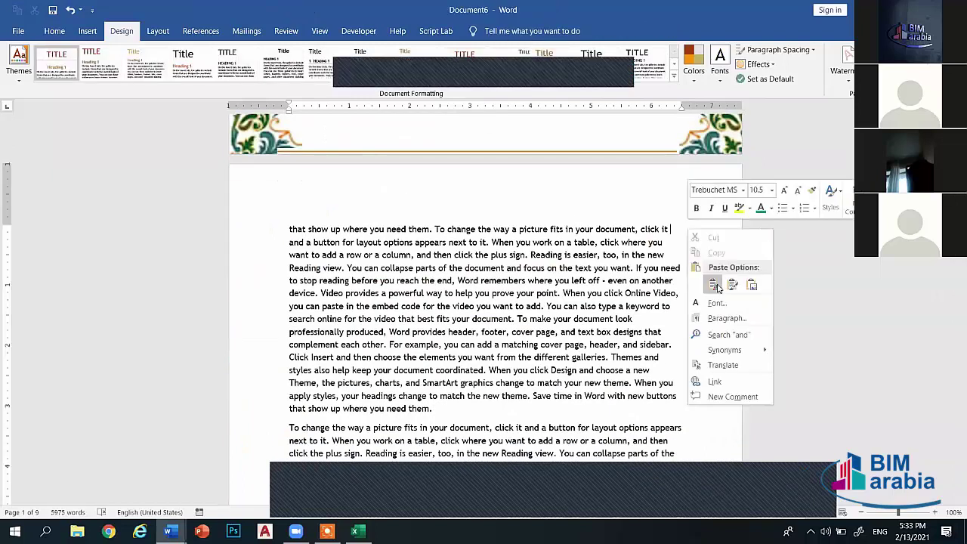
left_click(733, 285)
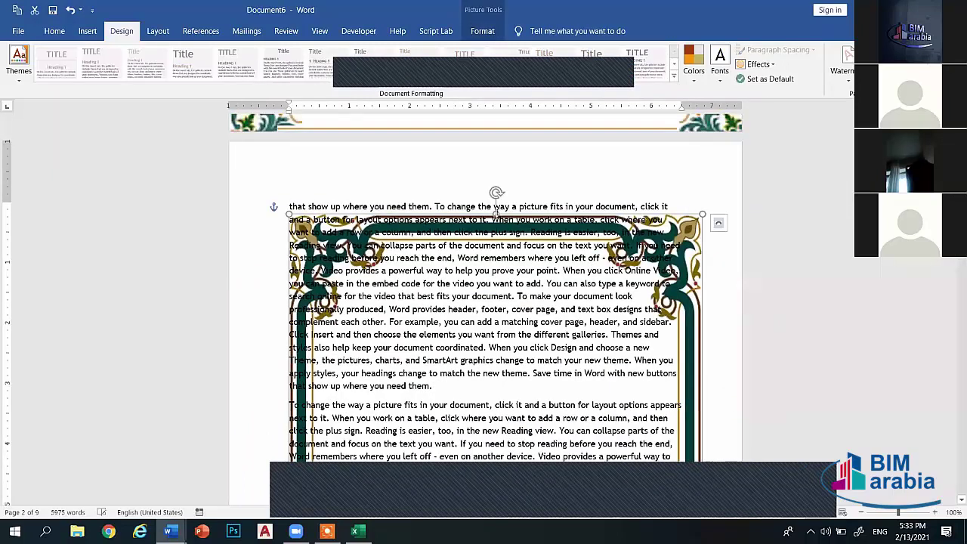
left_click_drag(496, 213, 495, 141)
scroll(178, 458, "down", 3)
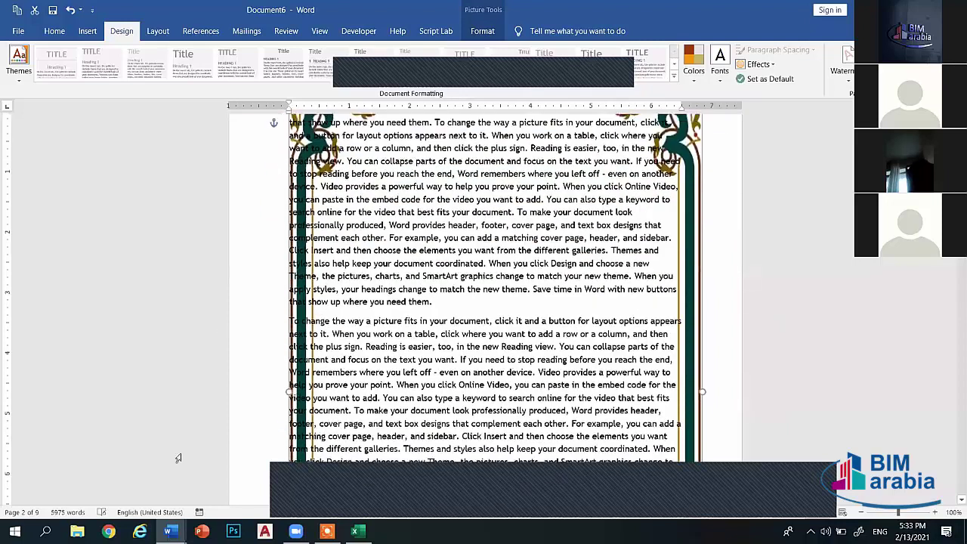
Stretch the frame out to the left and right edges of page 2
left_click_drag(289, 386, 231, 383)
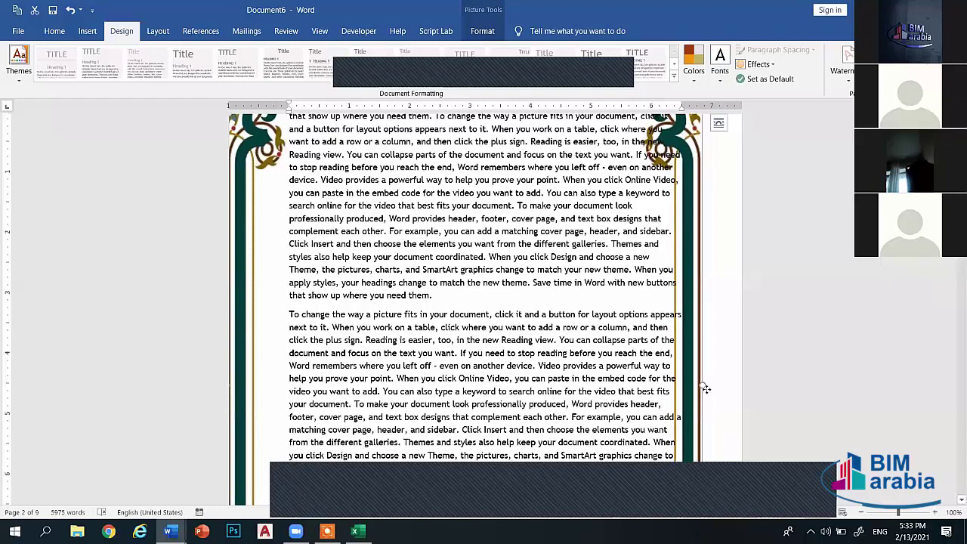
left_click_drag(705, 389, 744, 387)
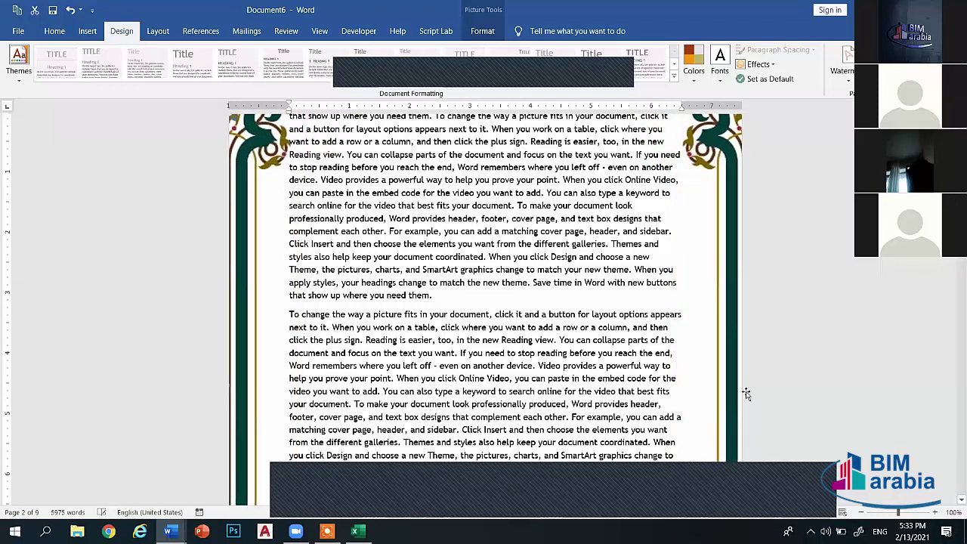
scroll(682, 393, "down", 5)
scroll(514, 411, "down", 3)
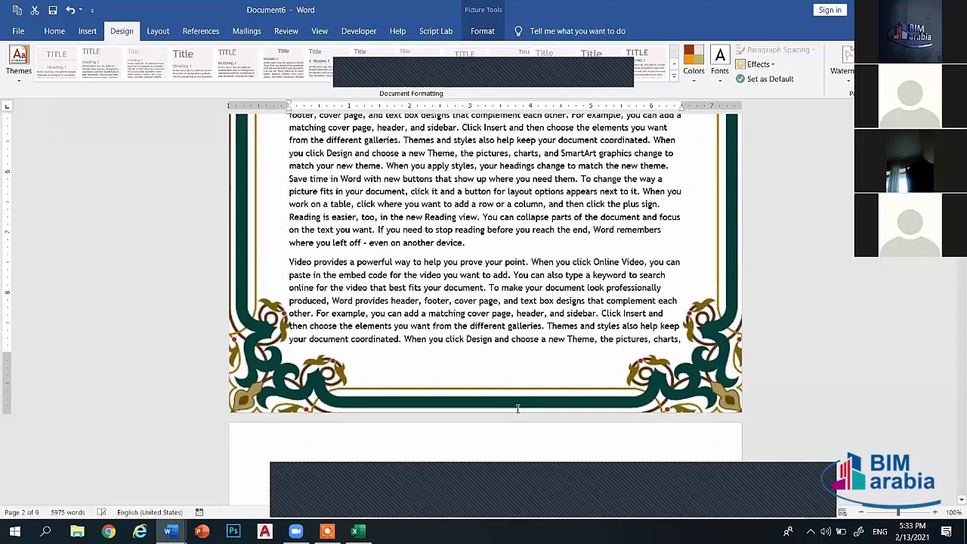
scroll(518, 409, "up", 8)
scroll(517, 409, "up", 8)
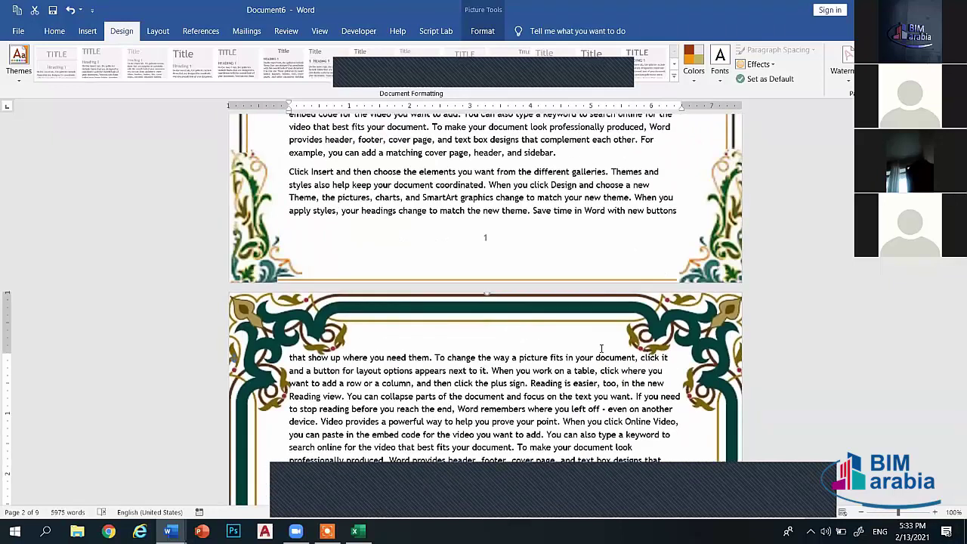
scroll(602, 349, "down", 3)
scroll(582, 344, "down", 1)
scroll(582, 332, "down", 1)
scroll(580, 315, "down", 1)
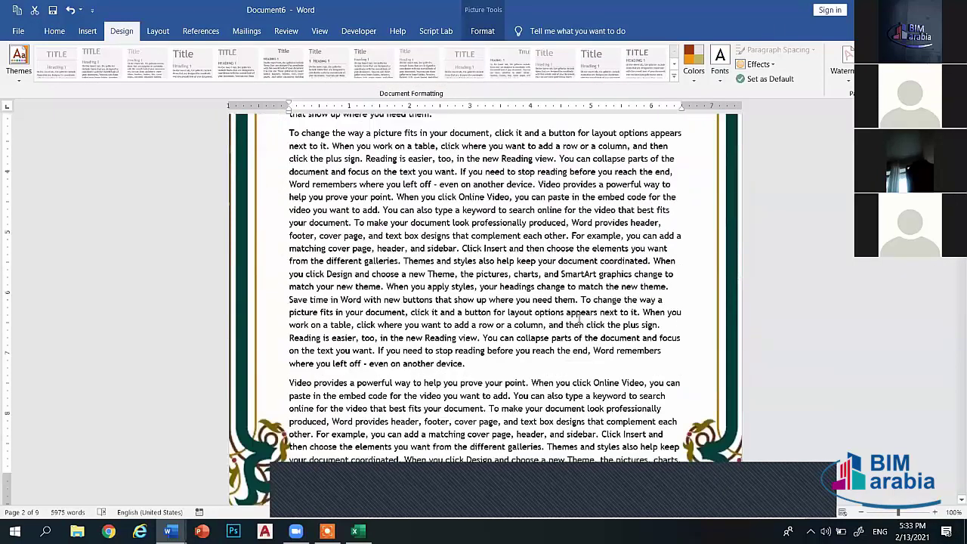
scroll(579, 317, "down", 3)
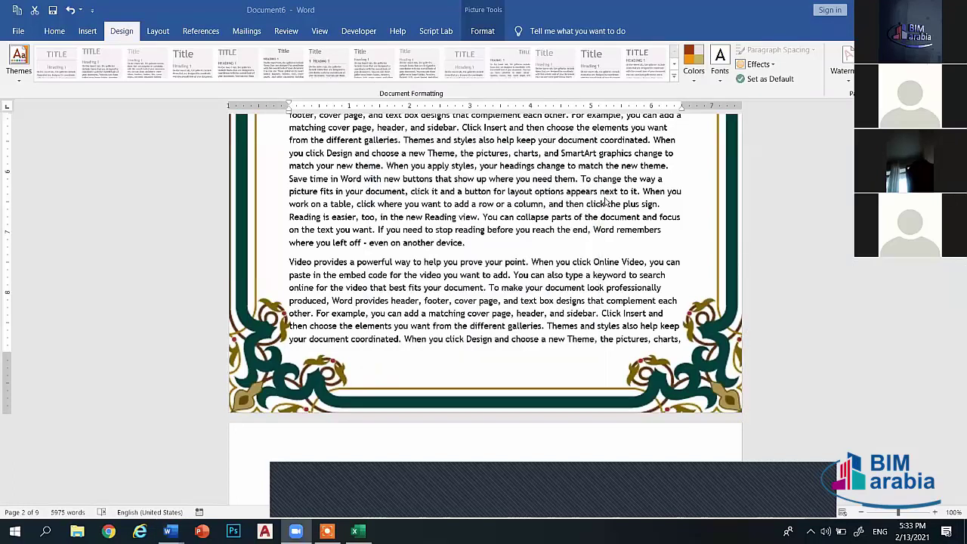
scroll(375, 300, "up", 3)
scroll(375, 301, "up", 3)
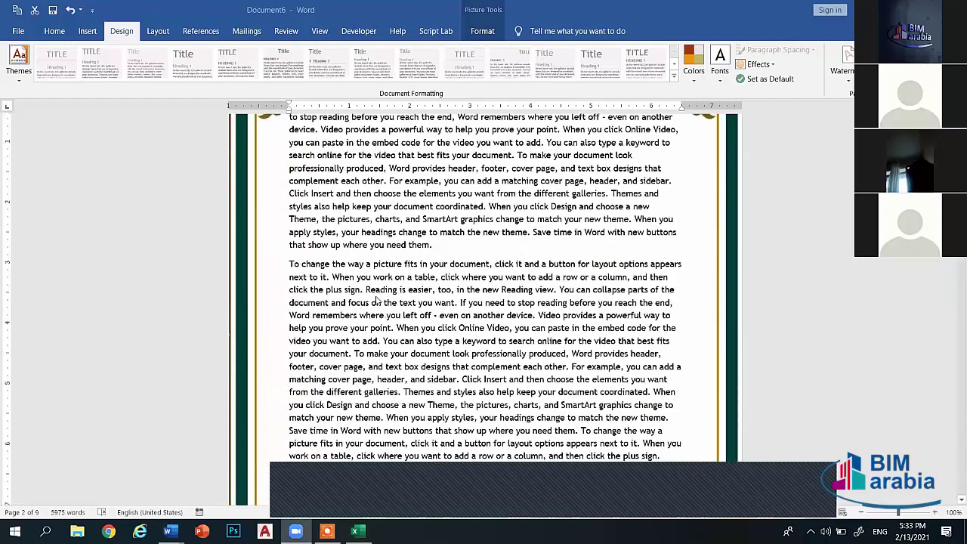
scroll(492, 226, "down", 10)
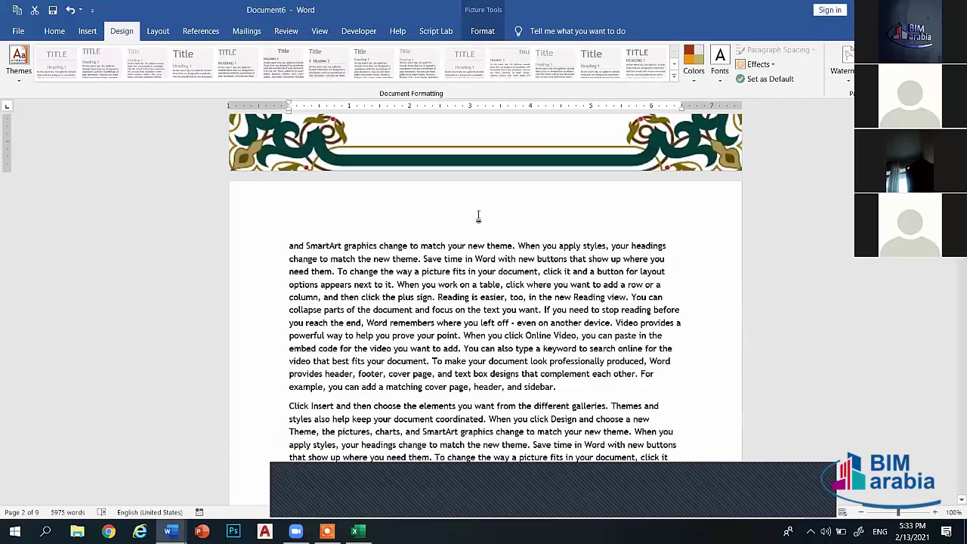
Open page 3's header for editing, then go to the borders document
double_click(479, 215)
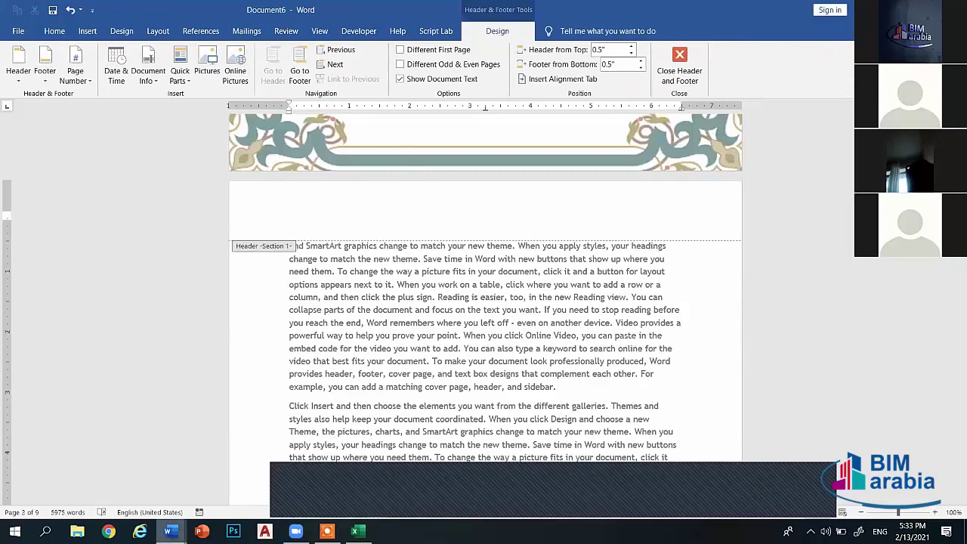
left_click(170, 531)
left_click(367, 471)
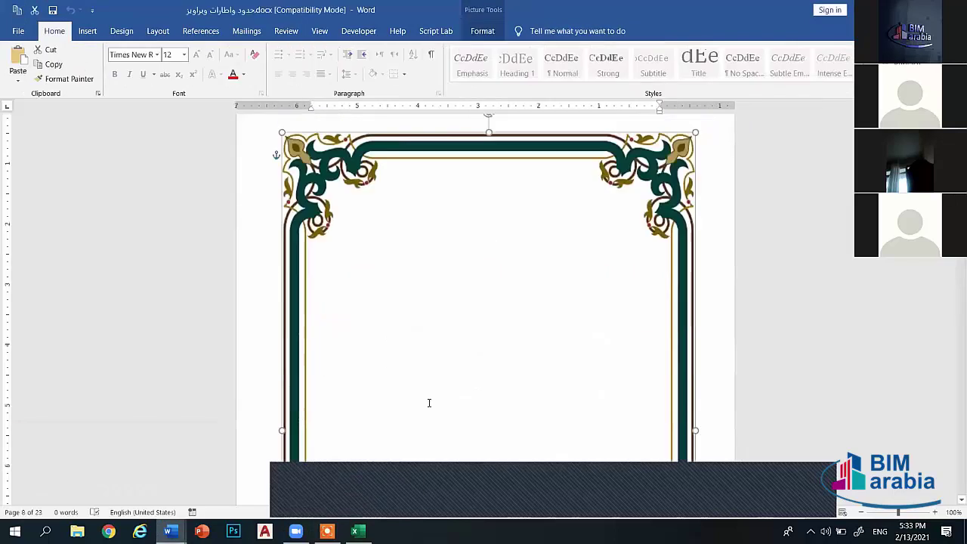
scroll(430, 401, "down", 5)
scroll(436, 383, "down", 5)
left_click(387, 266)
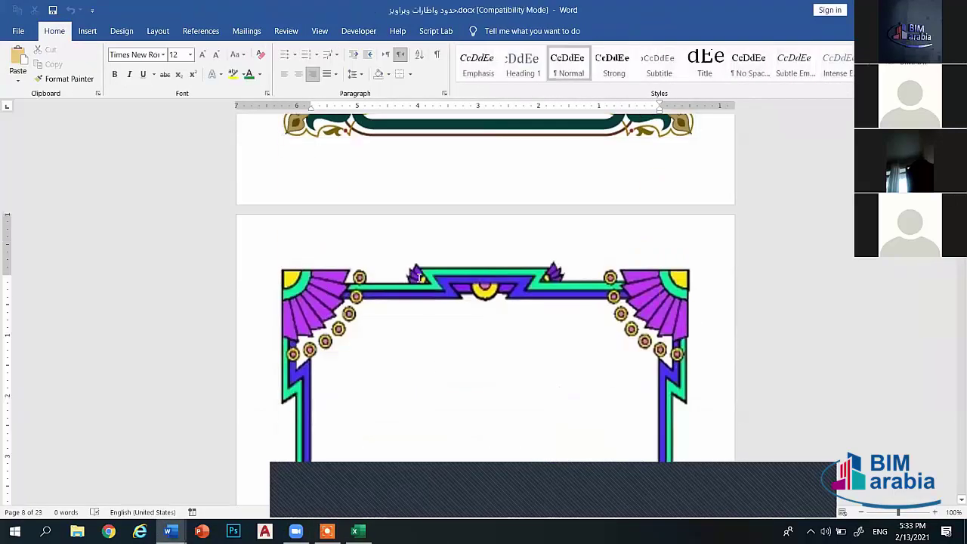
scroll(531, 273, "up", 5)
scroll(544, 148, "up", 10)
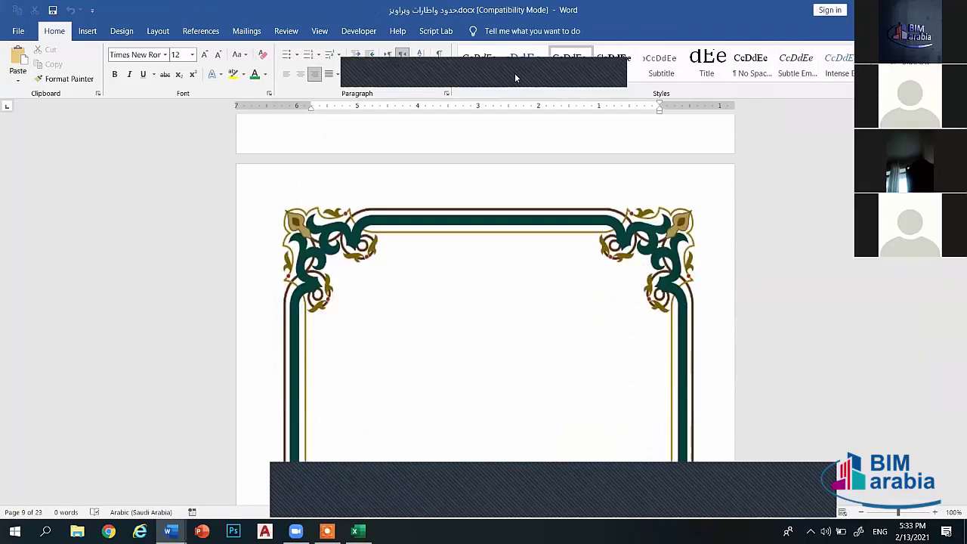
scroll(755, 272, "up", 3)
scroll(736, 266, "up", 5)
scroll(736, 265, "up", 5)
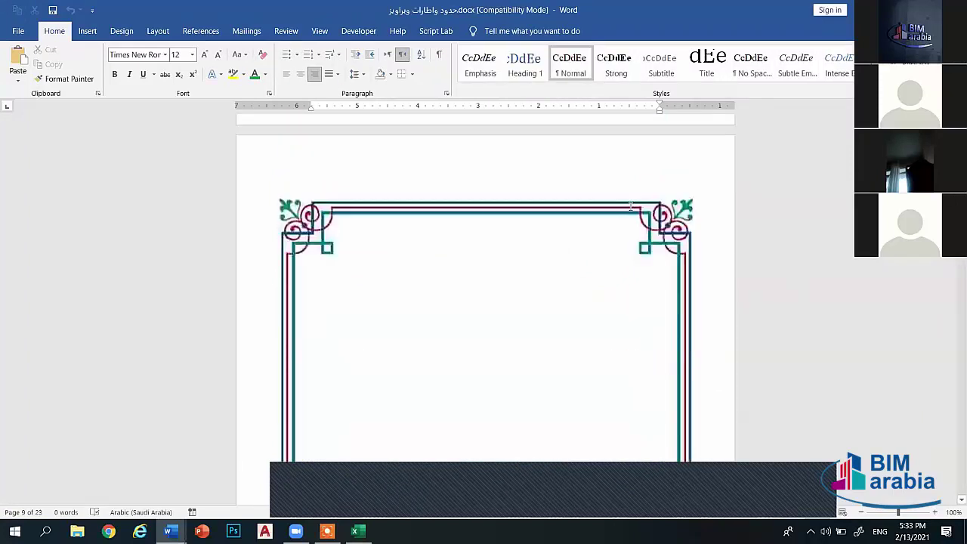
Copy the teal-and-maroon frame and return to Document6
left_click(659, 231)
right_click(657, 234)
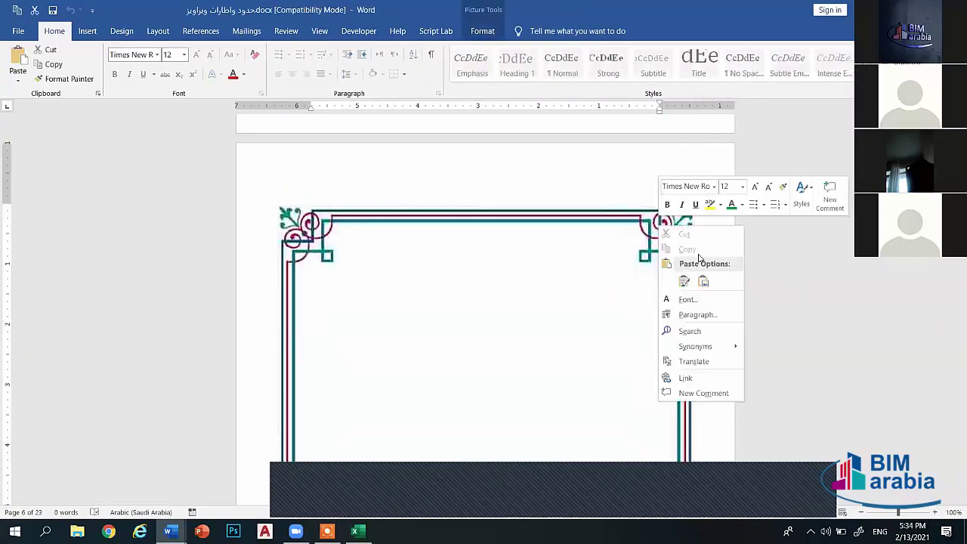
left_click(659, 239)
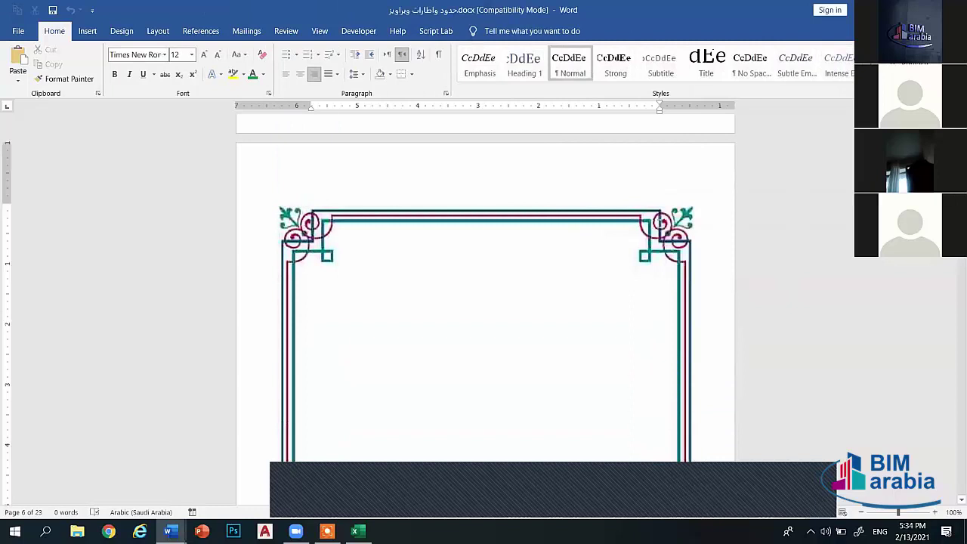
left_click(665, 249)
right_click(663, 246)
key("Escape")
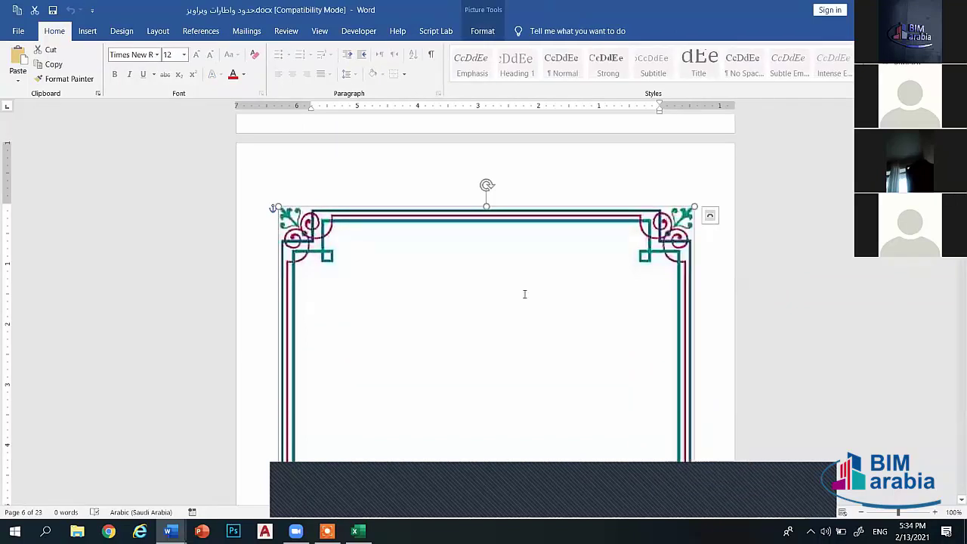
mouse_move(170, 531)
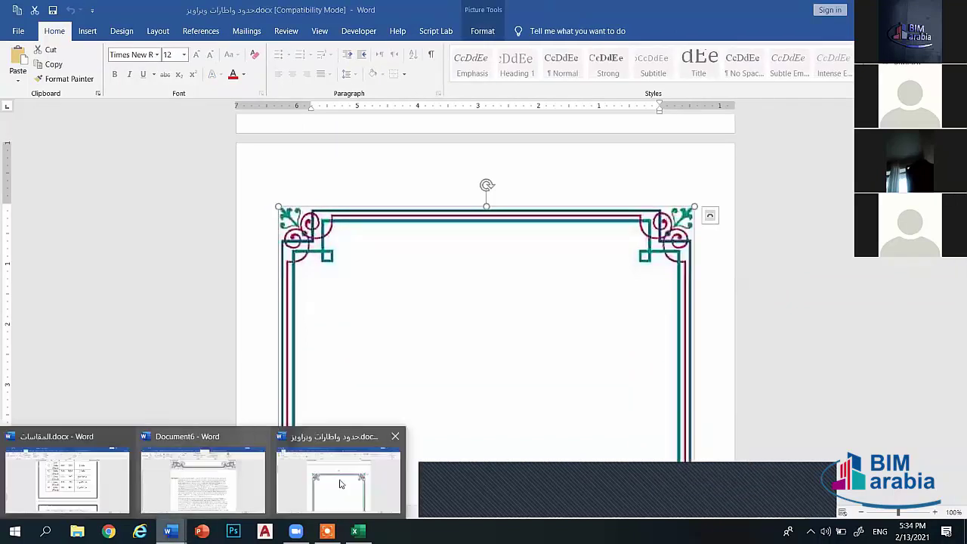
left_click(251, 488)
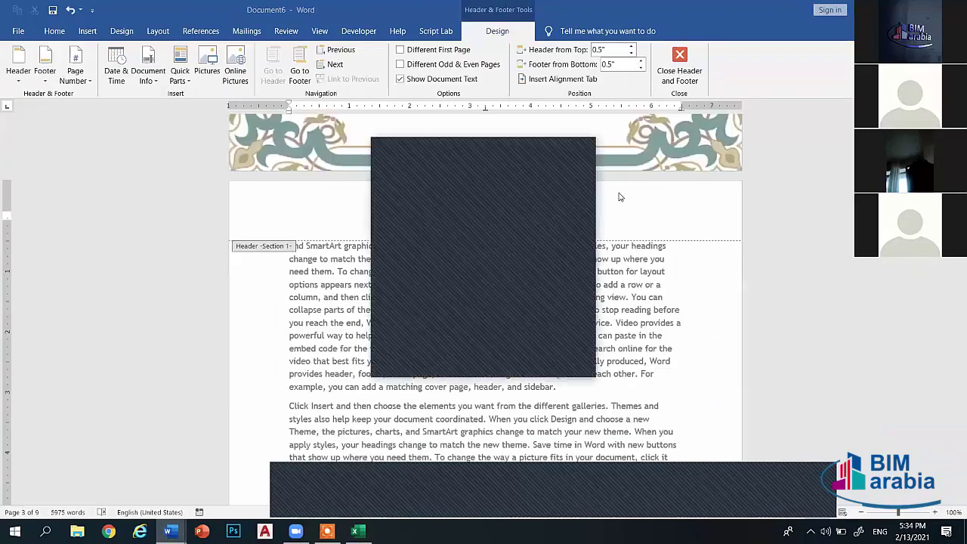
Paste the teal-and-maroon frame into page 3's header using the destination theme
left_click(591, 145)
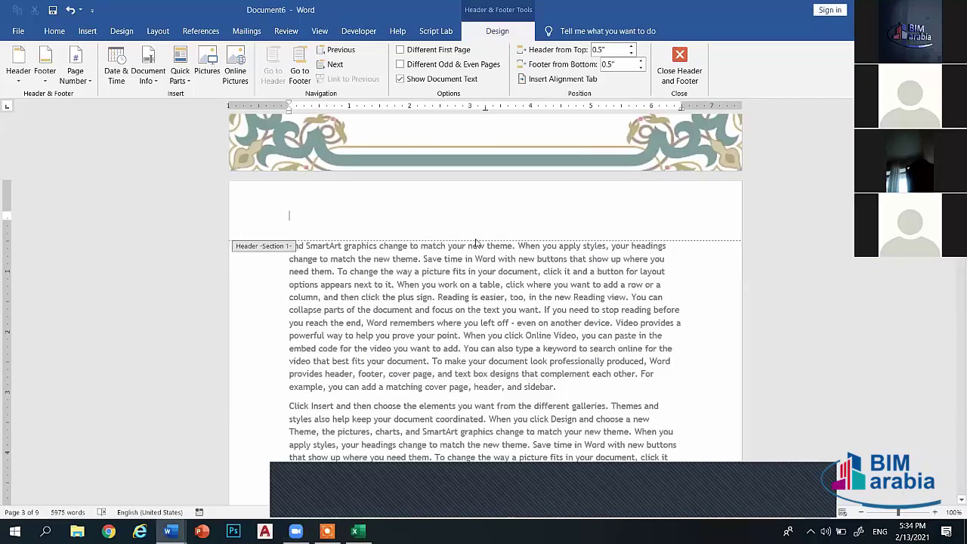
right_click(476, 242)
left_click(482, 266)
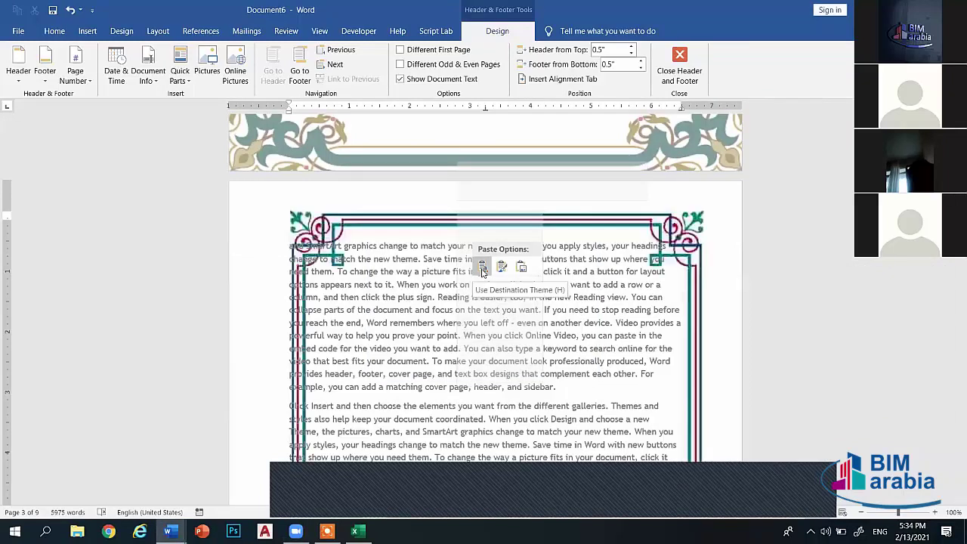
left_click(482, 269)
left_click(323, 276)
Stretch the frame to the full page width and close the header and footer
scroll(370, 280, "up", 3)
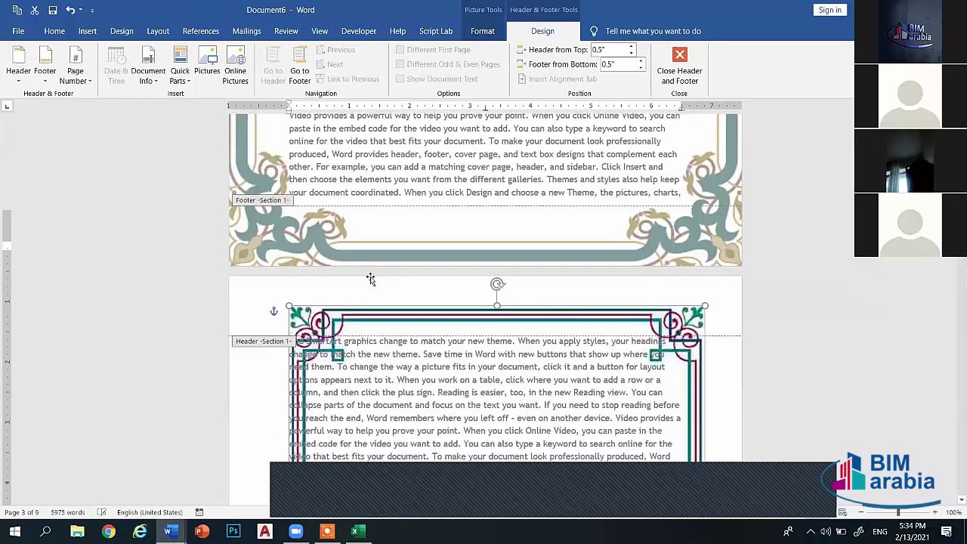
scroll(371, 280, "down", 8)
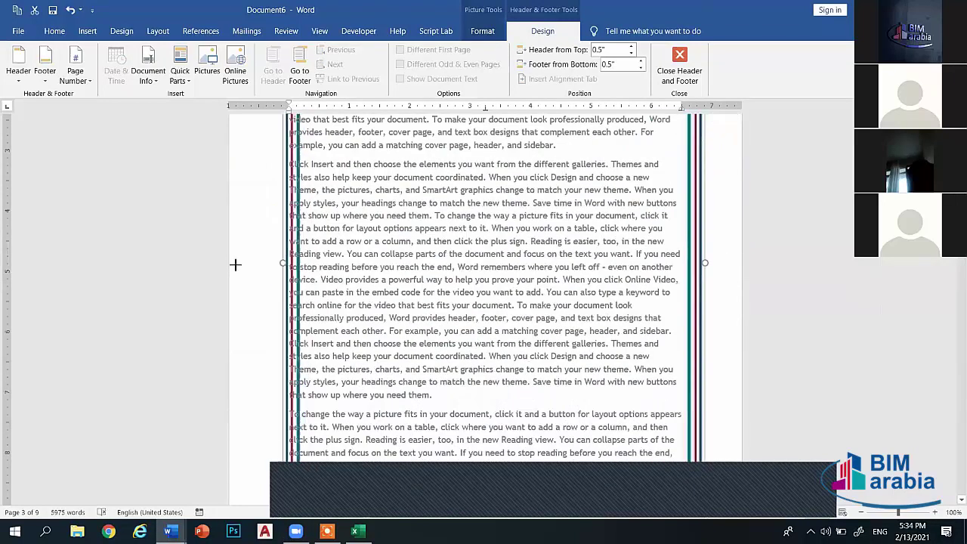
left_click_drag(235, 264, 231, 263)
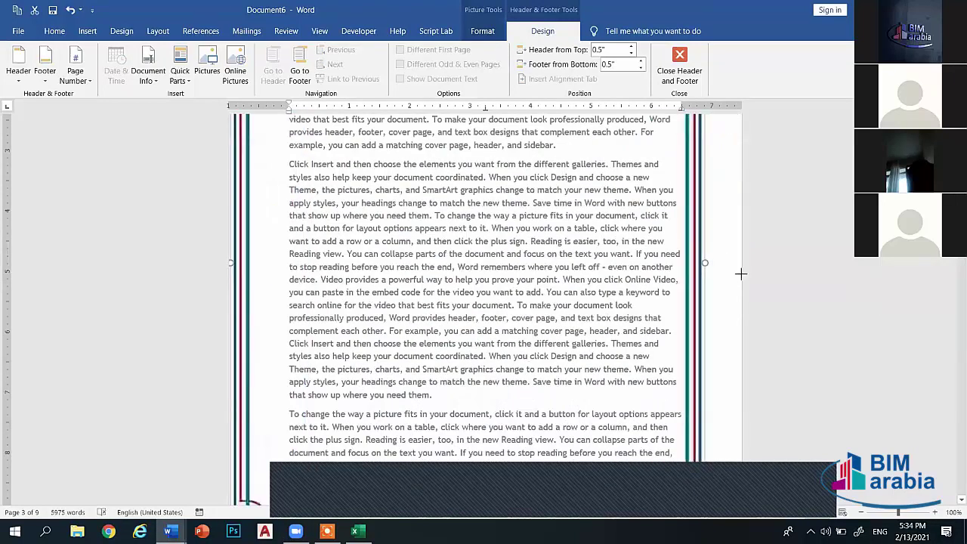
left_click_drag(740, 274, 740, 274)
scroll(578, 223, "up", 4)
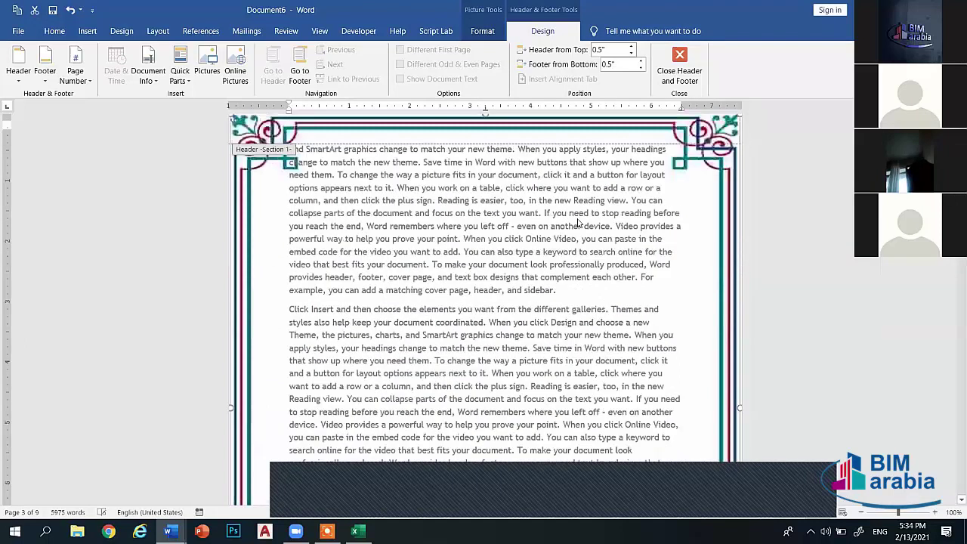
scroll(578, 223, "up", 3)
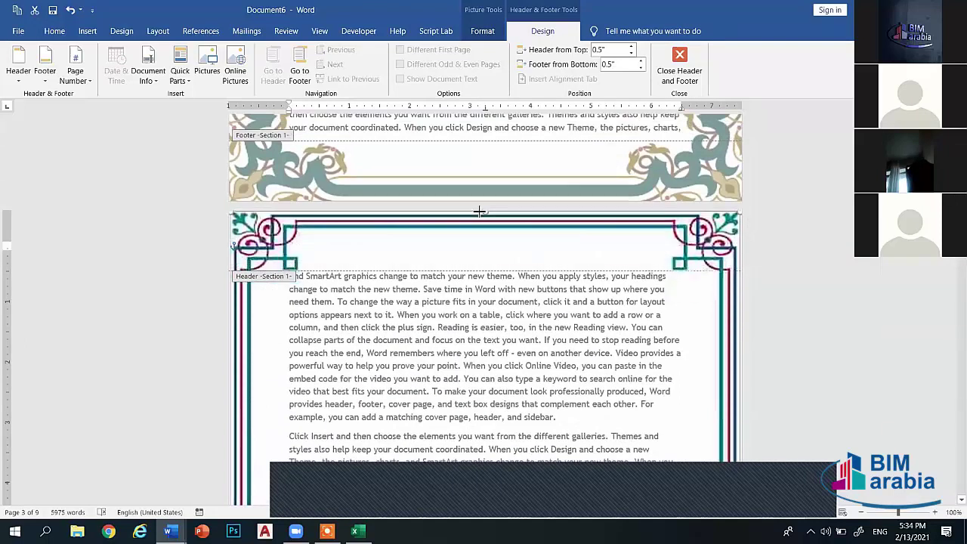
scroll(481, 213, "down", 4)
scroll(480, 213, "down", 5)
scroll(481, 213, "down", 3)
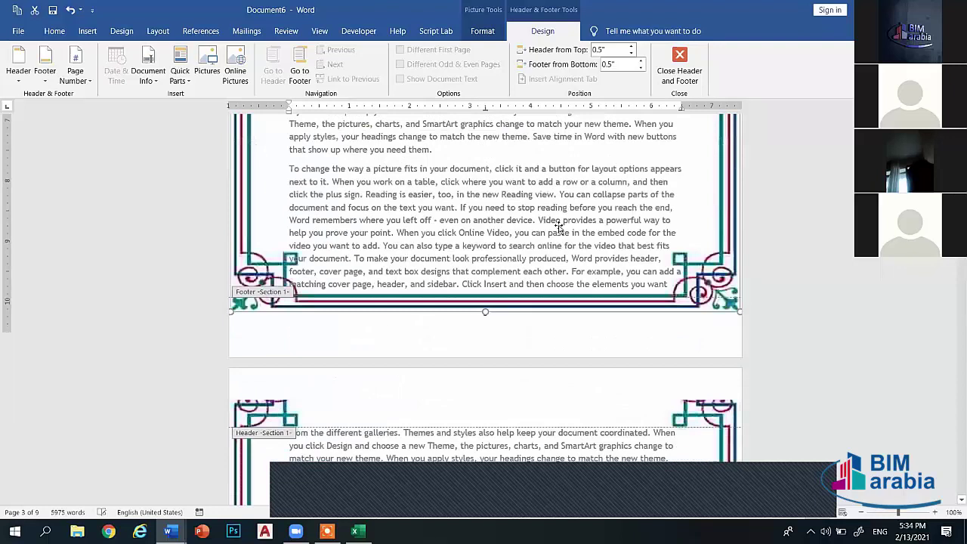
scroll(481, 213, "down", 1)
left_click(668, 78)
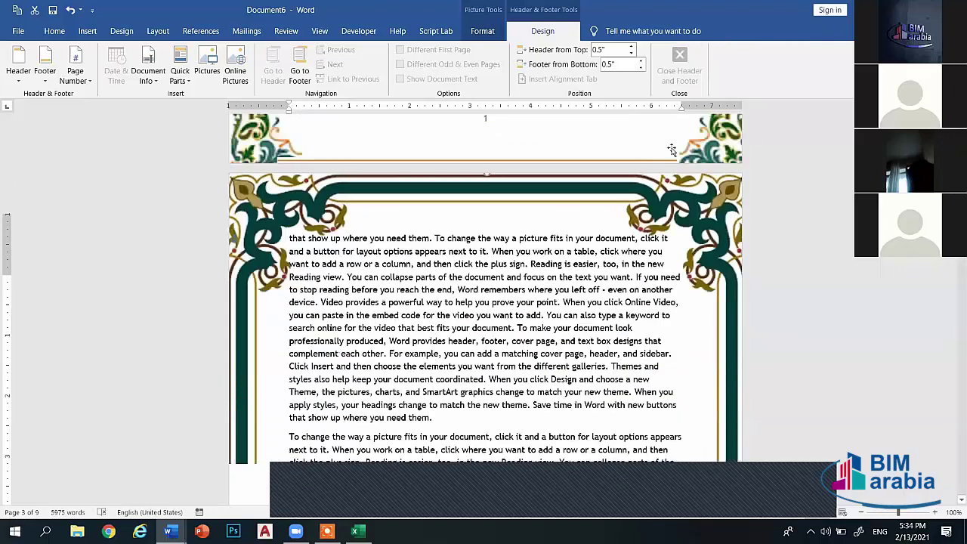
scroll(673, 148, "down", 3)
scroll(673, 148, "down", 4)
scroll(675, 149, "down", 3)
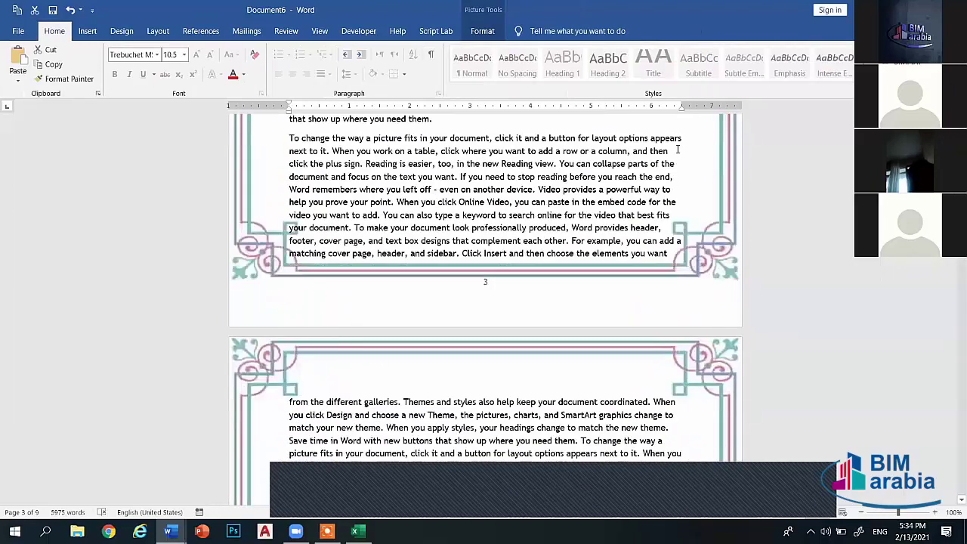
scroll(678, 148, "down", 3)
scroll(680, 151, "down", 4)
scroll(692, 170, "down", 4)
scroll(695, 173, "down", 1)
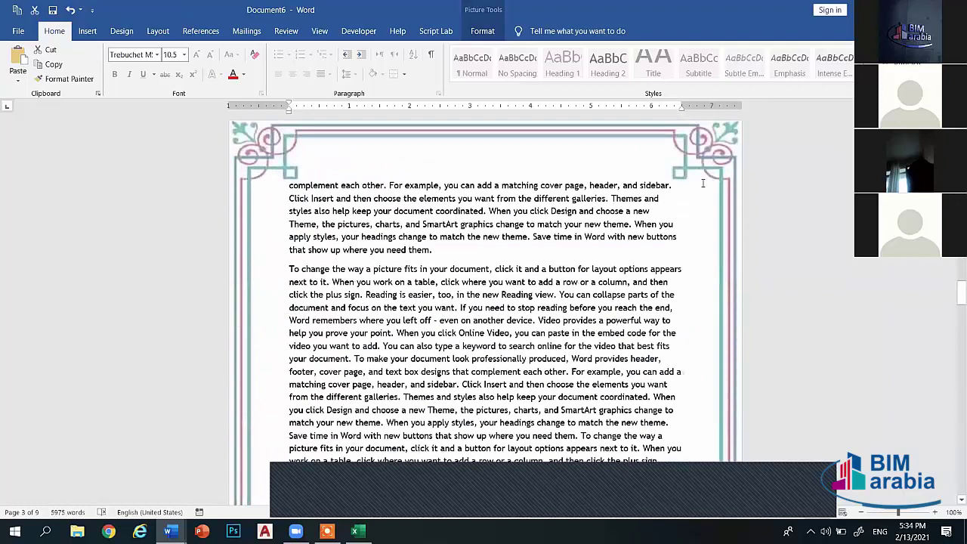
scroll(701, 182, "down", 3)
scroll(707, 186, "down", 4)
scroll(718, 193, "down", 4)
scroll(735, 200, "down", 4)
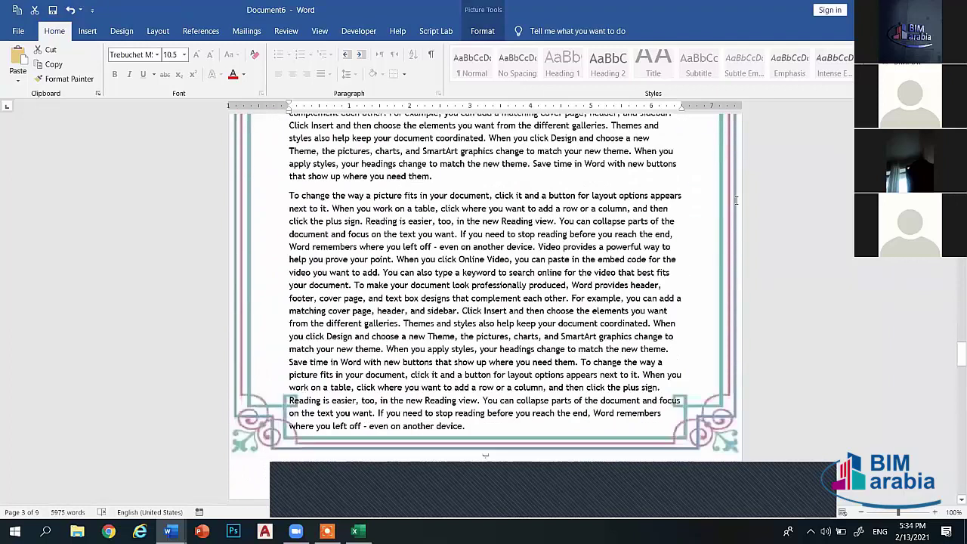
scroll(751, 211, "down", 3)
scroll(751, 210, "down", 4)
scroll(729, 242, "down", 4)
scroll(710, 280, "down", 3)
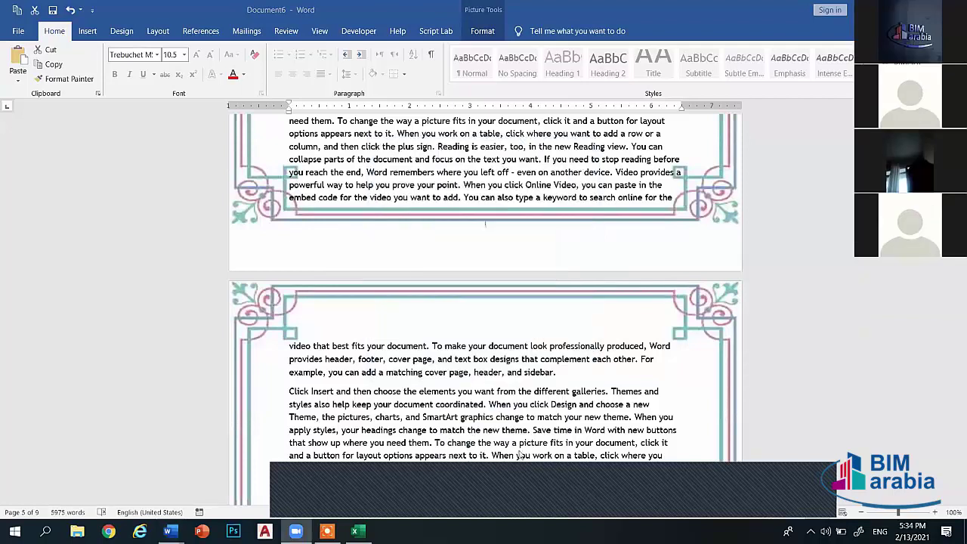
scroll(677, 316, "down", 10)
scroll(665, 302, "down", 5)
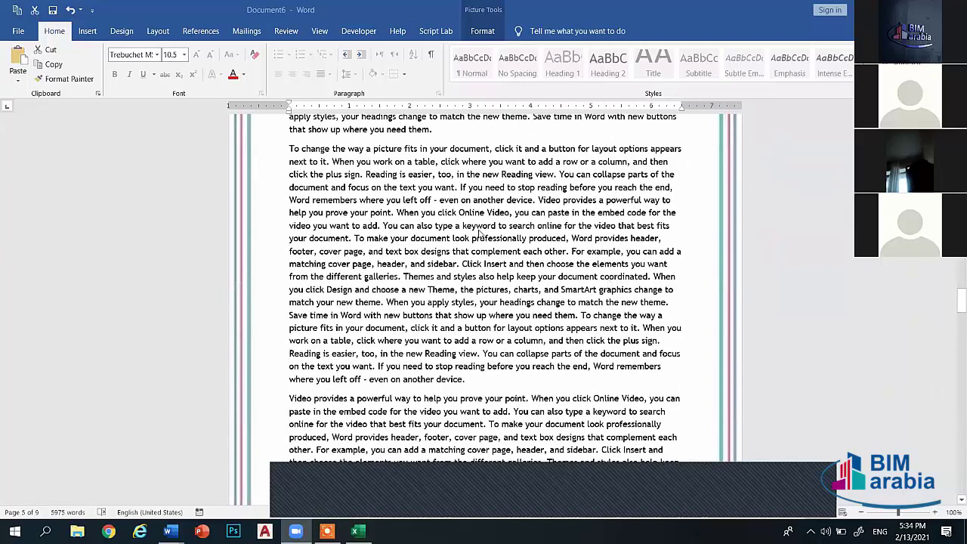
left_click(470, 239)
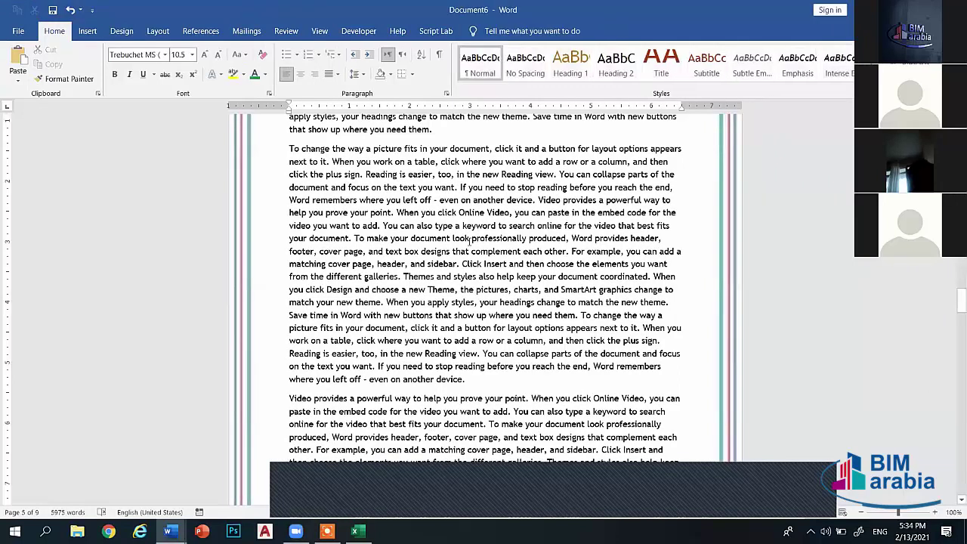
Open the print preview with Ctrl+P to check the framed pages
key("ctrl+p")
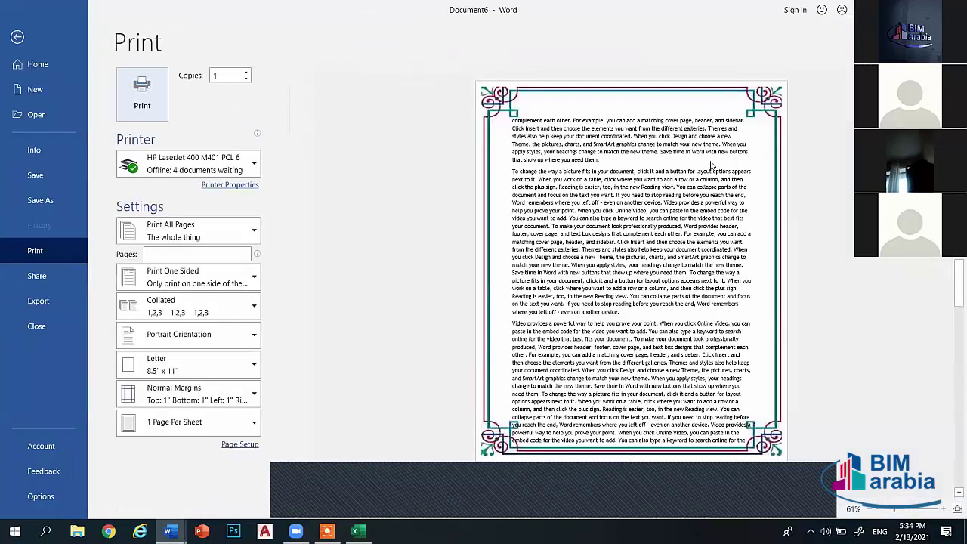
key("Escape")
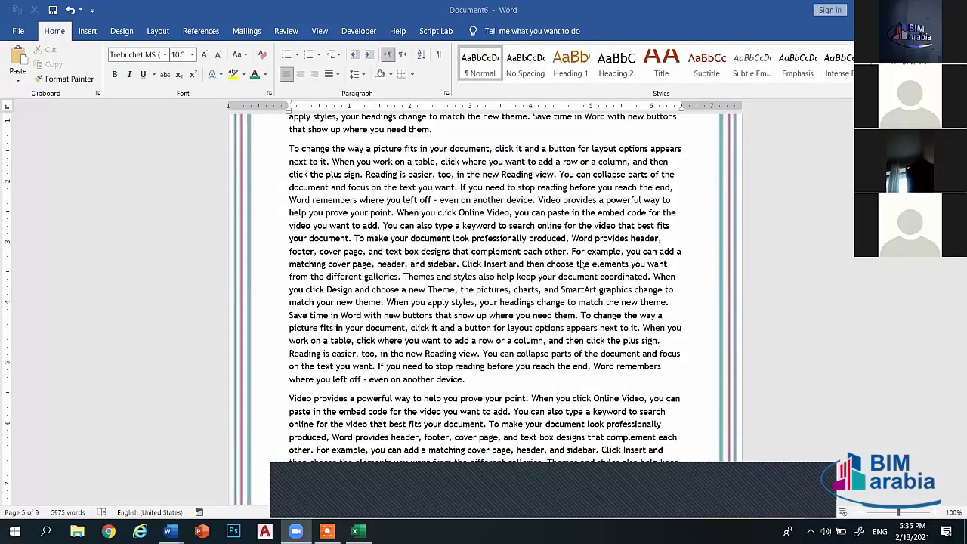
scroll(538, 255, "up", 4)
scroll(507, 325, "up", 3)
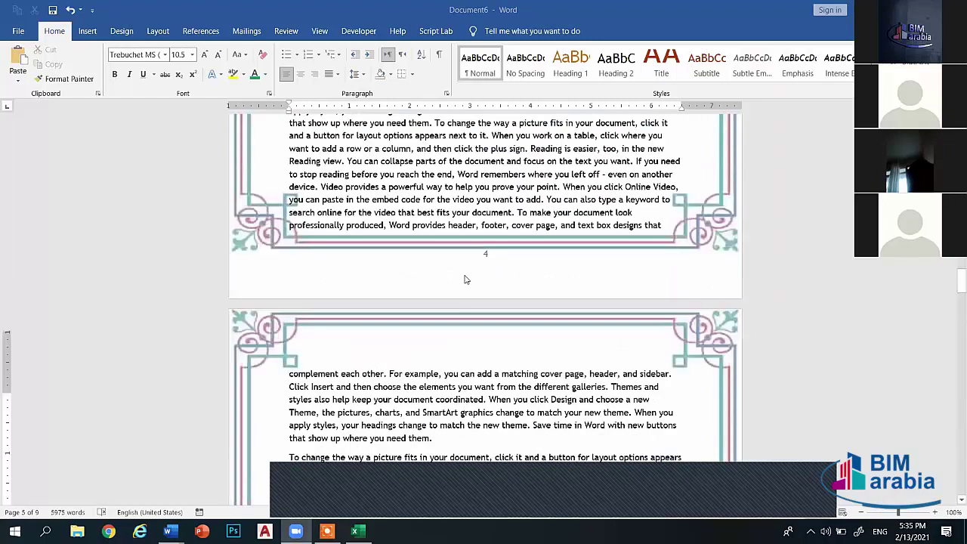
scroll(473, 395, "up", 1)
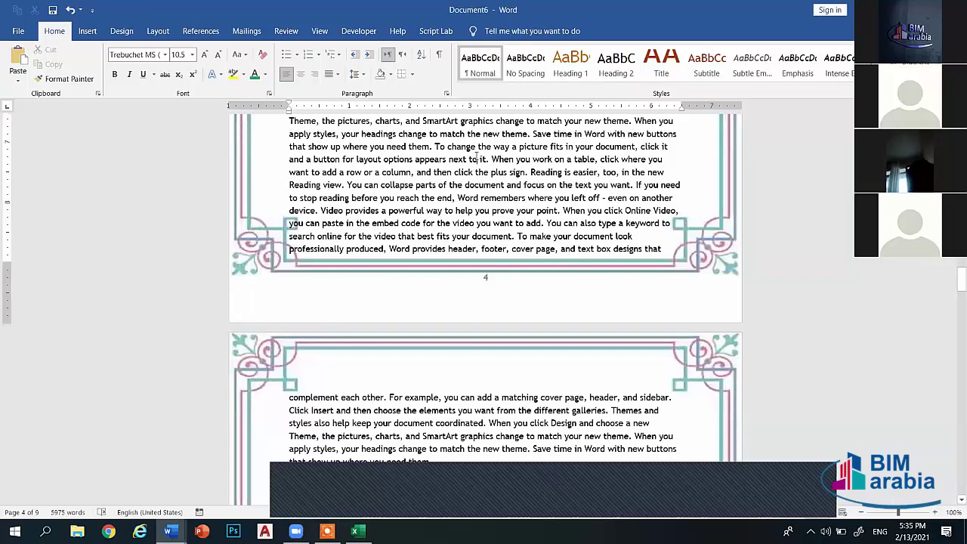
key("ctrl+p")
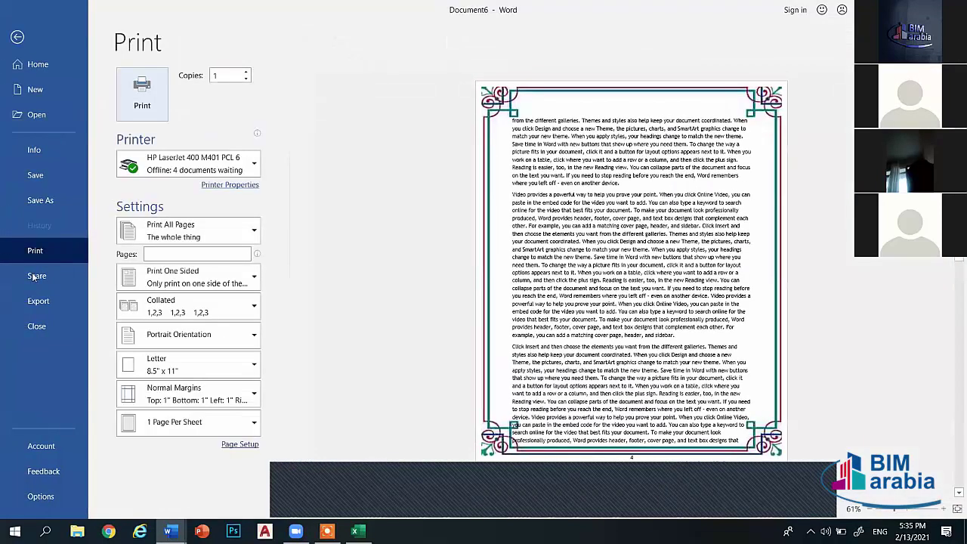
Save a PDF copy of Document6 to the Desktop, named after its opening sentence
left_click(38, 200)
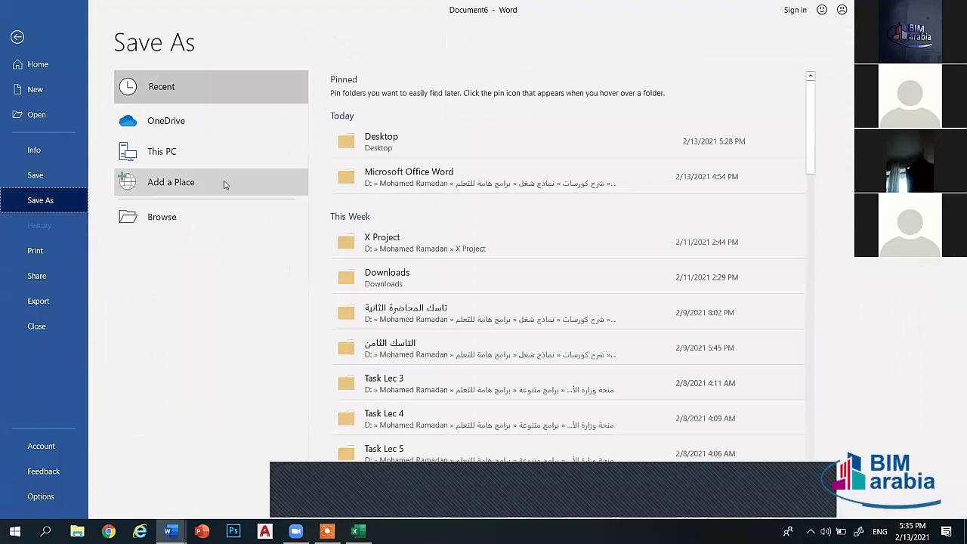
left_click(176, 217)
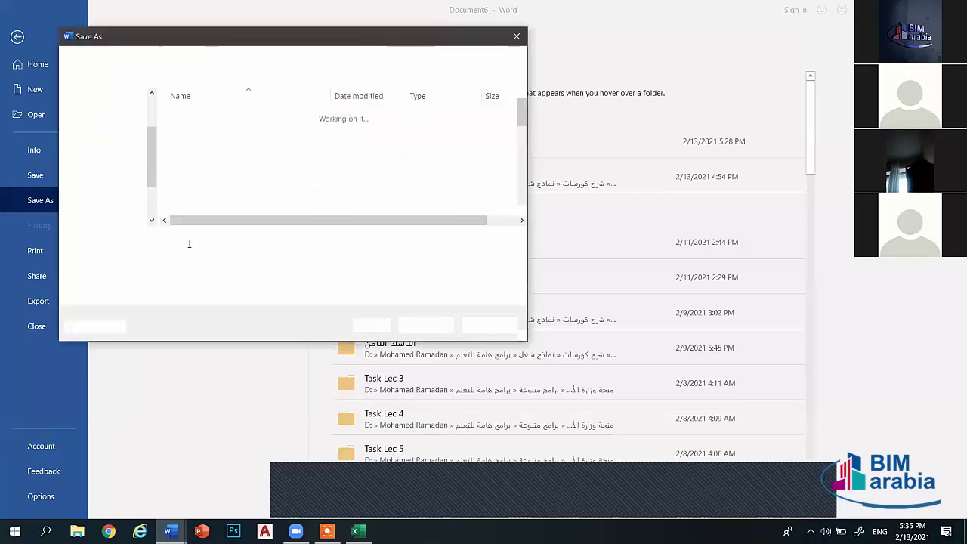
left_click(218, 255)
left_click(161, 328)
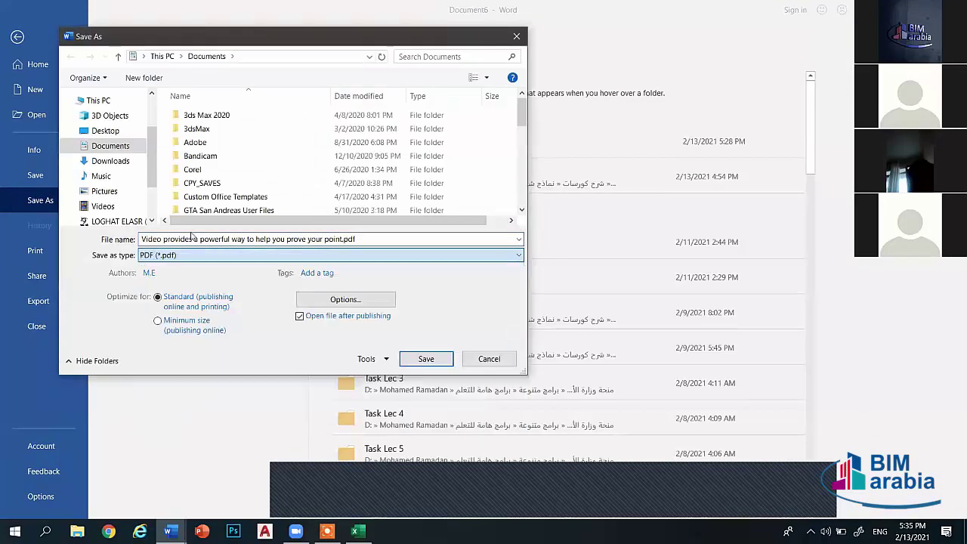
left_click(105, 131)
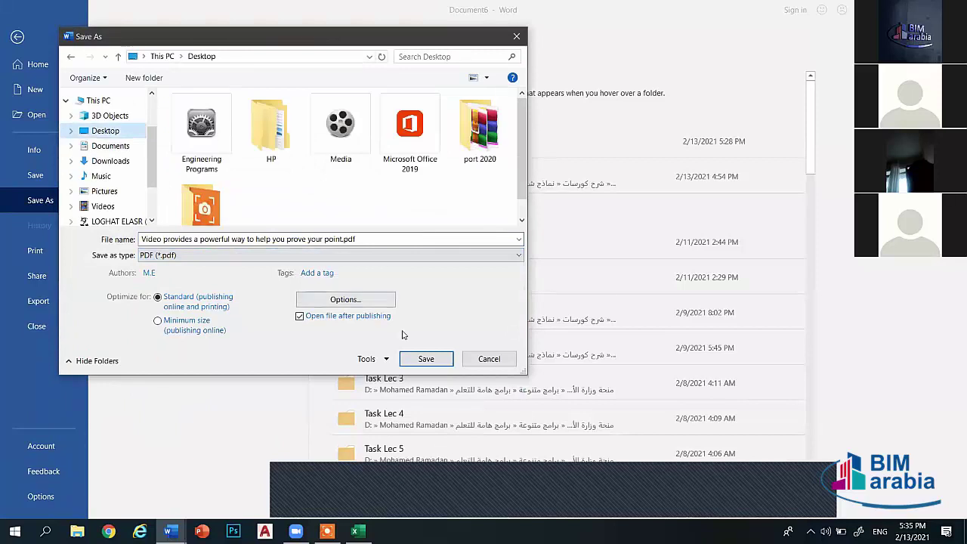
left_click(425, 358)
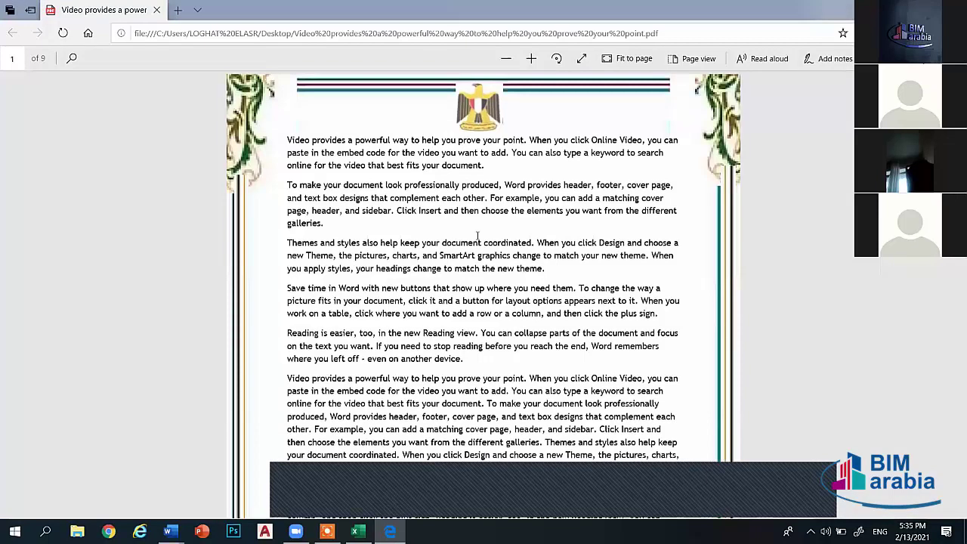
Scroll through all nine pages of the exported PDF in Edge
scroll(477, 240, "down", 10)
scroll(477, 239, "down", 4)
scroll(478, 240, "down", 4)
scroll(477, 239, "down", 4)
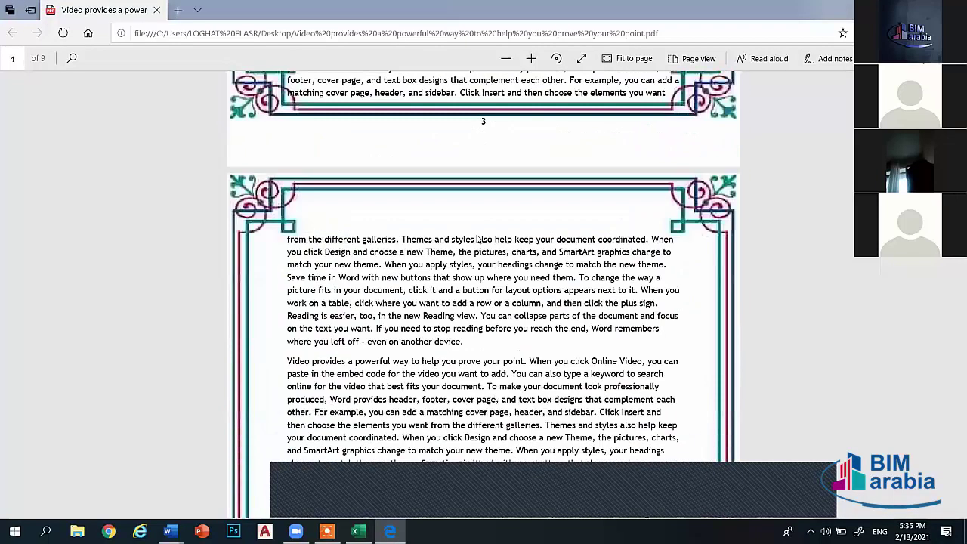
scroll(478, 240, "down", 3)
scroll(478, 240, "down", 5)
scroll(478, 235, "down", 4)
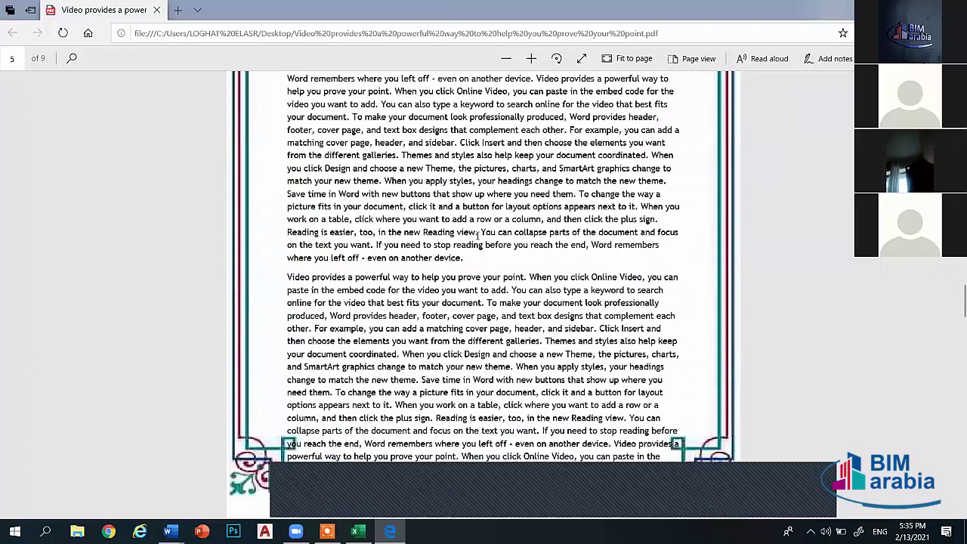
scroll(478, 235, "down", 6)
scroll(478, 235, "down", 6)
scroll(478, 235, "down", 6)
scroll(484, 184, "down", 6)
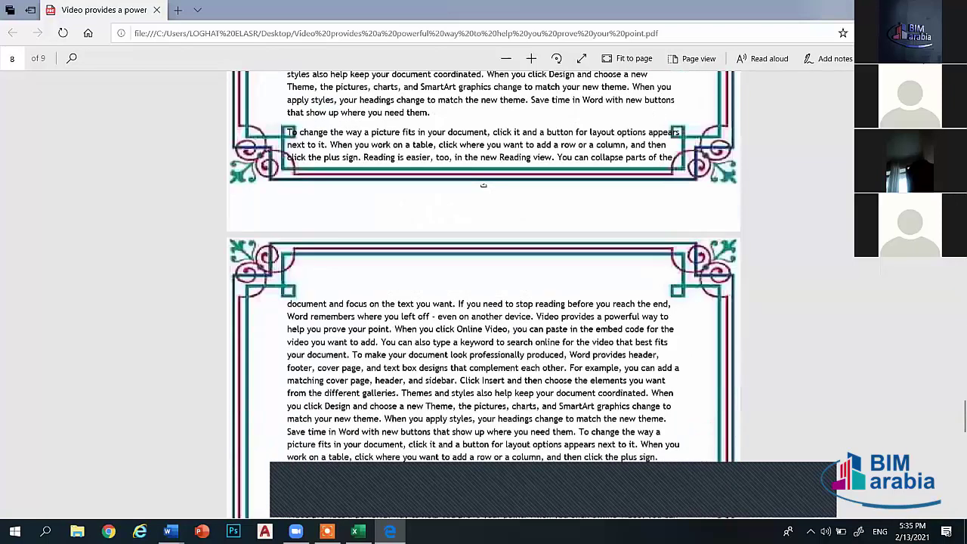
scroll(484, 184, "down", 6)
scroll(484, 184, "down", 6)
scroll(484, 184, "down", 4)
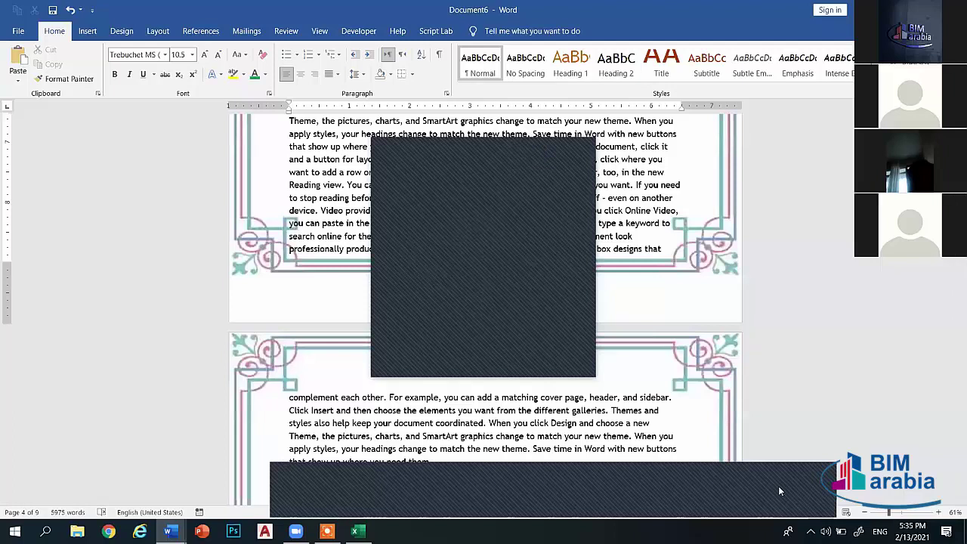
Permanently delete the exported PDF from the Windows desktop and restore Document6 at page 4
left_click(811, 488)
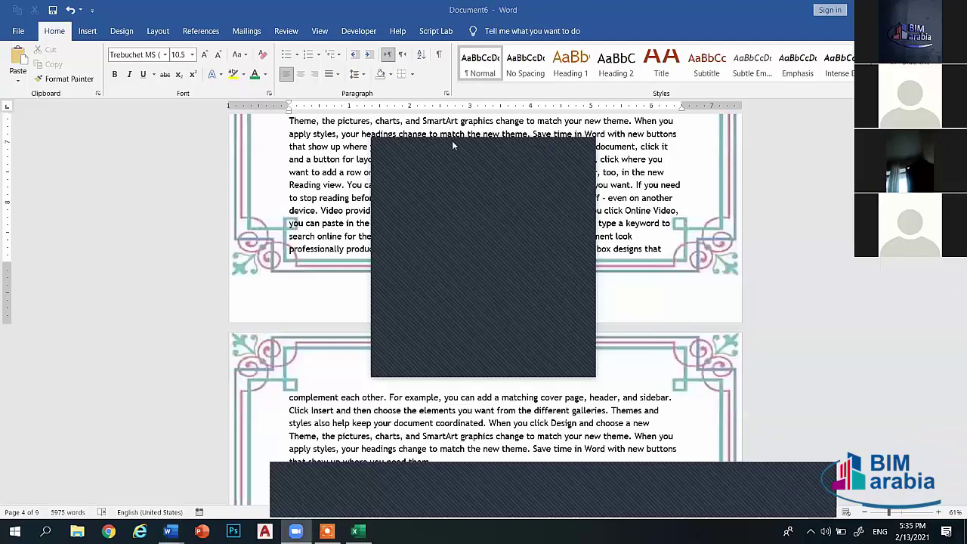
left_click(584, 155)
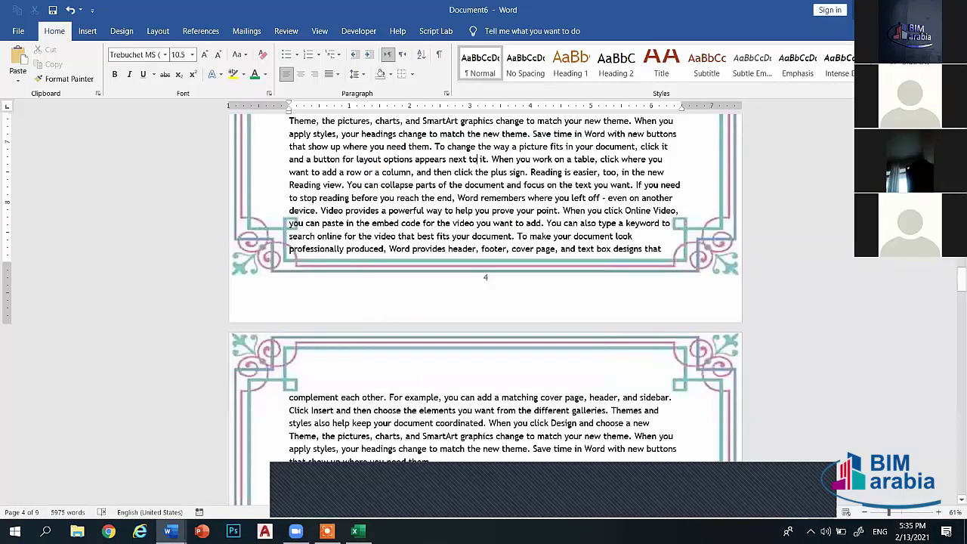
key("alt+Tab")
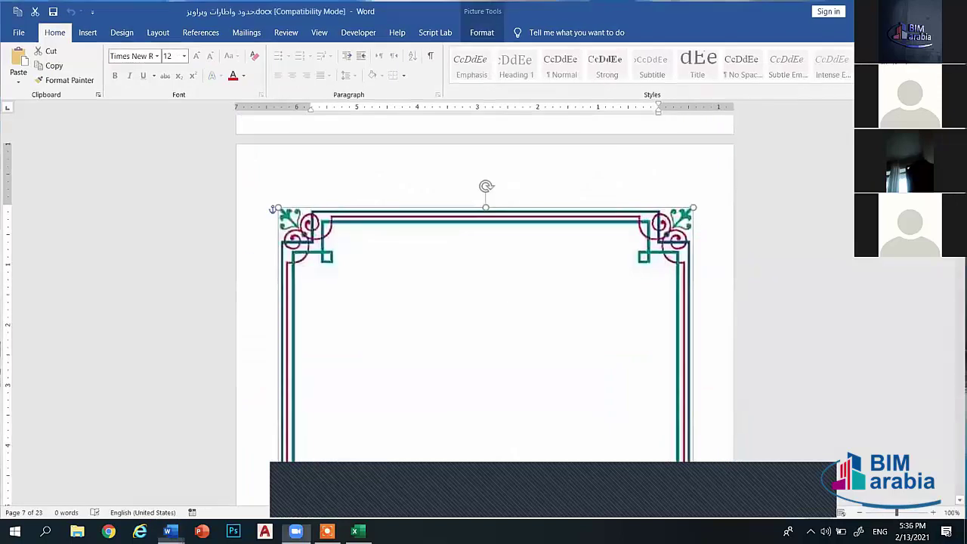
key("super+d")
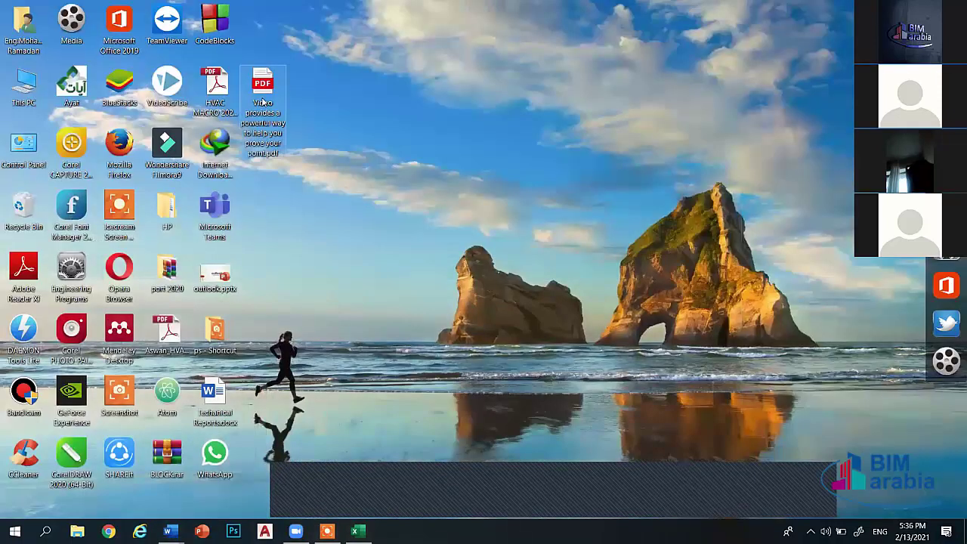
key("shift+Delete")
key("Return")
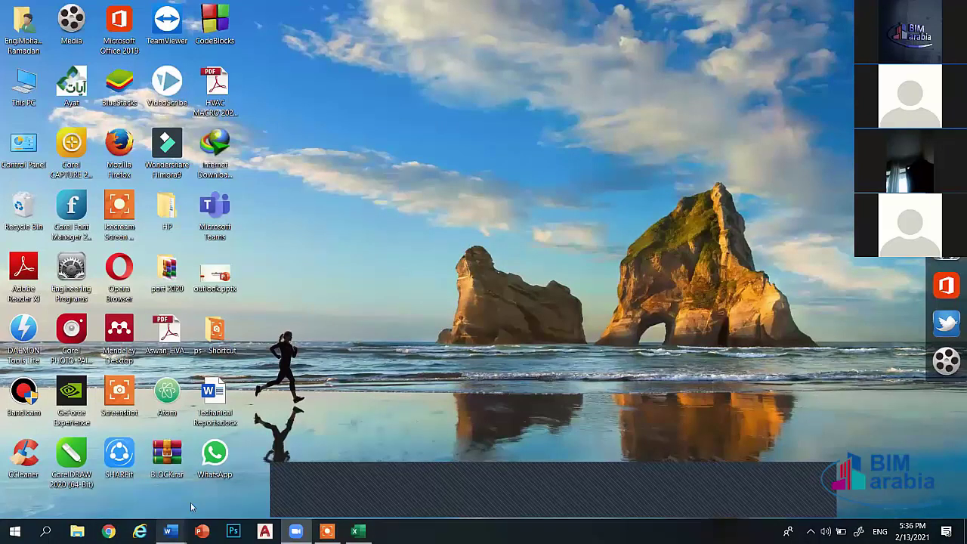
mouse_move(170, 531)
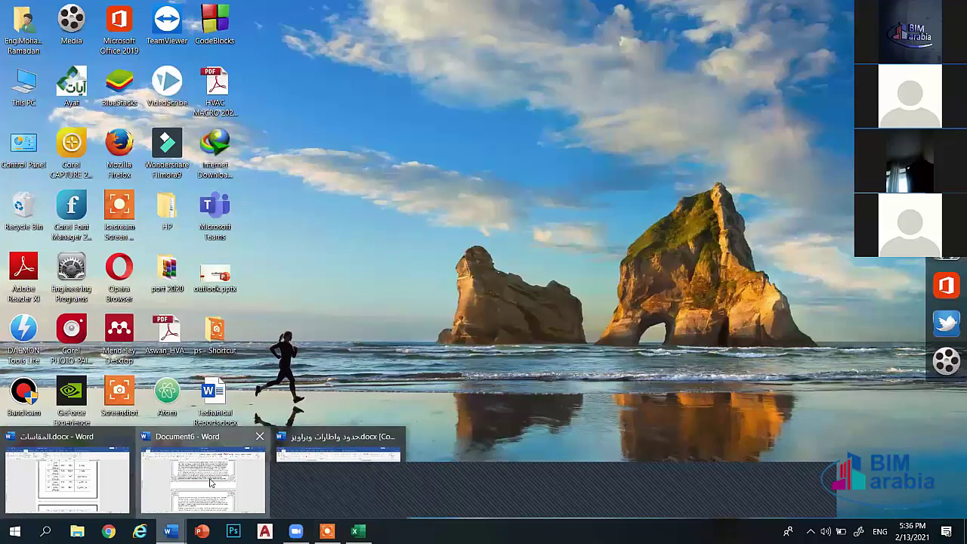
left_click(211, 483)
Scroll to the top of Document6, dismiss the covering popups, and open the File backstage
scroll(517, 268, "up", 4)
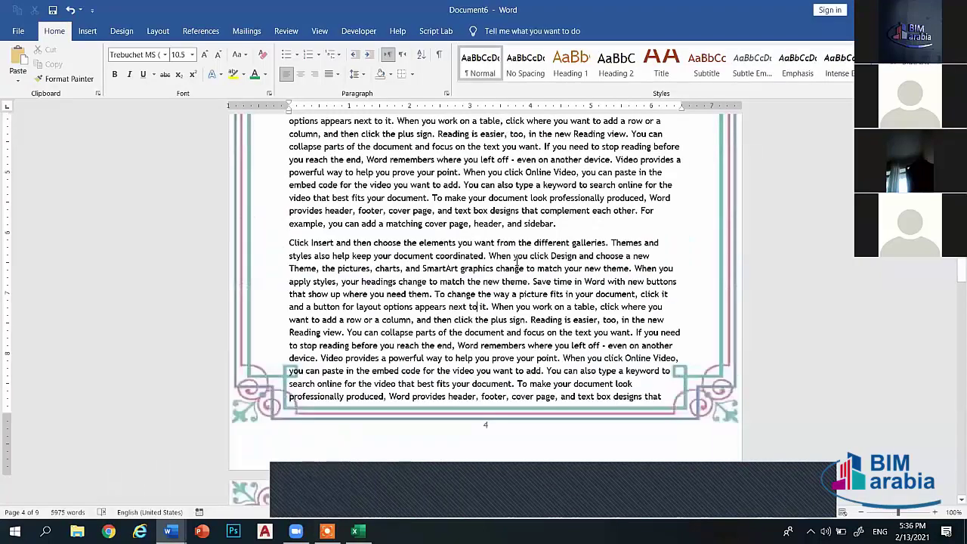
scroll(519, 268, "up", 3)
scroll(469, 287, "up", 3)
scroll(415, 306, "up", 3)
scroll(367, 325, "up", 3)
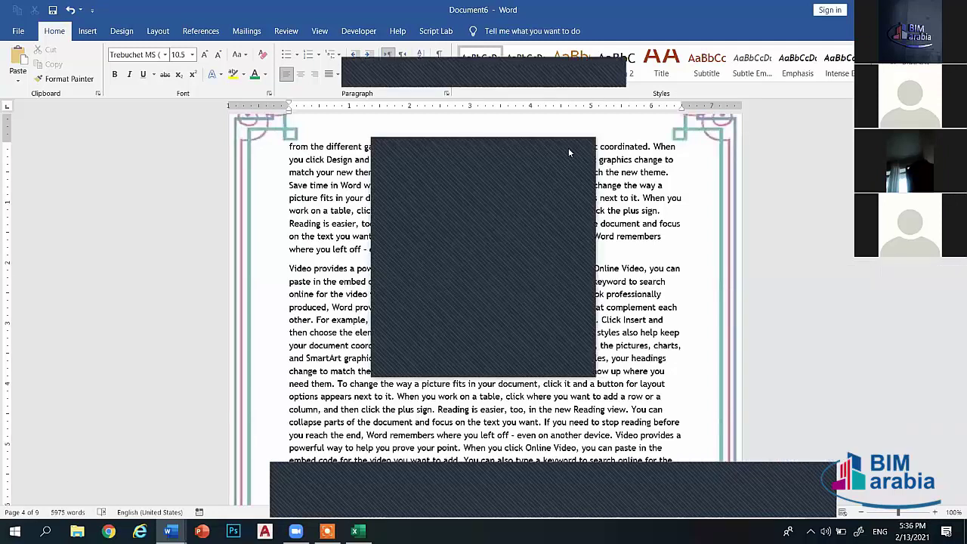
left_click(569, 149)
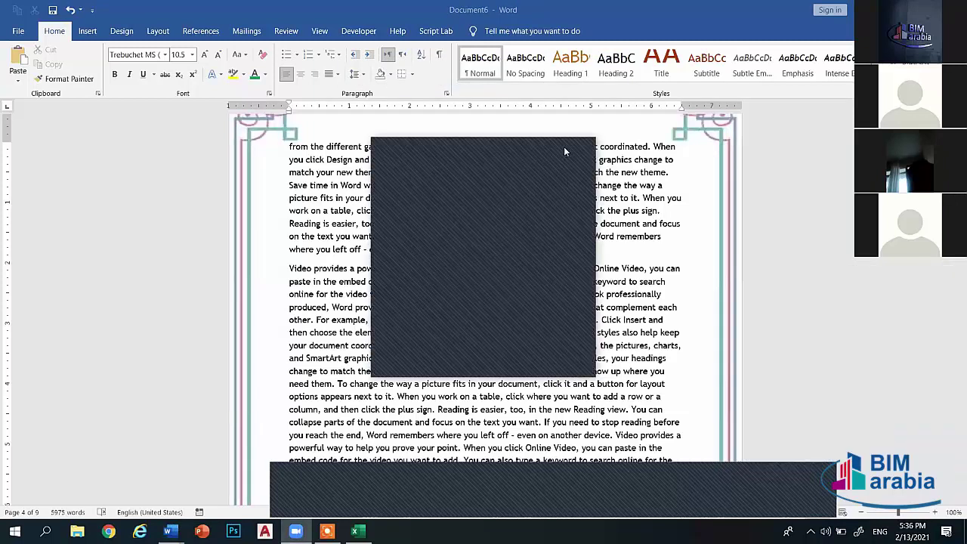
left_click(589, 152)
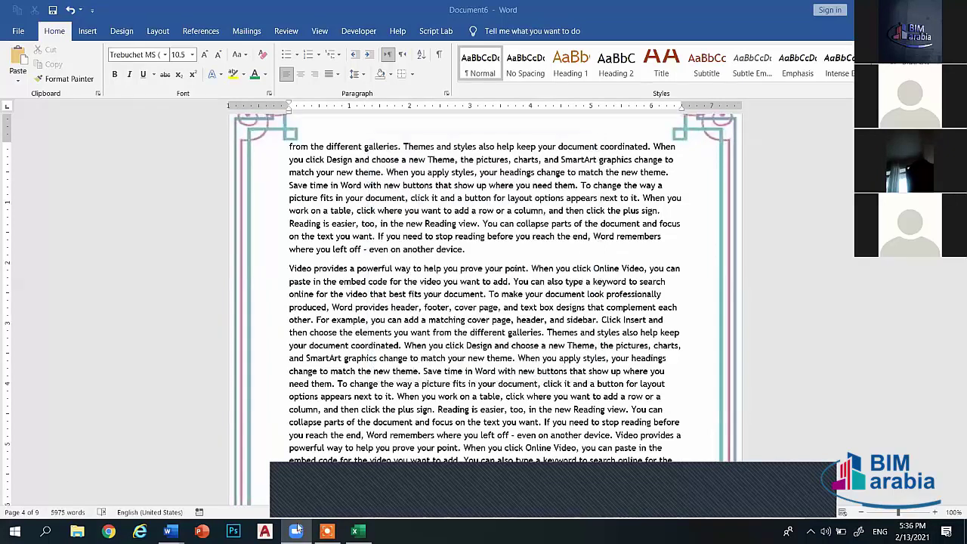
left_click(14, 34)
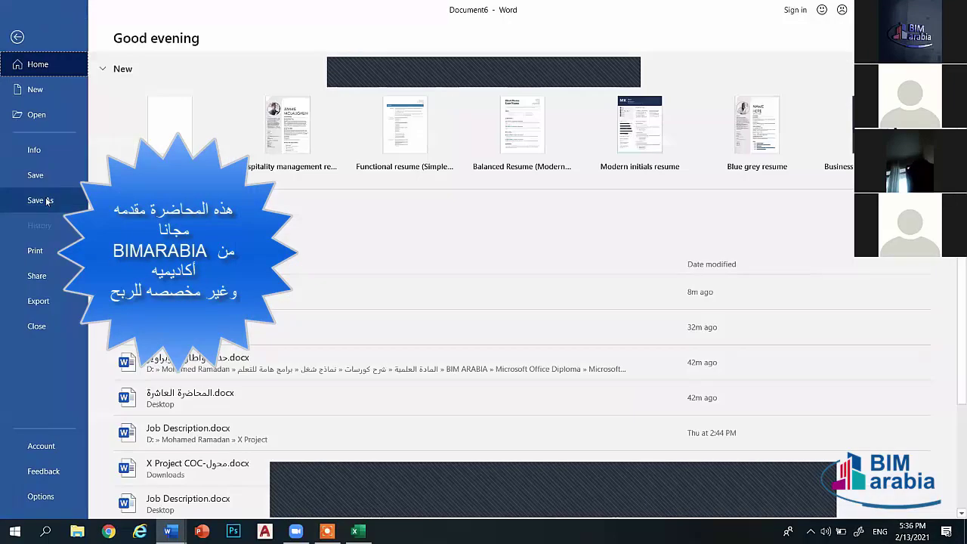
left_click(47, 201)
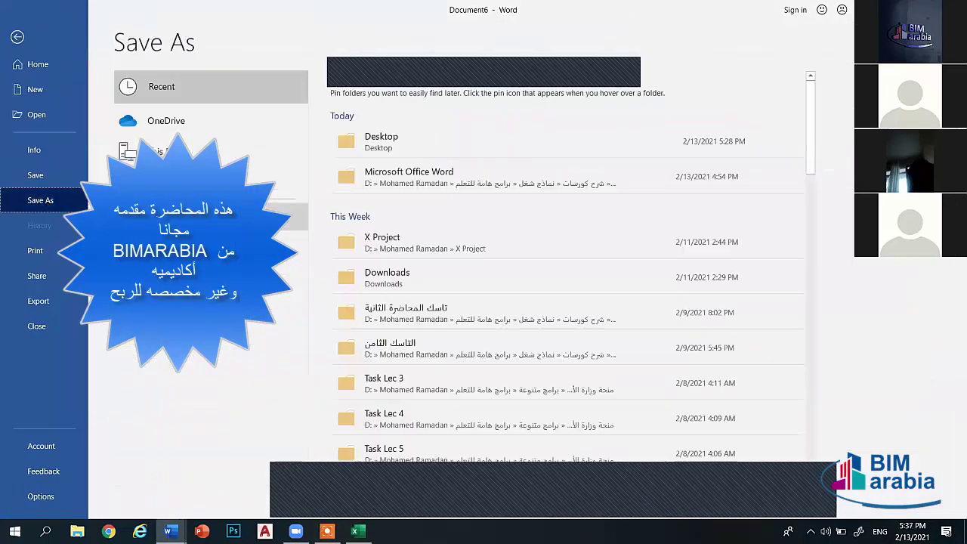
left_click(214, 220)
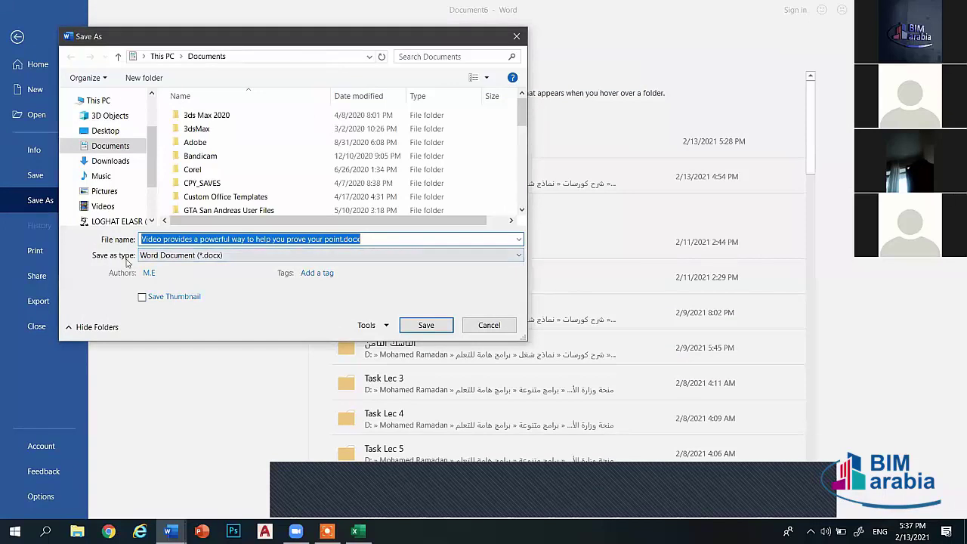
left_click(158, 257)
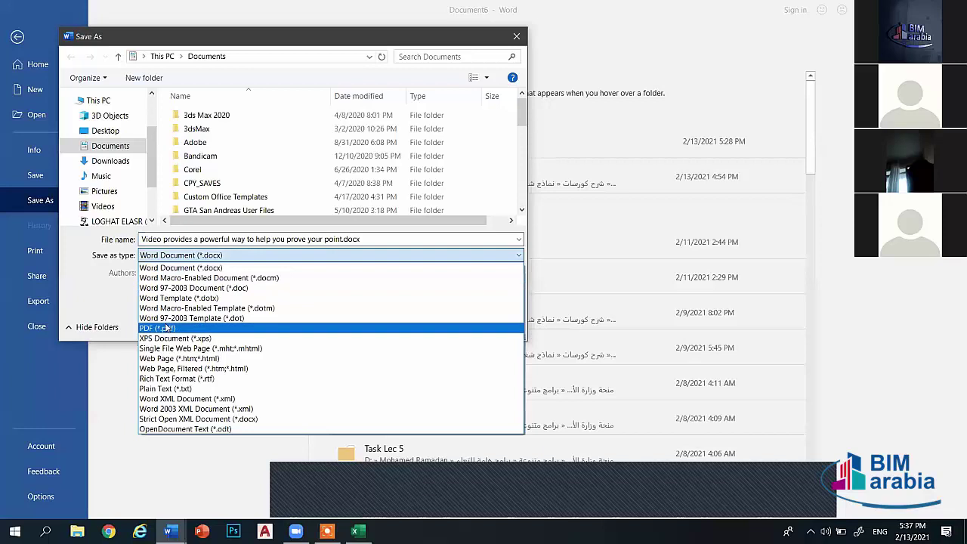
left_click(166, 327)
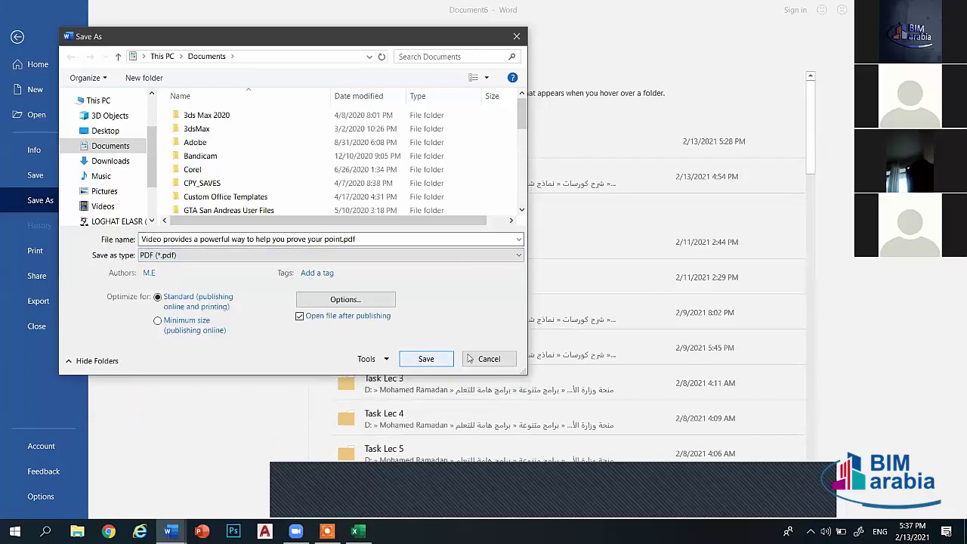
left_click(503, 359)
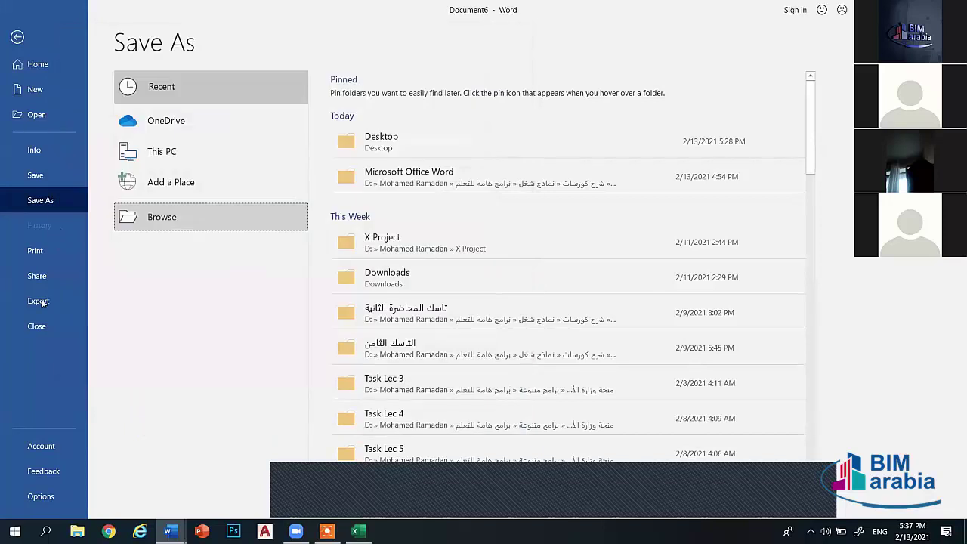
left_click(35, 302)
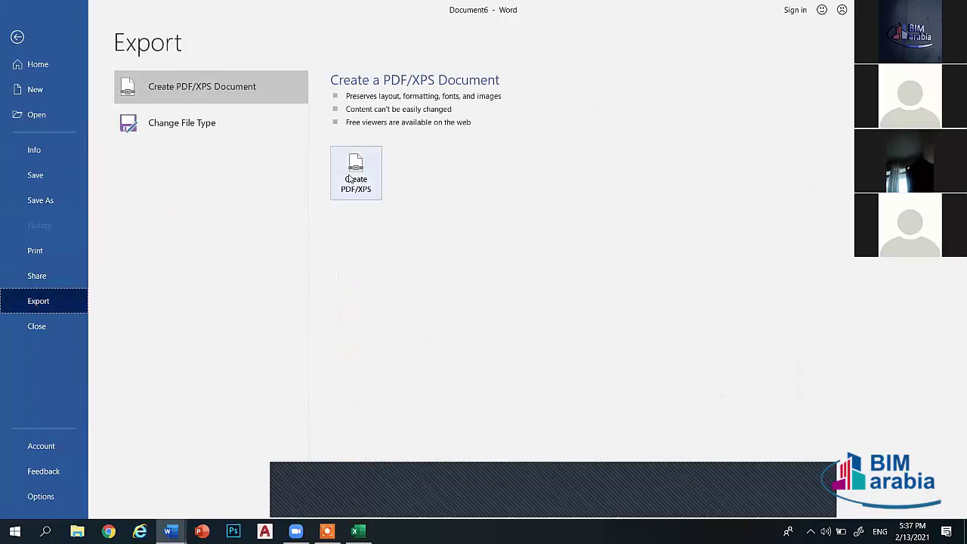
key("Escape")
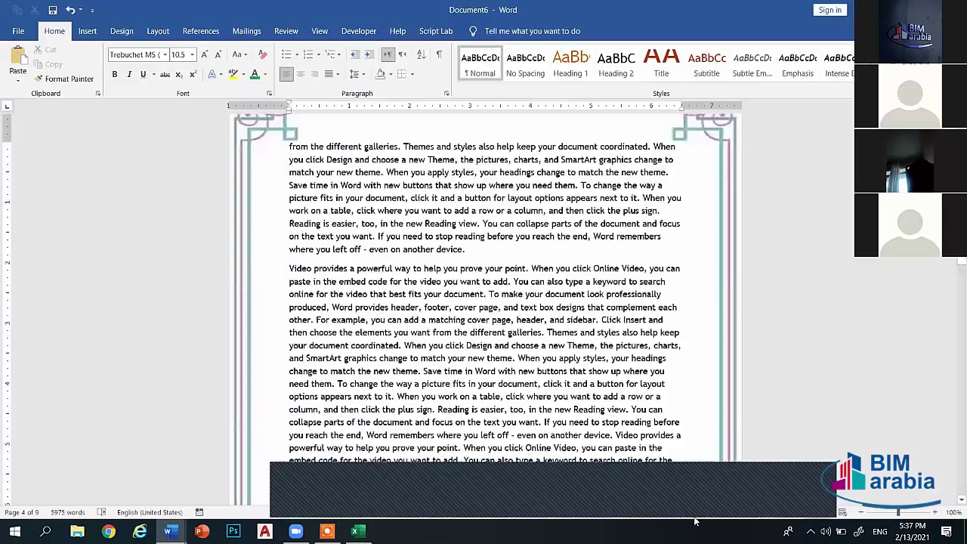
Leave the File view and return to Document6's nine framed pages
left_click(786, 476)
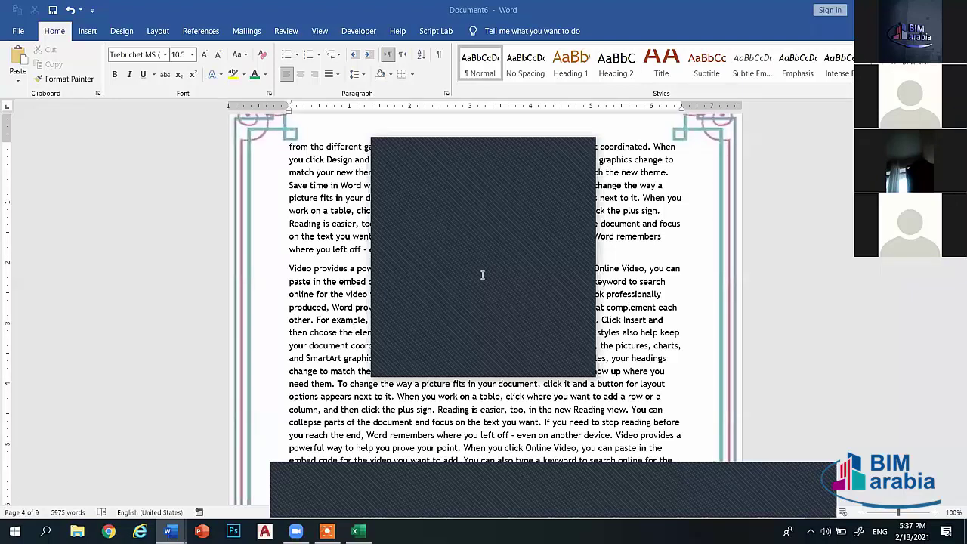
left_click(575, 149)
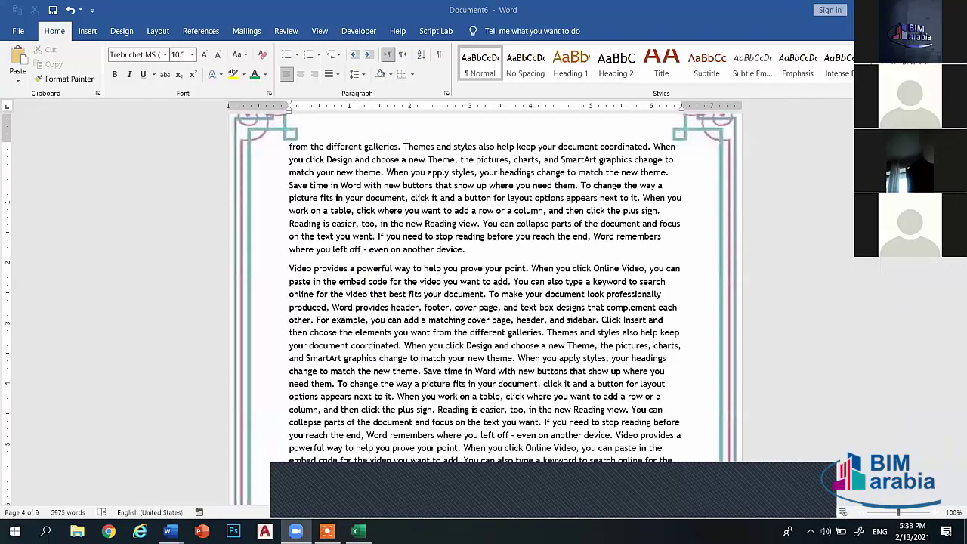
Switch from the desktop to the decorative border-frame Word document
key("super+d")
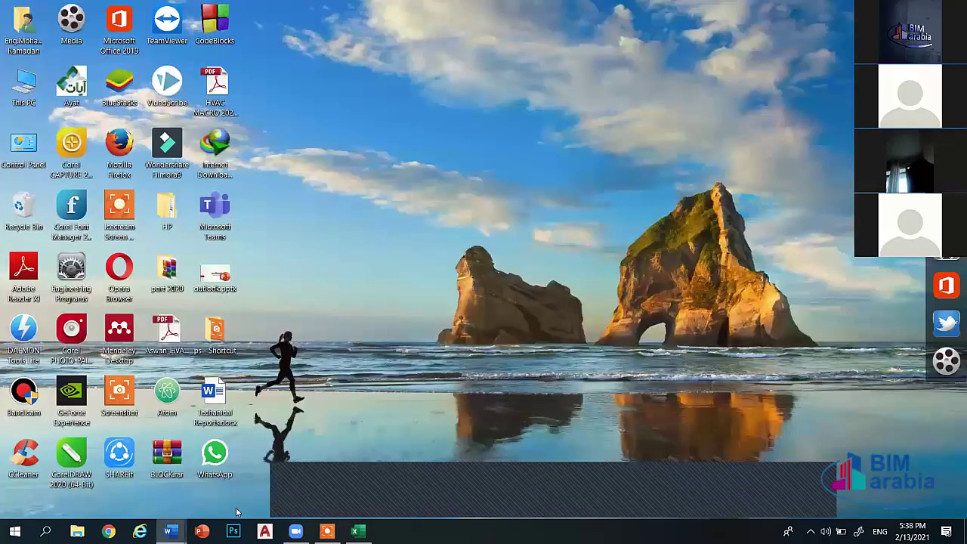
mouse_move(170, 532)
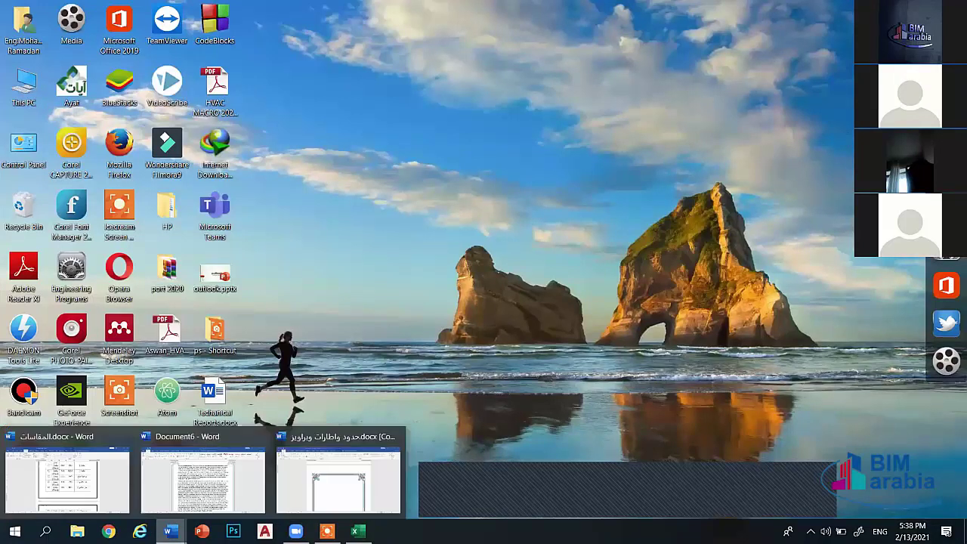
left_click(338, 476)
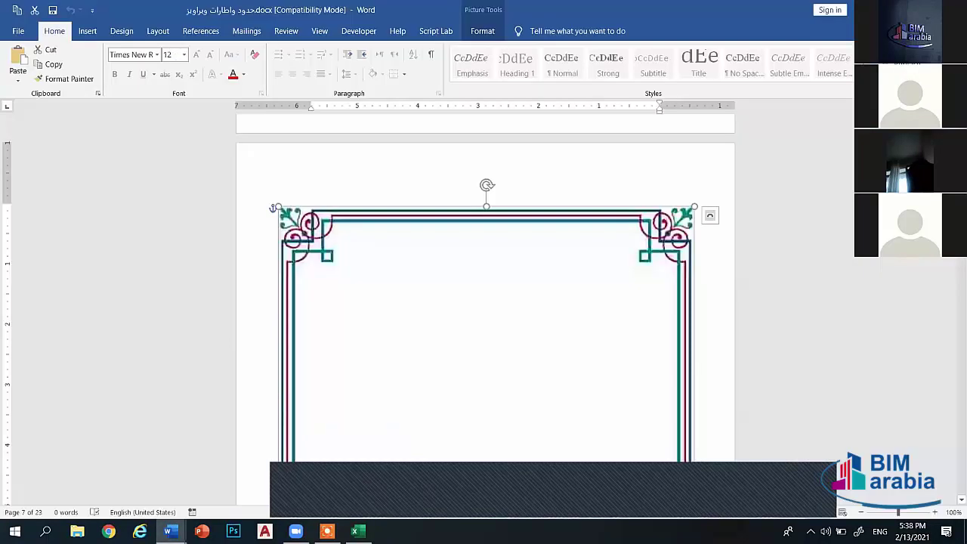
Toggle the desktop with Win+D and bring up Word's taskbar jump list
key("super+d")
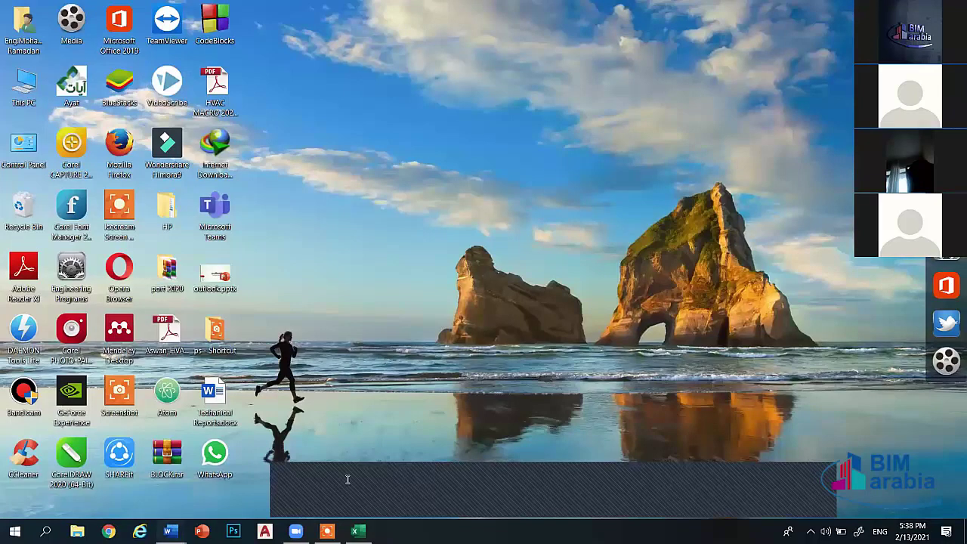
key("super+d")
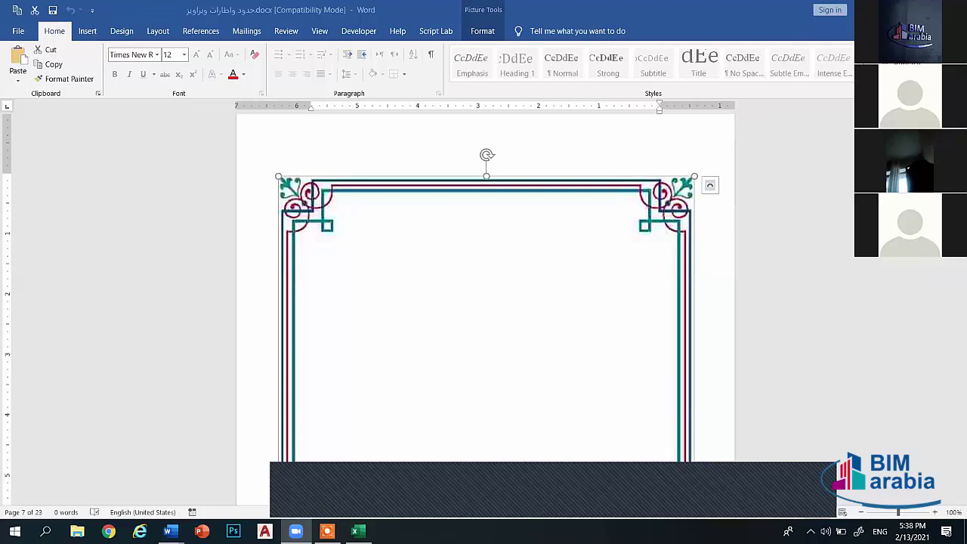
mouse_move(170, 531)
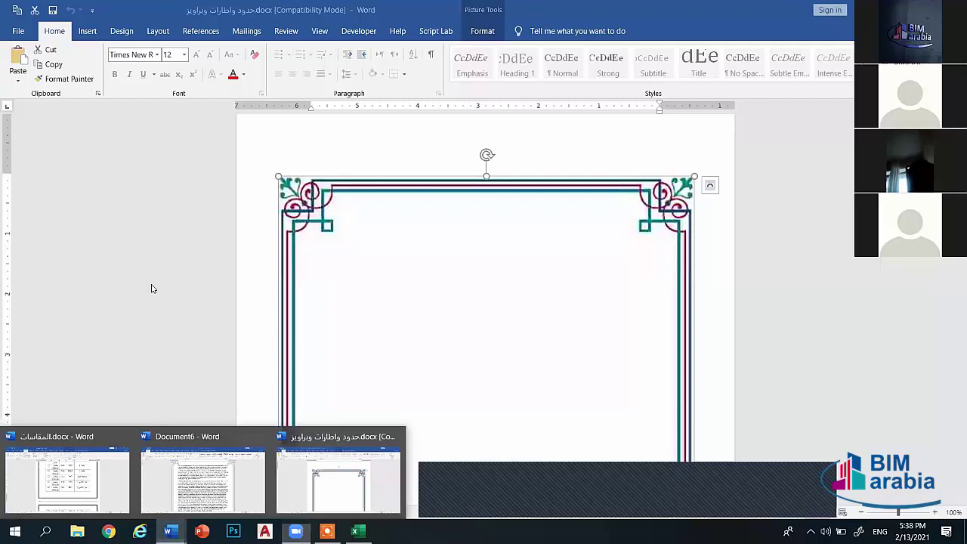
right_click(171, 531)
In a new blank document, type the Arabic notice 'بريك صلاح الي 05:55'
left_click(391, 220)
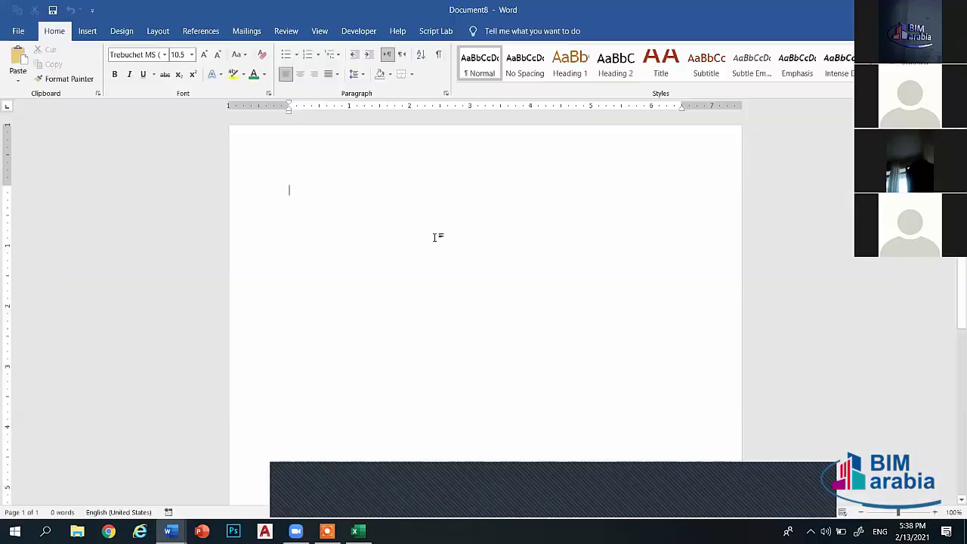
type("F")
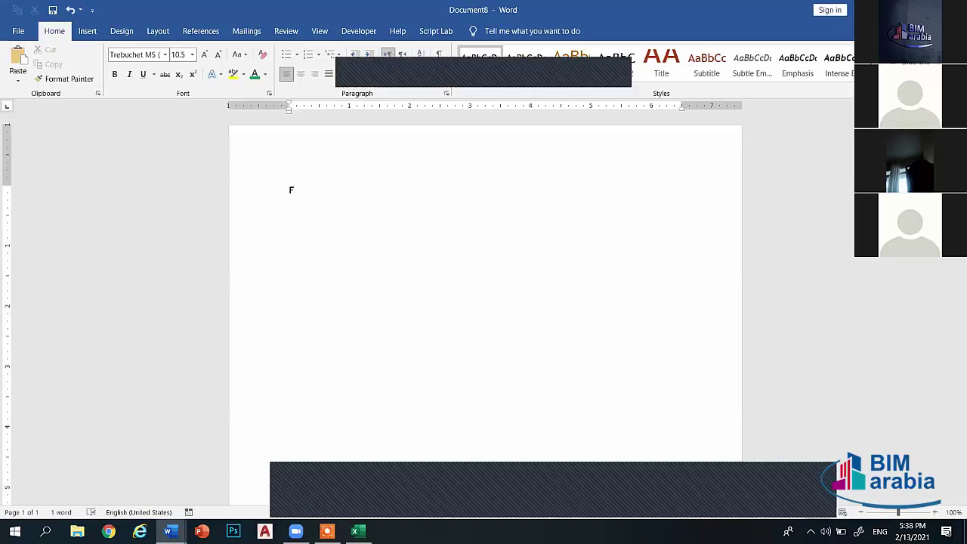
key("BackSpace")
key("alt+shift")
type("بريك")
type(" صلاح")
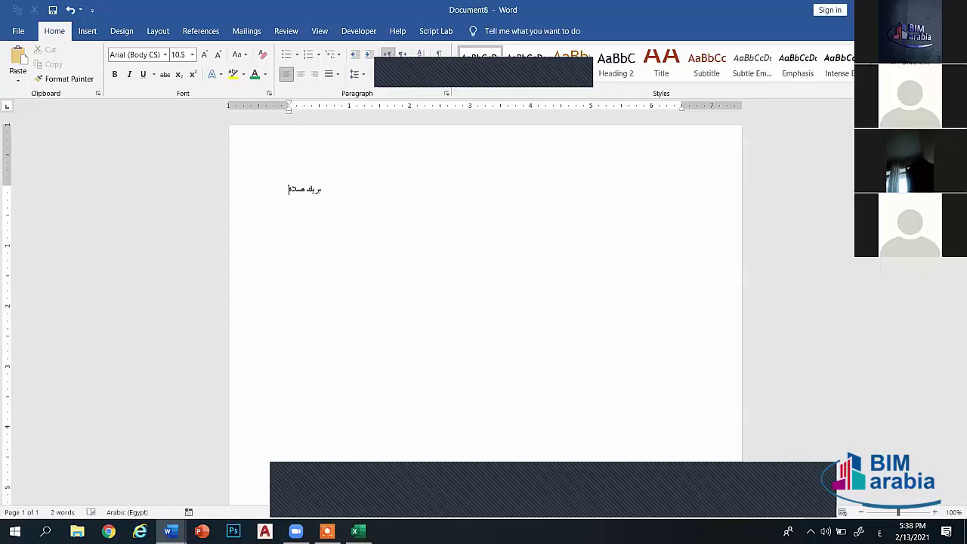
type(" ال")
type("ي 05")
type(":55")
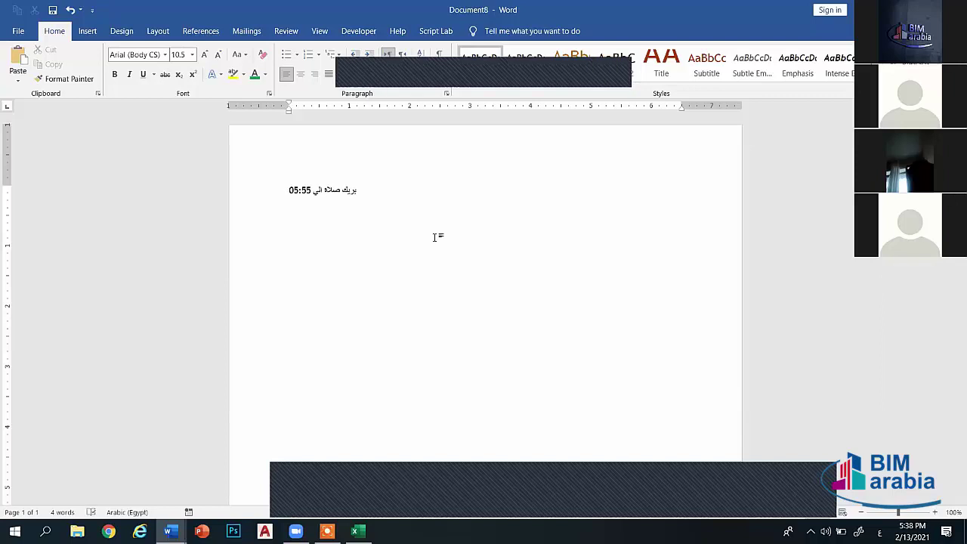
Centre the notice, enlarge it to 90 pt, and make it bold
key("ctrl+a")
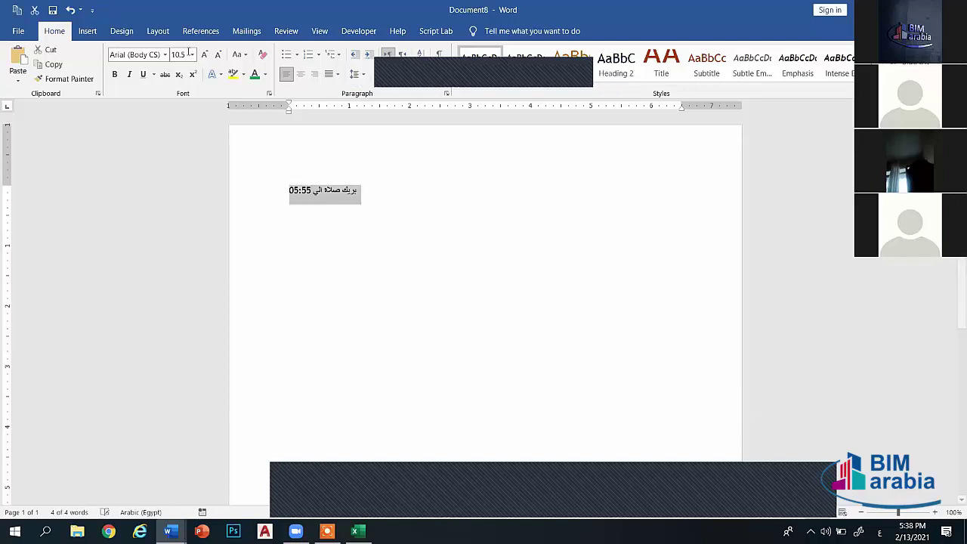
key("ctrl+e")
left_click(204, 55)
left_click(204, 55)
left_click(204, 56)
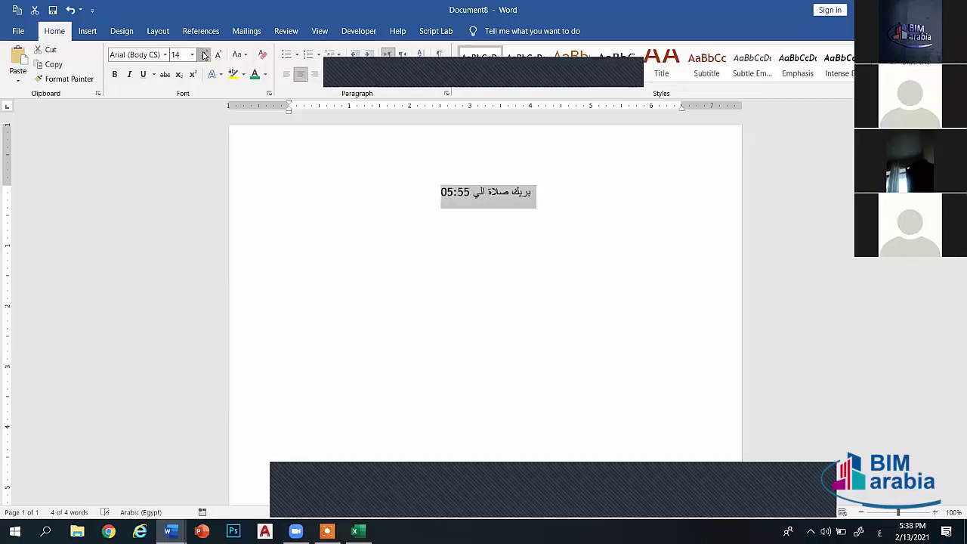
left_click(205, 55)
left_click(204, 55)
left_click(204, 56)
left_click(204, 55)
left_click(204, 55)
left_click(204, 55)
left_click(204, 55)
left_click(204, 55)
left_click(204, 55)
left_click(204, 55)
left_click(205, 55)
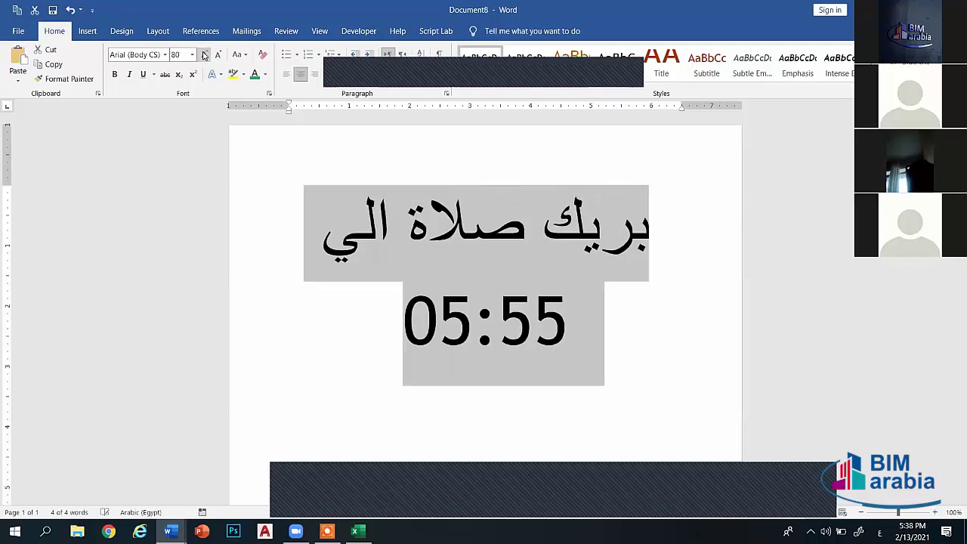
left_click(204, 55)
left_click(115, 74)
left_click(687, 340)
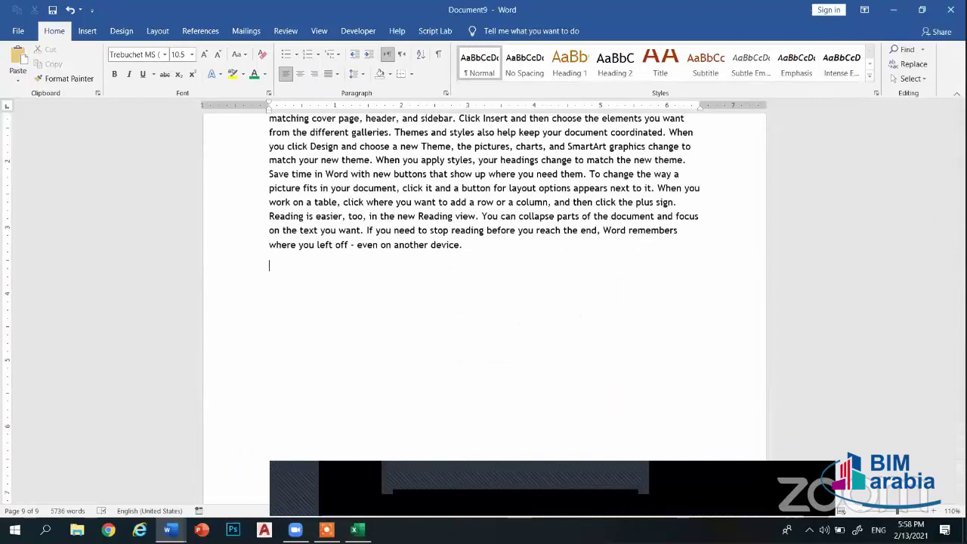
Add a plain centred page number at the bottom of every page and close the footer
scroll(483, 302, "up", 10)
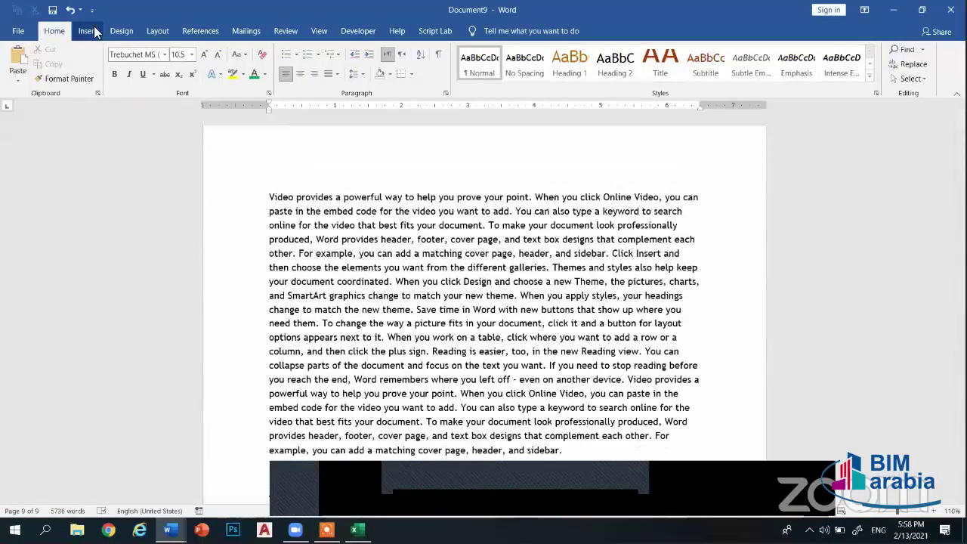
left_click(87, 31)
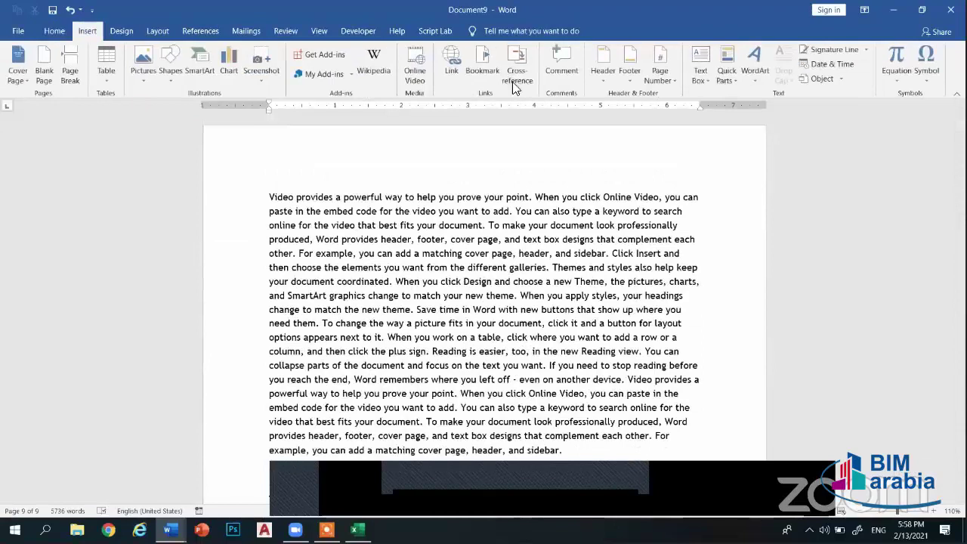
left_click(654, 77)
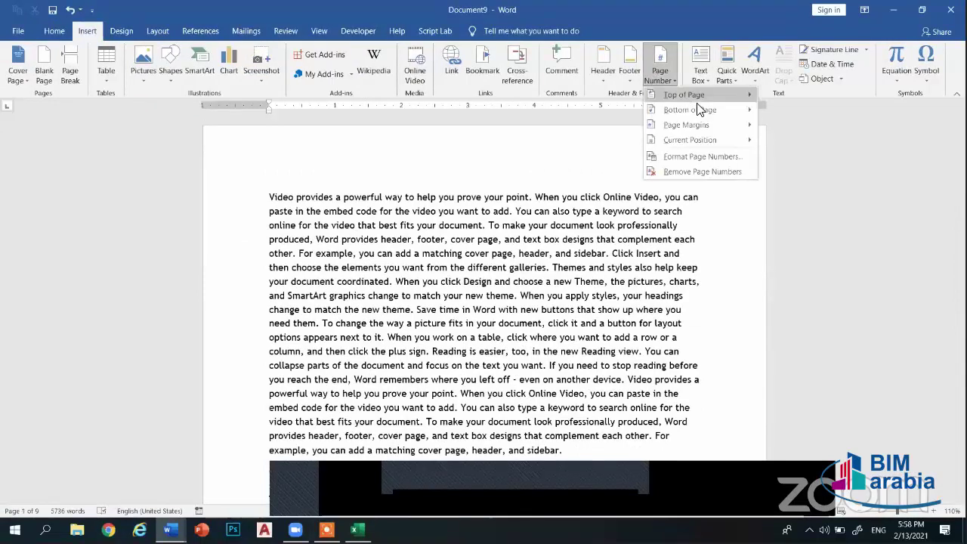
mouse_move(698, 110)
left_click(517, 214)
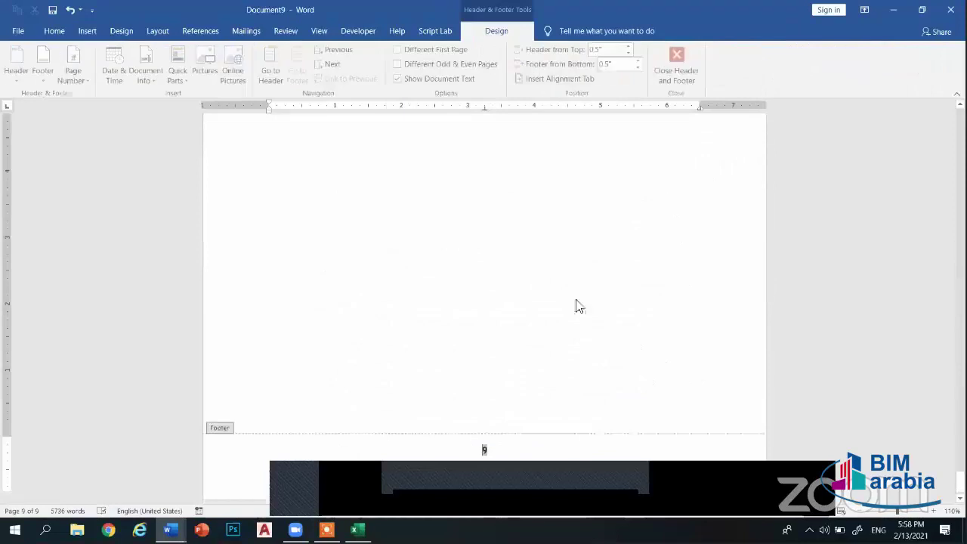
left_click(678, 80)
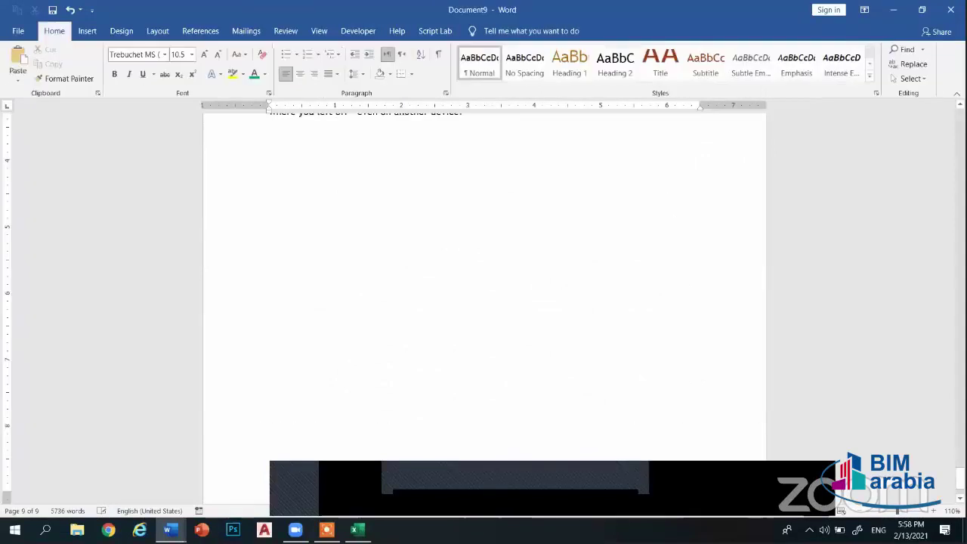
Place the cursor at the end of the text on page 4
left_click_drag(960, 476, 960, 147)
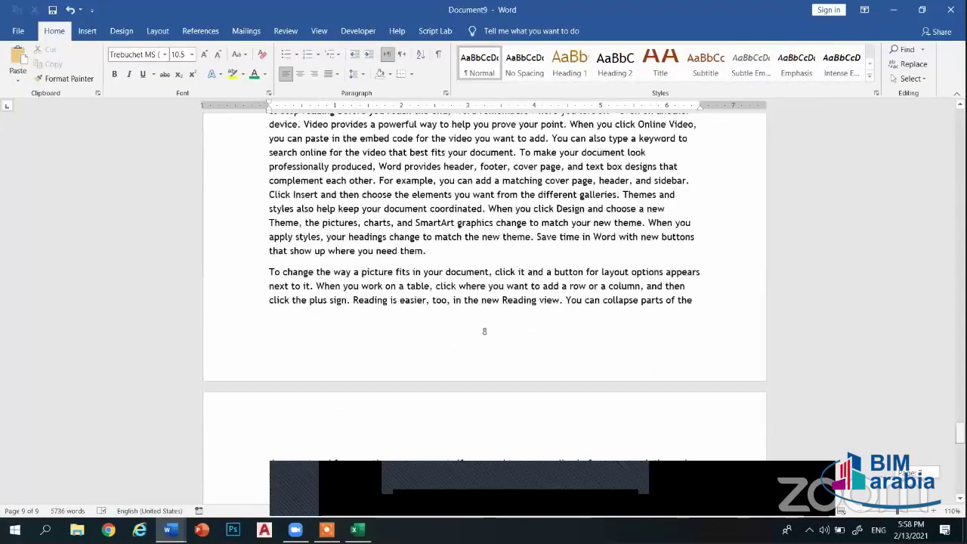
scroll(937, 211, "down", 5)
scroll(937, 209, "down", 5)
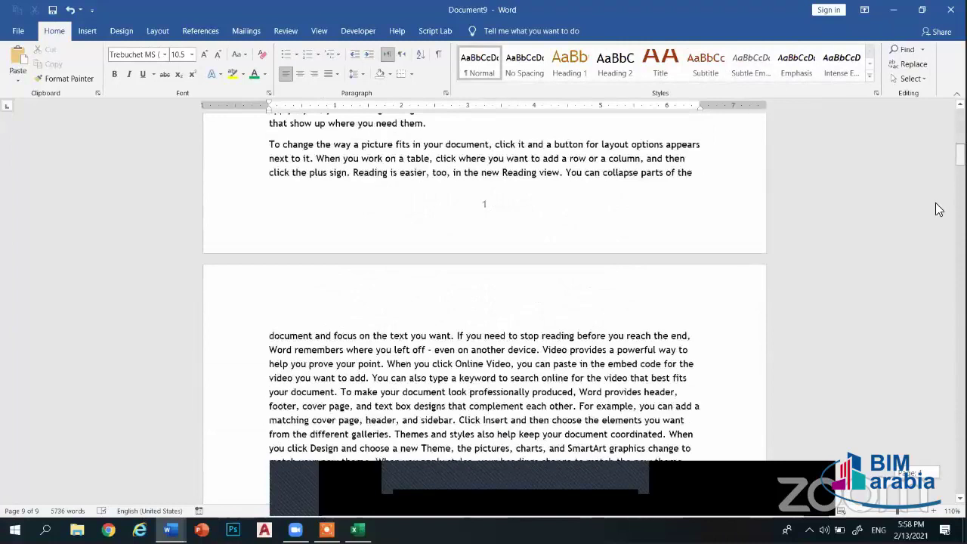
scroll(942, 272, "down", 5)
scroll(942, 273, "down", 5)
scroll(941, 277, "down", 5)
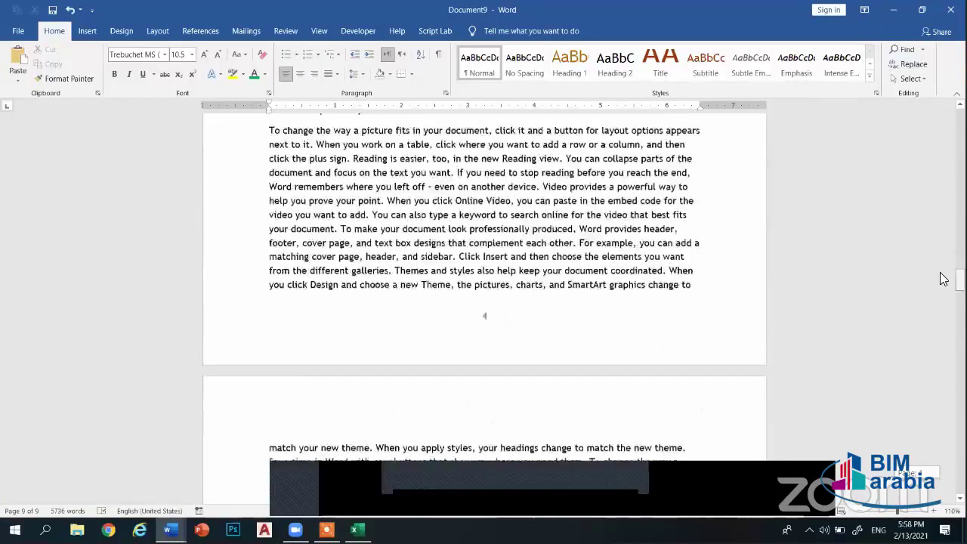
scroll(942, 276, "down", 5)
left_click(700, 216)
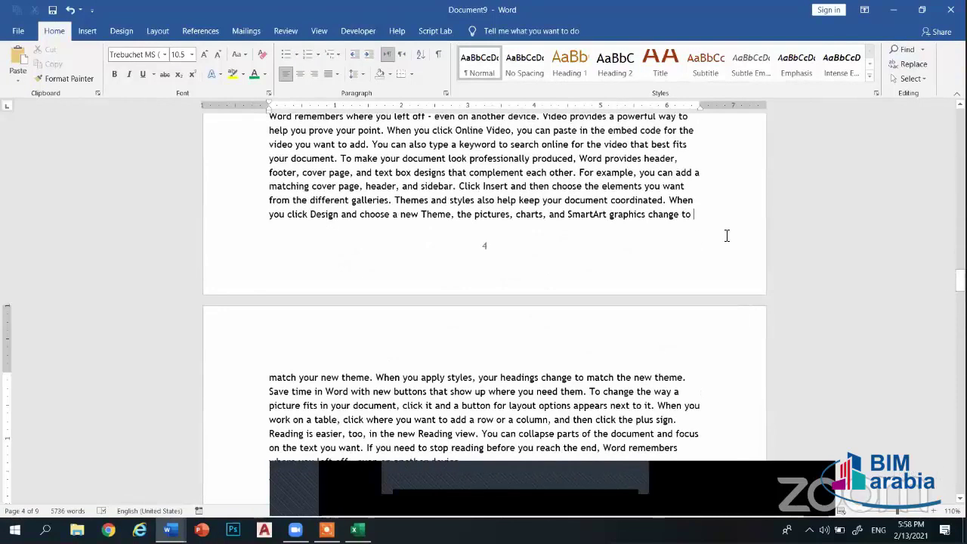
left_click(157, 34)
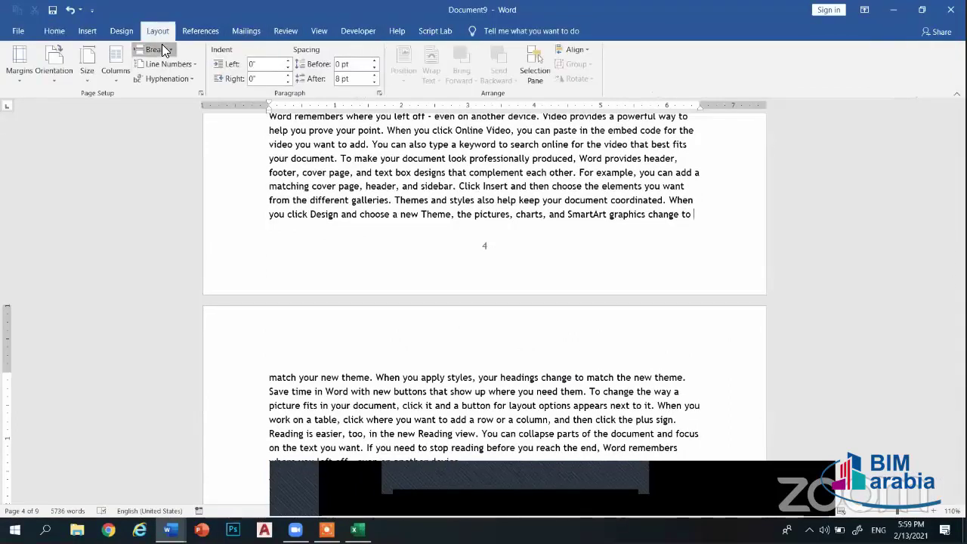
Insert a Next Page section break after page 4 and open the page 5 footer
left_click(163, 50)
left_click(197, 214)
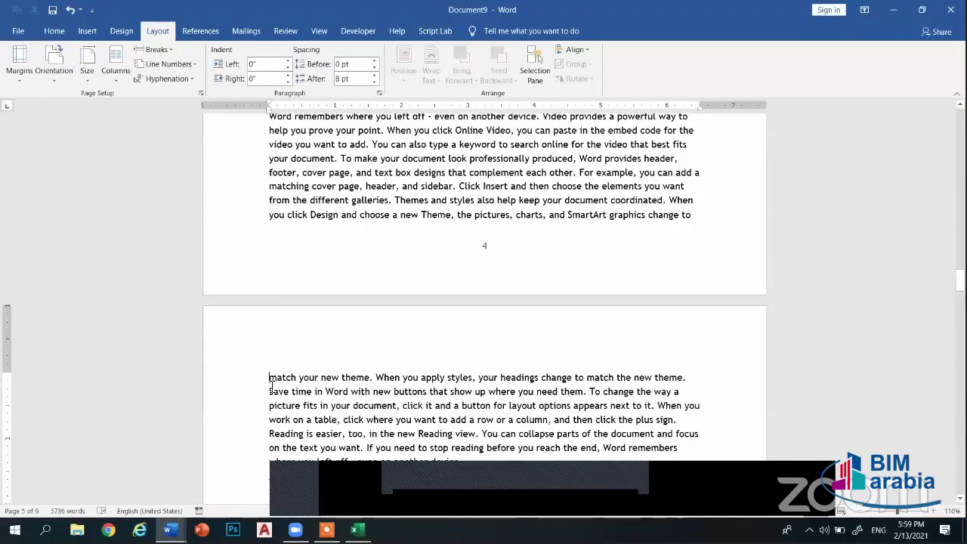
scroll(291, 340, "down", 5)
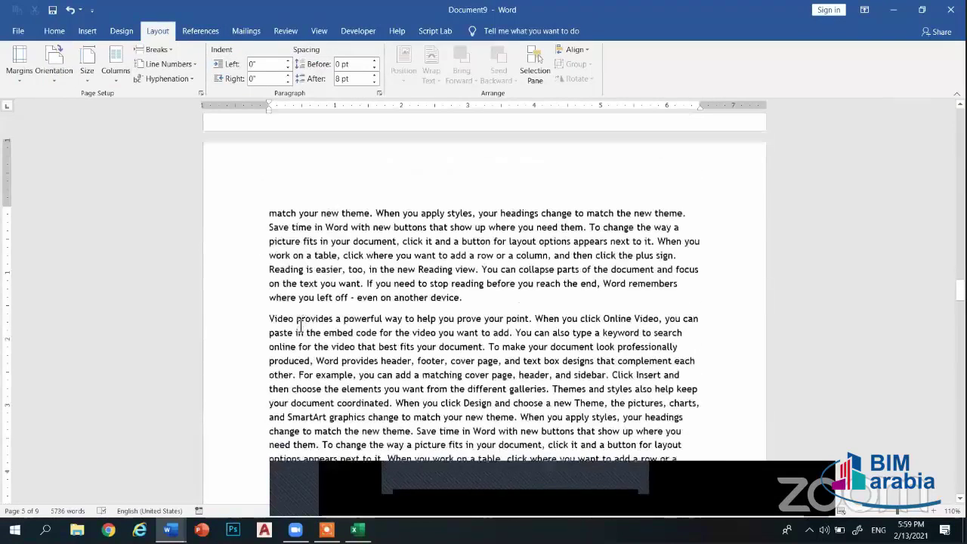
scroll(461, 375, "down", 2)
scroll(461, 375, "down", 3)
scroll(476, 363, "down", 3)
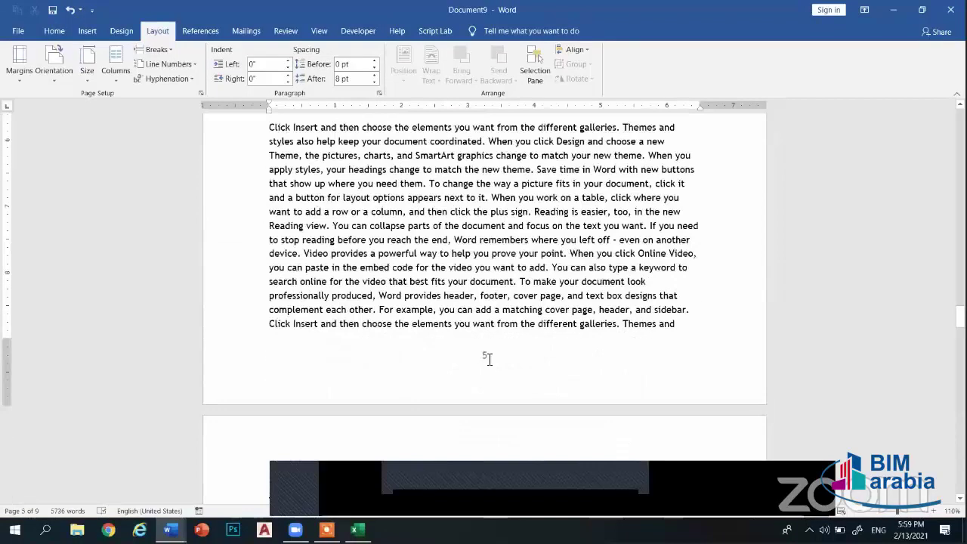
double_click(487, 357)
left_click(487, 357)
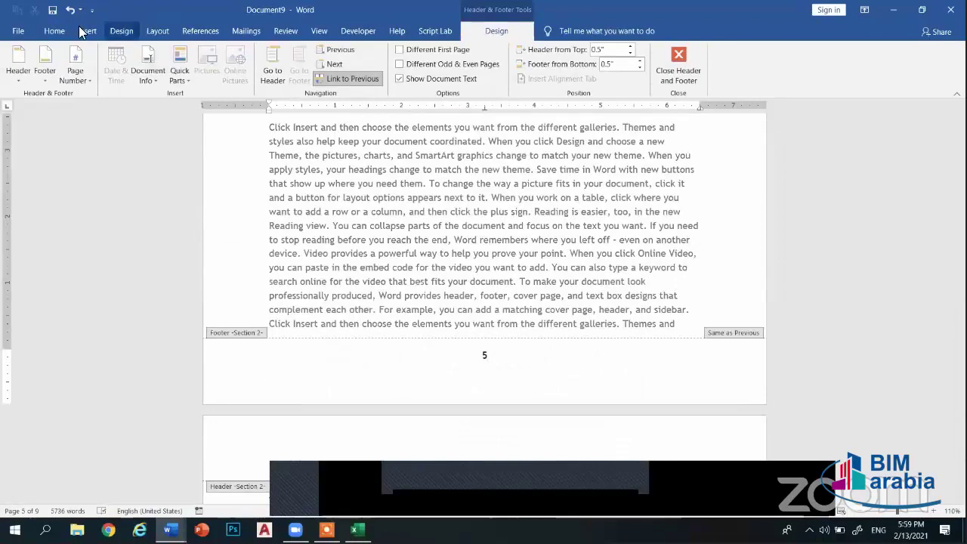
Format section 2 page numbers as a, b, c, starting at a
left_click(87, 31)
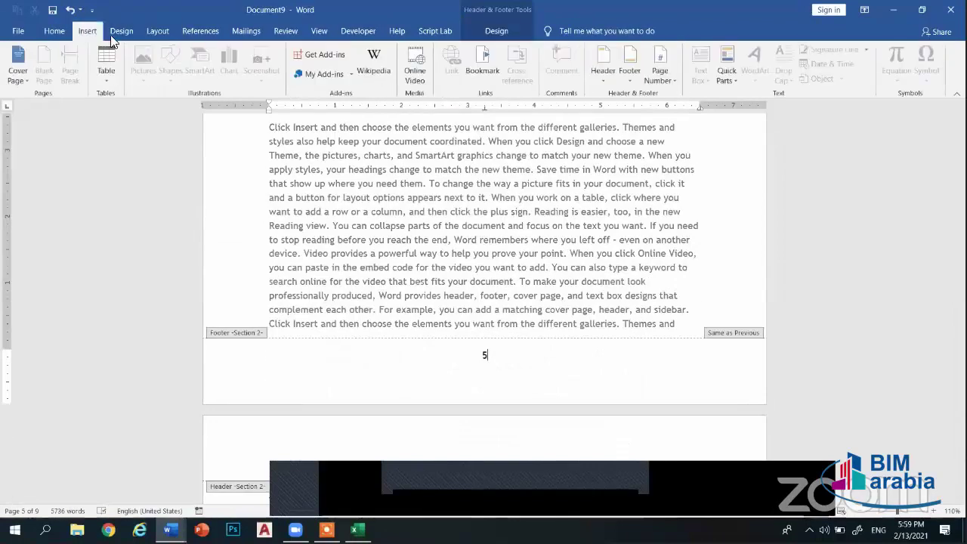
left_click(661, 77)
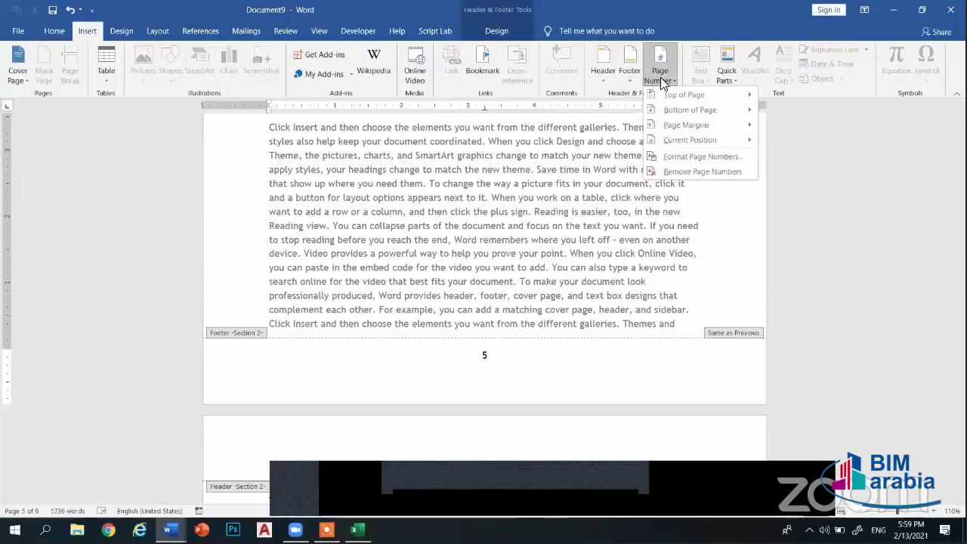
left_click(693, 157)
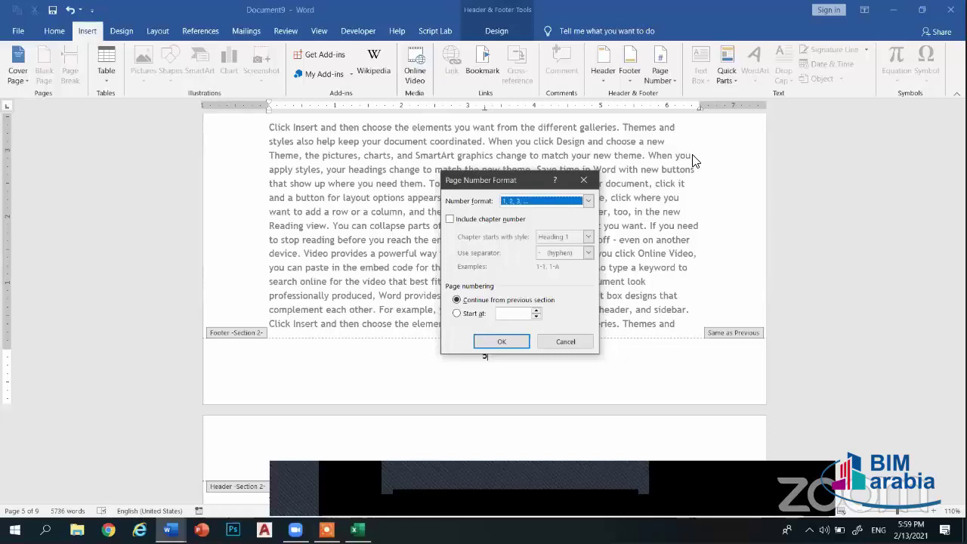
left_click(577, 203)
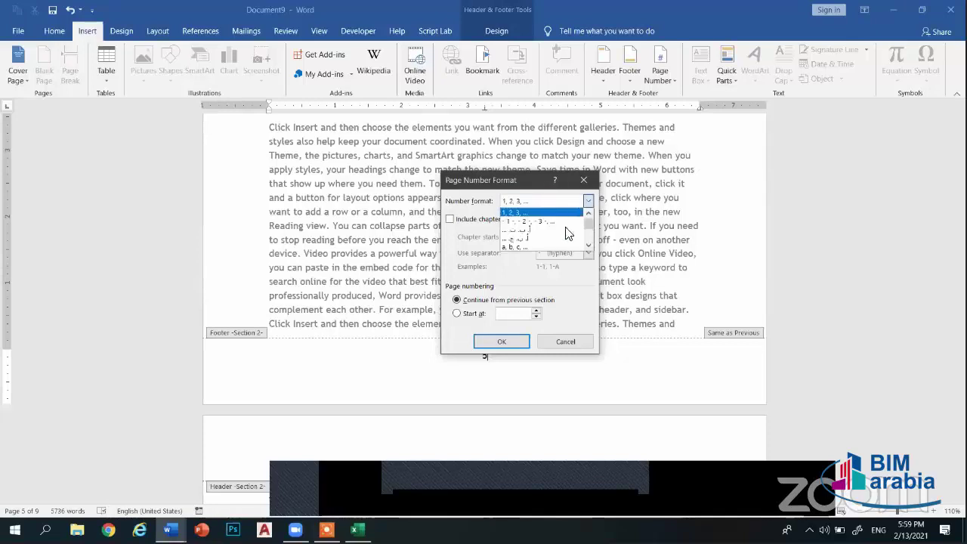
scroll(591, 237, "down", 3)
left_click_drag(592, 237, 594, 216)
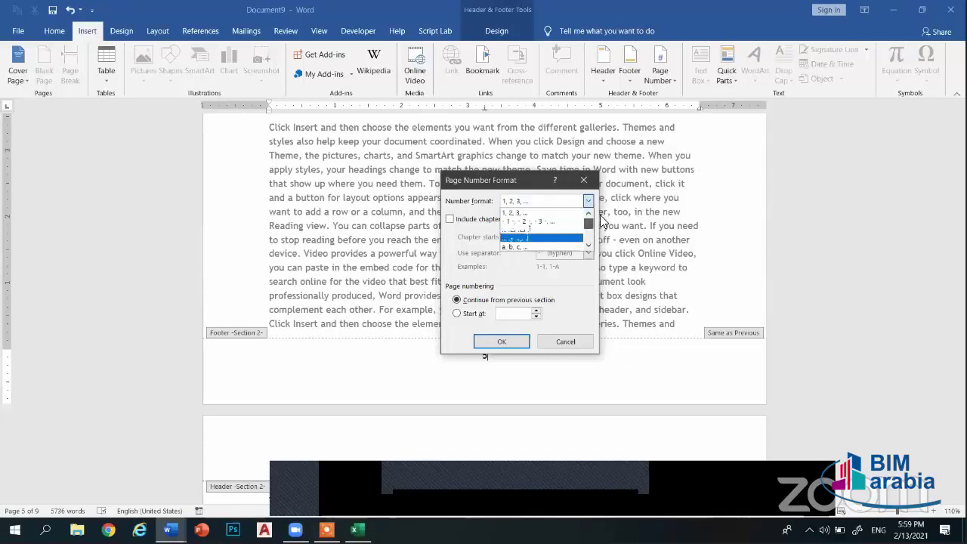
left_click(527, 248)
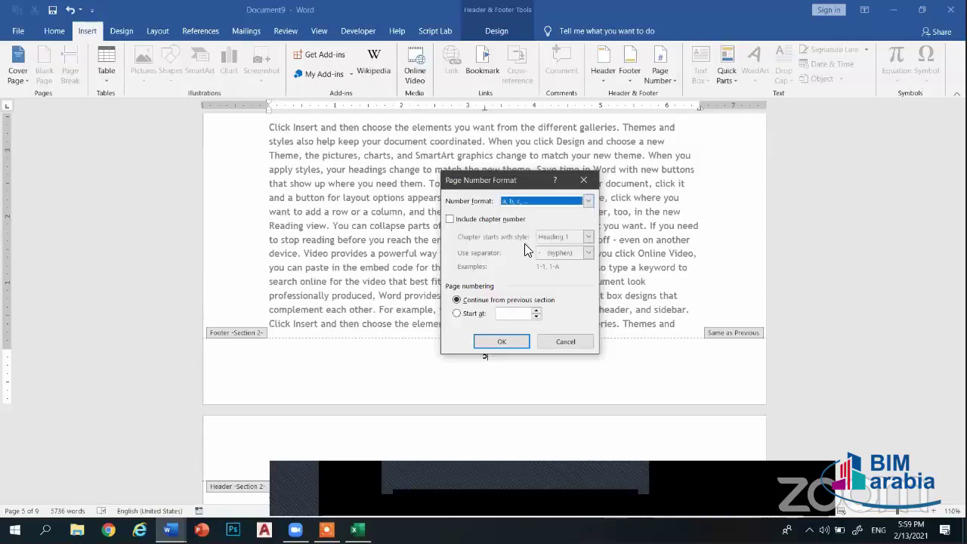
left_click(459, 313)
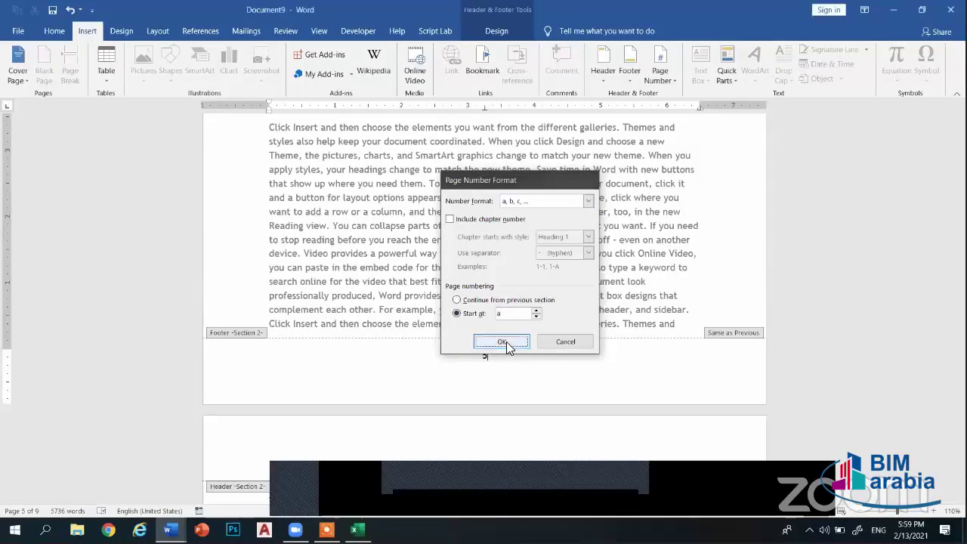
left_click(507, 341)
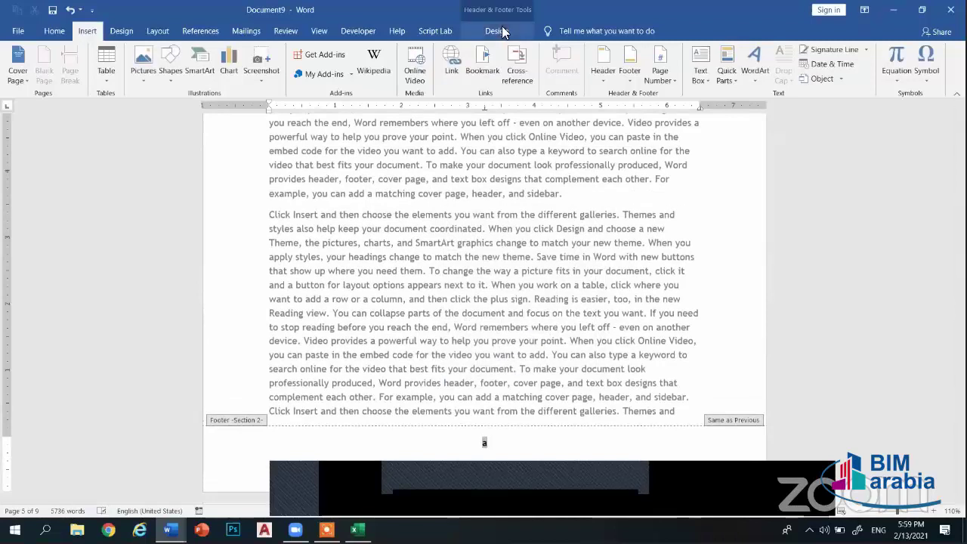
left_click(496, 30)
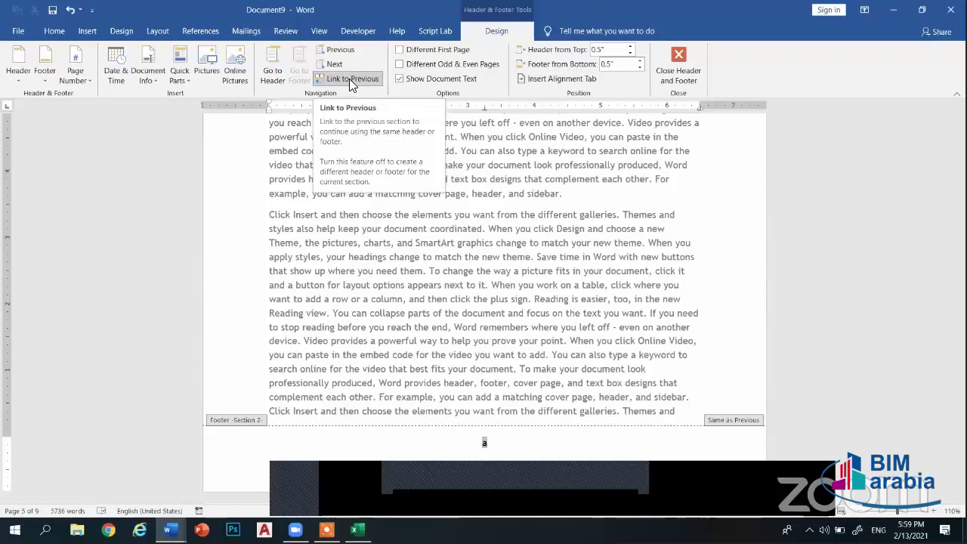
Turn off Link to Previous for the section 2 footer and close footer editing
left_click(349, 81)
left_click(678, 74)
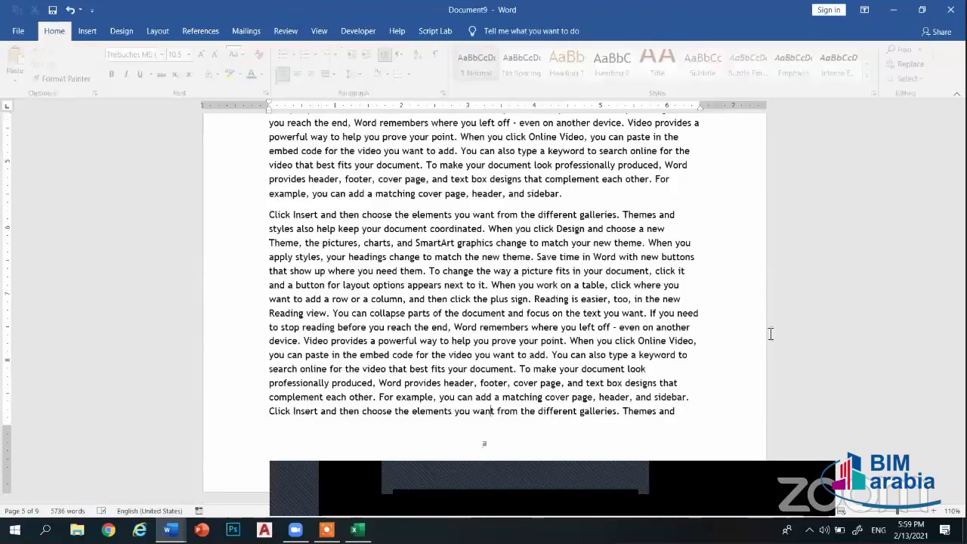
scroll(483, 302, "up", 10)
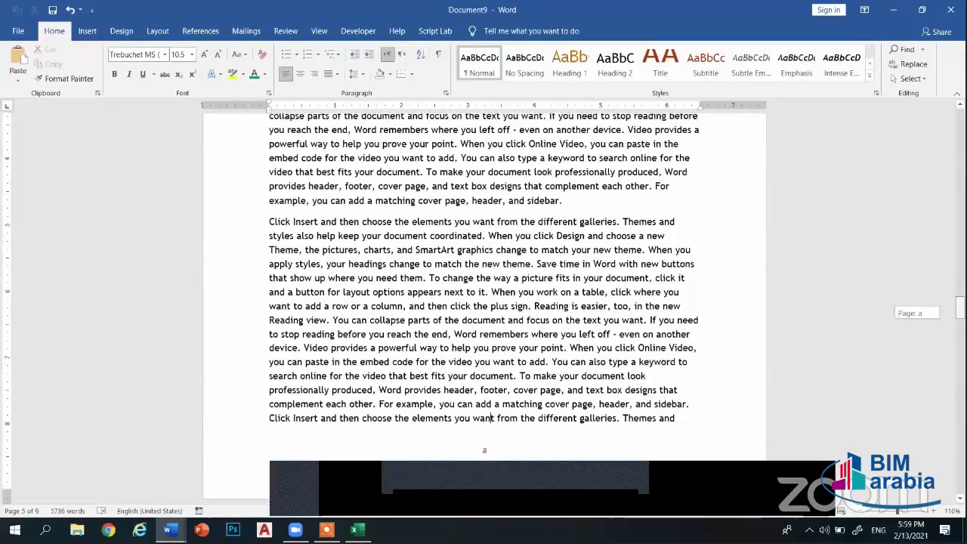
scroll(887, 177, "up", 10)
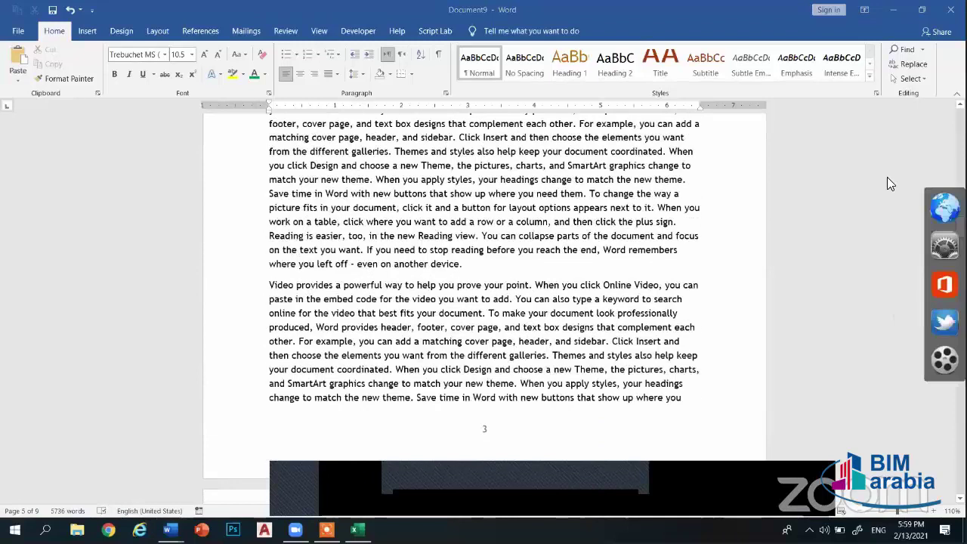
left_click(678, 221)
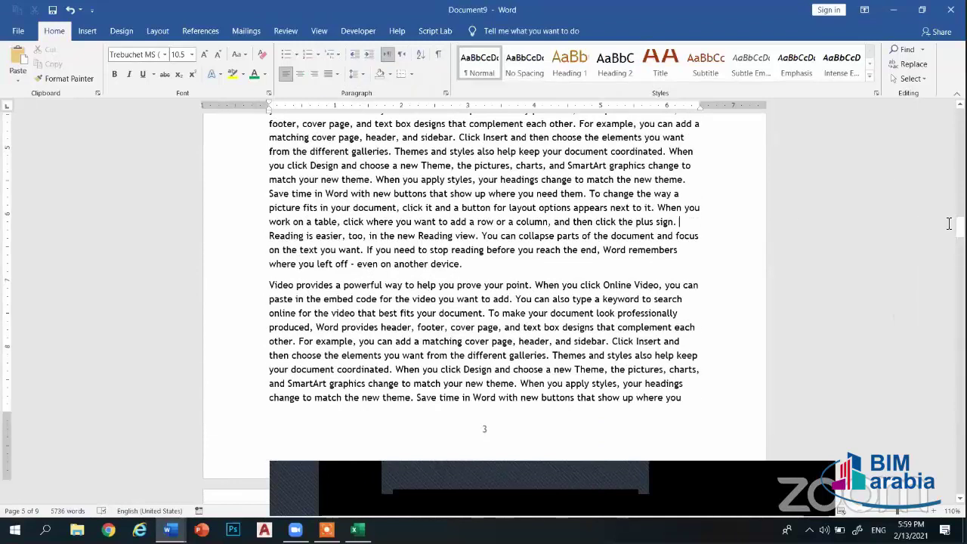
scroll(949, 224, "up", 10)
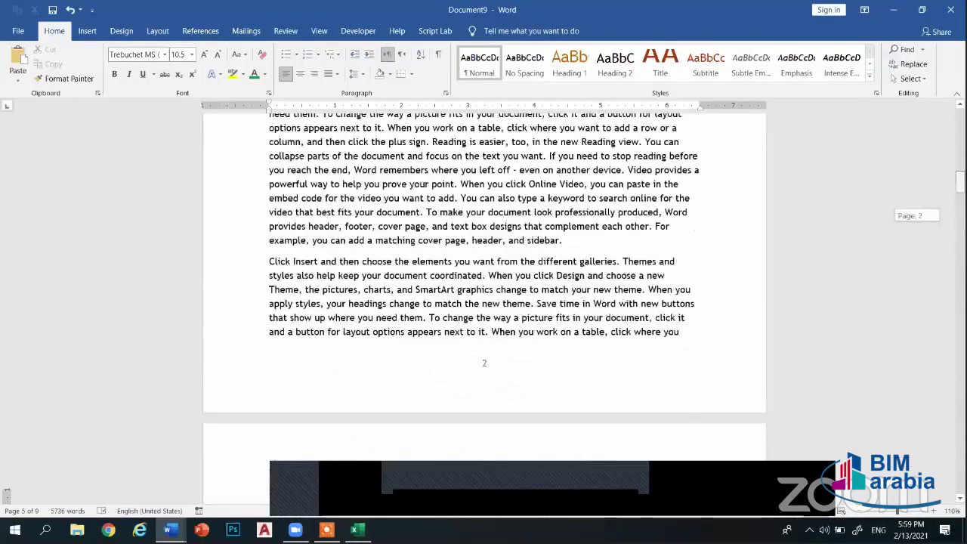
Scroll through the document to check the lettered page numbers in section 2
scroll(484, 287, "down", 10)
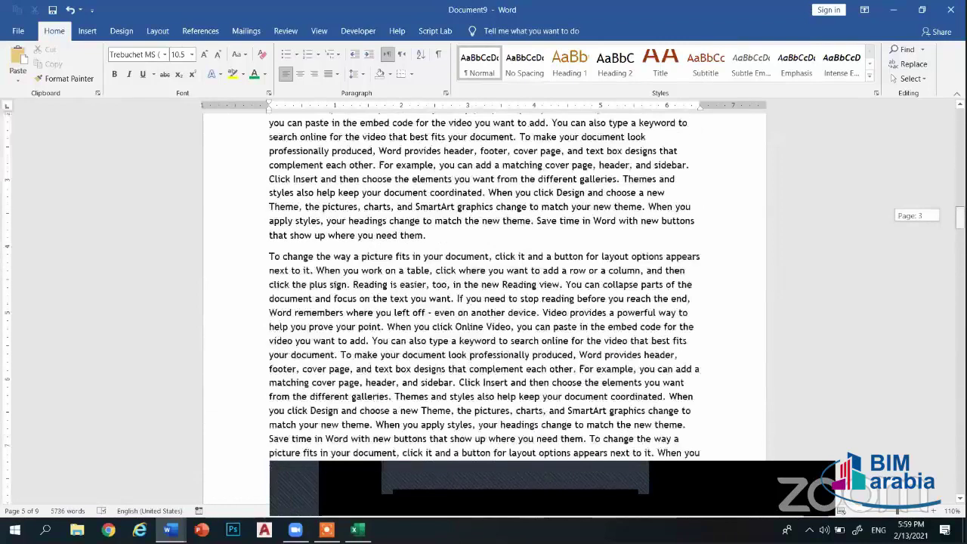
scroll(484, 287, "down", 10)
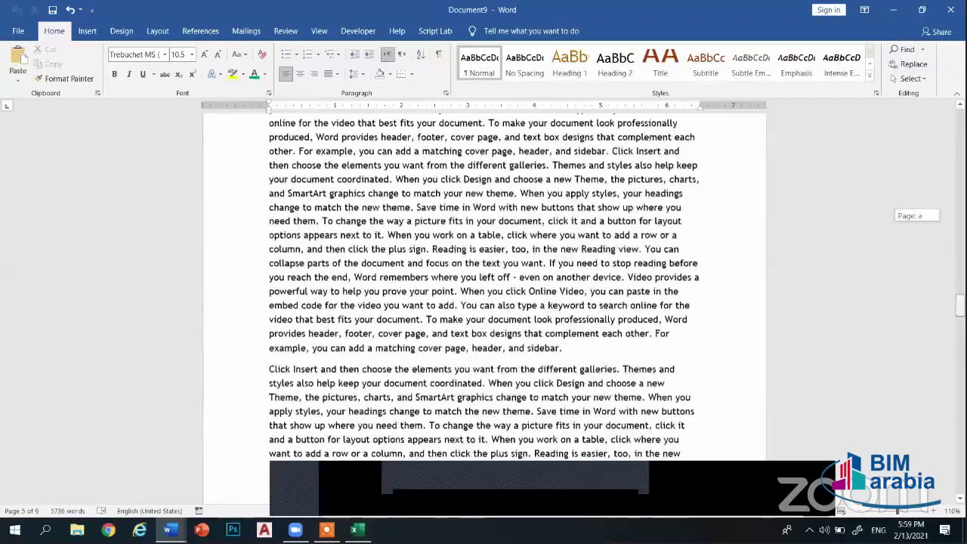
scroll(484, 288, "down", 3)
scroll(484, 288, "down", 3)
scroll(484, 288, "down", 3)
scroll(484, 288, "down", 2)
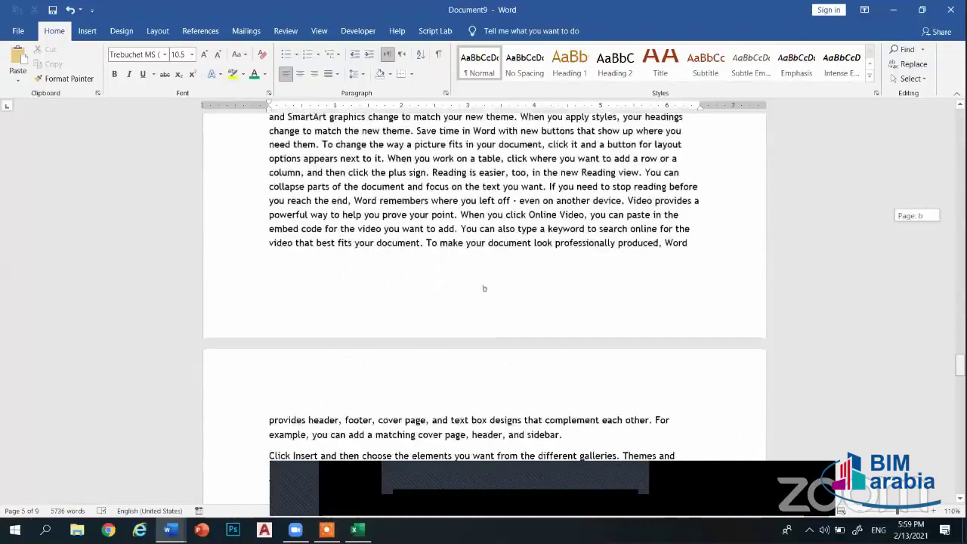
scroll(484, 288, "down", 3)
scroll(485, 288, "down", 3)
scroll(484, 288, "down", 3)
scroll(484, 288, "down", 3)
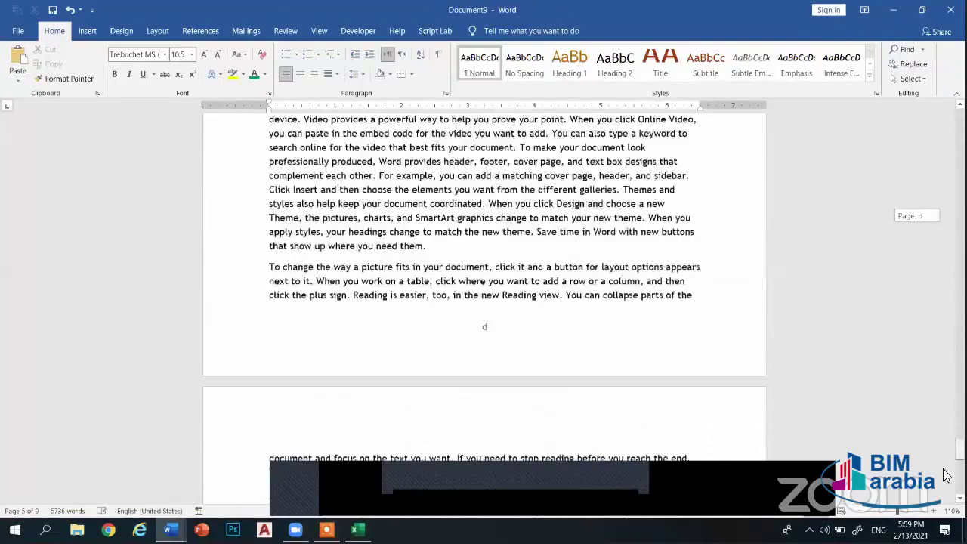
left_click_drag(946, 474, 850, 491)
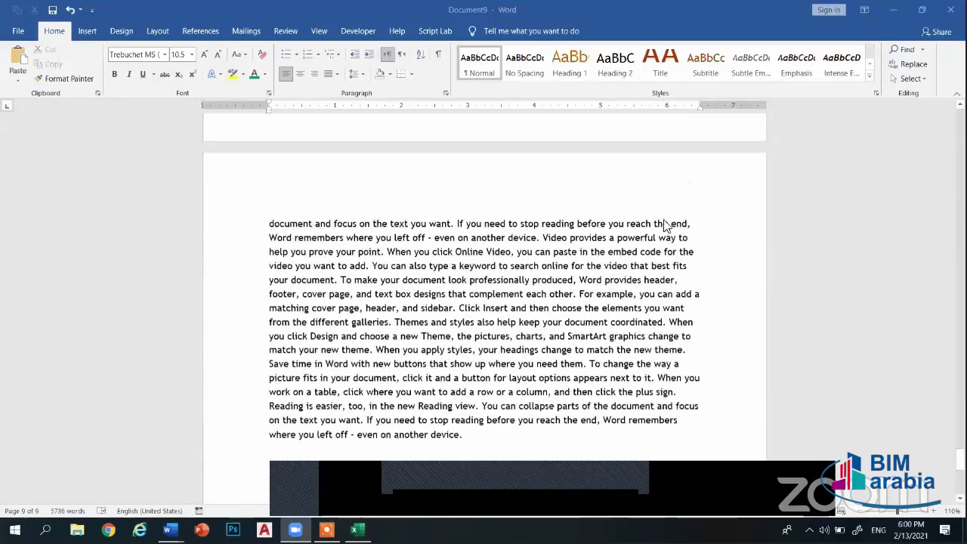
scroll(672, 234, "up", 3)
scroll(680, 249, "up", 2)
scroll(684, 261, "up", 2)
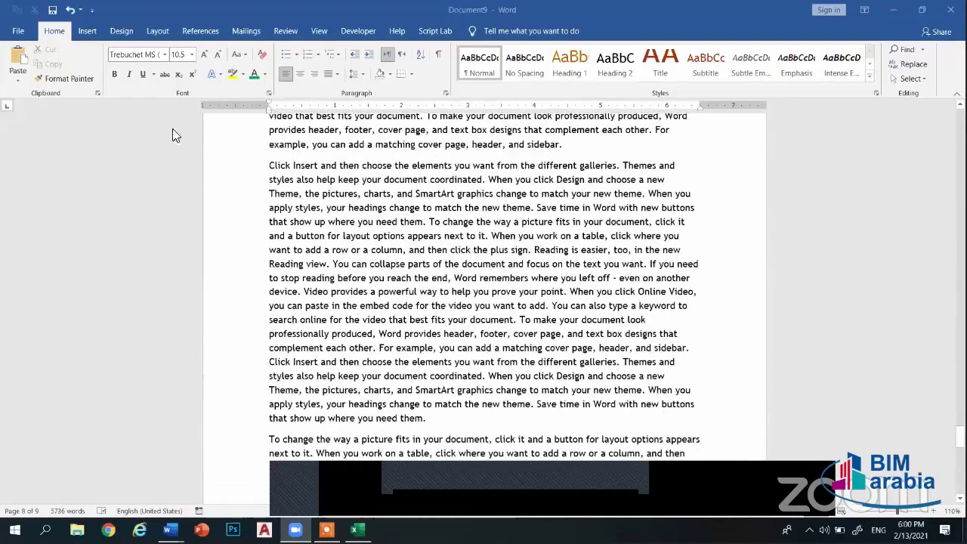
scroll(378, 255, "up", 2)
scroll(529, 280, "up", 2)
scroll(458, 345, "up", 3)
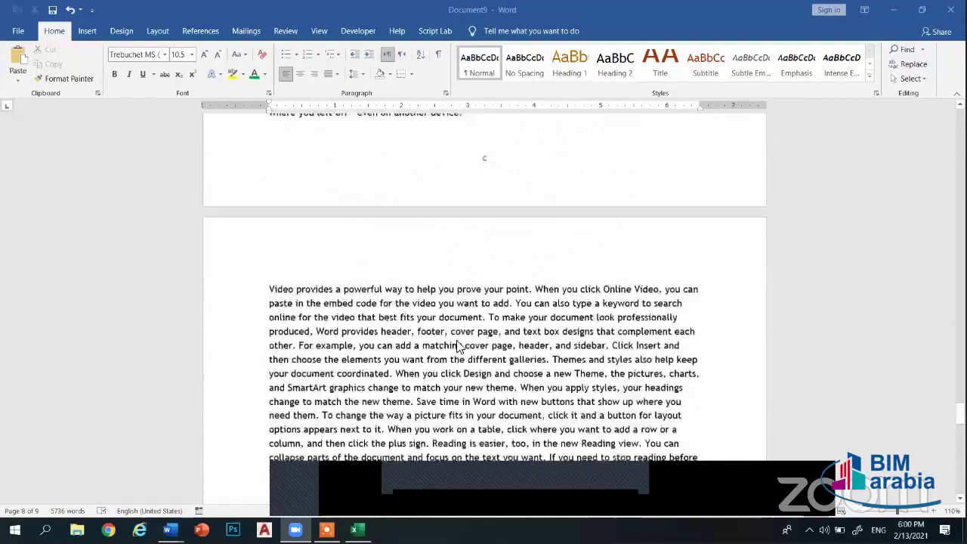
scroll(470, 360, "up", 2)
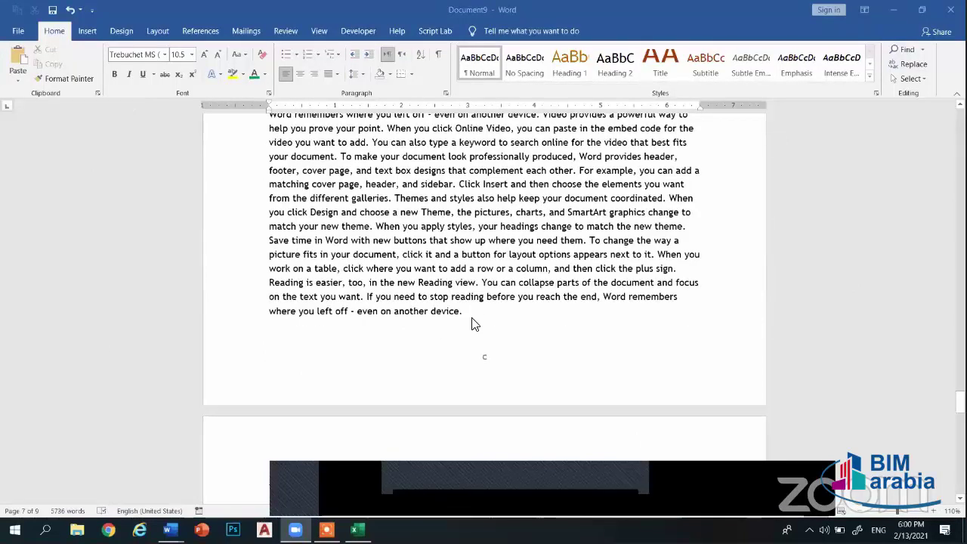
scroll(553, 320, "up", 2)
scroll(544, 241, "up", 2)
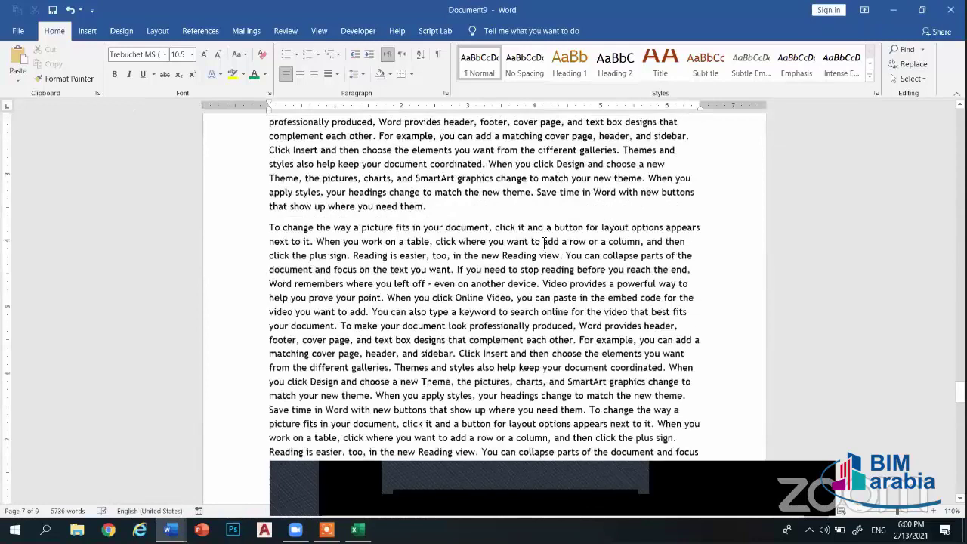
scroll(544, 242, "up", 3)
scroll(522, 235, "up", 3)
Minimize Word, then bring the Document9 window back
left_click(894, 10)
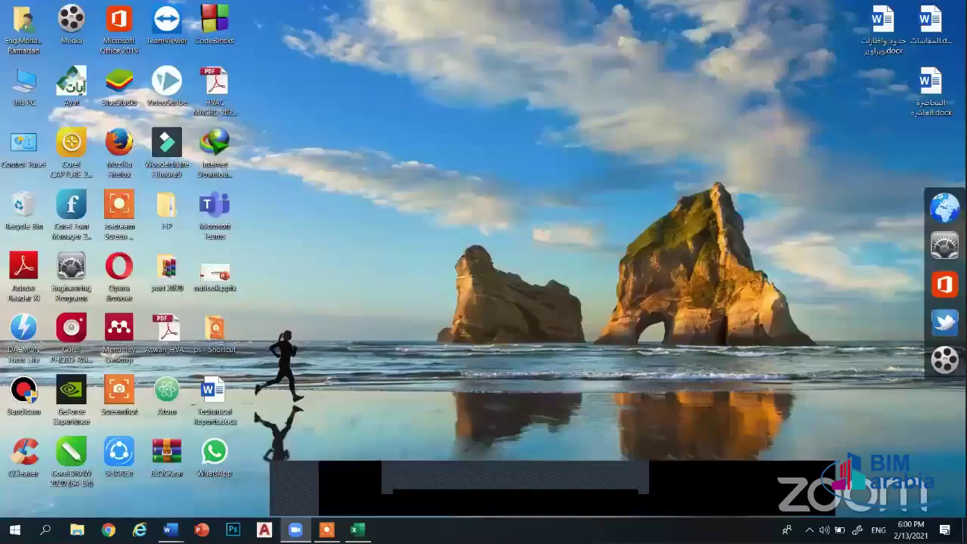
mouse_move(171, 529)
left_click(238, 473)
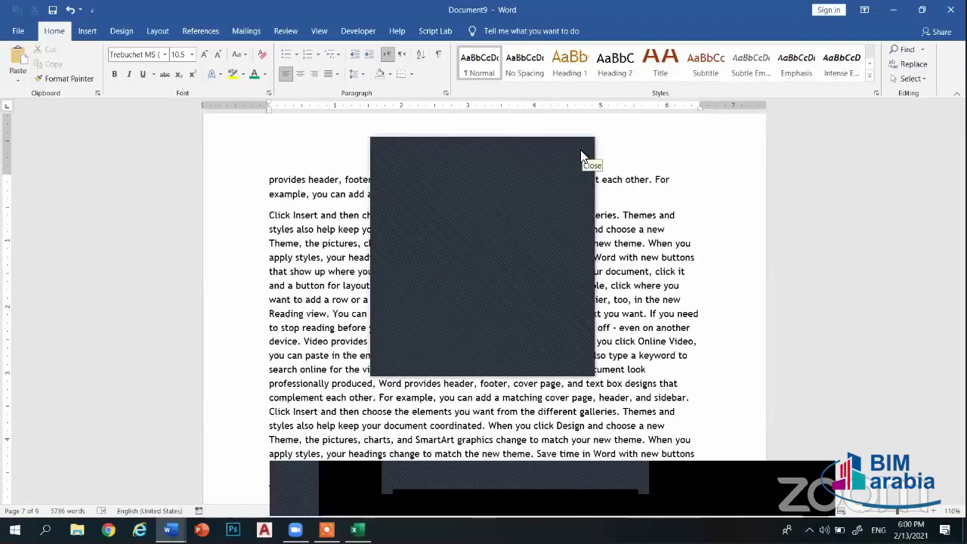
Browse the Page Number Current Position options, then close Document9 to get the save prompt
left_click(582, 157)
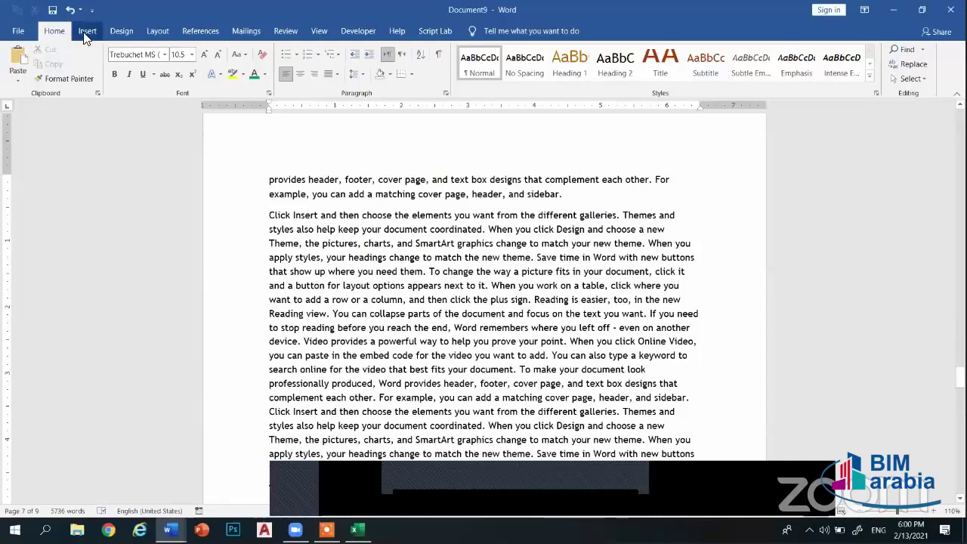
left_click(89, 32)
left_click(660, 73)
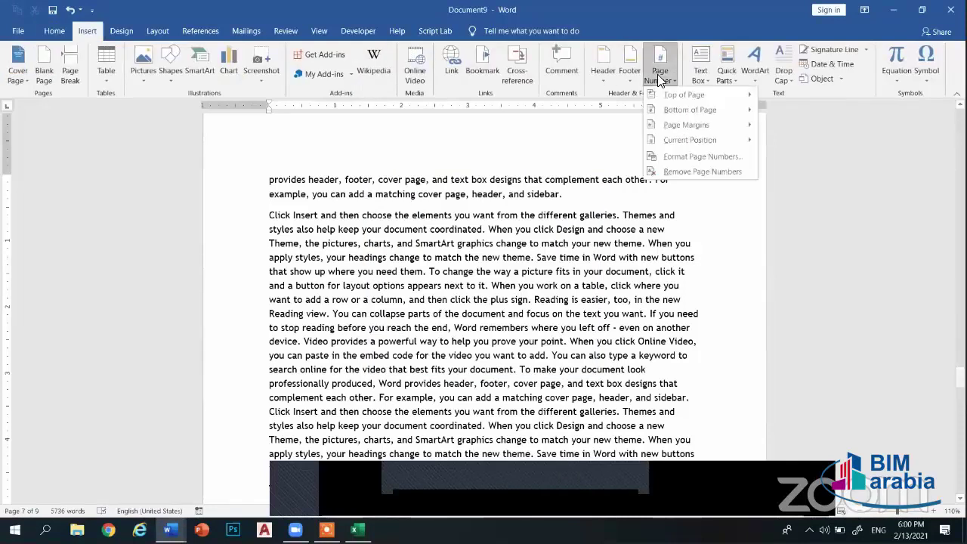
mouse_move(688, 142)
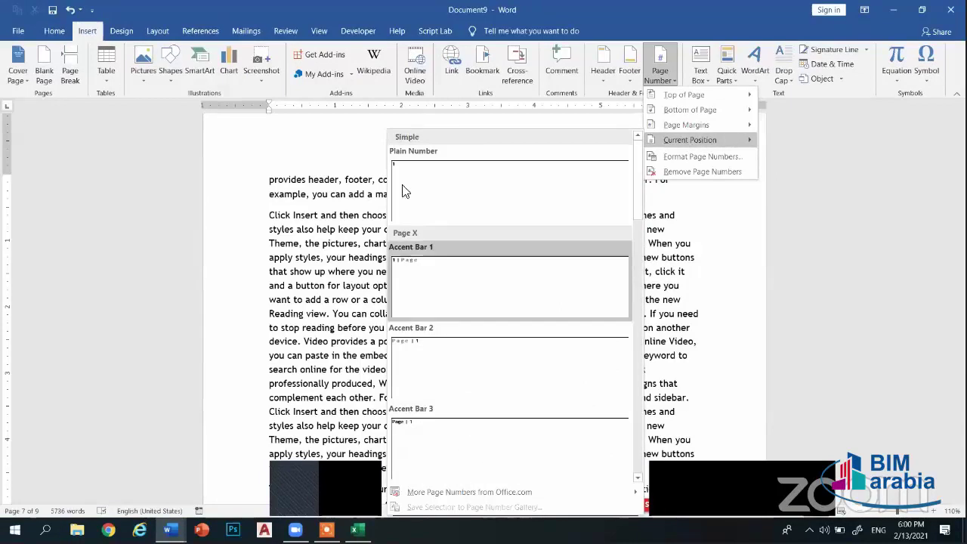
left_click(273, 361)
scroll(460, 220, "down", 1)
scroll(517, 219, "up", 2)
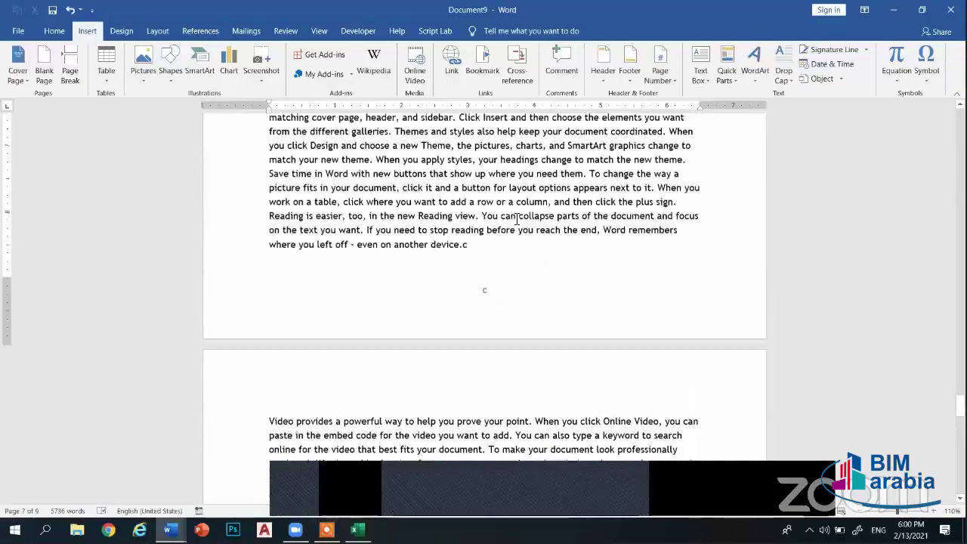
scroll(517, 220, "up", 3)
scroll(517, 220, "up", 2)
scroll(516, 220, "up", 2)
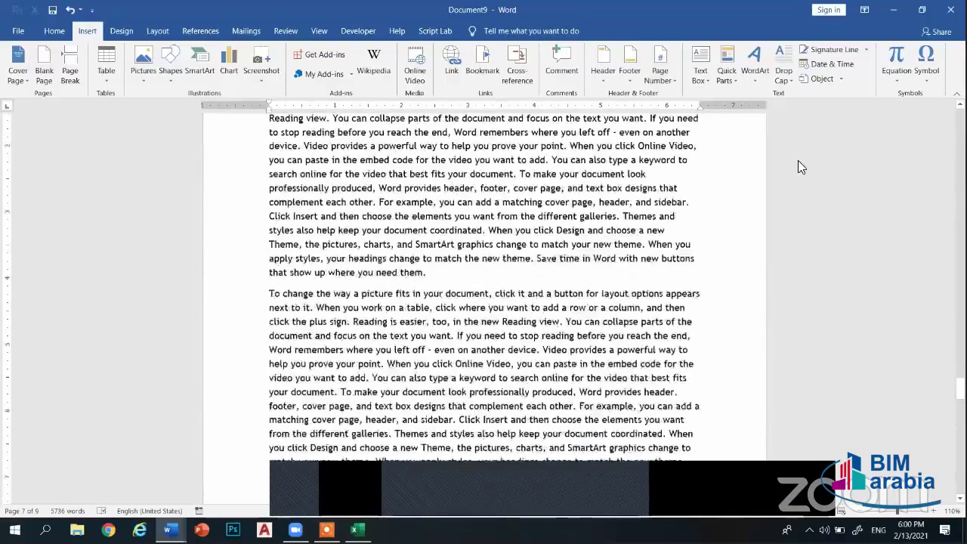
scroll(466, 296, "down", 3)
scroll(466, 295, "down", 6)
key("alt+F4")
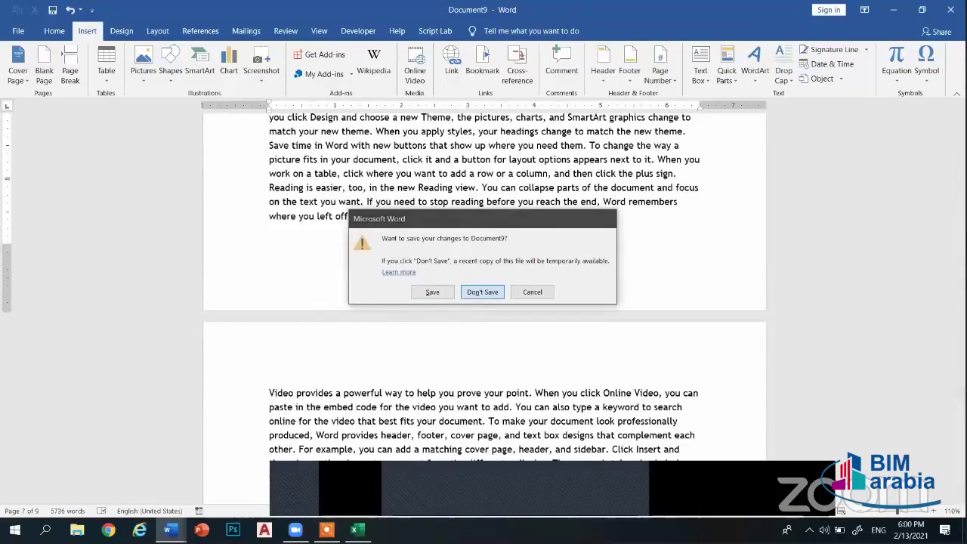
Discard Document9, open a maximized blank document, and fill it with =RAND(18,20) sample text
key("n")
right_click(170, 529)
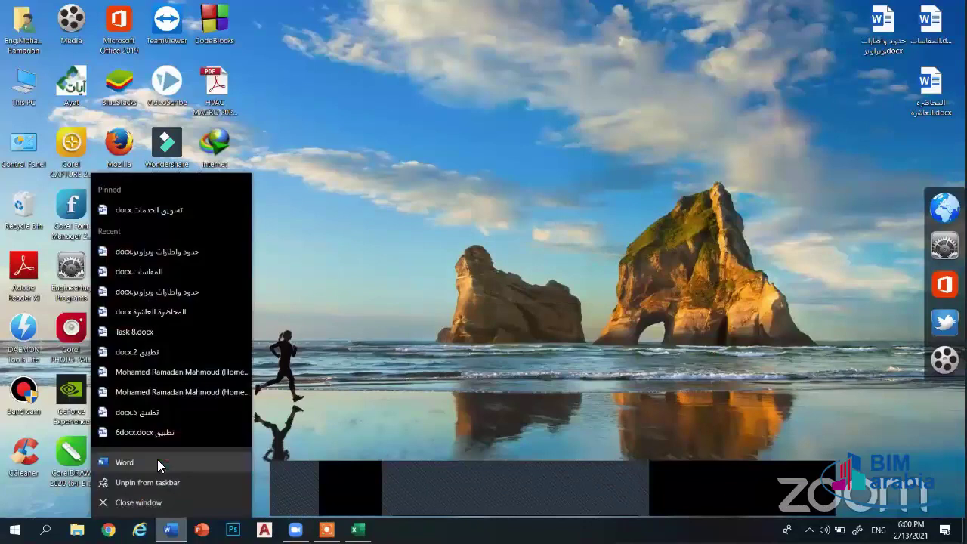
left_click(157, 459)
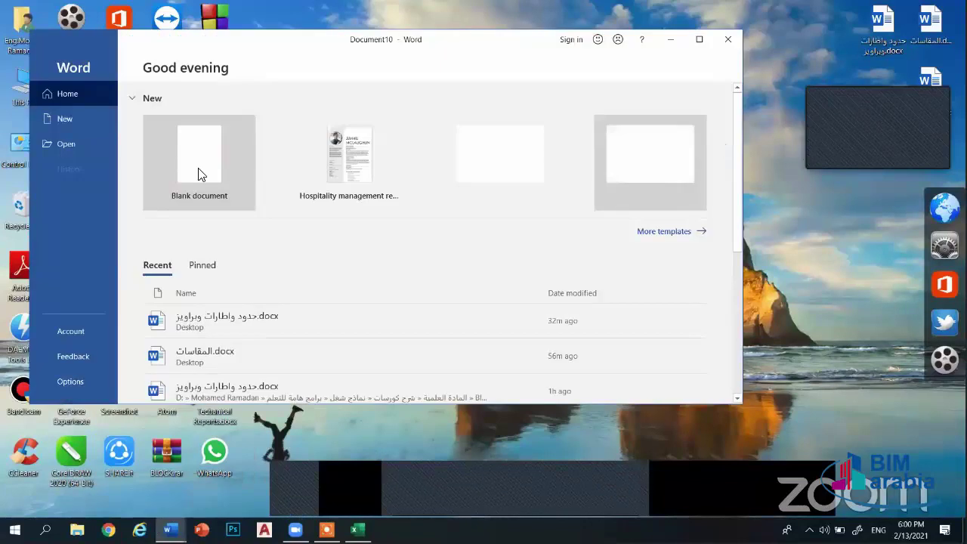
left_click(199, 170)
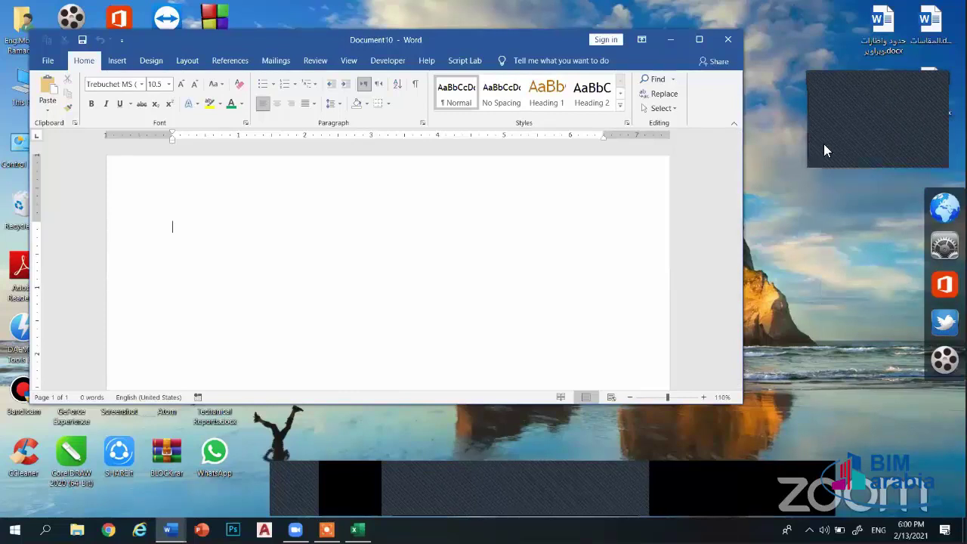
left_click(699, 39)
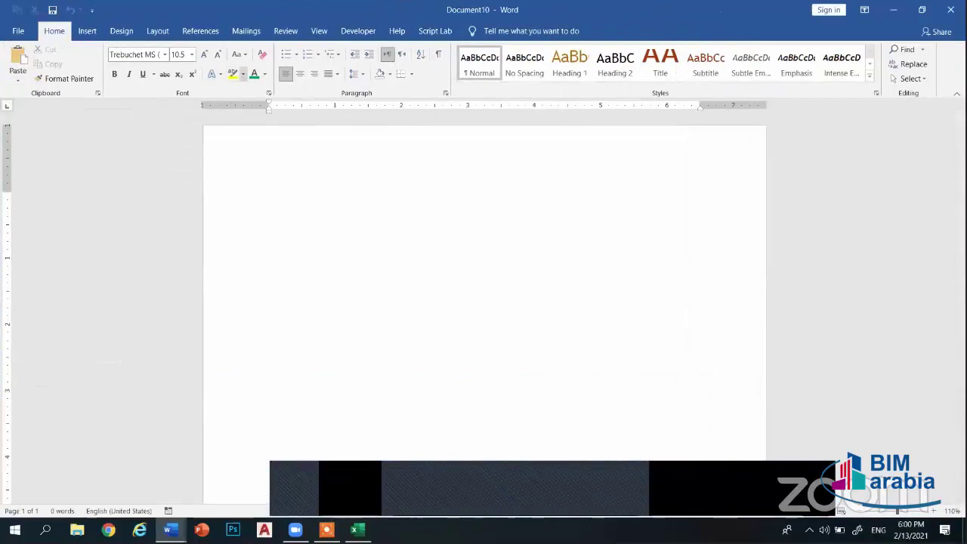
type("=RAND(18,20")
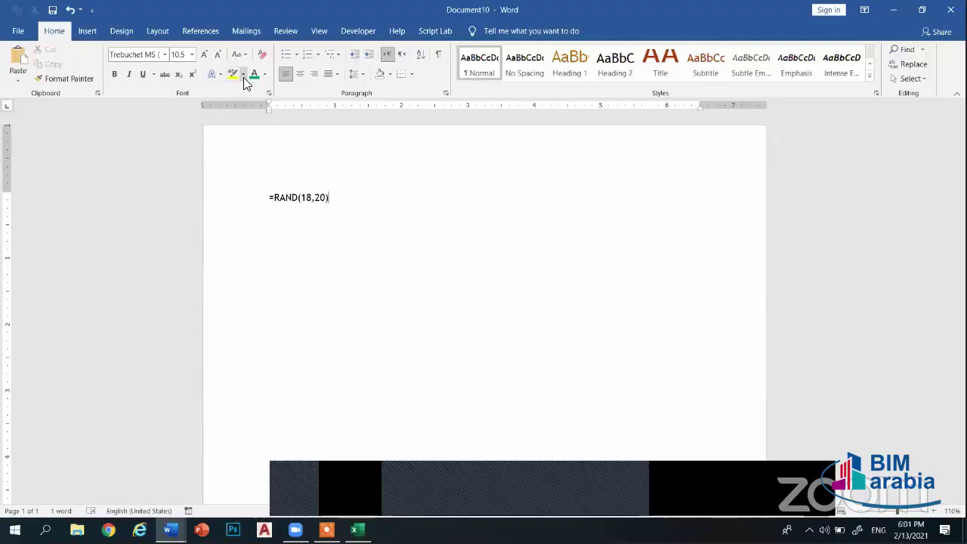
key("Return")
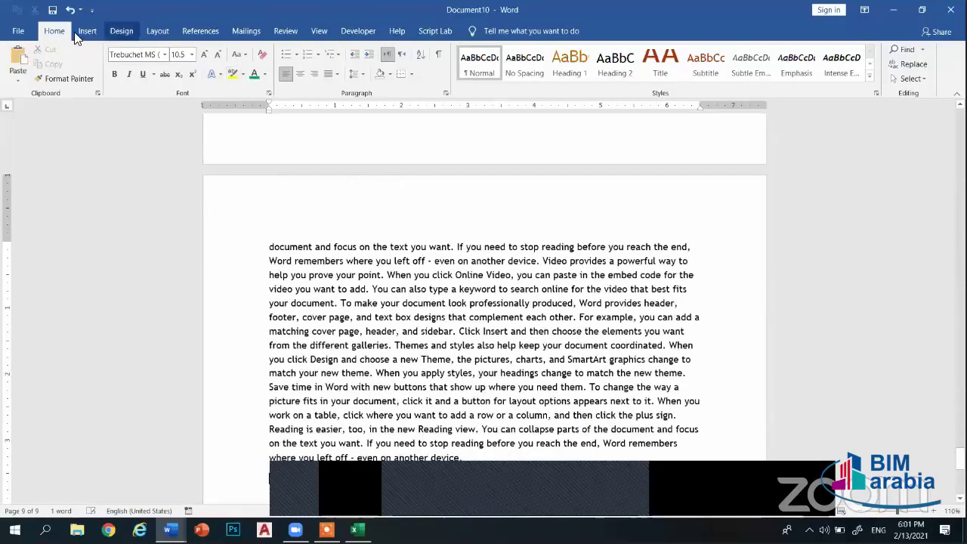
Insert a plain page number 9 at the current position after the sample text
left_click(86, 31)
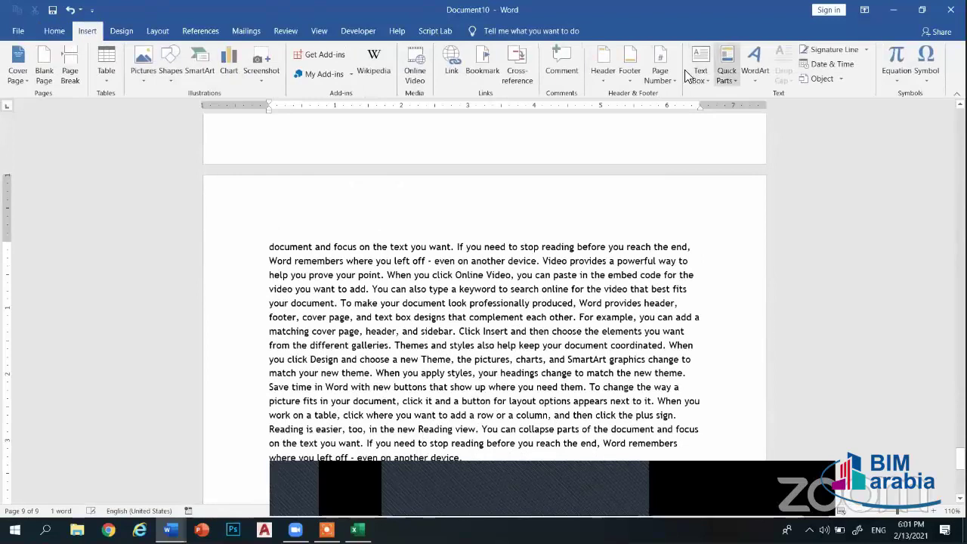
left_click(659, 71)
mouse_move(683, 140)
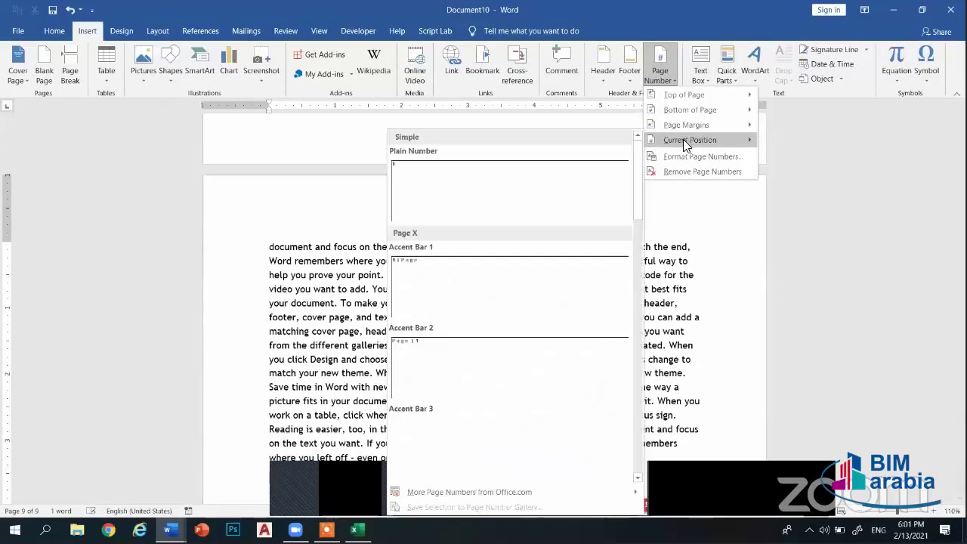
left_click(417, 194)
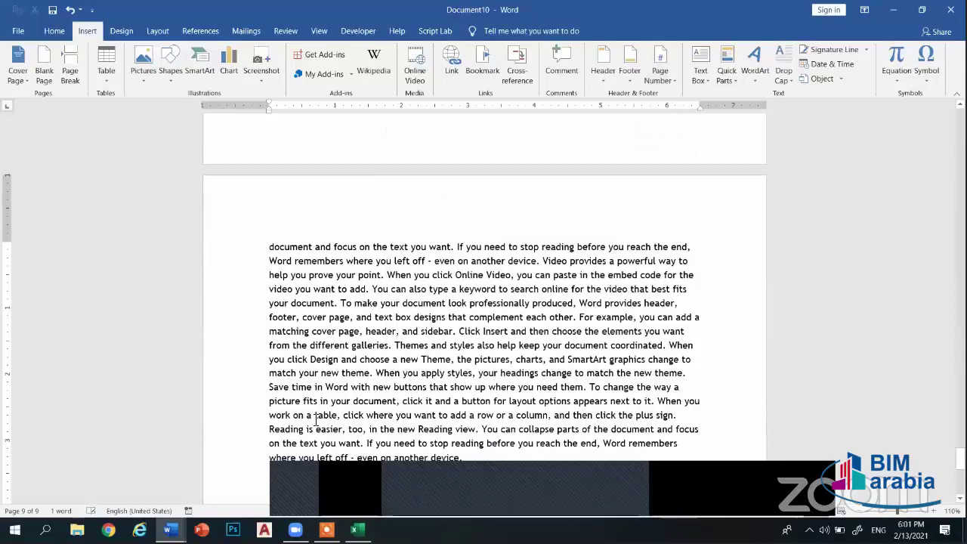
scroll(267, 402, "down", 5)
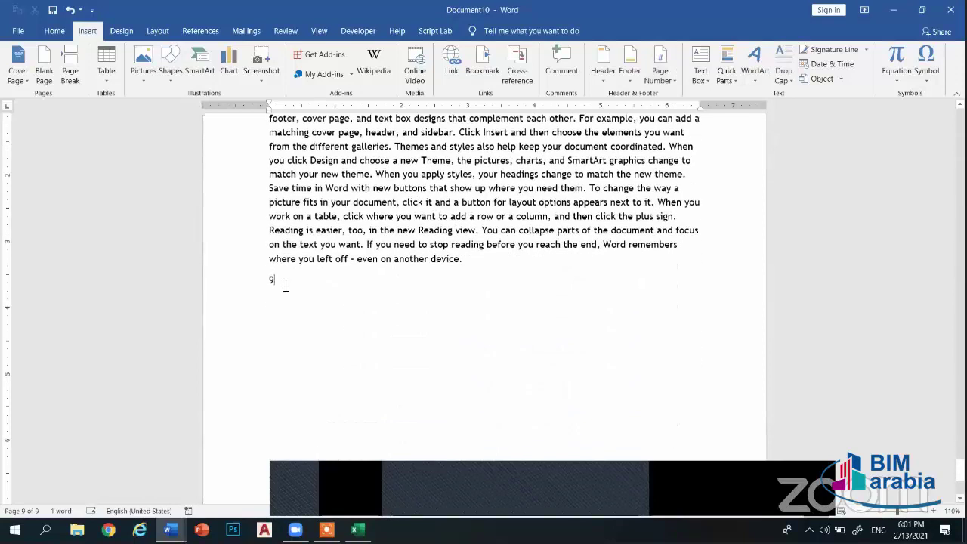
left_click(287, 285)
Insert a Mosaic-style page number right after "another device."
scroll(281, 211, "up", 2)
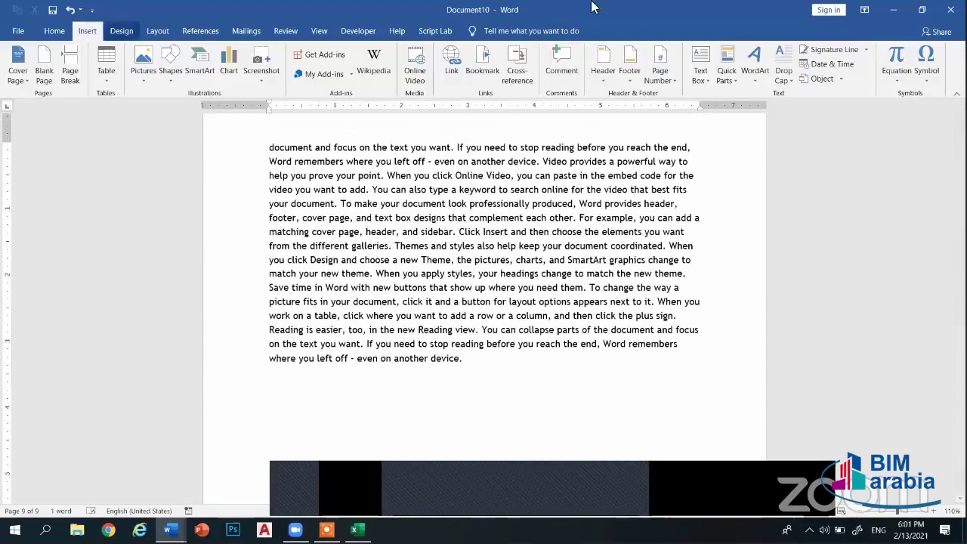
left_click(671, 78)
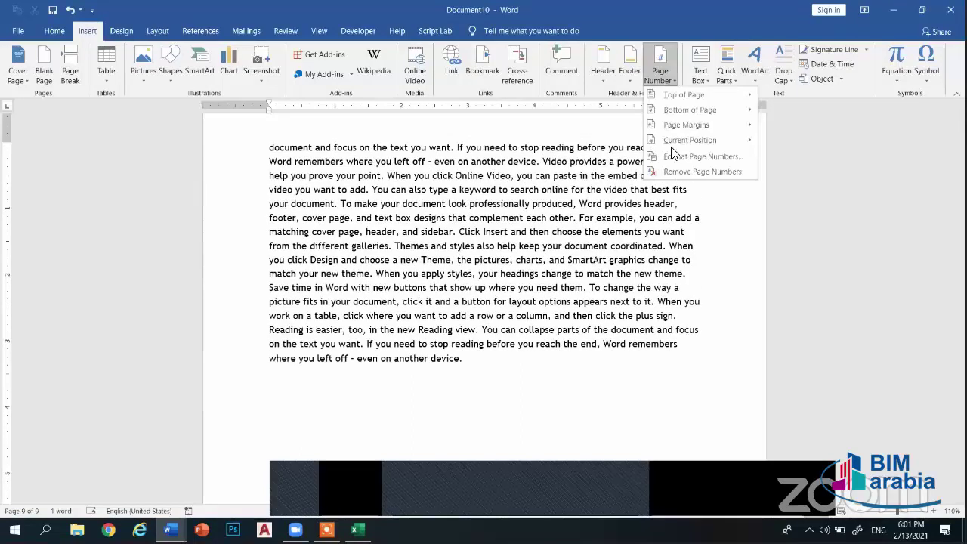
mouse_move(678, 146)
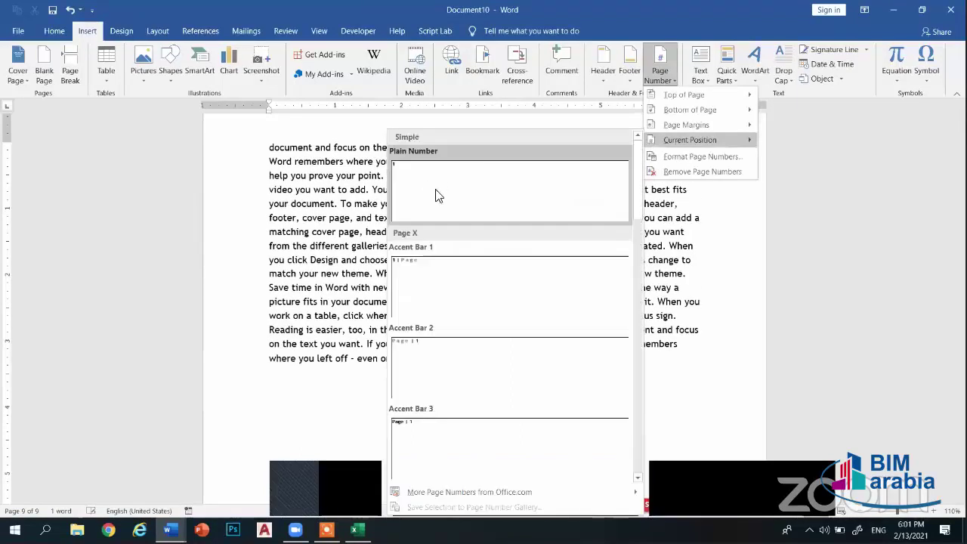
scroll(475, 320, "down", 10)
scroll(470, 321, "down", 2)
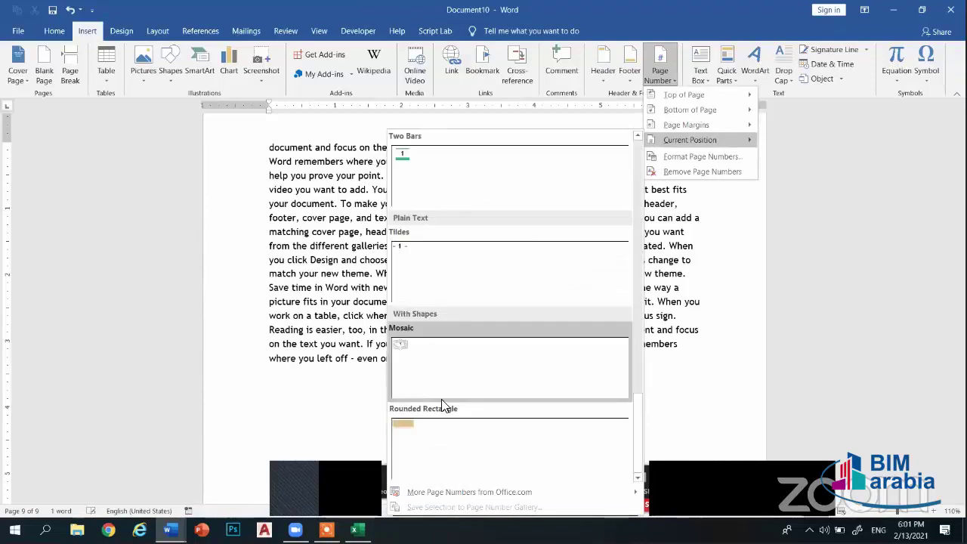
left_click(424, 359)
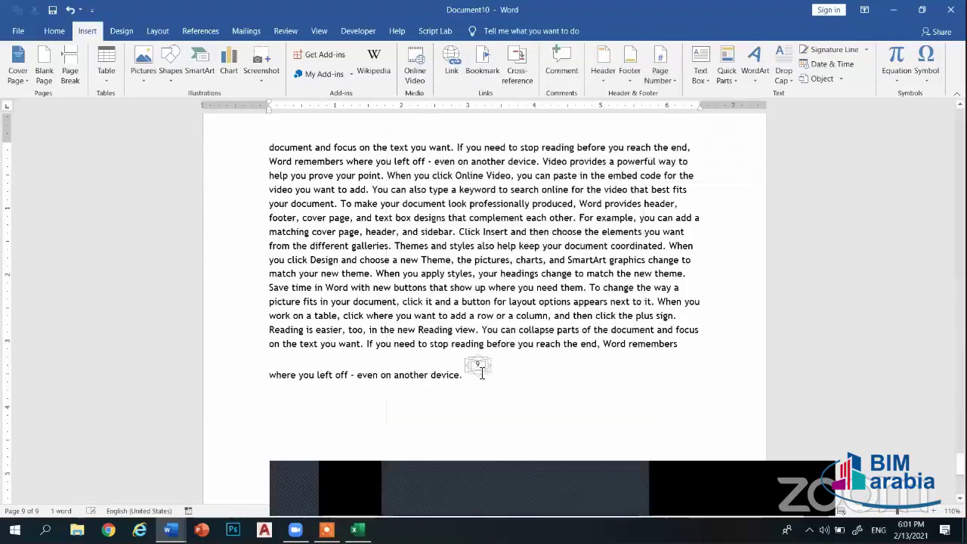
Stretch and reposition the Mosaic page-number shape after "device.", then delete it
left_click(482, 371)
mouse_move(496, 387)
left_mouse_down()
mouse_move(497, 433)
mouse_move(479, 381)
left_mouse_up()
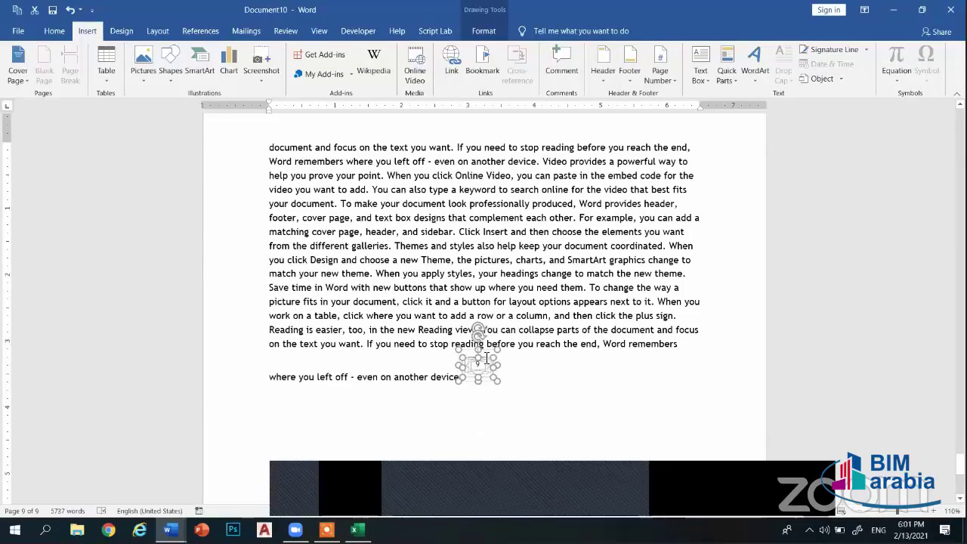
mouse_move(487, 358)
left_mouse_down()
mouse_move(489, 371)
mouse_move(474, 382)
left_mouse_up()
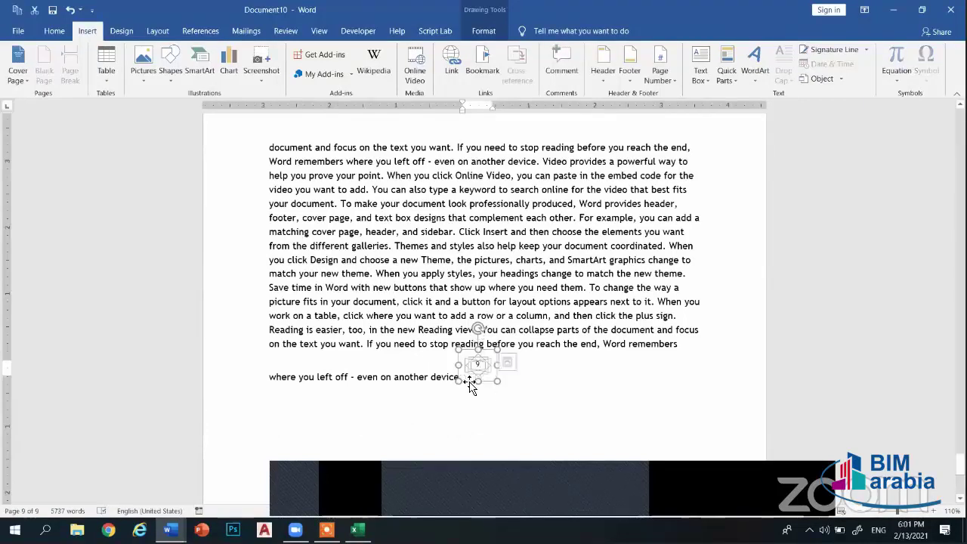
left_click(476, 378)
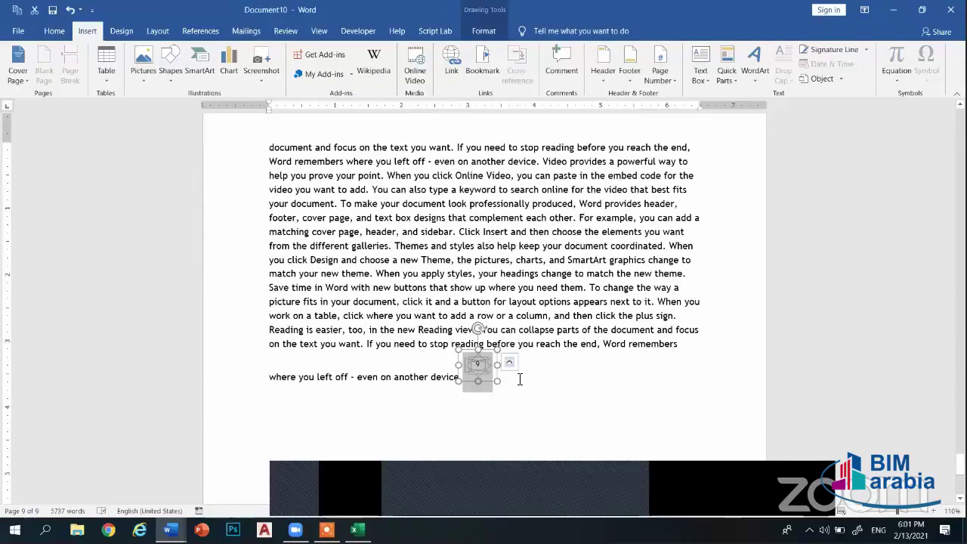
key("Delete")
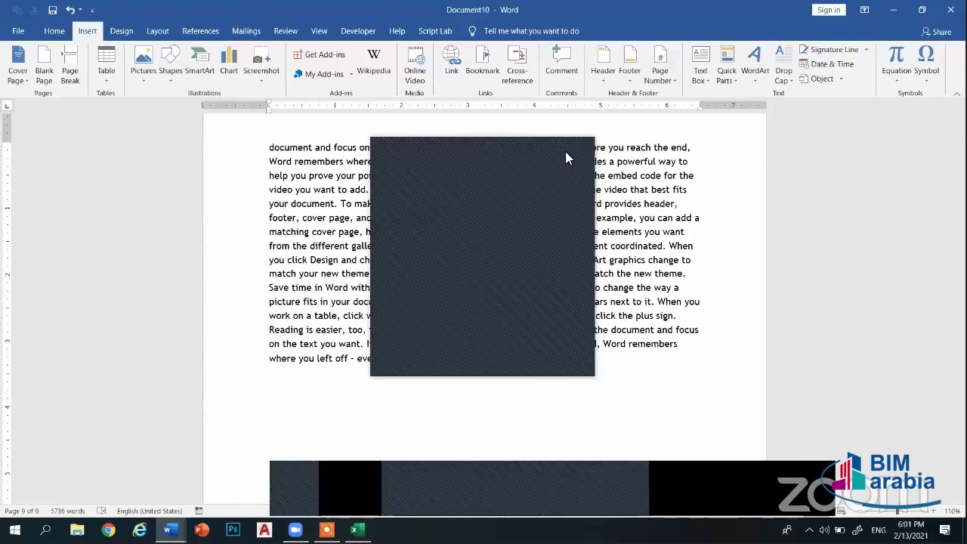
Add a "Page | 9" page number in the left page margin
scroll(553, 218, "up", 3)
scroll(576, 211, "up", 4)
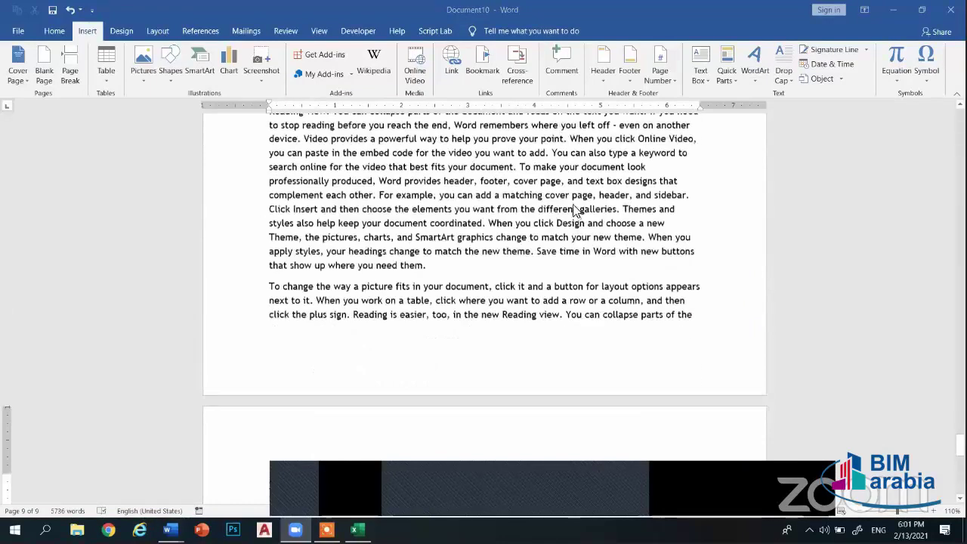
scroll(576, 212, "up", 3)
scroll(576, 211, "up", 3)
scroll(575, 211, "up", 3)
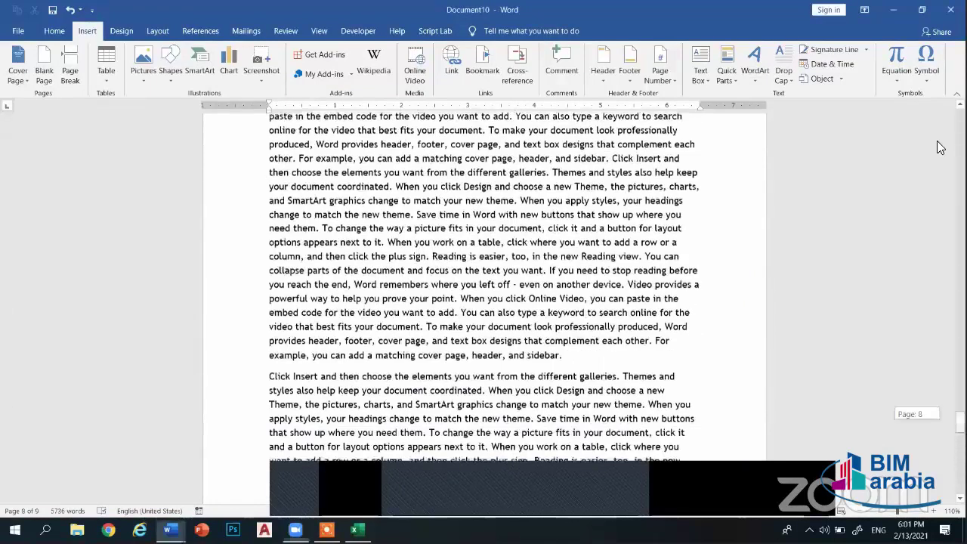
left_click_drag(960, 423, 960, 127)
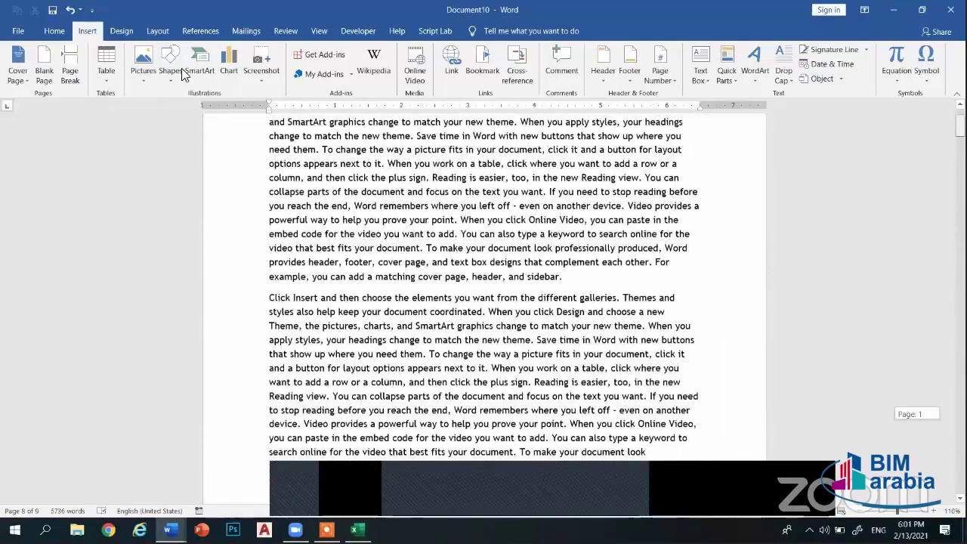
left_click(660, 75)
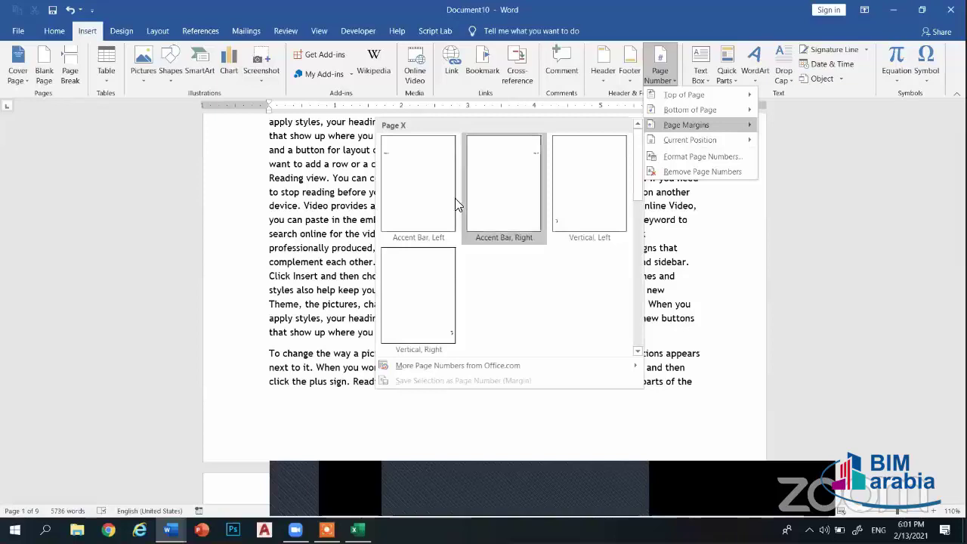
left_click(421, 190)
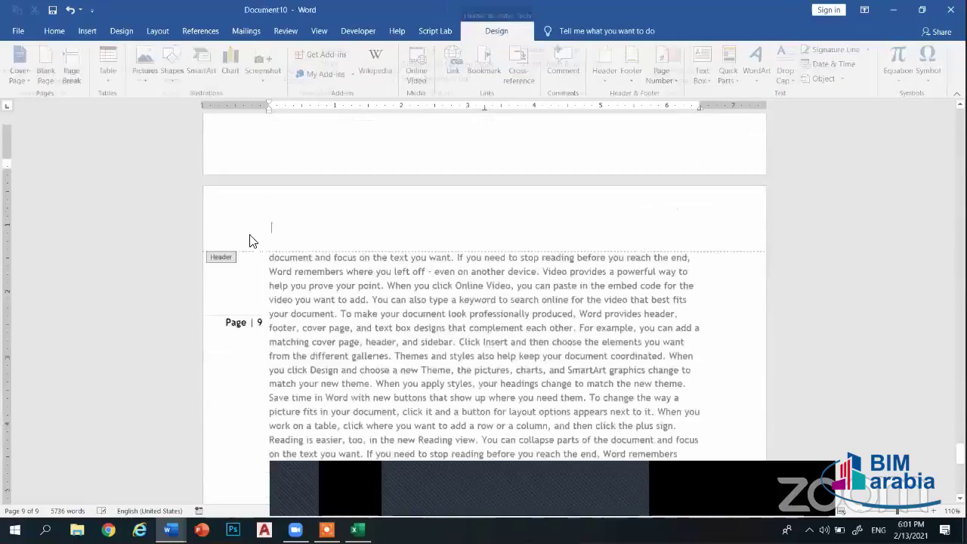
Scroll through the pages and close Header and Footer editing
scroll(327, 227, "down", 3)
scroll(325, 221, "down", 3)
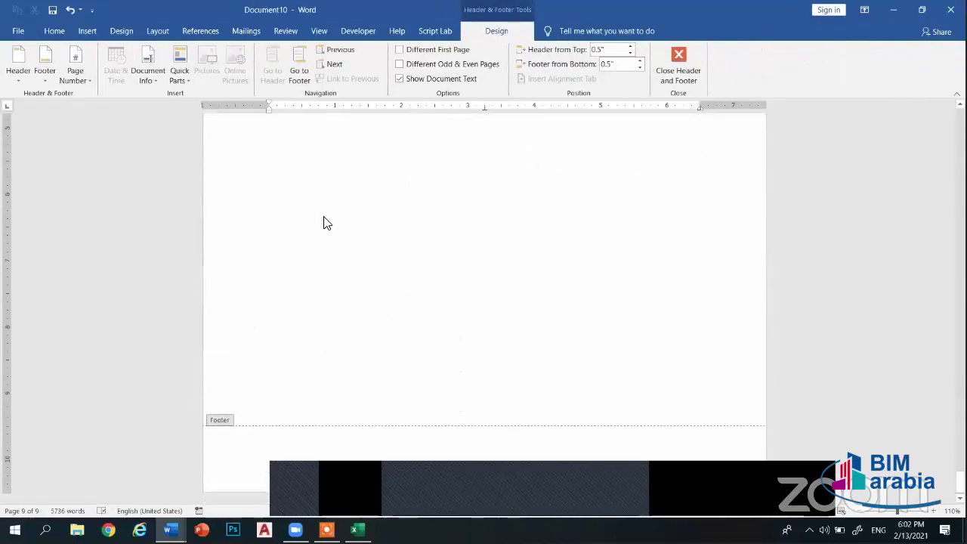
scroll(278, 201, "up", 5)
scroll(245, 232, "up", 2)
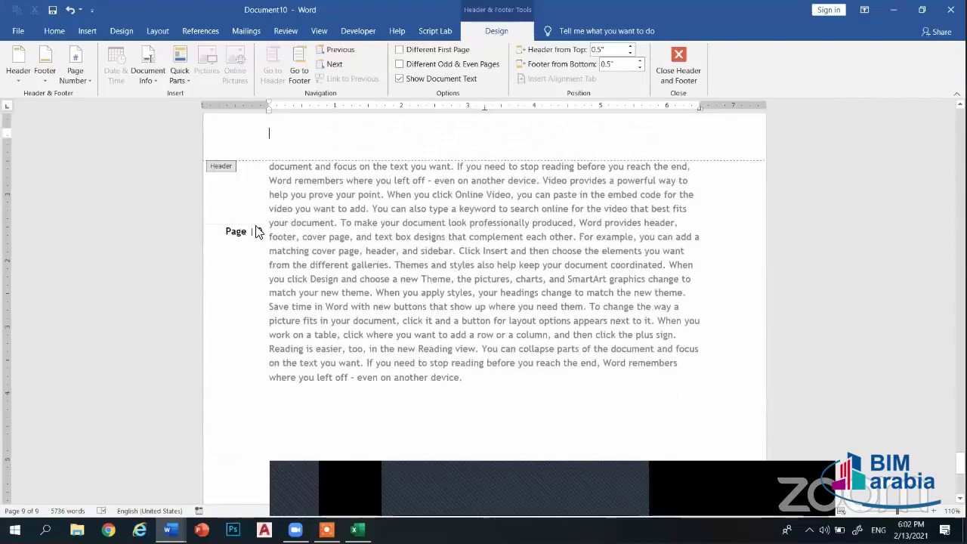
scroll(257, 232, "up", 5)
scroll(257, 227, "up", 3)
scroll(242, 272, "up", 5)
scroll(267, 314, "up", 2)
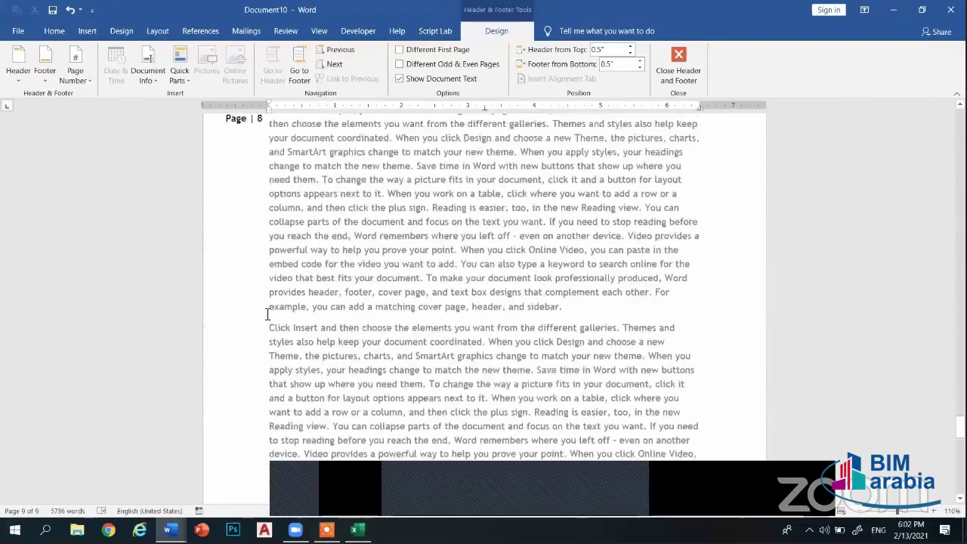
scroll(242, 317, "up", 5)
scroll(242, 317, "up", 3)
scroll(242, 318, "up", 4)
scroll(241, 235, "up", 1)
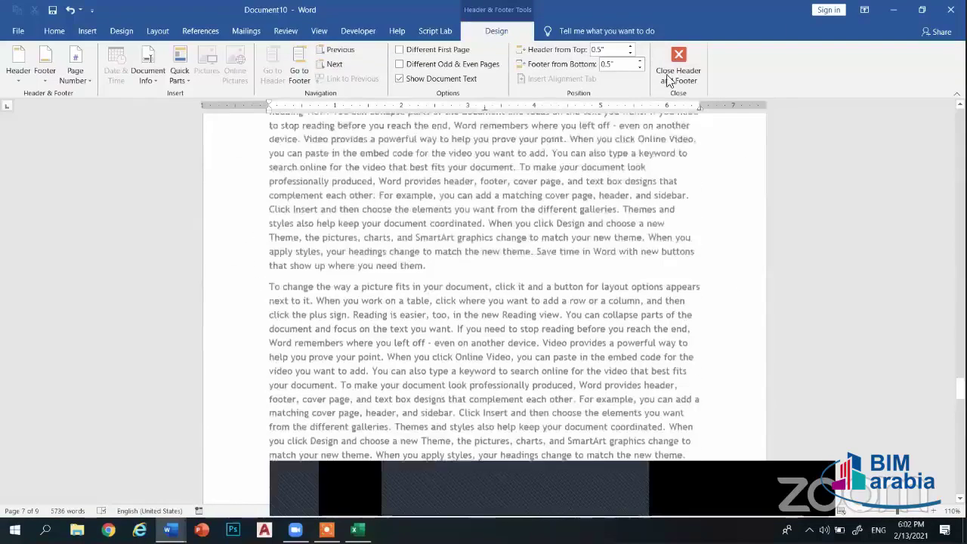
left_click(673, 76)
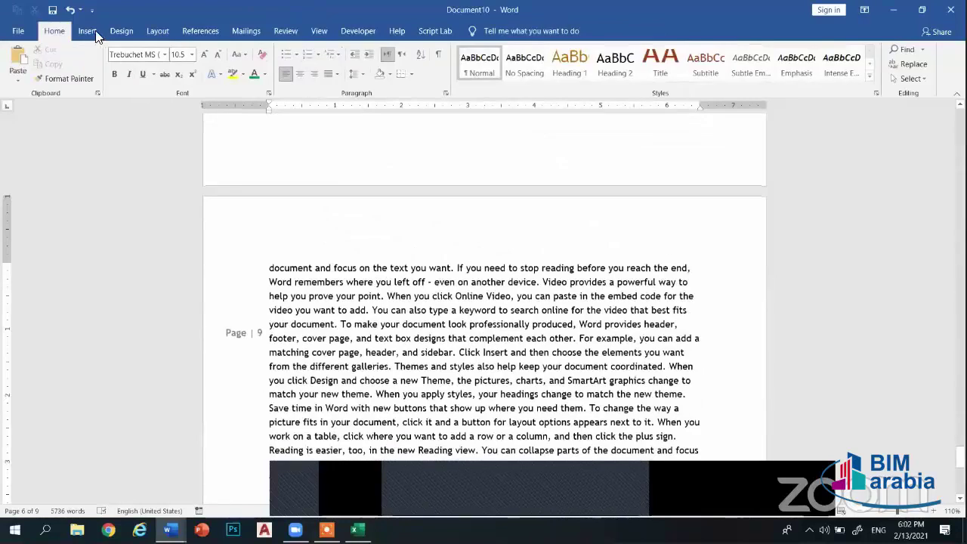
Insert a Bold Numbers "Page 9 of 9" page number after page 9's last sentence
left_click(87, 31)
left_click(660, 72)
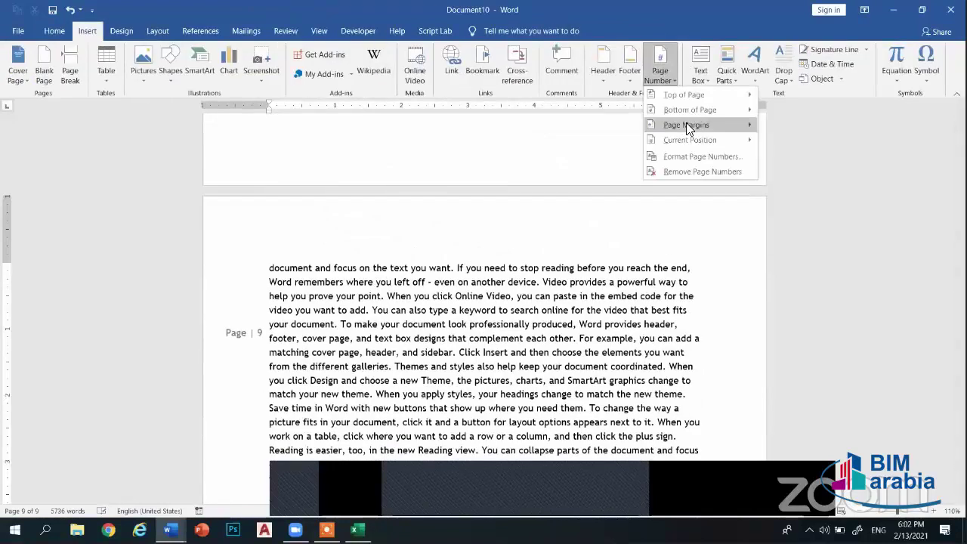
mouse_move(690, 139)
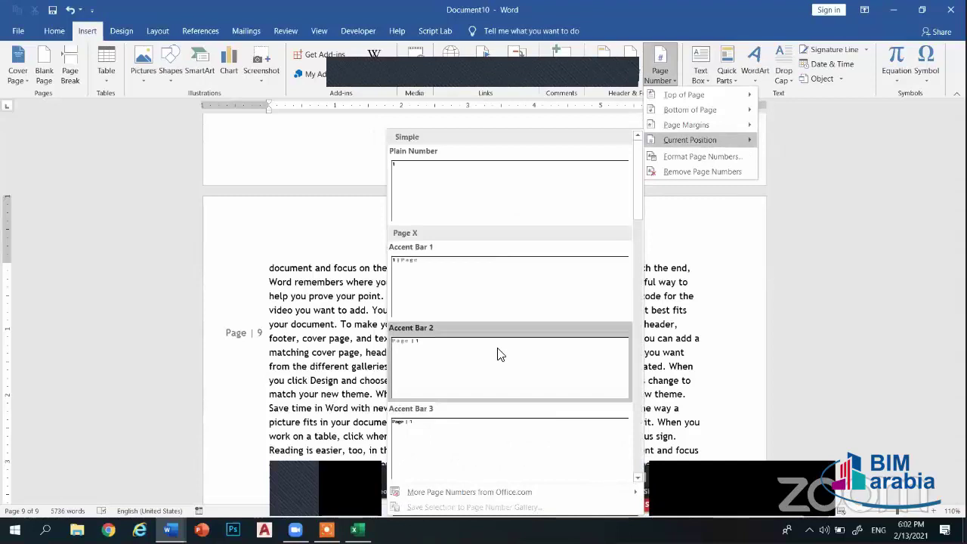
scroll(499, 355, "down", 5)
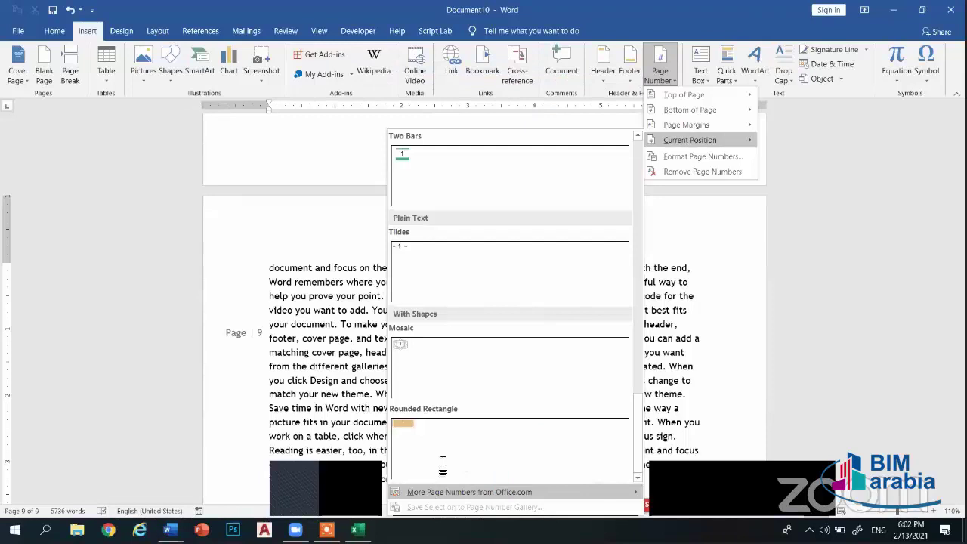
left_click(617, 149)
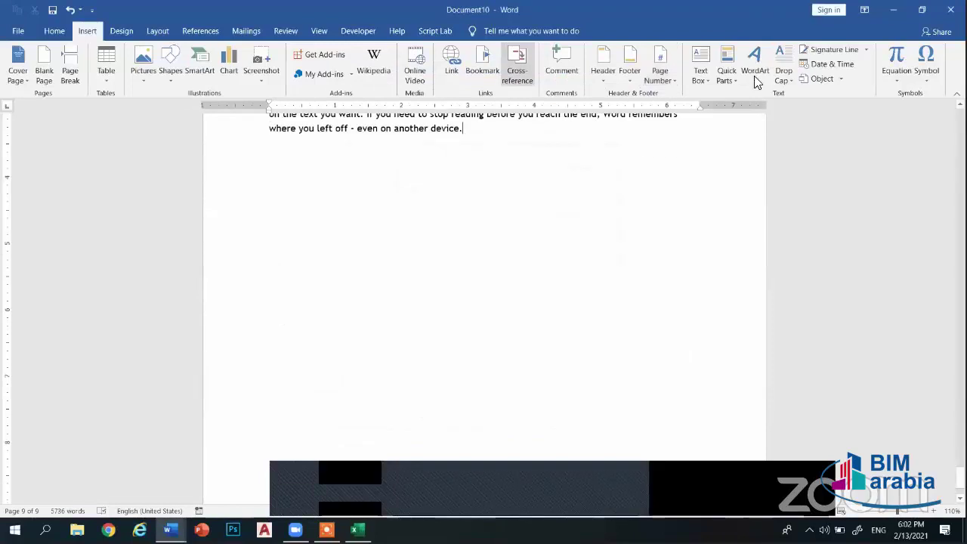
left_click(659, 76)
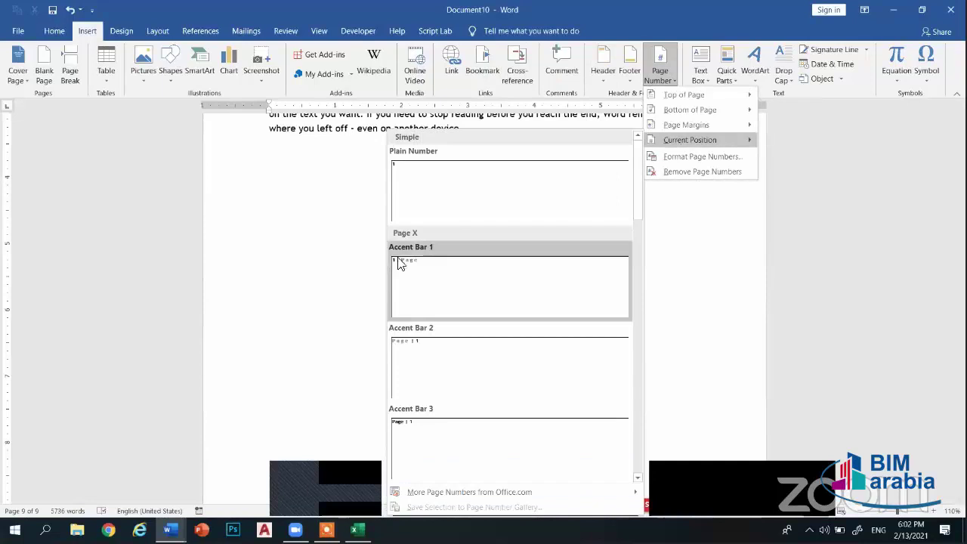
scroll(428, 326, "down", 3)
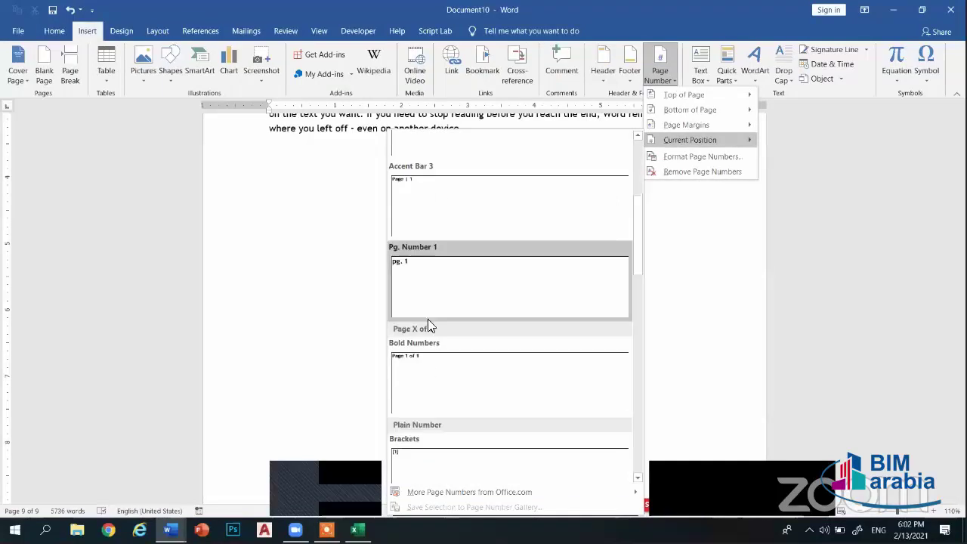
left_click(423, 365)
Push "Page 9 of 9" onto its own line three lines further down the page
scroll(480, 140, "up", 2)
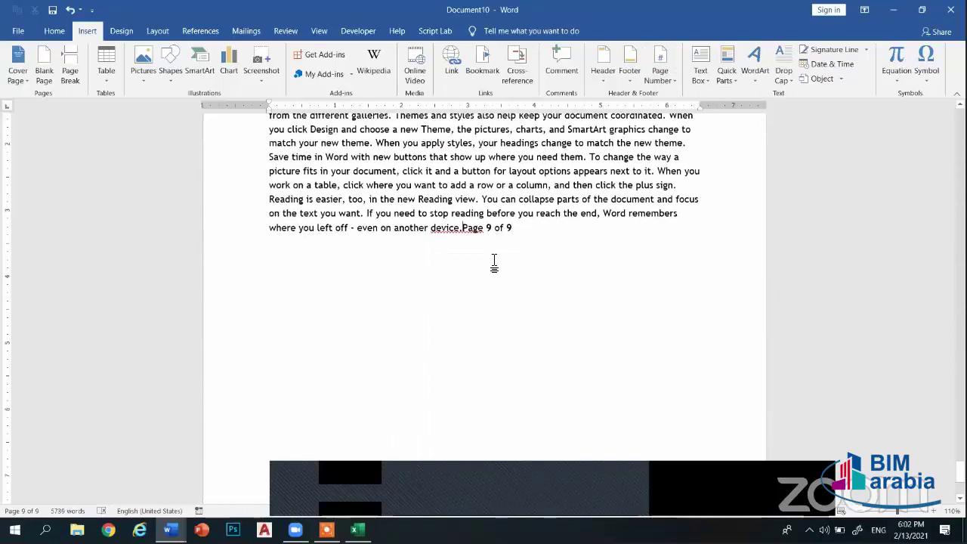
key("Return")
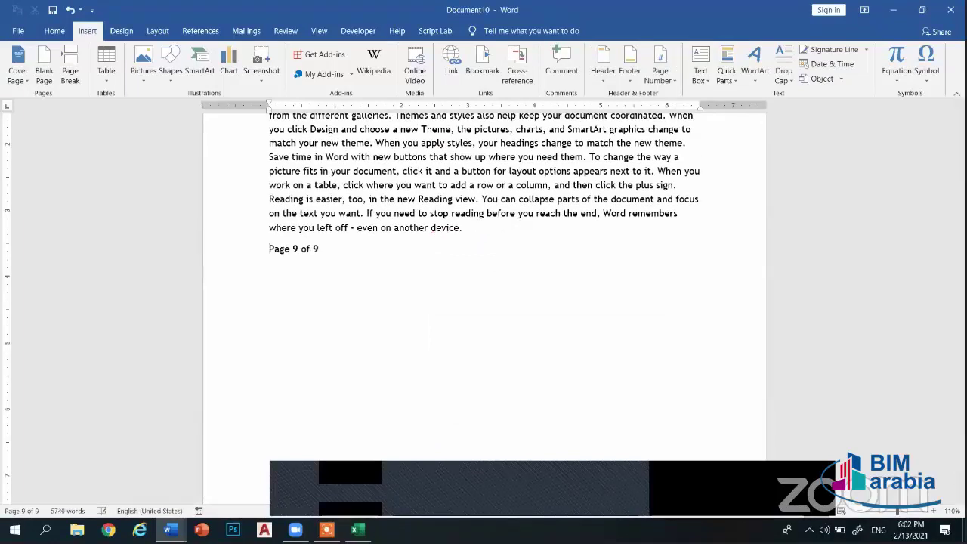
key("Return")
key("Return")
key("Return")
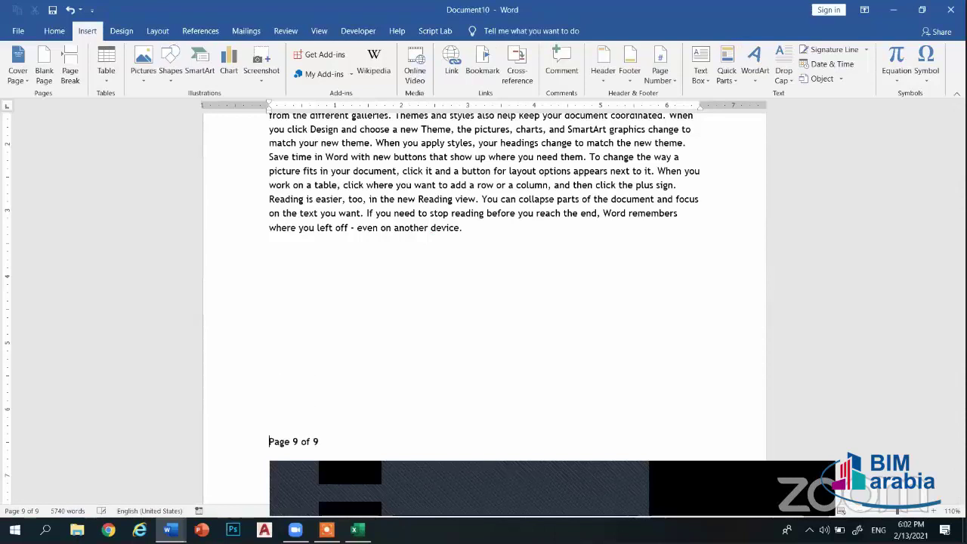
scroll(510, 239, "down", 4)
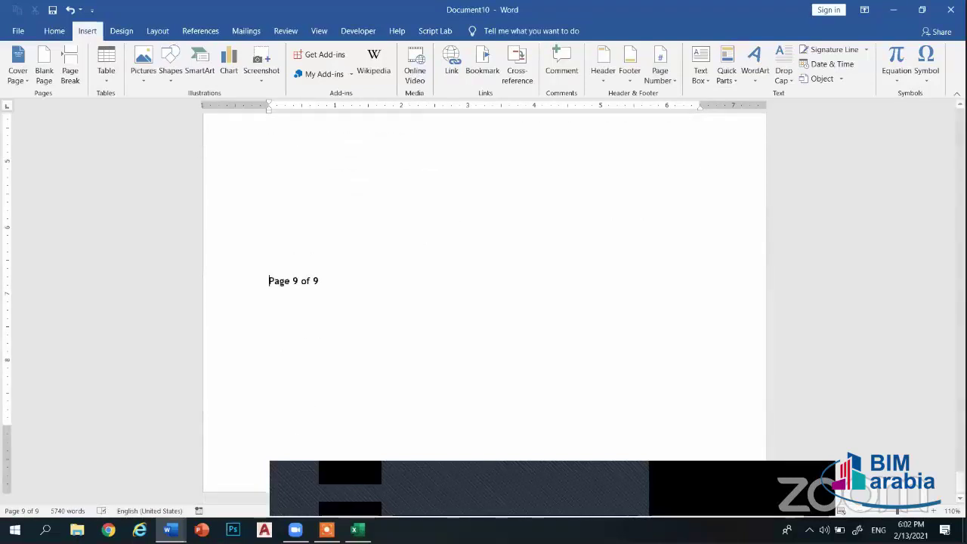
key("Return")
key("Return")
key("Return")
Scroll up from page 9 to page 7's text
scroll(399, 204, "up", 5)
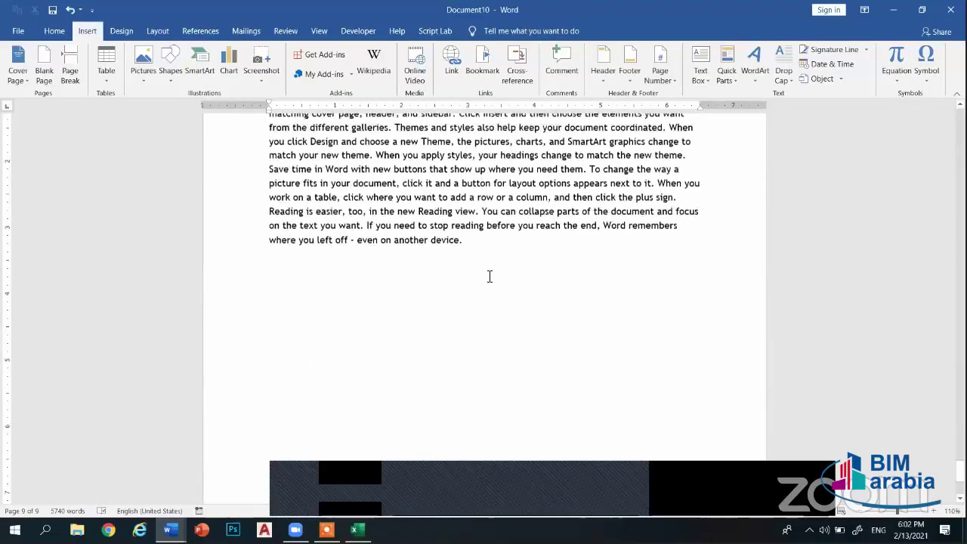
scroll(490, 276, "up", 5)
scroll(521, 343, "up", 5)
scroll(521, 343, "up", 5)
scroll(520, 341, "up", 5)
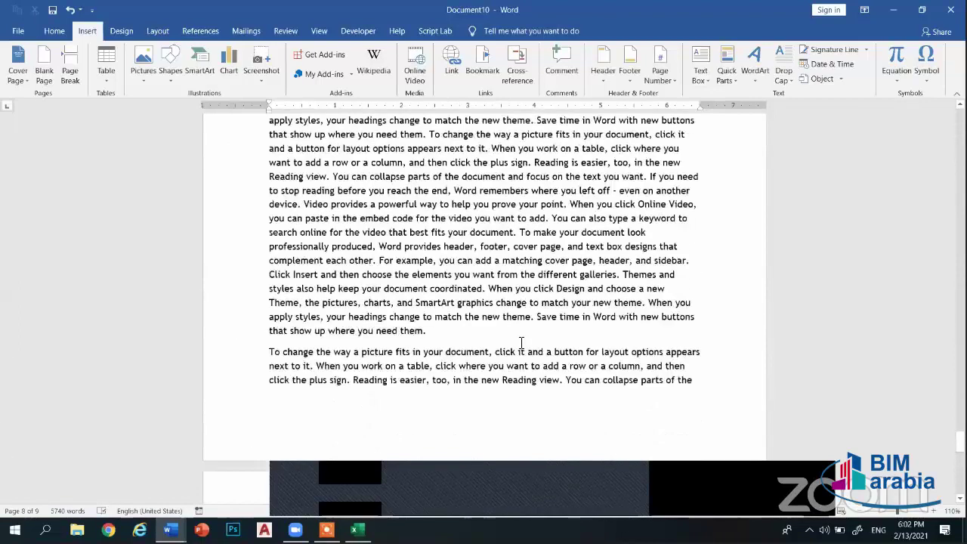
scroll(378, 348, "up", 5)
scroll(257, 333, "up", 3)
left_click(262, 317)
scroll(330, 262, "up", 1)
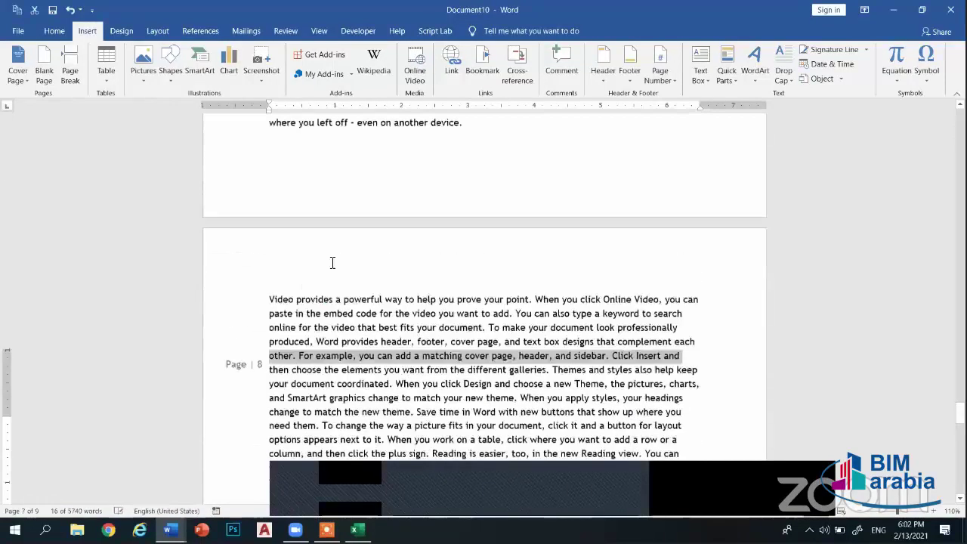
scroll(319, 235, "up", 5)
scroll(319, 235, "up", 5)
scroll(319, 235, "up", 5)
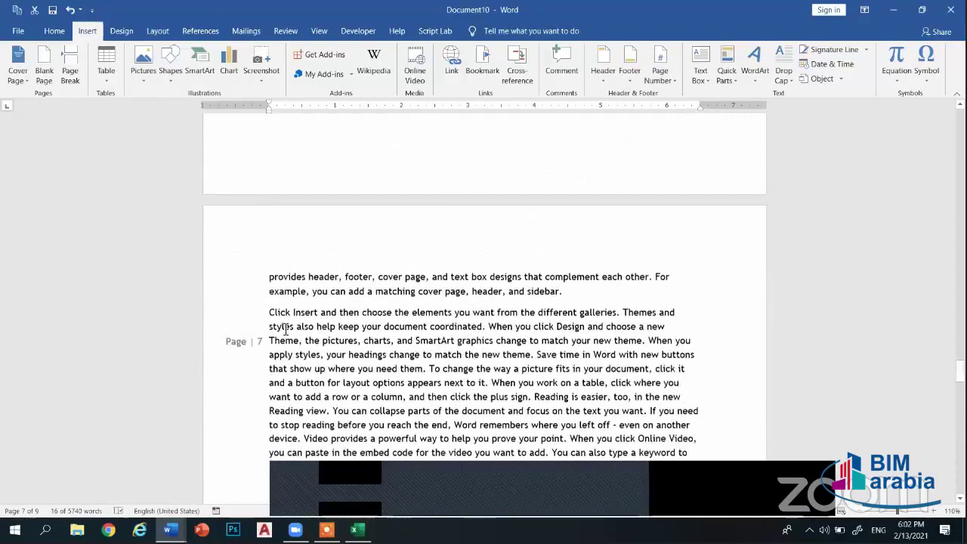
scroll(302, 226, "up", 3)
scroll(264, 189, "up", 1)
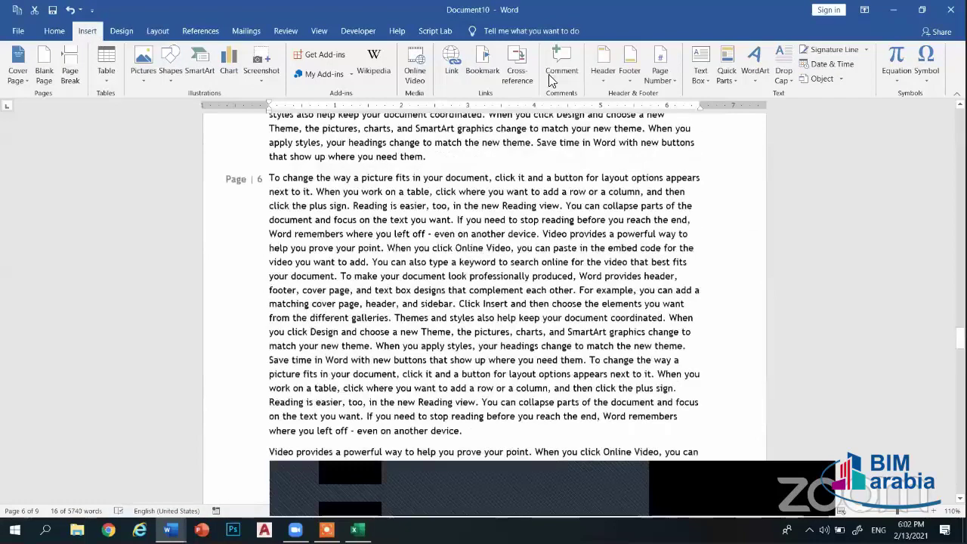
Browse the footer and page number galleries without choosing a design
left_click(630, 71)
left_click(660, 70)
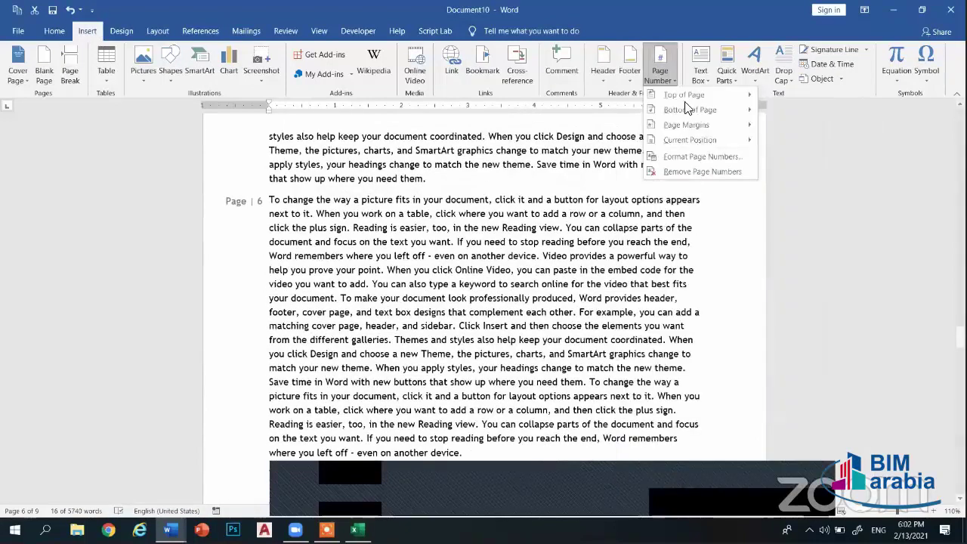
left_click(744, 314)
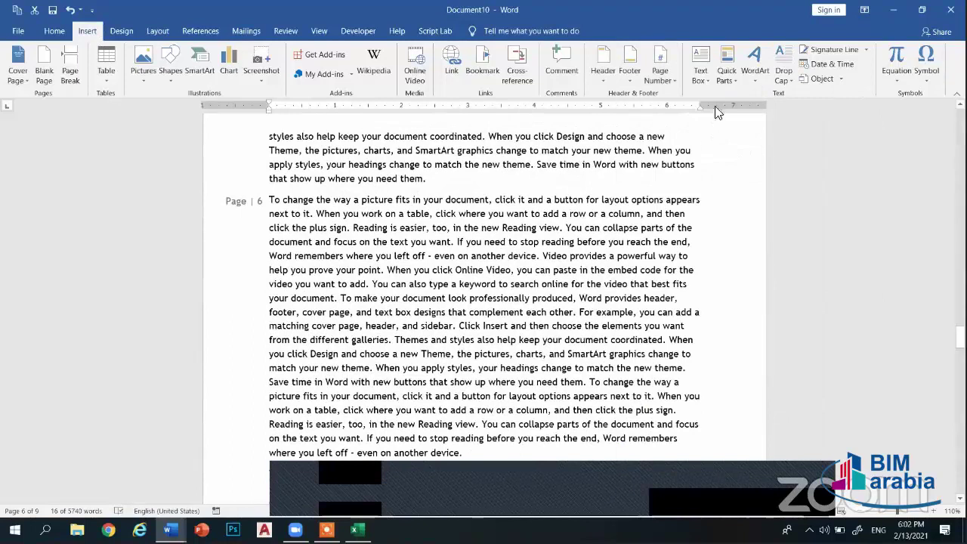
left_click(657, 80)
mouse_move(677, 142)
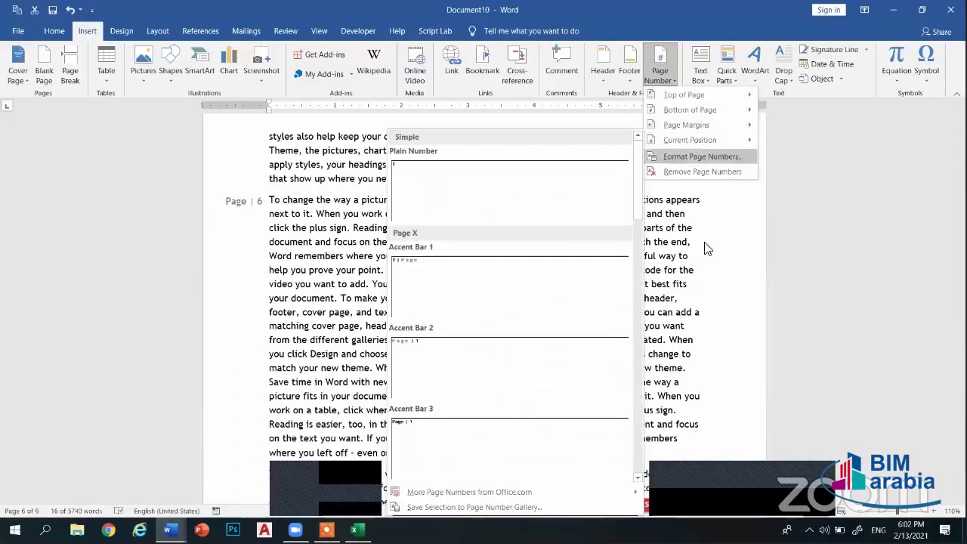
left_click(588, 266)
scroll(544, 298, "down", 1)
scroll(518, 340, "down", 15)
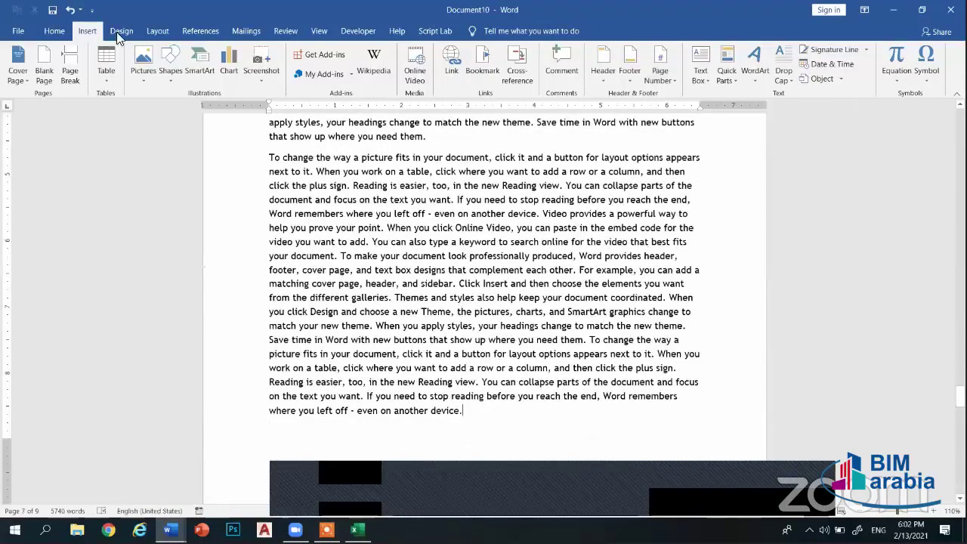
Insert an Accent Bar "Page | 7" number right after "keyword" on page 7
left_click(659, 74)
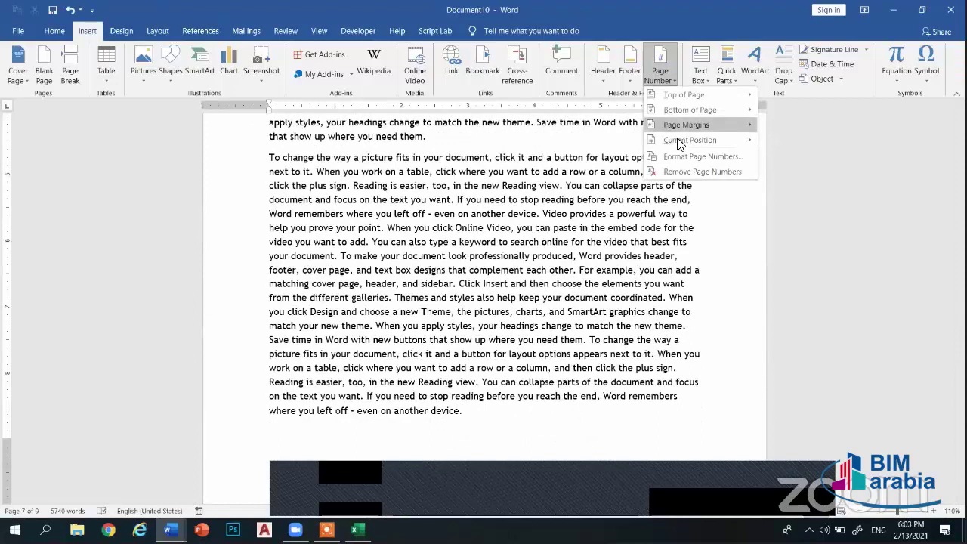
mouse_move(675, 141)
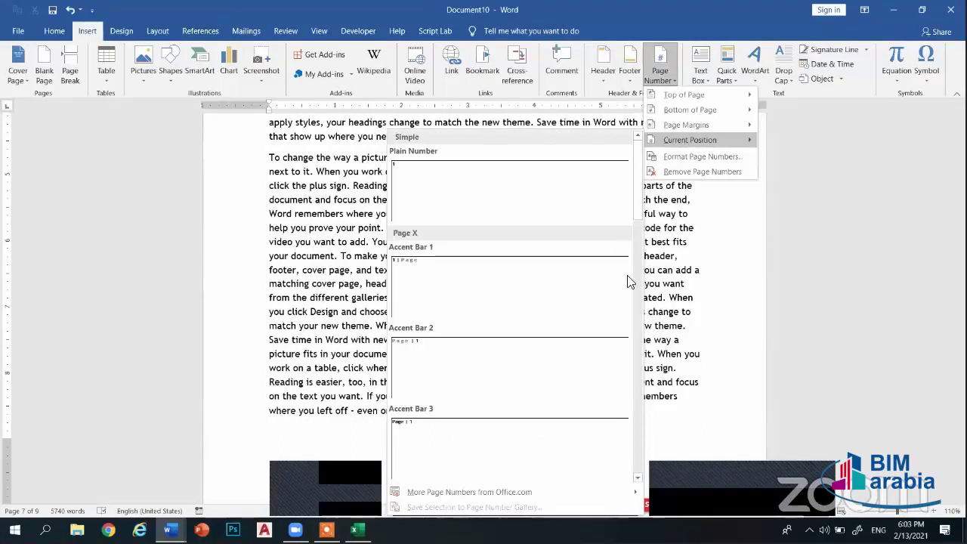
left_click(490, 238)
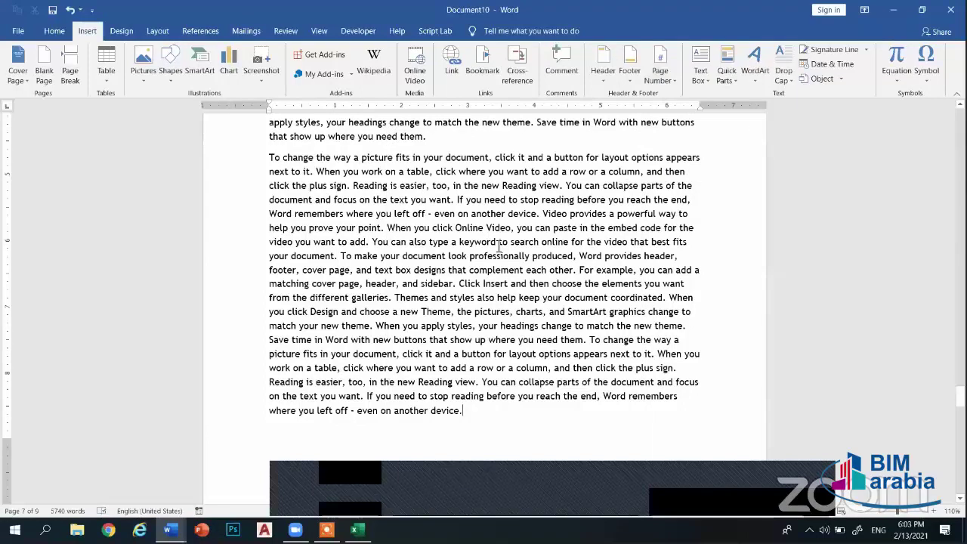
left_click(660, 64)
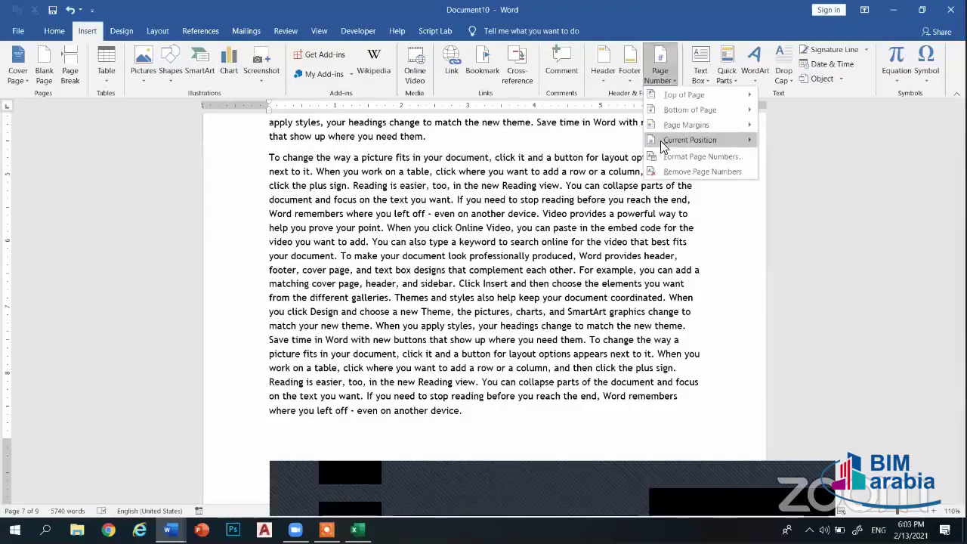
mouse_move(690, 140)
left_click(454, 436)
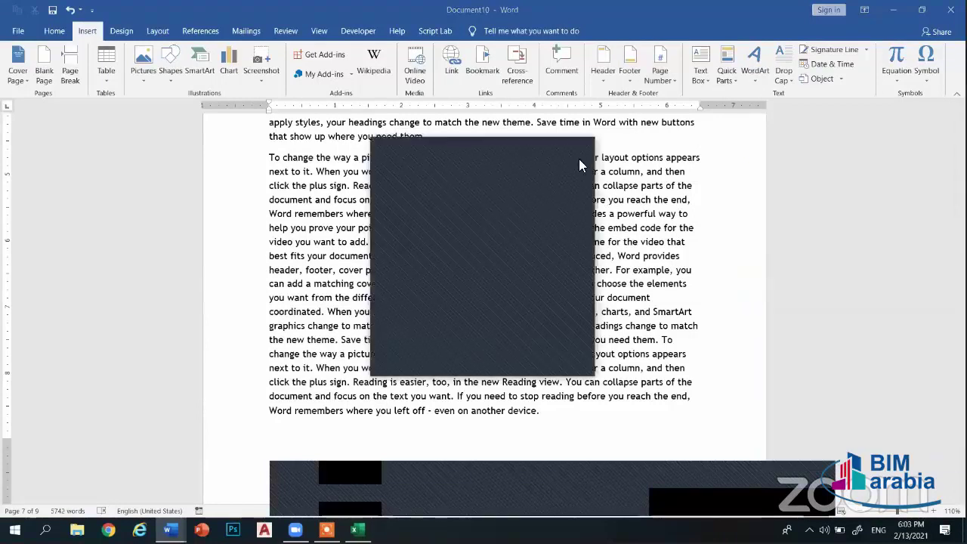
Close Document10 discarding its changes and create blank Document11
left_click(951, 9)
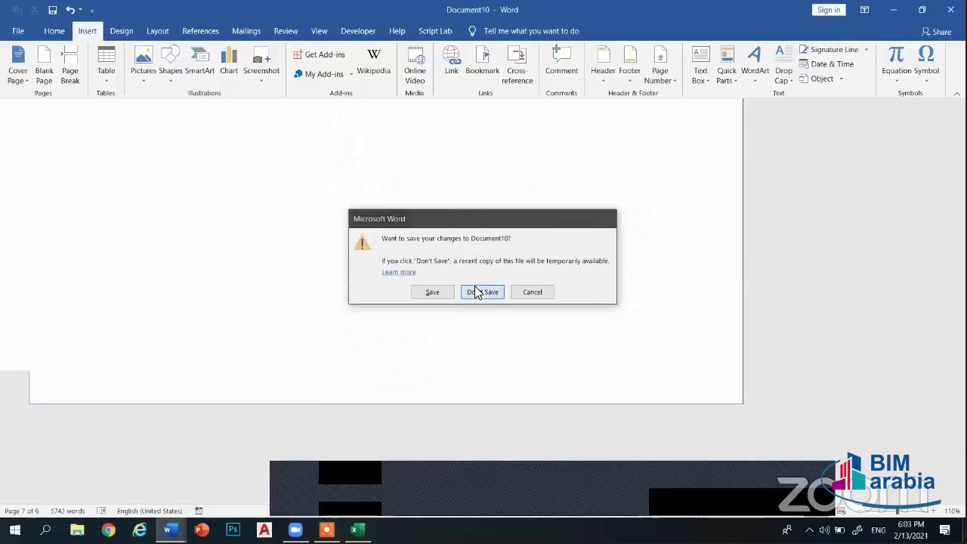
key("Return")
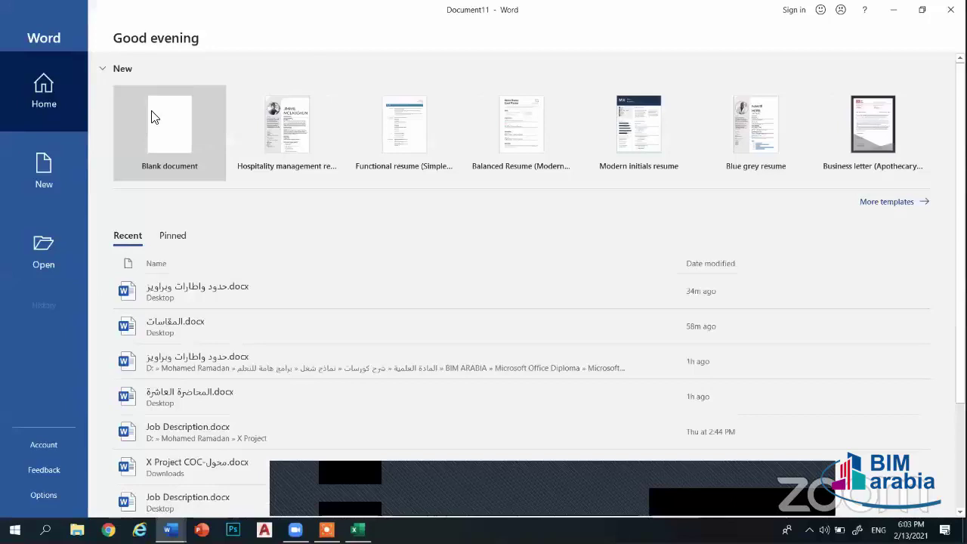
left_click(153, 117)
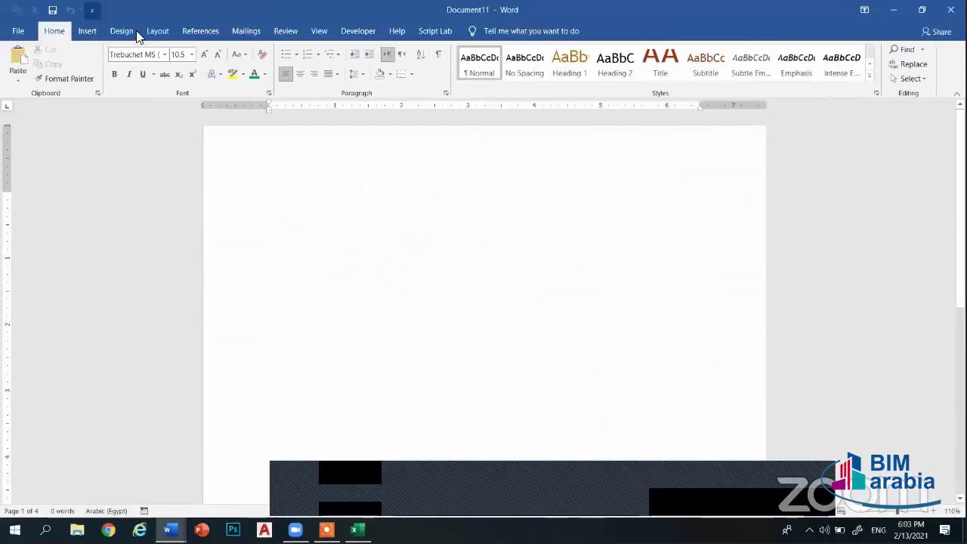
left_click(85, 32)
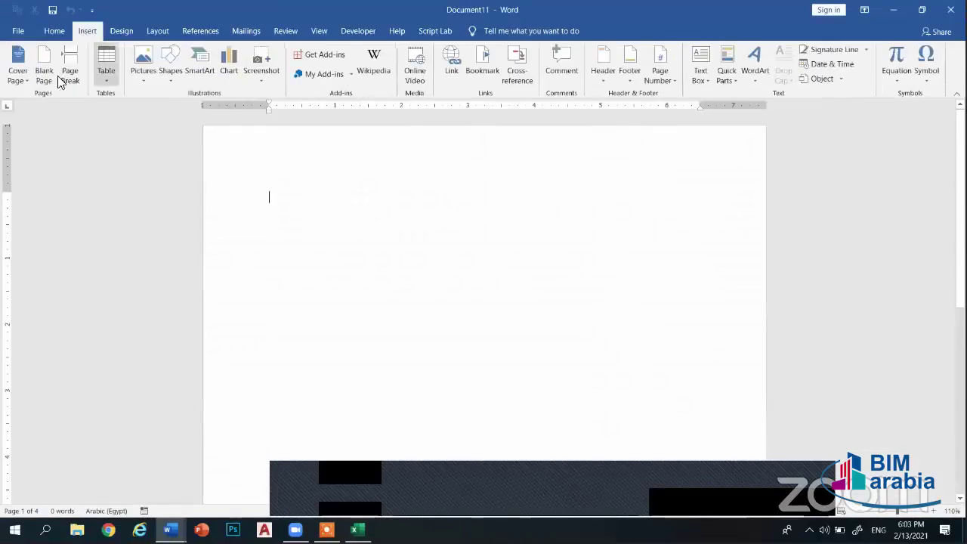
left_click(17, 72)
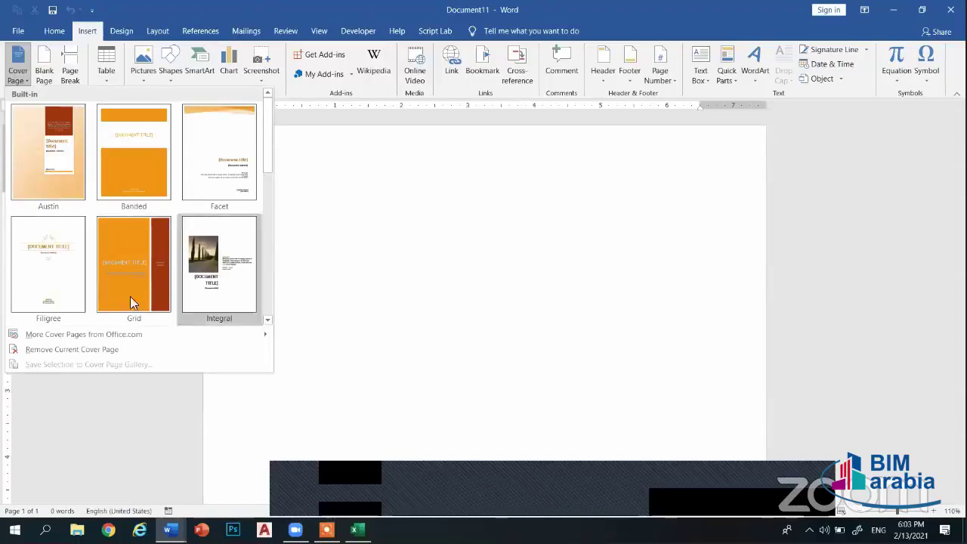
left_click(356, 185)
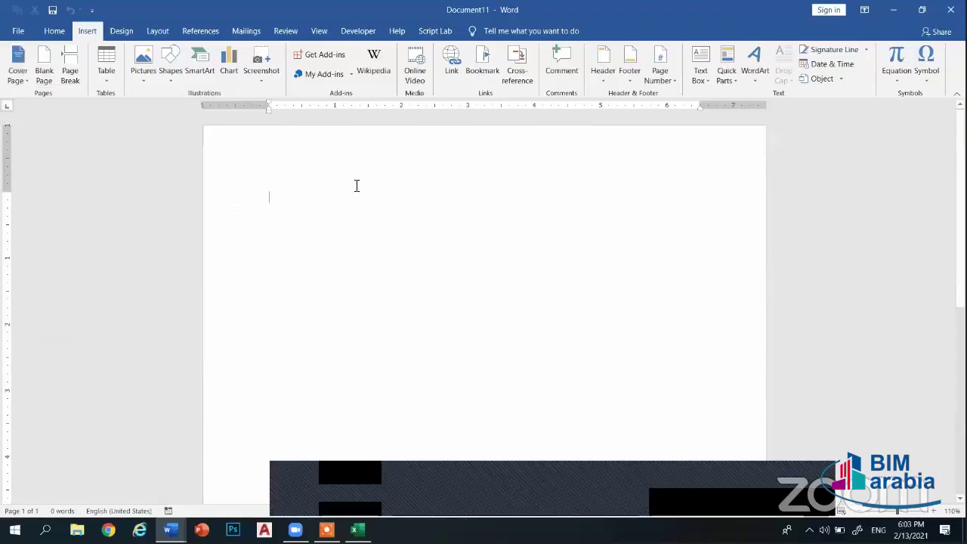
left_click(125, 31)
left_click(25, 76)
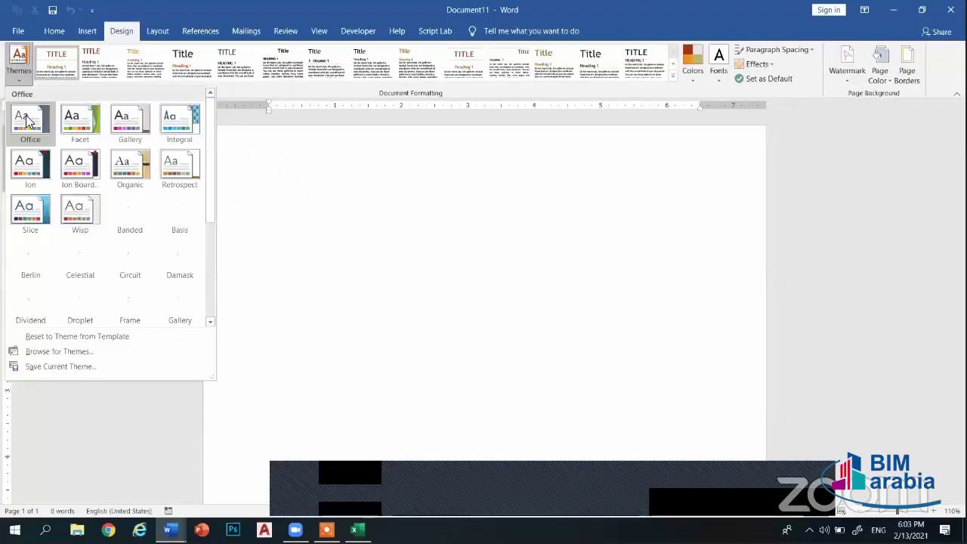
left_click(31, 122)
left_click(86, 31)
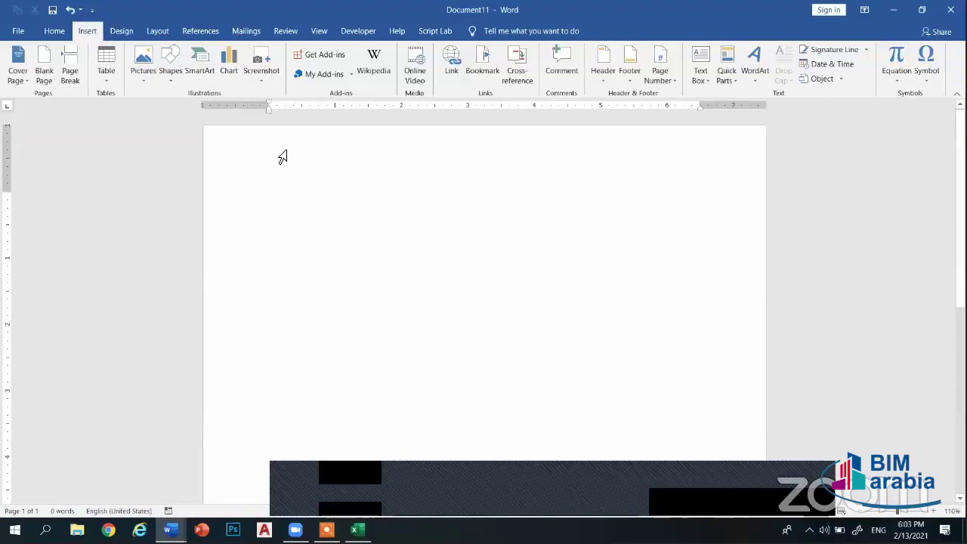
Draw a blue rectangle at the top of the page, stretched to full page width
left_click(170, 76)
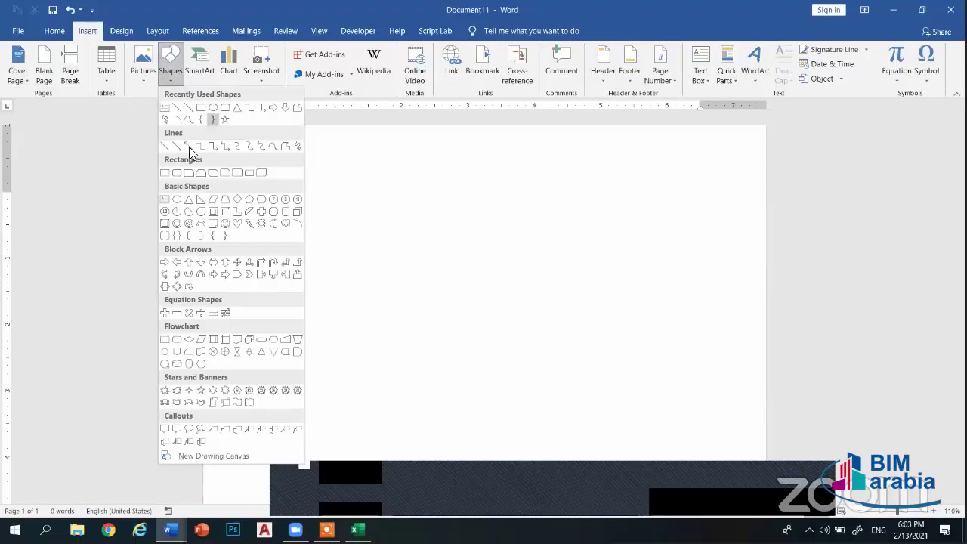
left_click(168, 174)
left_click_drag(229, 164, 703, 264)
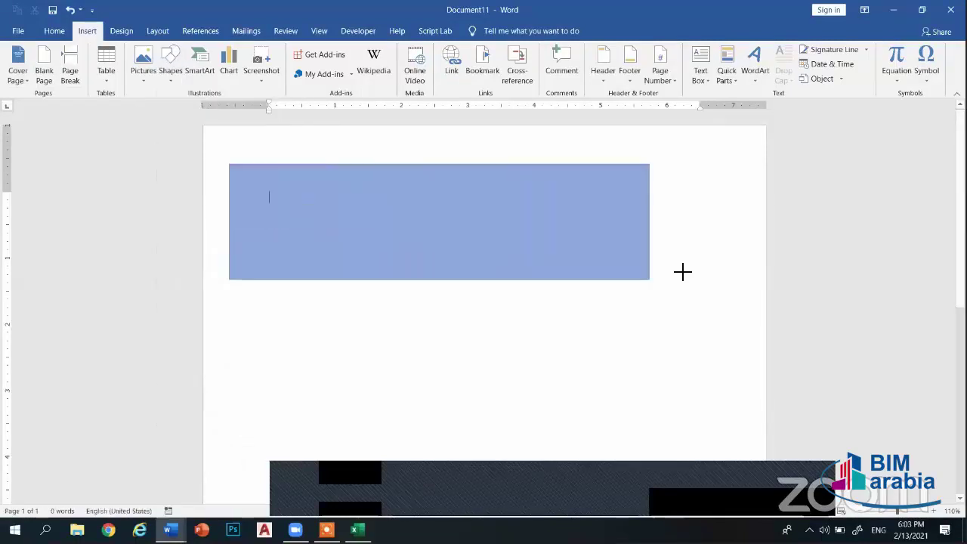
left_click_drag(509, 229, 478, 188)
left_click_drag(720, 177, 768, 177)
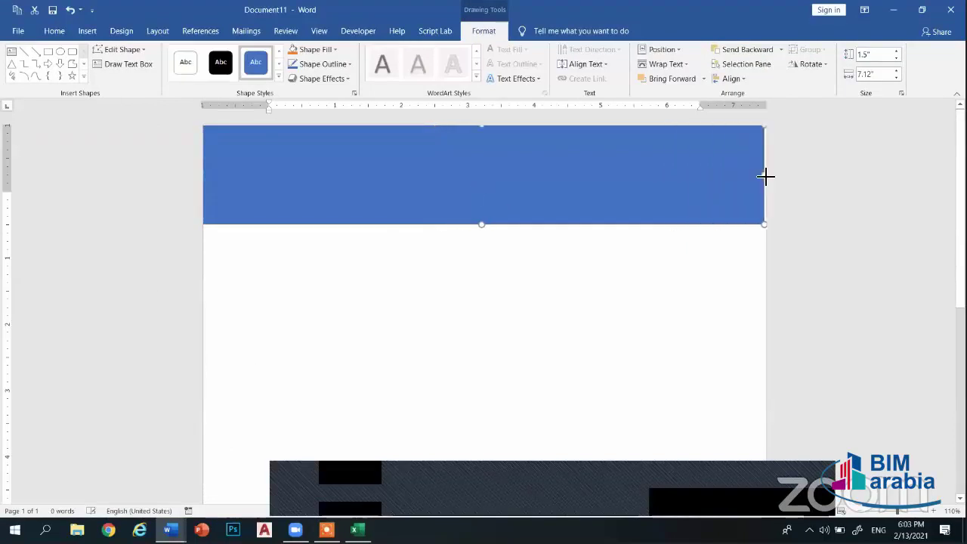
Edit the rectangle's points to bend its bottom edge upward into a wave
right_click(503, 178)
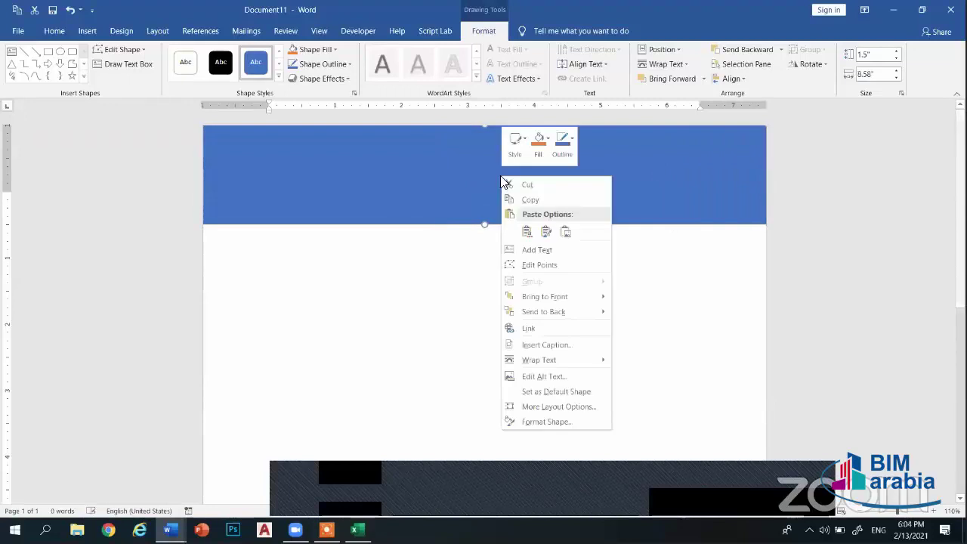
left_click(547, 265)
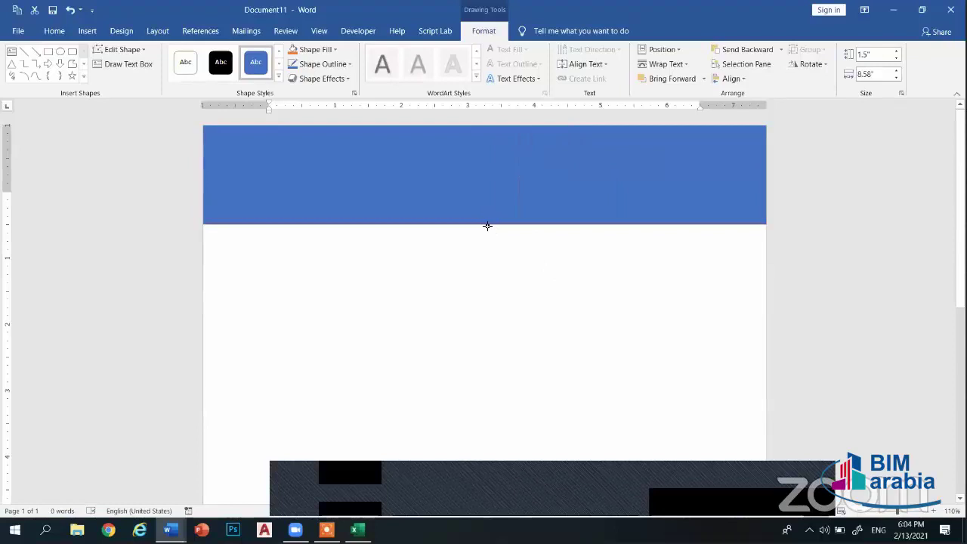
left_click_drag(485, 195, 477, 164)
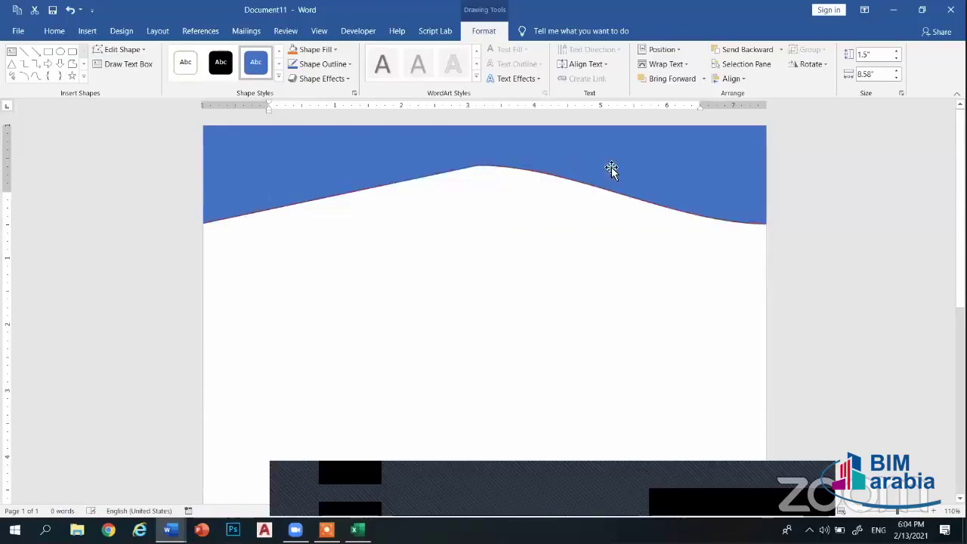
key("Escape")
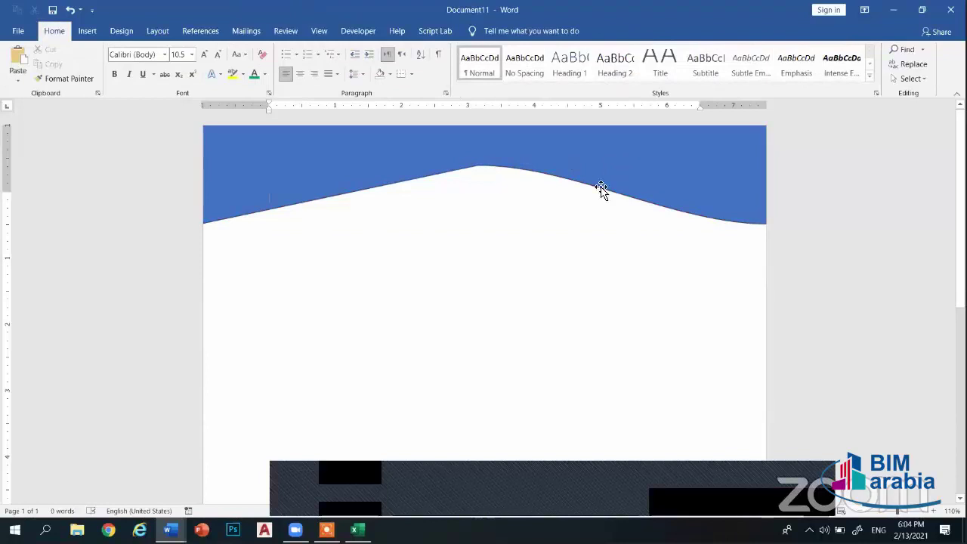
left_click(676, 178)
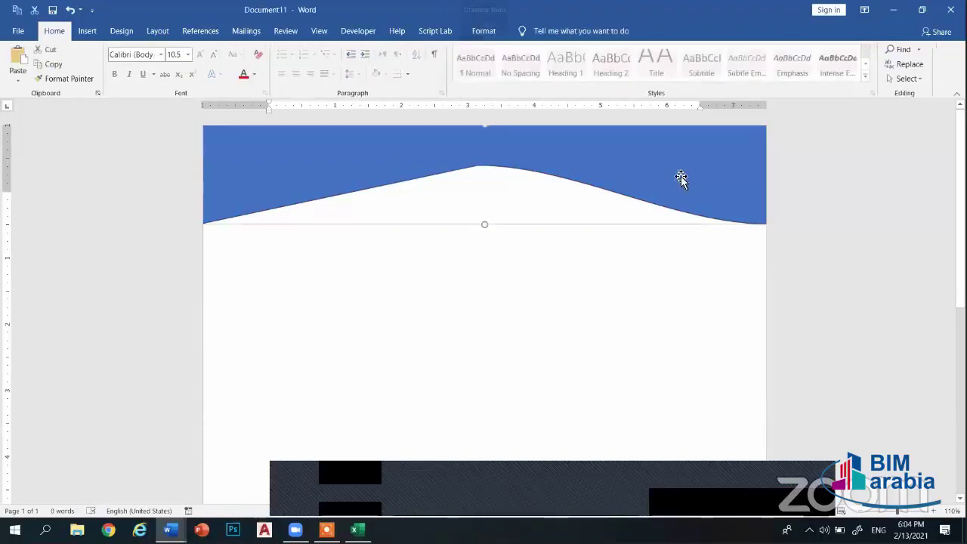
left_click(469, 269)
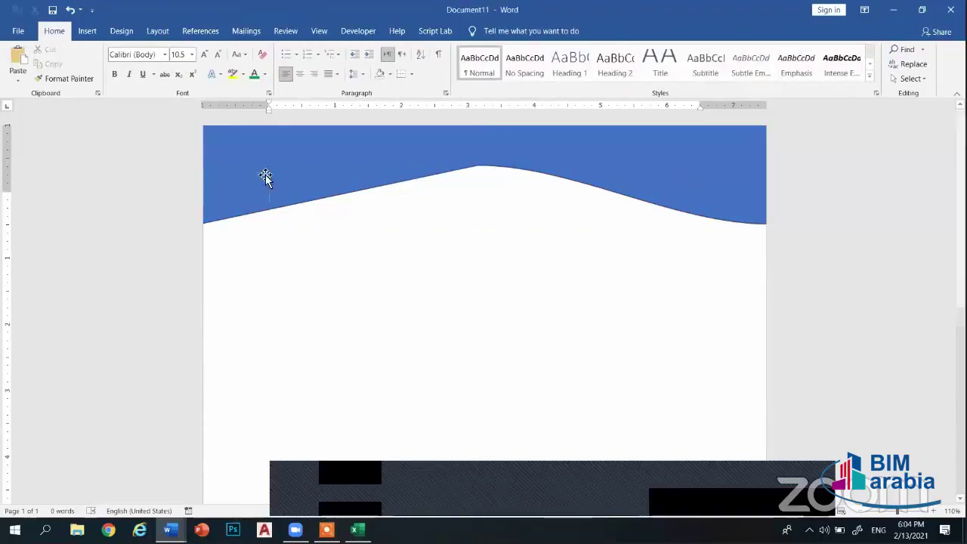
Copy the blue wave and move the copy to the bottom of the page
left_click(568, 166)
left_click_drag(568, 166, 534, 305)
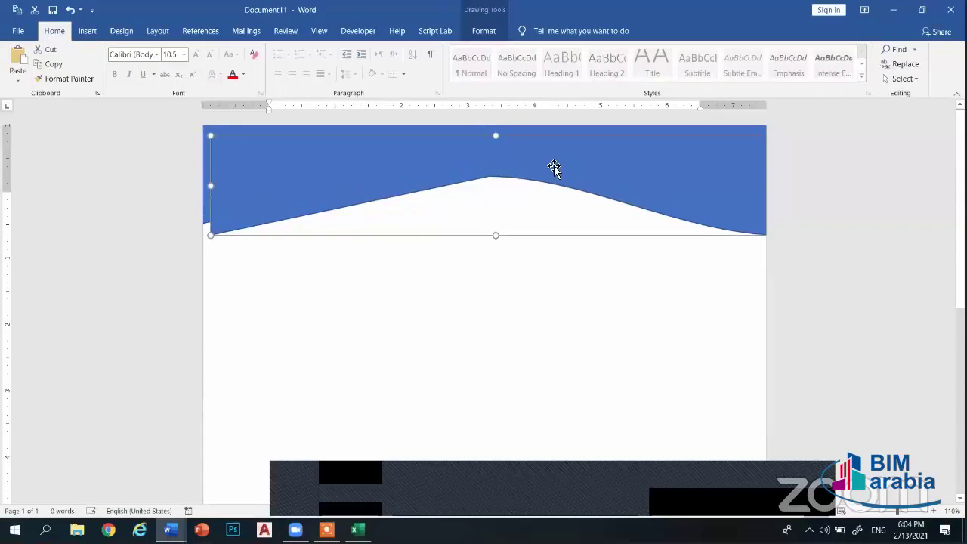
scroll(693, 176, "down", 5)
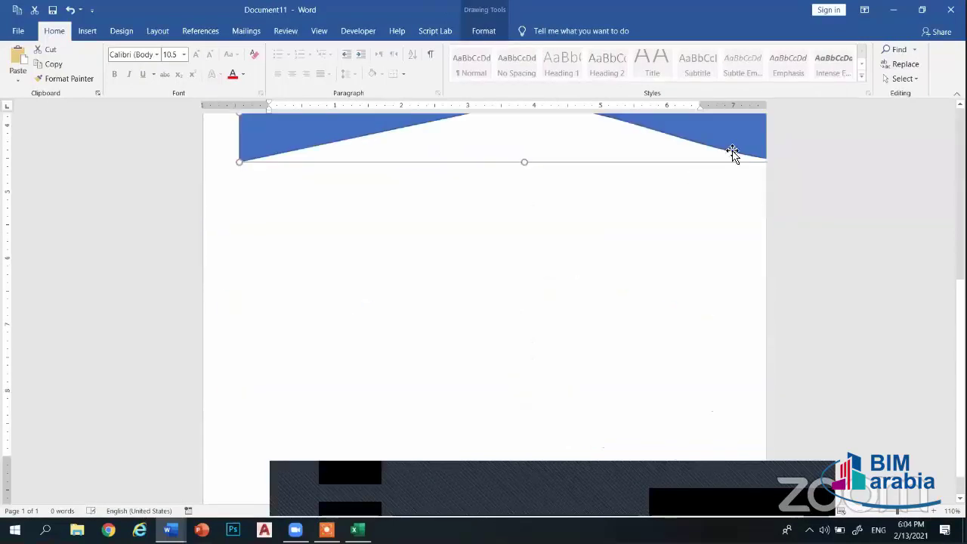
left_click_drag(733, 152, 665, 435)
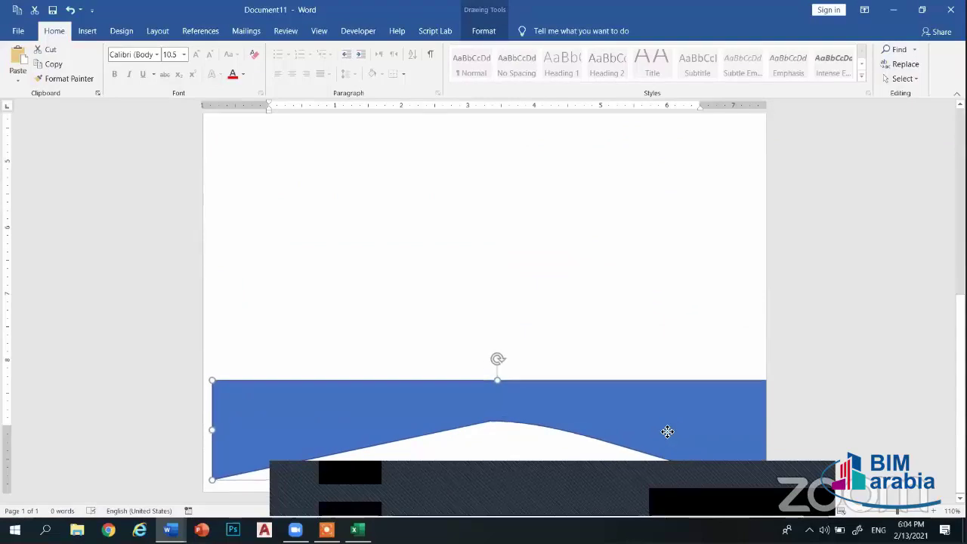
Flip the bottom wave horizontally and vertically, and set it flush with the page bottom
left_click(488, 32)
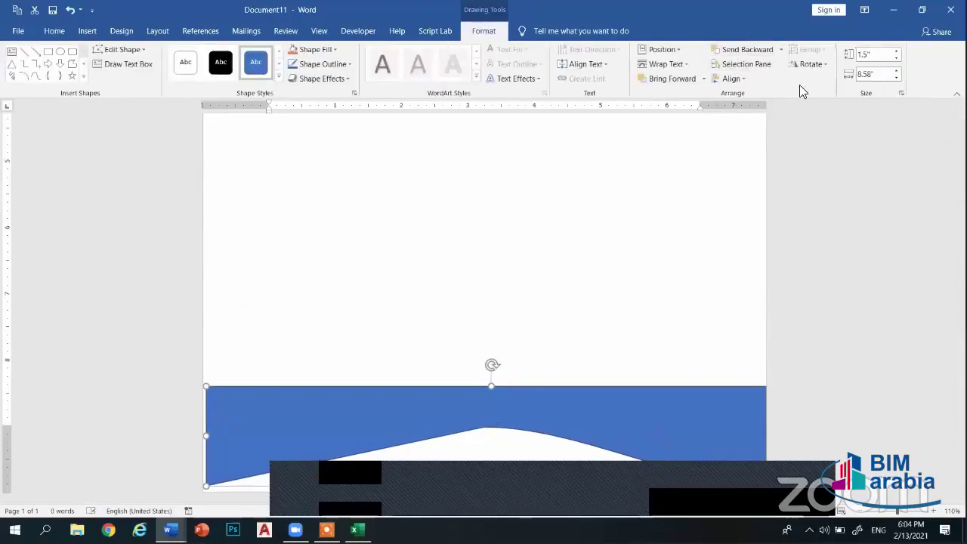
left_click(812, 65)
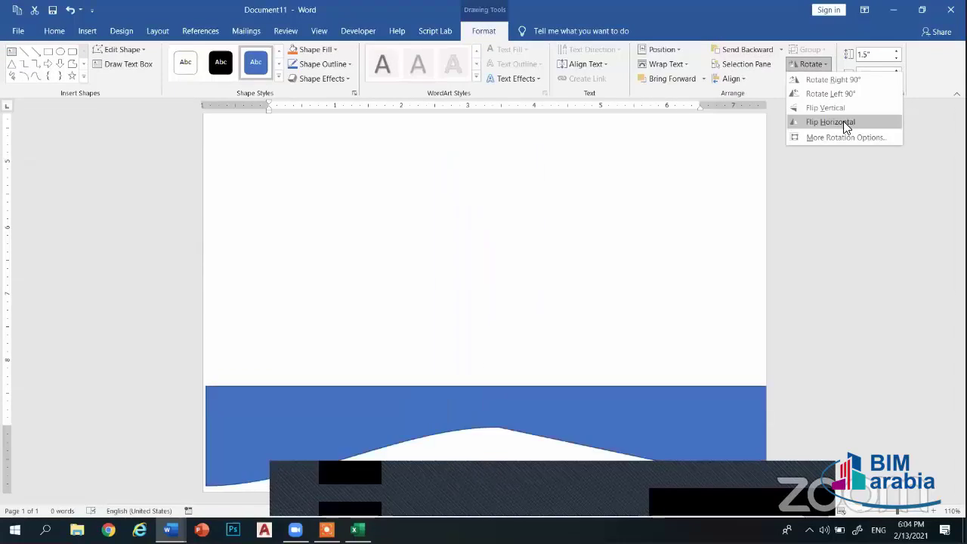
left_click(843, 121)
left_click(821, 65)
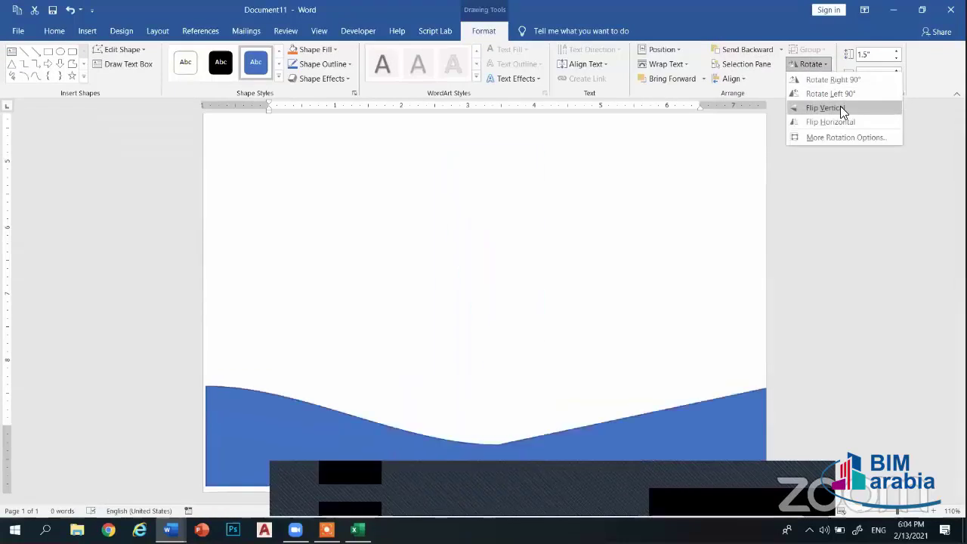
left_click(842, 108)
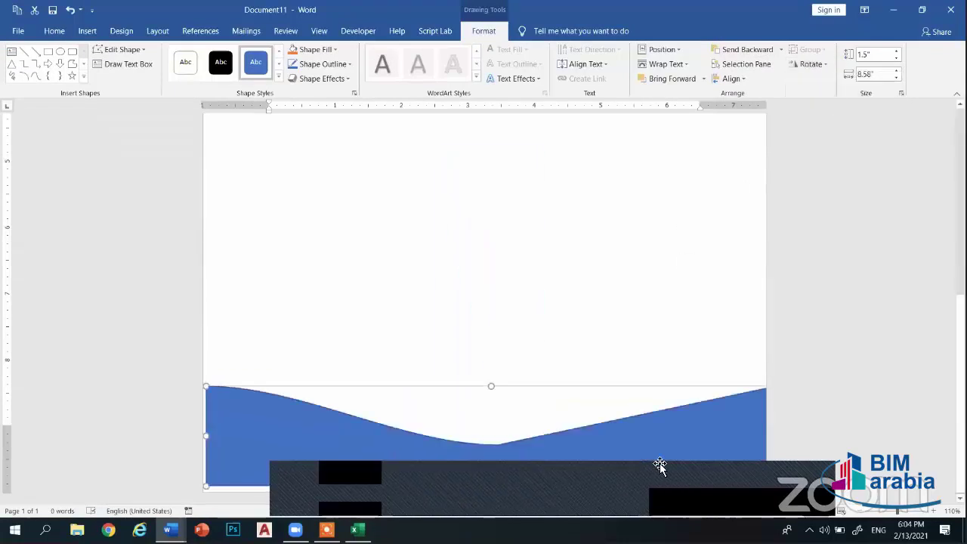
left_click_drag(660, 465, 655, 470)
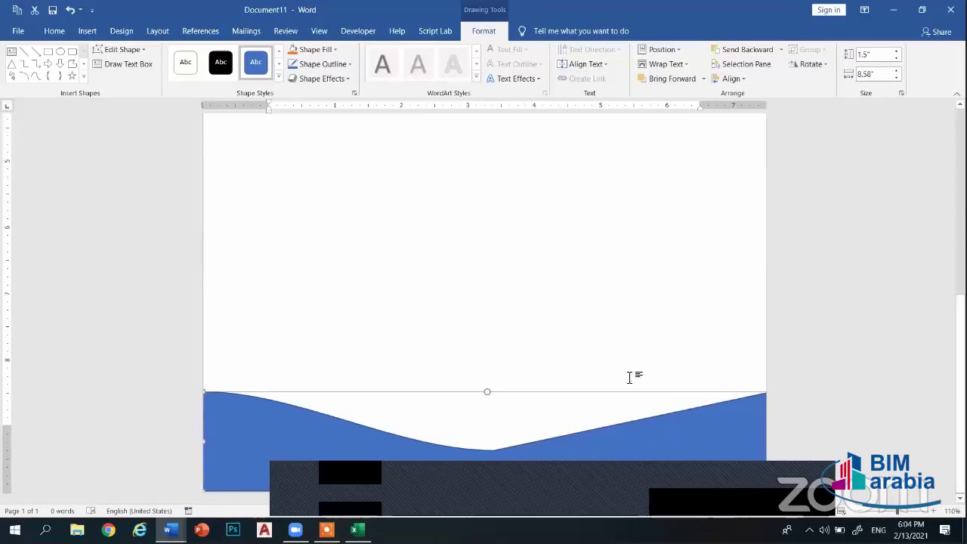
scroll(638, 345, "down", 3)
Set the document zoom to 100%
left_click(635, 328)
scroll(573, 223, "down", 3)
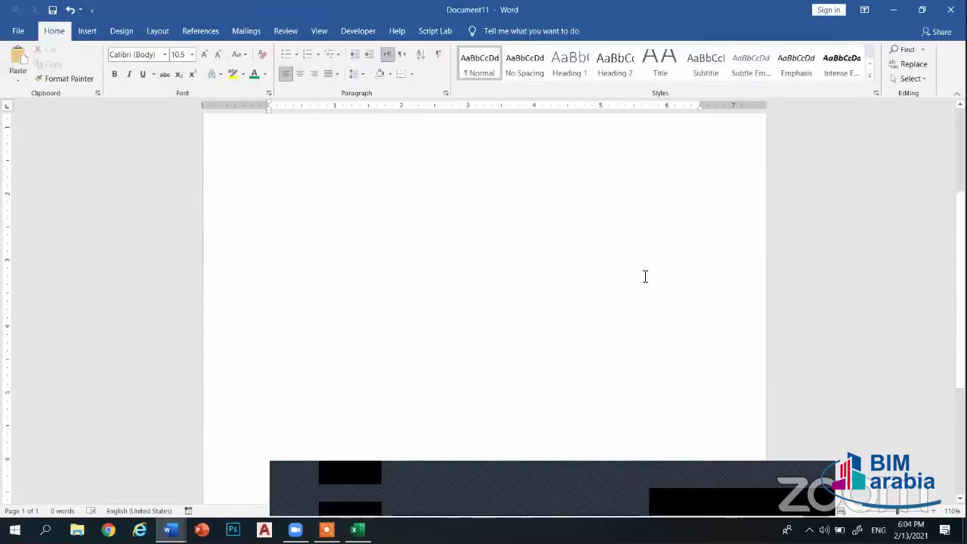
left_click_drag(902, 512, 899, 518)
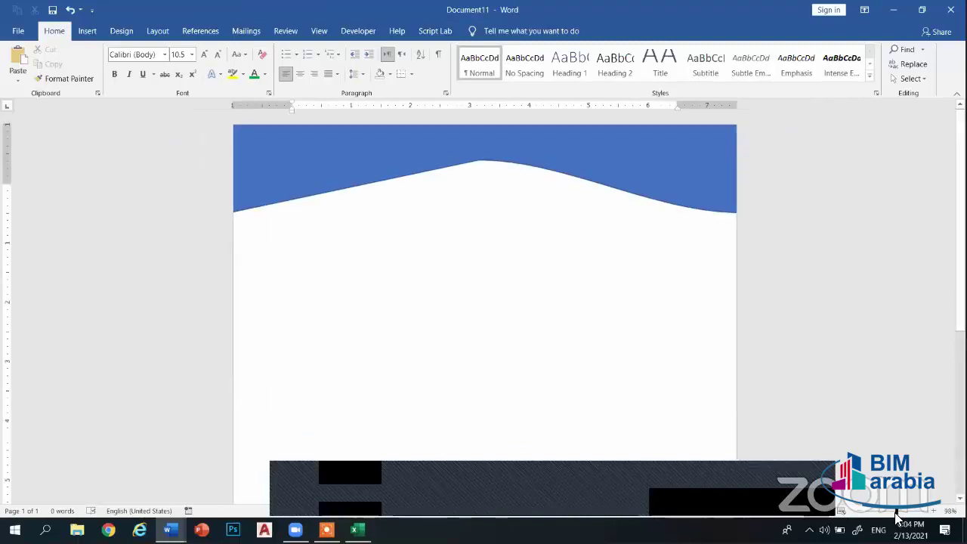
left_click(900, 518)
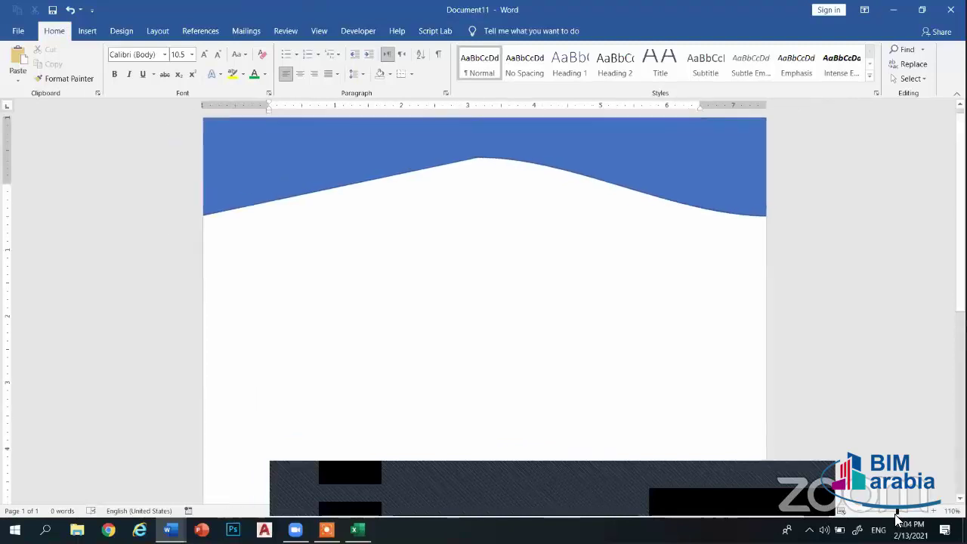
left_click_drag(897, 519, 899, 520)
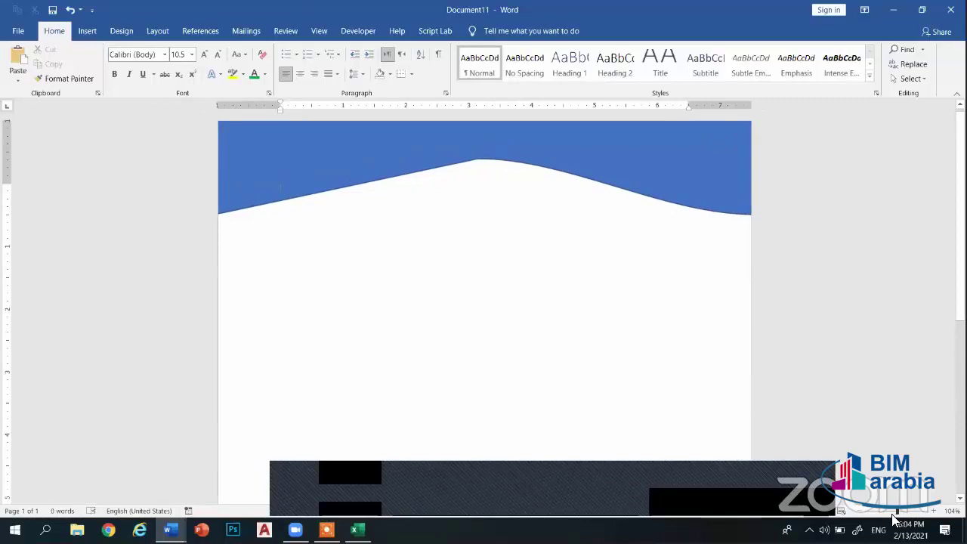
left_click(322, 32)
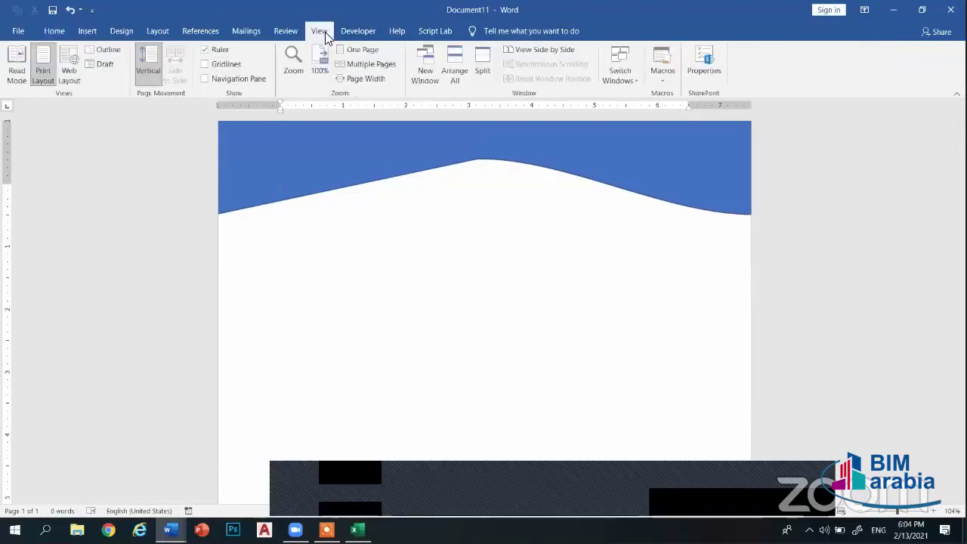
left_click(295, 61)
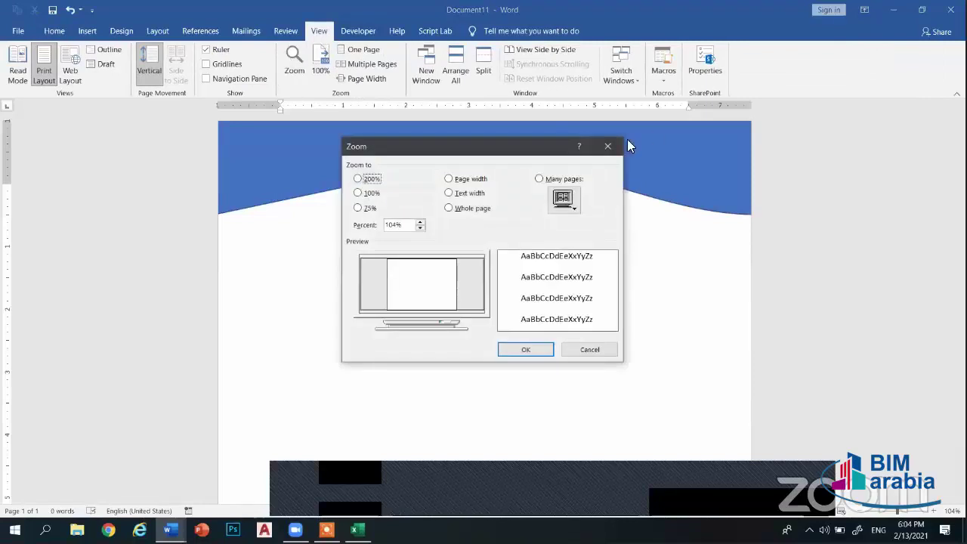
left_click(607, 145)
left_click(325, 50)
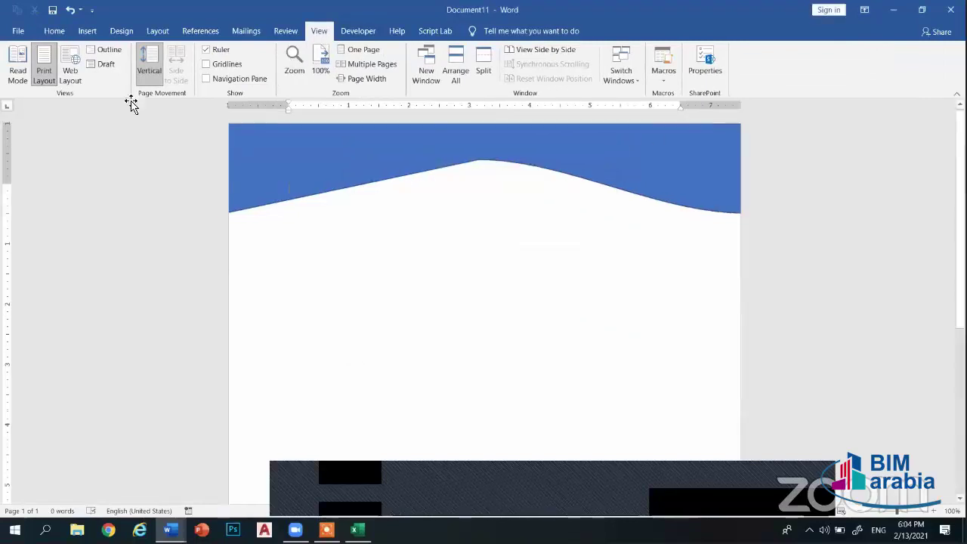
Check the page in print preview and look over both waves
key("ctrl+p")
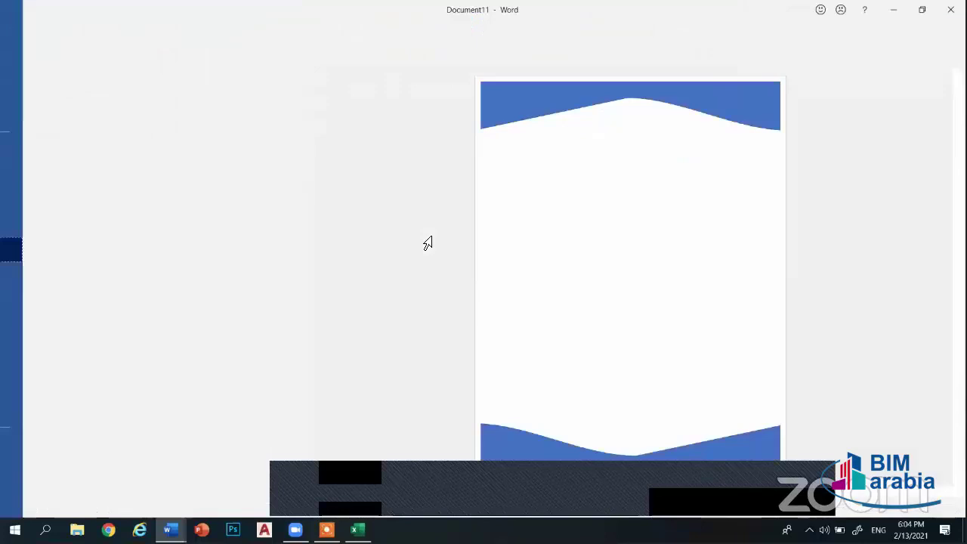
key("Escape")
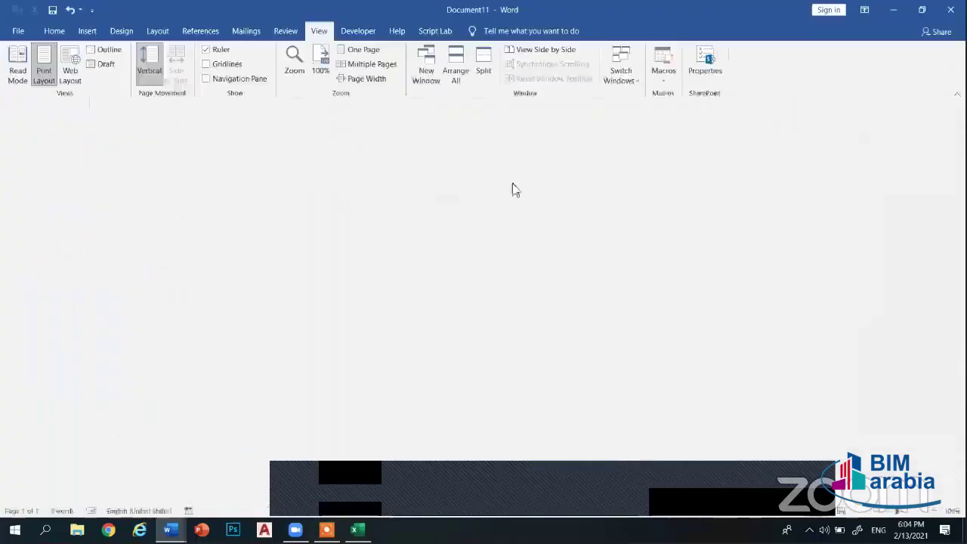
scroll(378, 215, "down", 5)
scroll(430, 223, "down", 2)
scroll(471, 242, "up", 5)
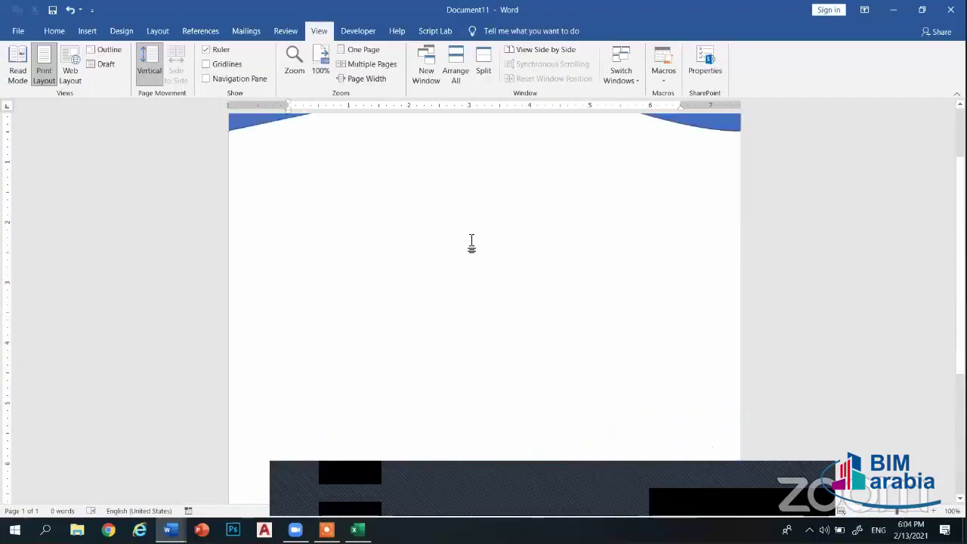
scroll(470, 242, "up", 2)
scroll(470, 242, "down", 2)
scroll(475, 236, "down", 2)
scroll(477, 232, "up", 2)
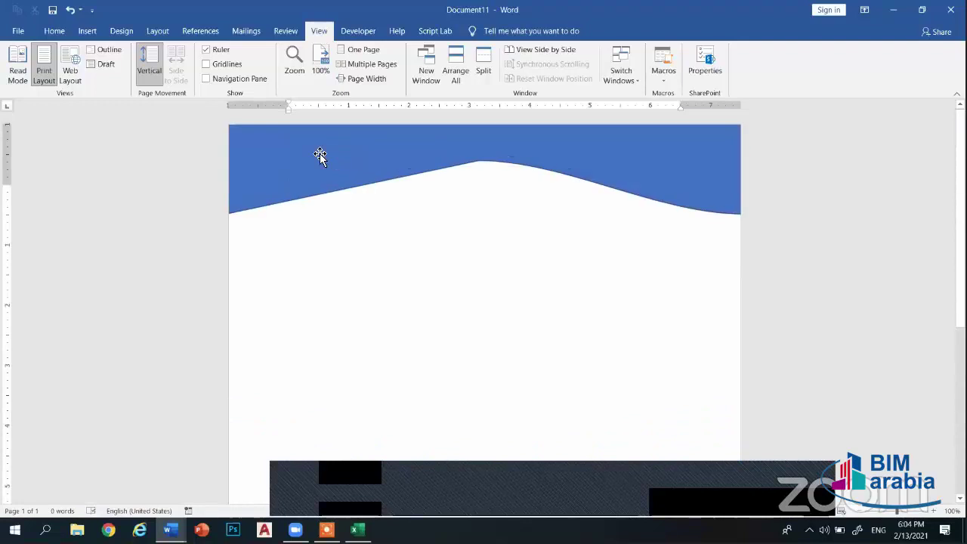
Delete the blue header wave and then the bottom wave
left_click(320, 156)
key("Delete")
scroll(355, 219, "down", 2)
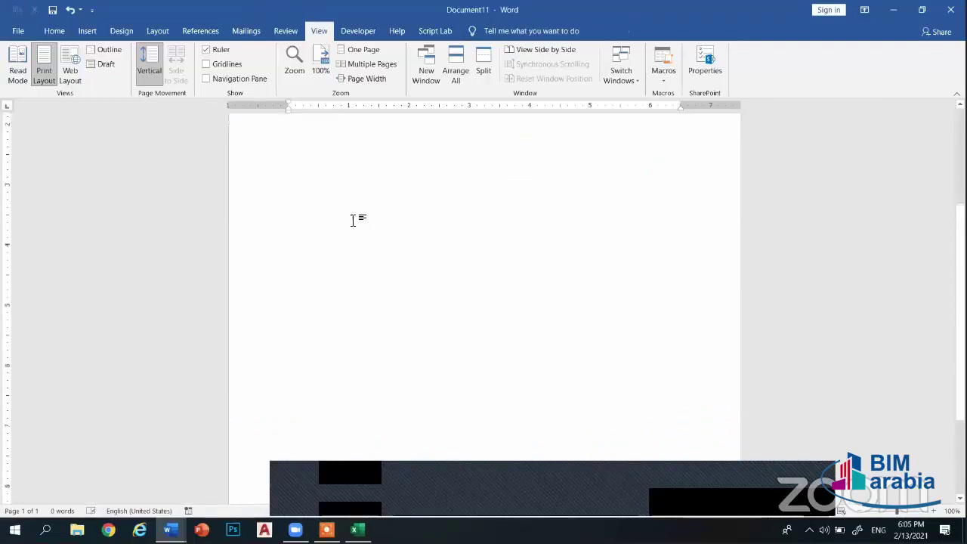
scroll(340, 383, "down", 3)
left_click(318, 445)
key("Delete")
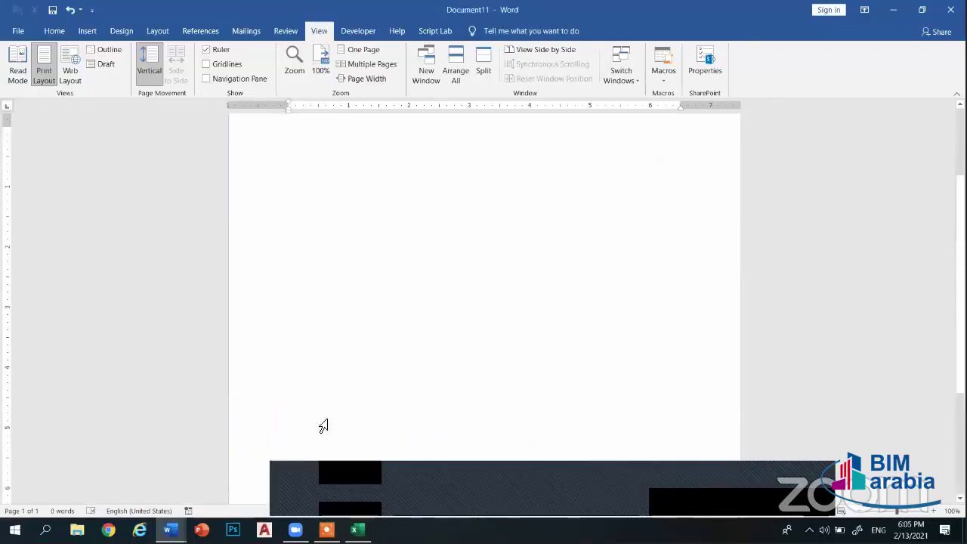
Browse the Insert tab's cover page gallery, then close it without choosing a design
left_click(86, 31)
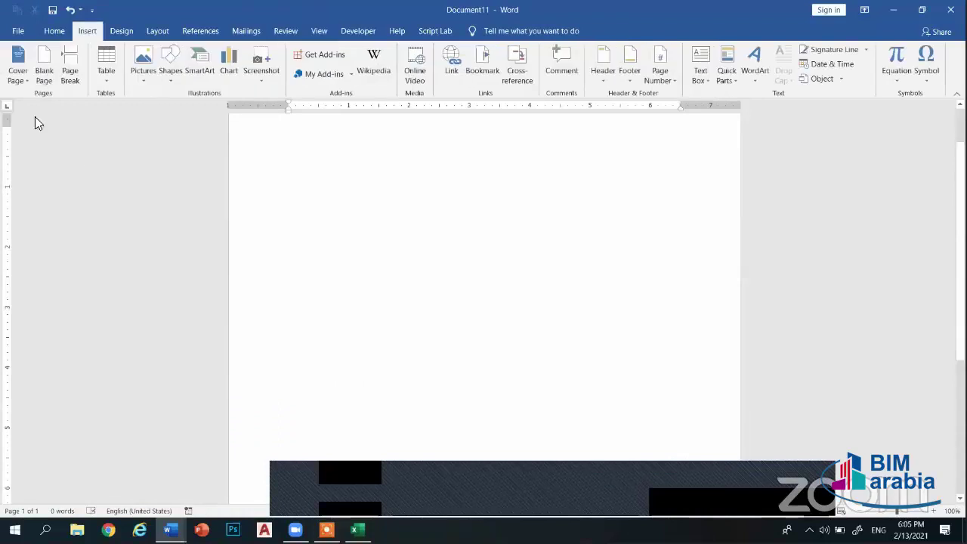
left_click(24, 76)
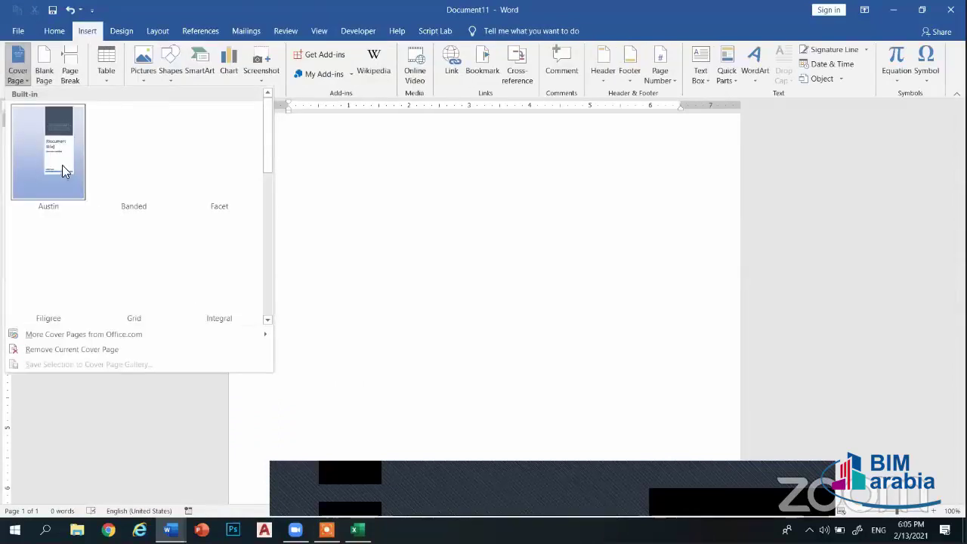
scroll(115, 286, "down", 5)
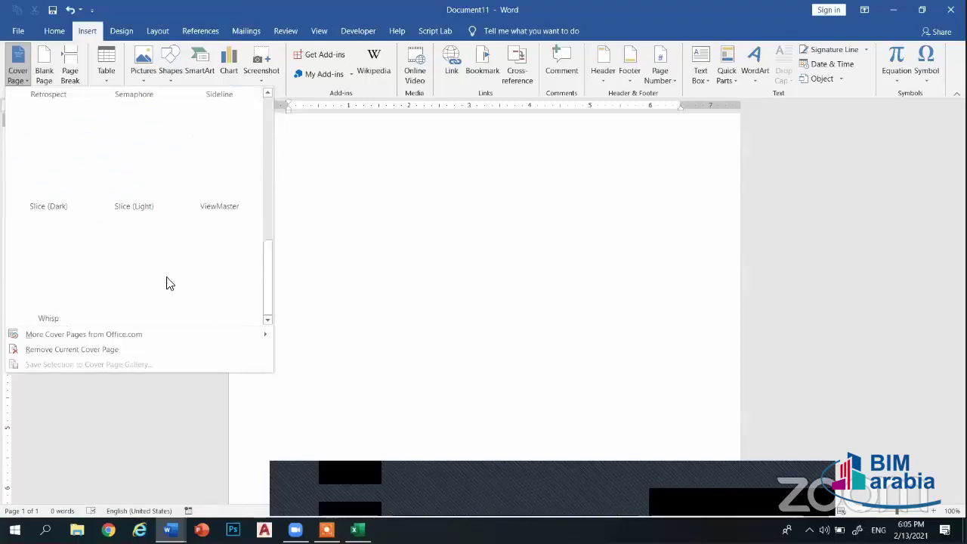
left_click_drag(269, 298, 262, 199)
left_click(367, 209)
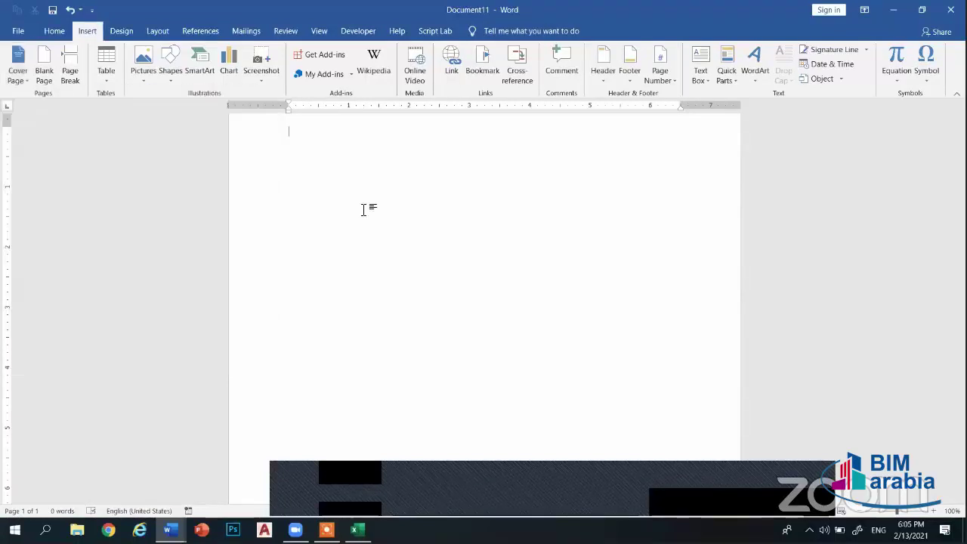
Draw a blue rectangle from the top-left corner, resized to 1.98" wide and 8.33" tall
left_click(167, 74)
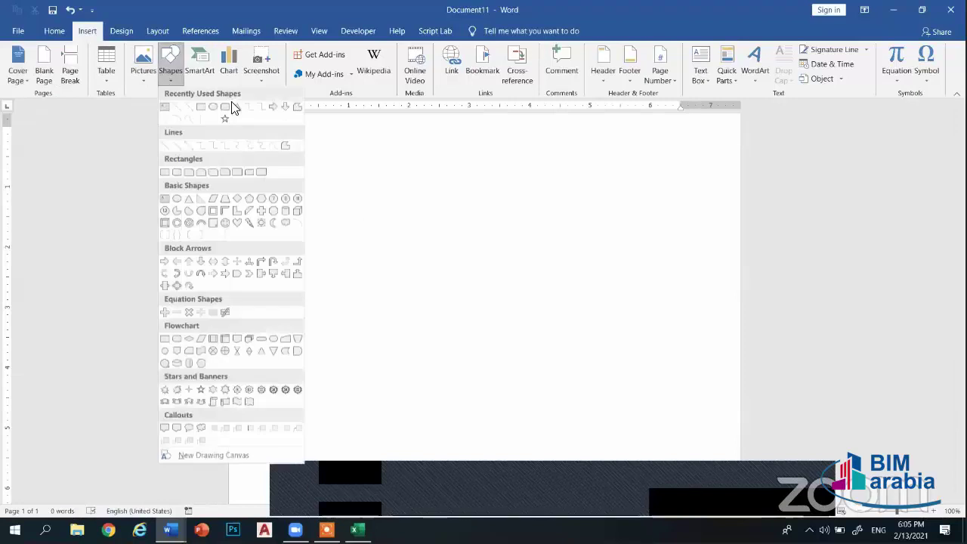
left_click(201, 108)
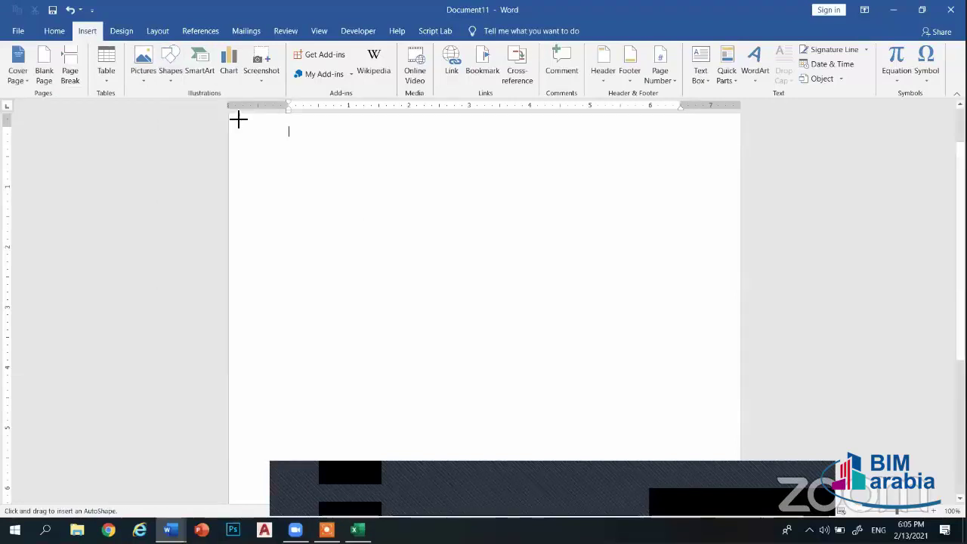
left_click_drag(237, 119, 426, 314)
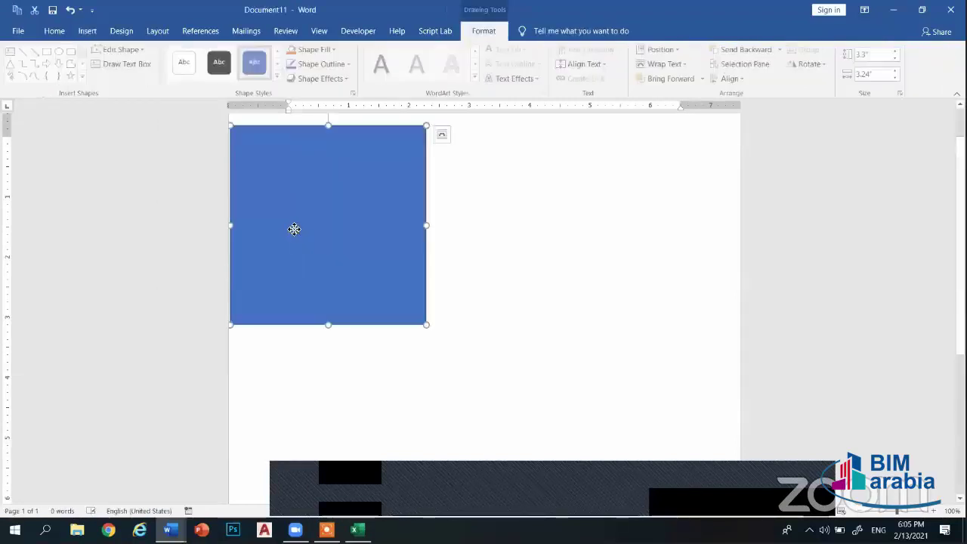
left_click_drag(431, 210, 351, 227)
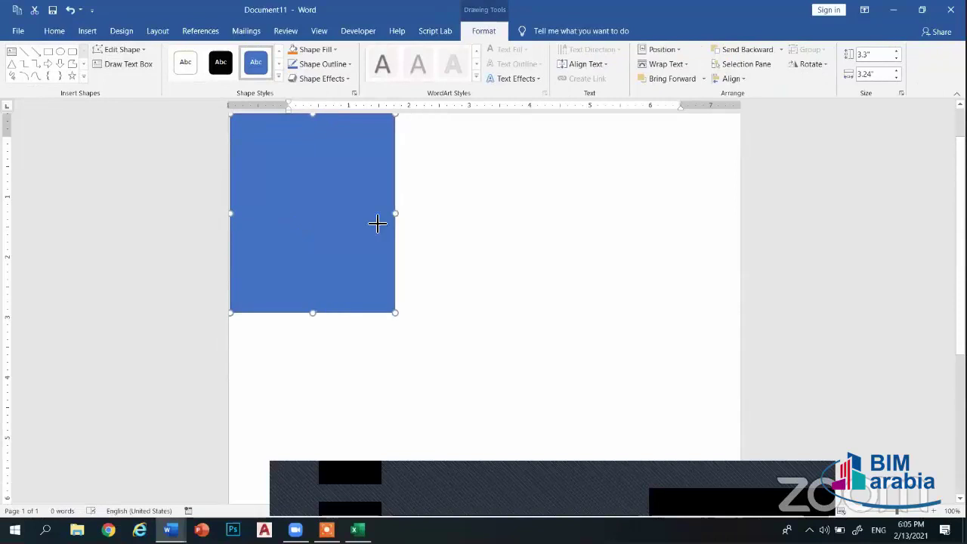
scroll(350, 231, "down", 3)
scroll(344, 219, "down", 1)
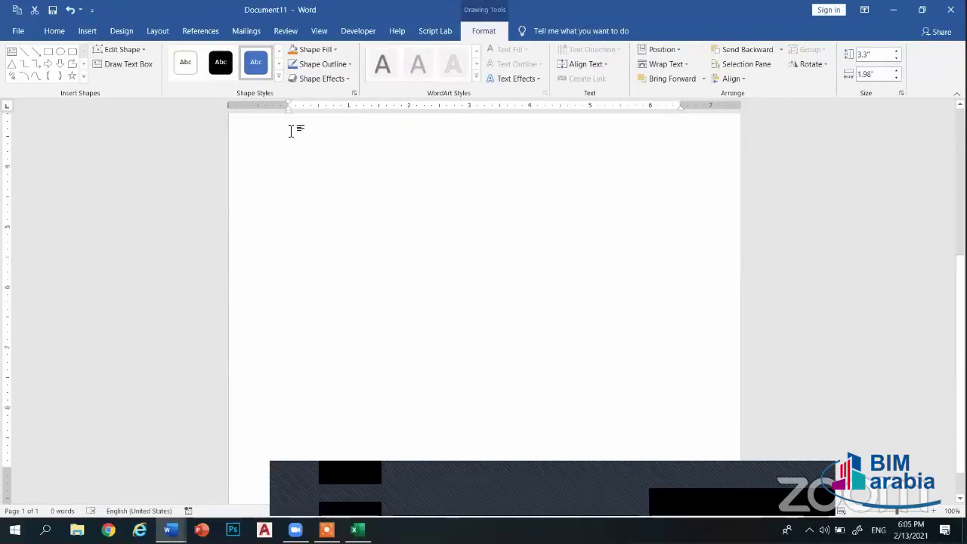
mouse_move(306, 168)
left_mouse_down()
mouse_move(290, 371)
mouse_move(309, 489)
left_mouse_up()
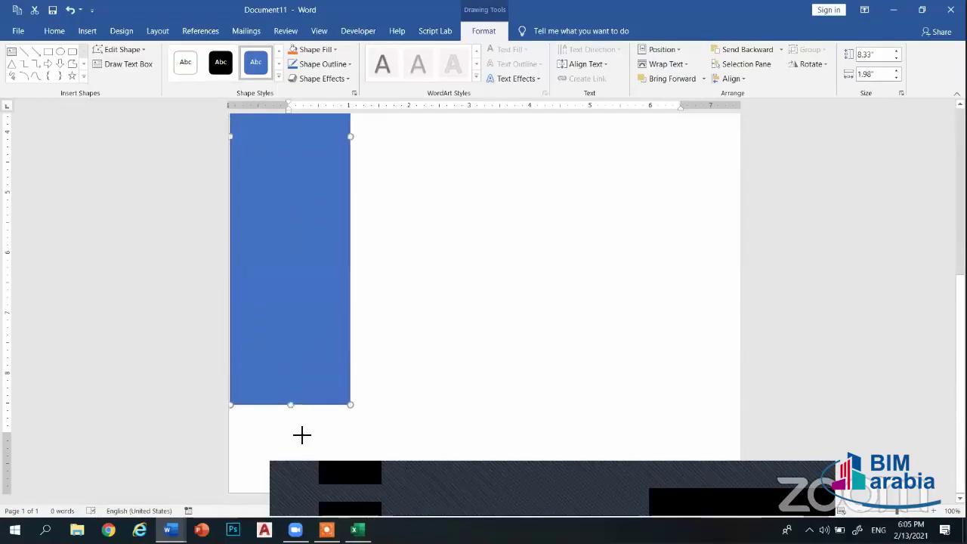
Extend the blue rectangle's top edge up to the top of the page
left_click(465, 321)
left_click(275, 167)
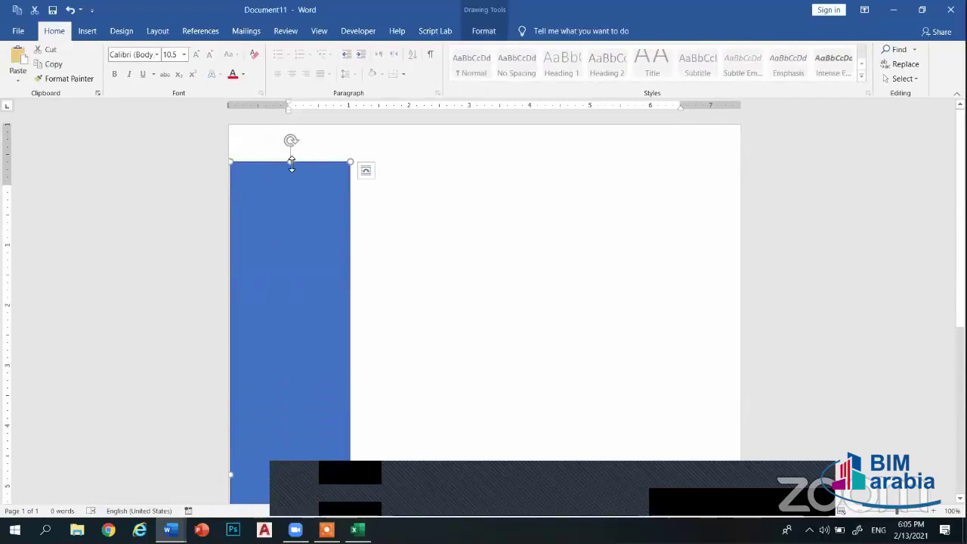
left_click_drag(292, 162, 288, 132)
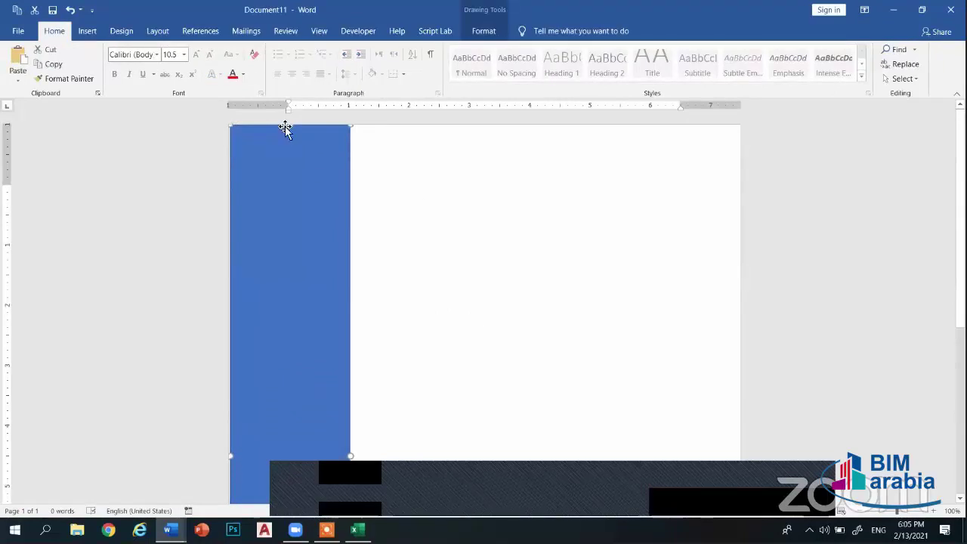
right_click(270, 161)
key("Escape")
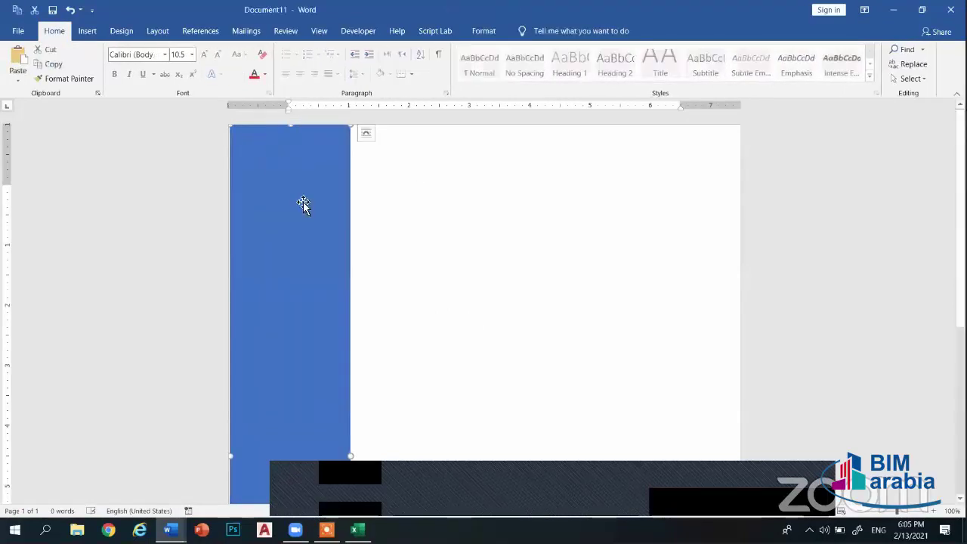
type("FDSFDS")
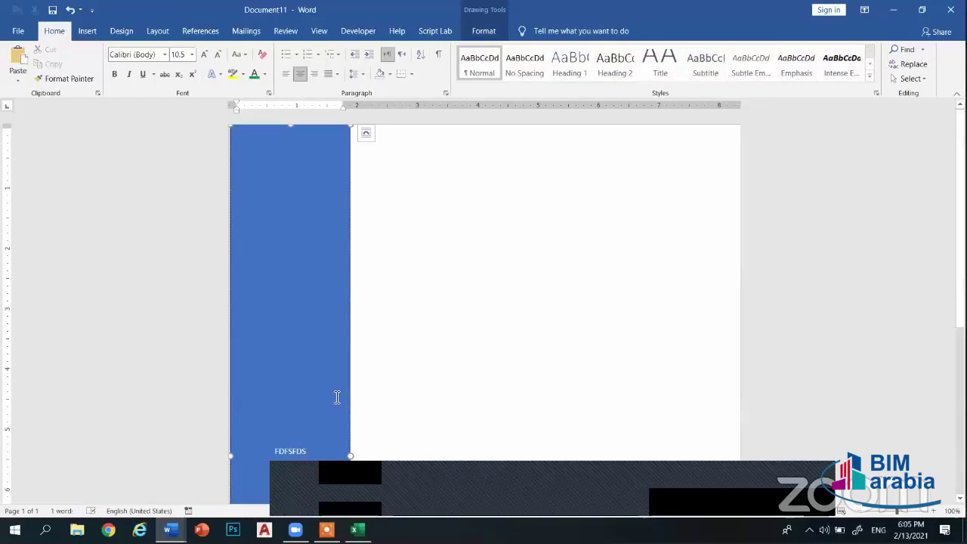
key("BackSpace")
key("BackSpace")
key("BackSpace")
key("BackSpace")
key("BackSpace")
key("BackSpace")
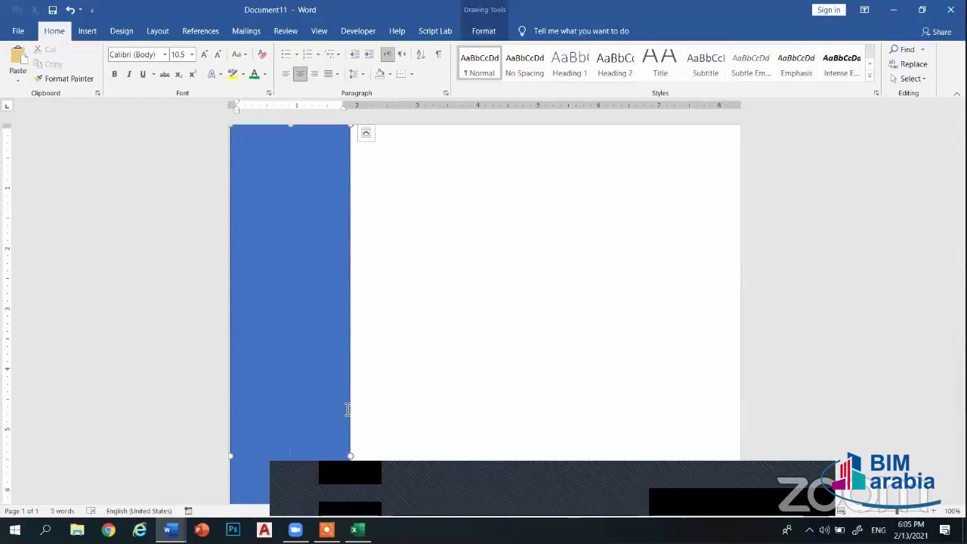
Draw a 0.51" by 1.78" text box and position it at the sidebar's top
left_click(89, 34)
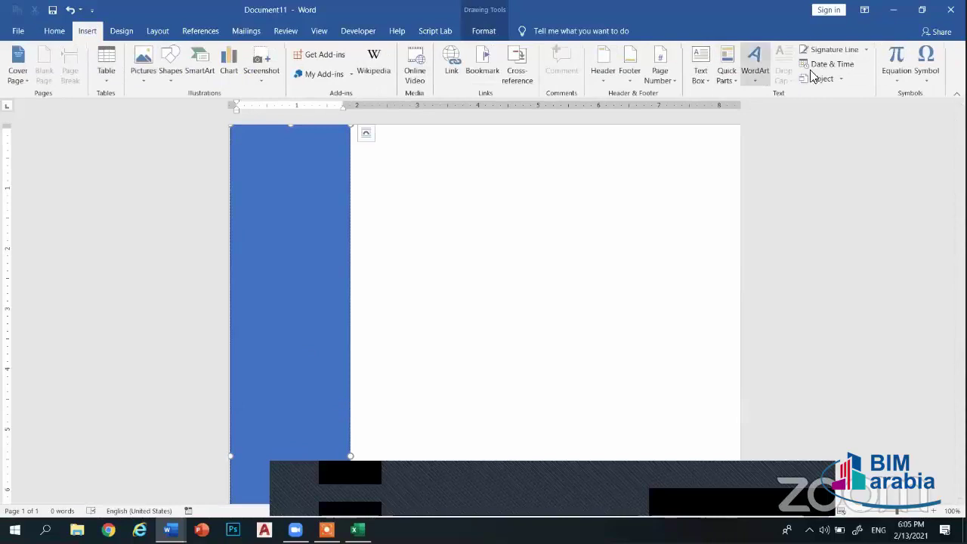
left_click(701, 68)
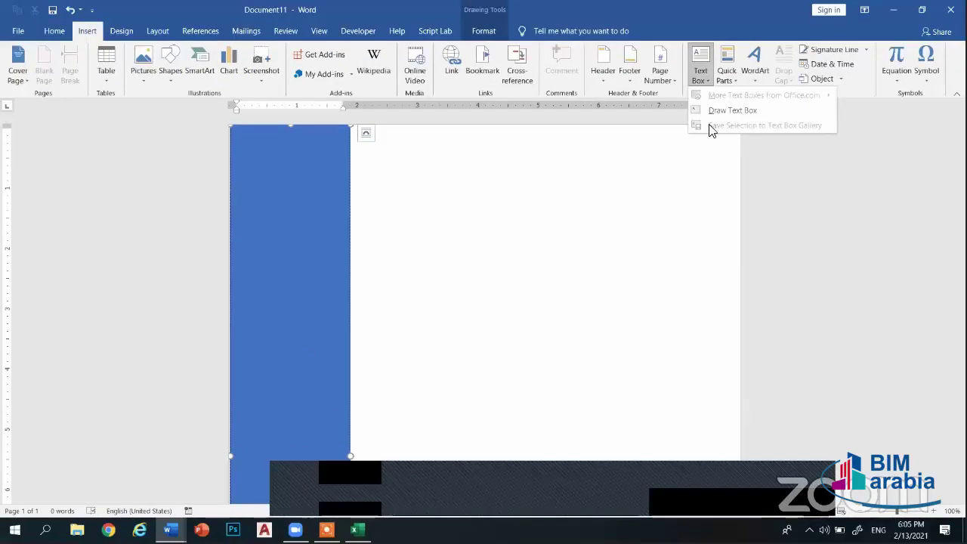
left_click(725, 110)
left_click_drag(249, 183, 274, 209)
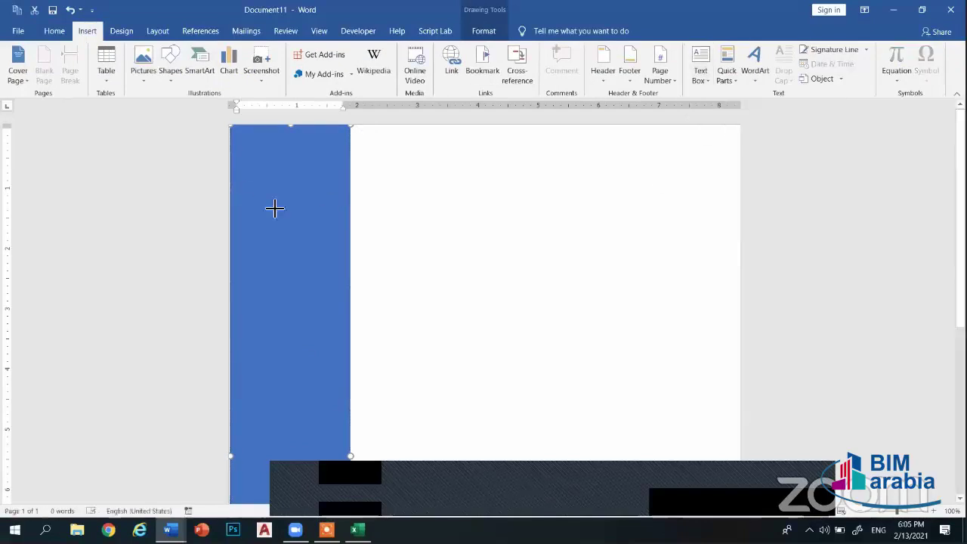
mouse_move(354, 210)
left_mouse_down()
mouse_move(300, 175)
mouse_move(300, 151)
left_mouse_up()
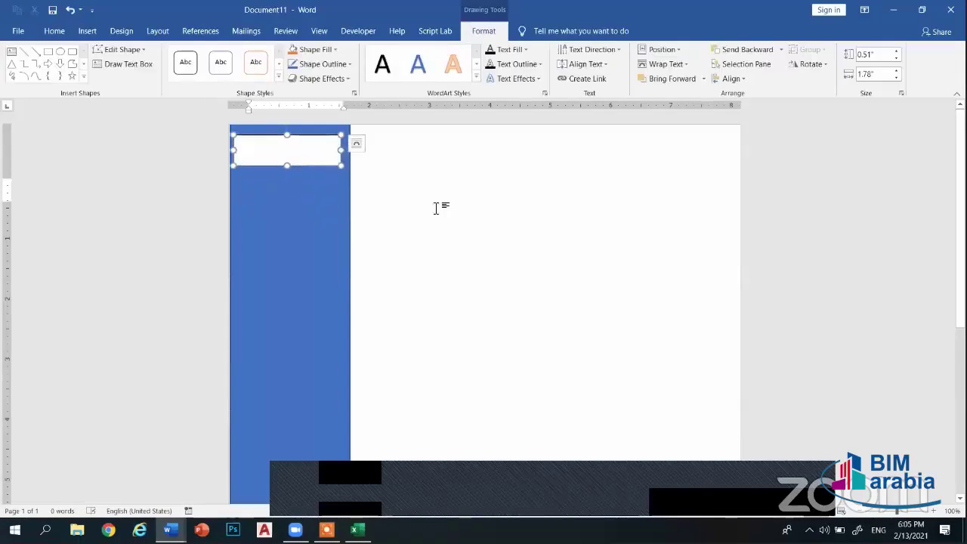
left_click(355, 231)
left_click(311, 157)
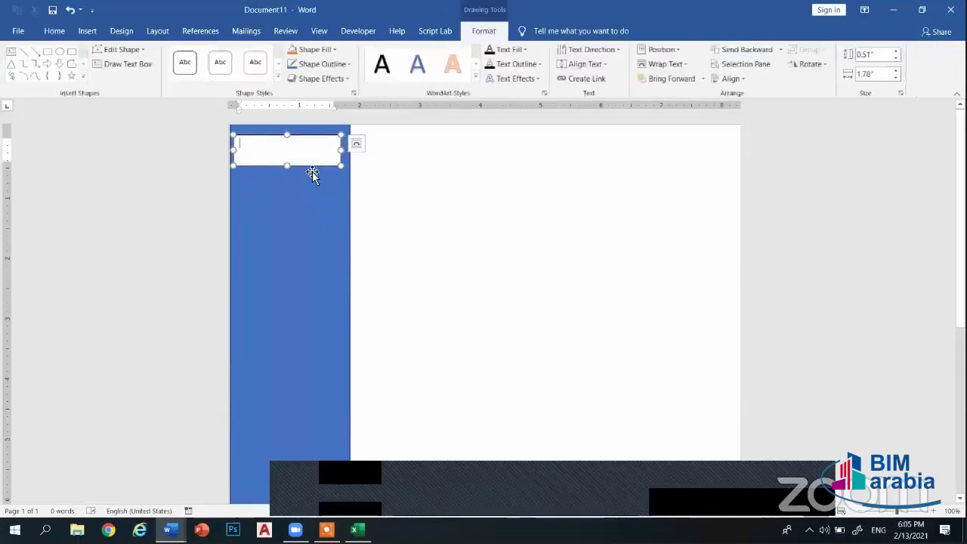
left_click_drag(312, 171, 308, 166)
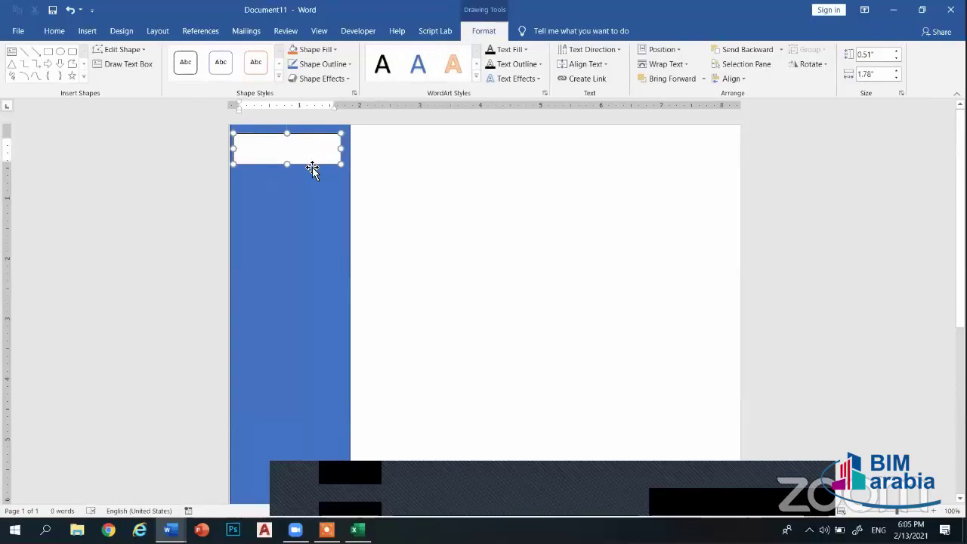
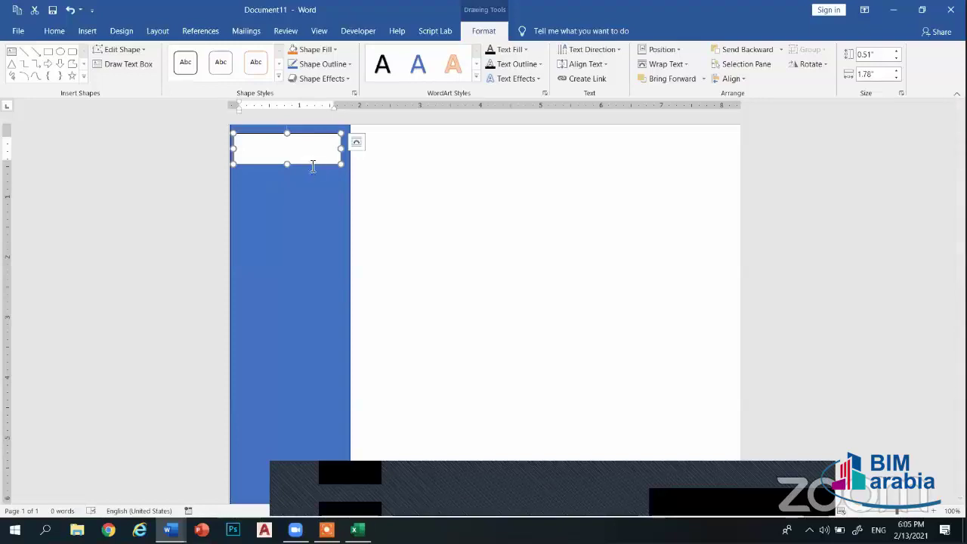
Delete the tall blue sidebar rectangle and its empty text box from the page
left_click(331, 291)
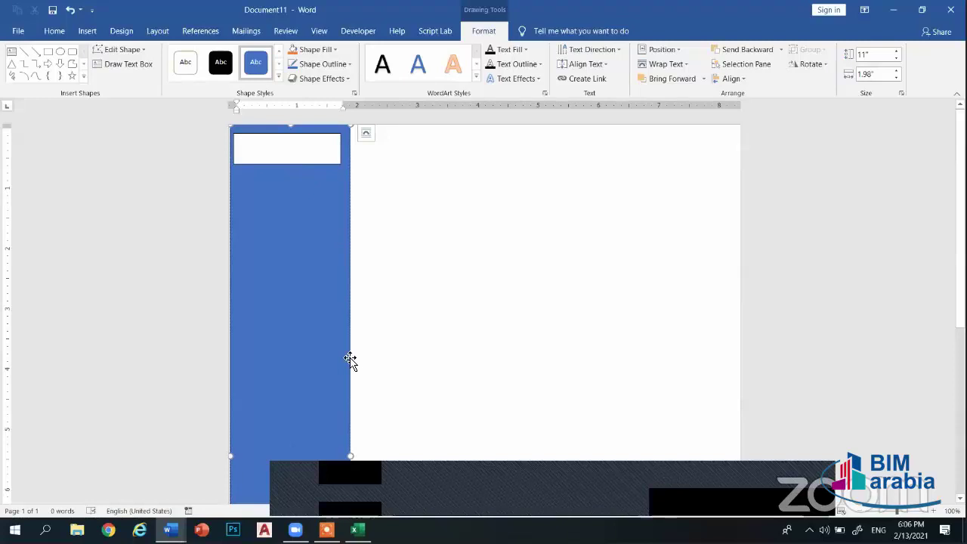
key("Delete")
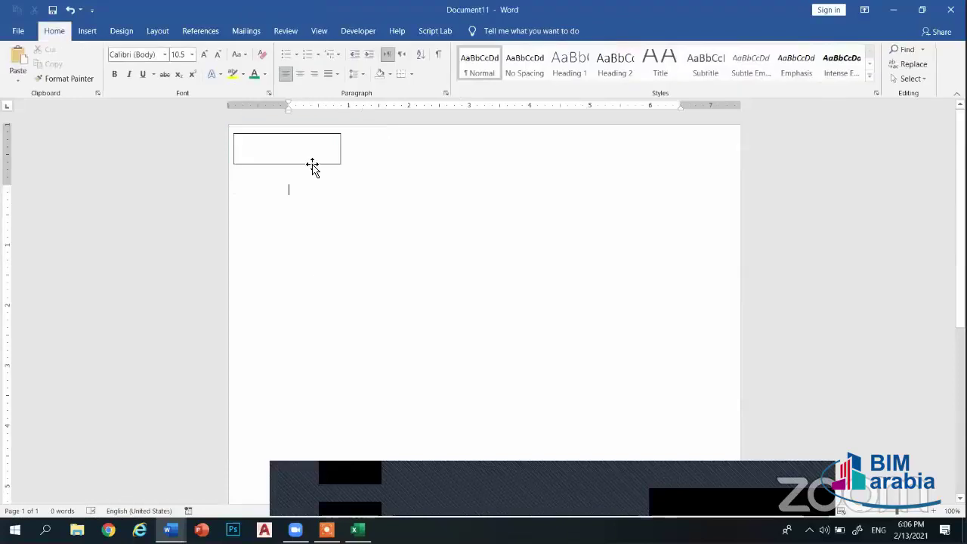
left_click(312, 165)
key("Delete")
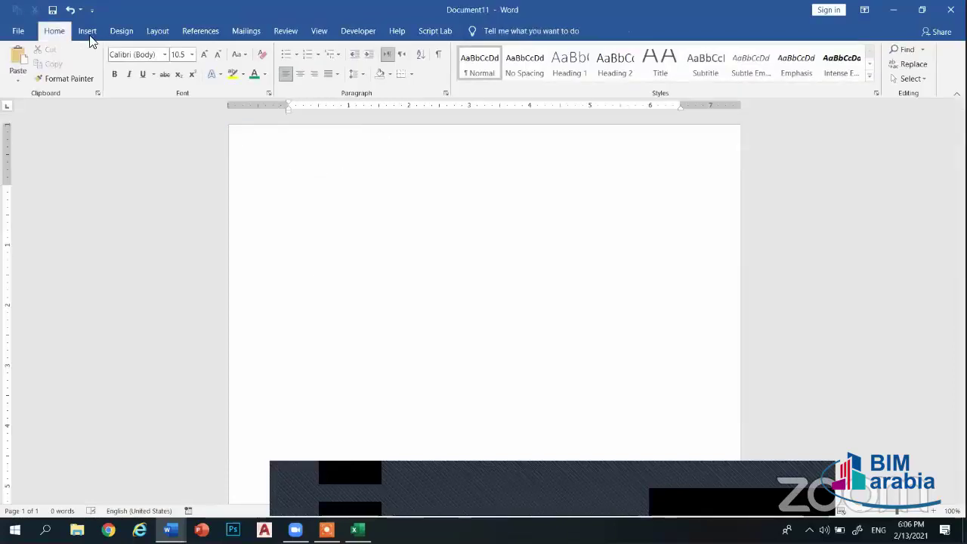
left_click(89, 36)
left_click(171, 67)
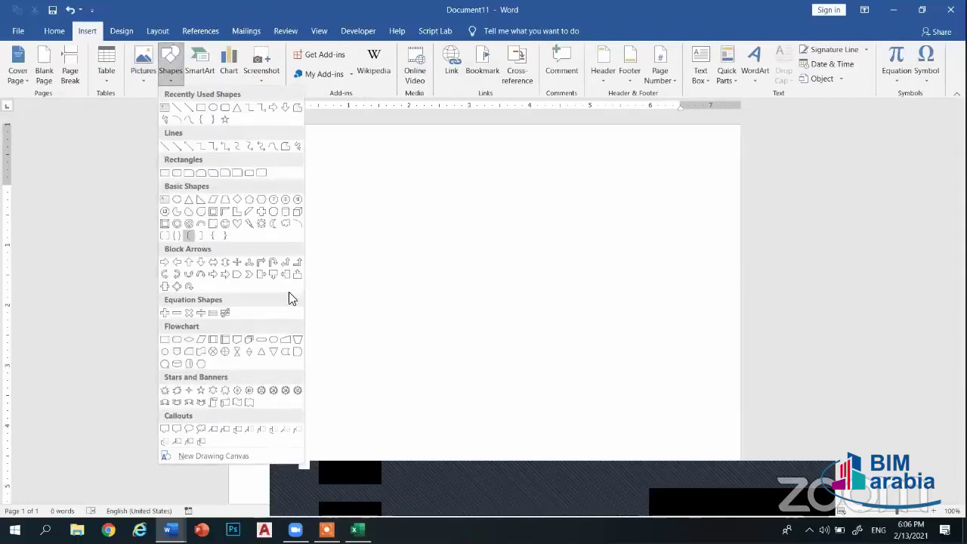
left_click(212, 108)
left_click_drag(230, 130, 740, 321)
right_click(501, 300)
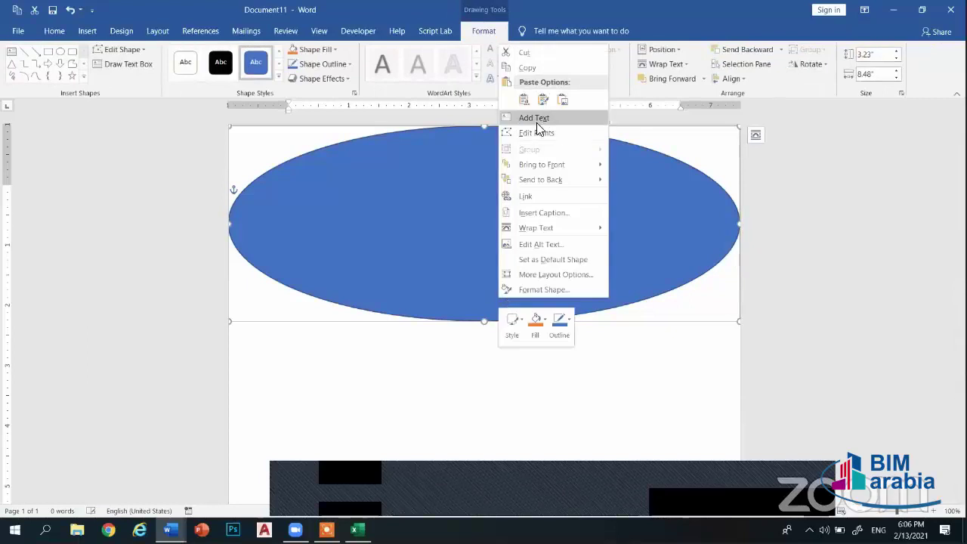
left_click(538, 133)
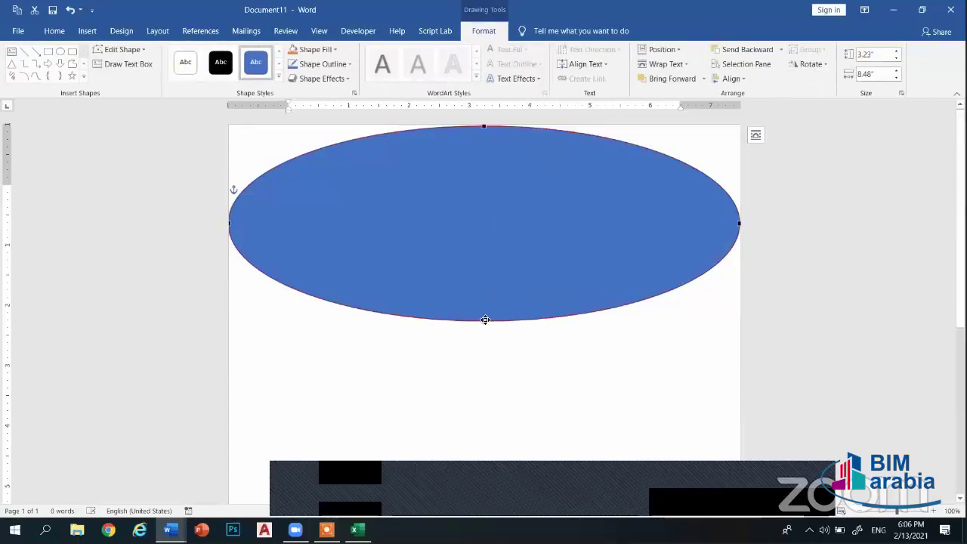
left_click_drag(486, 320, 482, 244)
left_click_drag(479, 294, 463, 148)
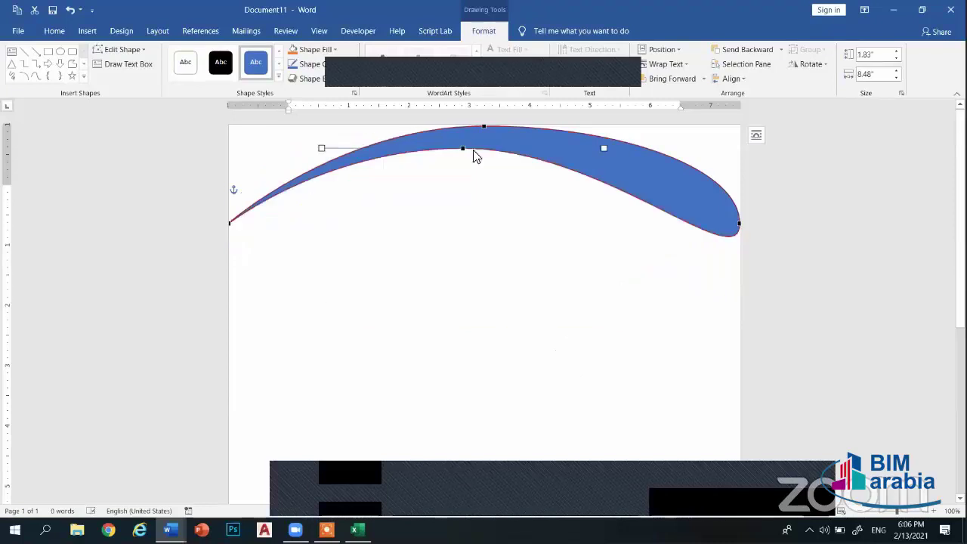
left_click(680, 188)
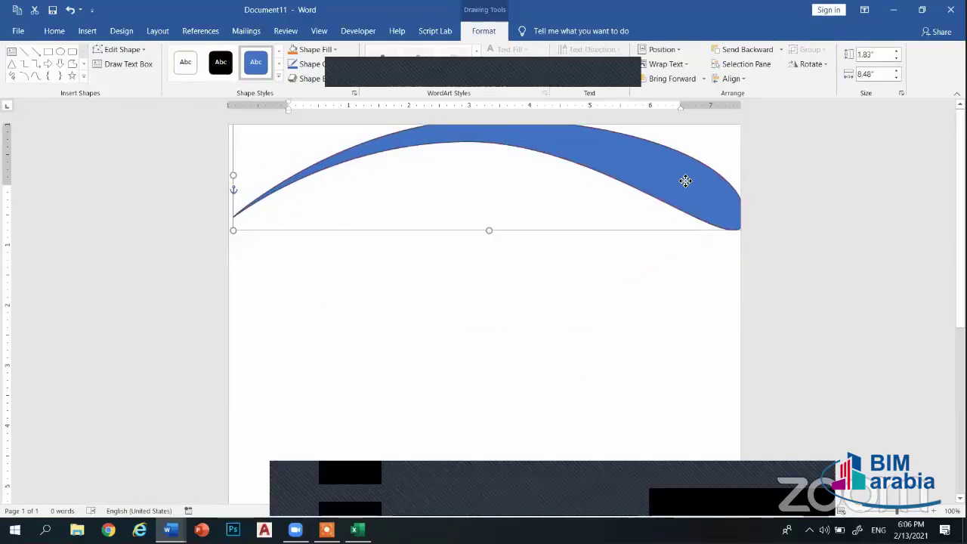
left_click(548, 326)
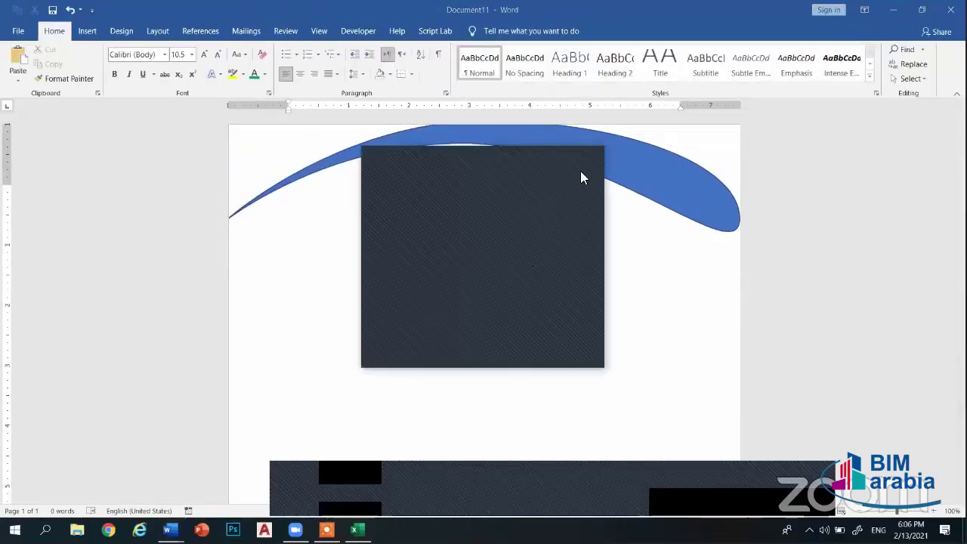
left_click(537, 145)
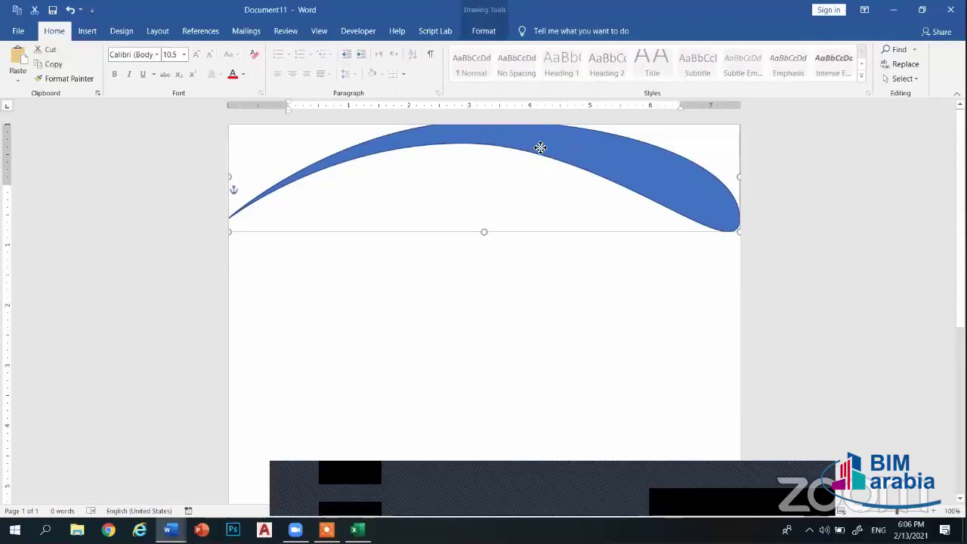
left_click(531, 305)
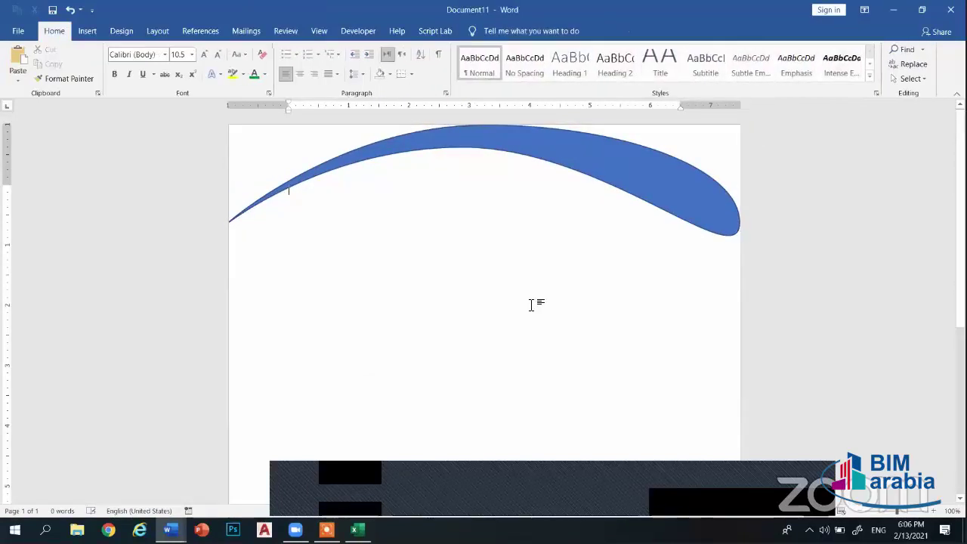
scroll(531, 304, "down", 2)
scroll(531, 305, "up", 2)
left_click(651, 162)
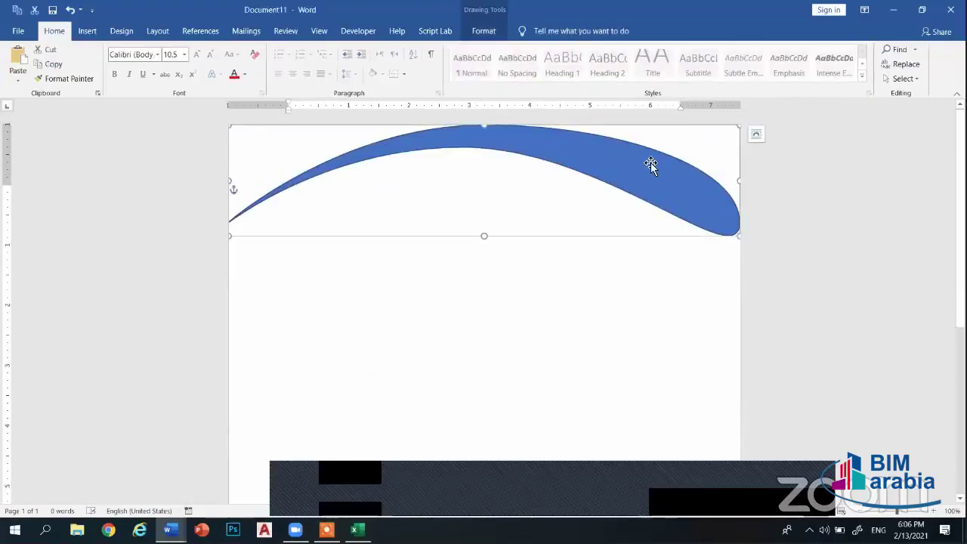
key("Delete")
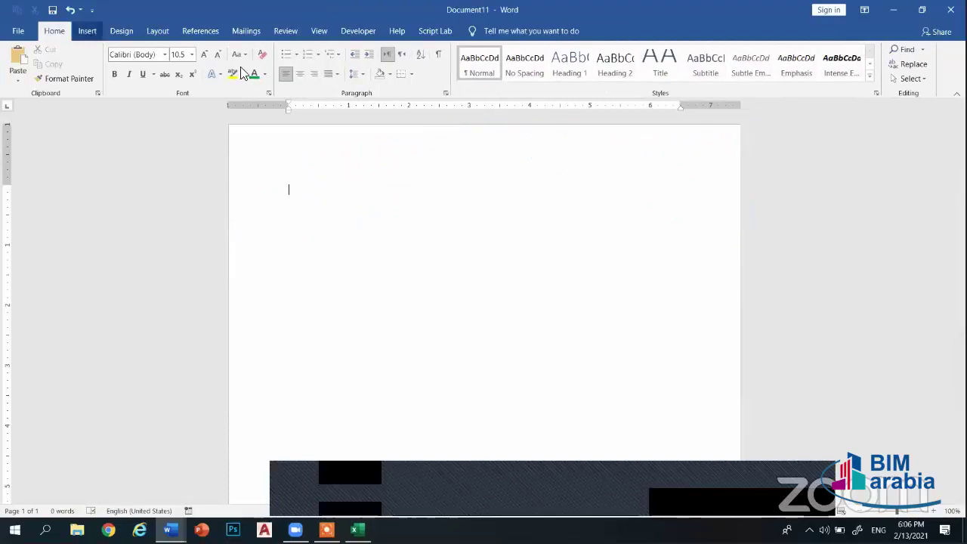
Draw a full-width rectangle across the top of the page, flush with the left edge
left_click(86, 31)
left_click(171, 67)
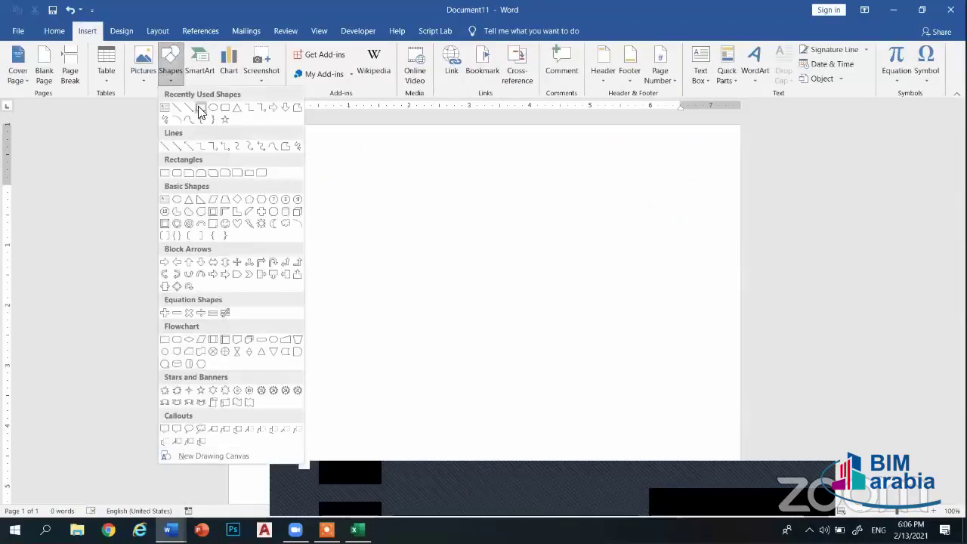
left_click(201, 108)
left_click_drag(232, 130, 738, 238)
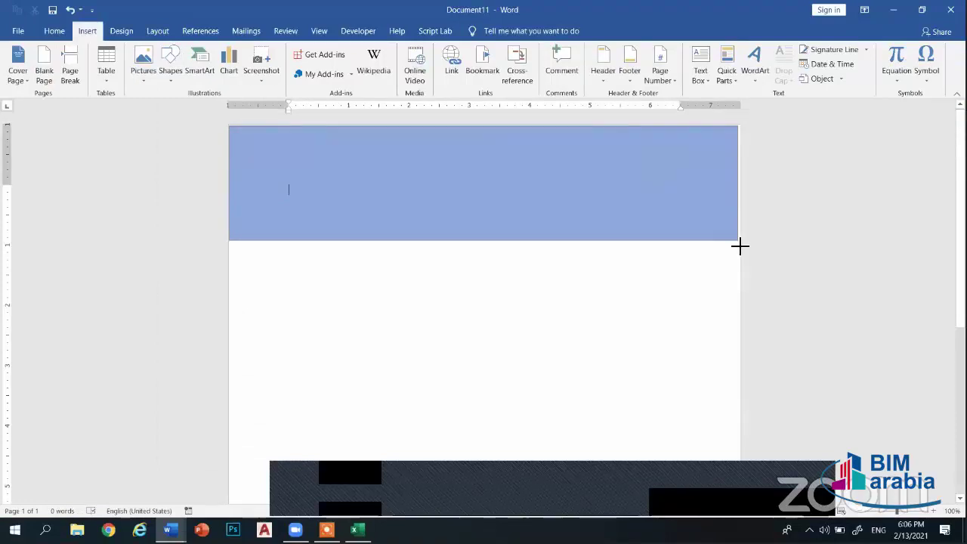
left_click_drag(738, 237, 739, 248)
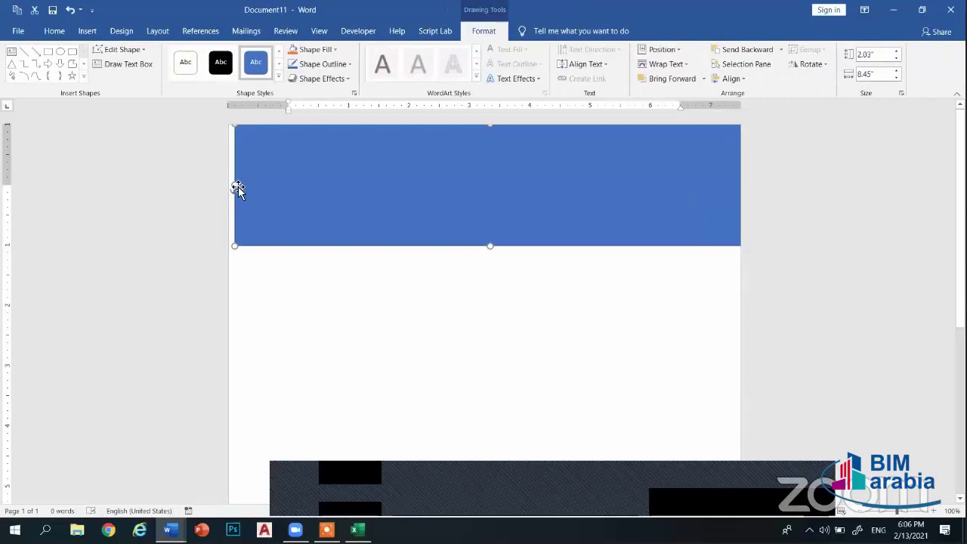
left_click_drag(237, 188, 230, 185)
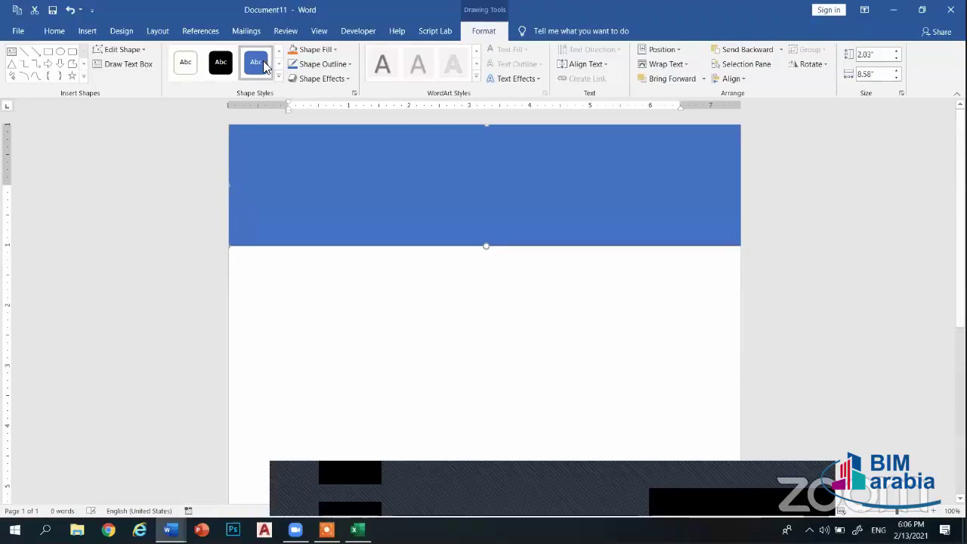
Apply a pale yellow shape style to the top rectangle
left_click(279, 65)
left_click(278, 65)
left_click(279, 65)
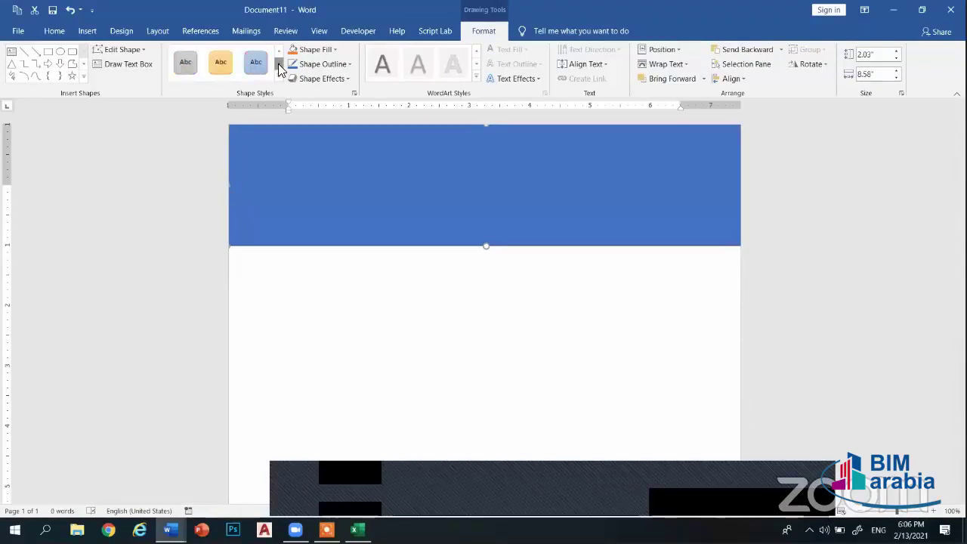
left_click(278, 65)
left_click(279, 65)
left_click(279, 65)
left_click(279, 65)
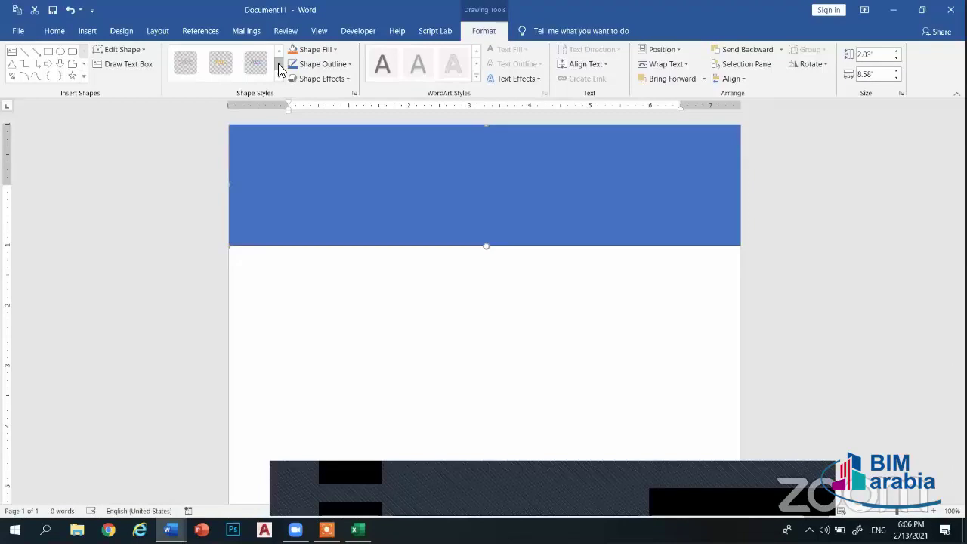
left_click(212, 69)
left_click(279, 51)
left_click(278, 51)
left_click(279, 51)
left_click(278, 64)
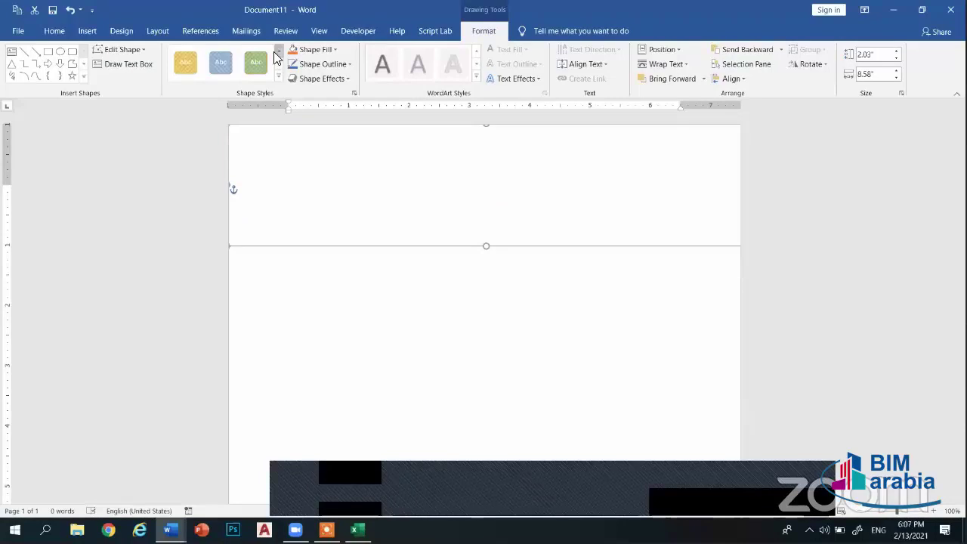
left_click(277, 66)
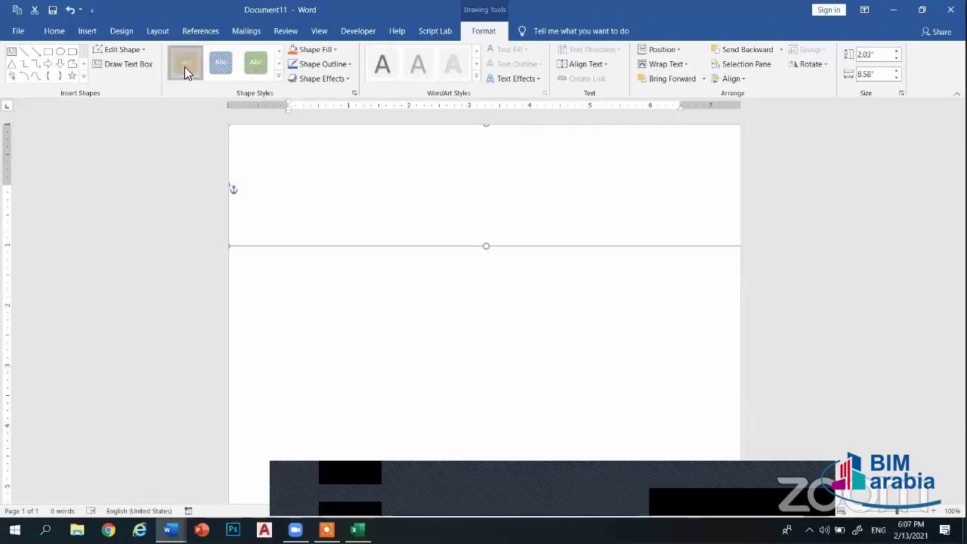
left_click(185, 66)
Duplicate the 2.03" by 8.58" yellow band and move the copy to the page bottom
left_click(529, 220)
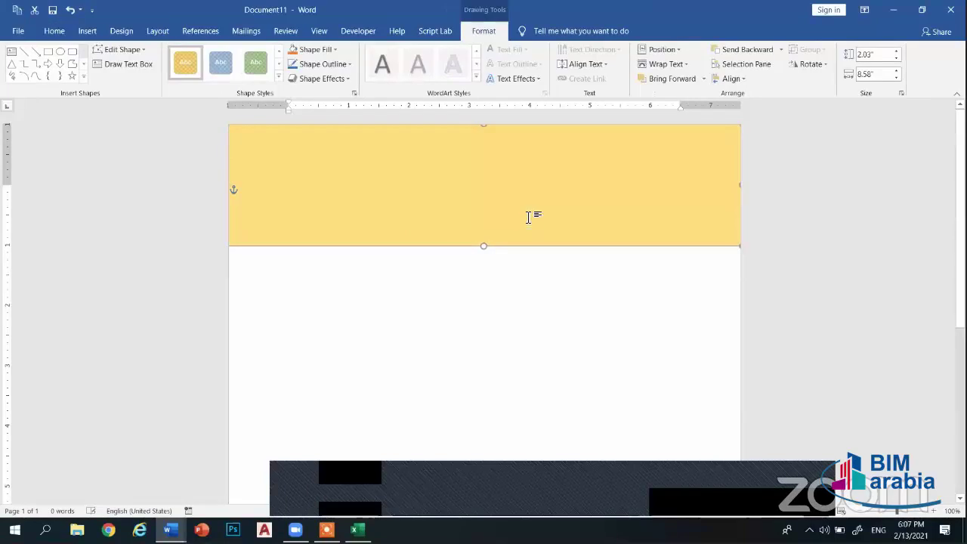
scroll(529, 217, "down", 5)
scroll(533, 215, "up", 2)
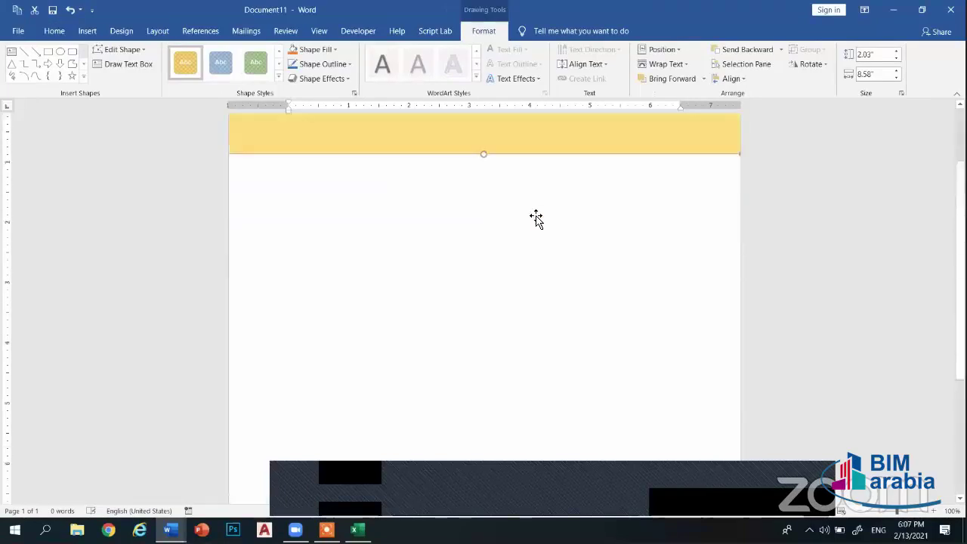
scroll(522, 211, "up", 3)
left_click_drag(426, 195, 458, 340)
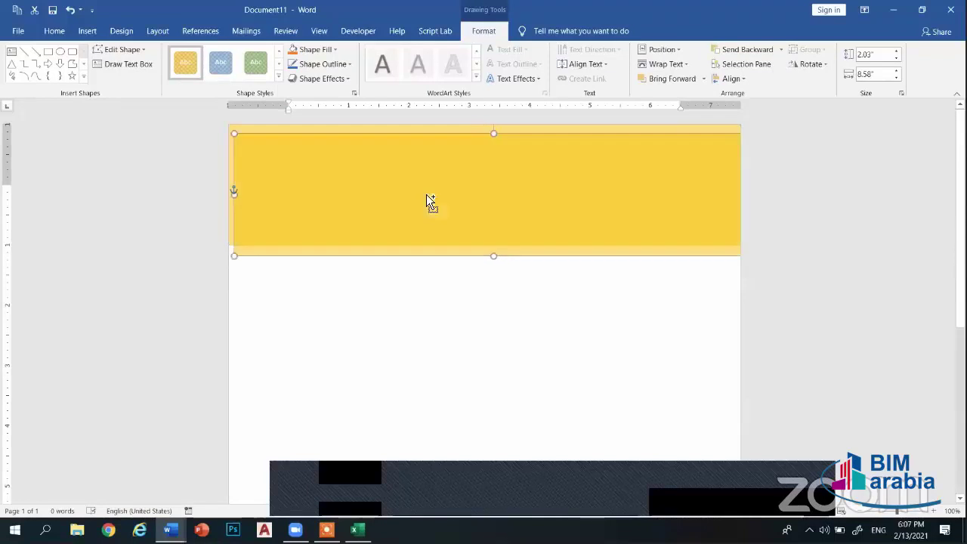
scroll(427, 226, "down", 3)
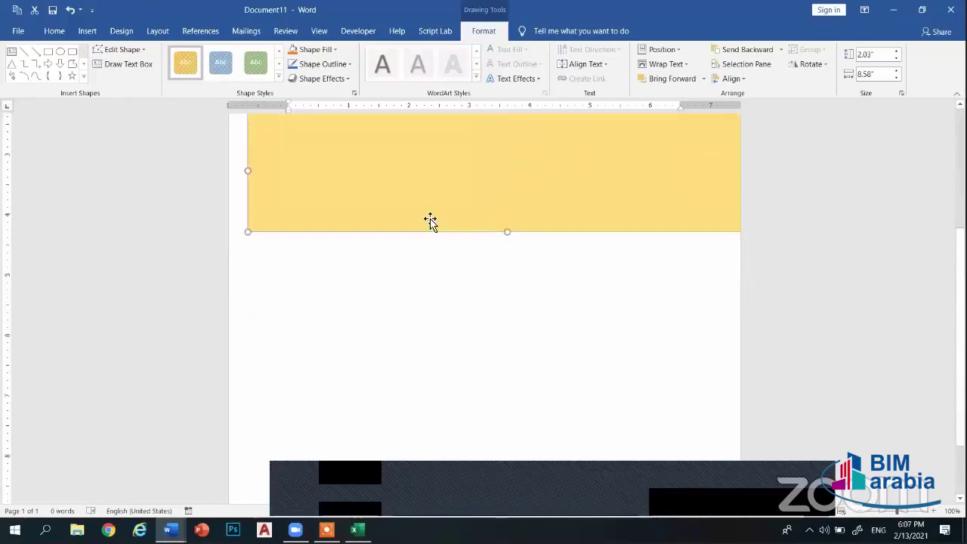
scroll(431, 375, "up", 1)
scroll(401, 333, "up", 1)
scroll(402, 276, "down", 1)
left_click_drag(403, 276, 380, 449)
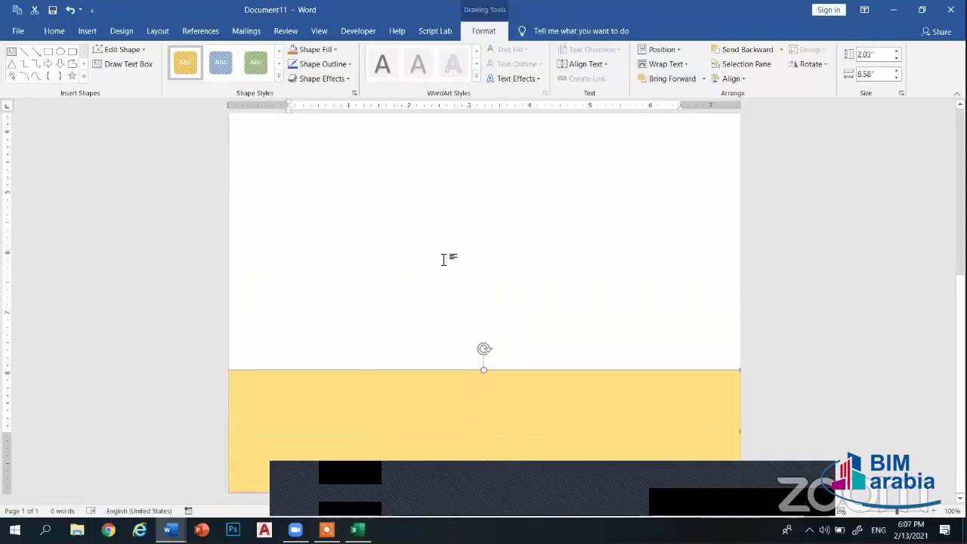
Edit the band's points to pull its lower edge into a peak with a smoothly curved right slope
left_click(444, 259)
left_click(484, 227)
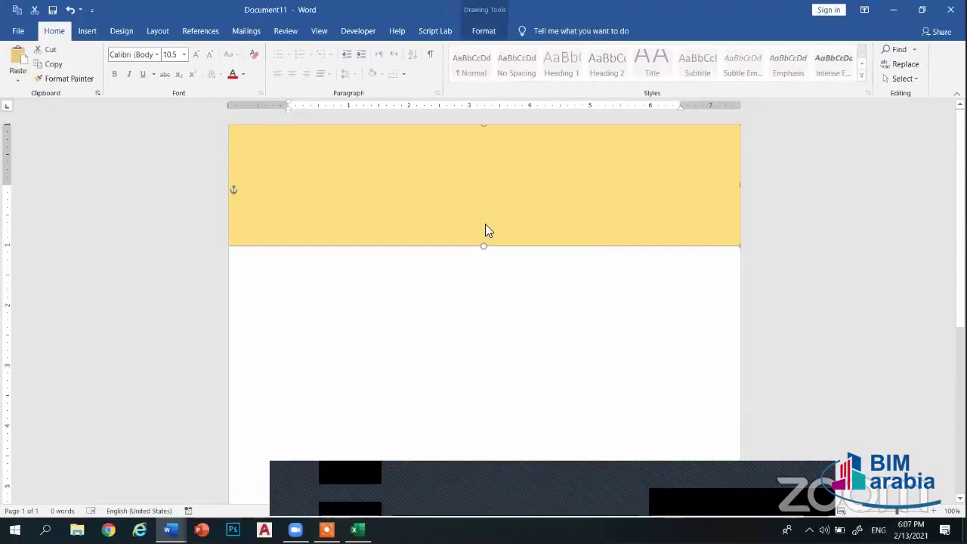
right_click(486, 230)
left_click(529, 313)
left_click_drag(476, 247, 461, 176)
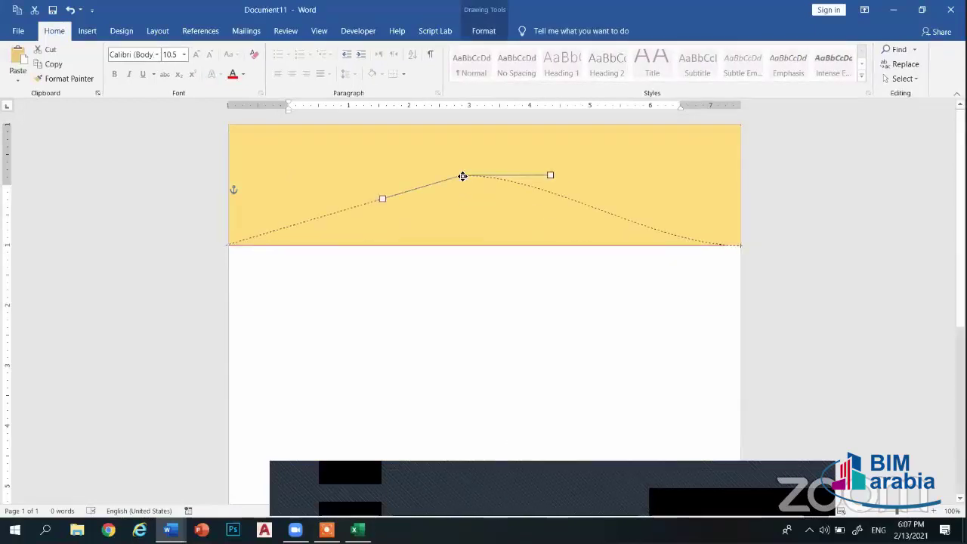
left_click_drag(550, 175, 560, 210)
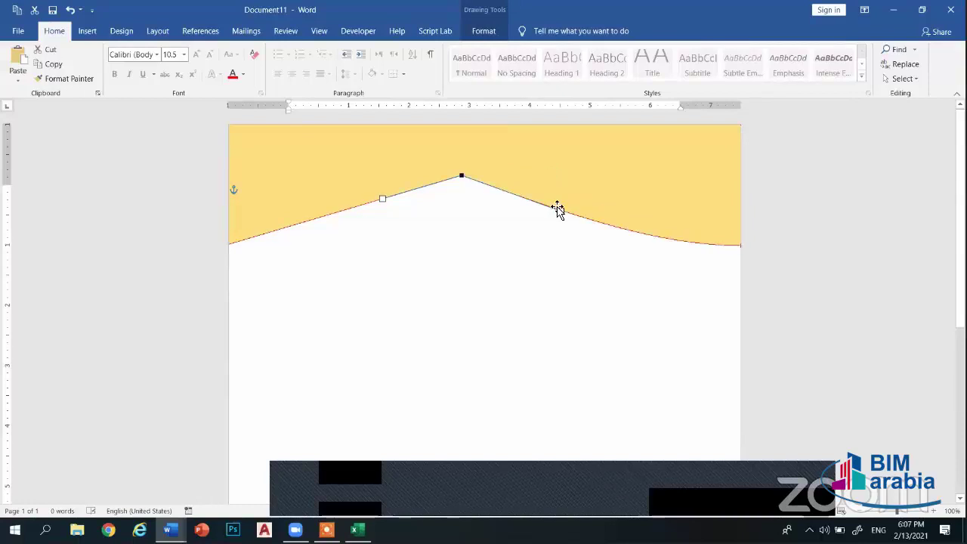
left_click_drag(563, 210, 637, 188)
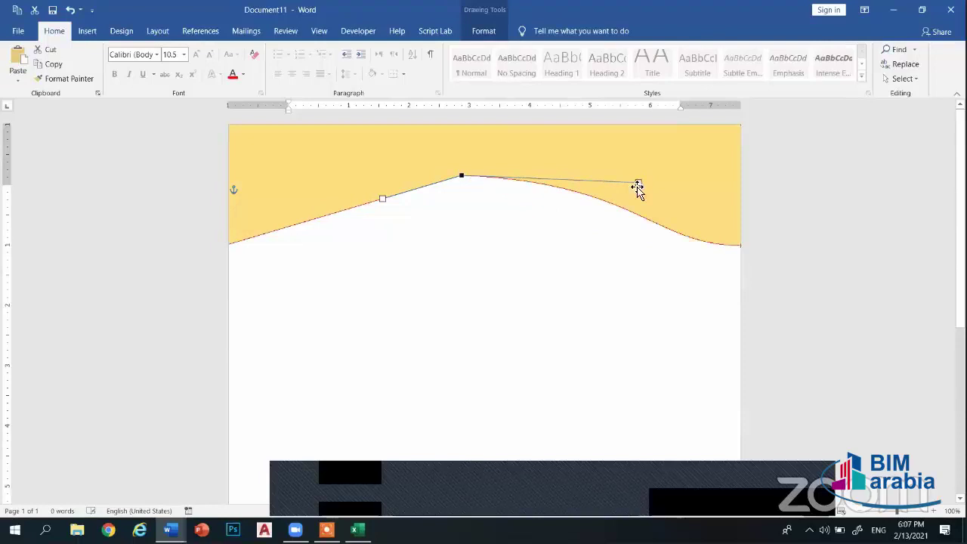
Place a duplicate of the yellow wave lower on the page
left_click(575, 270)
left_click(634, 174)
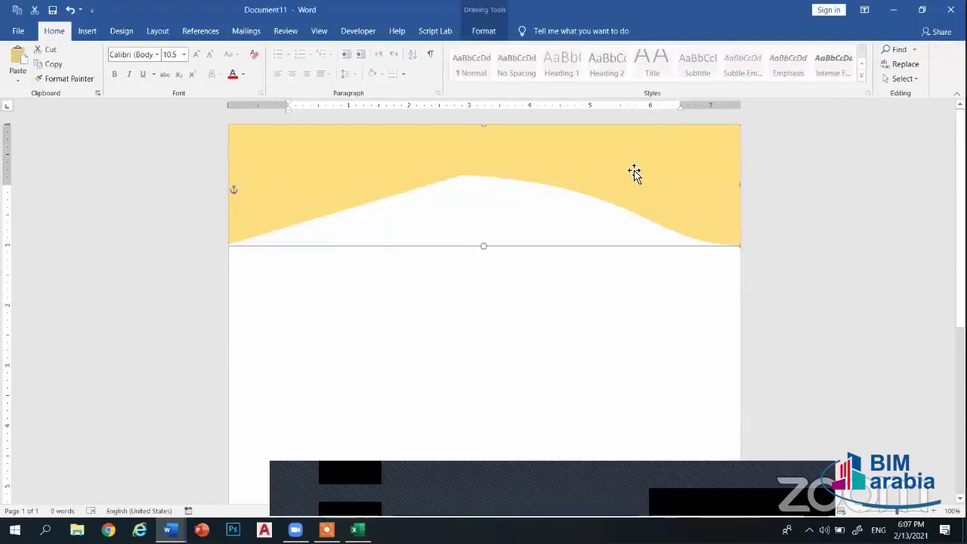
left_click_drag(635, 178, 604, 385)
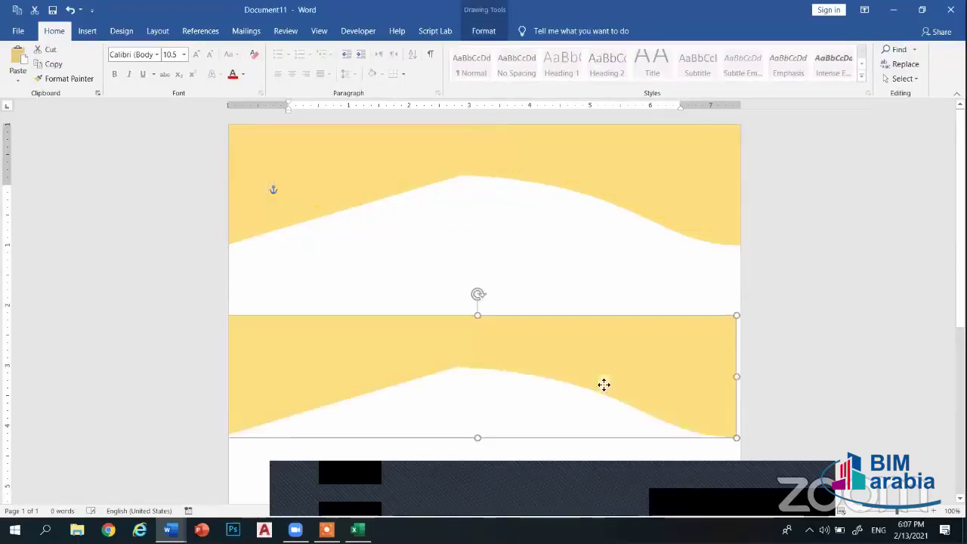
Flip the lower yellow wave vertically and settle it at the bottom of the page
scroll(566, 312, "down", 3)
left_click(582, 417)
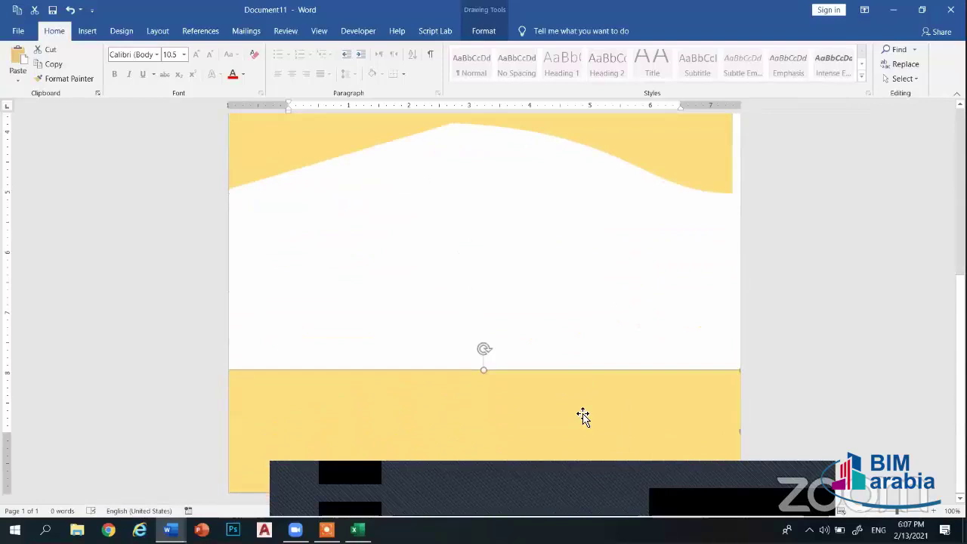
key("ctrl+z")
key("ctrl+z")
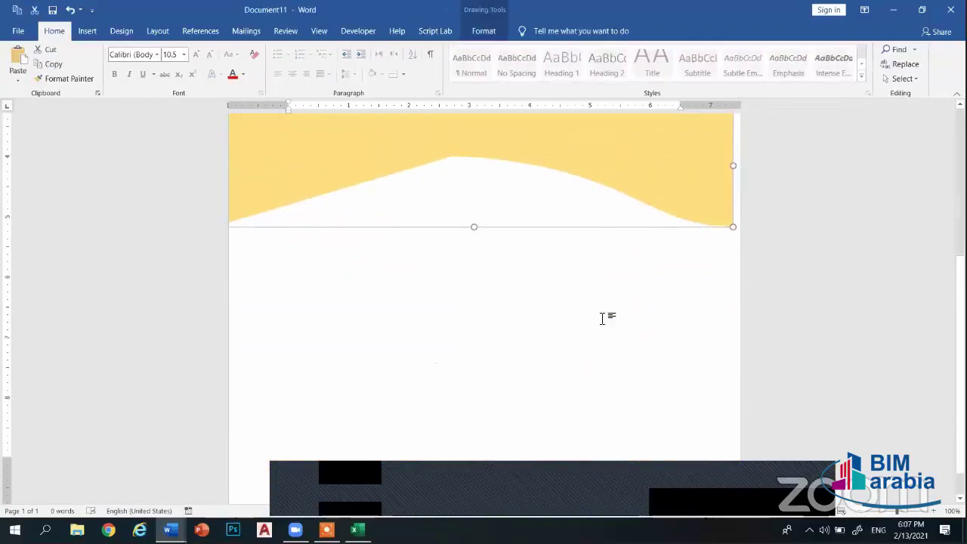
scroll(650, 227, "up", 5)
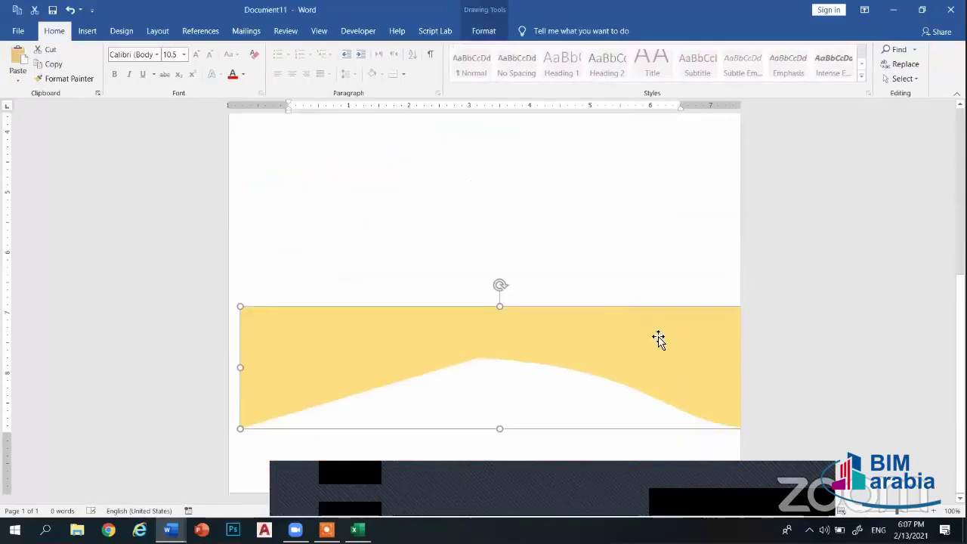
scroll(644, 388, "up", 1)
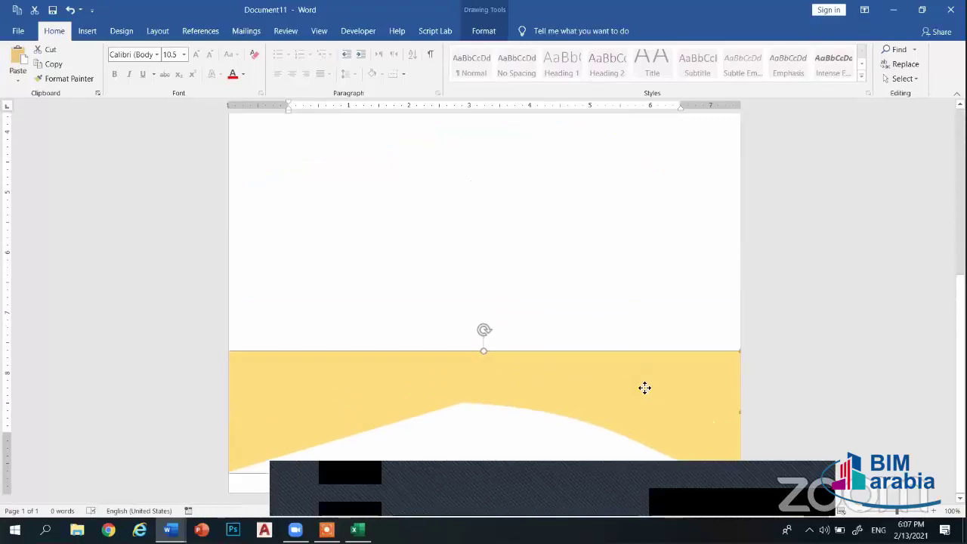
left_click(479, 34)
left_click(811, 65)
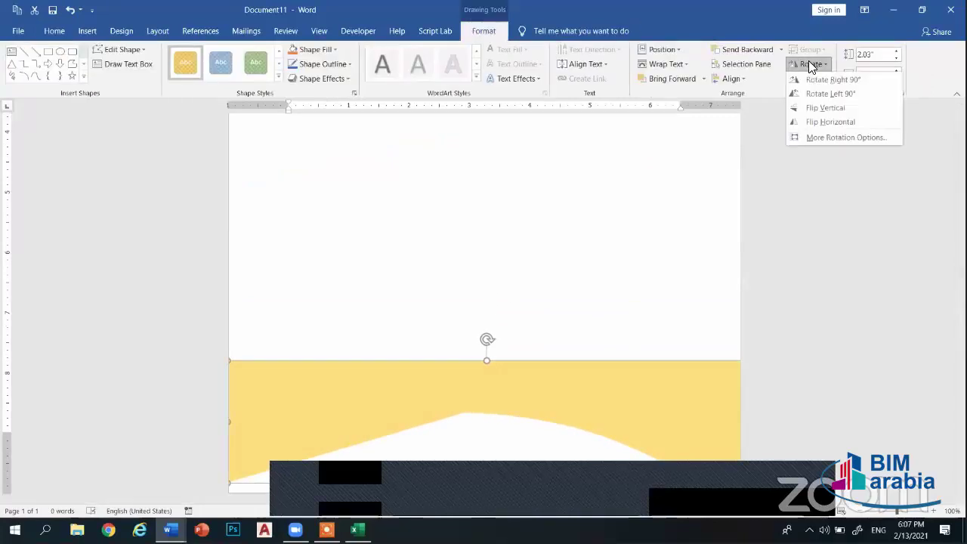
left_click(839, 108)
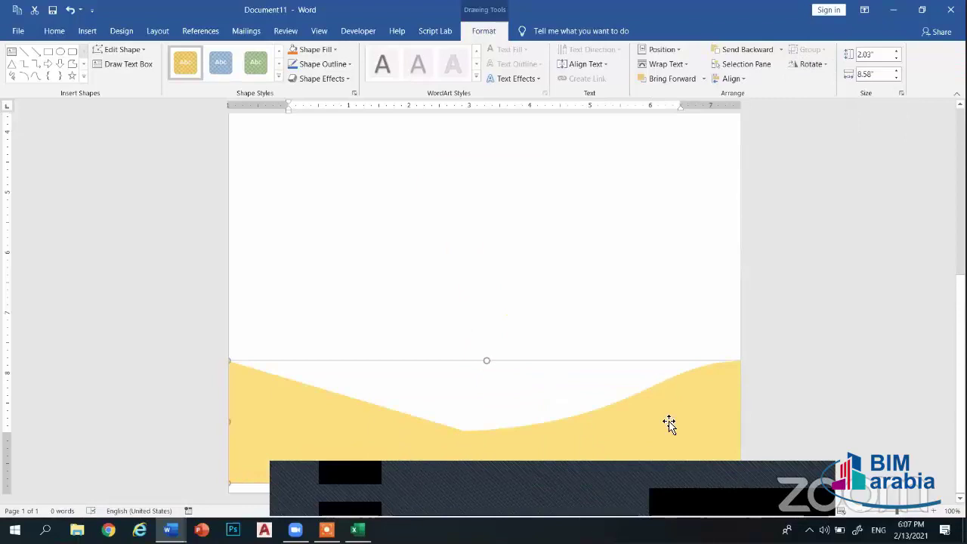
left_click_drag(669, 423, 672, 432)
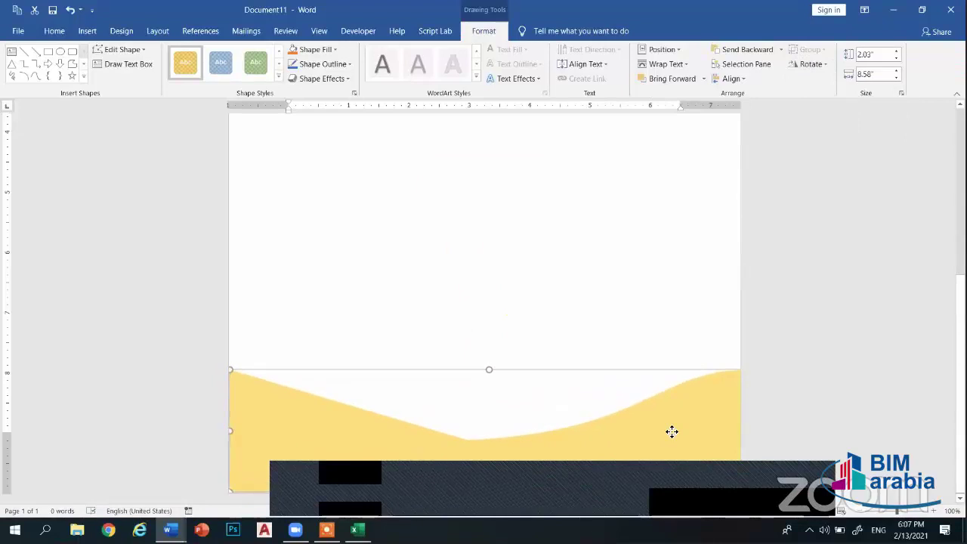
left_click(594, 276)
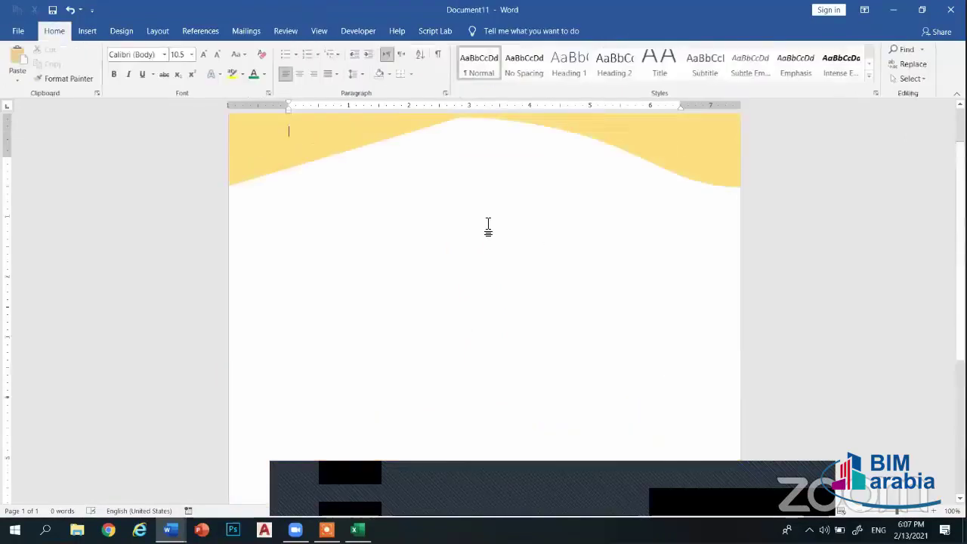
left_click(87, 31)
Insert Screenshot (5) from the Screenshots folder onto the page
left_click(143, 64)
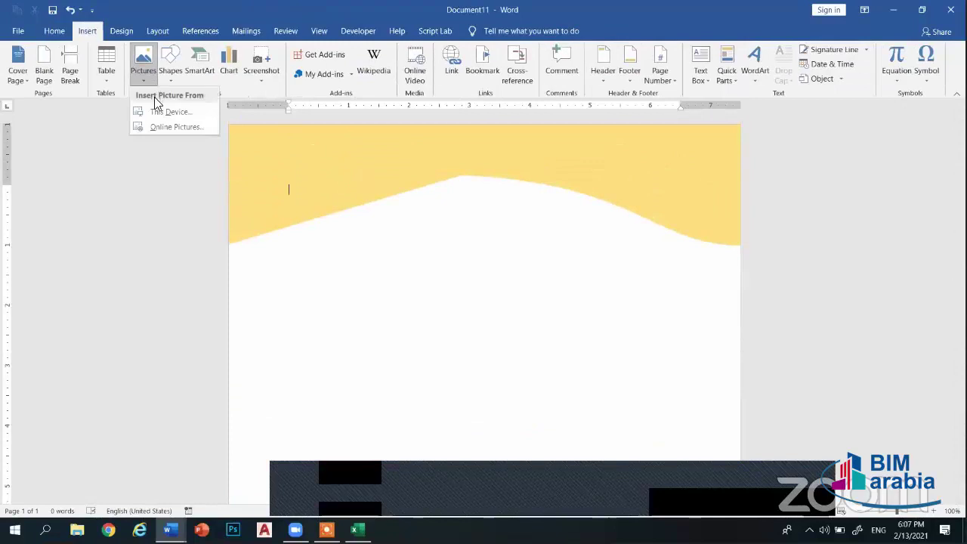
left_click(159, 112)
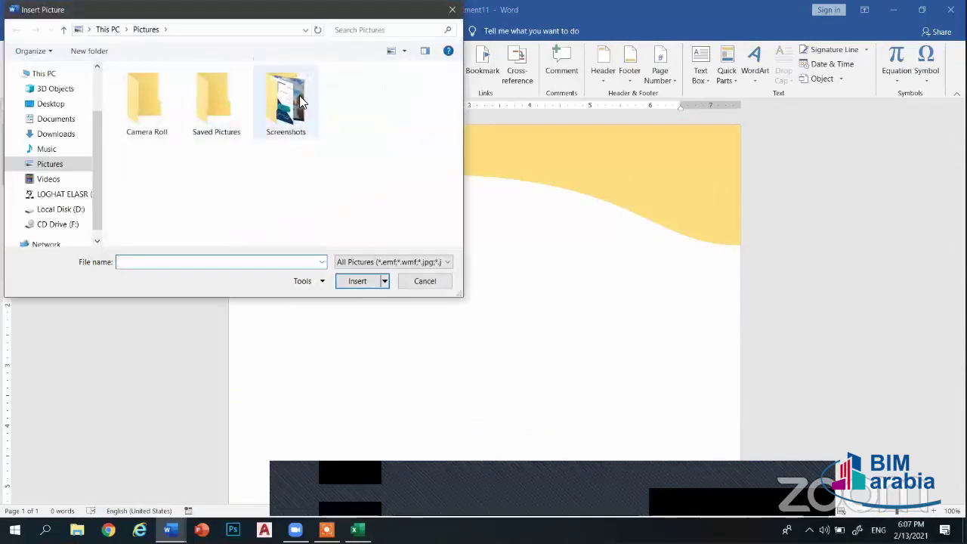
double_click(301, 101)
left_click(349, 85)
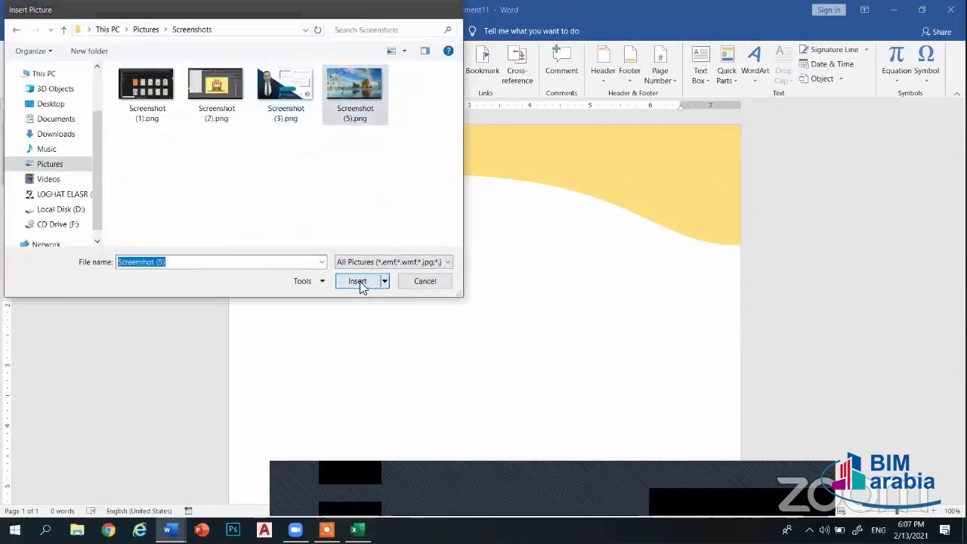
left_click(358, 281)
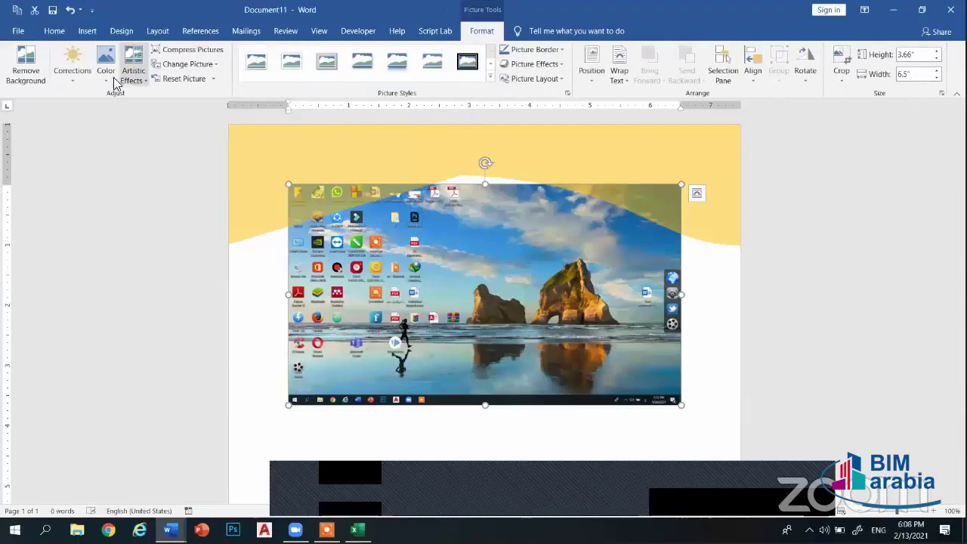
Try the picture's text wrapping options, ending with Behind Text
mouse_move(492, 315)
left_mouse_down()
mouse_move(470, 288)
mouse_move(460, 300)
left_mouse_up()
left_click(617, 74)
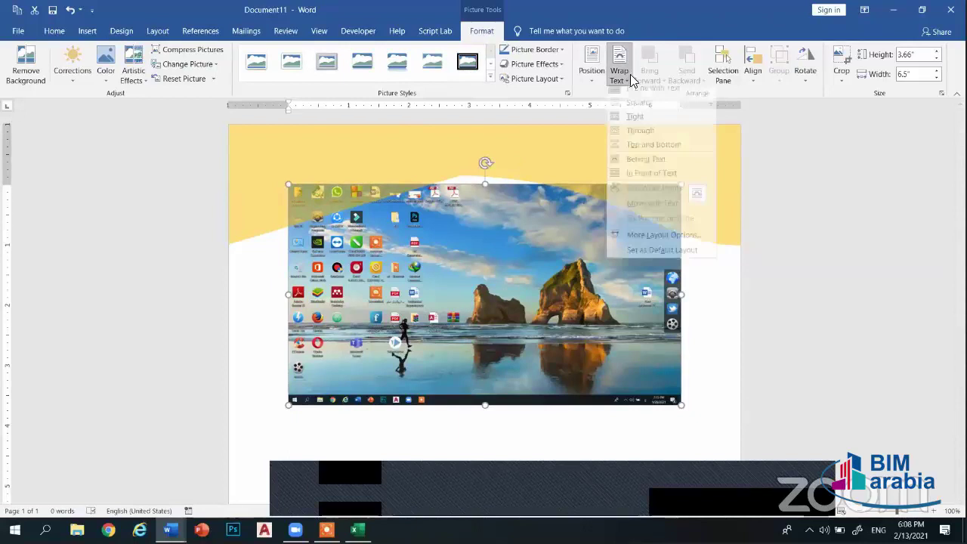
left_click(651, 137)
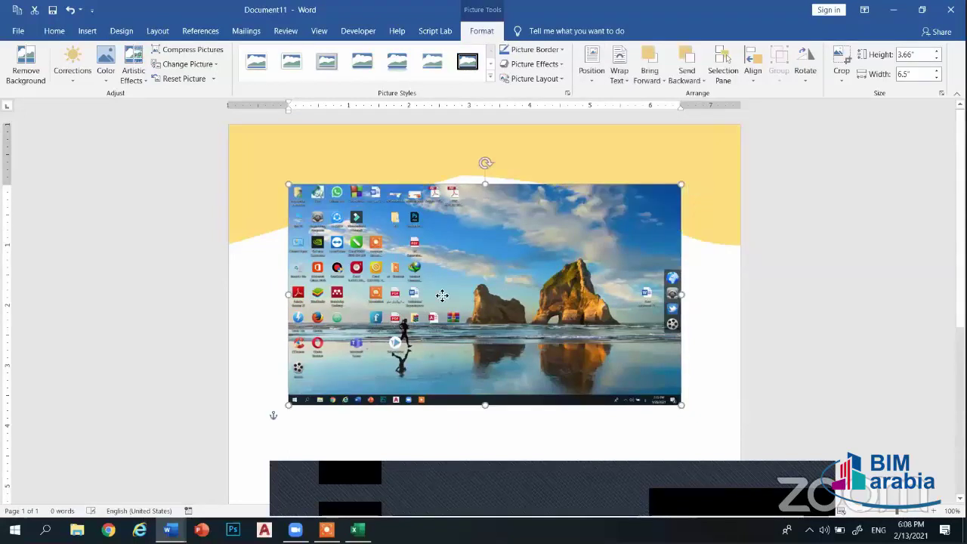
mouse_move(464, 220)
left_mouse_down()
mouse_move(451, 220)
mouse_move(511, 220)
left_mouse_up()
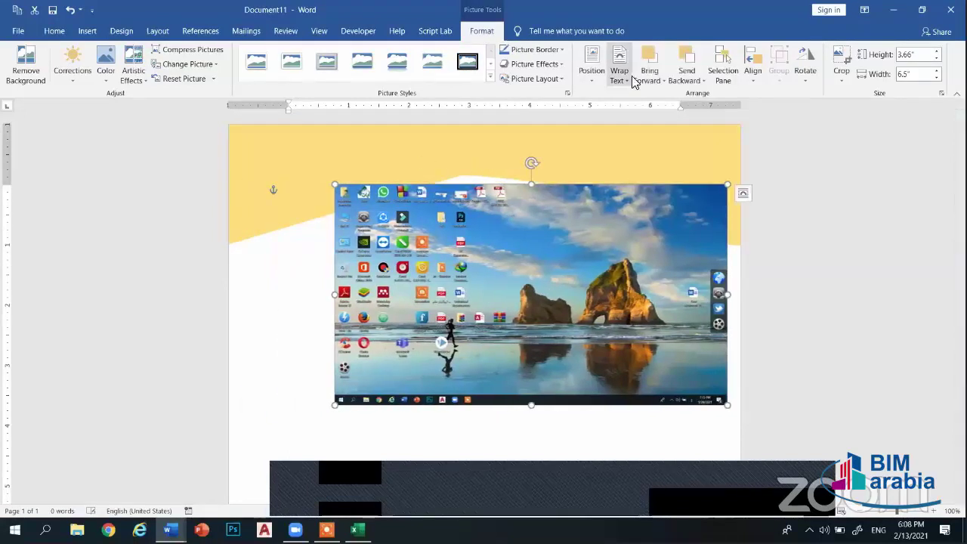
left_click(619, 73)
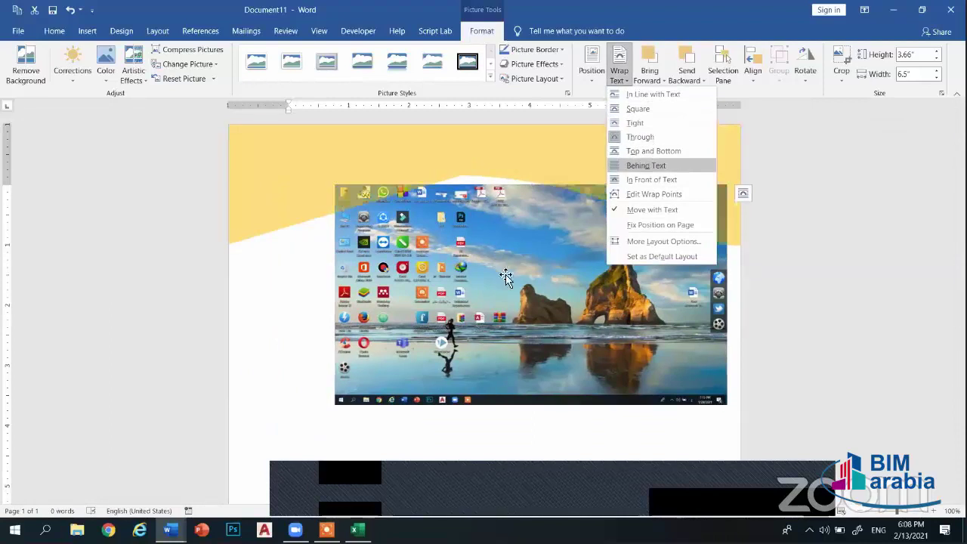
left_click(647, 165)
Position the picture just below the top wave, undoing trial resizes back to 3.66" by 6.5"
mouse_move(442, 306)
left_mouse_down()
mouse_move(405, 254)
mouse_move(389, 249)
left_mouse_up()
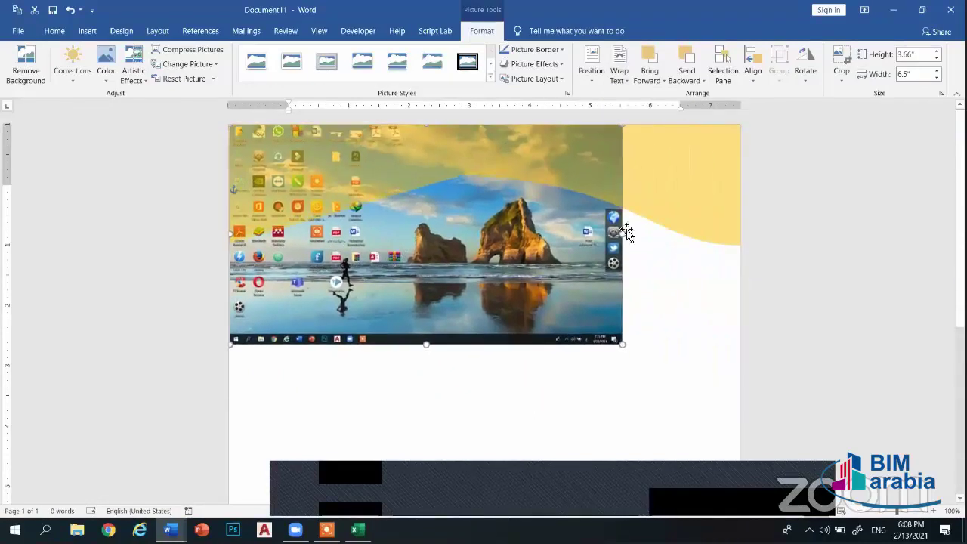
left_click_drag(636, 237, 743, 240)
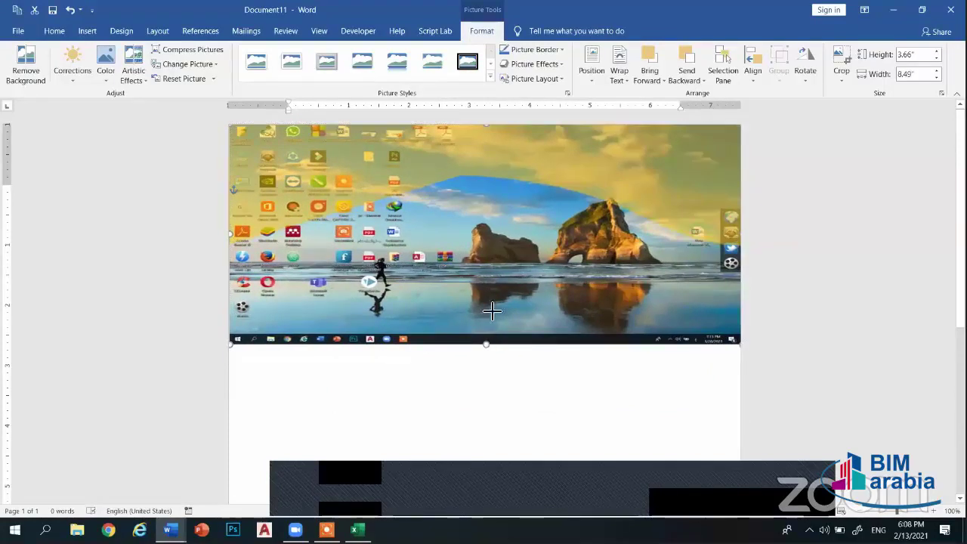
mouse_move(492, 310)
left_mouse_down()
mouse_move(494, 243)
mouse_move(471, 378)
left_mouse_up()
left_click(479, 380)
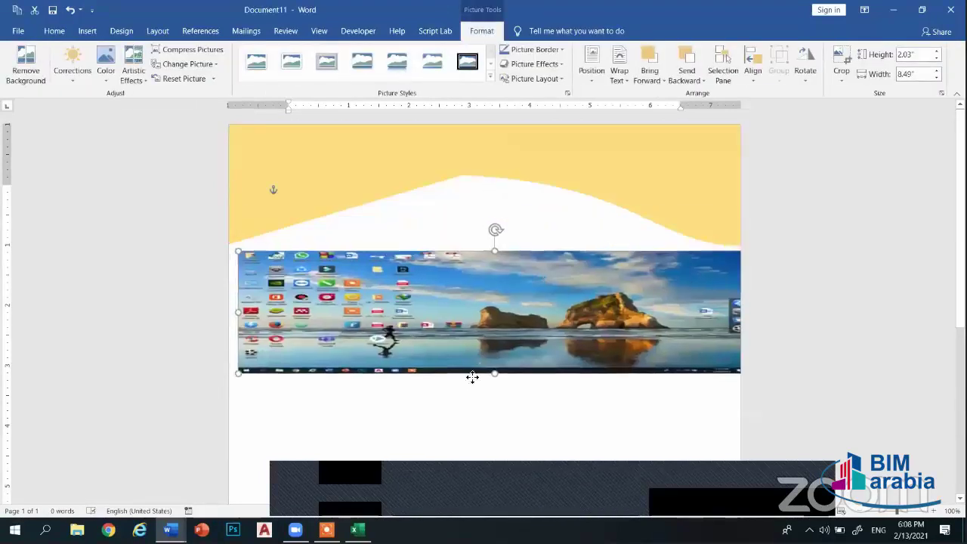
key("ctrl+z")
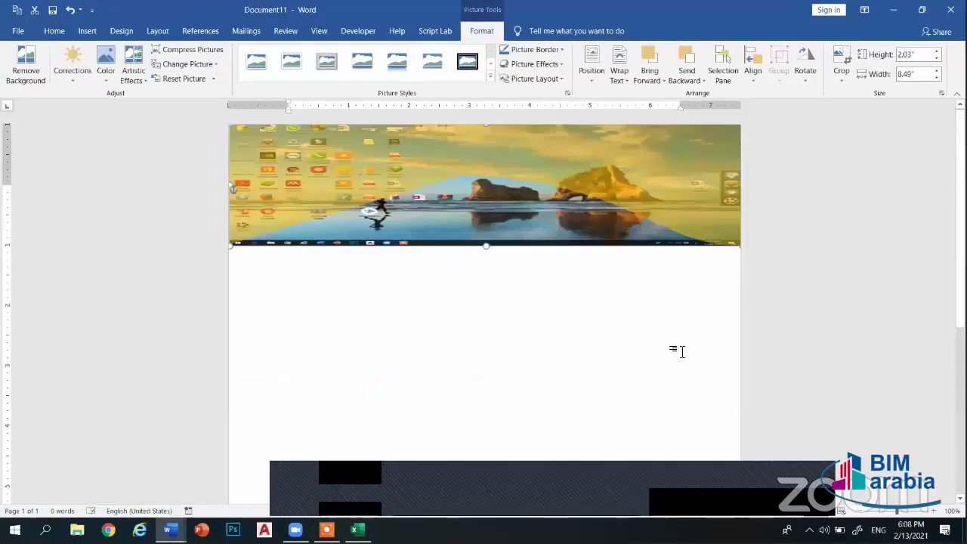
key("ctrl+z")
key("ctrl+z")
key("ctrl+z")
left_click_drag(583, 201, 534, 269)
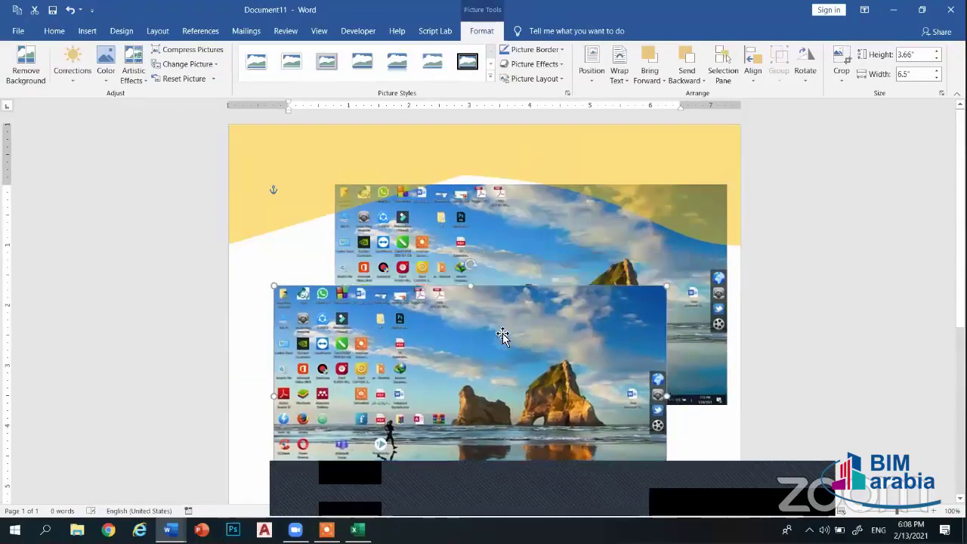
left_click_drag(514, 347, 503, 335)
key("ctrl+z")
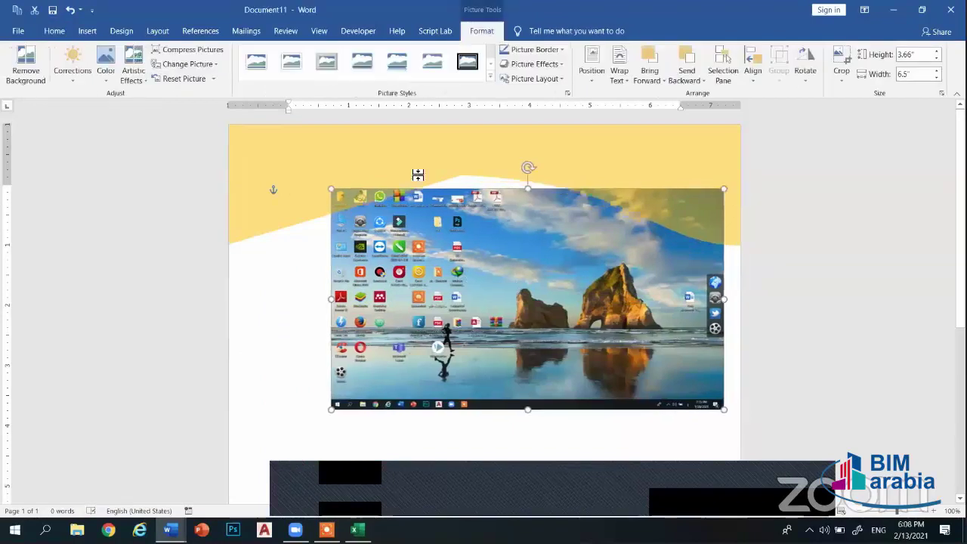
key("ctrl+y")
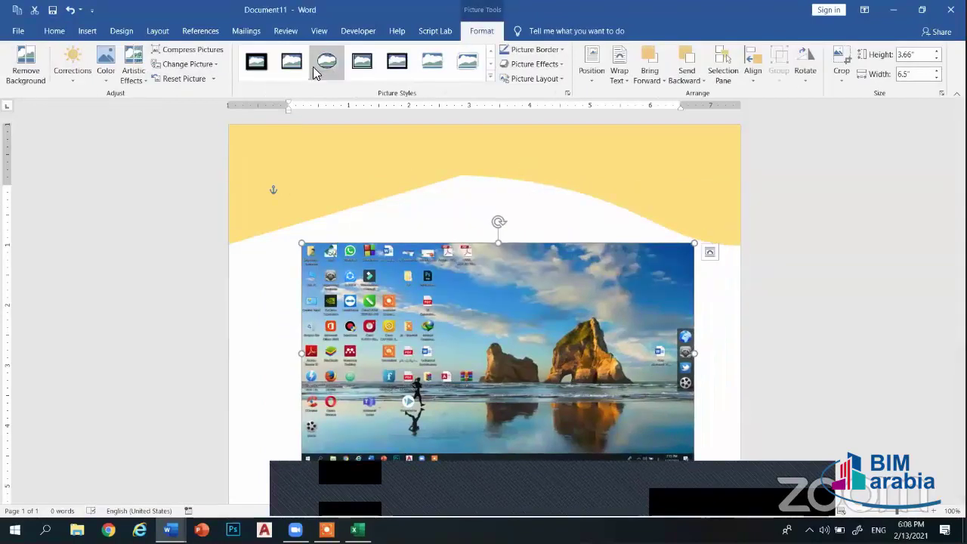
Give the screenshot an oval picture style with a dark border and soft shadow
left_click(316, 67)
scroll(410, 181, "down", 5)
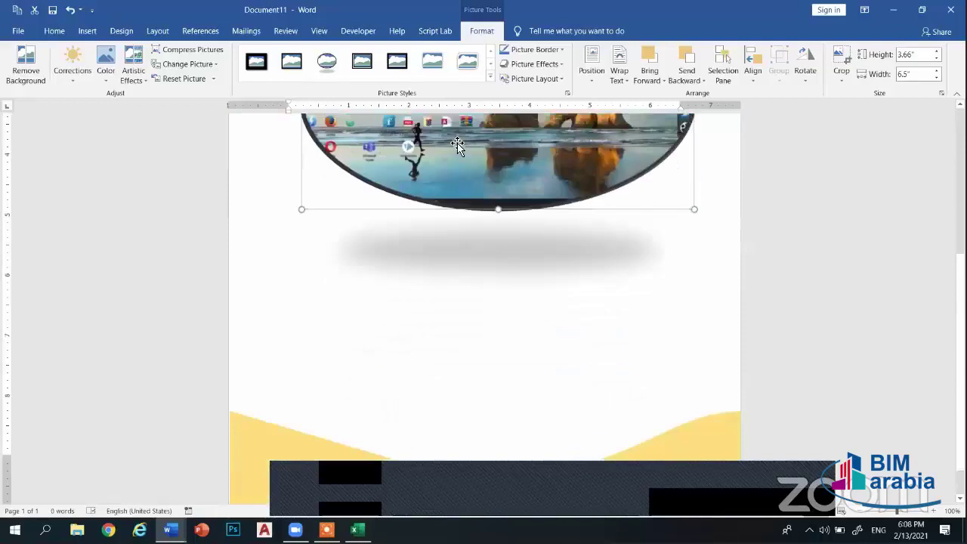
scroll(469, 216, "up", 4)
scroll(472, 219, "up", 4)
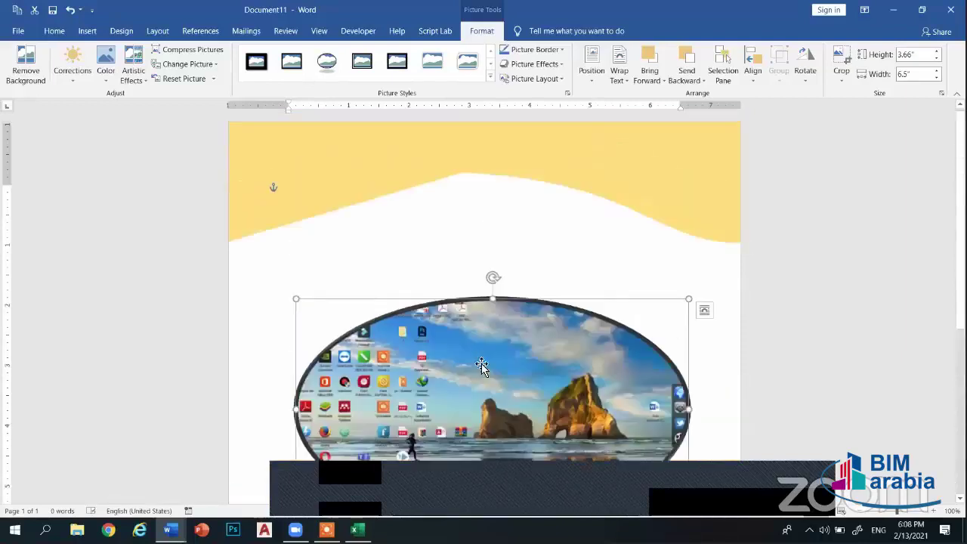
left_click_drag(480, 367, 472, 328)
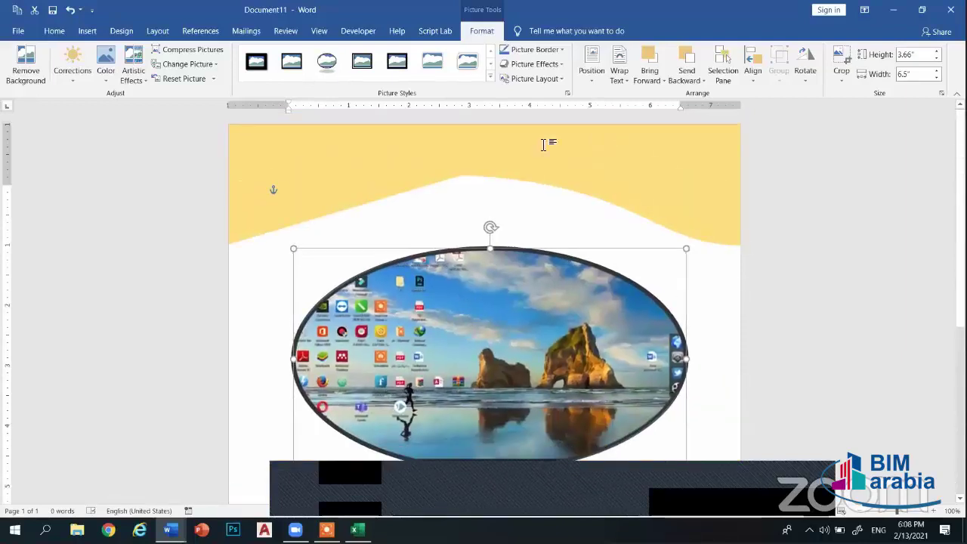
left_click(543, 145)
Reselect the oval picture and bring up the Insert ribbon
scroll(519, 209, "down", 3)
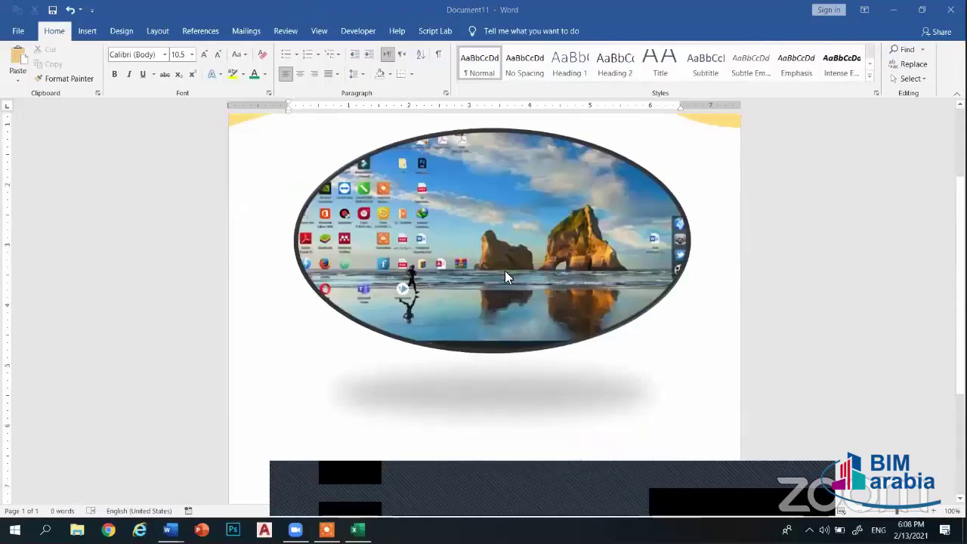
scroll(499, 249, "down", 5)
scroll(492, 208, "up", 4)
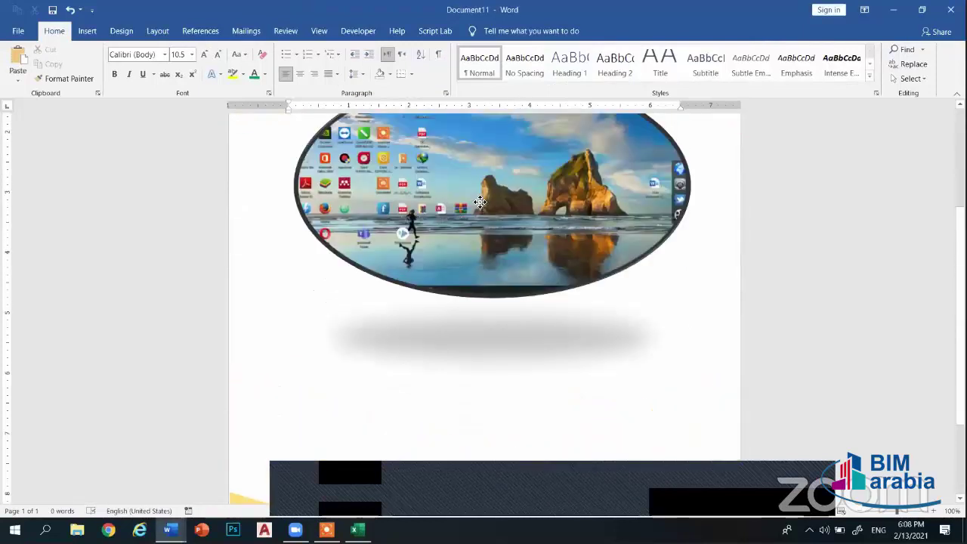
left_click(480, 203)
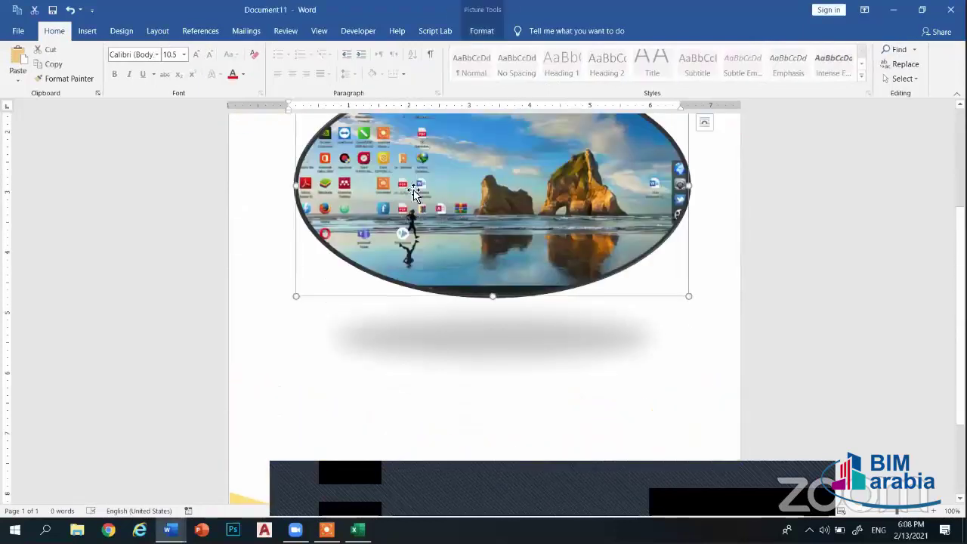
left_click(87, 30)
left_click(594, 355)
scroll(594, 355, "up", 2)
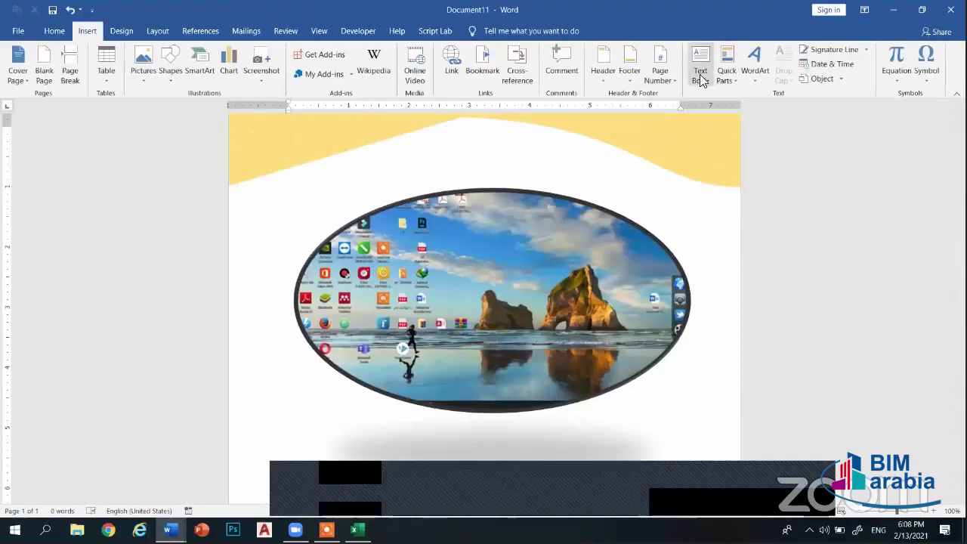
Add a Simple Text Box below the picture's shadow, widened to 5.43" by 0.67"
left_click(700, 74)
left_click(713, 148)
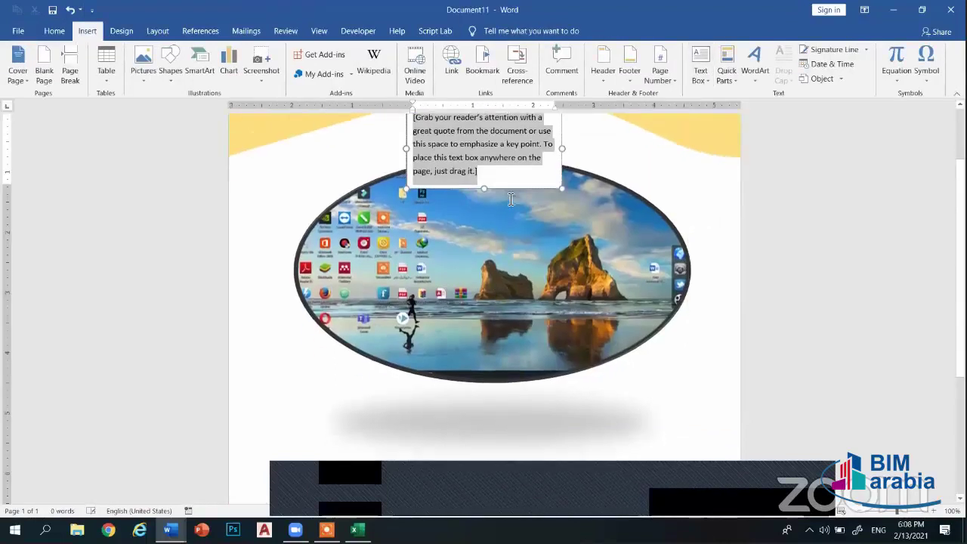
left_click_drag(515, 233, 495, 364)
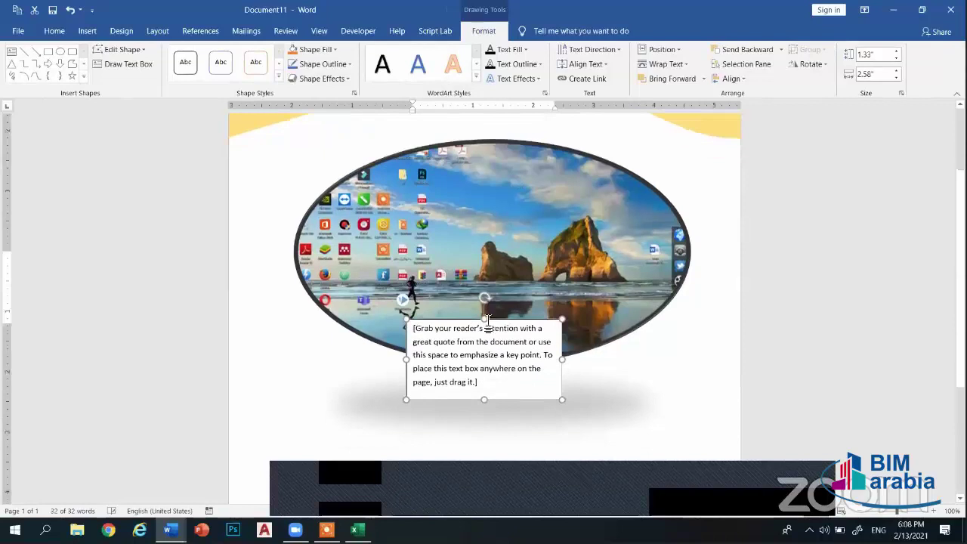
scroll(488, 328, "down", 3)
left_click_drag(504, 324, 427, 395)
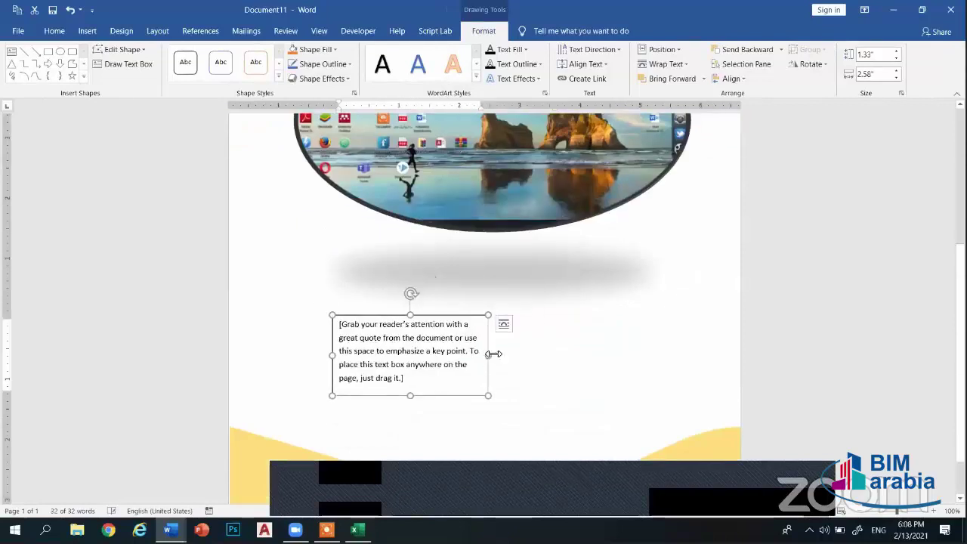
left_click_drag(489, 355, 661, 352)
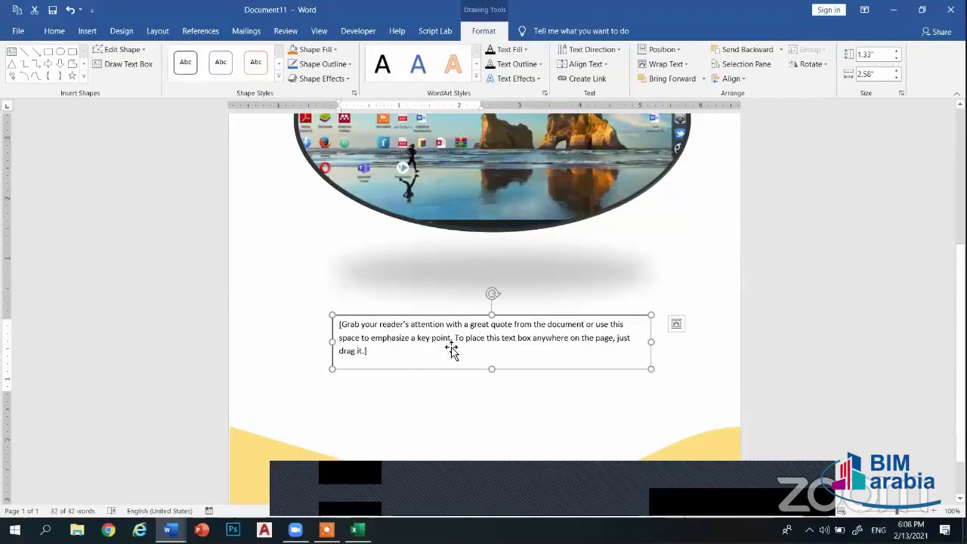
left_click(392, 344)
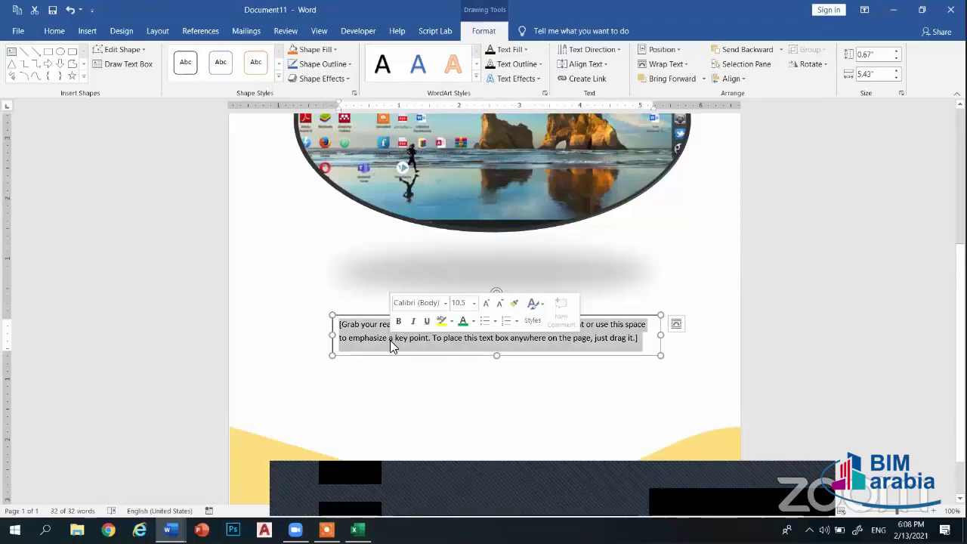
Type three lines in the text box: the student's name, SUBJECT: HVAC and YEAR: 2021
type("NAME: MO")
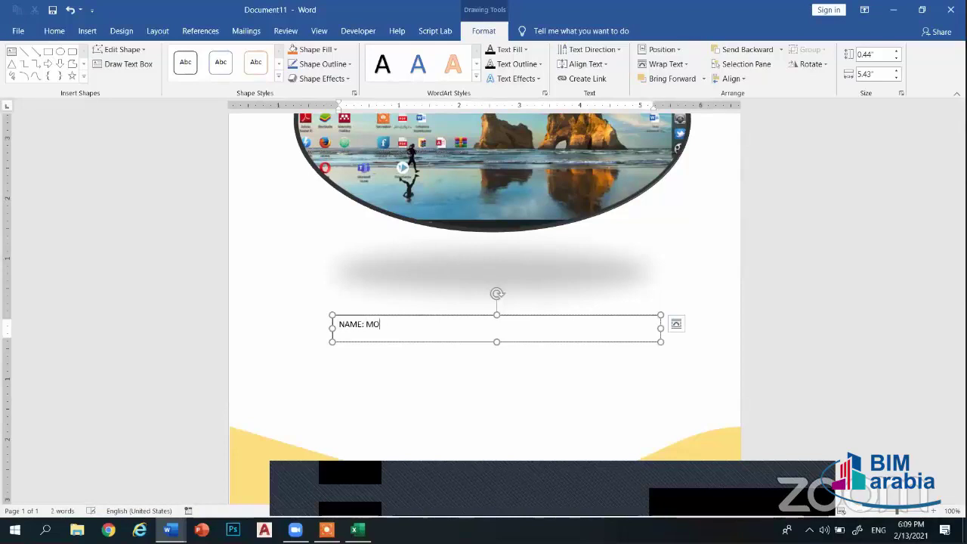
type("MED RAMADAN")
key("Return")
type("SUBJECT")
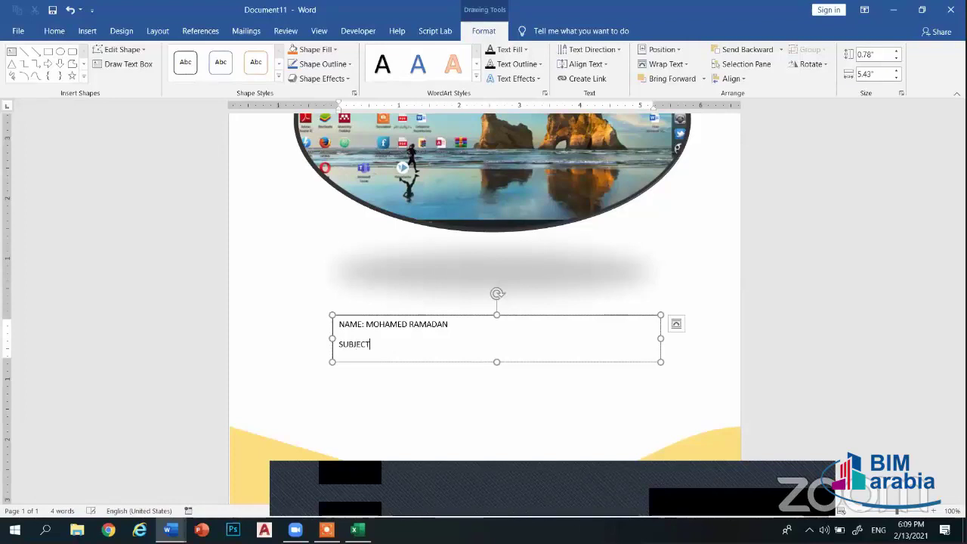
type(":")
key("Return")
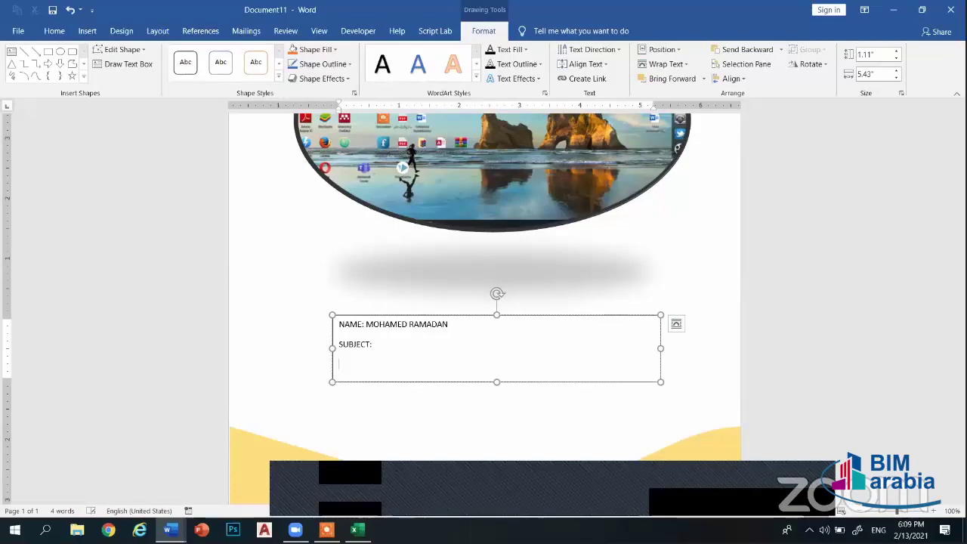
key("BackSpace")
type("HVAC")
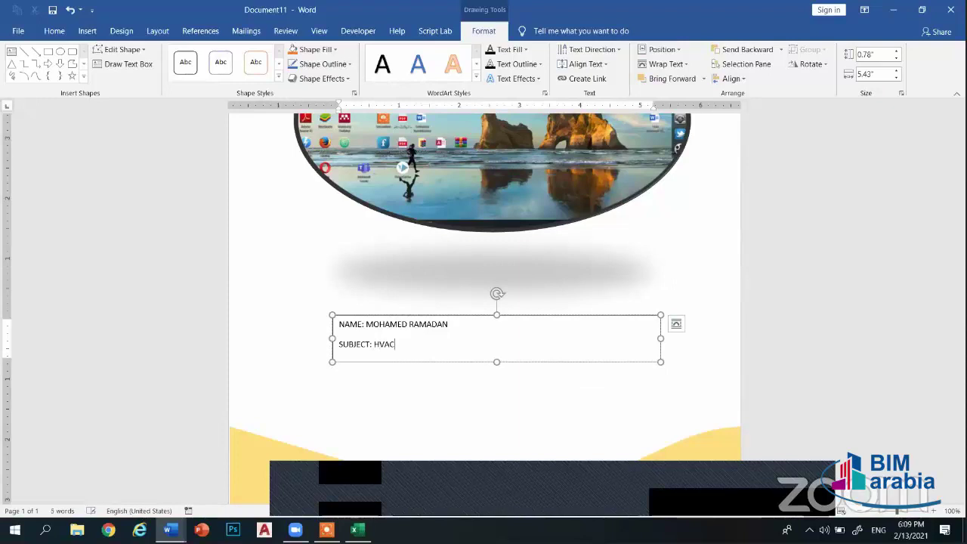
key("Return")
type("YEAR: 2")
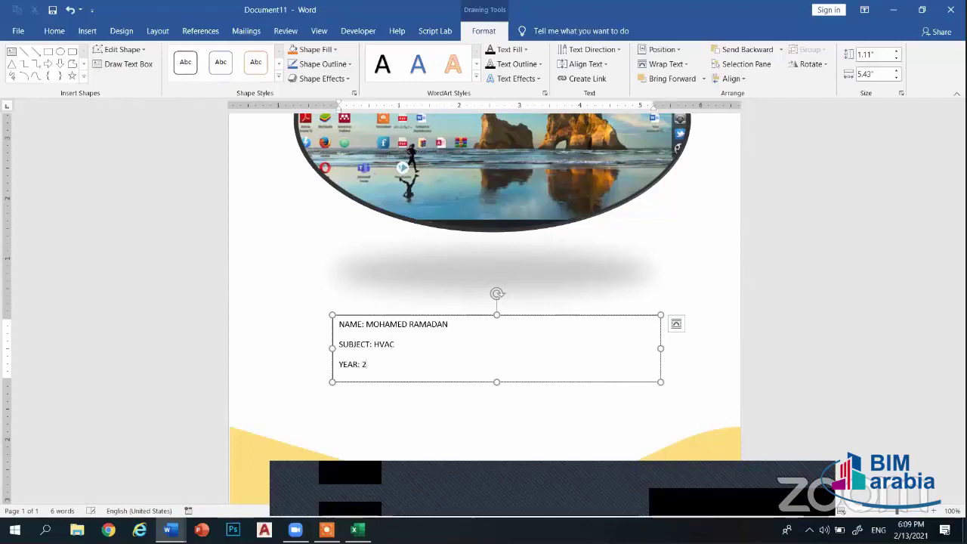
type("021")
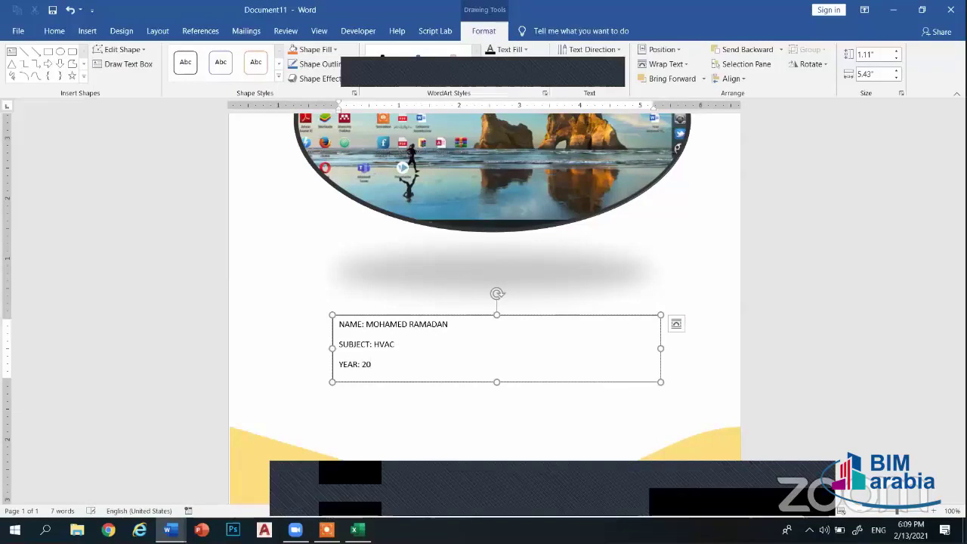
double_click(369, 359)
Format the three lines as centred, 18 pt bold green Times New Roman, nudging the box down
left_click_drag(378, 367, 340, 327)
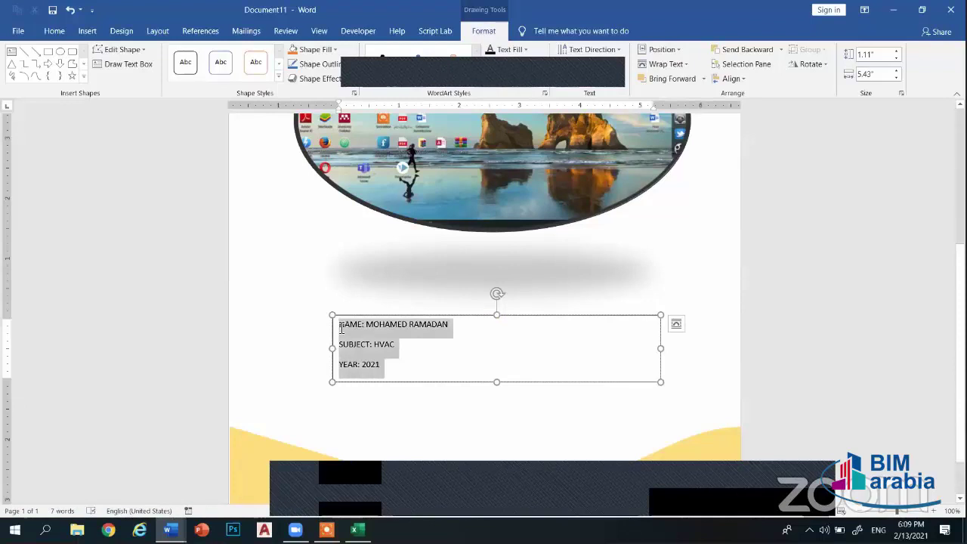
left_click(54, 31)
left_click(209, 57)
left_click(208, 56)
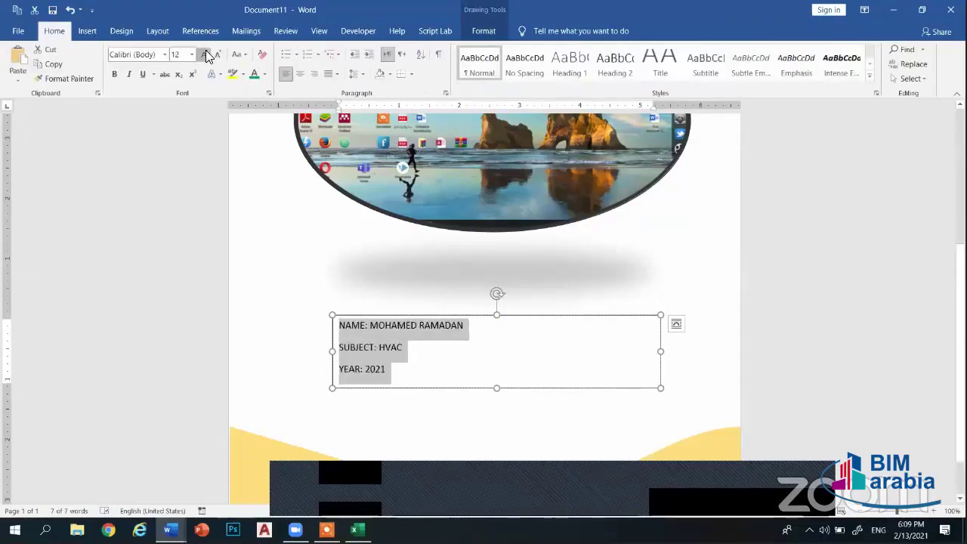
left_click(209, 57)
left_click(209, 57)
left_click(300, 73)
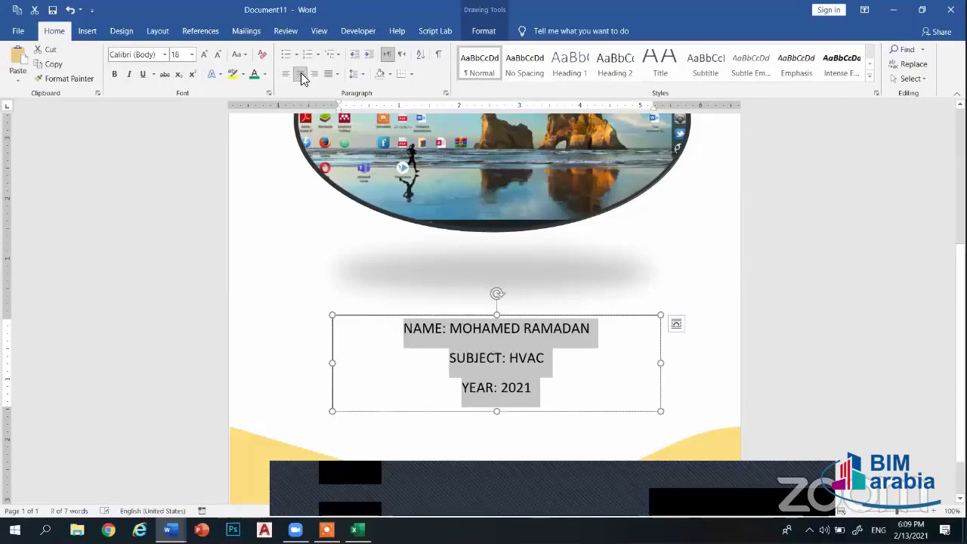
left_click(164, 54)
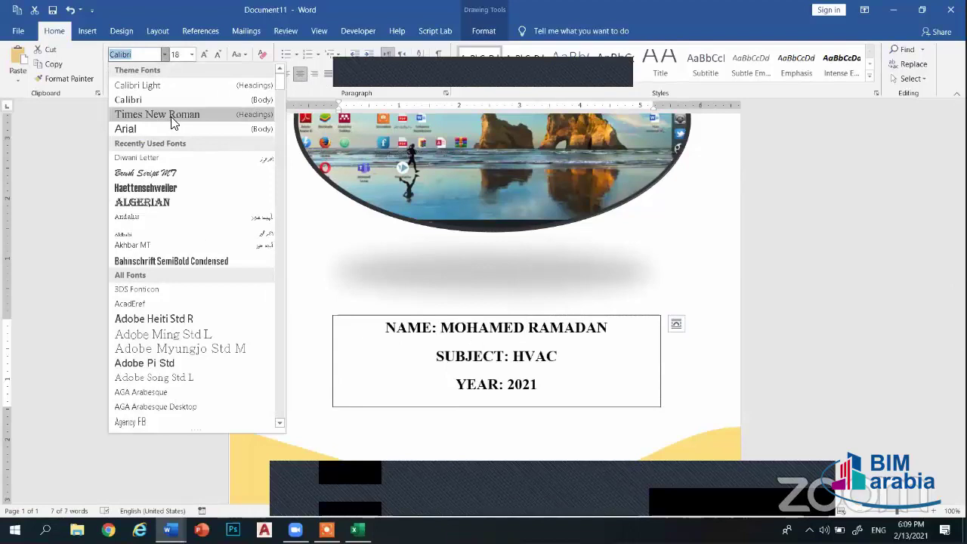
left_click(173, 115)
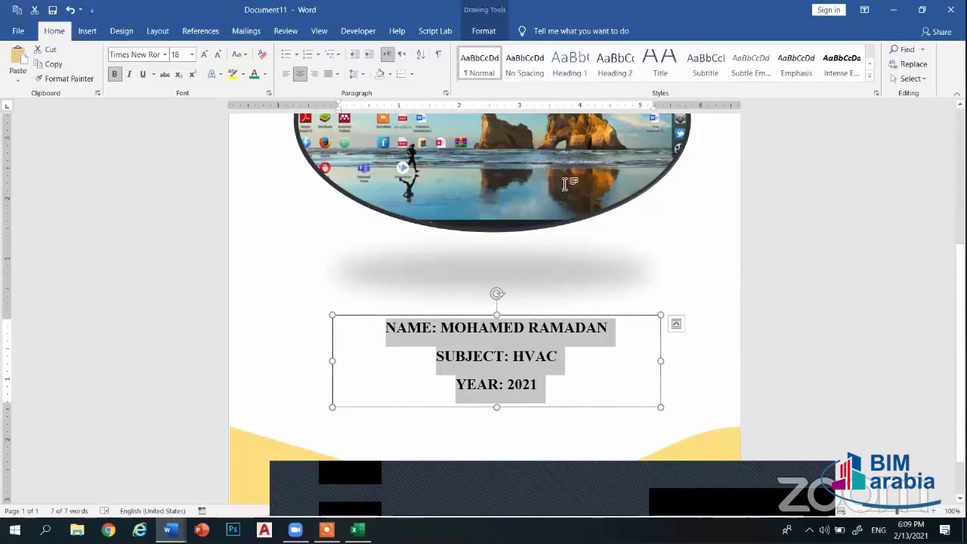
left_click(254, 75)
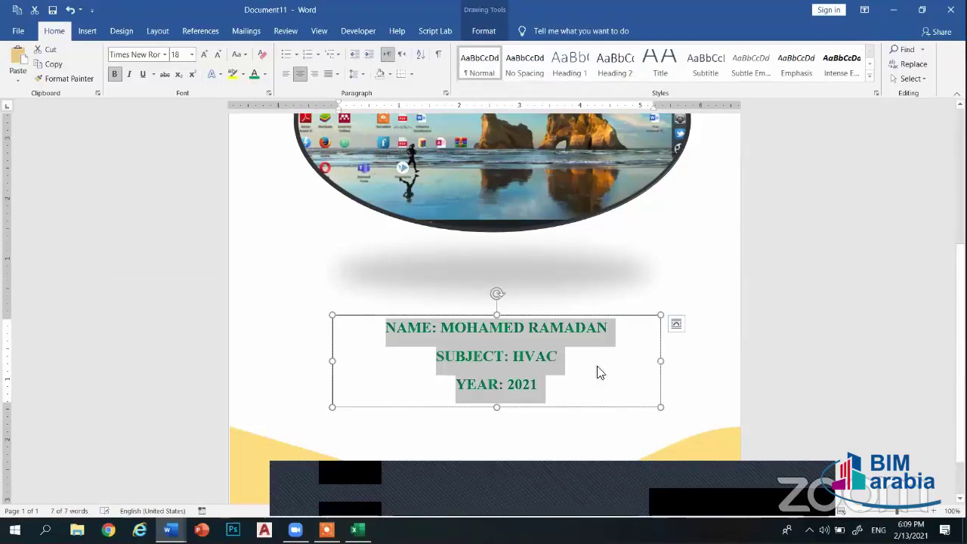
left_click_drag(581, 408, 573, 431)
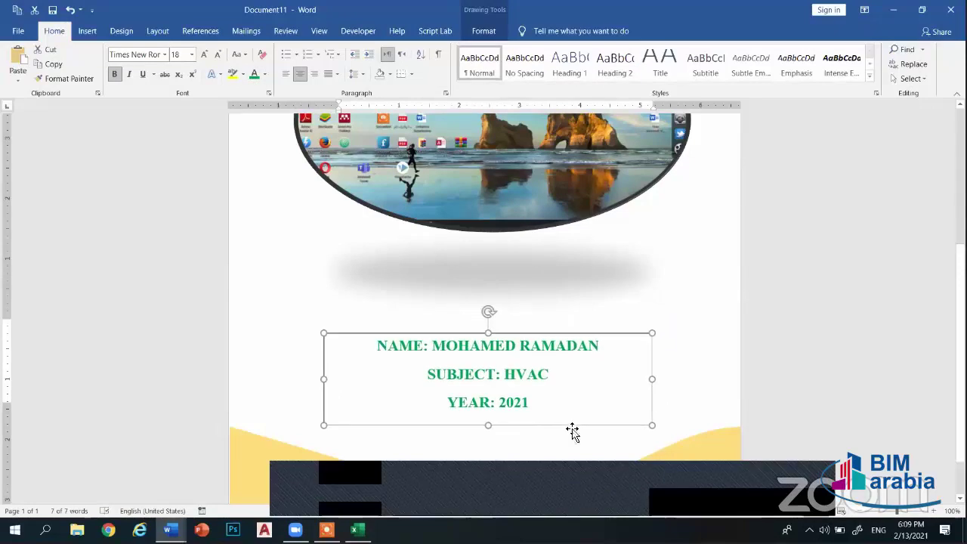
Apply the Subtle Effect - Gold, Accent 4 shape style to the text box
left_click(484, 31)
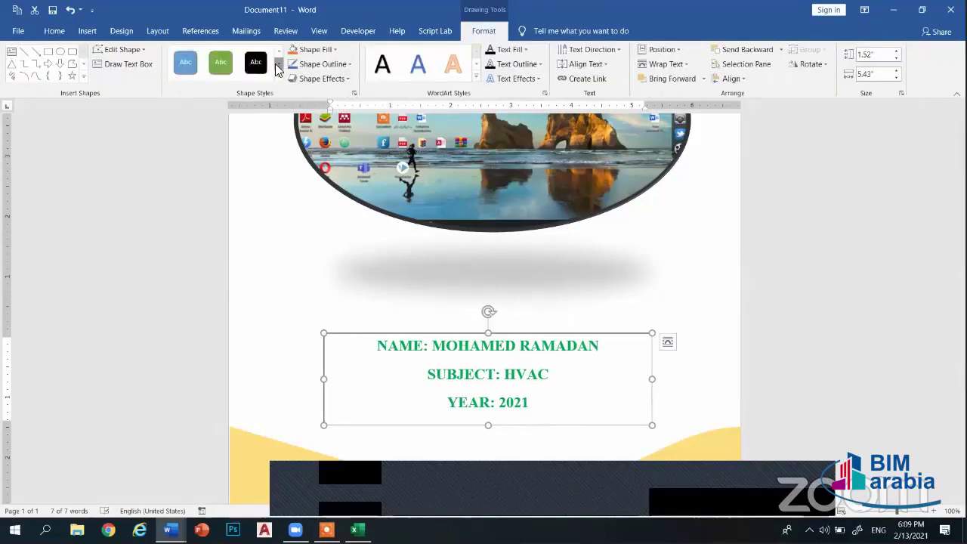
left_click(278, 65)
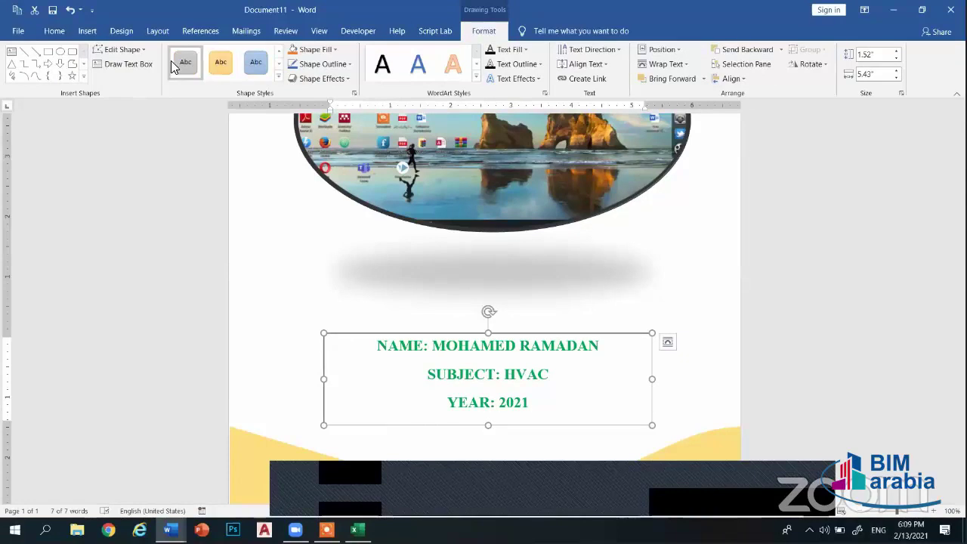
left_click(225, 67)
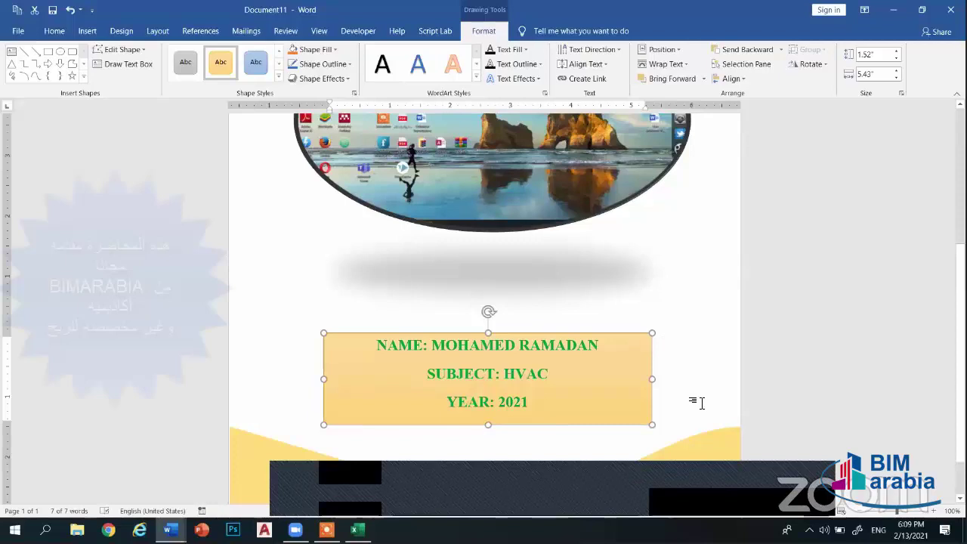
scroll(737, 323, "up", 5)
left_click(738, 324)
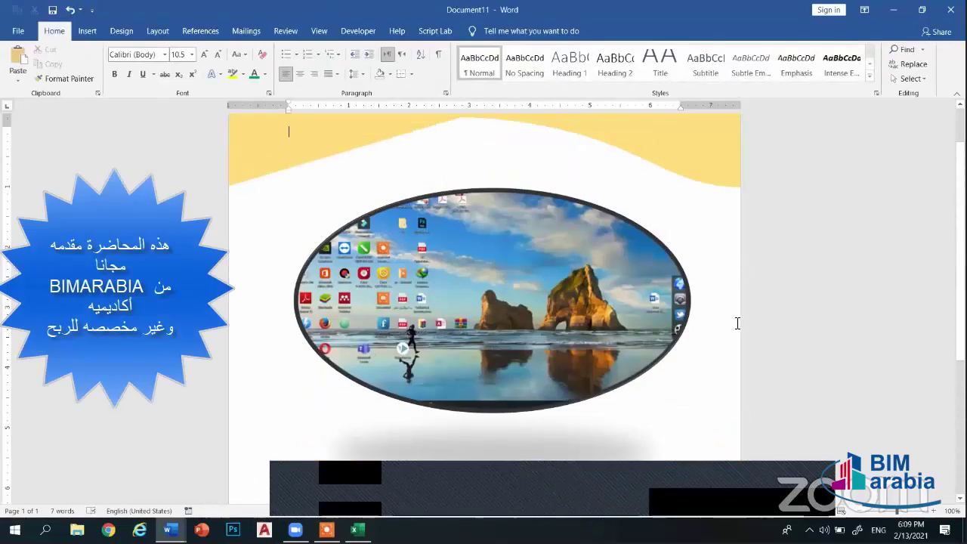
key("ctrl+p")
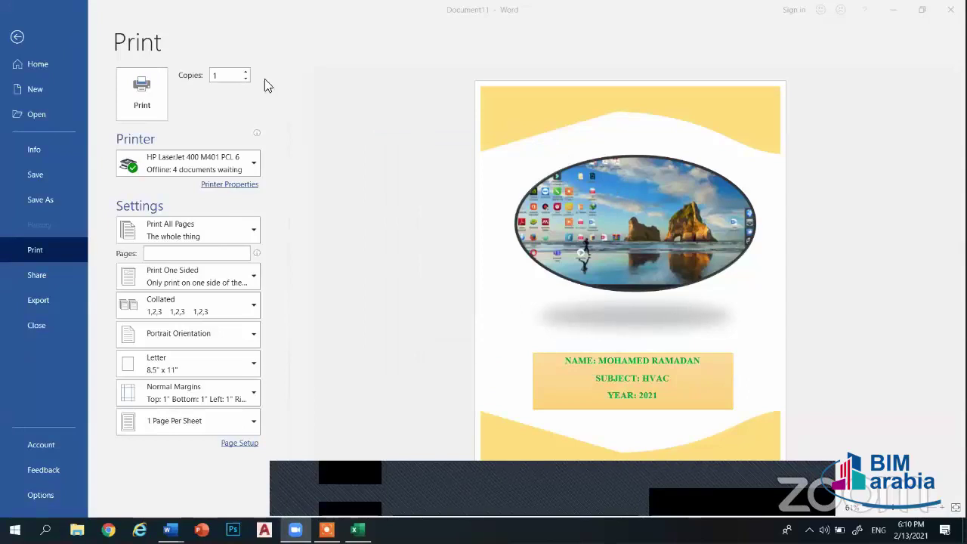
left_click(15, 37)
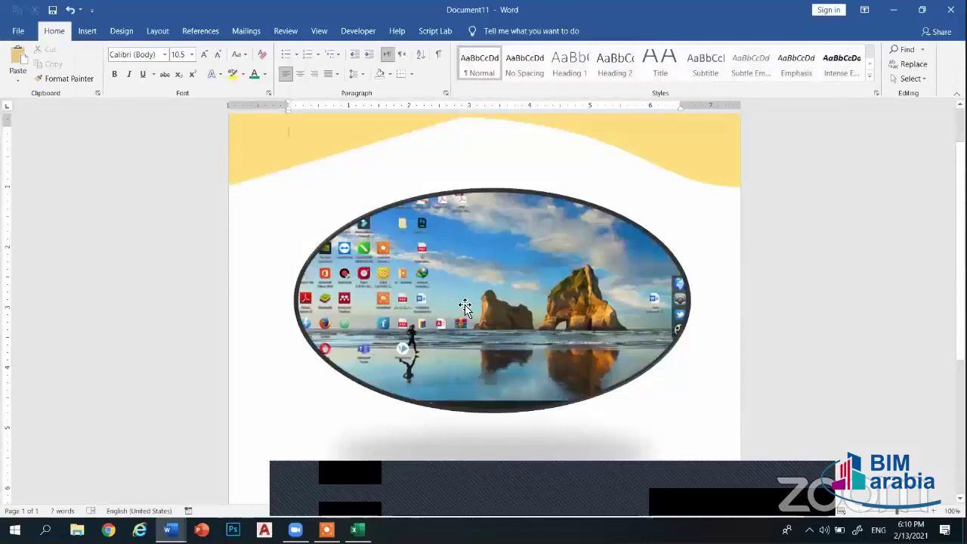
Try framed picture styles on the screenshot, settle on the oval style, and move it slightly lower
left_click(465, 307)
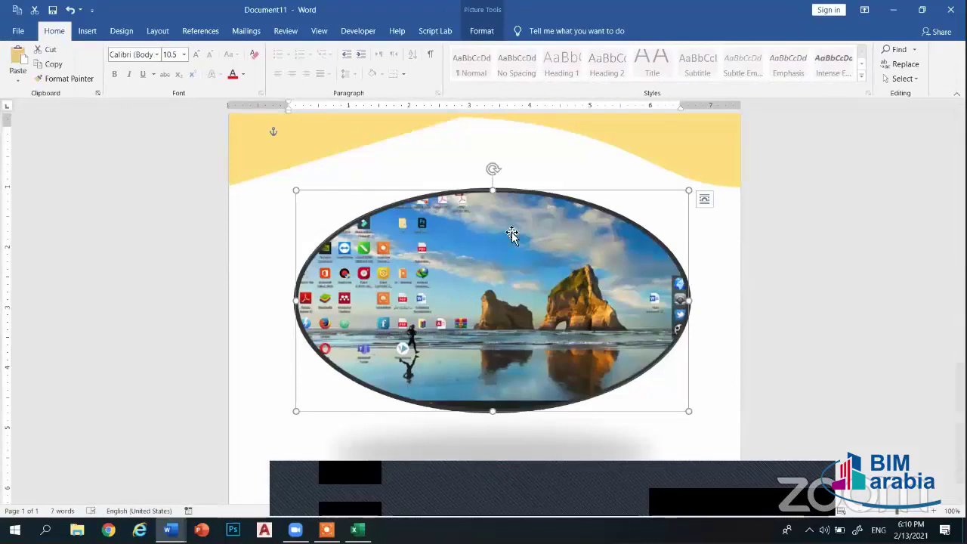
left_click(482, 31)
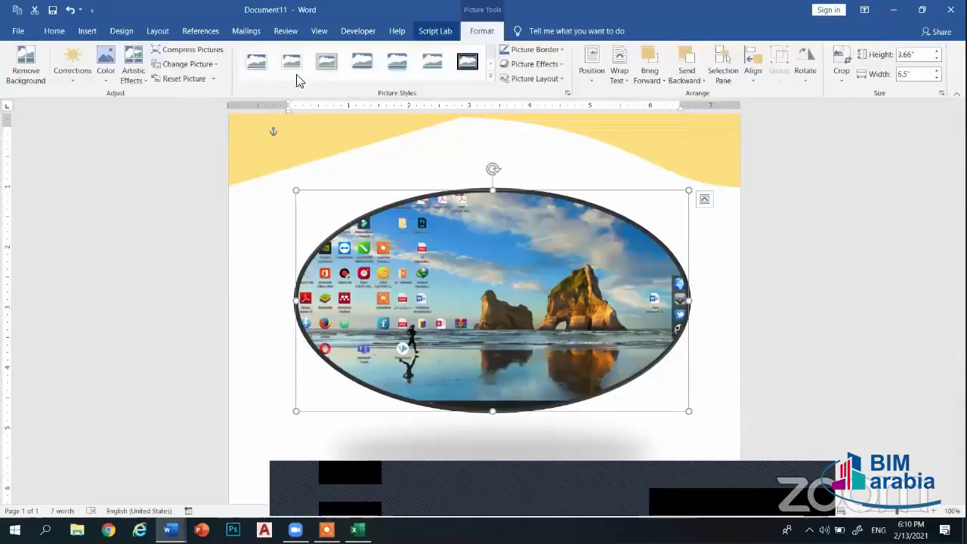
left_click(247, 65)
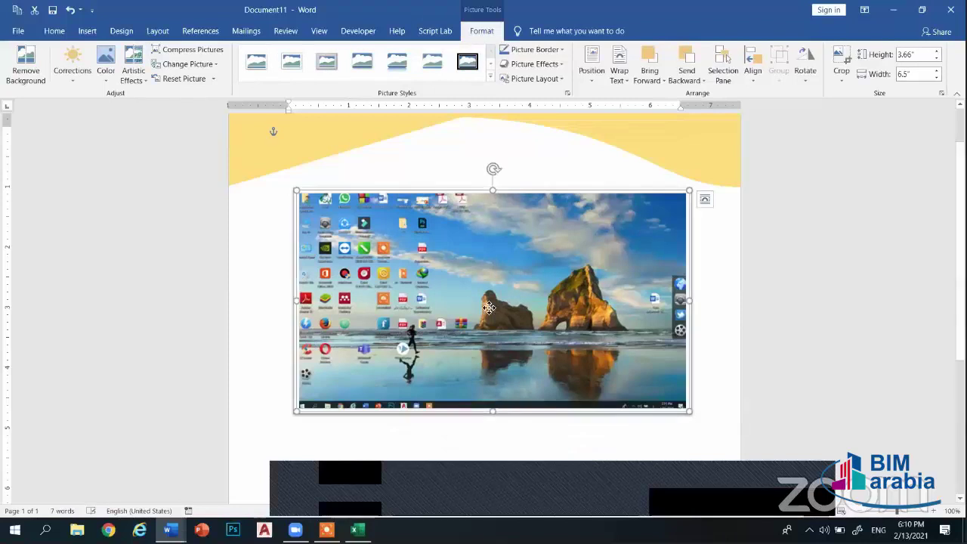
left_click_drag(491, 352, 494, 381)
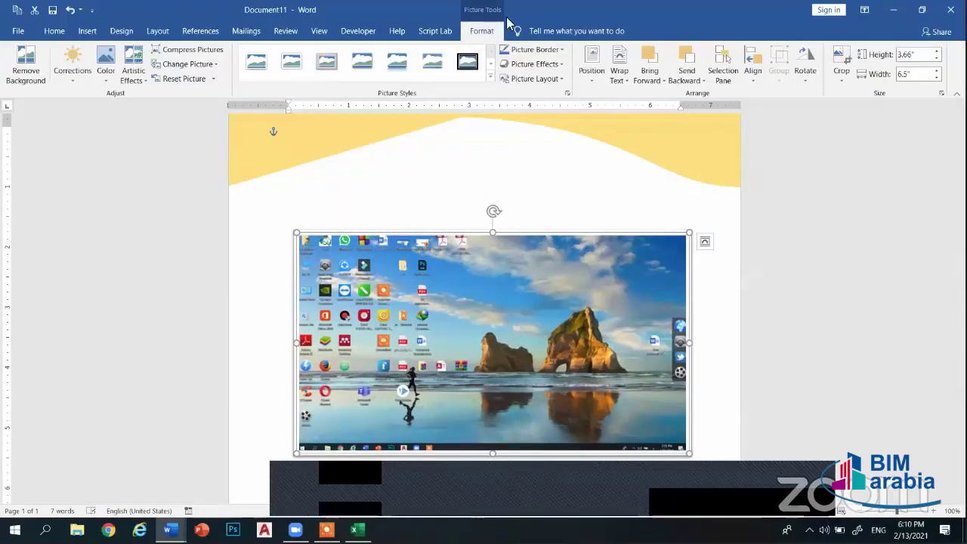
left_click(328, 66)
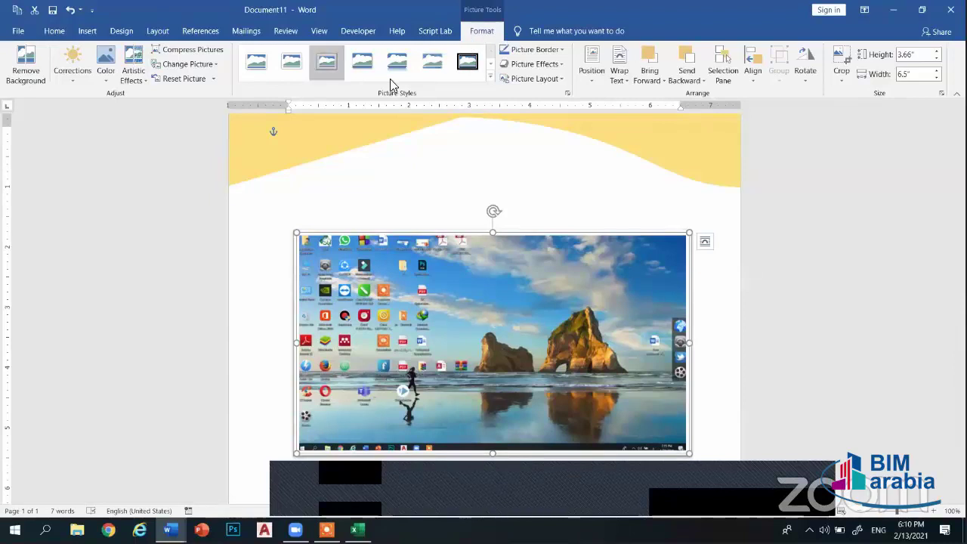
left_click(490, 63)
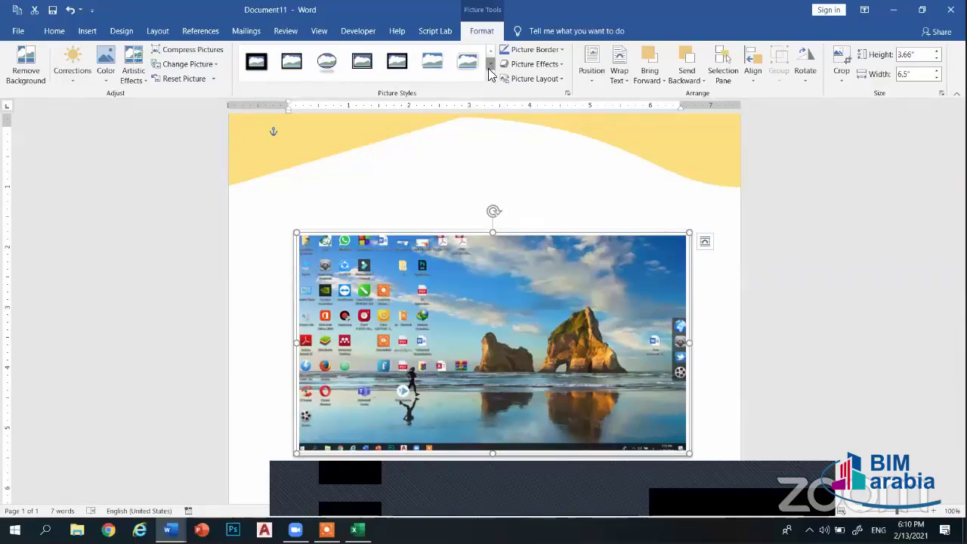
left_click(328, 67)
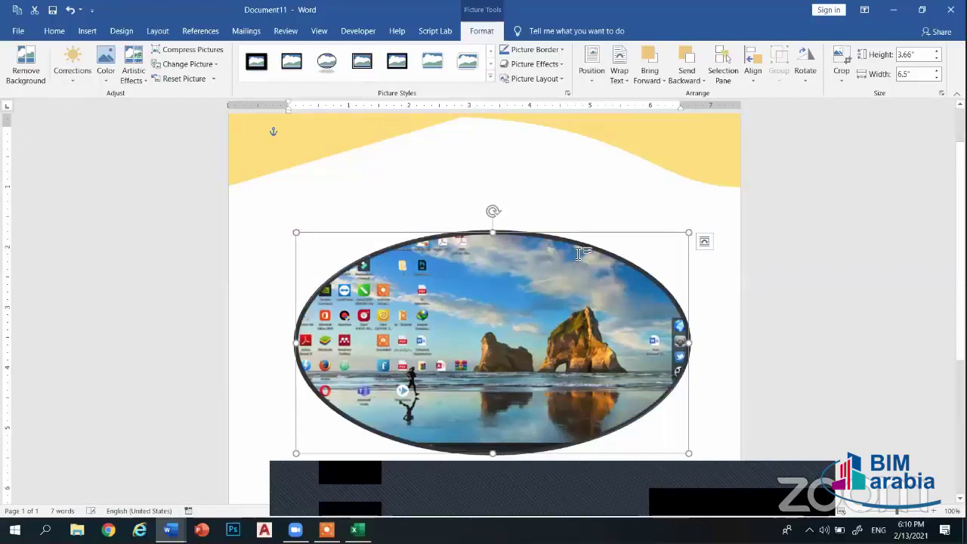
Check the oval picture on the cover page and view its print preview with Ctrl+P
left_click(598, 194)
scroll(598, 194, "down", 3)
double_click(535, 217)
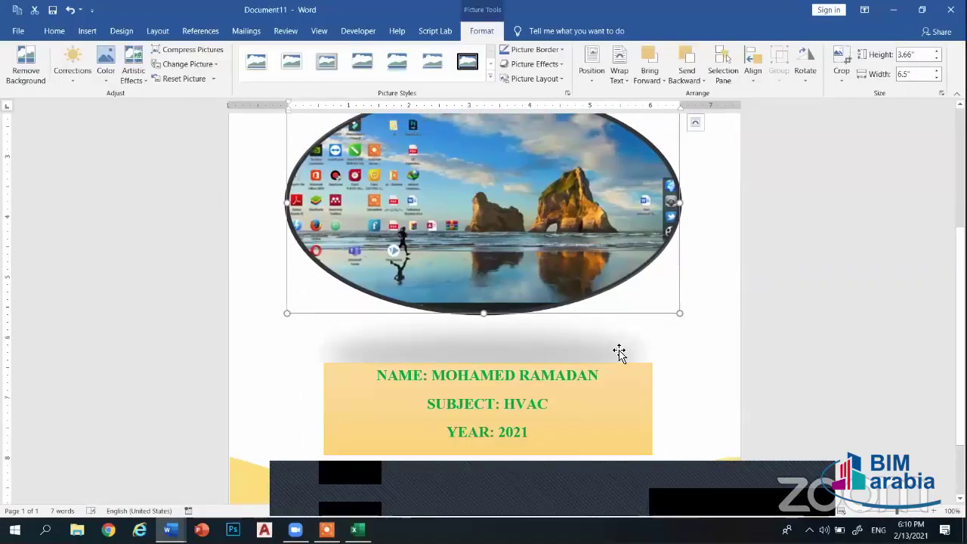
left_click(617, 353)
scroll(620, 350, "up", 3)
key("ctrl+p")
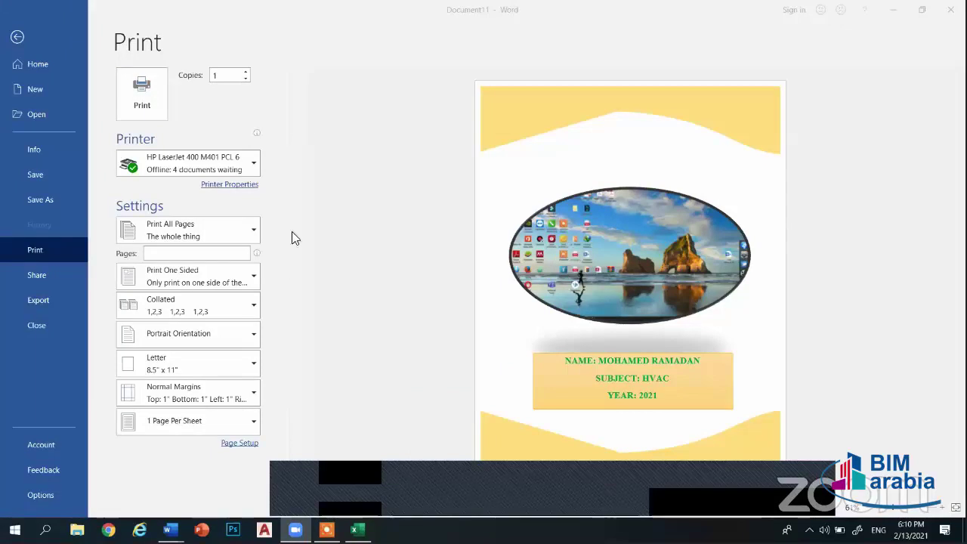
left_click(16, 38)
Minimize both Word documents and browse Local Disk (D:) down to the برامج هامة للتعلم folder
left_click(894, 10)
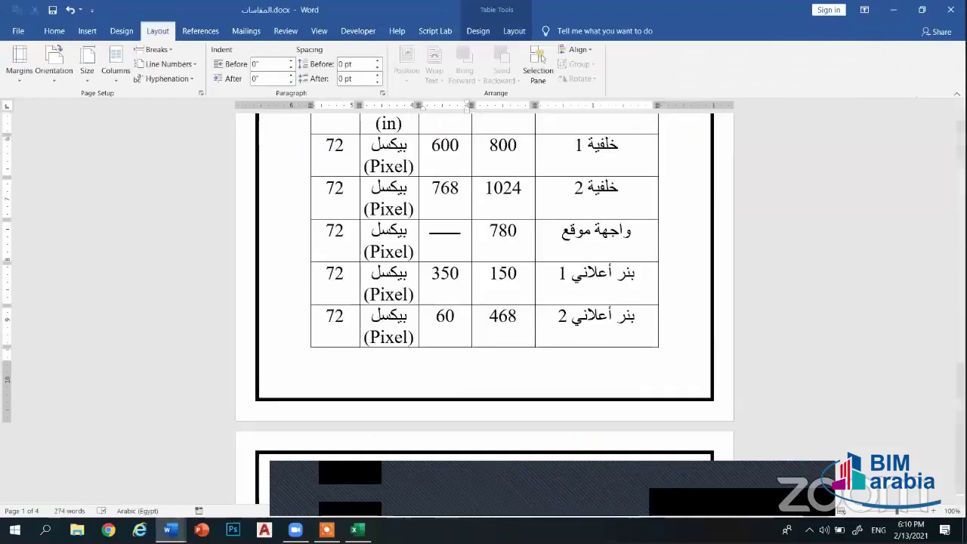
left_click(893, 10)
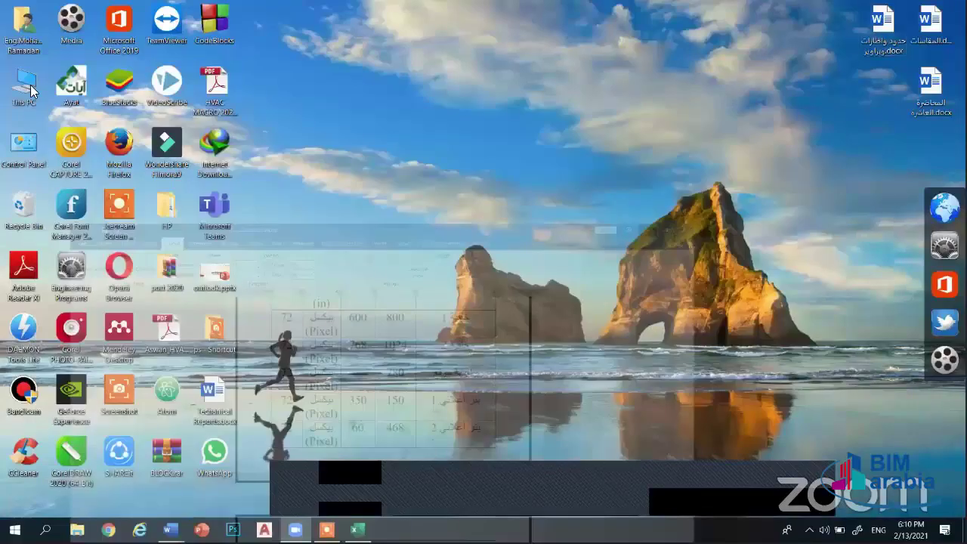
key("super+e")
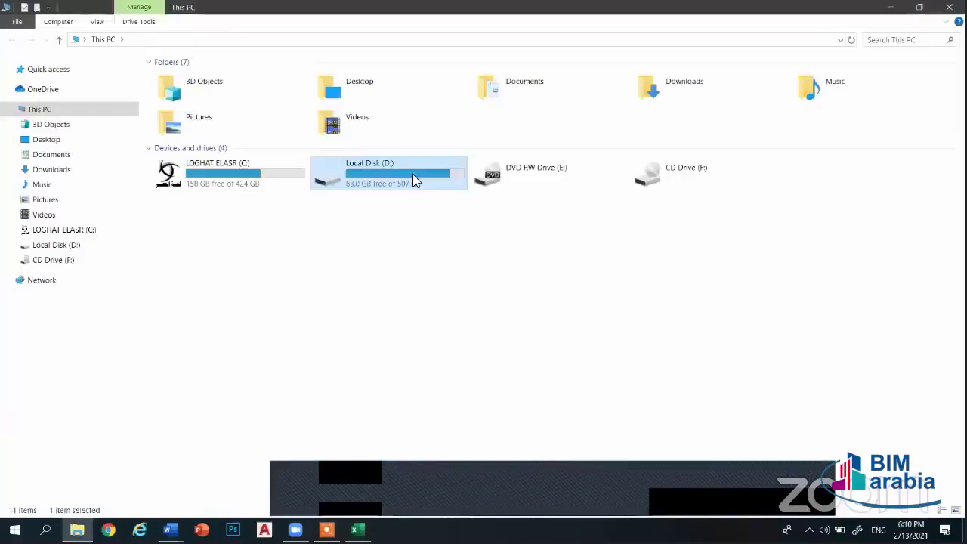
double_click(413, 176)
double_click(396, 99)
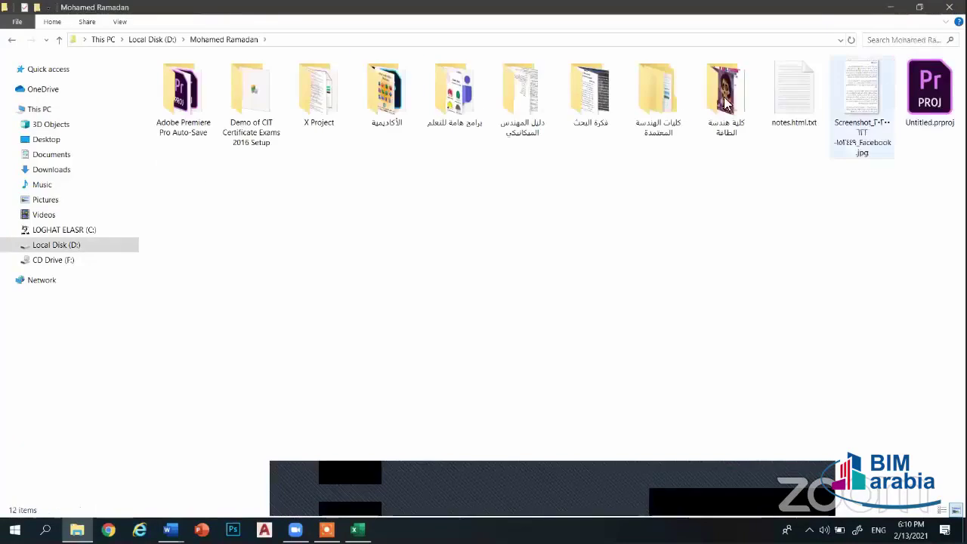
double_click(473, 106)
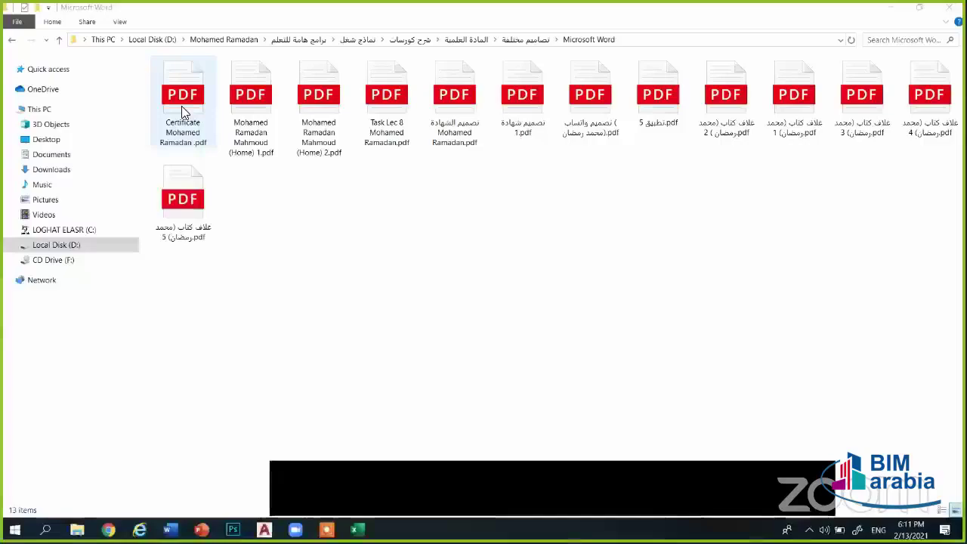
Look through the first certificate PDF in Edge and close it
left_click(189, 106)
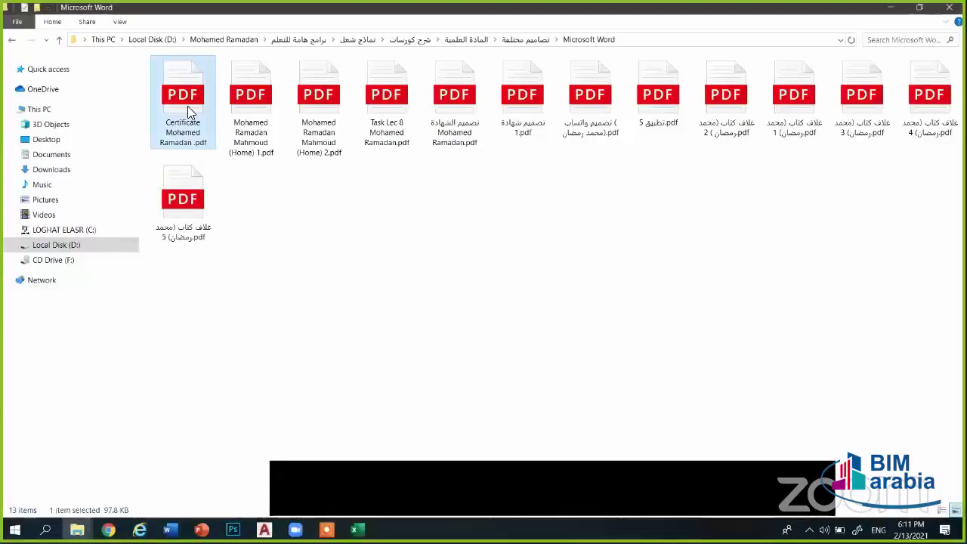
key("Return")
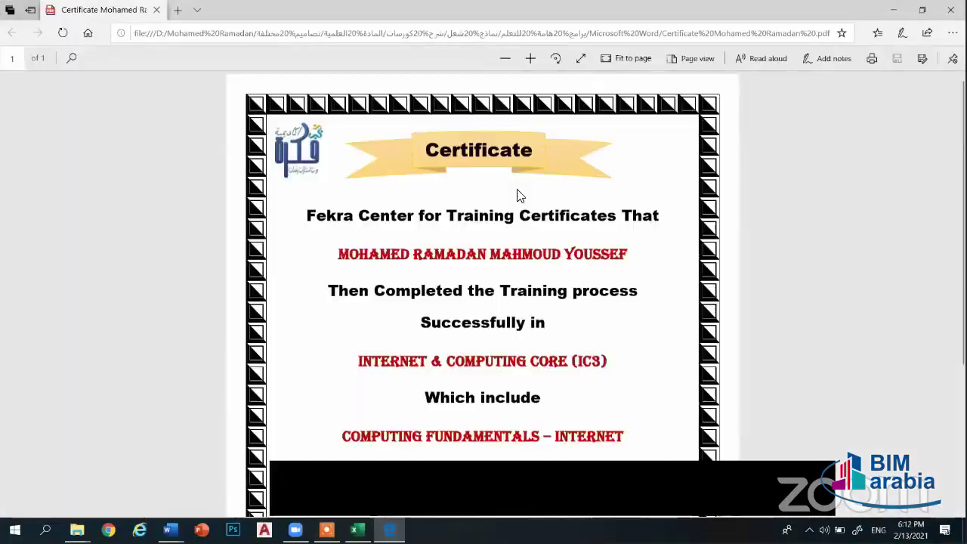
scroll(529, 201, "down", 3)
scroll(530, 201, "up", 3)
scroll(531, 201, "down", 1)
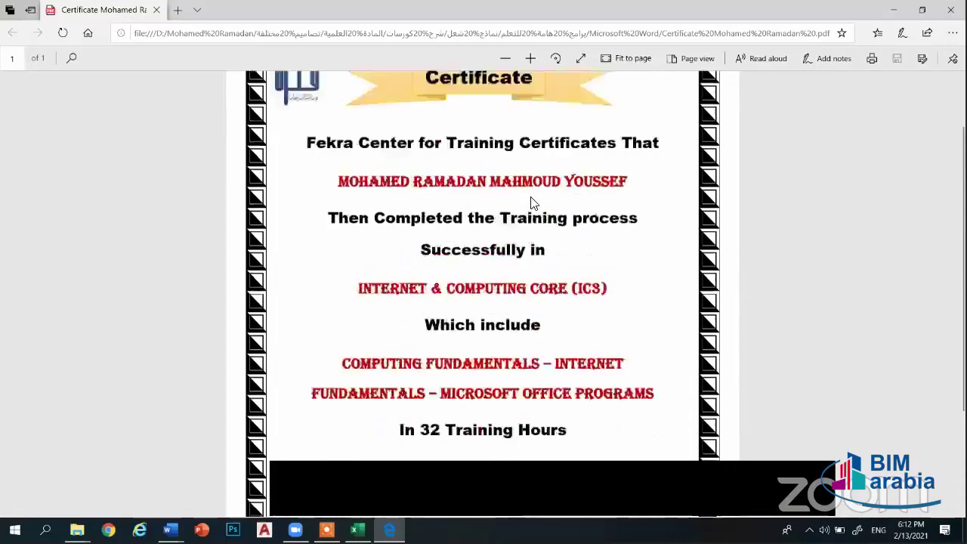
scroll(529, 190, "up", 1)
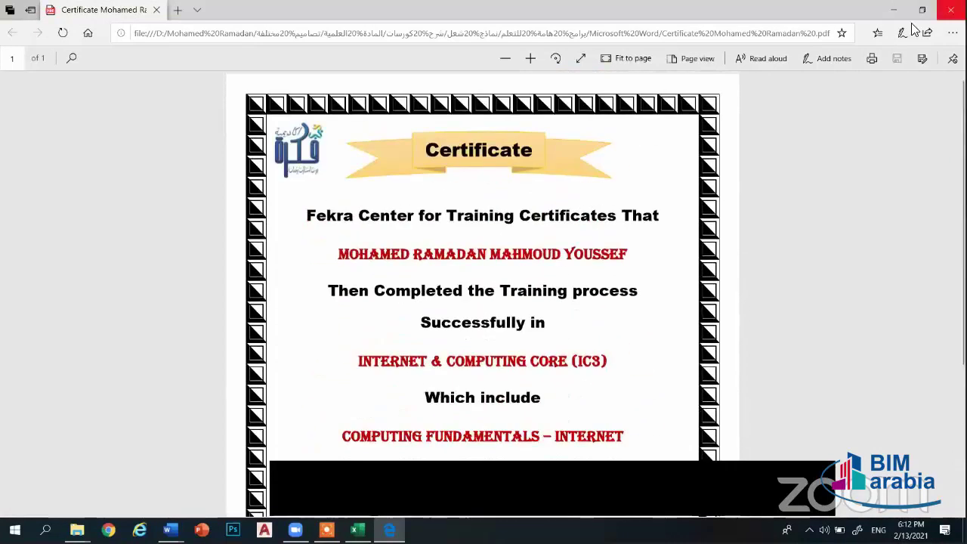
left_click(951, 10)
Scroll through the second PDF, the leave form, and close it
double_click(241, 125)
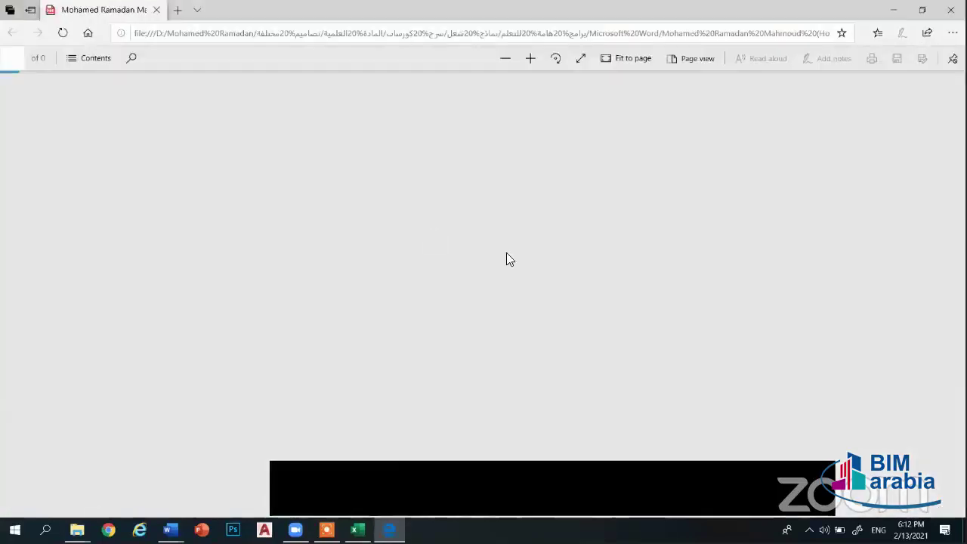
scroll(522, 261, "down", 5)
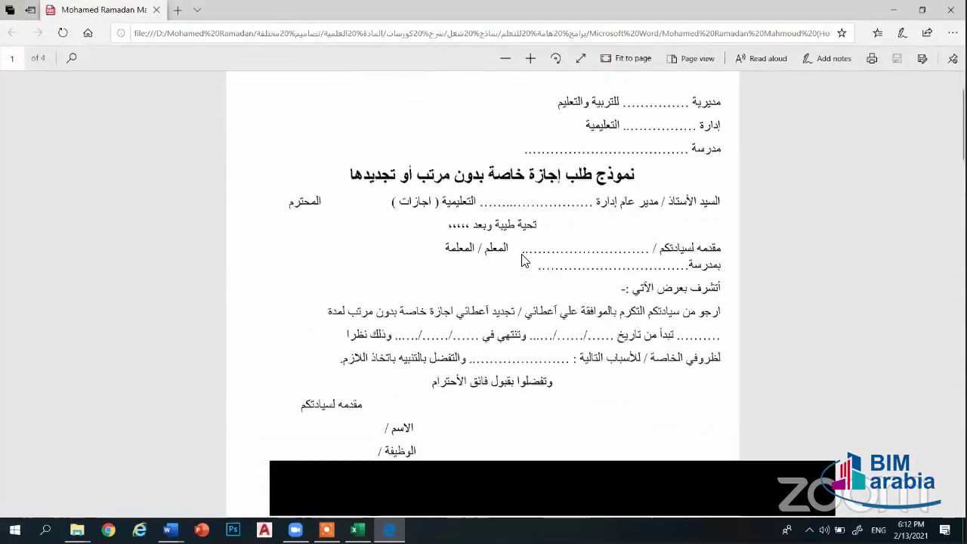
scroll(543, 250, "down", 5)
scroll(542, 250, "down", 5)
scroll(543, 249, "down", 5)
scroll(577, 241, "down", 3)
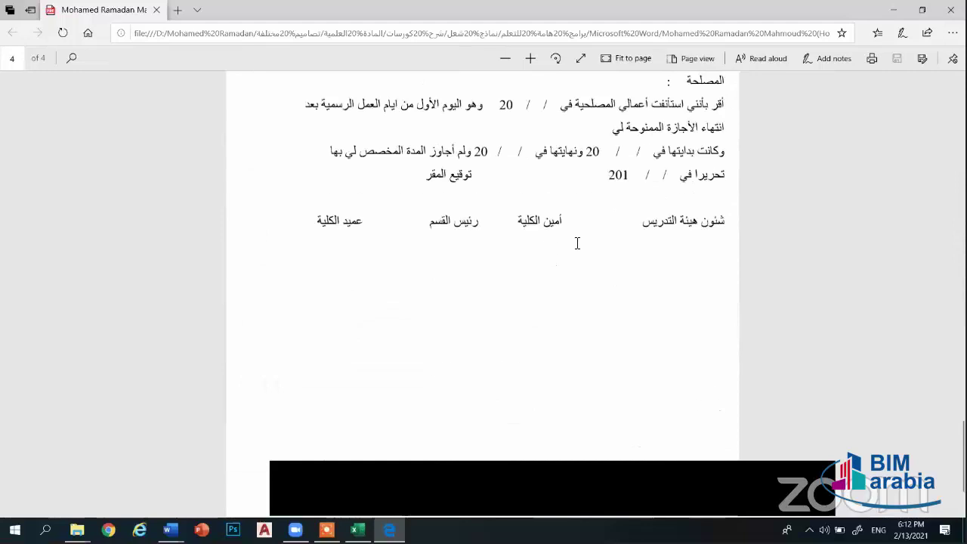
scroll(646, 209, "down", 1)
scroll(646, 209, "up", 5)
scroll(686, 173, "up", 5)
scroll(686, 173, "up", 5)
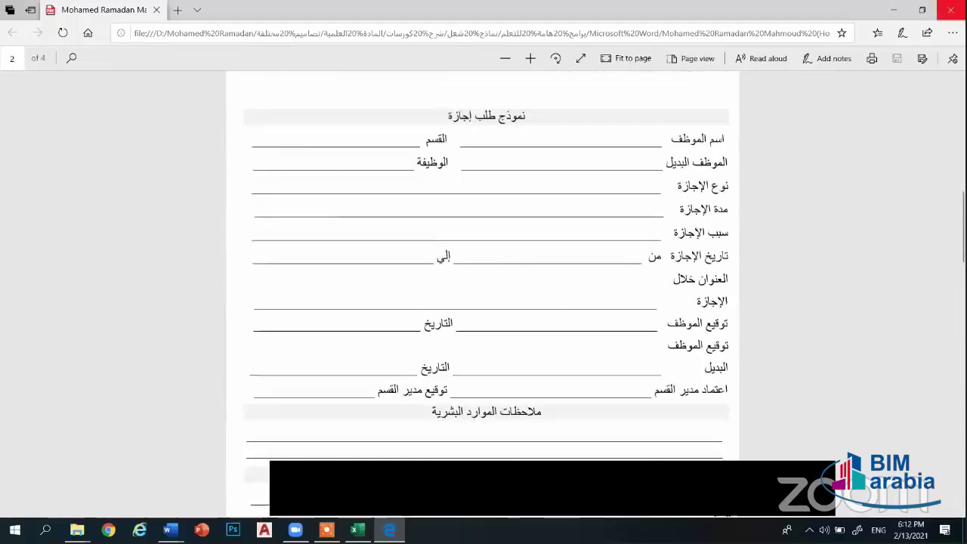
key("alt+F4")
Glance over the announcement PDF and the Task Lec 8 attendance sheet, closing each
double_click(318, 106)
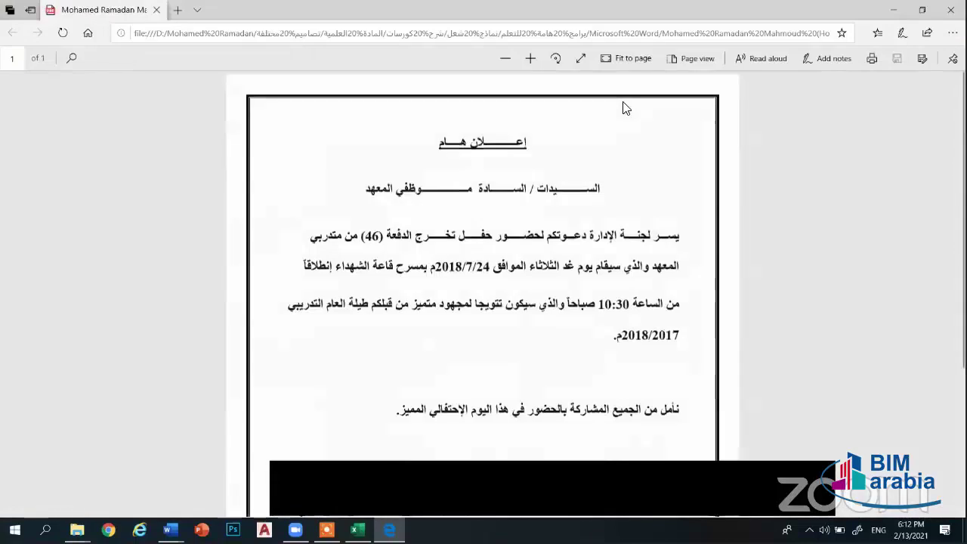
scroll(622, 106, "down", 3)
key("alt+F4")
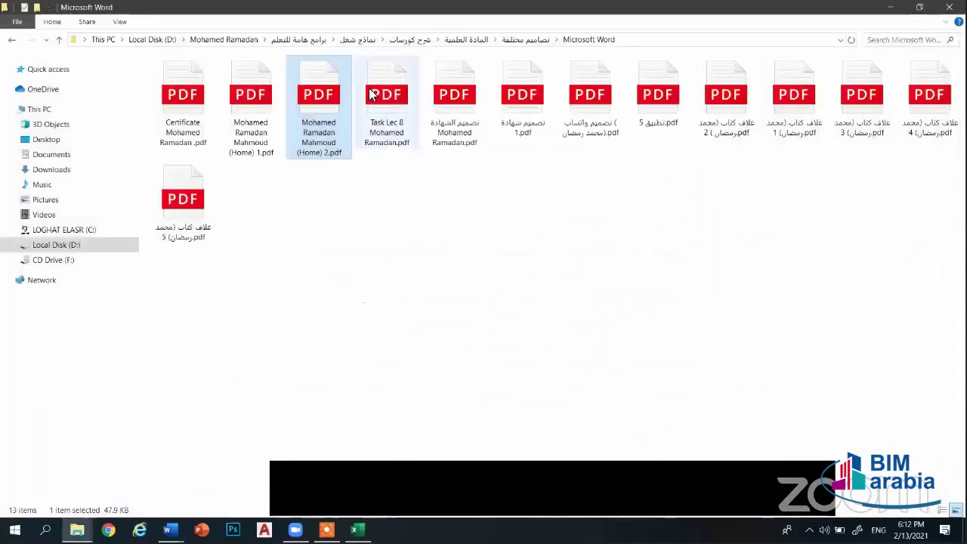
left_click(374, 97)
key("Return")
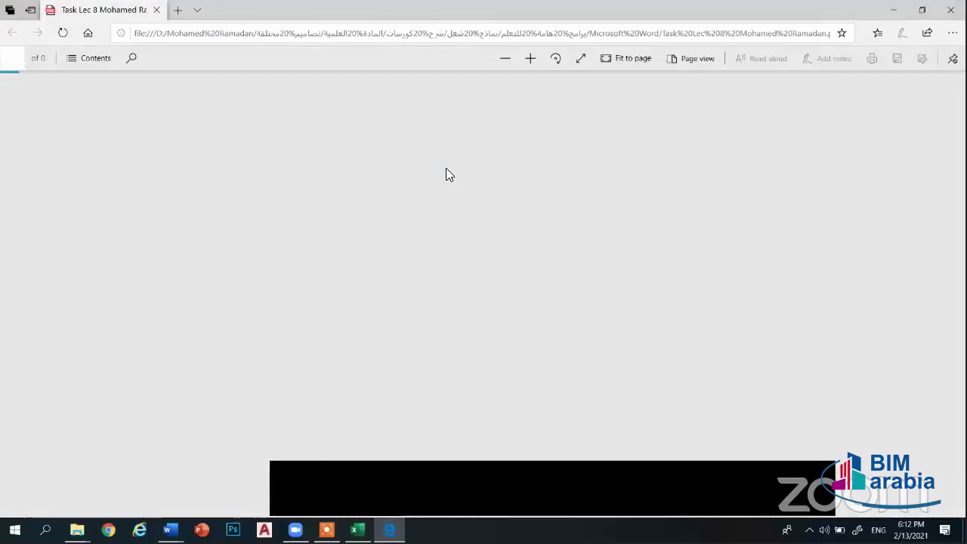
scroll(446, 173, "down", 1)
scroll(447, 173, "up", 1)
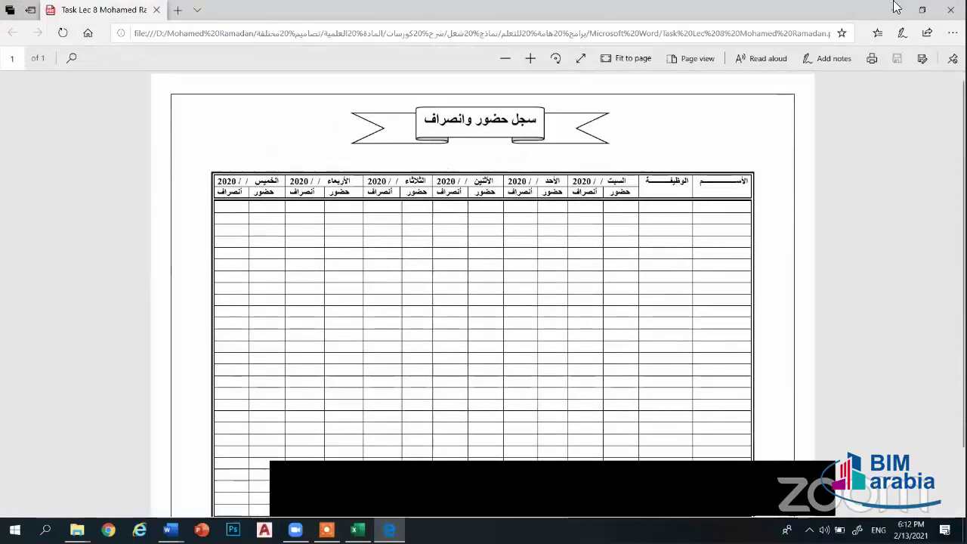
left_click(951, 10)
Look through the certificate design PDF in Edge and close it
left_click(454, 106)
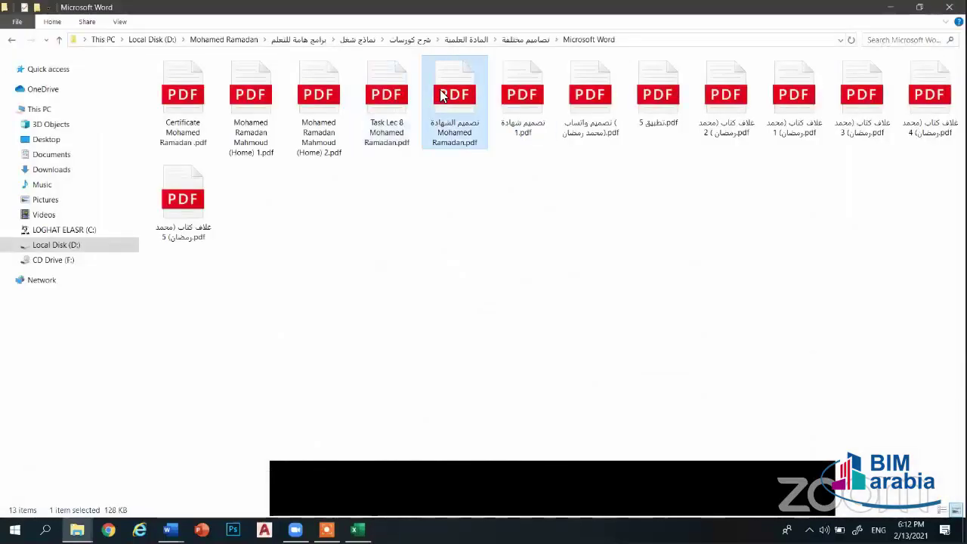
key("Return")
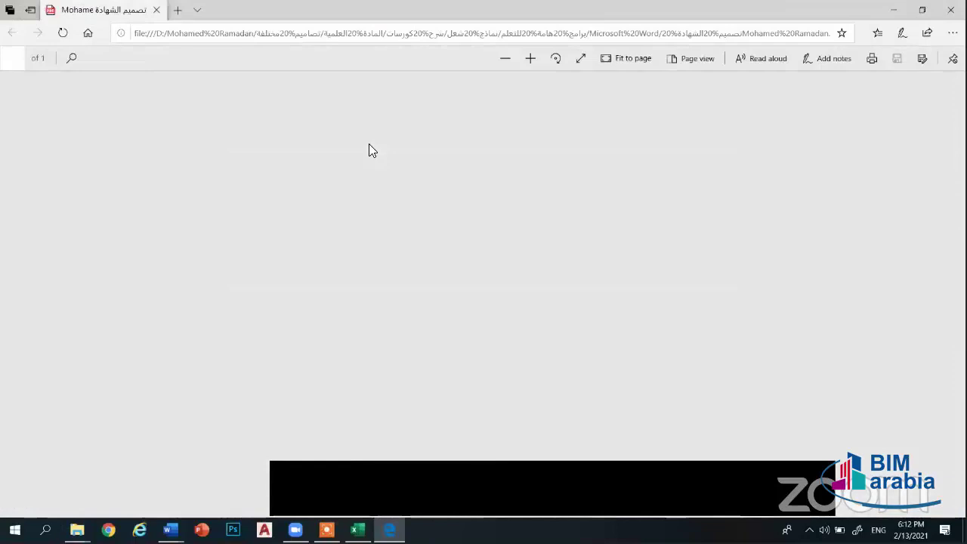
scroll(475, 216, "down", 2)
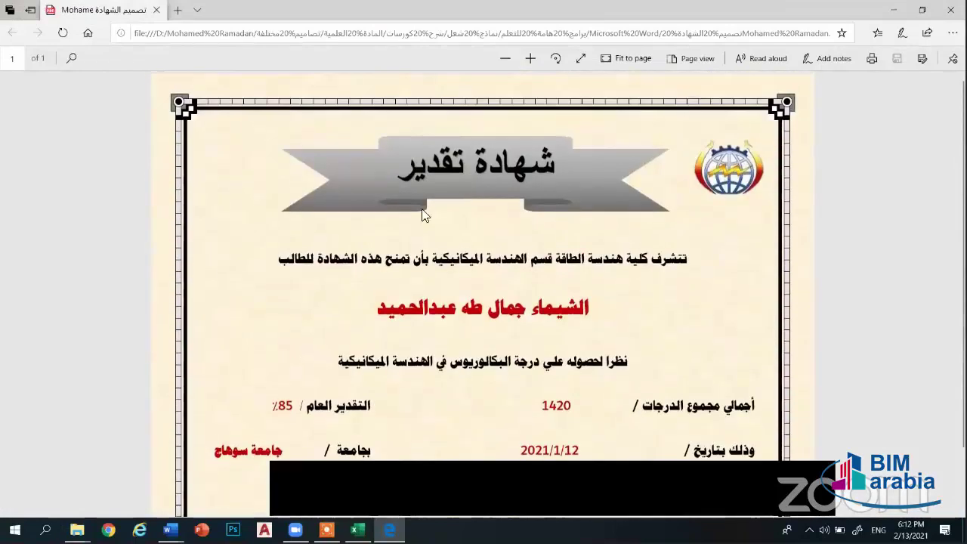
scroll(244, 121, "up", 2)
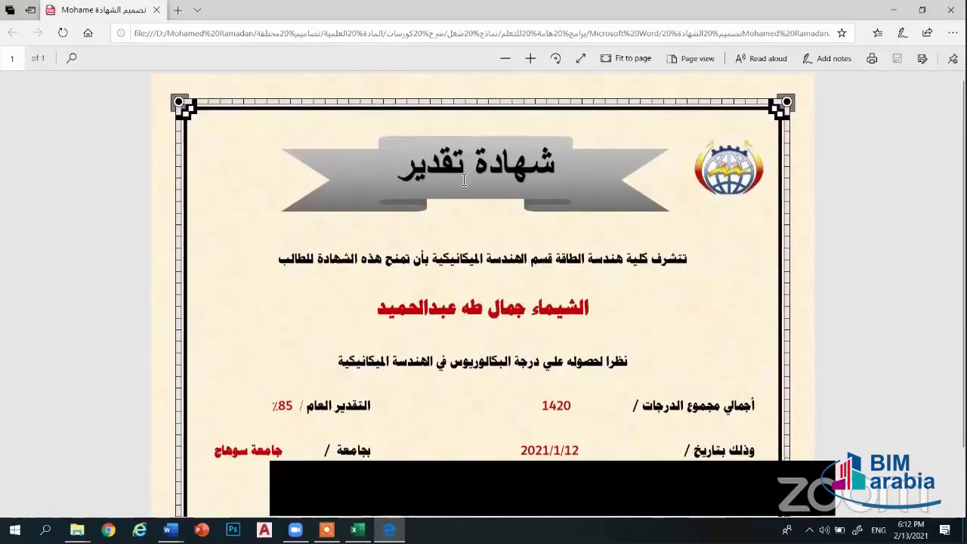
scroll(522, 324, "down", 2)
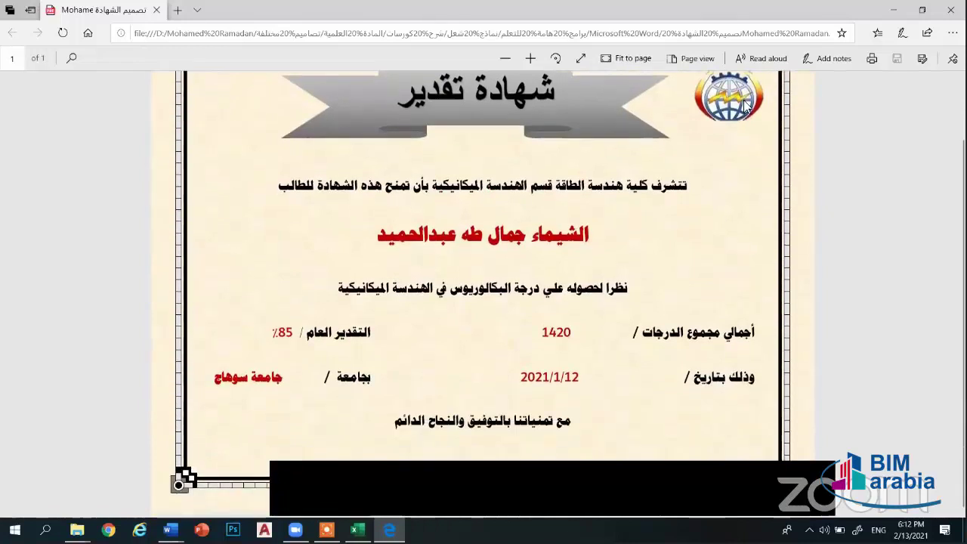
scroll(762, 111, "up", 1)
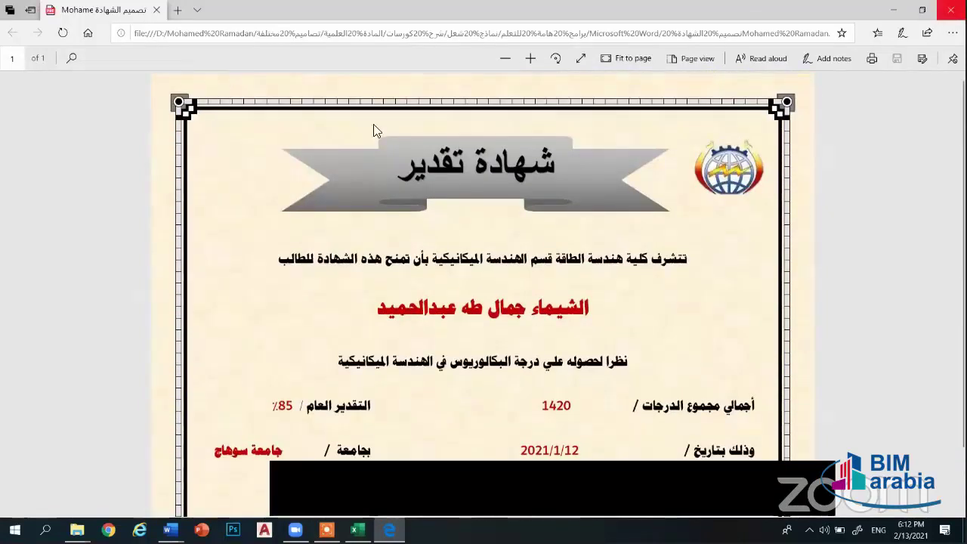
left_click(951, 9)
Review the تصميم شهادة 1.pdf certificate and close it
double_click(529, 101)
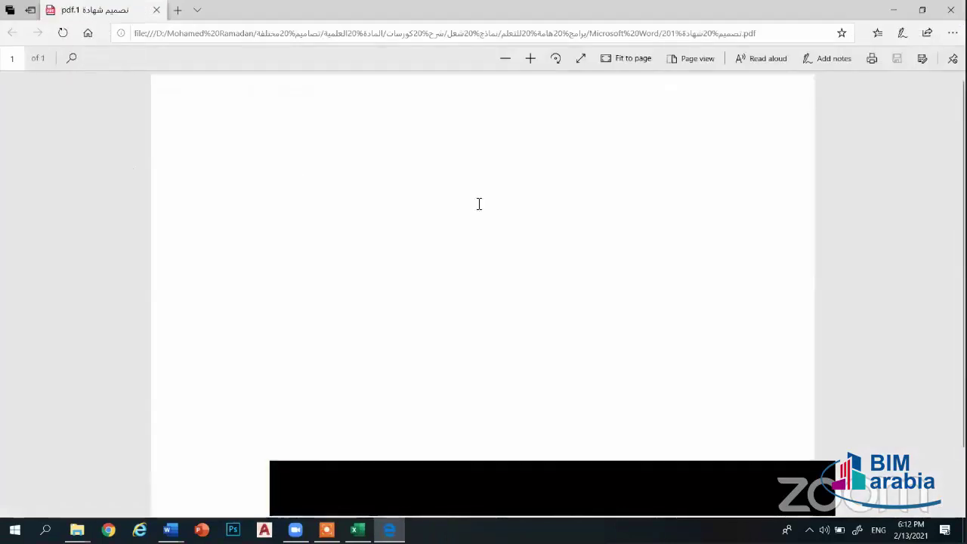
scroll(335, 188, "down", 1)
scroll(267, 209, "up", 1)
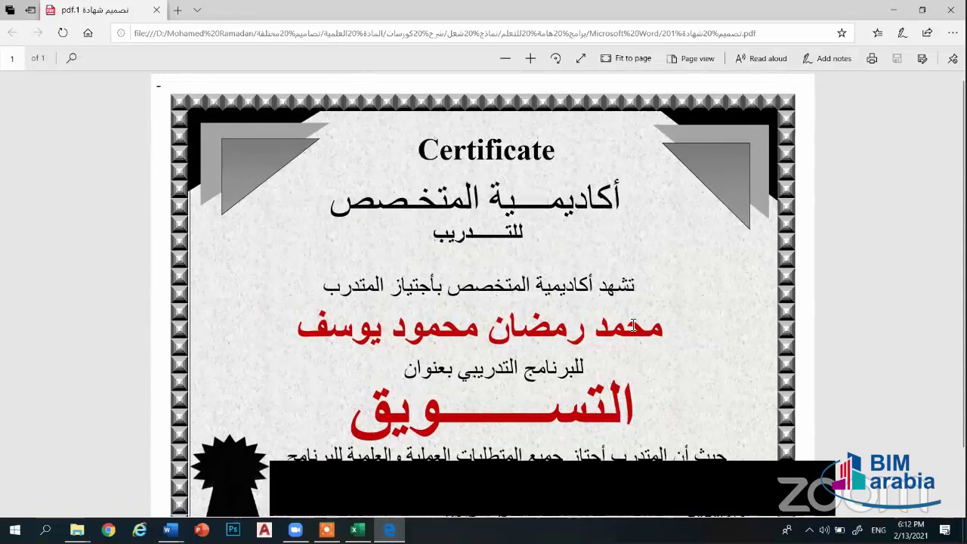
scroll(634, 325, "down", 1)
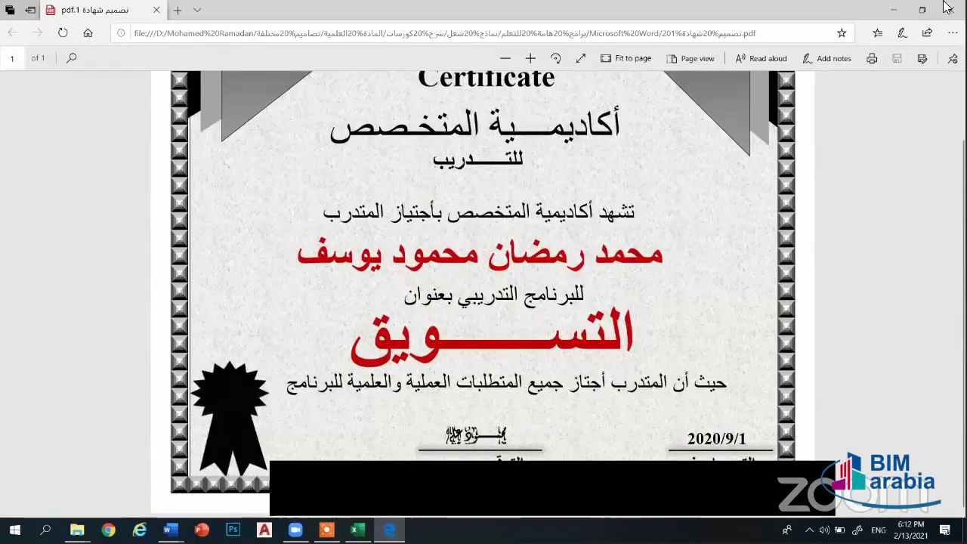
left_click(951, 10)
Look over the WhatsApp chat design PDF, then return to Document11 in Word
double_click(595, 119)
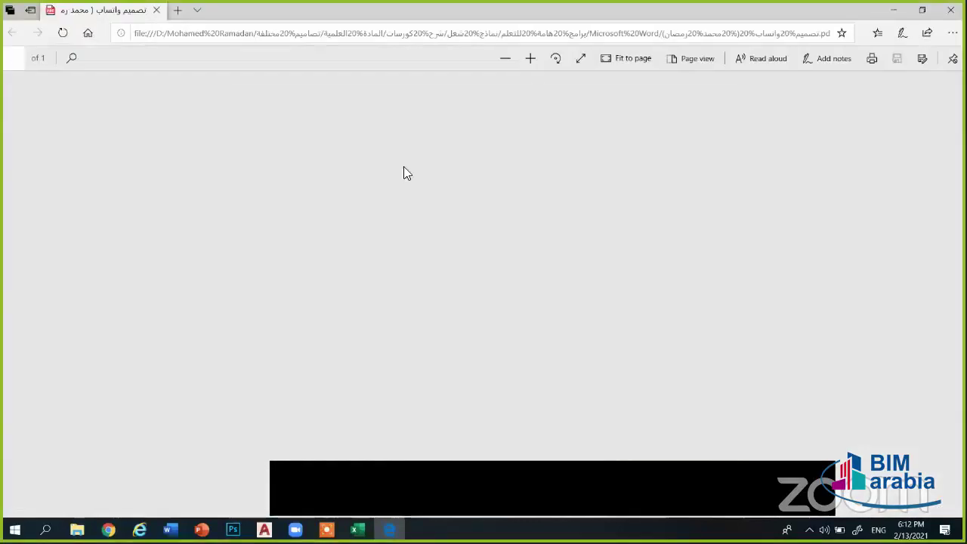
scroll(542, 205, "down", 2)
scroll(546, 205, "up", 3)
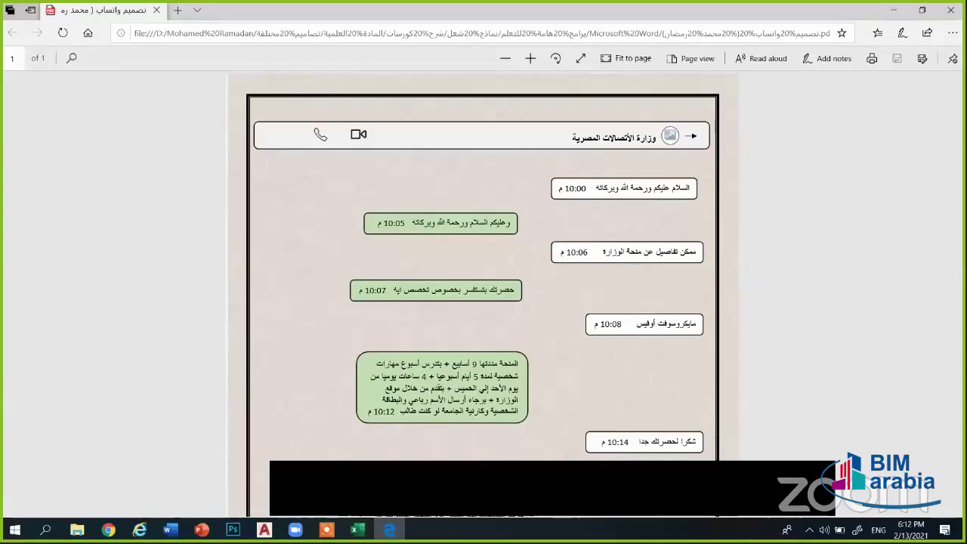
mouse_move(170, 529)
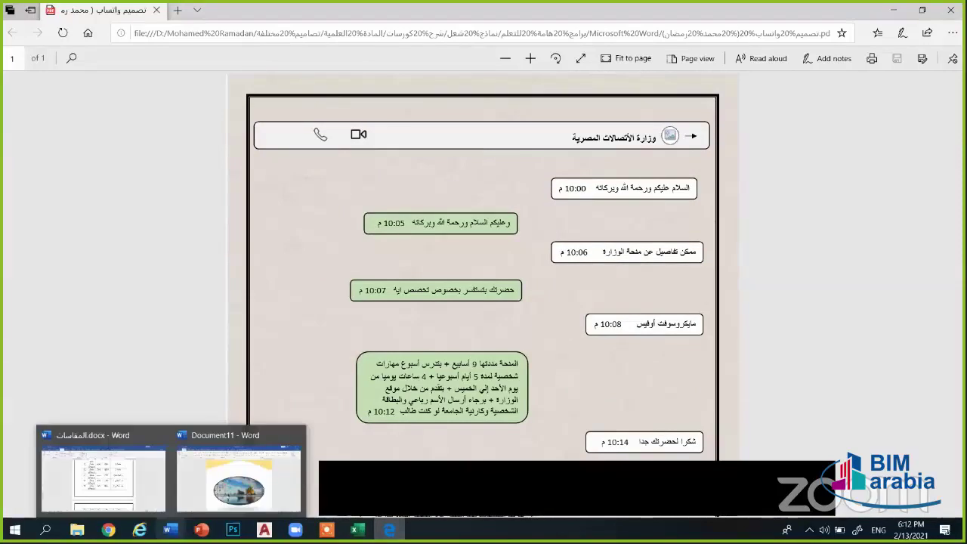
left_click(216, 494)
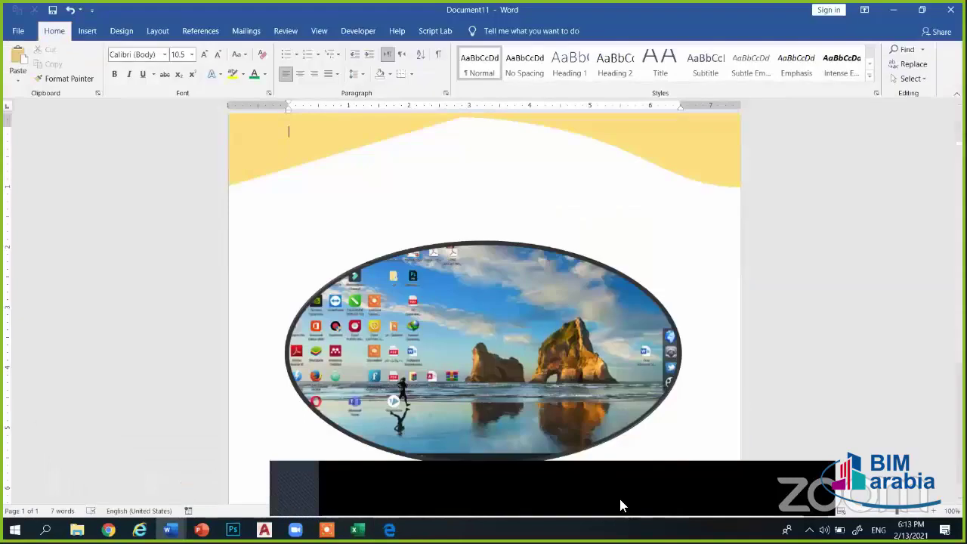
Draw a wide rounded rectangle above the oval photo
left_click(87, 31)
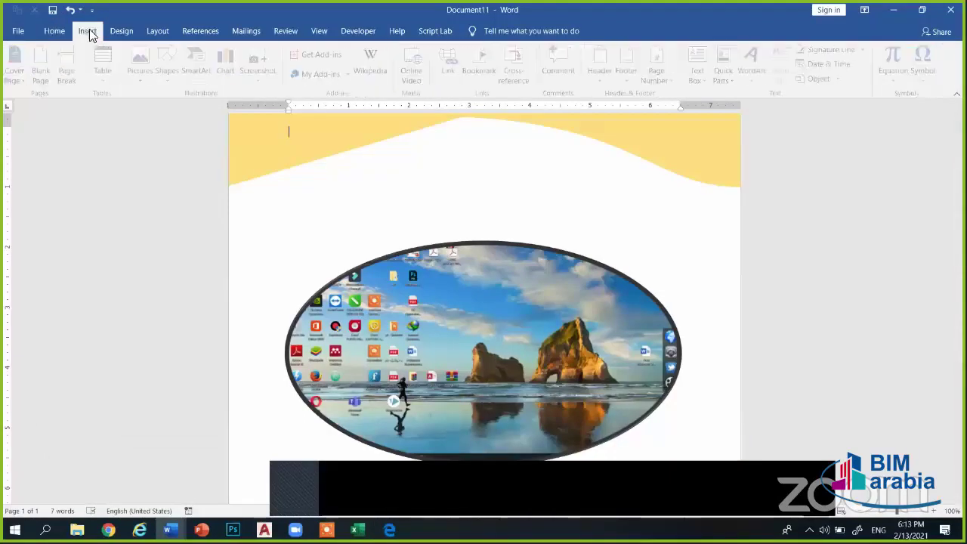
left_click(170, 75)
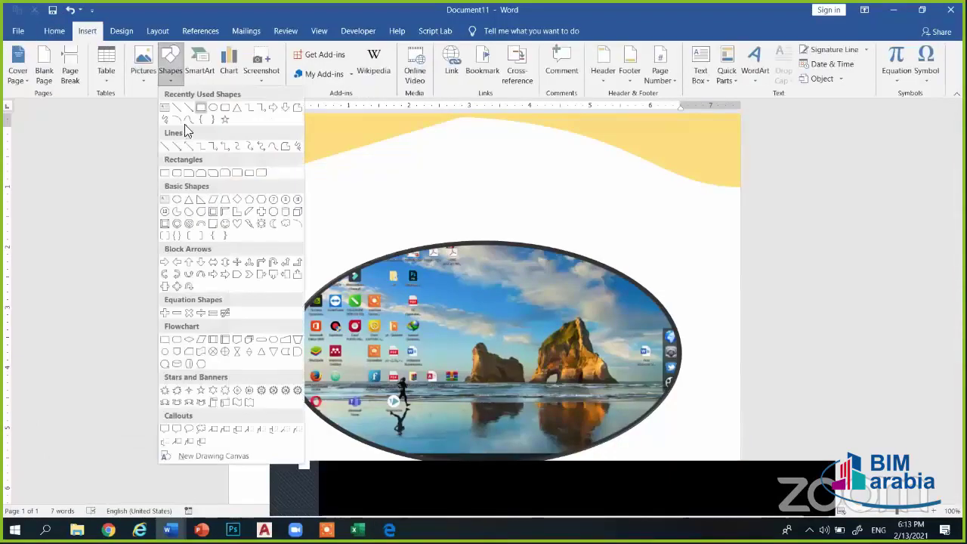
left_click(171, 175)
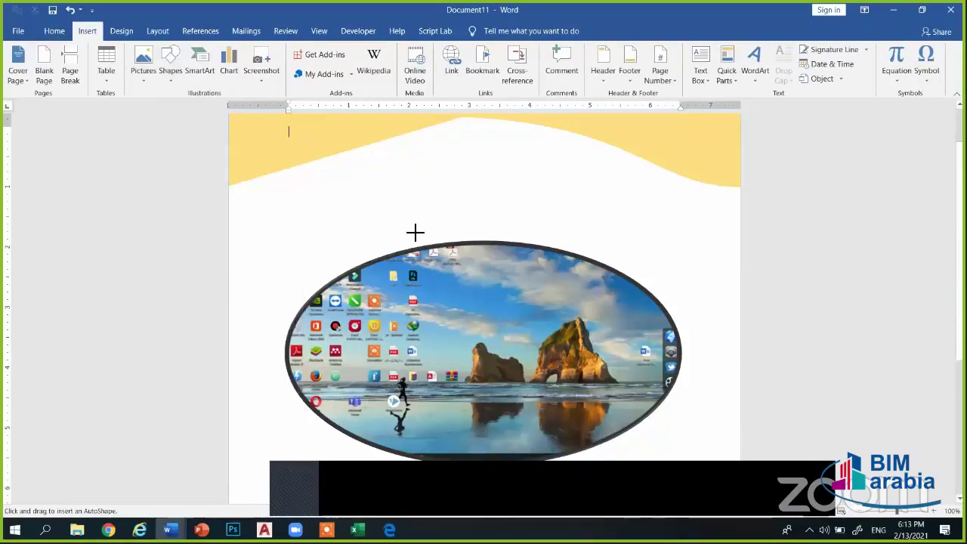
left_click_drag(290, 190, 559, 218)
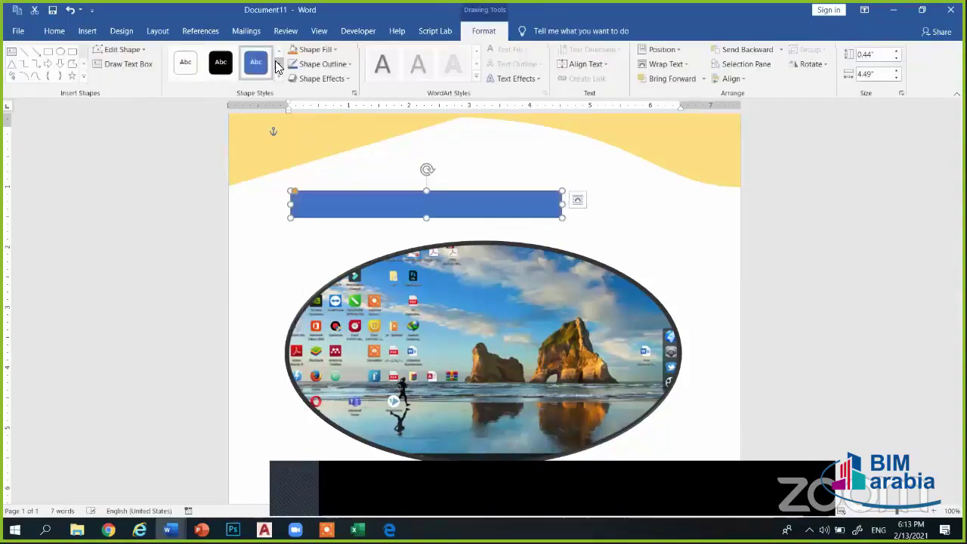
Give the rectangle a green style with a pale green fill and shift it slightly right
left_click(277, 62)
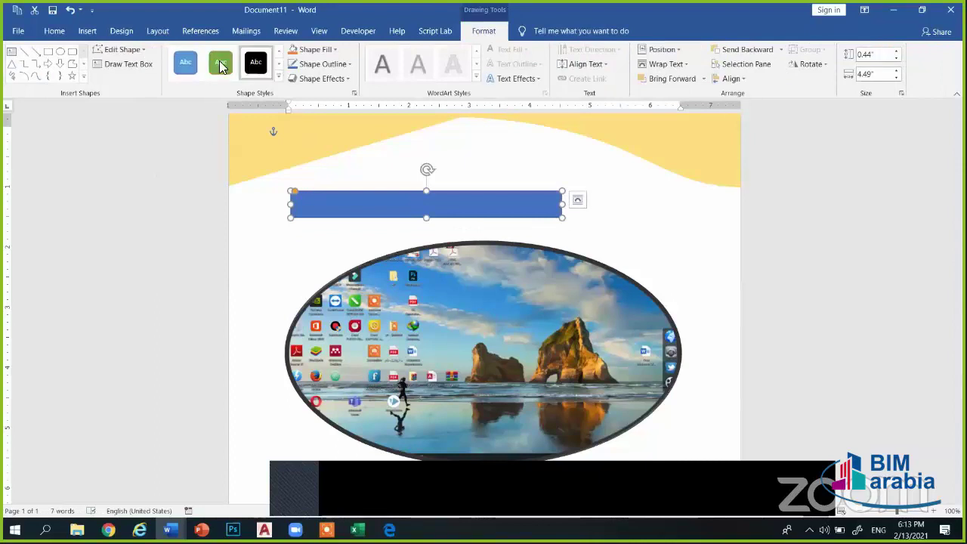
left_click(220, 62)
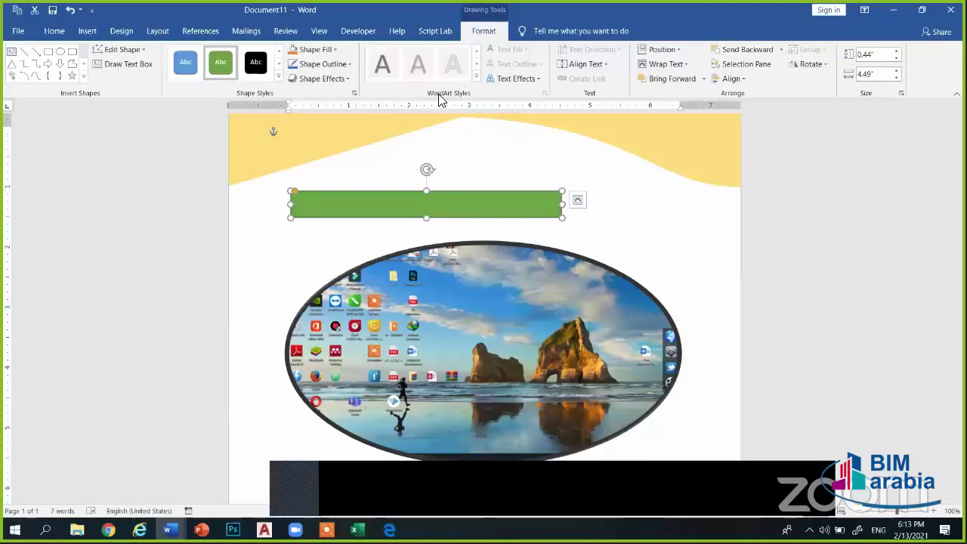
left_click(344, 80)
left_click(337, 56)
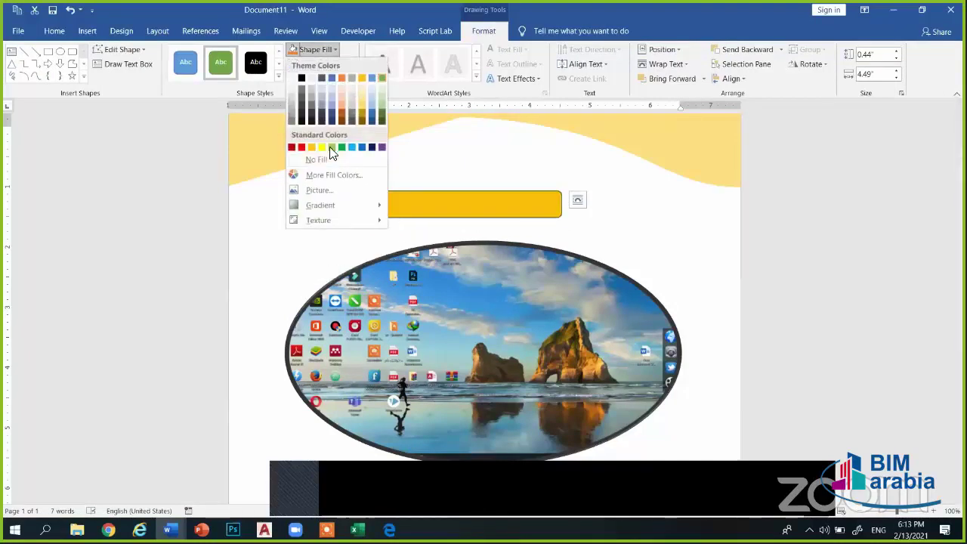
left_click(330, 146)
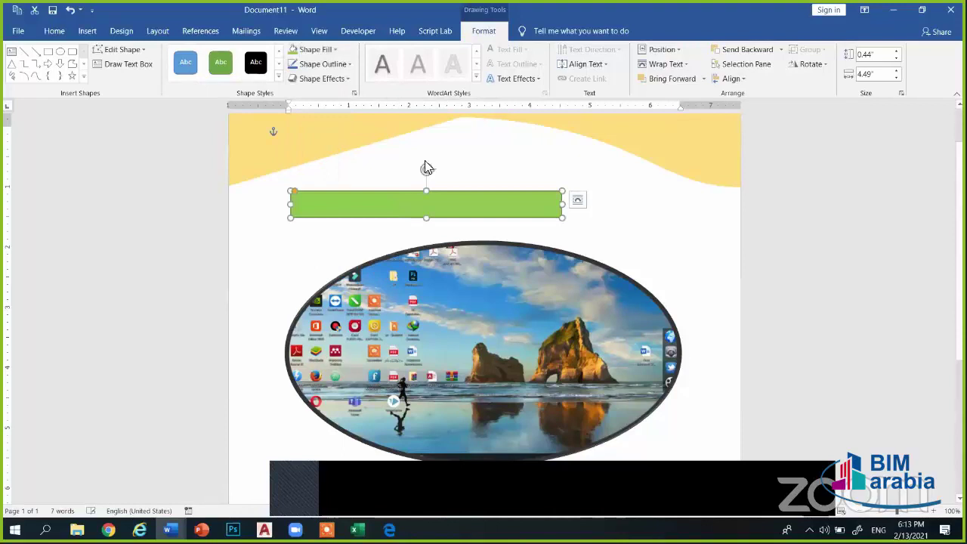
left_click(332, 49)
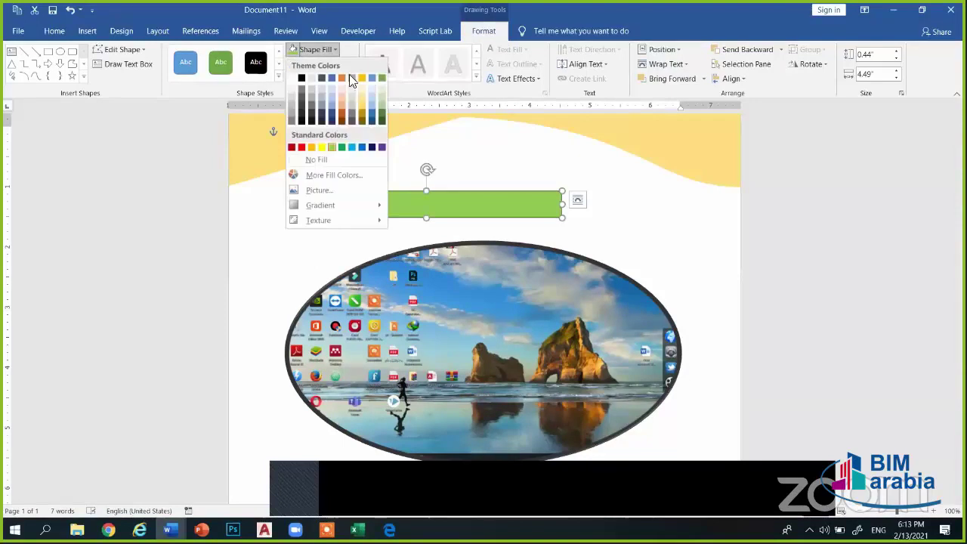
left_click(386, 99)
left_click_drag(458, 199, 542, 195)
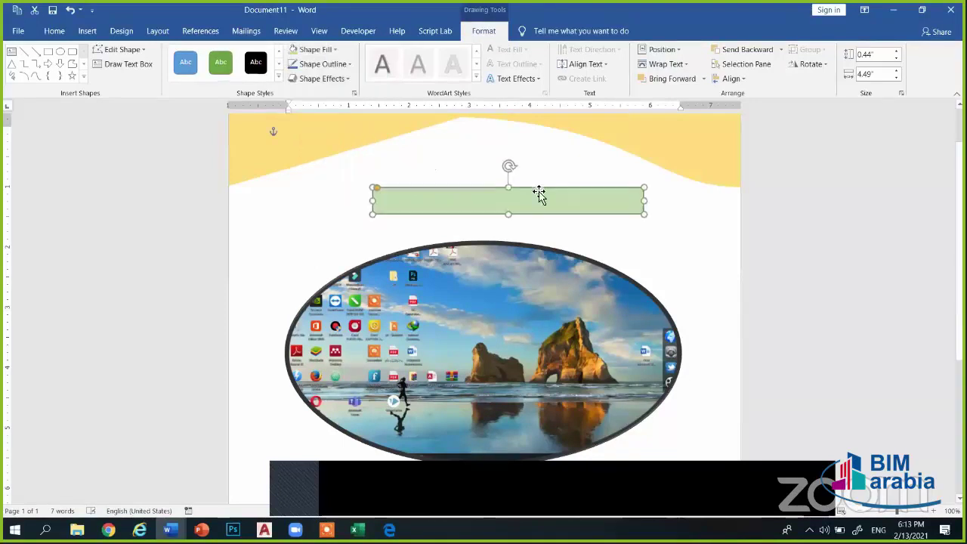
left_click(392, 529)
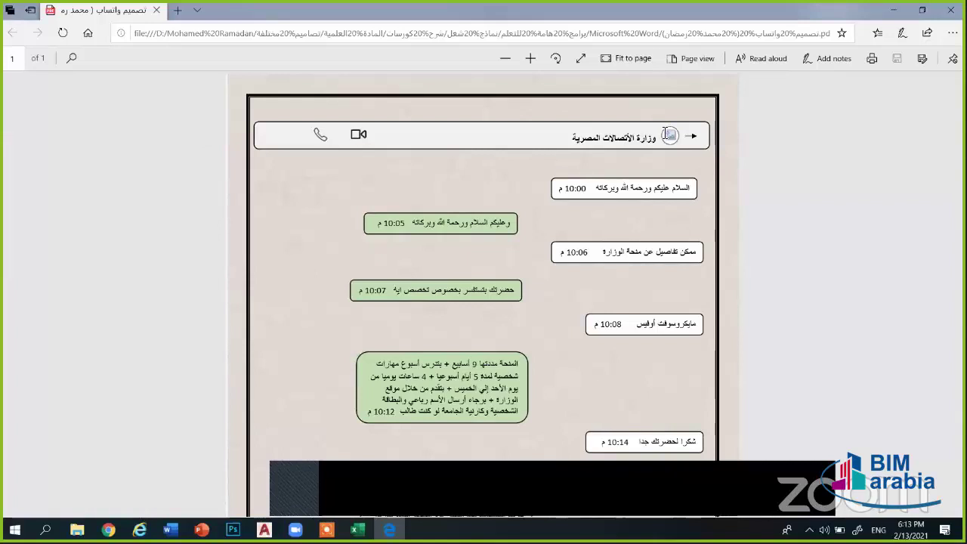
Scroll through the WhatsApp chat PDF again and close it
scroll(665, 224, "down", 3)
scroll(574, 426, "up", 3)
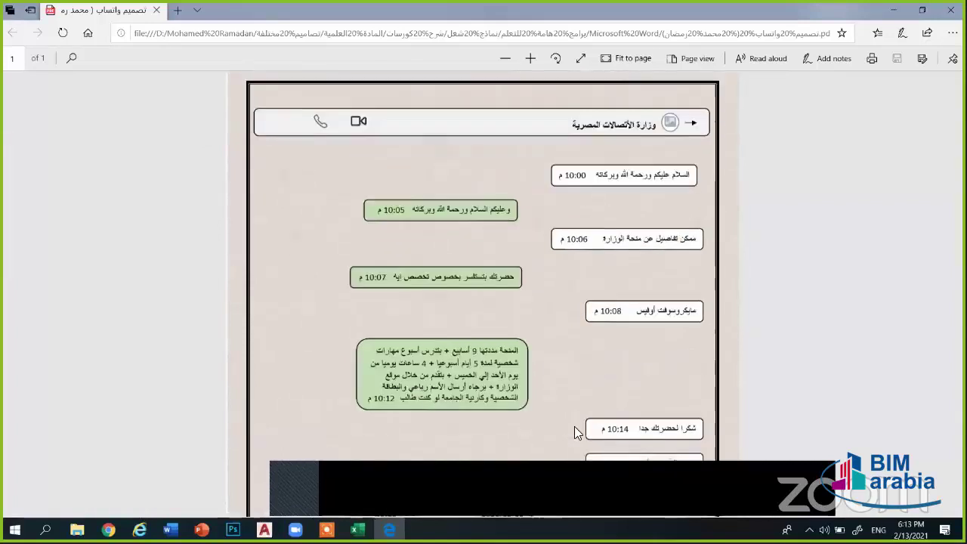
scroll(577, 390, "down", 3)
scroll(577, 389, "up", 3)
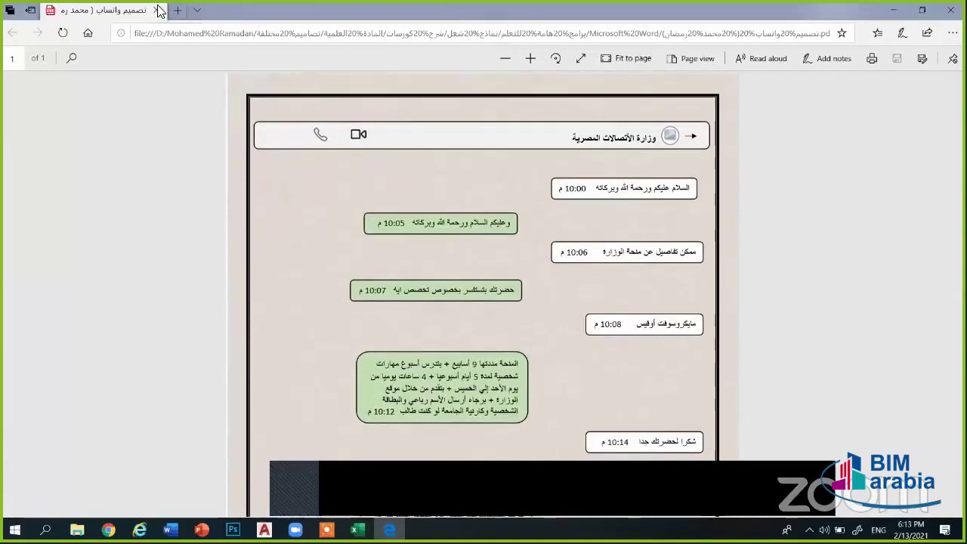
left_click(156, 10)
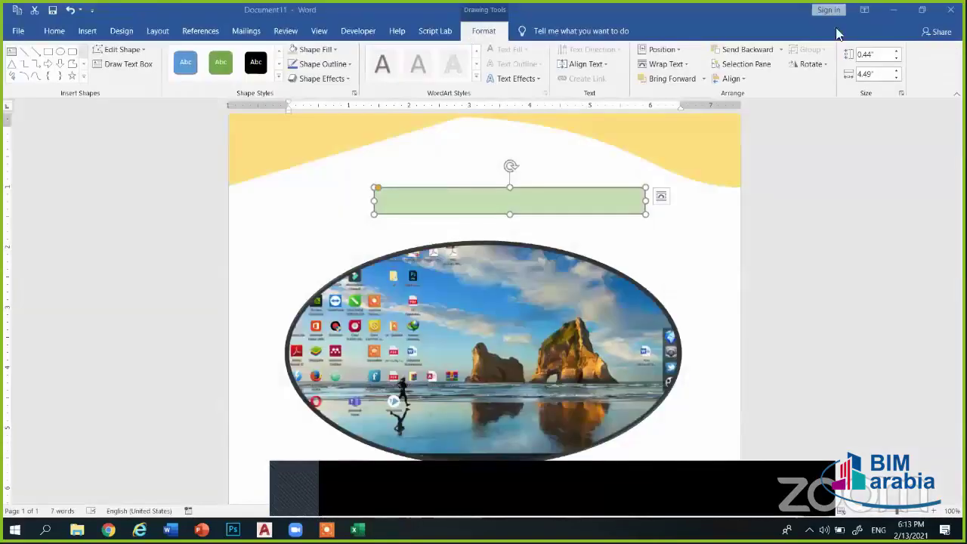
Open the MEP ENGINEERING 2020 example PDF, scroll through it, and close it
left_click(893, 10)
double_click(654, 108)
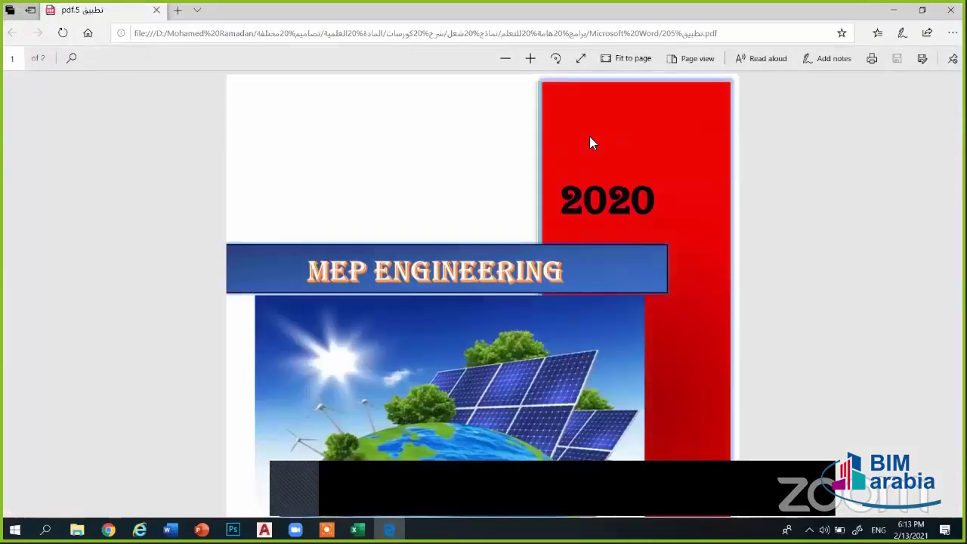
scroll(590, 144, "down", 3)
scroll(591, 144, "down", 5)
scroll(613, 140, "up", 4)
scroll(614, 141, "up", 3)
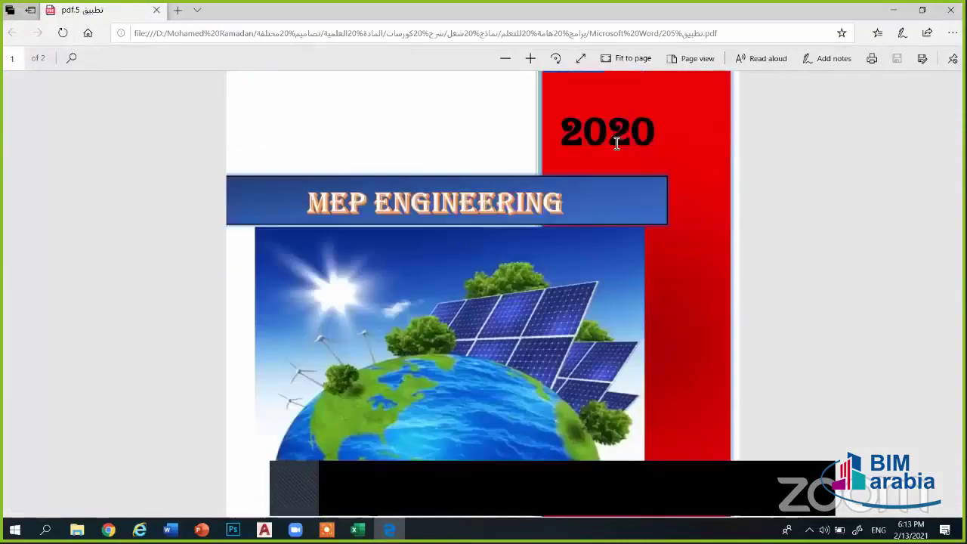
scroll(616, 143, "up", 2)
left_click(945, 10)
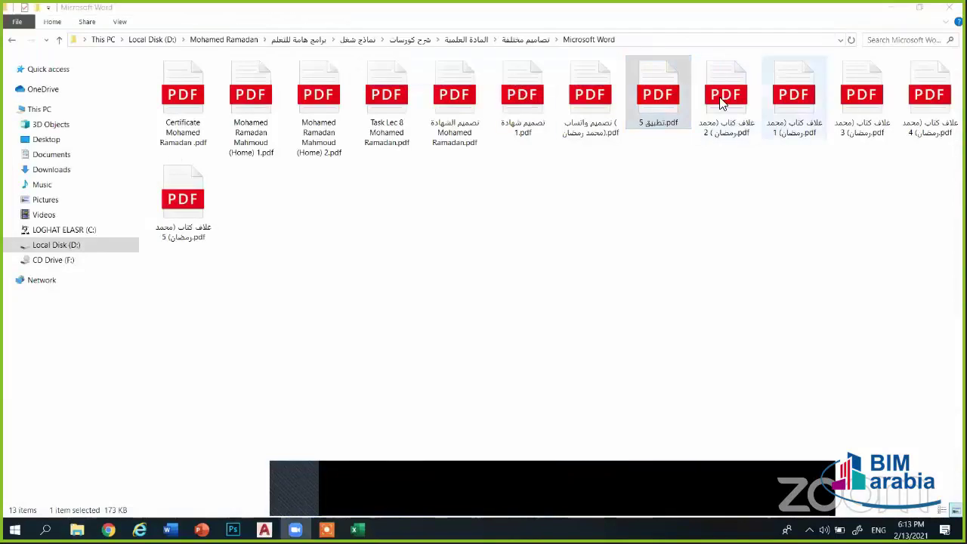
Review the globe book-cover PDF, dismissing a popup, then close it
left_click(724, 104)
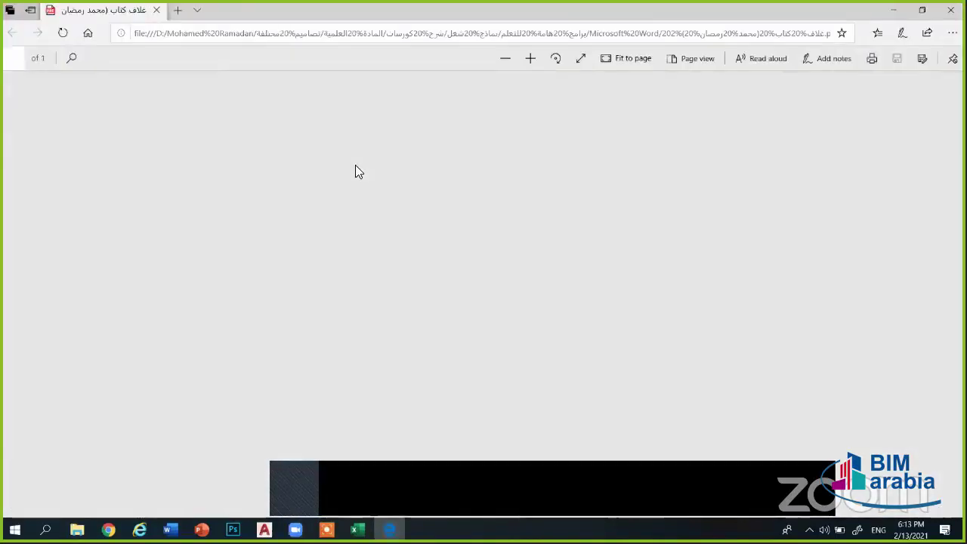
scroll(355, 168, "down", 3)
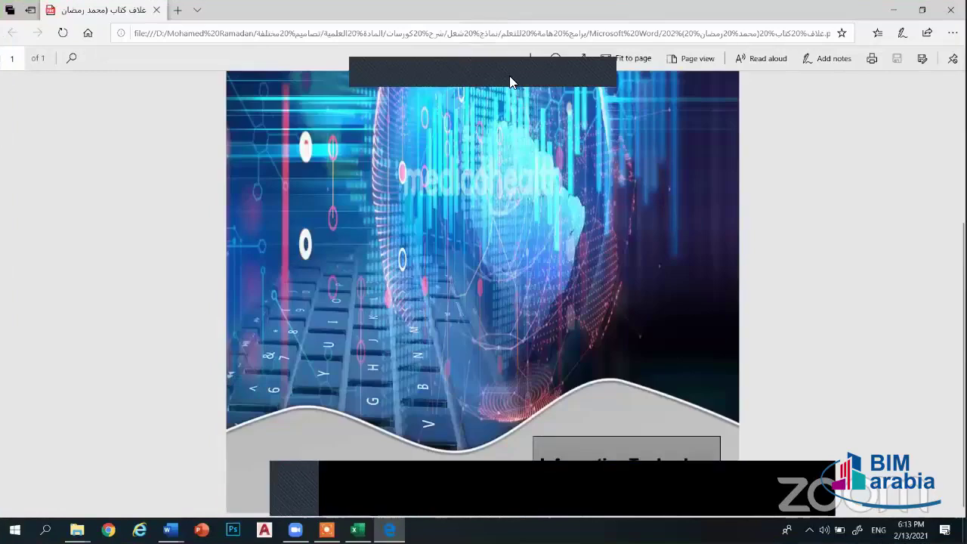
scroll(545, 177, "up", 3)
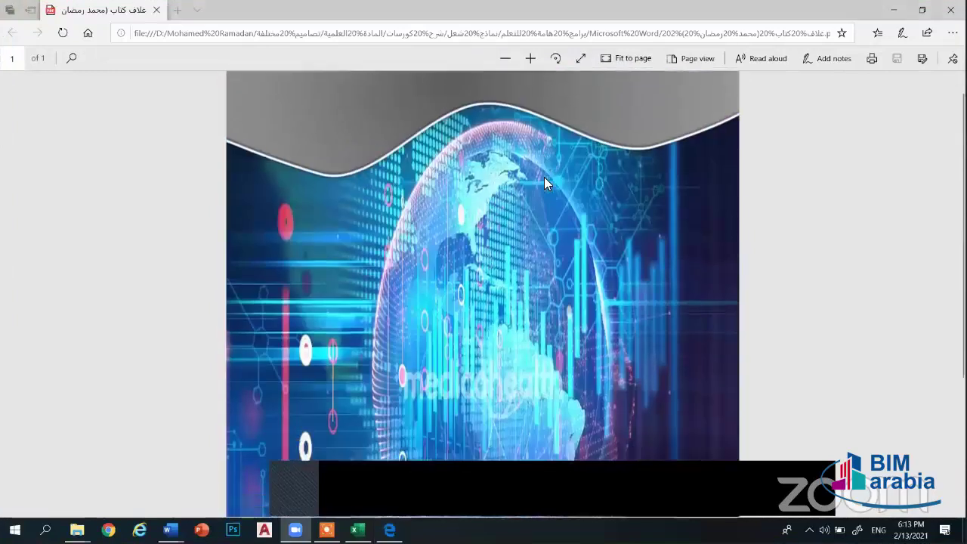
scroll(545, 181, "down", 5)
scroll(626, 363, "up", 3)
scroll(522, 498, "up", 2)
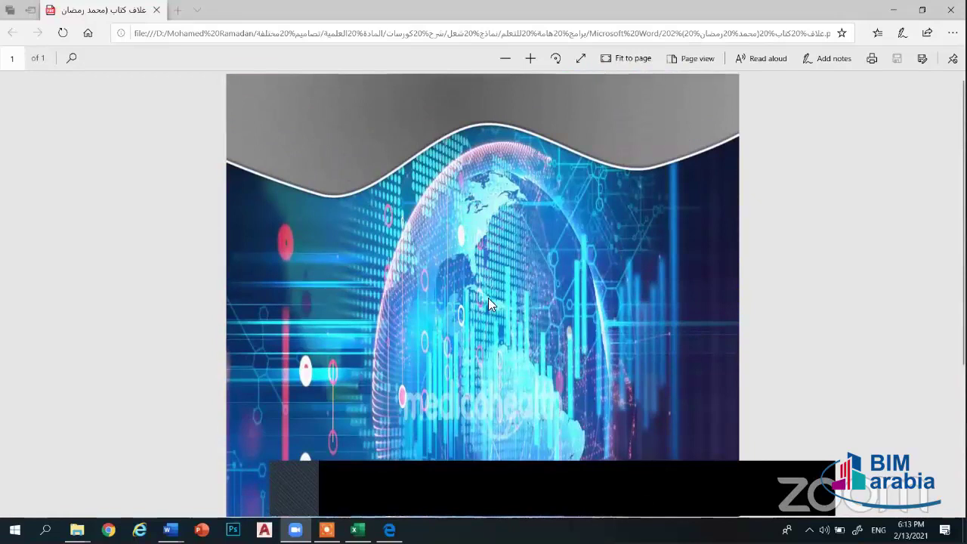
left_click(578, 368)
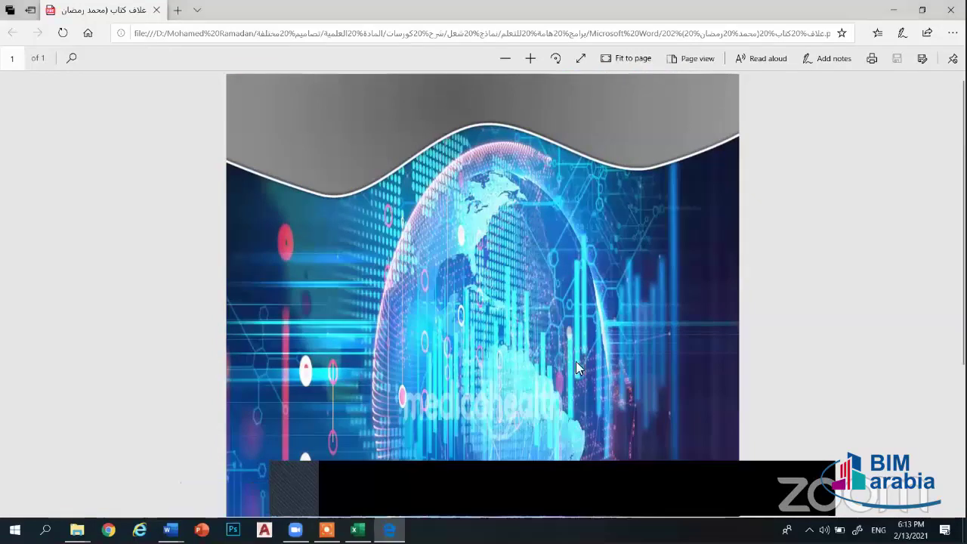
scroll(339, 134, "down", 3)
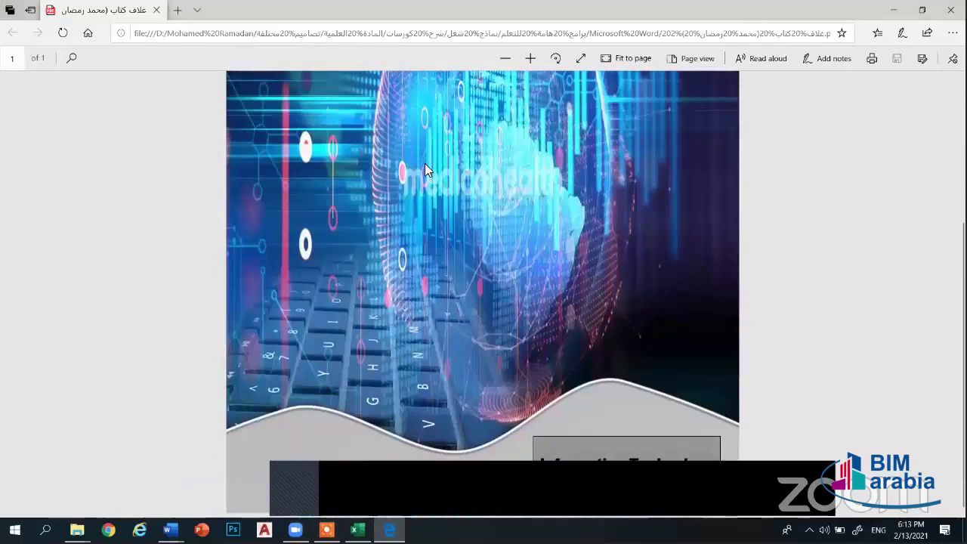
scroll(425, 163, "up", 3)
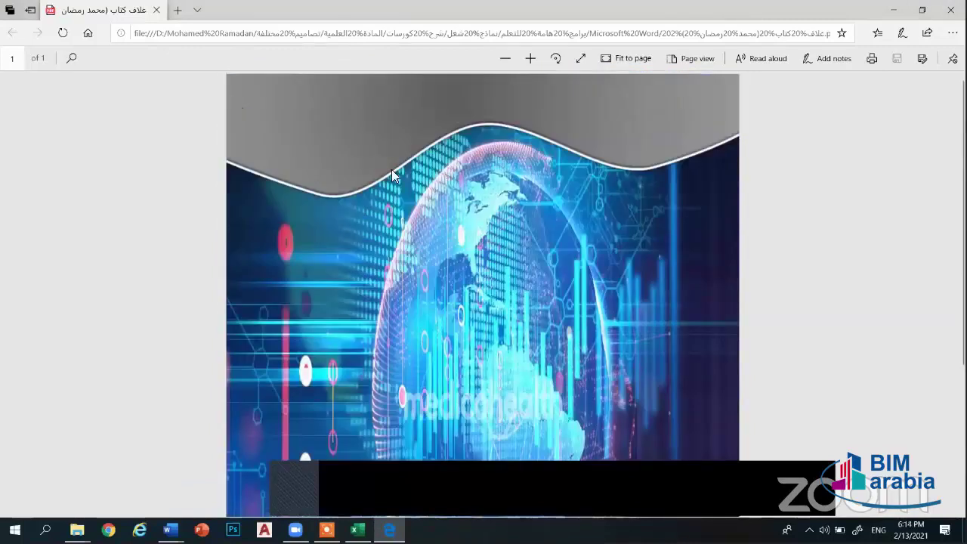
scroll(583, 198, "down", 2)
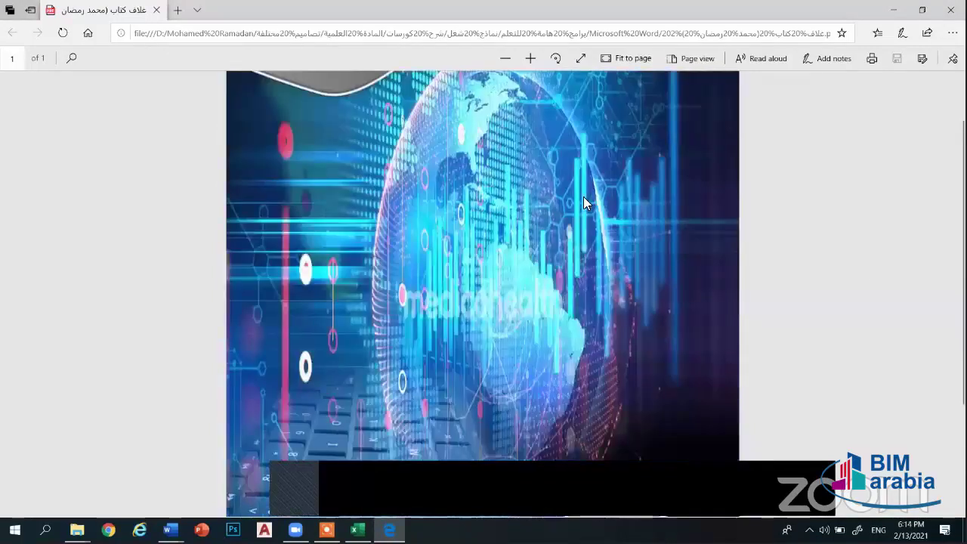
scroll(589, 198, "down", 3)
scroll(596, 196, "up", 4)
scroll(572, 251, "down", 4)
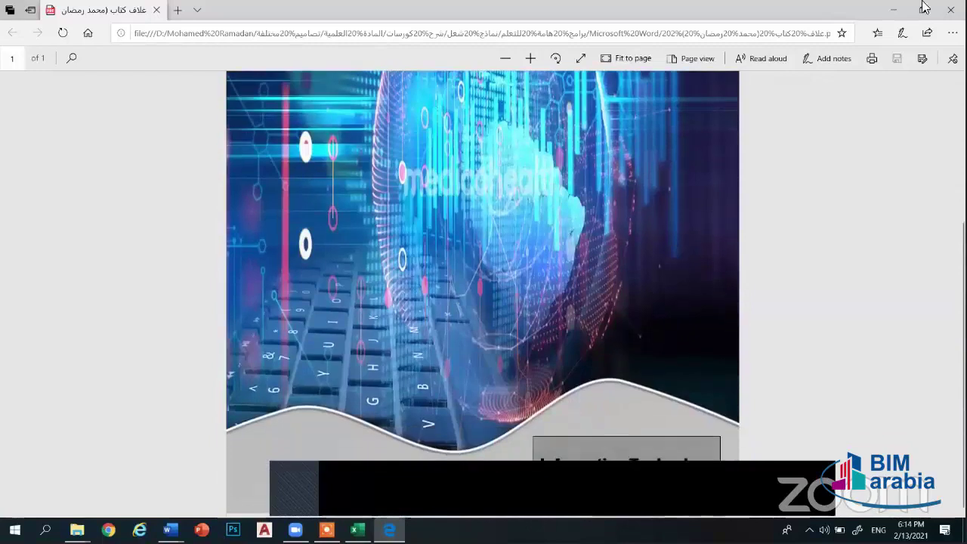
left_click(950, 9)
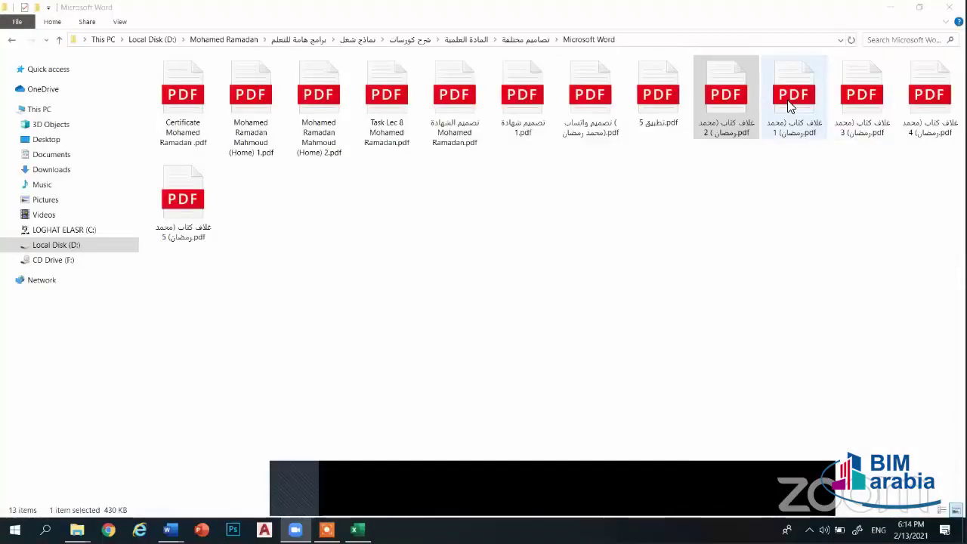
Look over the blue HVAC cover PDF, then switch back to Document11 in Word
double_click(789, 103)
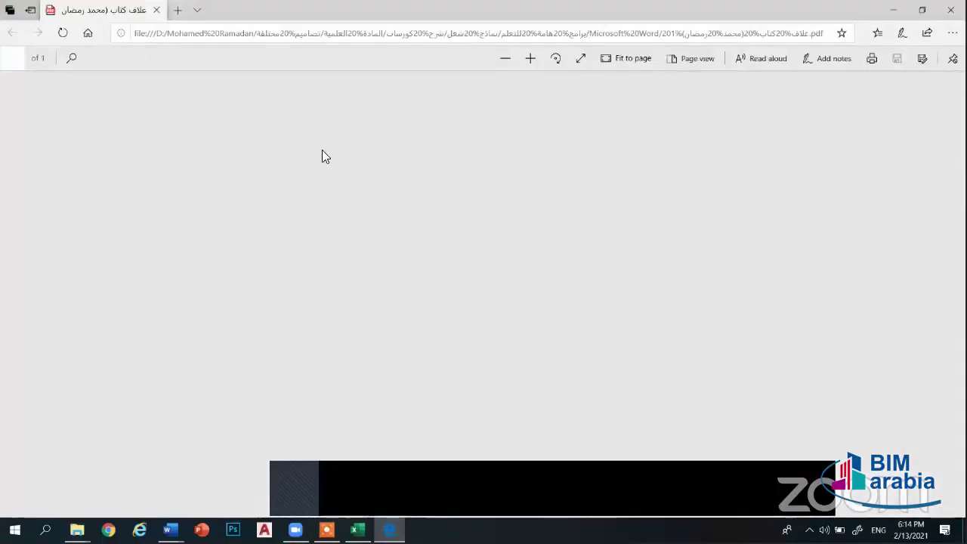
scroll(650, 295, "down", 4)
scroll(652, 297, "up", 3)
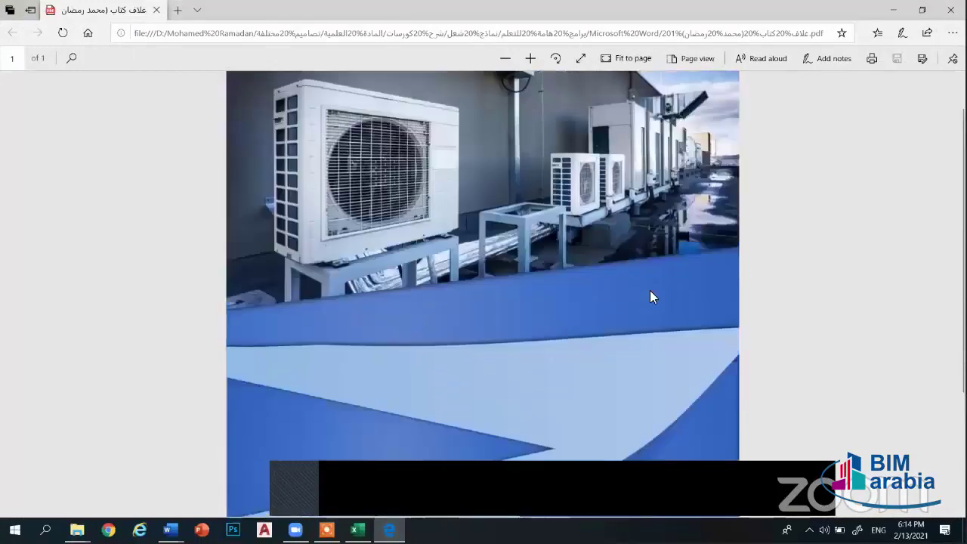
scroll(651, 295, "up", 1)
scroll(646, 280, "down", 3)
scroll(643, 280, "up", 1)
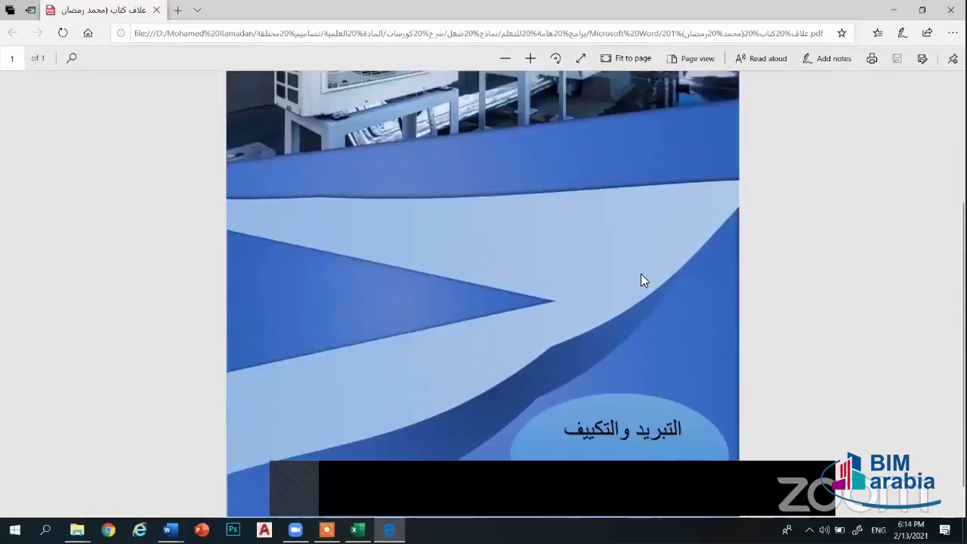
scroll(640, 274, "down", 1)
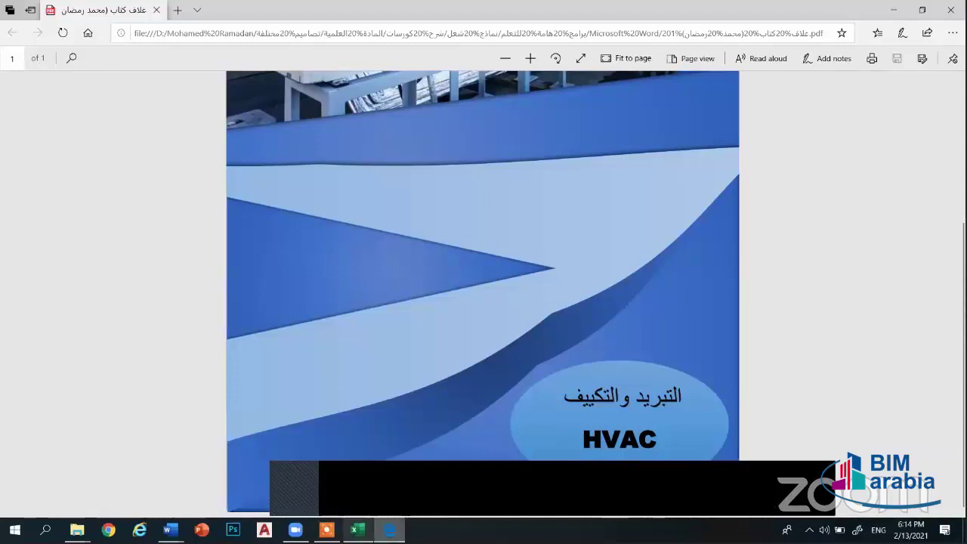
left_click(171, 529)
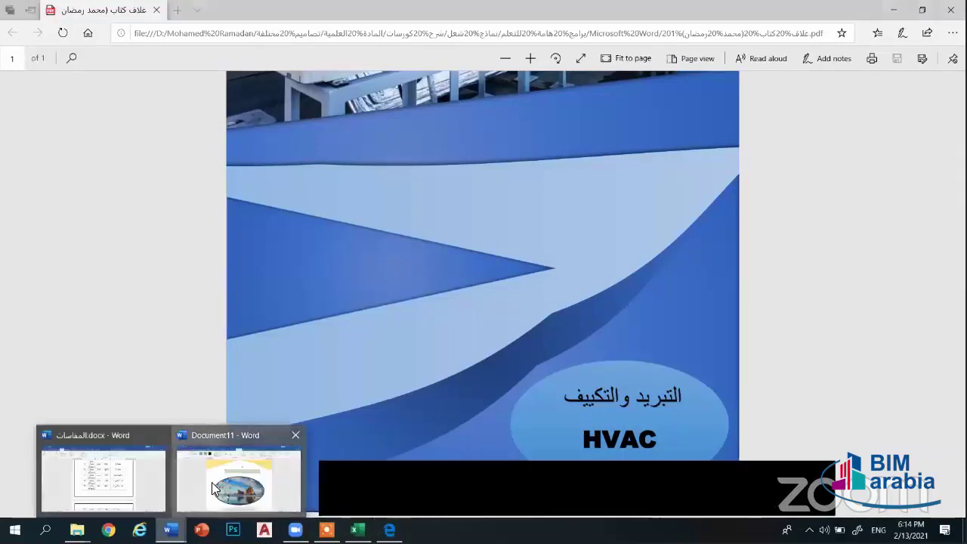
left_click(203, 494)
Use Edit Points to raise the green rectangle's top edge into a central hump, nudging it left
left_click(471, 204)
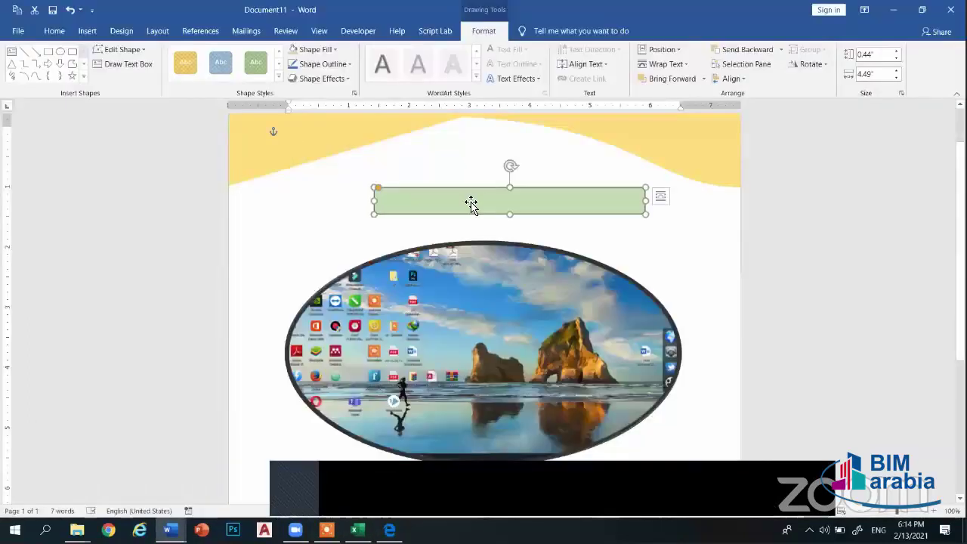
right_click(469, 200)
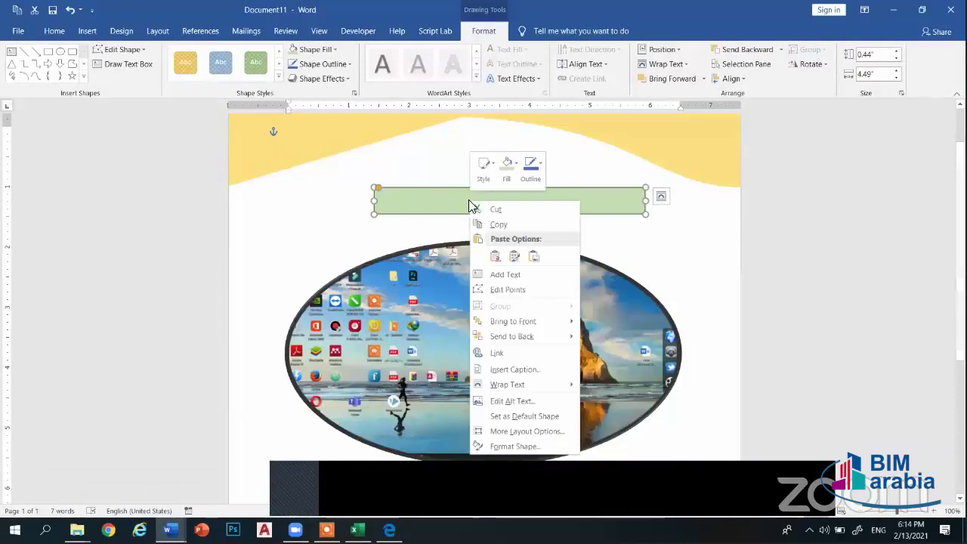
left_click(504, 290)
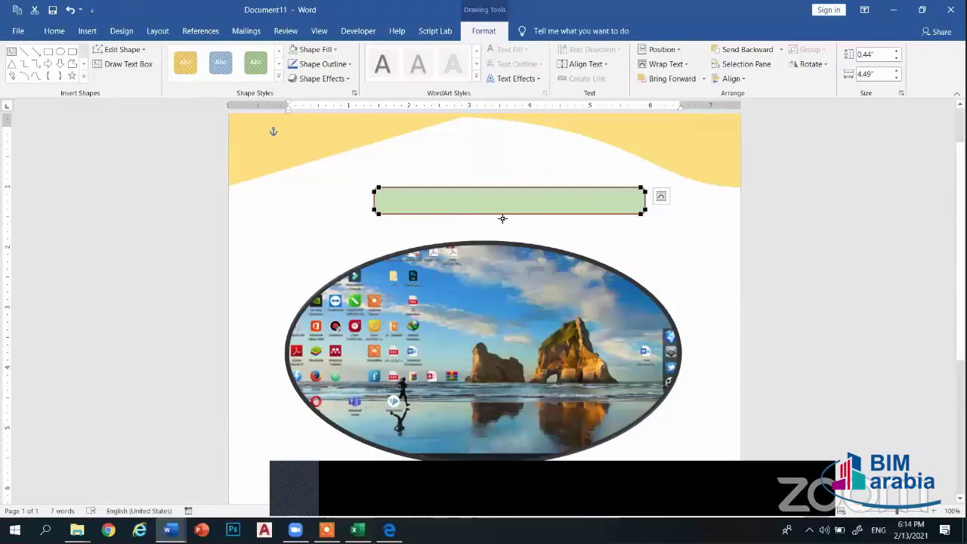
left_click_drag(509, 187, 510, 146)
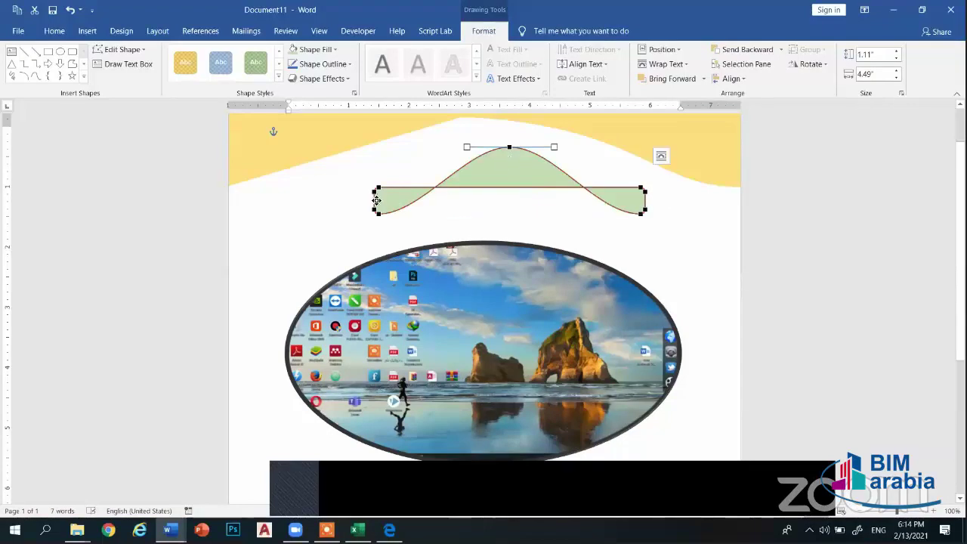
left_click_drag(382, 206, 354, 217)
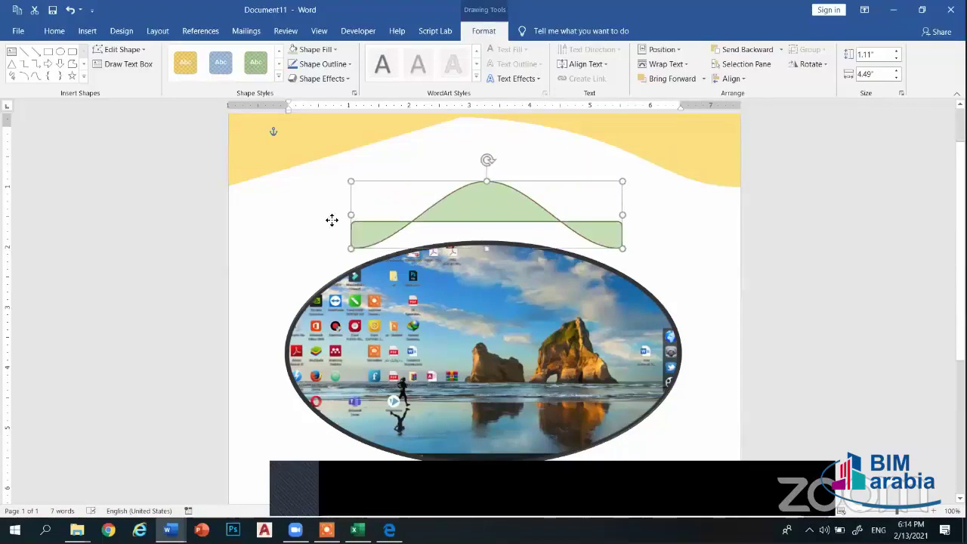
left_click(602, 249)
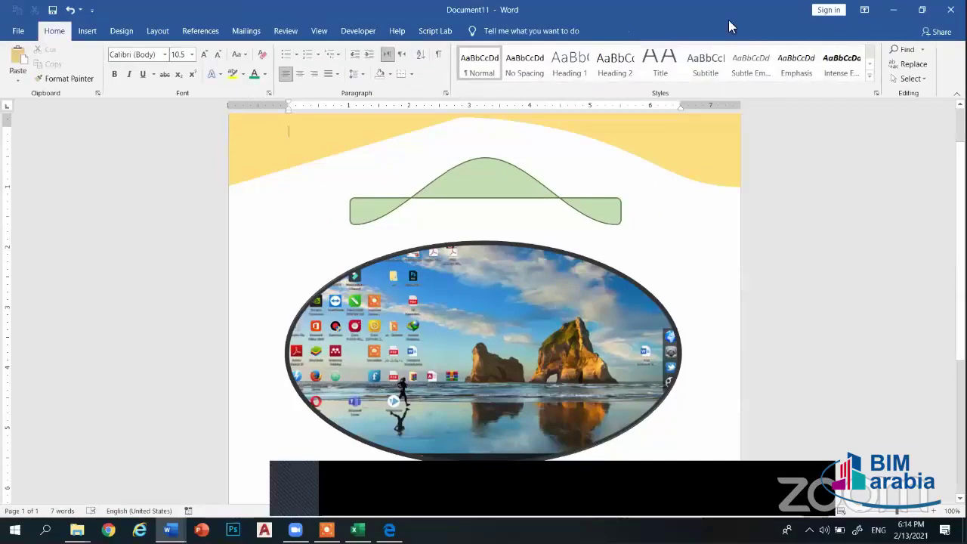
Close the HVAC cover PDF and open cover PDF 3, the Public Relations cover, scrolling through it
left_click(890, 11)
scroll(700, 257, "up", 1)
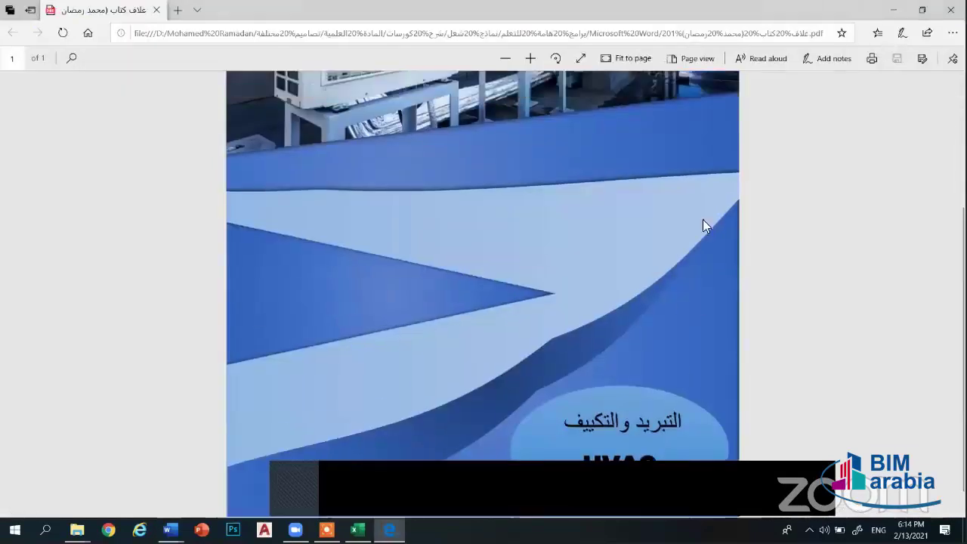
scroll(703, 219, "up", 3)
left_click(893, 10)
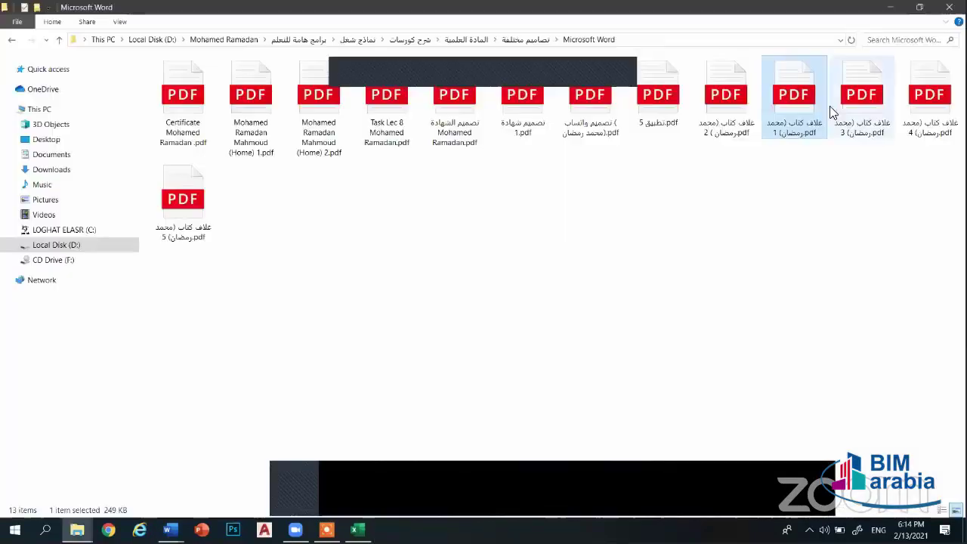
left_click(854, 106)
key("Return")
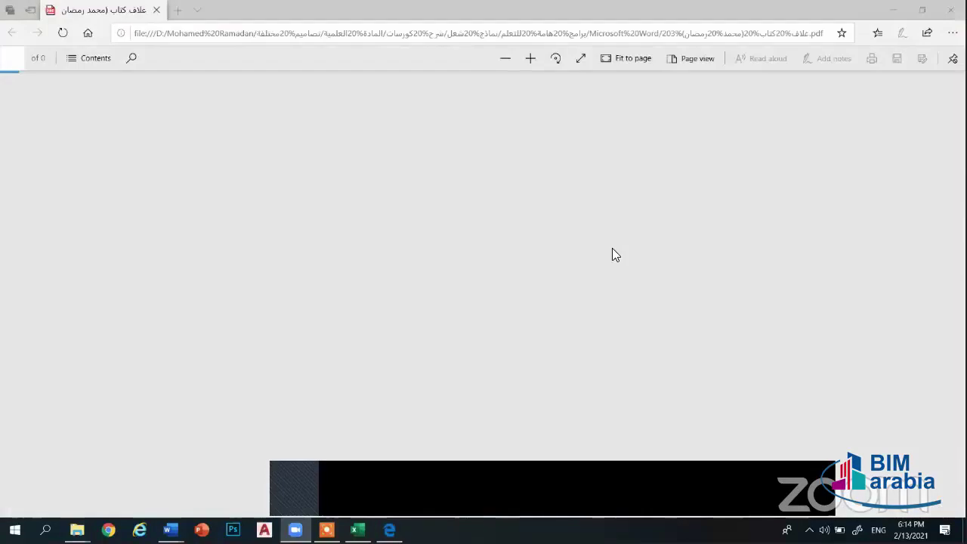
scroll(613, 252, "down", 3)
scroll(627, 254, "up", 3)
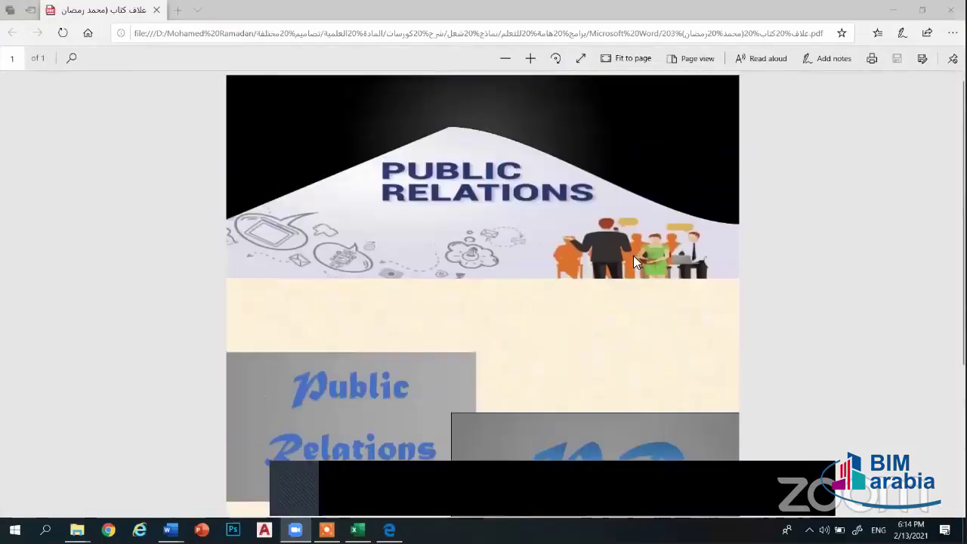
scroll(650, 243, "down", 2)
scroll(836, 119, "up", 5)
Swap to cover PDF 4, the Pharaonic civilization cover, and scroll through it
left_click(951, 10)
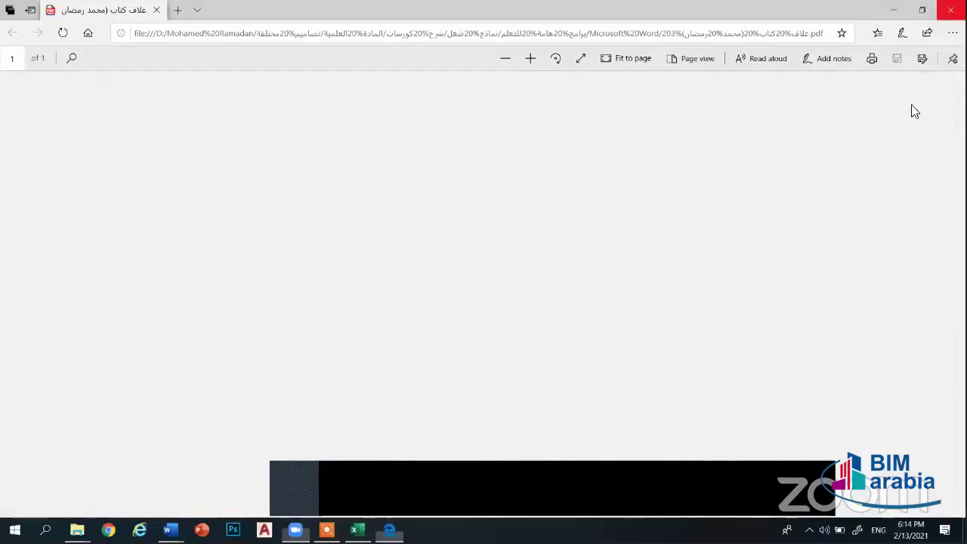
double_click(930, 106)
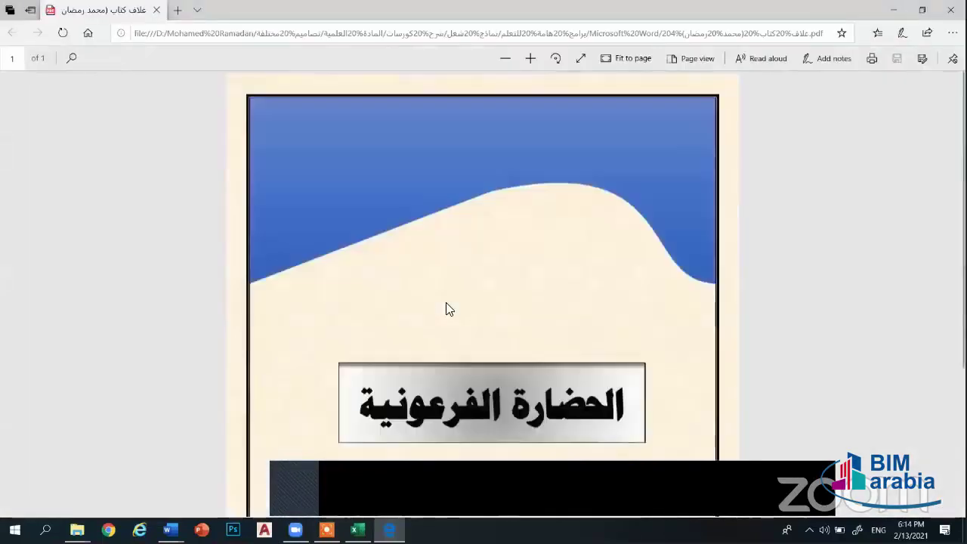
scroll(445, 309, "down", 3)
scroll(446, 309, "up", 2)
scroll(454, 306, "down", 3)
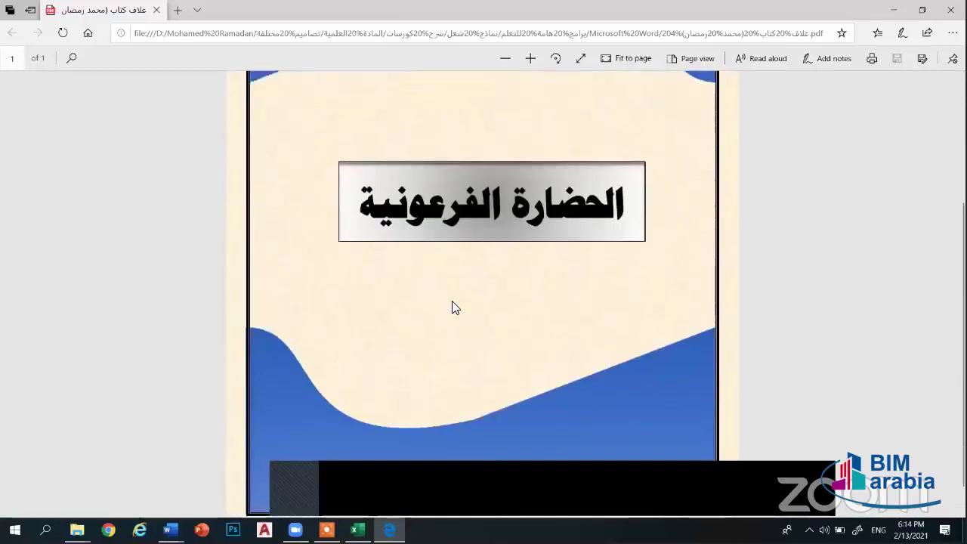
scroll(459, 308, "up", 3)
Close it and open cover PDF 5, the pyramids cover, scrolling through its page
left_click(951, 10)
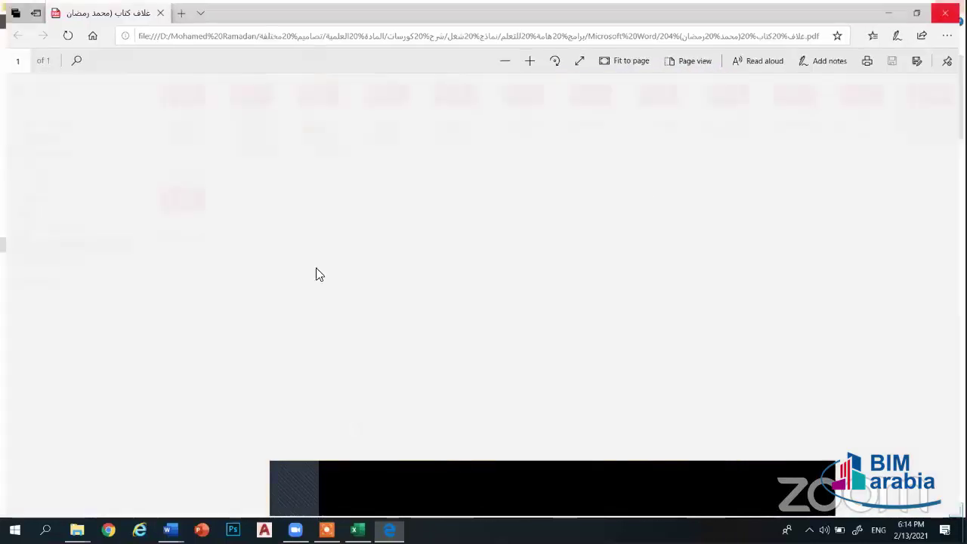
key("Right")
key("Return")
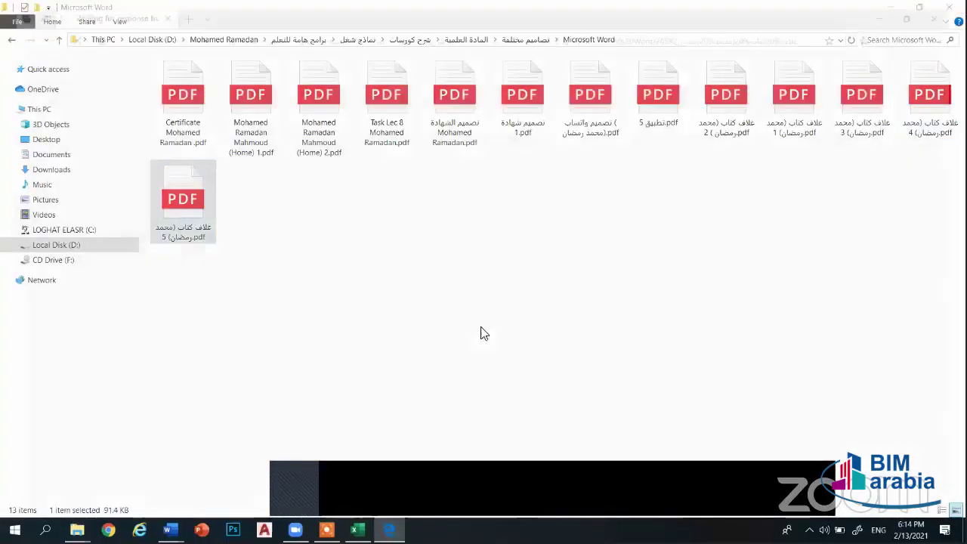
scroll(504, 283, "down", 3)
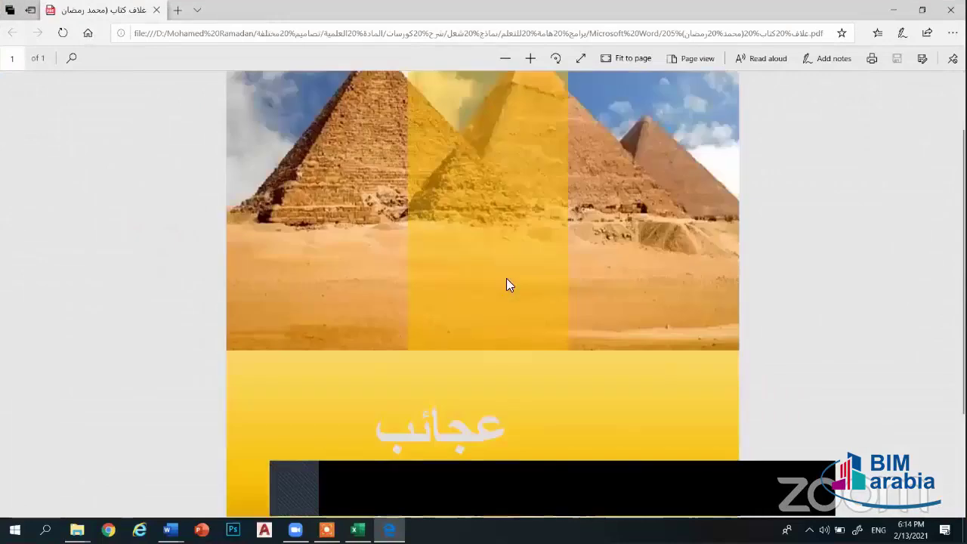
scroll(646, 338, "up", 3)
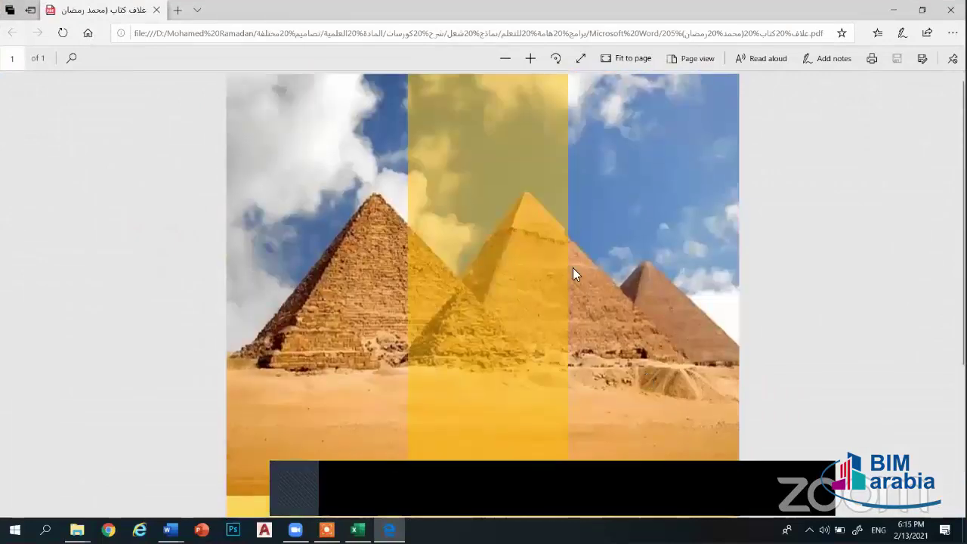
scroll(573, 273, "down", 3)
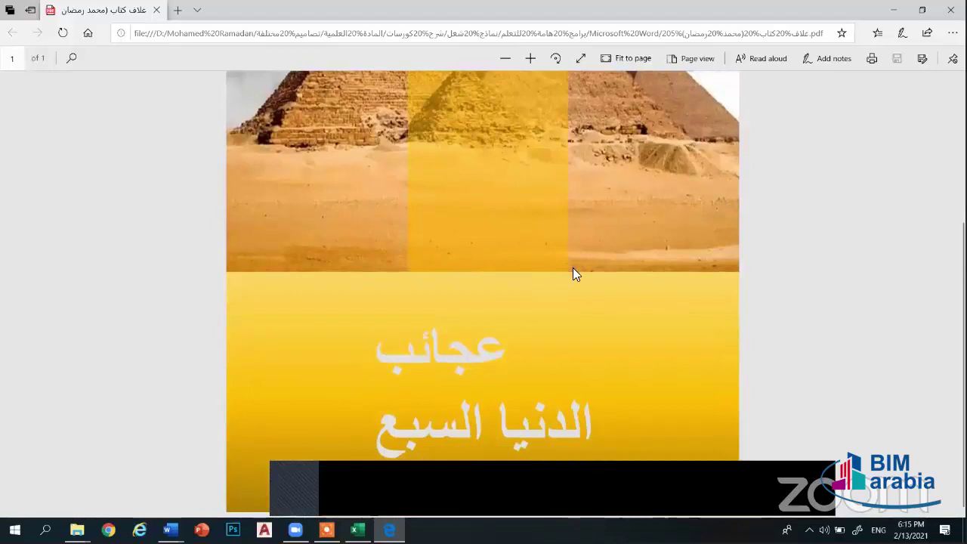
scroll(573, 274, "up", 3)
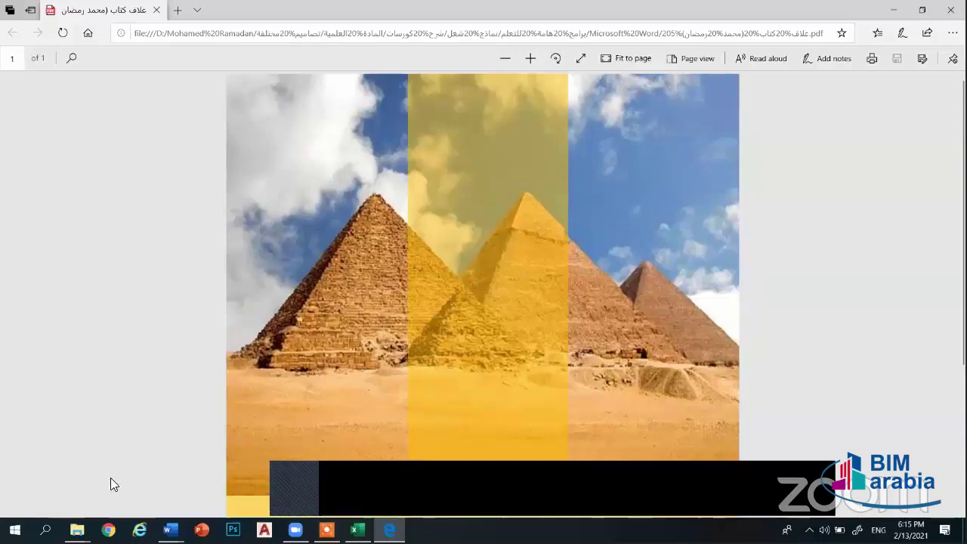
Draw a wide rectangle across the Document11 cover page below the wave
mouse_move(170, 530)
left_click(192, 484)
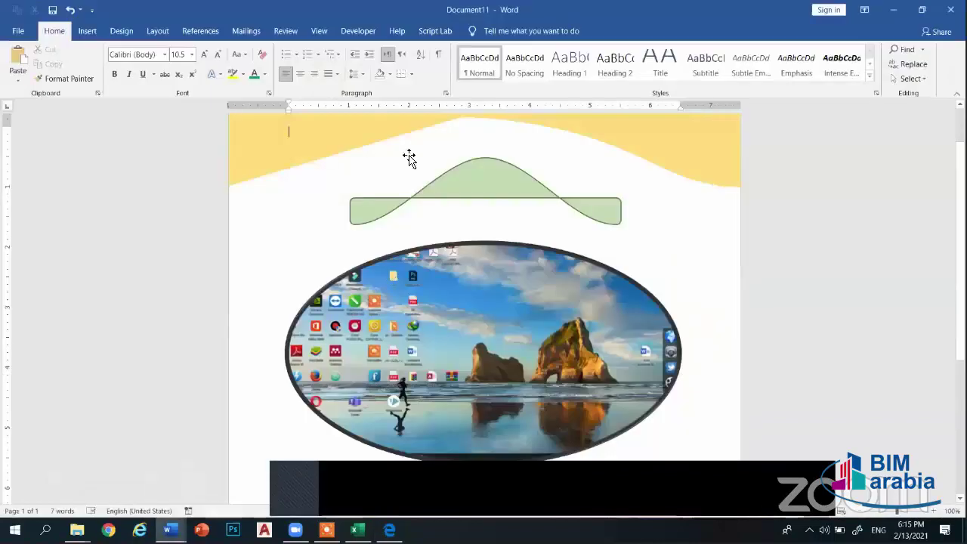
left_click(87, 31)
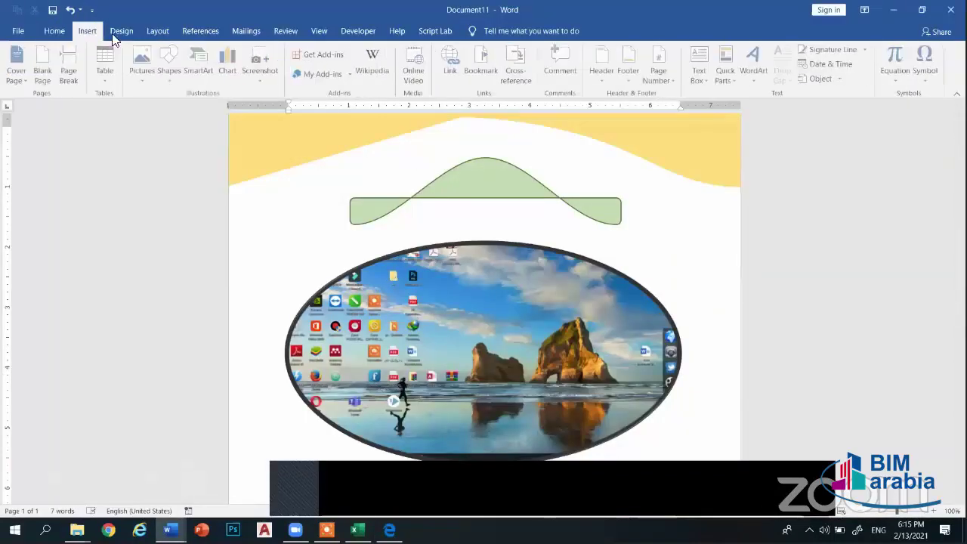
left_click(172, 75)
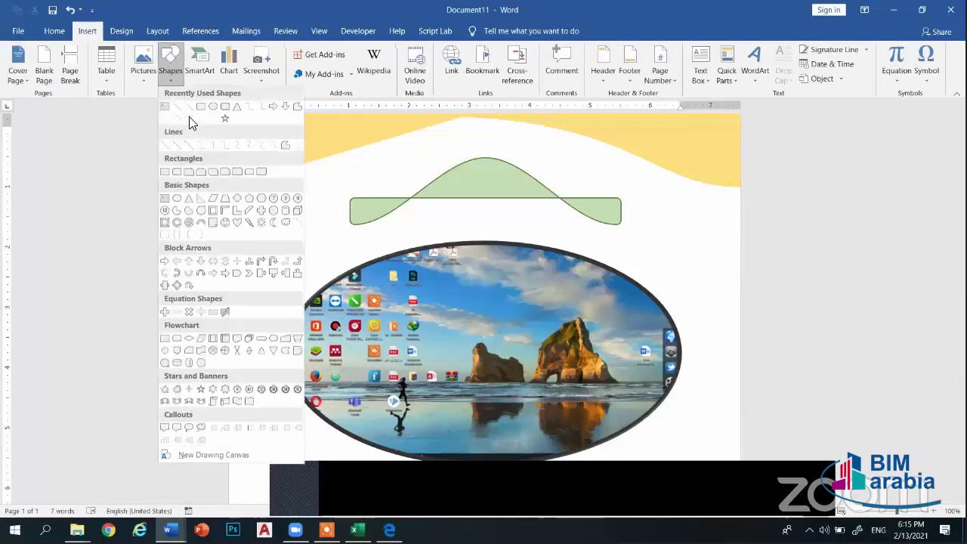
left_click(164, 173)
left_click_drag(242, 192, 737, 299)
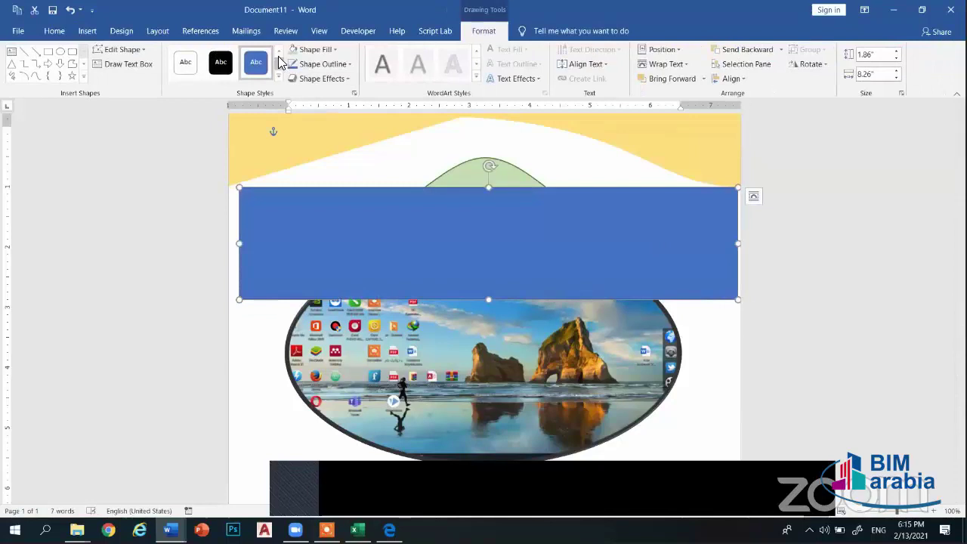
Give the rectangle a translucent yellow shape style and shift it lower on the page
left_click(279, 63)
left_click(279, 63)
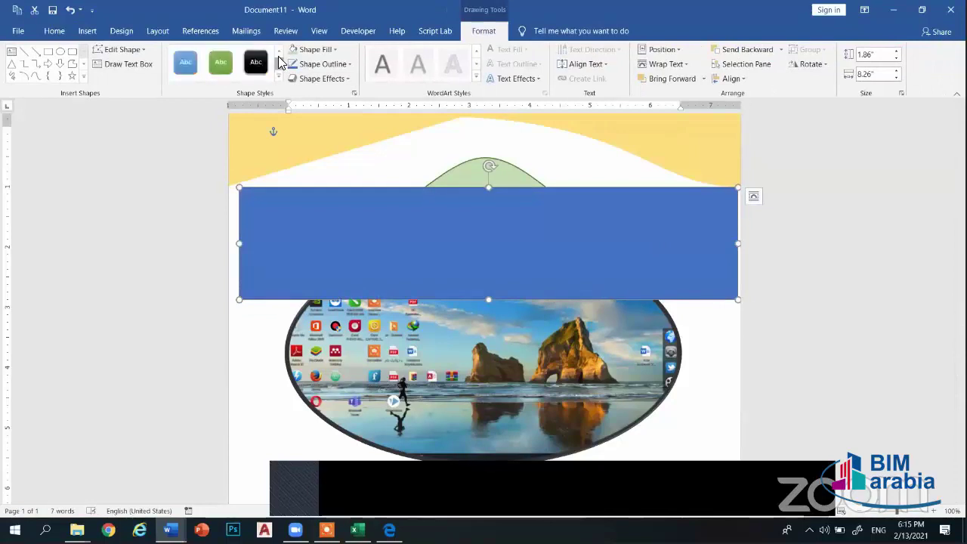
left_click(279, 64)
left_click(279, 63)
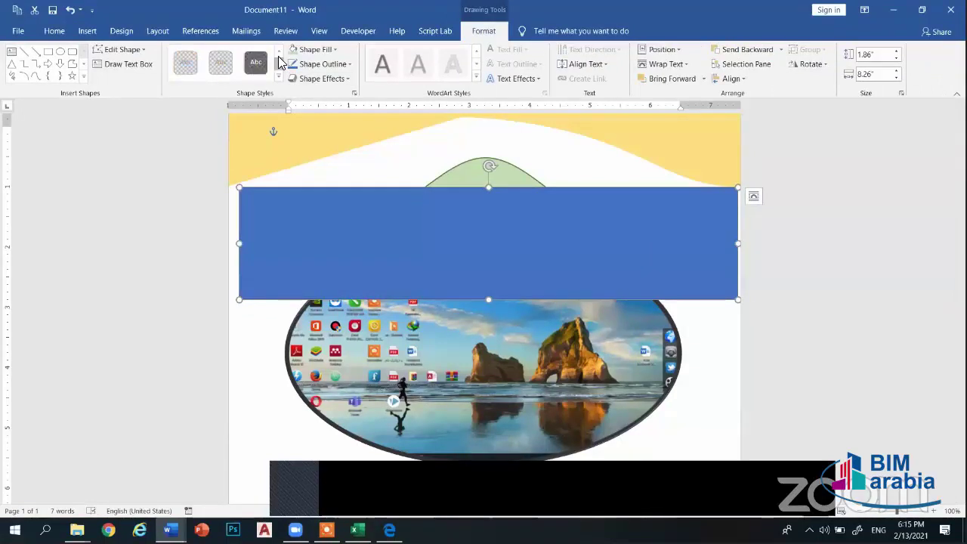
left_click(279, 58)
left_click(186, 63)
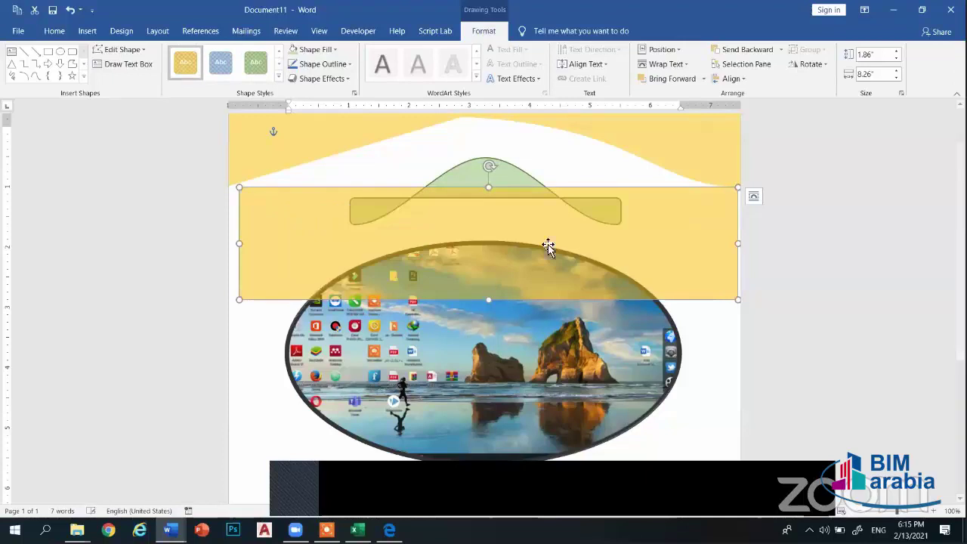
left_click_drag(527, 289, 522, 329)
Delete the yellow rectangle and the green wave banner shape
key("Delete")
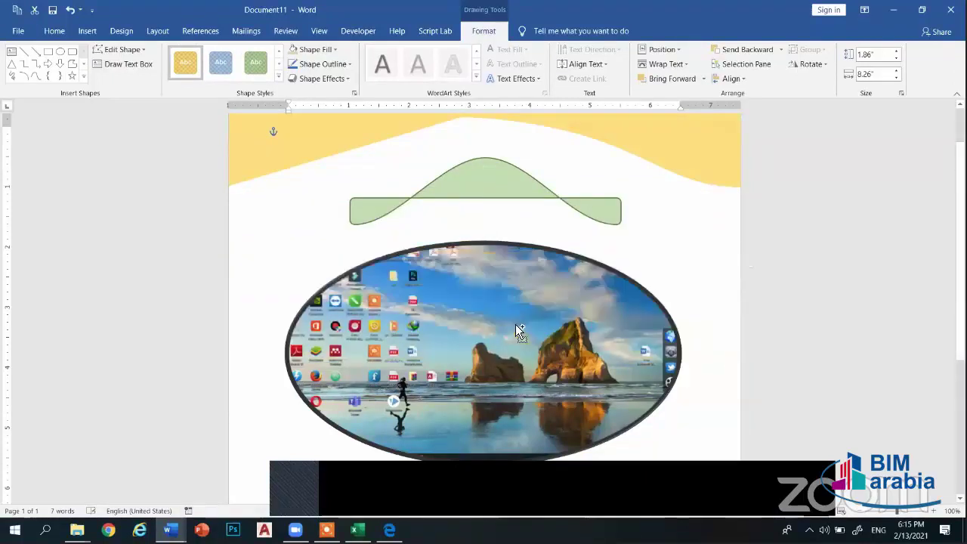
left_click(477, 184)
key("Delete")
left_click(479, 216)
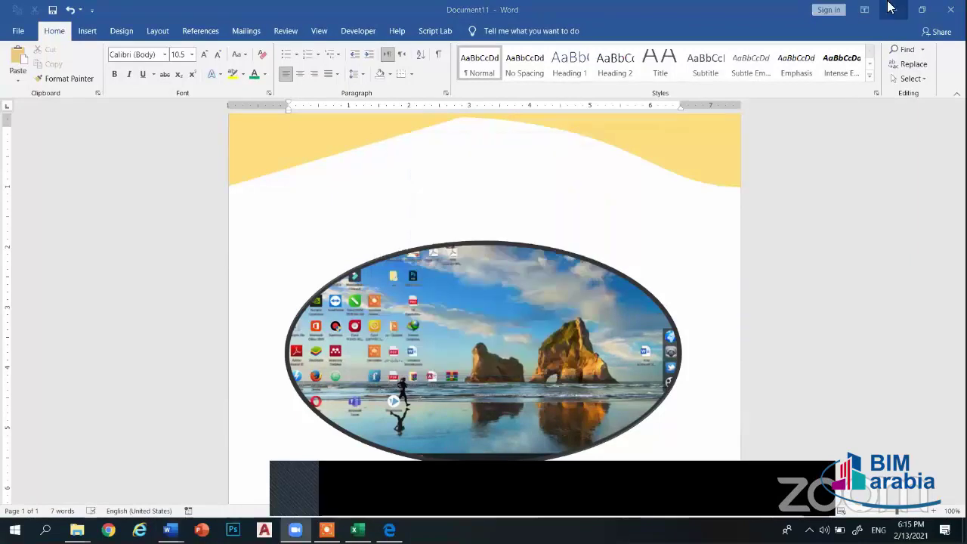
Close the pyramids cover PDF in Edge and put away the PDF folder
left_click(389, 530)
scroll(640, 281, "down", 3)
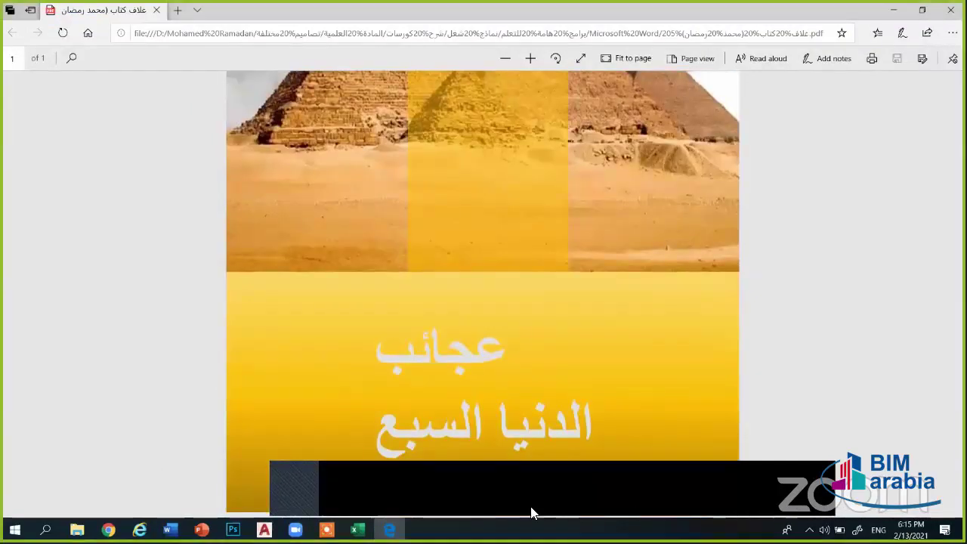
key("alt+F4")
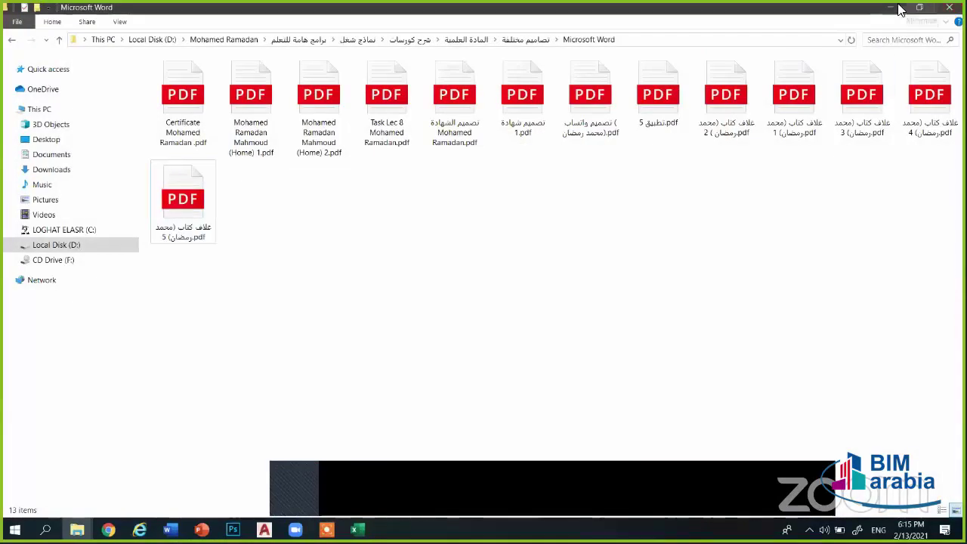
key("alt+F4")
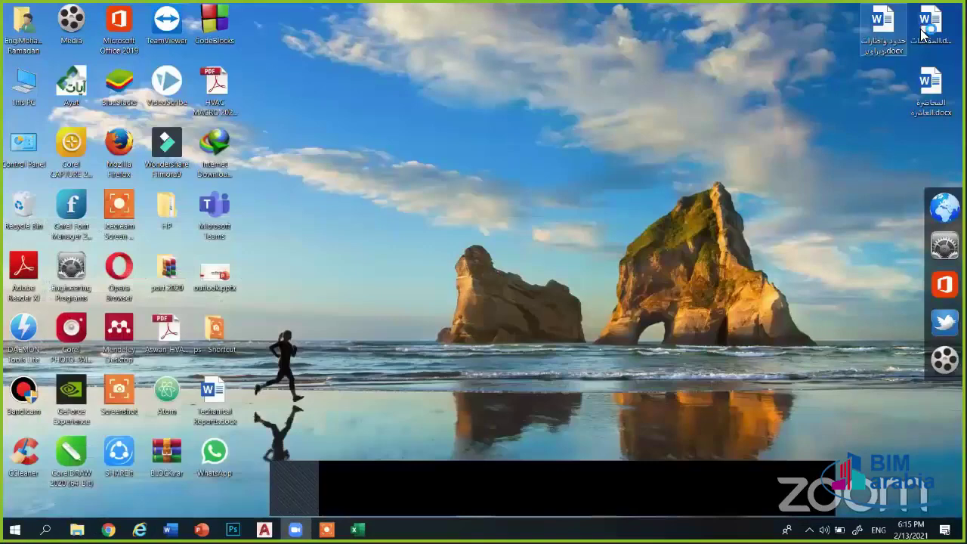
Return to the المقاسات.docx sizes document and show its File backstage page
key("alt+Tab")
scroll(385, 225, "up", 3)
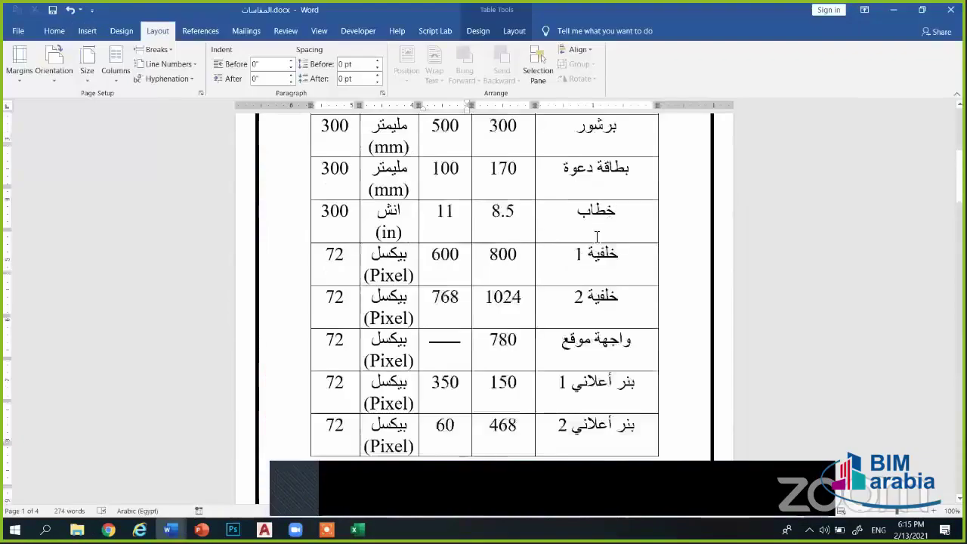
scroll(386, 225, "up", 6)
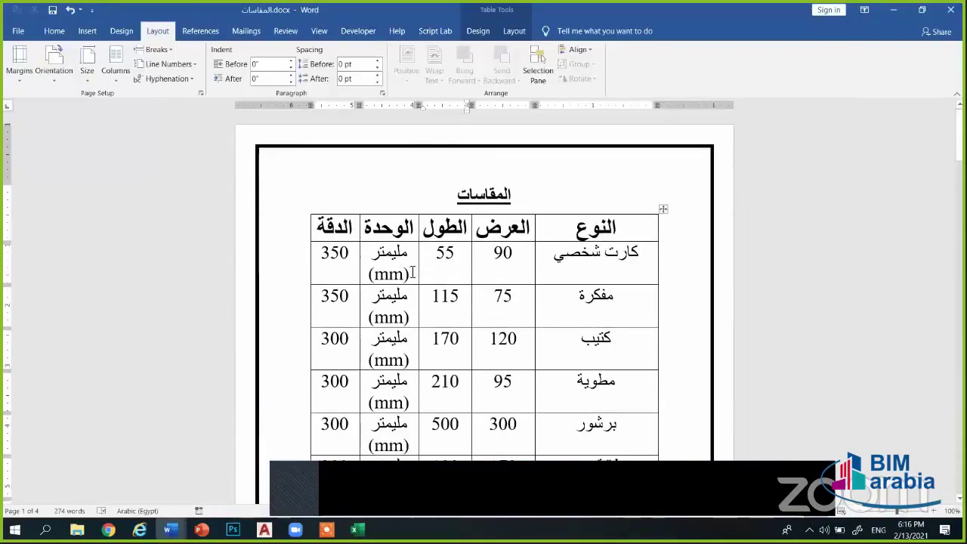
left_click(19, 31)
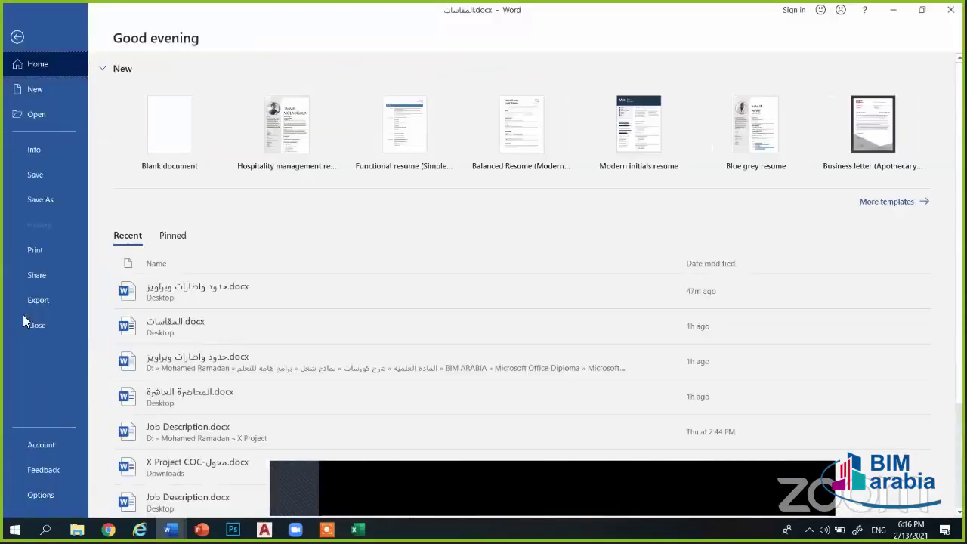
Open Word Options at Advanced and keep the Display measurement unit as Inches
left_click(45, 495)
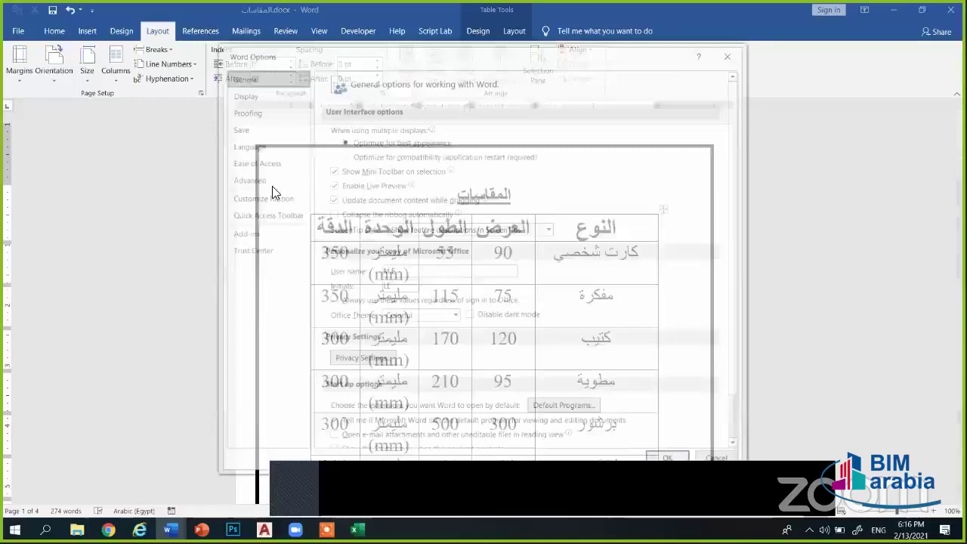
left_click(261, 180)
scroll(505, 315, "down", 3)
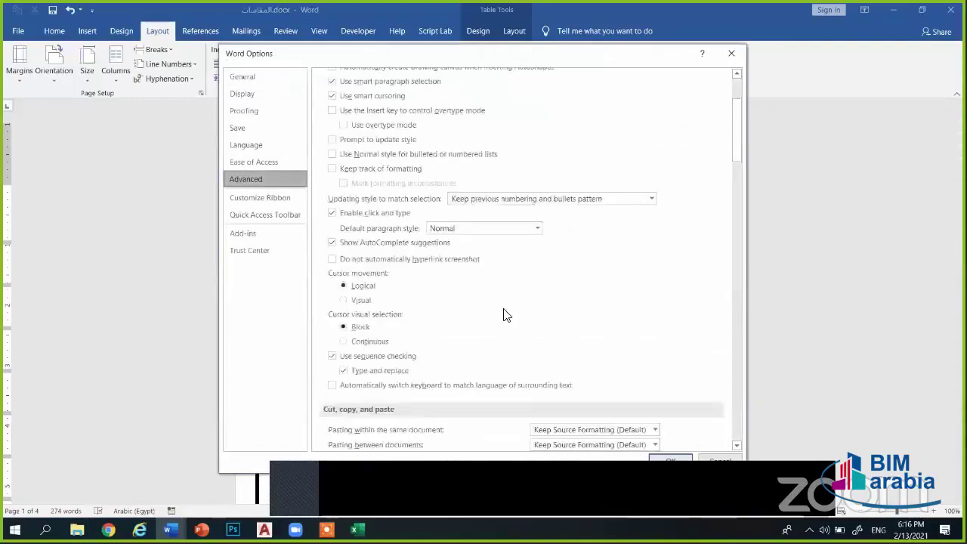
scroll(501, 309, "down", 5)
scroll(359, 433, "down", 4)
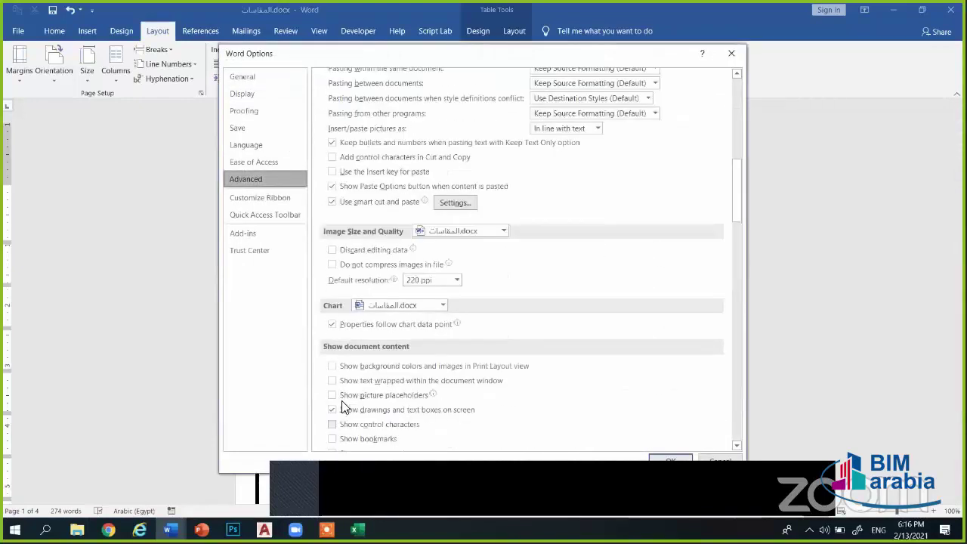
scroll(336, 363, "down", 1)
scroll(333, 326, "down", 6)
scroll(342, 342, "down", 6)
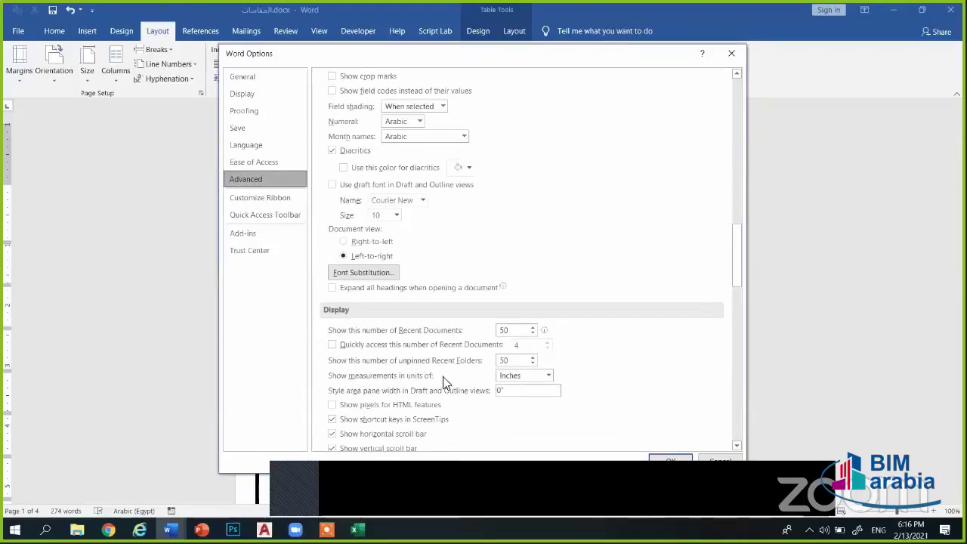
left_click(547, 376)
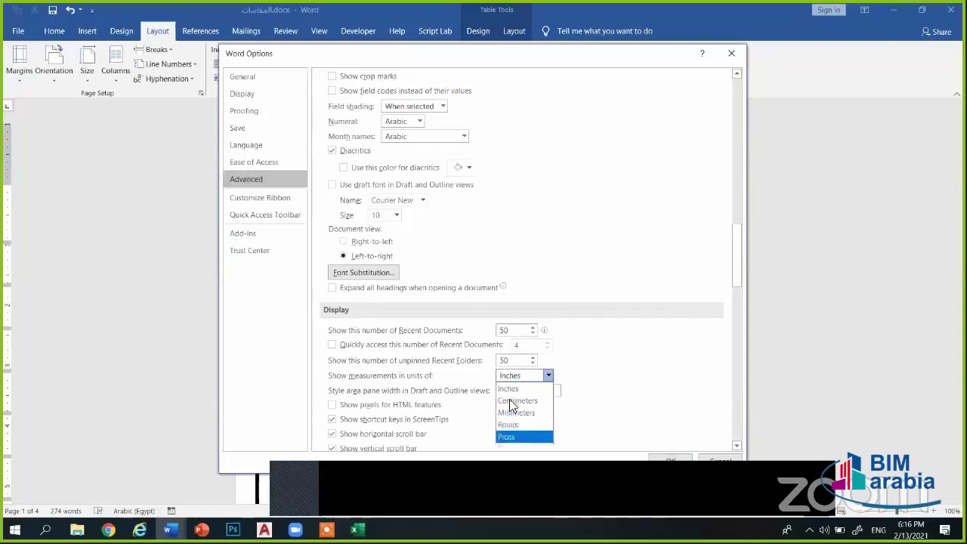
left_click(611, 395)
Scroll back up to Image Size and Quality, showing the 220 ppi default resolution
scroll(402, 294, "up", 3)
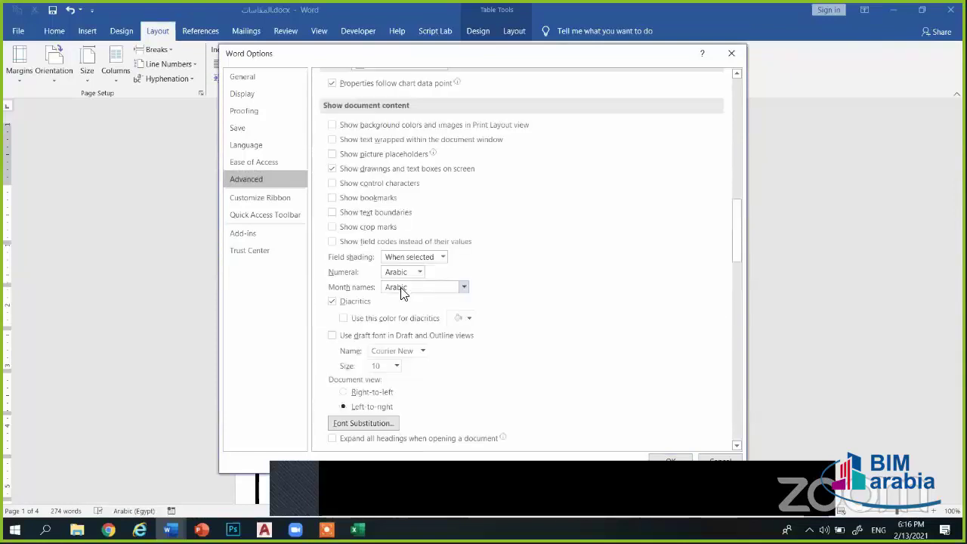
scroll(378, 313, "up", 1)
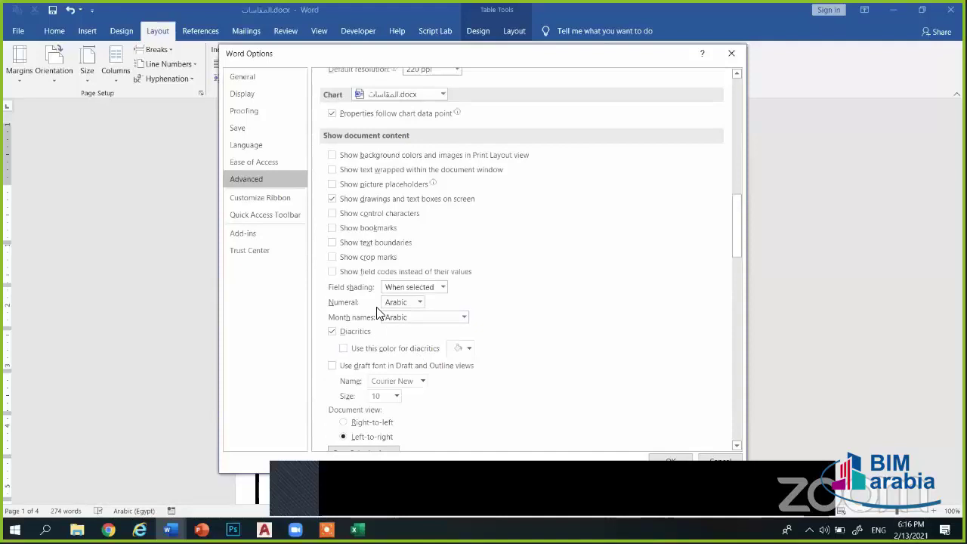
scroll(376, 307, "up", 2)
scroll(386, 234, "up", 3)
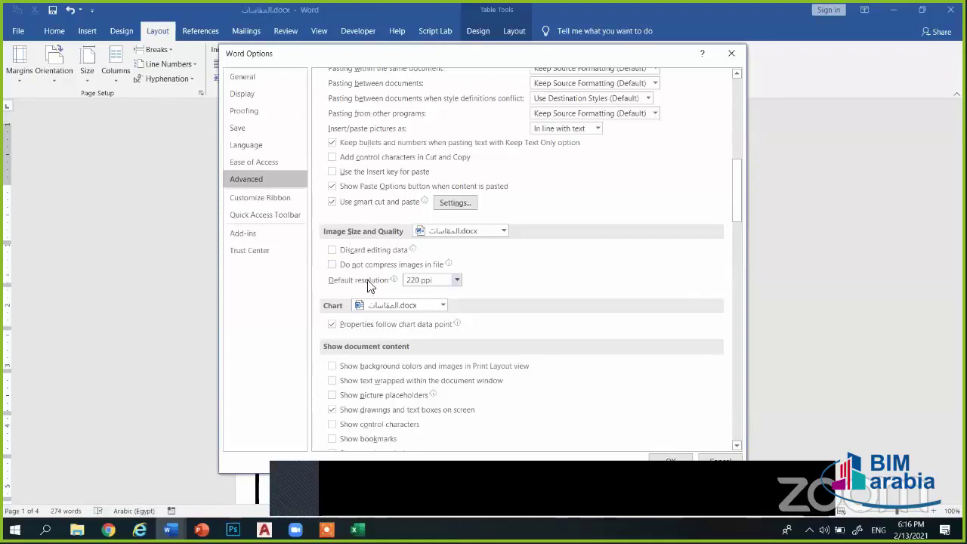
Check the default image resolution choices and keep it at 220 ppi
left_click(455, 280)
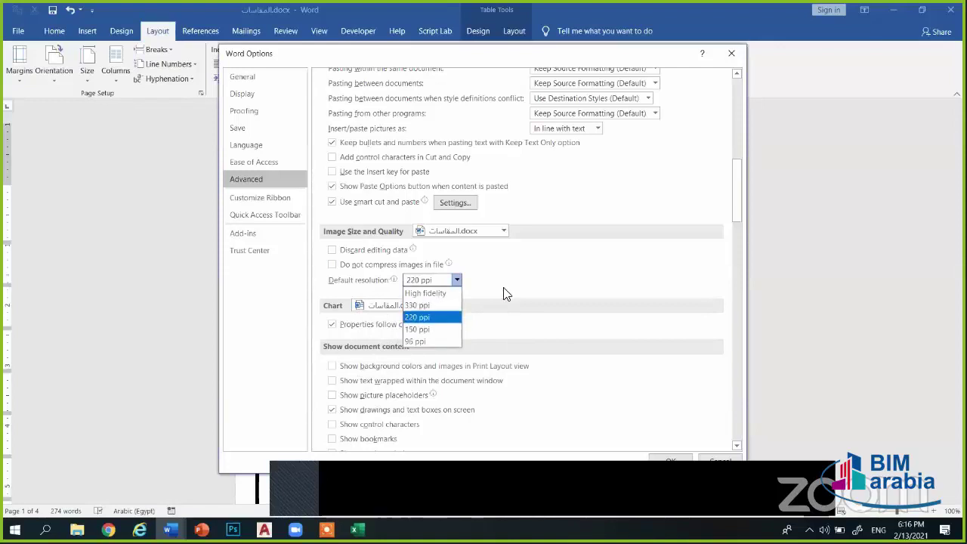
scroll(506, 294, "down", 1)
scroll(498, 285, "down", 4)
scroll(492, 281, "down", 4)
scroll(489, 281, "down", 3)
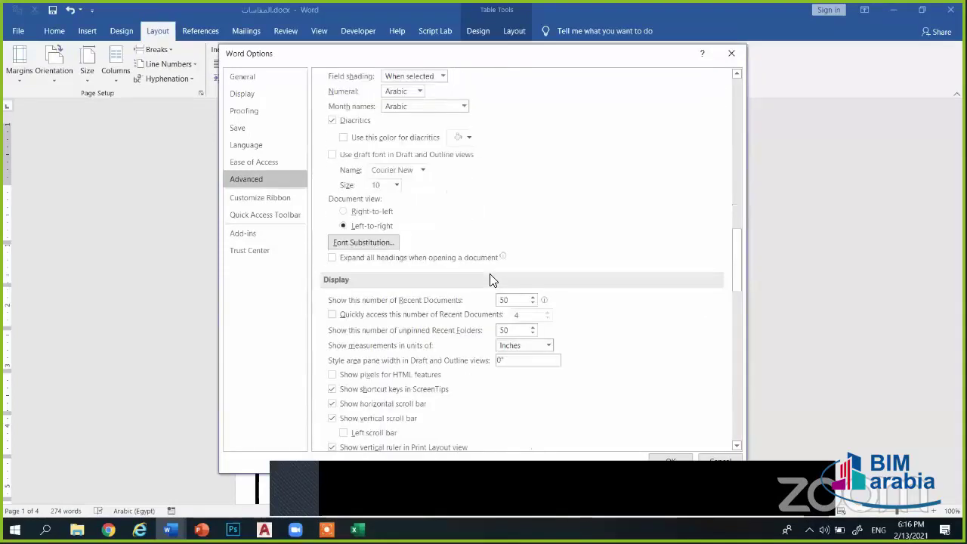
scroll(490, 280, "up", 5)
scroll(490, 280, "up", 1)
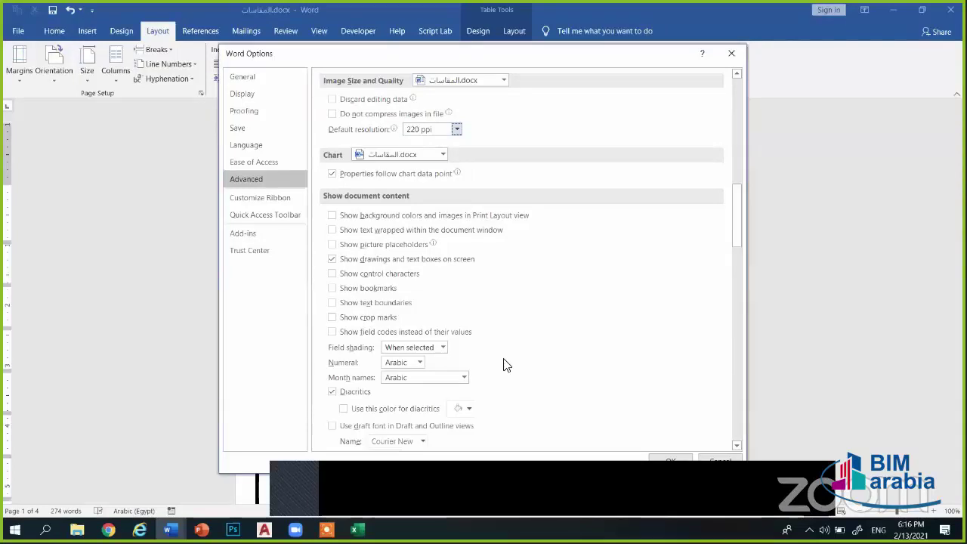
scroll(462, 254, "up", 2)
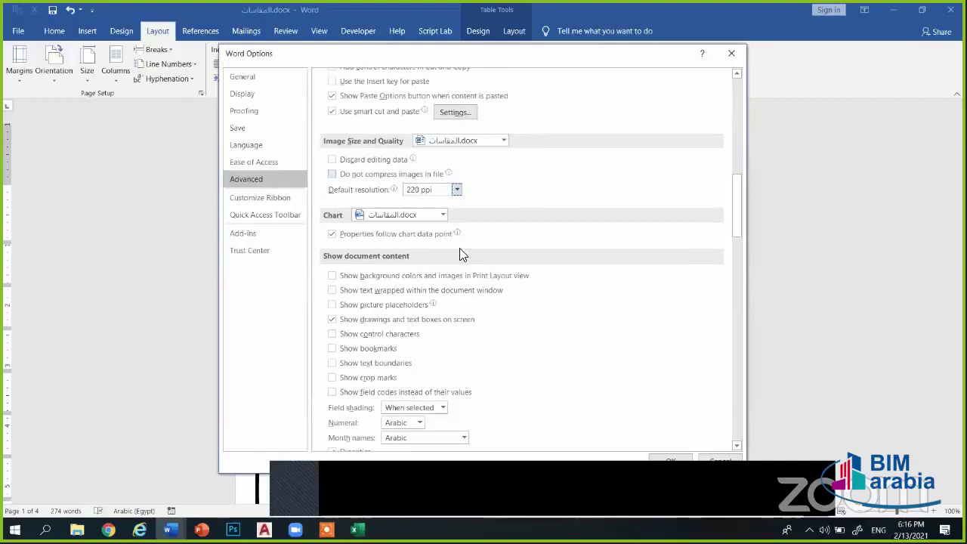
left_click(456, 188)
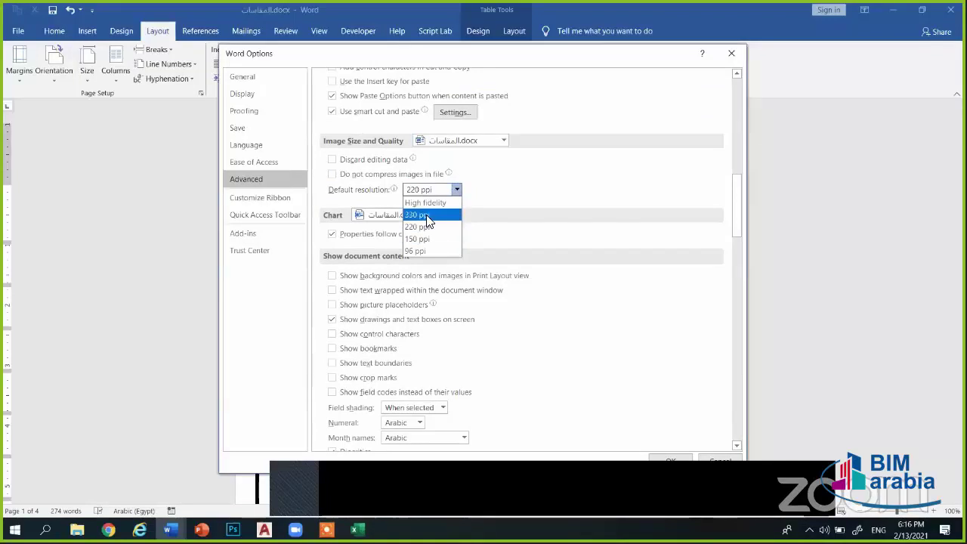
left_click(497, 189)
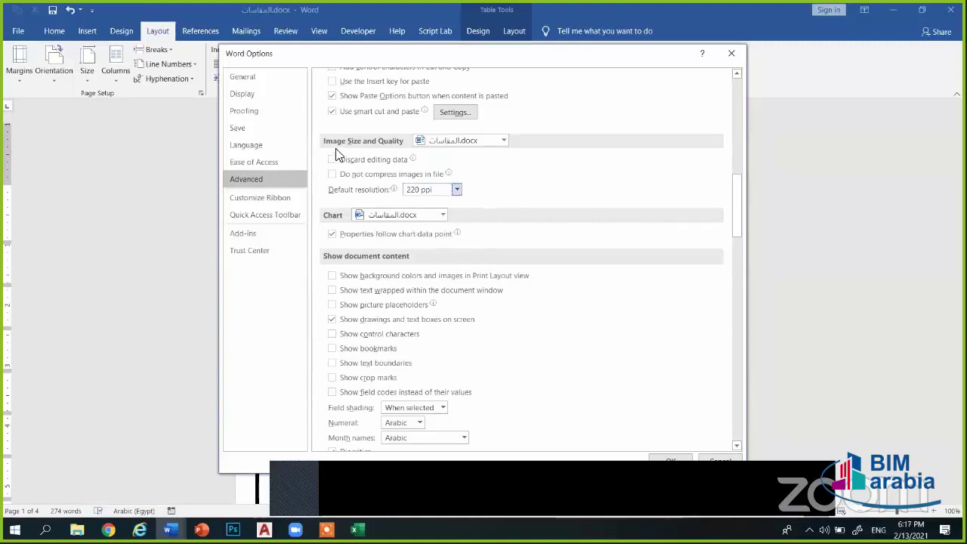
Look at the chart settings document list, keeping the current file selected
left_click(440, 216)
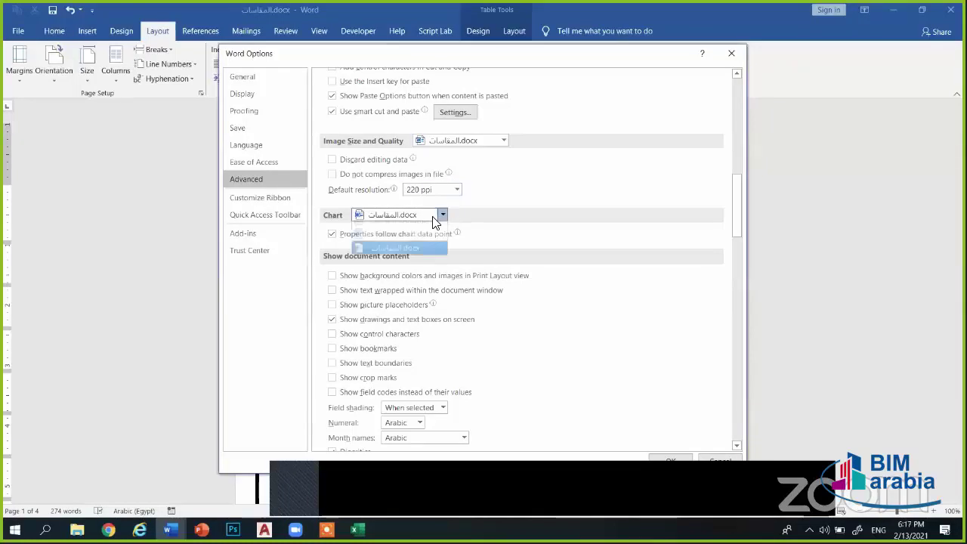
left_click(435, 217)
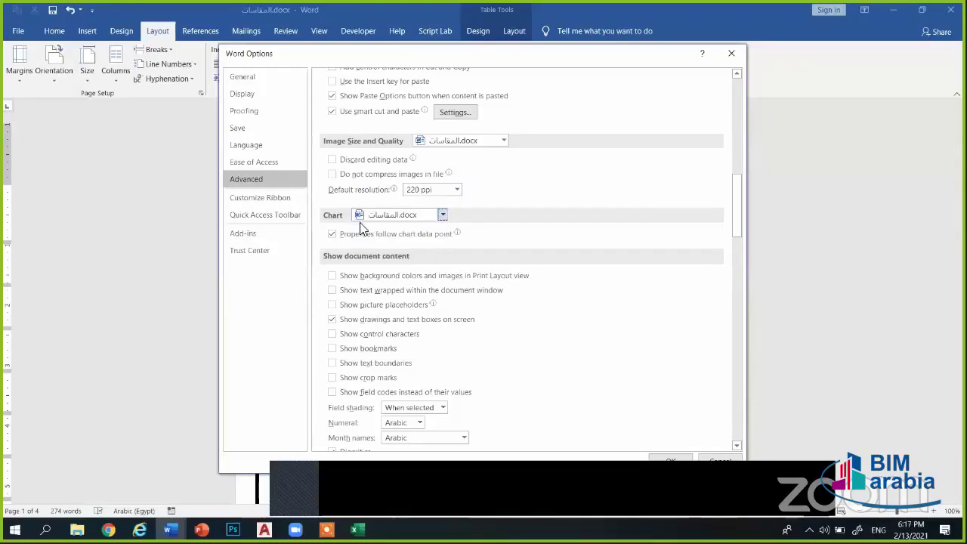
left_click(442, 216)
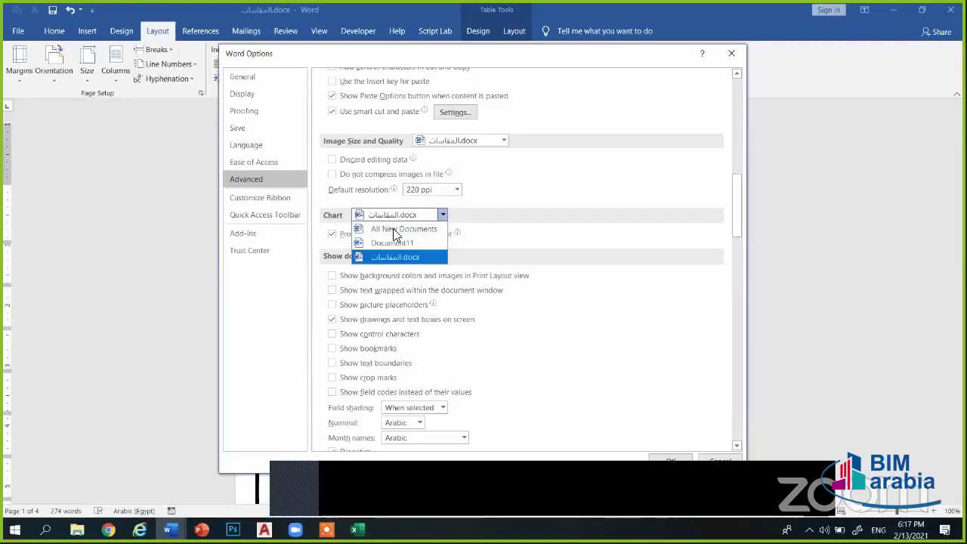
scroll(427, 339, "down", 2)
scroll(424, 344, "down", 3)
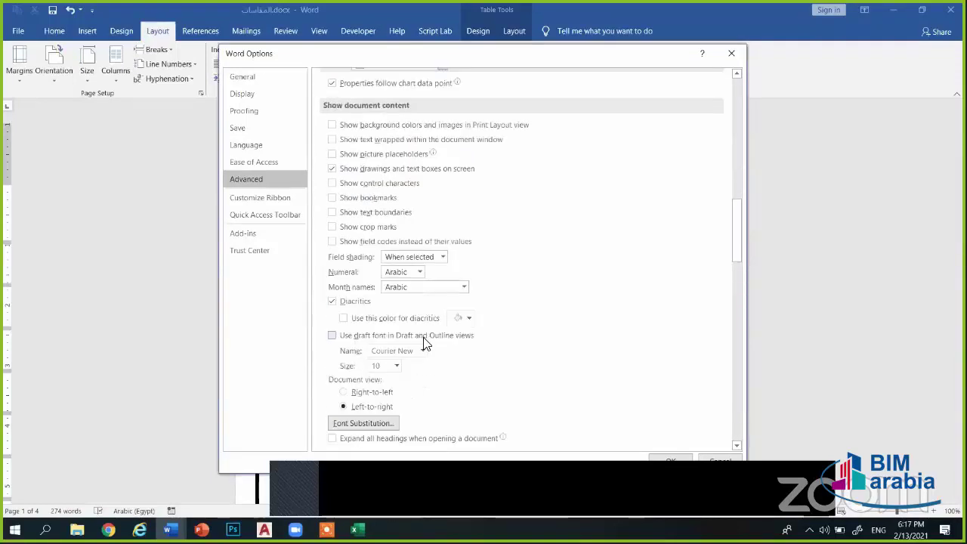
scroll(425, 344, "down", 1)
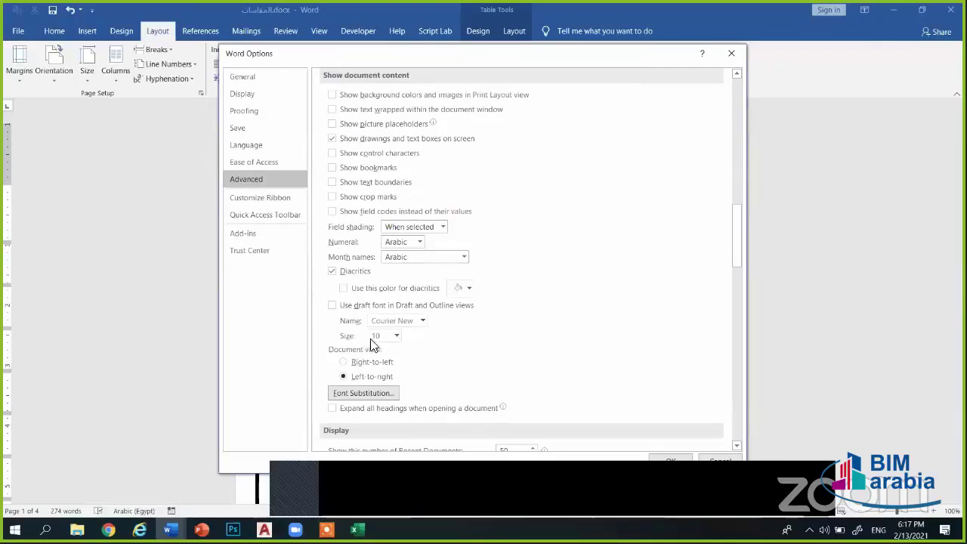
Turn on the draft font with Courier New, then switch the option back off
left_click(358, 309)
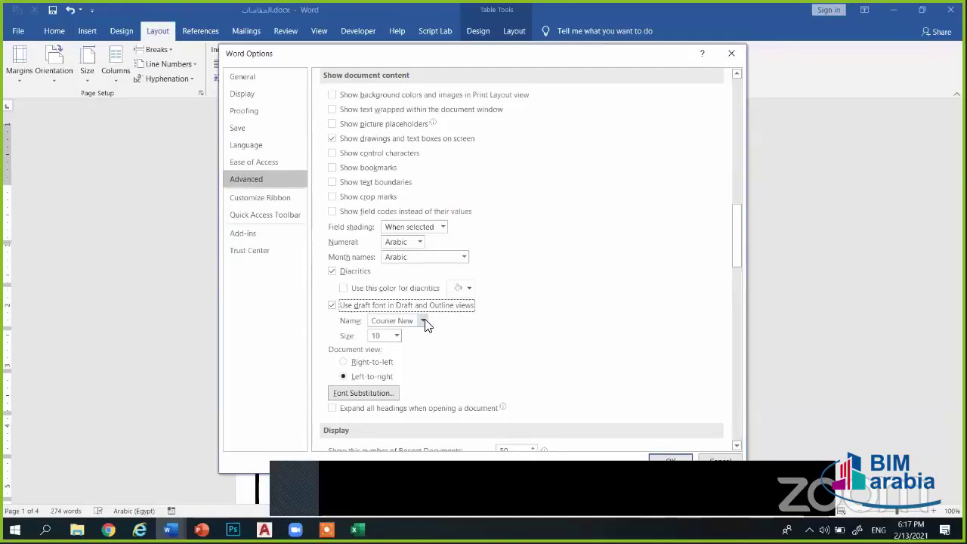
left_click(422, 321)
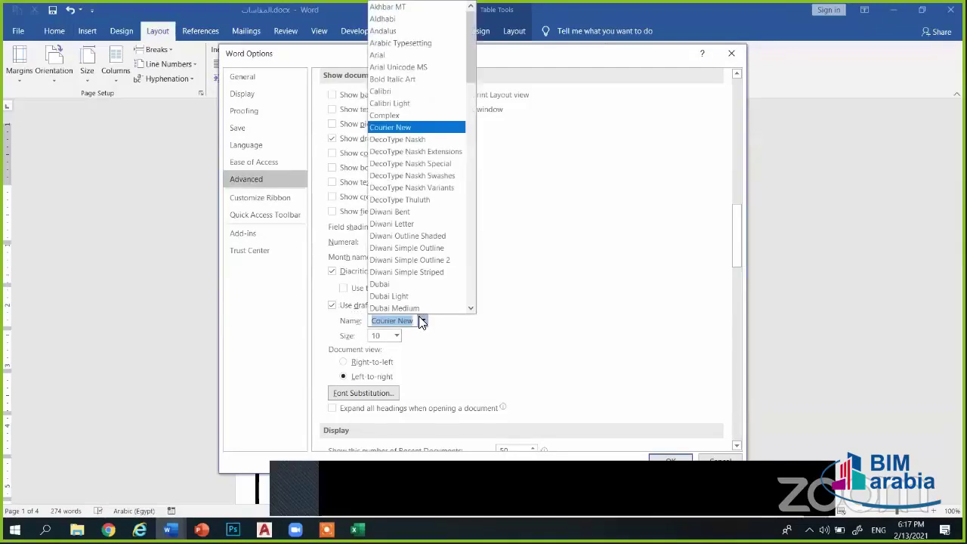
left_click(422, 321)
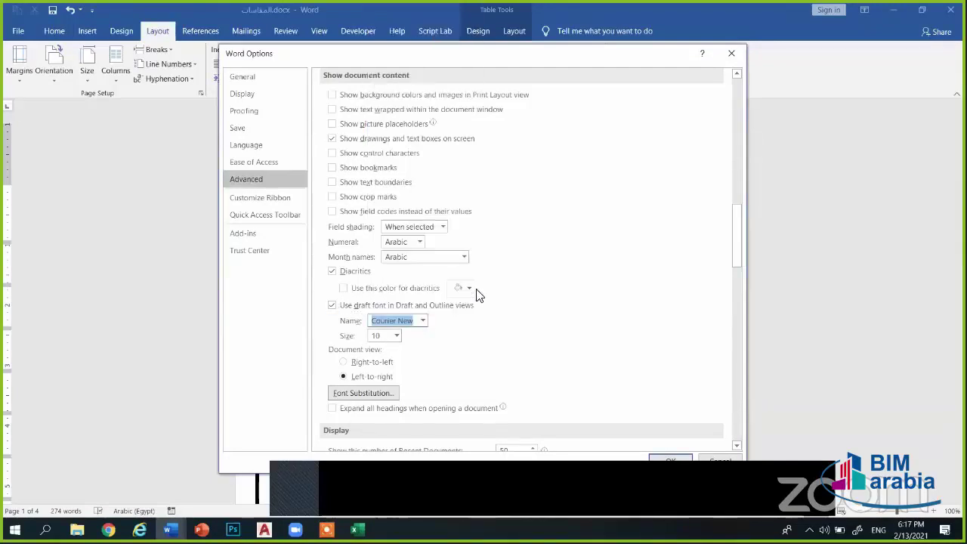
left_click(332, 306)
Keep Document view Left-to-right and drag the Options dialog down to reveal the table
scroll(421, 347, "down", 4)
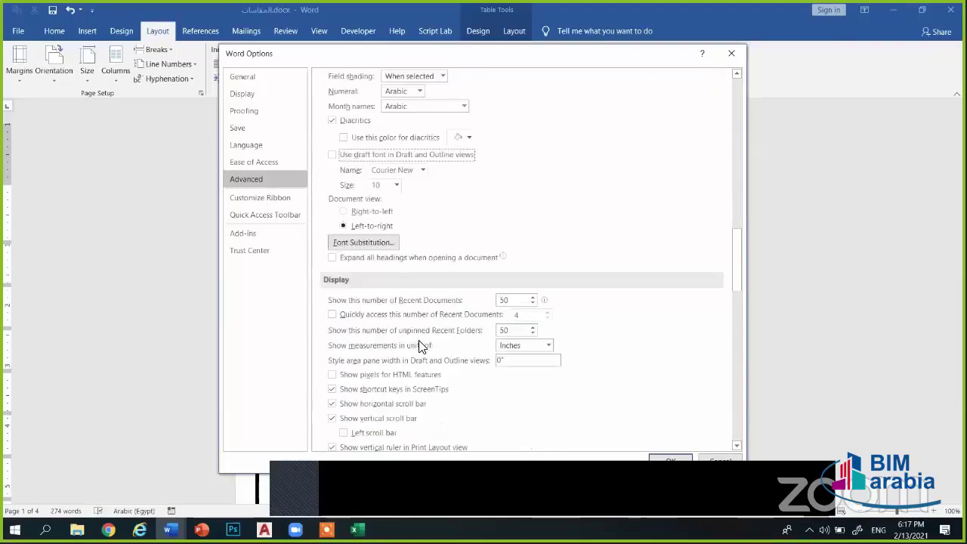
left_click(344, 215)
scroll(398, 223, "down", 3)
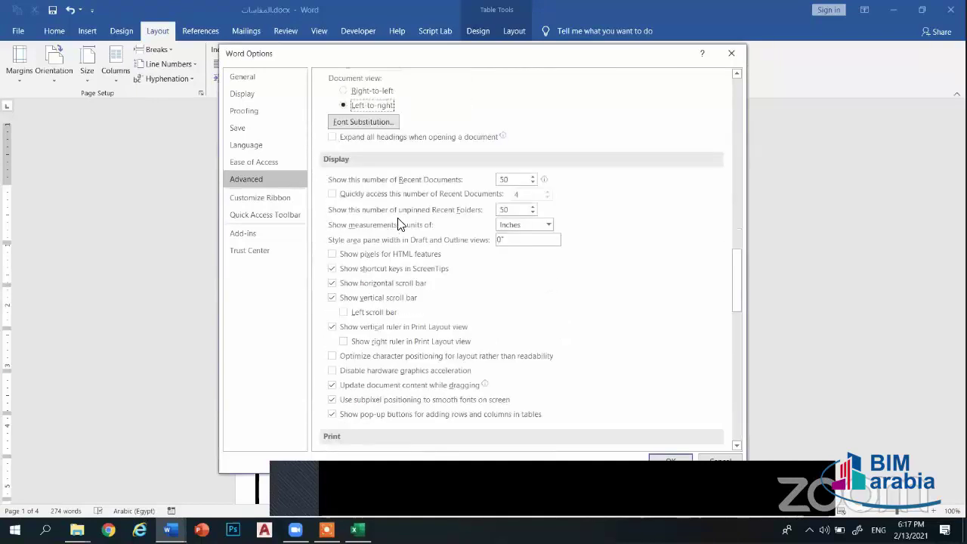
scroll(390, 242, "up", 3)
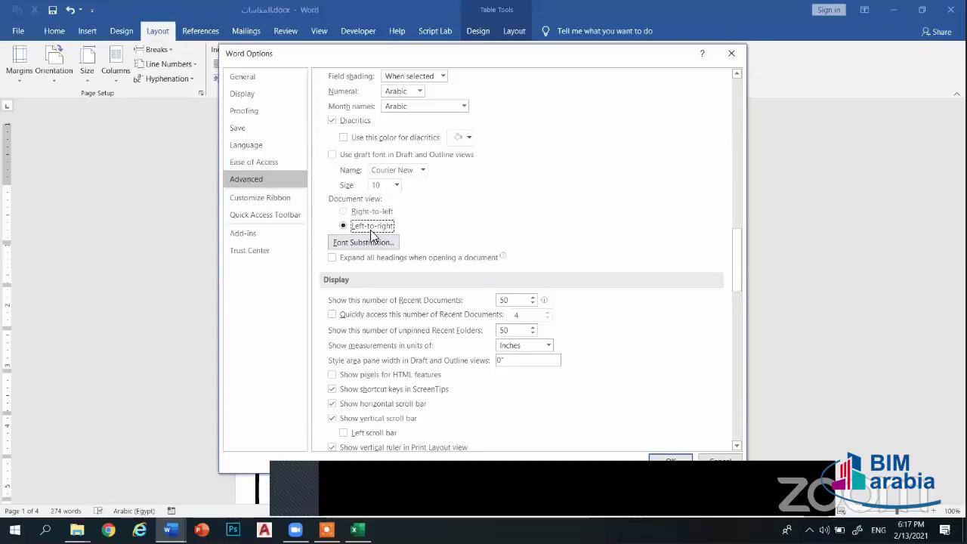
left_click_drag(446, 54, 460, 349)
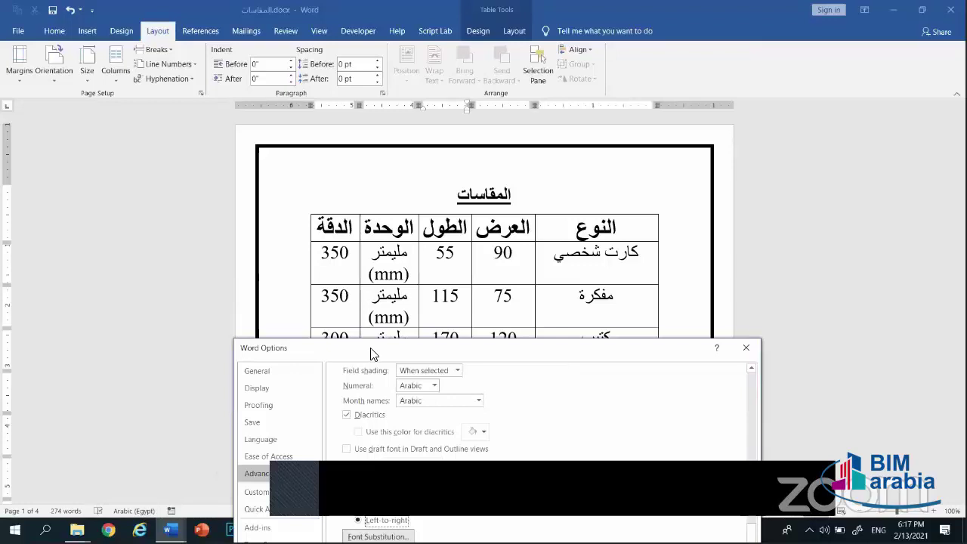
Toggle Document view to Right-to-left and back to Left-to-right, then close Word Options
left_click(377, 238)
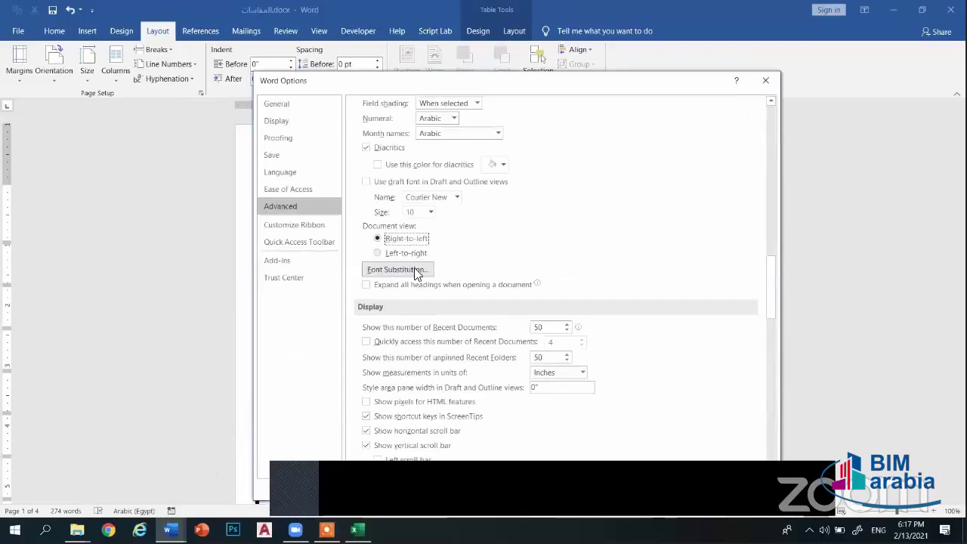
left_click(379, 255)
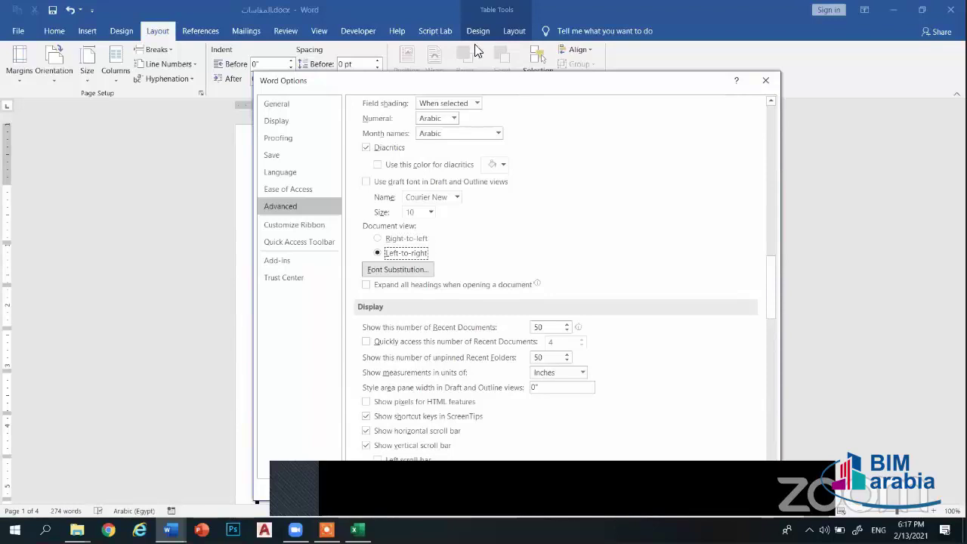
scroll(416, 287, "down", 3)
scroll(416, 288, "down", 2)
scroll(414, 288, "down", 4)
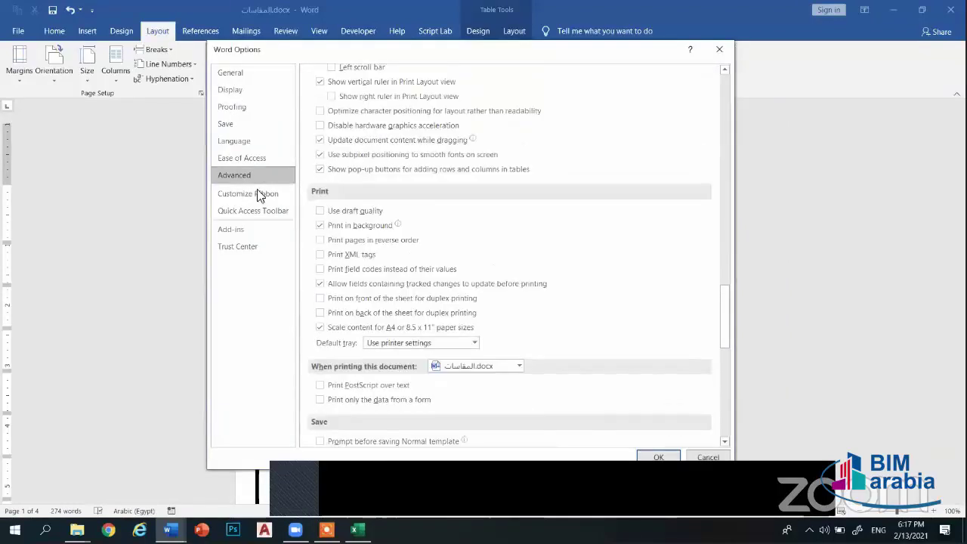
scroll(395, 367, "down", 1)
scroll(396, 361, "down", 3)
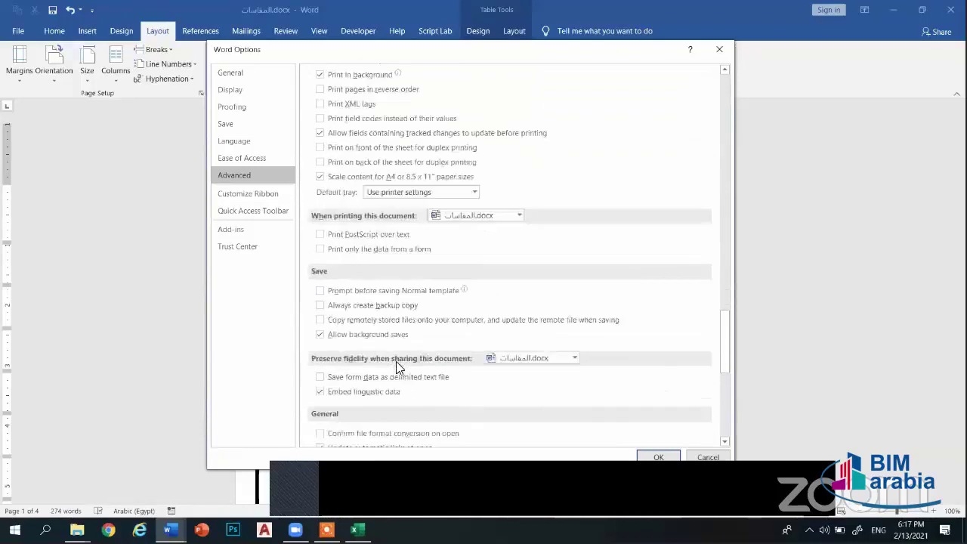
scroll(398, 340, "down", 4)
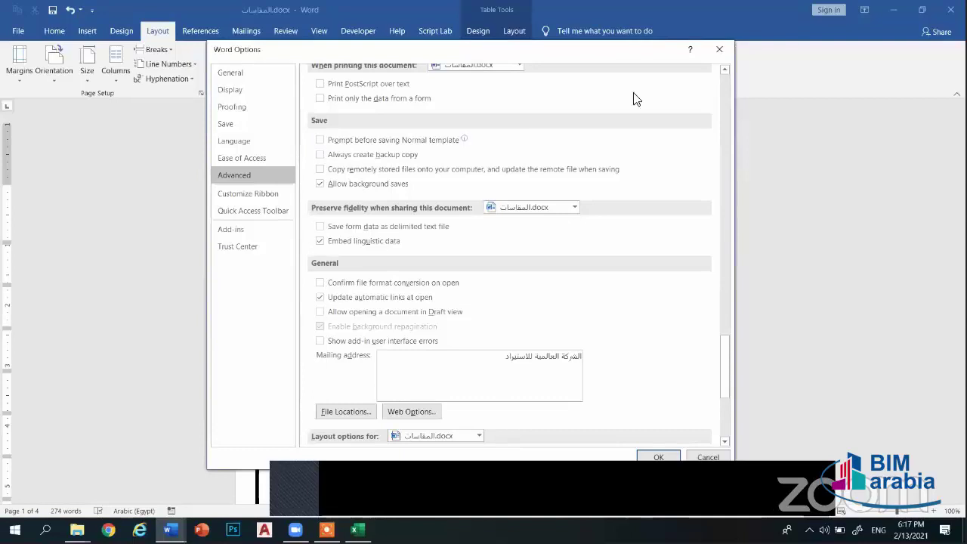
left_click(718, 50)
Minimize Word, bring back the Document11 cover page, then switch to the Chrome window
scroll(461, 168, "down", 2)
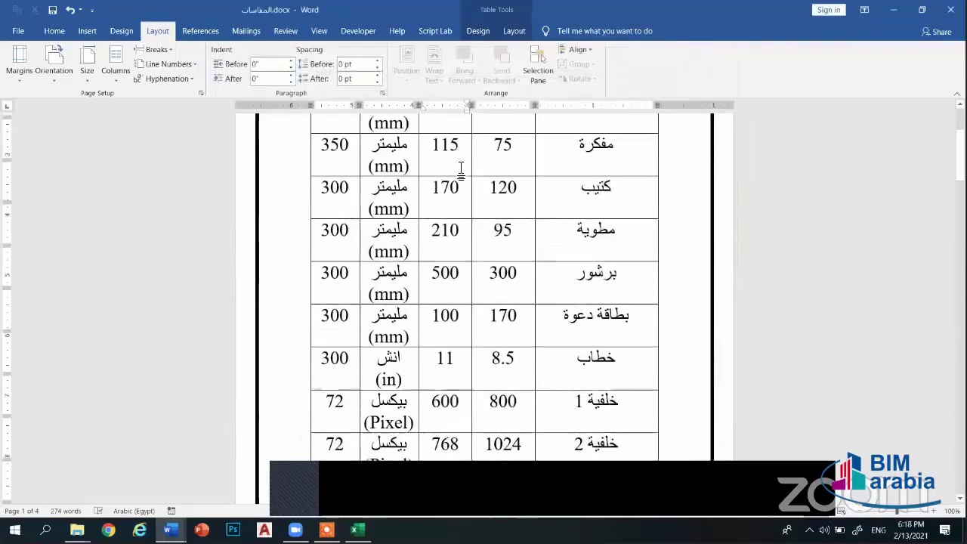
scroll(461, 168, "down", 3)
left_click(893, 10)
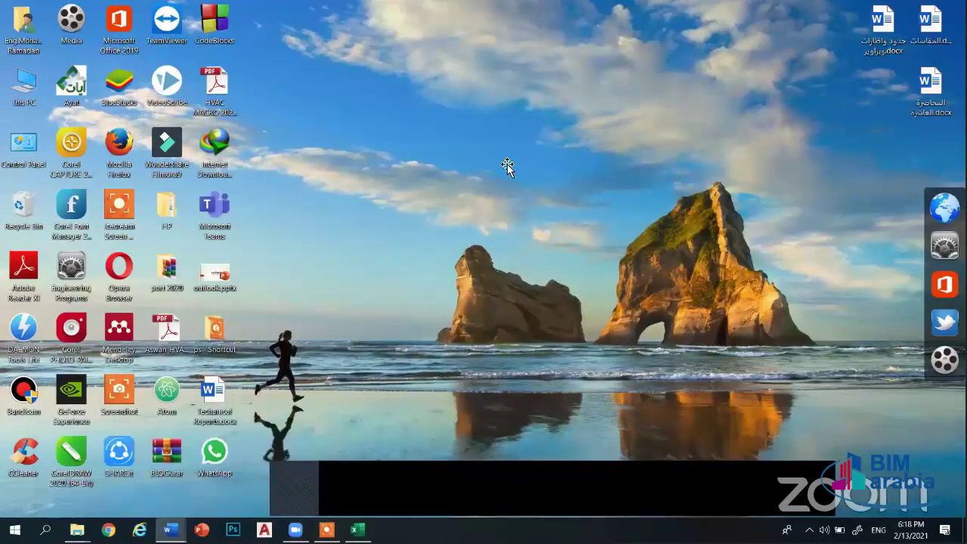
key("alt+Tab")
scroll(555, 239, "down", 2)
scroll(556, 240, "up", 2)
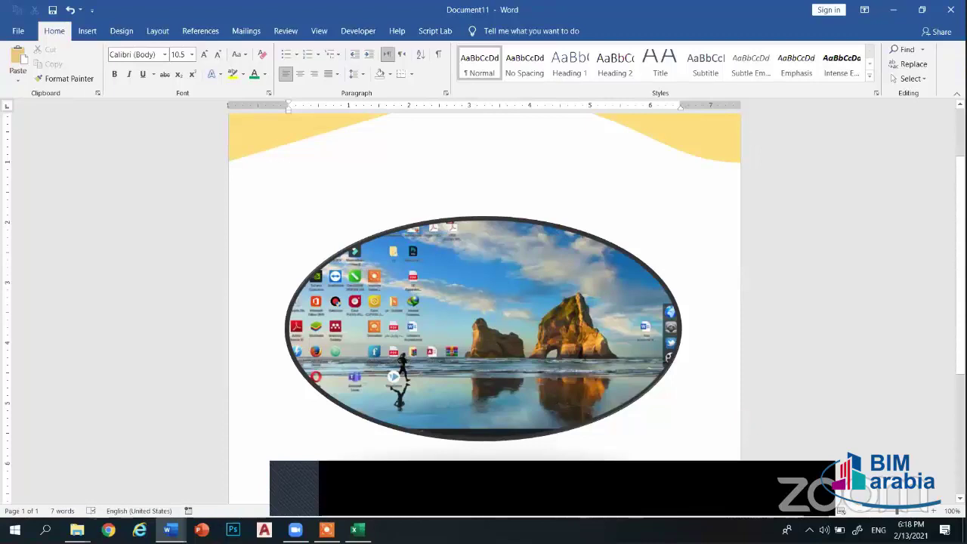
left_click(108, 530)
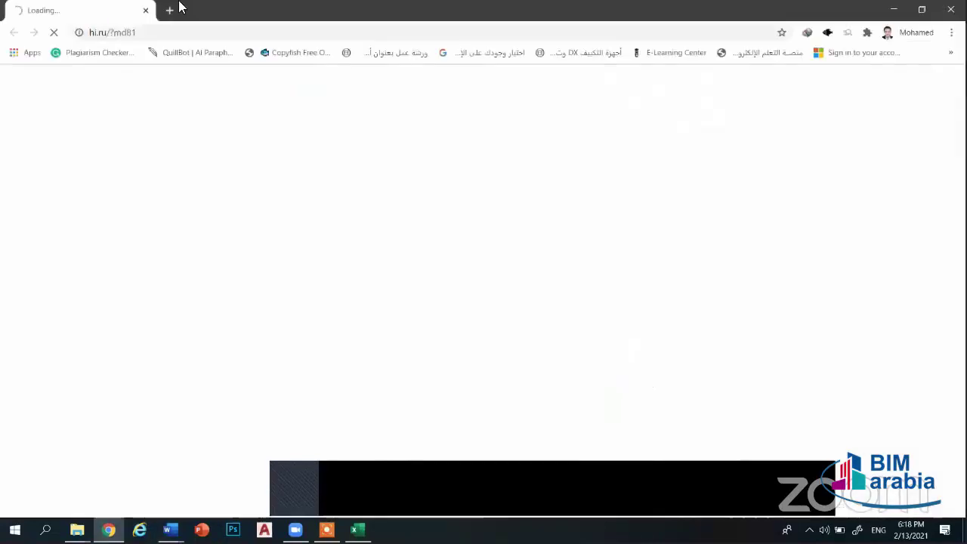
Search Google for فلاير and switch to the image results
left_click(169, 10)
left_click(146, 10)
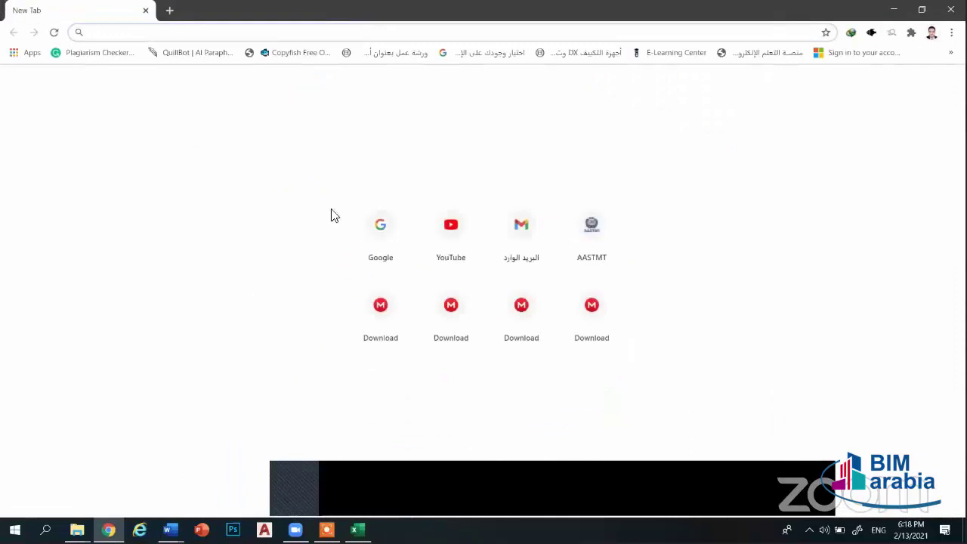
left_click(390, 243)
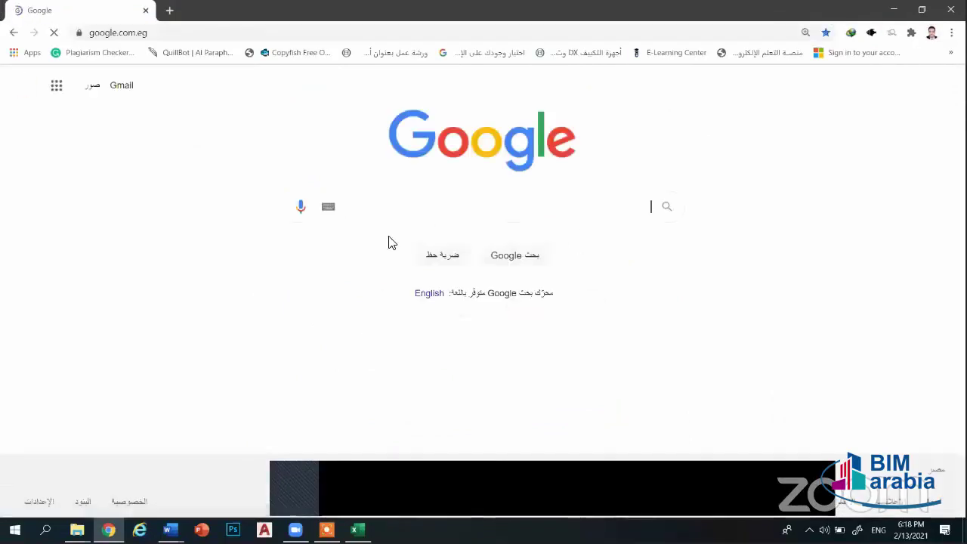
type("gh")
key("BackSpace")
key("BackSpace")
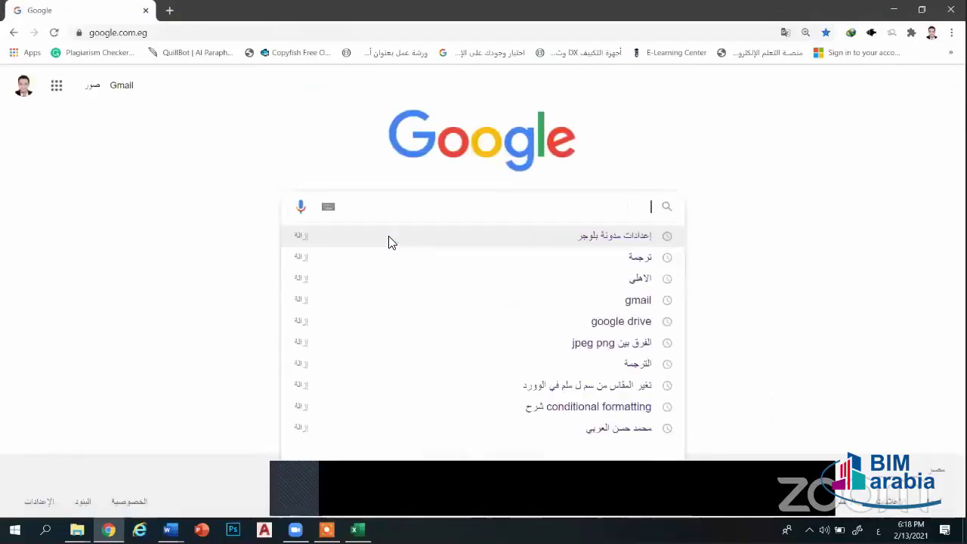
type("فلاير")
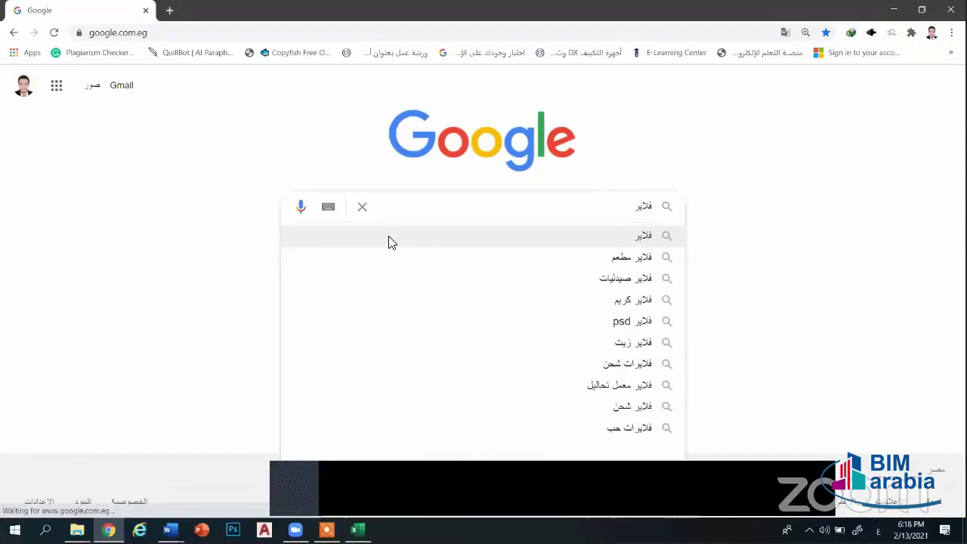
key("Return")
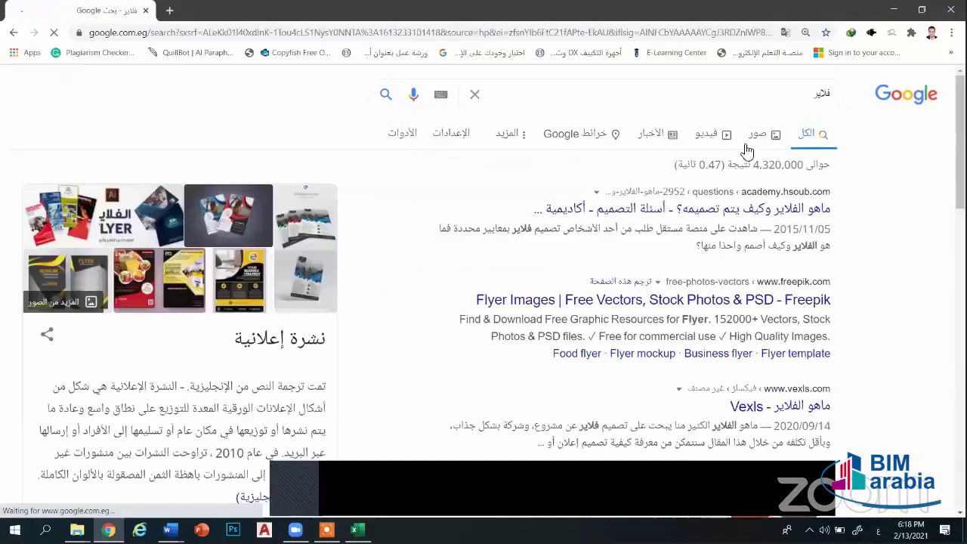
left_click(770, 142)
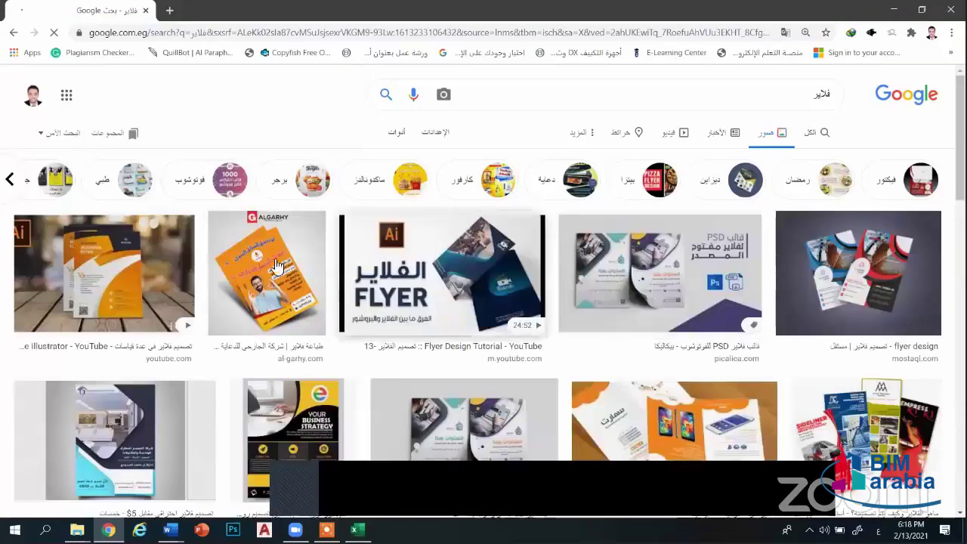
Preview the first flyer image and the blue flyer template
left_click(95, 291)
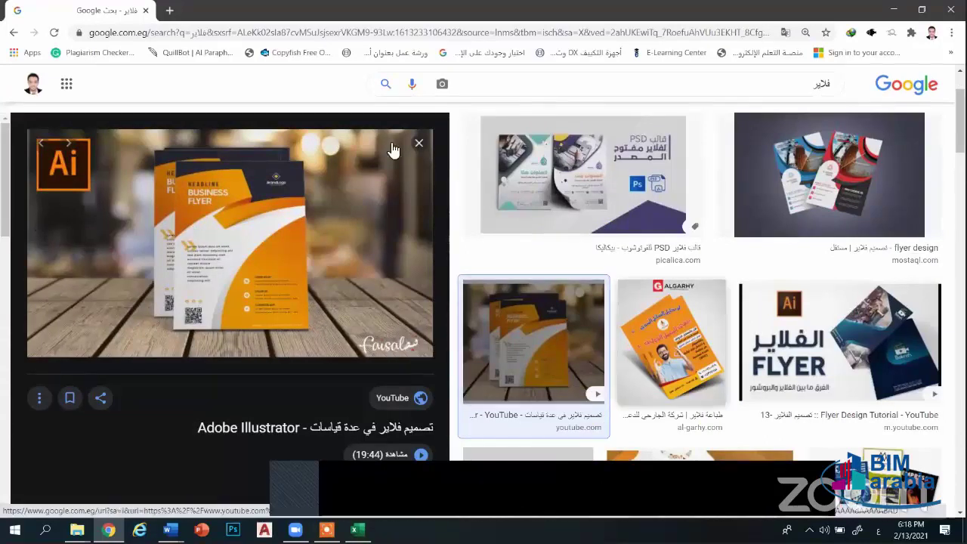
left_click(418, 143)
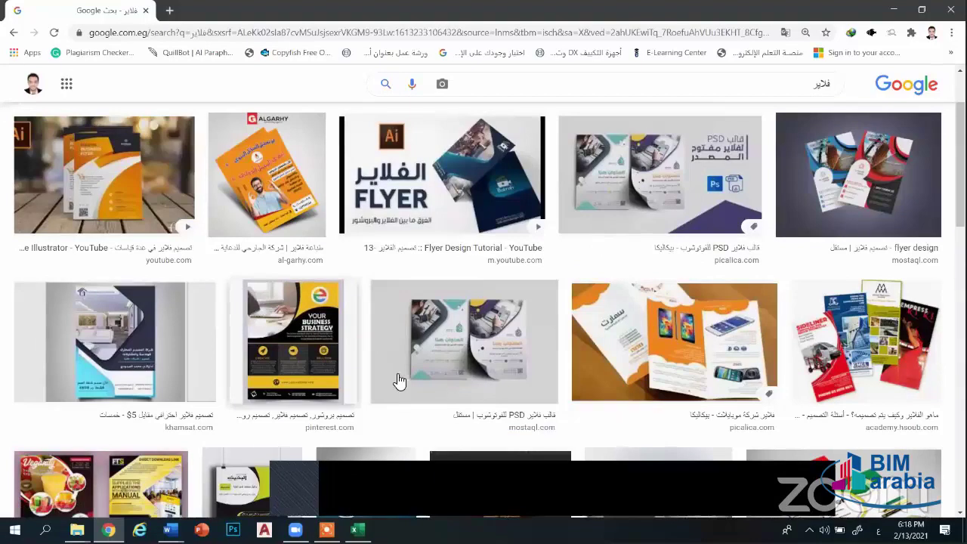
scroll(387, 317, "down", 4)
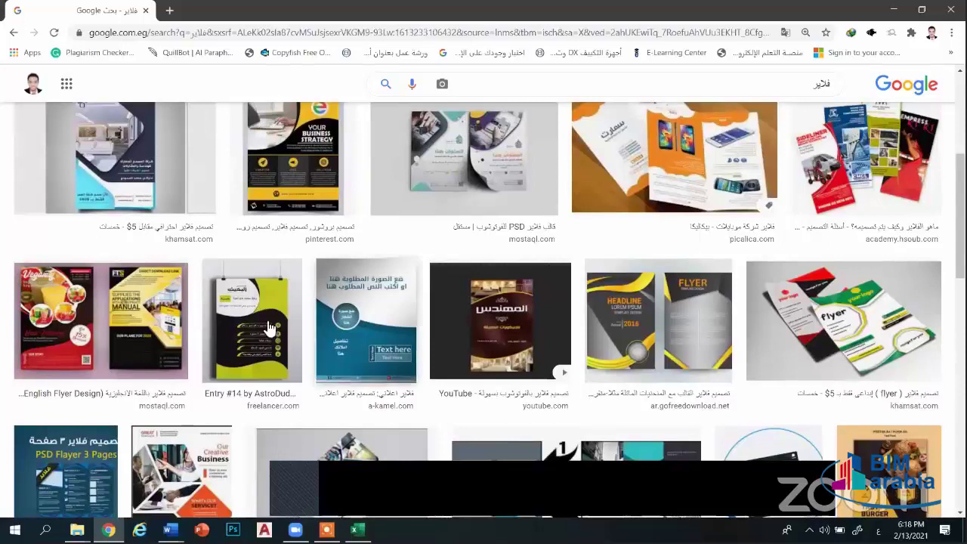
left_click(346, 313)
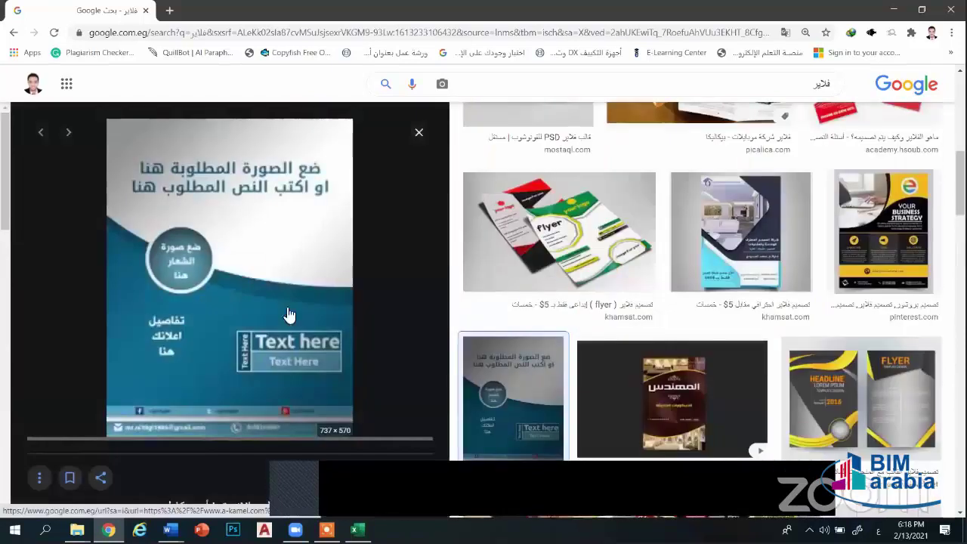
left_click(418, 133)
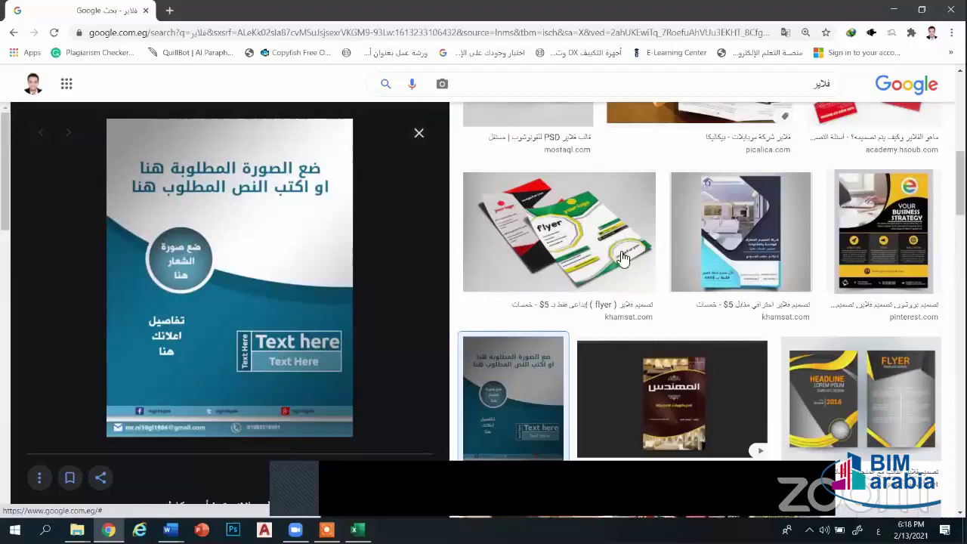
Scroll through the flyer results, return to the top and select the فلاير query
scroll(507, 255, "down", 5)
scroll(504, 254, "down", 1)
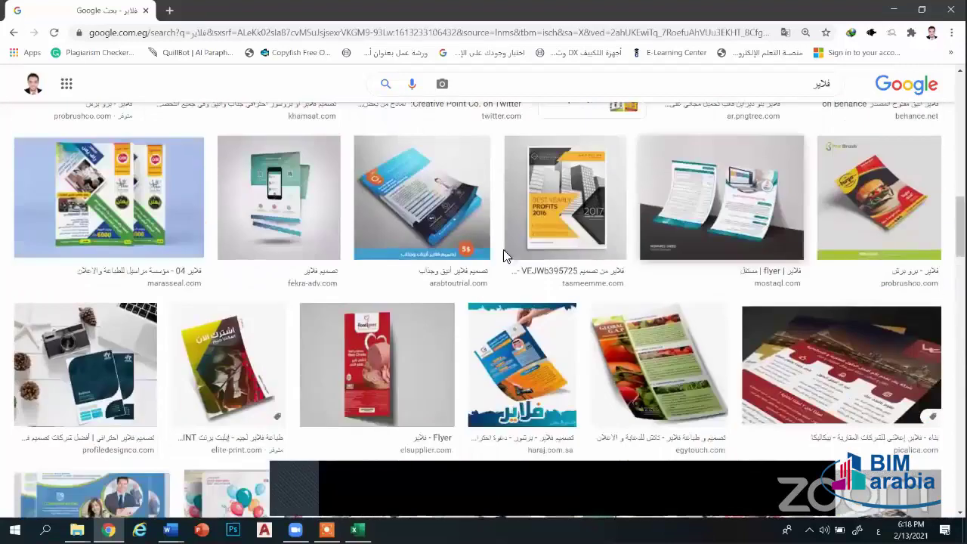
scroll(618, 316, "down", 4)
scroll(384, 263, "up", 2)
scroll(477, 287, "down", 6)
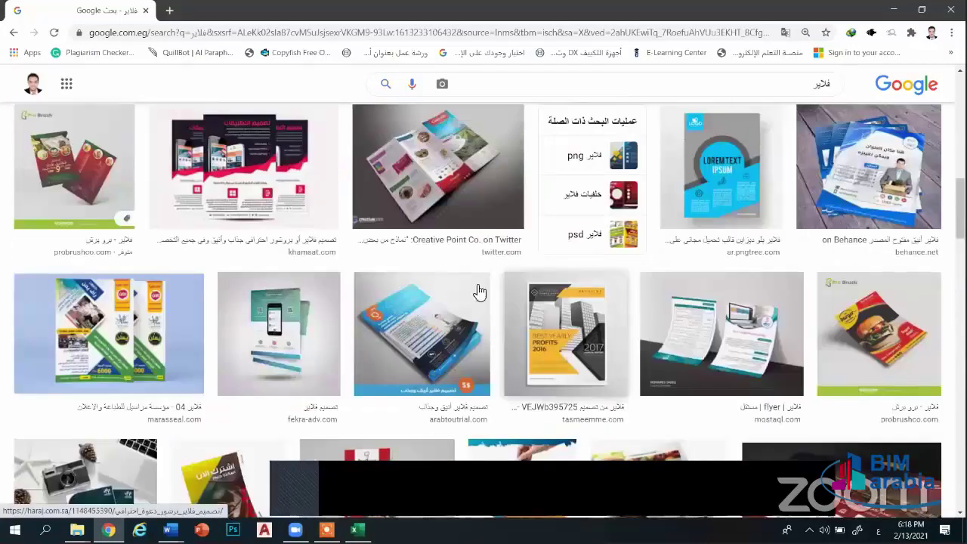
scroll(739, 257, "down", 4)
scroll(739, 257, "up", 3)
scroll(737, 254, "down", 4)
scroll(737, 254, "down", 4)
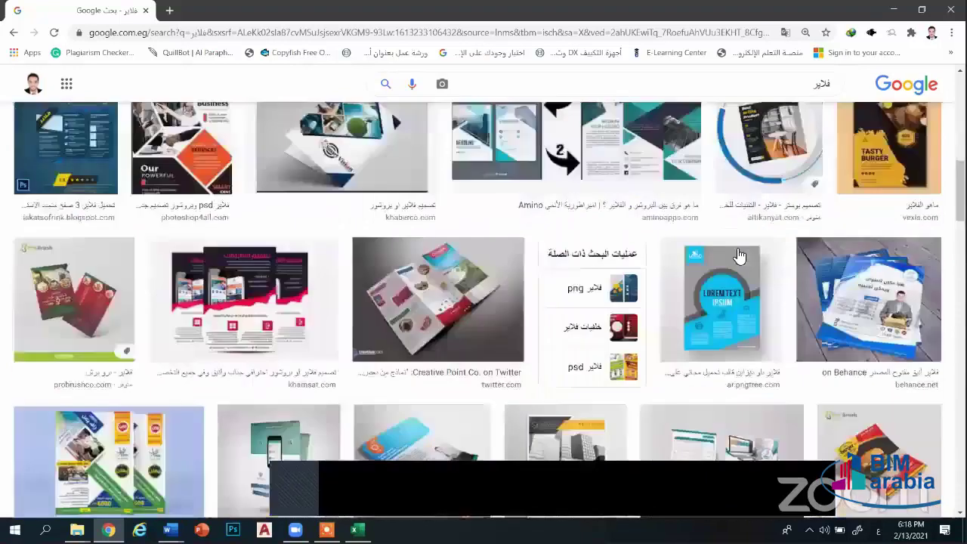
scroll(744, 257, "down", 2)
scroll(746, 257, "up", 5)
scroll(687, 282, "up", 5)
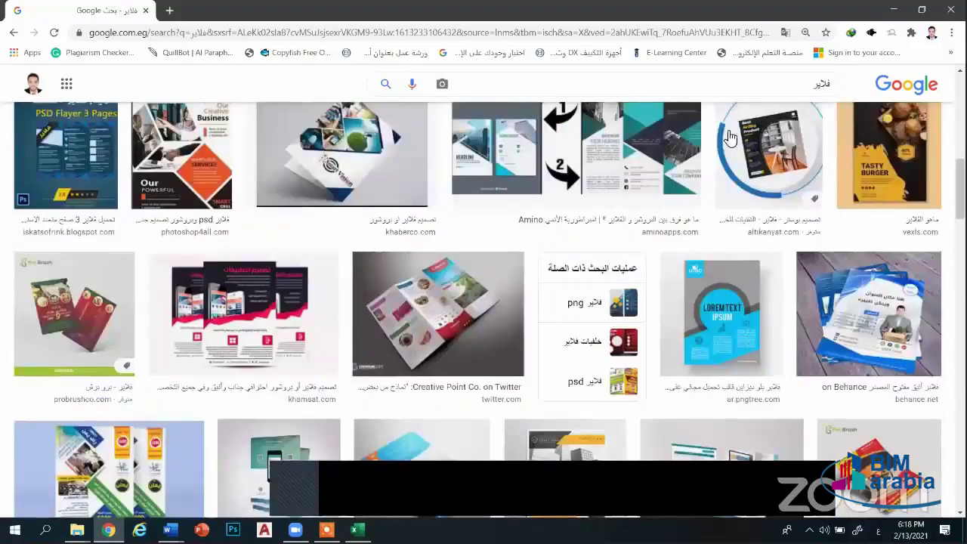
scroll(755, 189, "up", 15)
double_click(816, 94)
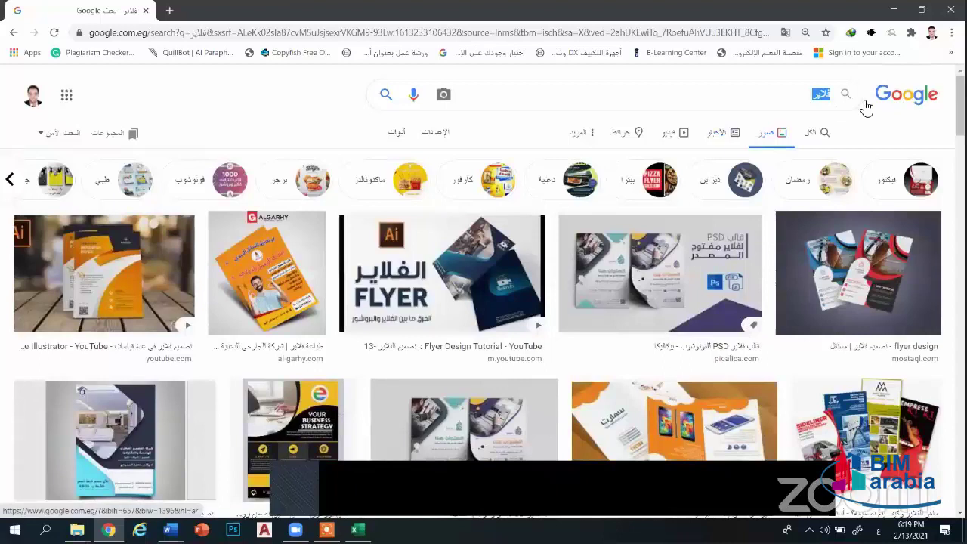
Search Google Images for بروشور brochure examples
type("بروش")
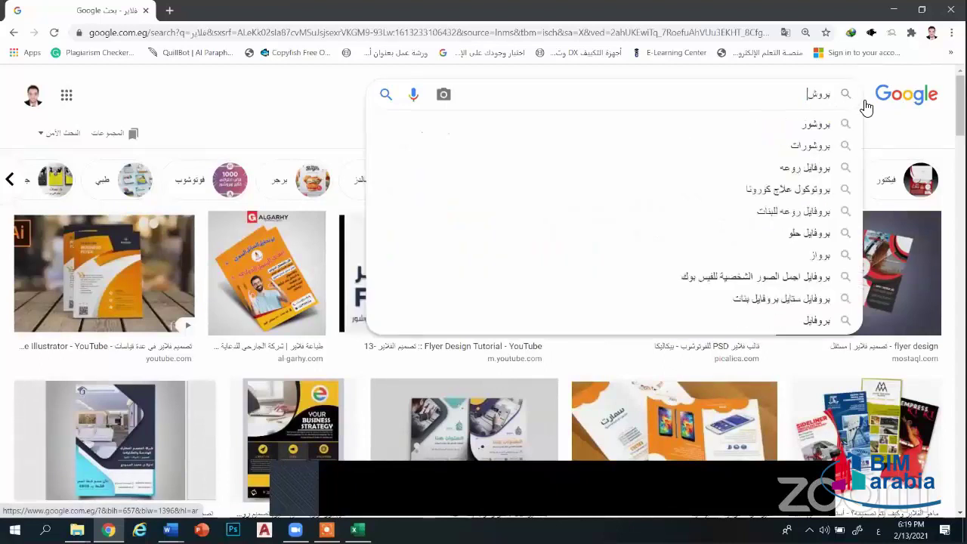
type("ور")
key("Return")
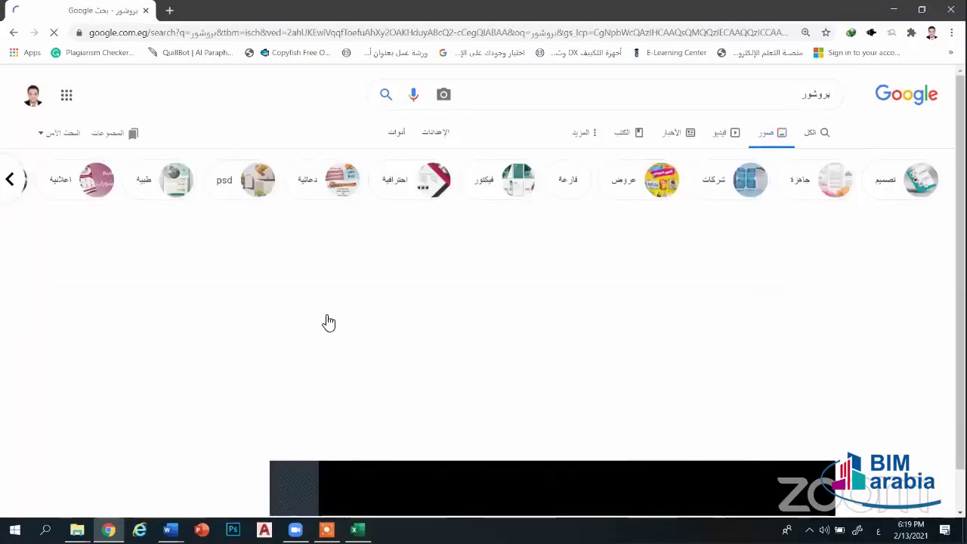
scroll(259, 264, "down", 4)
scroll(162, 244, "up", 4)
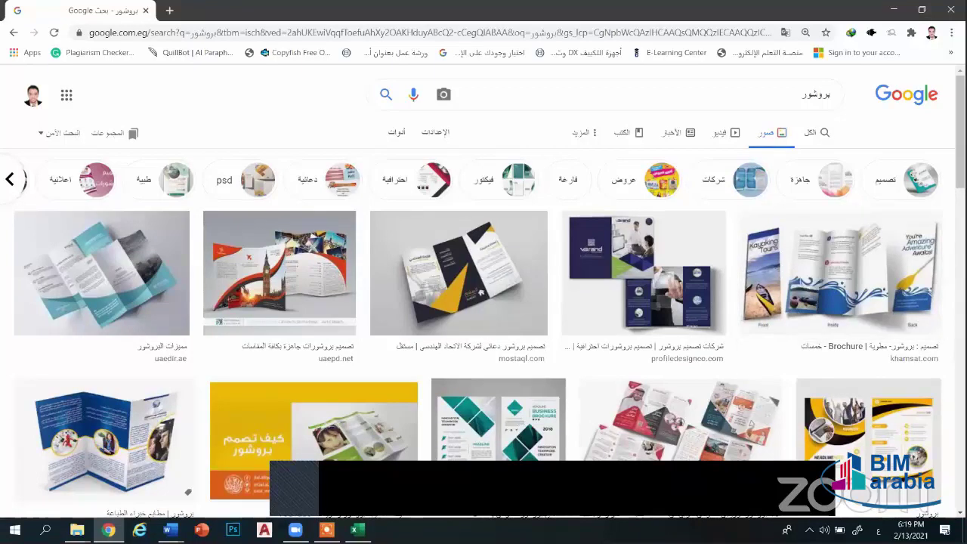
Check the Word sizes table, selecting the words مطوية and برشور
left_click(170, 530)
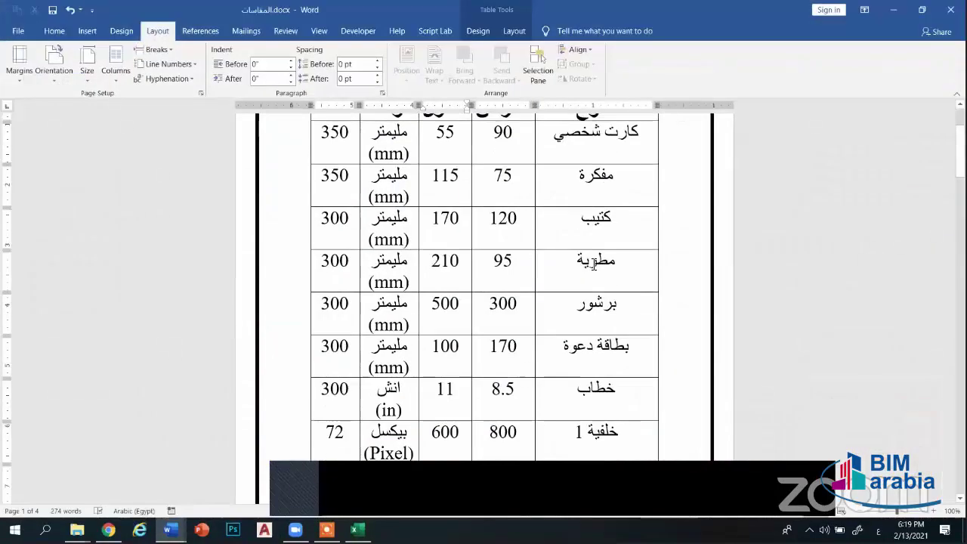
double_click(588, 276)
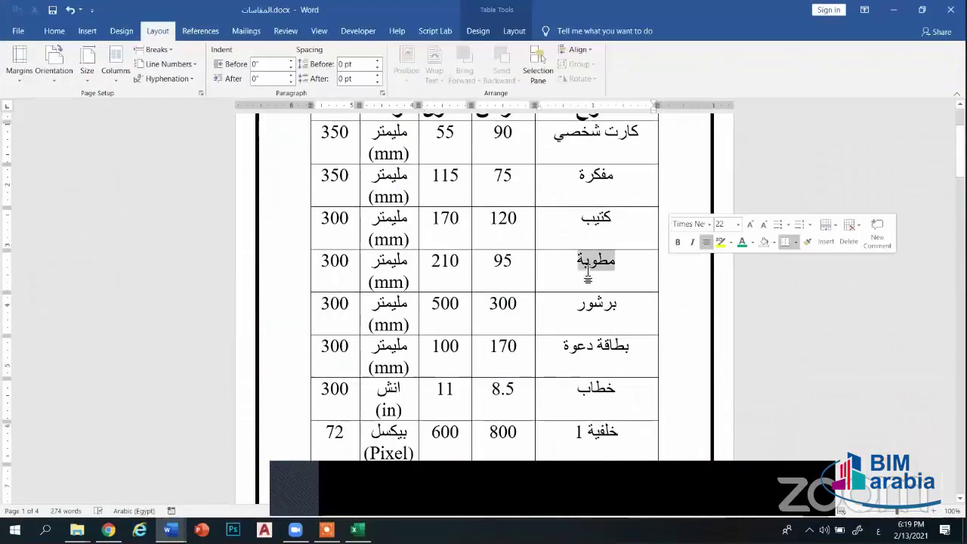
double_click(597, 304)
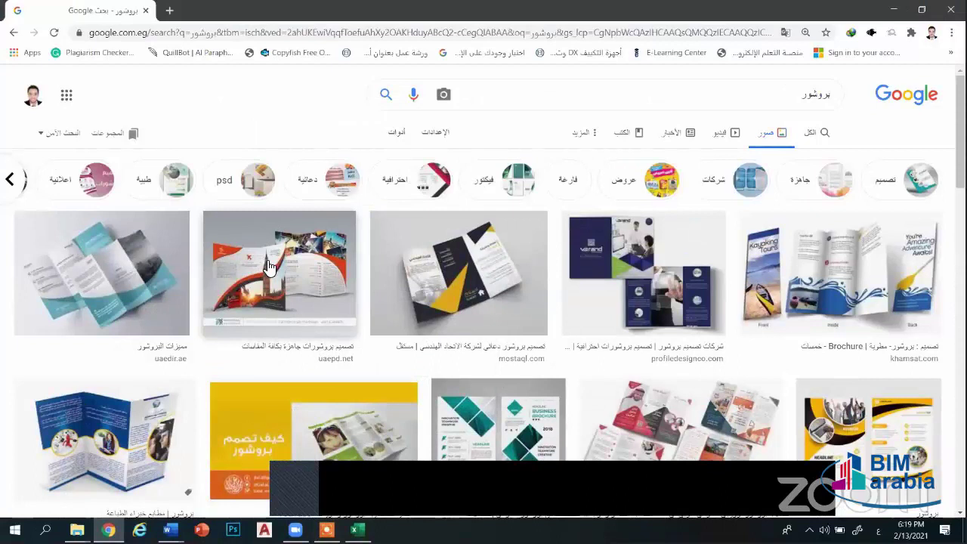
Preview the blue tri-fold and teal business brochures, then open a new blank tab
left_click(162, 400)
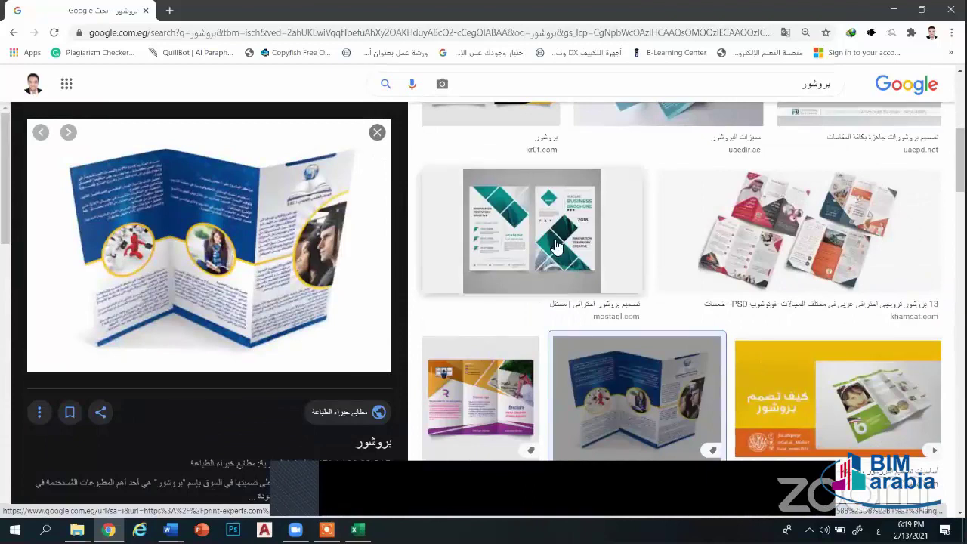
left_click(532, 242)
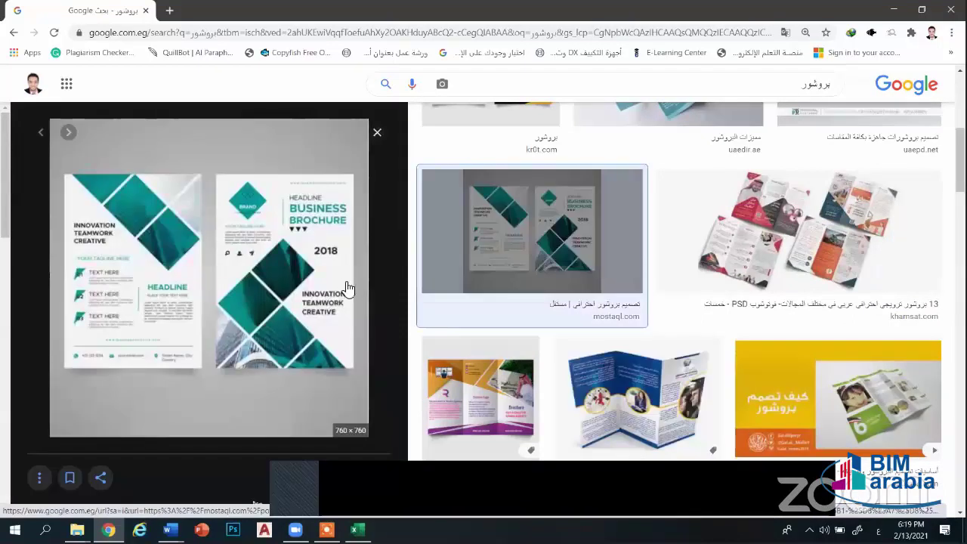
scroll(294, 282, "down", 4)
scroll(345, 357, "down", 3)
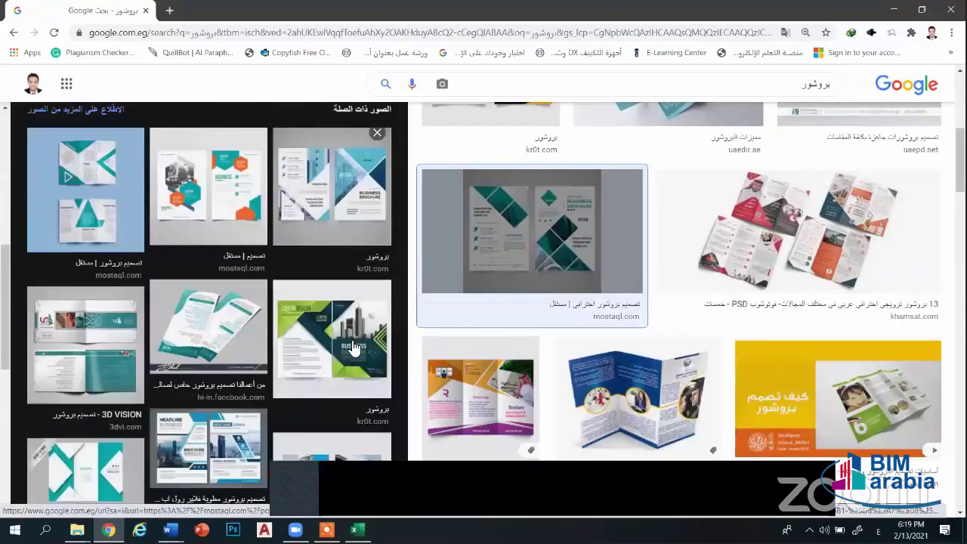
scroll(353, 348, "up", 5)
left_click(340, 265)
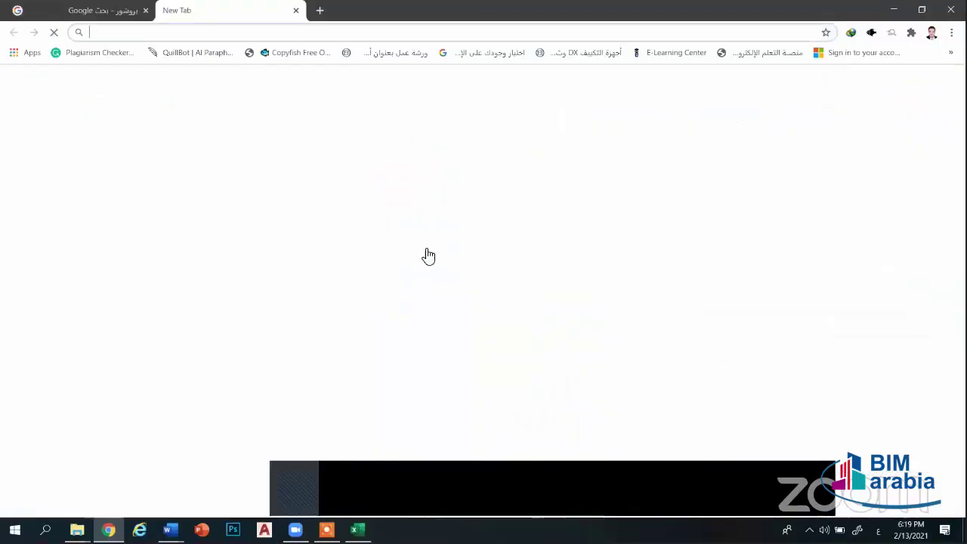
In the new tab, search Google Images for the suggested term فلاير
left_click(374, 242)
type("فلا")
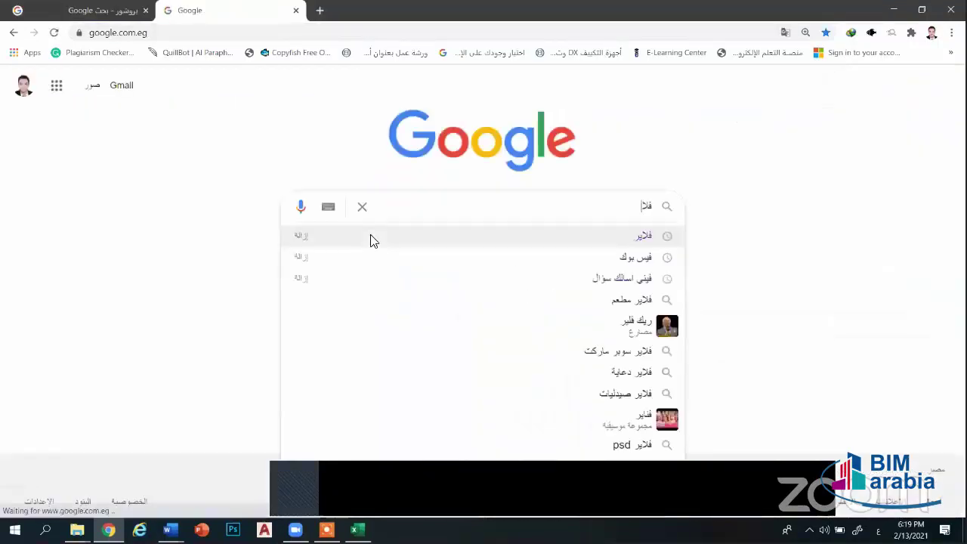
left_click(604, 236)
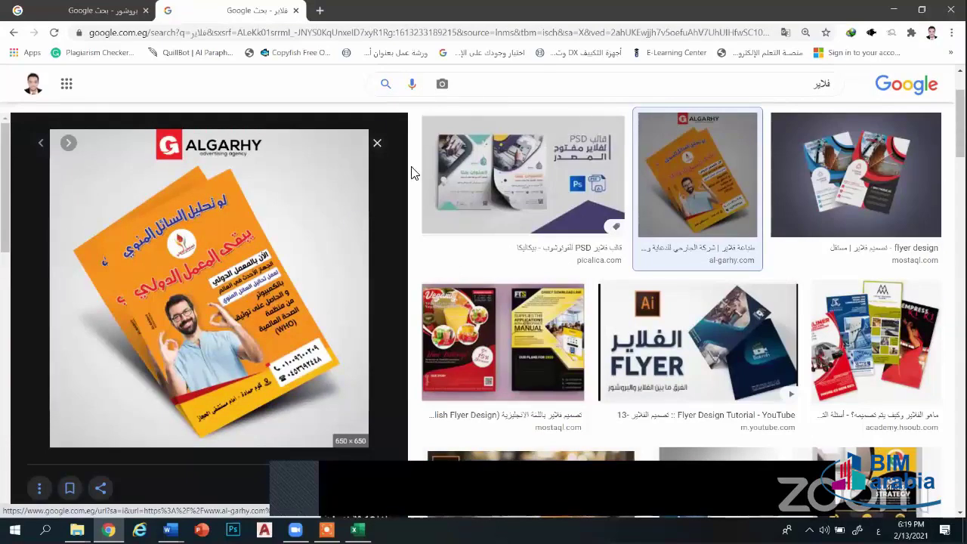
left_click(380, 149)
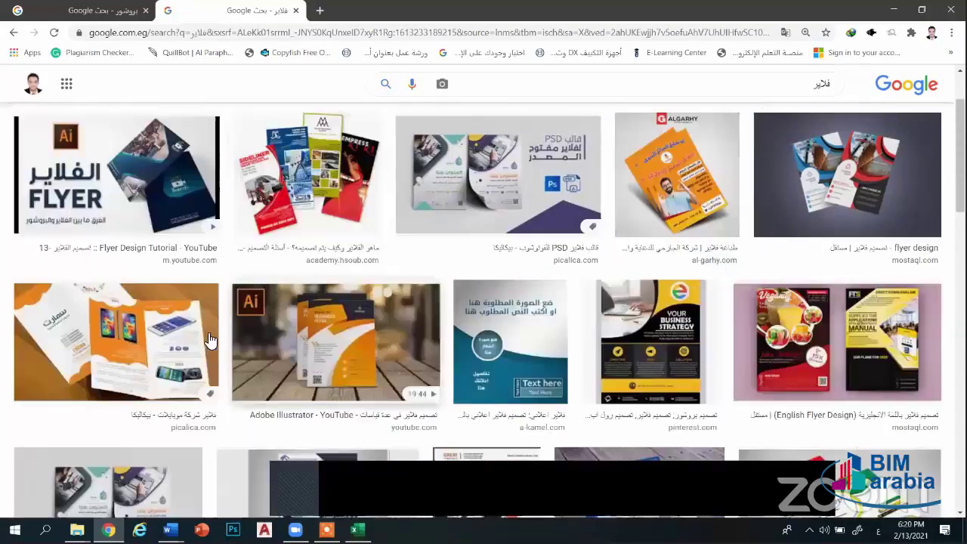
Preview the burger flyer, close it, and return to the top of the flyer results
scroll(321, 291, "down", 2)
scroll(318, 329, "down", 2)
scroll(371, 321, "down", 2)
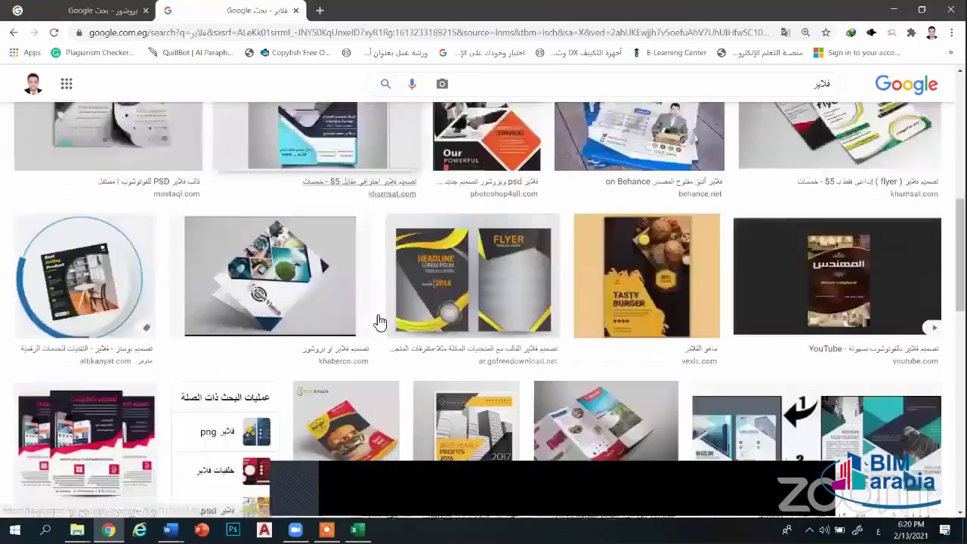
scroll(374, 272, "down", 2)
left_click(376, 246)
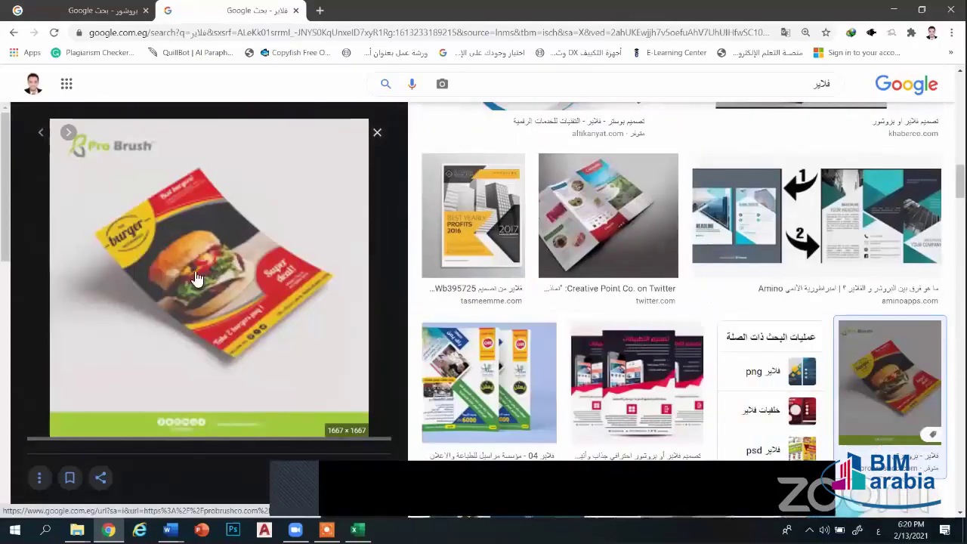
left_click(379, 134)
scroll(522, 277, "up", 1)
scroll(534, 281, "up", 2)
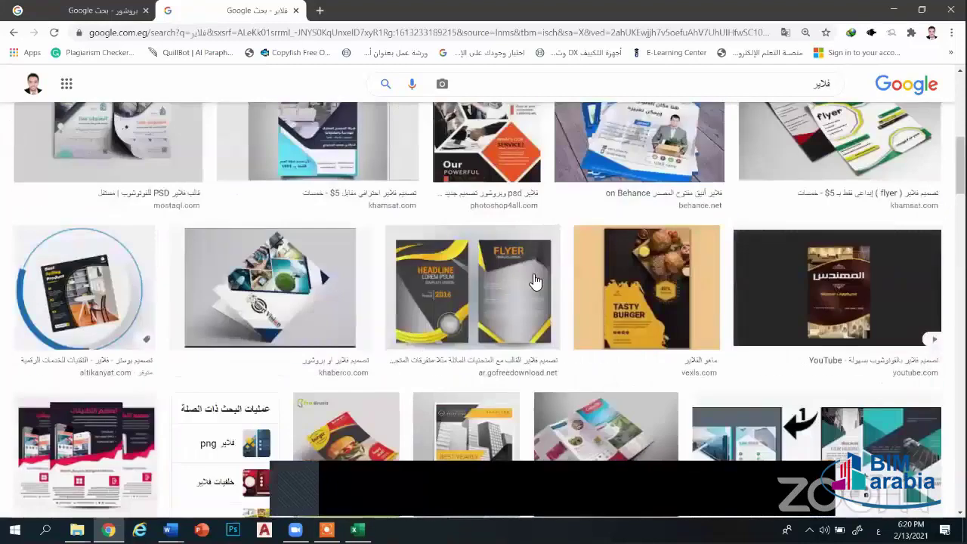
scroll(534, 281, "up", 2)
scroll(534, 281, "up", 3)
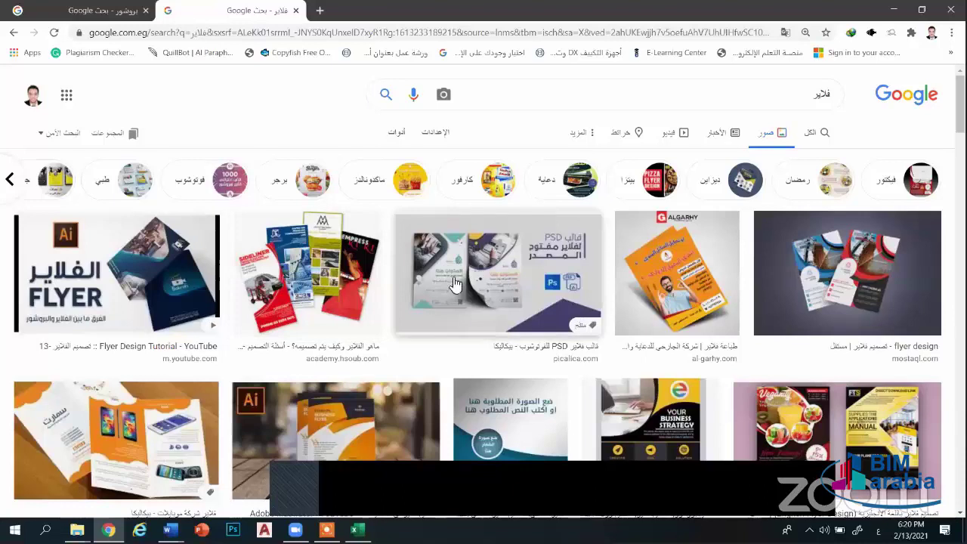
Back on بروشور results, preview the yellow-grey and orange Best Solution brochures, then close the flyer tab
left_click(125, 10)
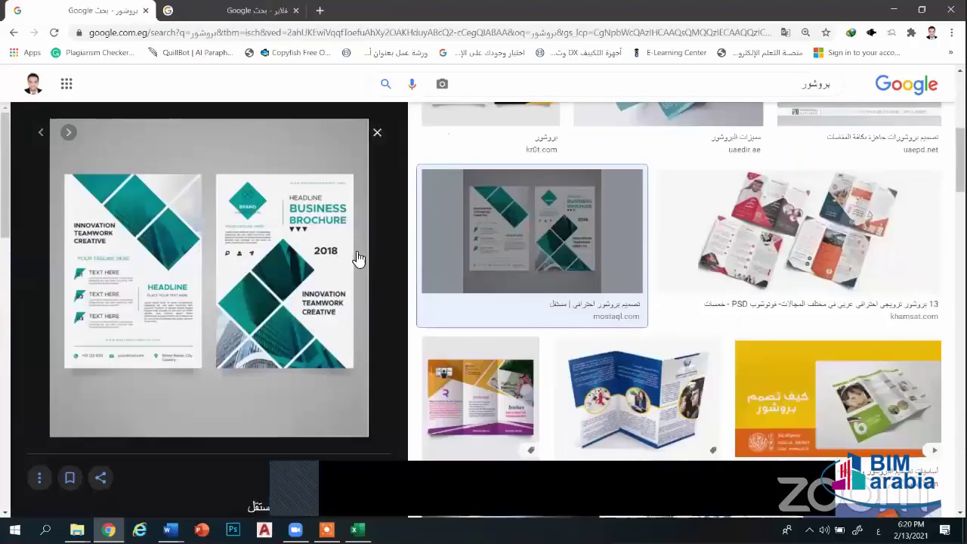
left_click(483, 311)
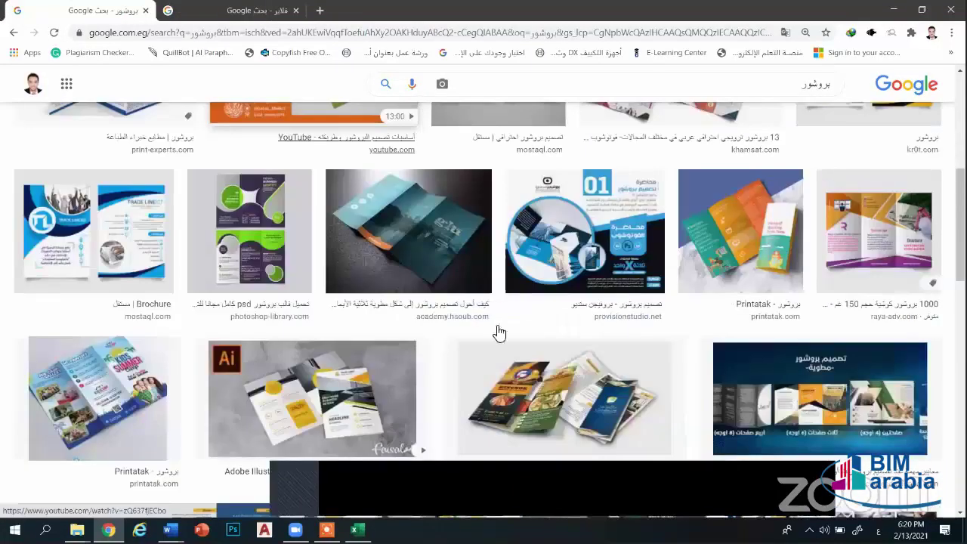
scroll(113, 280, "up", 4)
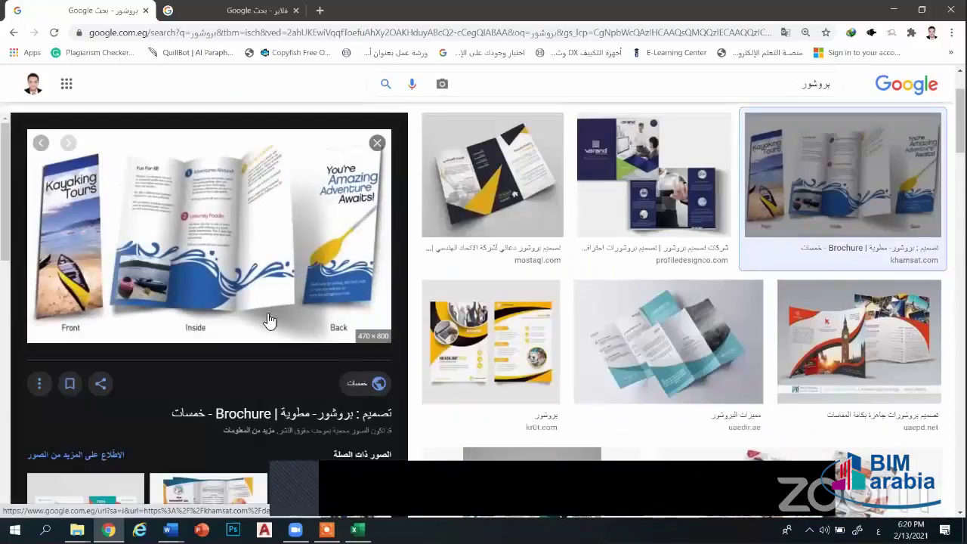
scroll(270, 320, "down", 4)
left_click(86, 374)
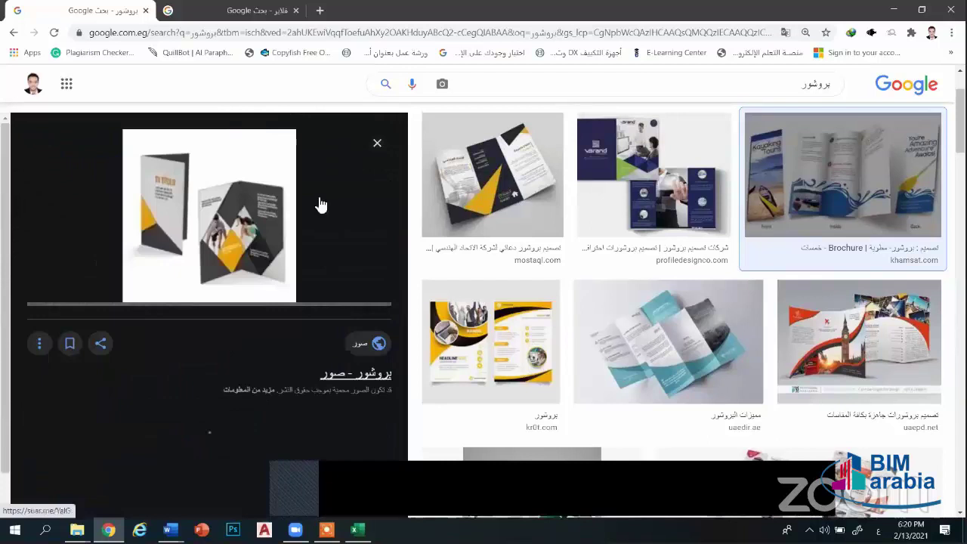
left_click(369, 477)
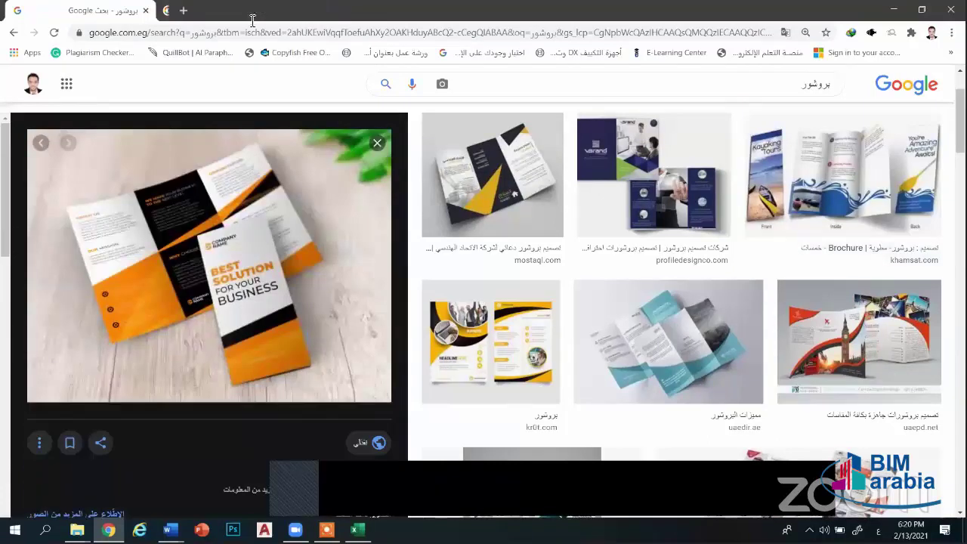
left_click(296, 11)
scroll(541, 120, "up", 1)
Replace the query with بنر and preview the TOP SHOP and blue-white event banners
double_click(846, 108)
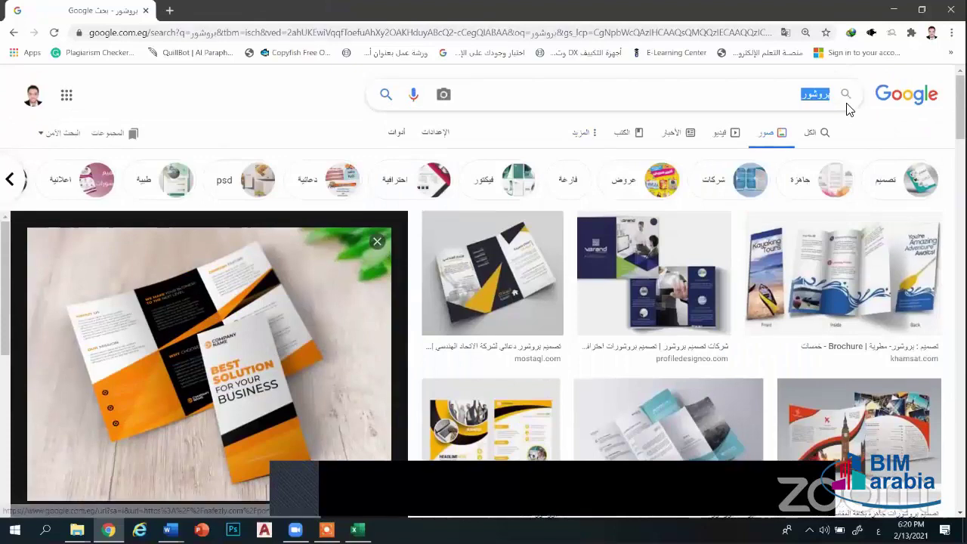
type("بنر")
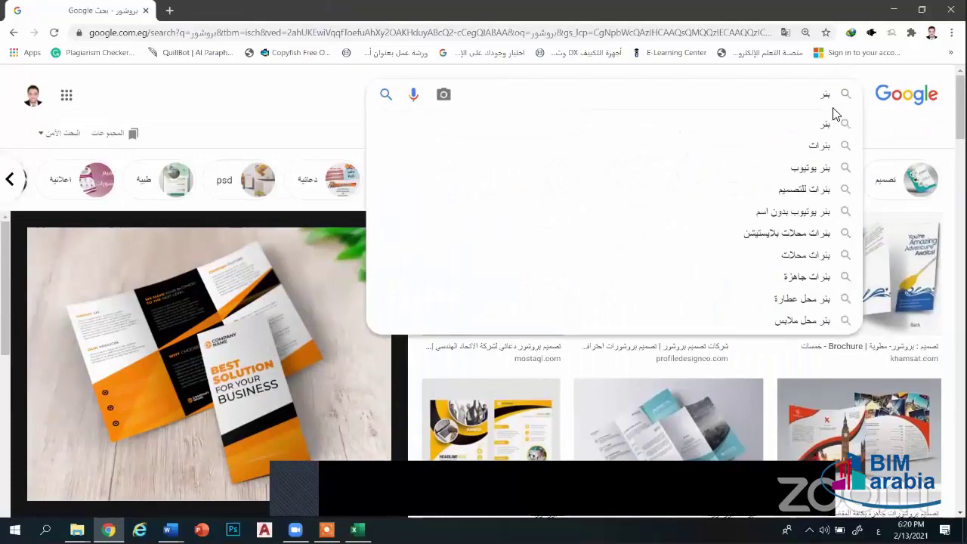
left_click(811, 128)
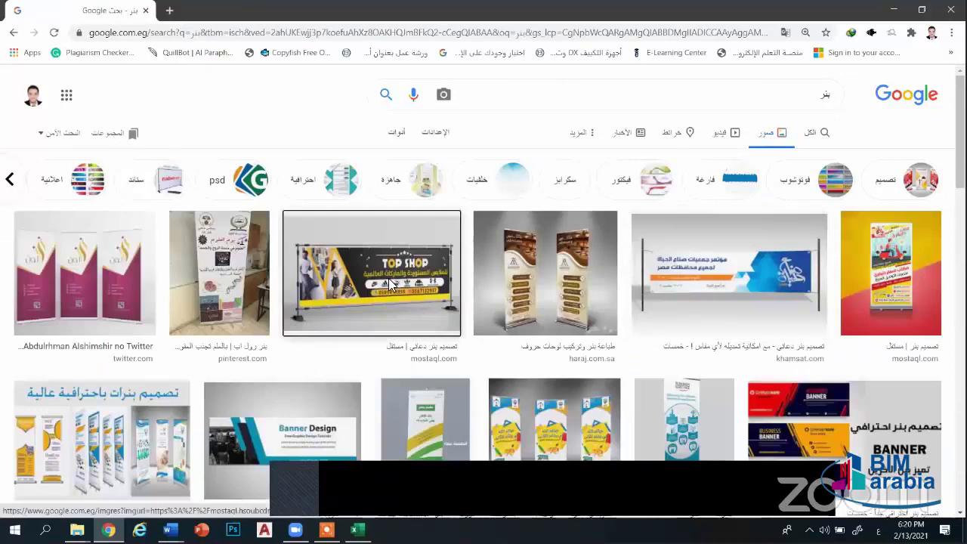
left_click(393, 284)
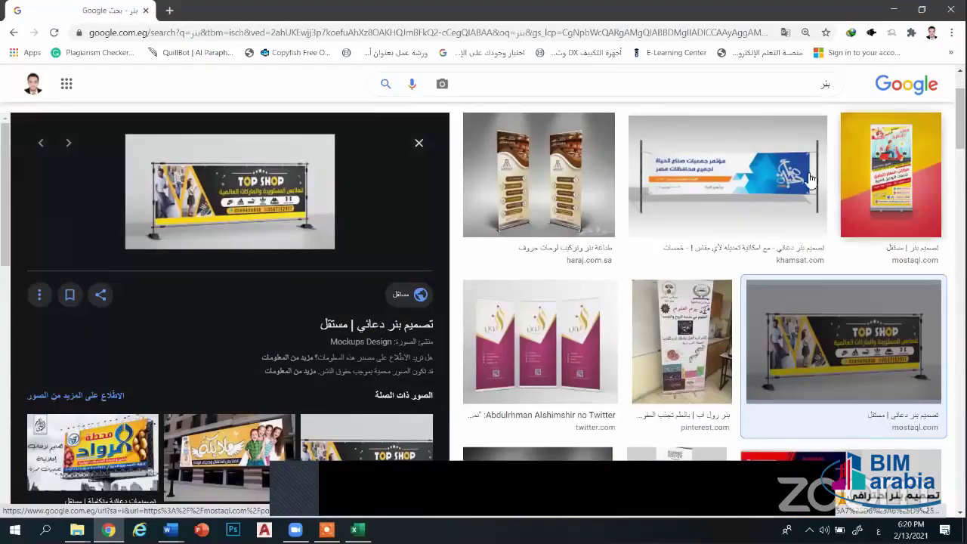
left_click(722, 168)
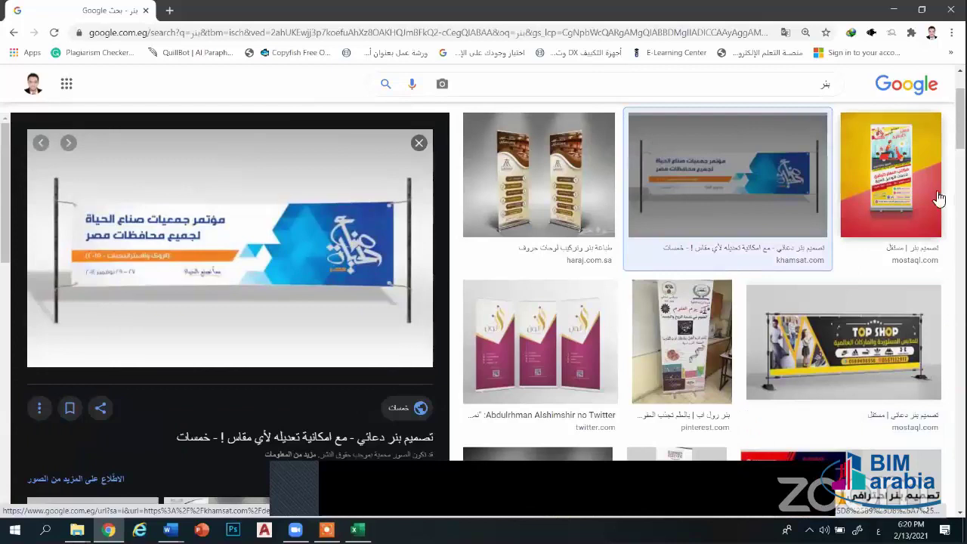
Preview the yellow-red delivery, brown, pink, and in-room roll-up banners
left_click(937, 198)
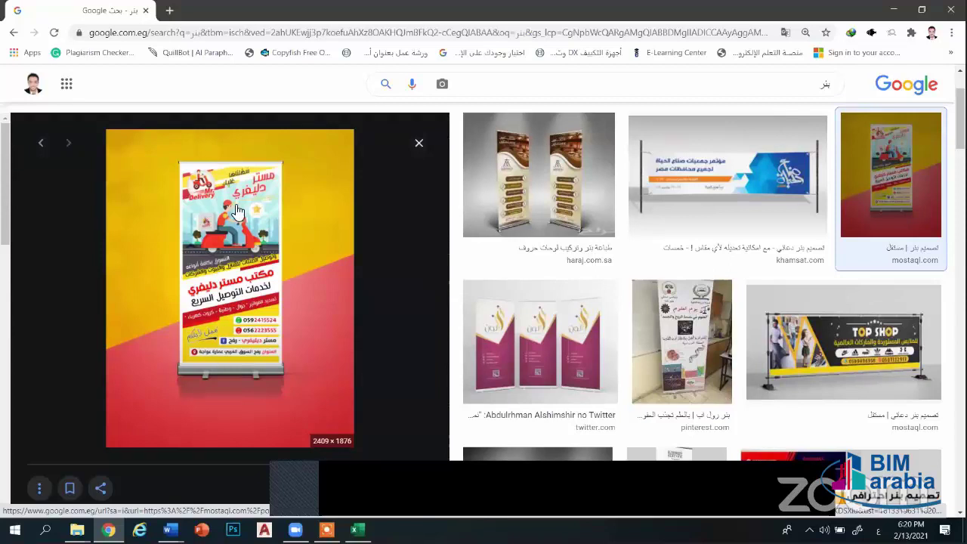
left_click(587, 216)
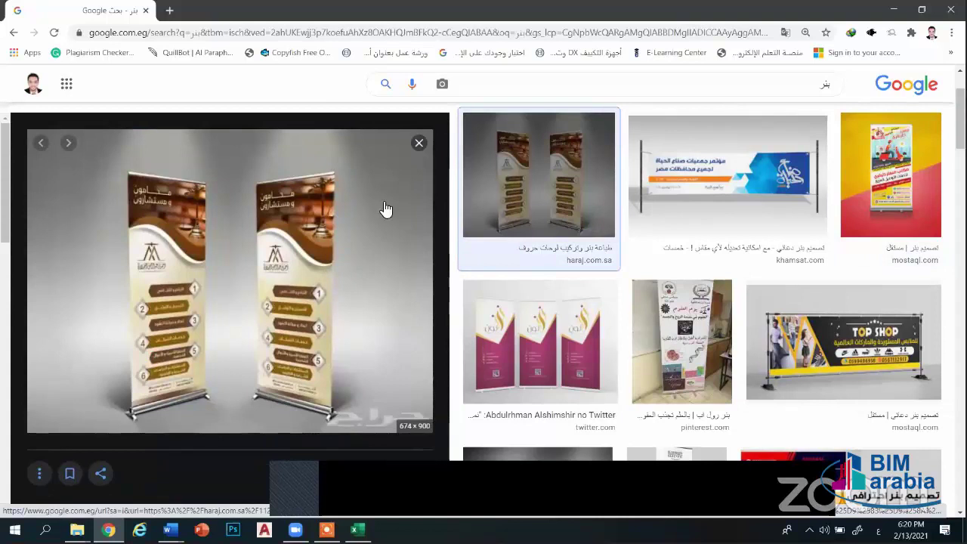
left_click(523, 325)
scroll(687, 346, "down", 2)
scroll(681, 264, "down", 1)
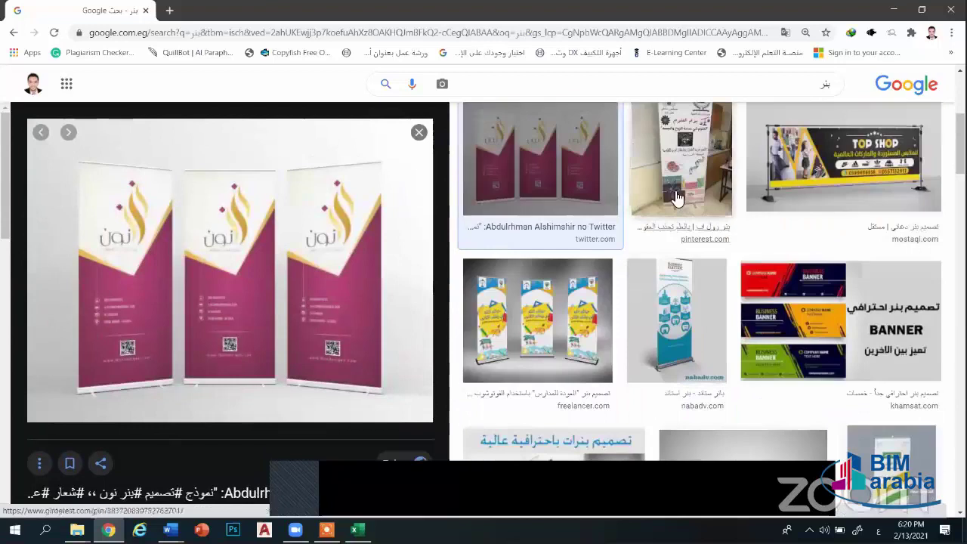
left_click(674, 190)
Preview the Banner Design video result, then close the preview panel
scroll(574, 400, "down", 1)
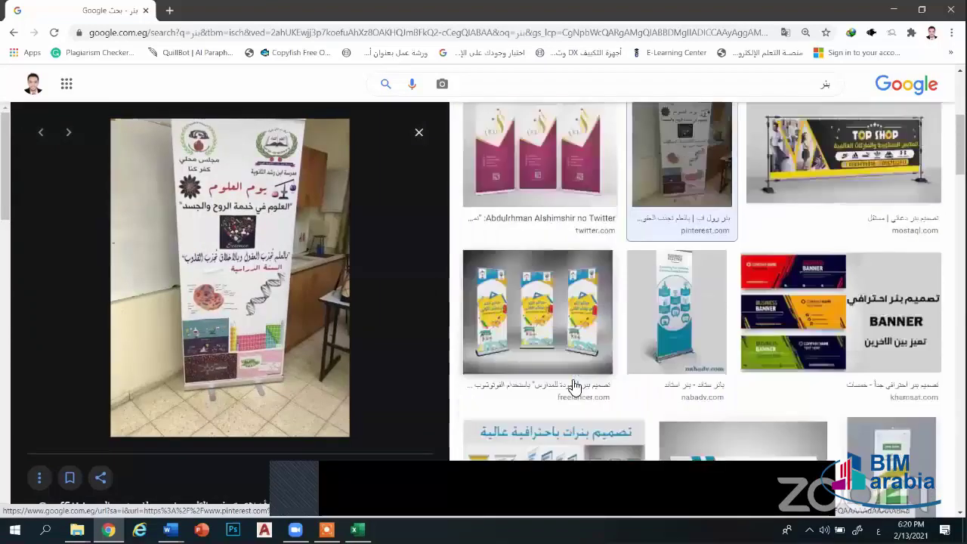
scroll(572, 388, "down", 3)
left_click(792, 246)
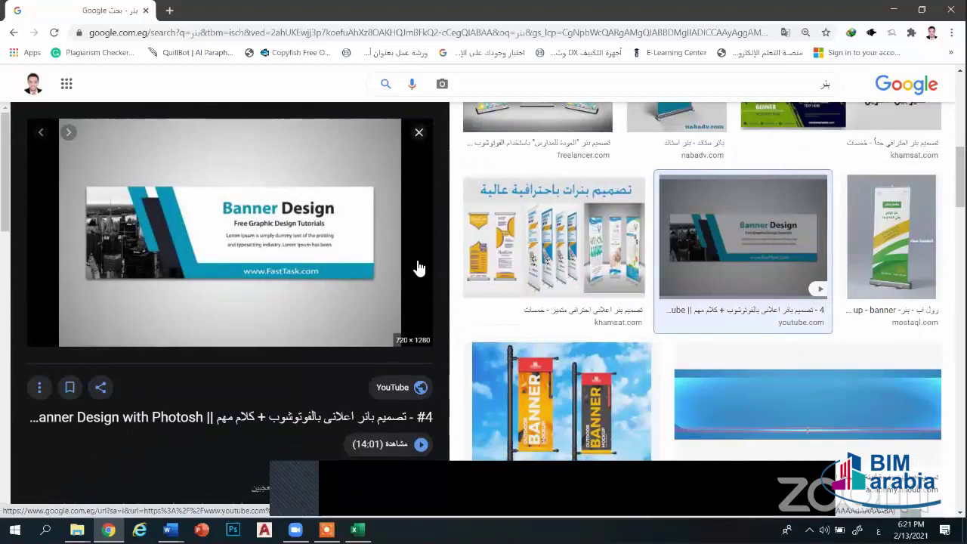
scroll(420, 269, "down", 3)
scroll(441, 257, "up", 1)
scroll(442, 257, "up", 2)
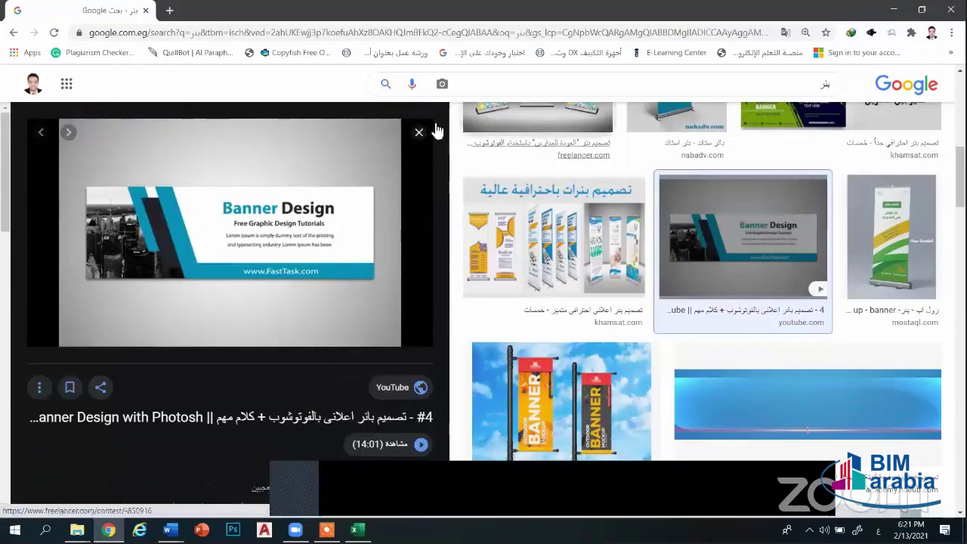
key("Escape")
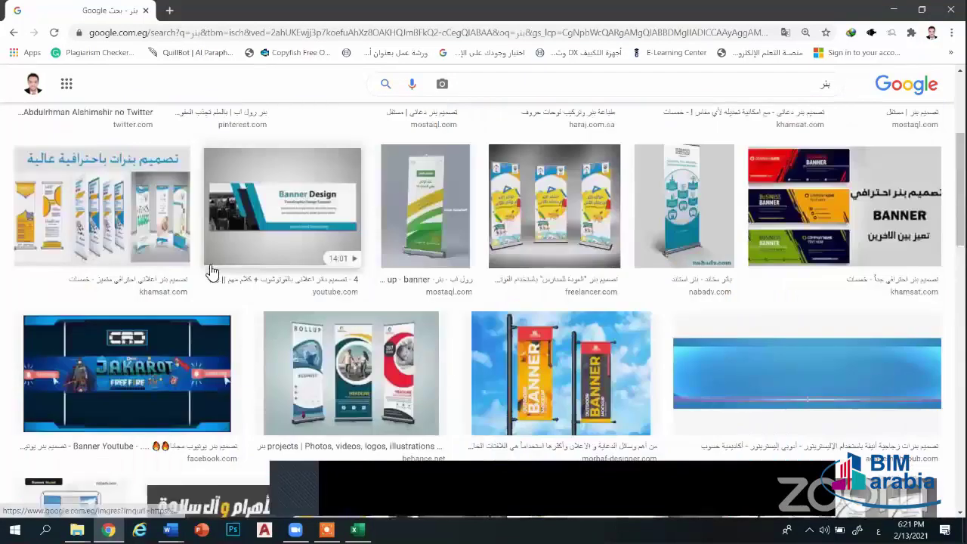
Scroll further down the banner results and preview the red restaurant billboard banner
scroll(372, 300, "up", 3)
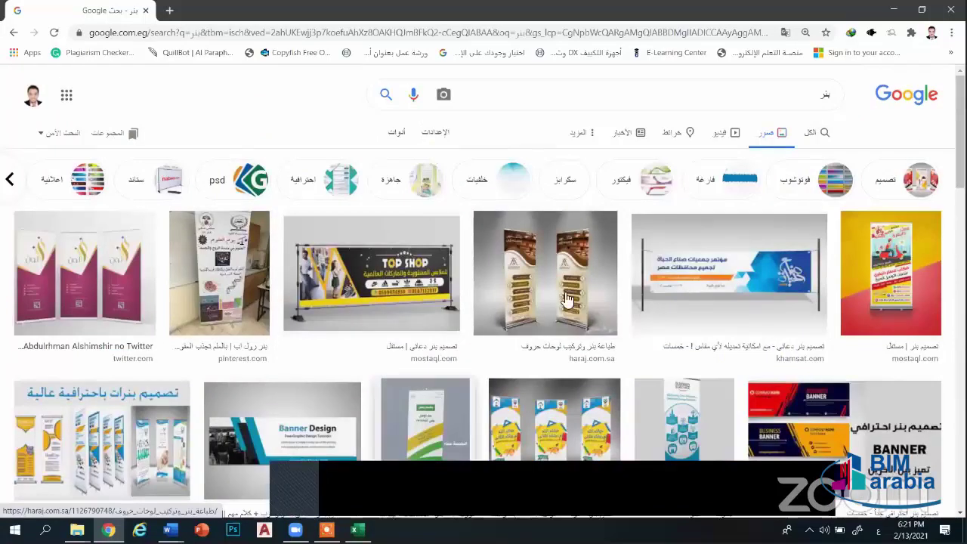
scroll(376, 286, "down", 1)
scroll(375, 284, "down", 2)
scroll(458, 227, "down", 1)
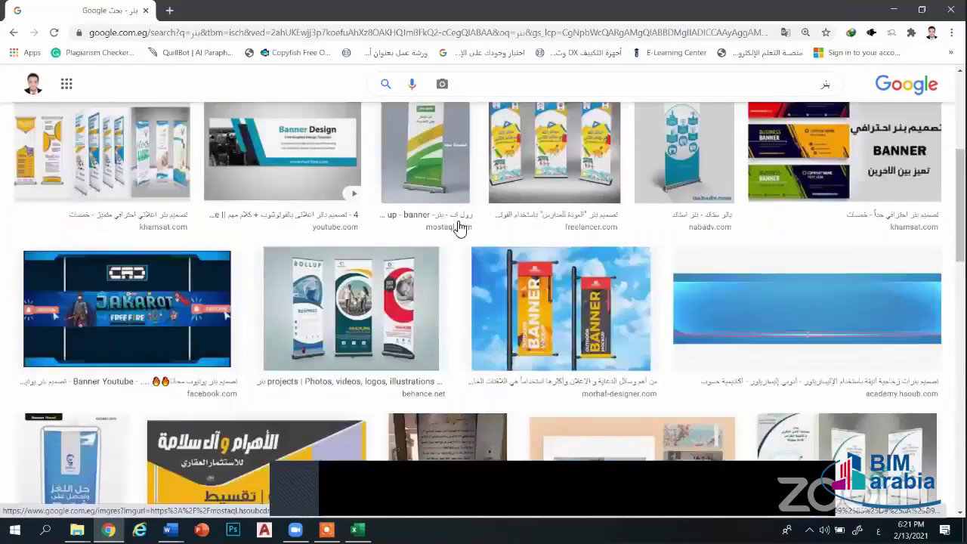
scroll(458, 227, "down", 4)
scroll(547, 151, "down", 4)
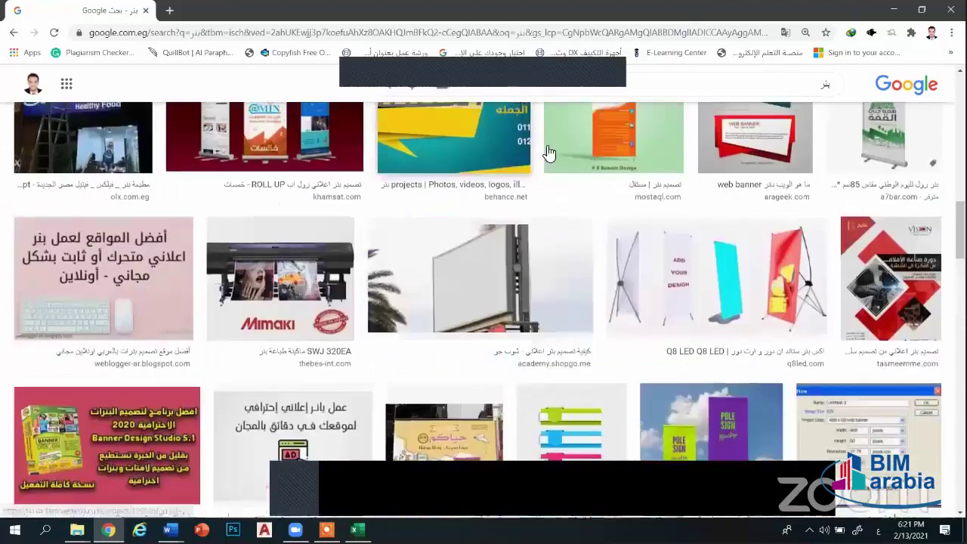
scroll(457, 317, "down", 1)
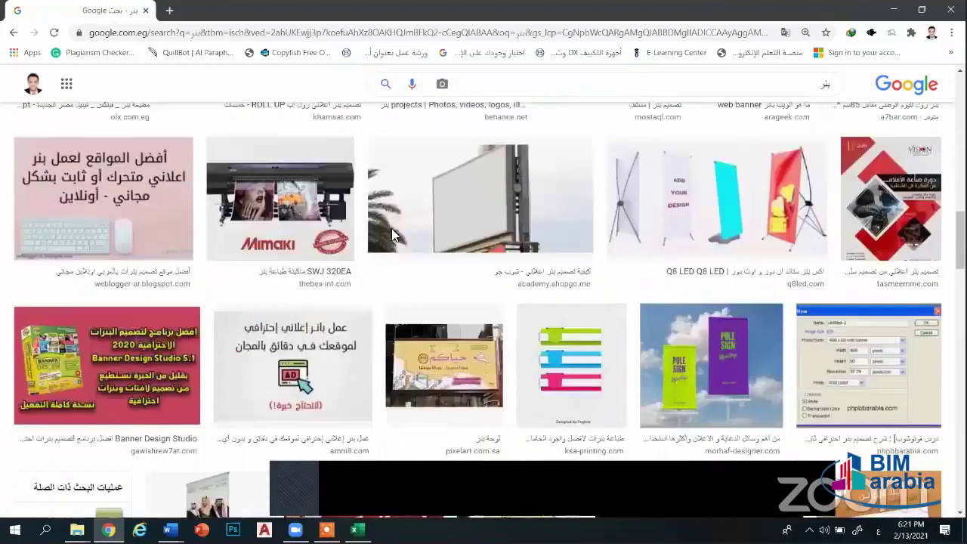
scroll(456, 317, "down", 3)
left_click(366, 249)
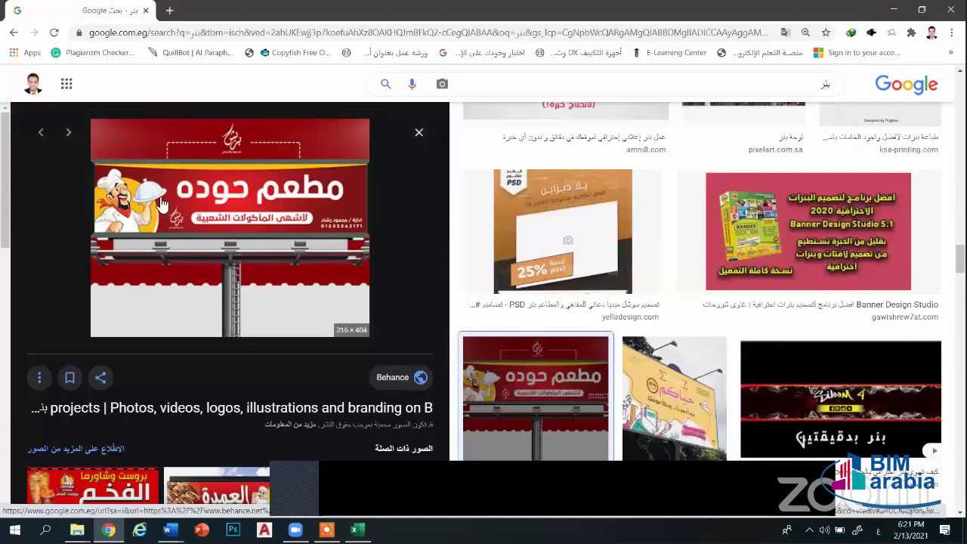
View the related fast-food menu and café banner, then close the preview
scroll(310, 234, "down", 3)
scroll(424, 134, "down", 3)
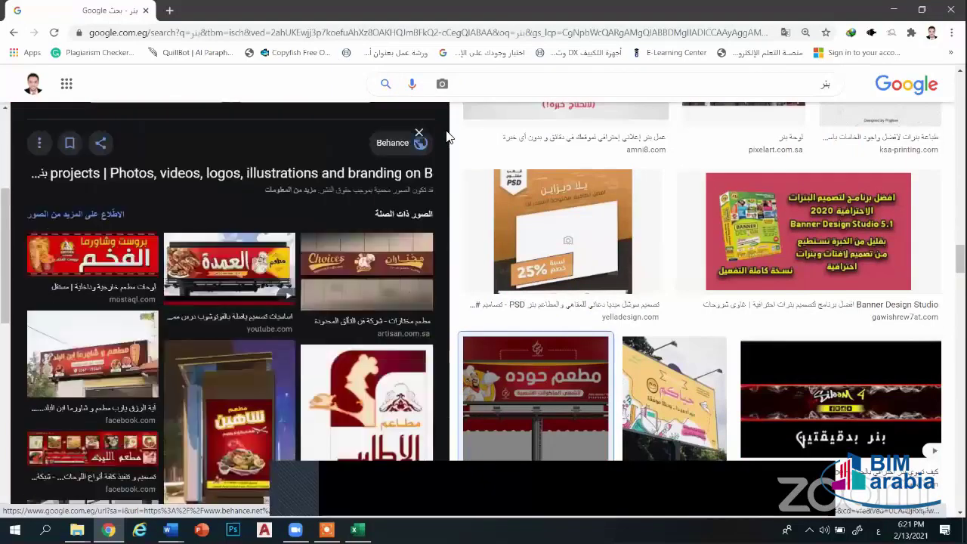
scroll(384, 198, "down", 4)
left_click(380, 191)
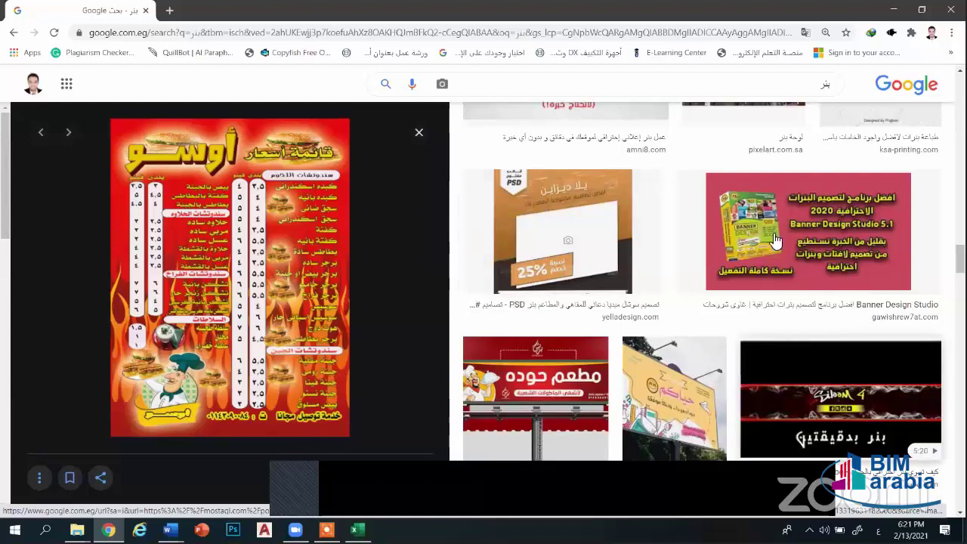
scroll(616, 283, "down", 1)
scroll(609, 272, "down", 3)
scroll(609, 272, "down", 3)
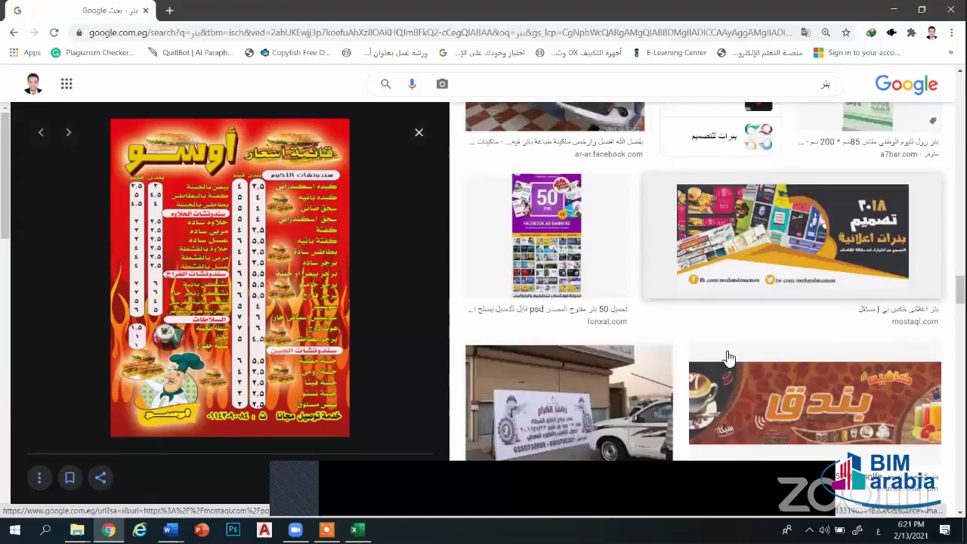
key("Right")
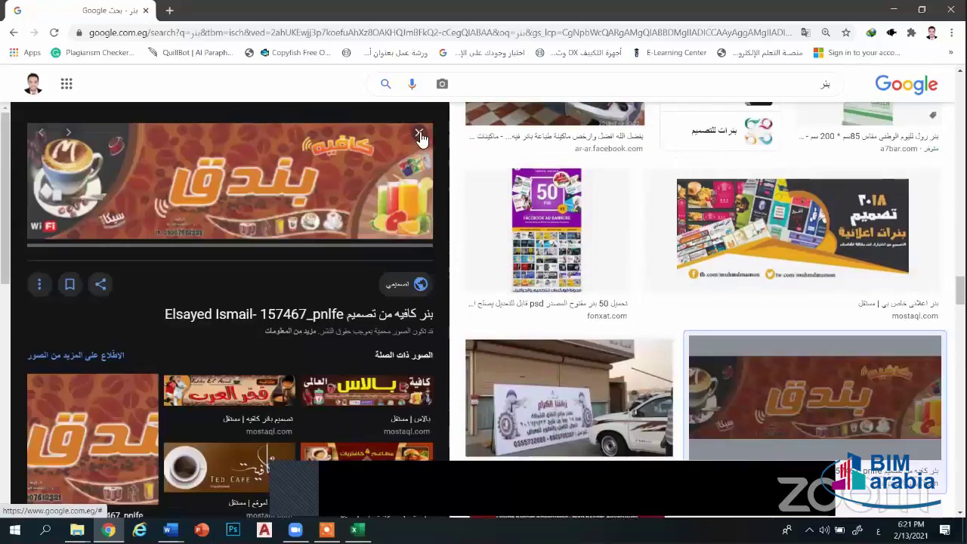
left_click(419, 133)
Find and preview the Yelladesign 480 × 480 teal phone banner
scroll(180, 260, "down", 3)
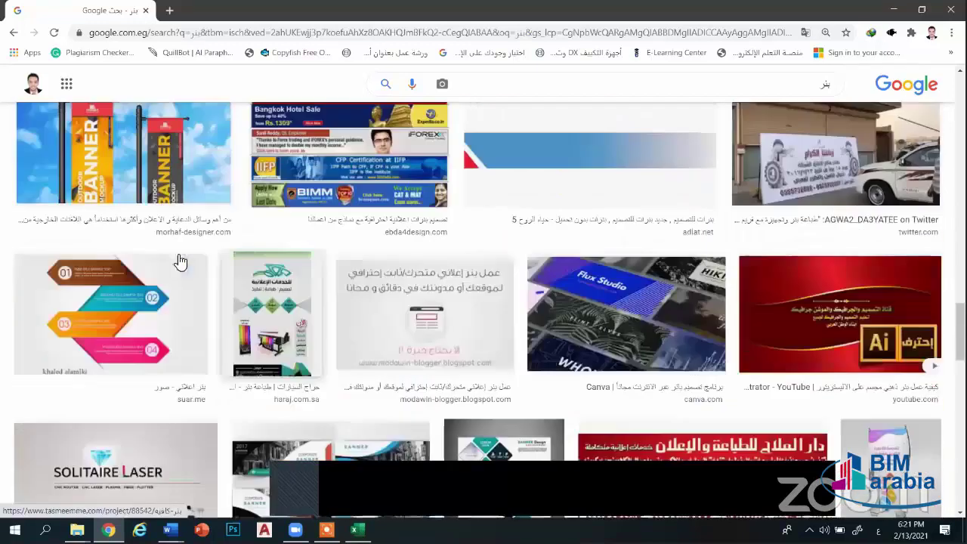
scroll(427, 291, "down", 4)
scroll(426, 287, "down", 2)
scroll(426, 287, "down", 1)
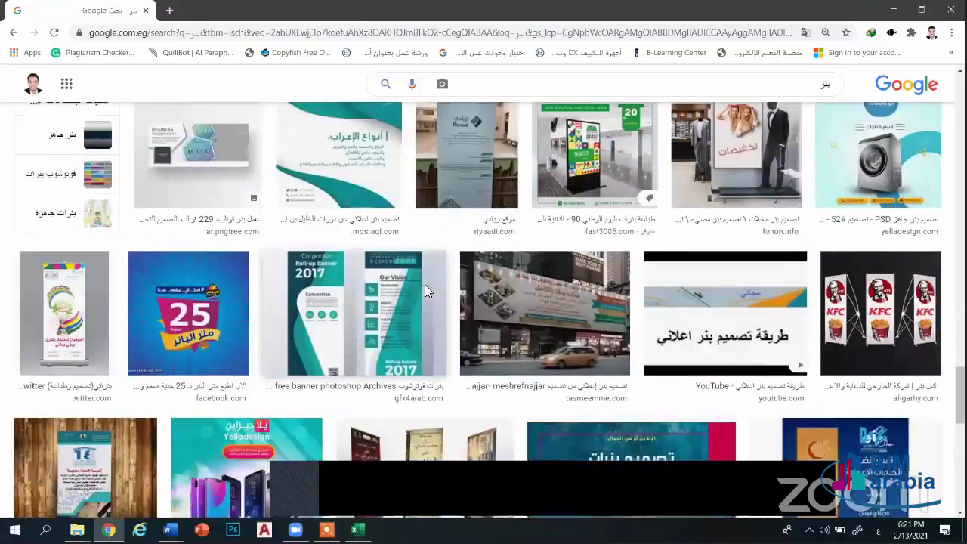
scroll(205, 251, "down", 2)
scroll(202, 244, "up", 2)
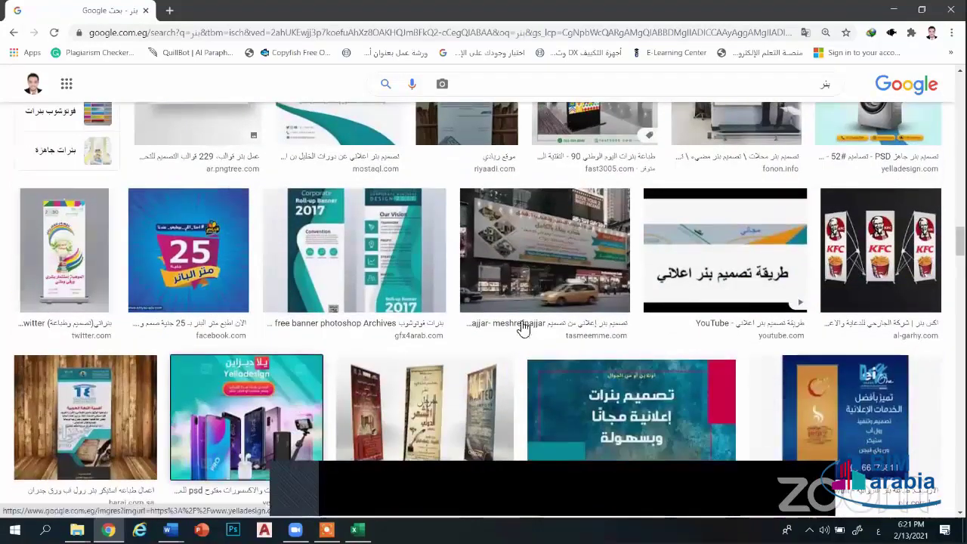
left_click(293, 404)
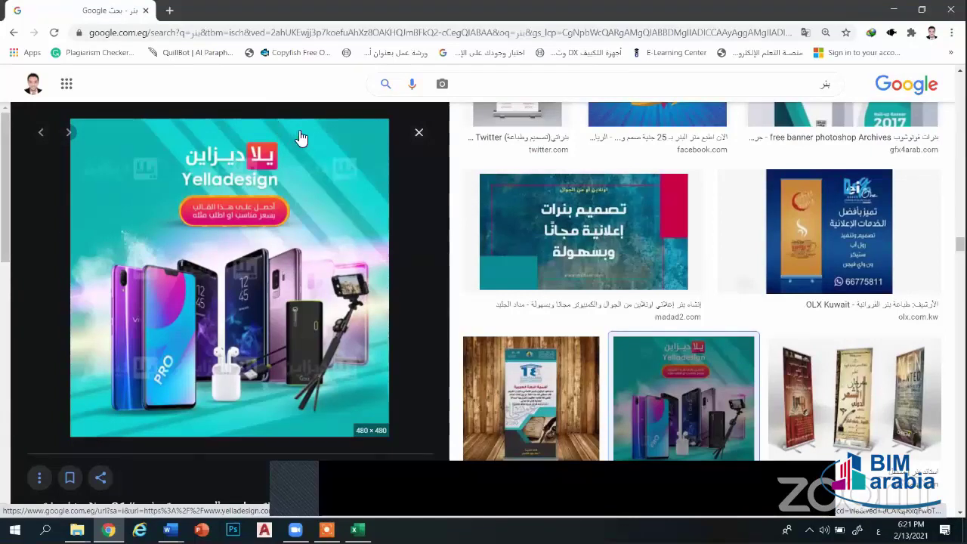
mouse_move(300, 139)
left_mouse_down()
mouse_move(429, 150)
mouse_move(335, 199)
left_mouse_up()
scroll(306, 121, "down", 5)
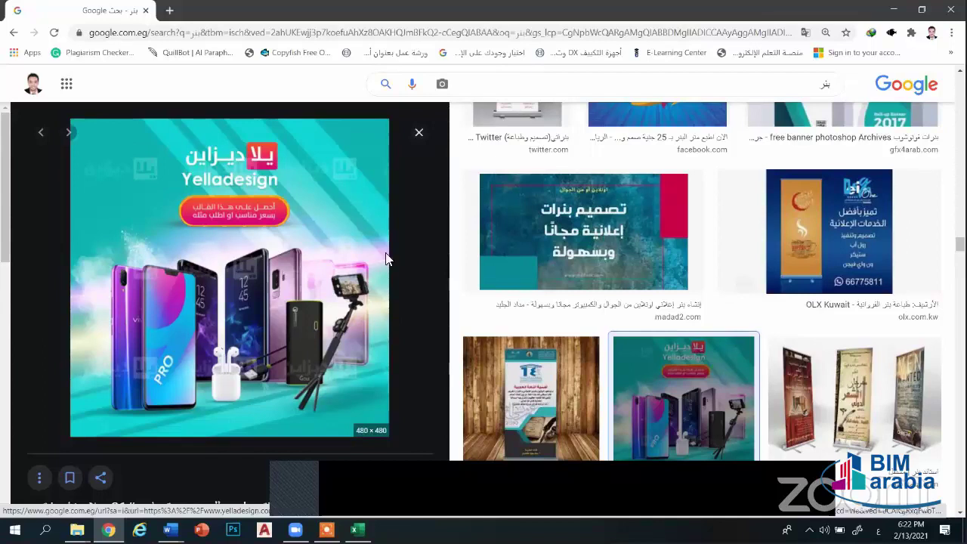
Preview the wooden-background roll-up banner result, then close the preview to return to the grid
left_click(529, 370)
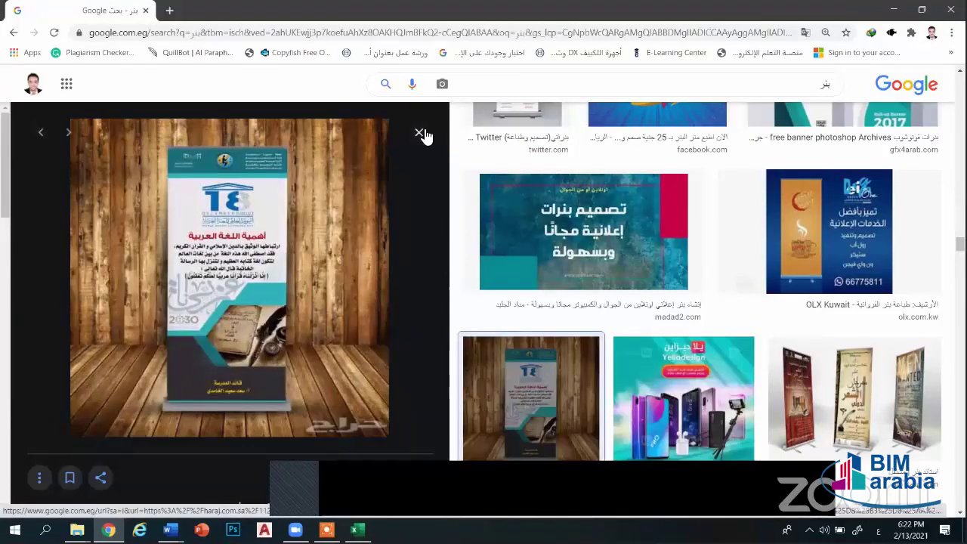
left_click(452, 401)
Scroll through the banner pixel sizes table in المقاسات.docx, then return to Chrome
mouse_move(170, 529)
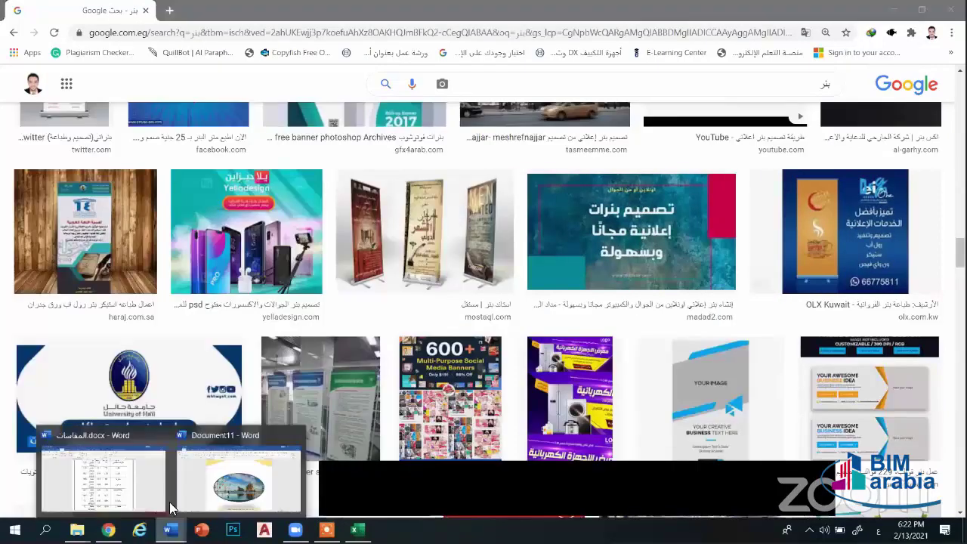
left_click(121, 491)
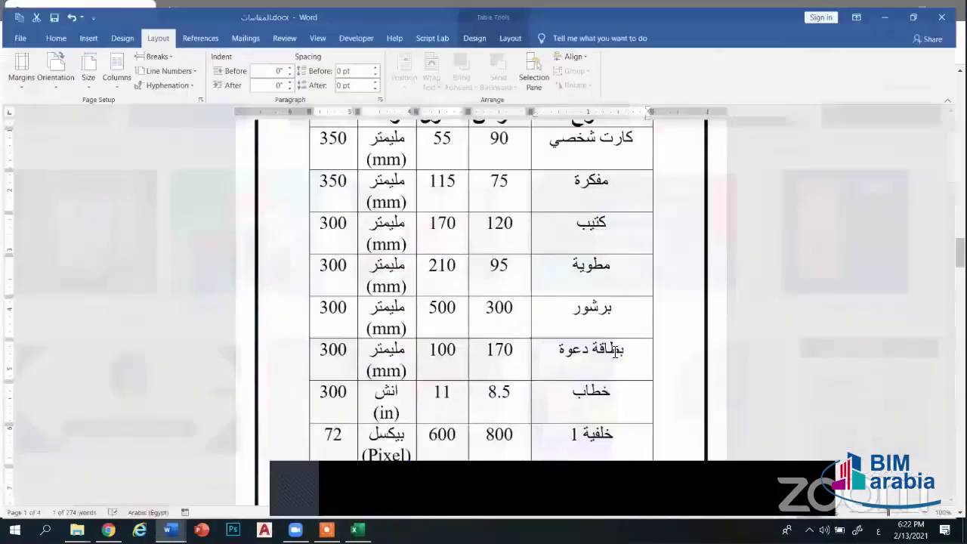
scroll(623, 347, "down", 3)
scroll(622, 347, "down", 10)
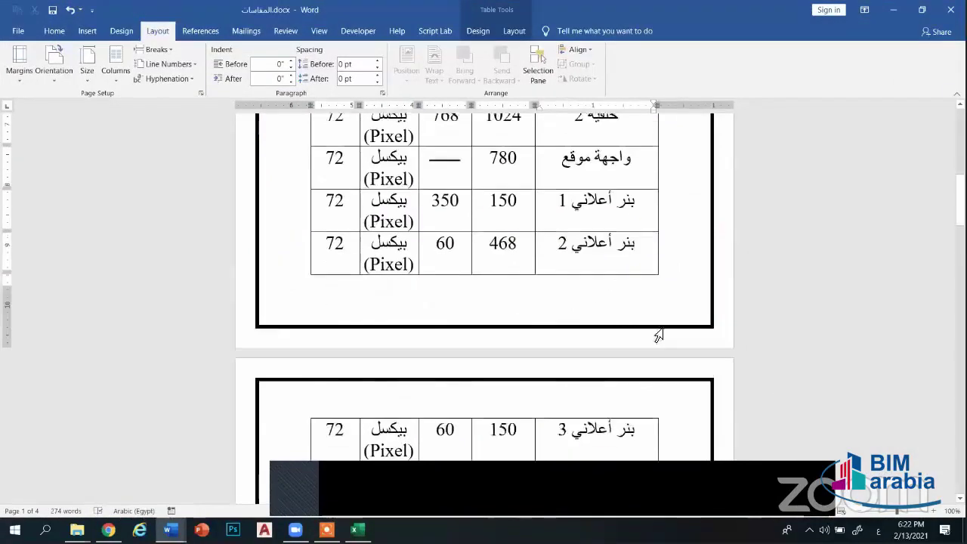
scroll(676, 270, "down", 3)
scroll(676, 270, "down", 2)
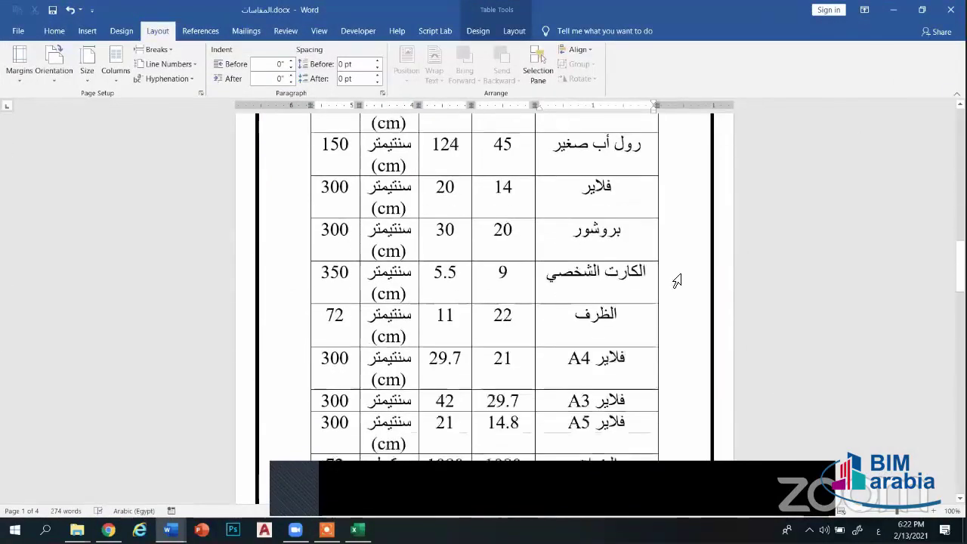
scroll(676, 272, "down", 4)
scroll(677, 281, "down", 4)
scroll(758, 141, "down", 2)
scroll(727, 147, "down", 4)
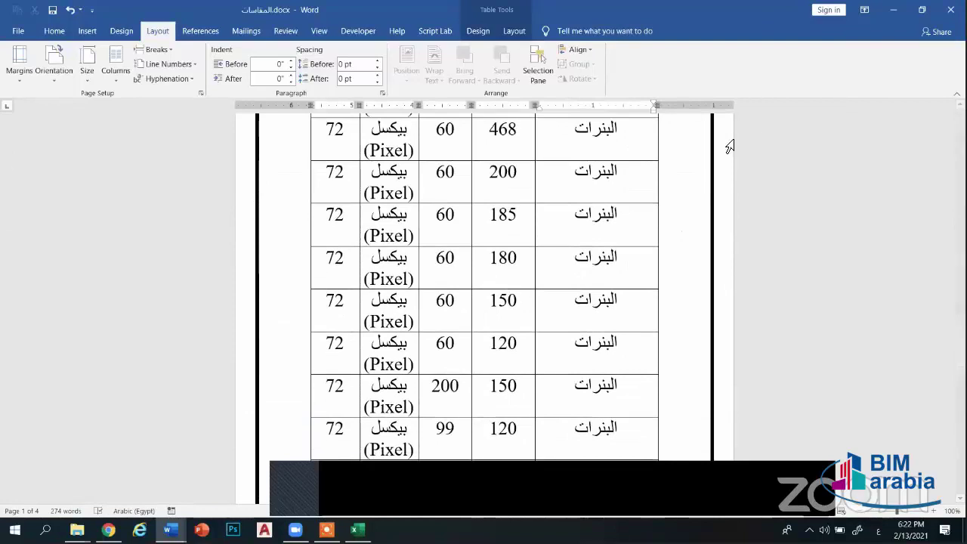
scroll(650, 298, "down", 3)
scroll(670, 262, "down", 6)
scroll(671, 262, "down", 3)
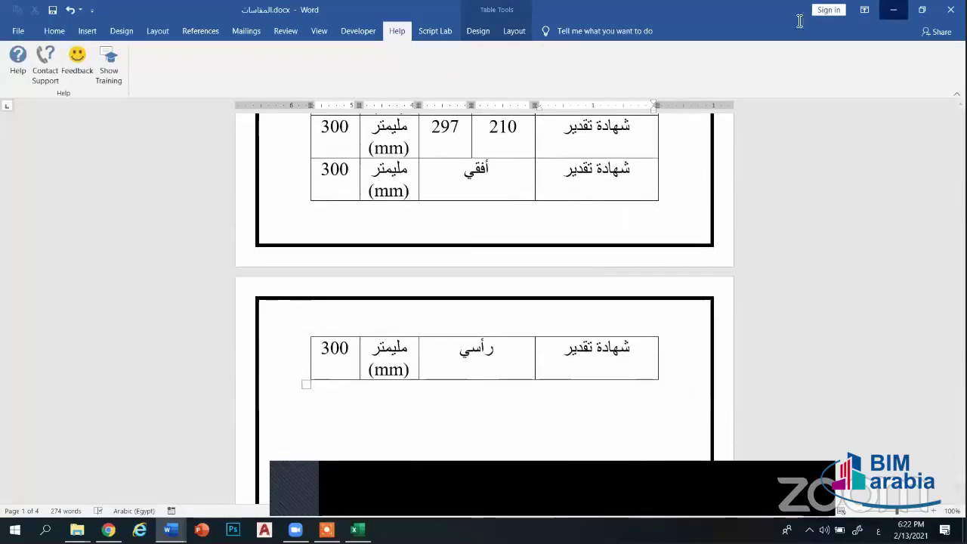
key("alt+Tab")
Search Google Images for business cards, "كارت شخصي"
scroll(719, 158, "down", 6)
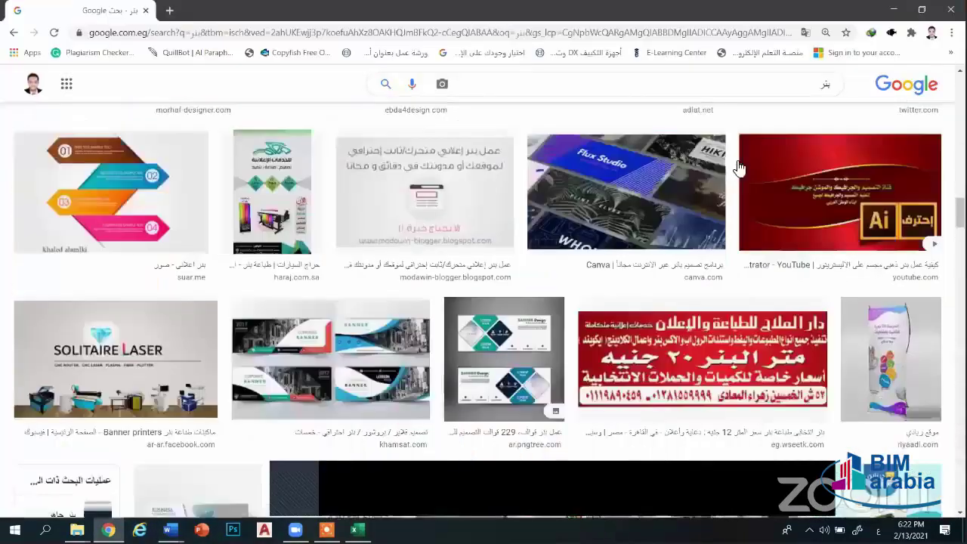
scroll(762, 170, "down", 6)
scroll(771, 172, "down", 5)
left_click(801, 101)
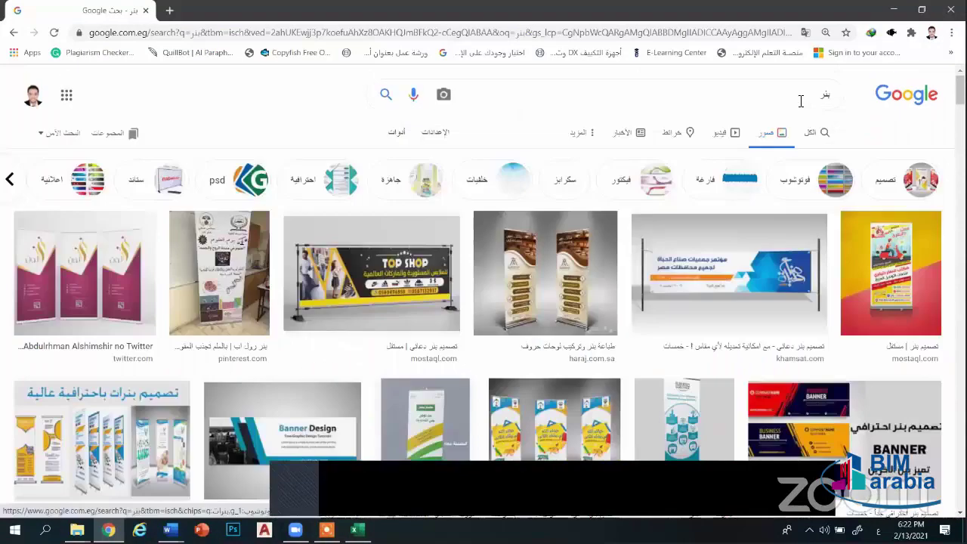
type("كارت ")
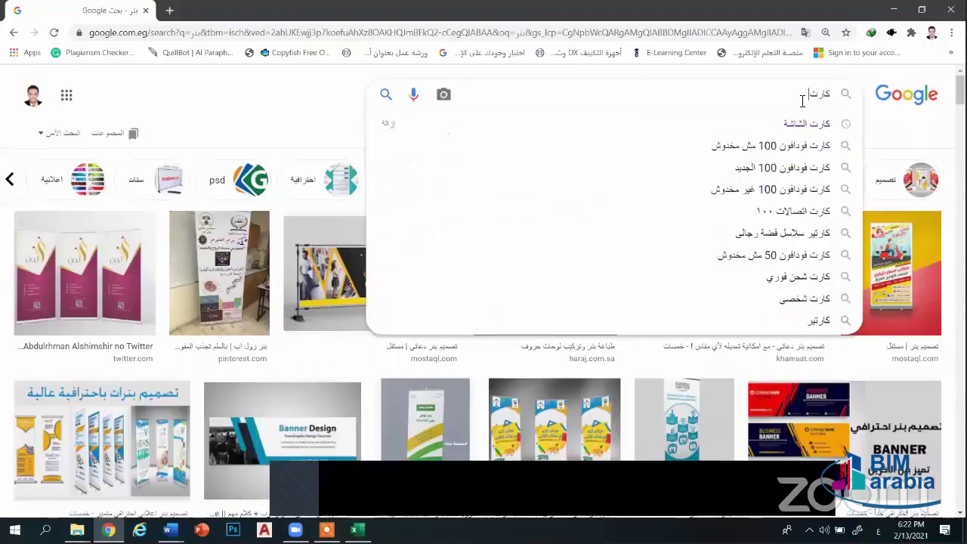
type("شخصي")
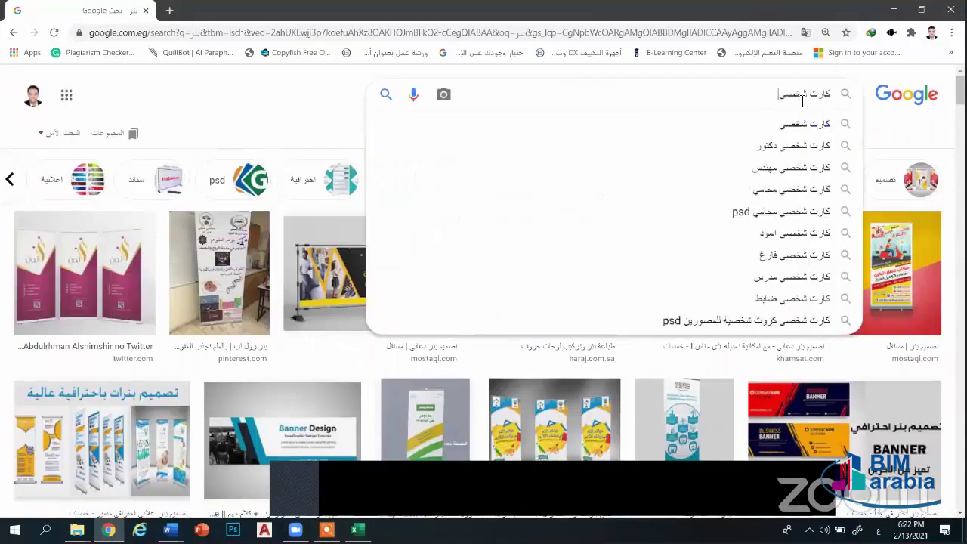
key("Return")
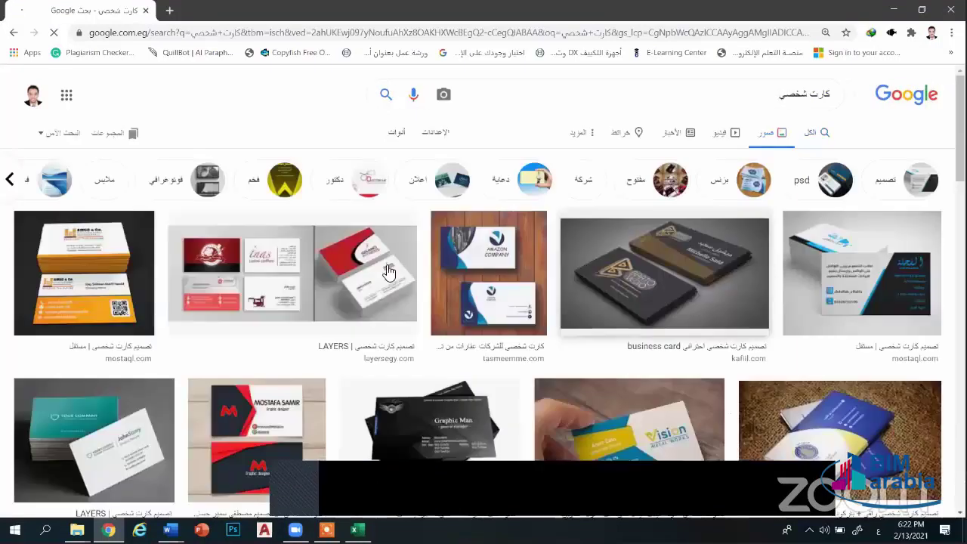
Preview the LAYERS, orange AMSC and Amazon Company business card designs
left_click(388, 272)
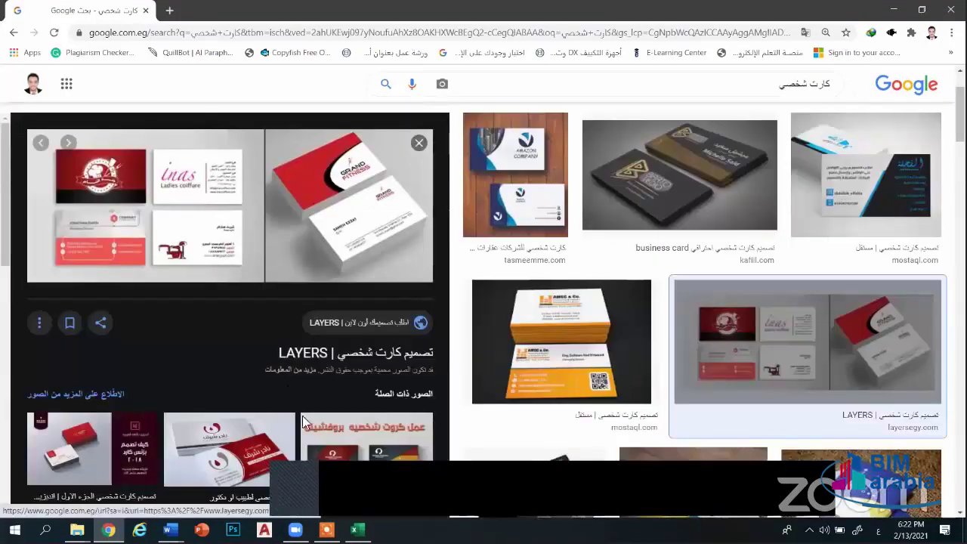
left_click(527, 366)
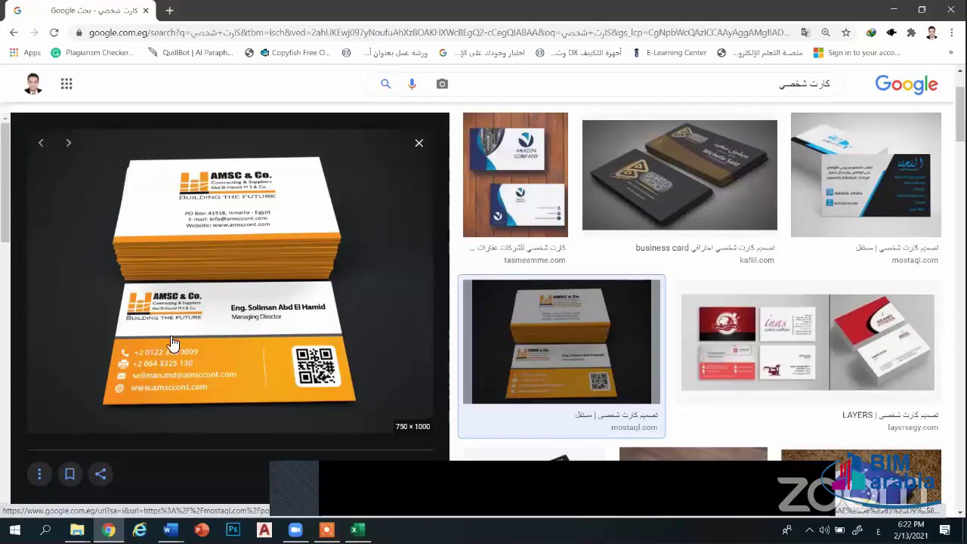
left_click(557, 173)
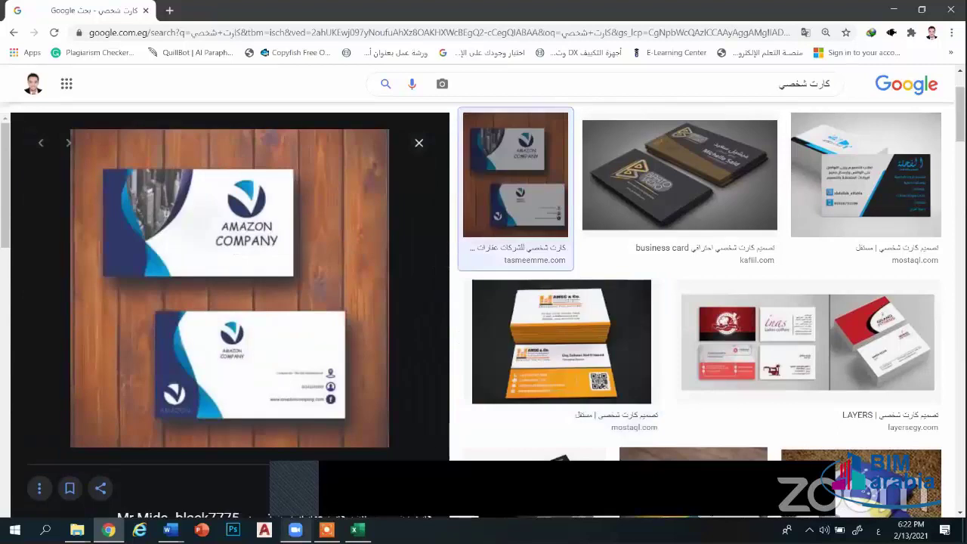
Check the sizes in المقاسات.docx, then return to Chrome and close the preview
left_click(170, 530)
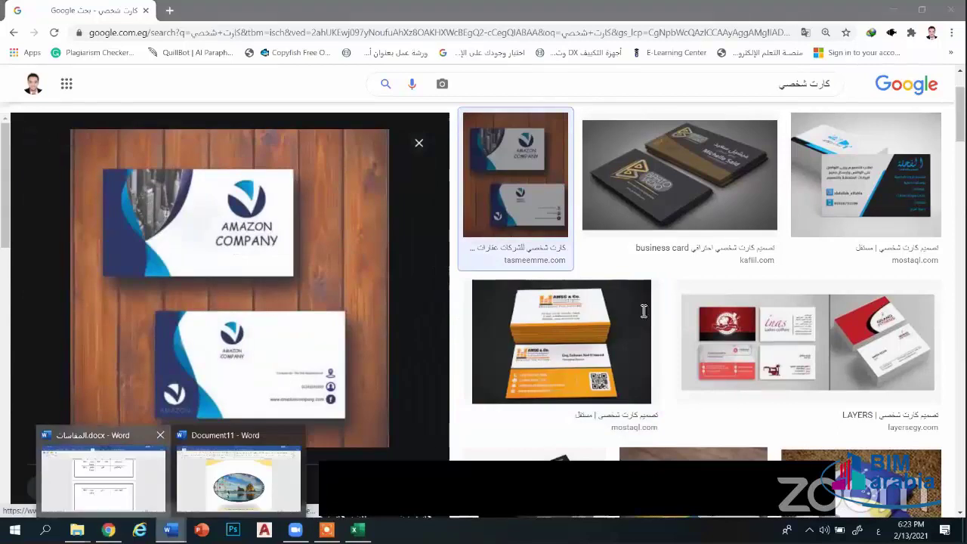
left_click(104, 476)
scroll(607, 221, "up", 2)
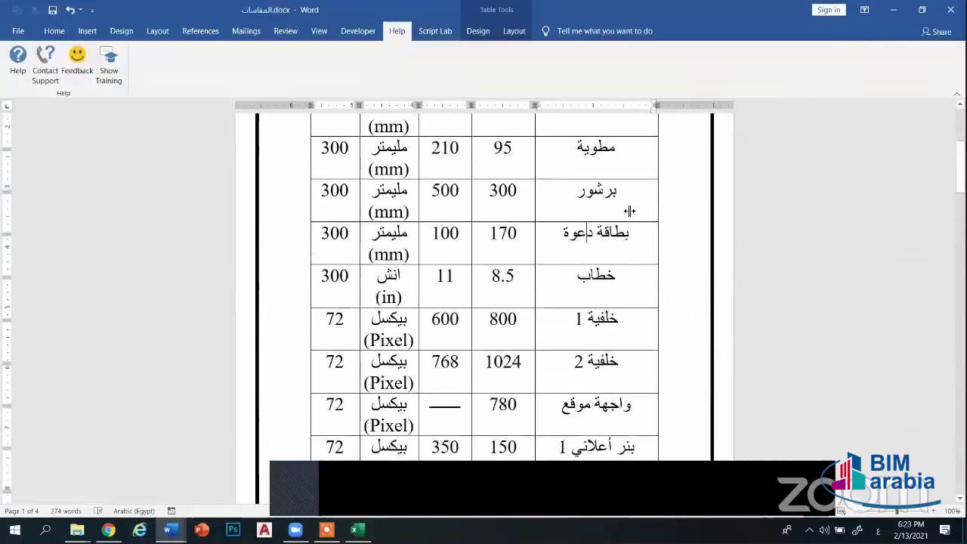
scroll(421, 216, "up", 3)
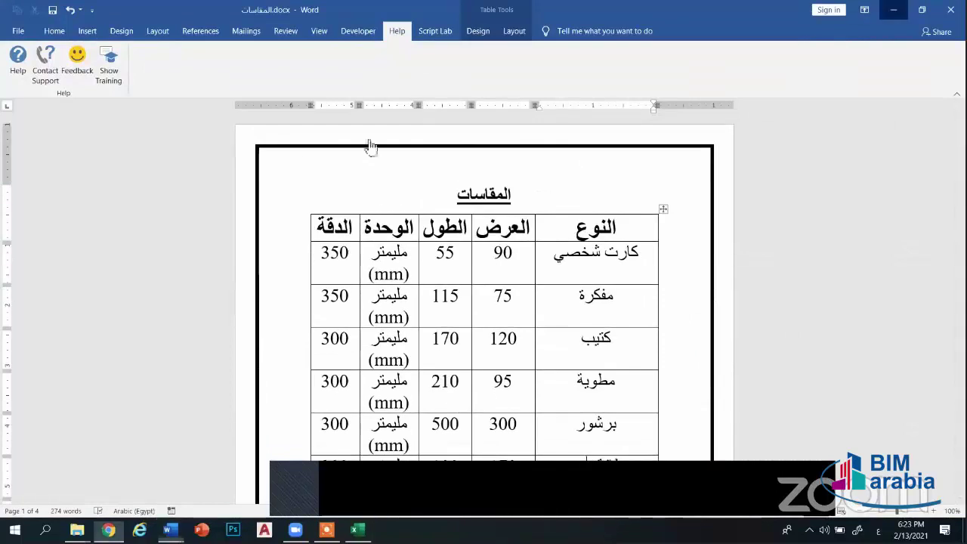
key("alt+Tab")
left_click(419, 143)
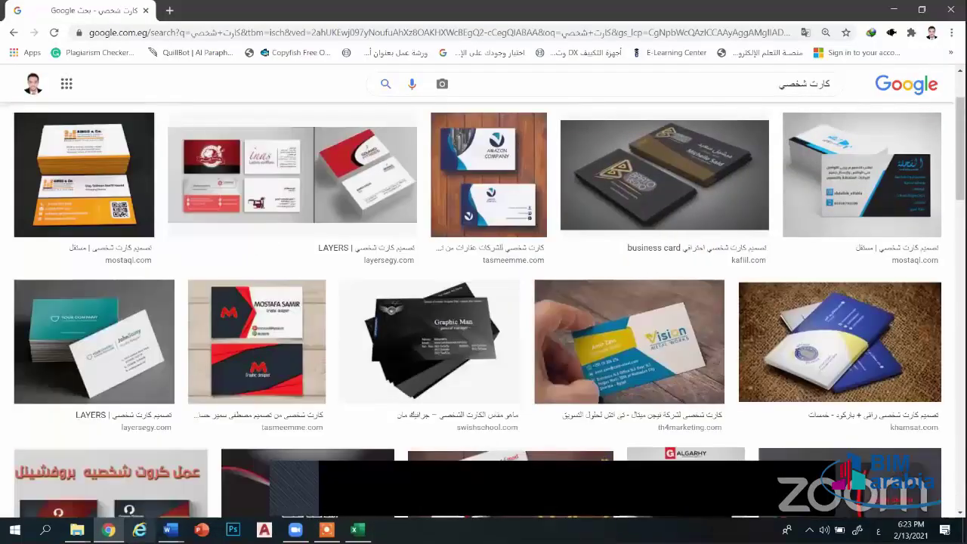
Search Google Images for invitation cards, "بطاقة دعوة"
left_click(170, 529)
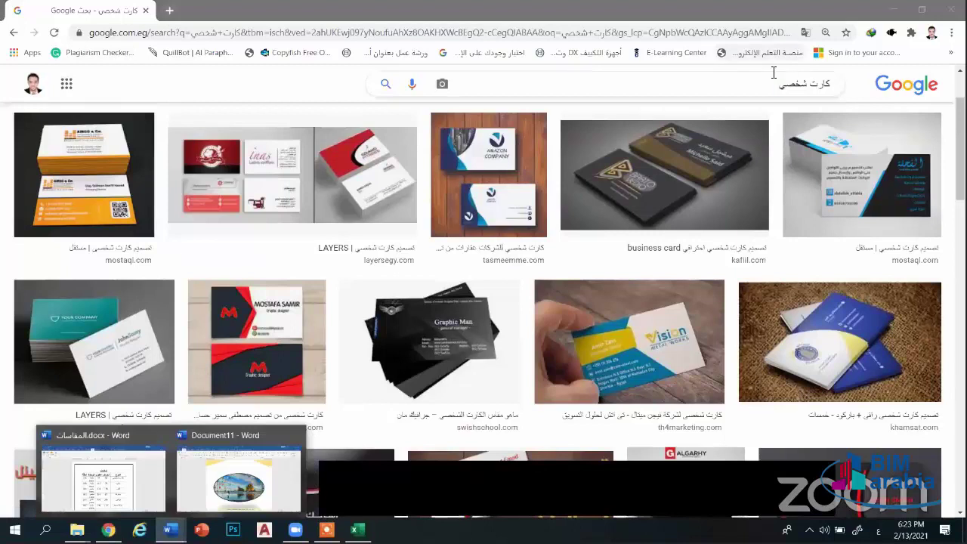
left_click_drag(778, 84, 813, 89)
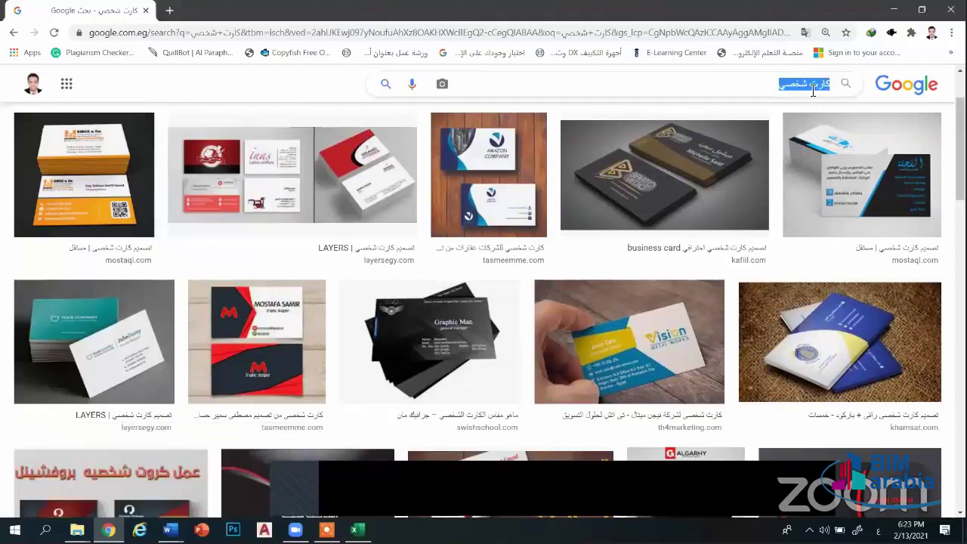
type("دعوة")
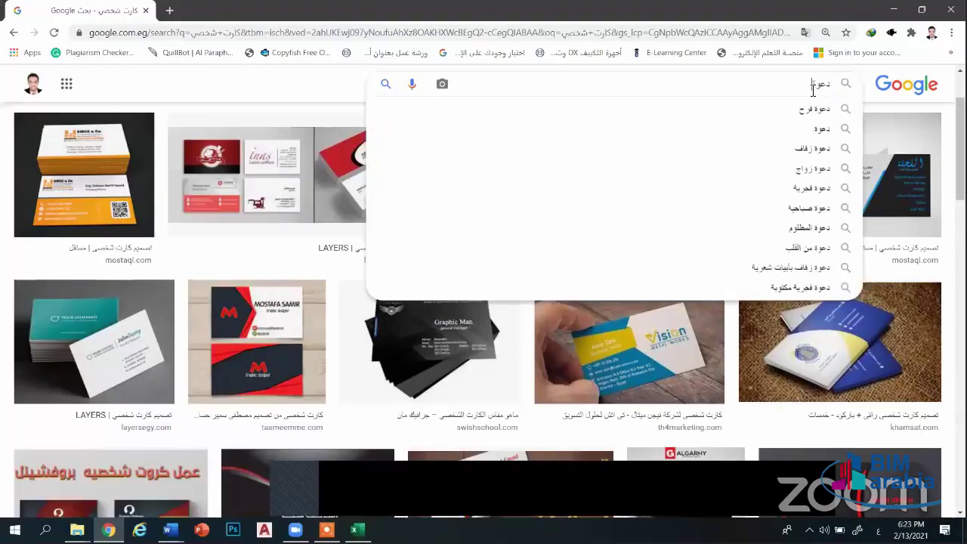
key("BackSpace")
key("BackSpace")
key("BackSpace")
key("BackSpace")
type("بطاق")
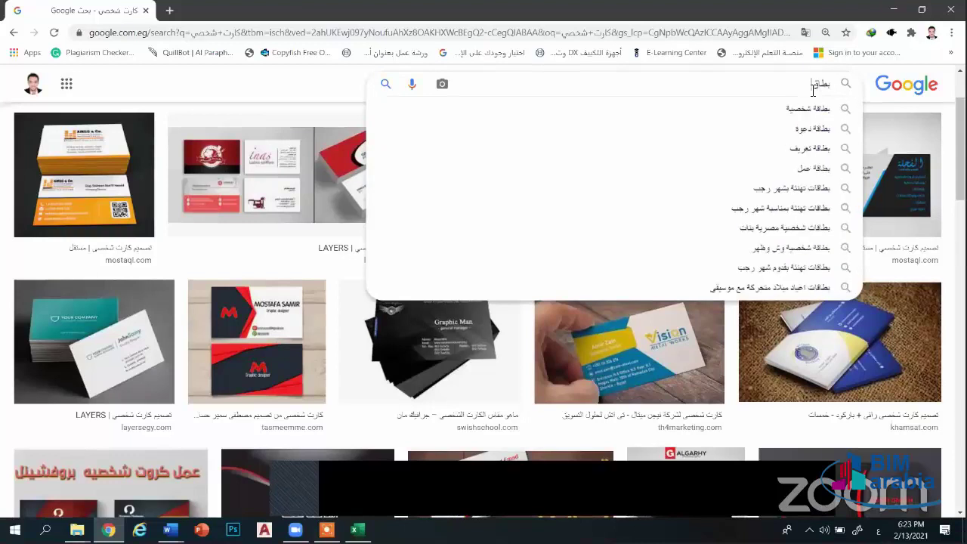
type("ة دعوة")
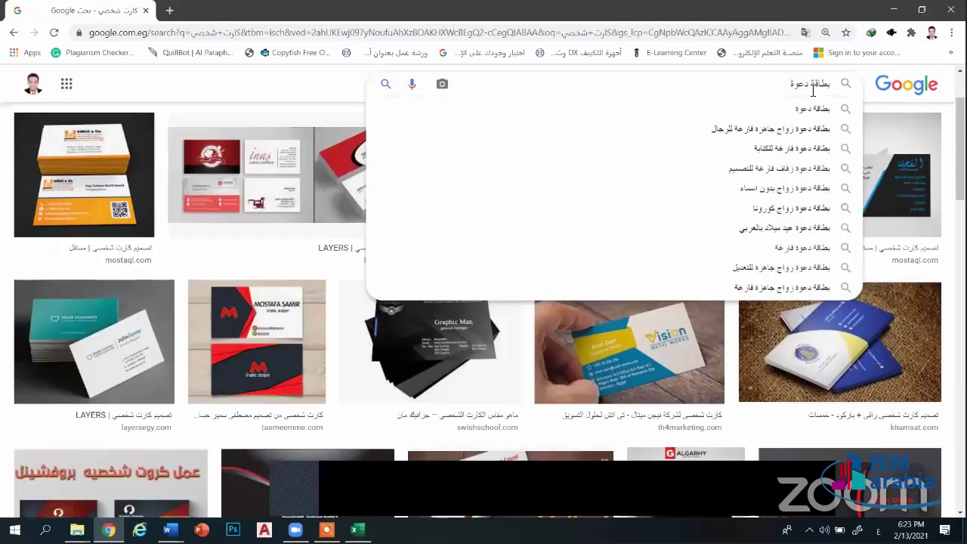
key("Return")
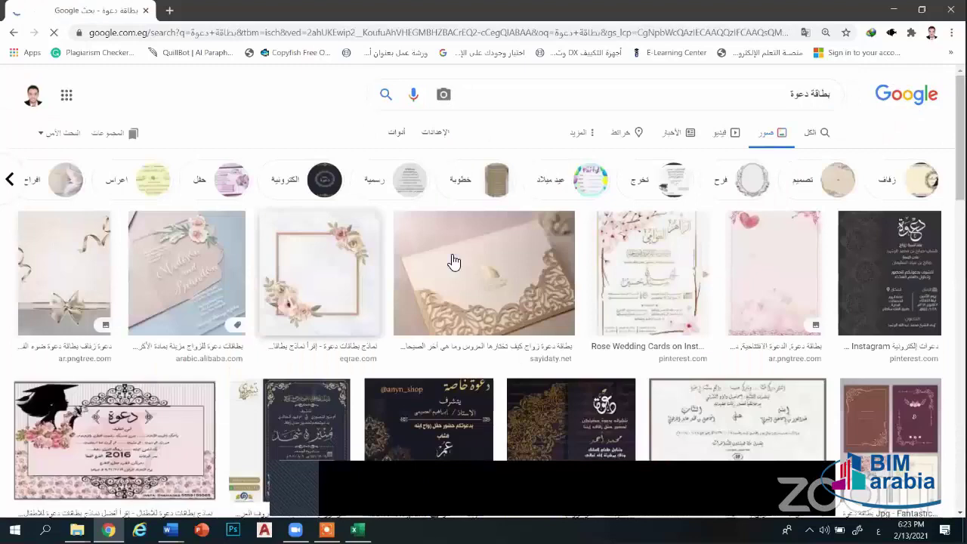
Preview the framed floral invitation and the Rose Wedding Cards invitation
scroll(453, 262, "down", 1)
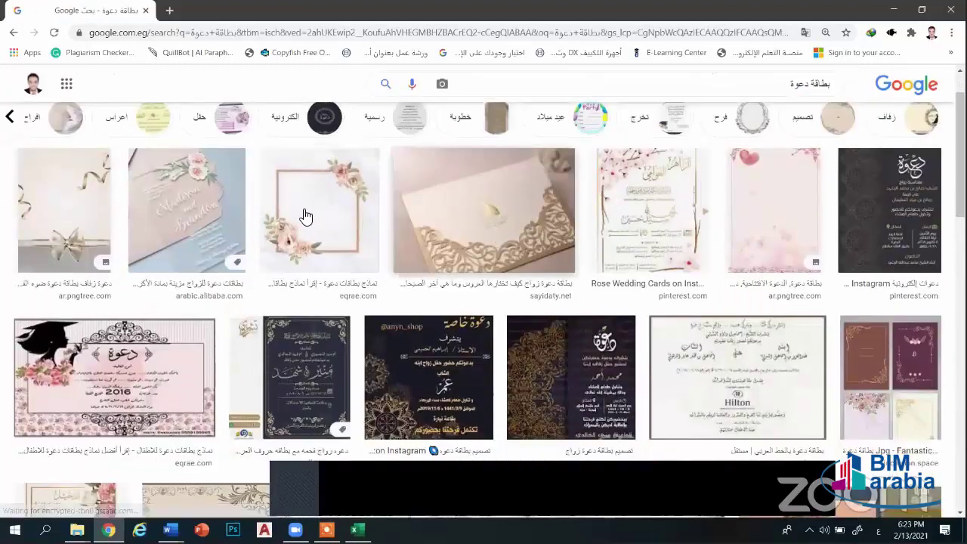
left_click(320, 236)
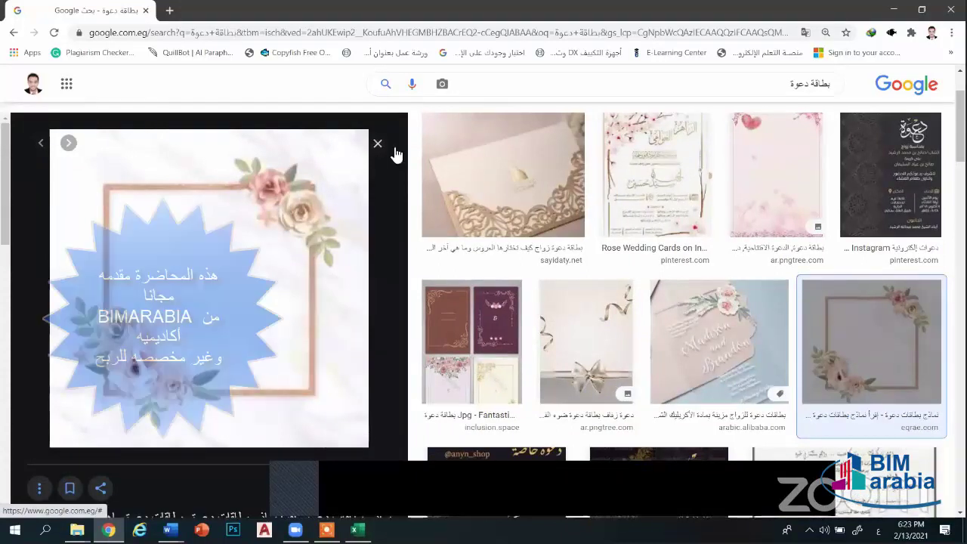
left_click(635, 178)
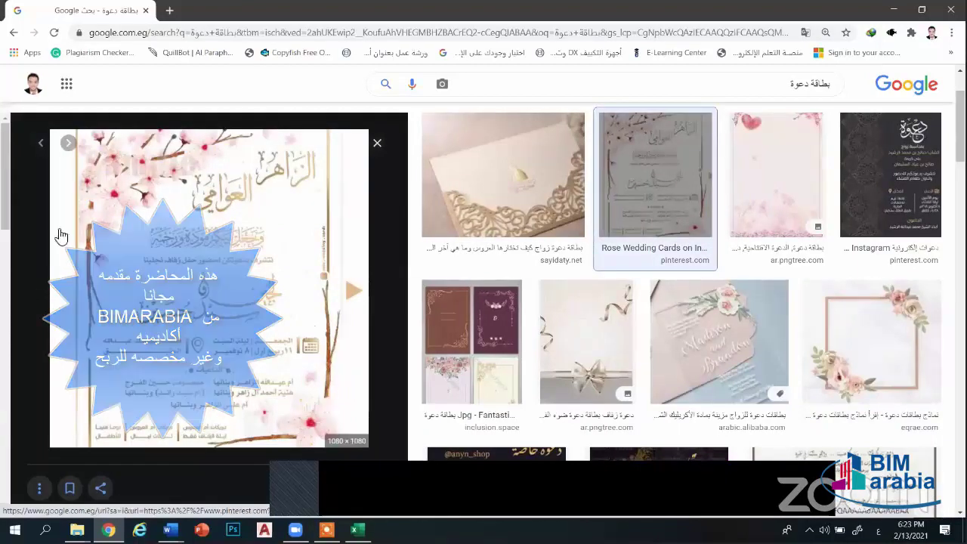
scroll(574, 320, "down", 3)
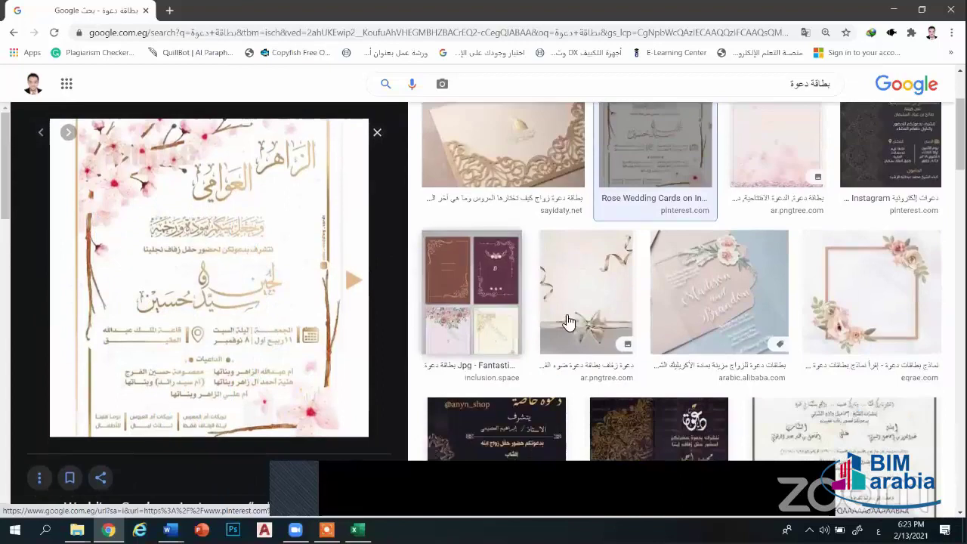
scroll(571, 295, "up", 3)
scroll(529, 242, "up", 3)
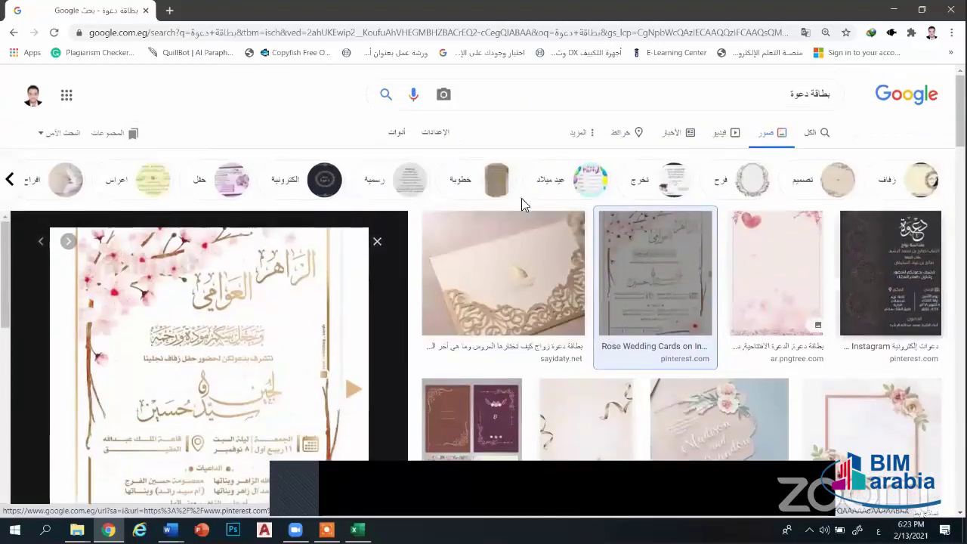
scroll(257, 280, "down", 3)
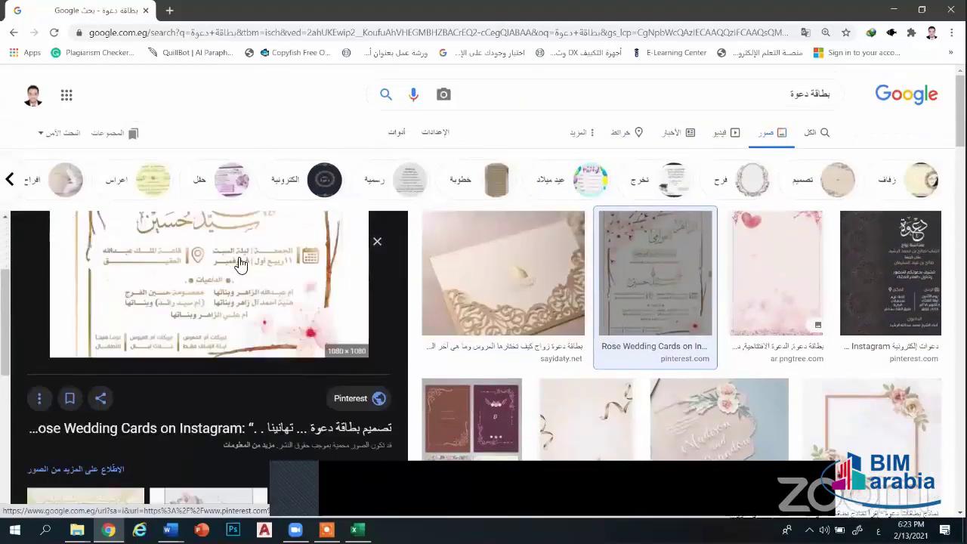
scroll(247, 318, "up", 3)
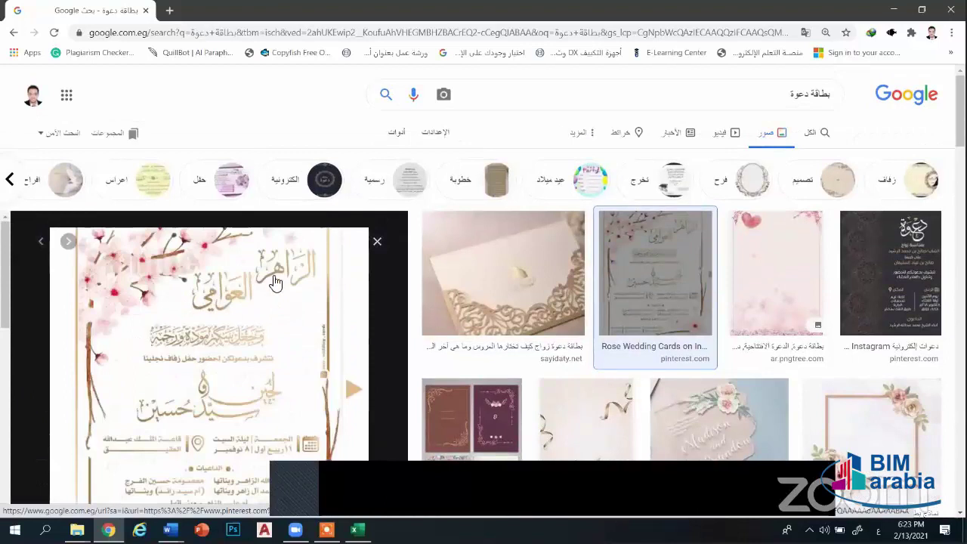
Preview the brown and purple floral cards and the pink invitation, then close the preview
left_click(471, 412)
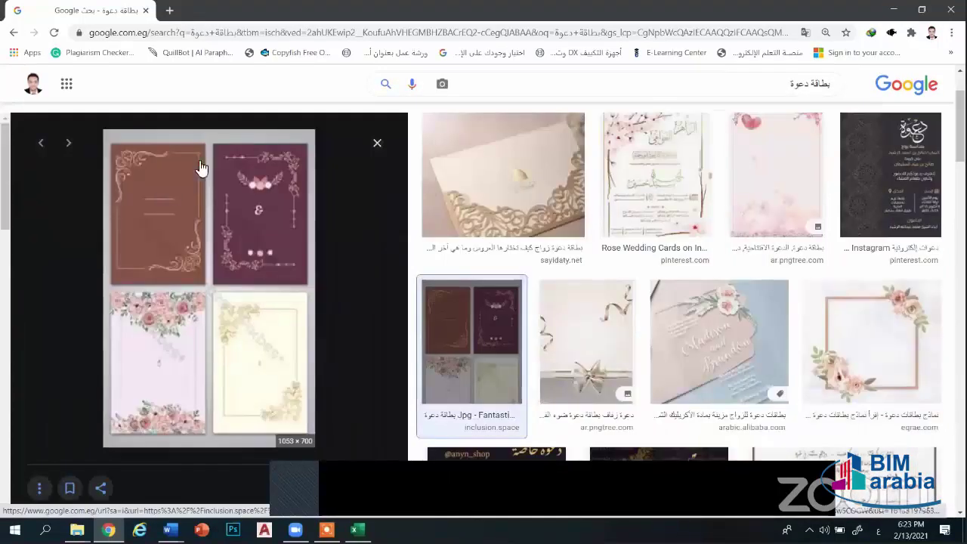
scroll(779, 290, "down", 1)
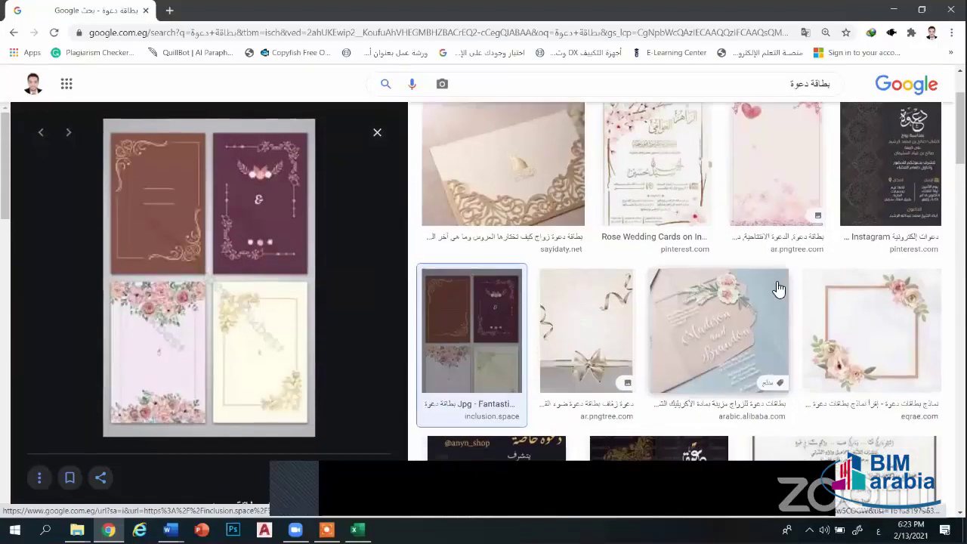
scroll(780, 289, "down", 5)
scroll(616, 222, "down", 1)
left_click(616, 222)
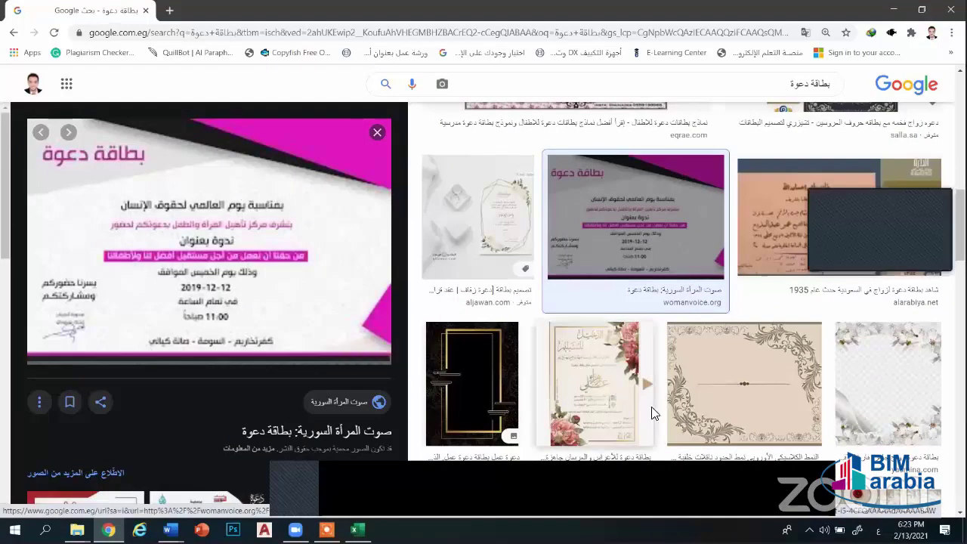
scroll(685, 341, "down", 3)
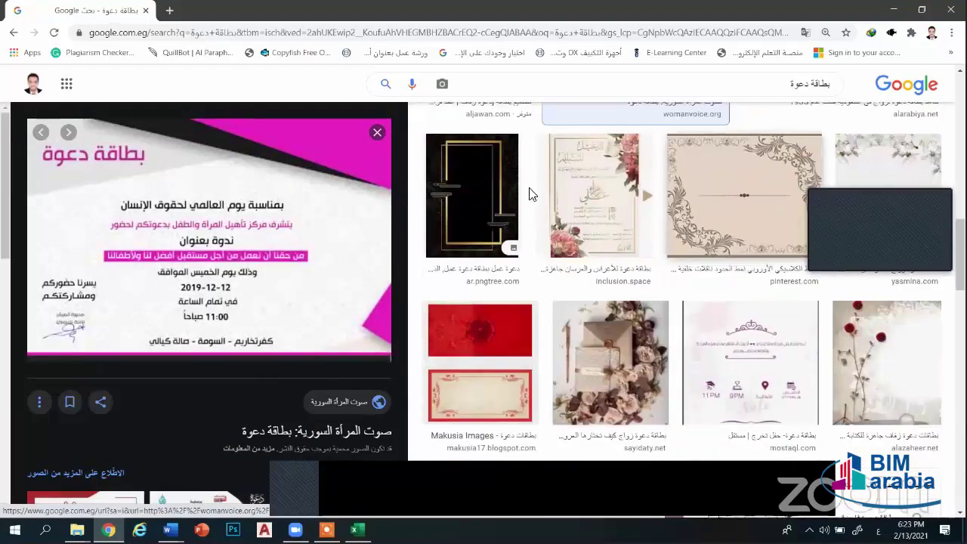
scroll(731, 321, "down", 2)
scroll(731, 321, "down", 2)
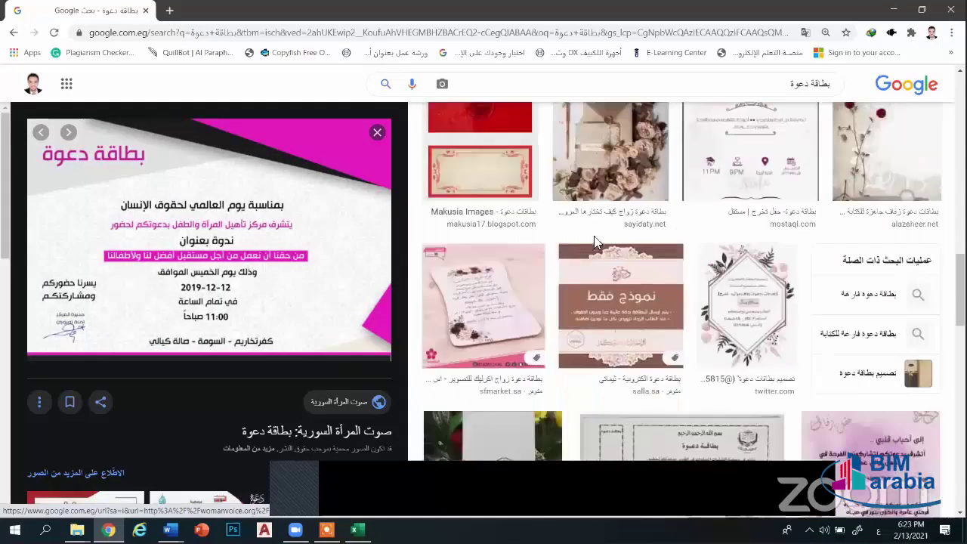
scroll(593, 291, "down", 3)
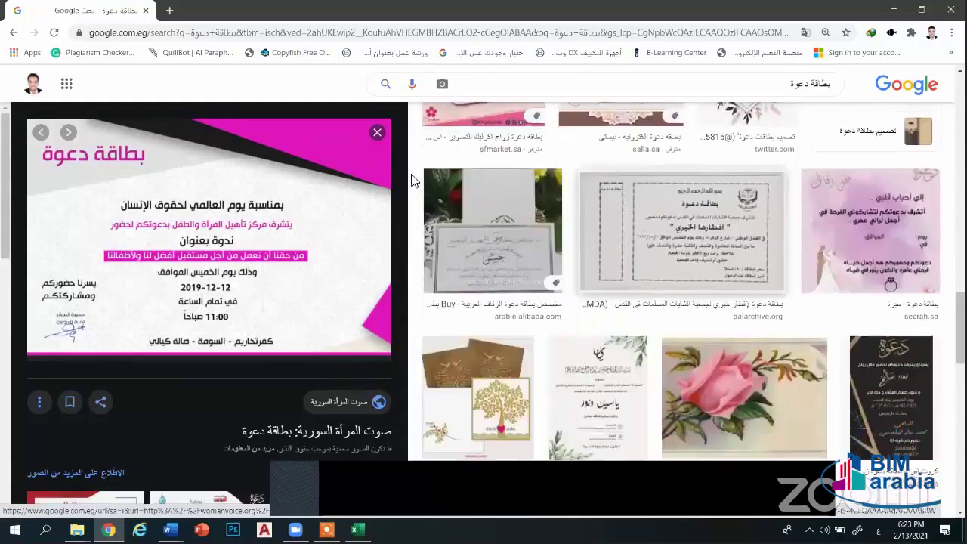
scroll(415, 179, "down", 3)
left_click(378, 132)
Replace the query with "شهادات التقدير" and run the certificates search
scroll(772, 104, "up", 5)
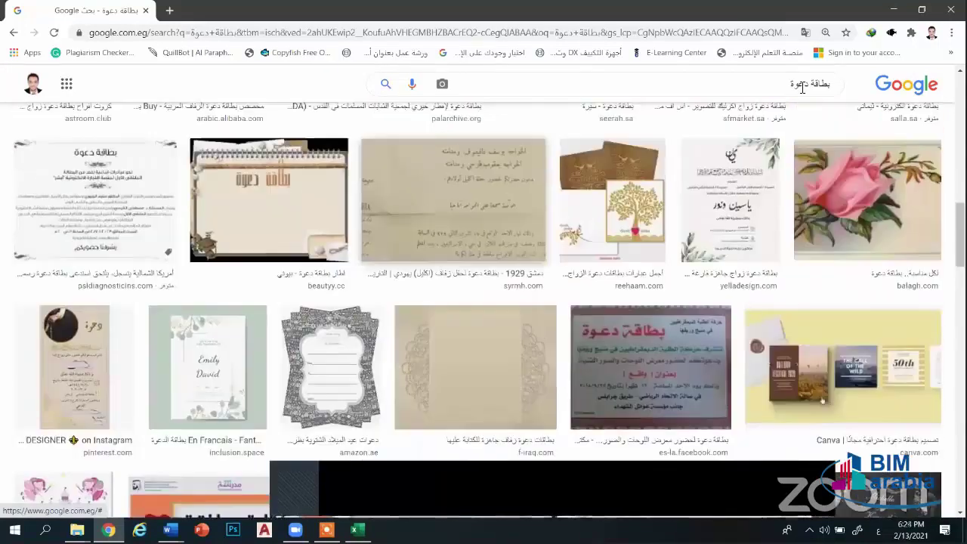
scroll(801, 87, "up", 3)
double_click(799, 84)
type("شأ")
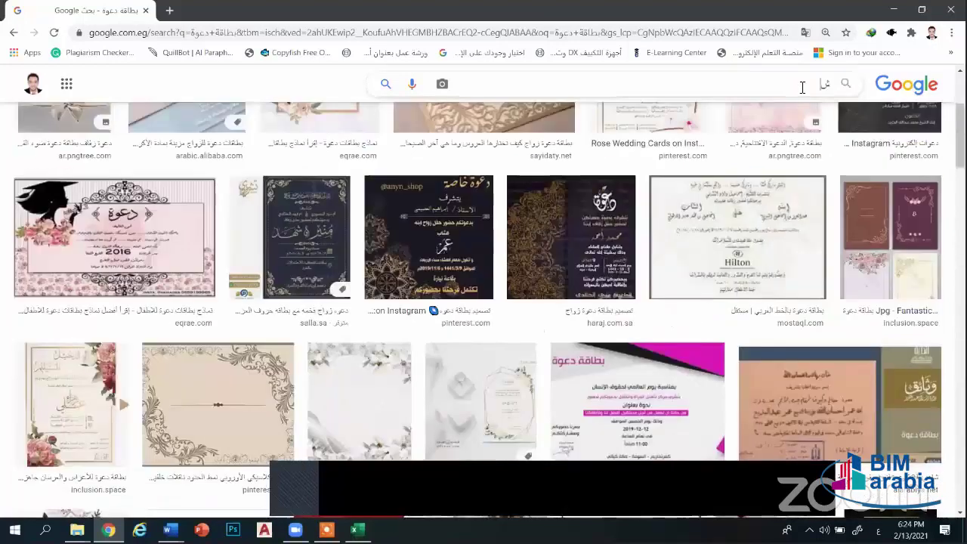
type("هادات الشا")
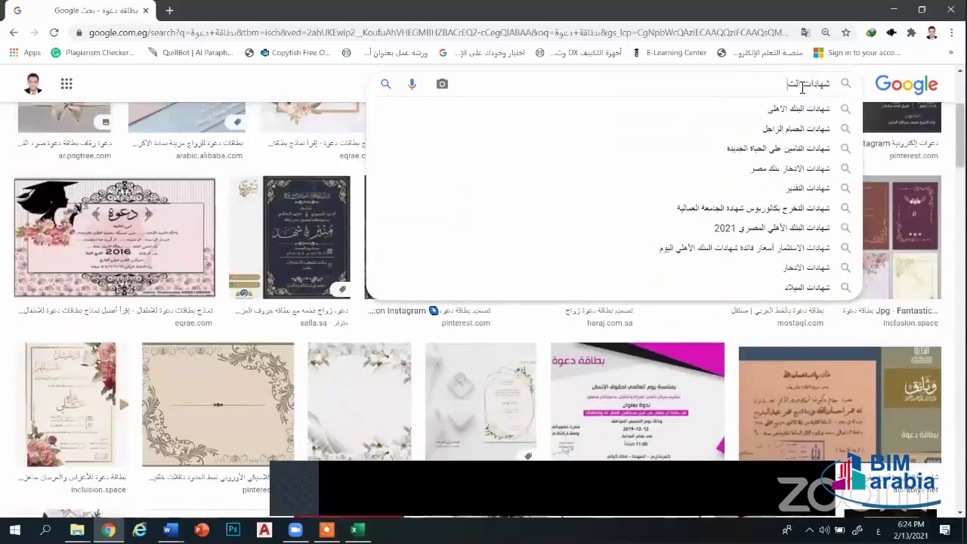
key("BackSpace")
key("BackSpace")
type("تقدير")
key("Return")
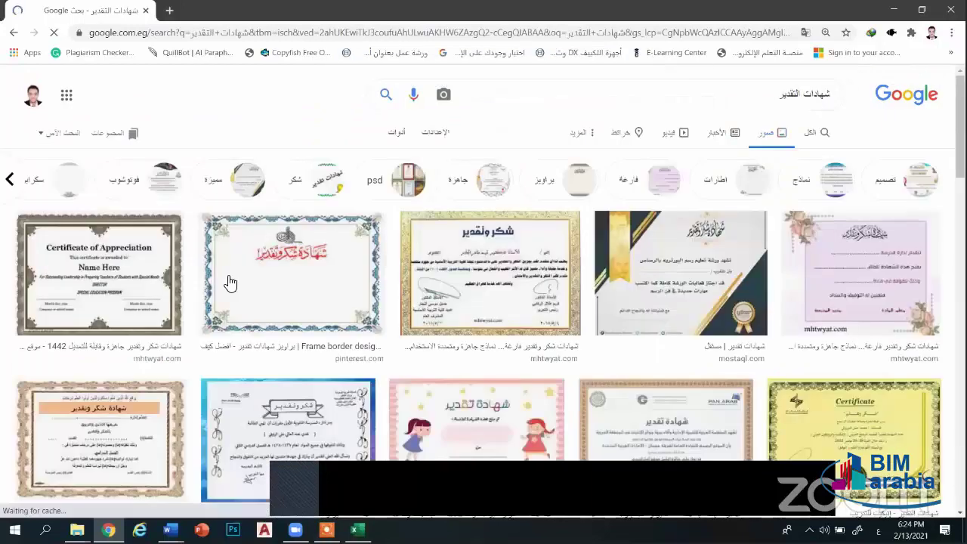
Browse the certificate results, preview the 2019 graduation certificate, then return to Word's Document11
scroll(408, 249, "down", 3)
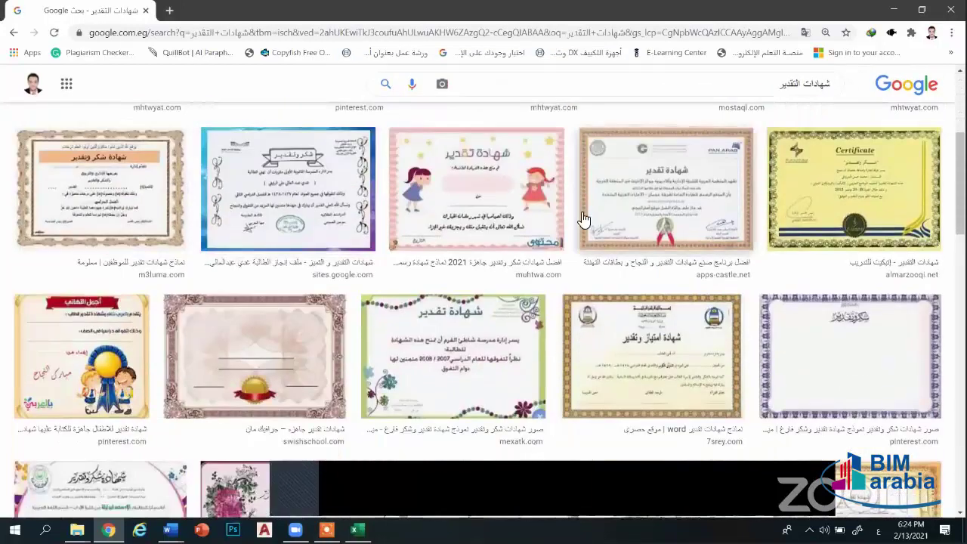
scroll(582, 218, "down", 2)
scroll(613, 225, "down", 2)
scroll(312, 206, "down", 2)
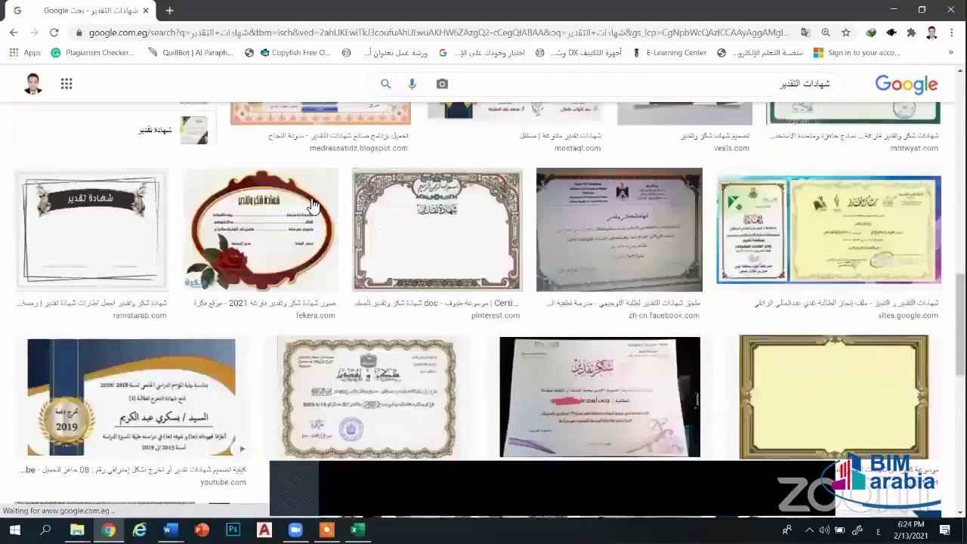
scroll(313, 205, "down", 3)
left_click(129, 219)
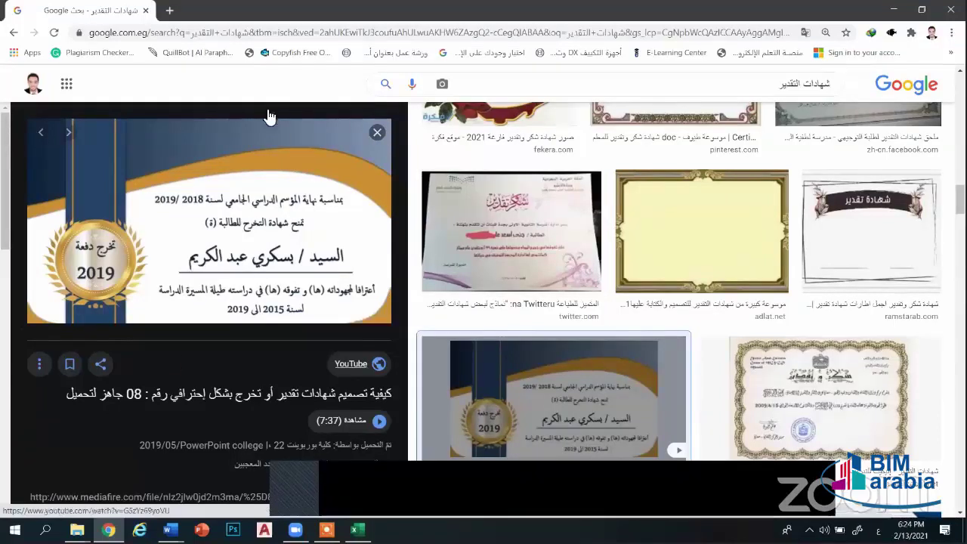
left_click(378, 133)
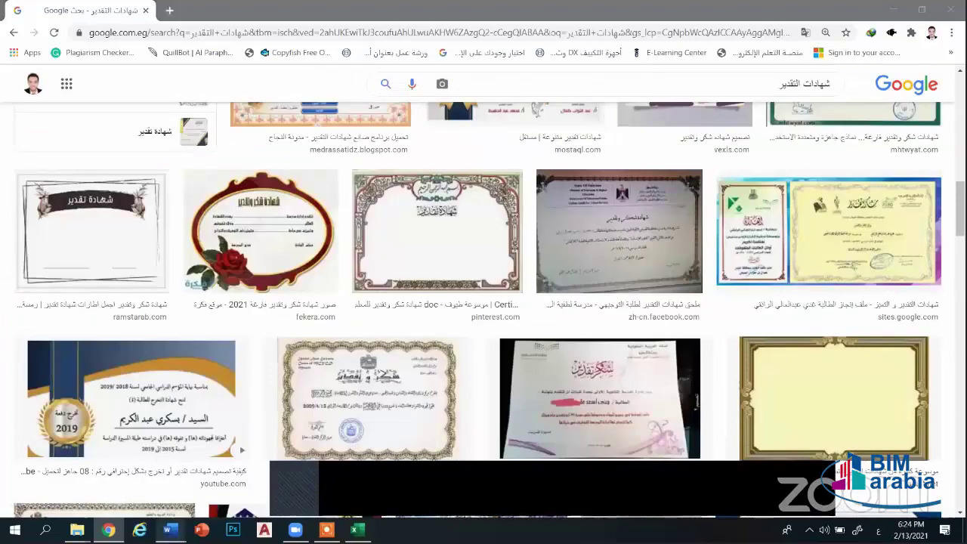
mouse_move(171, 528)
left_click(249, 495)
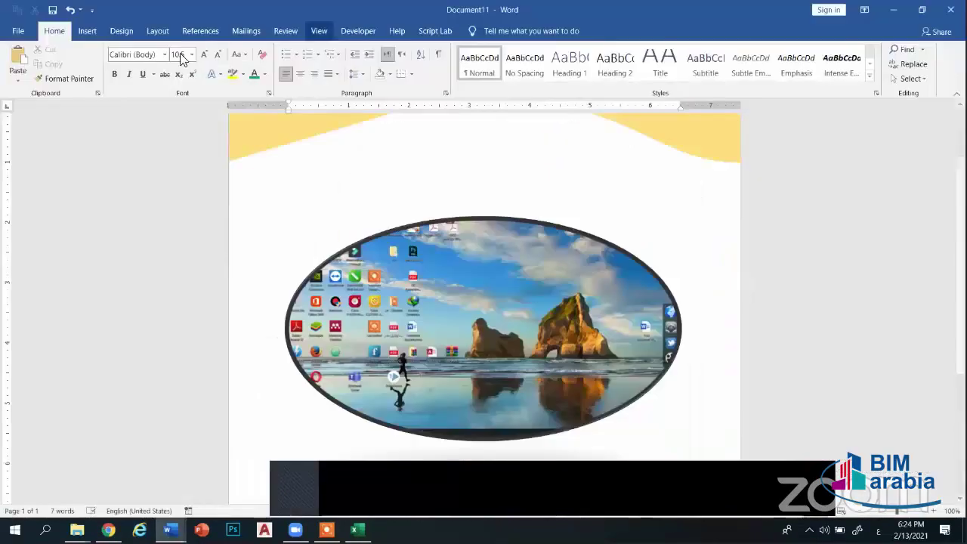
Draw an oval above the photo and use Edit Points to bend it into a curve
left_click(87, 30)
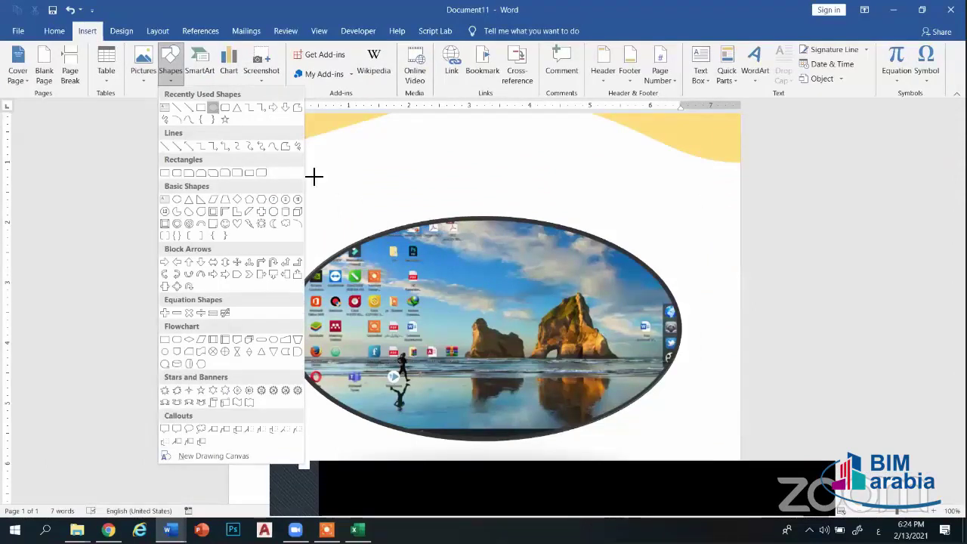
left_click_drag(361, 154, 621, 260)
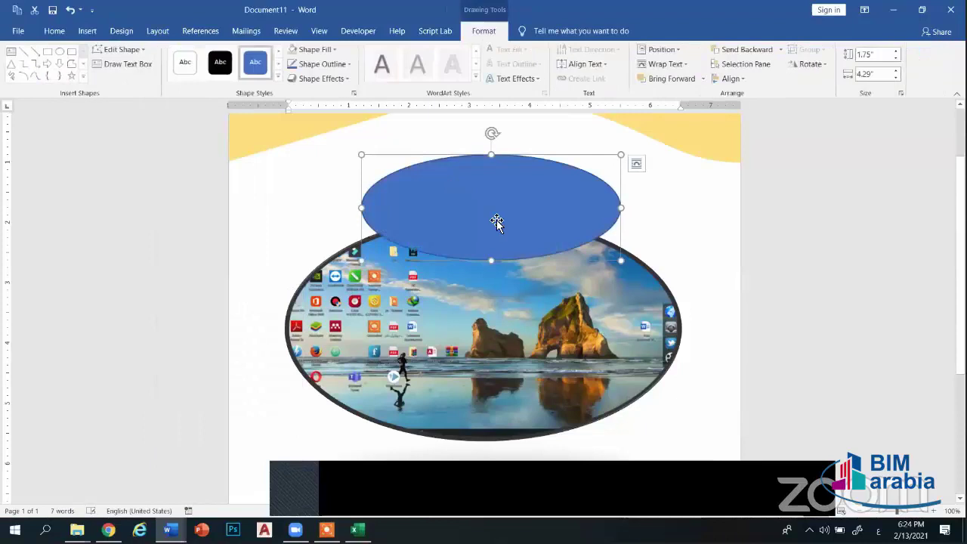
right_click(504, 212)
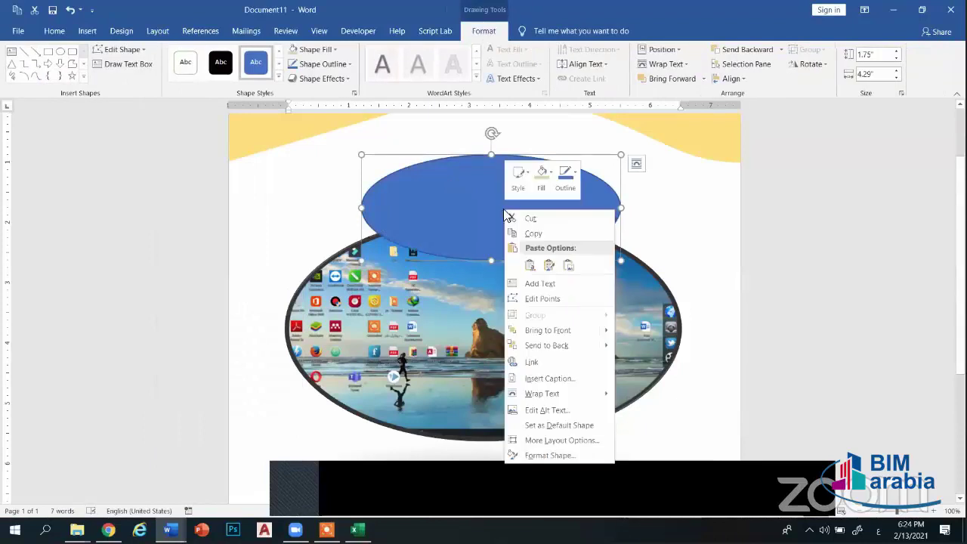
left_click(555, 299)
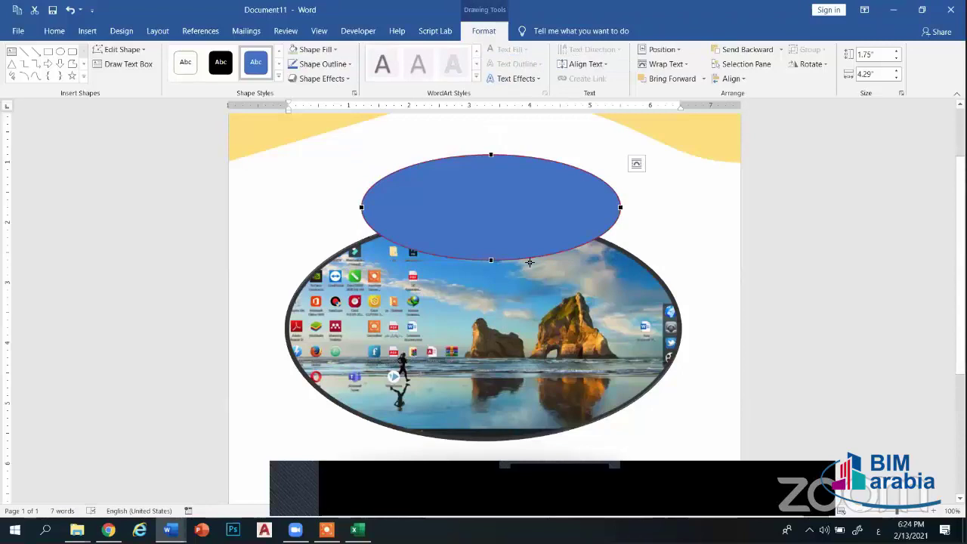
left_click_drag(530, 262, 506, 203)
left_click_drag(436, 178, 435, 176)
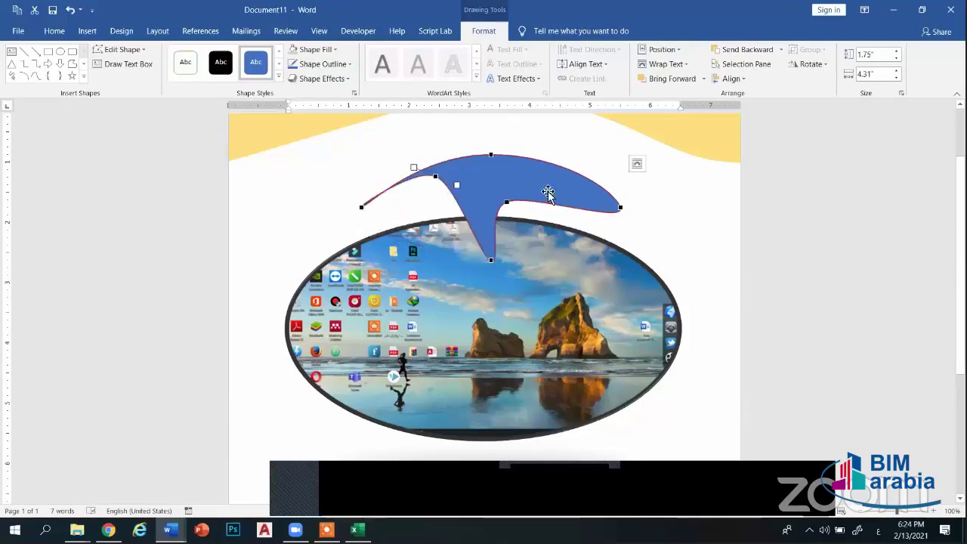
left_click_drag(490, 189, 481, 173)
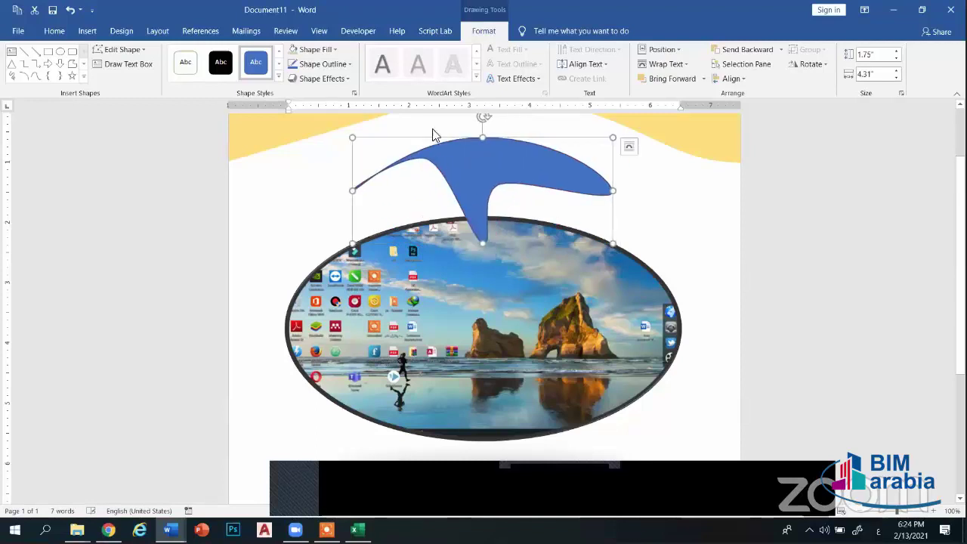
Set the curve to No Fill and stretch it to about 2.81" tall and 6.66" wide
left_click(332, 51)
left_click(324, 157)
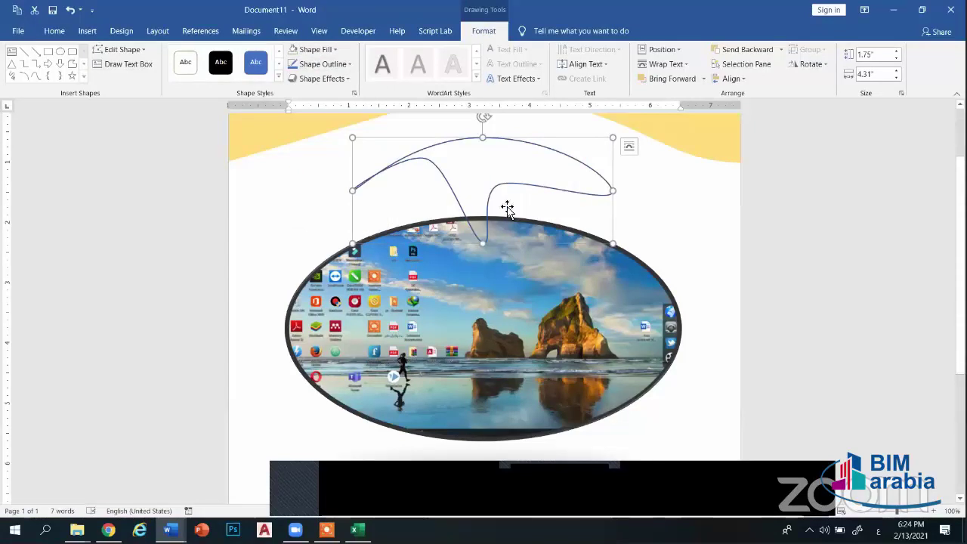
left_click_drag(507, 209, 532, 381)
scroll(531, 381, "down", 2)
scroll(559, 265, "down", 3)
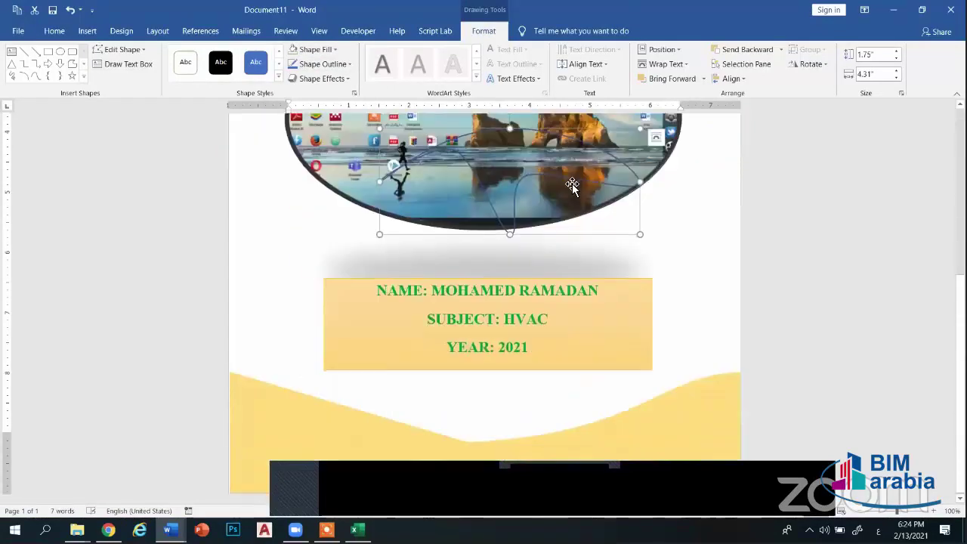
mouse_move(572, 185)
left_mouse_down()
mouse_move(536, 316)
mouse_move(517, 314)
left_mouse_up()
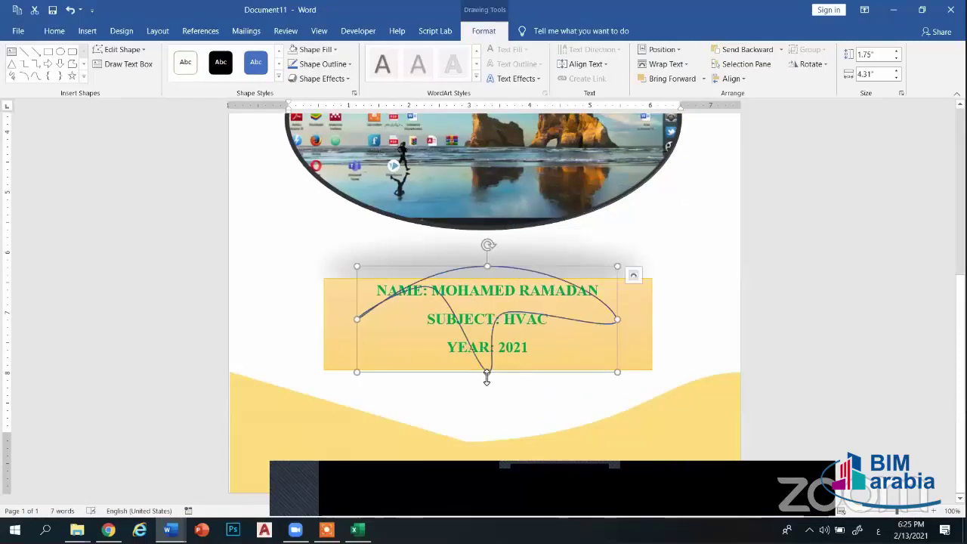
left_click_drag(487, 374, 488, 436)
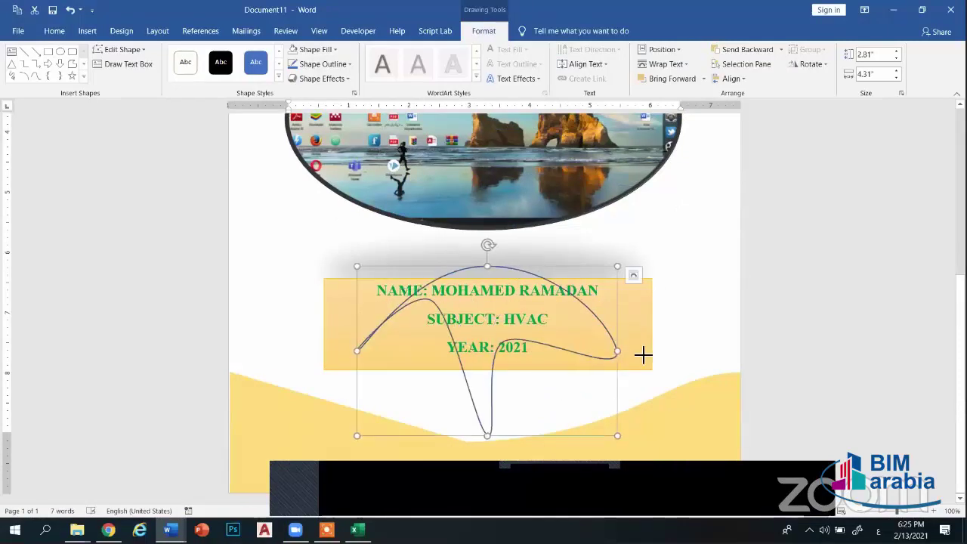
left_click_drag(643, 355, 680, 352)
left_click_drag(329, 355, 277, 351)
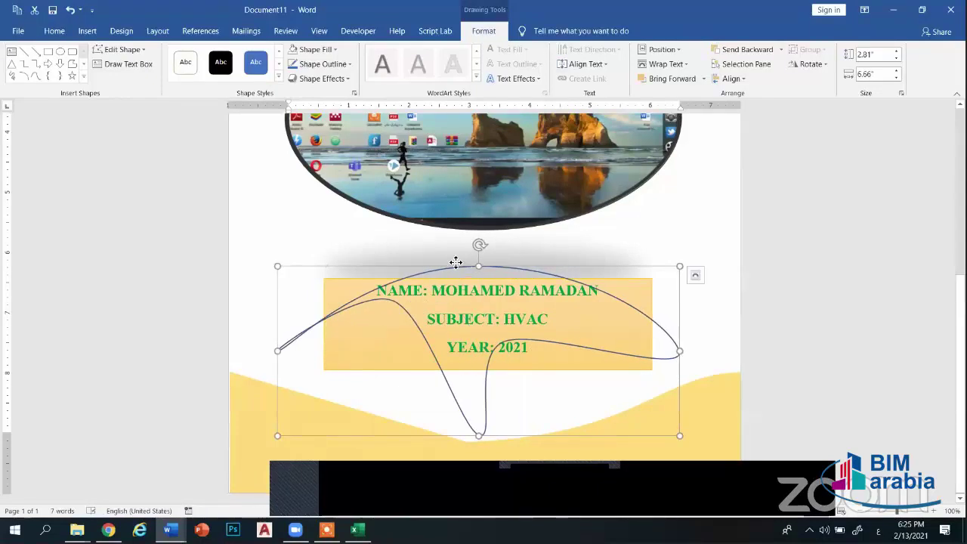
mouse_move(471, 266)
left_mouse_down()
mouse_move(451, 265)
mouse_move(406, 371)
left_mouse_up()
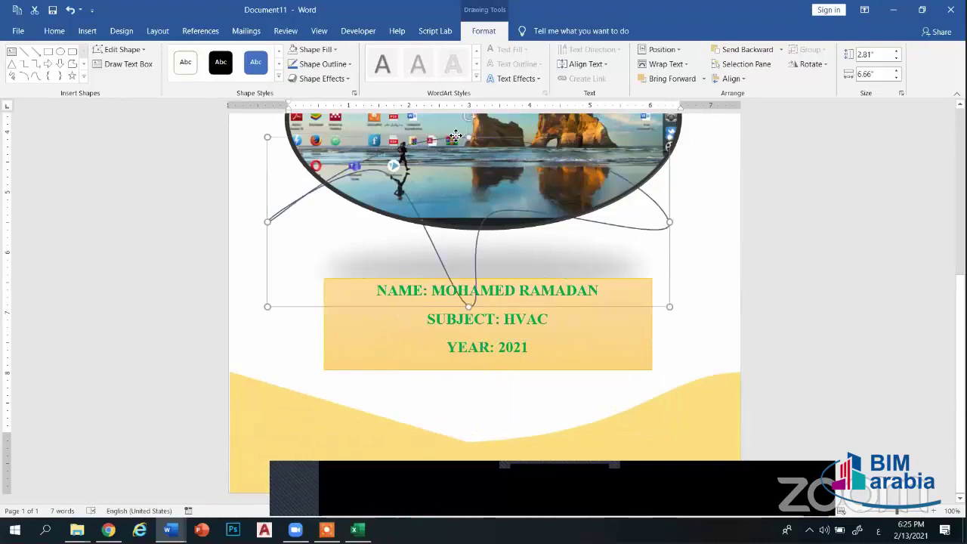
Move the curve onto the yellow header and shrink it to 1.42" by 3.33"
scroll(449, 414, "up", 2)
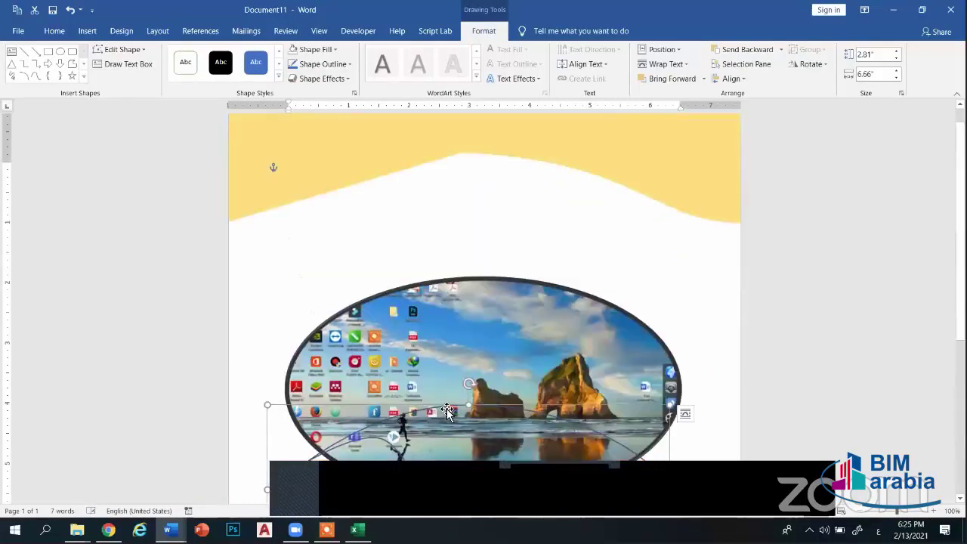
left_click_drag(448, 412, 498, 152)
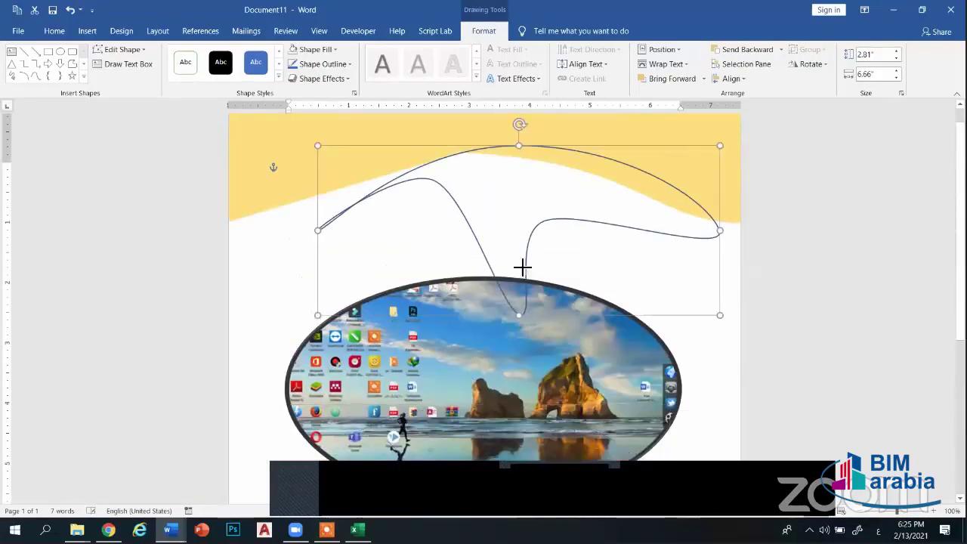
left_click_drag(522, 266, 520, 232)
mouse_move(727, 193)
left_mouse_down()
mouse_move(519, 188)
mouse_move(633, 224)
left_mouse_up()
left_click(628, 242)
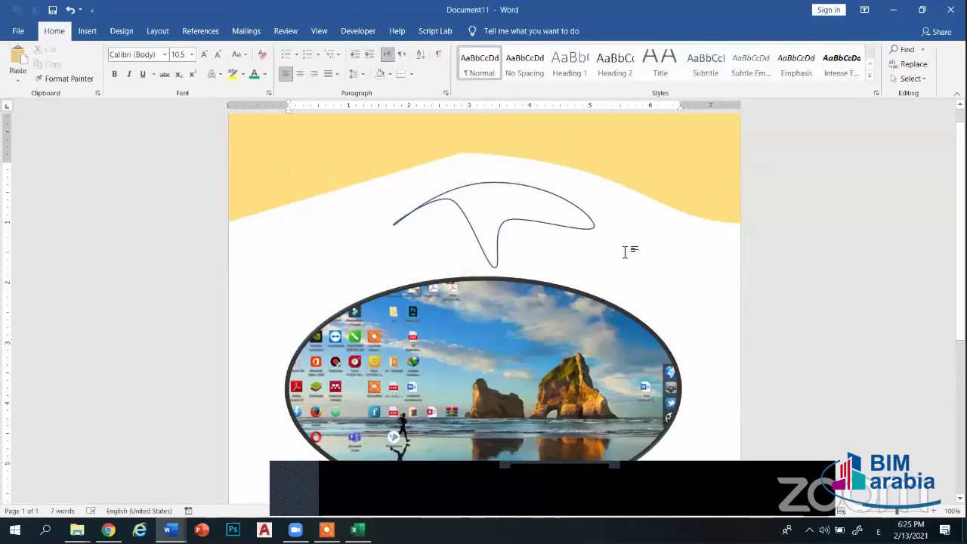
key("ctrl+p")
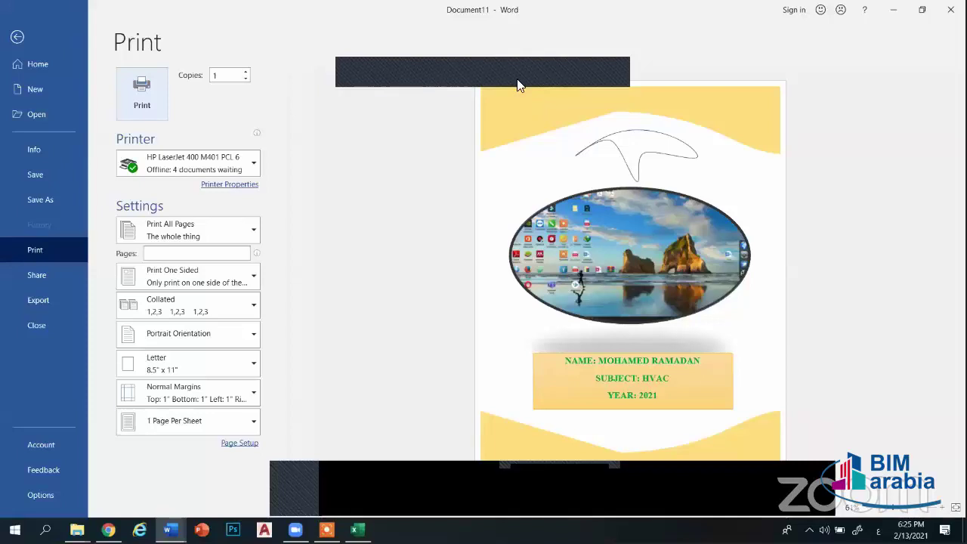
key("Escape")
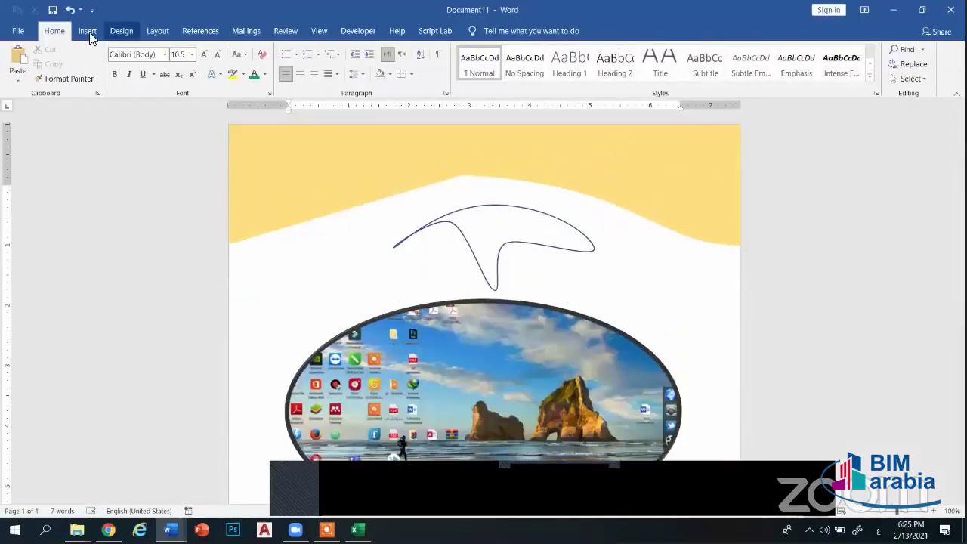
left_click(87, 31)
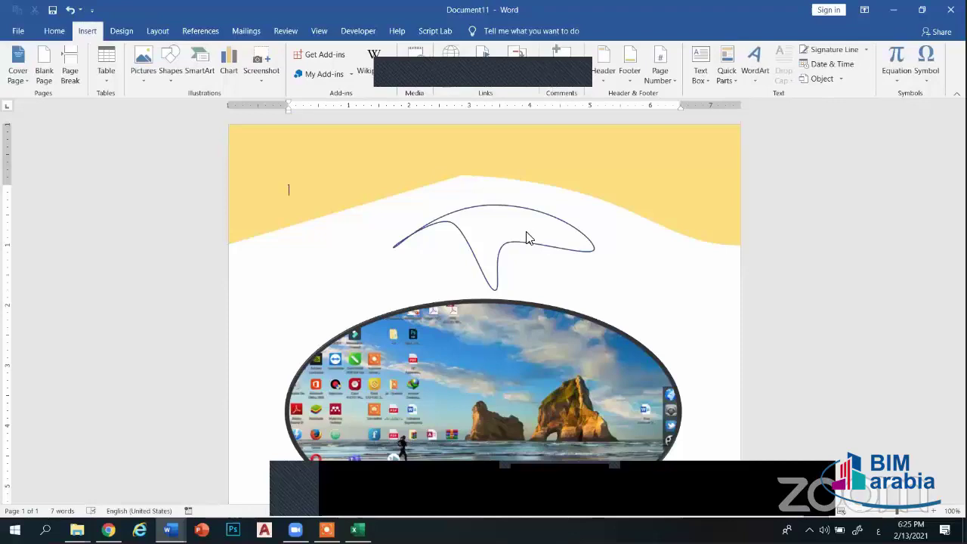
left_click(173, 82)
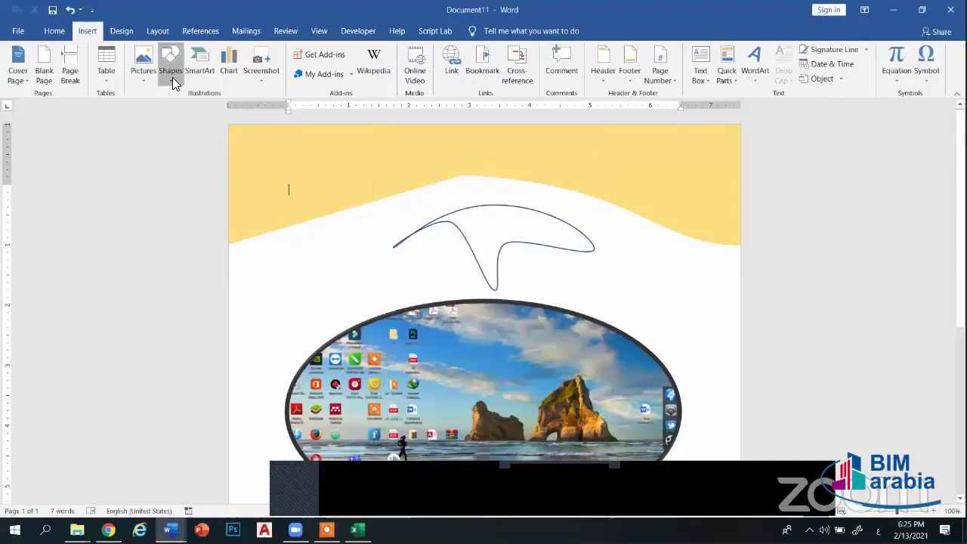
left_click(380, 217)
left_click(121, 31)
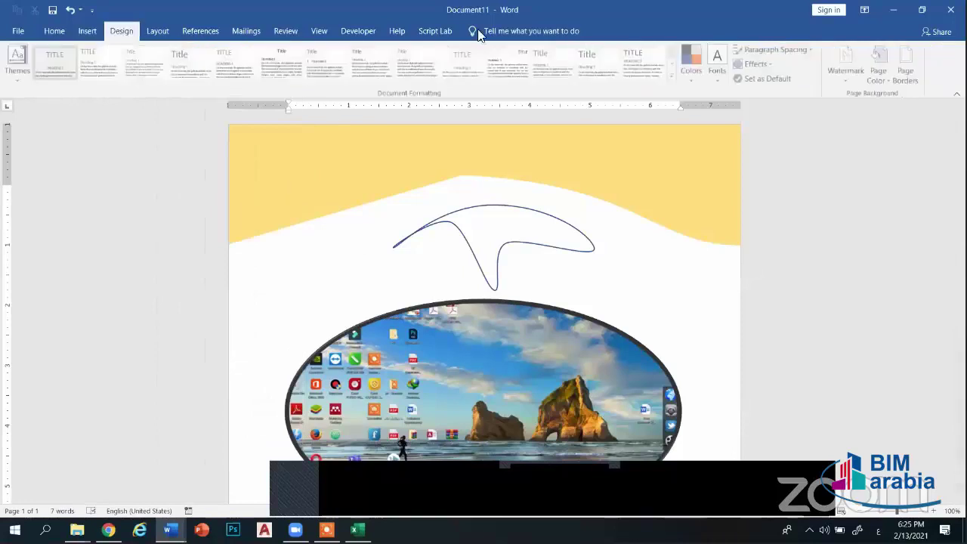
left_click(887, 82)
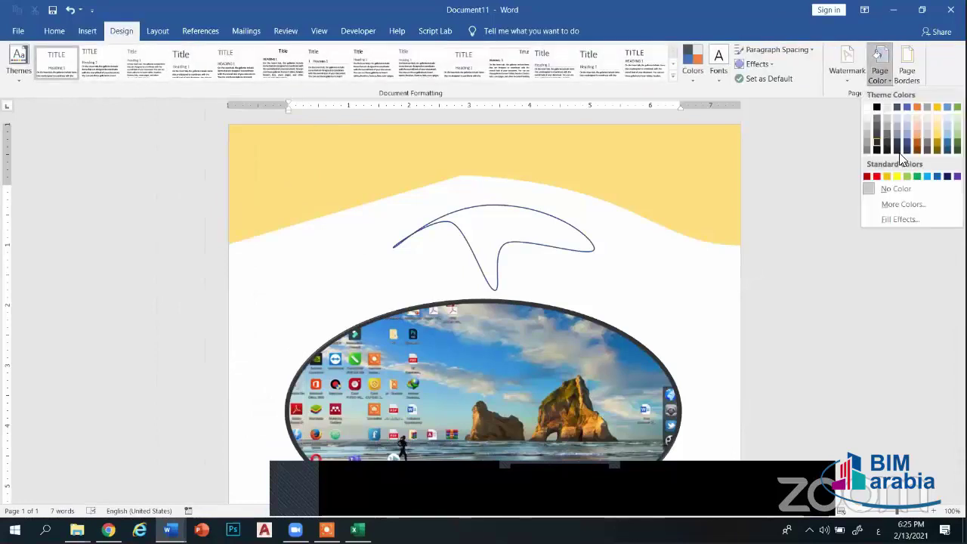
left_click(851, 80)
left_click(851, 81)
left_click(626, 262)
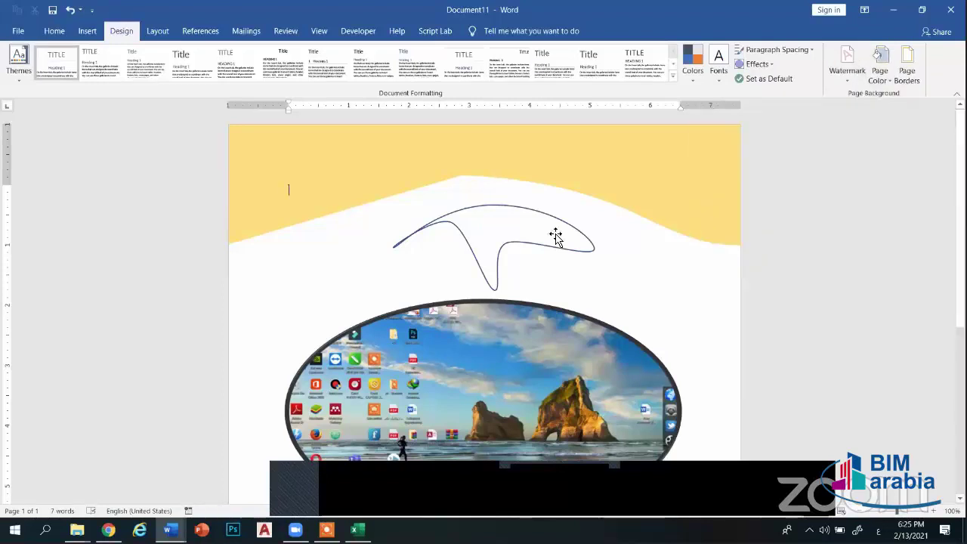
left_click(156, 31)
left_click(86, 79)
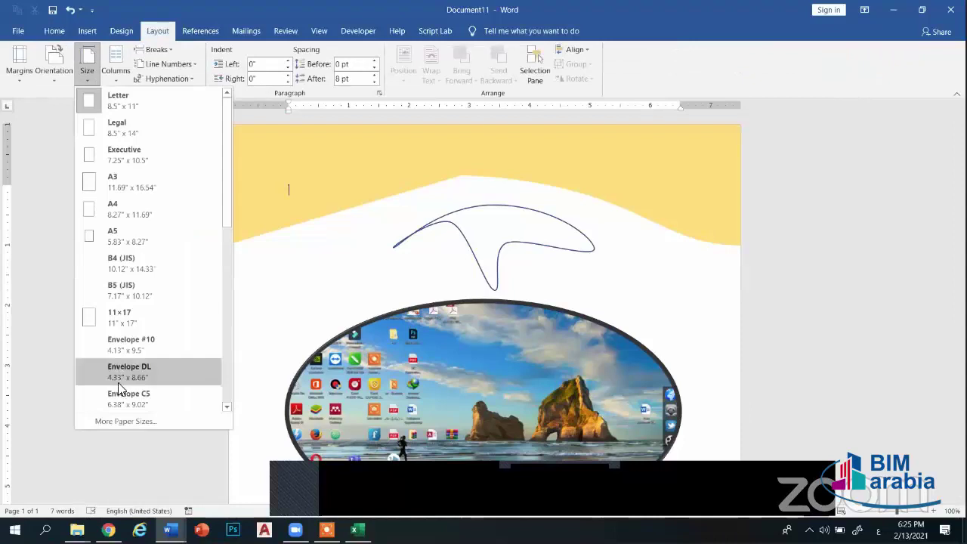
left_click(139, 425)
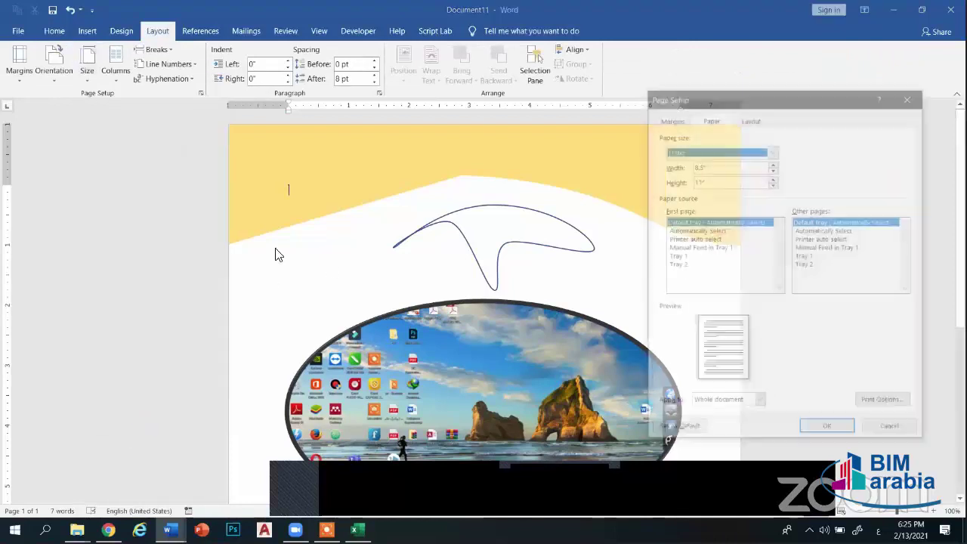
left_click(711, 167)
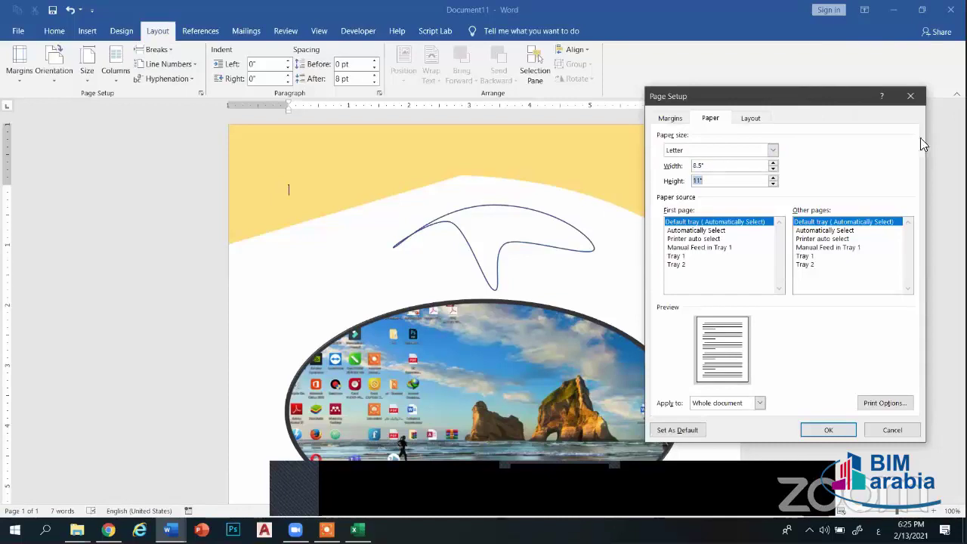
left_click(910, 96)
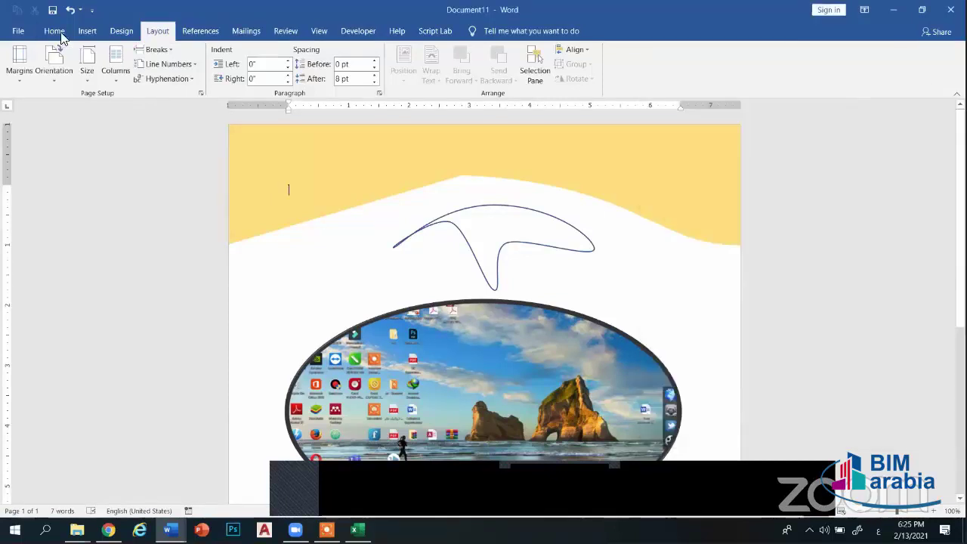
left_click(15, 31)
left_click(43, 495)
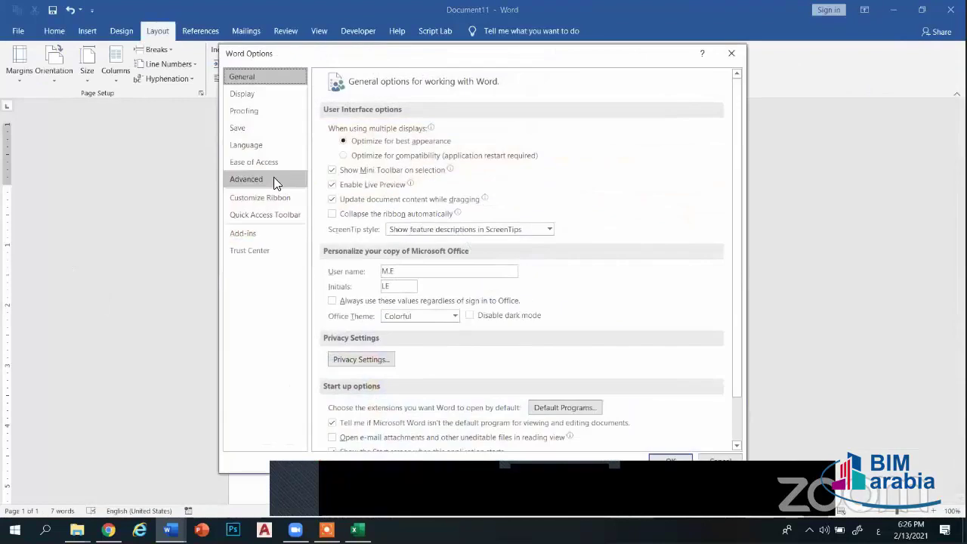
left_click(274, 177)
scroll(464, 283, "down", 5)
scroll(466, 284, "down", 4)
scroll(391, 318, "down", 4)
scroll(388, 312, "down", 4)
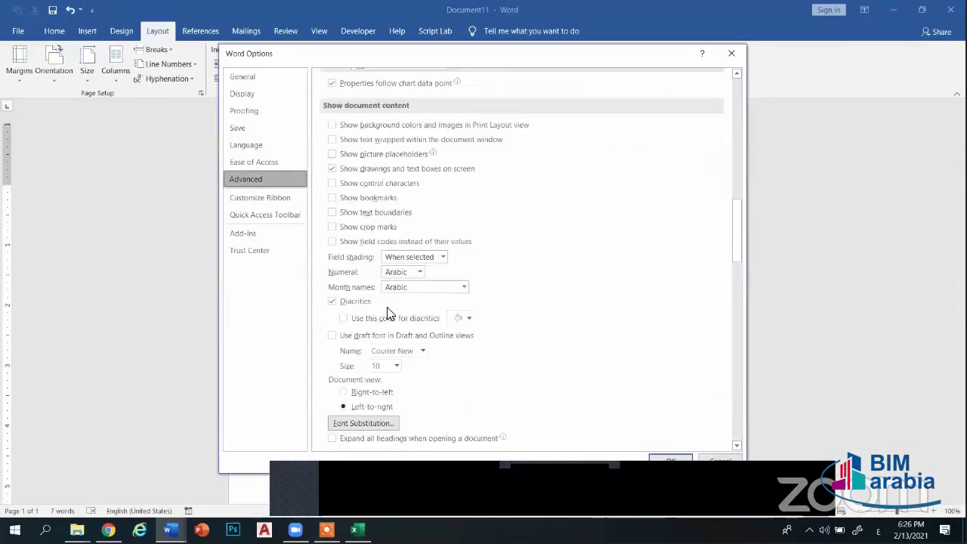
scroll(388, 313, "down", 7)
scroll(387, 319, "down", 4)
scroll(350, 168, "up", 4)
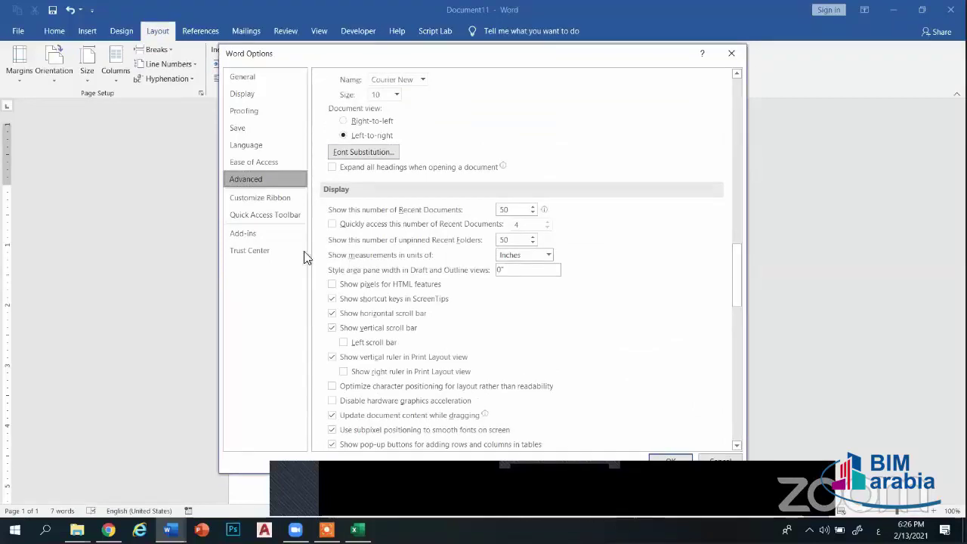
left_click(547, 257)
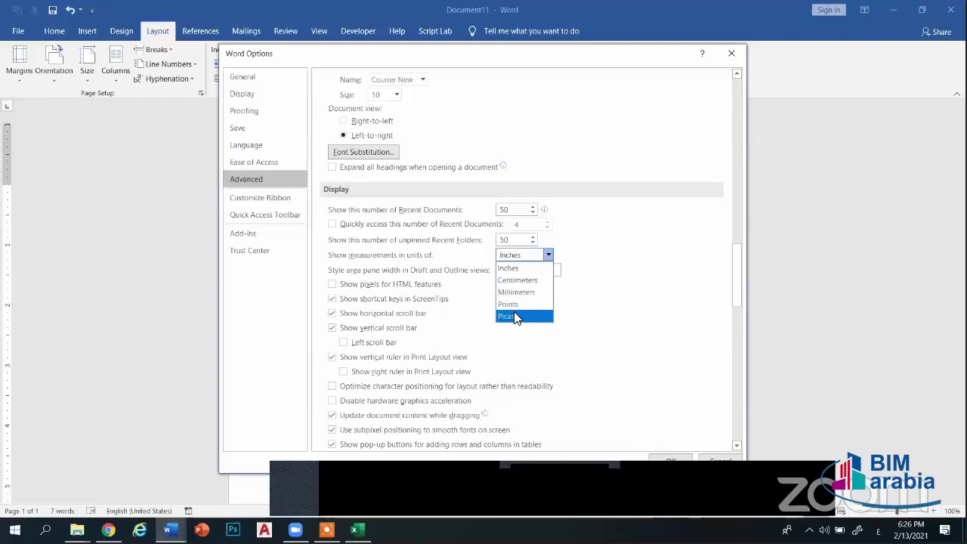
left_click(731, 55)
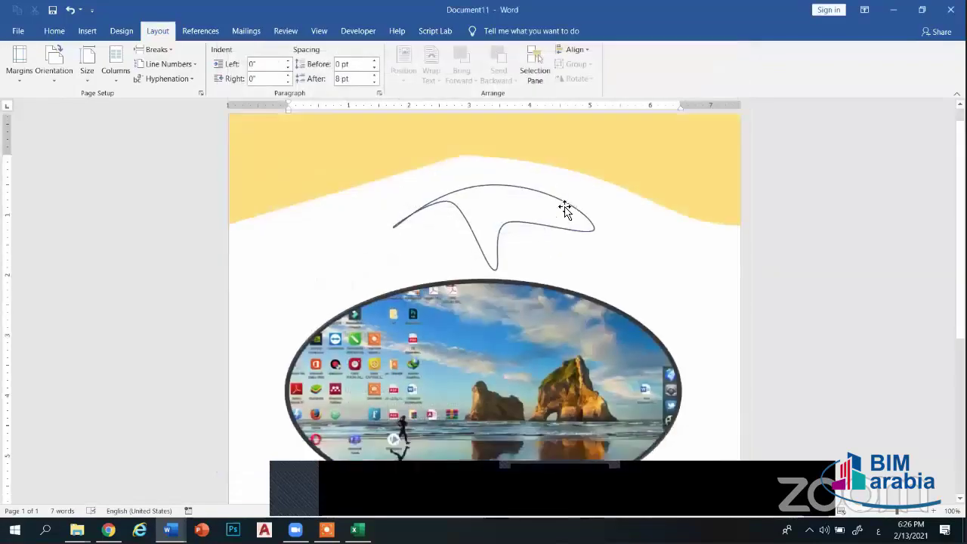
scroll(566, 210, "down", 3)
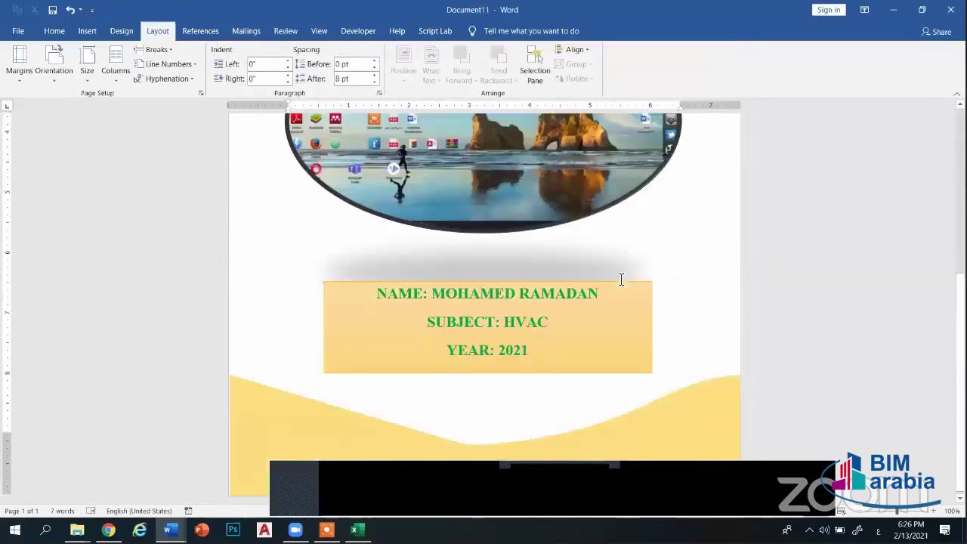
left_click(898, 10)
scroll(467, 395, "down", 4)
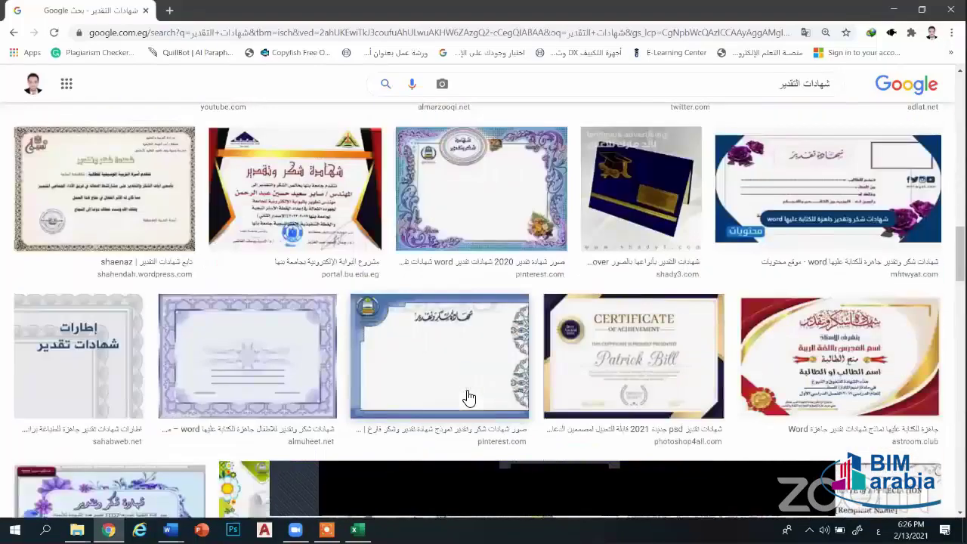
scroll(469, 397, "down", 3)
scroll(550, 403, "up", 3)
scroll(537, 453, "down", 5)
scroll(534, 492, "up", 2)
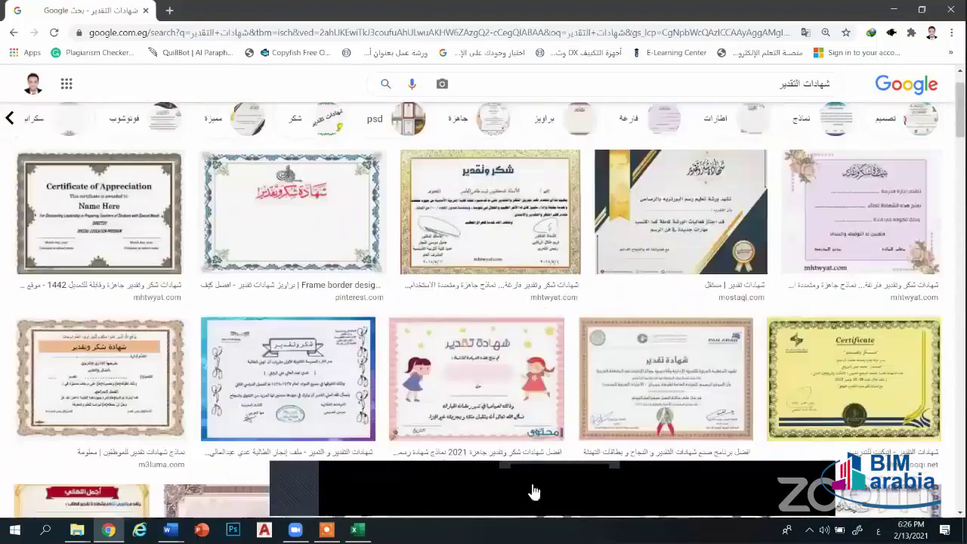
left_click_drag(779, 83, 857, 83)
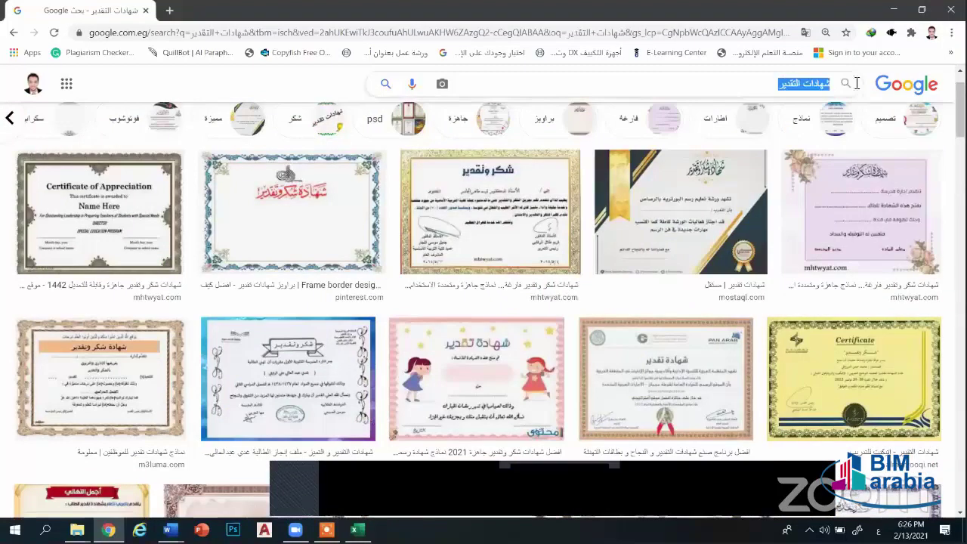
key("BackSpace")
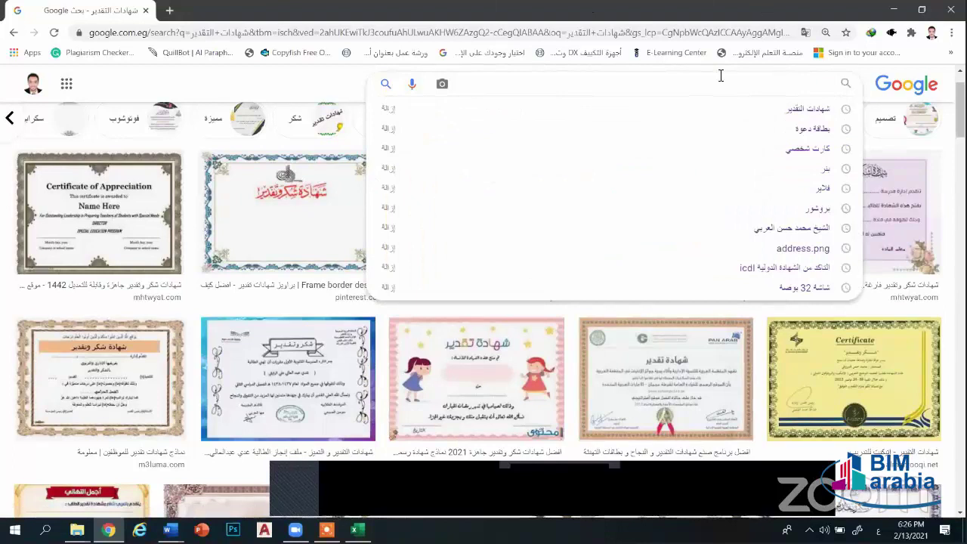
key("Escape")
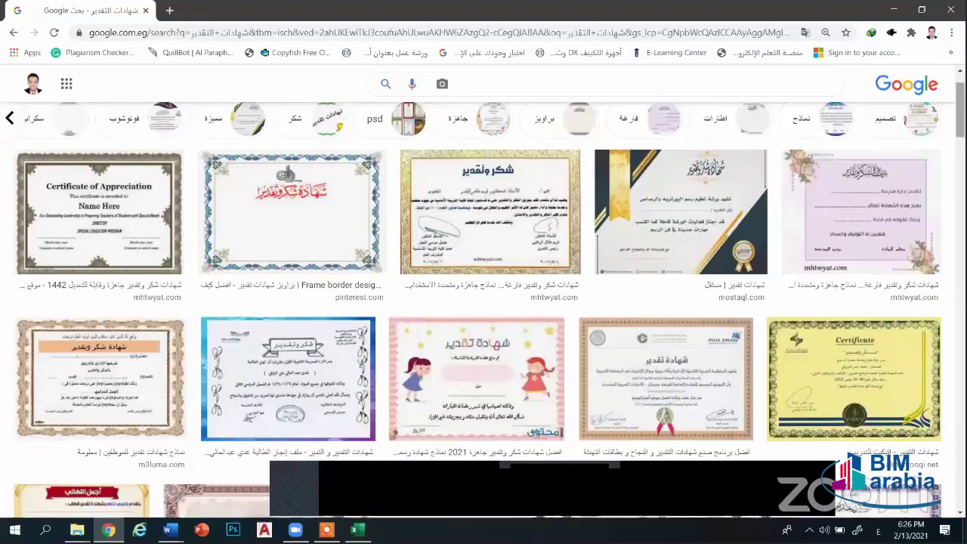
scroll(948, 94, "up", 1)
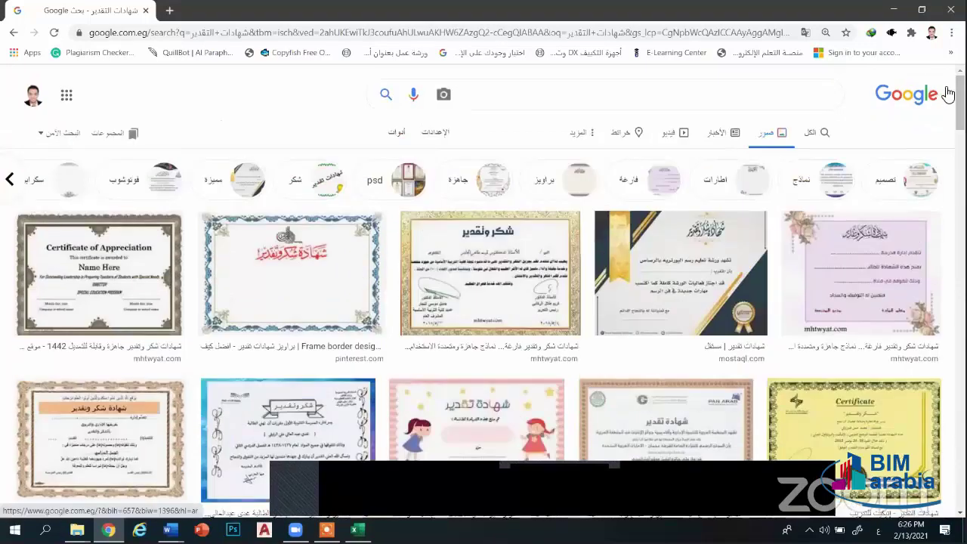
left_click(668, 281)
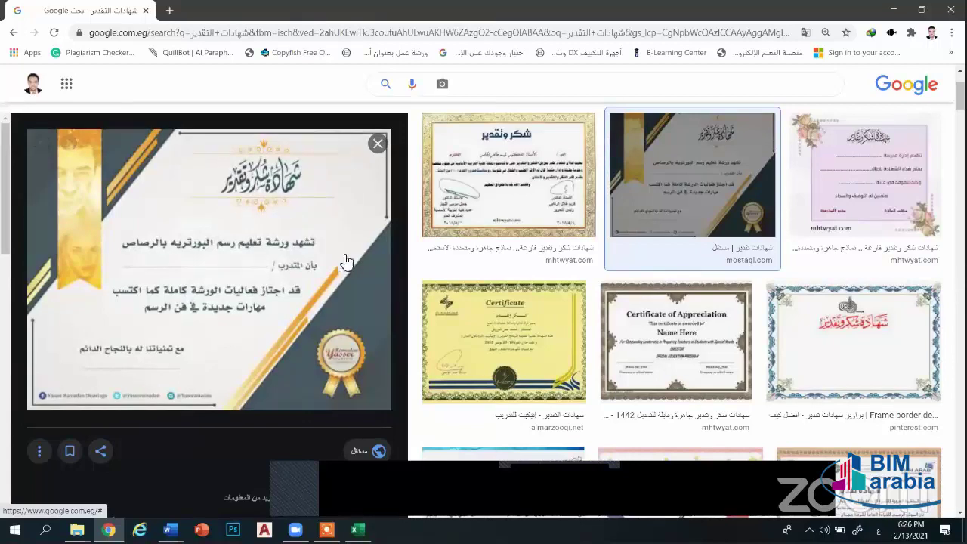
left_click(379, 148)
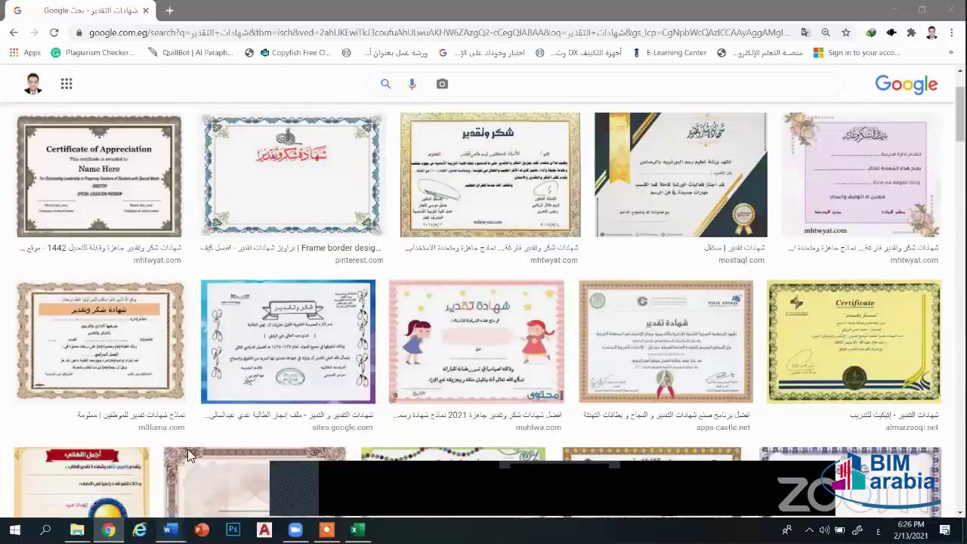
mouse_move(170, 529)
left_click(238, 476)
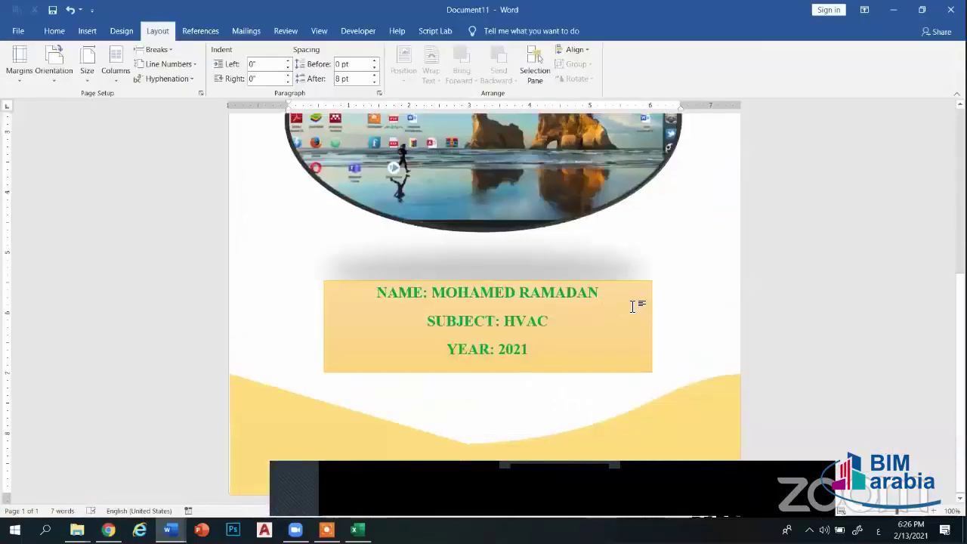
Edit the yellow header wave's points, adding a bend near the right and reshaping its curve handle
left_click(378, 193)
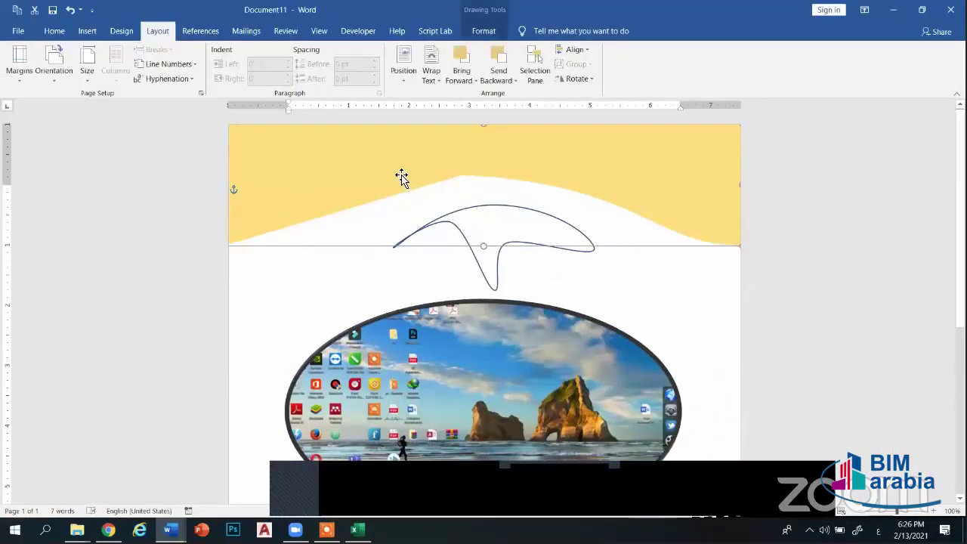
right_click(549, 167)
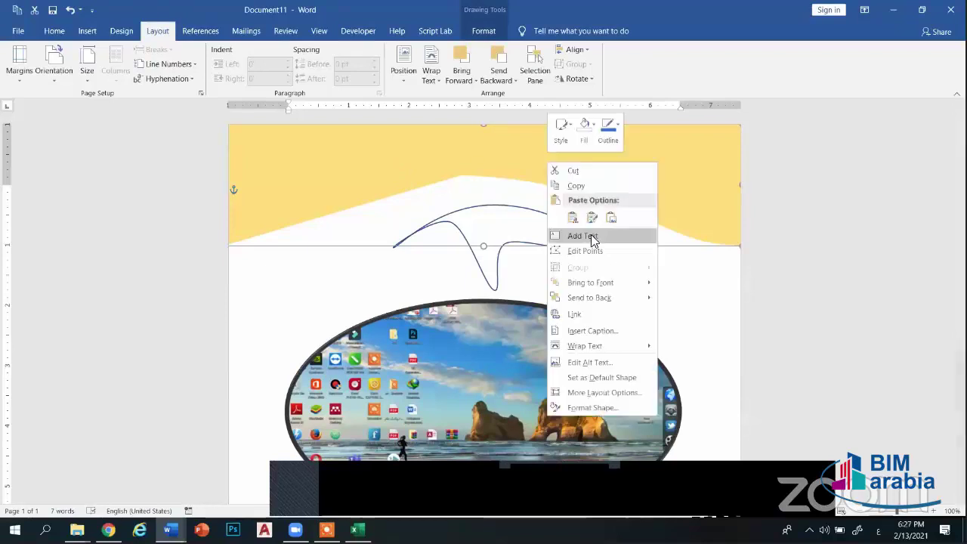
left_click(583, 255)
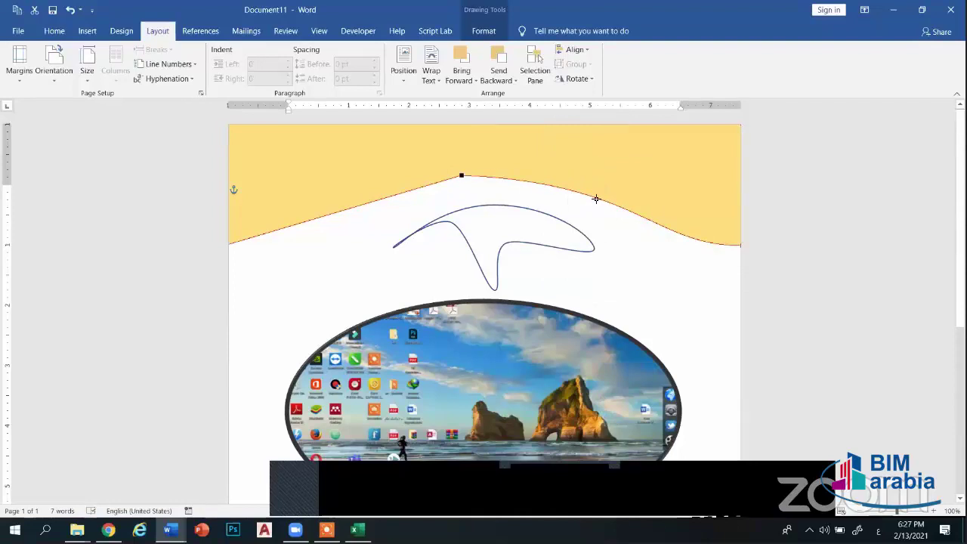
left_click_drag(594, 197, 641, 174)
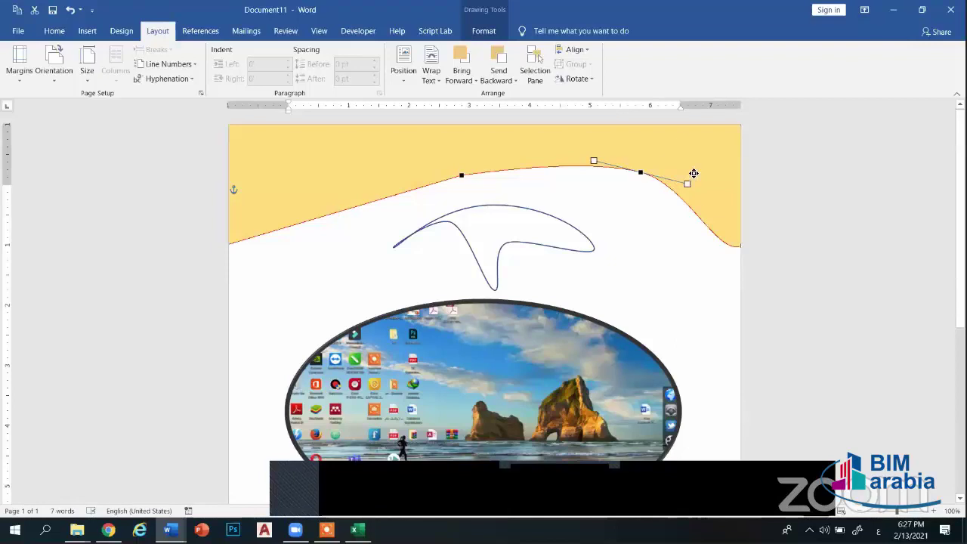
left_click_drag(694, 173, 704, 151)
left_click_drag(597, 172, 616, 262)
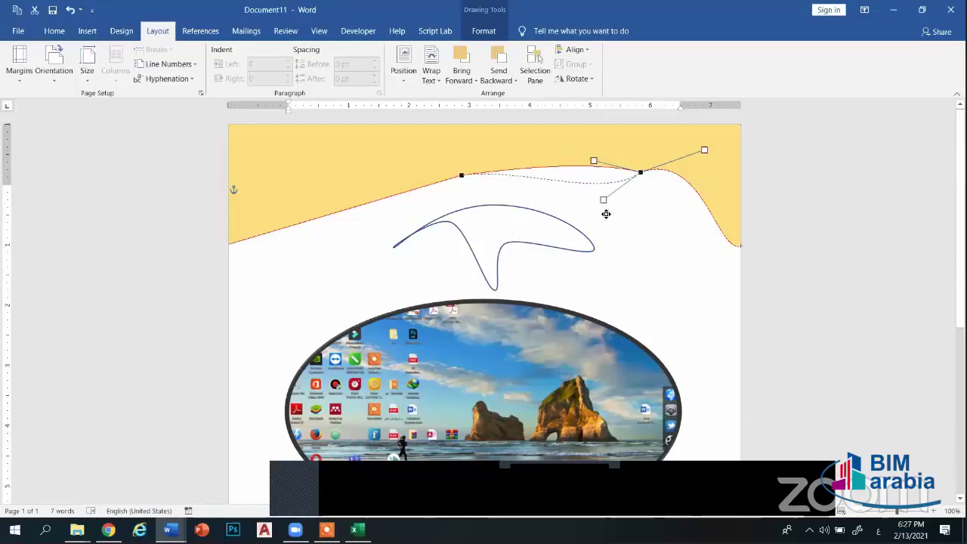
left_click(692, 306)
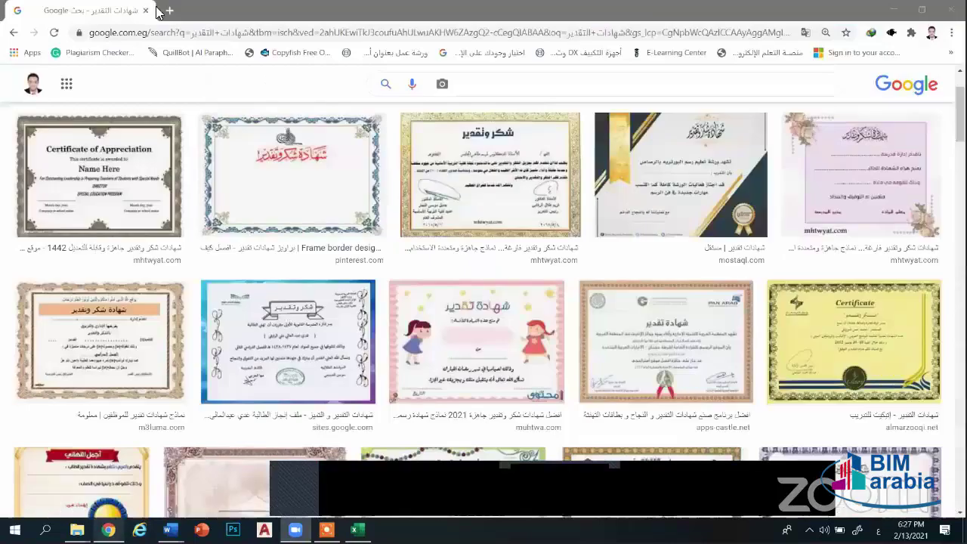
Close the empty new Chrome tab and switch back to the Word cover page
left_click(170, 10)
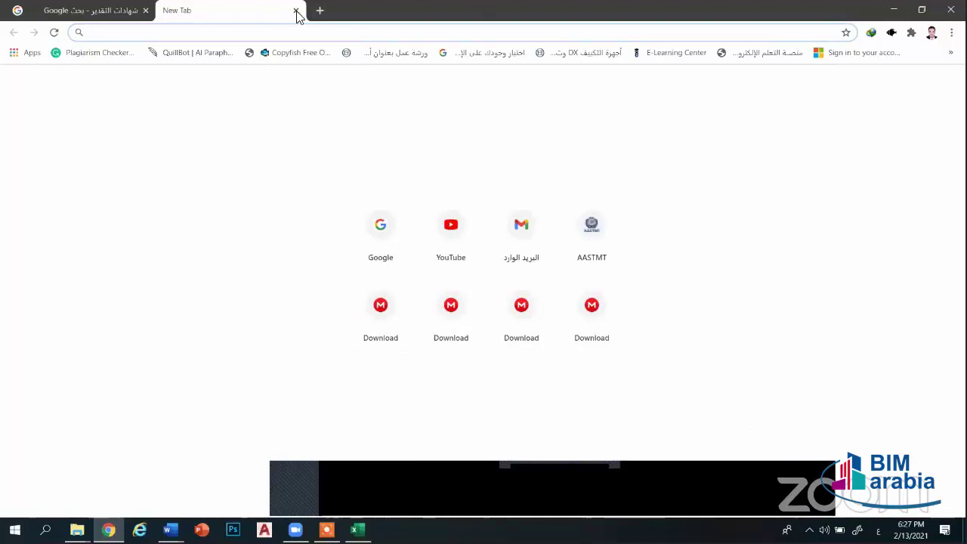
key("ctrl+w")
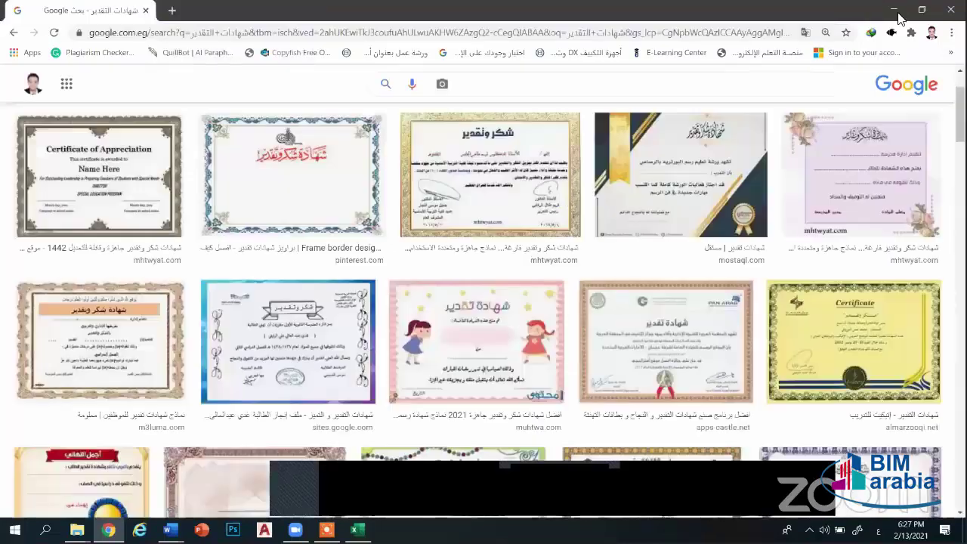
key("alt+Tab")
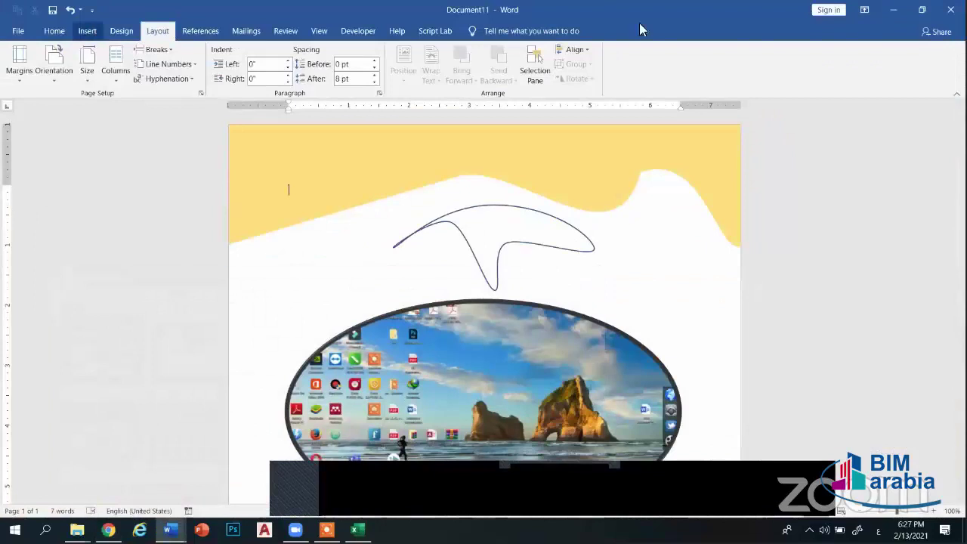
Choose Add Signature Services from the Insert tab's Signature Line menu
left_click(87, 30)
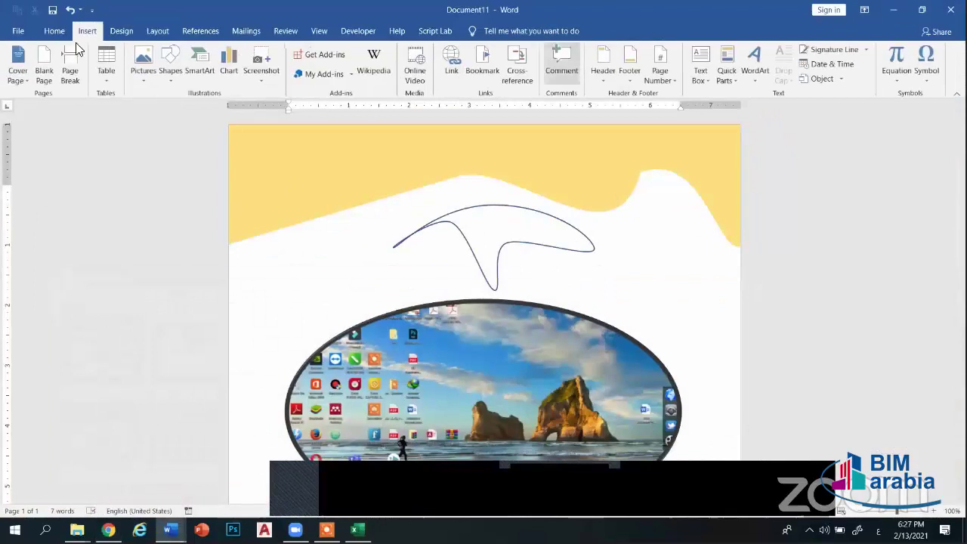
left_click(866, 49)
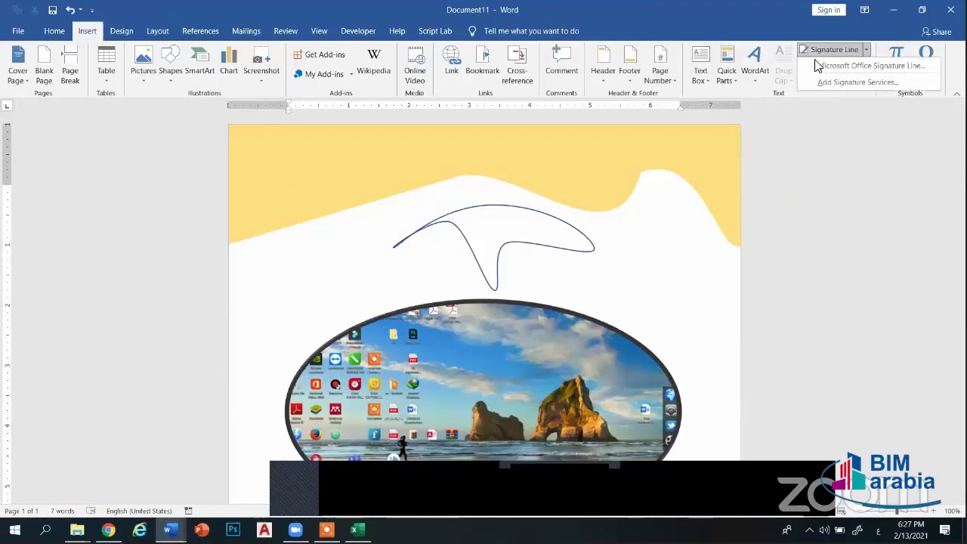
left_click(818, 83)
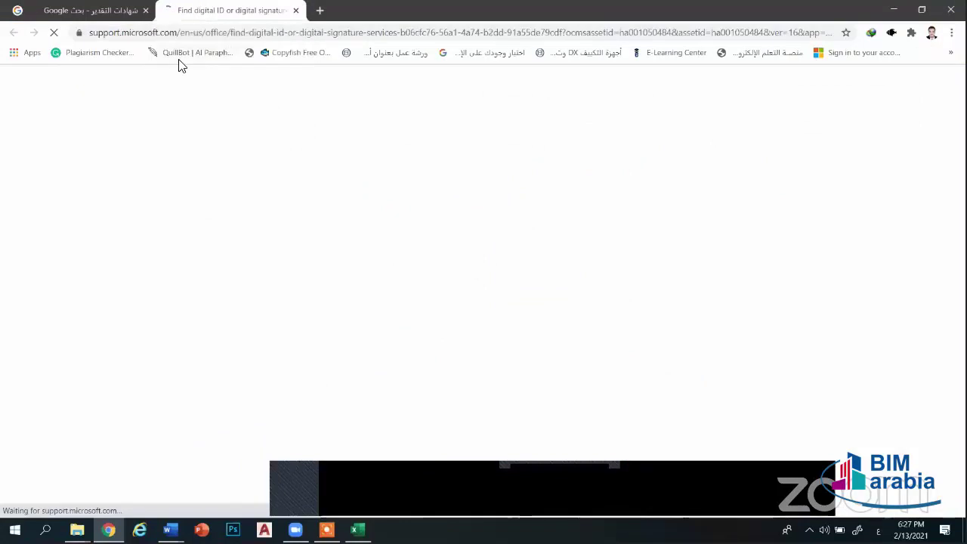
Skim the digital ID support article, close its tab, and bring Document11 back up
scroll(384, 200, "down", 10)
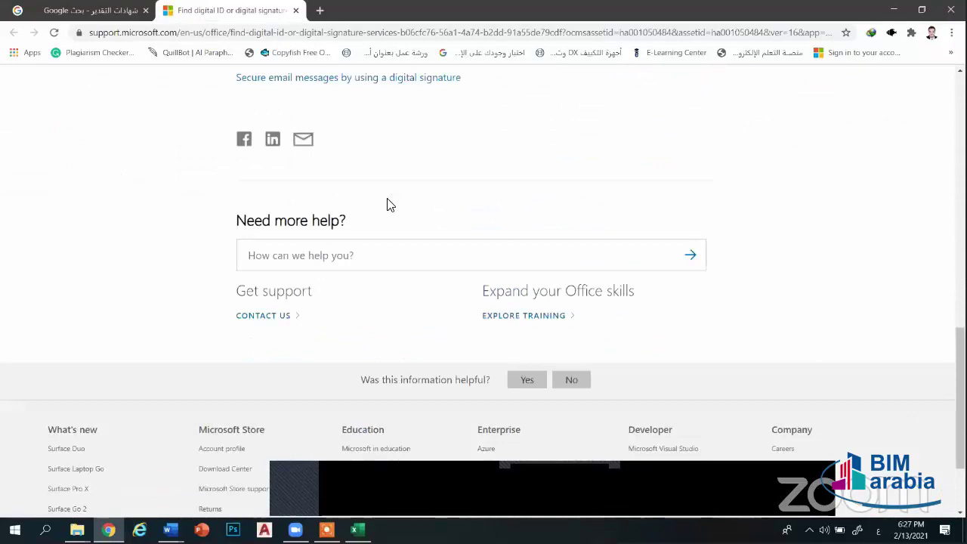
scroll(387, 204, "up", 8)
scroll(387, 204, "up", 1)
scroll(387, 204, "up", 4)
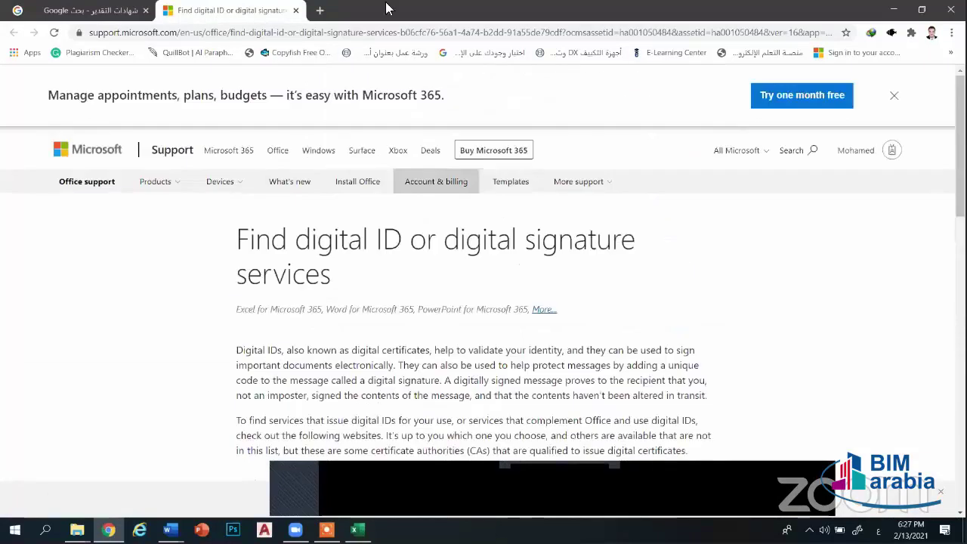
left_click(295, 10)
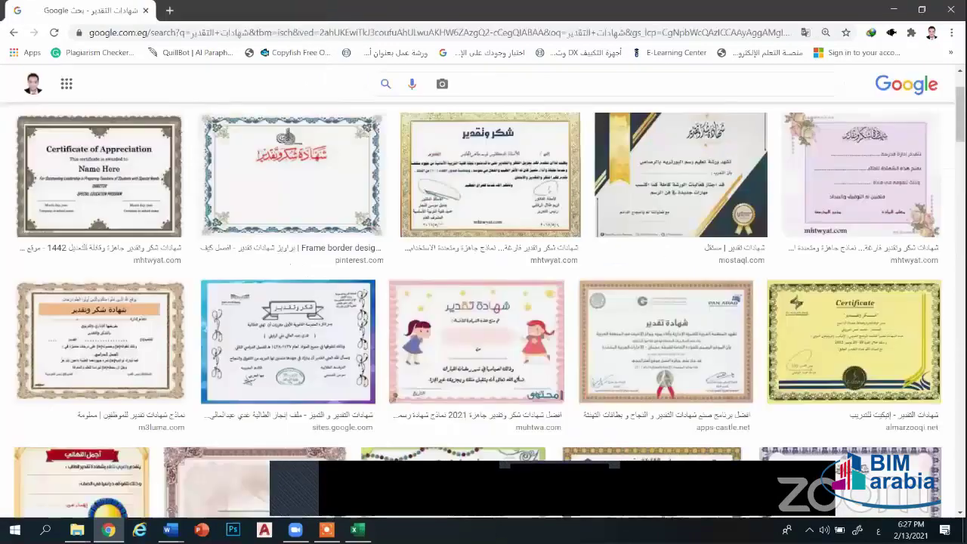
left_click(173, 529)
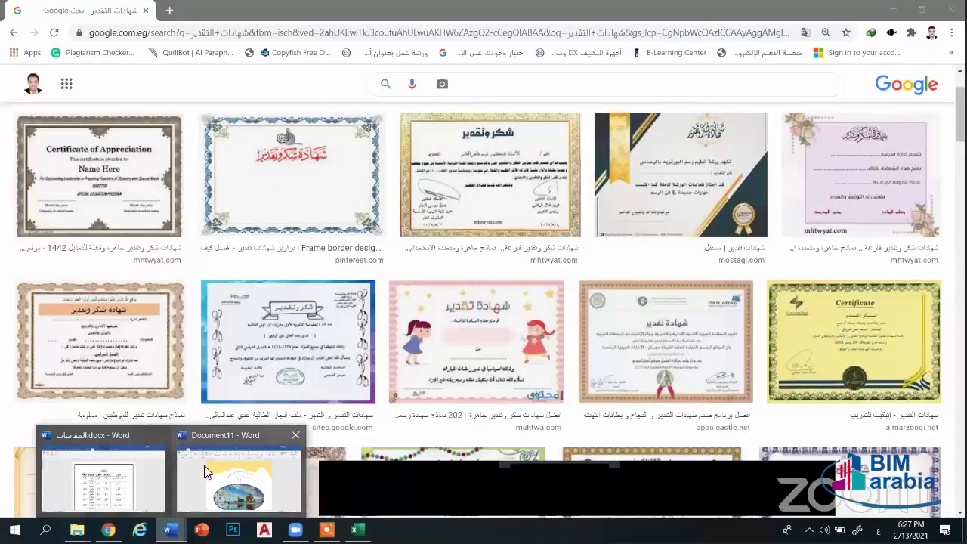
left_click(238, 476)
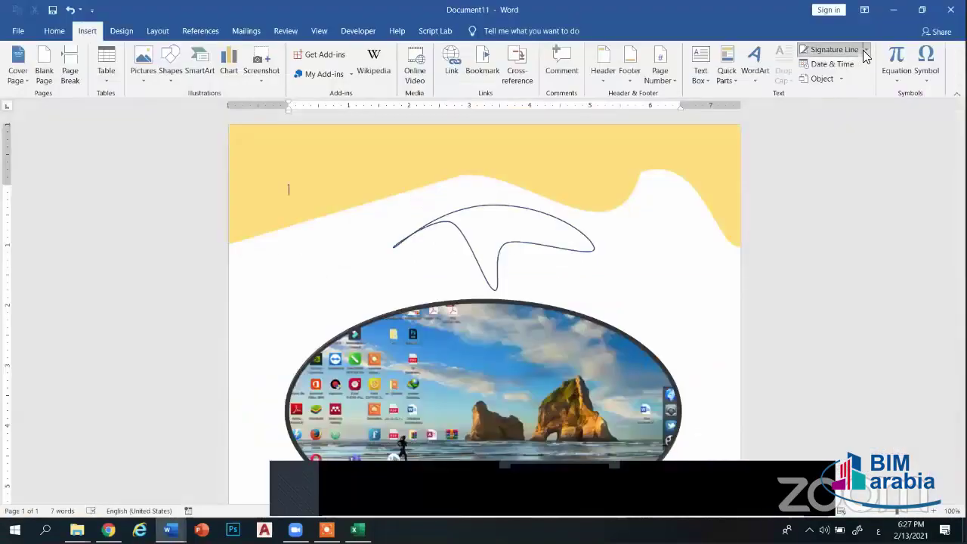
Open the Microsoft Office Signature Line setup, cancel it without inserting, and switch to Chrome
left_click(839, 50)
left_click(842, 67)
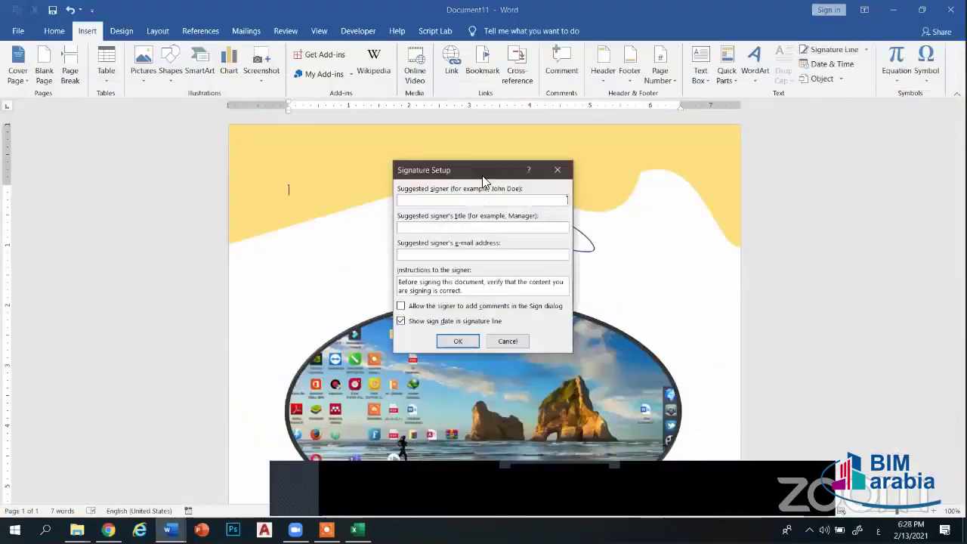
left_click_drag(486, 179, 590, 187)
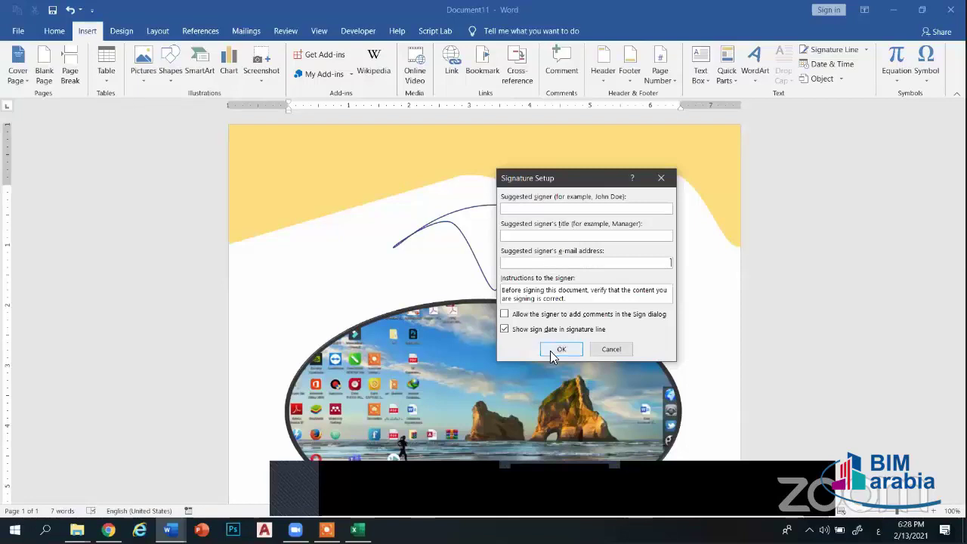
left_click(610, 350)
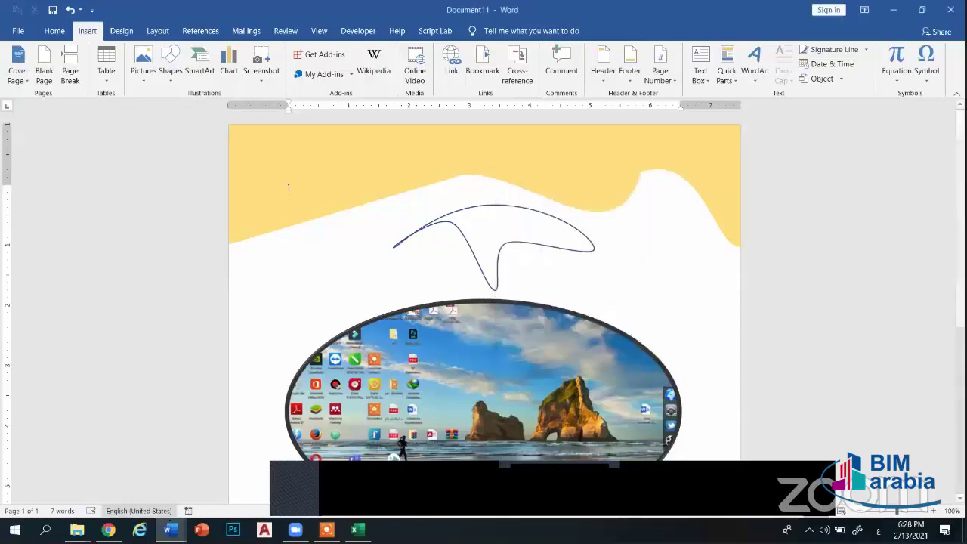
key("alt+Tab")
In a new Chrome tab, search Google for the suggestion 'موقع توقيعات'
key("ctrl+t")
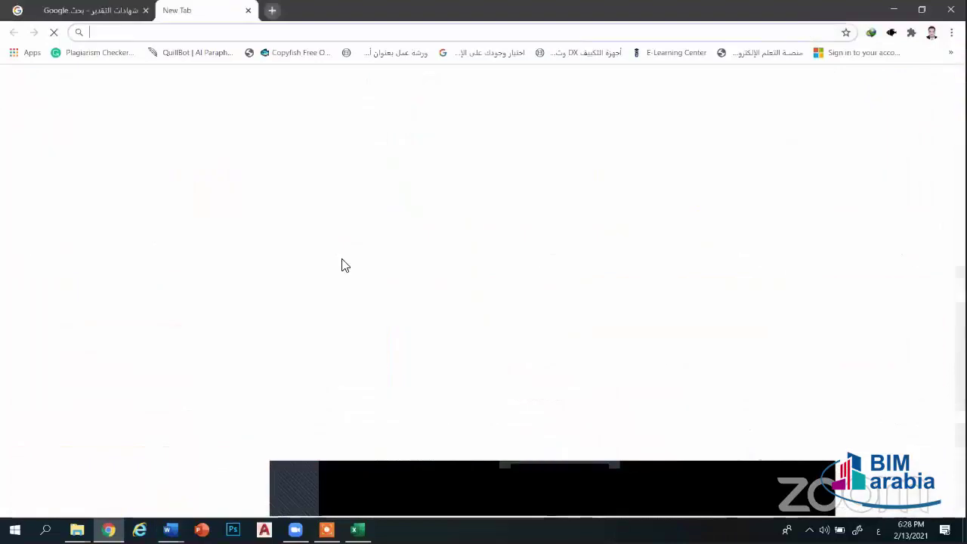
left_click(384, 240)
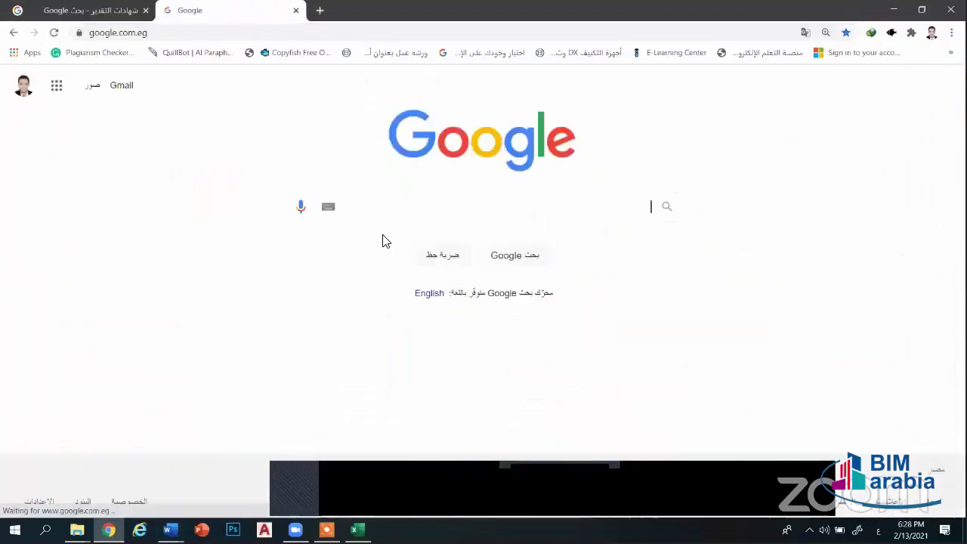
type("س")
key("BackSpace")
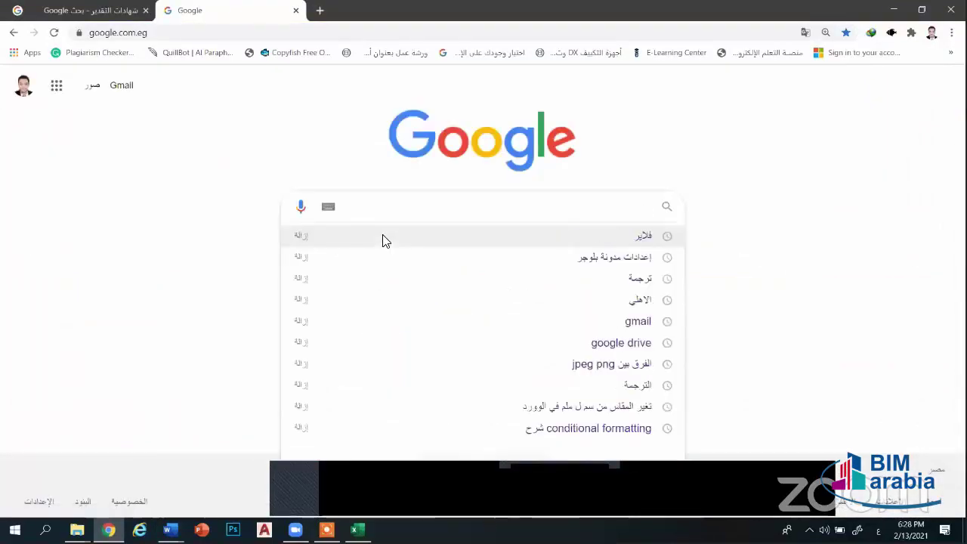
left_click(384, 240)
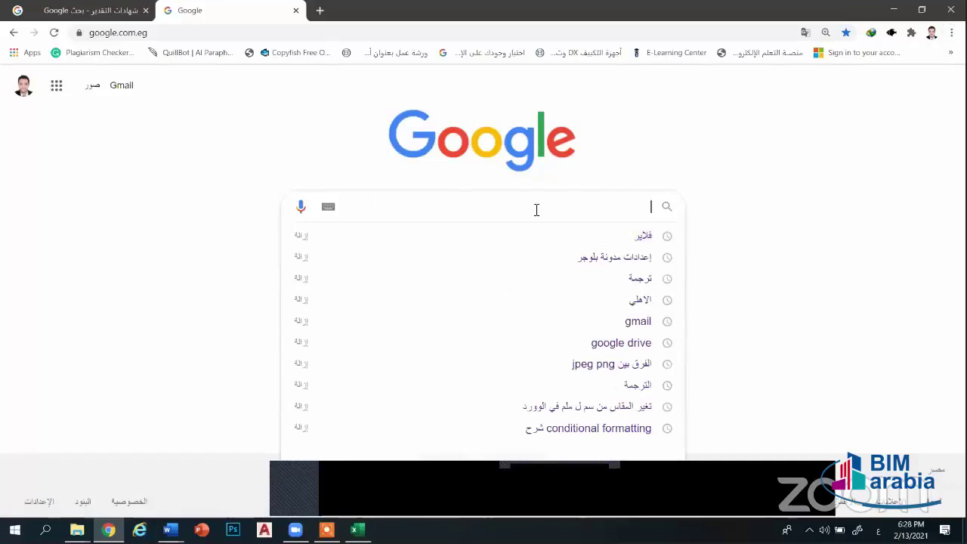
type("موقع ت")
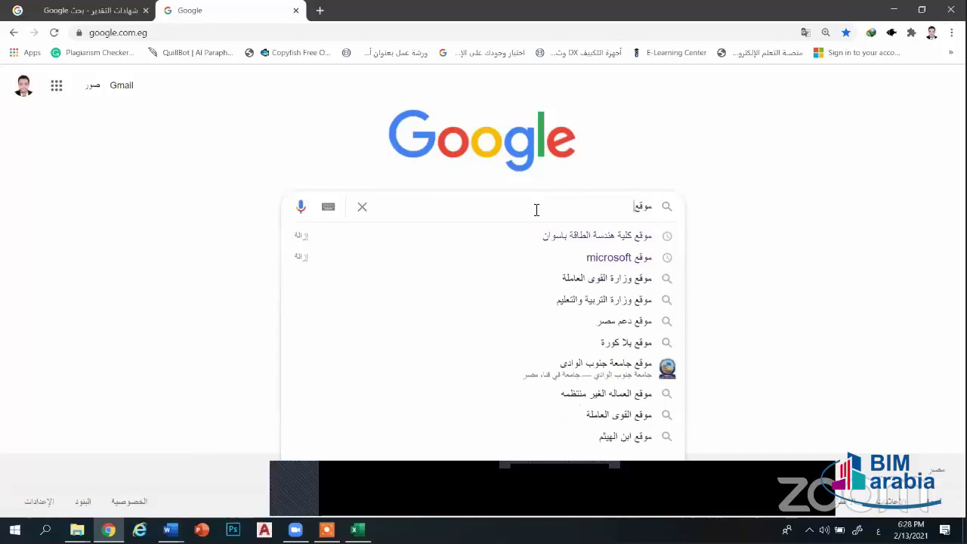
type("وقيع")
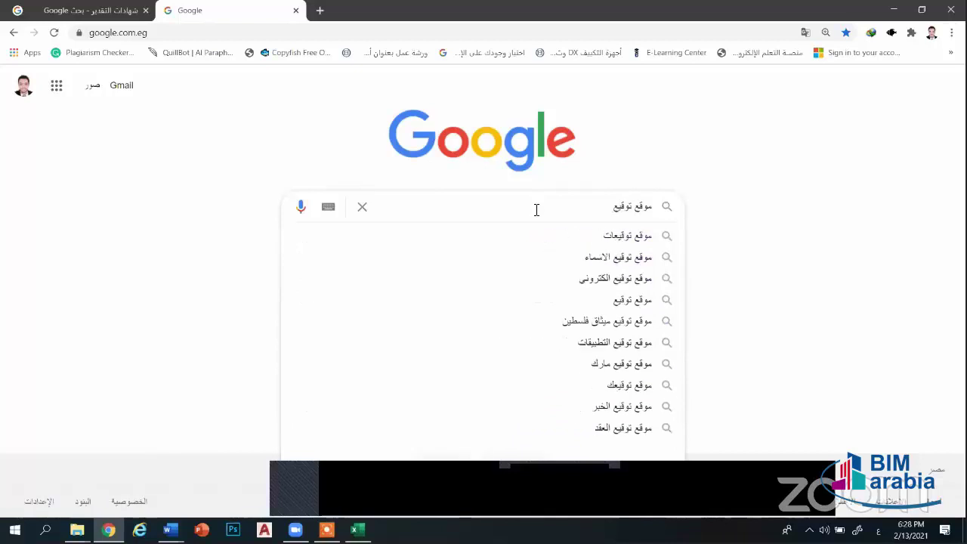
left_click(639, 236)
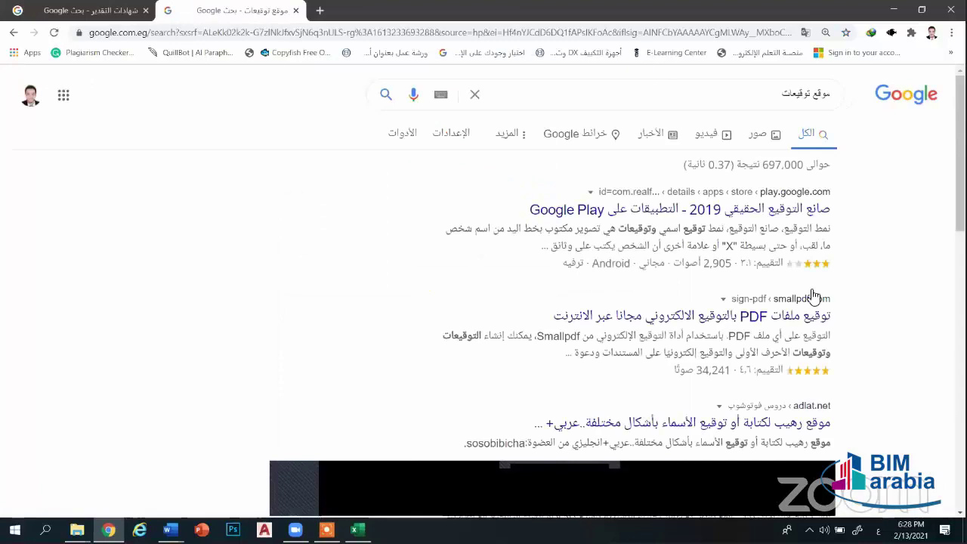
Browse the signature search results and run the related search 'توقيع باسمك'
scroll(797, 323, "down", 2)
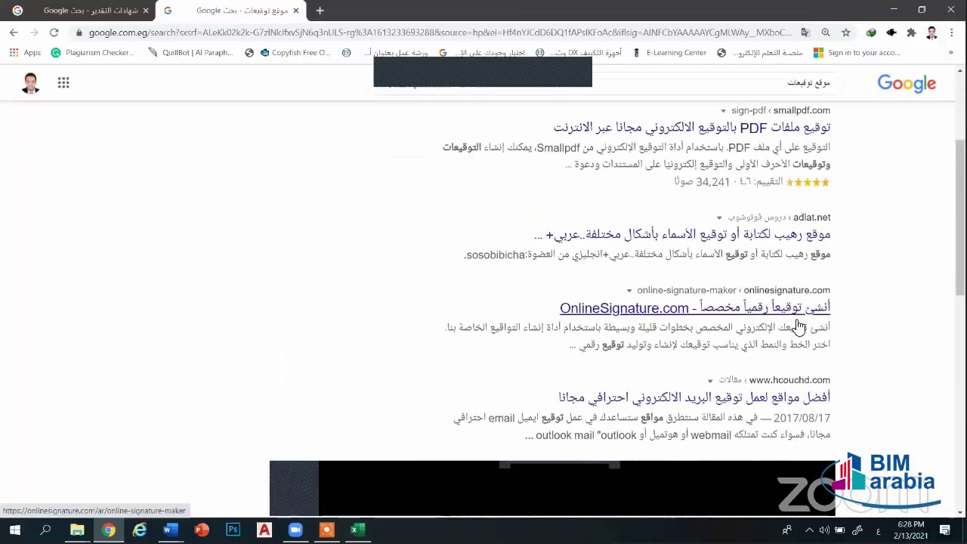
scroll(794, 270, "down", 2)
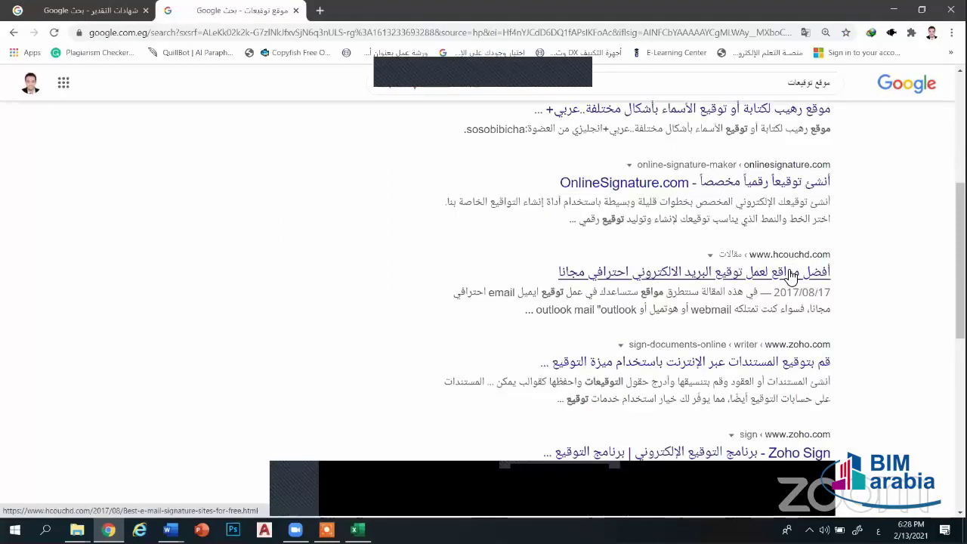
scroll(779, 250, "up", 4)
right_click(759, 214)
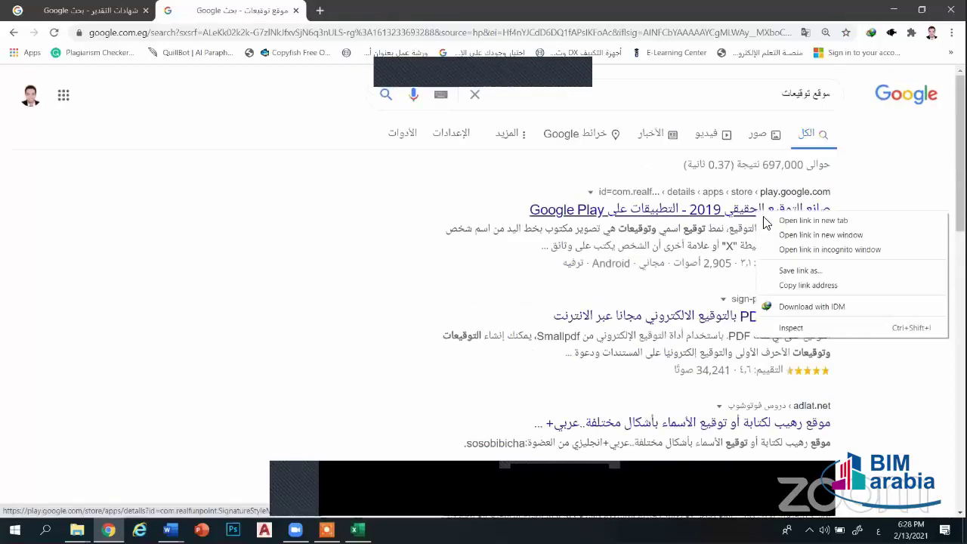
key("Escape")
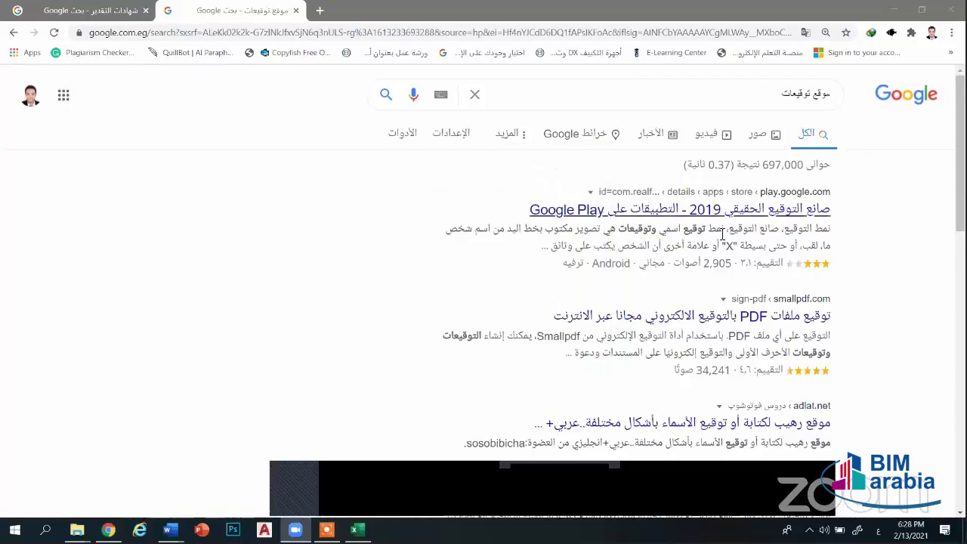
scroll(725, 244, "down", 4)
scroll(725, 244, "down", 4)
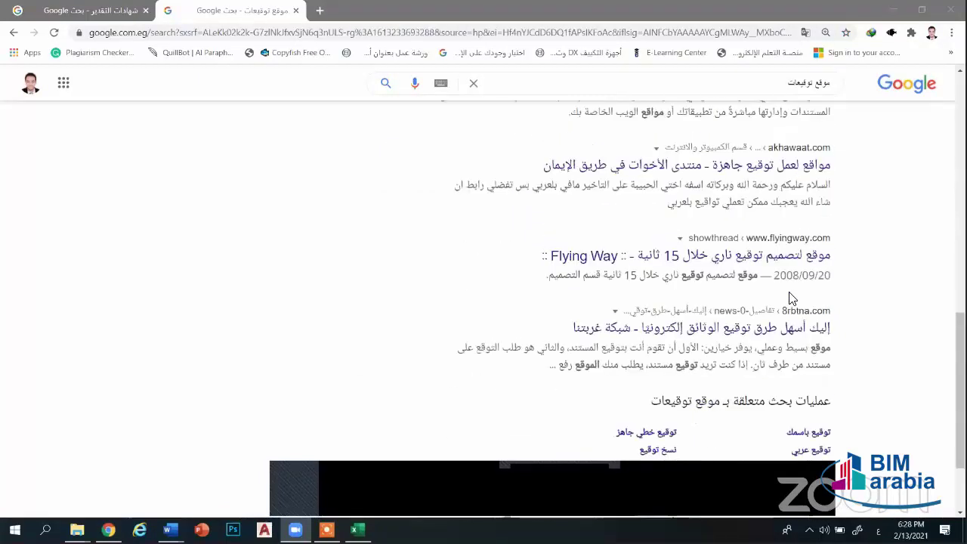
scroll(808, 333, "down", 2)
left_click(808, 320)
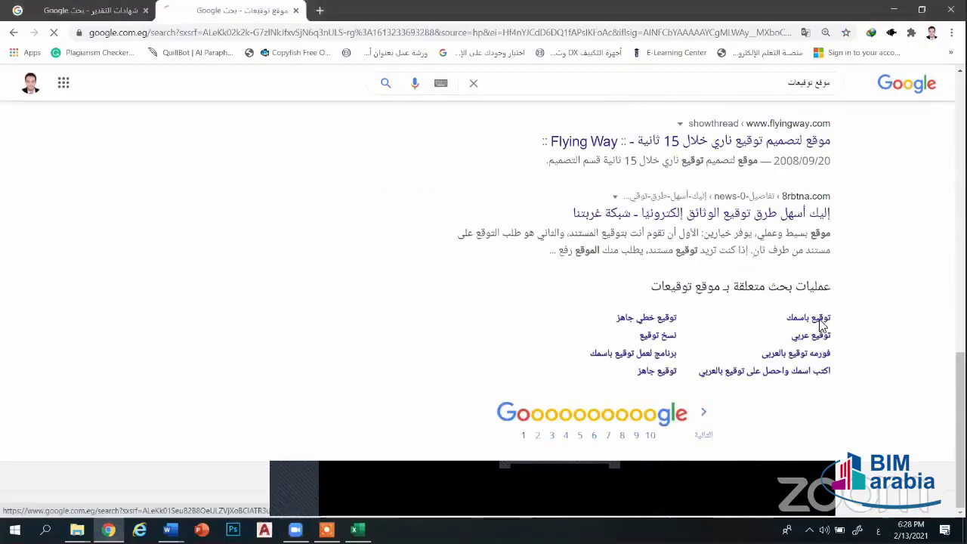
Open the yoo7 forum result in a new tab, skim it, then close it
scroll(753, 213, "down", 3)
scroll(755, 242, "down", 2)
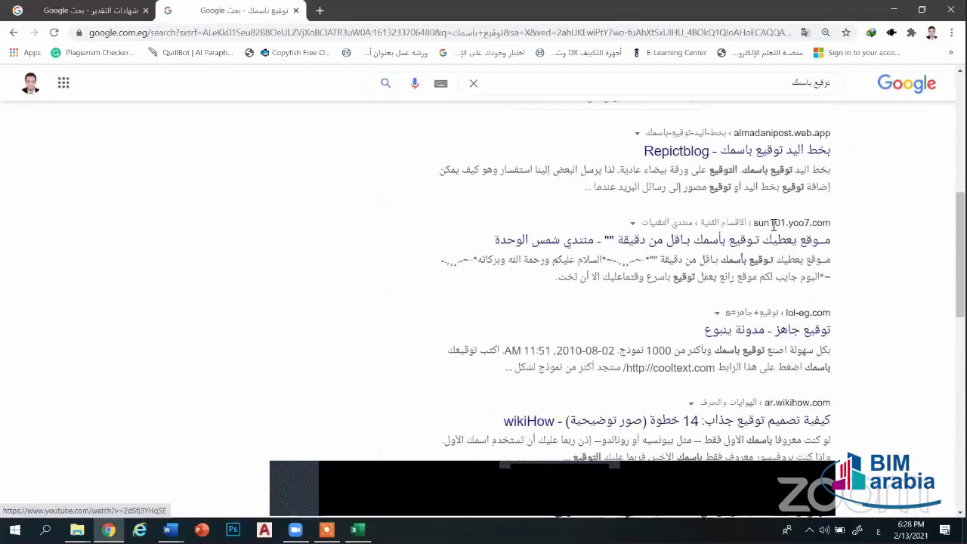
scroll(766, 280, "down", 1)
scroll(735, 372, "up", 2)
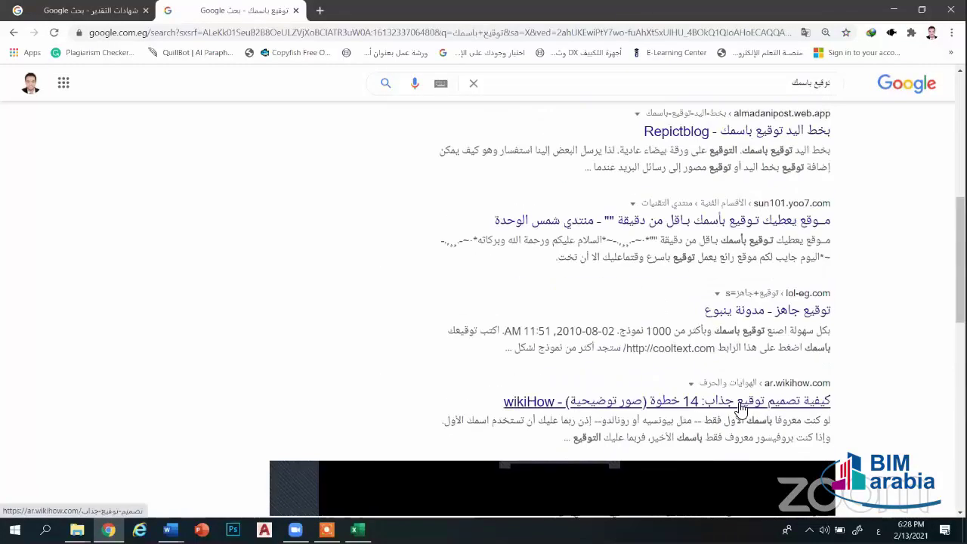
right_click(739, 403)
left_click(903, 217)
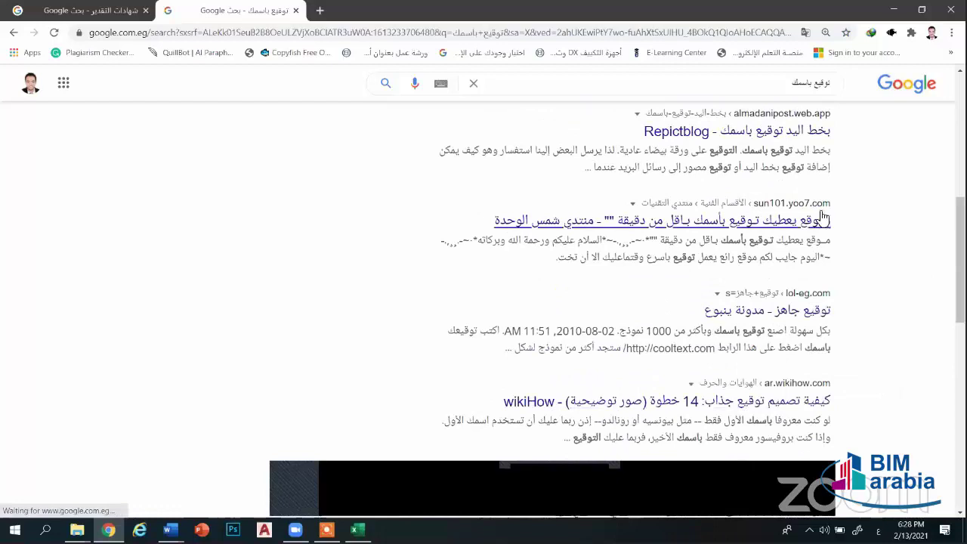
right_click(786, 220)
left_click(817, 225)
left_click(389, 12)
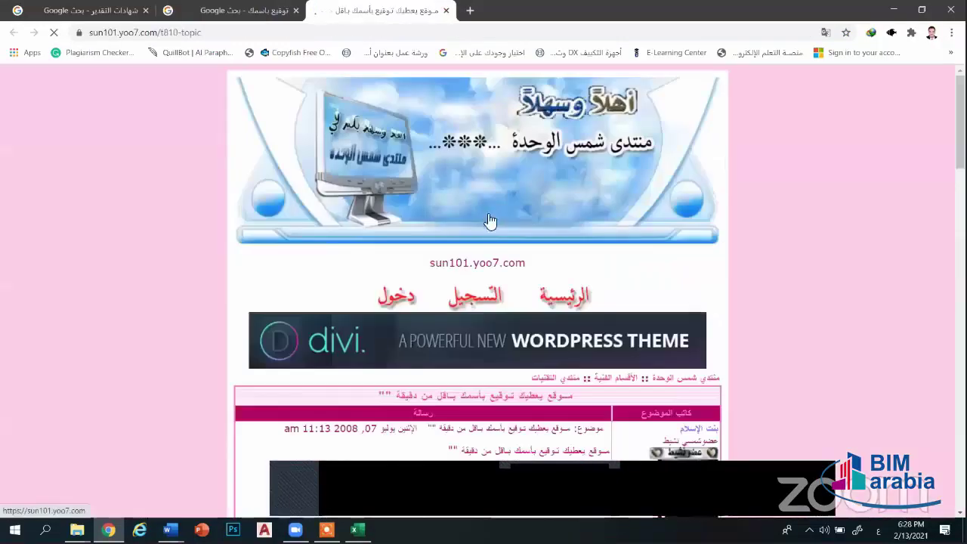
scroll(492, 220, "down", 3)
scroll(488, 219, "down", 10)
scroll(488, 221, "down", 3)
scroll(488, 221, "down", 5)
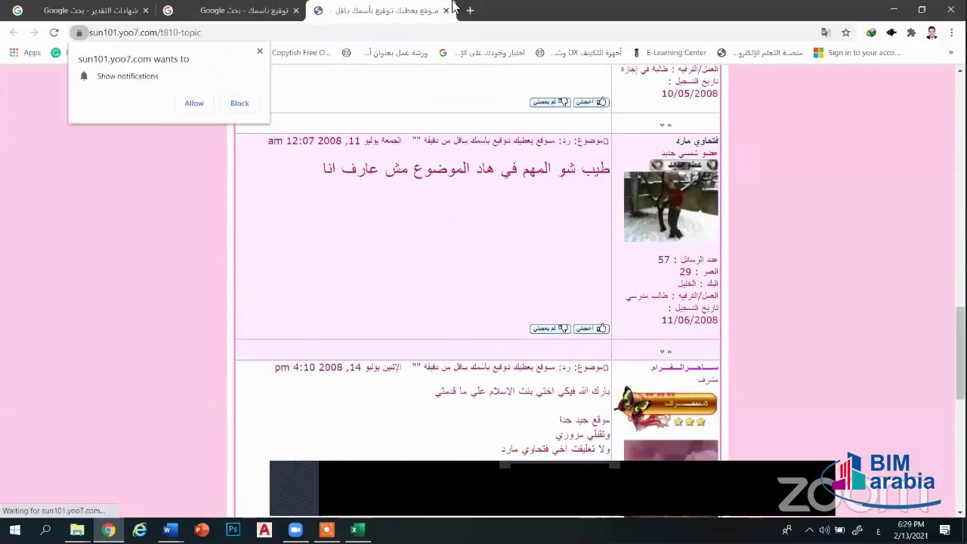
left_click(446, 11)
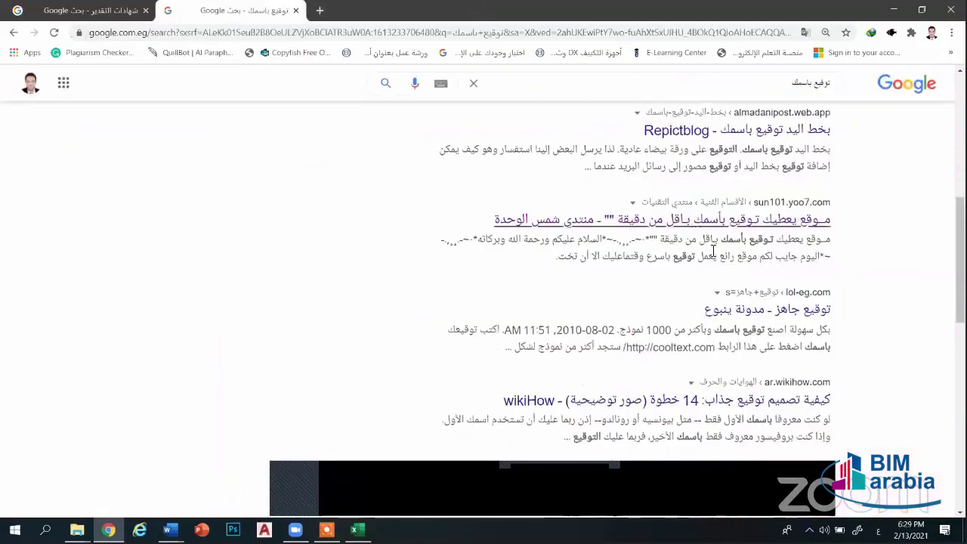
Open the Repictblog result in a new tab and scroll through its signature grid
scroll(786, 350, "down", 5)
right_click(786, 350)
left_click(820, 354)
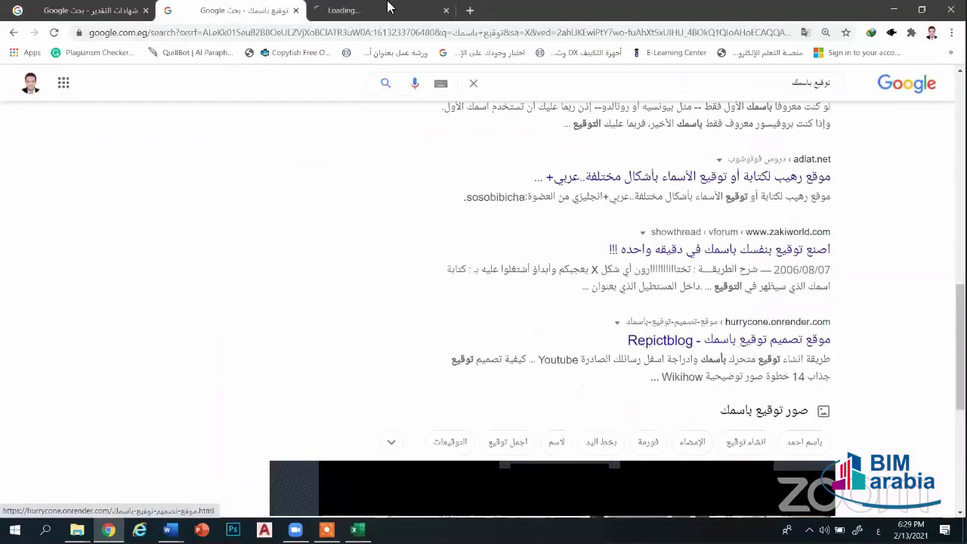
left_click(388, 9)
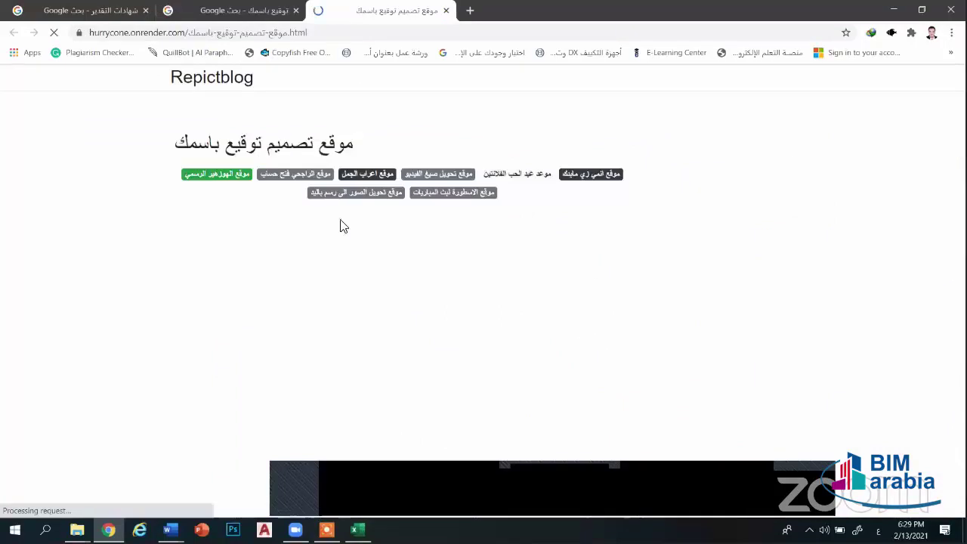
scroll(458, 237, "down", 3)
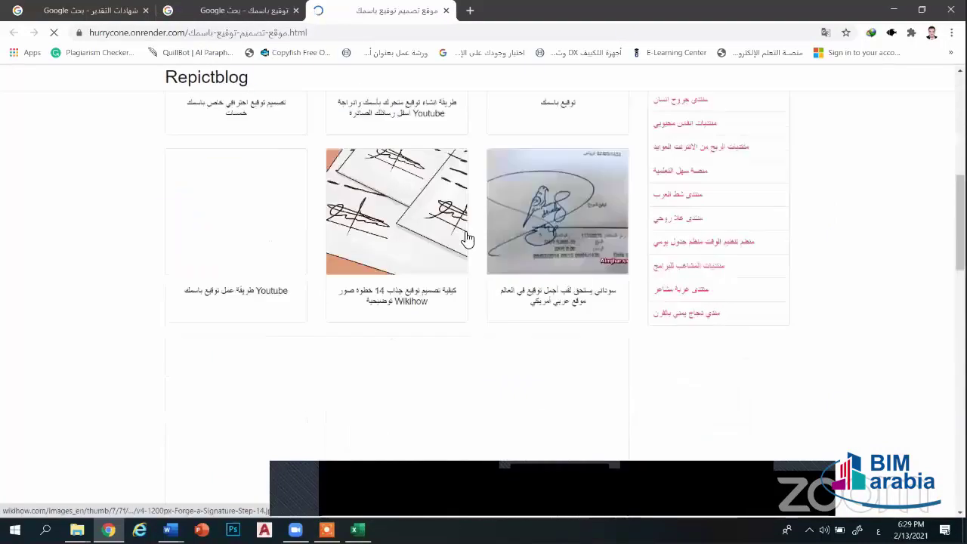
scroll(465, 238, "down", 3)
scroll(414, 153, "down", 2)
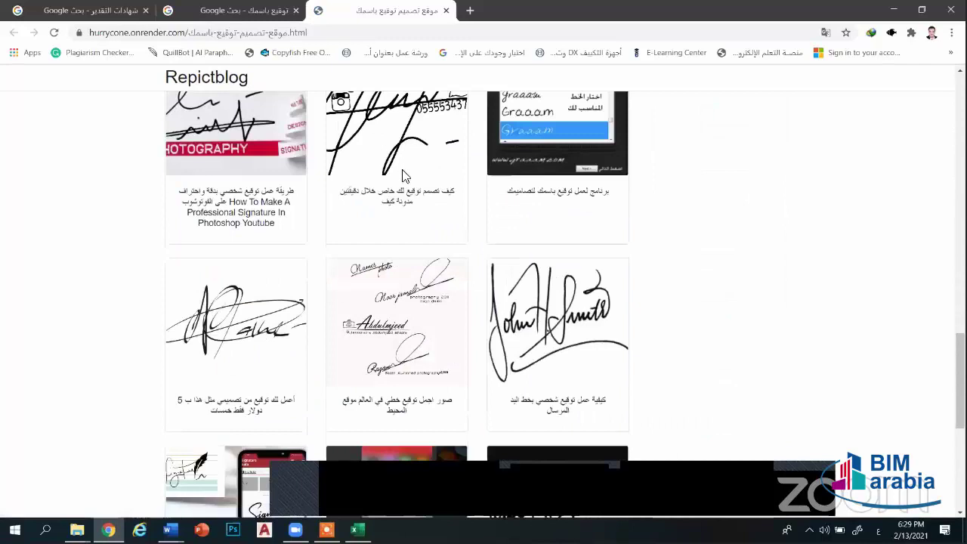
scroll(359, 294, "down", 4)
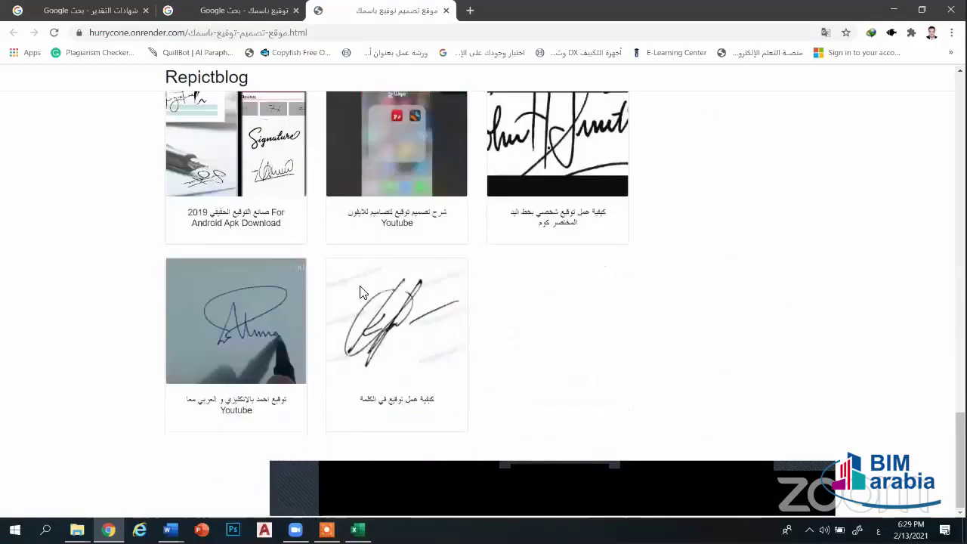
scroll(627, 362, "up", 4)
left_click(929, 444)
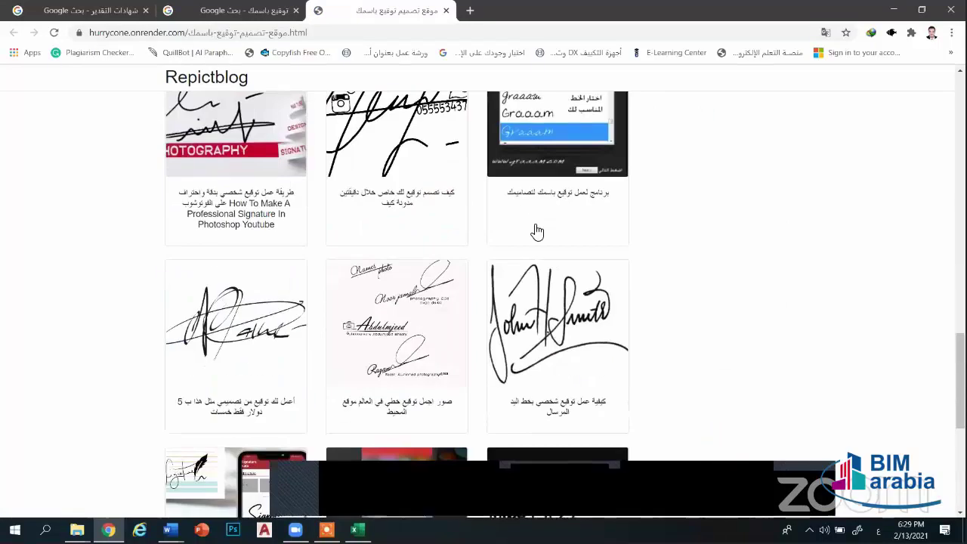
scroll(536, 231, "down", 5)
scroll(429, 262, "down", 5)
scroll(429, 262, "up", 6)
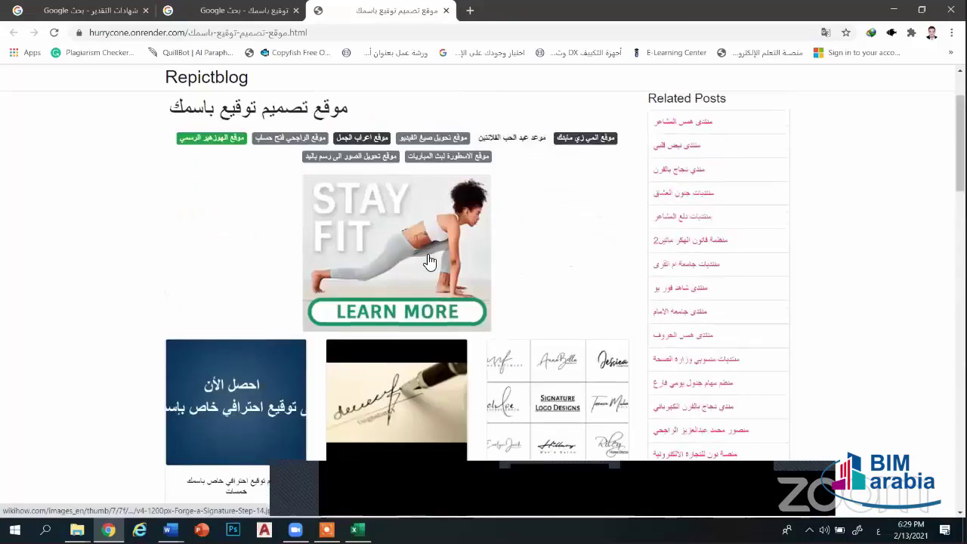
scroll(437, 265, "down", 3)
scroll(437, 265, "down", 5)
scroll(436, 260, "down", 3)
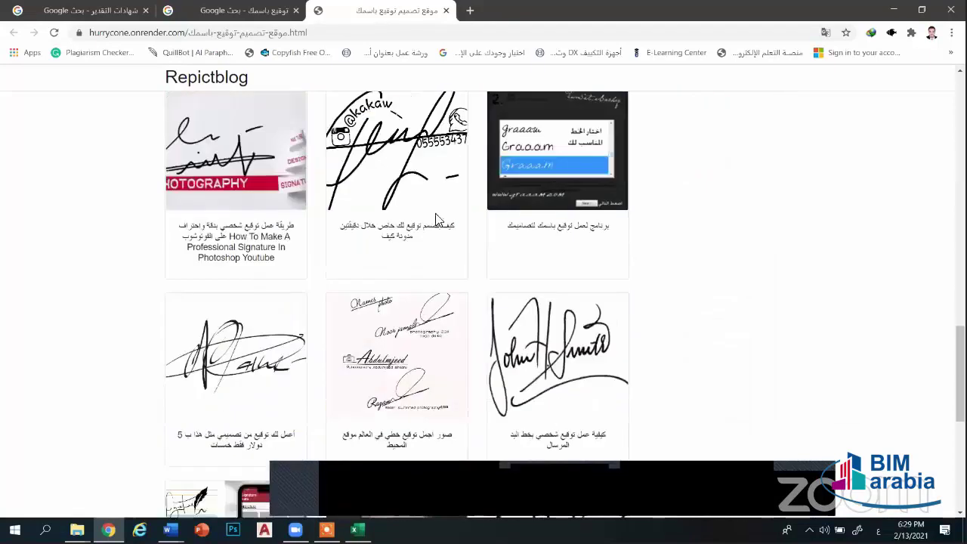
View one signature example at full size, then close the signature tabs
left_click(435, 220)
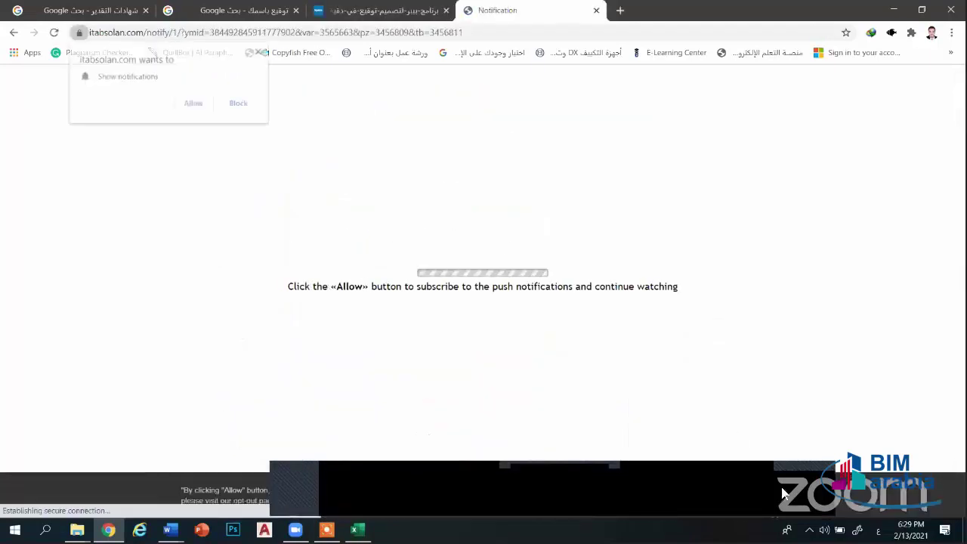
left_click(259, 52)
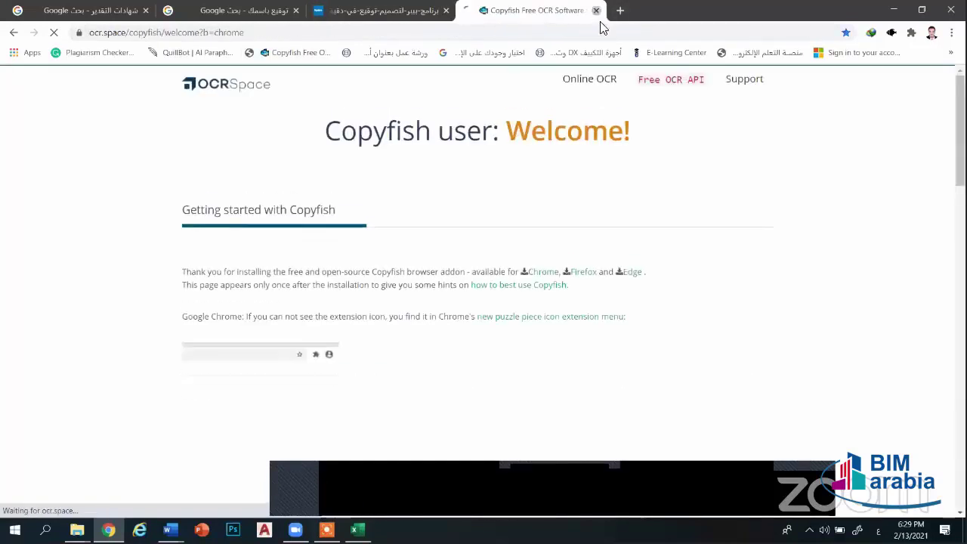
left_click(597, 10)
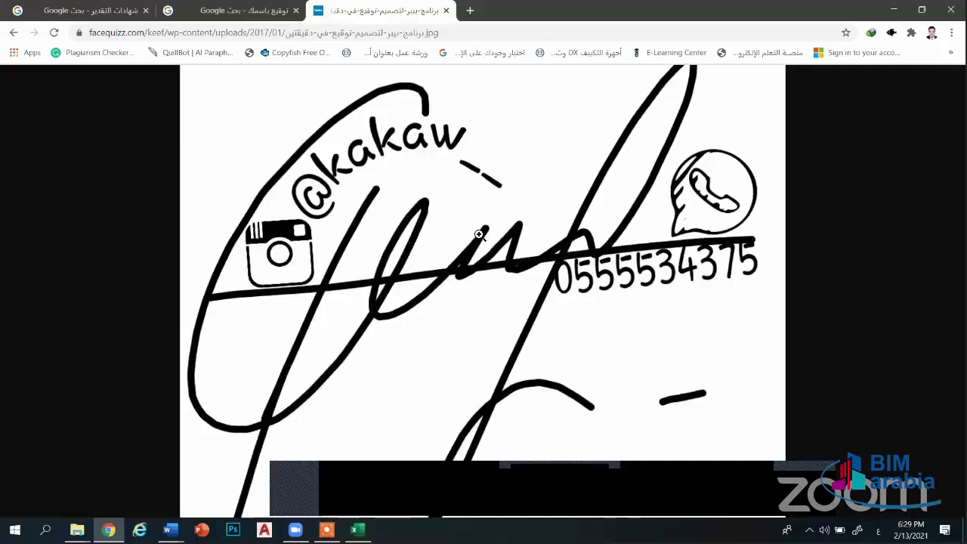
left_click(488, 238)
left_click(524, 182)
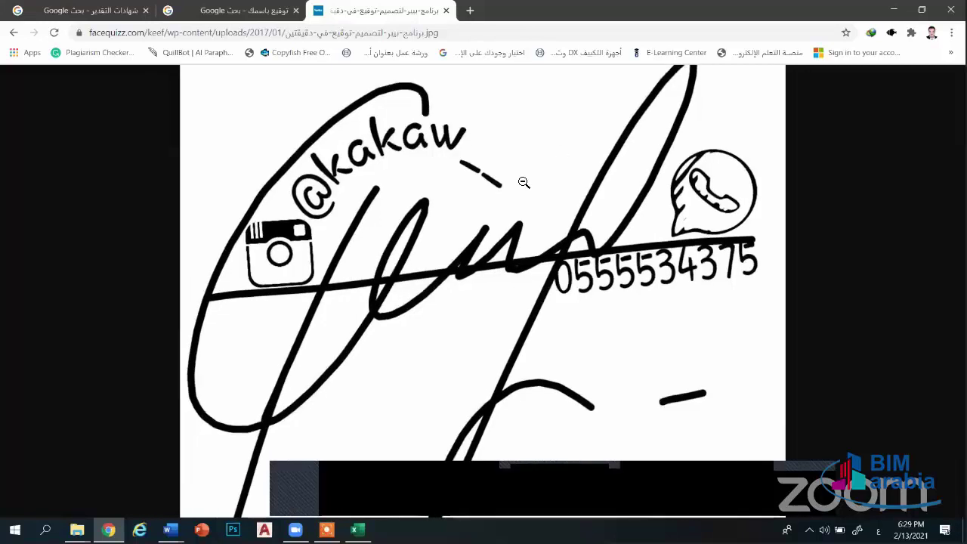
left_click(519, 175)
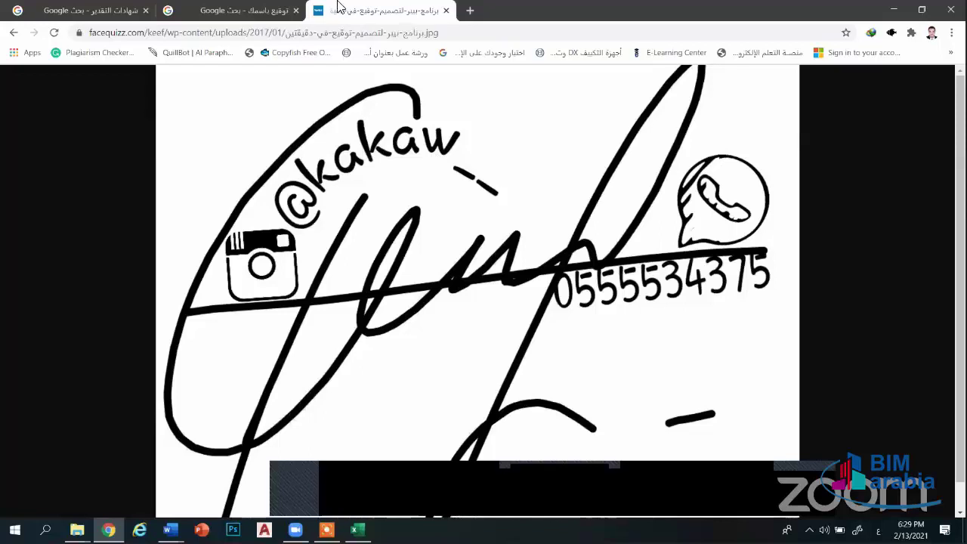
left_click(446, 11)
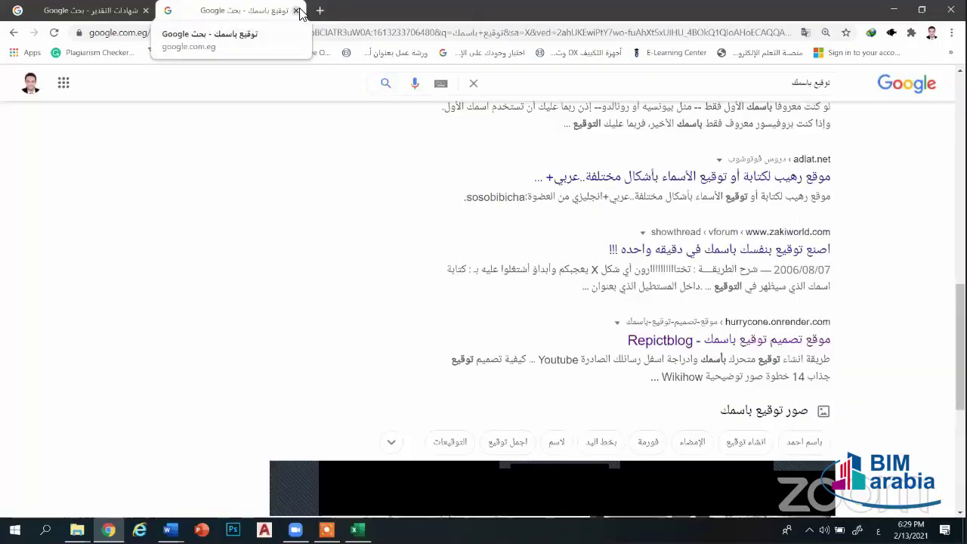
key("ctrl+w")
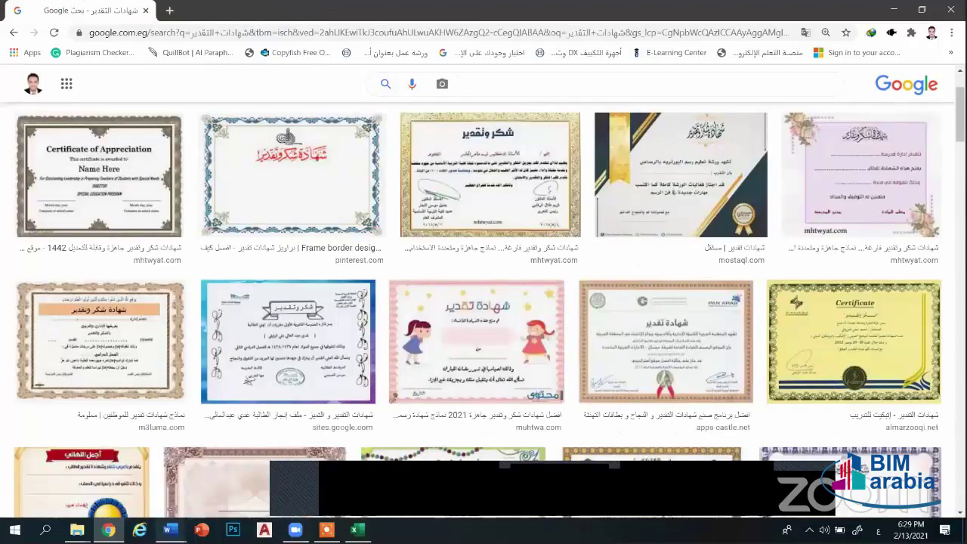
Bring Document11 forward and open, then cancel, the Signature Line setup
left_click(170, 529)
left_click(201, 494)
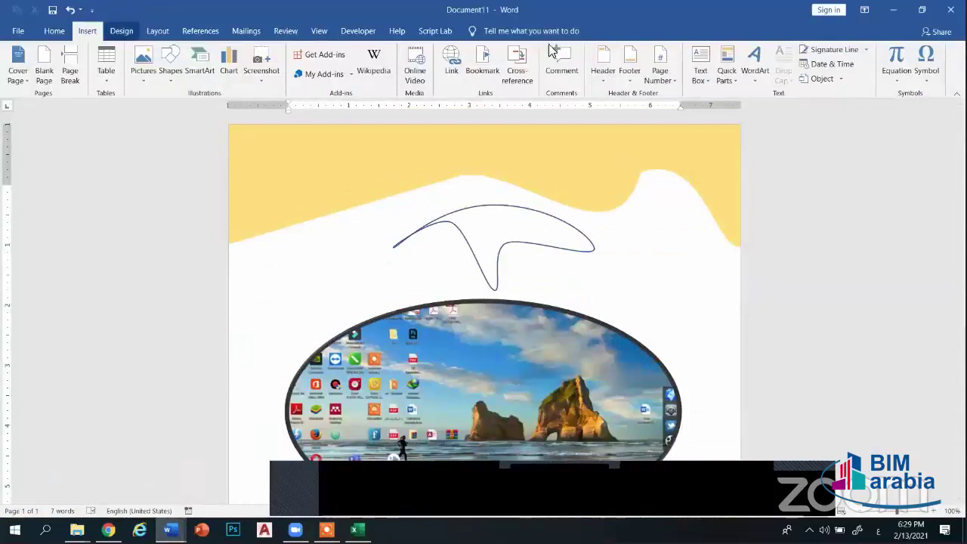
left_click(866, 49)
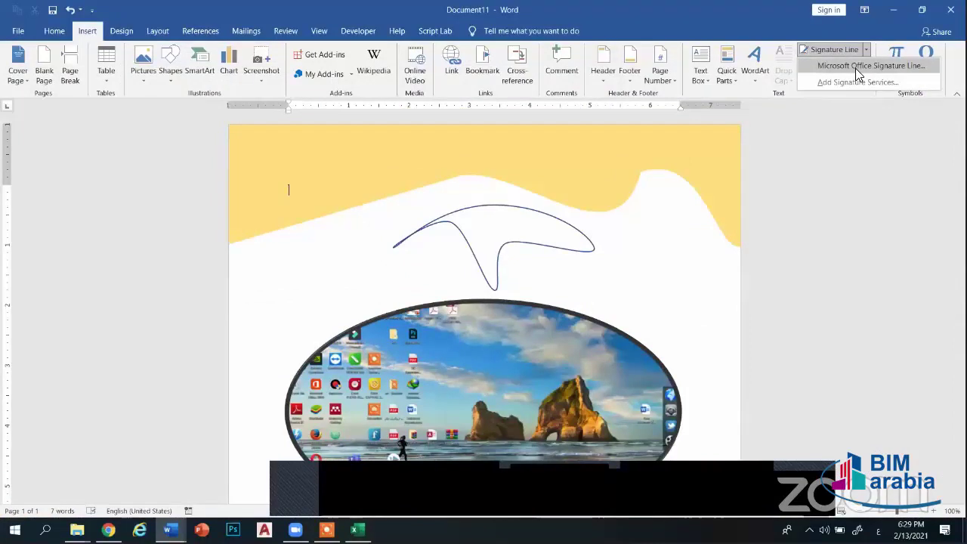
left_click(855, 67)
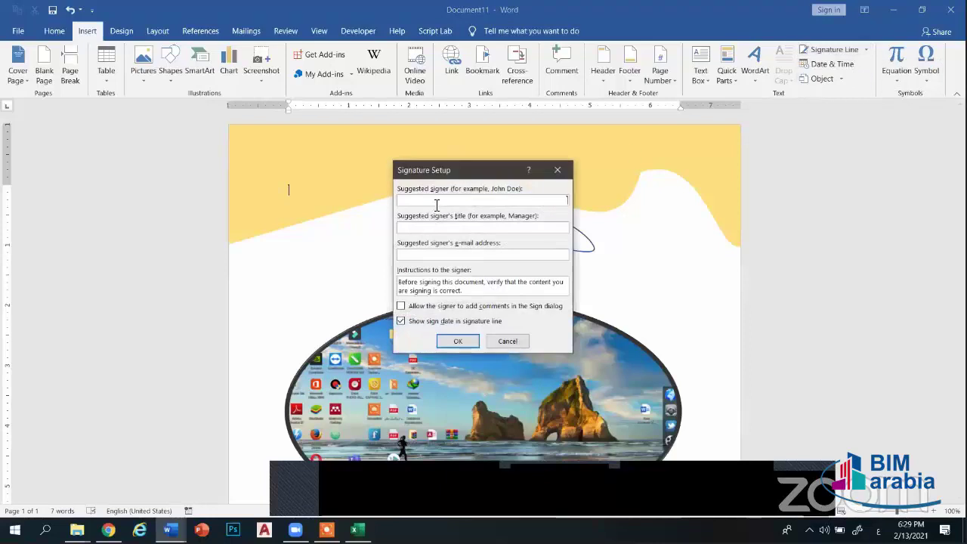
left_click(471, 230)
left_click(554, 171)
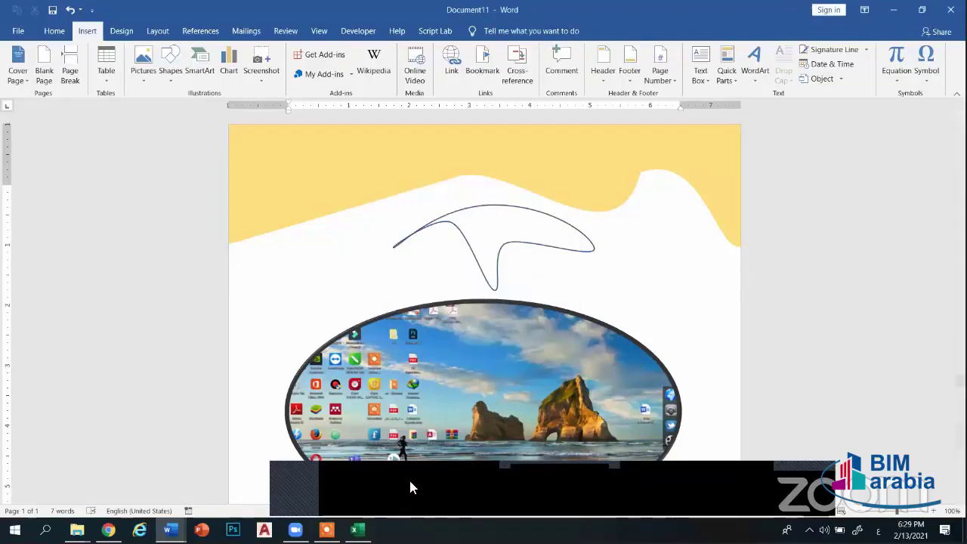
Drag the freeform curve slightly left and minimize Word
left_click(528, 248)
left_click_drag(528, 249, 508, 244)
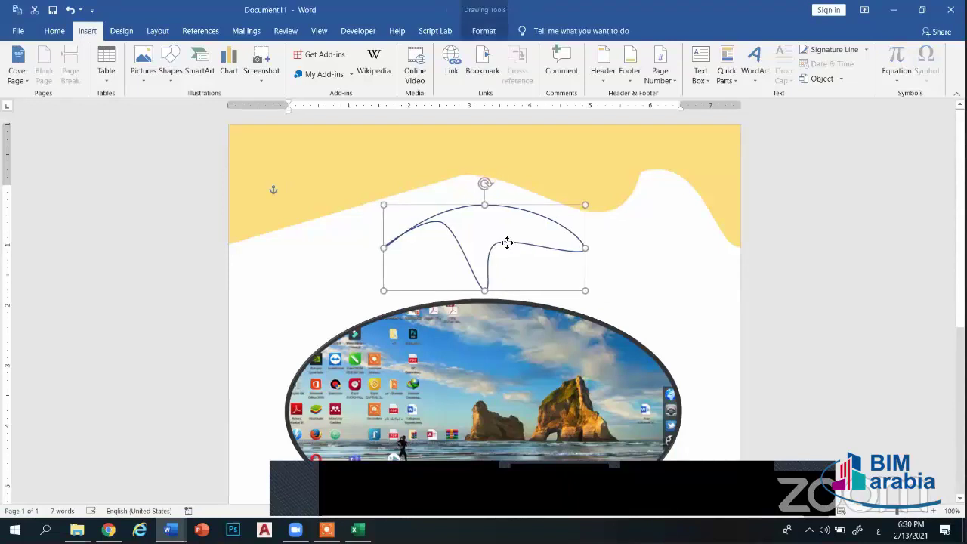
left_click(626, 262)
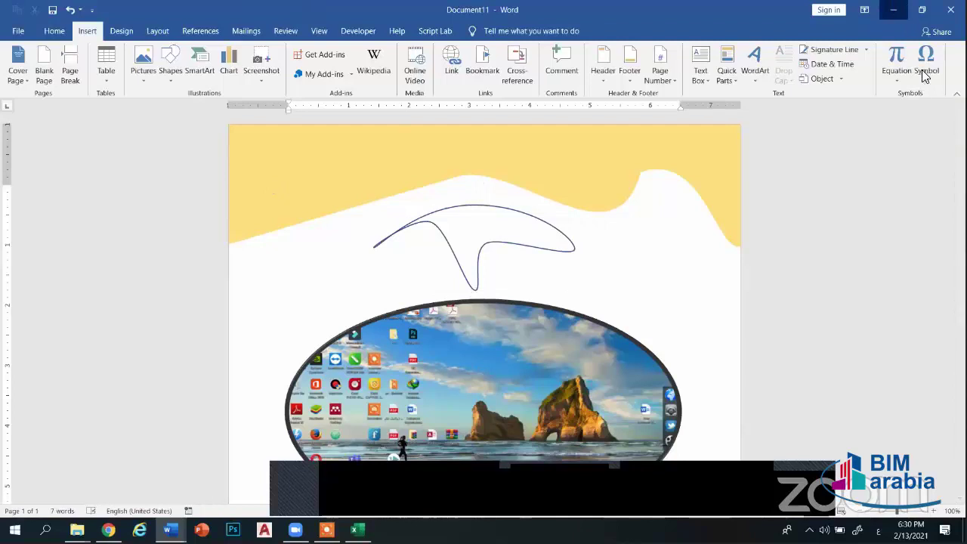
left_click(899, 9)
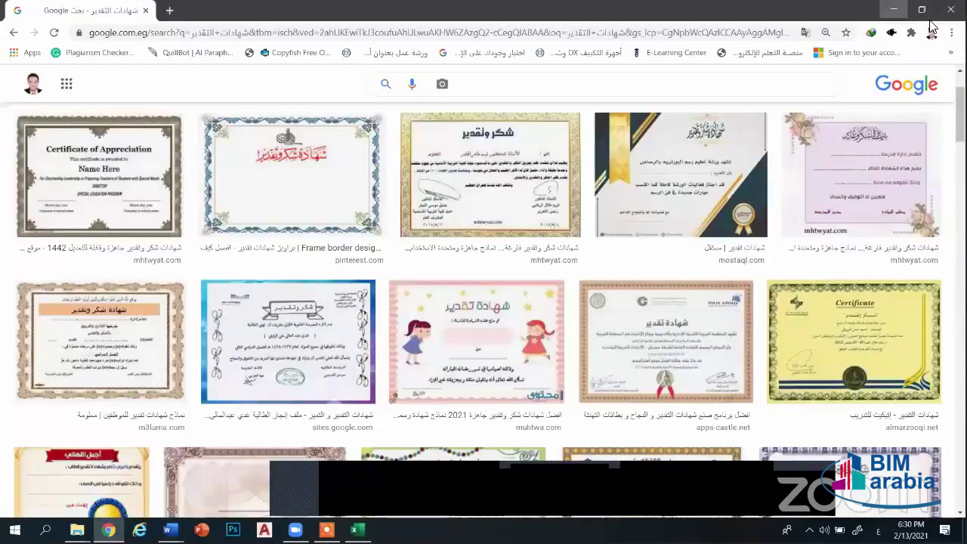
Bring Document11 back from the taskbar and close it with Don't Save
key("super+d")
key("alt+Tab")
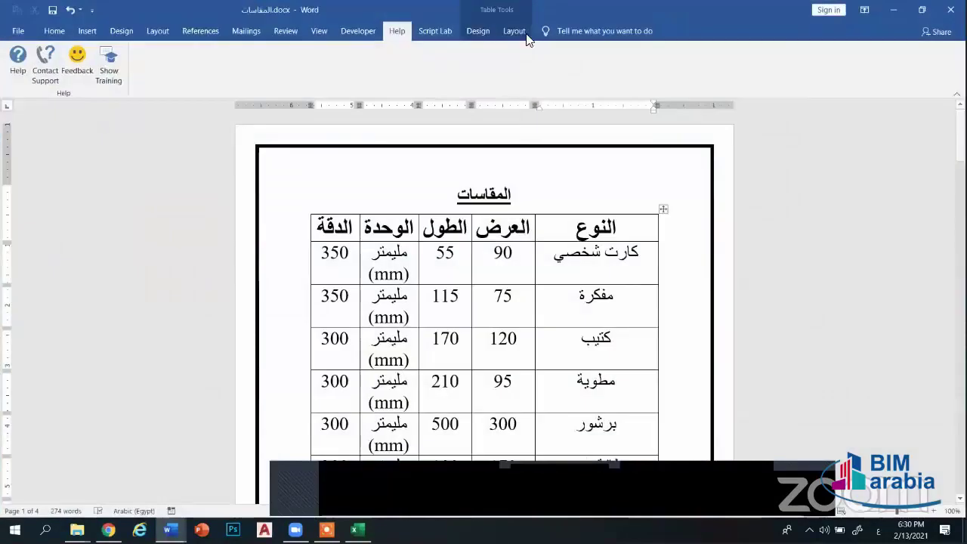
key("super+d")
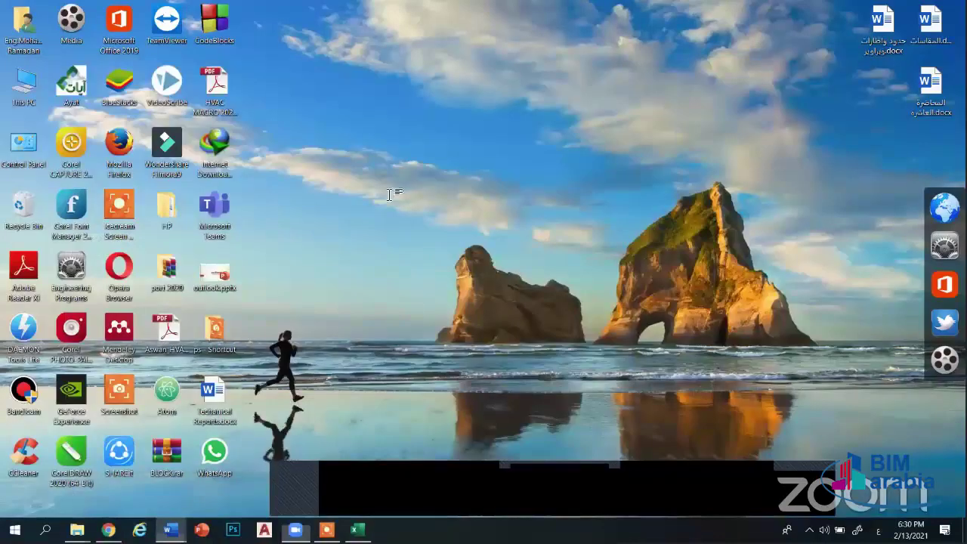
mouse_move(171, 529)
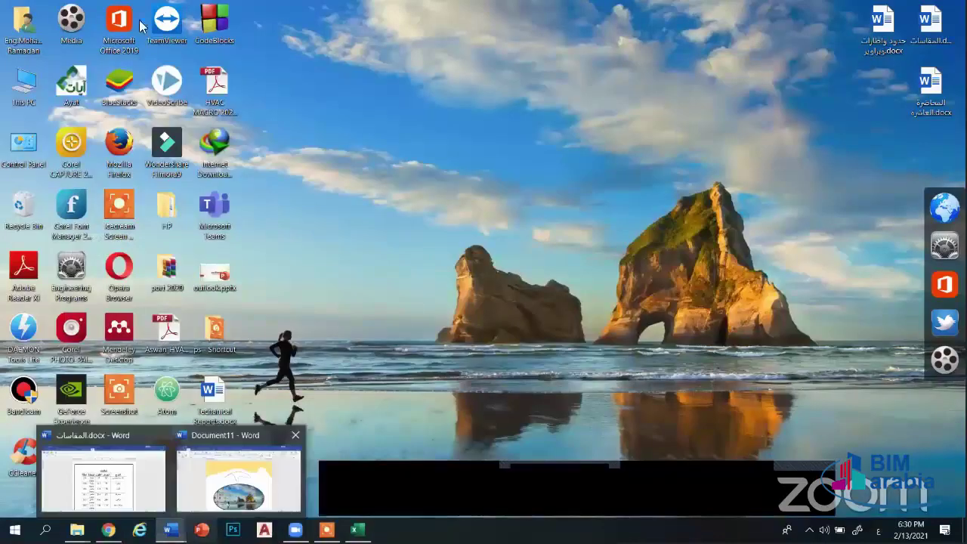
left_click(227, 478)
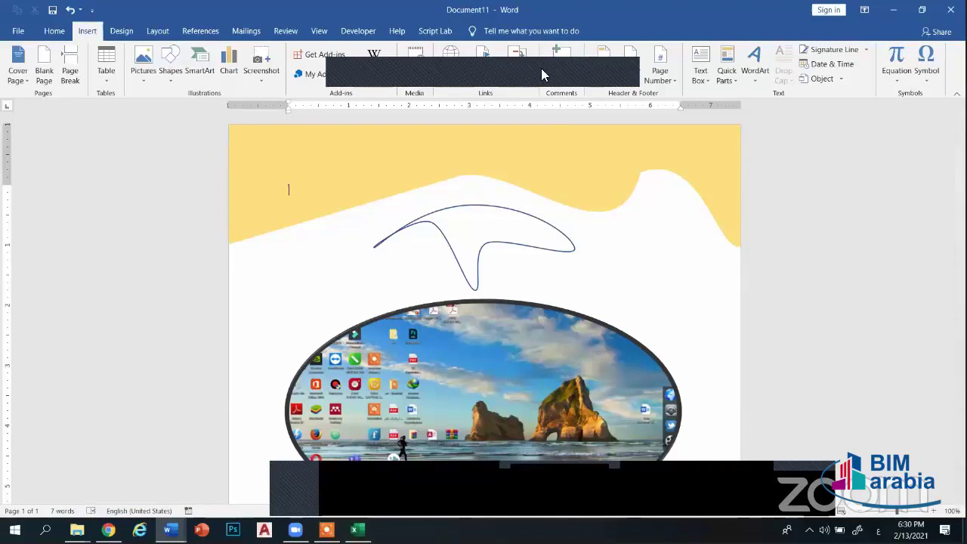
left_click(951, 9)
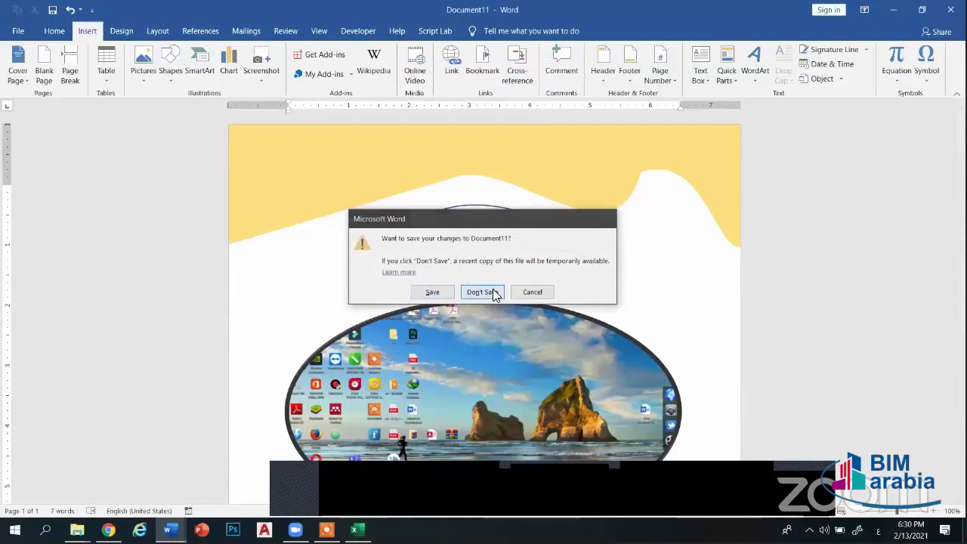
left_click(493, 289)
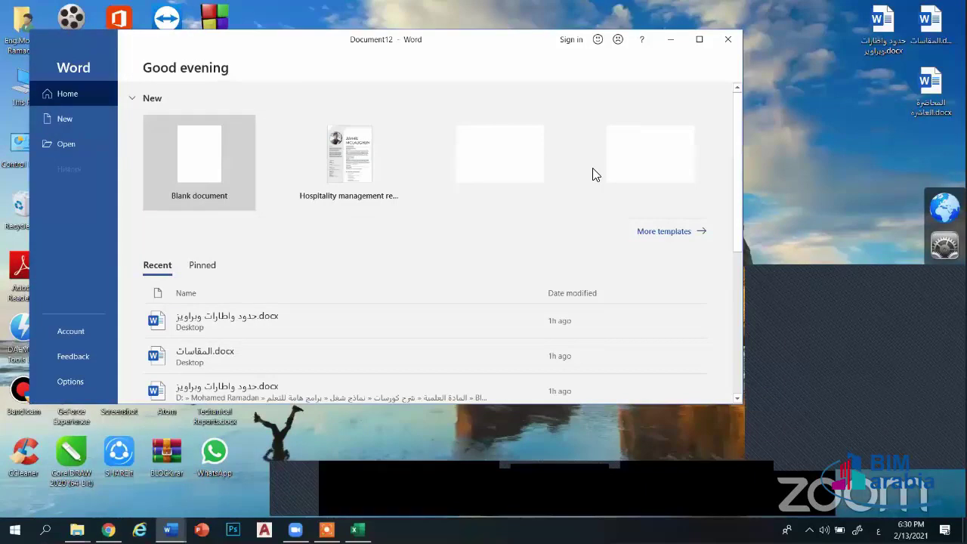
Maximize the Word start screen and create a new blank document
left_click(699, 39)
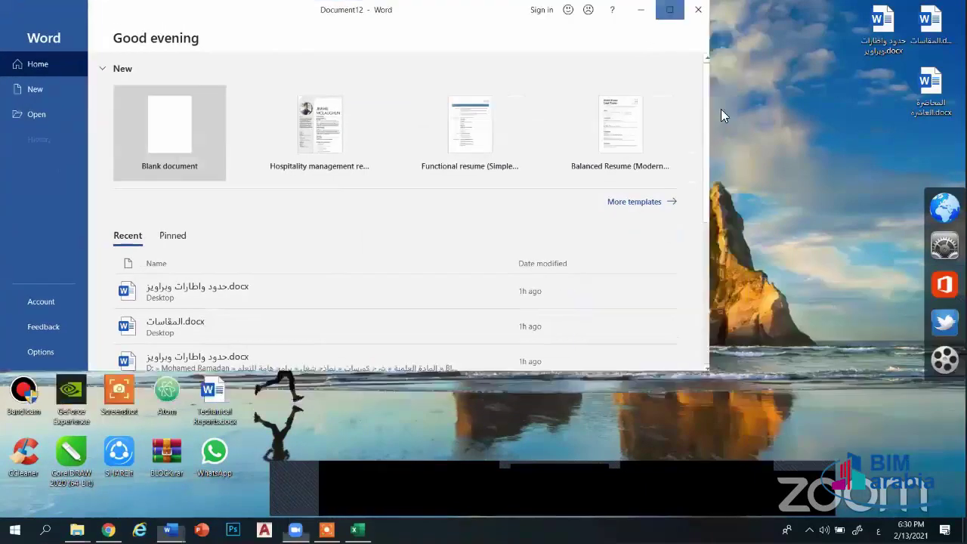
left_click(154, 141)
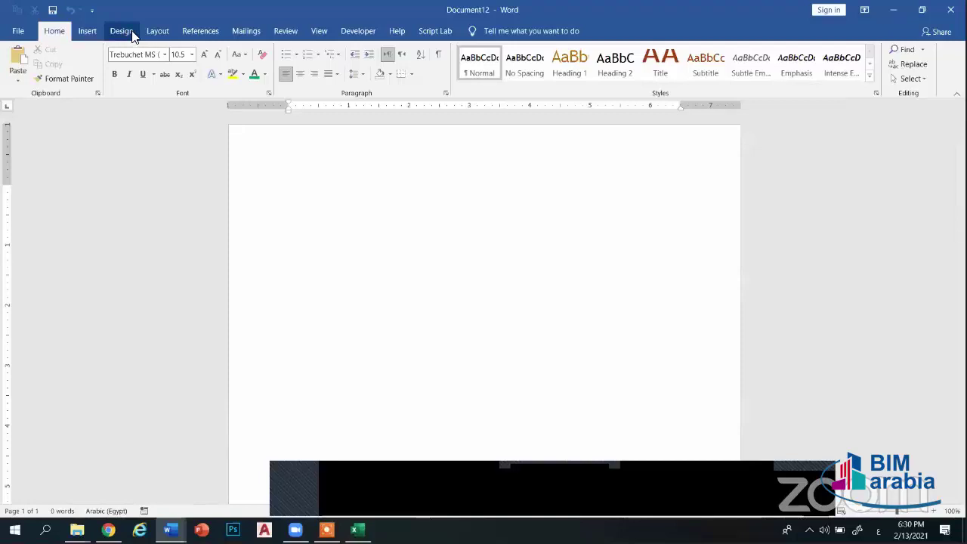
scroll(468, 190, "down", 1)
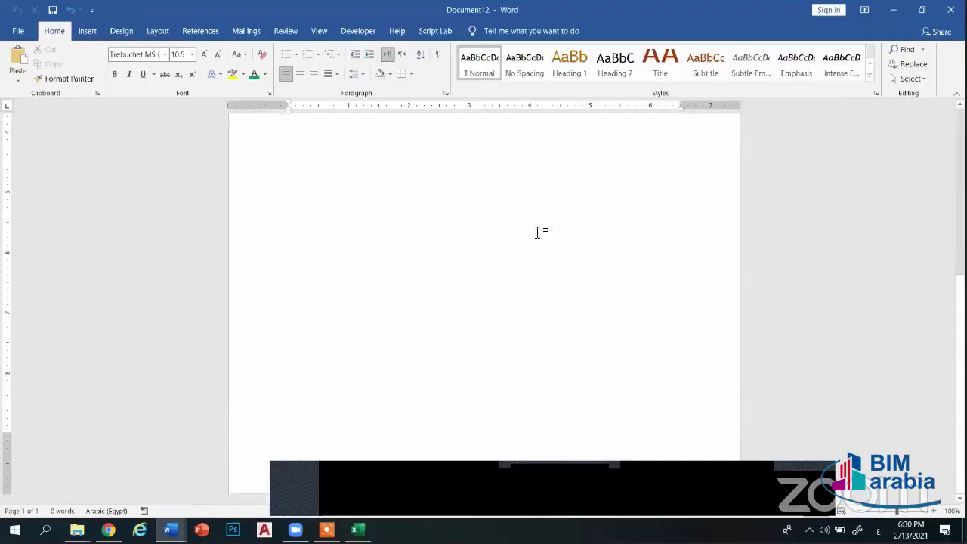
scroll(514, 226, "up", 1)
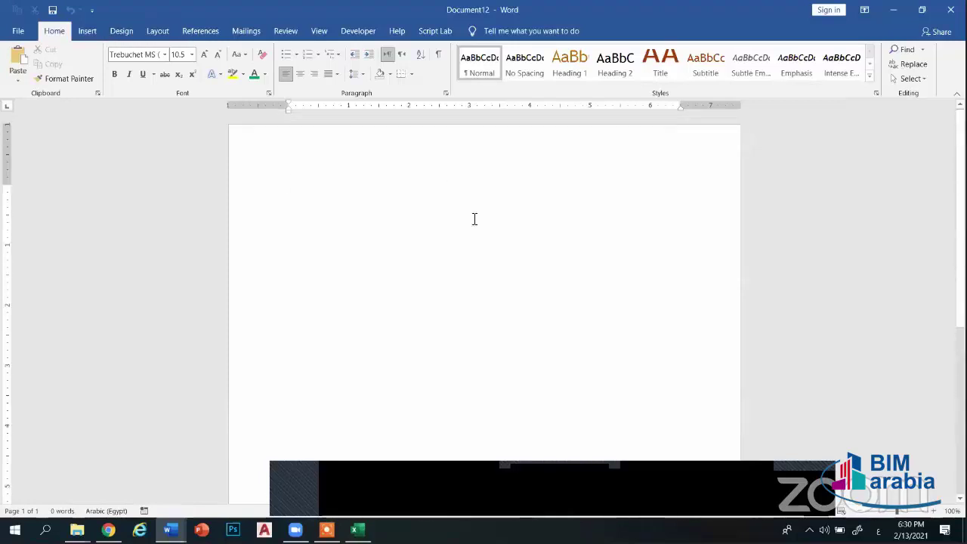
Set the page orientation to Landscape and zoom out to about 74%
left_click(157, 31)
left_click(68, 80)
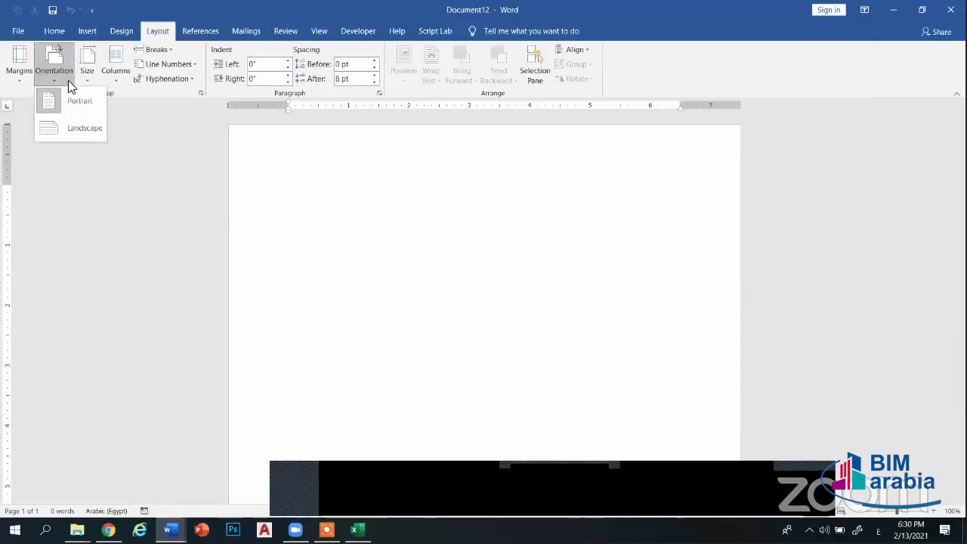
left_click(86, 133)
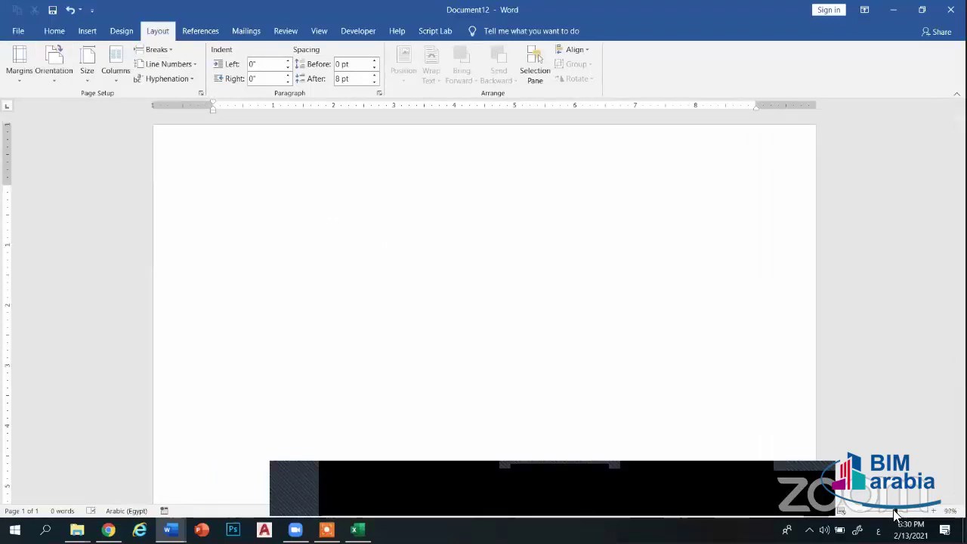
left_click_drag(896, 514, 889, 514)
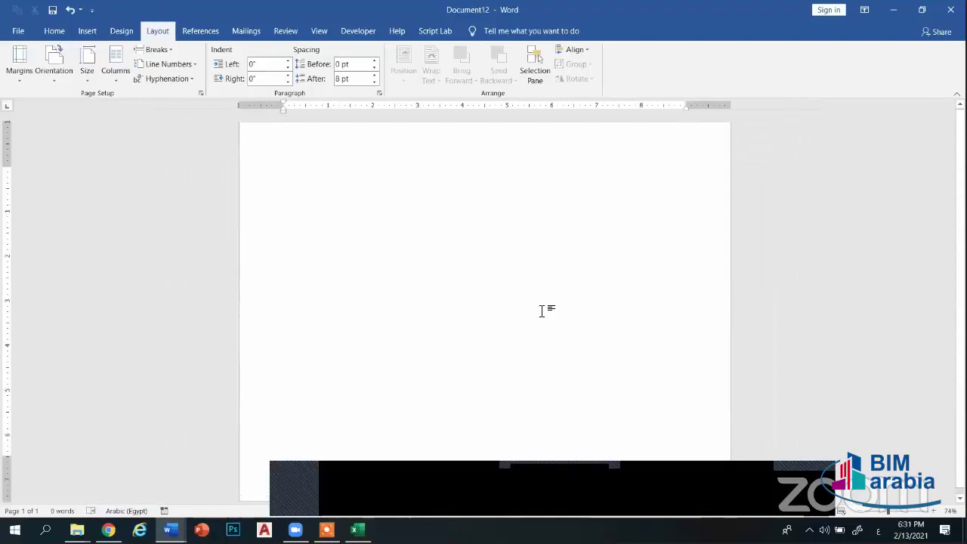
left_click(85, 34)
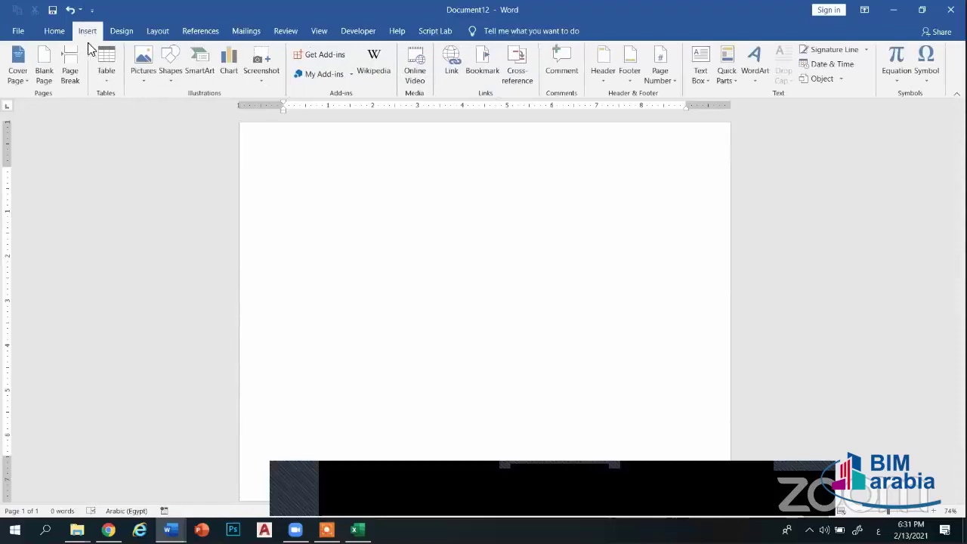
left_click(172, 77)
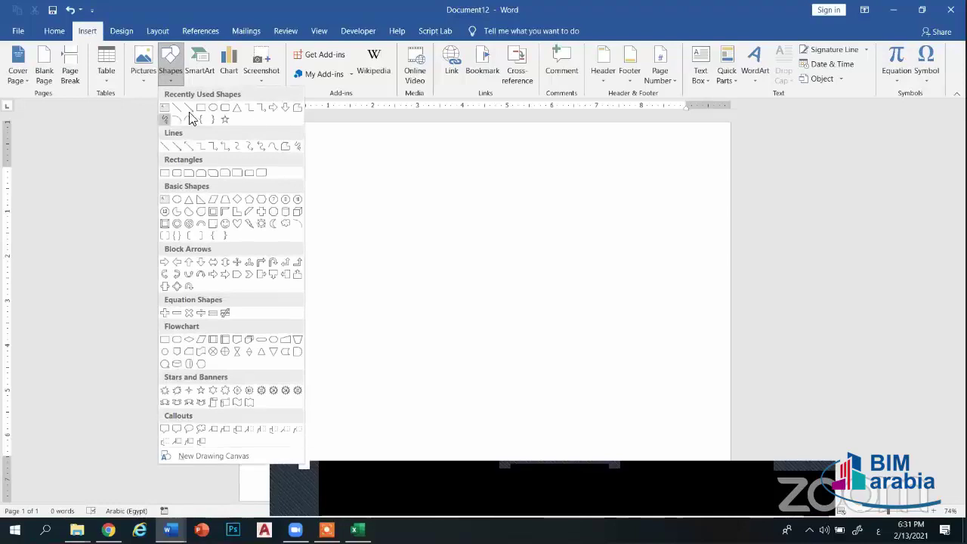
left_click(237, 108)
left_click_drag(393, 214, 590, 381)
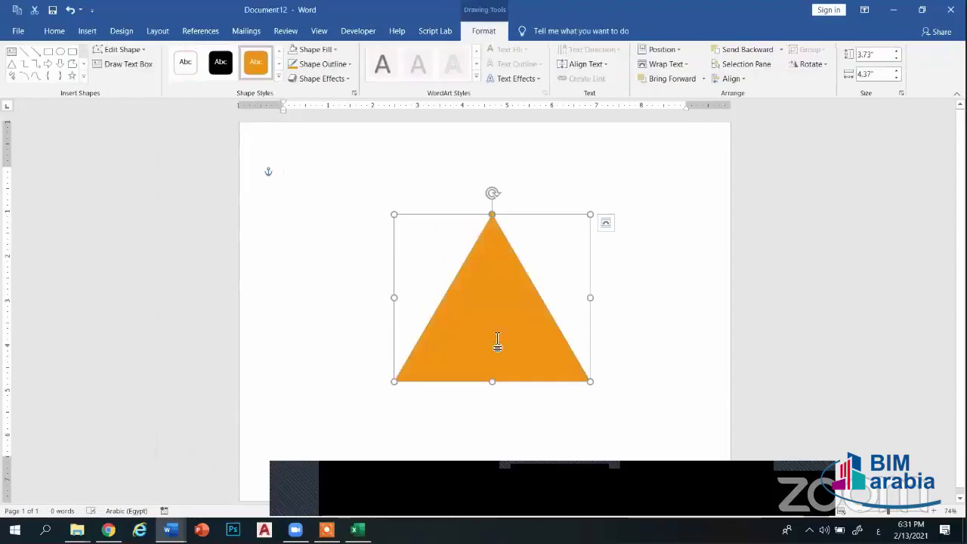
key("Delete")
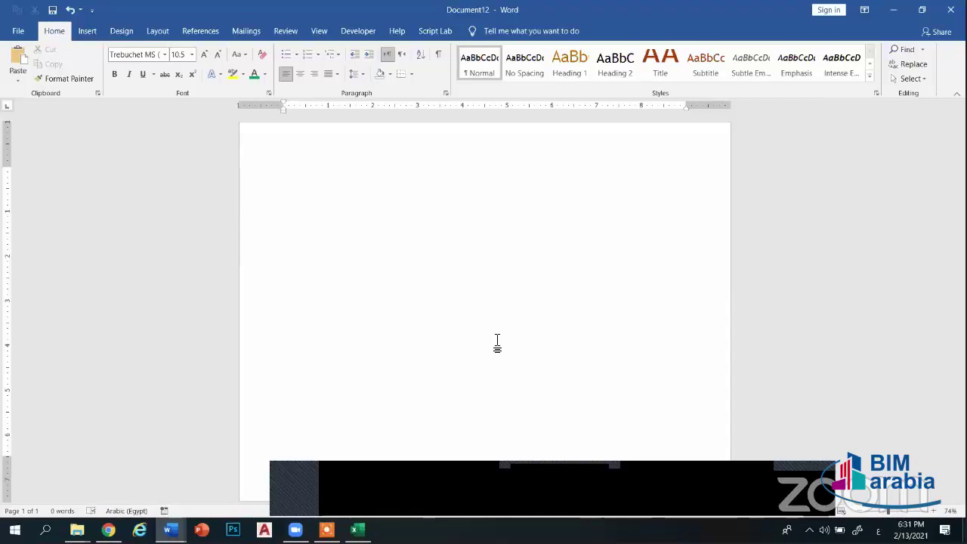
left_click(88, 31)
left_click(171, 68)
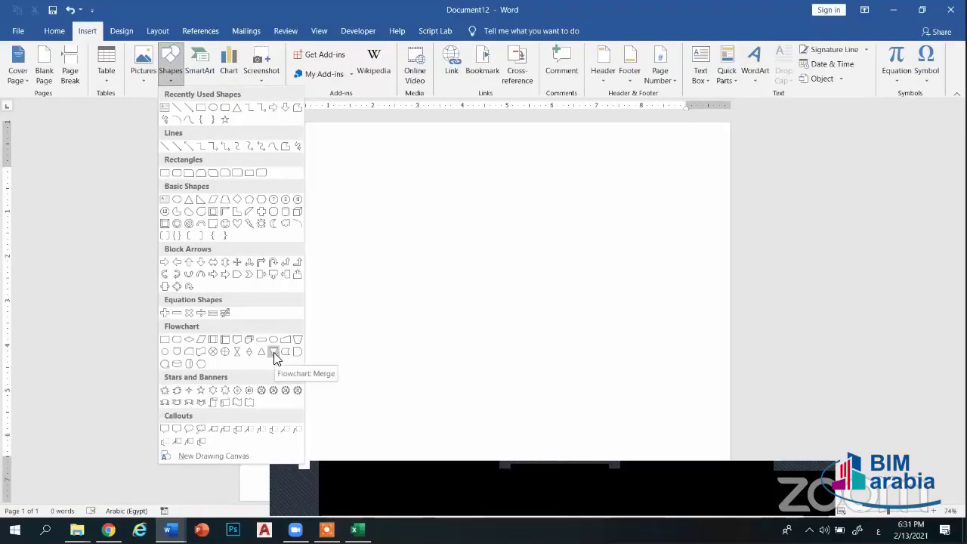
Draw a 3" by 3.2" right triangle in the bottom-right corner and flip it horizontally
left_click(200, 198)
mouse_move(385, 240)
left_mouse_down()
mouse_move(535, 366)
mouse_move(529, 373)
left_mouse_up()
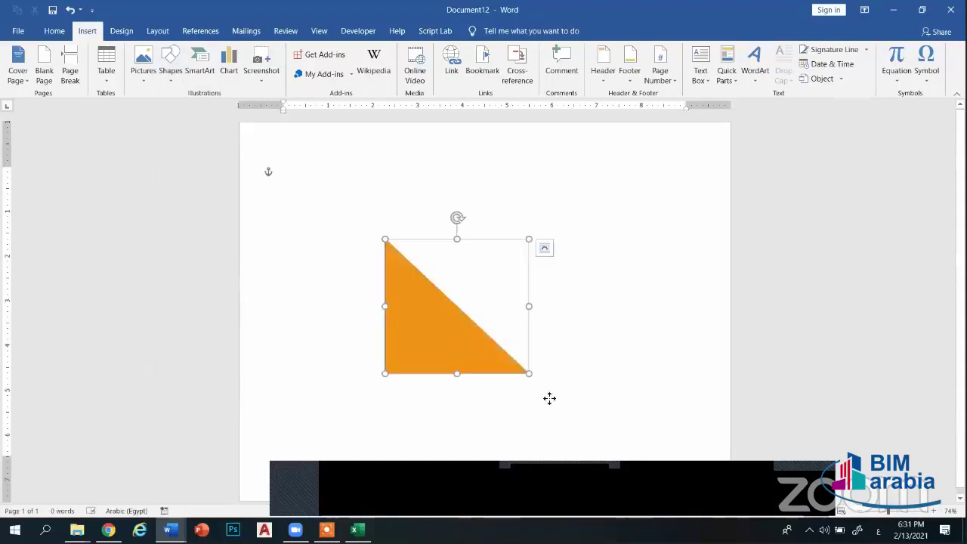
left_click_drag(588, 408, 658, 463)
right_click(625, 451)
left_click(487, 55)
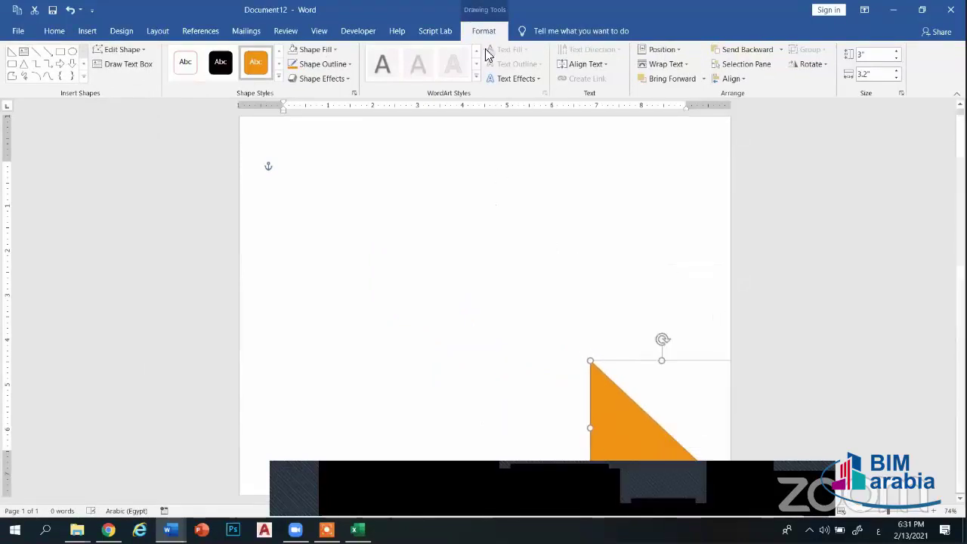
left_click(822, 68)
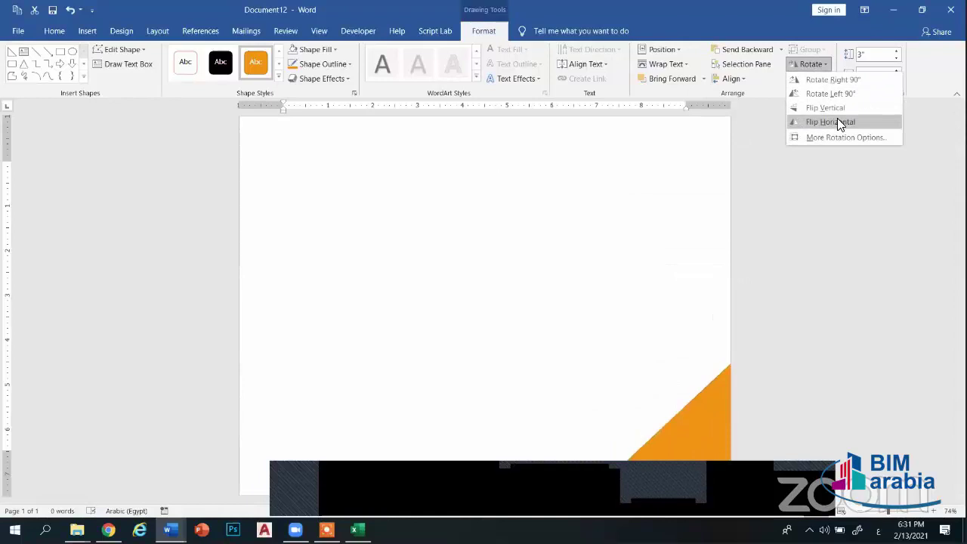
left_click(837, 121)
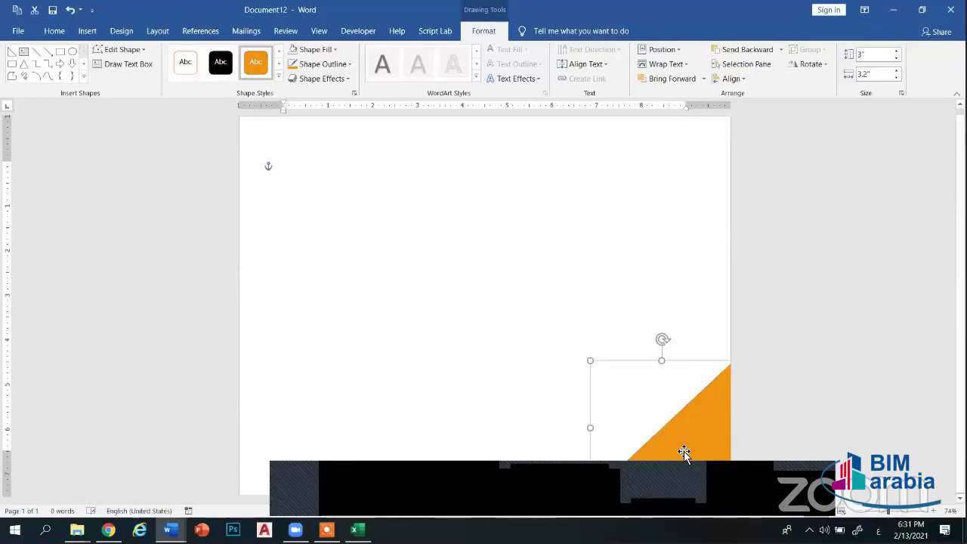
left_click(508, 389)
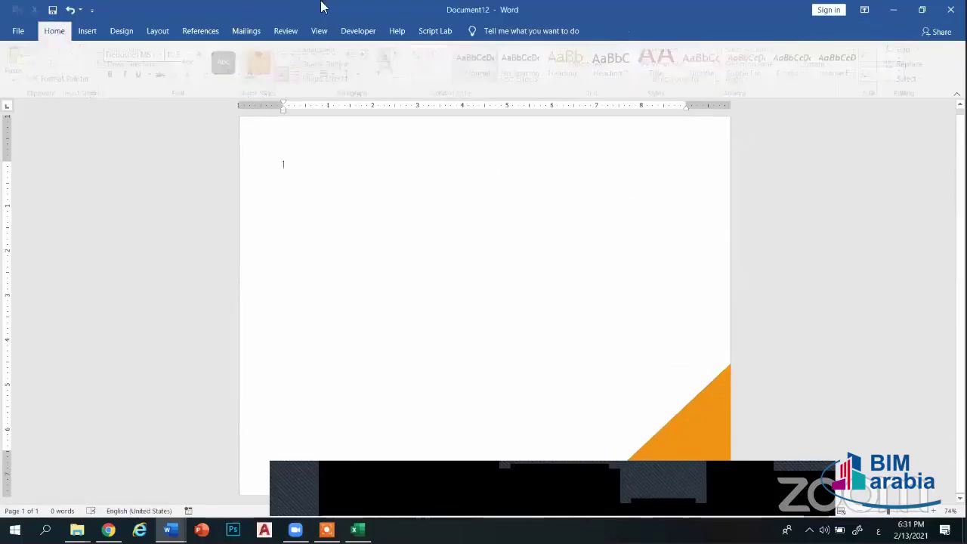
left_click(87, 31)
Draw a rectangle, rotate it diagonally and place it as a 2.22" by 9.72" band over the lower right
left_click(169, 74)
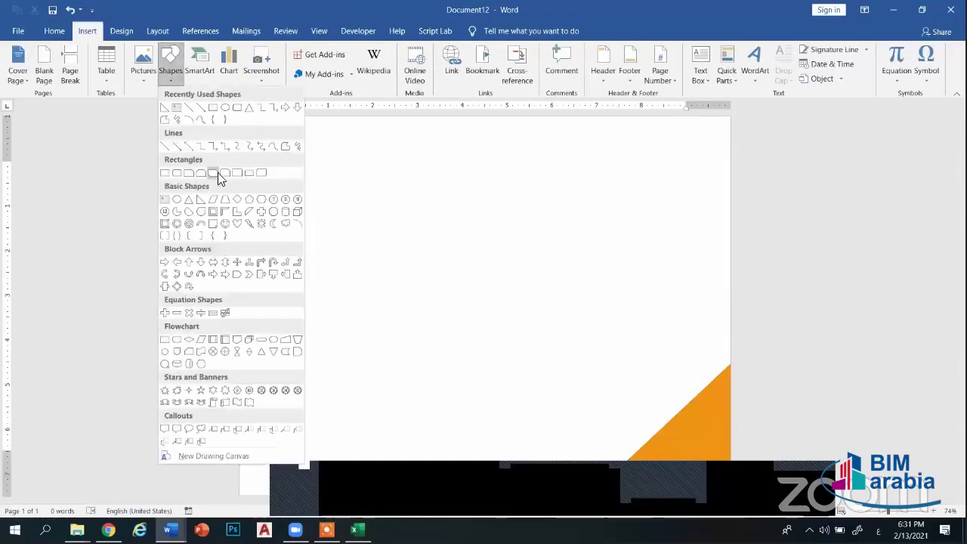
left_click(165, 172)
mouse_move(396, 227)
left_mouse_down()
mouse_move(619, 360)
mouse_move(705, 327)
left_mouse_up()
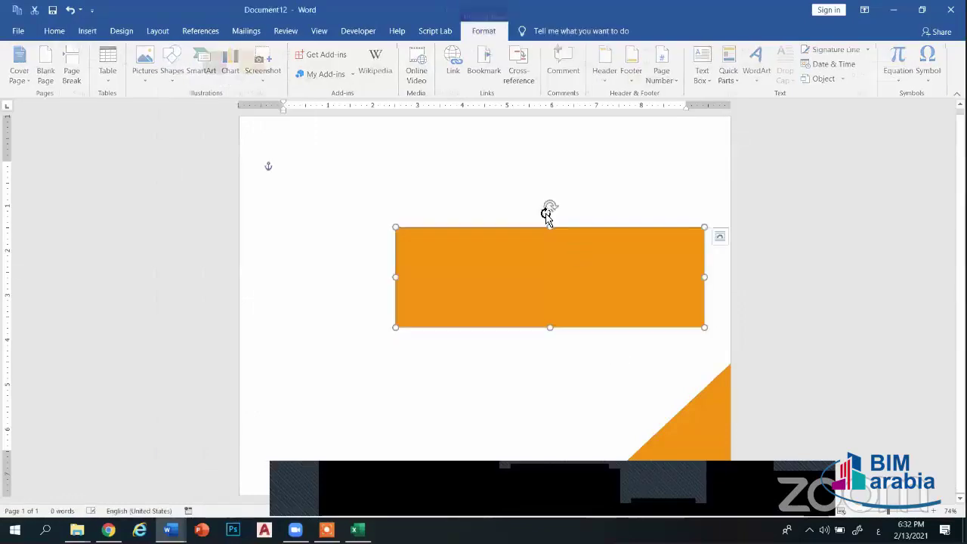
left_click_drag(547, 214, 497, 205)
mouse_move(552, 291)
left_mouse_down()
mouse_move(581, 357)
mouse_move(582, 345)
mouse_move(547, 325)
left_mouse_up()
left_click_drag(597, 372, 625, 392)
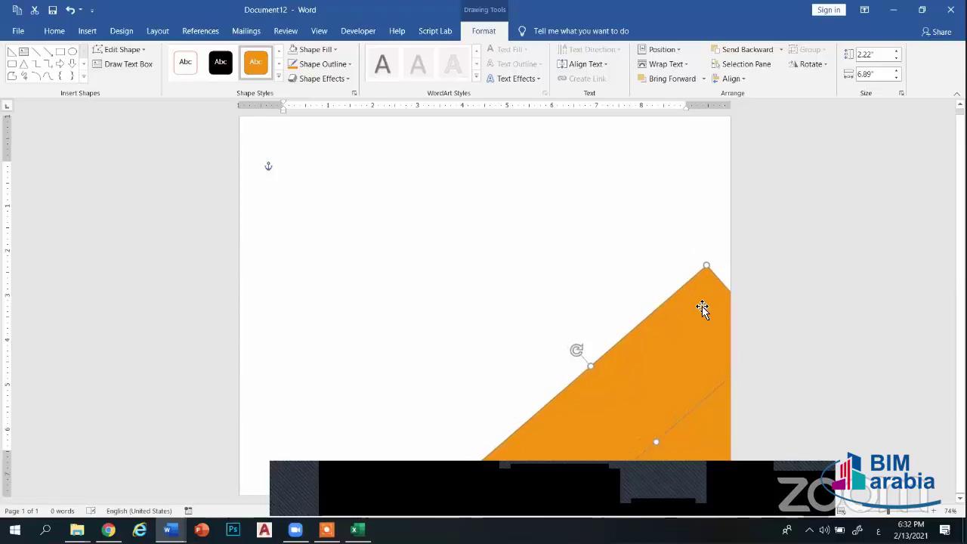
left_click_drag(702, 308, 699, 304)
left_click_drag(572, 352, 569, 350)
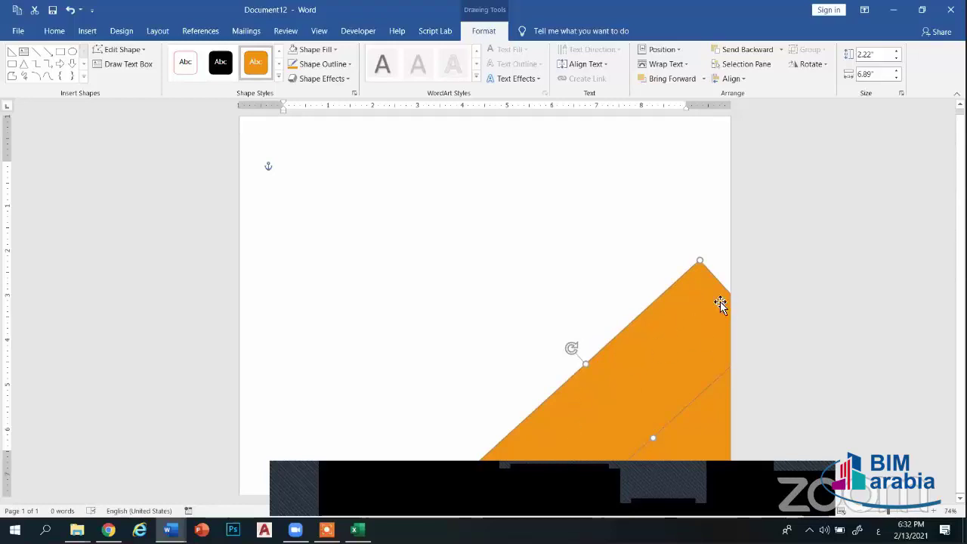
mouse_move(721, 300)
left_mouse_down()
mouse_move(707, 293)
mouse_move(806, 229)
left_mouse_up()
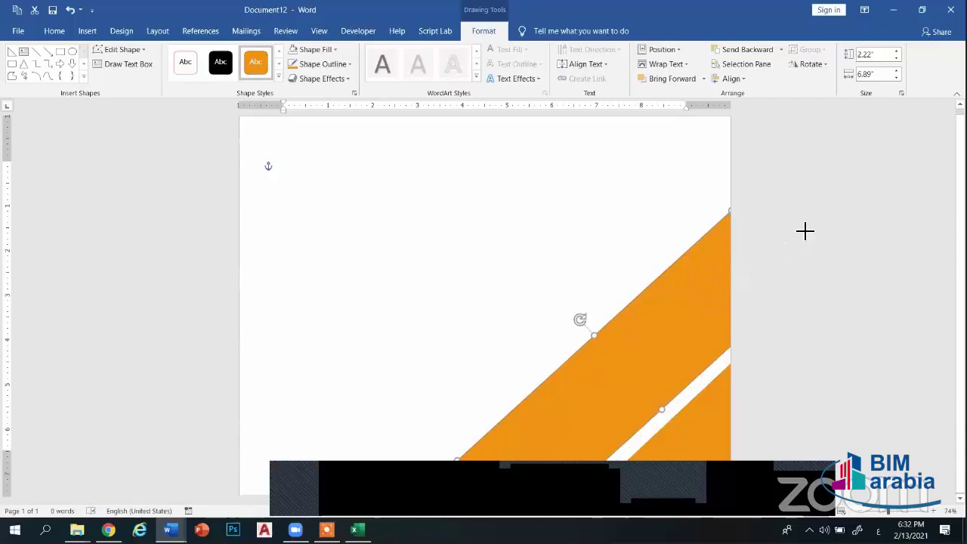
left_click_drag(690, 333, 685, 341)
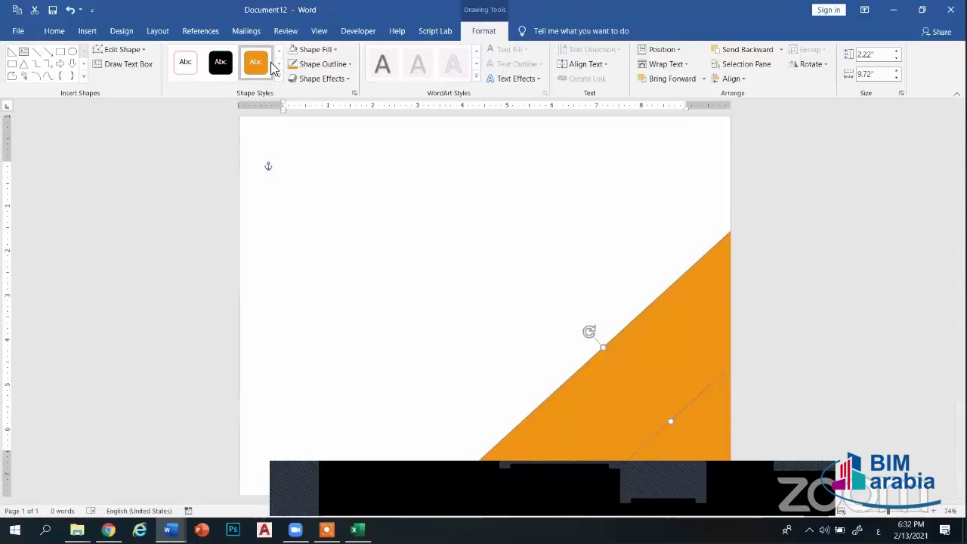
Fill the diagonal band pale blue and remove its outline
left_click(335, 50)
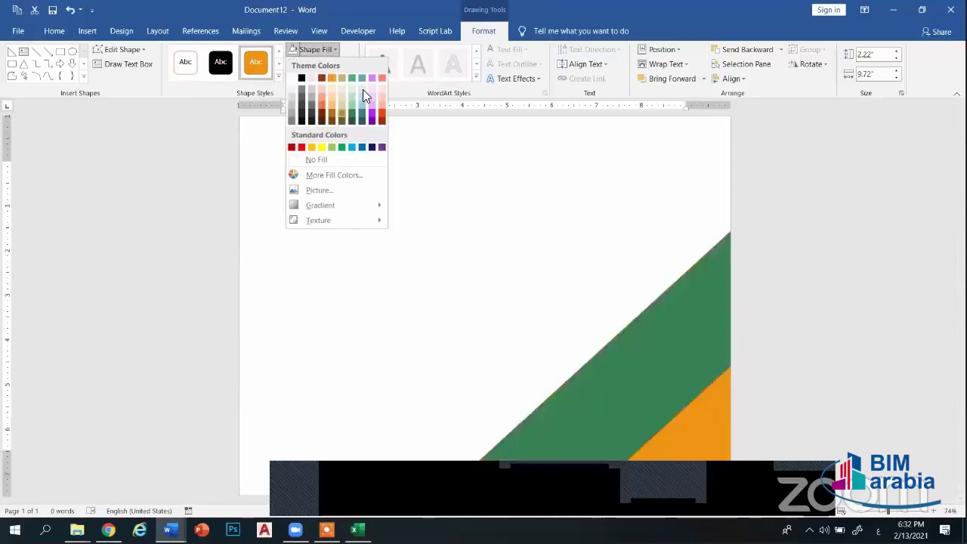
left_click(363, 89)
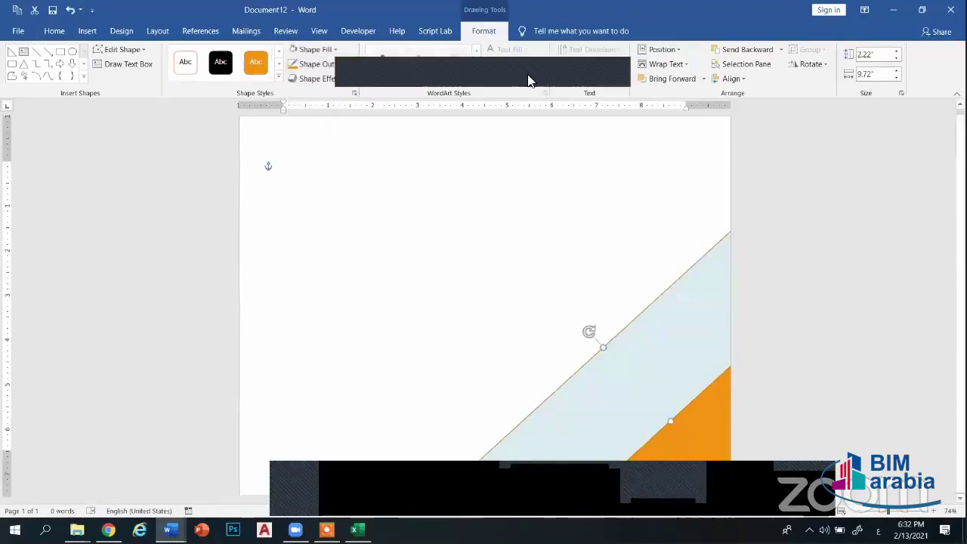
left_click(349, 65)
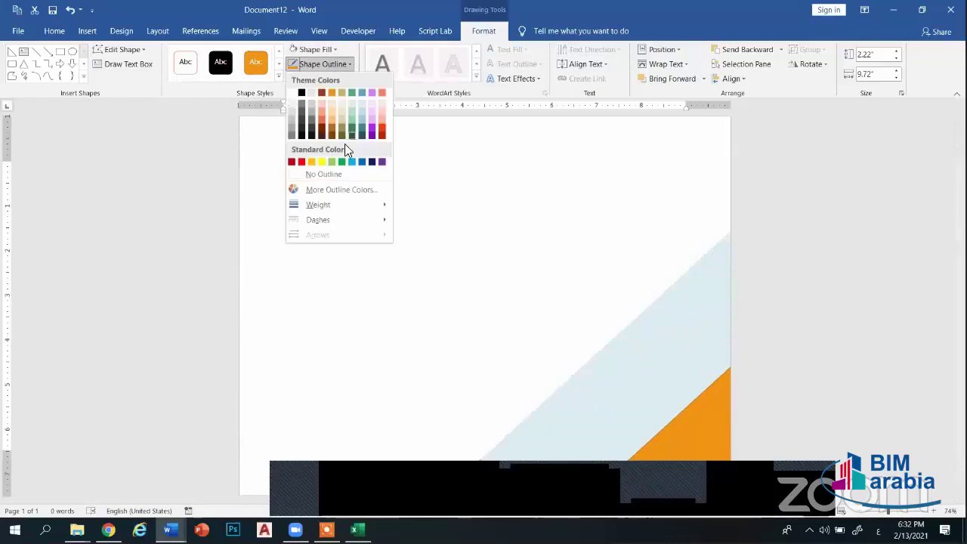
left_click(321, 175)
Remove the corner triangle's outline and fill it Light Blue
left_click(706, 413)
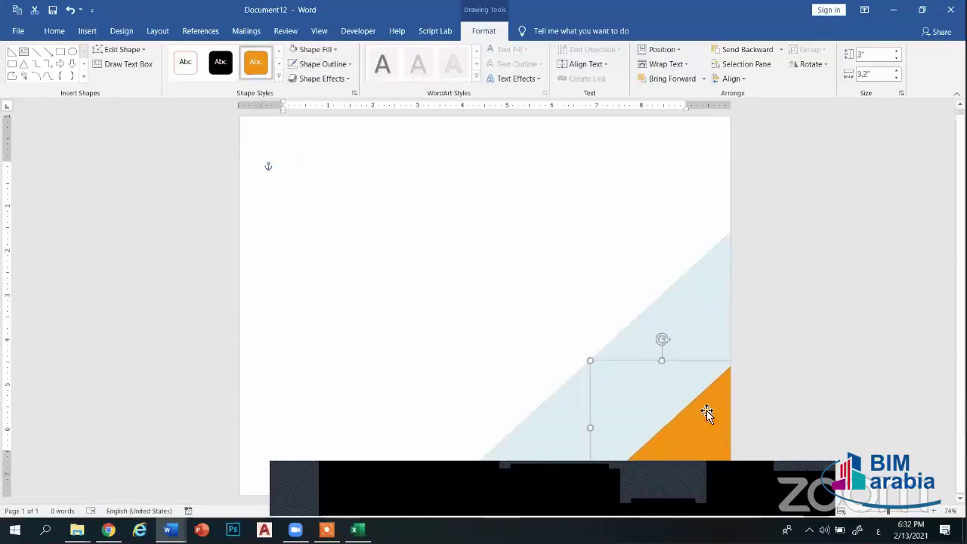
left_click(323, 64)
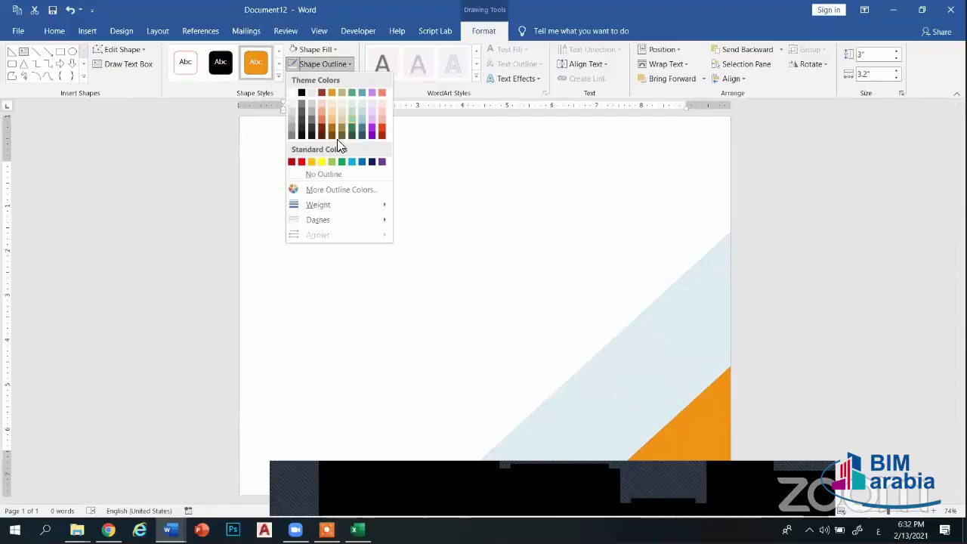
left_click(313, 176)
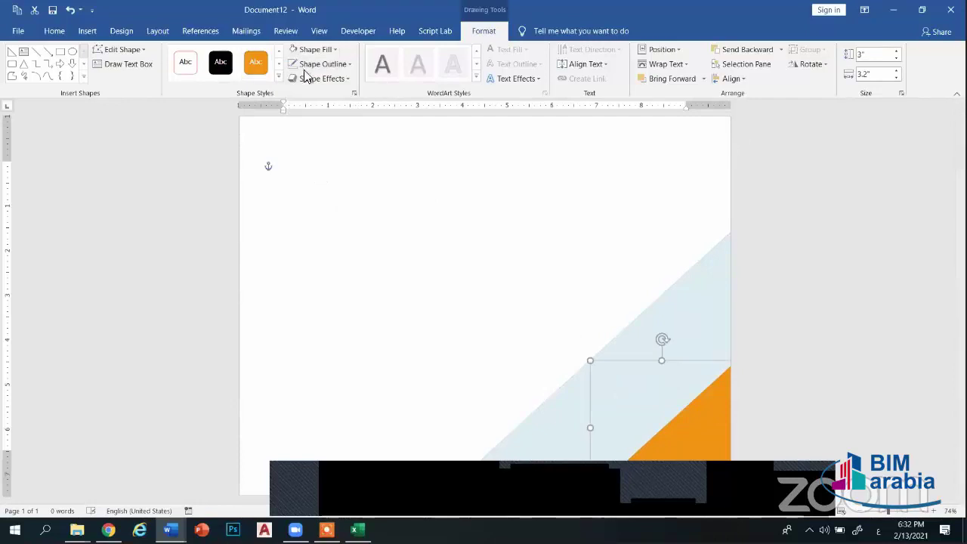
left_click(335, 51)
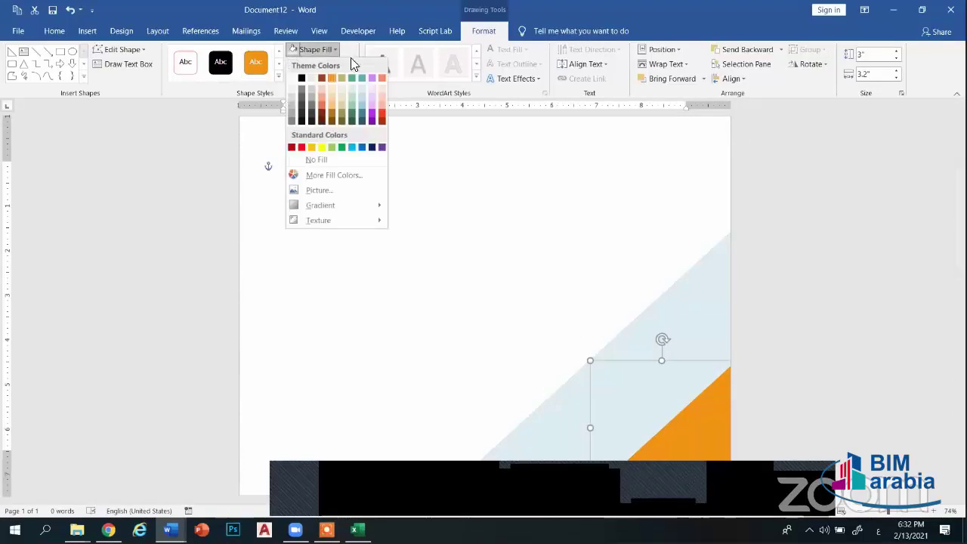
left_click(352, 148)
left_click(509, 216)
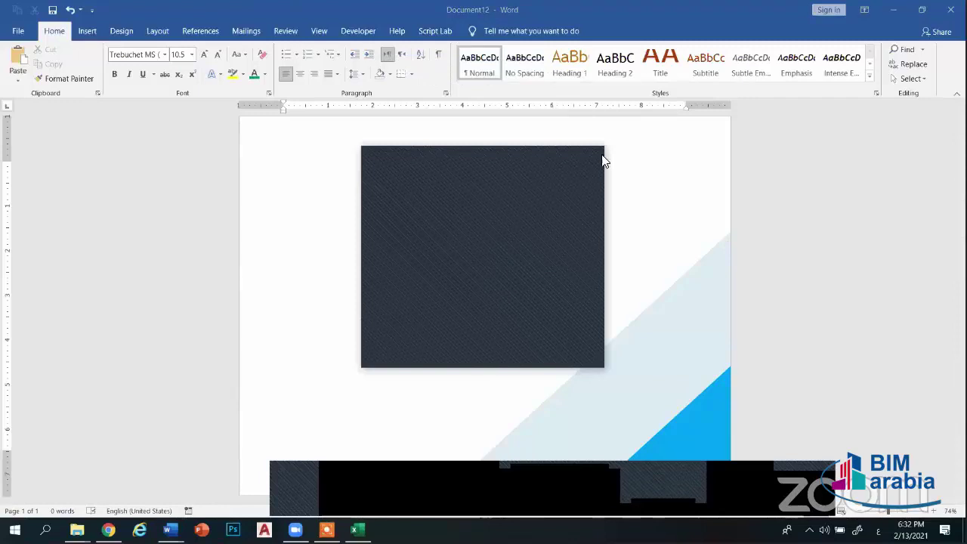
Draw a large right triangle from the top-left corner, sized about 8.69" by 10.75"
left_click(87, 31)
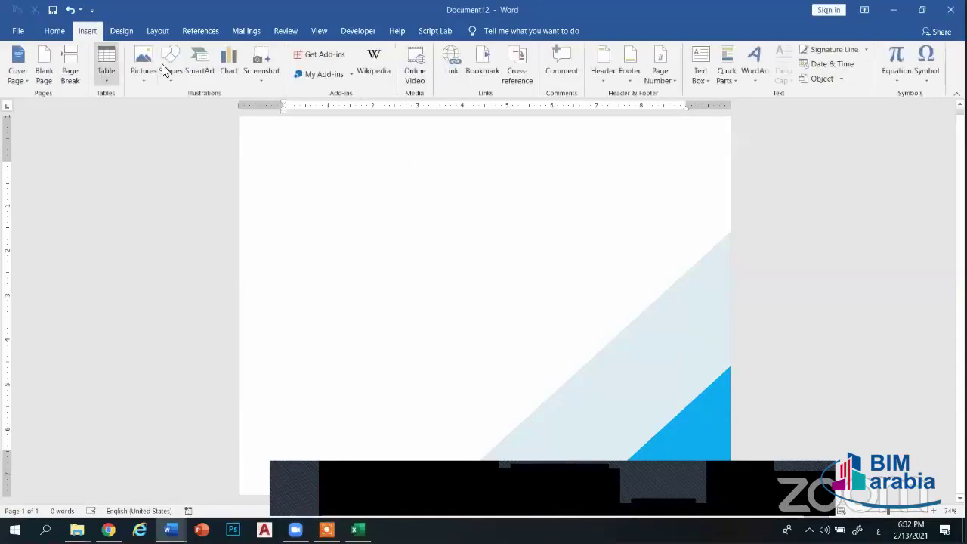
left_click(171, 78)
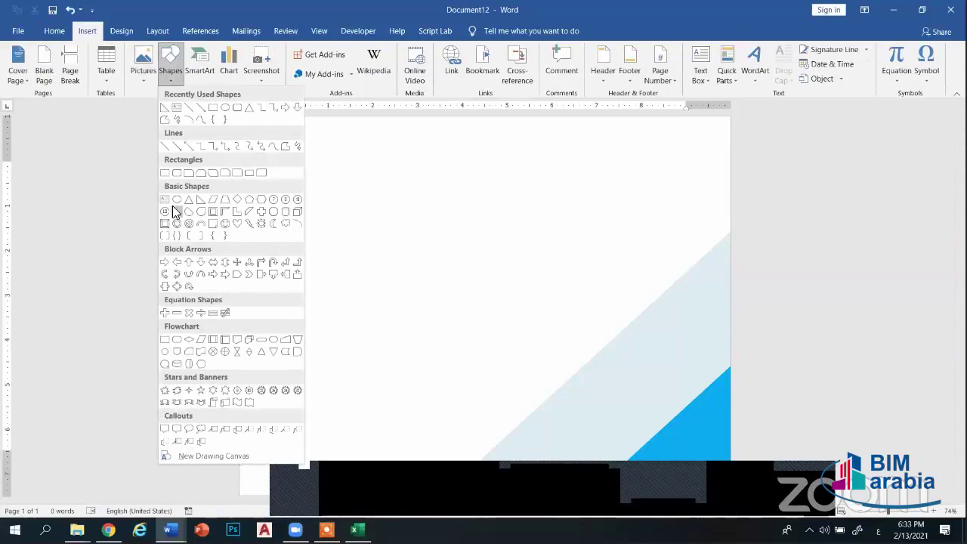
left_click(229, 200)
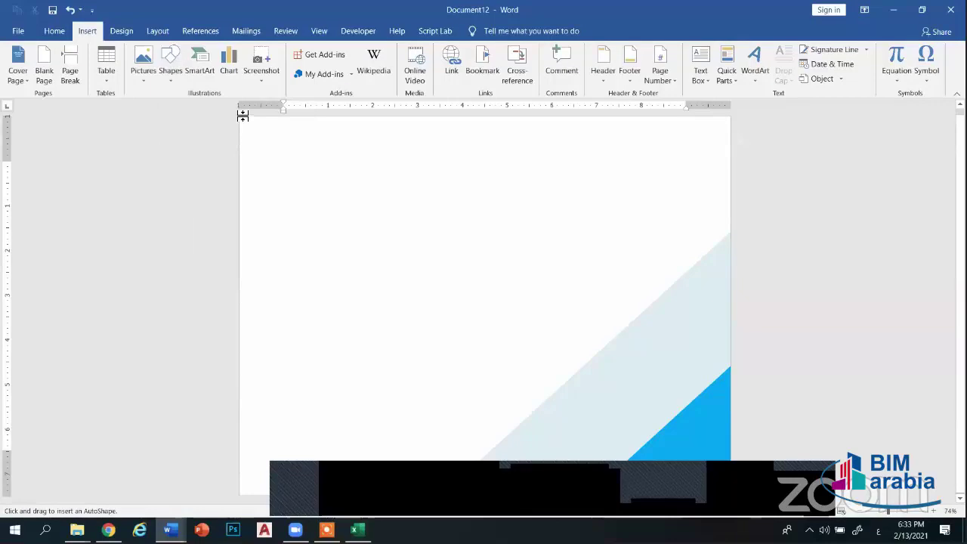
left_click_drag(244, 123, 713, 306)
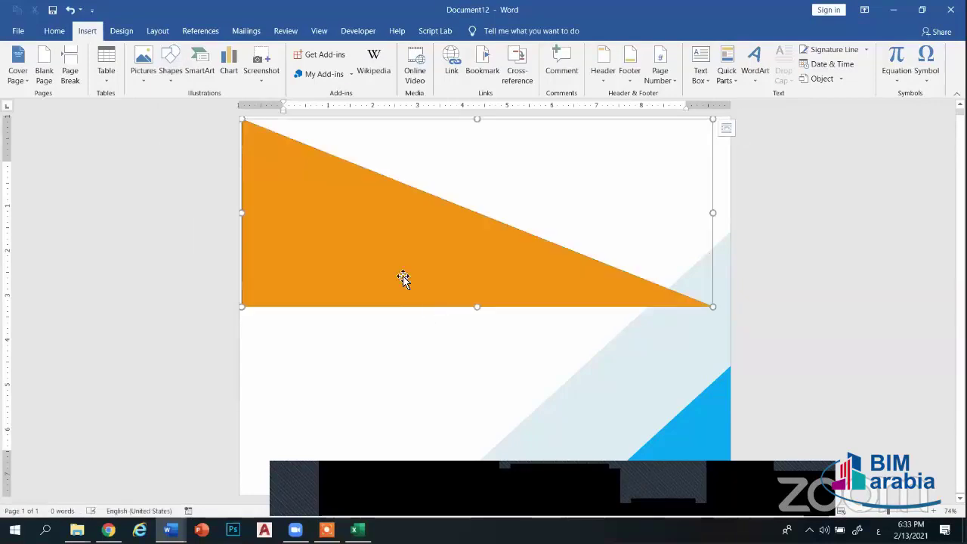
left_click_drag(477, 306, 489, 495)
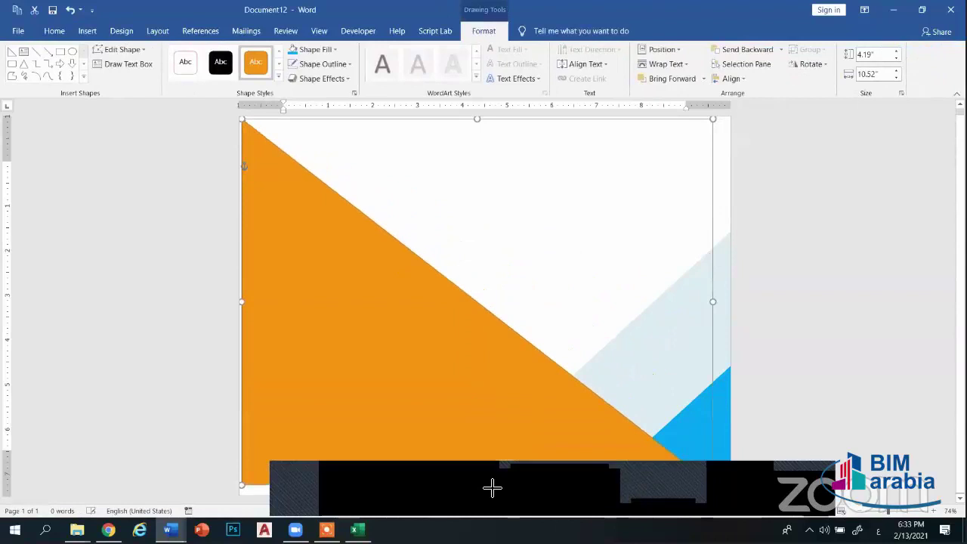
left_click_drag(242, 305, 234, 308)
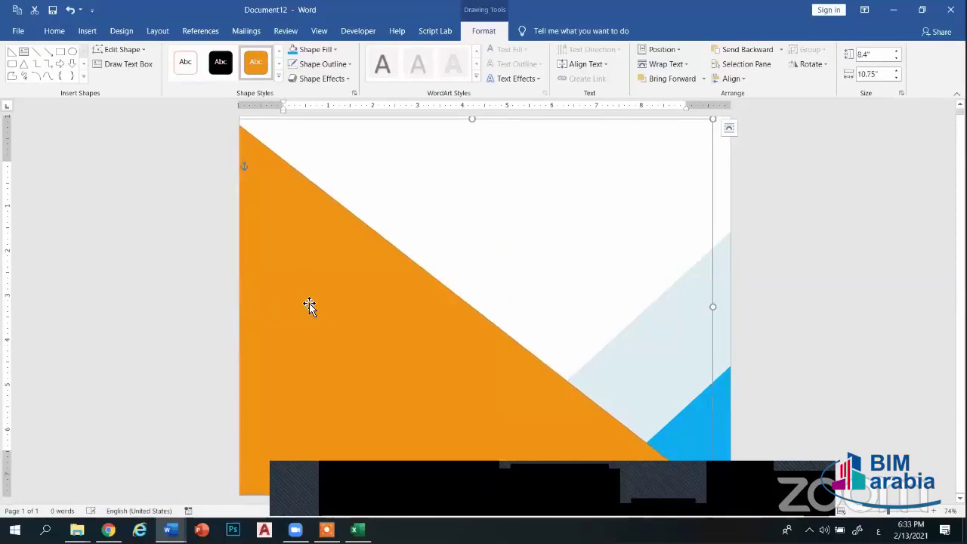
left_click_drag(310, 305, 310, 297)
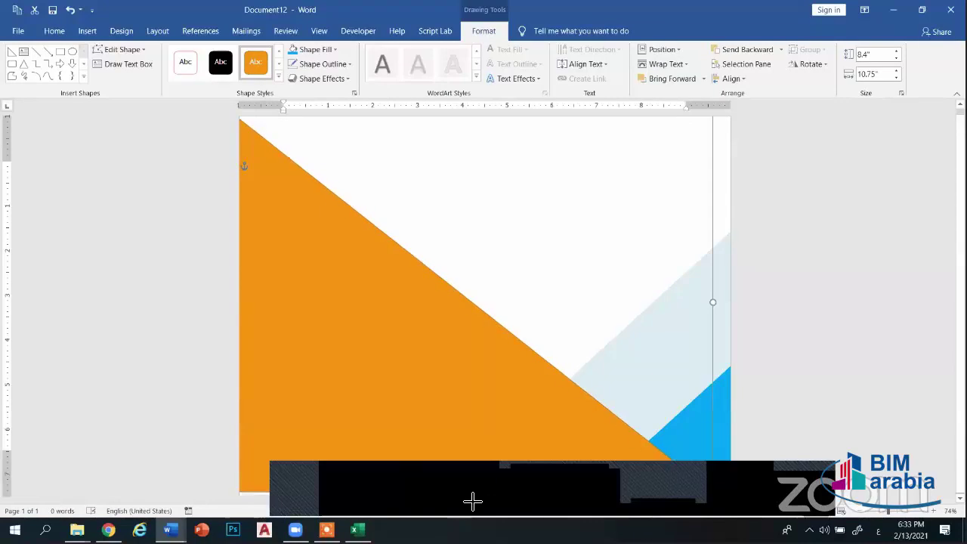
left_click_drag(469, 490, 472, 503)
Flip the orange triangle vertically so it fills the upper-left half
right_click(397, 347)
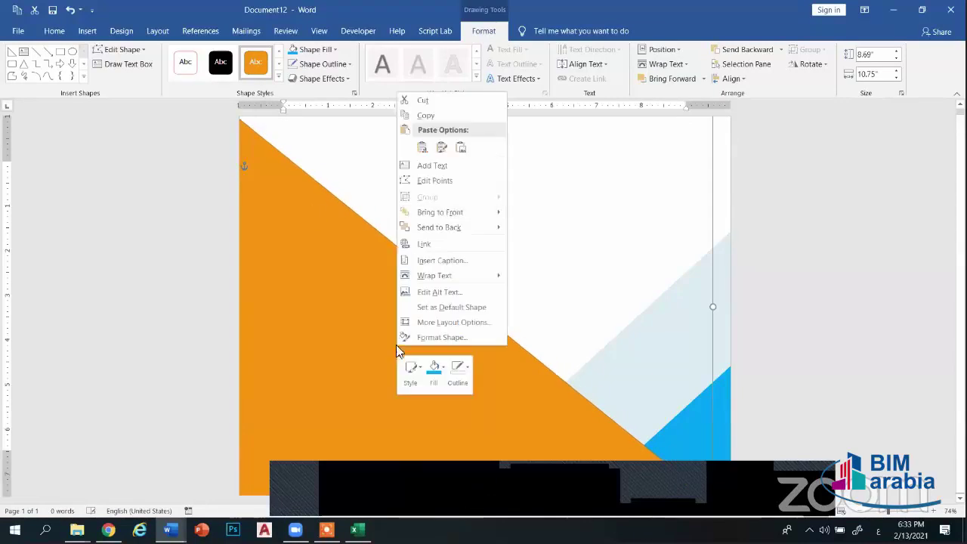
left_click(312, 207)
left_click(826, 65)
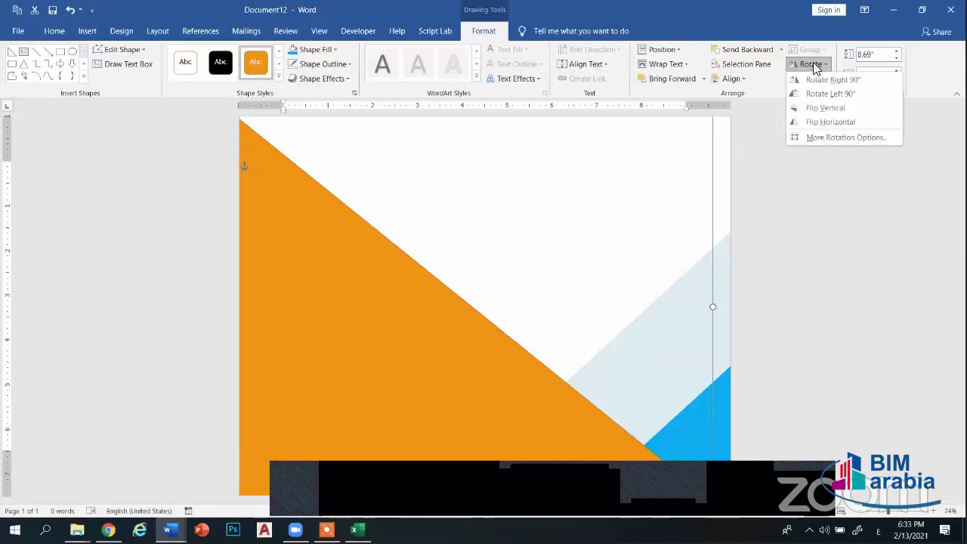
left_click(829, 109)
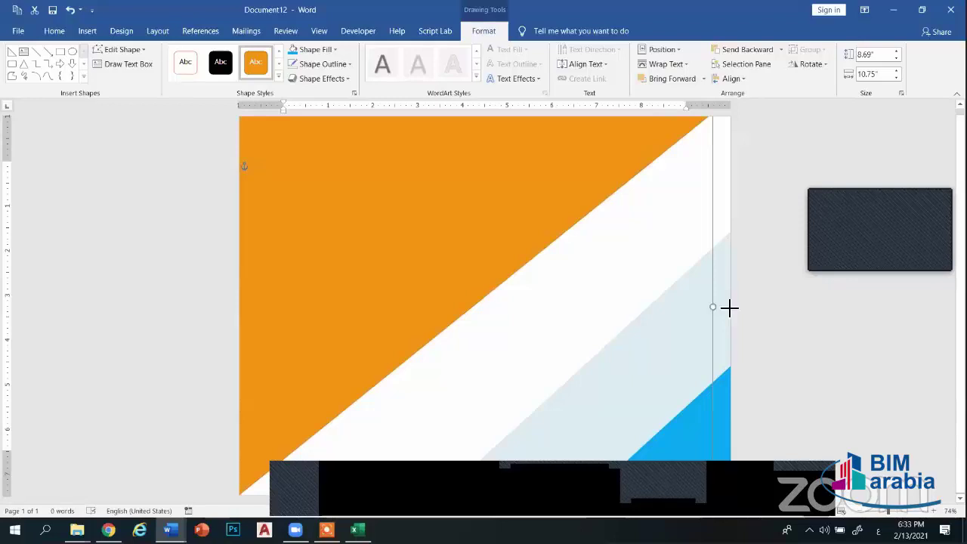
Stretch the orange triangle to 14.93" by 11.22" and roughly position it on the page
left_click_drag(729, 306, 735, 307)
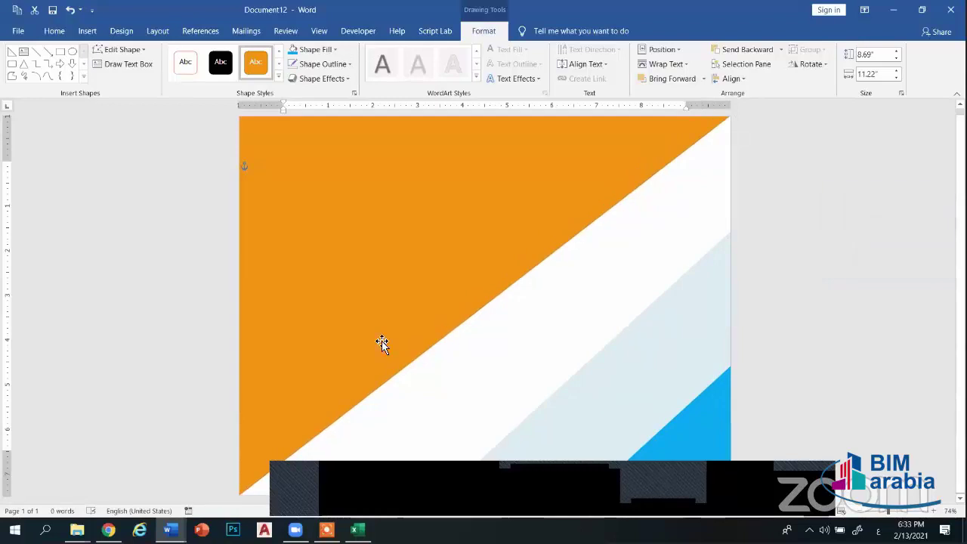
scroll(458, 350, "up", 1)
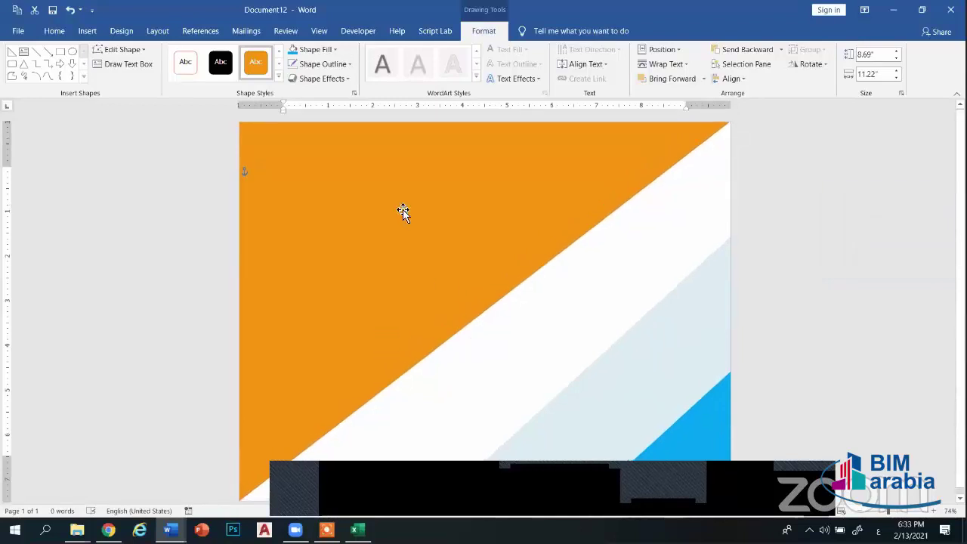
mouse_move(454, 259)
left_mouse_down()
mouse_move(466, 319)
mouse_move(445, 225)
left_mouse_up()
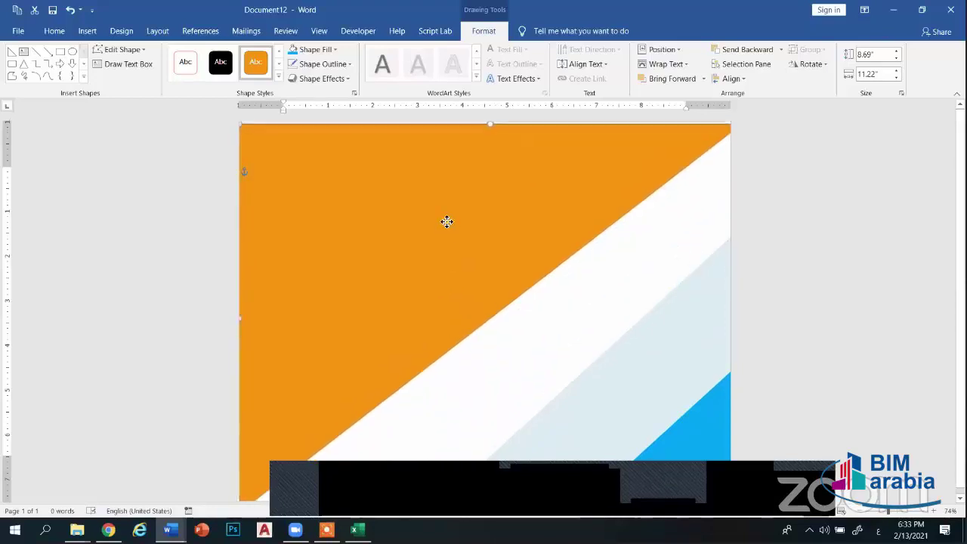
scroll(494, 376, "down", 1)
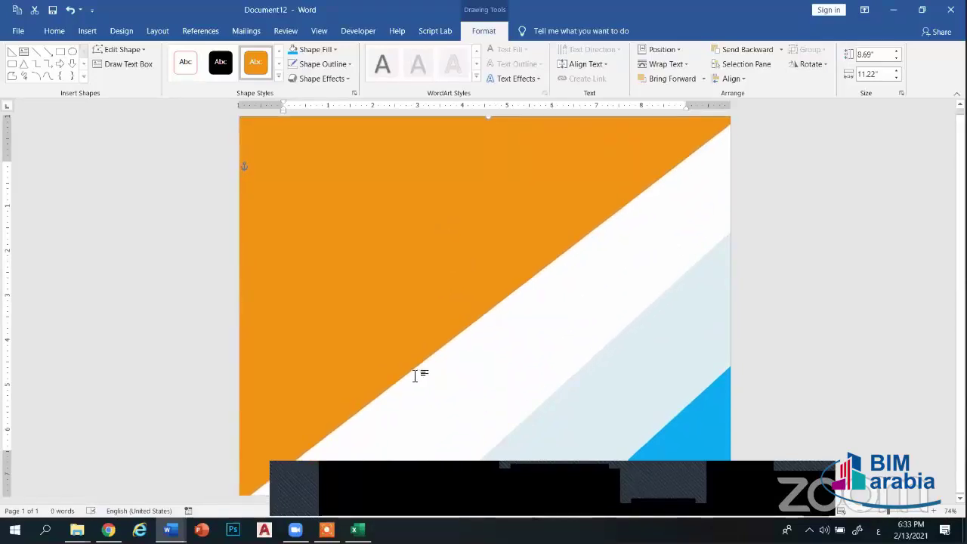
mouse_move(415, 376)
left_mouse_down()
mouse_move(488, 409)
mouse_move(495, 487)
left_mouse_up()
left_click_drag(468, 204, 436, 270)
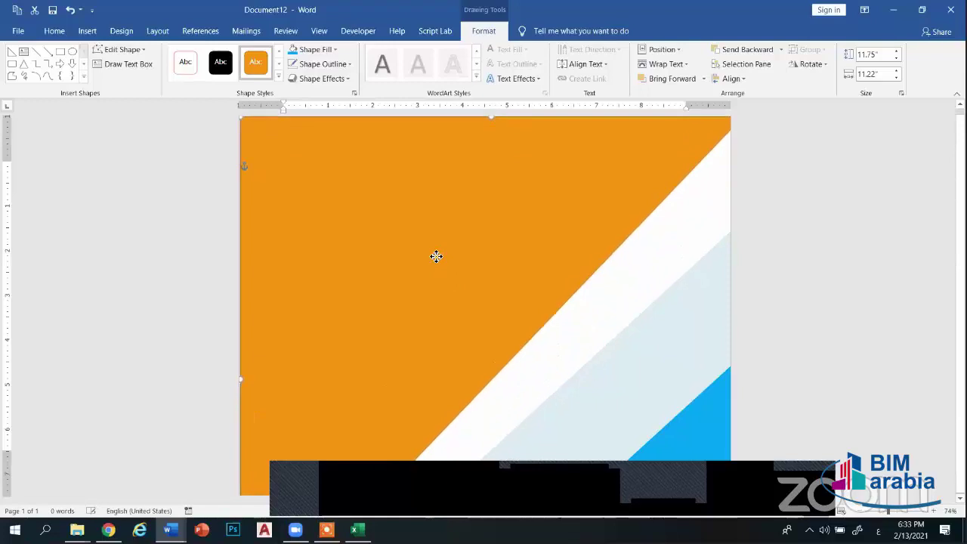
left_click_drag(468, 318, 459, 140)
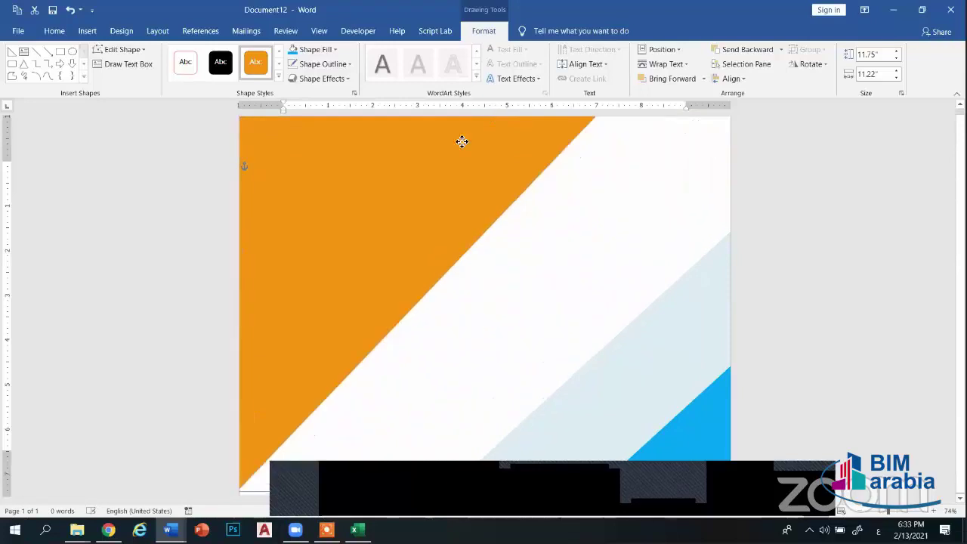
left_click(368, 136)
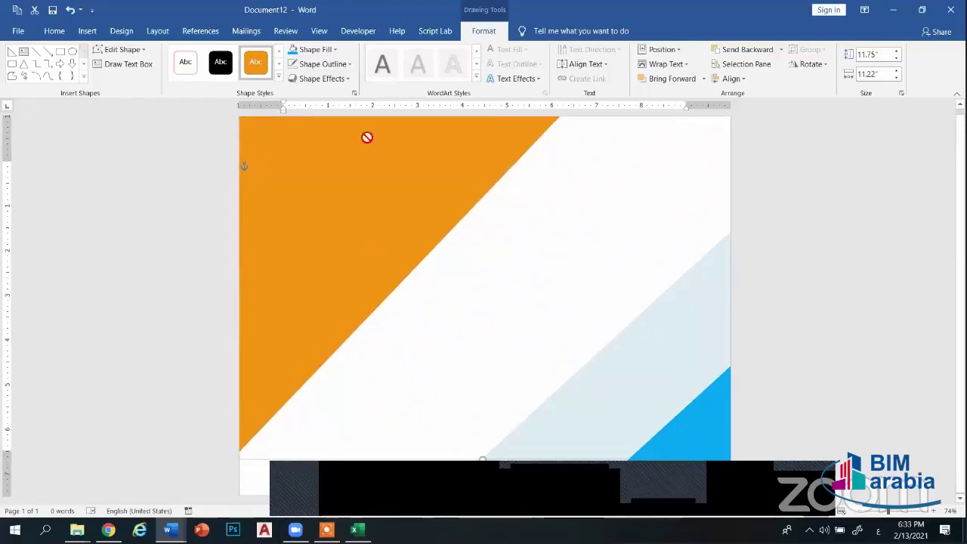
left_click_drag(380, 244, 378, 186)
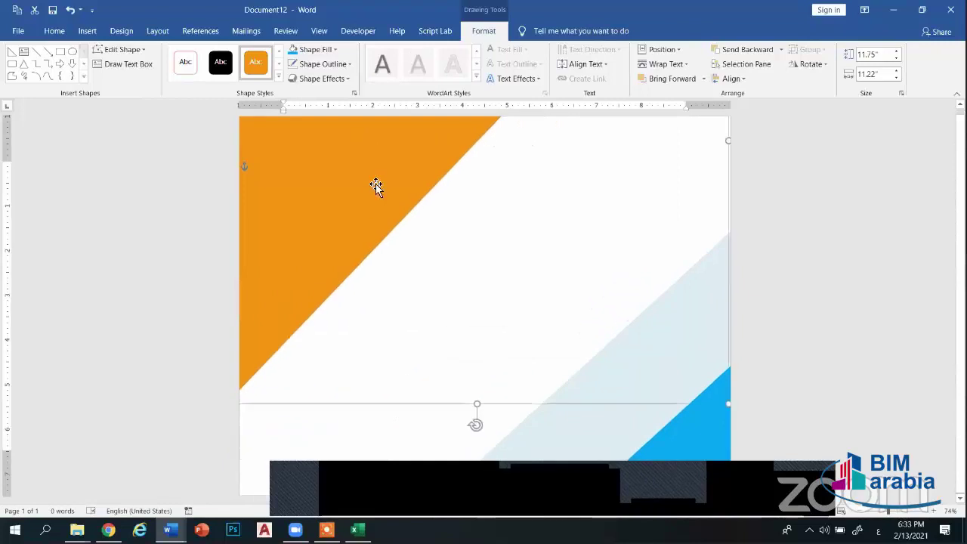
left_click_drag(478, 400, 478, 529)
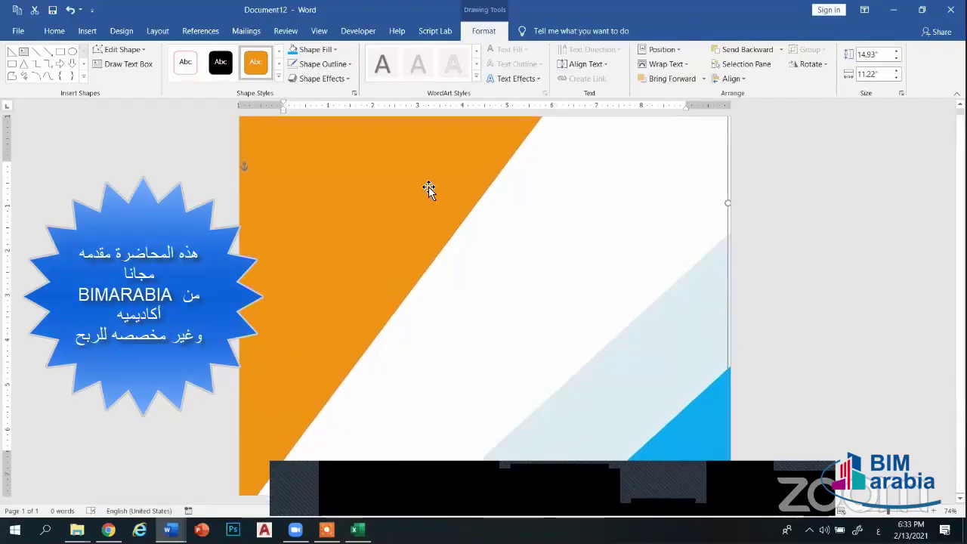
left_click_drag(428, 190, 434, 430)
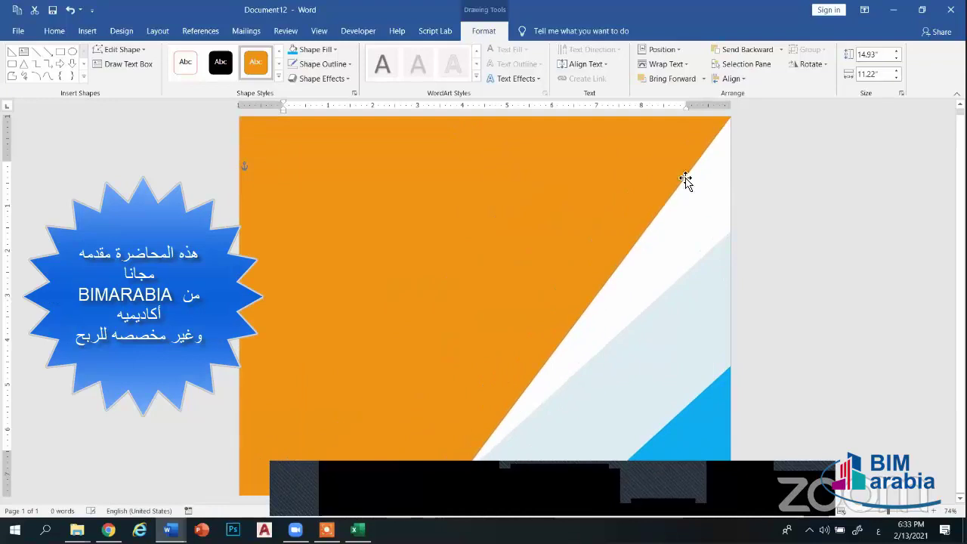
Shift the triangle so its diagonal ends at the top-right corner, keeping its bottom level
left_click_drag(592, 169, 637, 202)
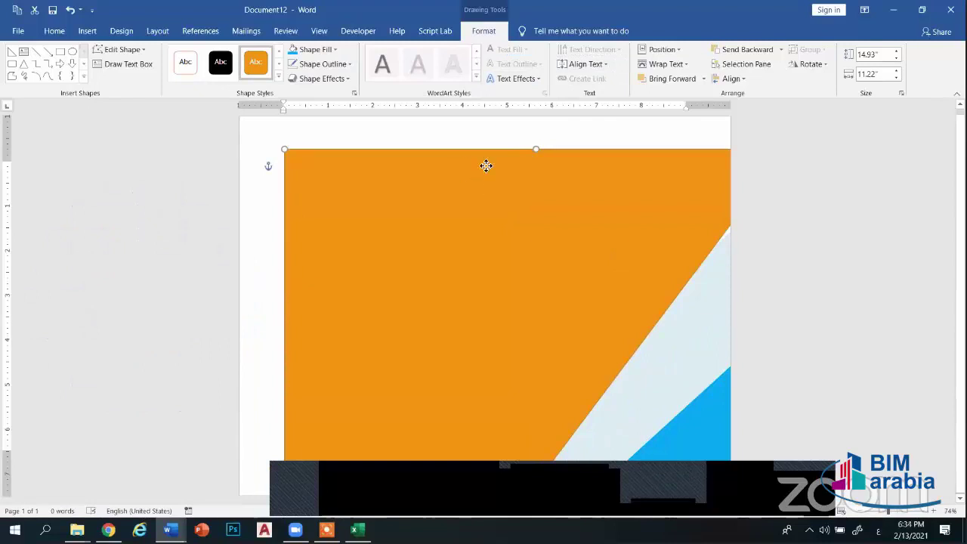
mouse_move(430, 367)
left_mouse_down()
mouse_move(350, 308)
mouse_move(416, 384)
left_mouse_up()
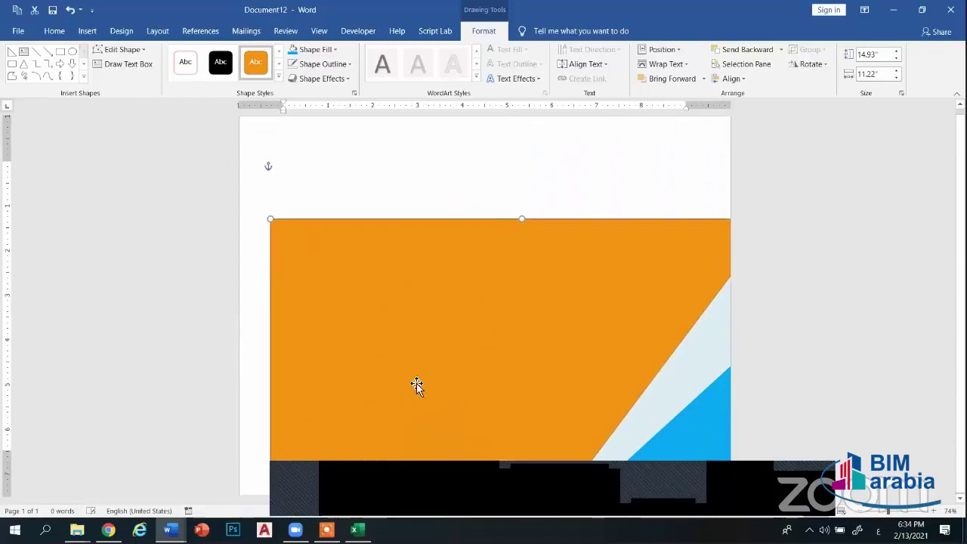
mouse_move(559, 240)
left_mouse_down()
mouse_move(353, 238)
mouse_move(427, 233)
mouse_move(438, 200)
mouse_move(413, 204)
left_mouse_up()
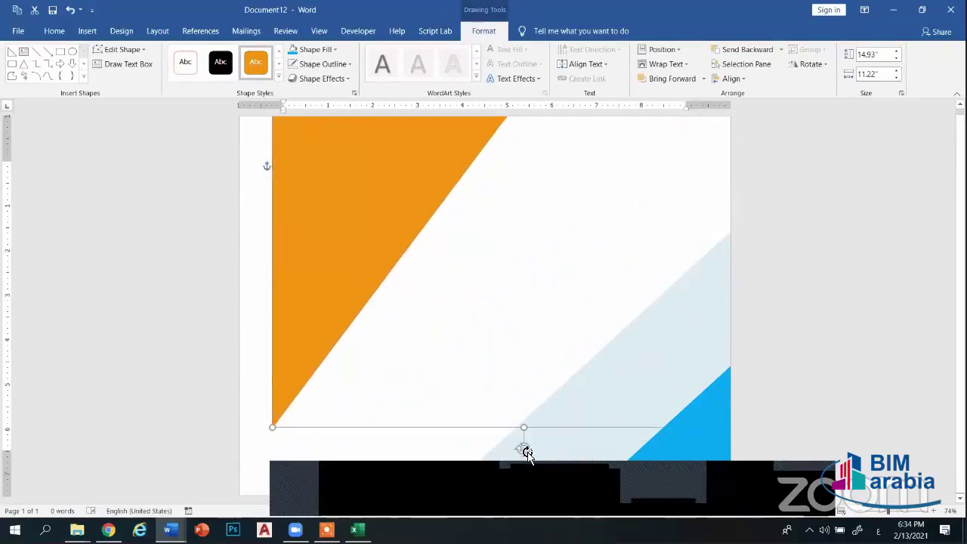
left_click_drag(527, 452, 449, 440)
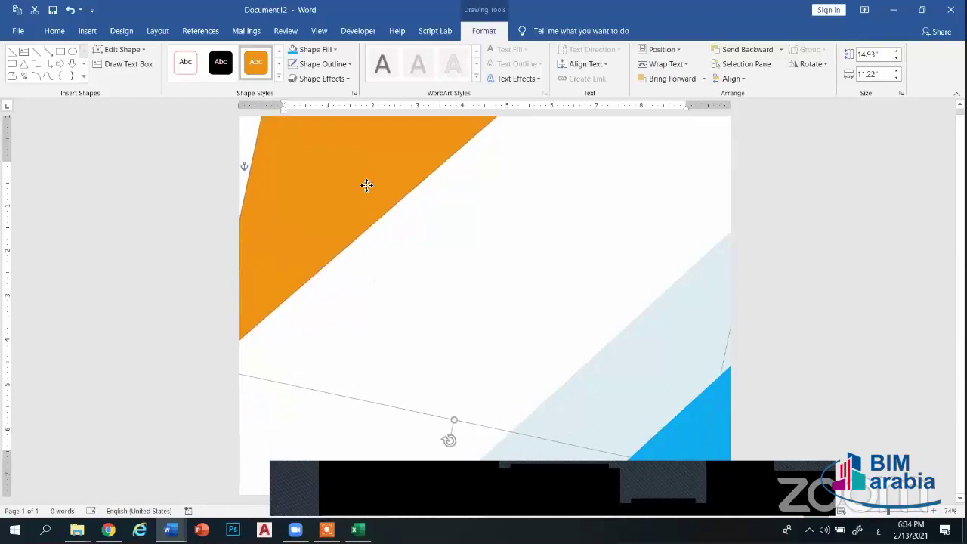
left_click_drag(366, 185, 330, 504)
key("Escape")
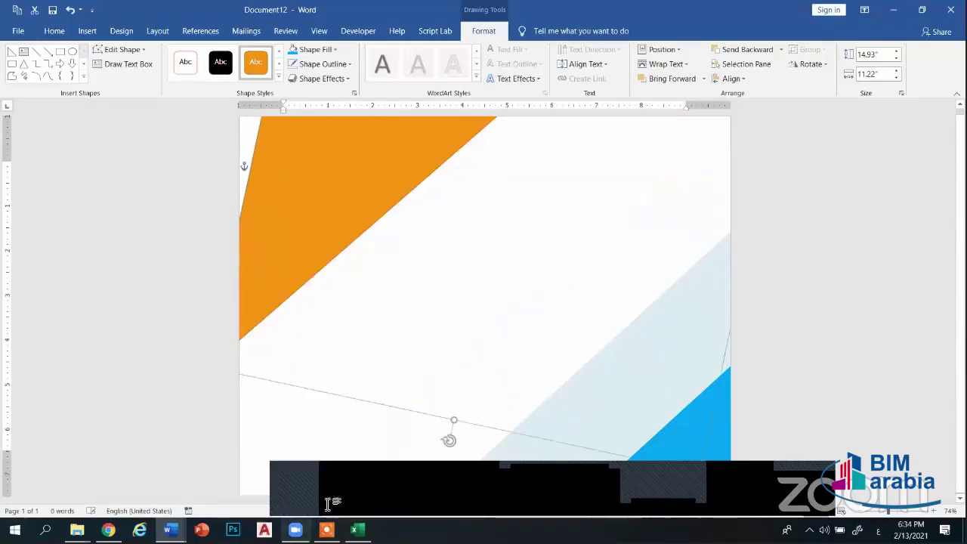
left_click_drag(453, 441, 523, 467)
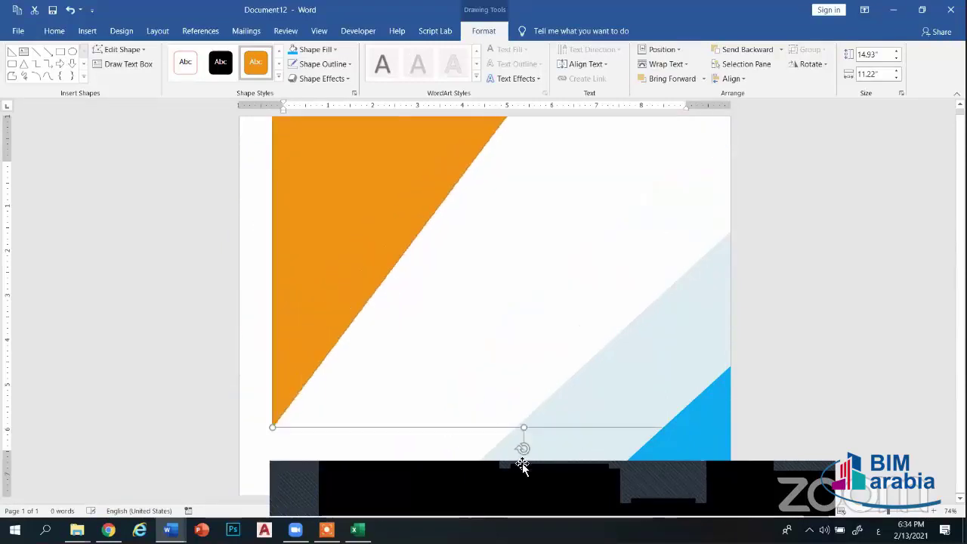
left_click_drag(344, 229, 330, 304)
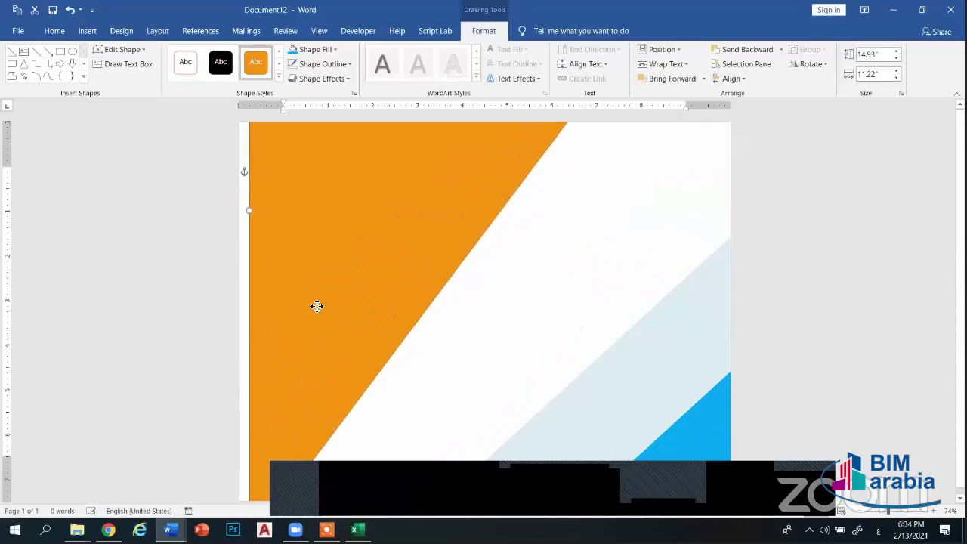
mouse_move(352, 267)
left_mouse_down()
mouse_move(365, 432)
mouse_move(350, 449)
left_mouse_up()
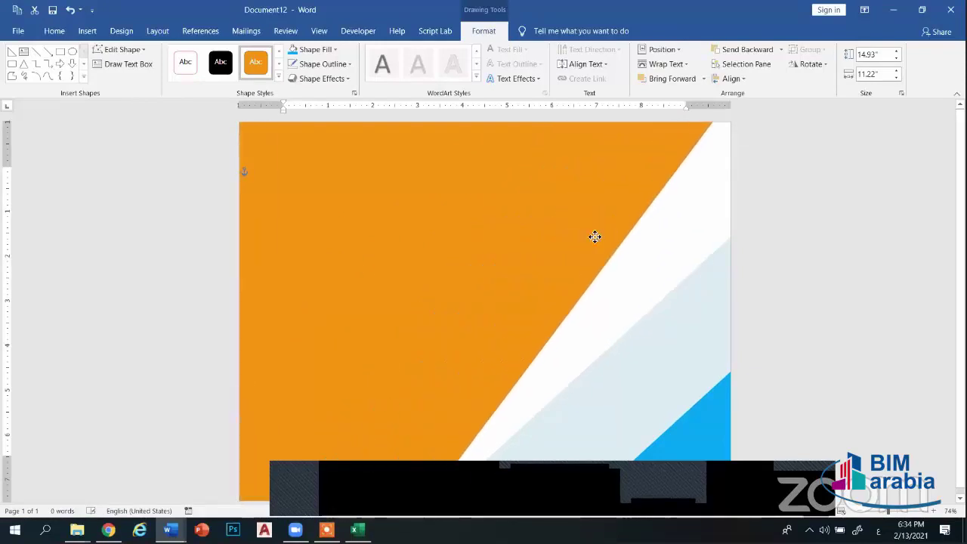
left_click_drag(595, 236, 595, 256)
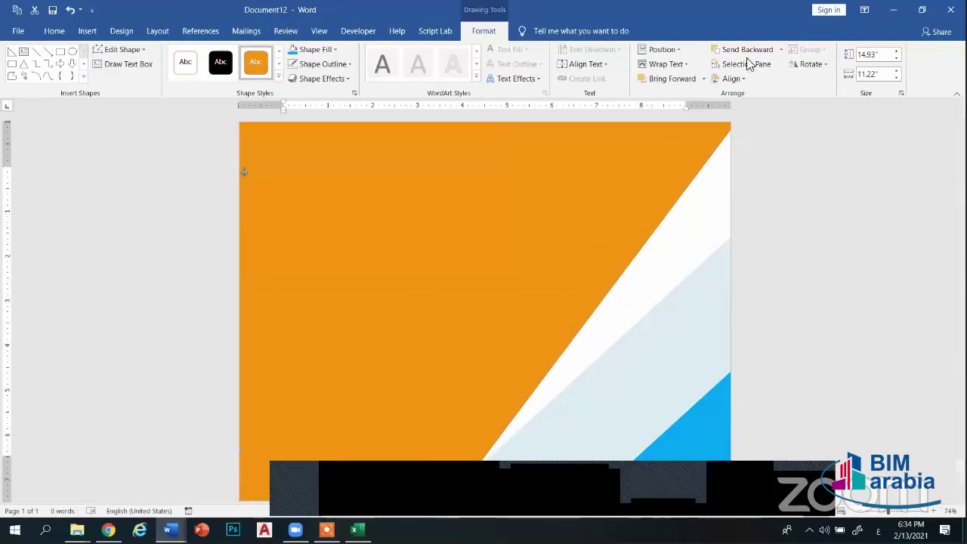
Try a 30° rotation through More Rotation Options, then undo it
left_click(828, 65)
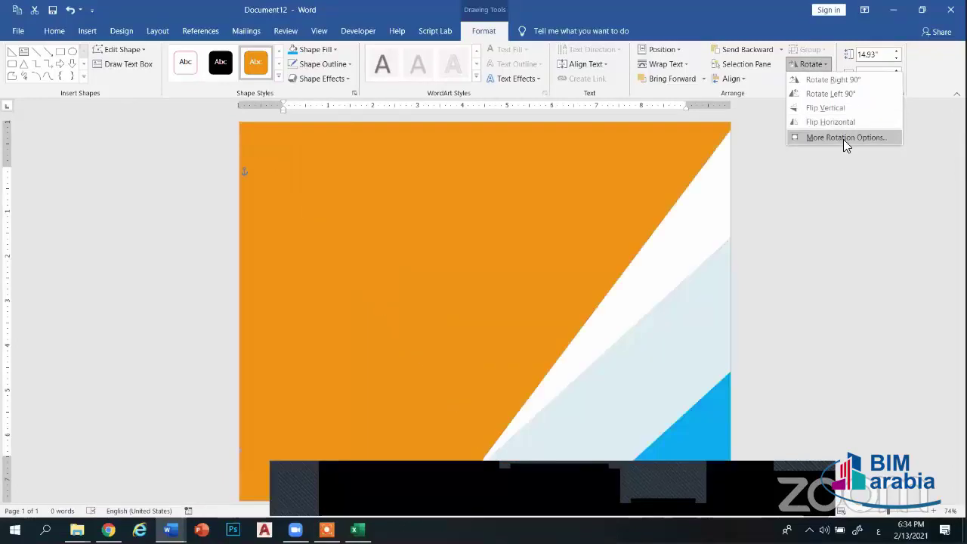
left_click(843, 139)
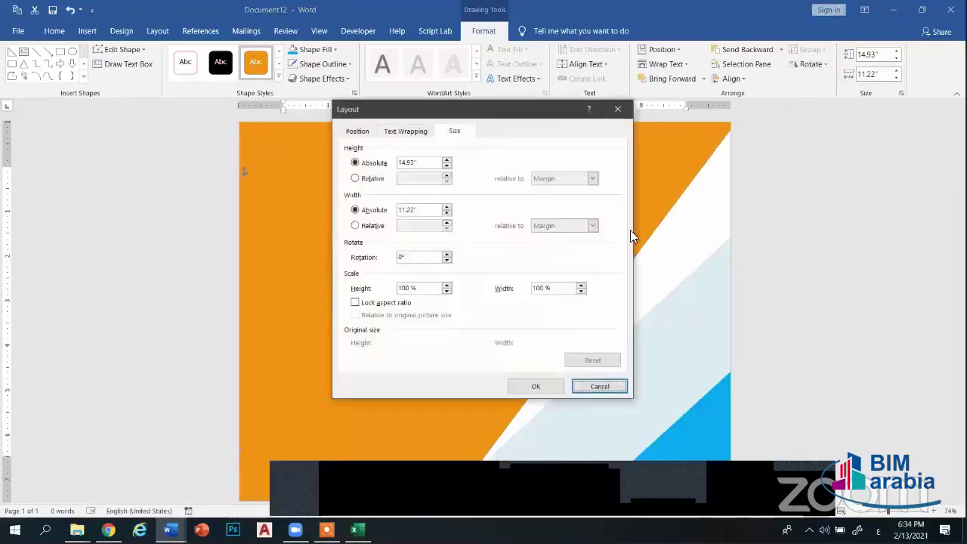
left_click(421, 258)
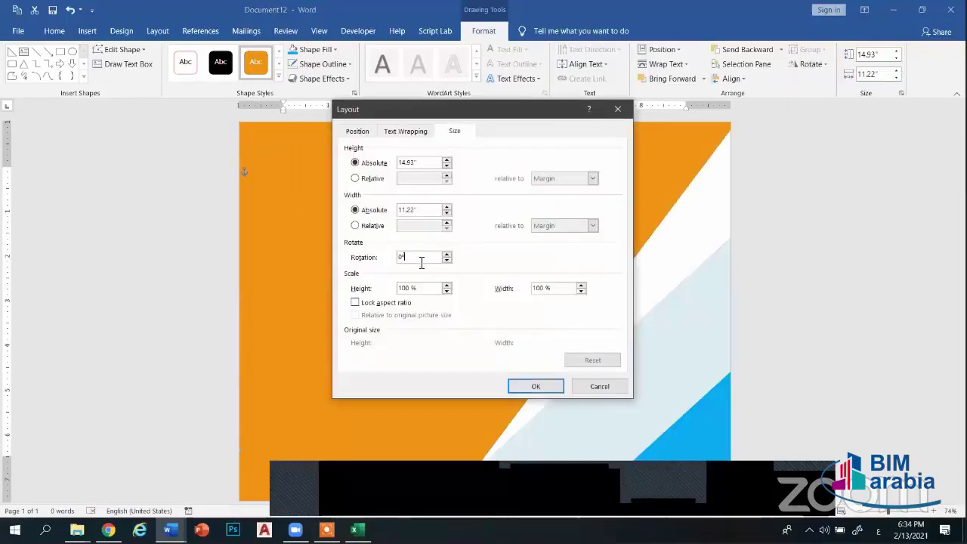
type("3")
left_click(538, 387)
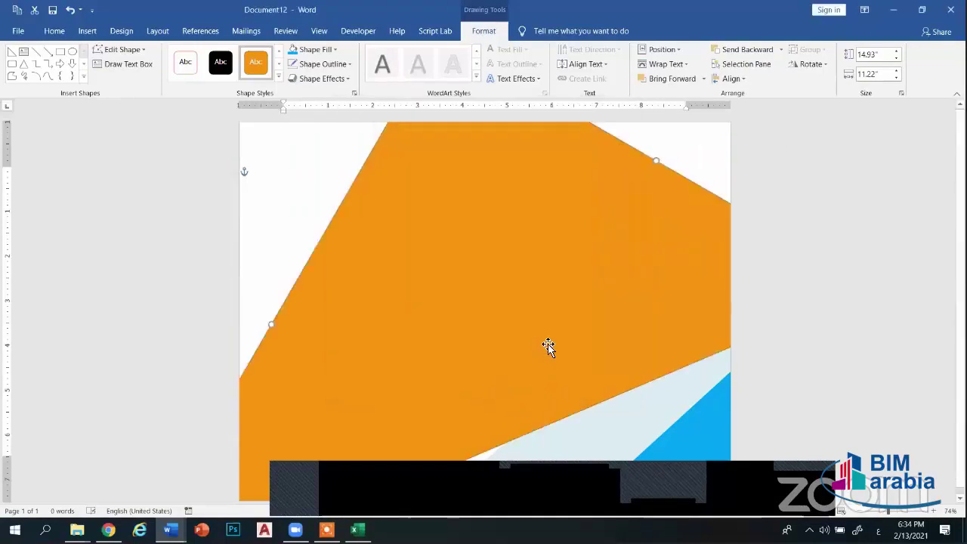
key("ctrl+z")
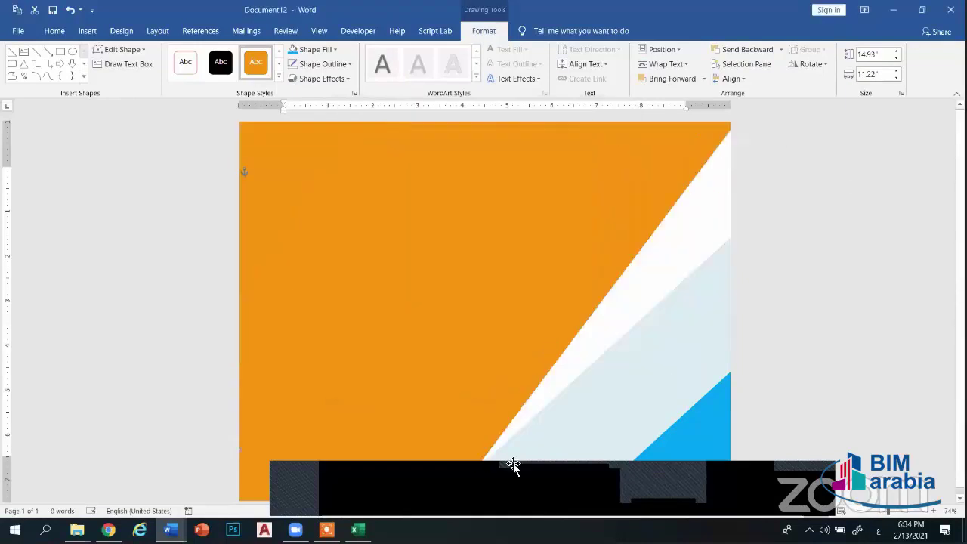
scroll(538, 338, "down", 1)
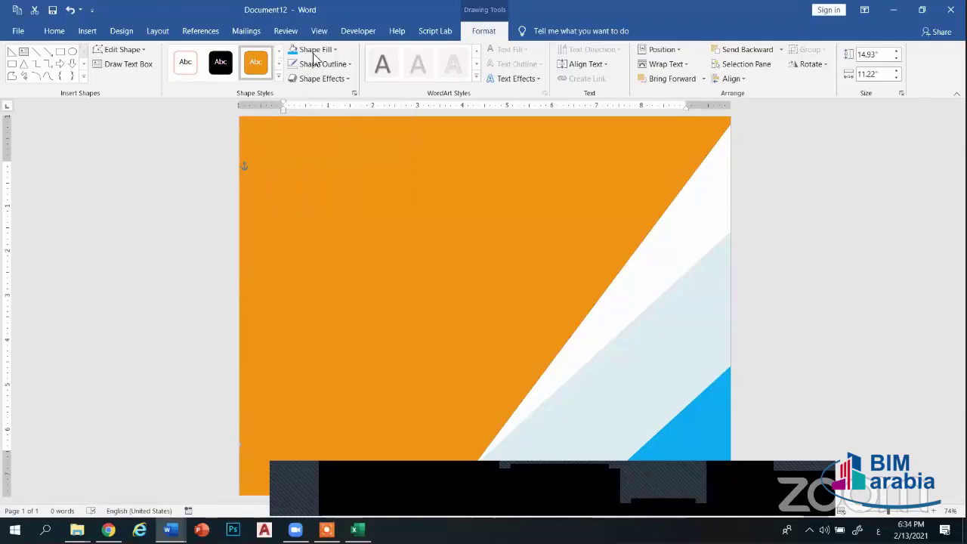
Fill the large triangle green, deselect it and bring up the Insert commands
left_click(336, 50)
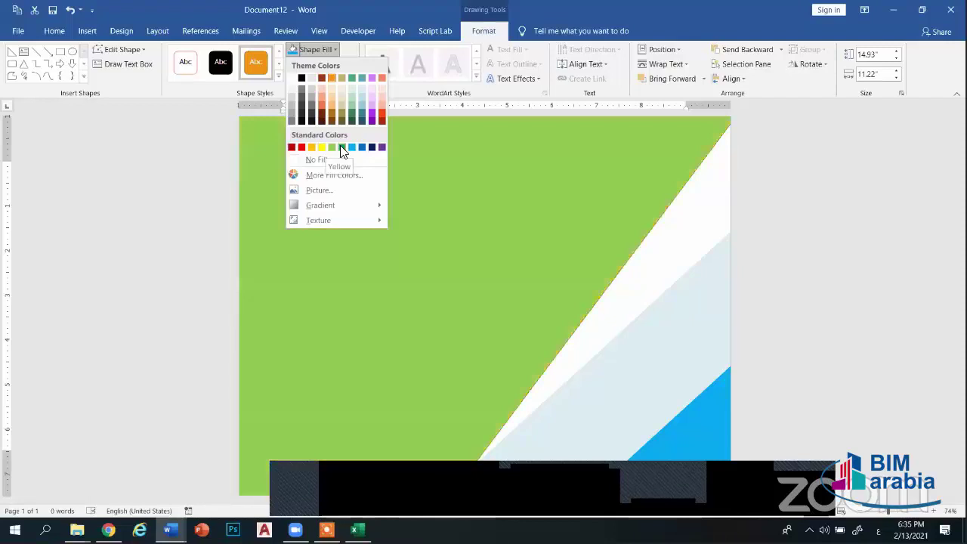
left_click(341, 148)
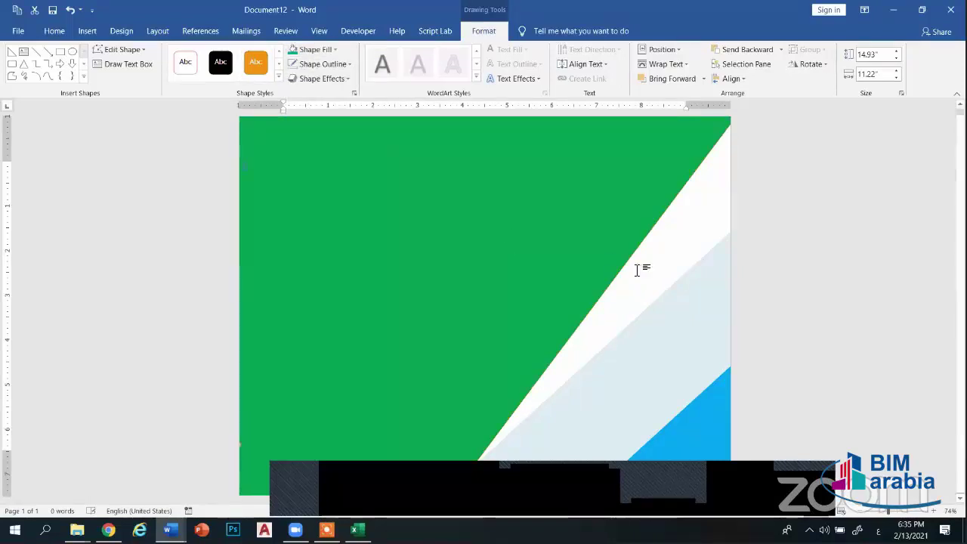
left_click(469, 203)
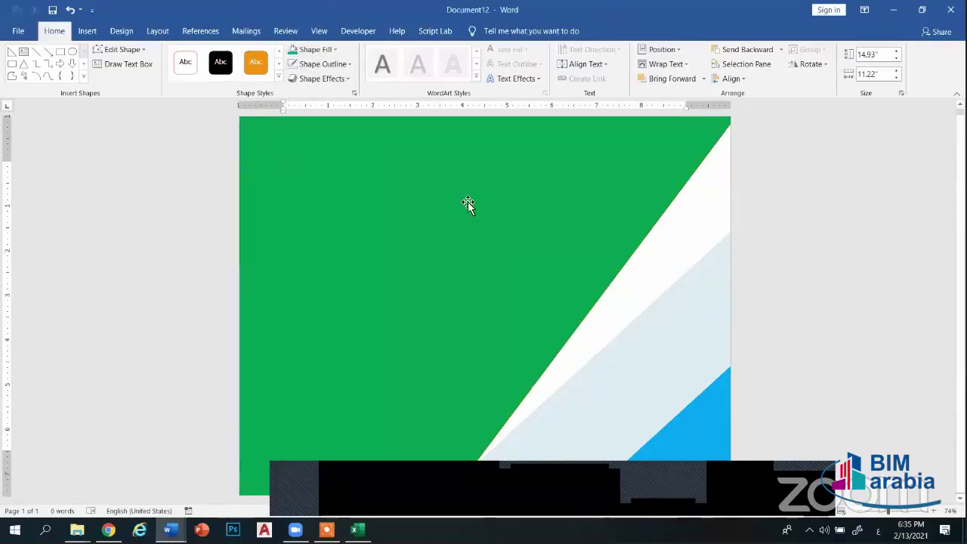
left_click(87, 30)
Draw a rectangle and rotate and stretch it into a diagonal band across the page
left_click(170, 70)
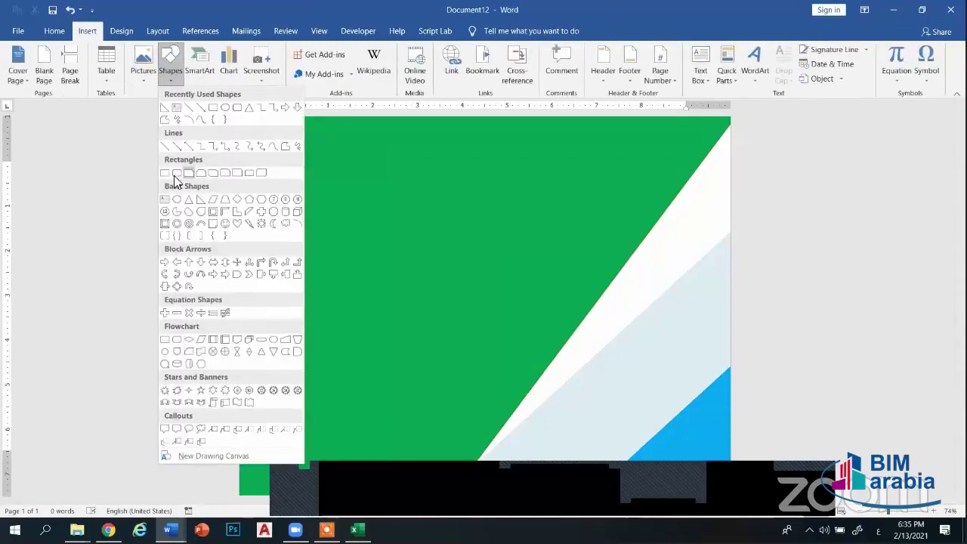
left_click(173, 175)
left_click_drag(452, 214, 742, 320)
left_click_drag(598, 195, 513, 195)
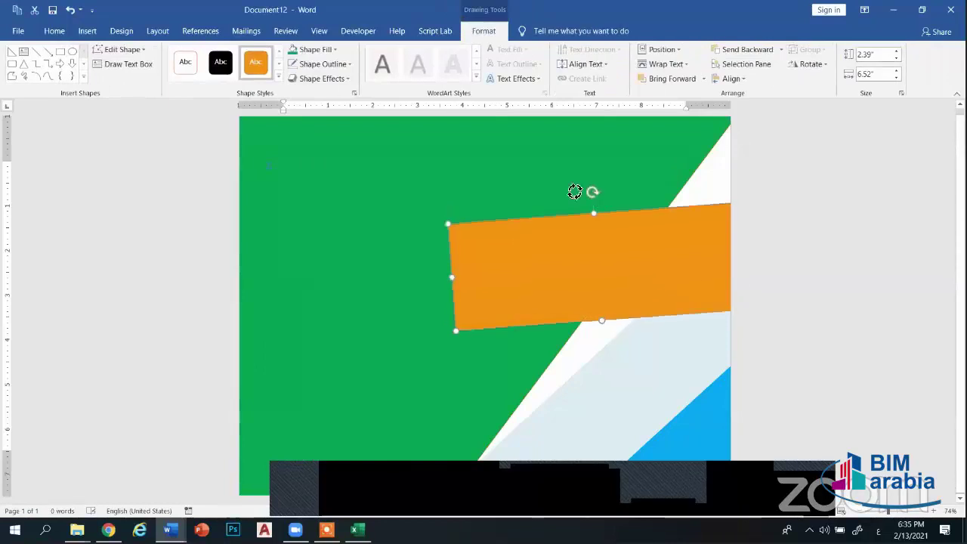
left_click_drag(655, 215, 719, 204)
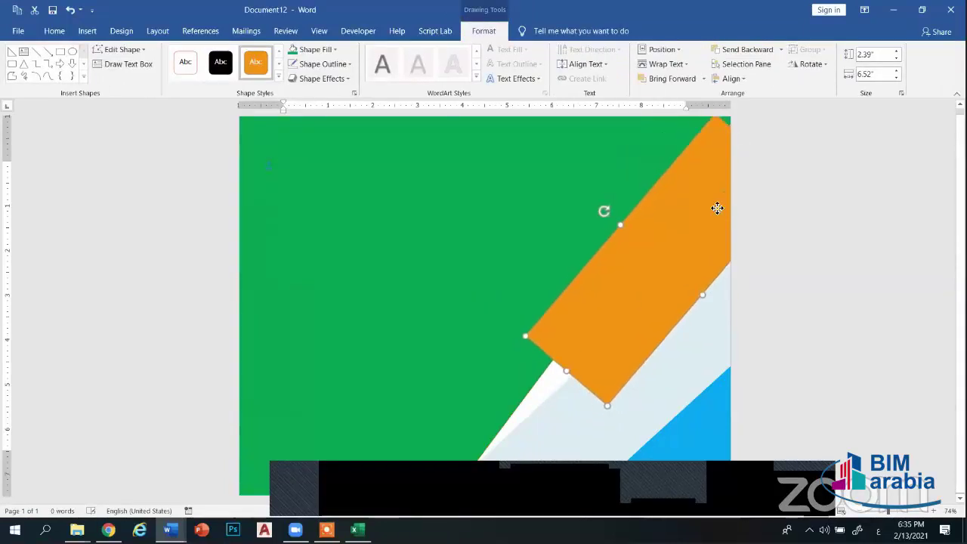
left_click_drag(566, 369, 447, 471)
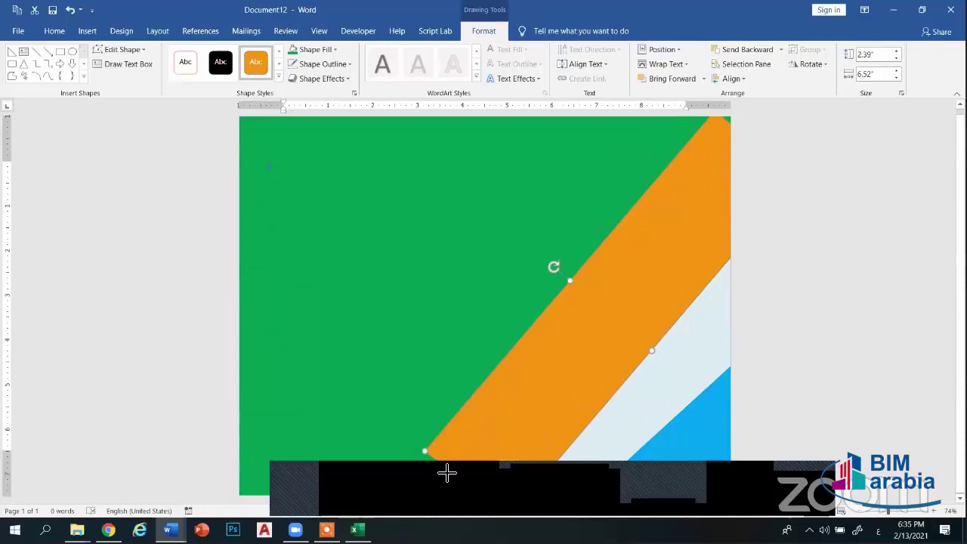
Give the band no outline and a light blue fill, and send it behind the green shape
left_click(319, 63)
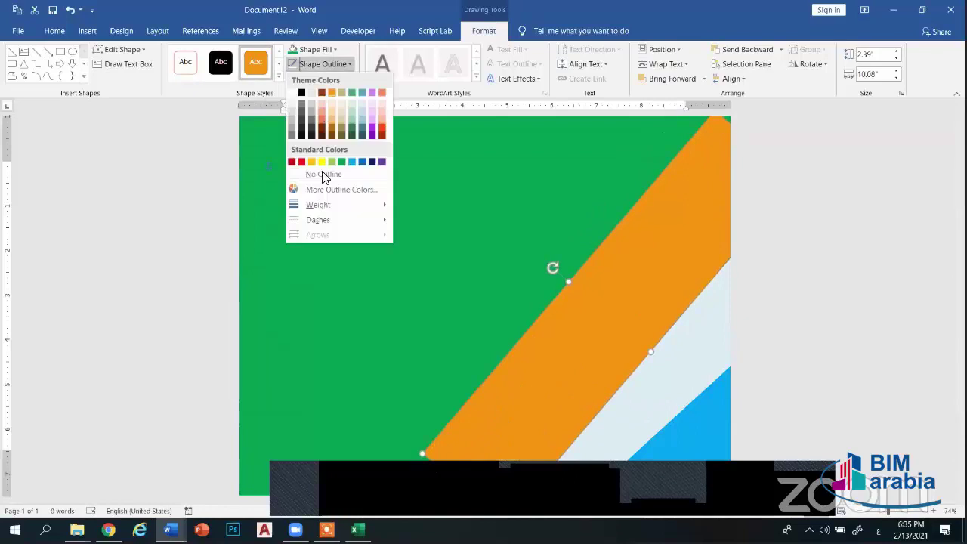
left_click(323, 175)
left_click(321, 64)
left_click(328, 174)
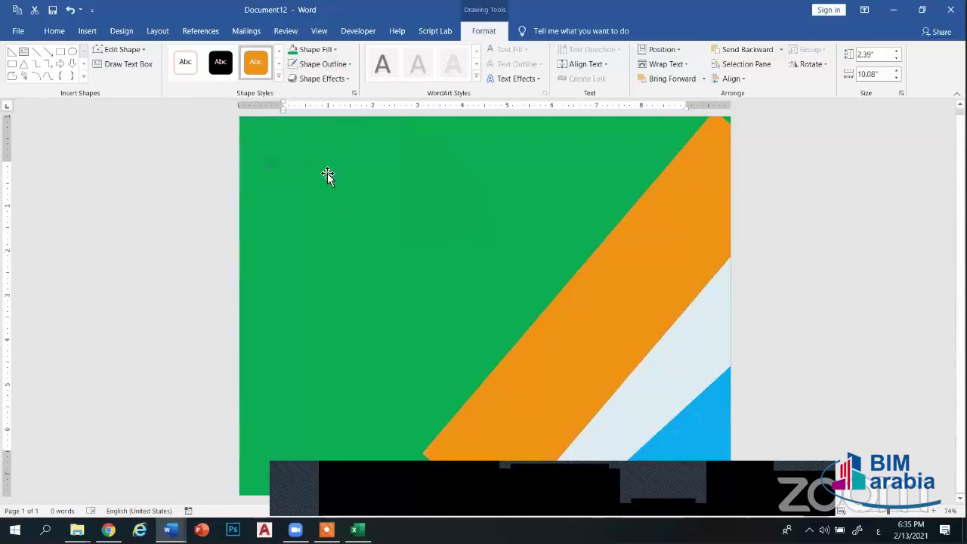
left_click(339, 50)
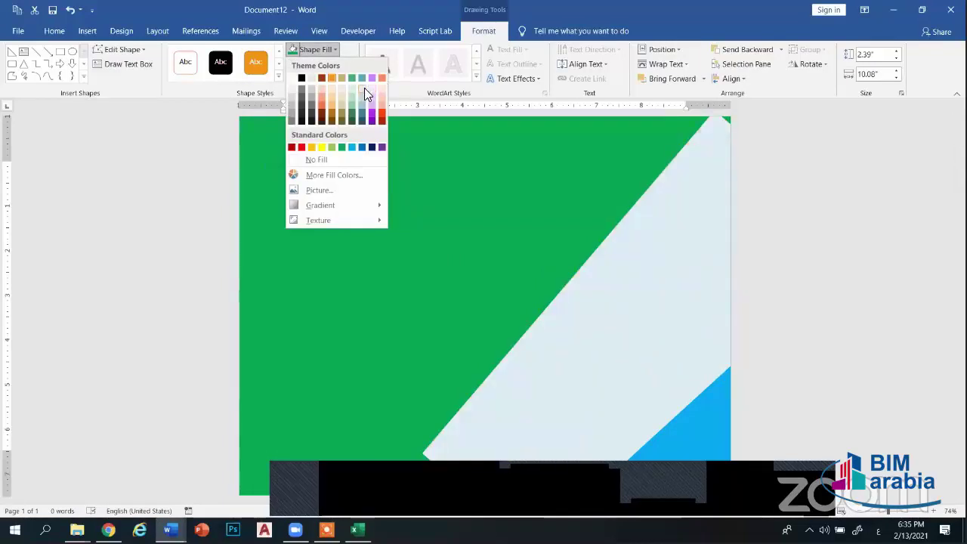
left_click(361, 89)
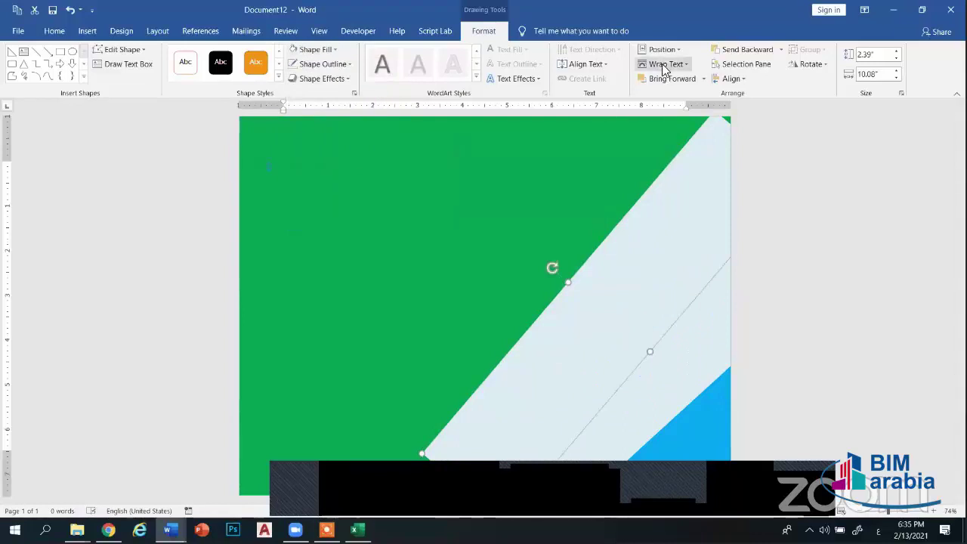
left_click(783, 53)
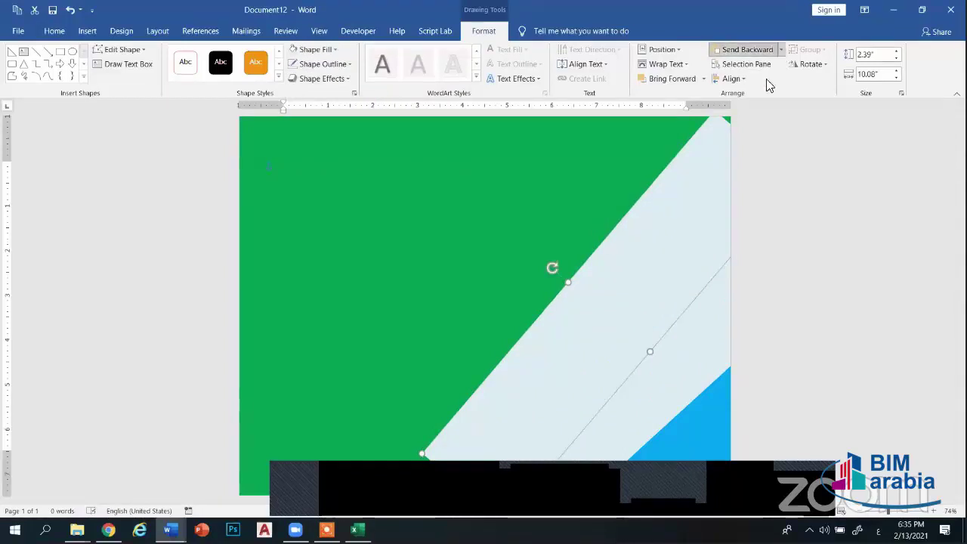
left_click(757, 82)
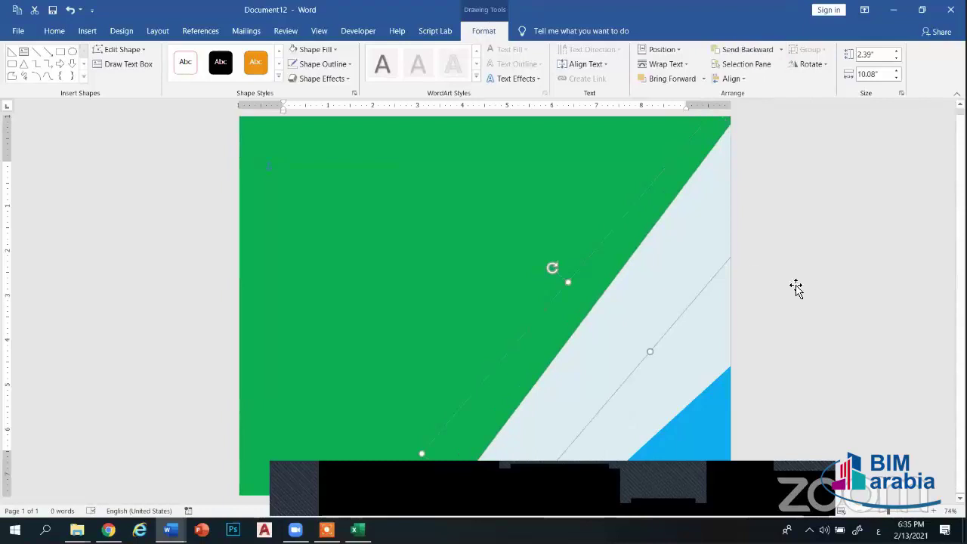
left_click_drag(797, 288, 696, 297)
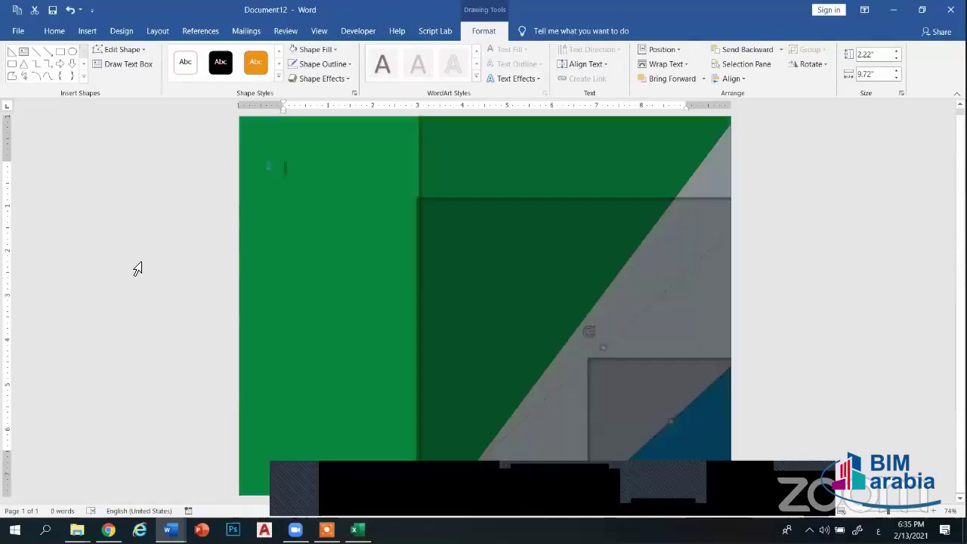
Group the light-blue band with the other light-blue shape
left_click(136, 269)
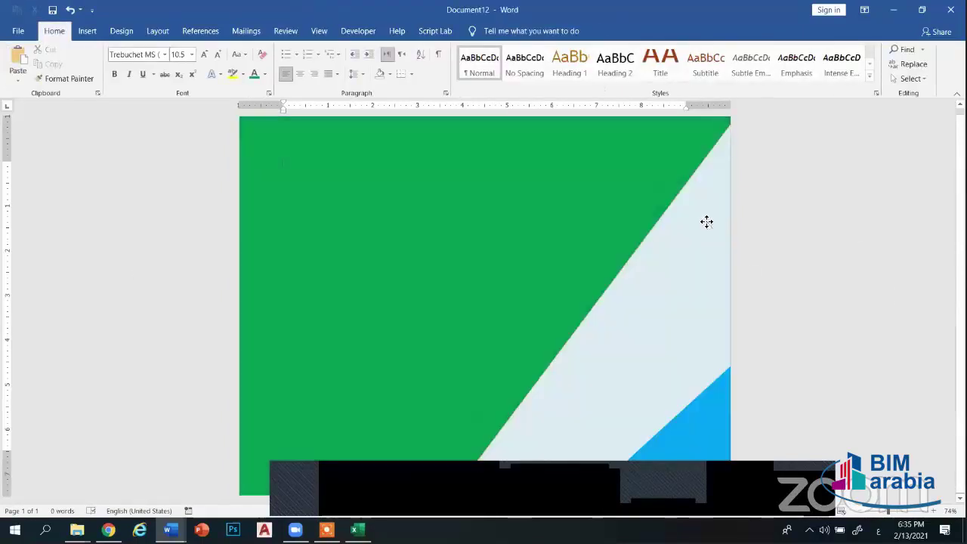
left_click(706, 221)
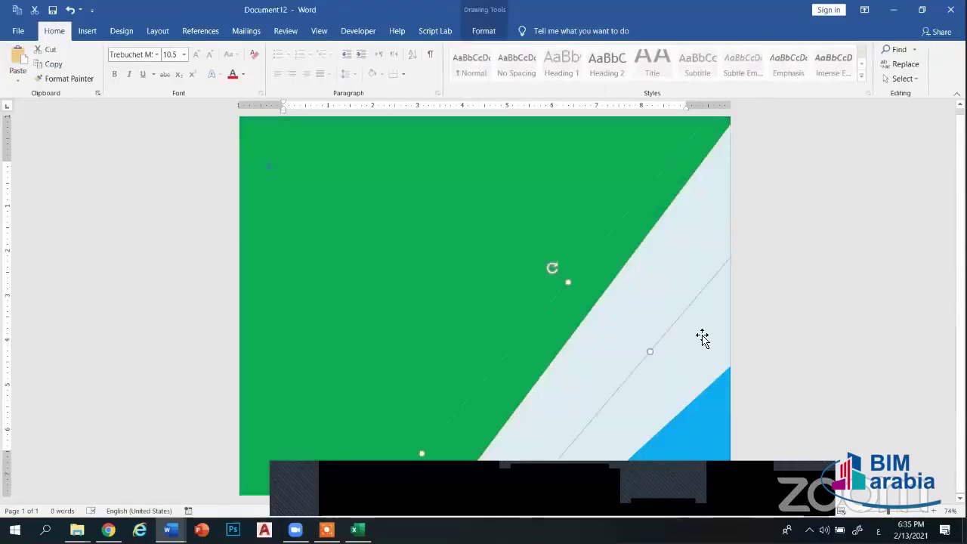
left_click(703, 339, "ctrl")
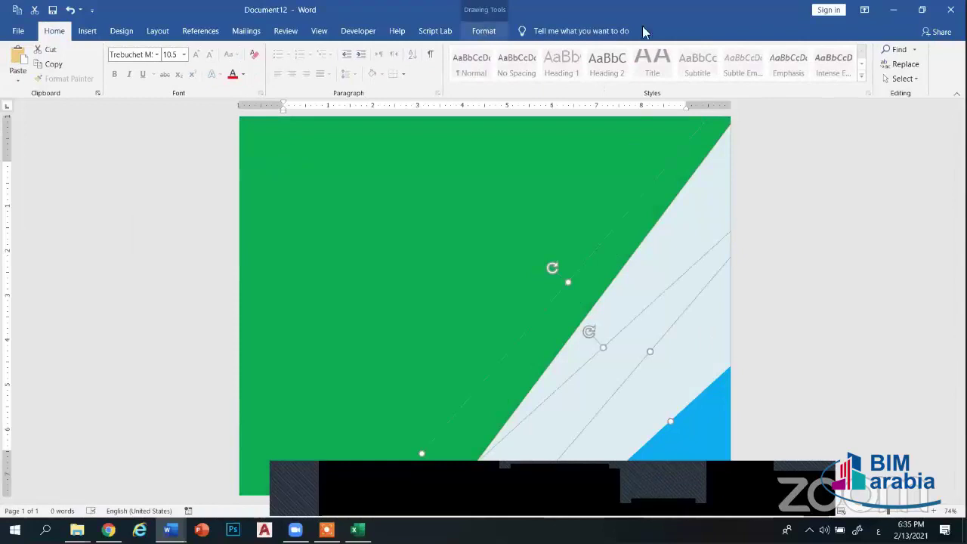
left_click(813, 49)
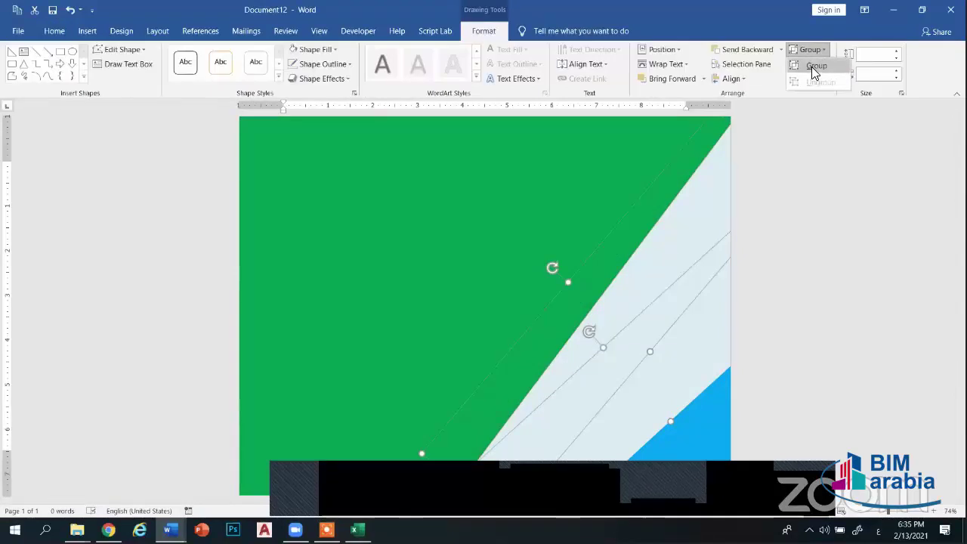
left_click(814, 66)
left_click(725, 404)
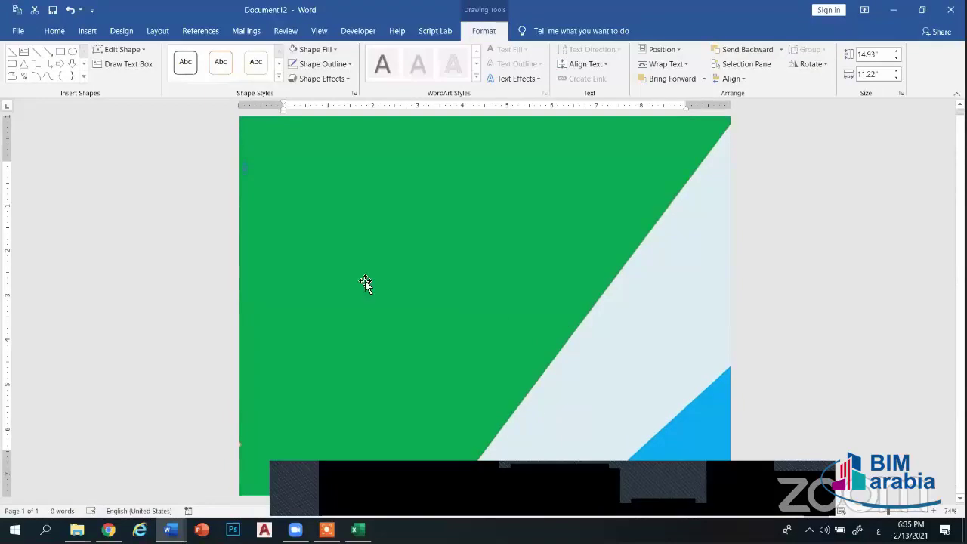
Insert a Simple Text Box
left_click(88, 31)
left_click(701, 64)
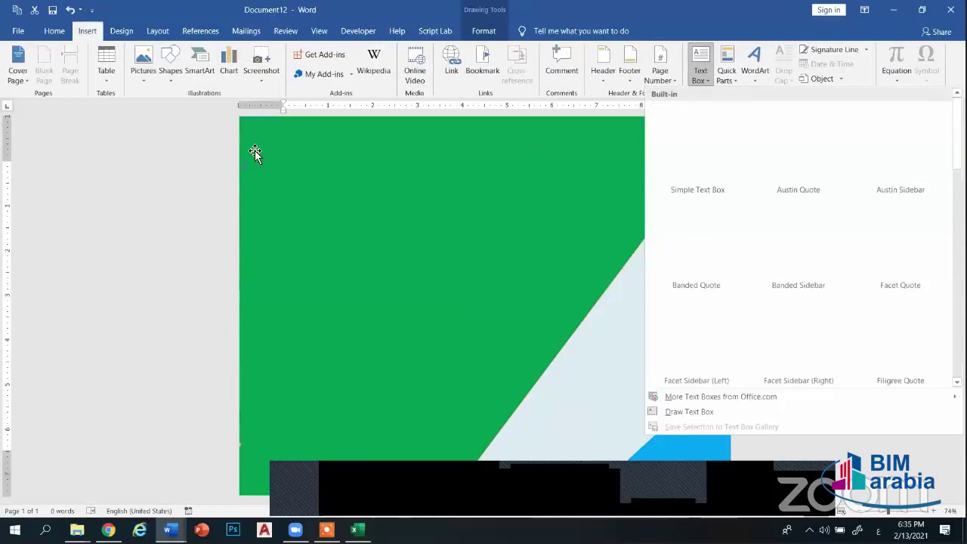
left_click(697, 144)
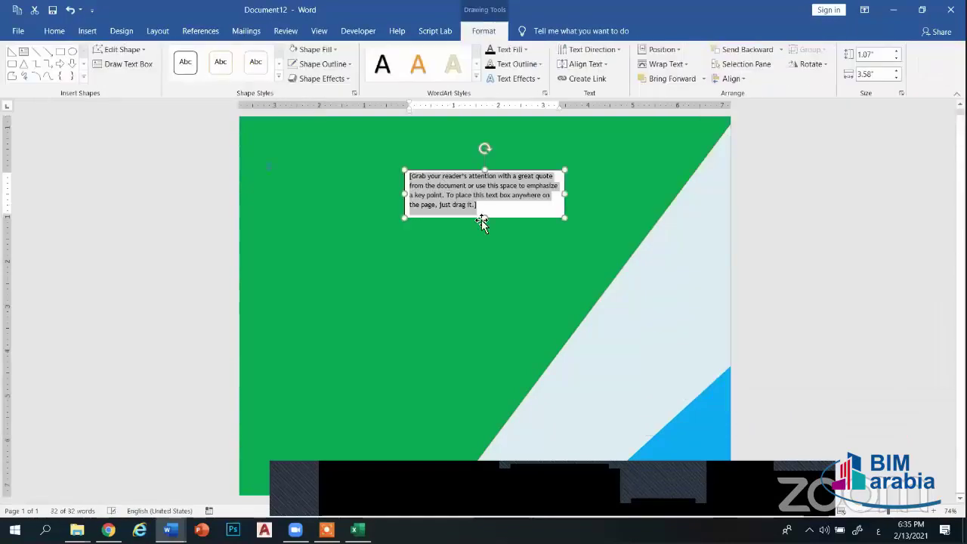
Set the text box to Top and Bottom wrapping and position it near the top of the green area
left_click(478, 170)
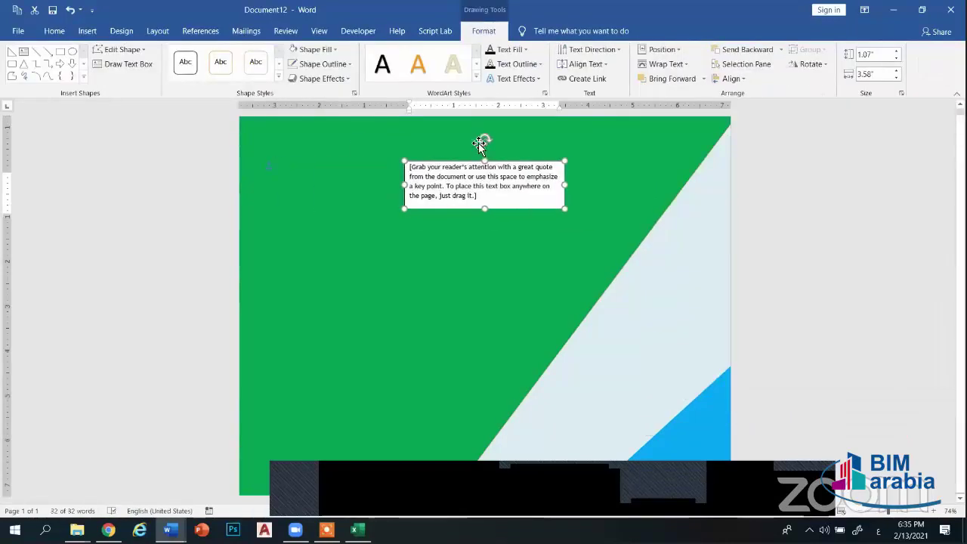
left_click(484, 143)
left_click(663, 64)
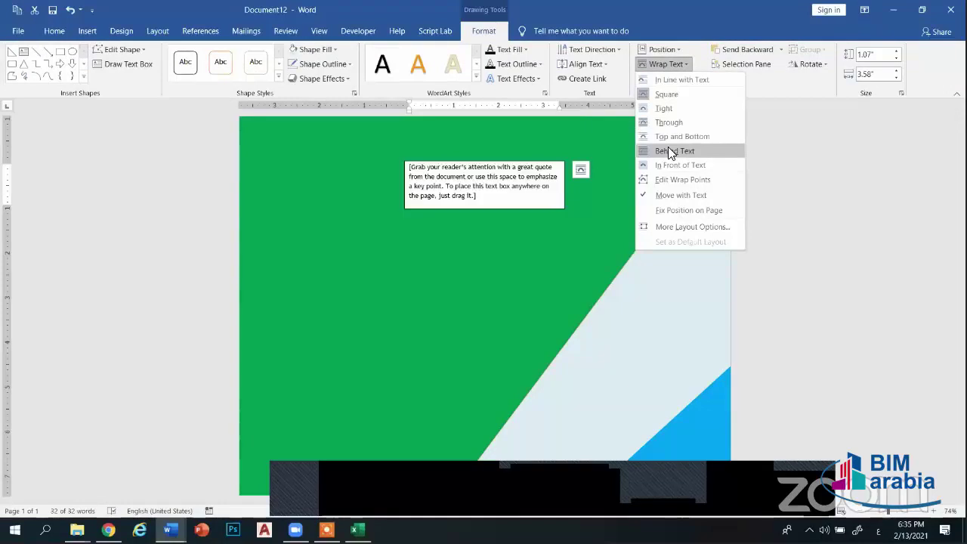
left_click(670, 123)
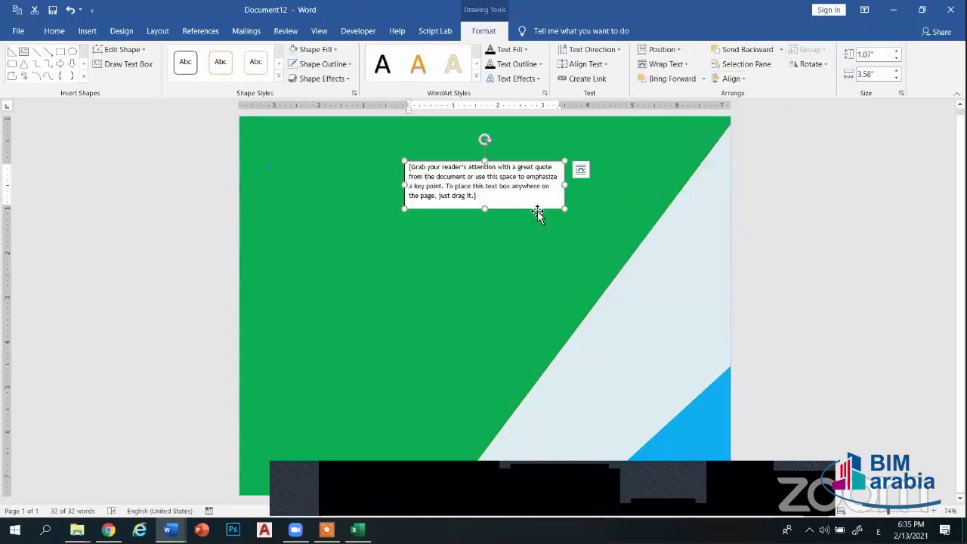
left_click_drag(539, 190, 548, 182)
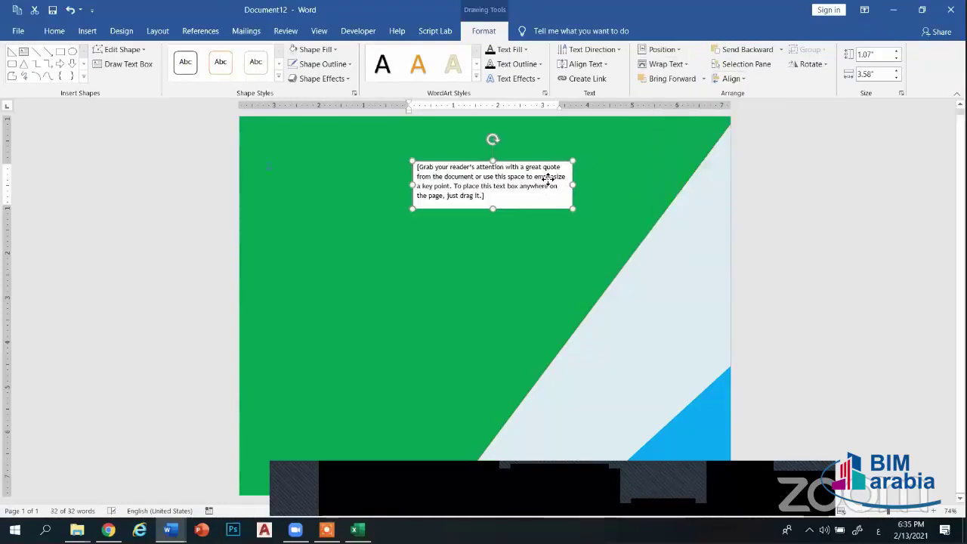
left_click(665, 65)
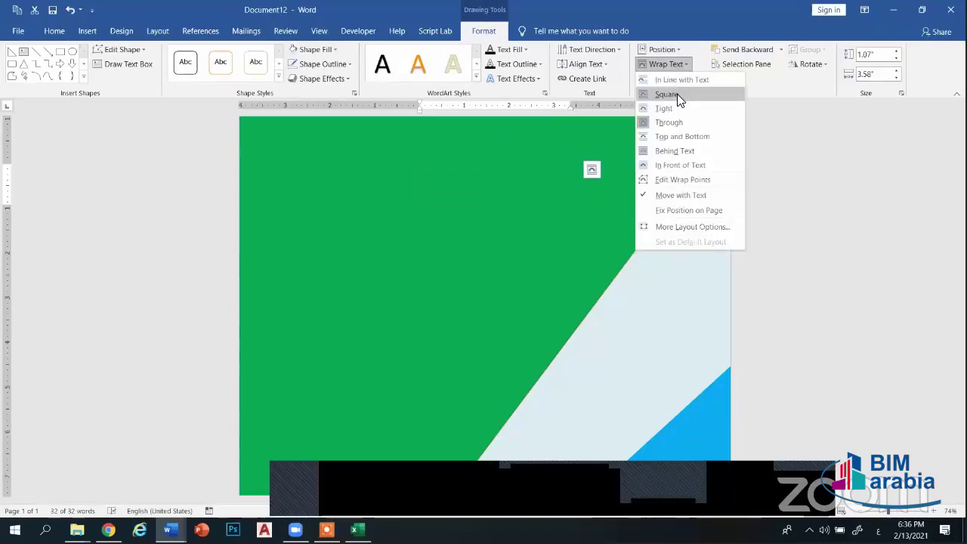
left_click(673, 136)
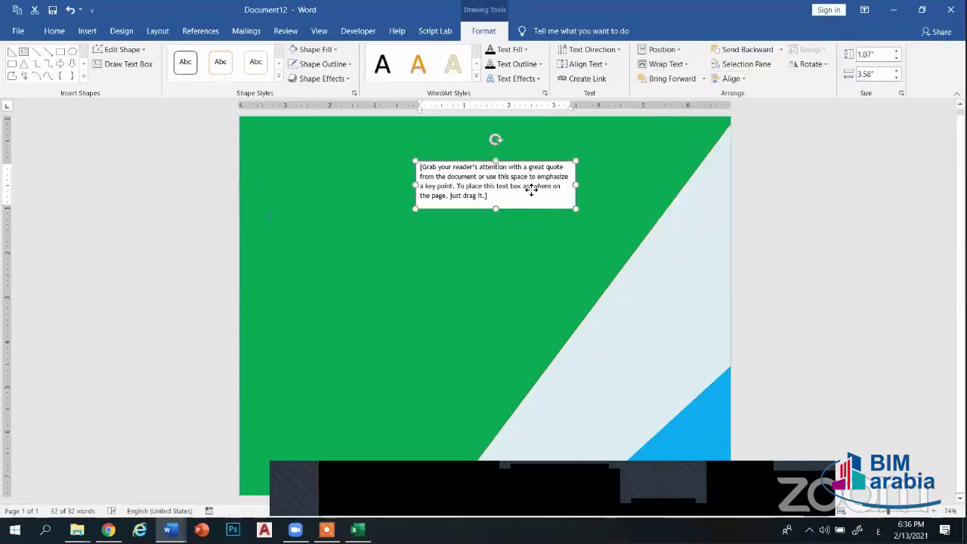
left_click_drag(527, 211, 517, 211)
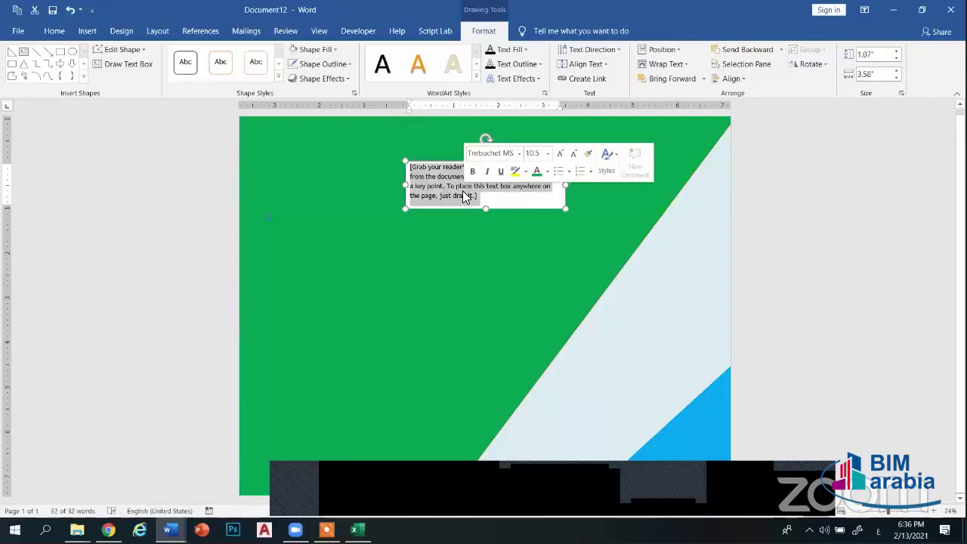
Switch the keyboard to English and begin typing the title, starting with 'M'
type("ء")
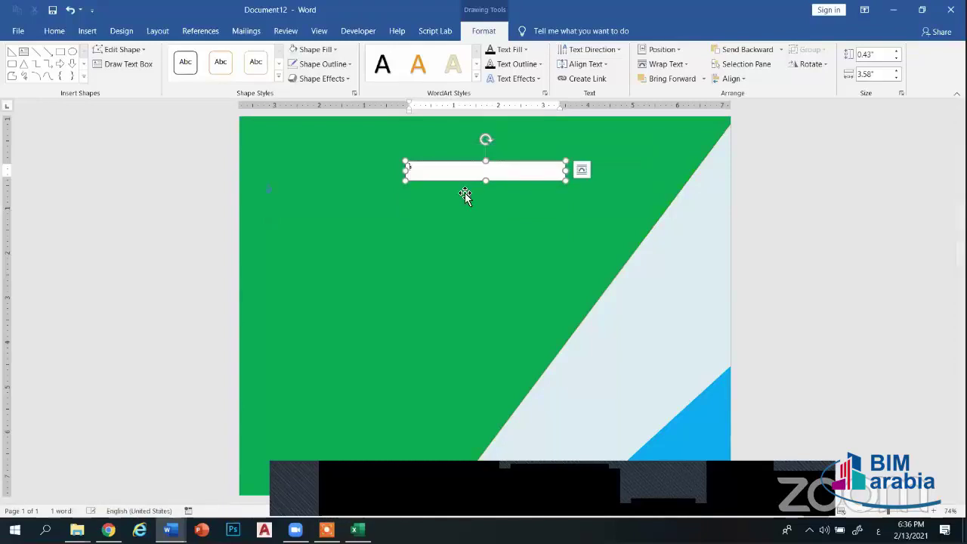
key("alt+shift")
type("Microsoft Office Diploma")
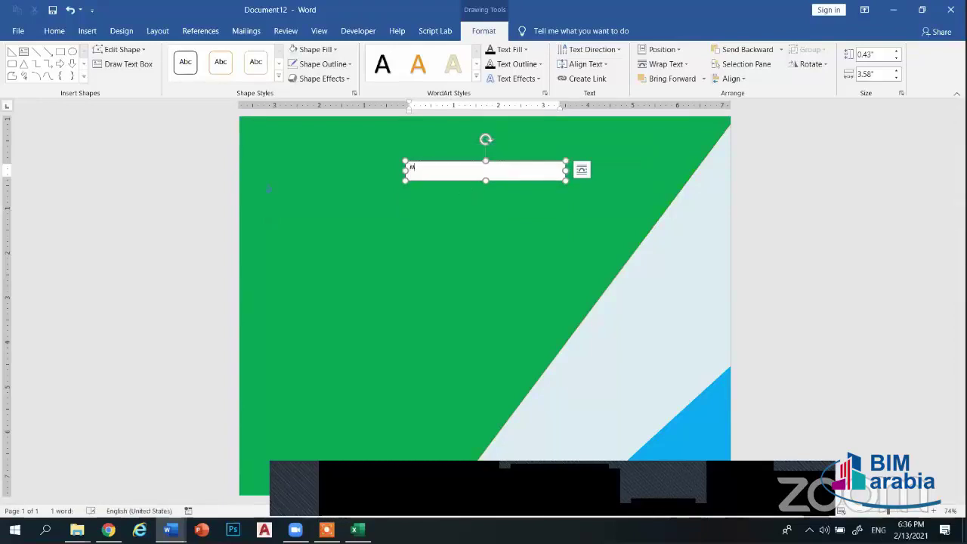
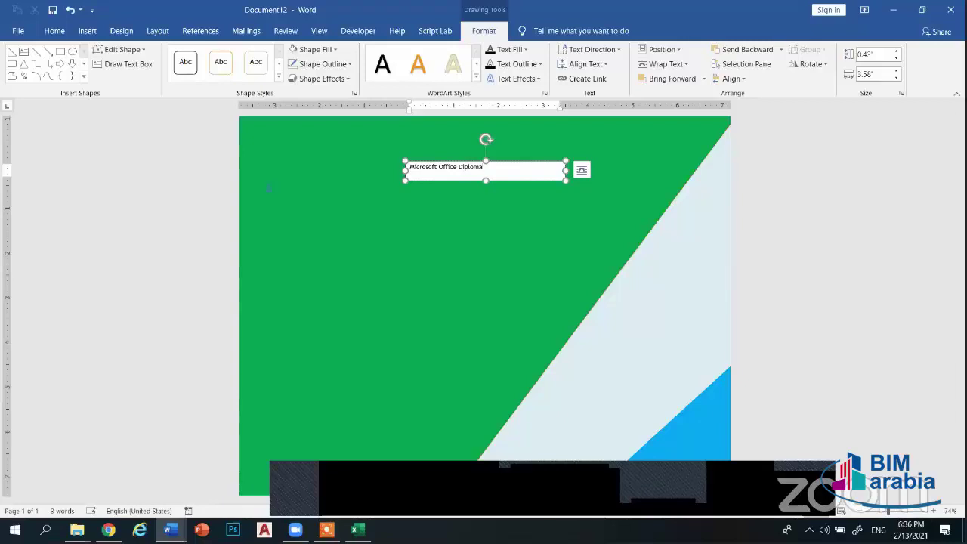
Centre the Microsoft Office Diploma title, grow it to size 22 and make it bold
triple_click(474, 167)
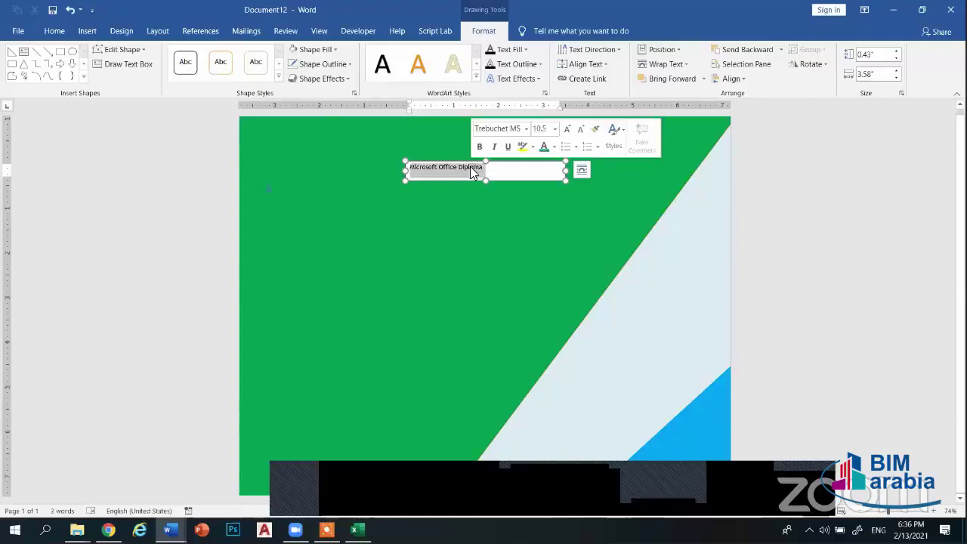
left_click(54, 31)
left_click(300, 73)
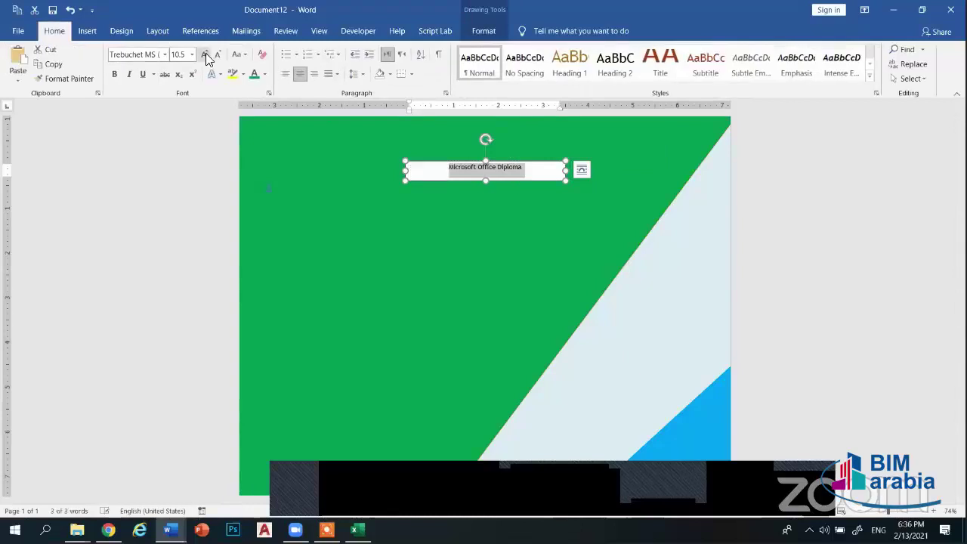
left_click(204, 54)
left_click(204, 54)
left_click(204, 54)
left_click(204, 54)
left_click(205, 54)
left_click(204, 55)
left_click(204, 54)
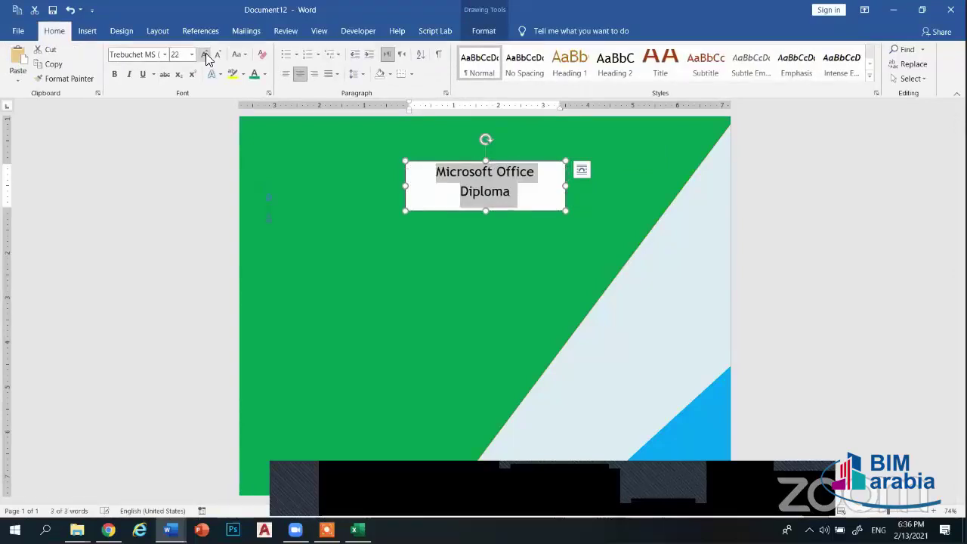
left_click(114, 74)
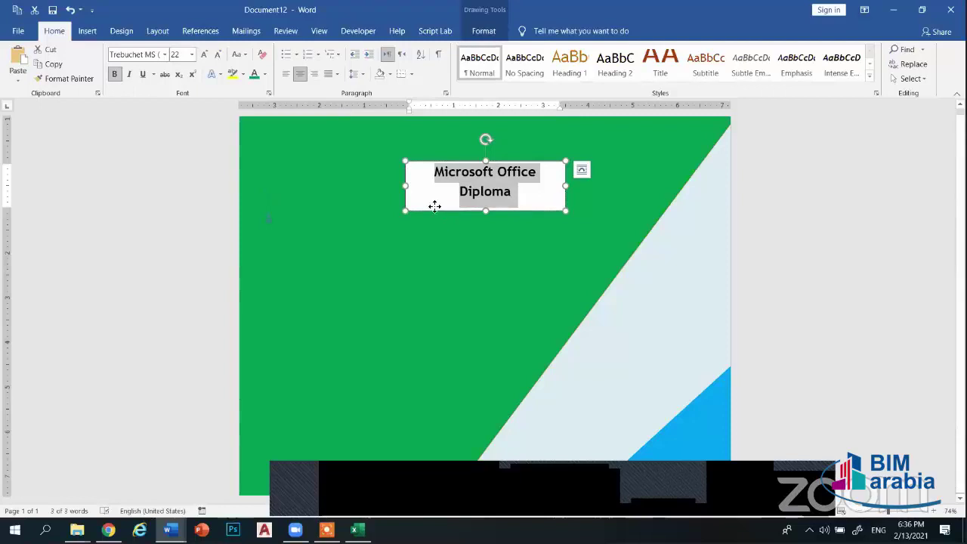
Shift the title box slightly left and remove its outline
left_click_drag(435, 206, 421, 206)
left_click(484, 31)
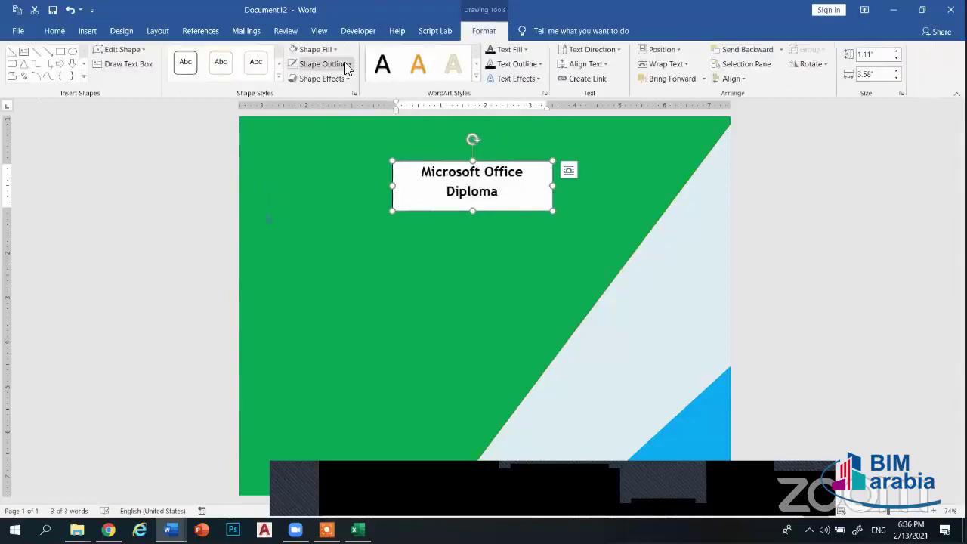
left_click(347, 65)
left_click(311, 173)
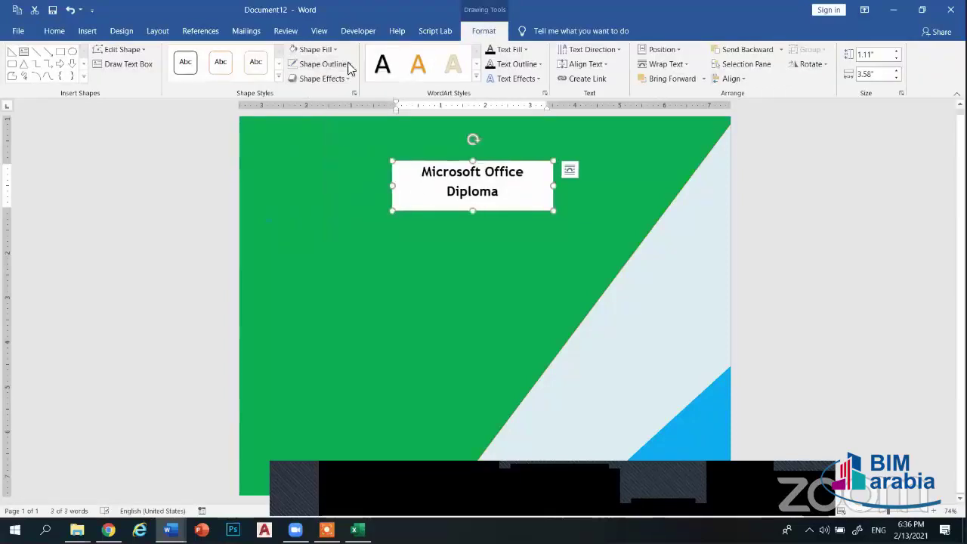
left_click(335, 49)
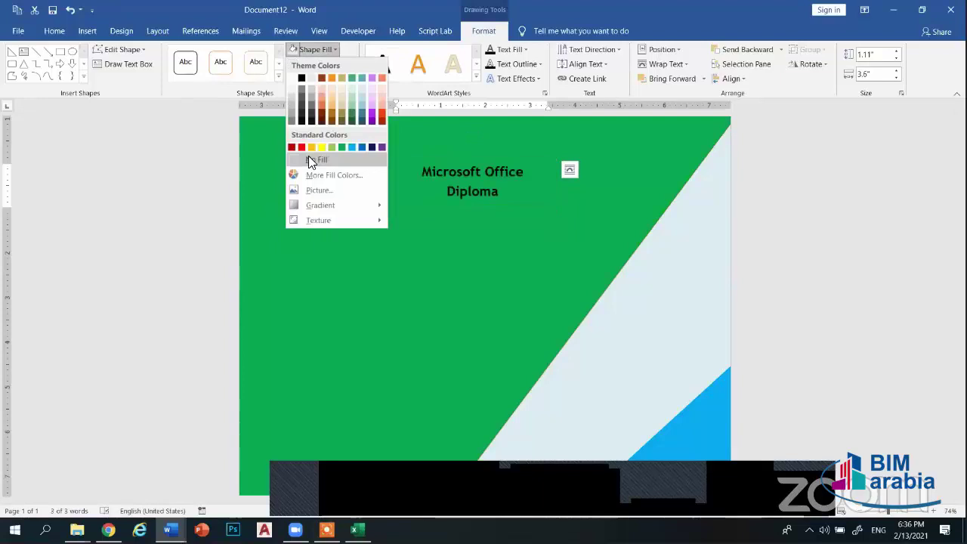
Remove the title box's fill and apply the light blue gradient shape style
left_click(309, 160)
left_click_drag(462, 147, 469, 146)
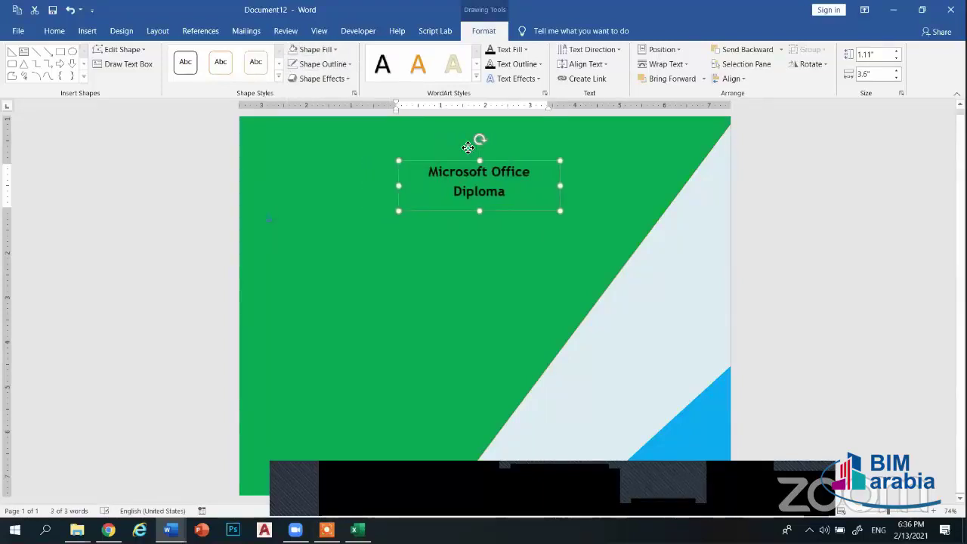
left_click(337, 50)
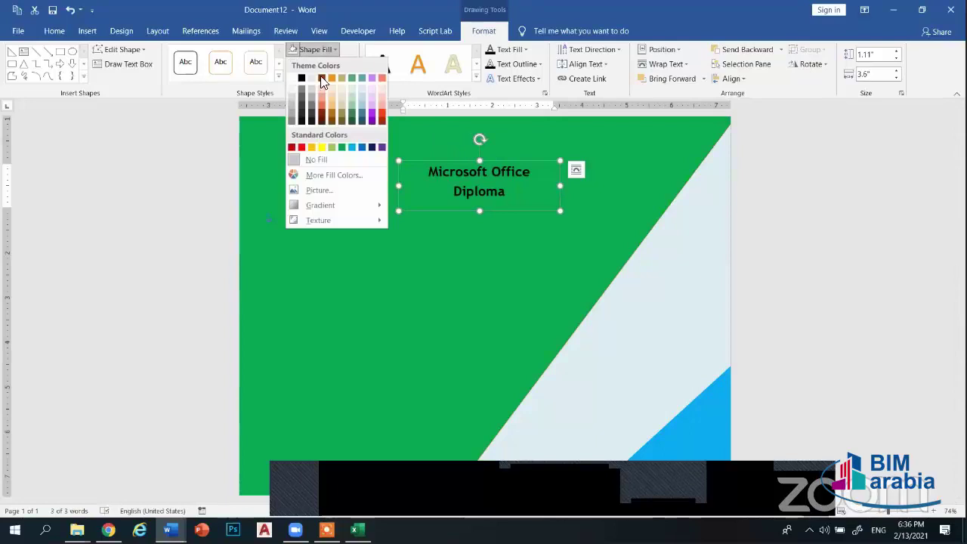
left_click(233, 109)
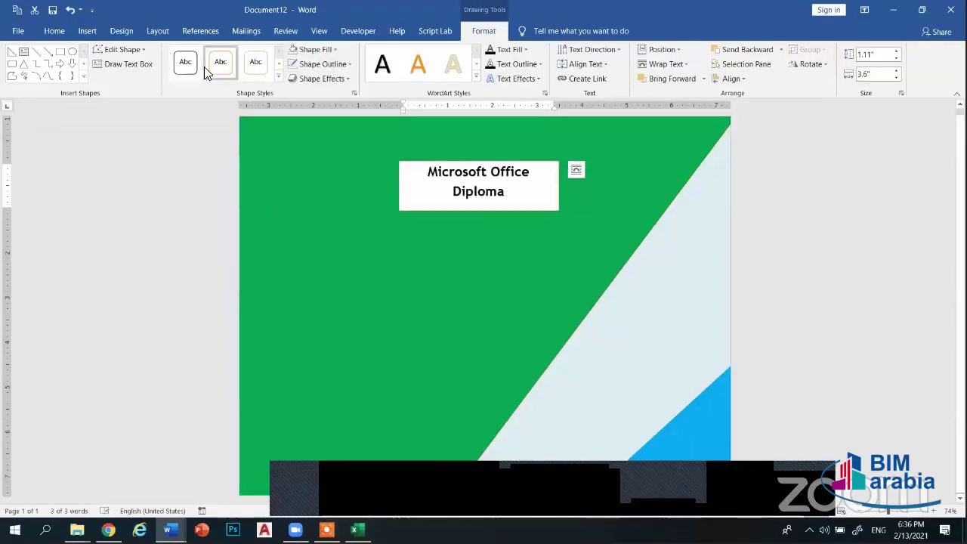
left_click(280, 65)
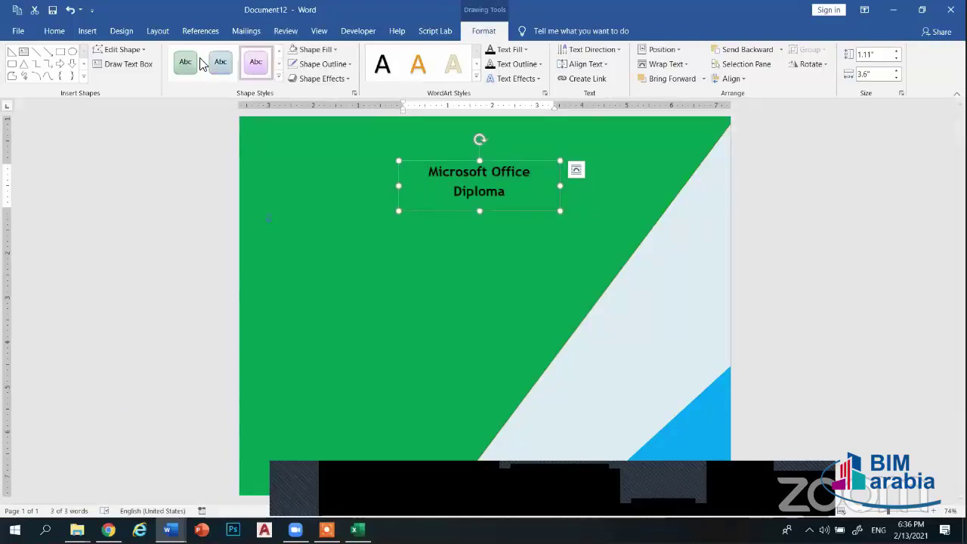
left_click(233, 65)
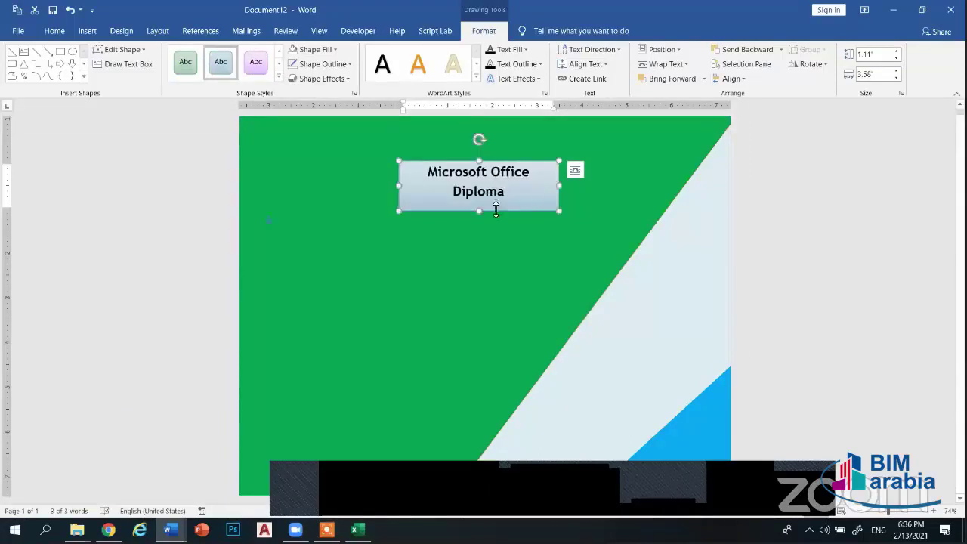
Shorten the title box to 0.99", set it in front of text, and move it to the page top
left_click_drag(481, 204, 481, 205)
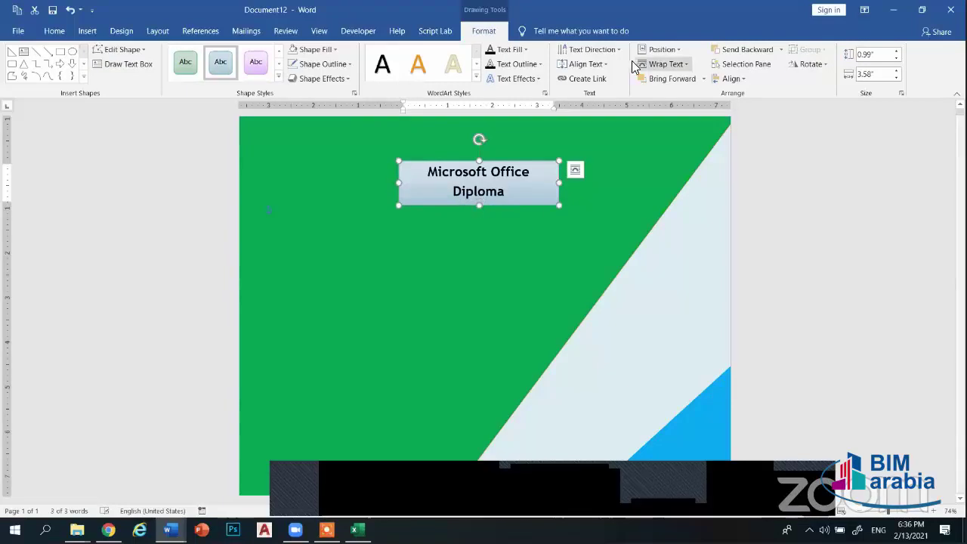
left_click(682, 66)
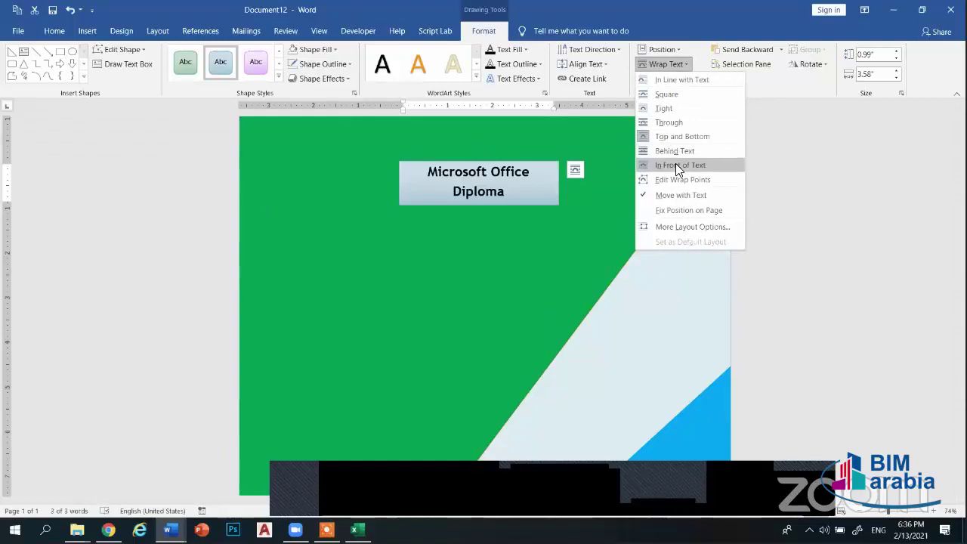
left_click(678, 165)
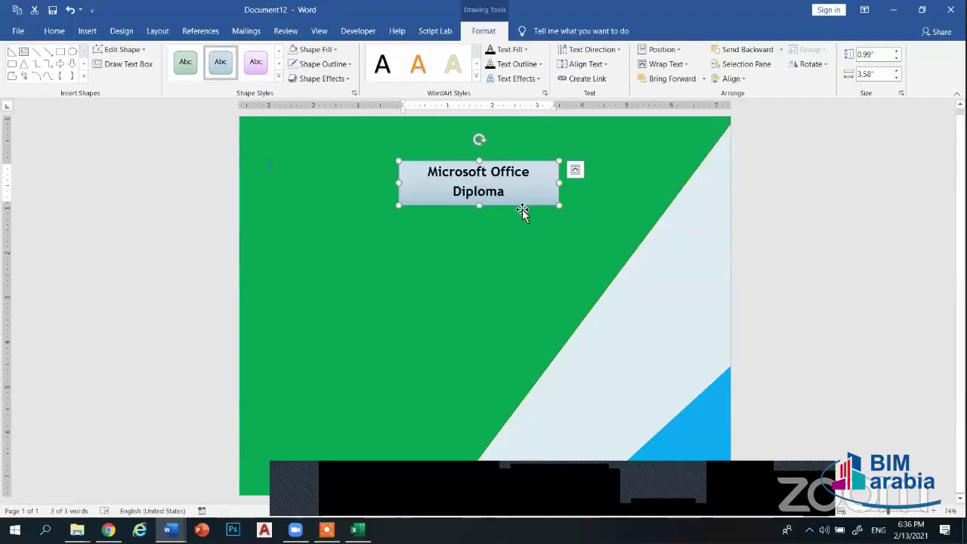
left_click_drag(523, 176, 519, 168)
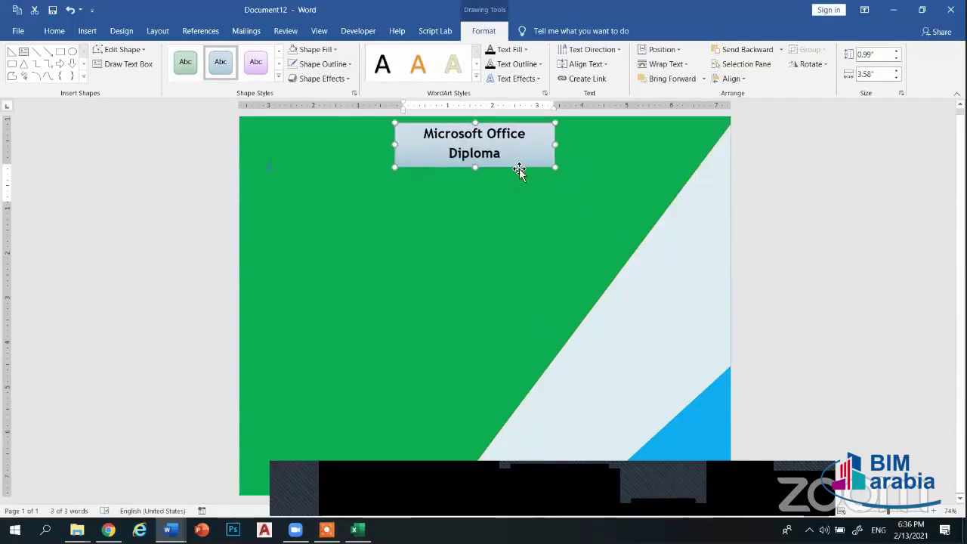
left_click(562, 227)
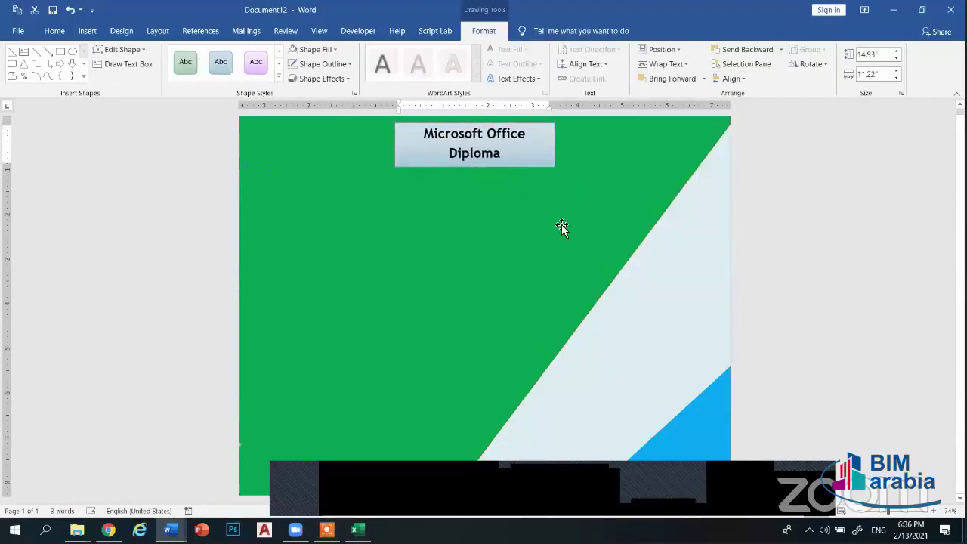
Insert the picture Screenshot (5).png from this computer
left_click(87, 31)
left_click(150, 79)
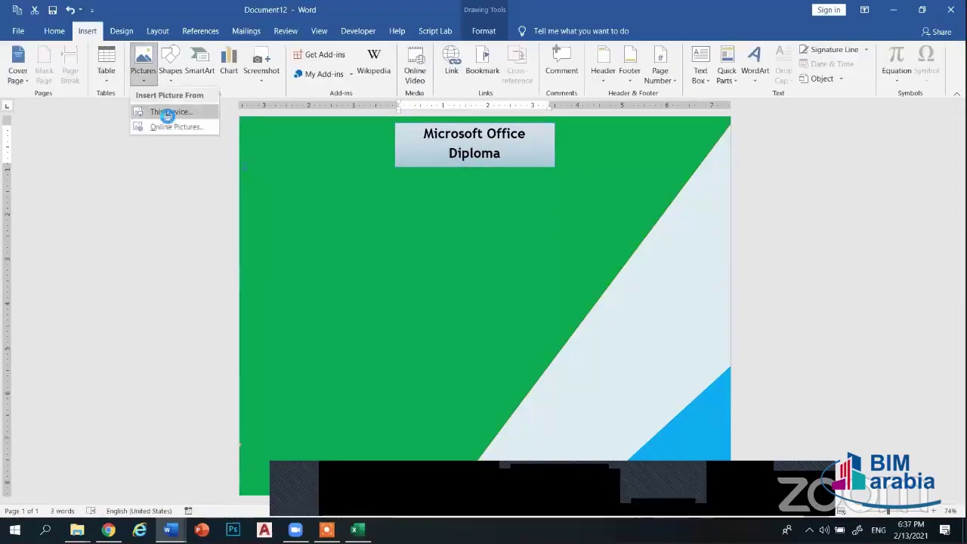
left_click(167, 113)
left_click(356, 92)
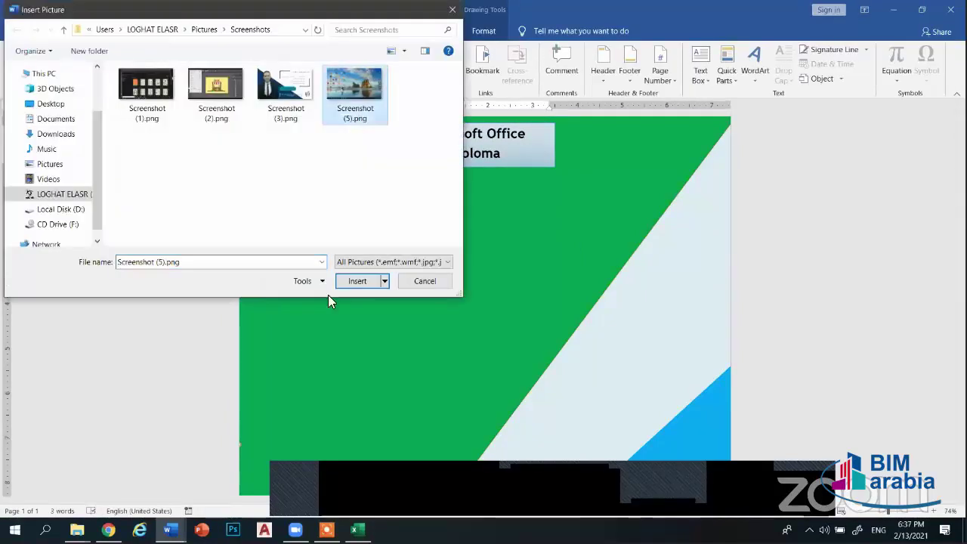
left_click(357, 281)
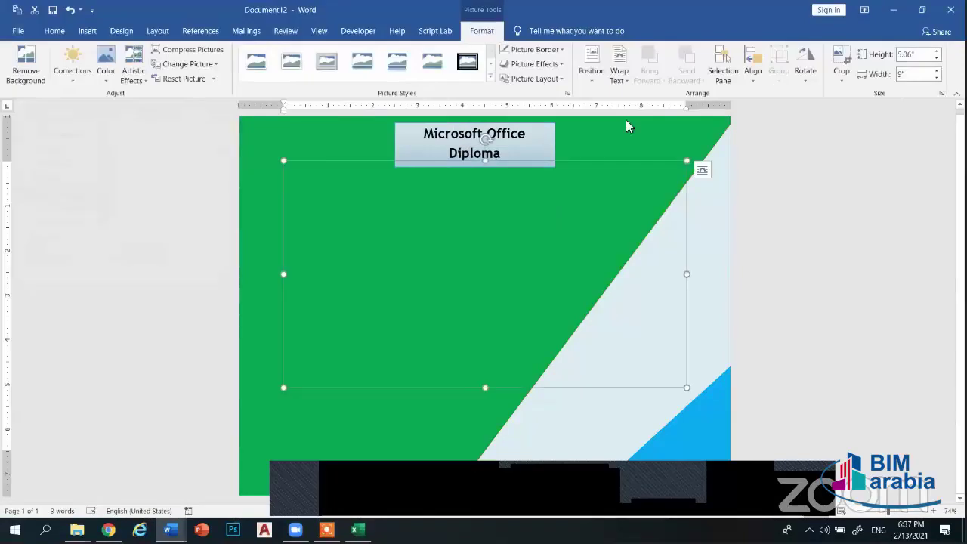
Let the picture float freely, resize it to 3.55" by 1.85", and centre it under the title
left_click(620, 75)
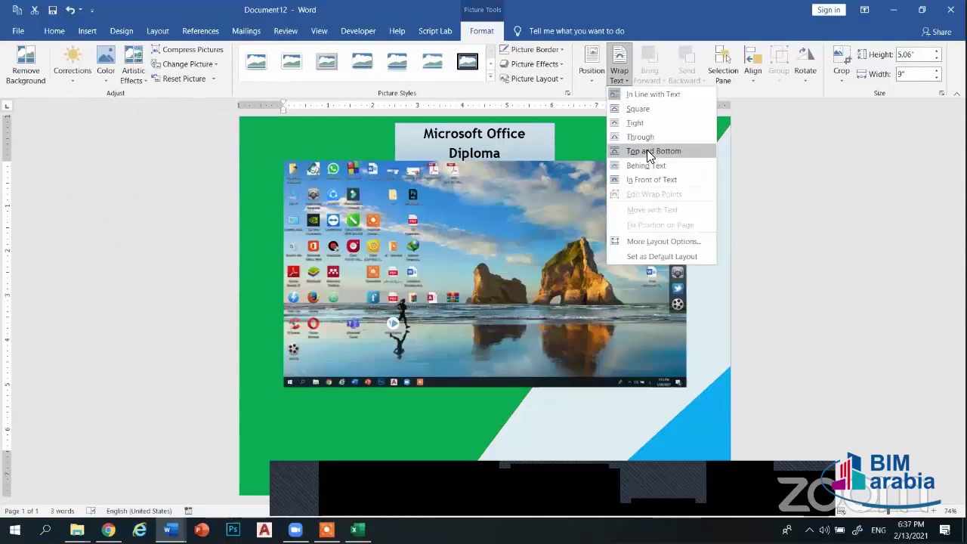
left_click(648, 151)
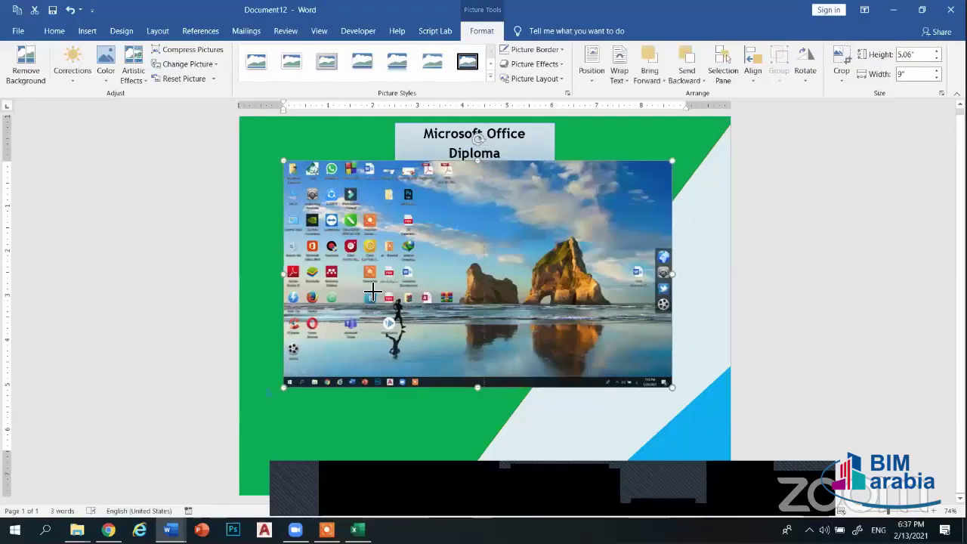
mouse_move(687, 274)
left_mouse_down()
mouse_move(414, 303)
mouse_move(442, 301)
left_mouse_up()
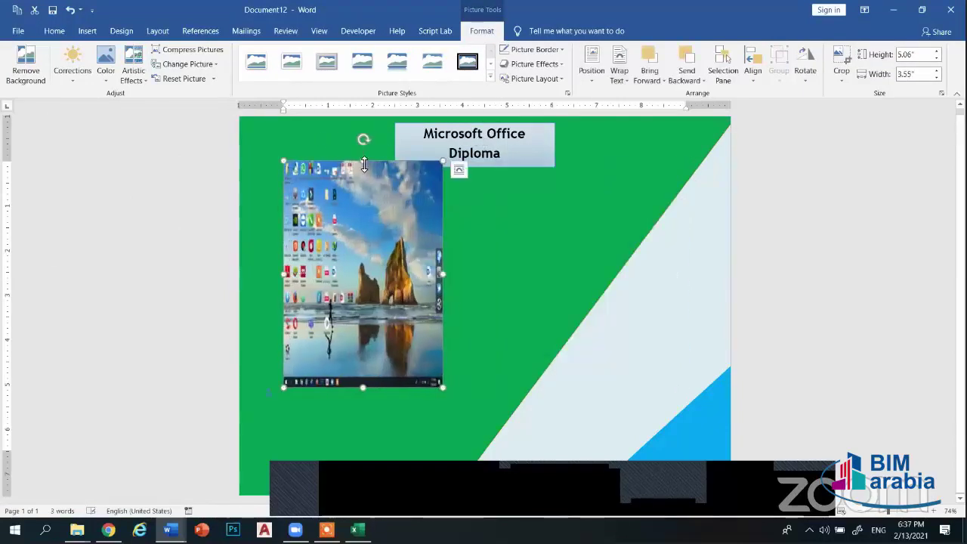
left_click_drag(364, 161, 363, 304)
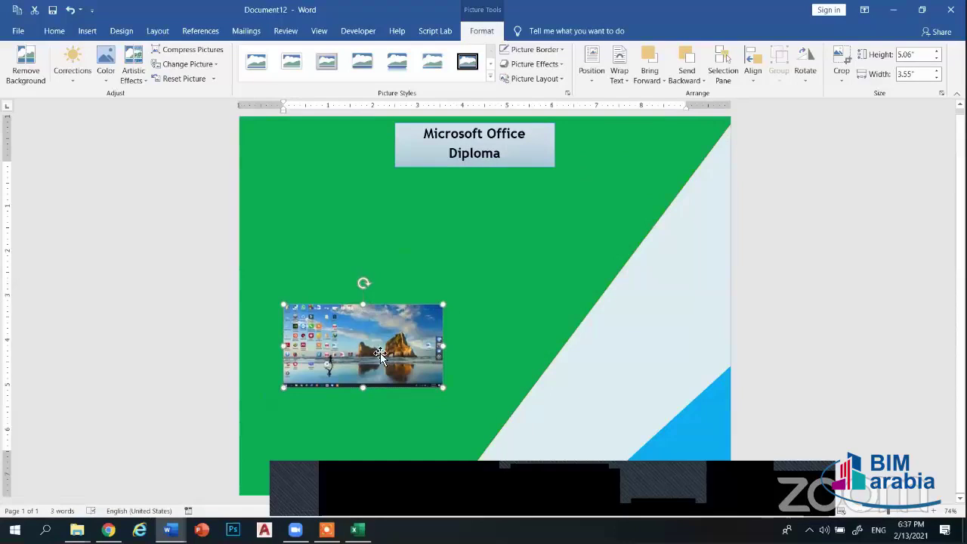
left_click_drag(380, 353, 364, 249)
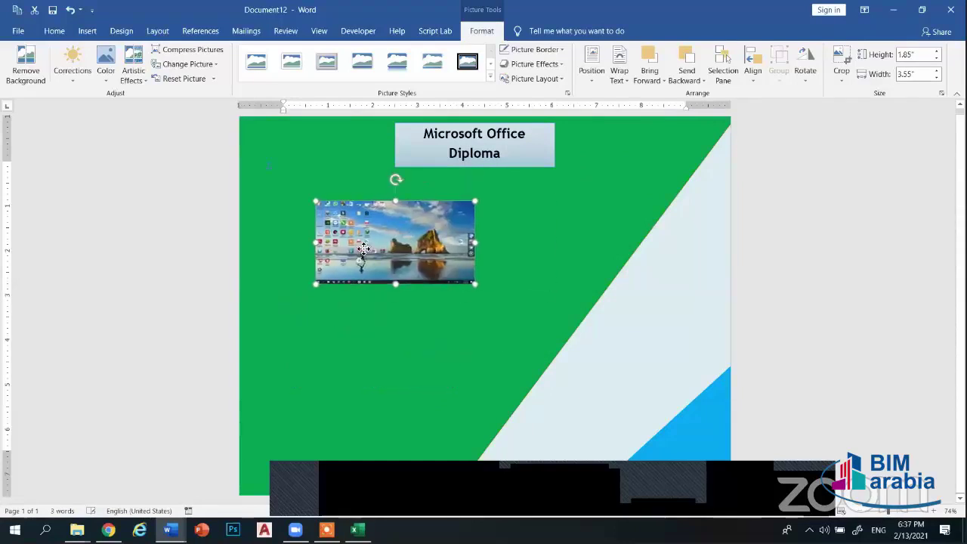
mouse_move(363, 249)
left_mouse_down()
mouse_move(480, 245)
mouse_move(484, 235)
left_mouse_up()
left_click(462, 349)
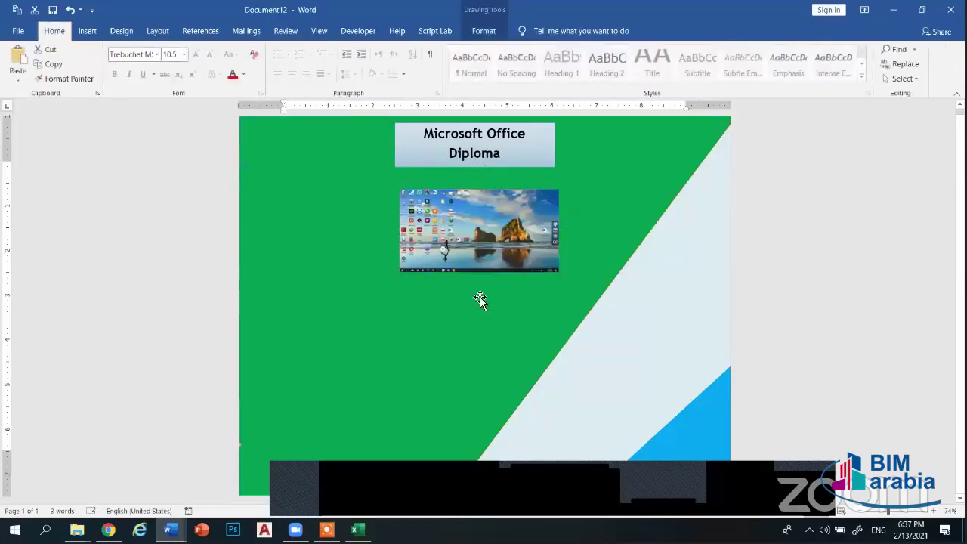
Draw a pie shape at the lower left of the green page
left_click(87, 31)
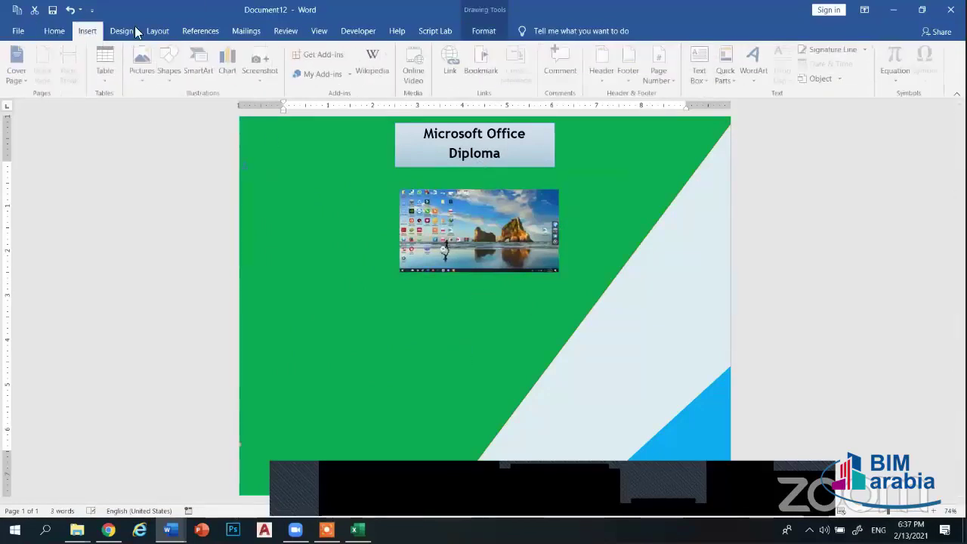
left_click(172, 76)
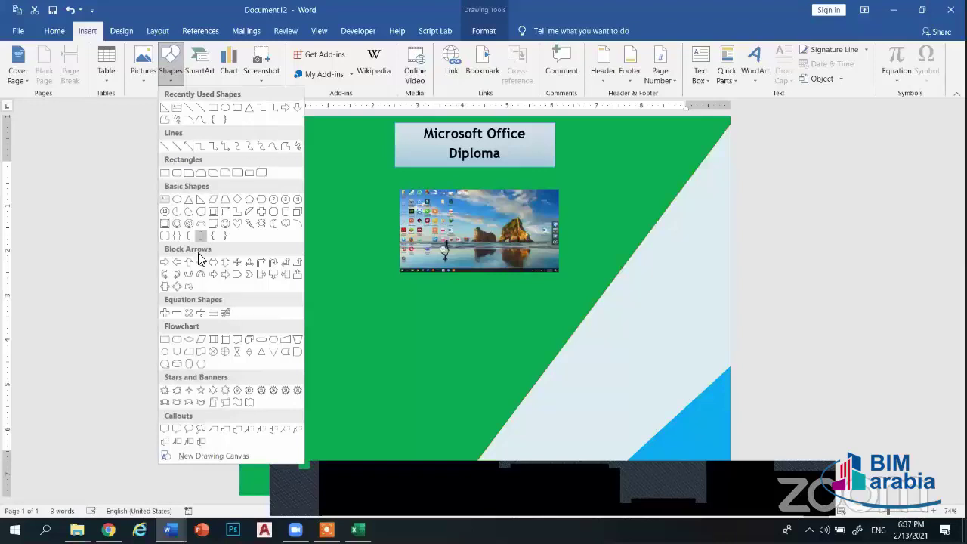
left_click(190, 215)
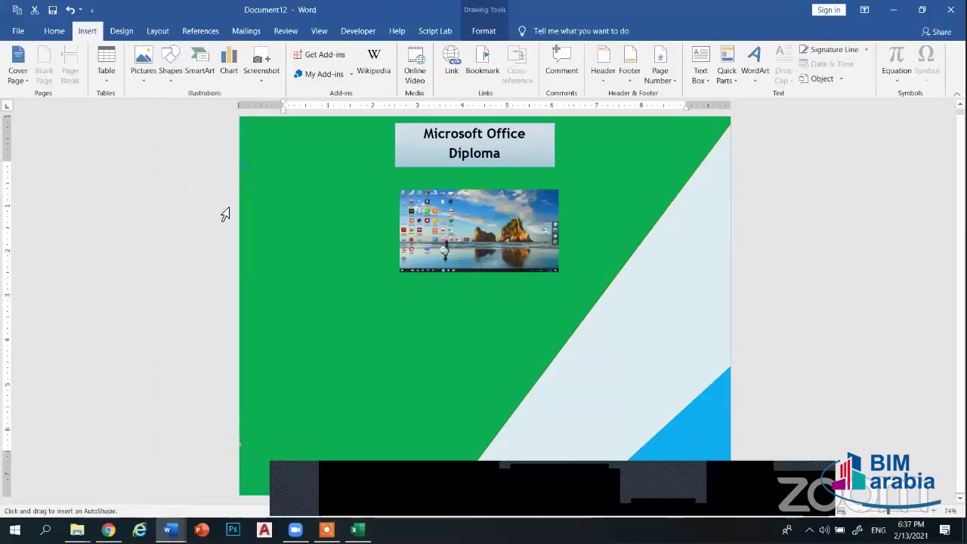
left_click_drag(268, 381, 426, 495)
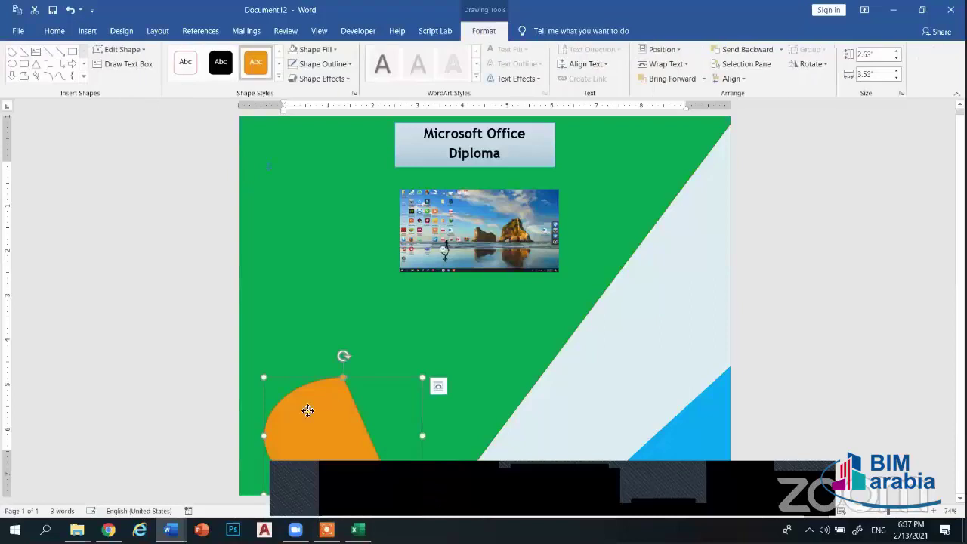
left_click_drag(309, 408, 306, 429)
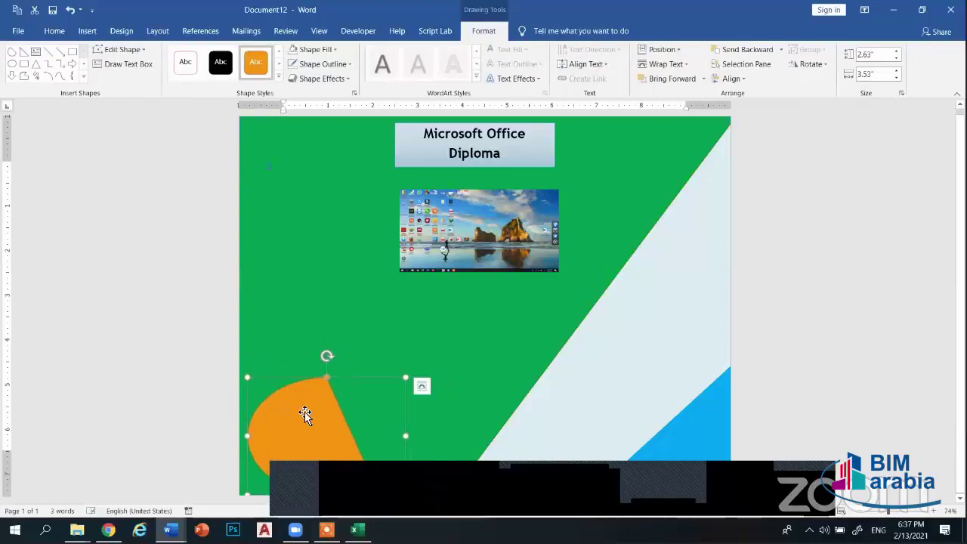
Apply the light orange preset shape style to the pie shape
left_click(278, 64)
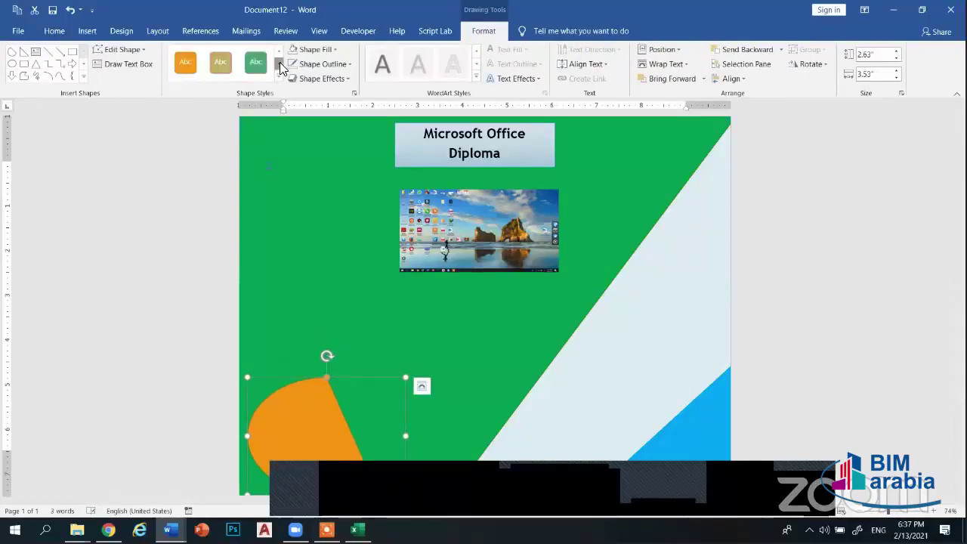
left_click(278, 63)
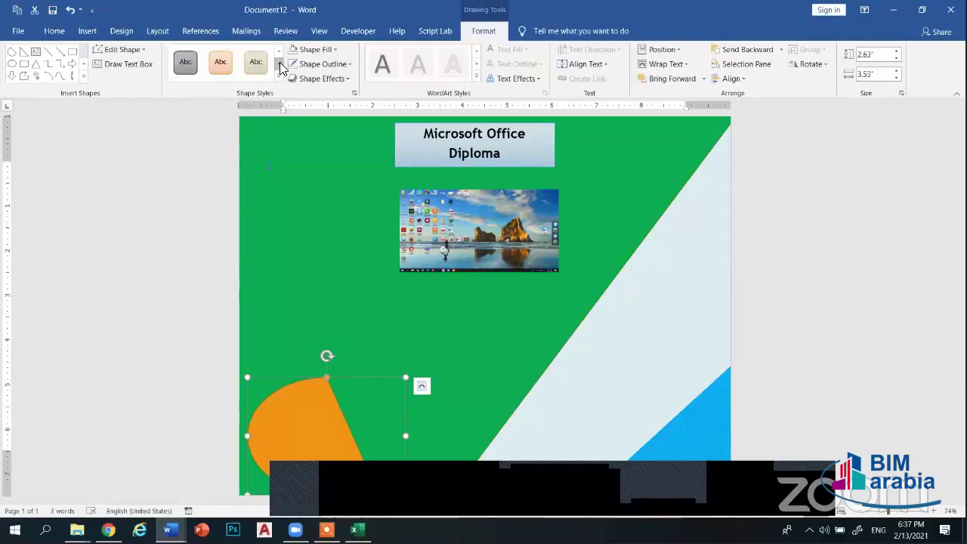
left_click(221, 63)
left_click(486, 296)
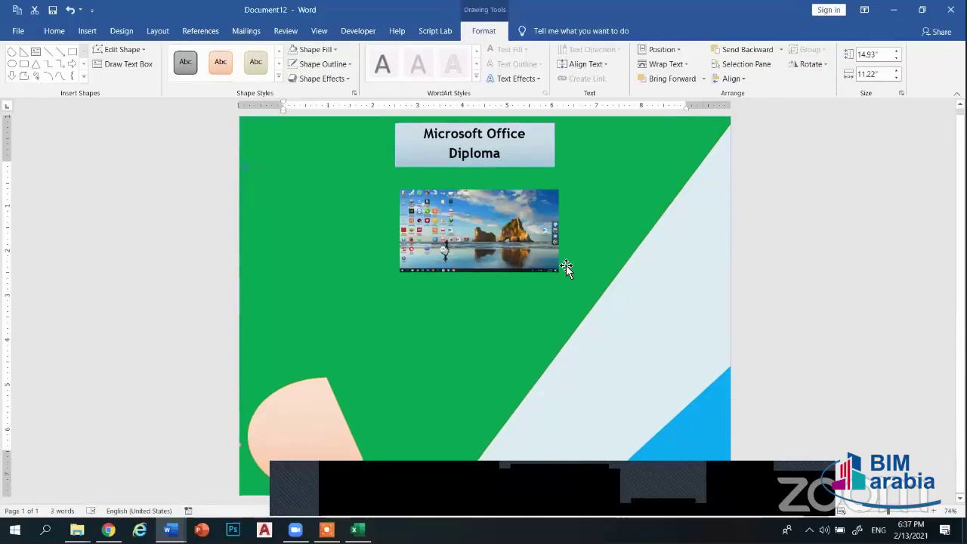
Move the screenshot onto the light triangle, tilt and stretch it, and change its text wrapping
mouse_move(527, 222)
left_mouse_down()
mouse_move(699, 366)
mouse_move(699, 357)
left_mouse_up()
left_click_drag(652, 304, 586, 317)
left_click_drag(671, 363, 673, 345)
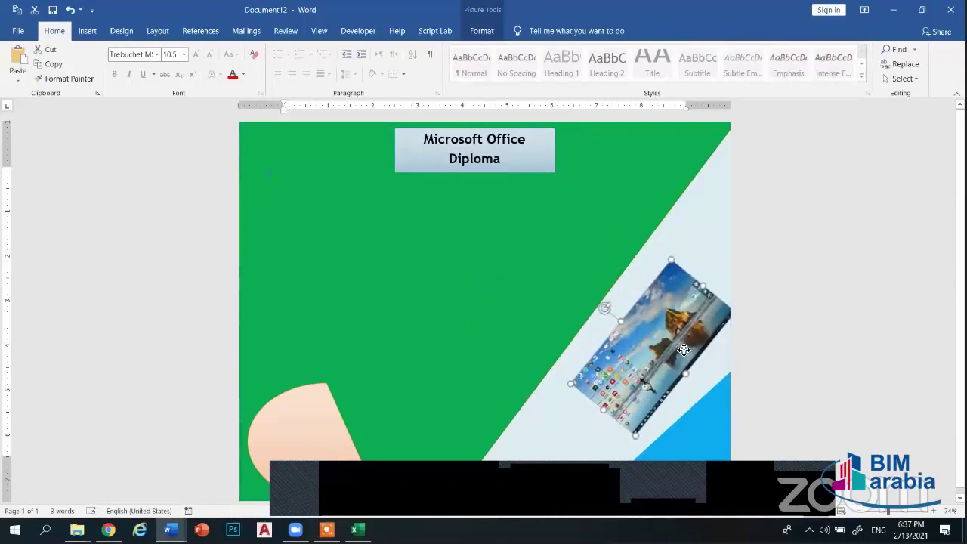
left_click_drag(601, 412, 544, 478)
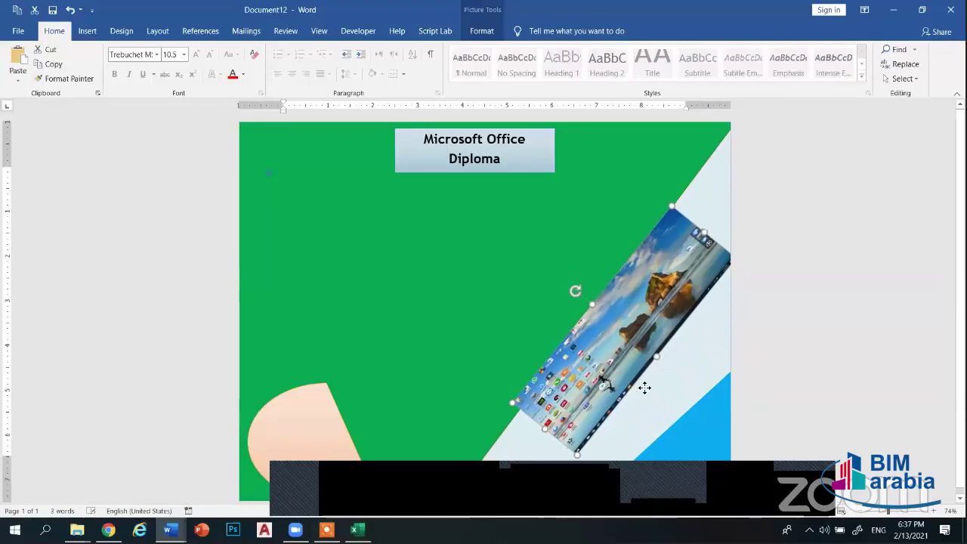
left_click(482, 31)
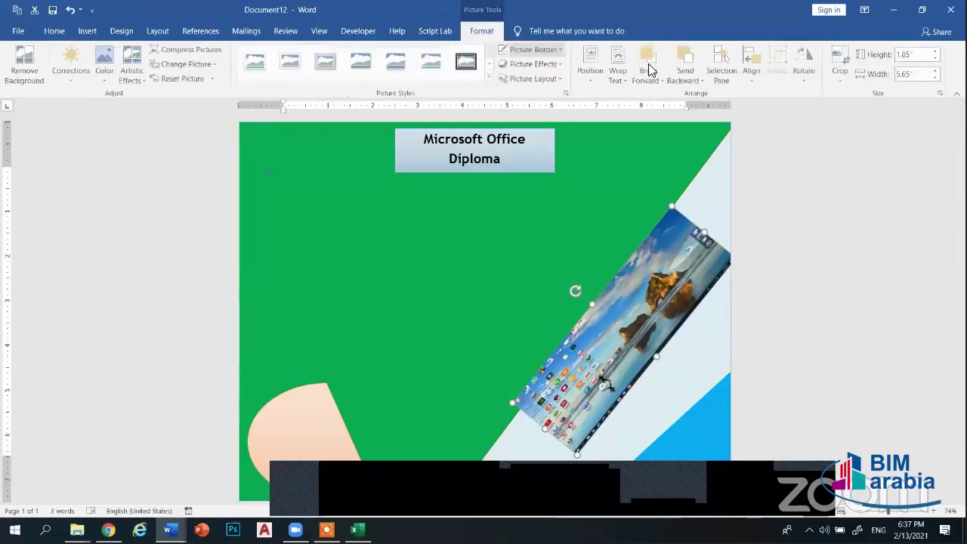
left_click(620, 76)
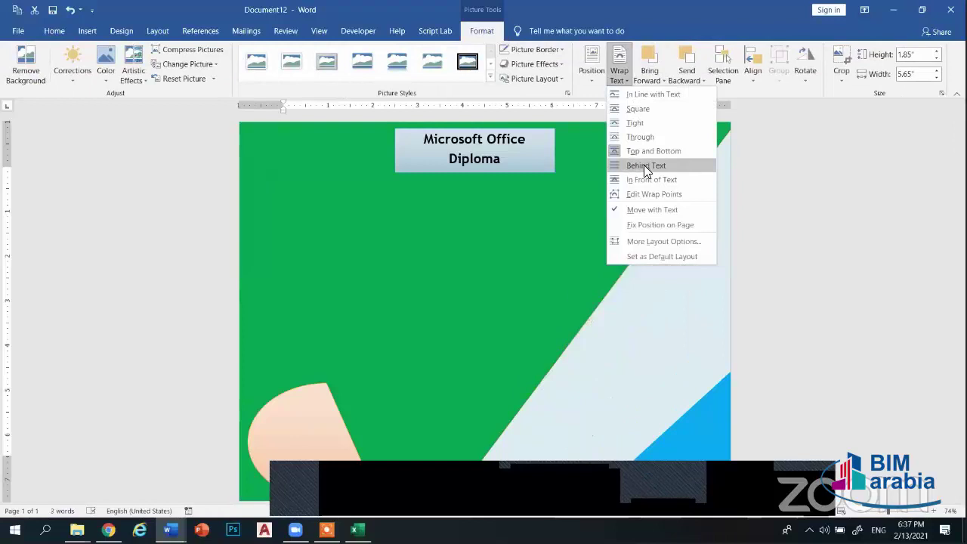
left_click(635, 109)
Rotate the picture back to level and centre it just below the title box
left_click(650, 311)
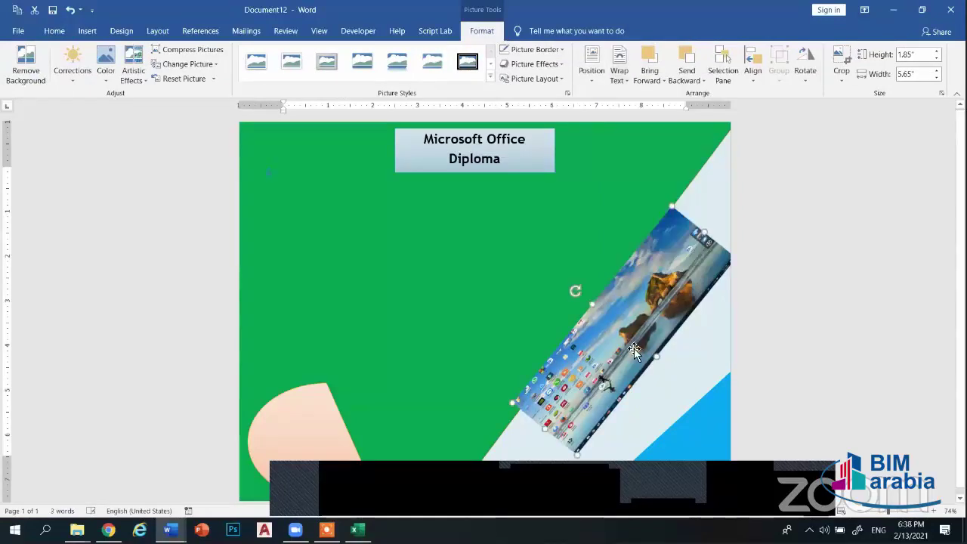
left_click_drag(634, 350, 253, 194)
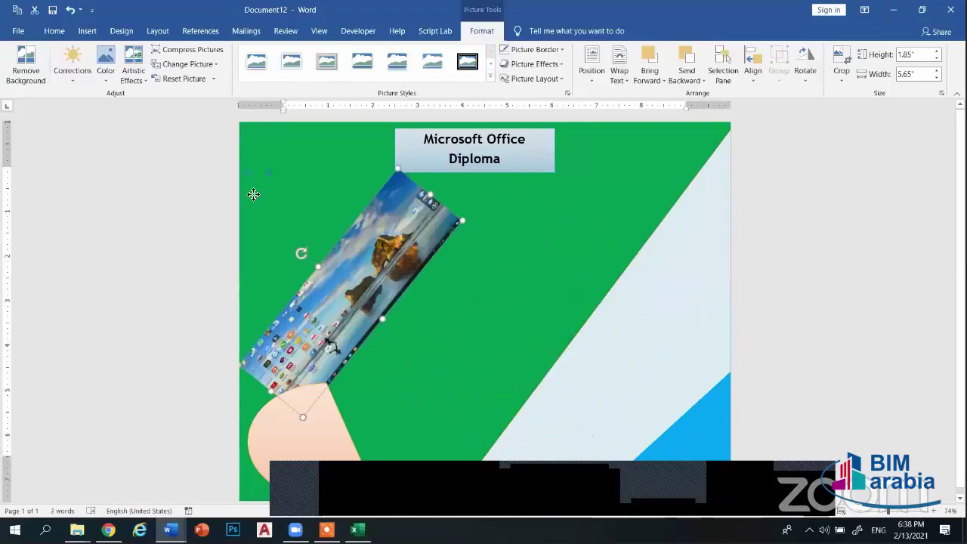
left_click_drag(389, 238, 495, 238)
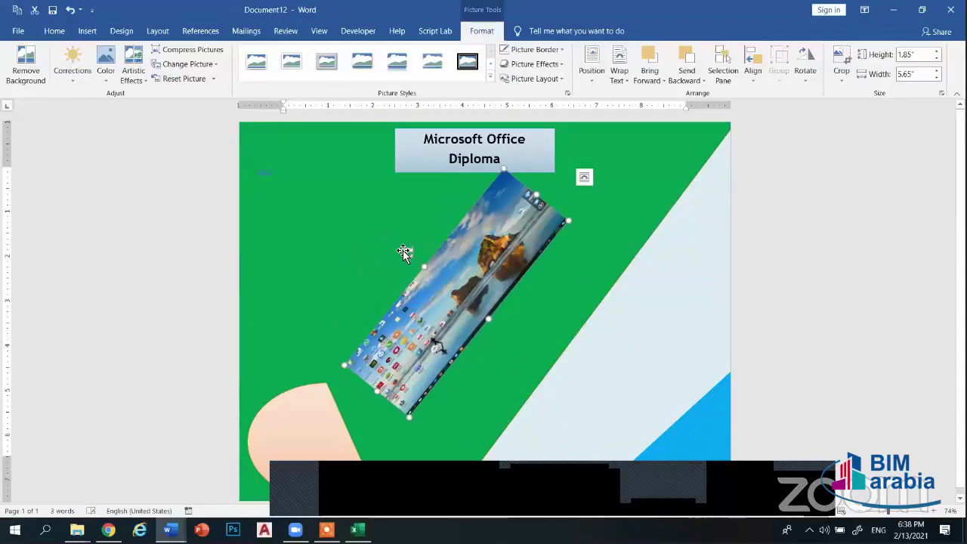
left_click_drag(510, 201, 465, 193)
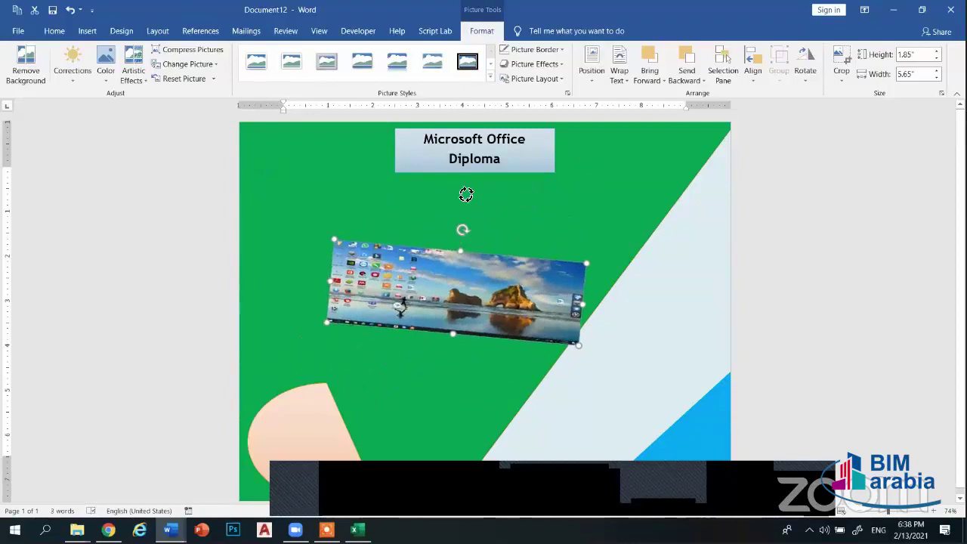
mouse_move(465, 291)
left_mouse_down()
mouse_move(489, 246)
mouse_move(479, 243)
left_mouse_up()
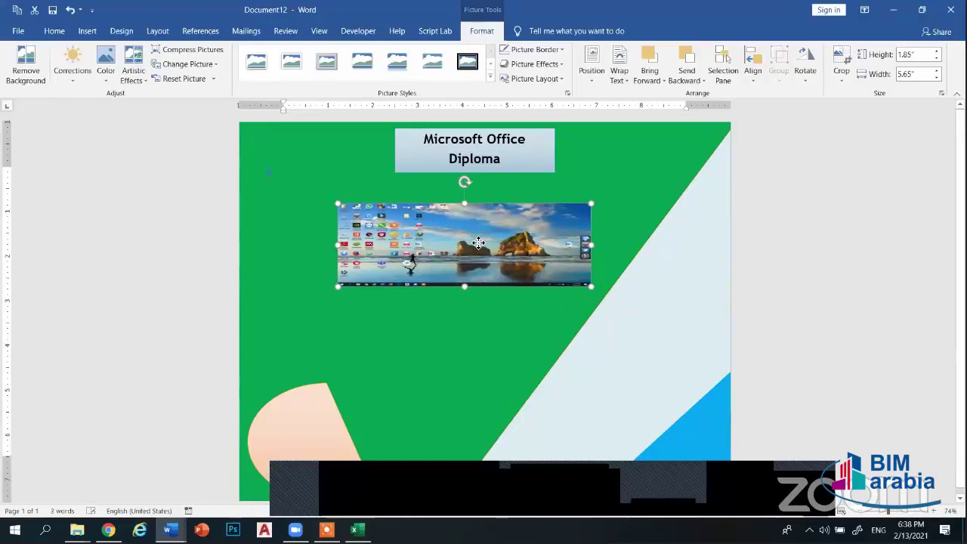
left_click_drag(415, 173, 402, 172)
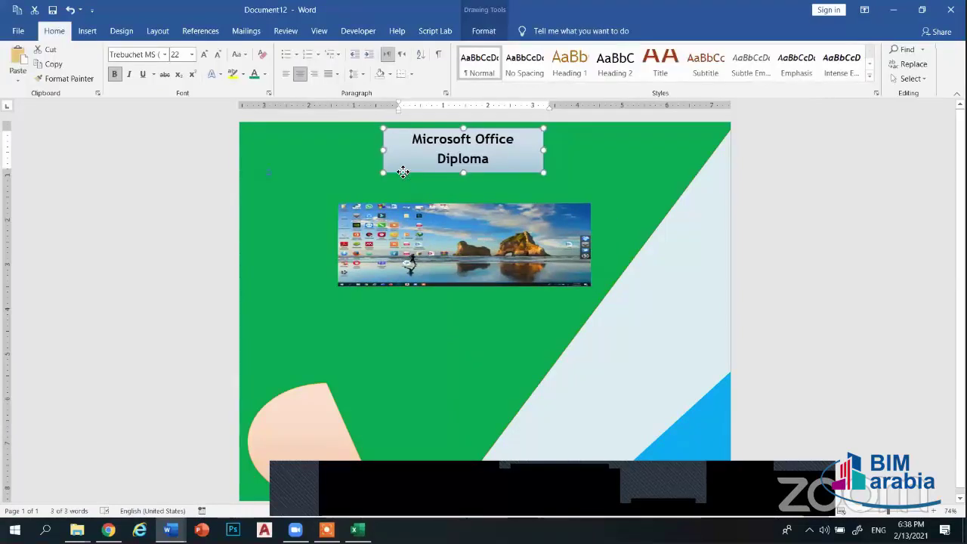
left_click_drag(497, 259, 508, 249)
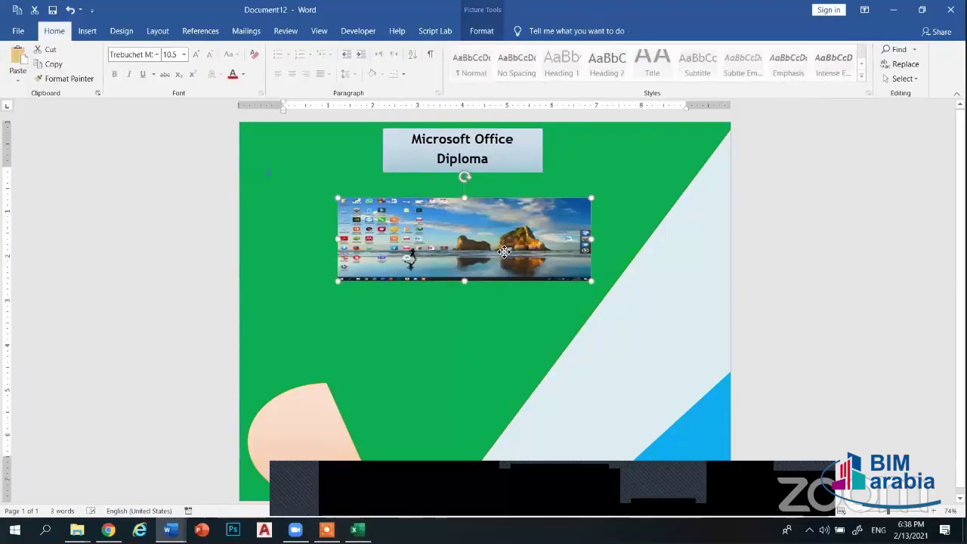
left_click(367, 401)
Check the peach shape and picture selections, then switch to the Chrome window
left_click(341, 446)
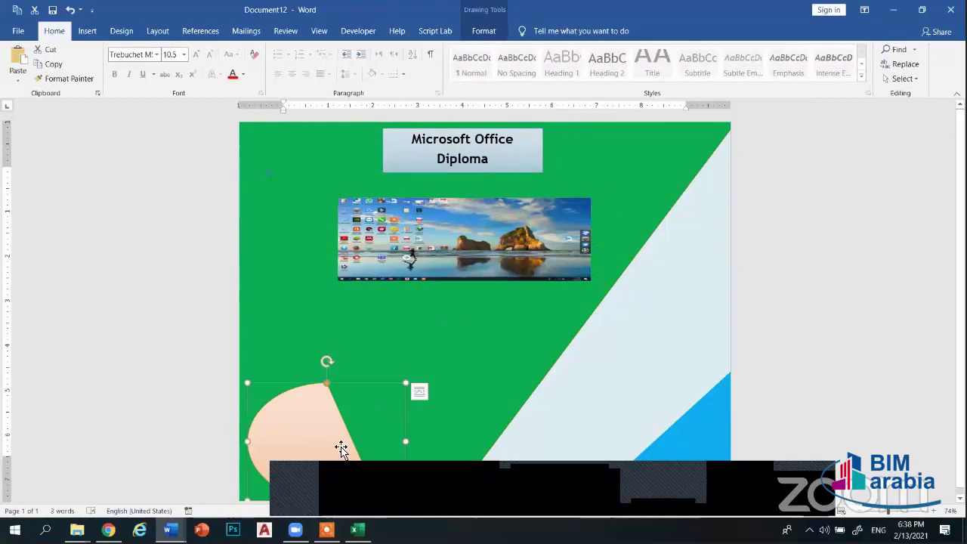
left_click(511, 352)
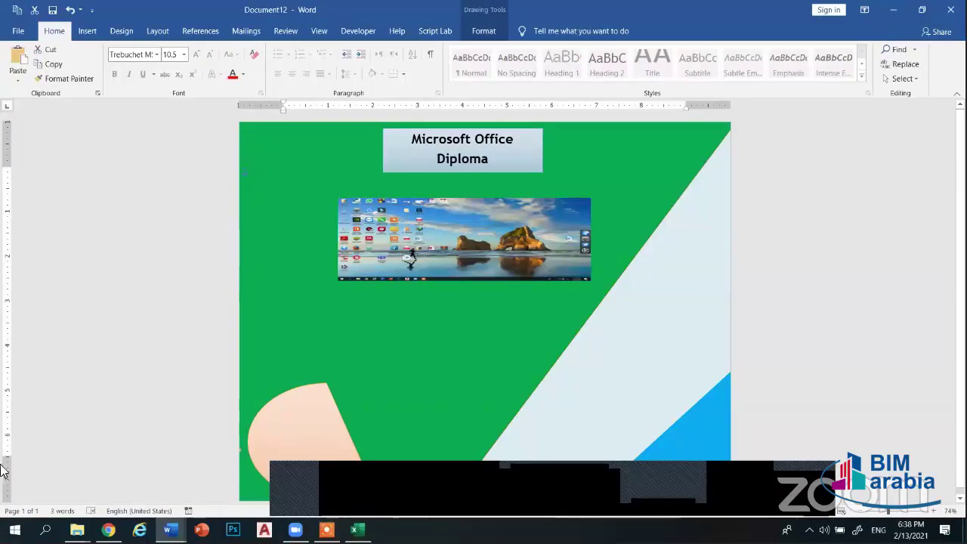
left_click(408, 225)
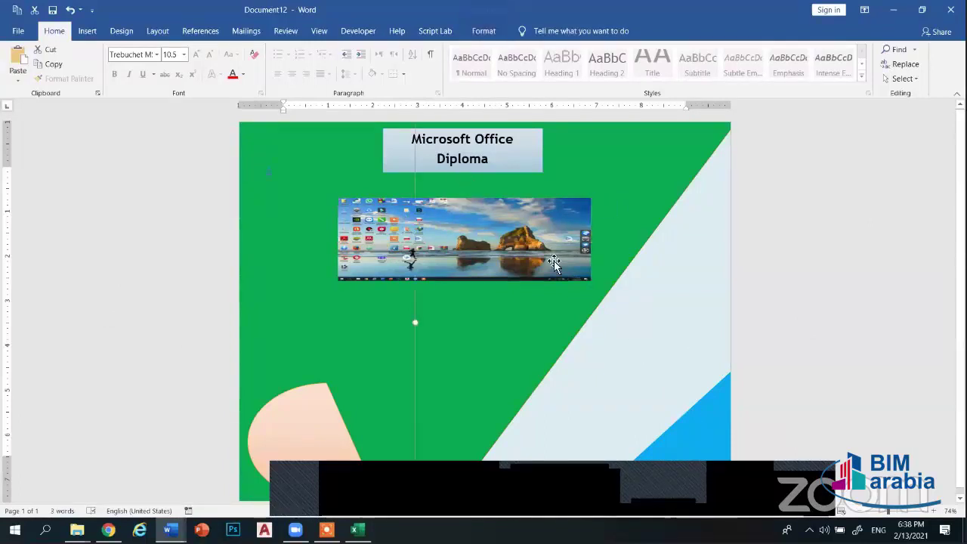
left_click(442, 346)
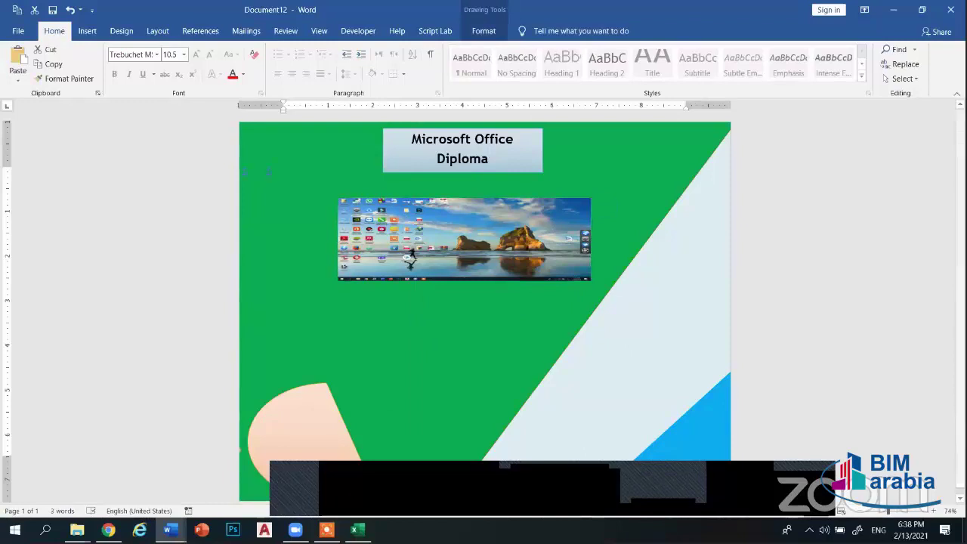
mouse_move(170, 529)
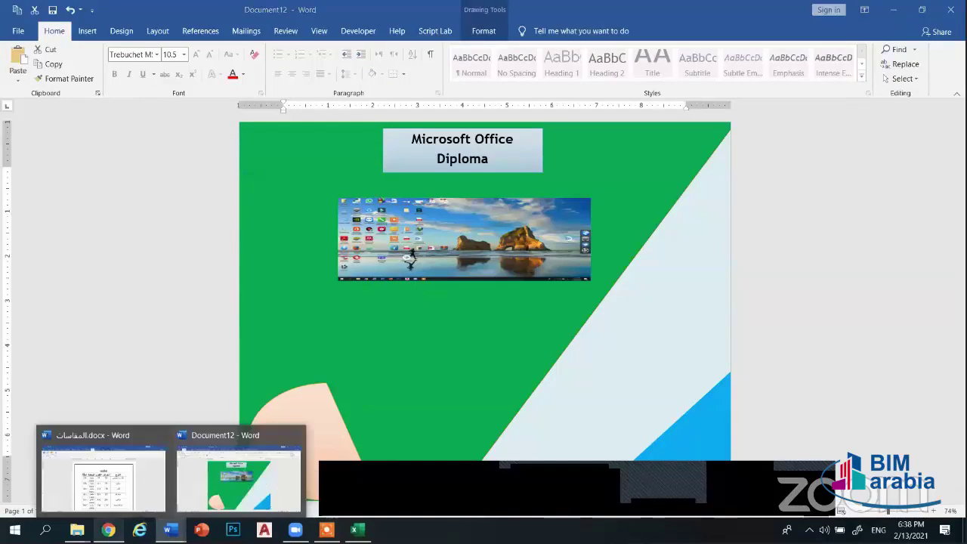
left_click(108, 529)
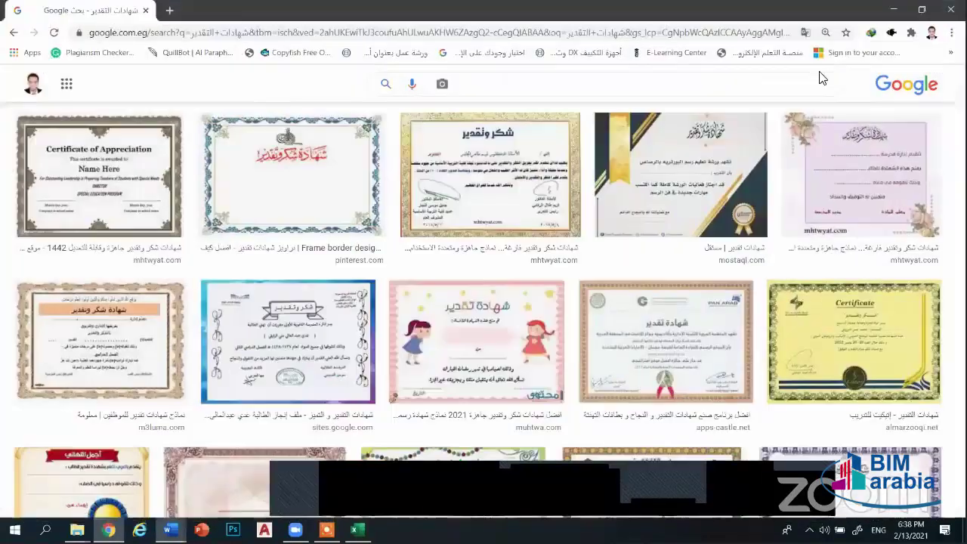
Search Google Images for flyers (فلاير)
scroll(824, 76, "up", 3)
left_click(787, 103)
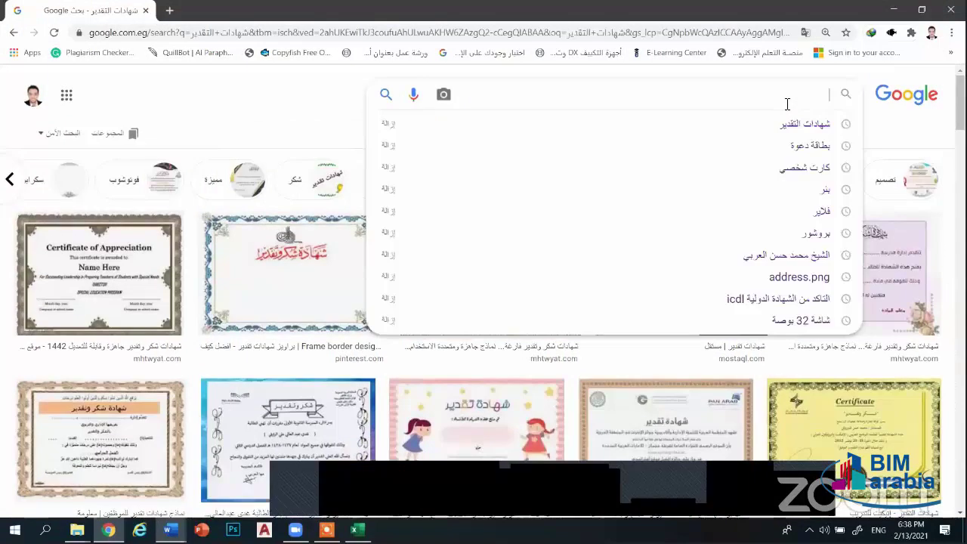
type("tgh")
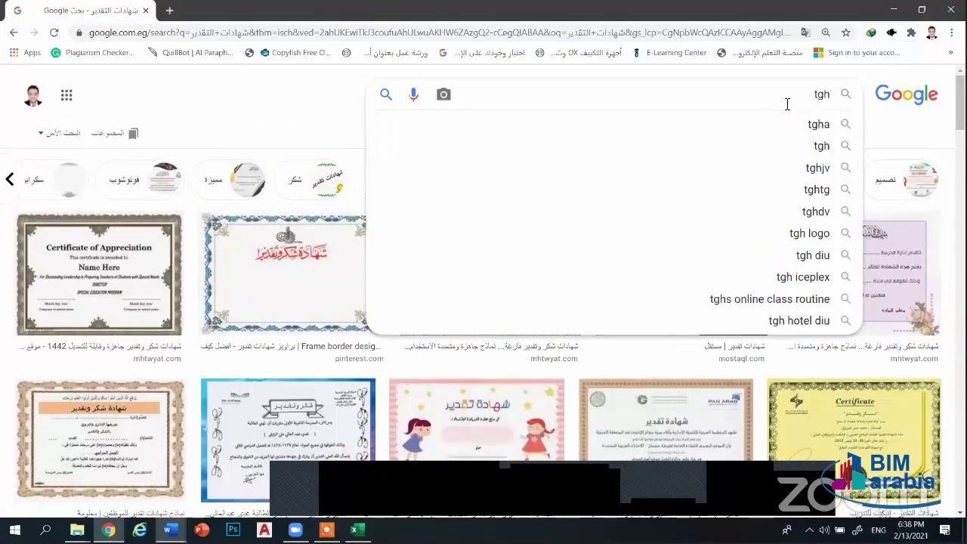
key("BackSpace")
key("BackSpace")
key("BackSpace")
type("ف")
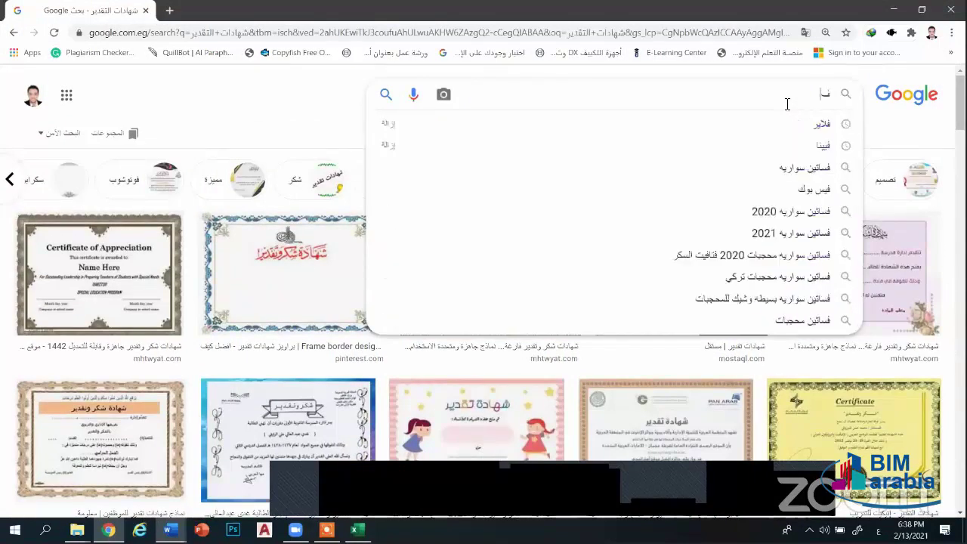
type("لا")
left_click(817, 123)
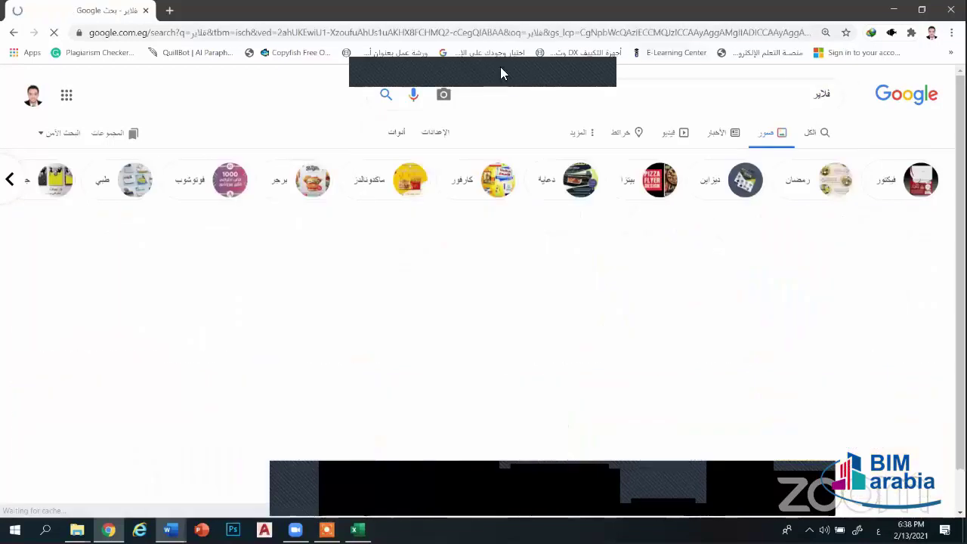
Preview the orange flyer and other flyer designs, then return to Word
scroll(518, 313, "down", 2)
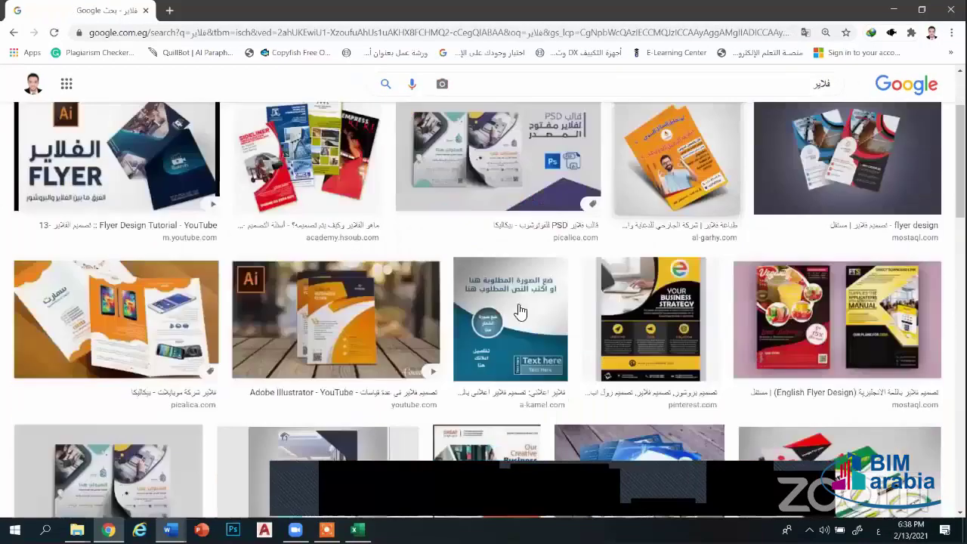
scroll(676, 183, "down", 2)
scroll(682, 167, "up", 3)
left_click(682, 168)
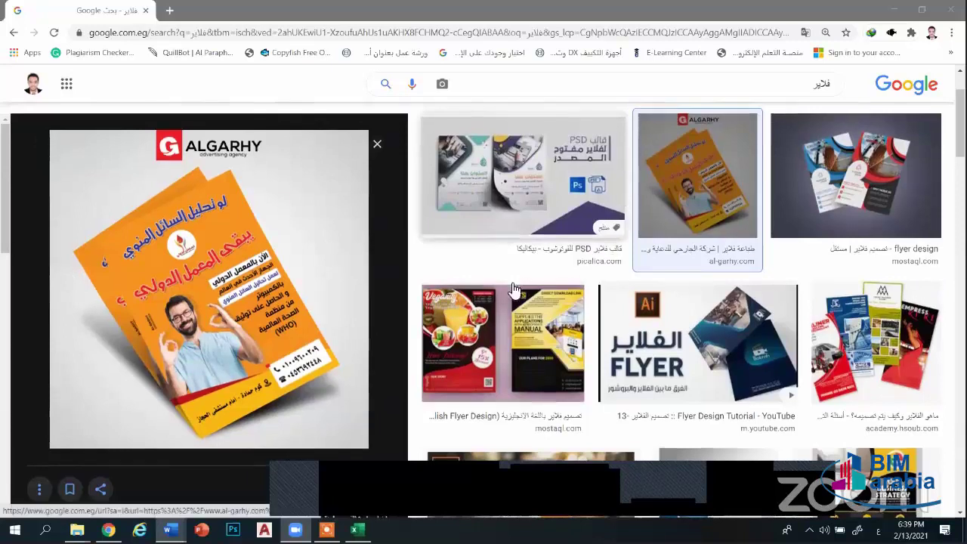
scroll(544, 303, "up", 2)
scroll(597, 318, "down", 4)
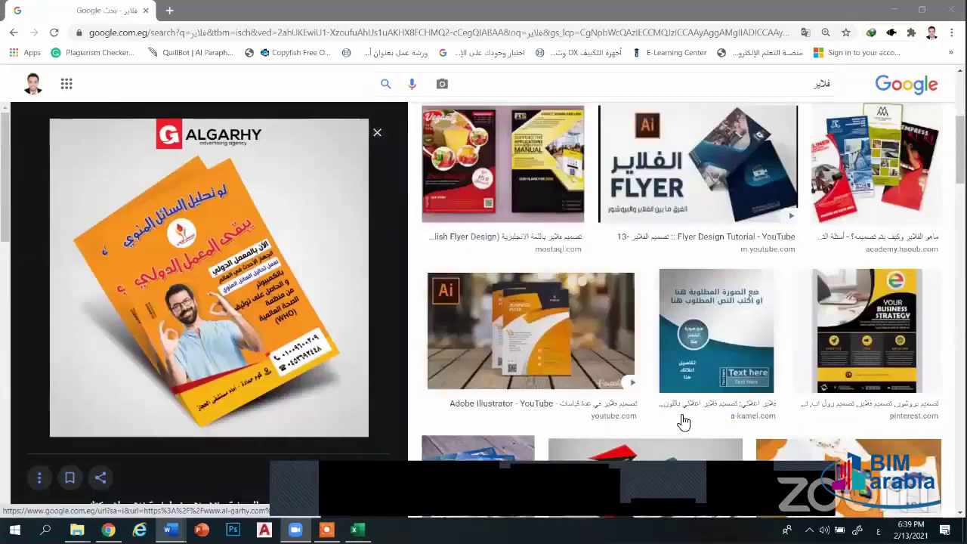
scroll(755, 430, "down", 1)
scroll(876, 437, "down", 2)
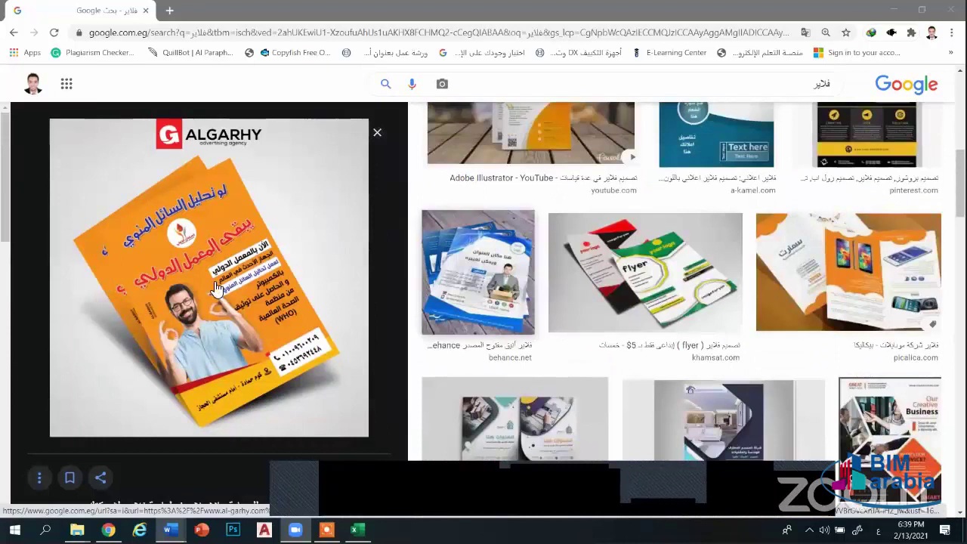
key("Right")
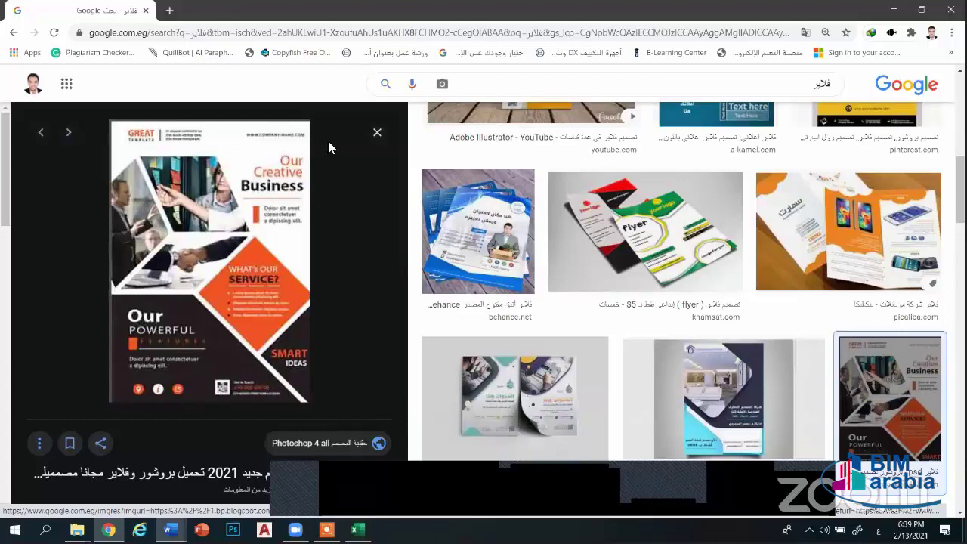
key("Escape")
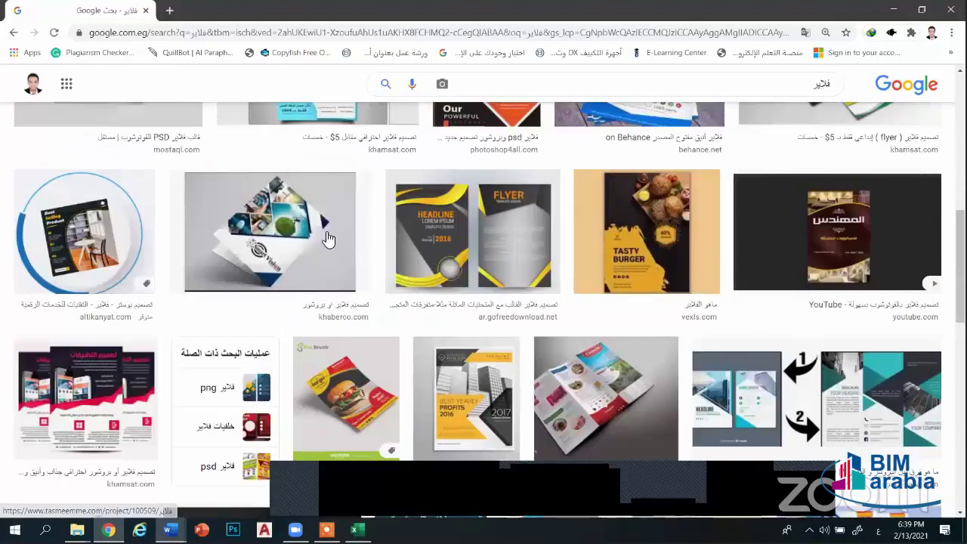
left_click(389, 174)
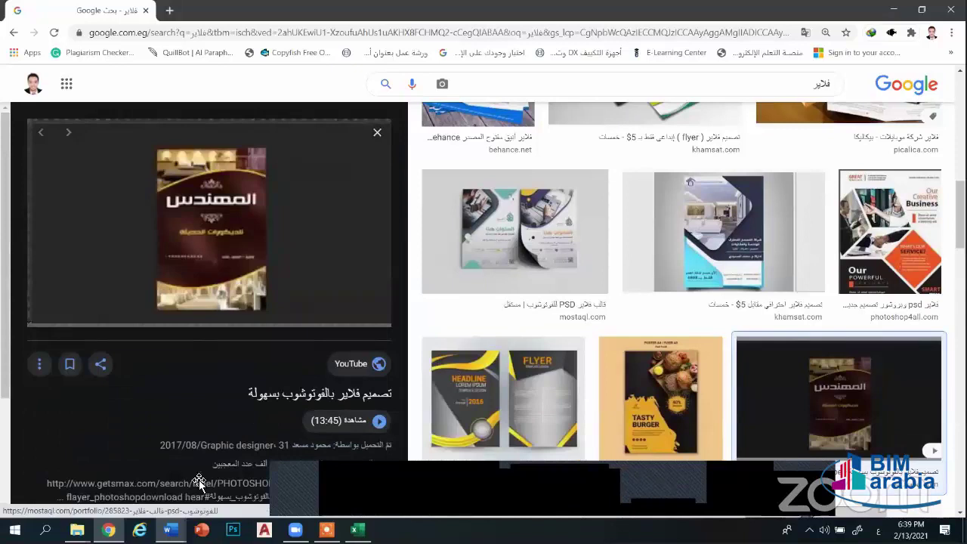
left_click(170, 529)
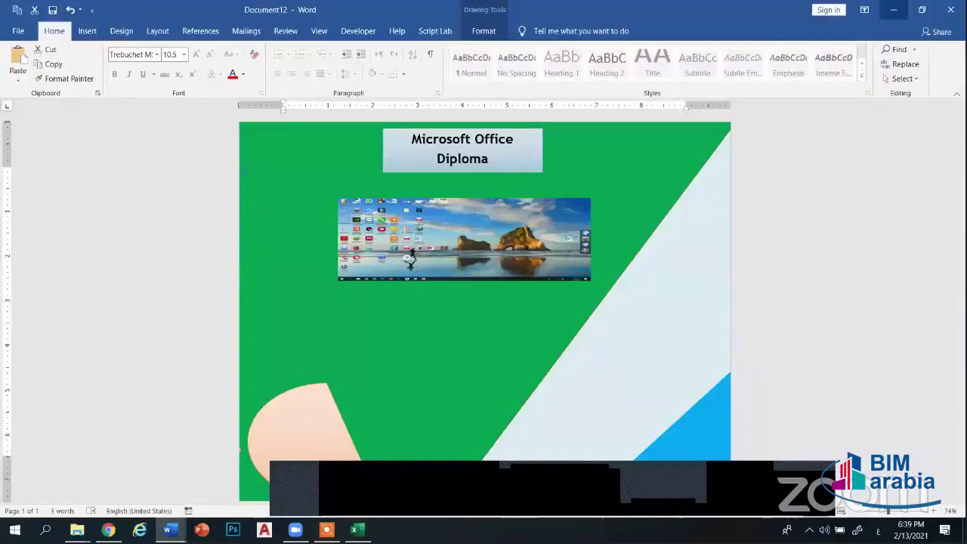
Open a new Word window and create the blank document Document13
left_click(169, 529)
right_click(169, 529)
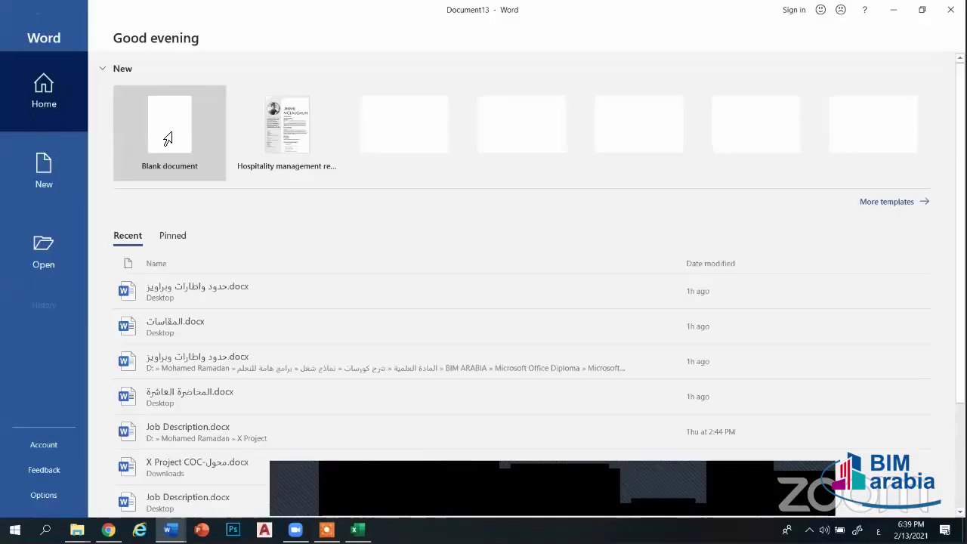
left_click(167, 138)
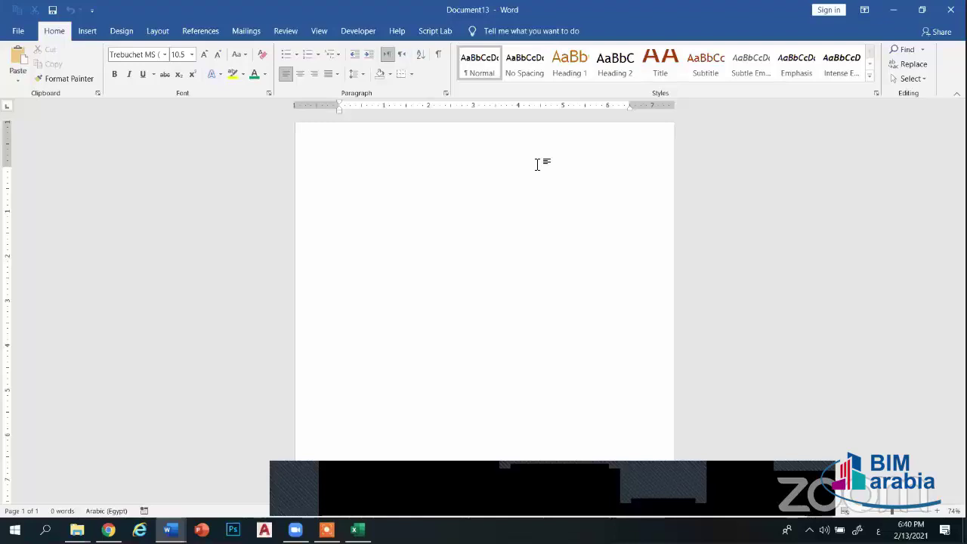
Pick the 11×17 paper size from the Layout size list
scroll(439, 225, "down", 1)
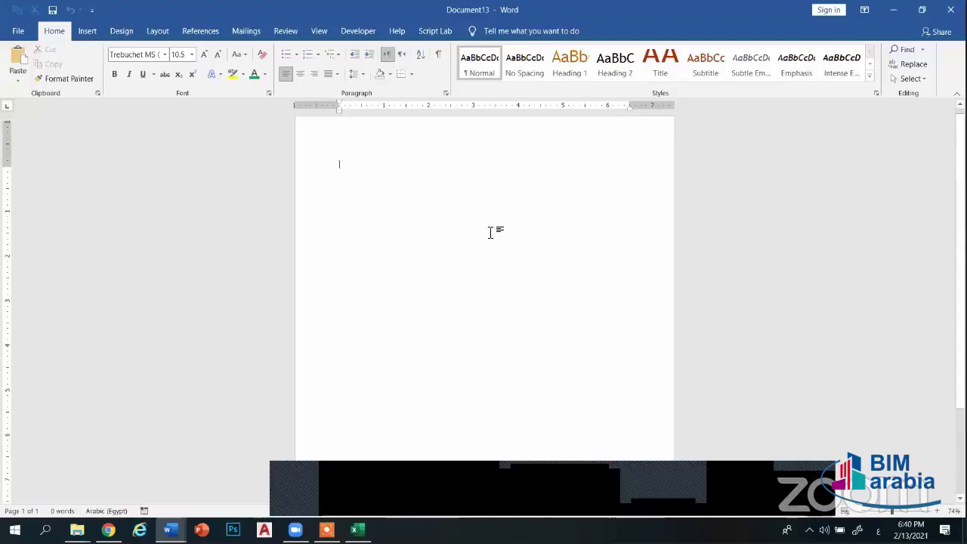
scroll(893, 511, "up", 1)
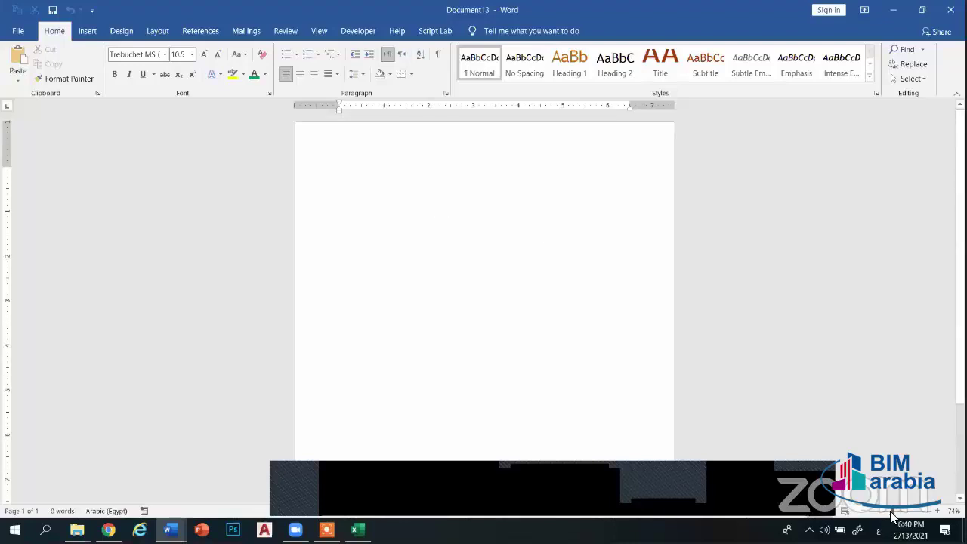
left_click(86, 31)
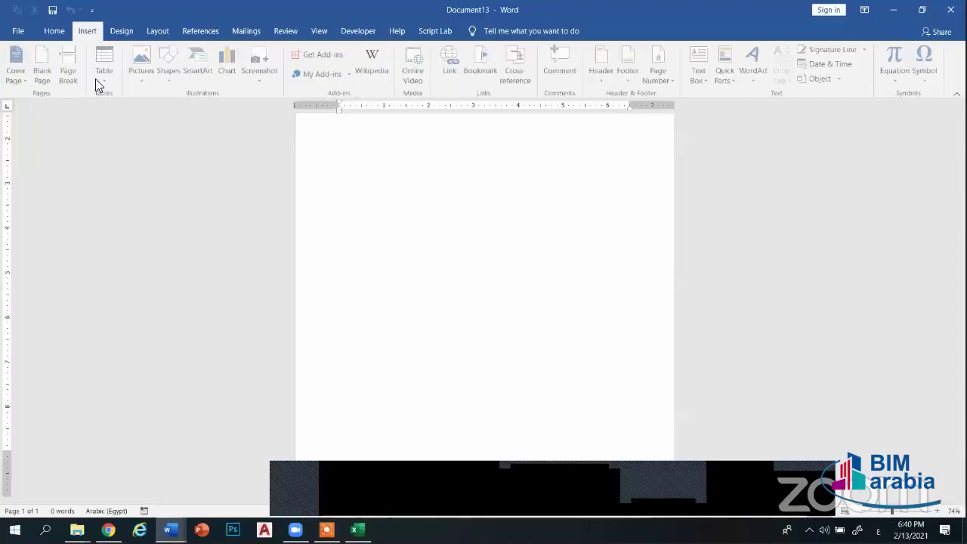
key("alt+p")
key("s")
key("z")
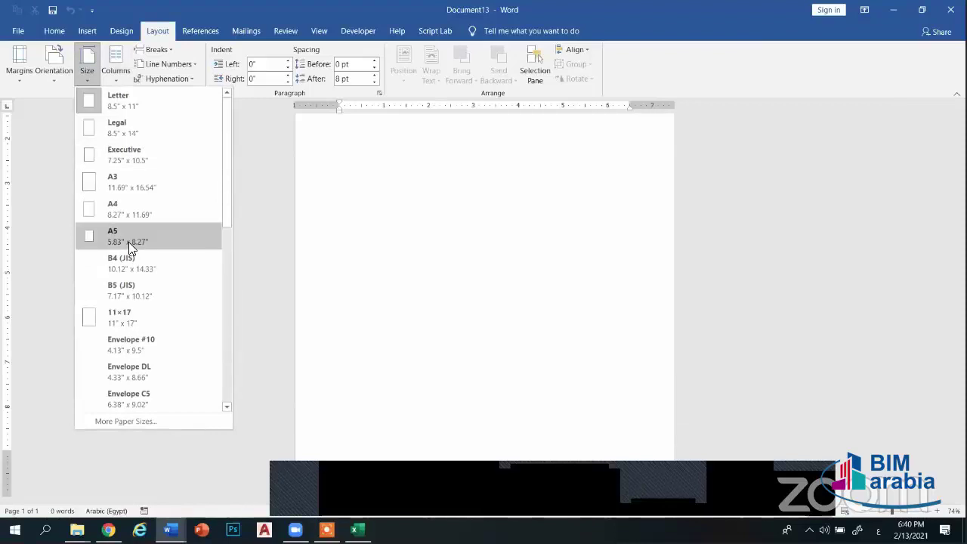
left_click(452, 219)
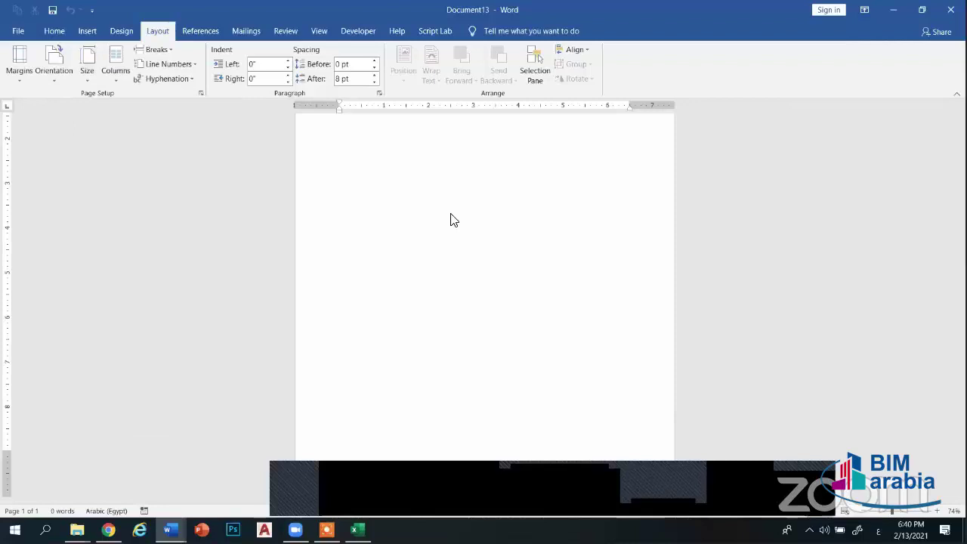
Enter a custom paper size of width 9" and height 5" and confirm it
left_click(87, 64)
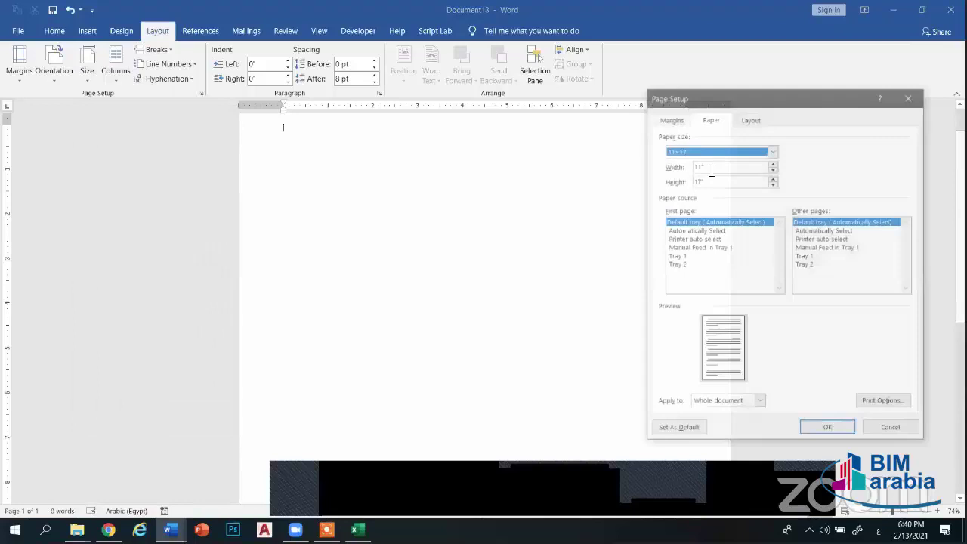
key("Tab")
key("Tab")
type("5")
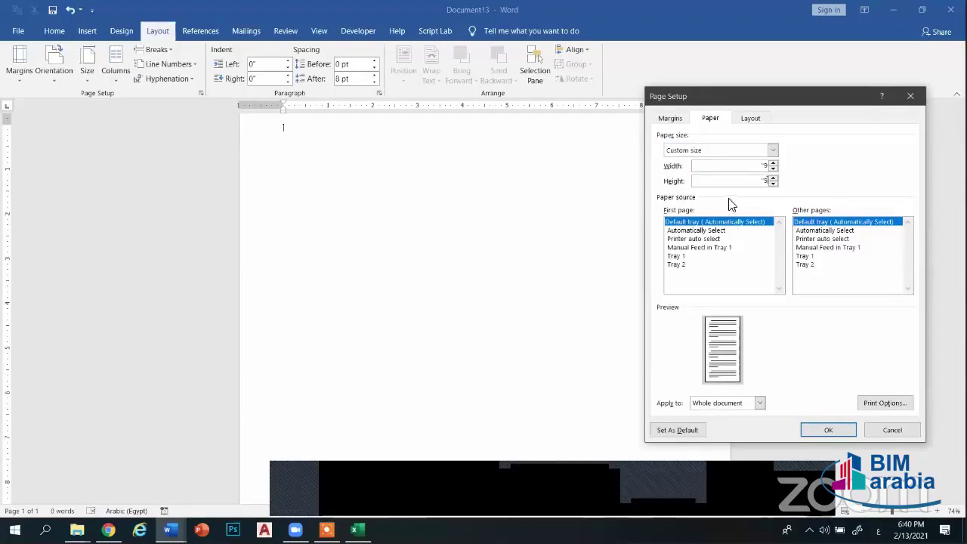
left_click(766, 166)
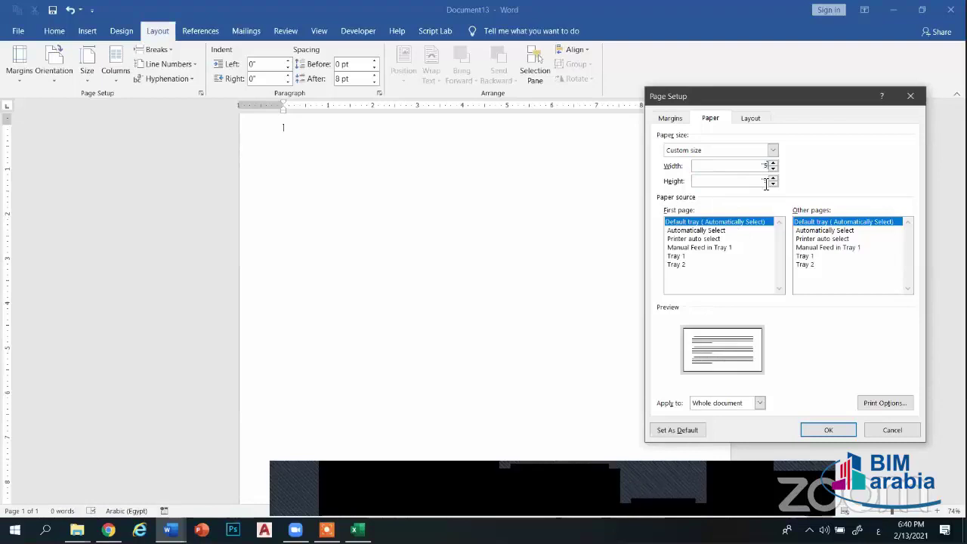
left_click(765, 182)
type("9")
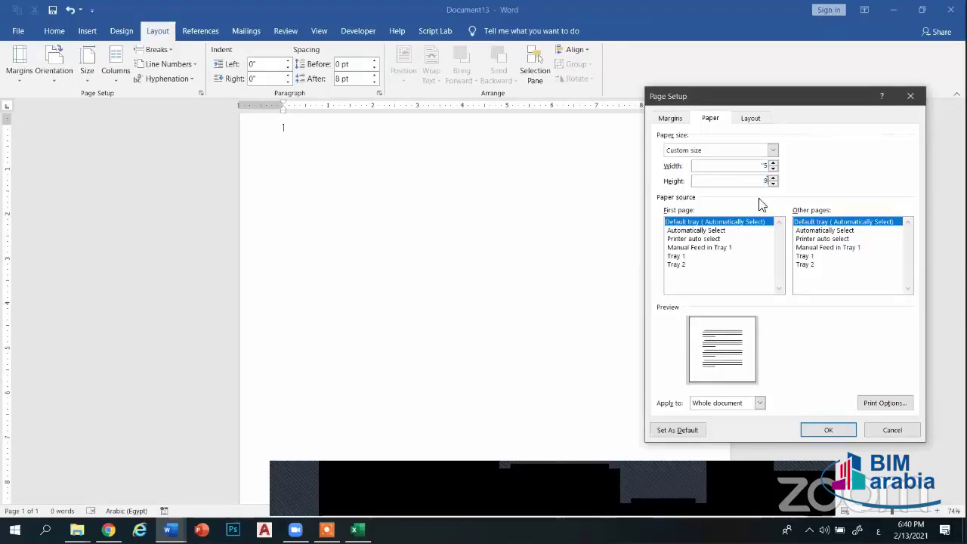
left_click(766, 167)
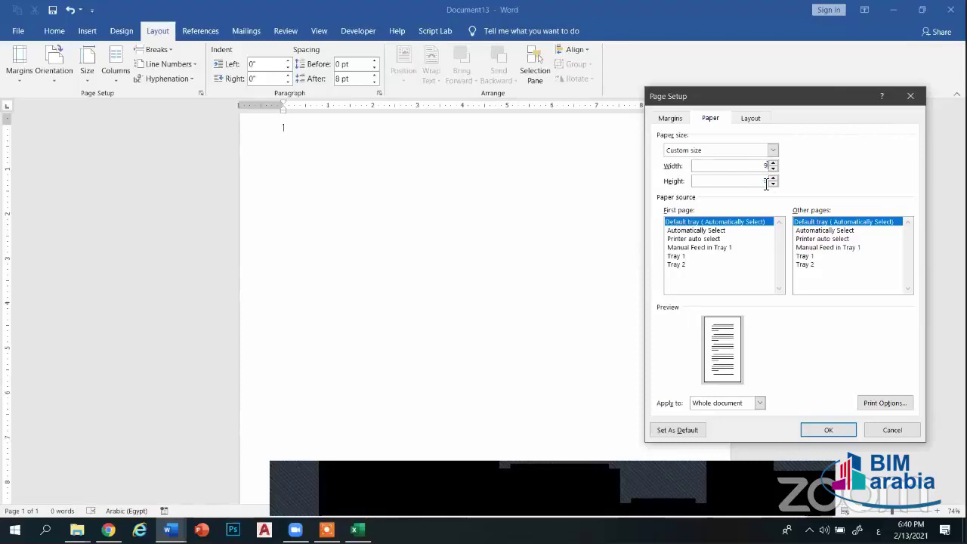
left_click(766, 182)
type("5")
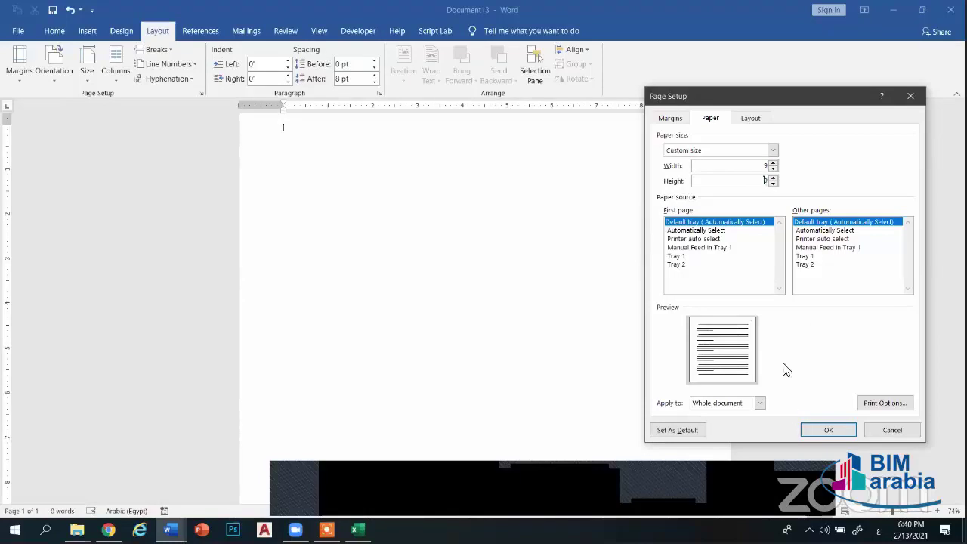
left_click(805, 427)
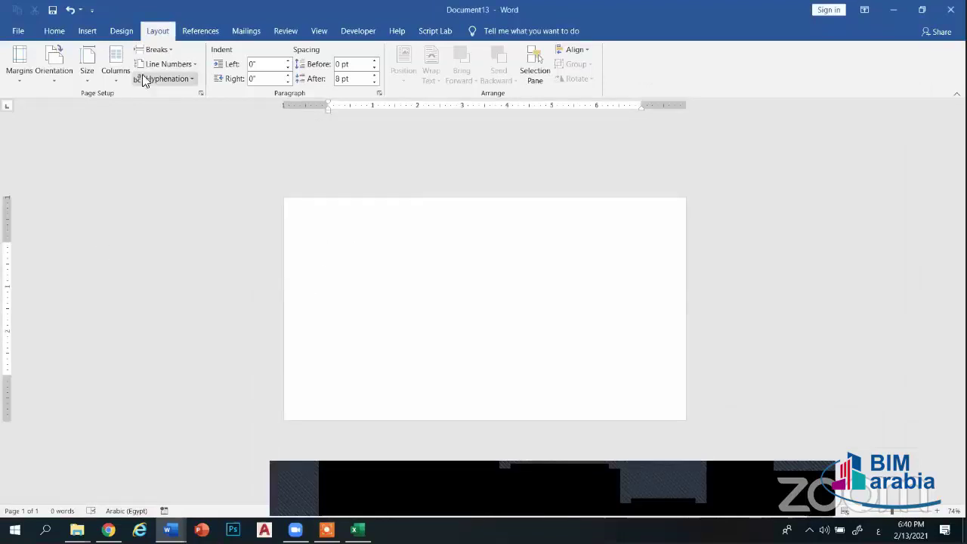
Draw a 5.04" by 4.44" rectangle covering the page's right half
left_click(97, 31)
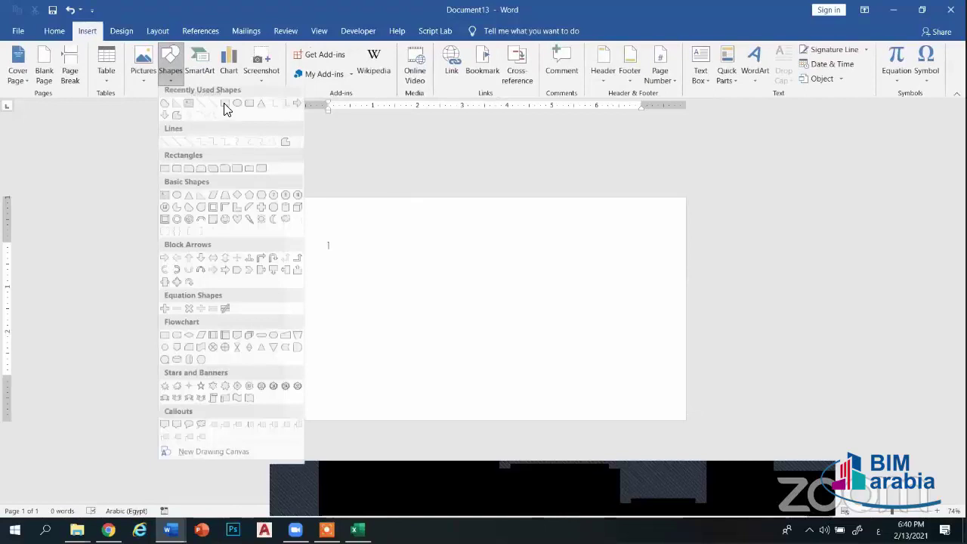
left_click(225, 103)
left_click_drag(443, 223, 600, 388)
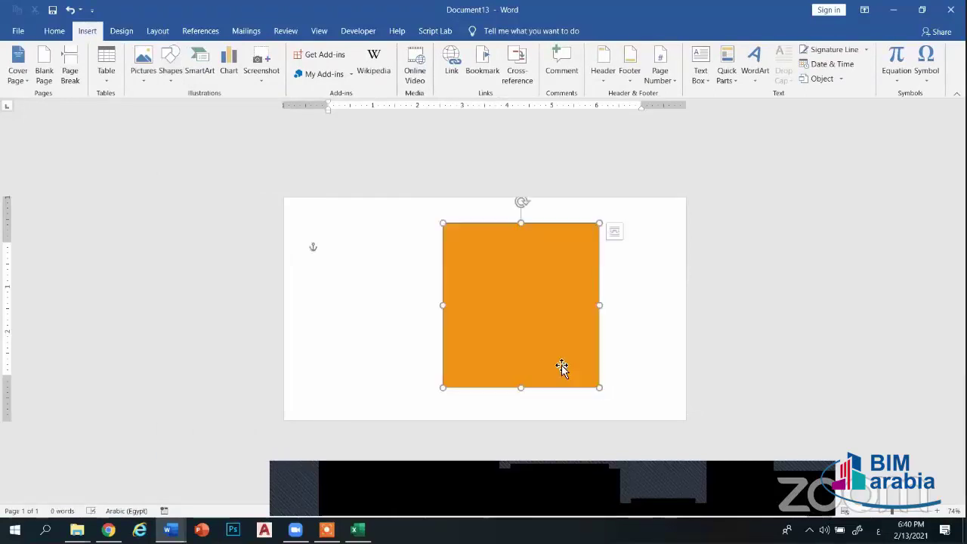
left_click_drag(490, 325, 579, 305)
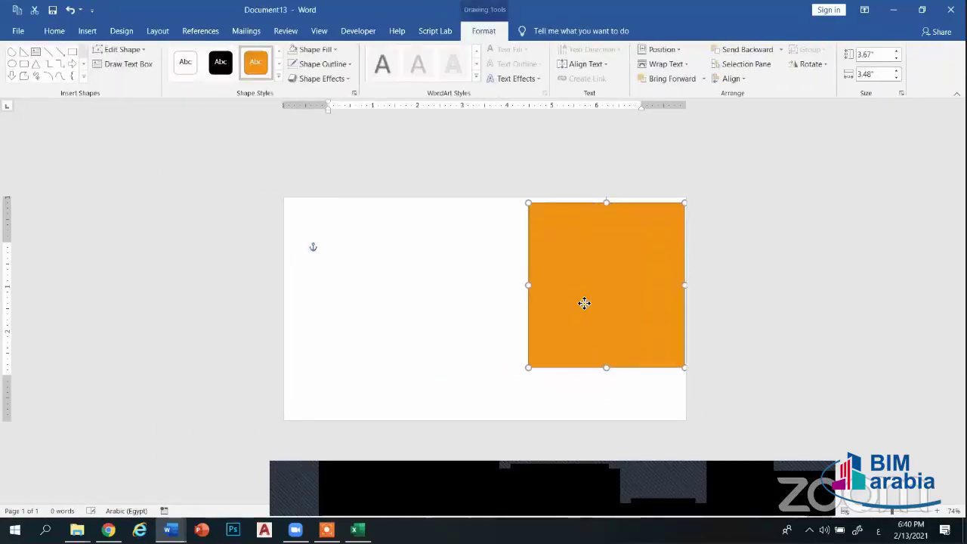
left_click_drag(609, 368, 625, 428)
left_click_drag(532, 310, 490, 310)
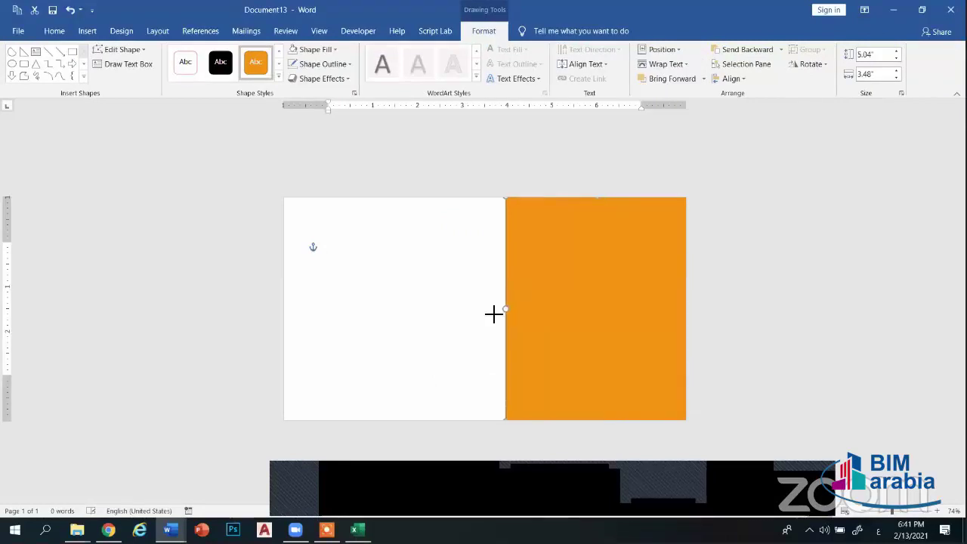
Give the panel a solid black style, then change its fill to a light gray gradient
left_click(209, 70)
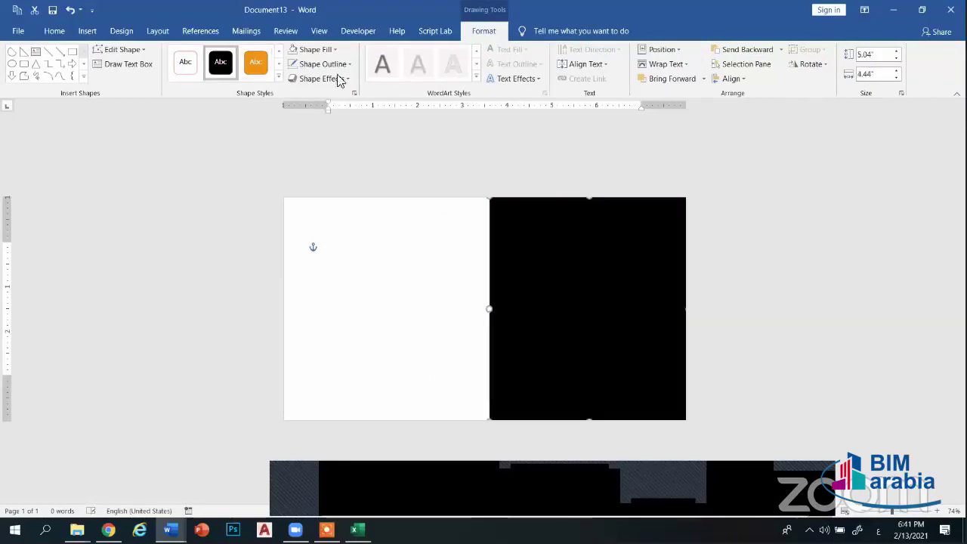
left_click(338, 78)
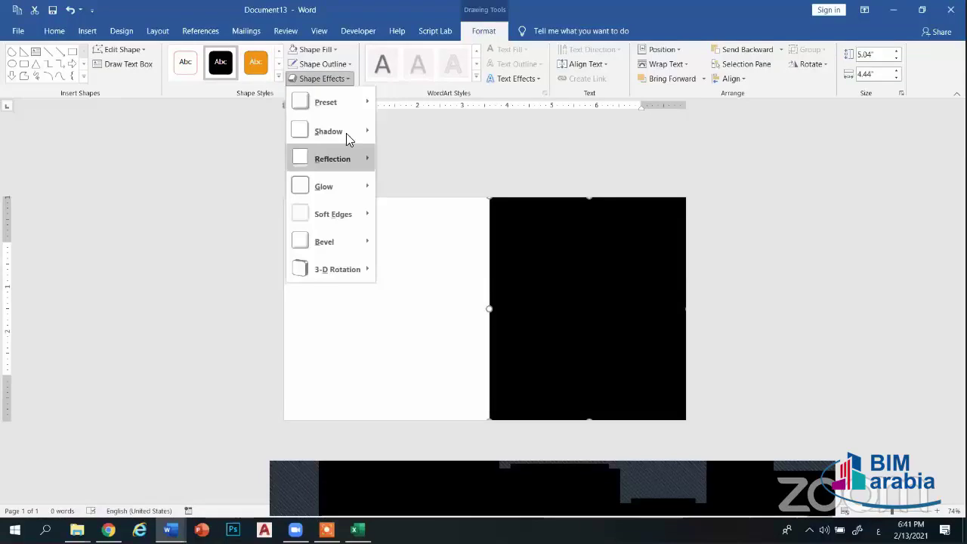
mouse_move(344, 144)
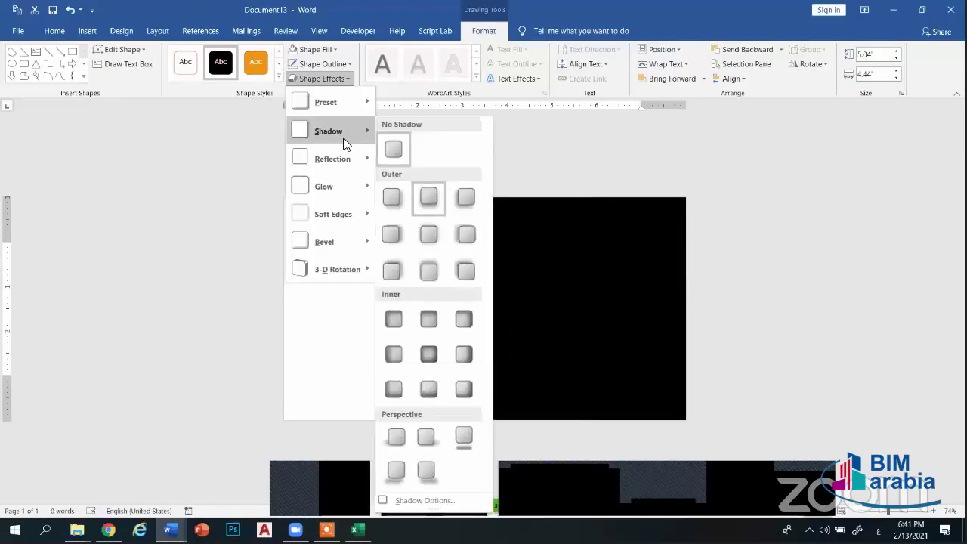
mouse_move(335, 101)
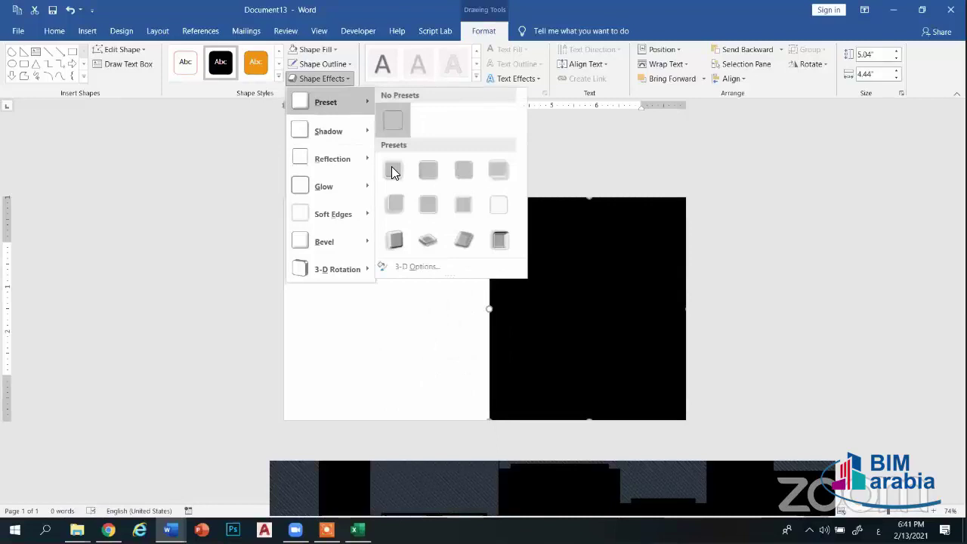
left_click(390, 361)
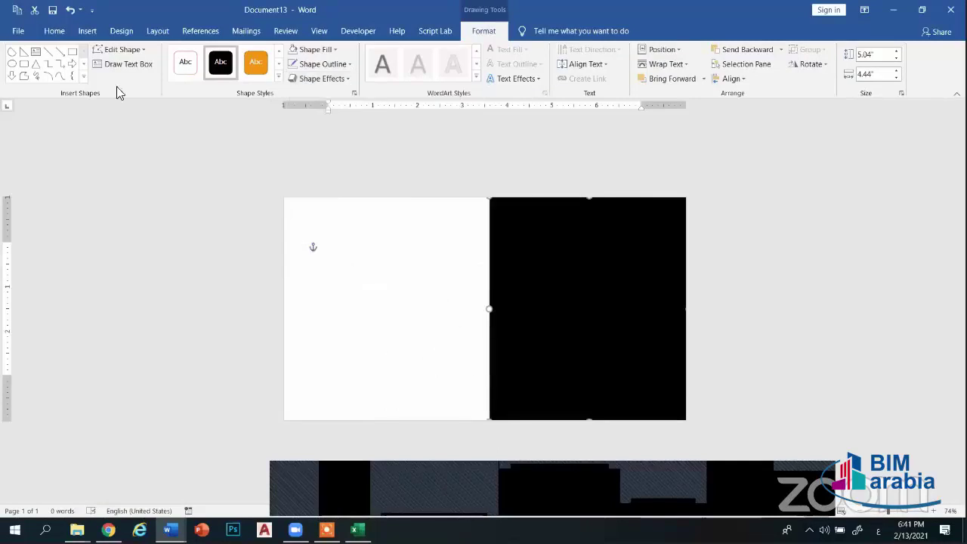
left_click(55, 31)
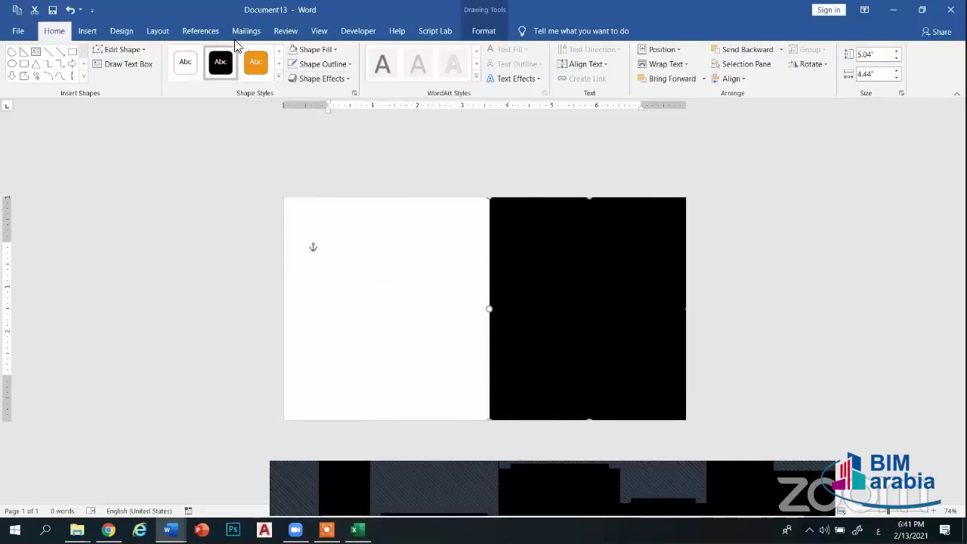
left_click(483, 31)
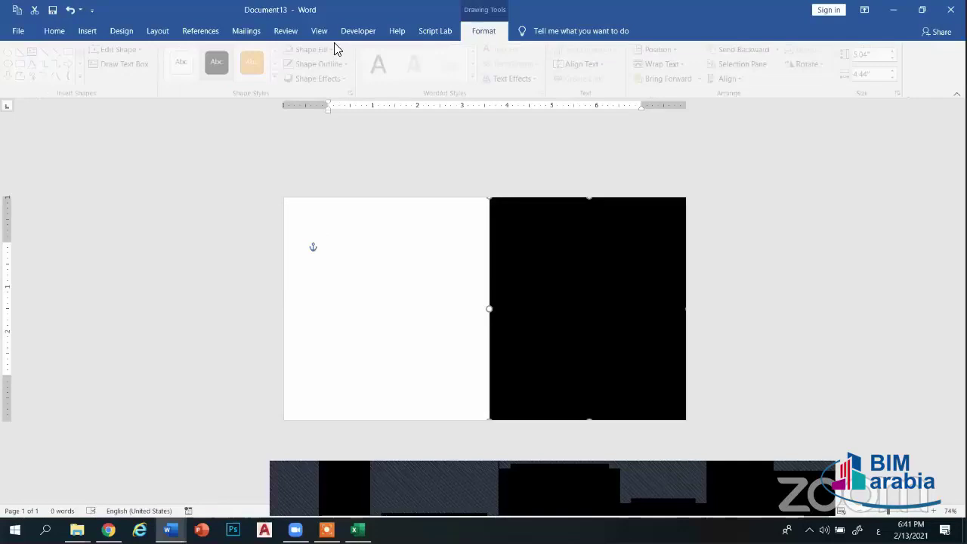
left_click(315, 50)
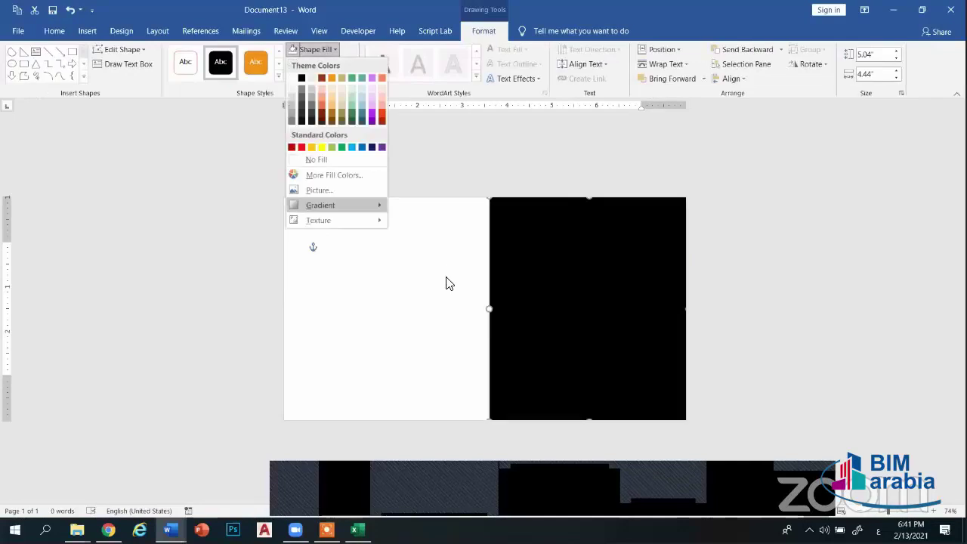
mouse_move(332, 205)
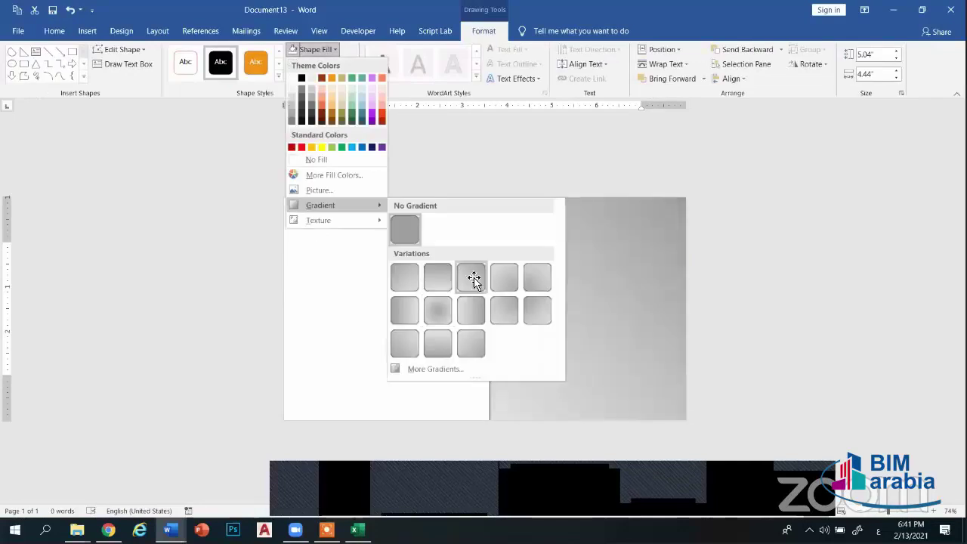
left_click(472, 279)
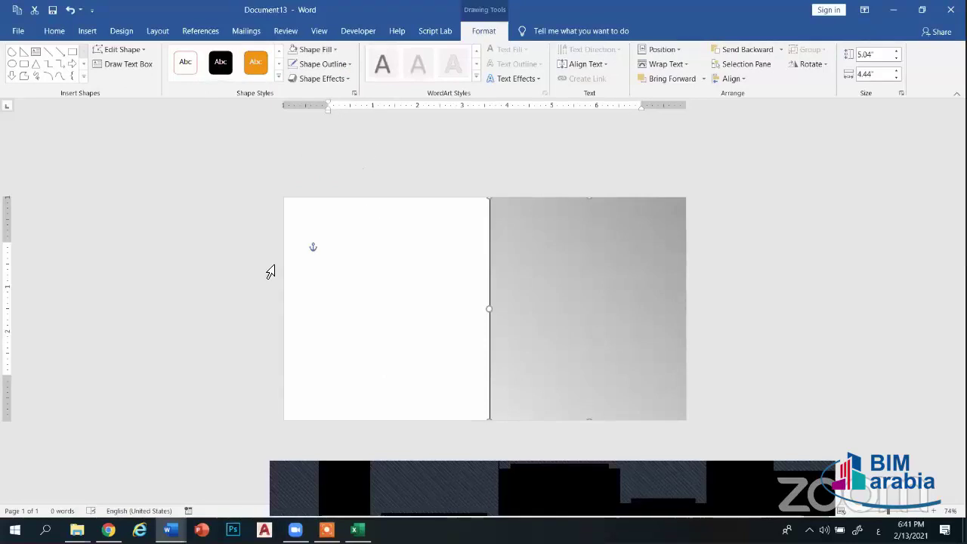
Draw an orange bar and place it across the top of the gray panel
key("Escape")
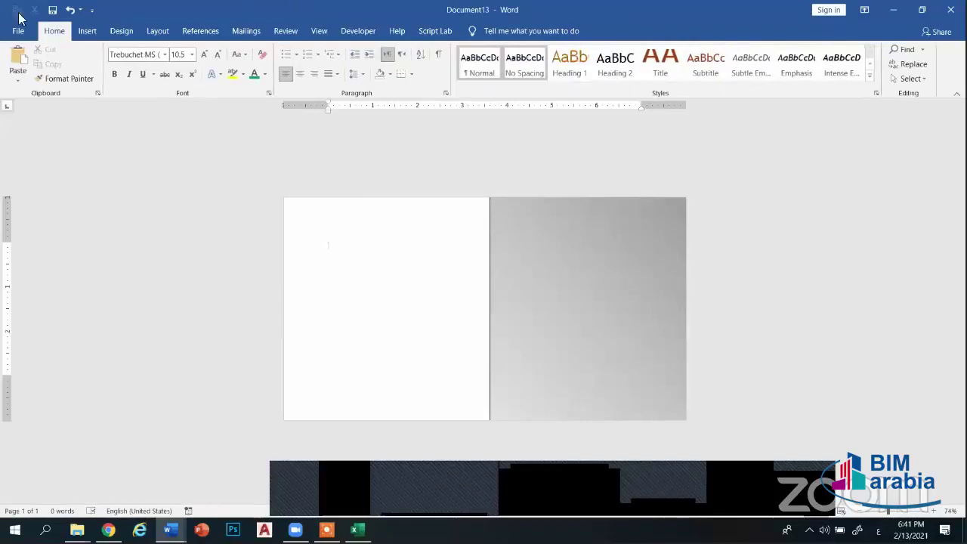
left_click(87, 30)
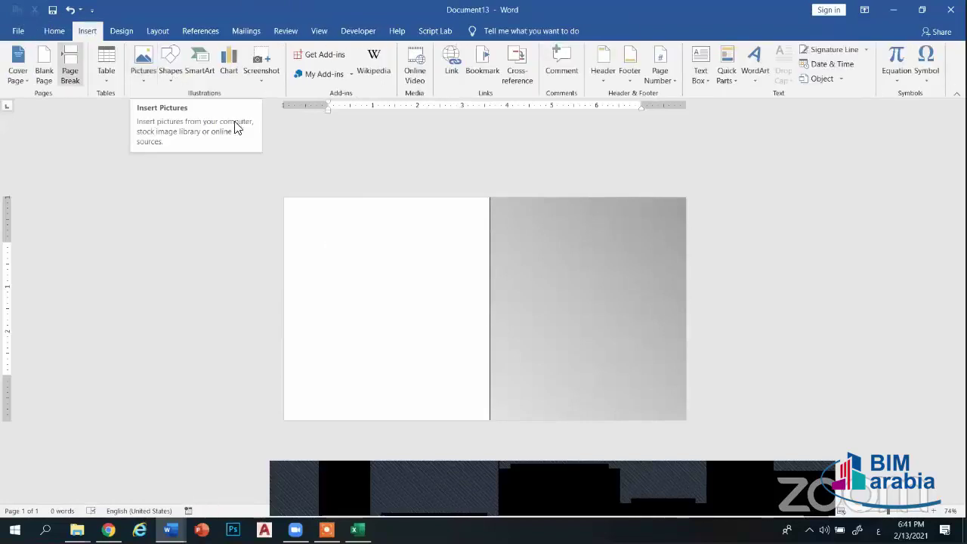
left_click_drag(332, 212, 511, 258)
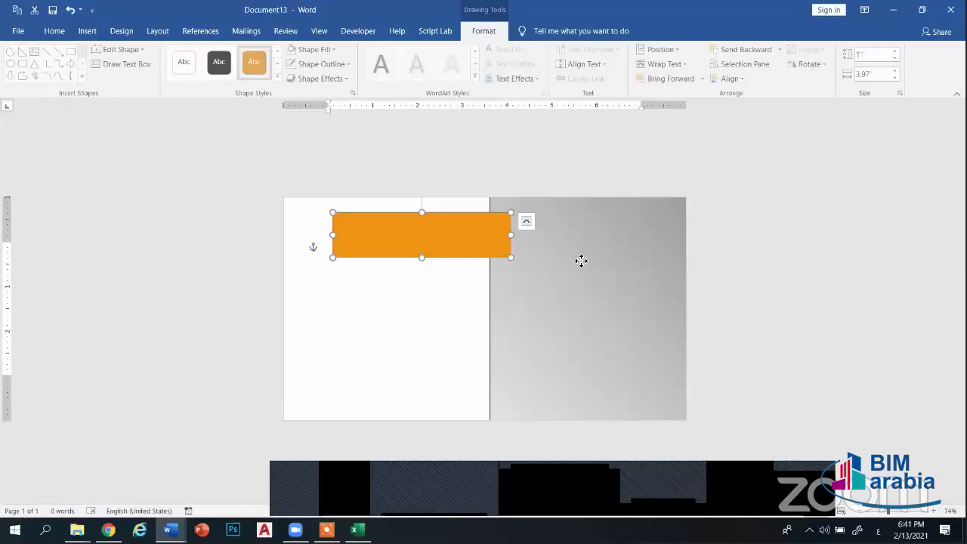
left_click_drag(581, 261, 579, 261)
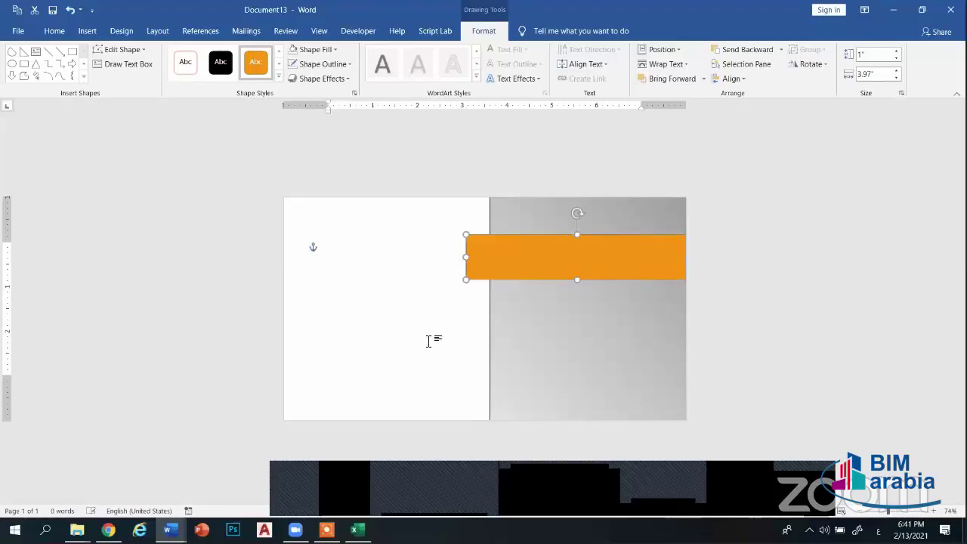
left_click(563, 314)
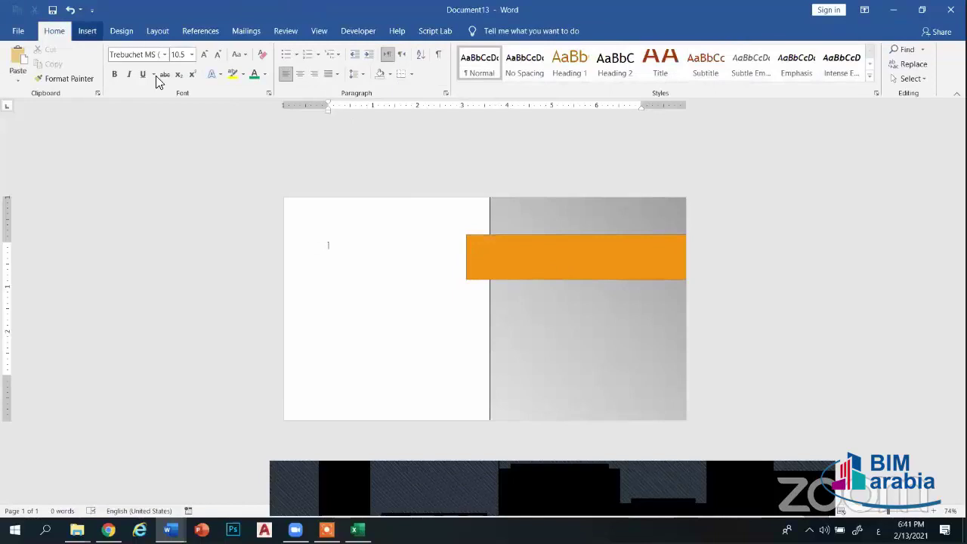
Add a narrow 1.66" × 0.52" orange block below it at the page's dividing line
scroll(173, 89, "down", 1)
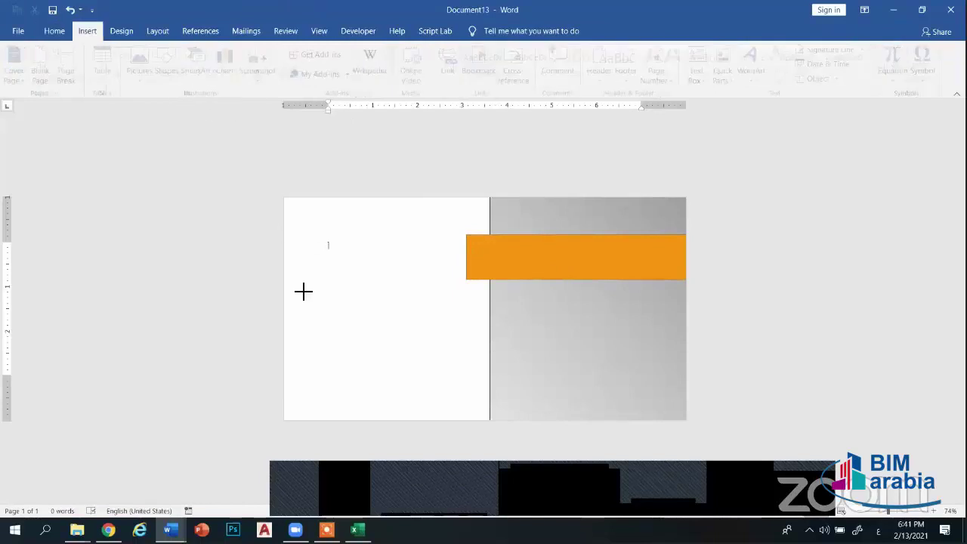
mouse_move(356, 264)
left_mouse_down()
mouse_move(399, 340)
mouse_move(389, 331)
left_mouse_up()
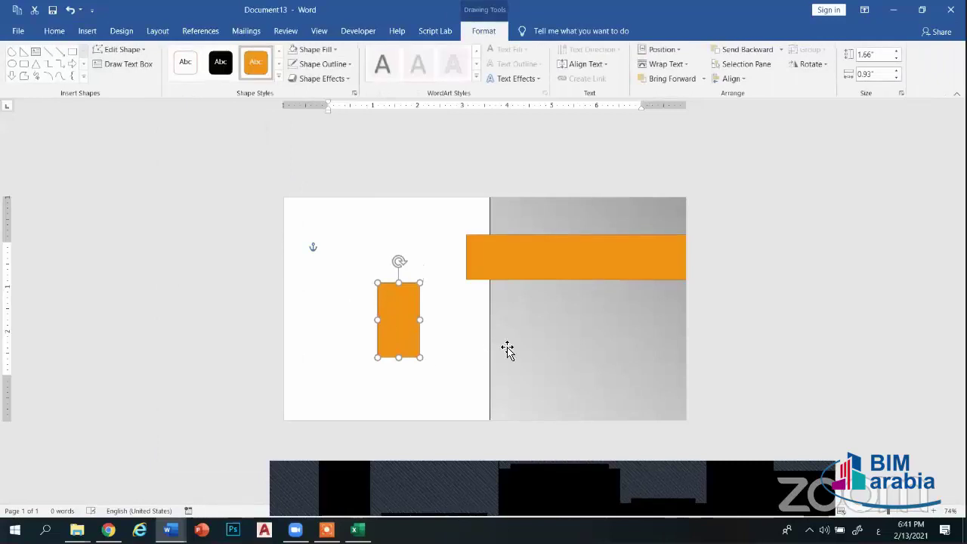
left_click_drag(507, 348, 489, 339)
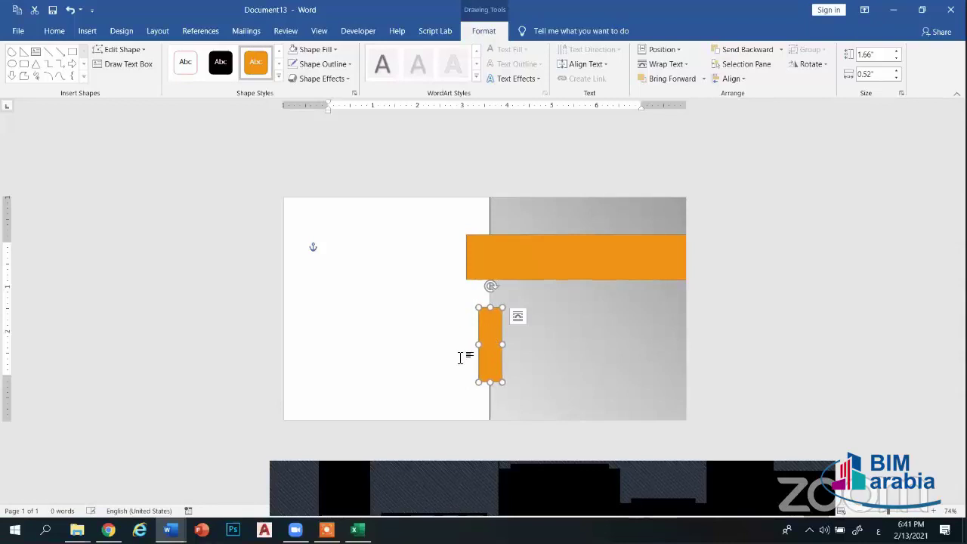
left_click(459, 357)
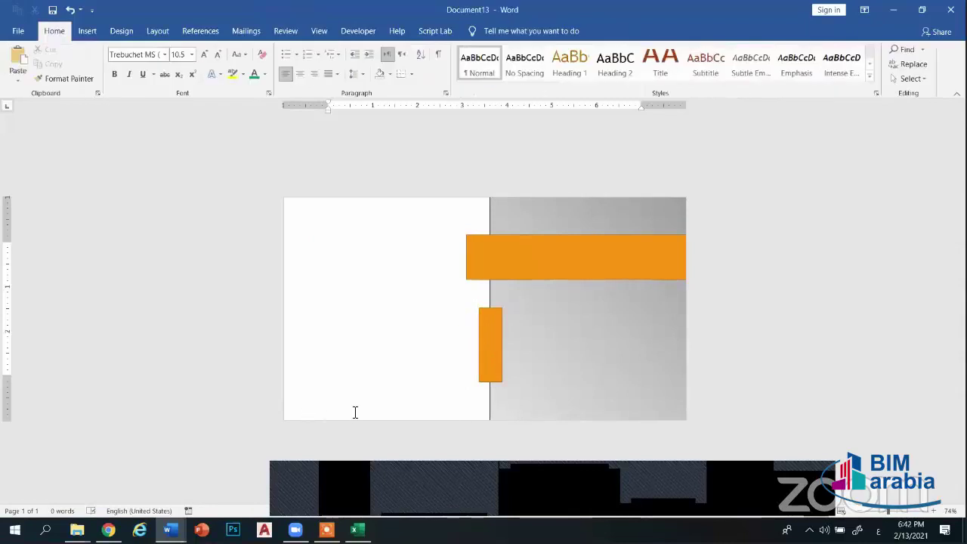
Insert Untitled.png from drive D's أكاديمية فكرة folder, then delete it as the wrong picture
left_click(87, 31)
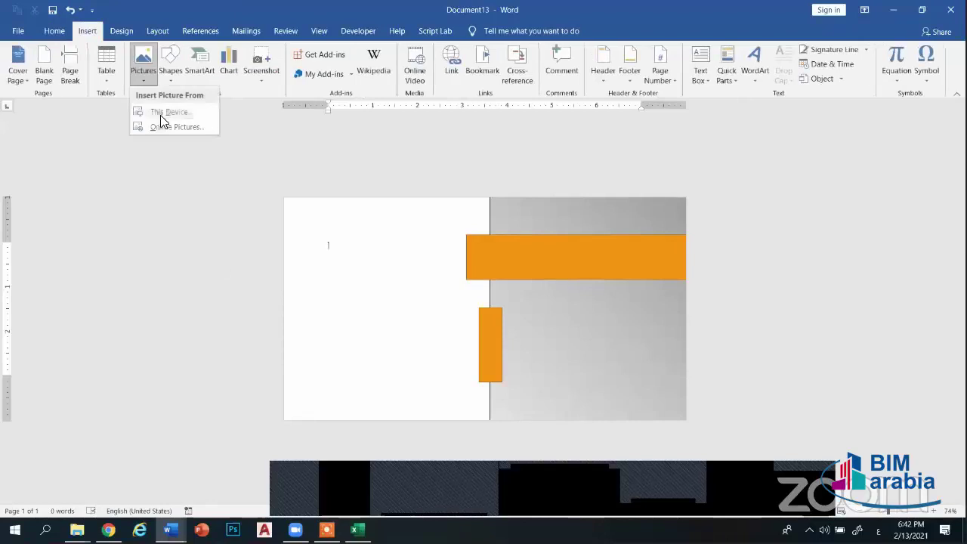
left_click(143, 60)
left_click(160, 115)
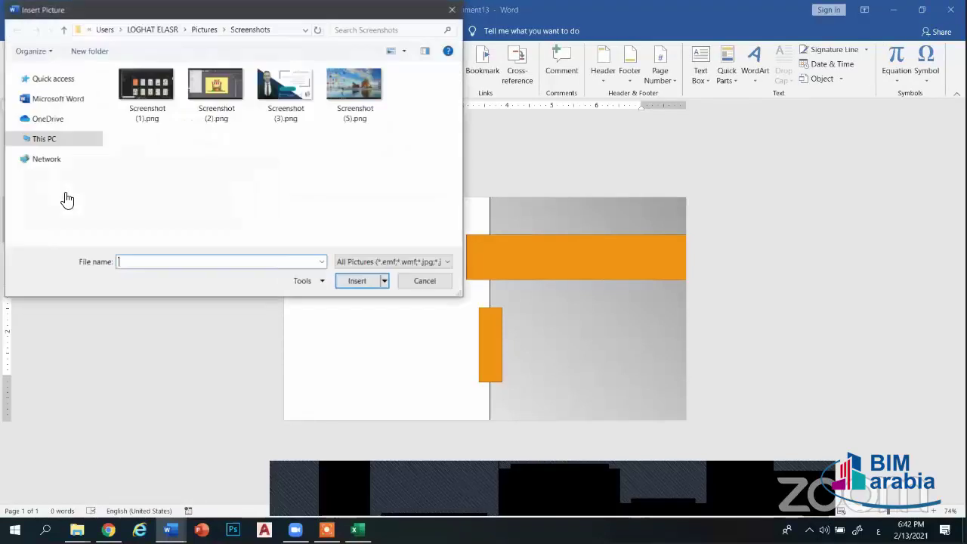
left_click(61, 209)
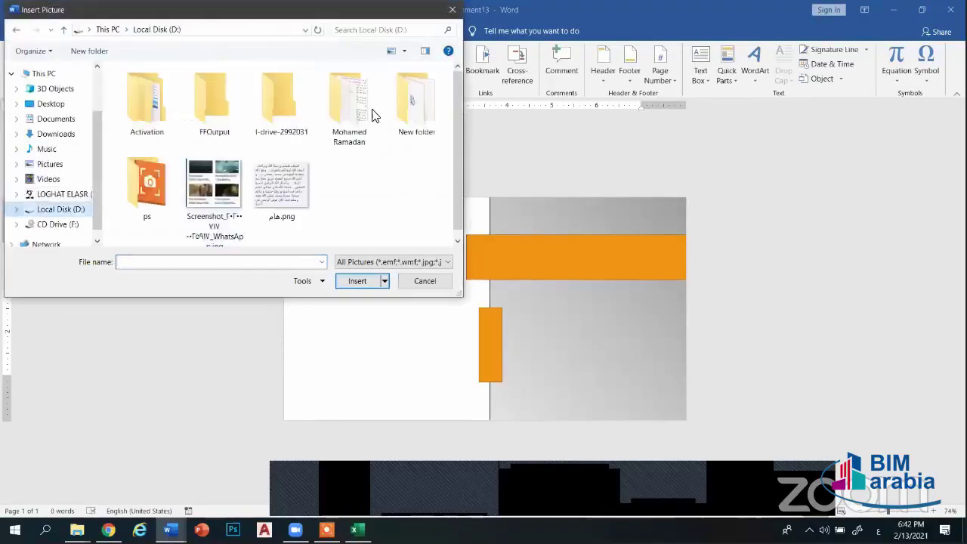
key("Return")
double_click(156, 127)
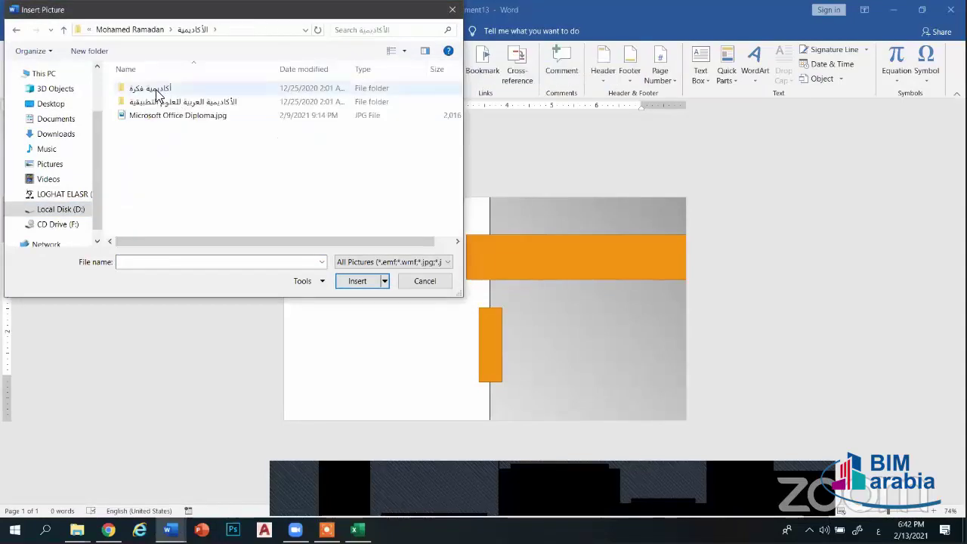
double_click(156, 91)
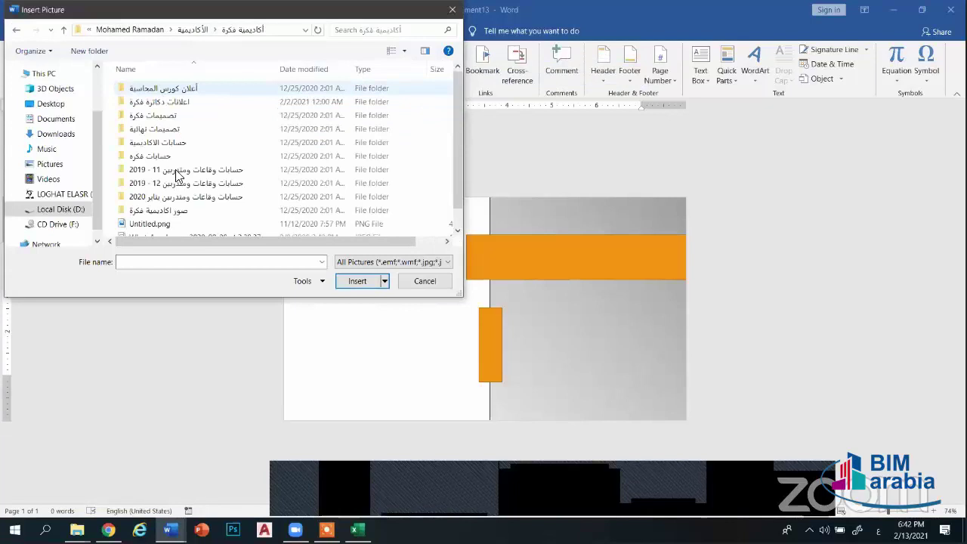
scroll(167, 211, "down", 1)
left_click(150, 202)
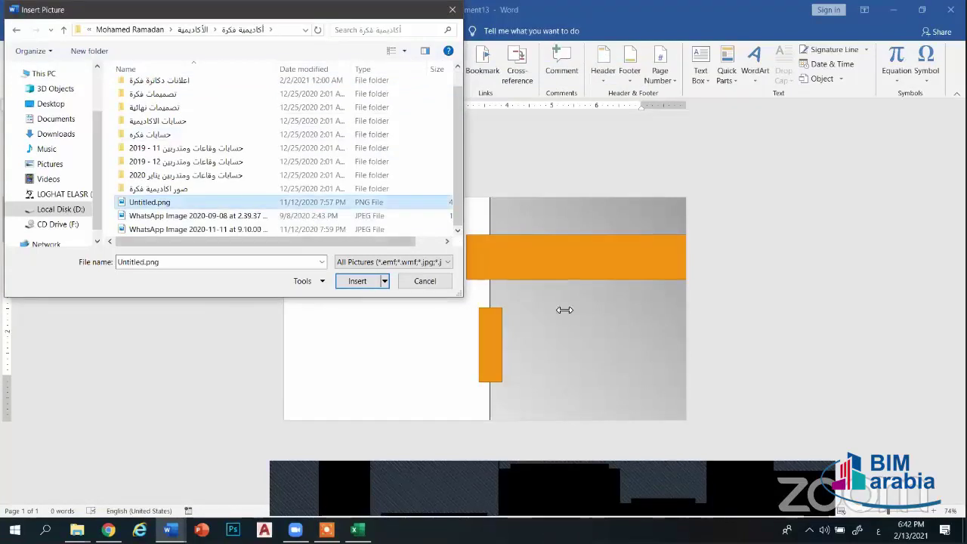
key("Return")
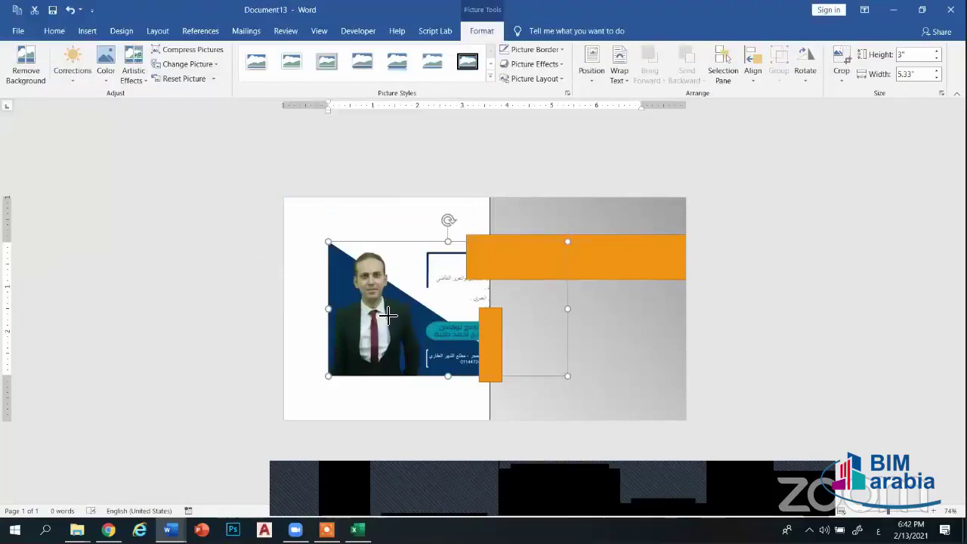
left_click_drag(567, 376, 428, 320)
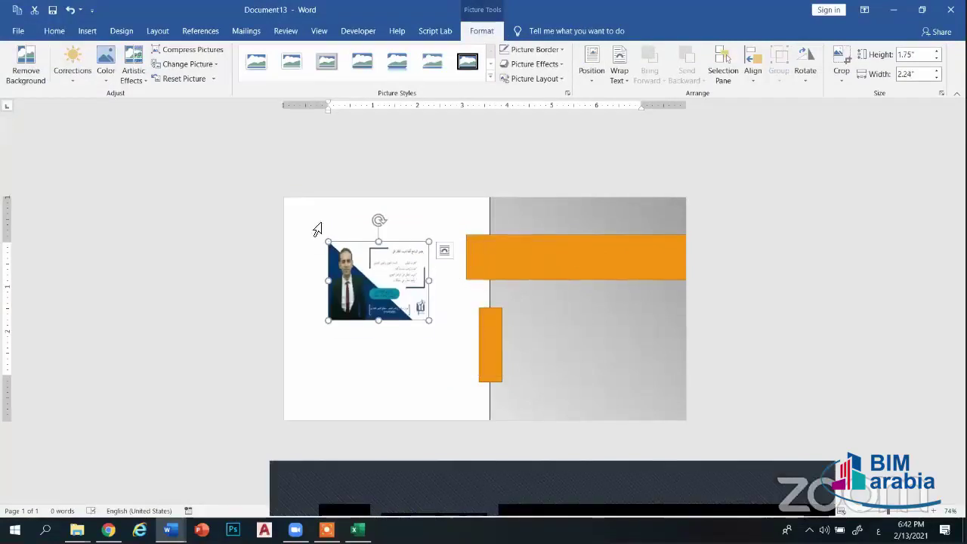
key("Delete")
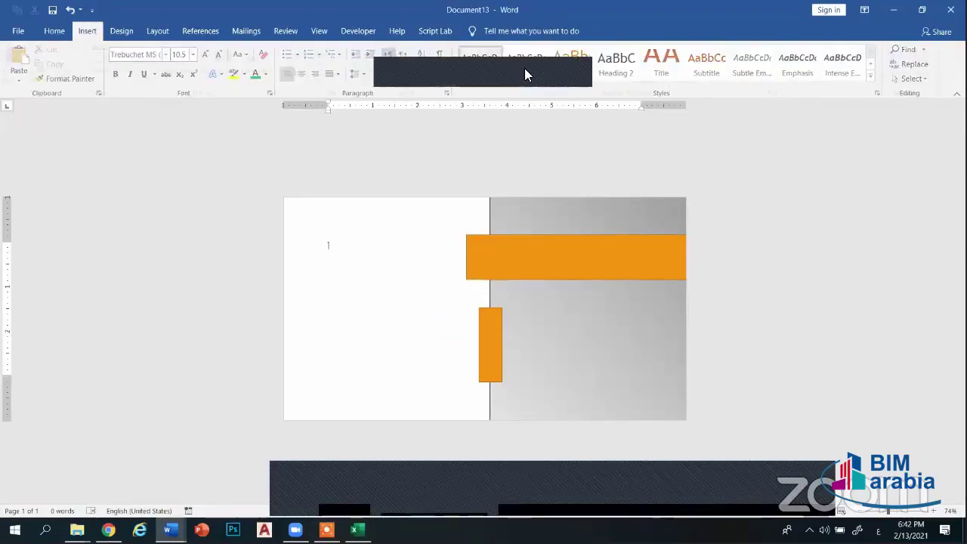
Insert the academy logo, change its text wrapping, and position it on the white half
scroll(524, 68, "down", 1)
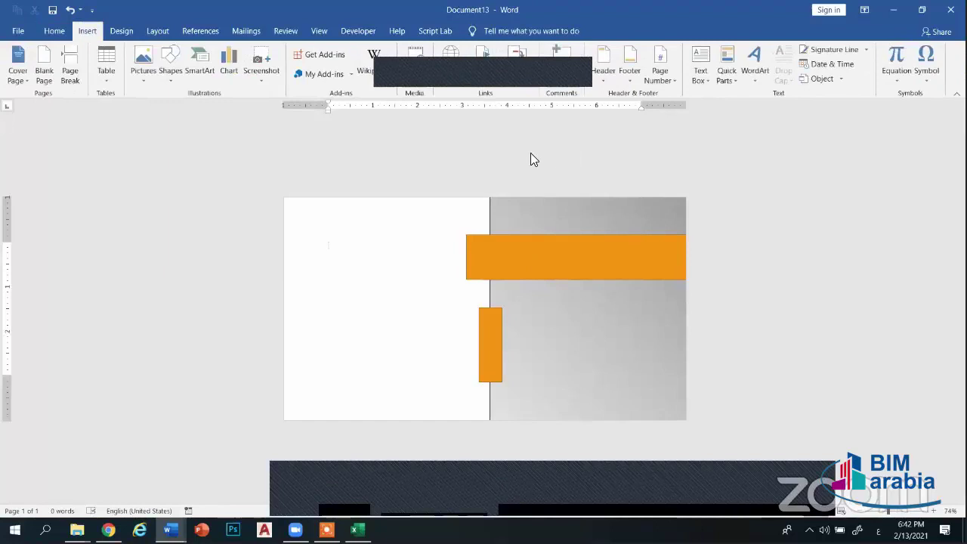
left_click(146, 79)
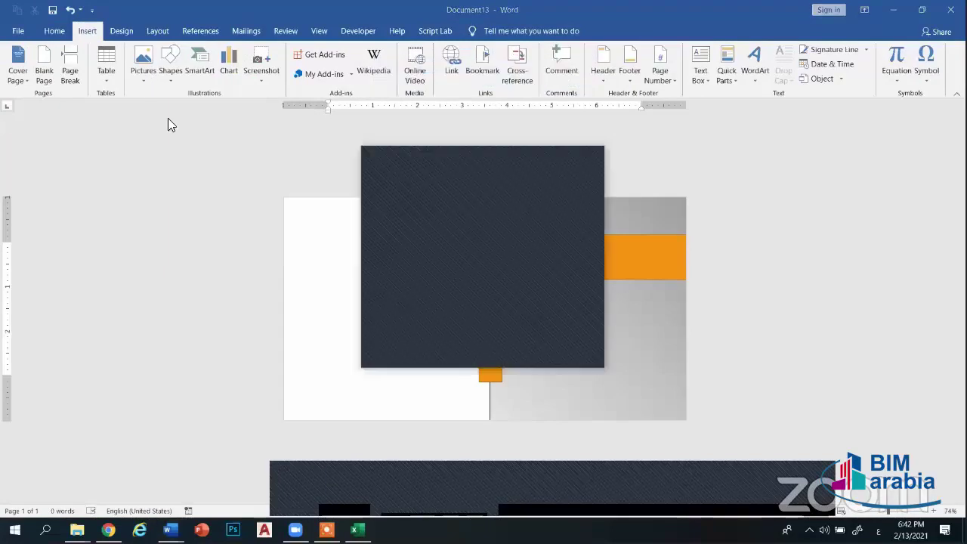
key("Escape")
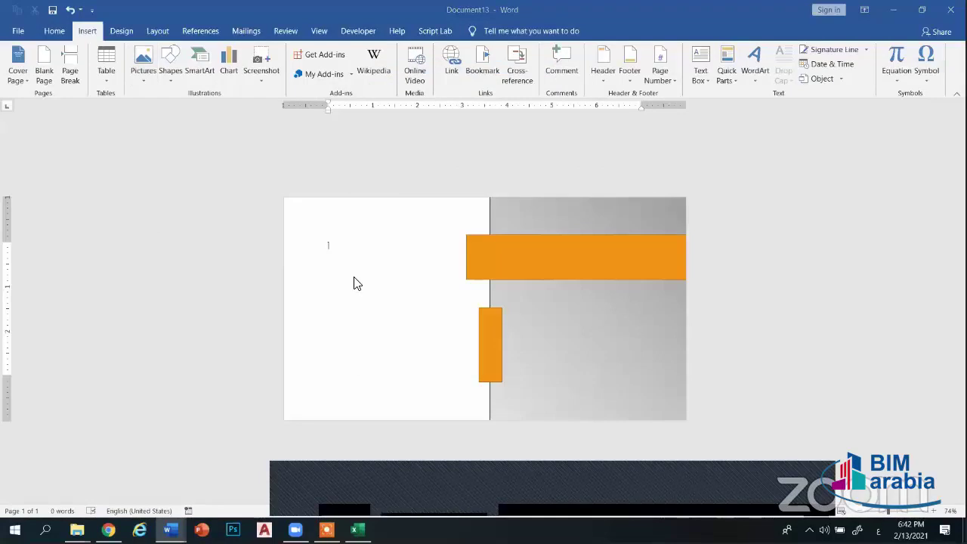
key("Return")
left_click(619, 71)
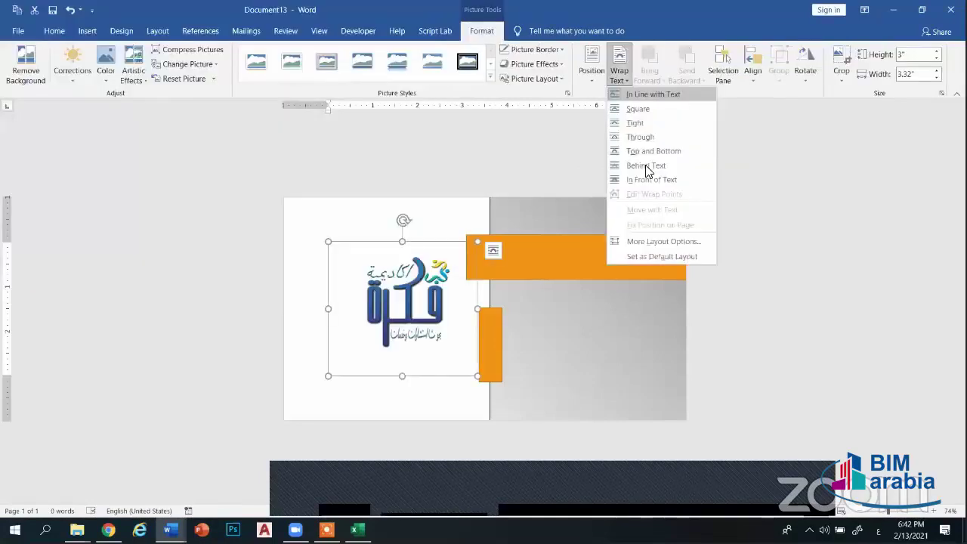
left_click(654, 151)
left_click_drag(467, 256, 440, 249)
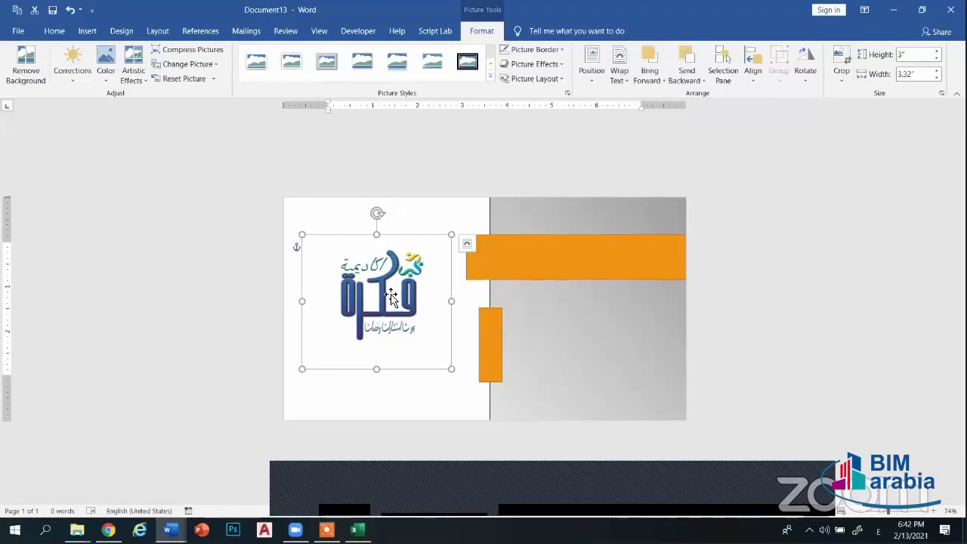
left_click_drag(417, 344, 420, 354)
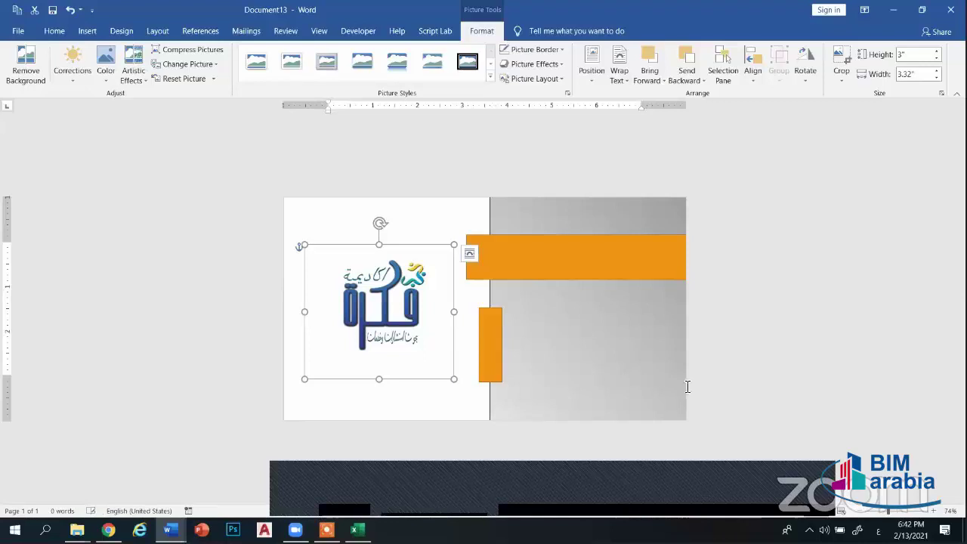
left_click(852, 496)
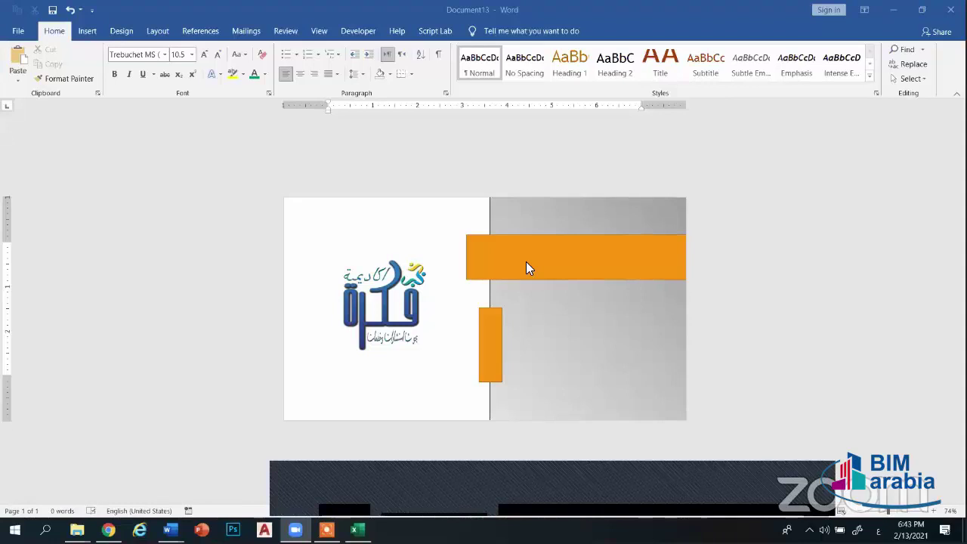
Nudge the academy logo upward and fine-tune its position on the white panel
left_click(378, 298)
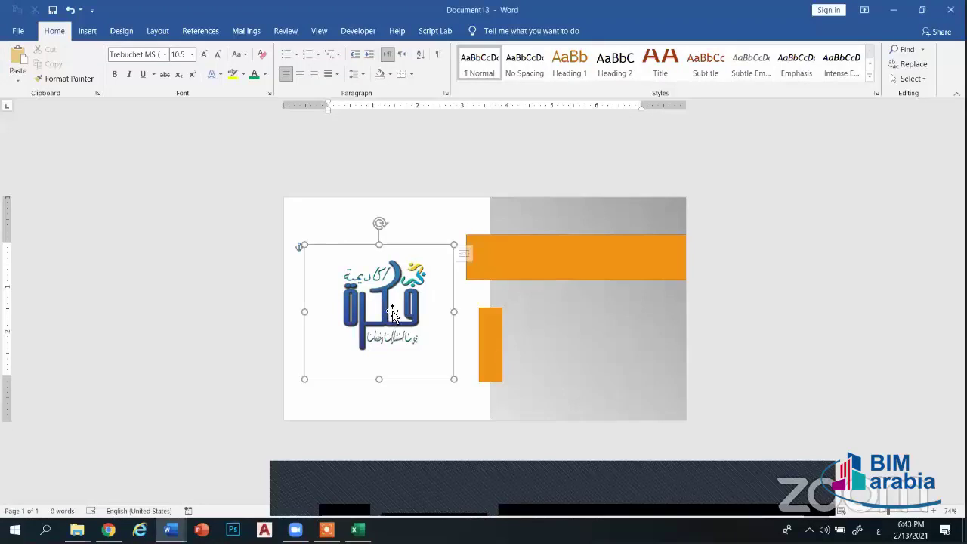
key("Up")
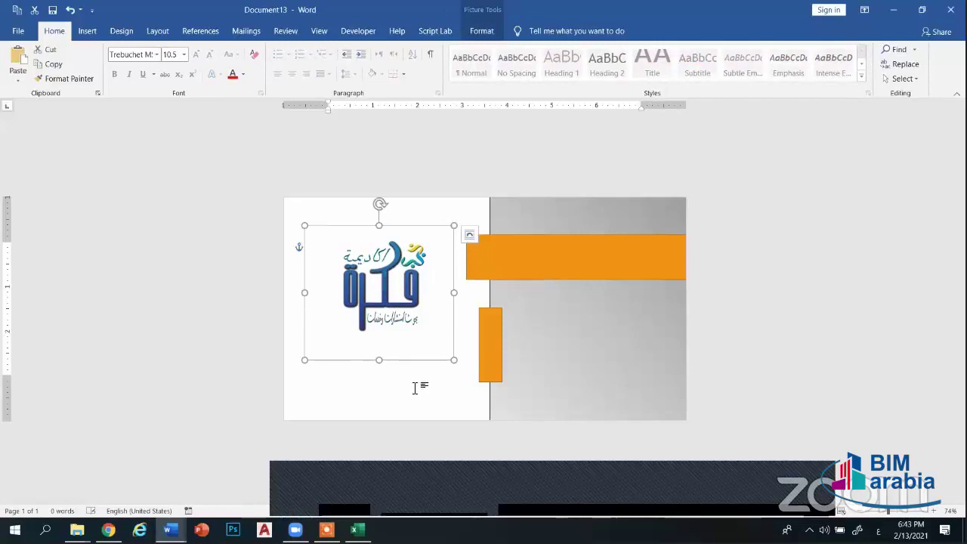
left_click(417, 388)
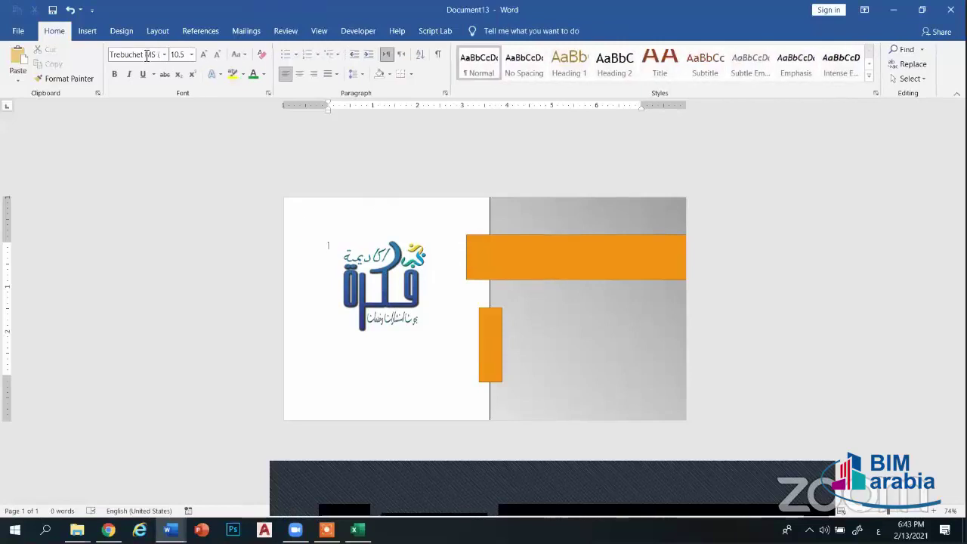
left_click(88, 33)
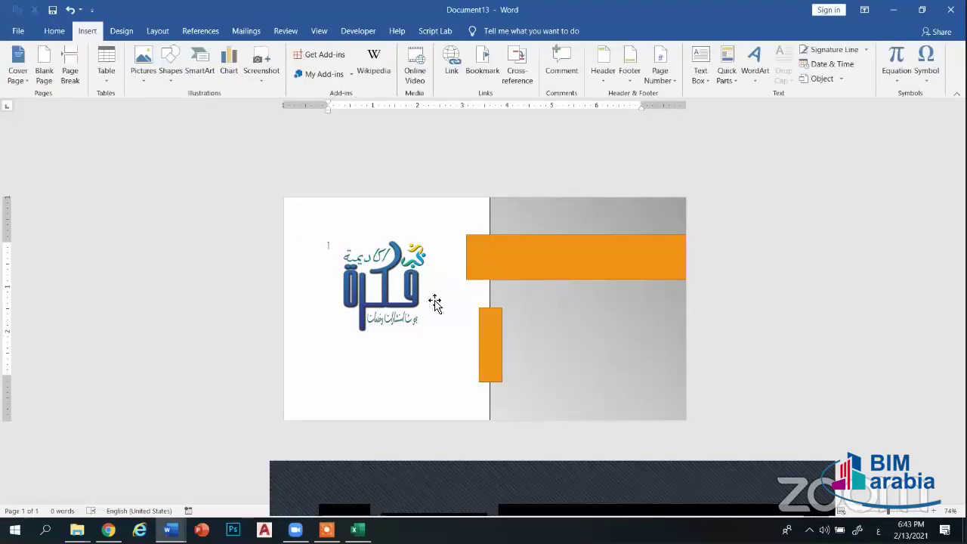
left_click_drag(390, 288, 390, 297)
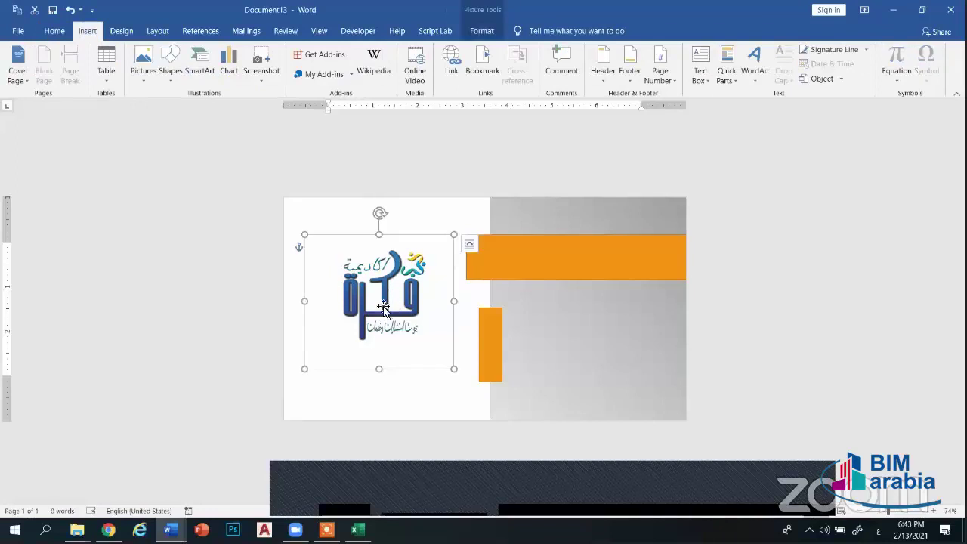
left_click(413, 390)
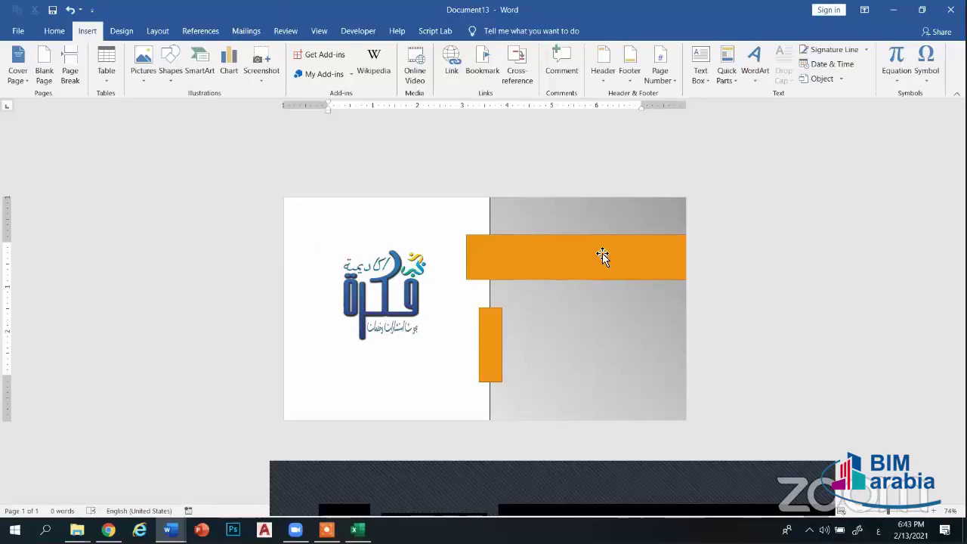
Type the English title BIM ARABIA inside the horizontal orange bar
left_click(569, 258)
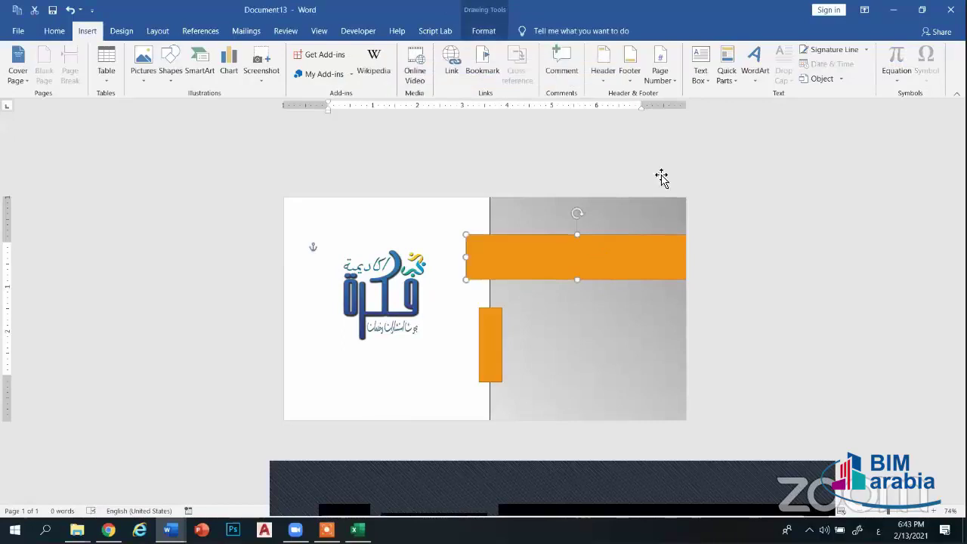
left_click(573, 262)
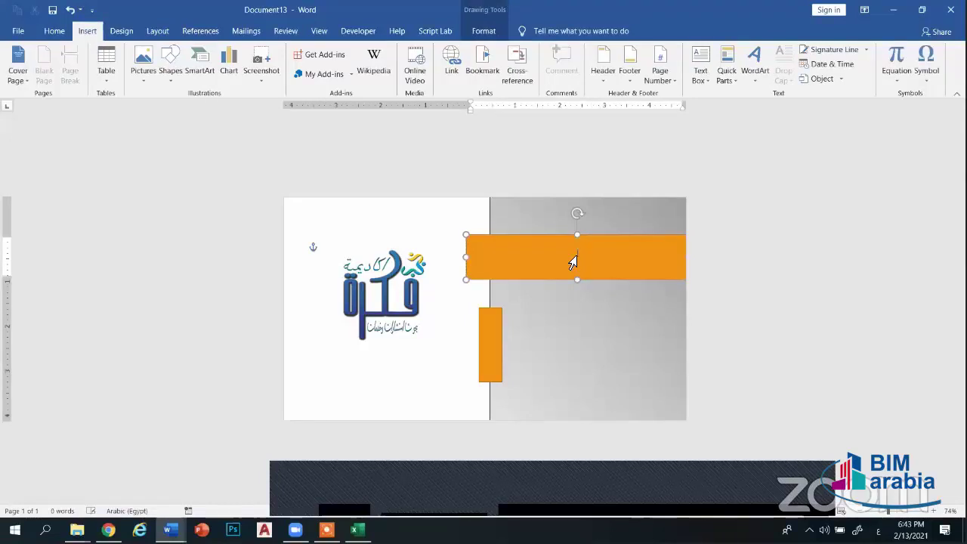
key("alt+shift")
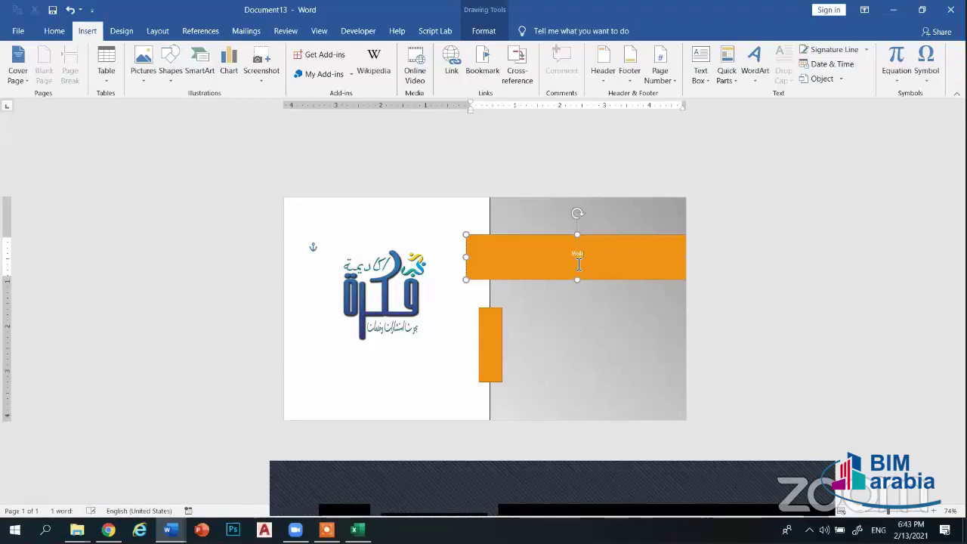
type("amed")
type(" Ramad")
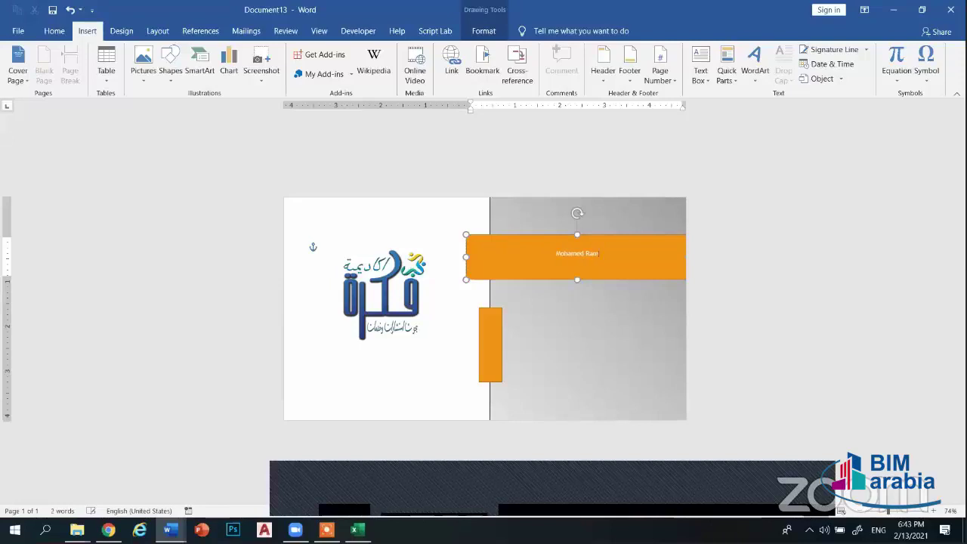
key("BackSpace")
key("BackSpace")
key("BackSpace")
type("A")
Centre the BIM ARABIA title in the bar and grow its font to 26 pt
triple_click(508, 254)
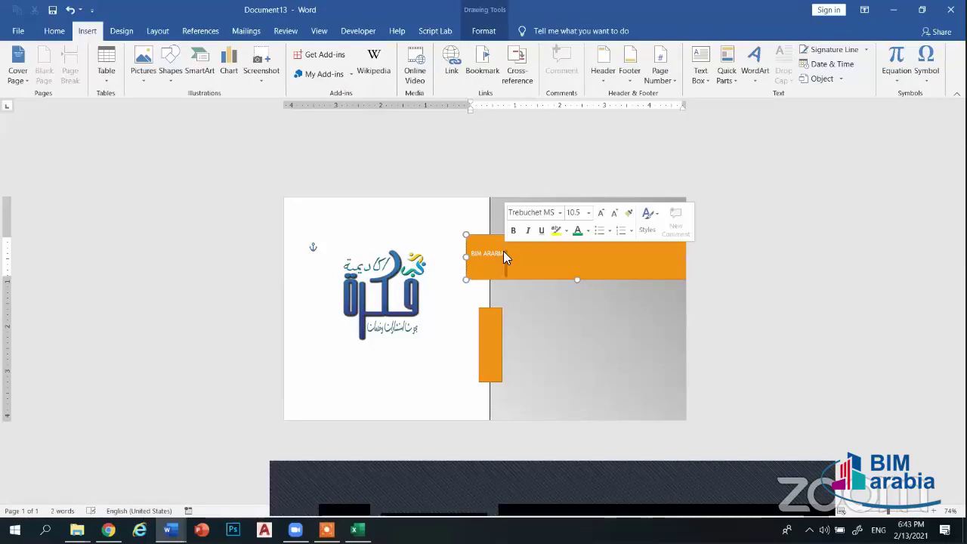
left_click(54, 31)
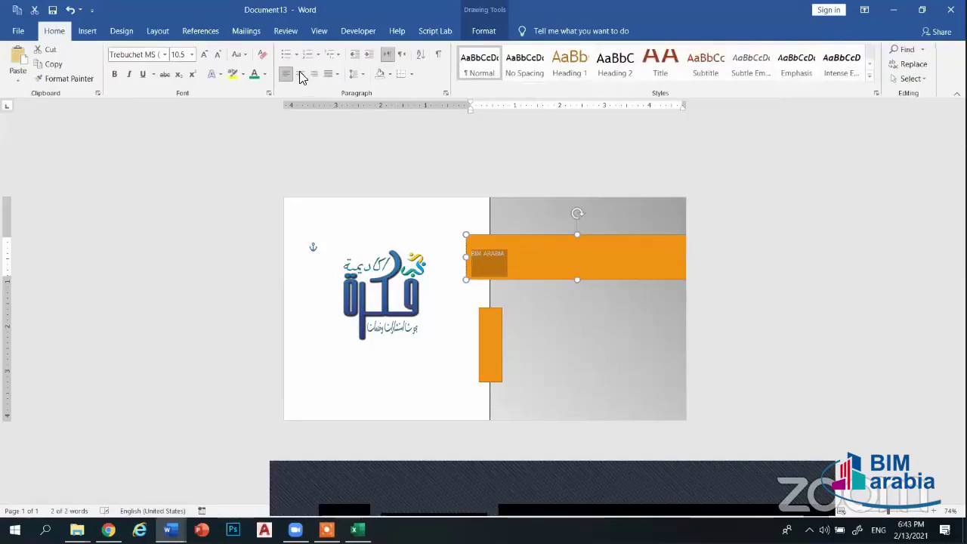
left_click(300, 74)
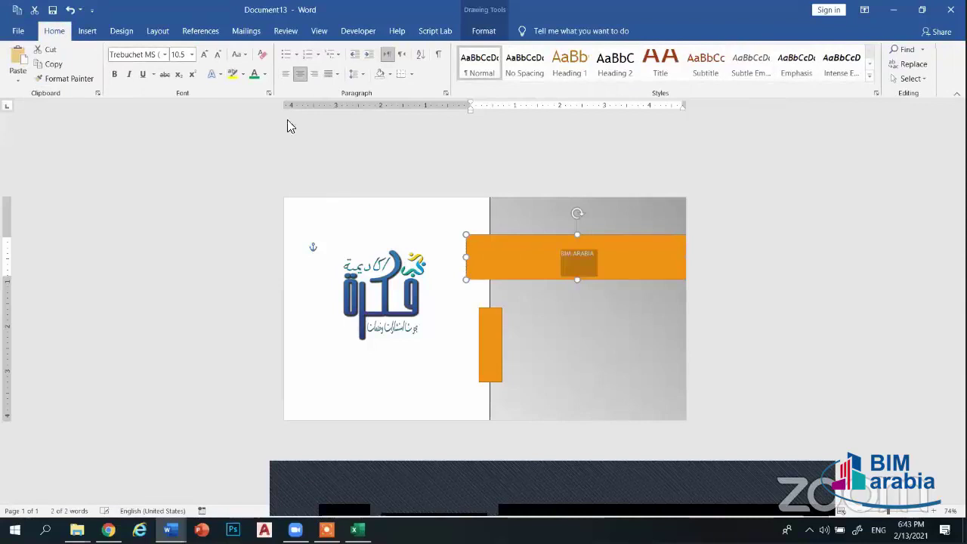
left_click(205, 56)
left_click(205, 56)
left_click(204, 56)
left_click(205, 56)
left_click(205, 55)
left_click(205, 56)
left_click(205, 56)
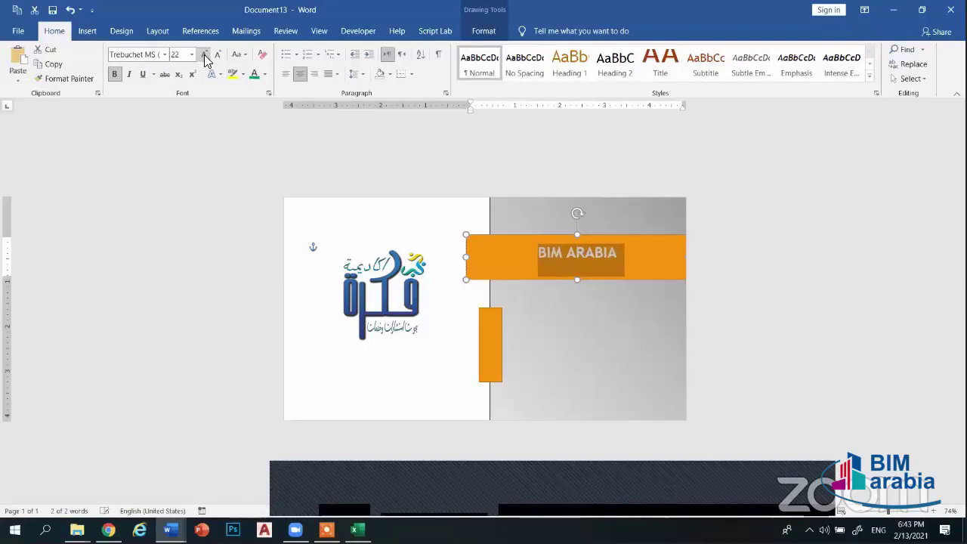
left_click(205, 56)
left_click(205, 56)
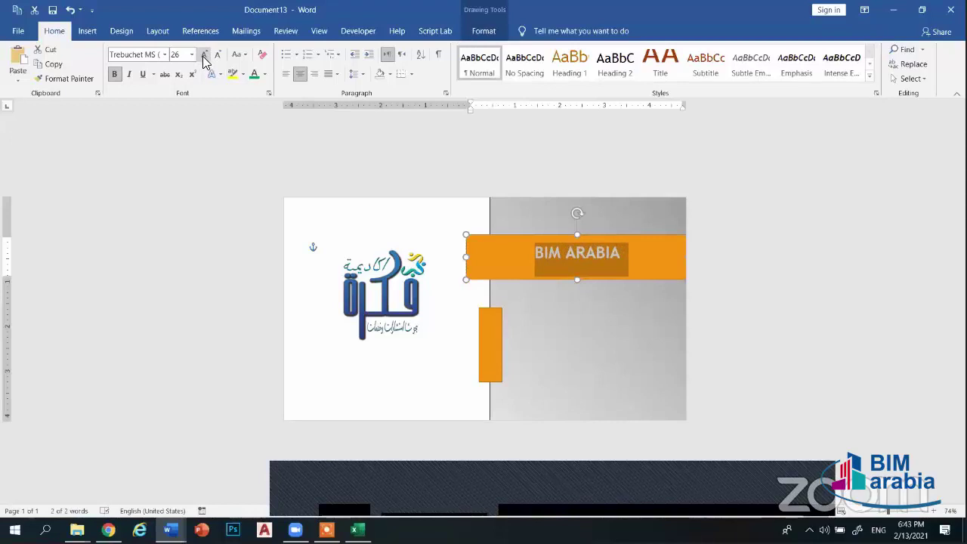
left_click(611, 336)
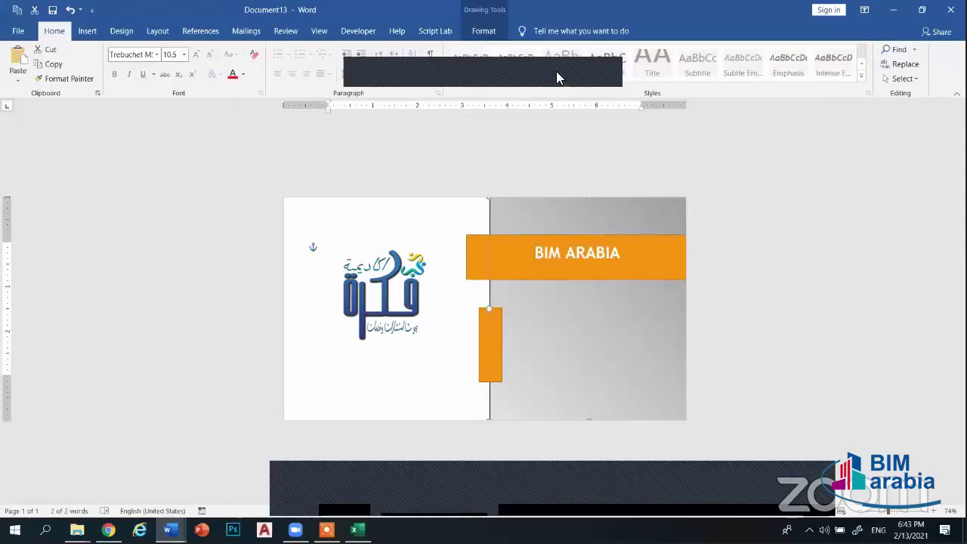
left_click(510, 339)
left_click(411, 353)
left_click(491, 350)
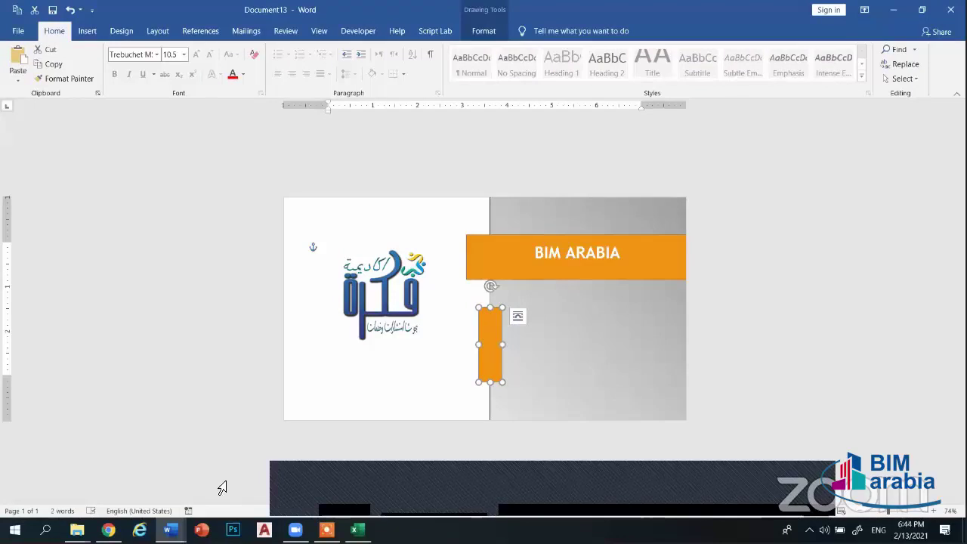
Search Google Images in Chrome for PHONE ICON
key("alt+Tab")
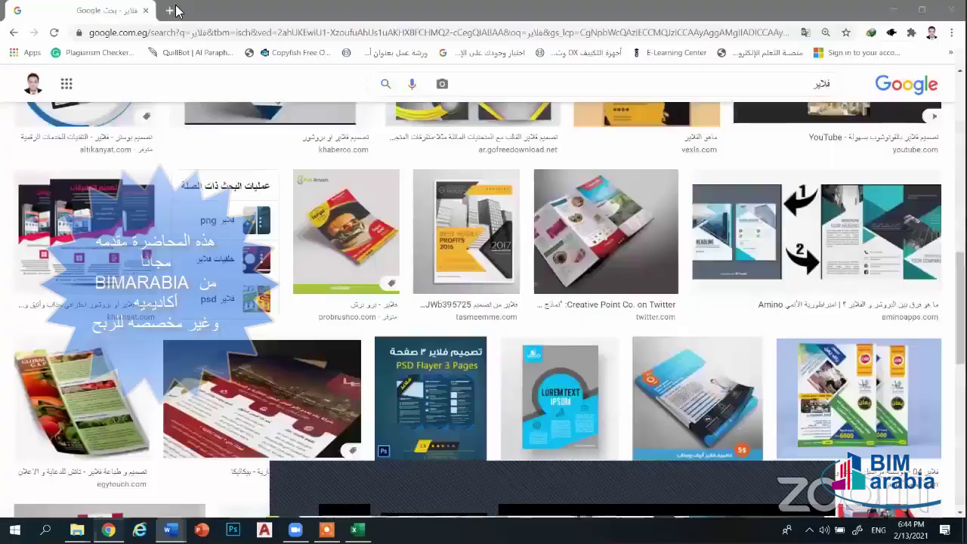
left_click(172, 11)
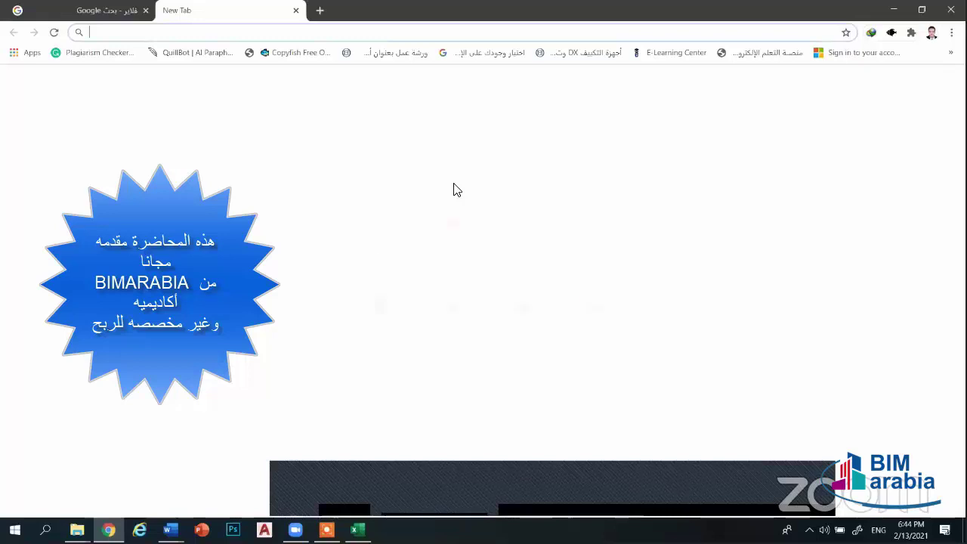
left_click(393, 234)
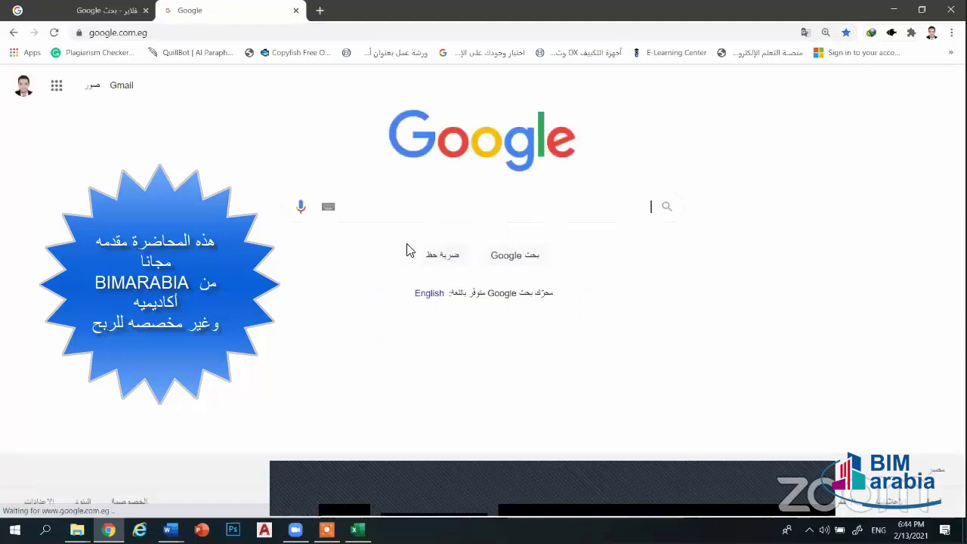
type("PHONE")
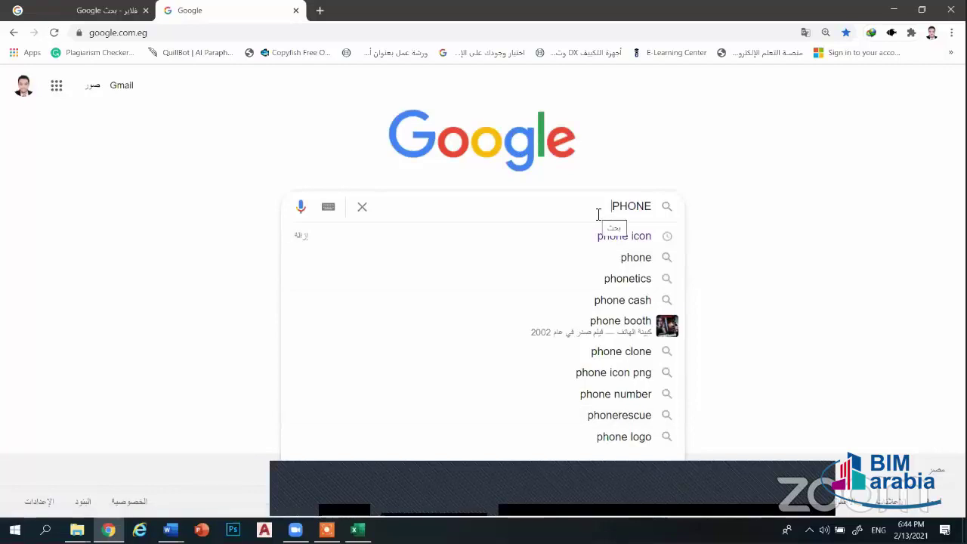
type(" IC")
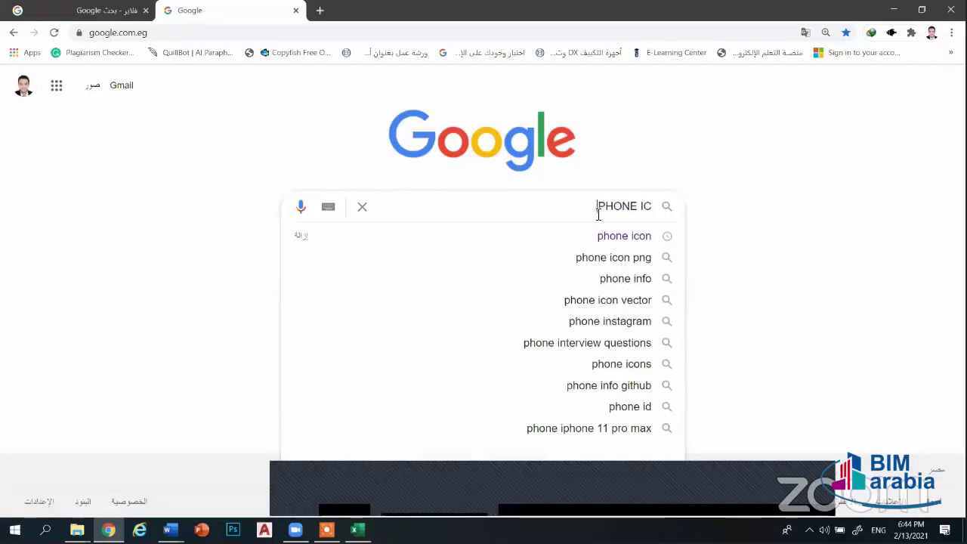
type("ON")
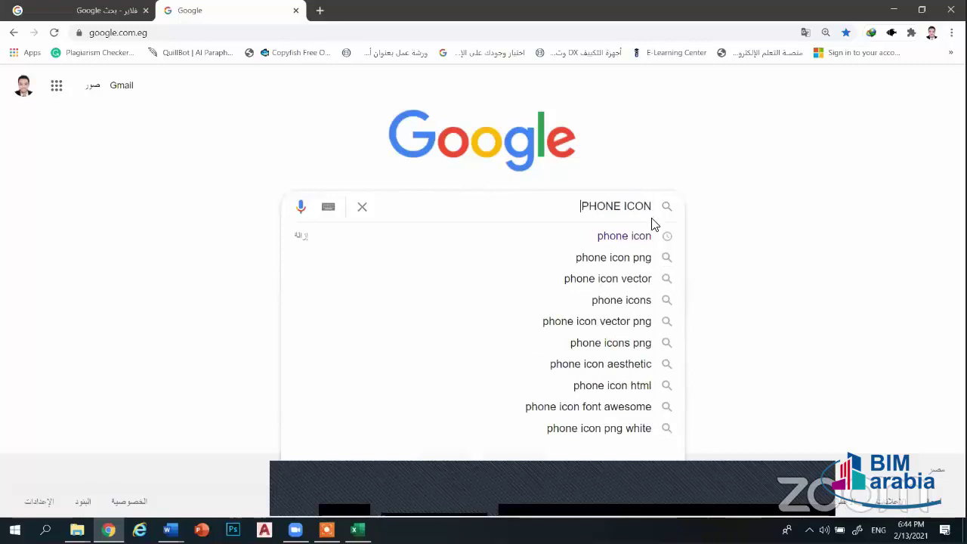
left_click(634, 254)
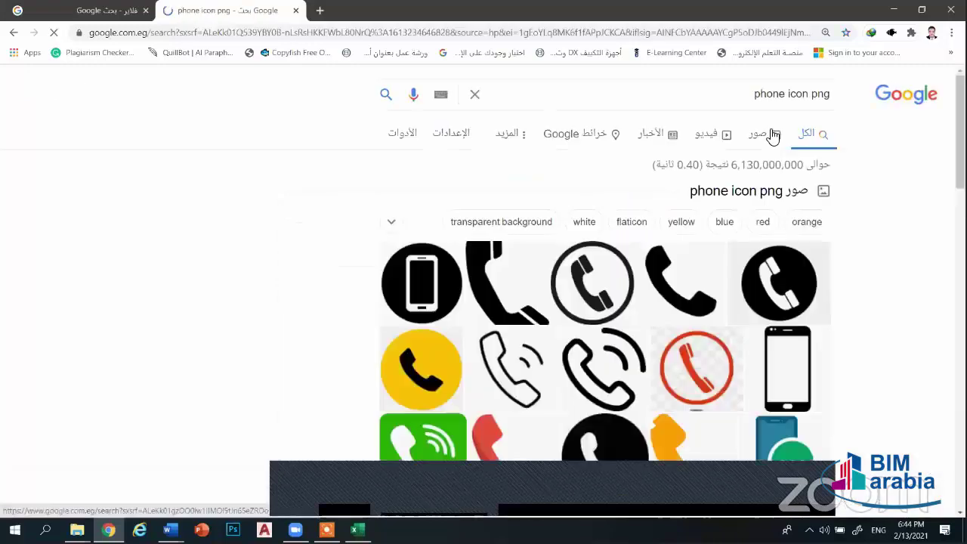
left_click(772, 135)
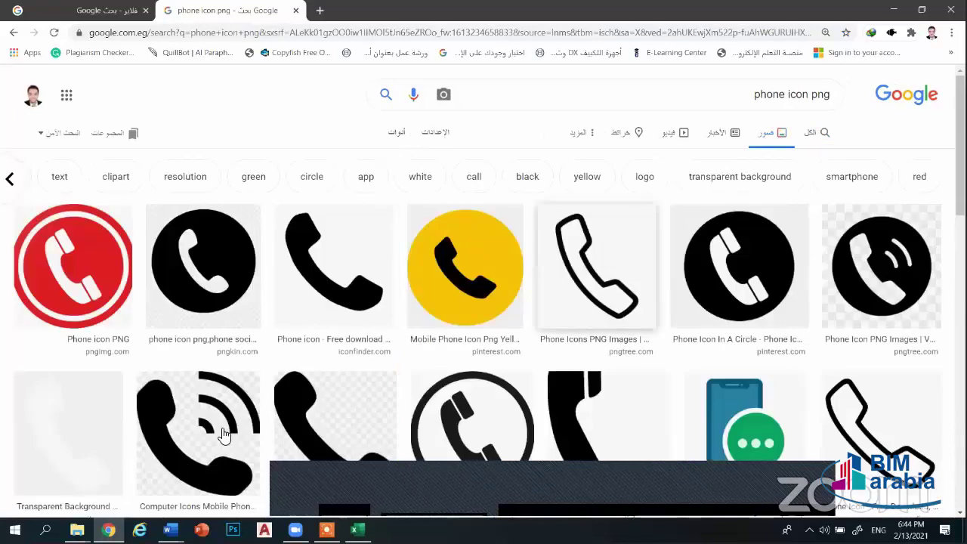
Save the black circled phone icon image to the Desktop as a PNG
left_click(225, 434)
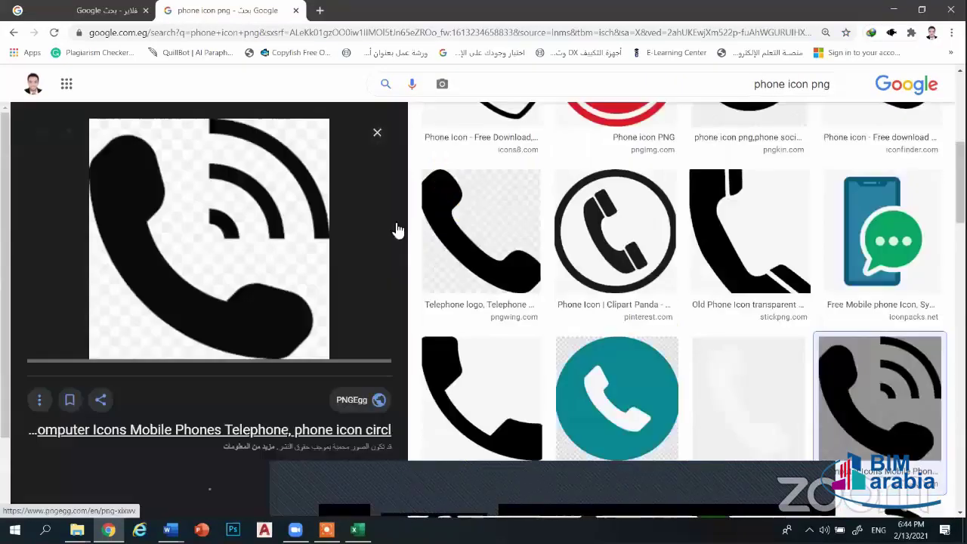
left_click(589, 248)
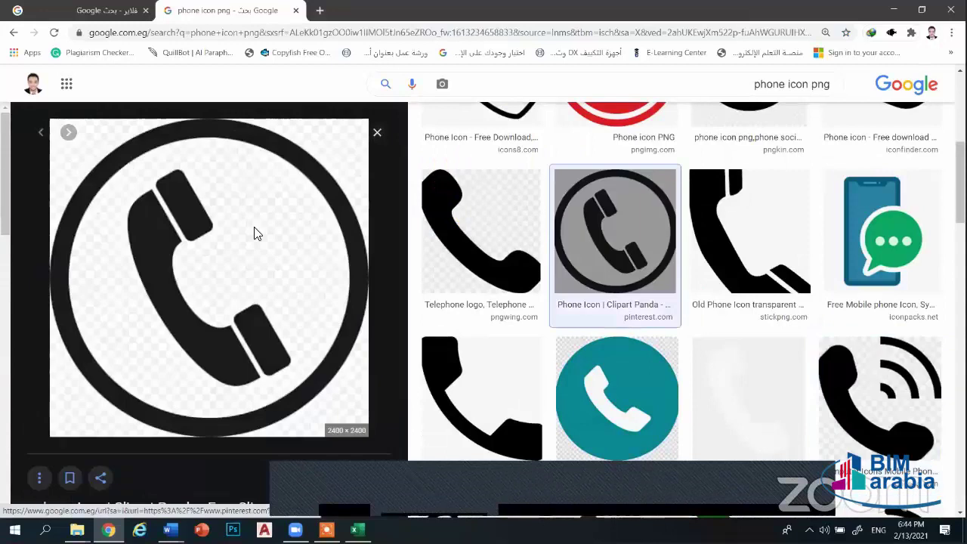
right_click(256, 224)
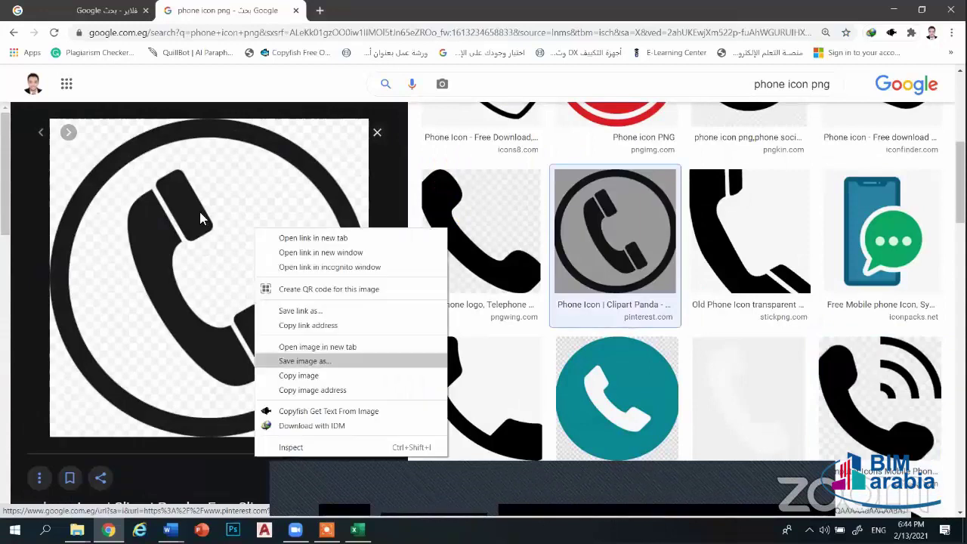
left_click(302, 357)
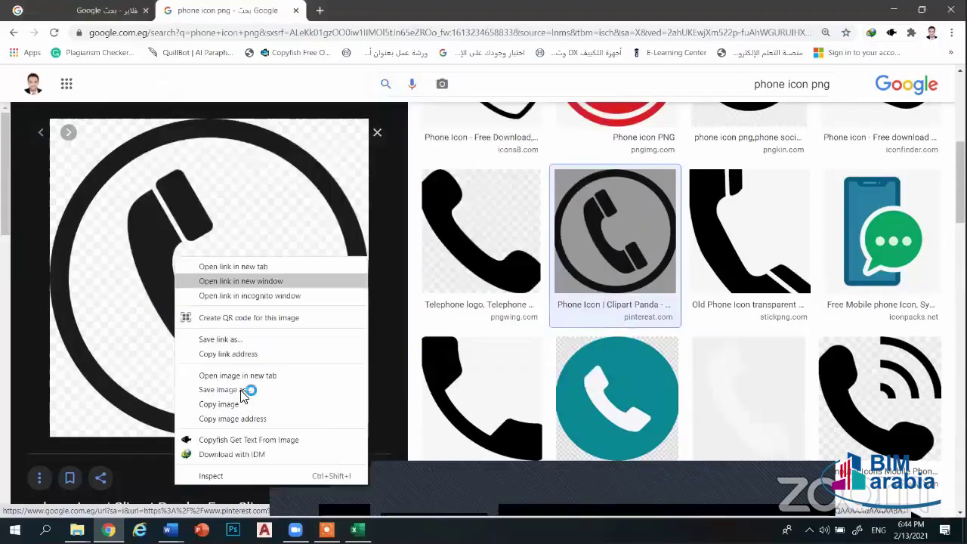
left_click(249, 391)
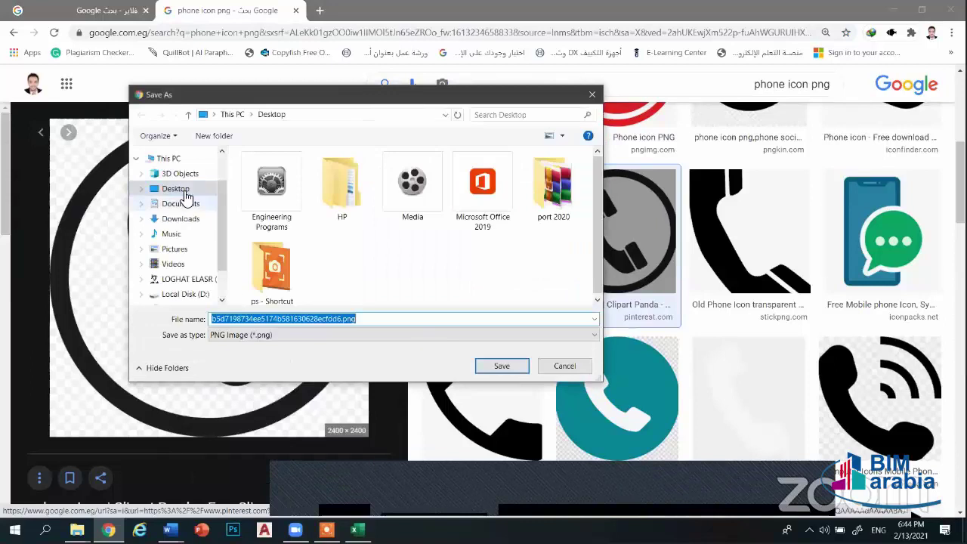
key("Return")
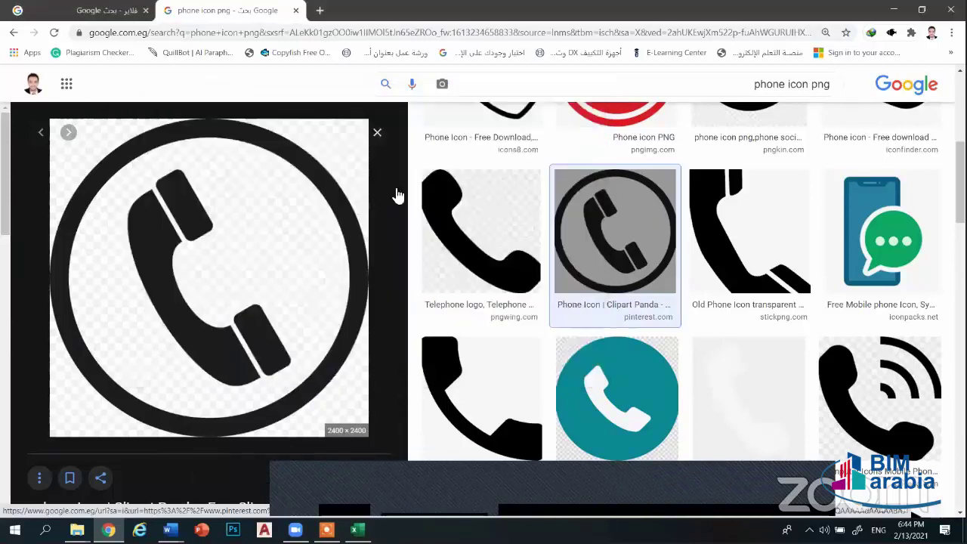
key("Escape")
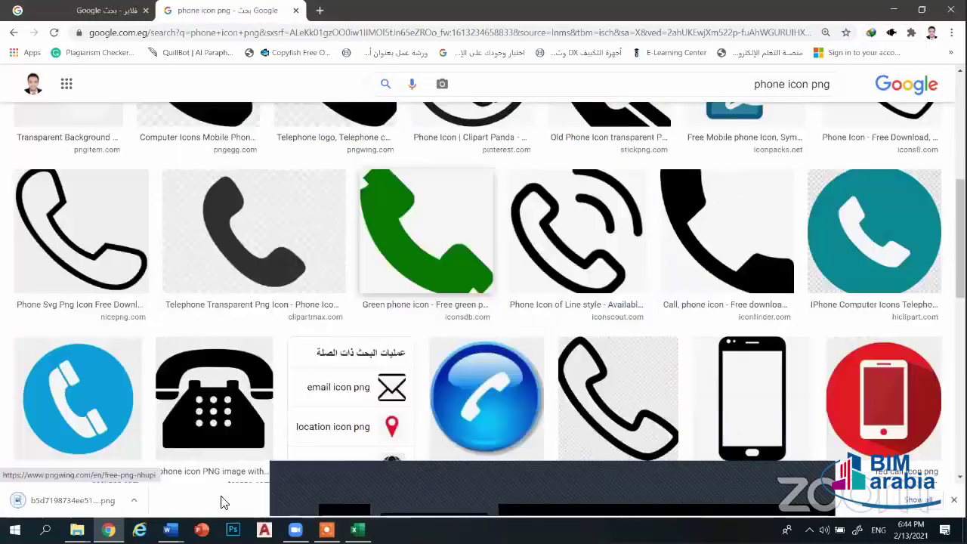
Insert the phone icon PNG from the Desktop into the flyer, sized 1.7" by 1.7"
key("alt+Tab")
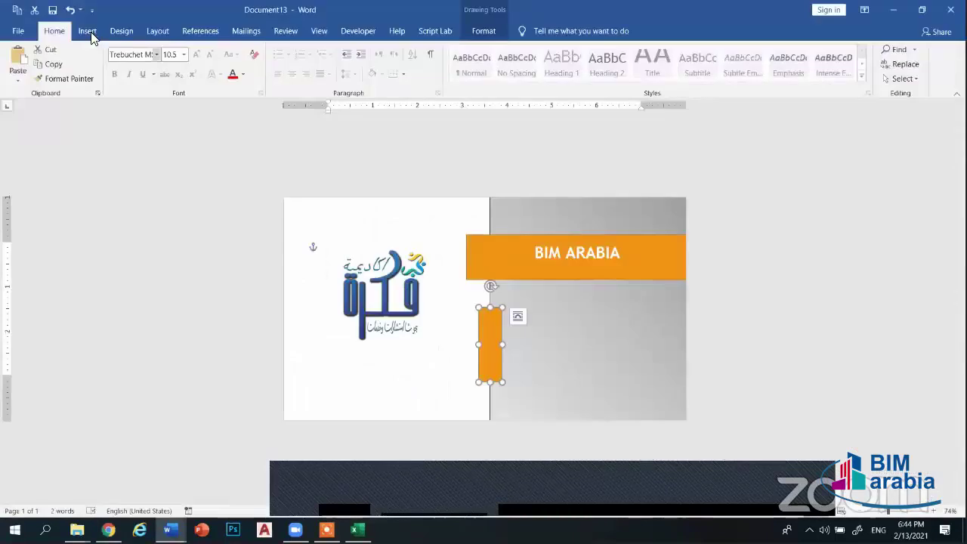
left_click(88, 31)
left_click(143, 75)
left_click(161, 115)
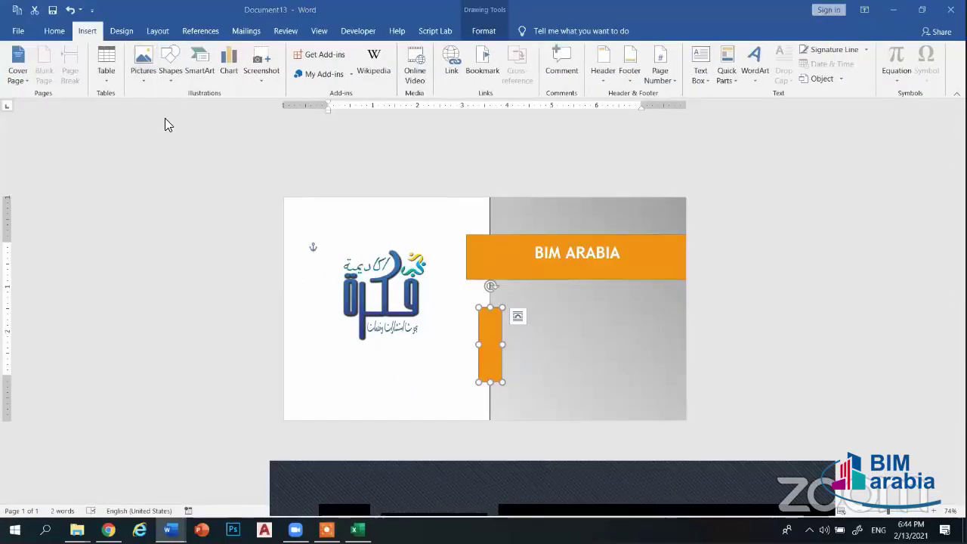
left_click(50, 104)
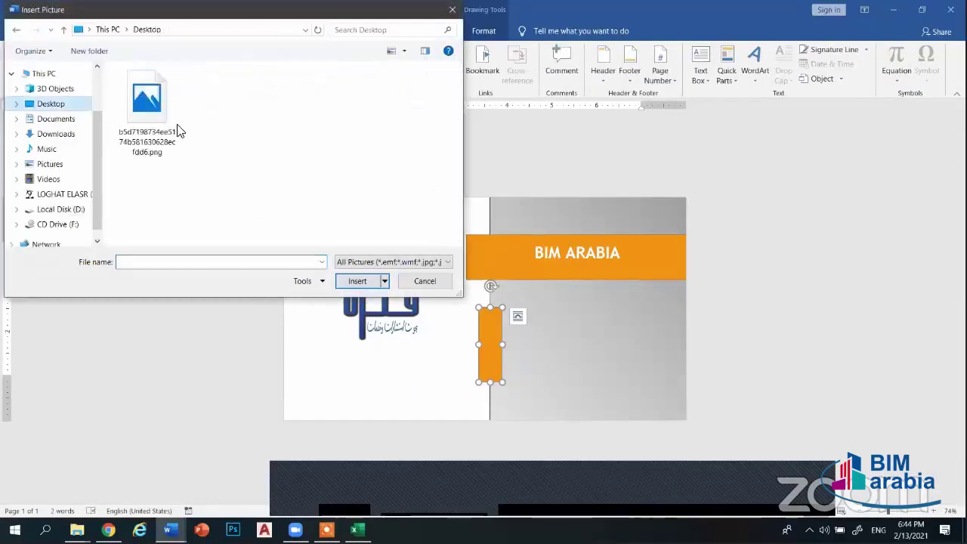
double_click(146, 181)
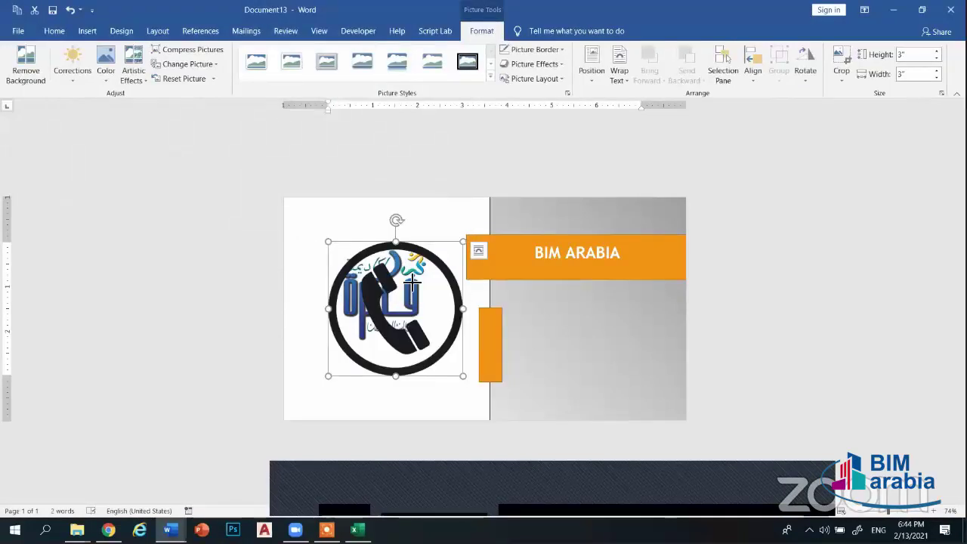
mouse_move(390, 310)
left_mouse_down()
mouse_move(324, 335)
mouse_move(300, 333)
left_mouse_up()
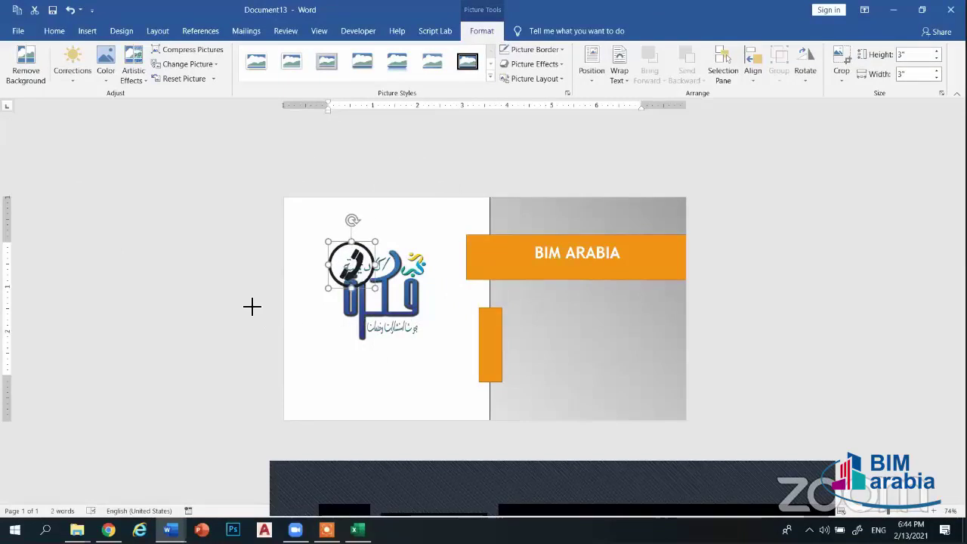
key("ctrl+z")
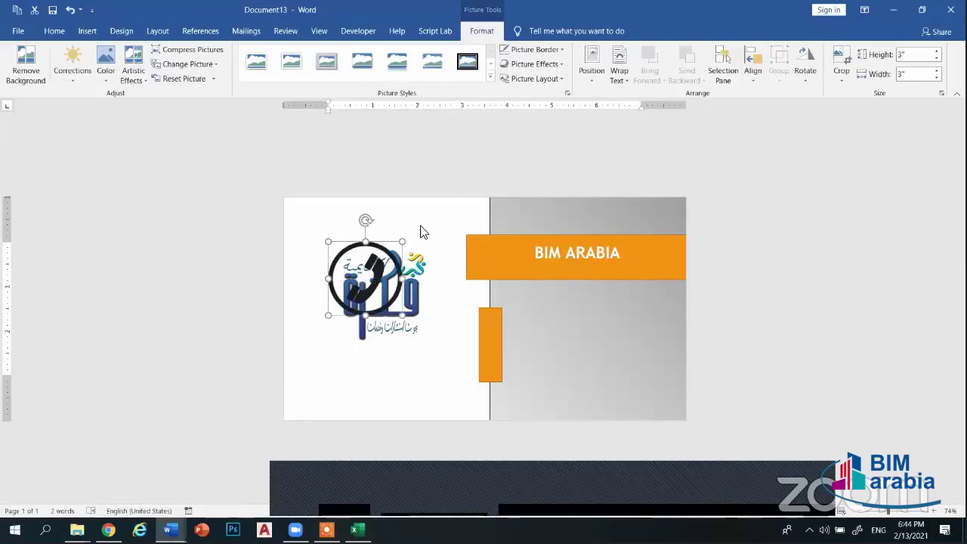
key("ctrl+z")
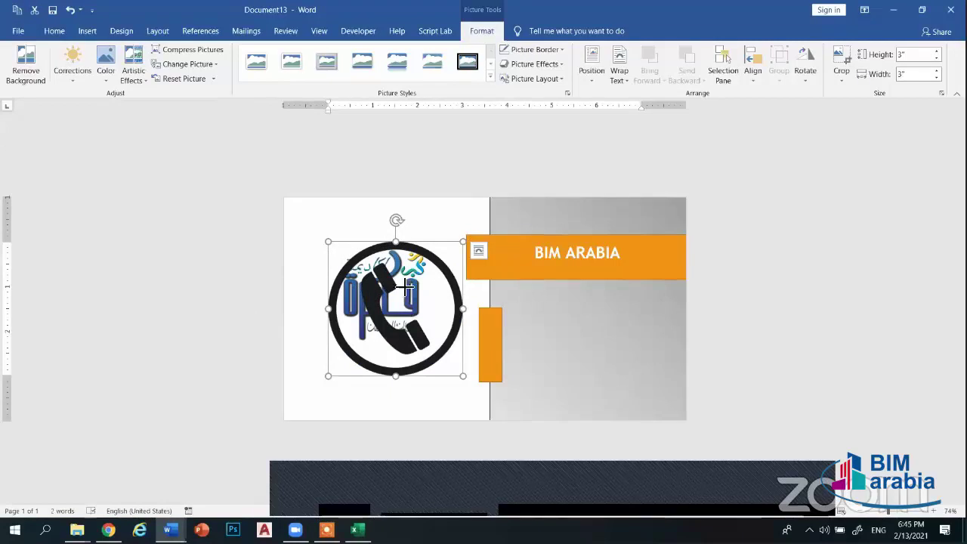
key("ctrl+y")
key("ctrl+y")
key("ctrl+y")
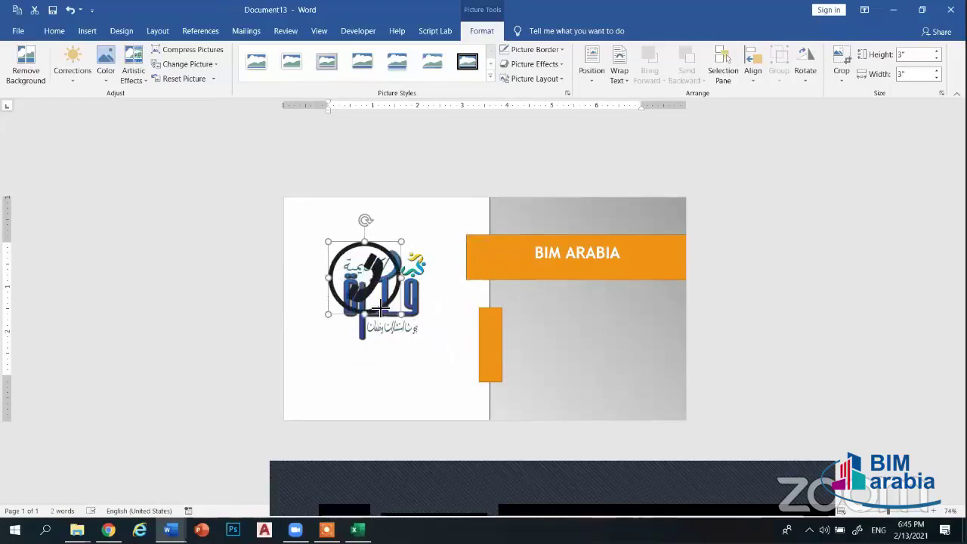
key("ctrl+z")
key("ctrl+z")
key("ctrl+z")
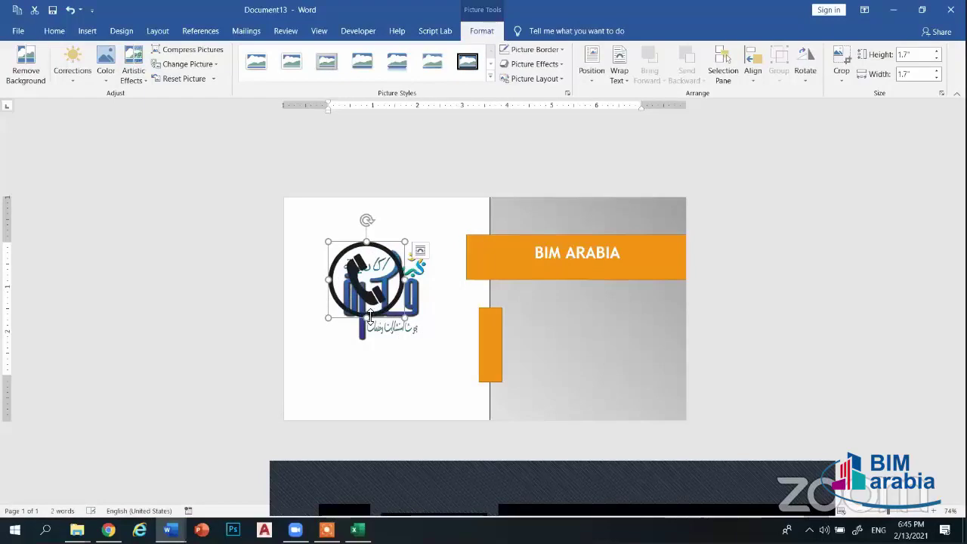
Shrink the phone icon to a small size using its resize handles
mouse_move(405, 318)
left_mouse_down()
mouse_move(408, 269)
mouse_move(340, 264)
left_mouse_up()
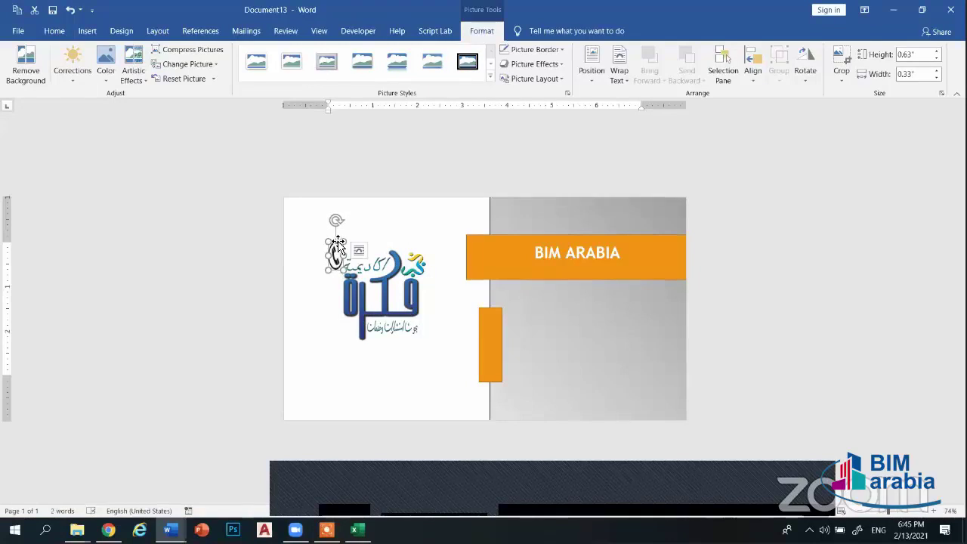
mouse_move(347, 252)
left_mouse_down()
mouse_move(358, 256)
mouse_move(346, 258)
left_mouse_up()
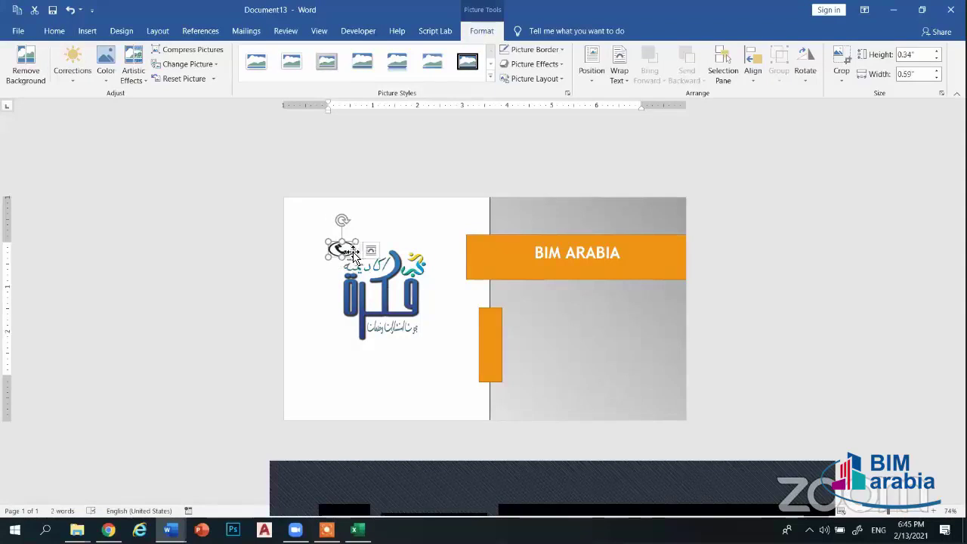
left_click_drag(347, 257, 391, 269)
left_click(341, 249)
Make the phone icon float behind text and place it atop the vertical orange bar, 0.44" tall
left_click(620, 73)
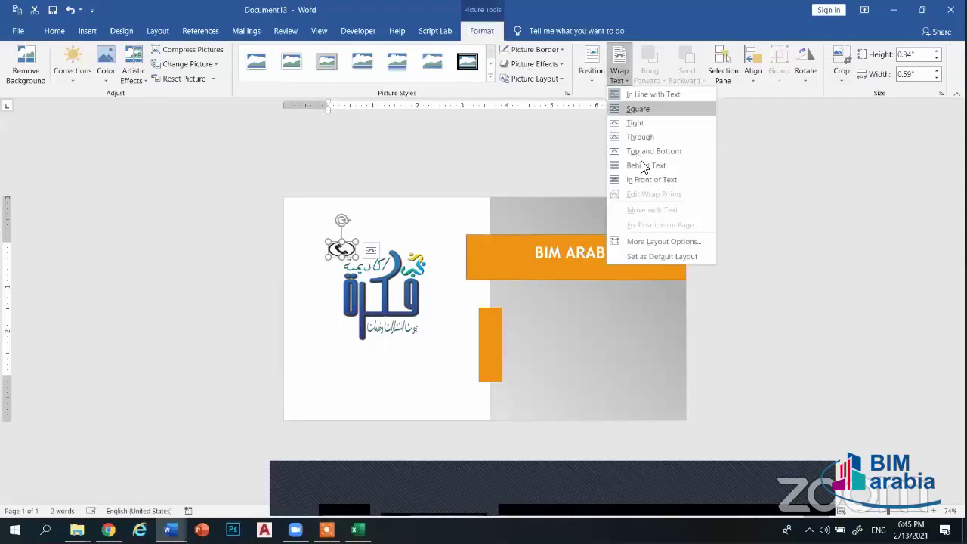
left_click(636, 166)
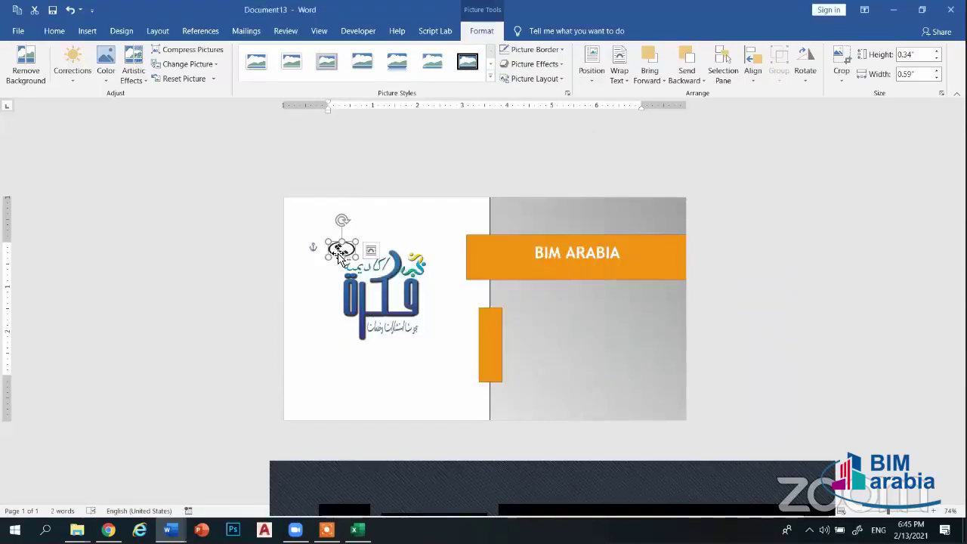
mouse_move(337, 254)
left_mouse_down()
mouse_move(505, 343)
mouse_move(464, 300)
left_mouse_up()
left_click(620, 77)
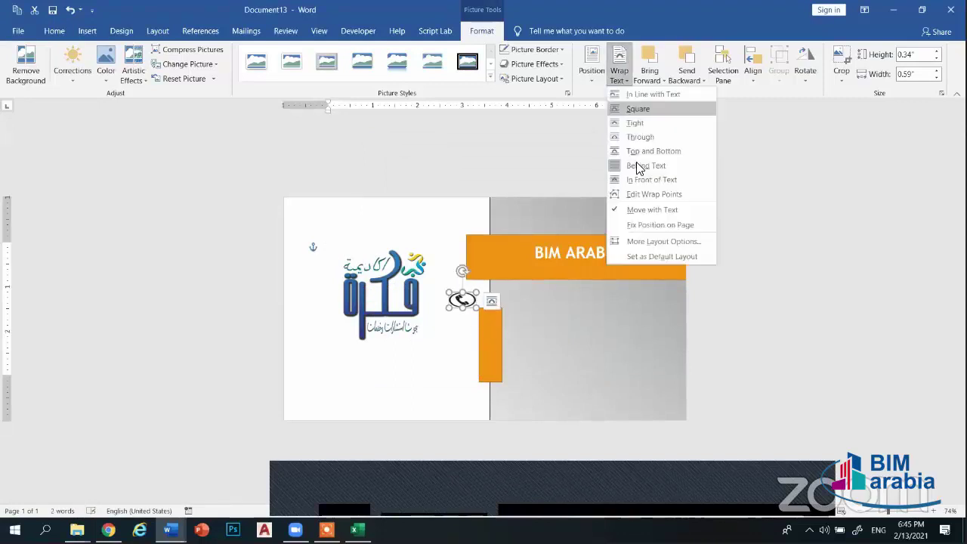
left_click(632, 140)
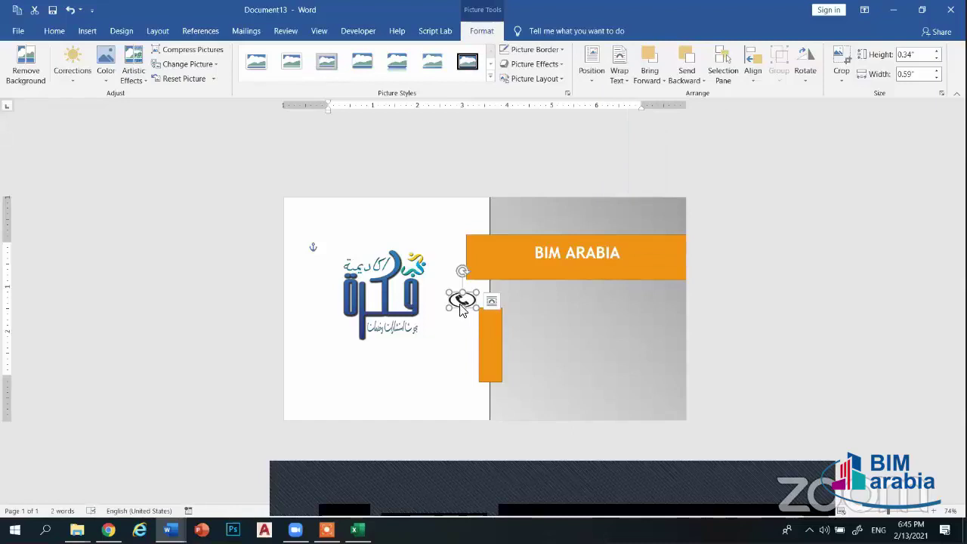
left_click_drag(462, 303, 491, 315)
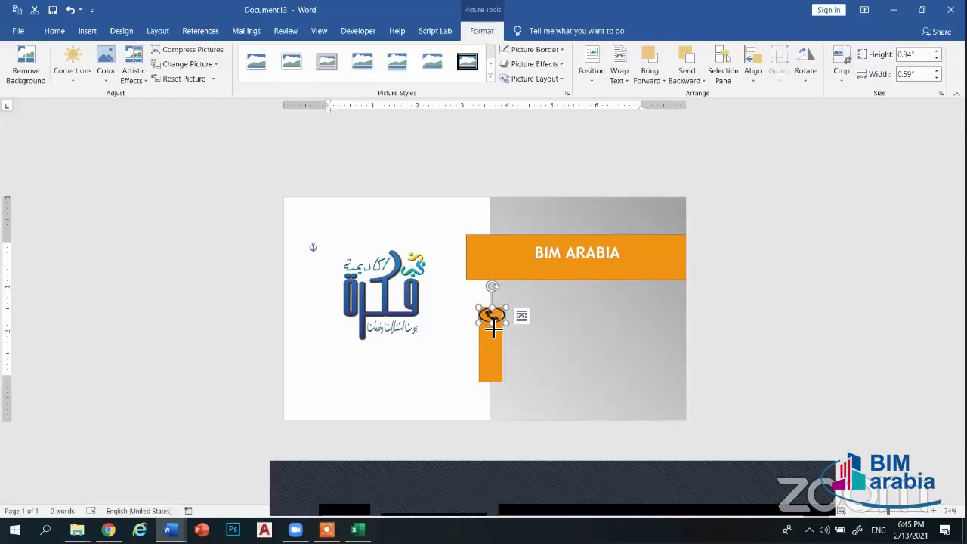
left_click_drag(492, 325, 491, 323)
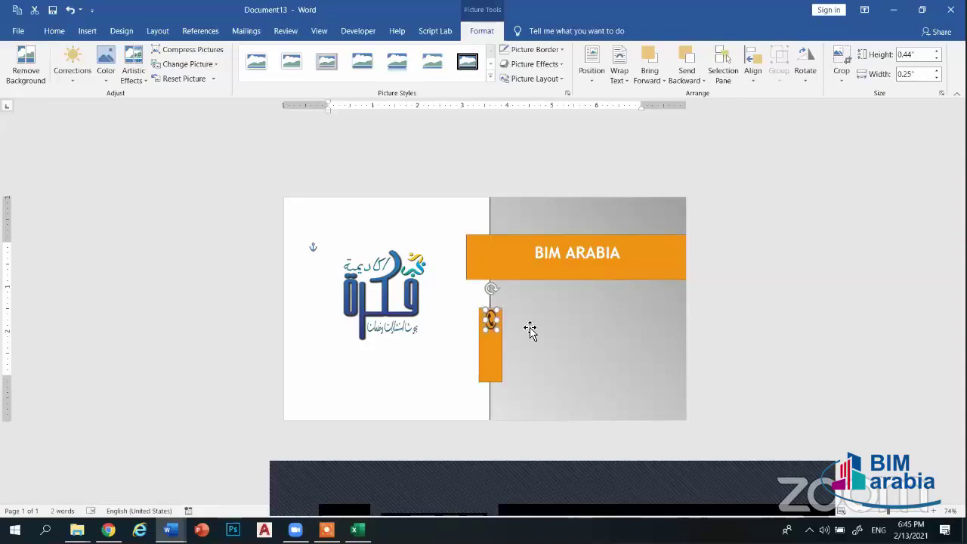
Add a text box and shrink it to one line beside the vertical orange bar
left_click(524, 339)
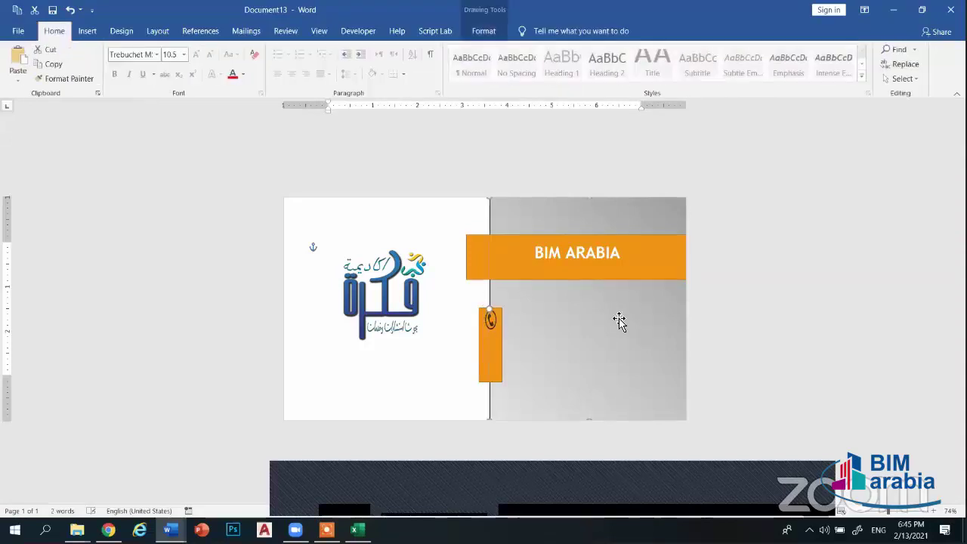
left_click(492, 345)
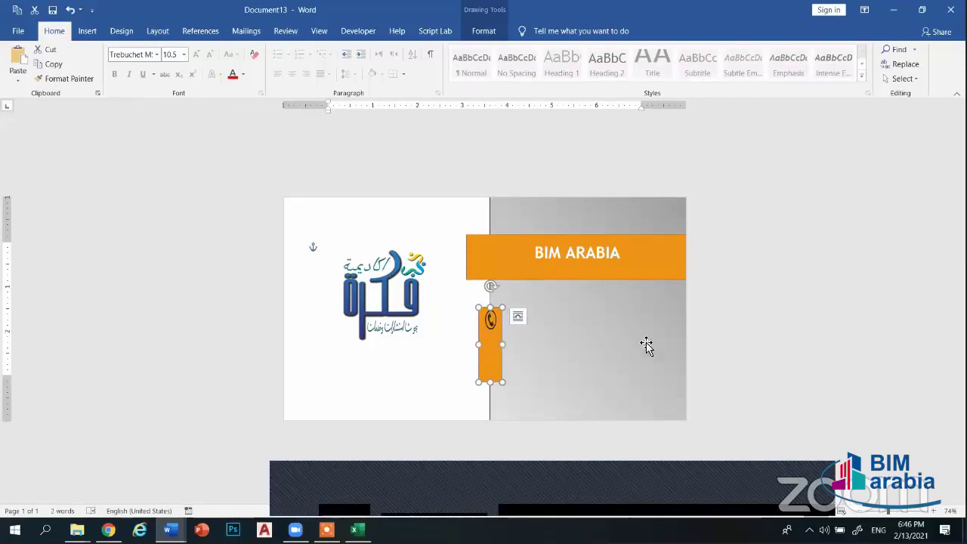
left_click(87, 30)
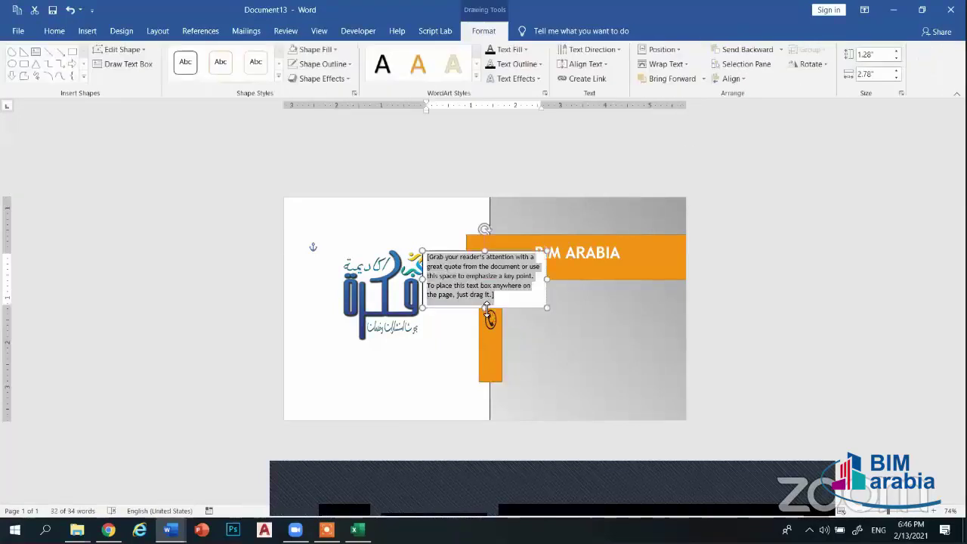
mouse_move(485, 307)
left_mouse_down()
mouse_move(500, 267)
mouse_move(581, 330)
mouse_move(579, 345)
left_mouse_up()
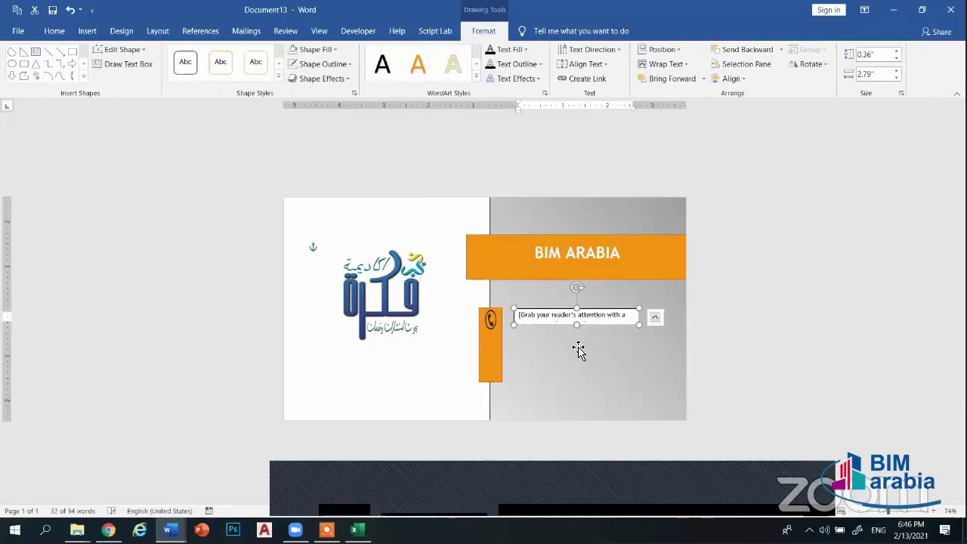
left_click(552, 325)
Duplicate the one-line text box twice and stack the copies beneath it
key("ctrl+c")
key("ctrl+v")
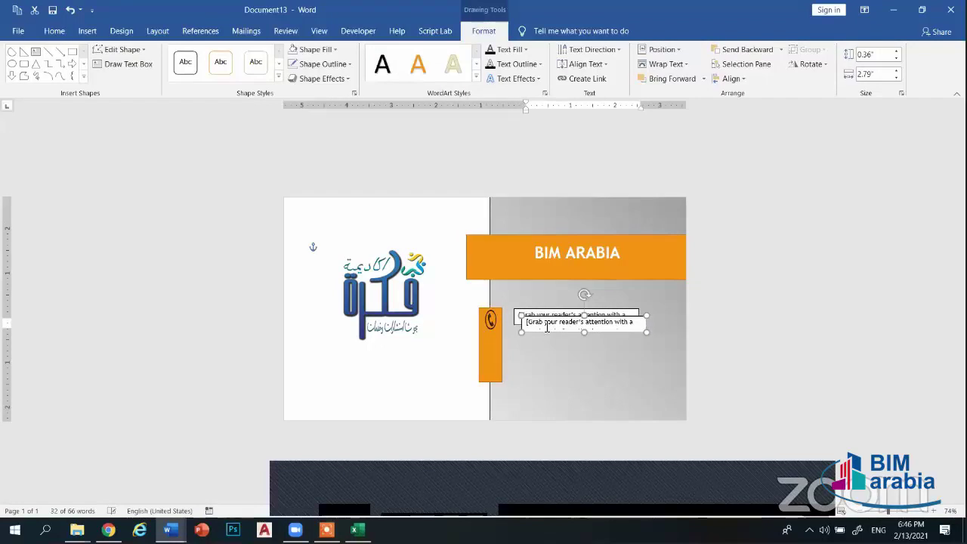
key("ctrl+v")
left_click_drag(557, 341, 538, 381)
left_click(525, 331)
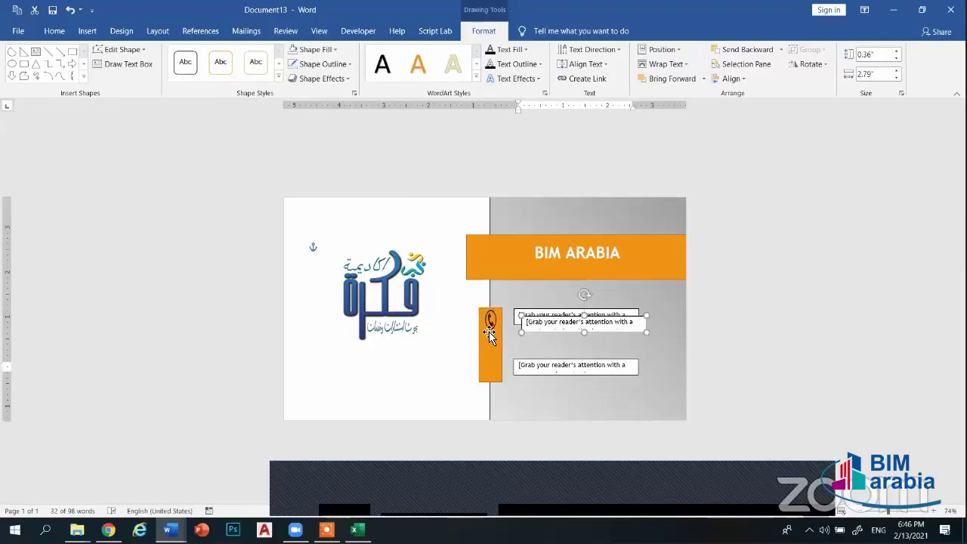
key("Down")
key("Down")
key("Down")
key("Left")
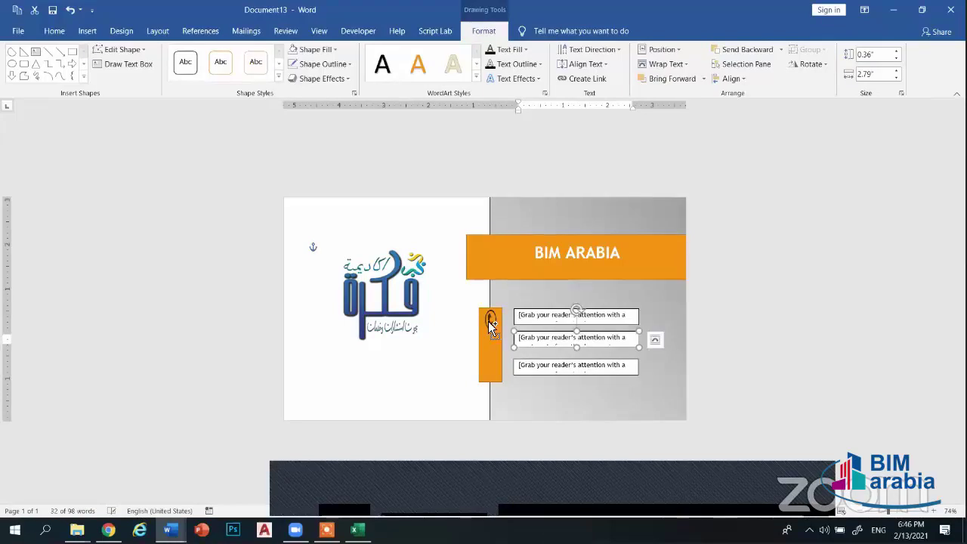
left_click(488, 321)
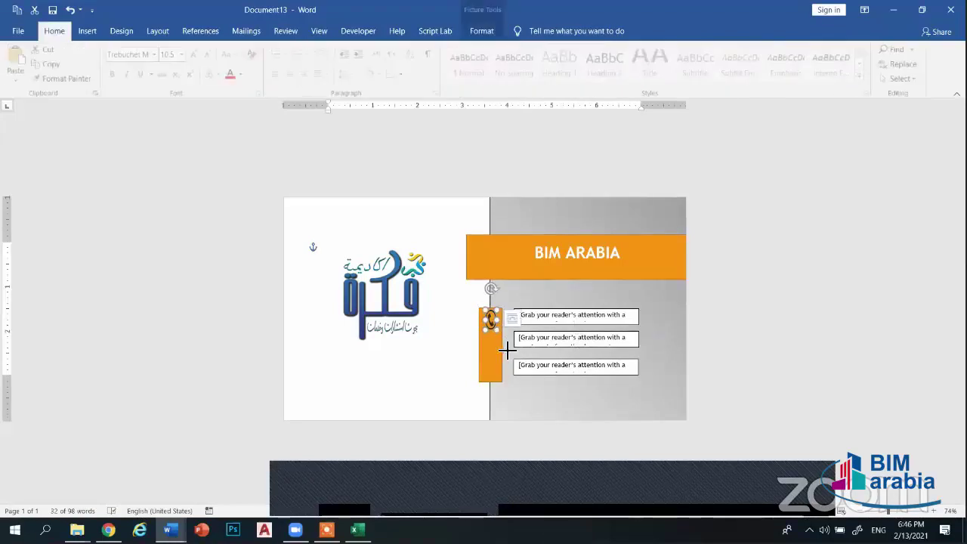
Line up the phone icons on the orange bar beside the text boxes
mouse_move(491, 320)
left_mouse_down()
mouse_move(503, 334)
mouse_move(493, 370)
left_mouse_up()
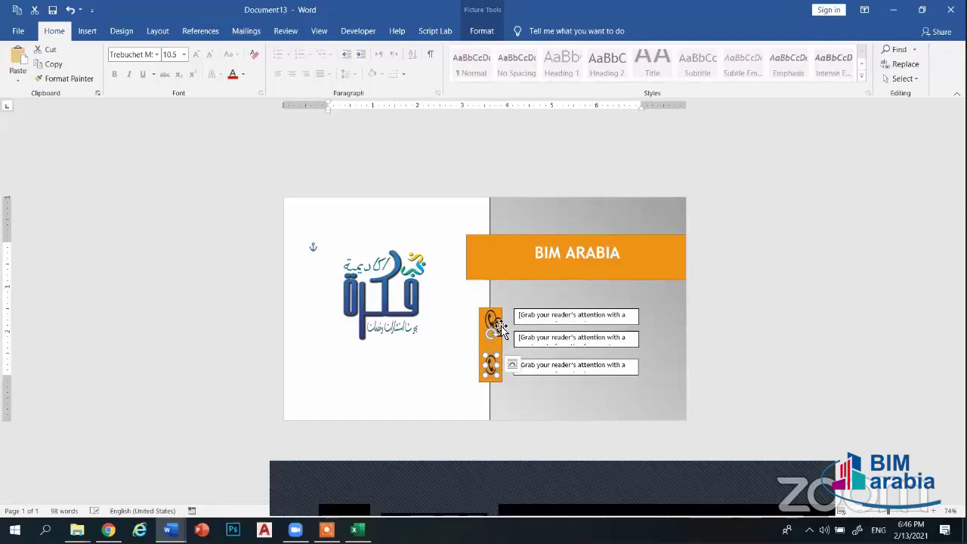
left_click(501, 324)
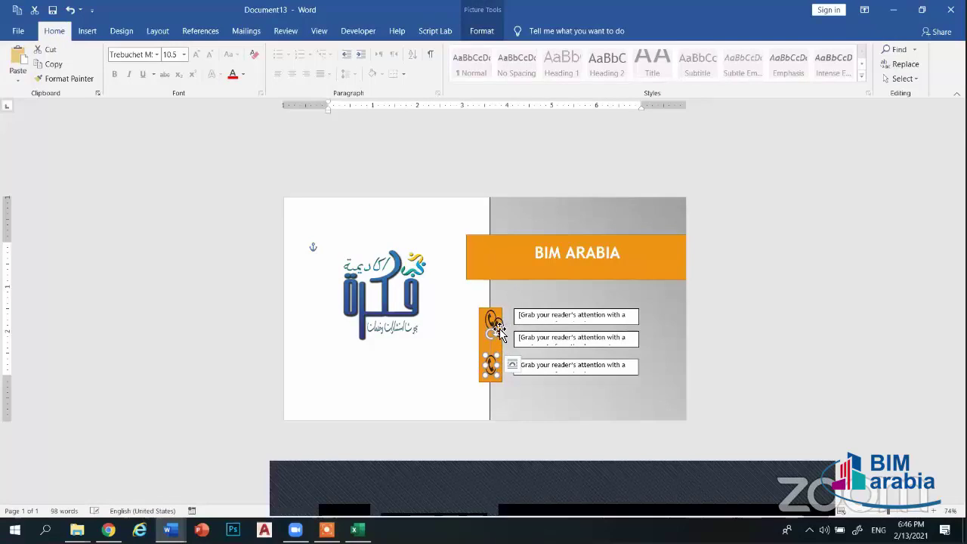
key("Down")
key("Down")
key("Down")
left_click(577, 333)
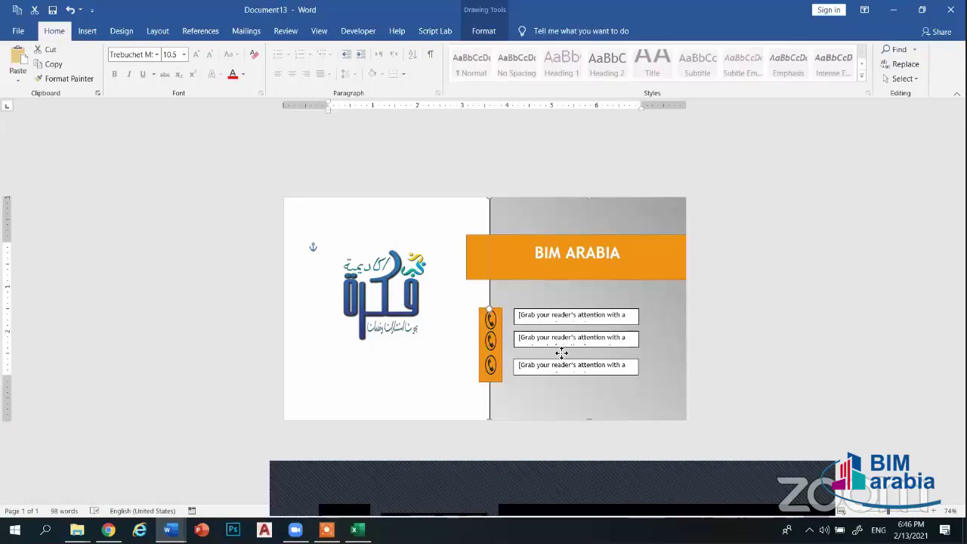
Give the top contact text box no outline and no fill
left_click(561, 348)
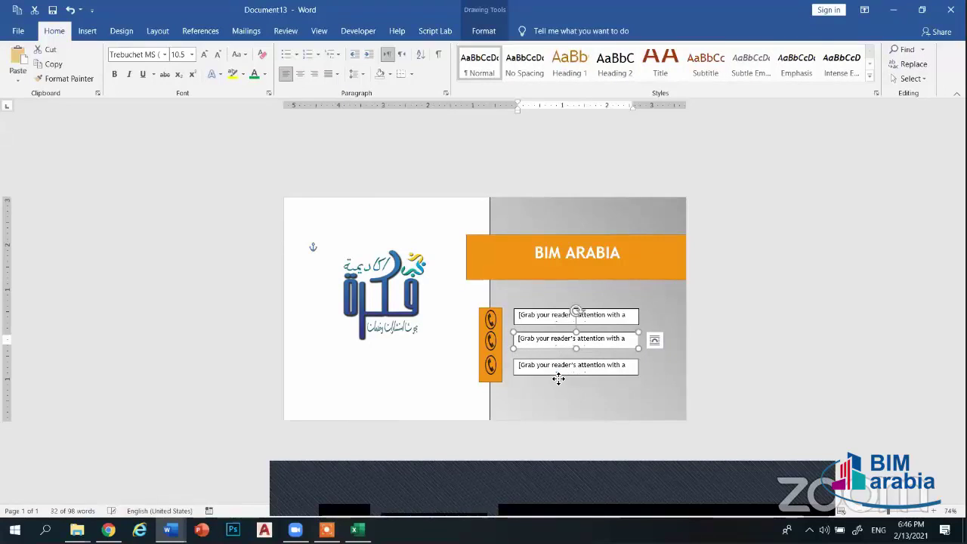
left_click(560, 385)
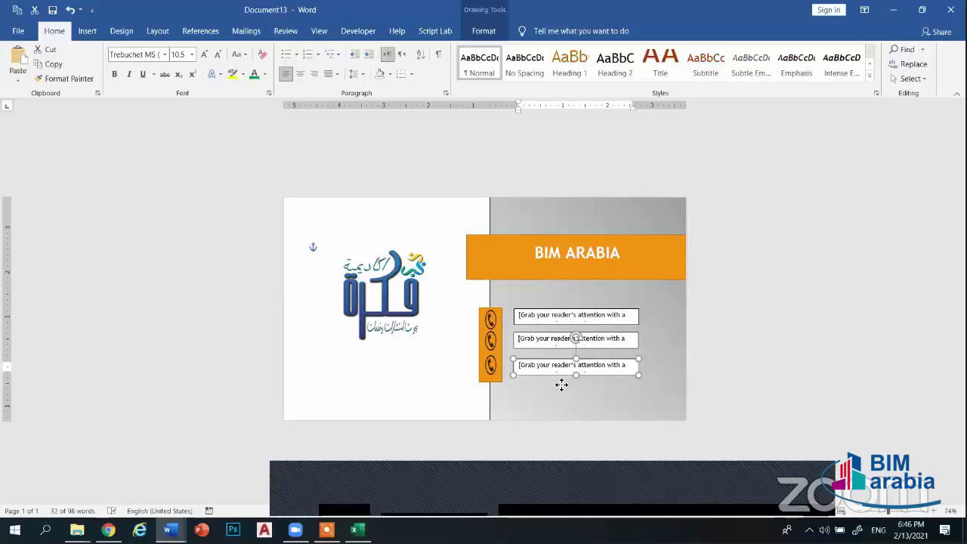
left_click(560, 387)
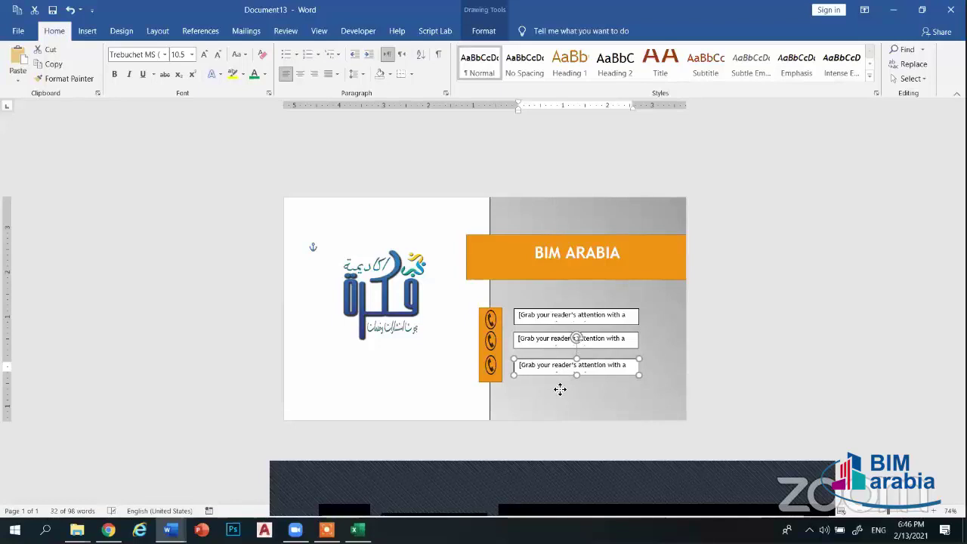
left_click(579, 315)
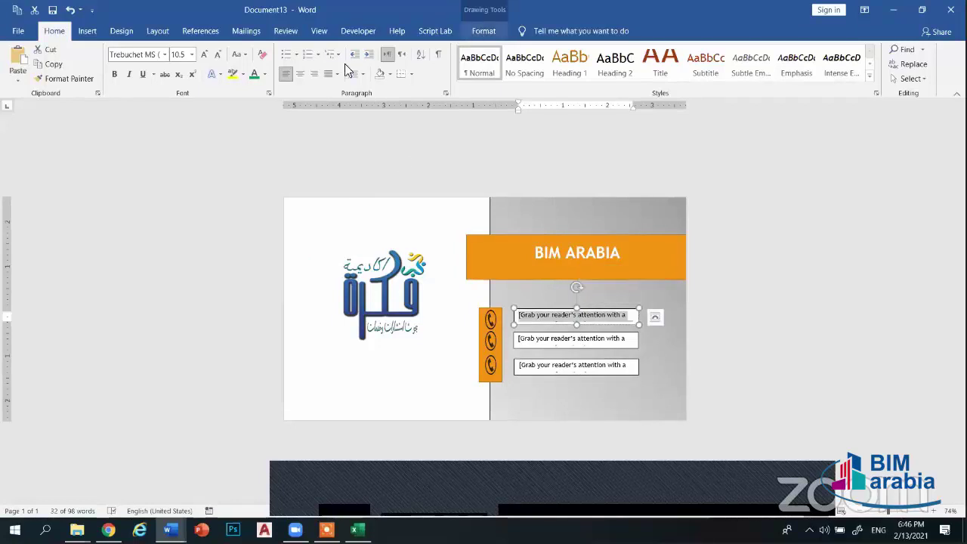
left_click(483, 31)
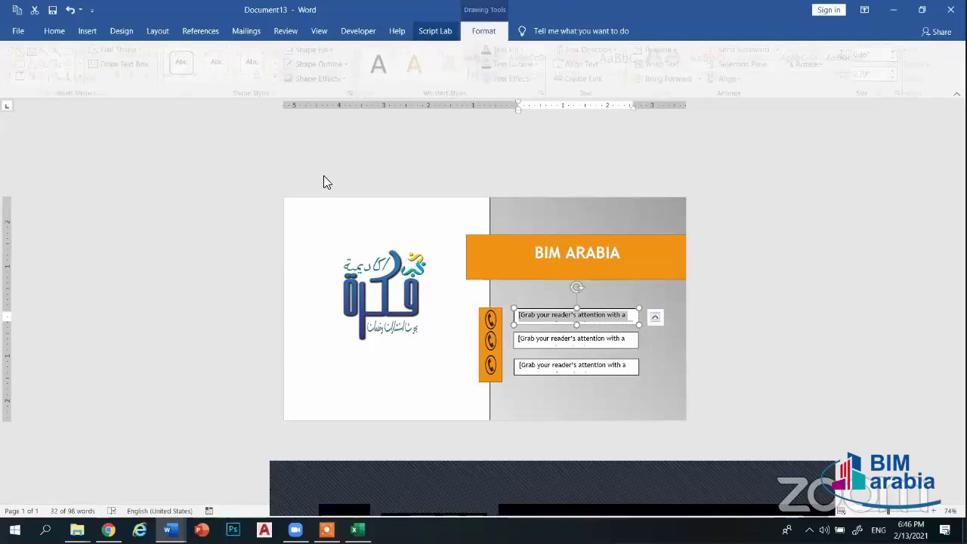
left_click(320, 177)
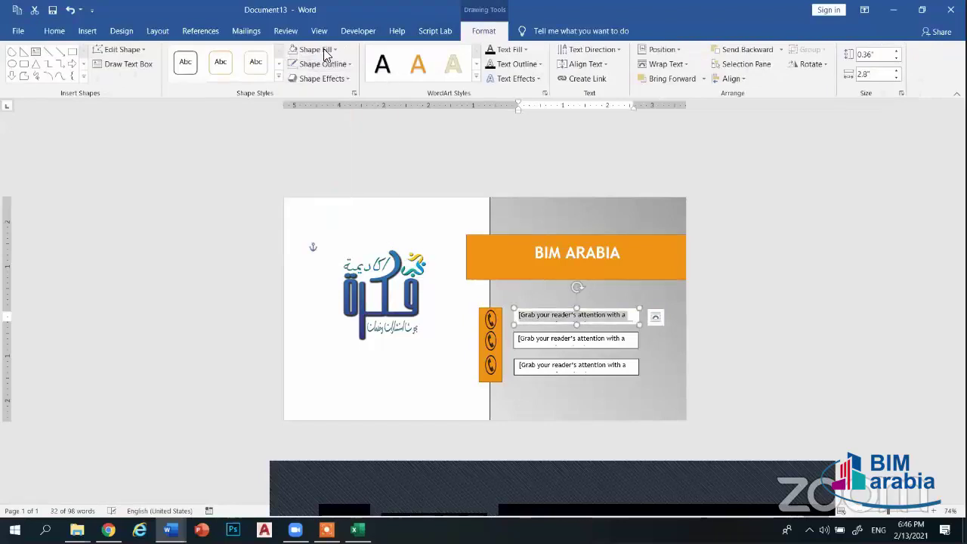
left_click(315, 49)
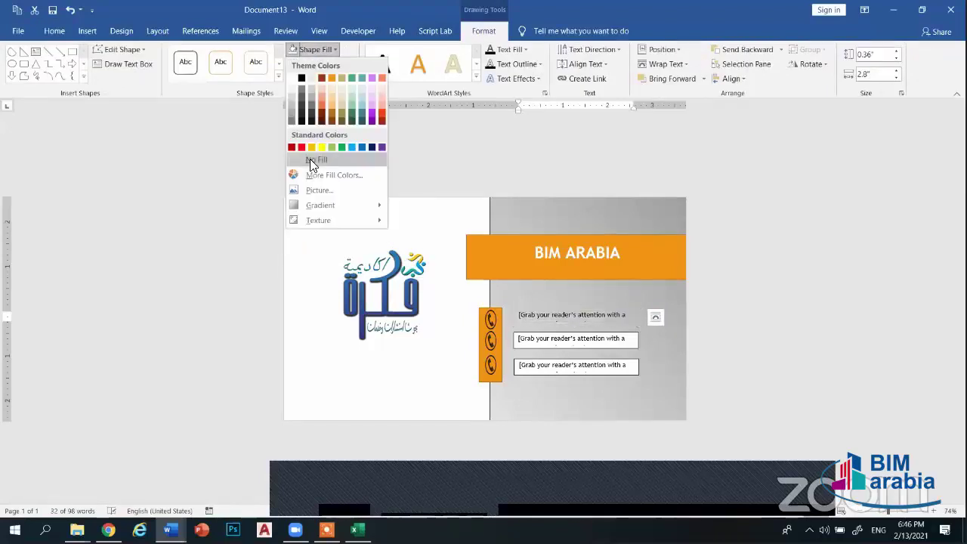
left_click(310, 160)
Remove the fill and outline from the second and third contact text boxes
left_click(592, 342)
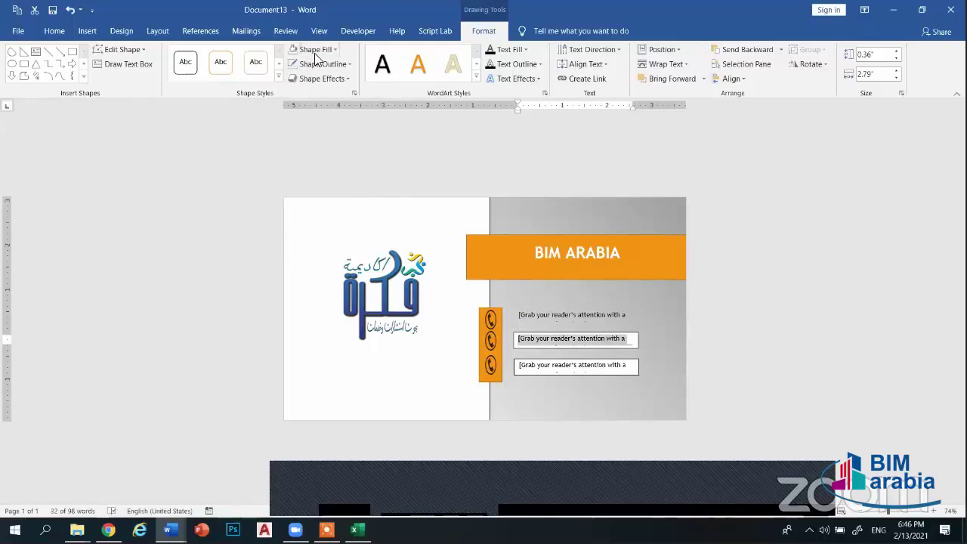
left_click(315, 49)
left_click(320, 162)
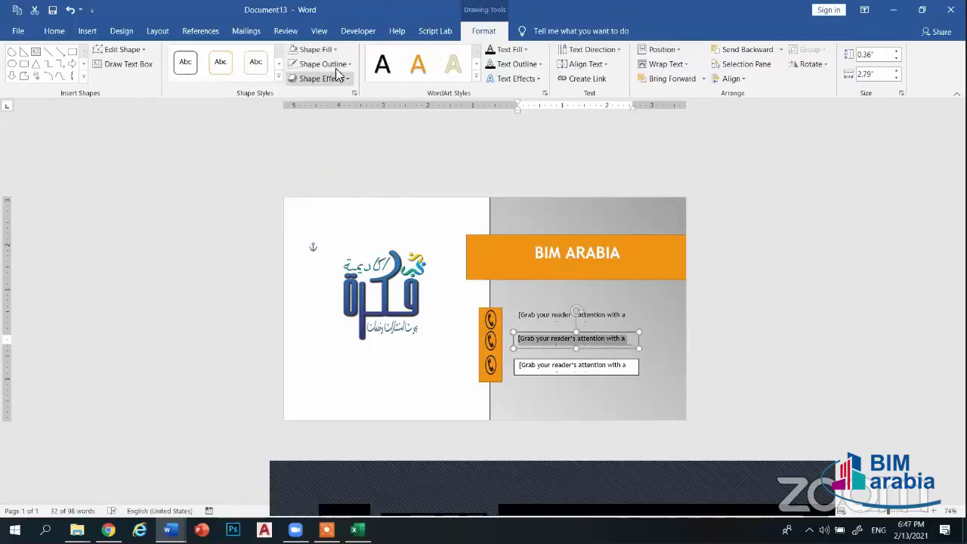
left_click(333, 64)
left_click(355, 175)
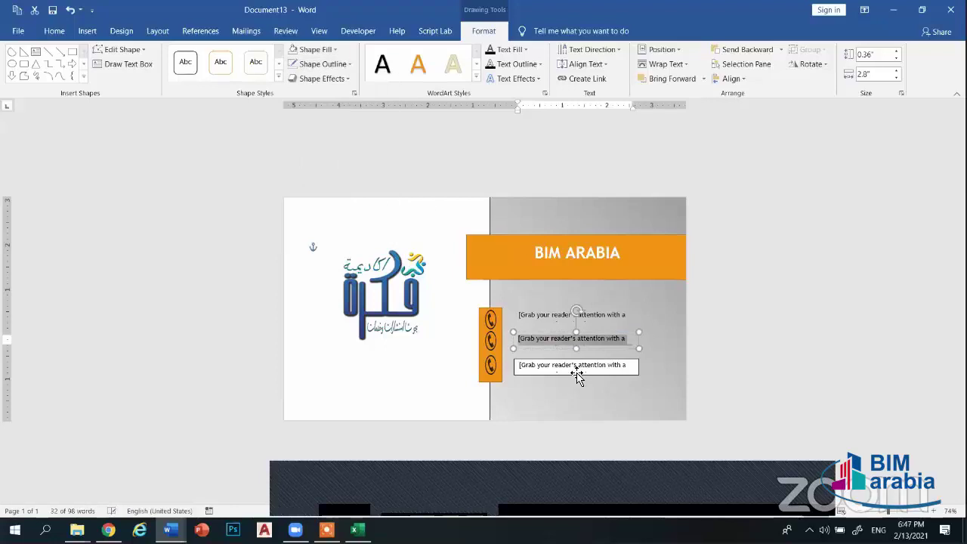
left_click(569, 369)
triple_click(570, 367)
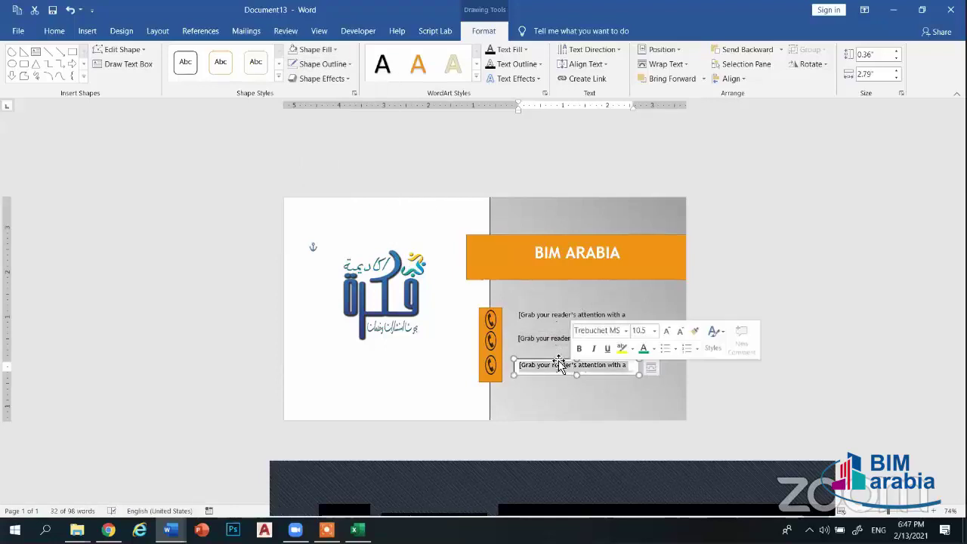
left_click(316, 50)
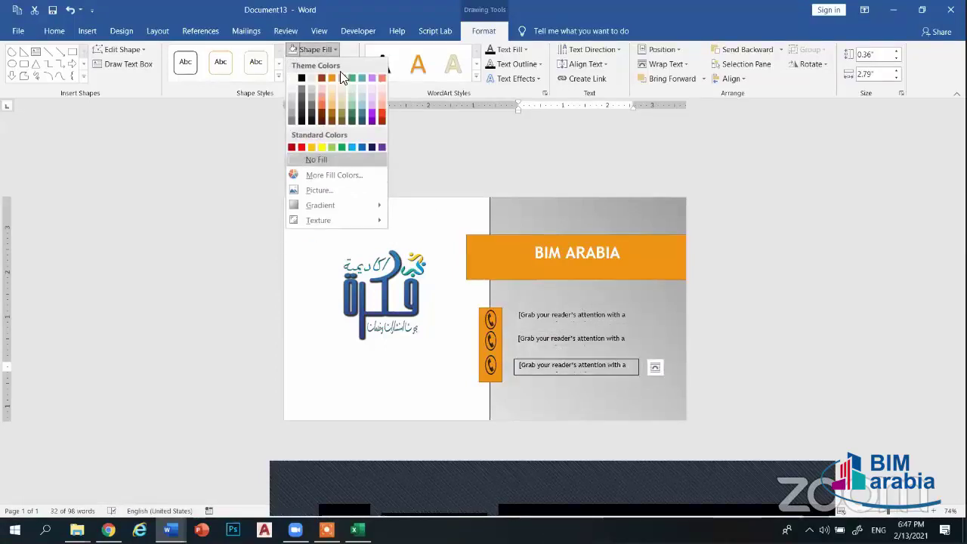
left_click(321, 159)
left_click(342, 65)
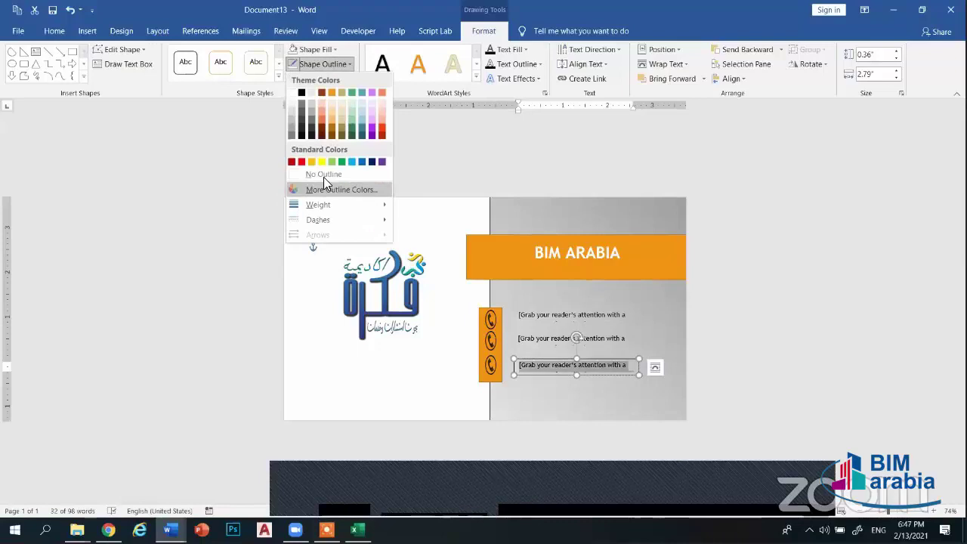
left_click(325, 175)
left_click(572, 293)
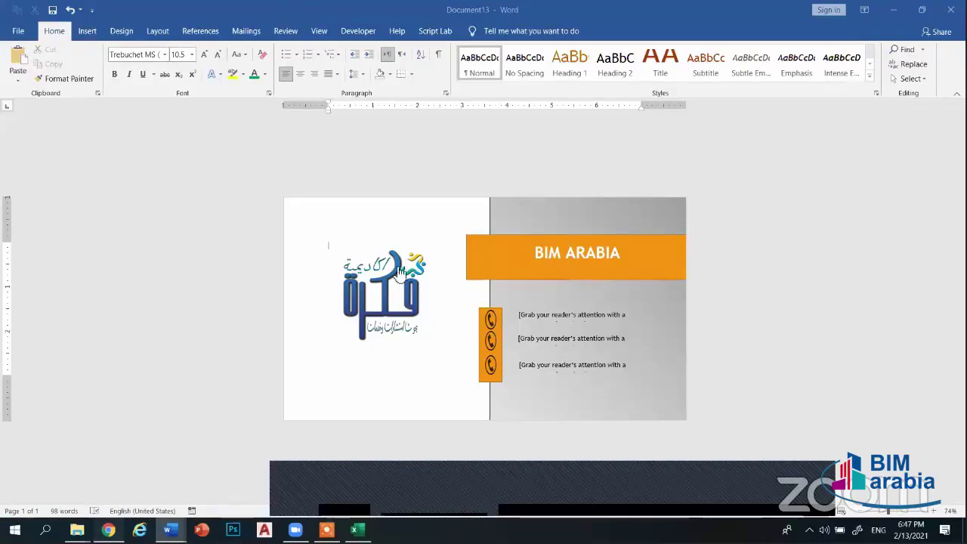
Close the phone icon search tab in Chrome, browse flyer results, and return to Document13
key("alt+Tab")
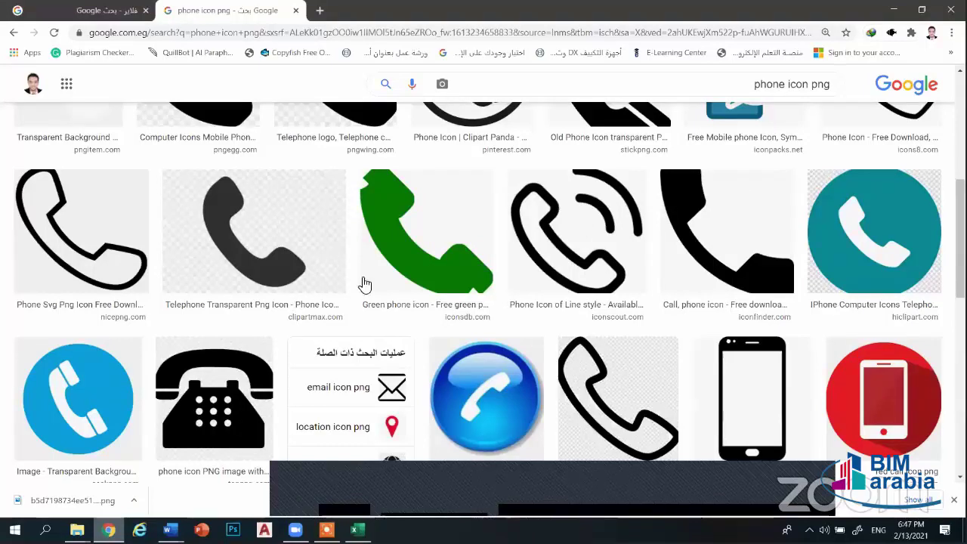
key("ctrl+w")
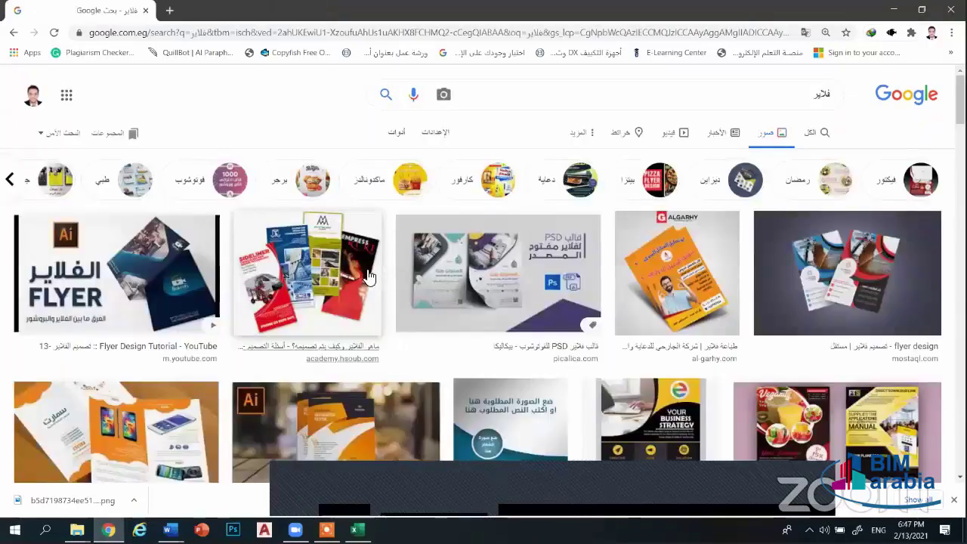
scroll(370, 278, "down", 1)
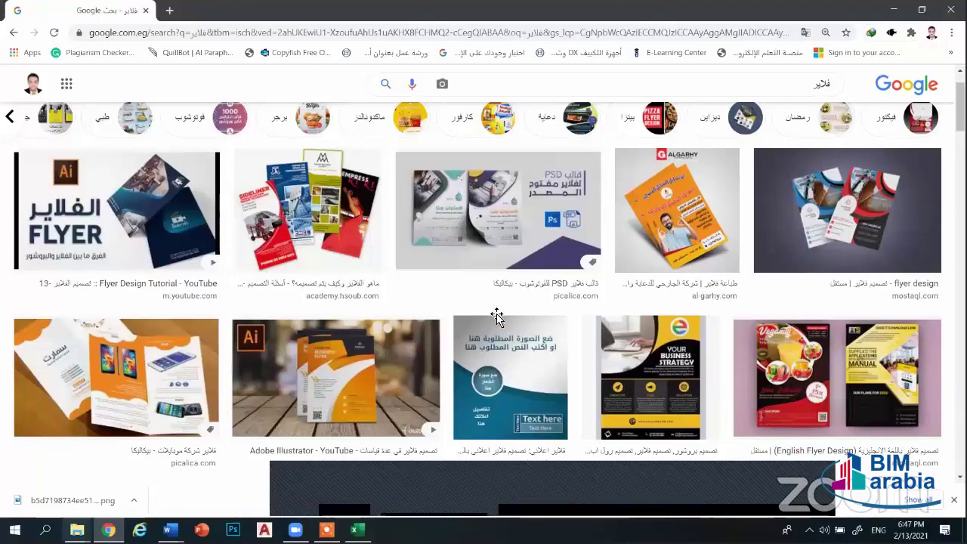
left_click(171, 529)
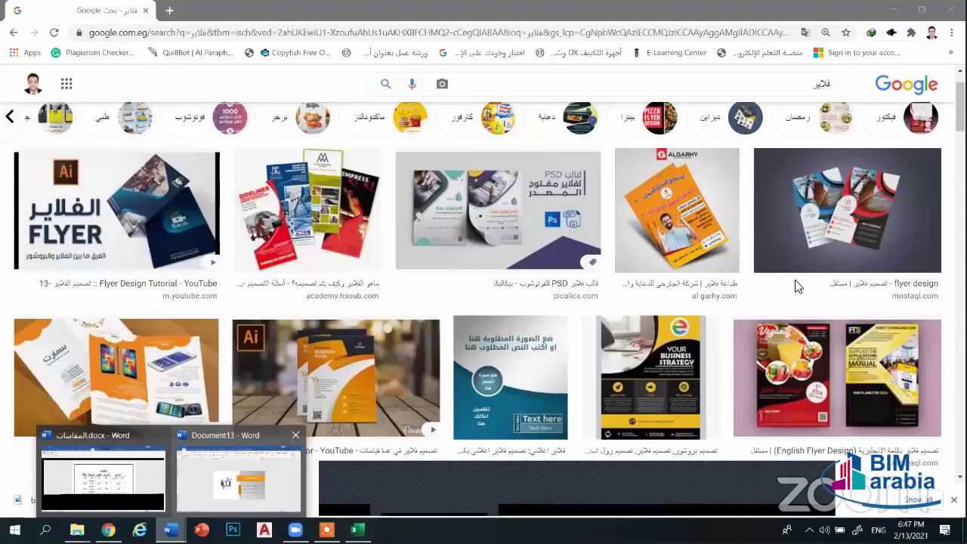
left_click(238, 476)
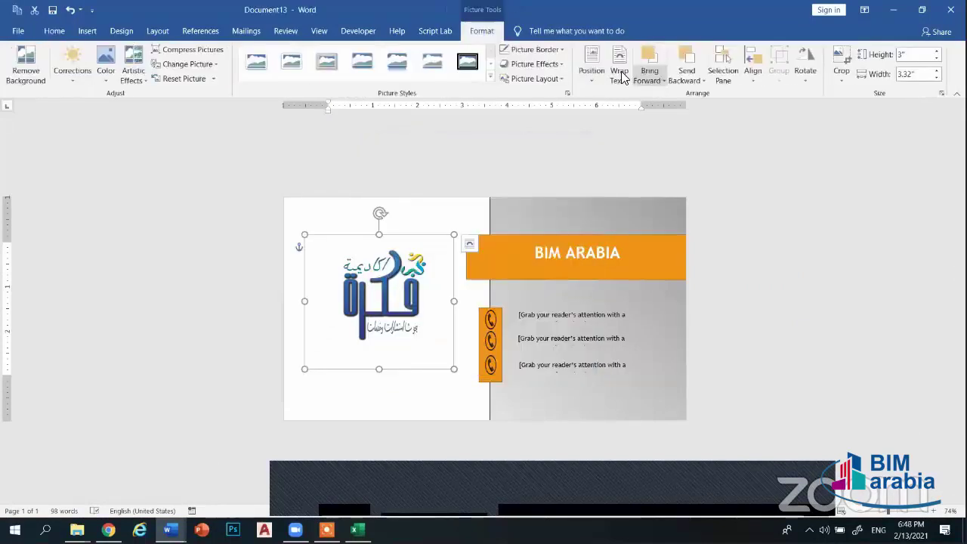
Shift the academy logo slightly right on the white card, then open the Page Color options
left_click(620, 76)
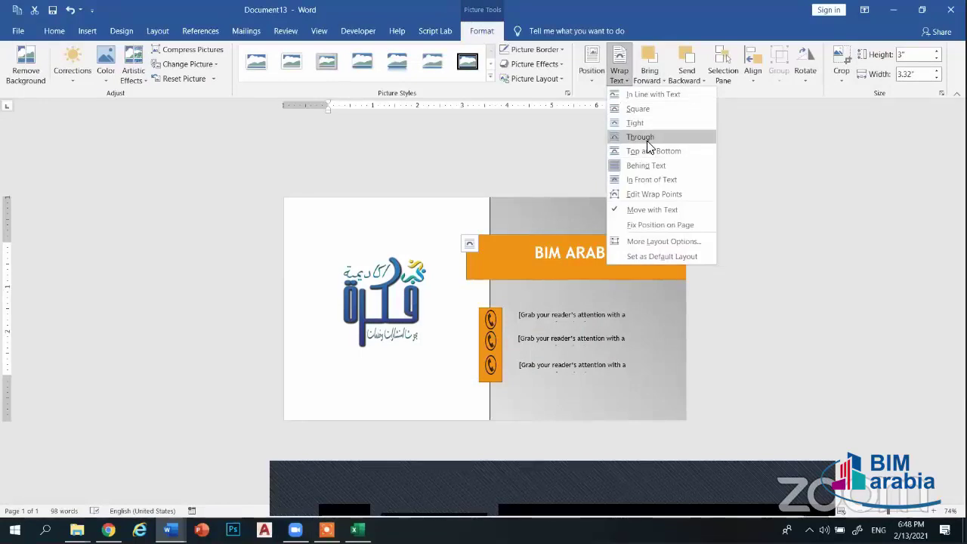
left_click(455, 392)
left_click(445, 414)
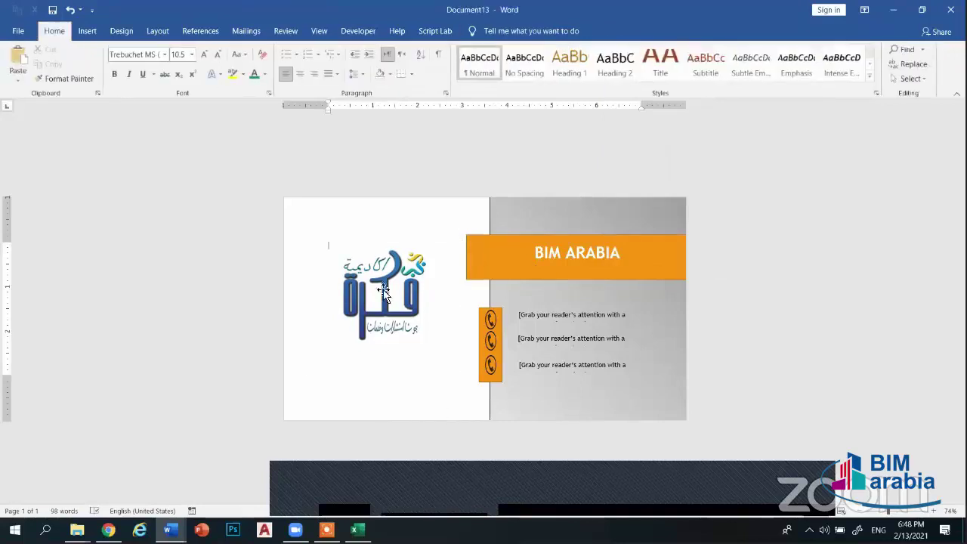
left_click(401, 291)
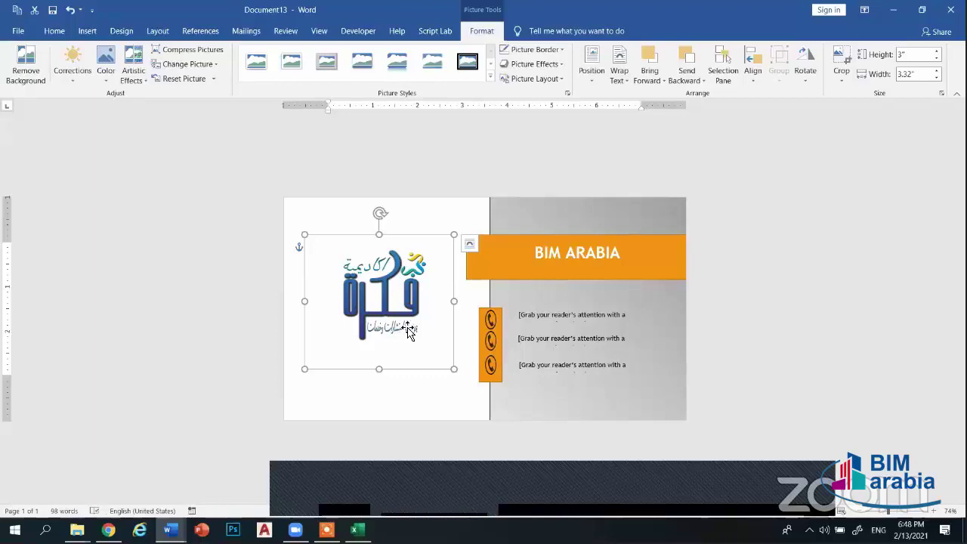
key("ctrl+x")
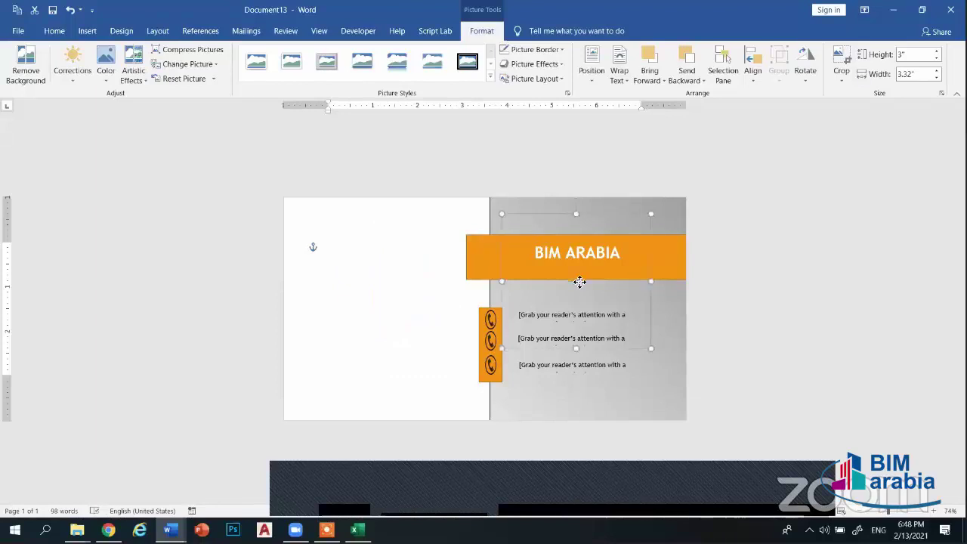
key("ctrl+v")
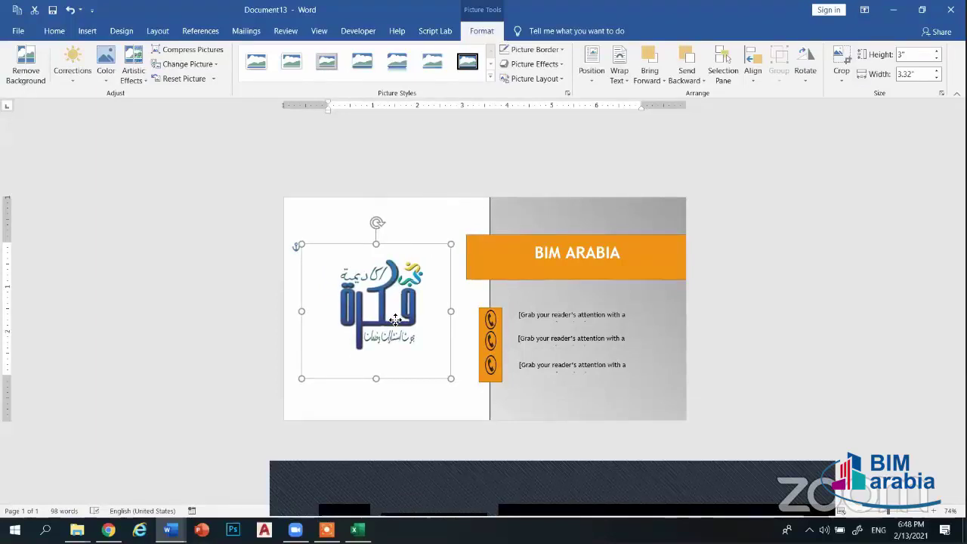
left_click_drag(396, 320, 399, 319)
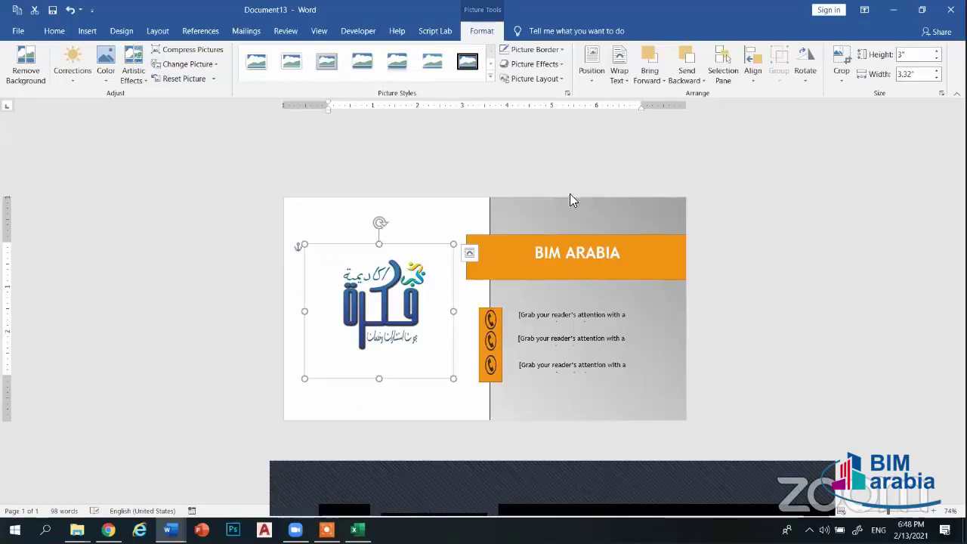
left_click(121, 31)
left_click(881, 67)
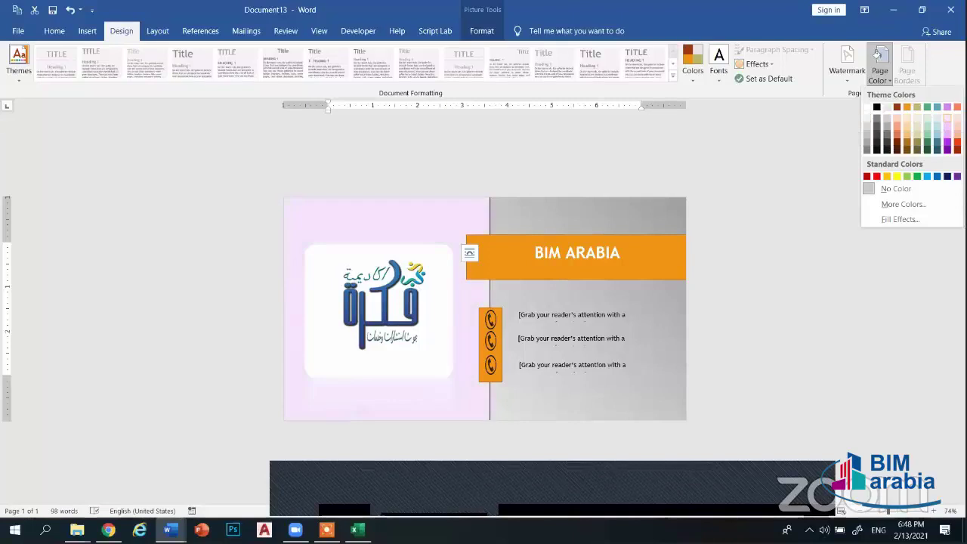
Fill the page background with a one-colour gray Horizontal gradient
left_click(891, 219)
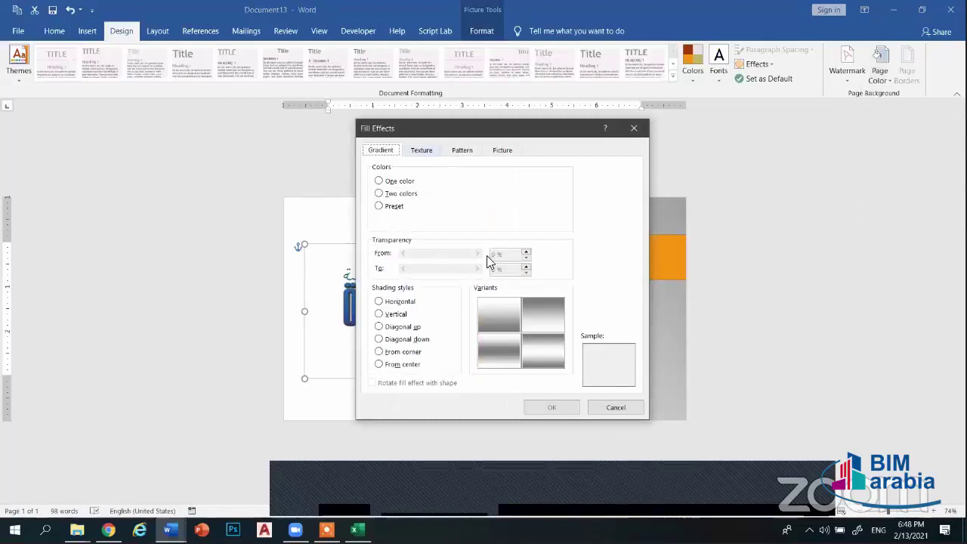
left_click(499, 314)
left_click(551, 409)
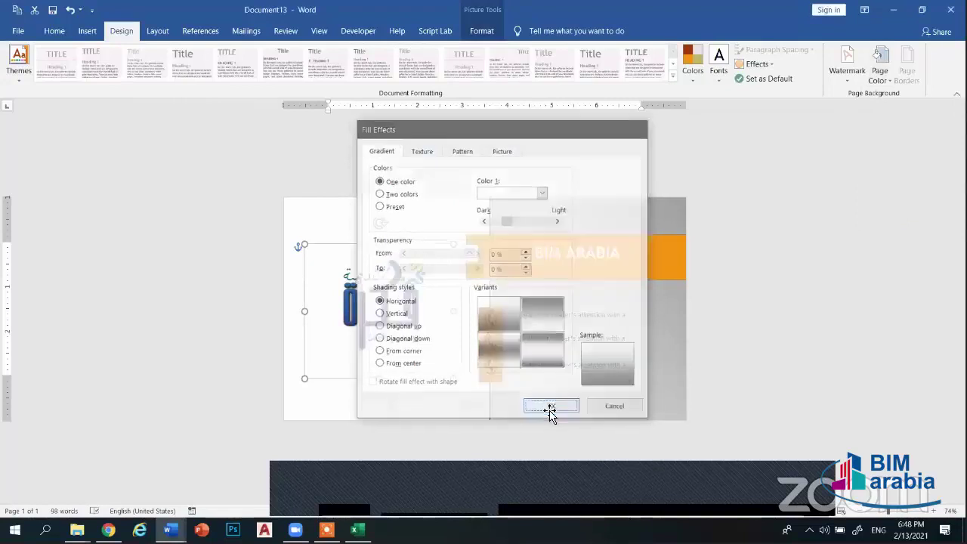
Replace the orange title bar text 'BIM ARABIA' with 'Fekra Academy'
left_click(601, 394)
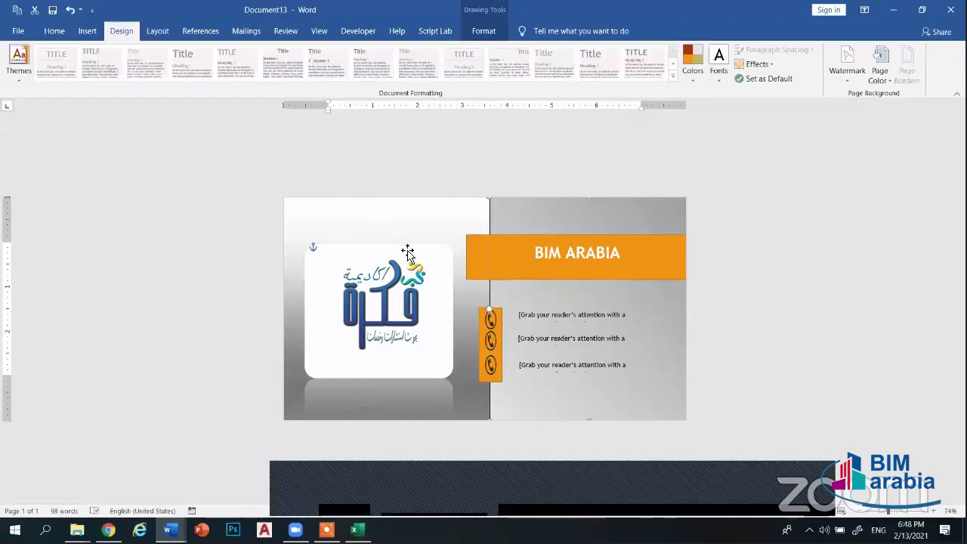
left_click(379, 310)
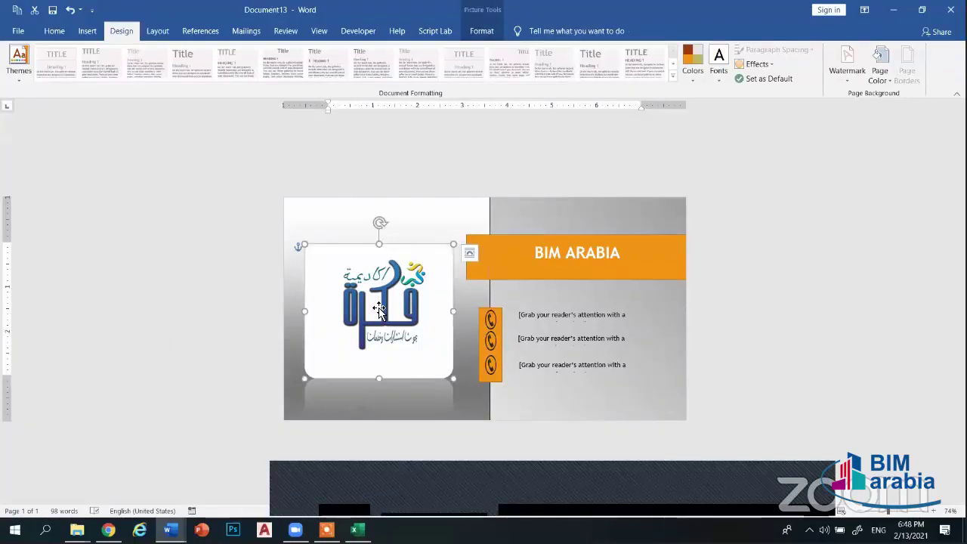
left_click(451, 195)
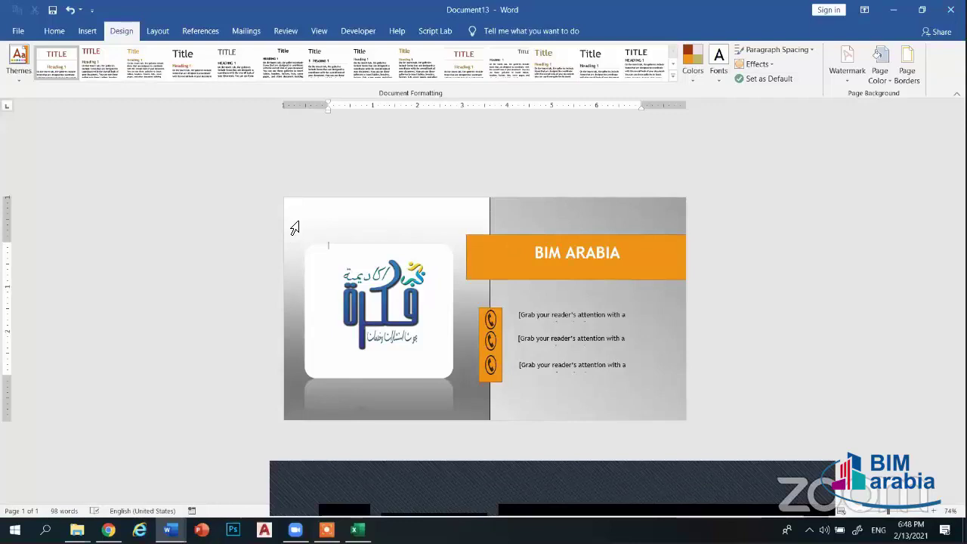
triple_click(600, 252)
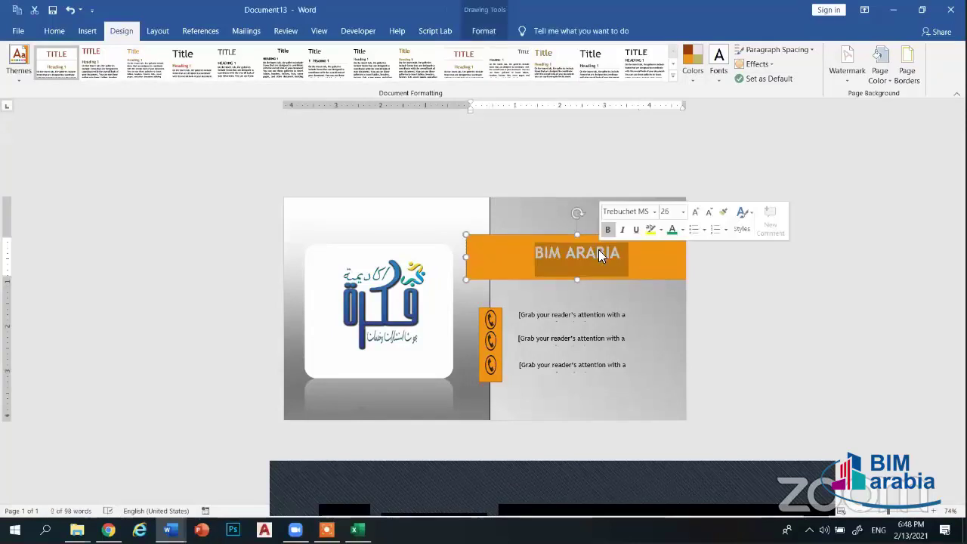
type("Fe")
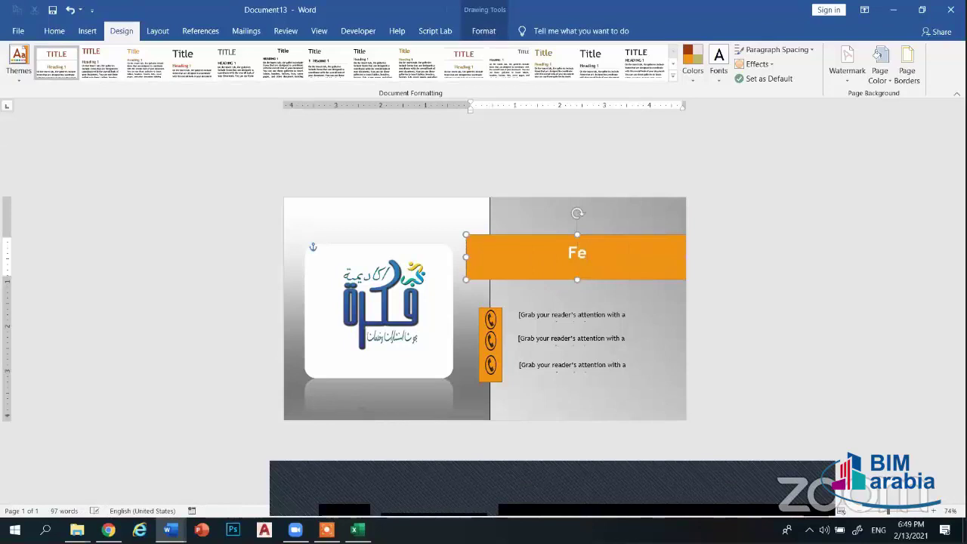
type("kra ")
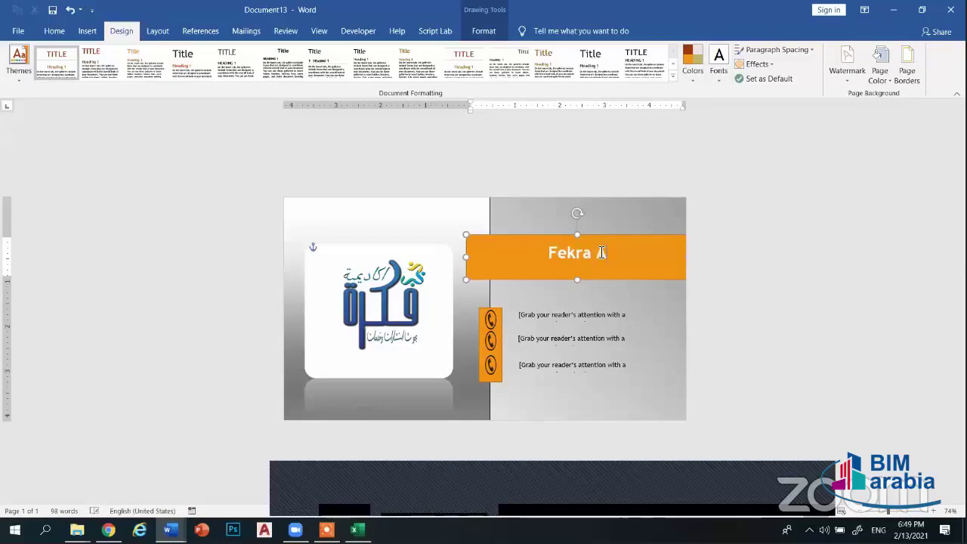
type("caden")
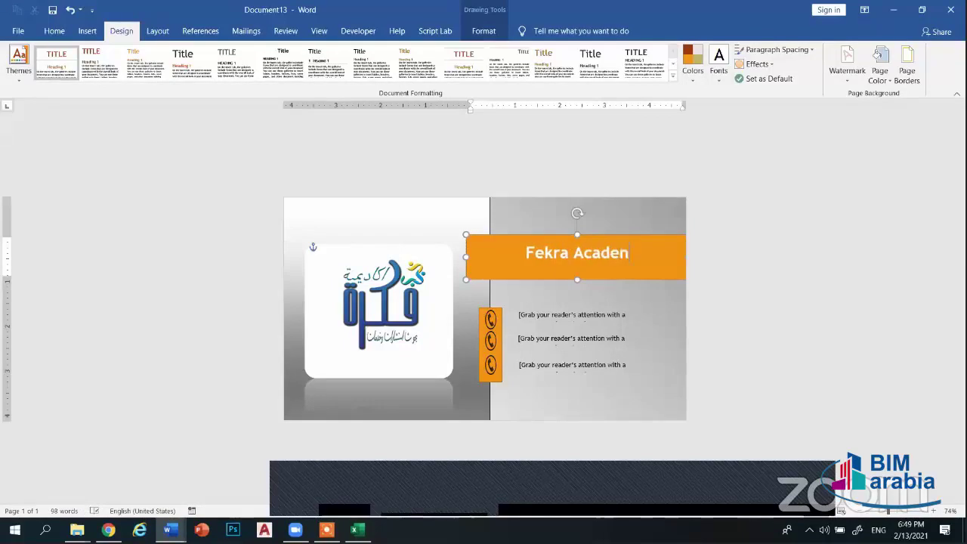
key("BackSpace")
type("my")
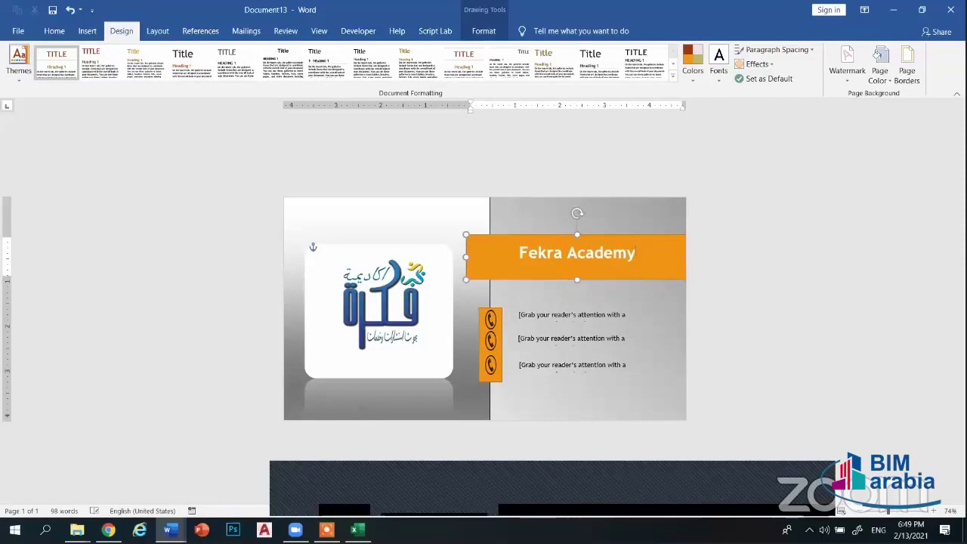
left_click(15, 34)
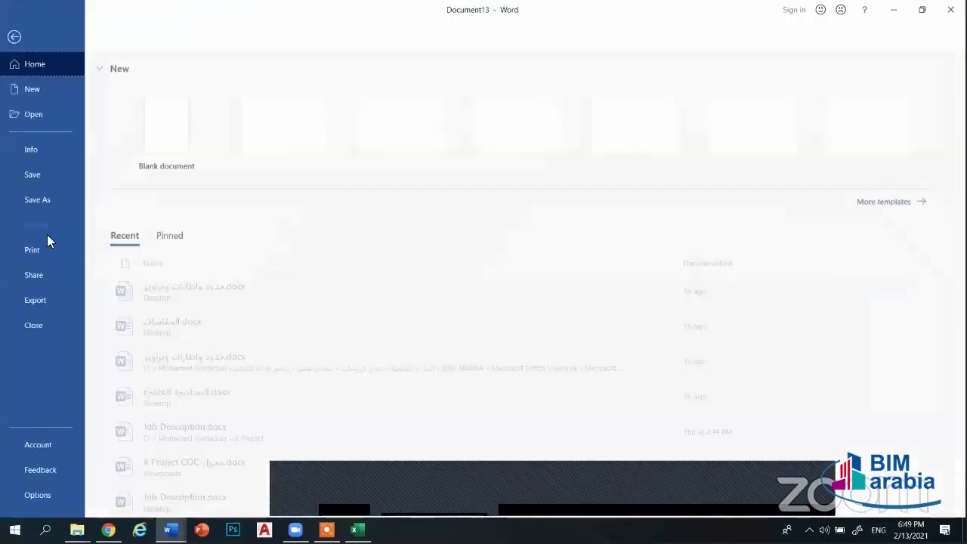
Save the flyer to the Desktop as 'كارت شخصي.docx' and minimize Word
left_click(40, 199)
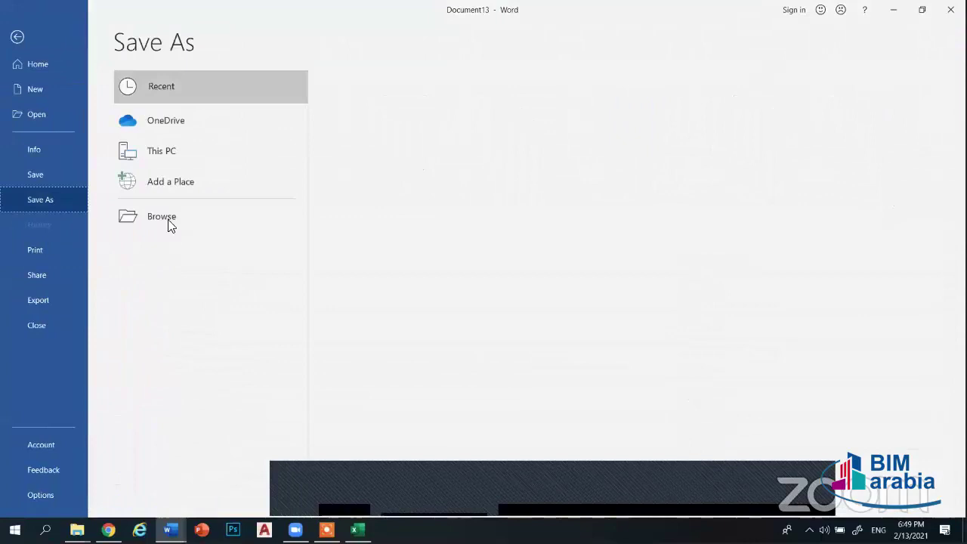
left_click(242, 219)
left_click(105, 130)
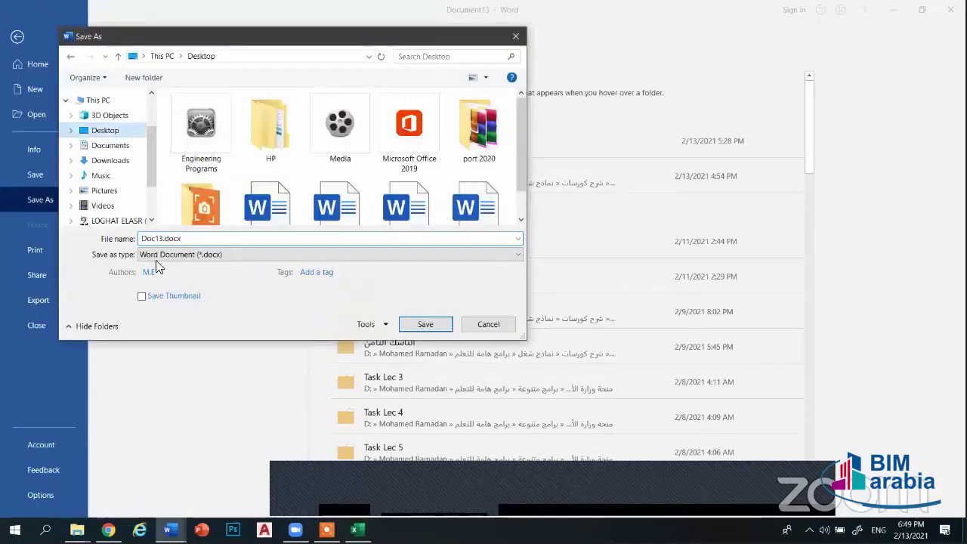
left_click(162, 239)
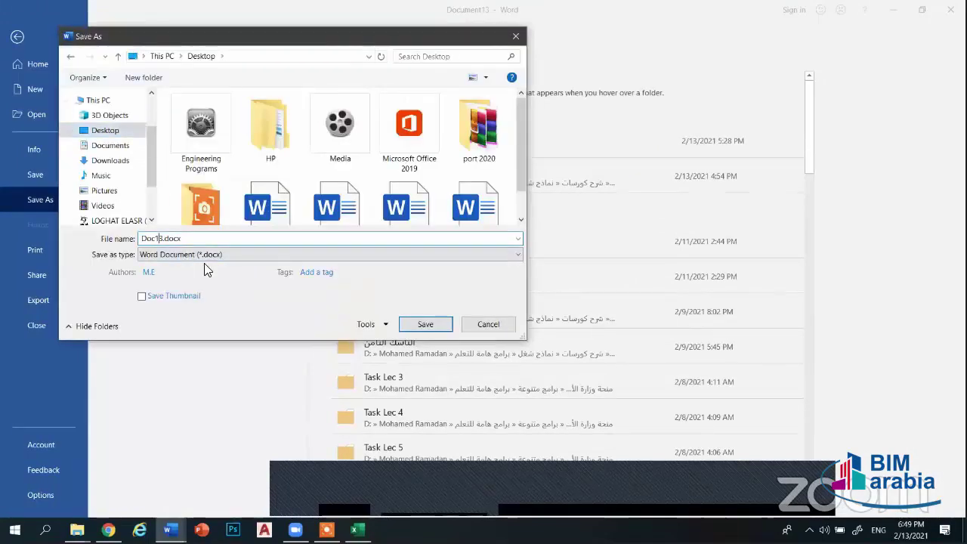
key("BackSpace")
key("BackSpace")
key("BackSpace")
key("BackSpace")
key("BackSpace")
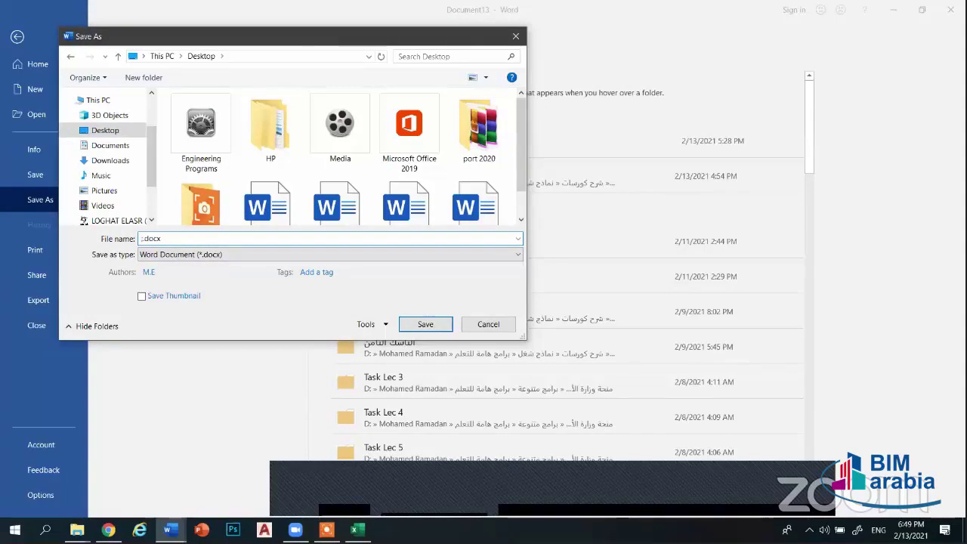
type("كارتشخص")
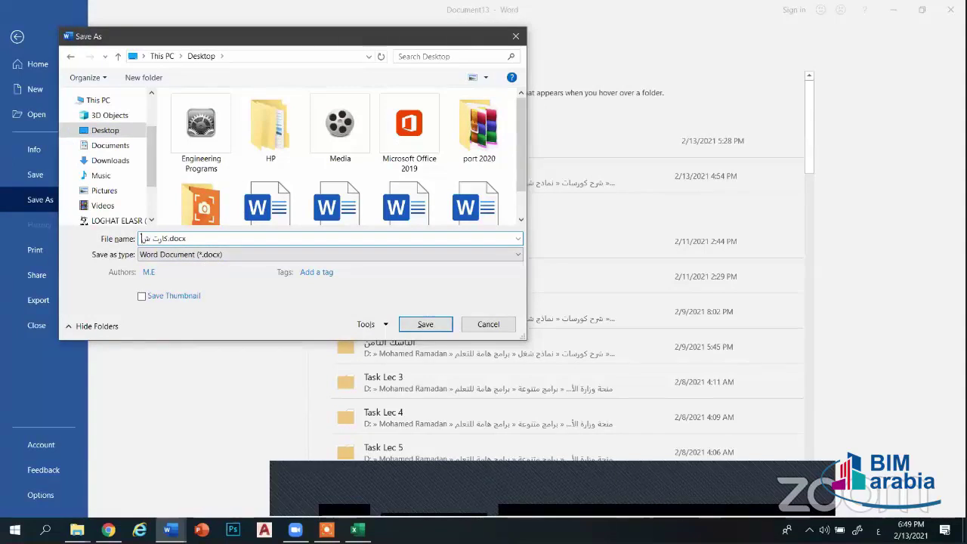
type("ي")
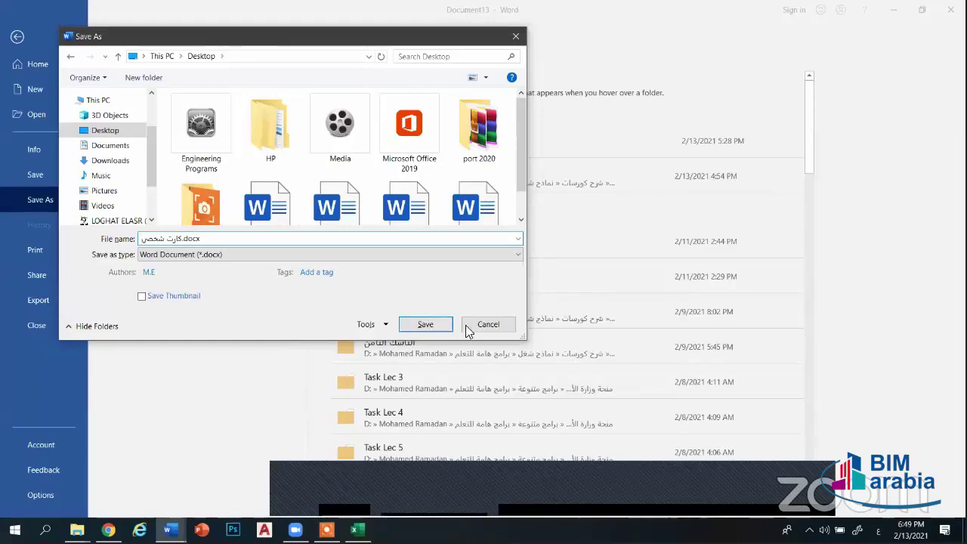
left_click(436, 326)
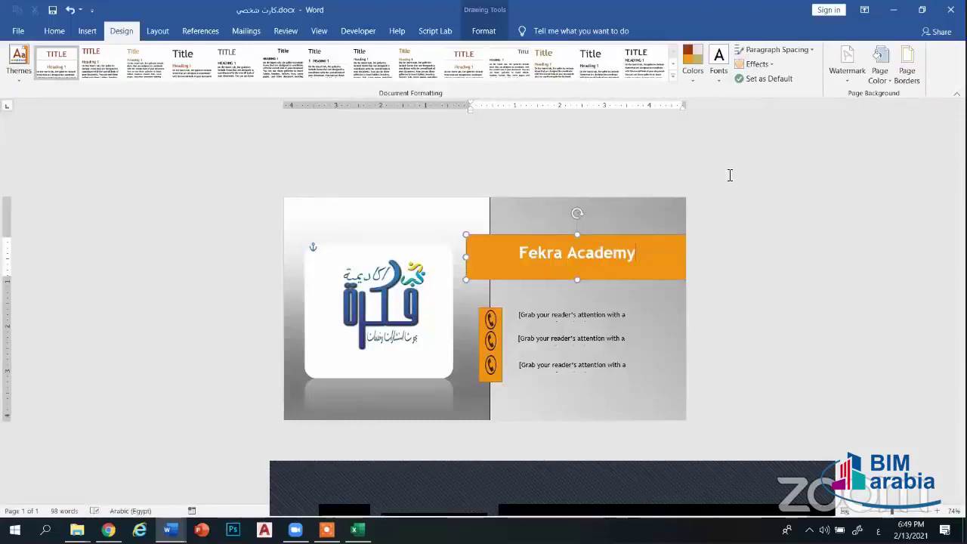
left_click(893, 11)
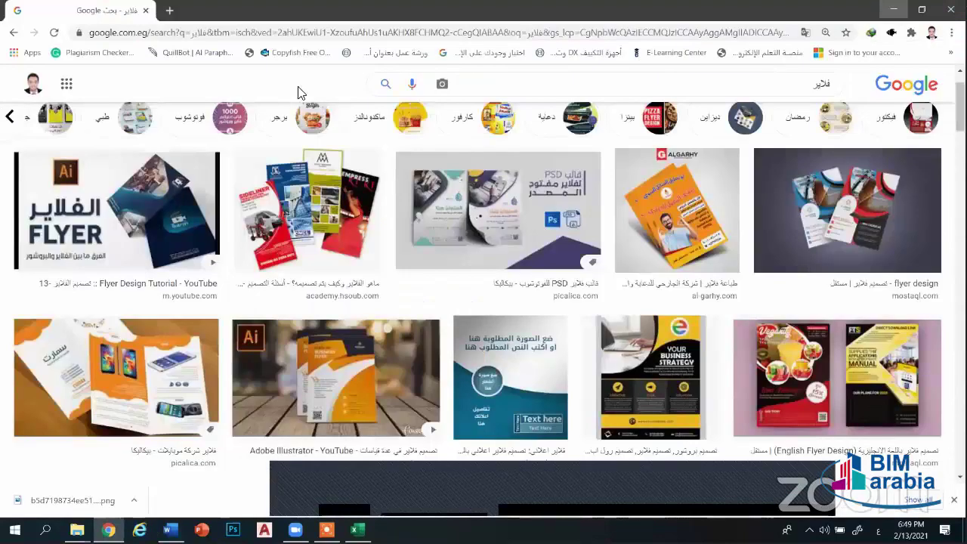
Show the desktop and move the saved flyer icon to the top-right corner
key("alt+Tab")
key("super+d")
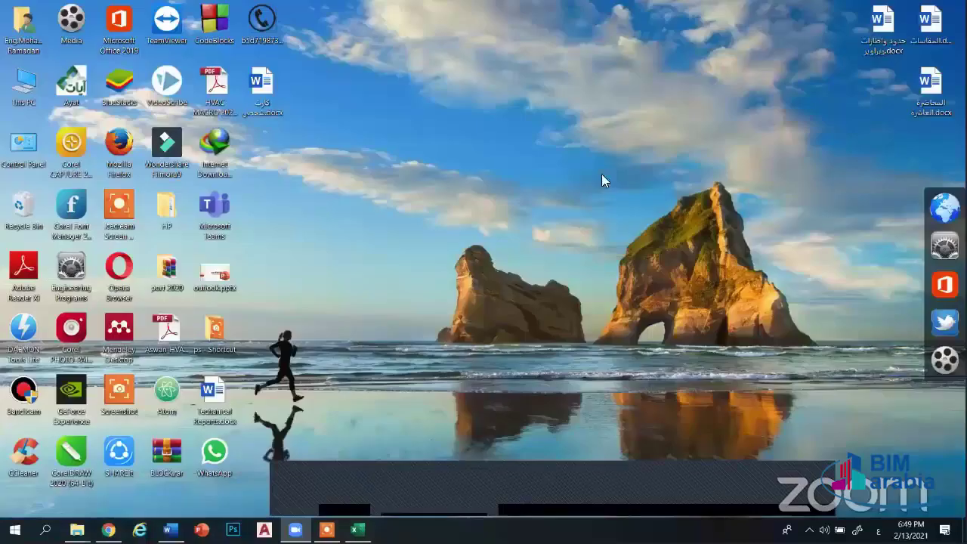
left_click_drag(260, 87, 883, 87)
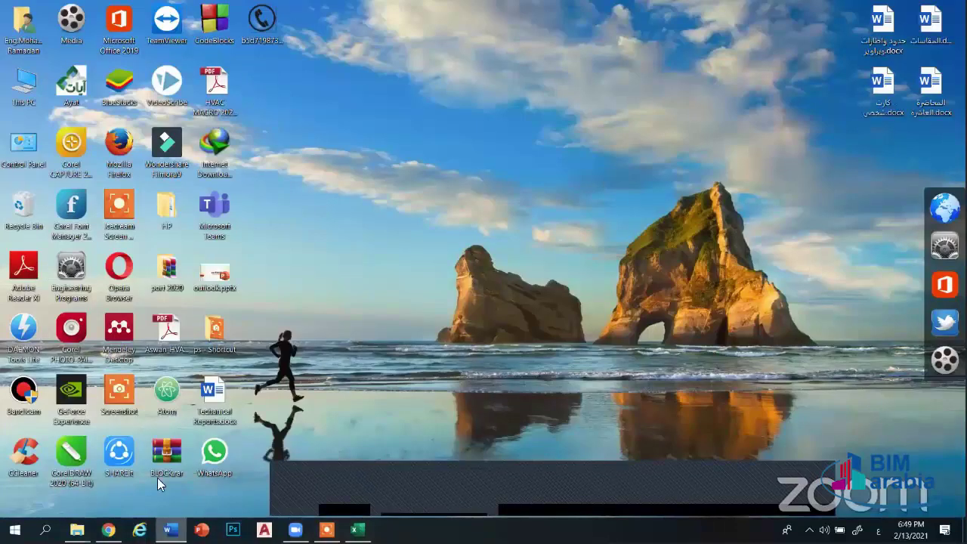
Maximize the blank Word document at 100% zoom and switch typing to English
key("alt+Tab")
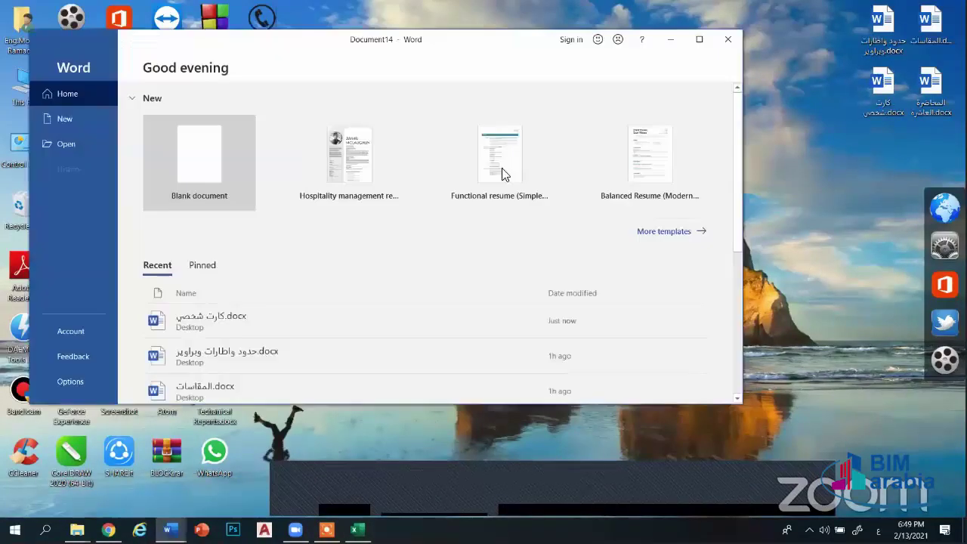
left_click(699, 40)
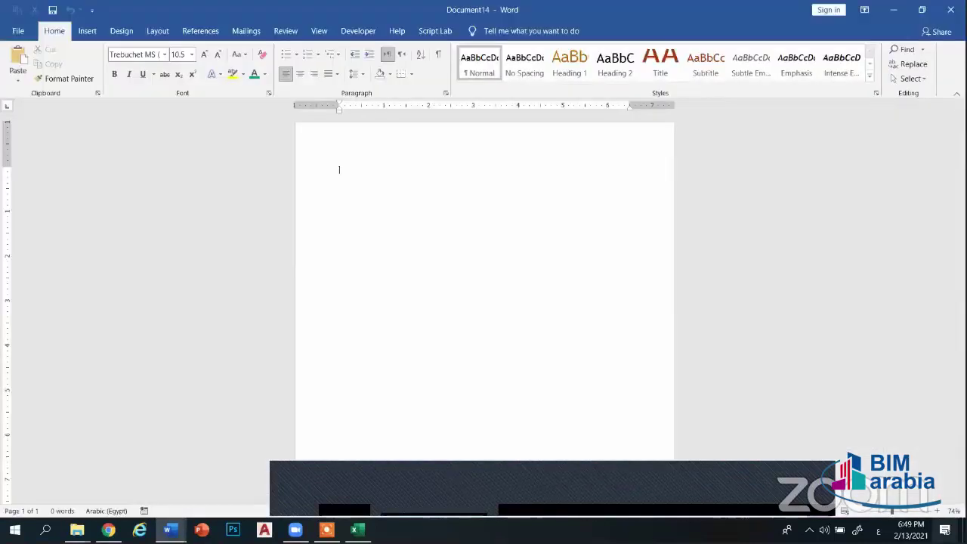
left_click(895, 512)
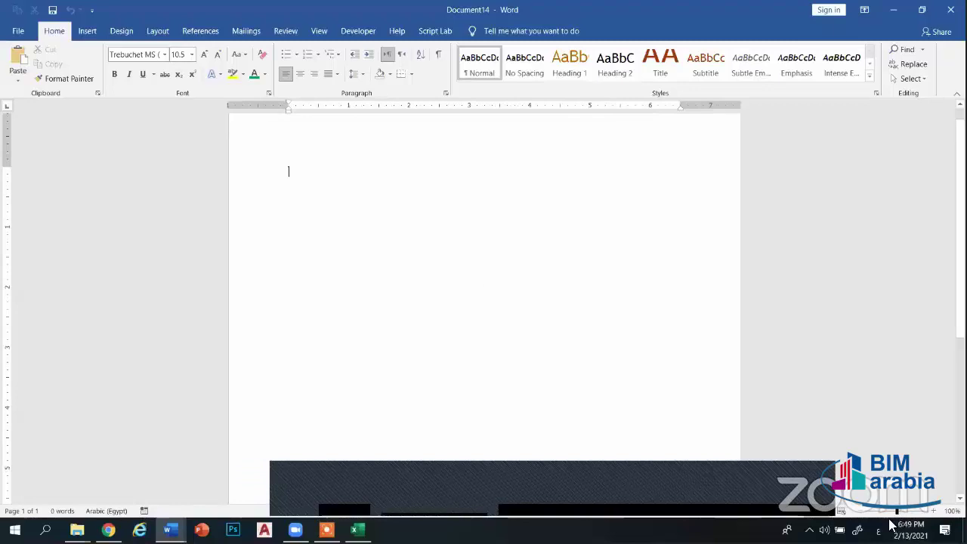
scroll(529, 196, "down", 2)
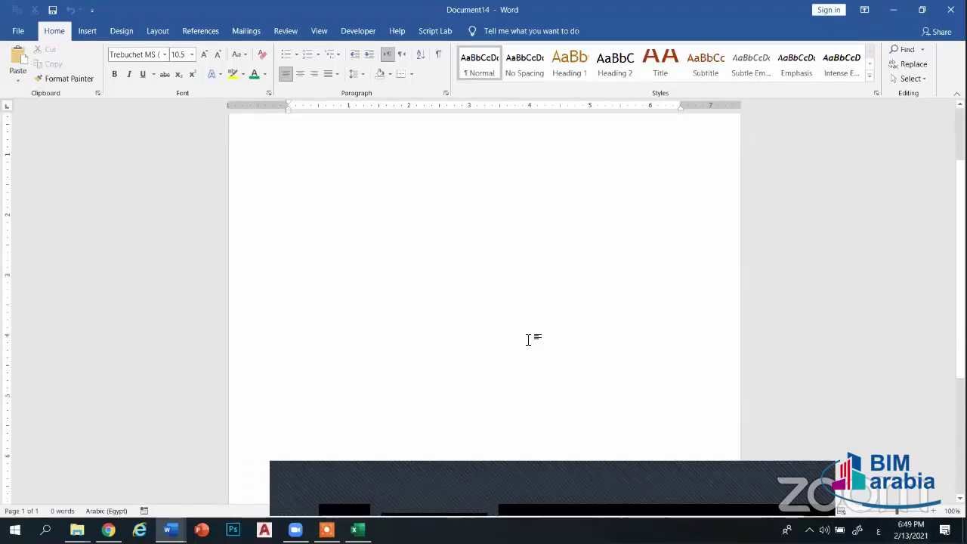
scroll(519, 325, "up", 1)
double_click(514, 313)
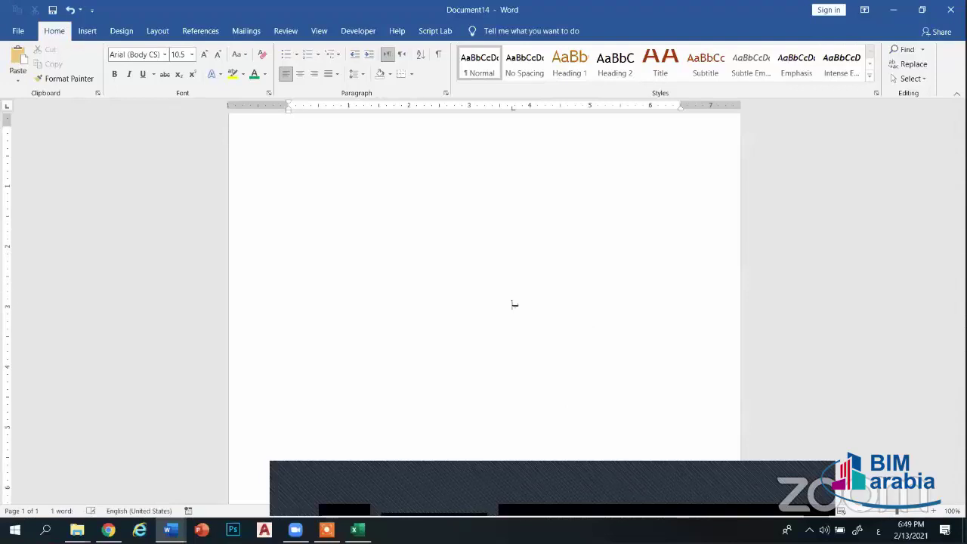
key("alt+shift")
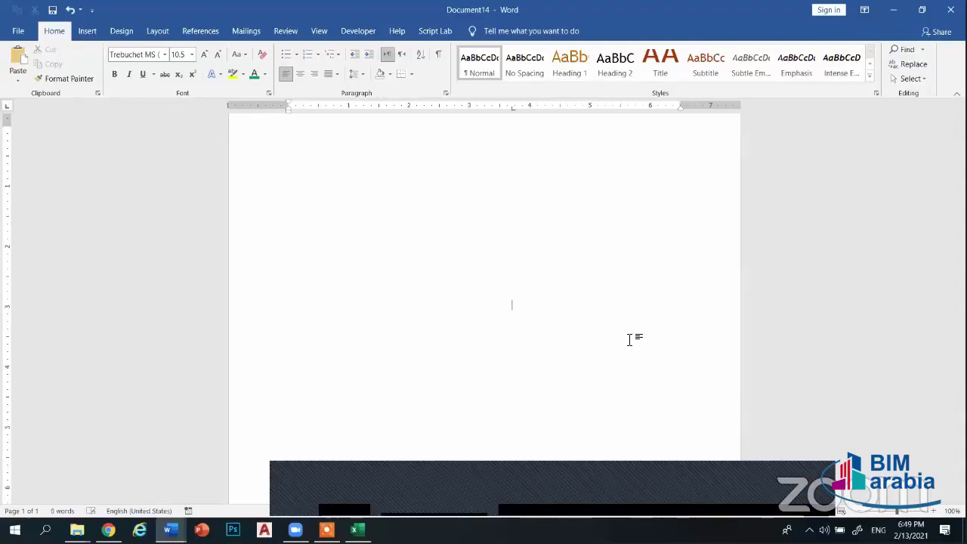